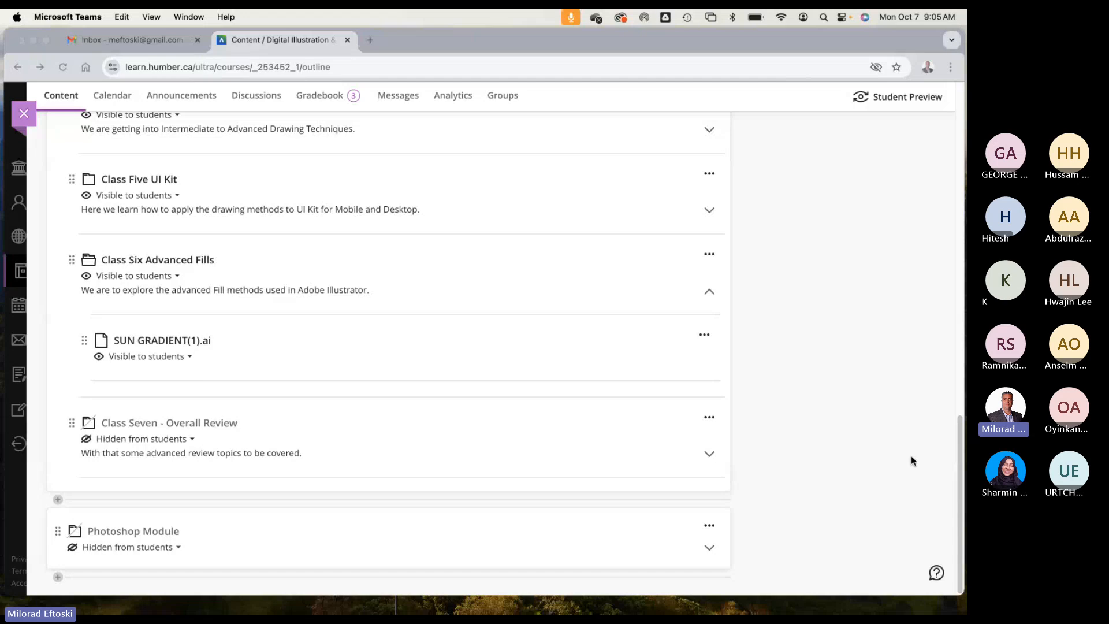
# Step: Bring up the Teams meeting window, look through both pages of participants, and minimize the meeting window again
pyautogui.click(824, 227)
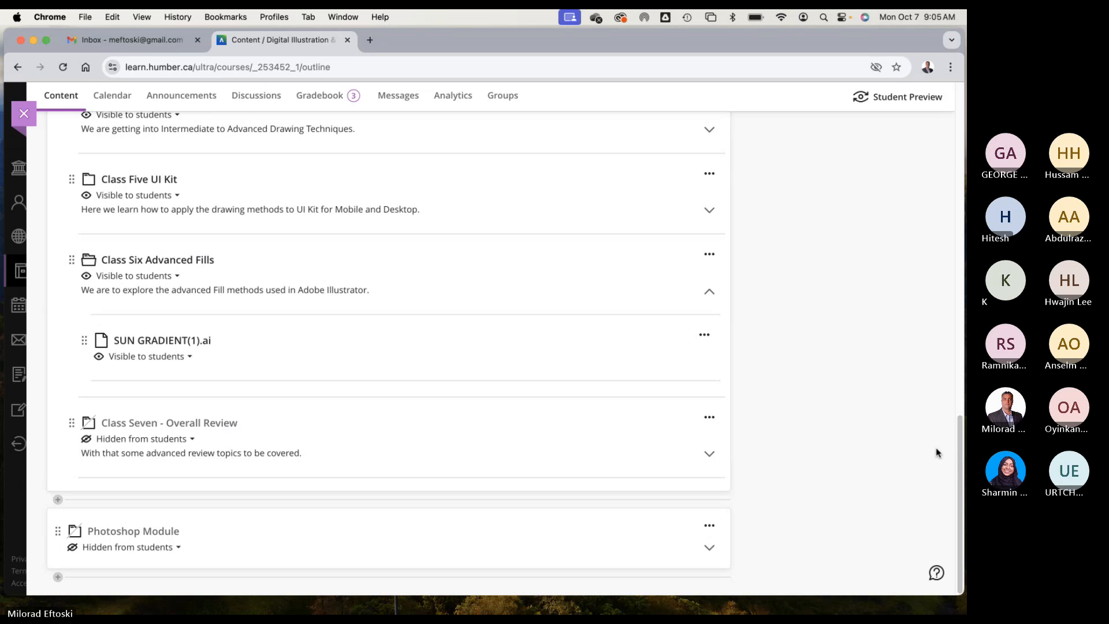
pyautogui.click(941, 612)
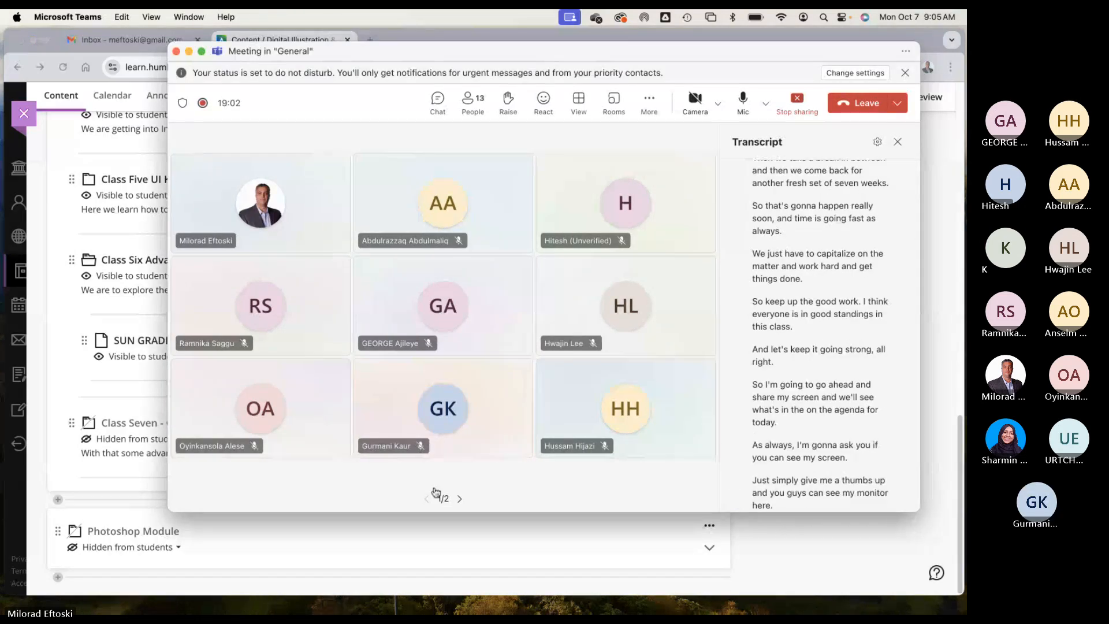
pyautogui.click(459, 499)
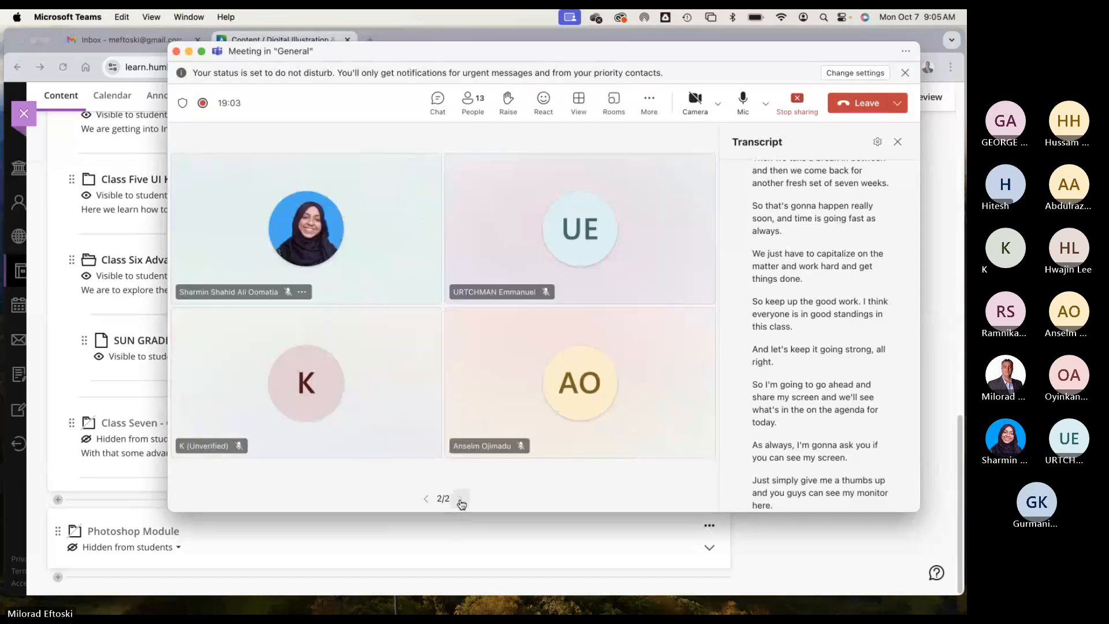
pyautogui.click(426, 499)
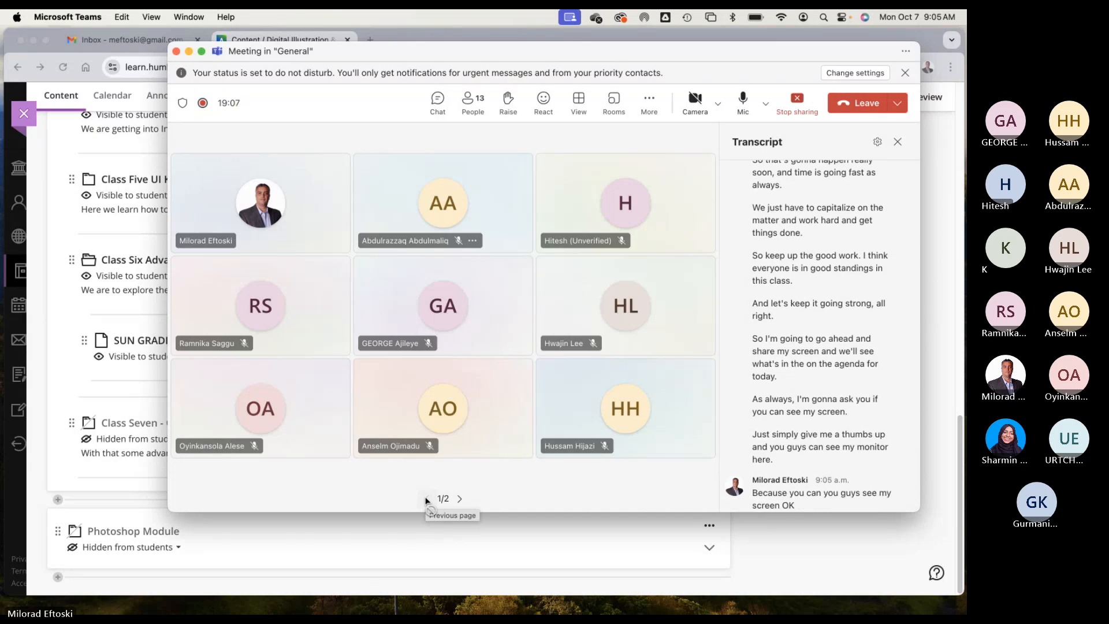
pyautogui.moveTo(354, 66); pyautogui.dragTo(380, 93)
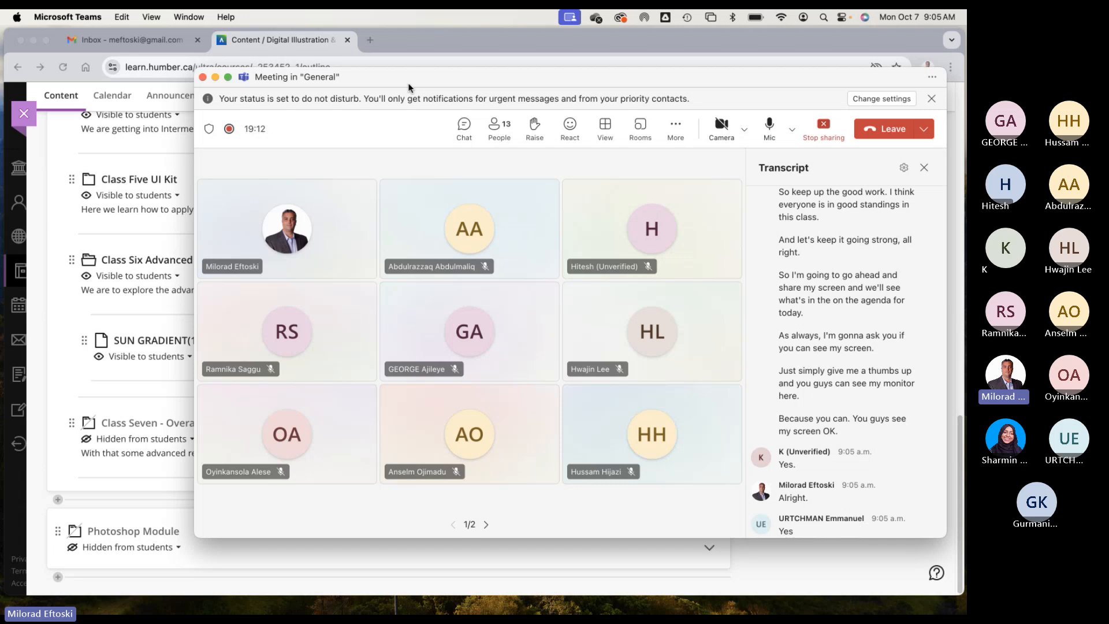
pyautogui.click(215, 77)
pyautogui.click(655, 56)
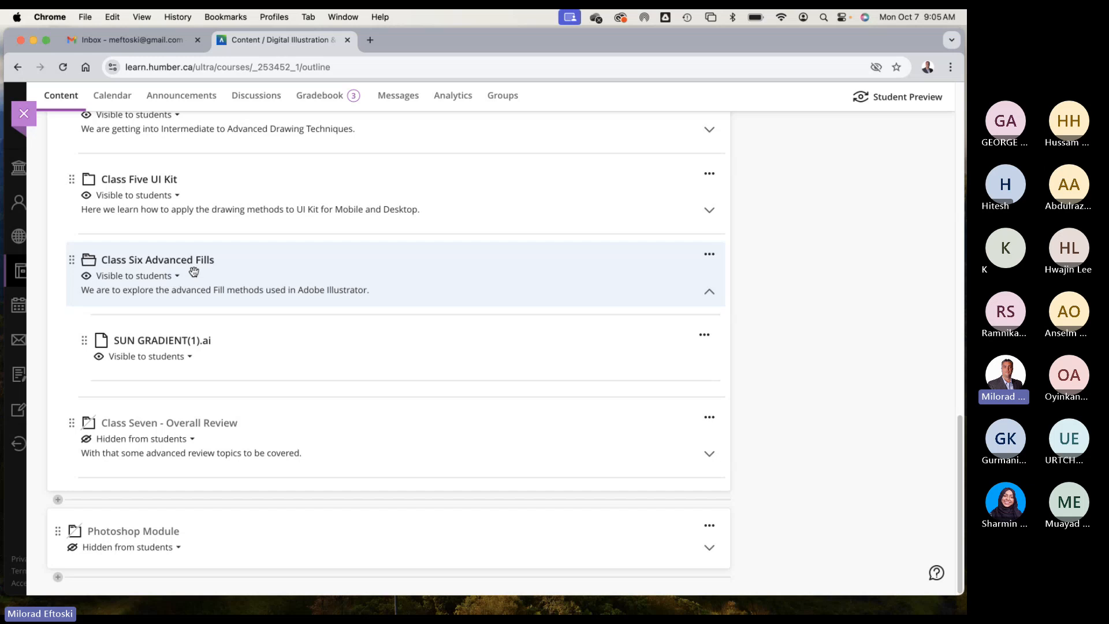
# Step: View the files in the Class Five UI Kit folder, collapse it, and expand the Class Seven - Overall Review folder
pyautogui.click(362, 203)
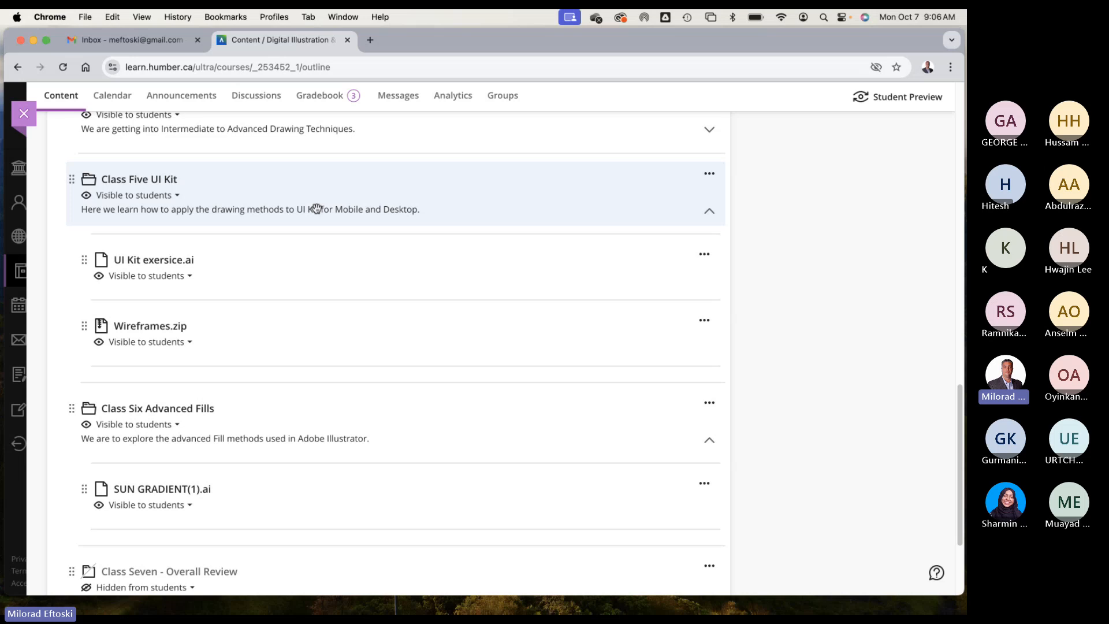
pyautogui.click(468, 194)
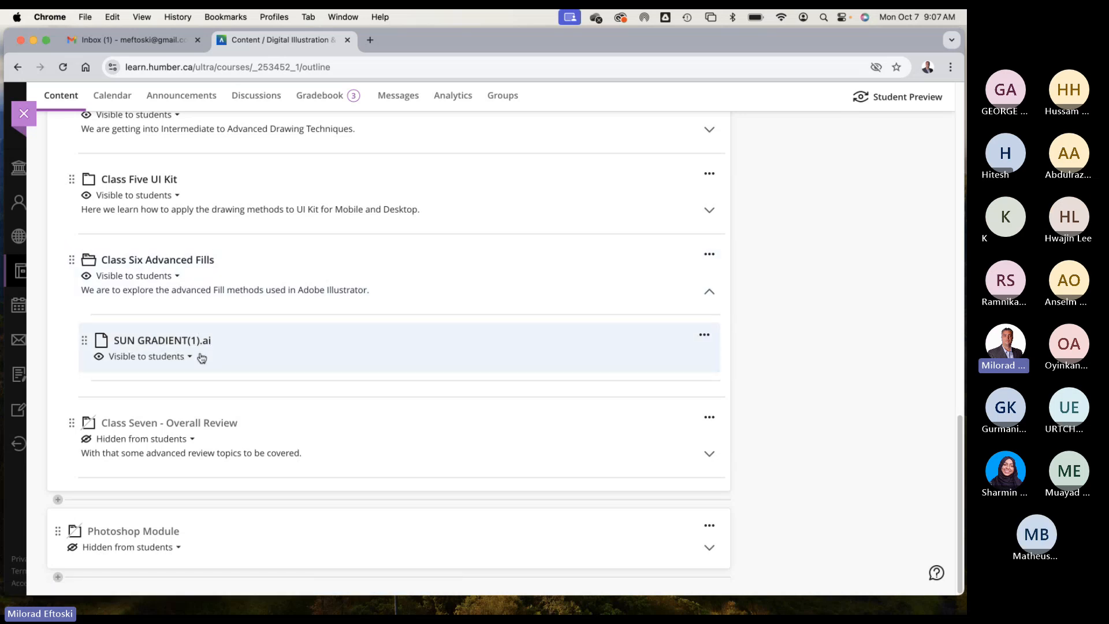
pyautogui.click(309, 433)
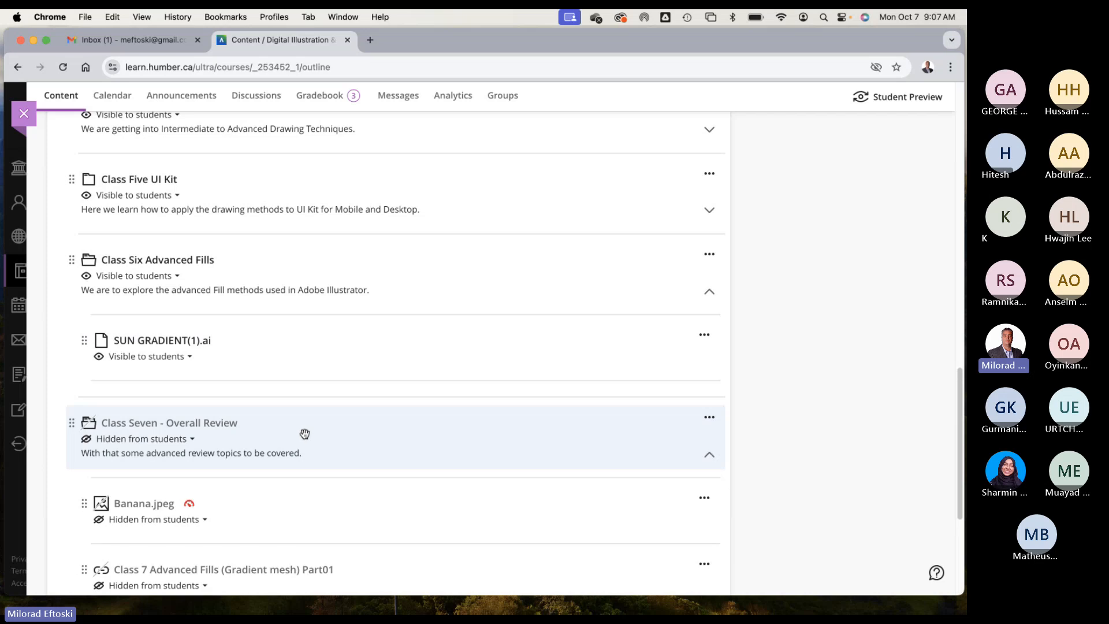
pyautogui.scroll(-2, 302, 434)
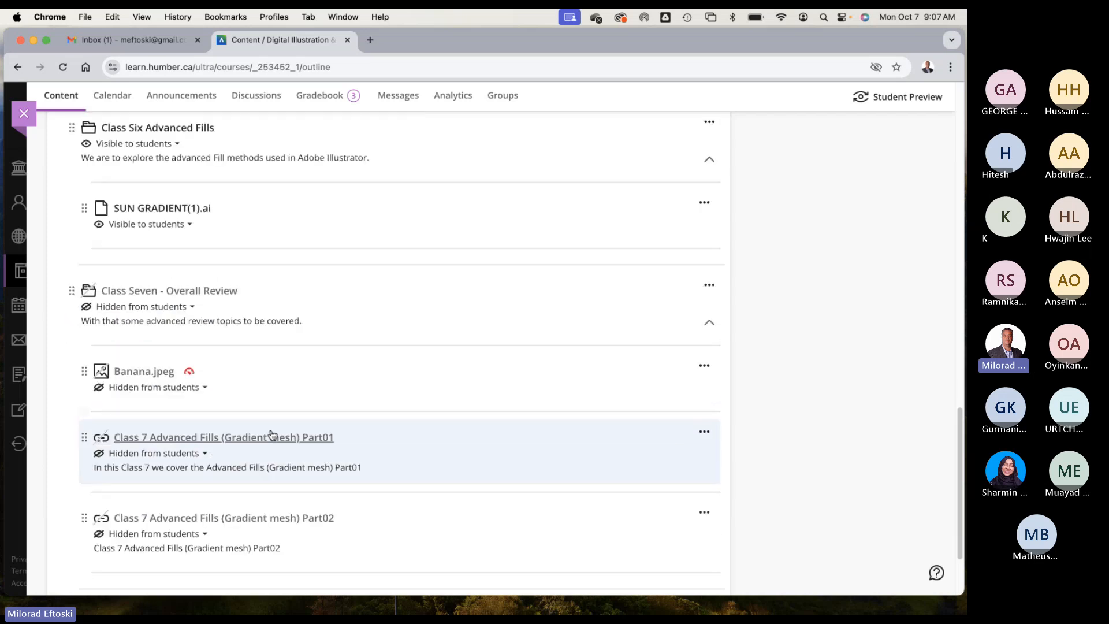
pyautogui.scroll(-2, 267, 433)
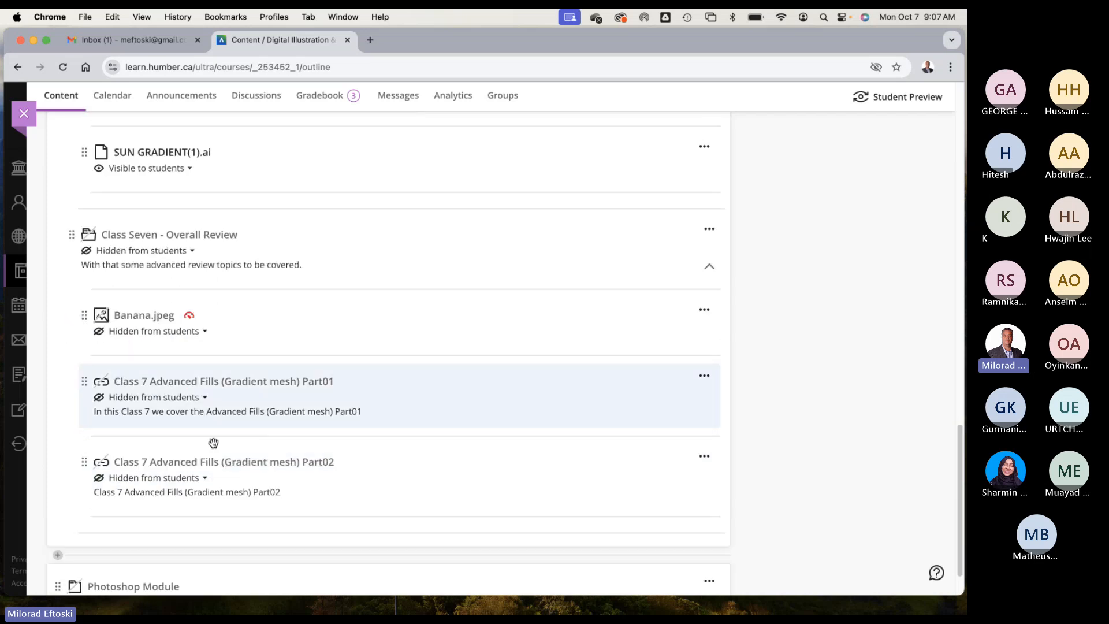
# Step: Check the Class 7 Advanced Fills (Gradient mesh) Part01 link, and delete the Part01 and Part02 links from Class Seven
pyautogui.click(249, 381)
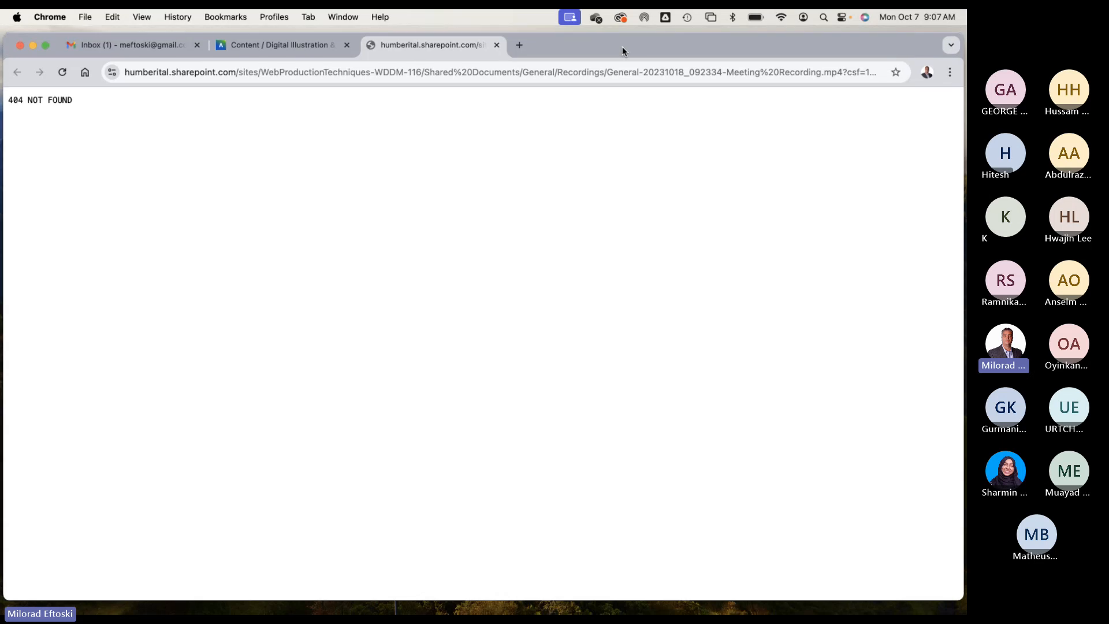
pyautogui.click(496, 56)
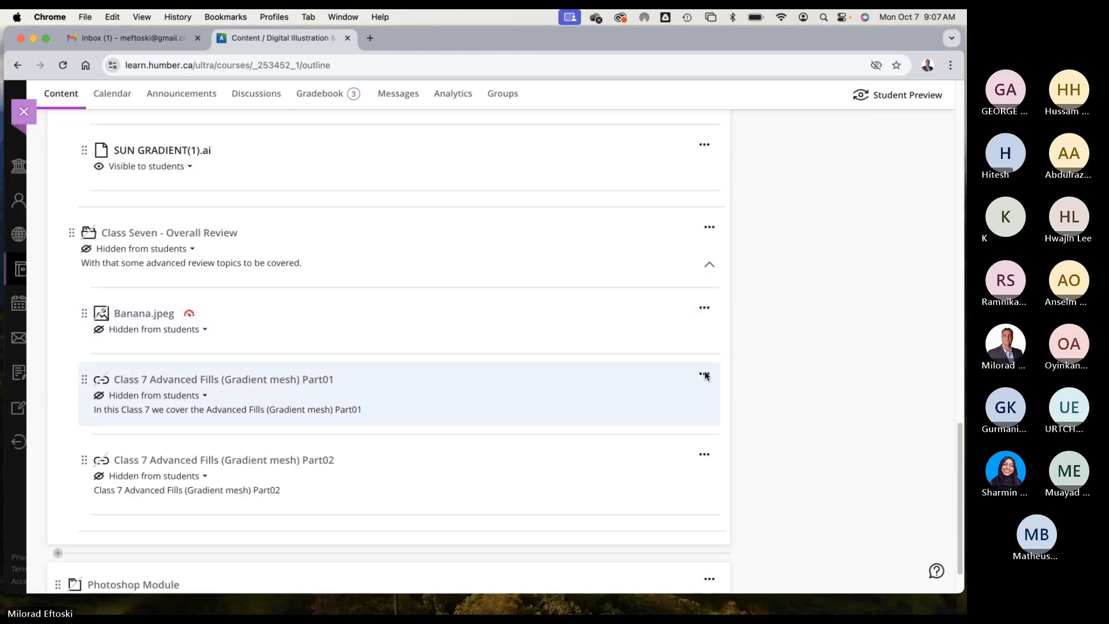
pyautogui.click(704, 378)
pyautogui.click(571, 419)
pyautogui.click(592, 384)
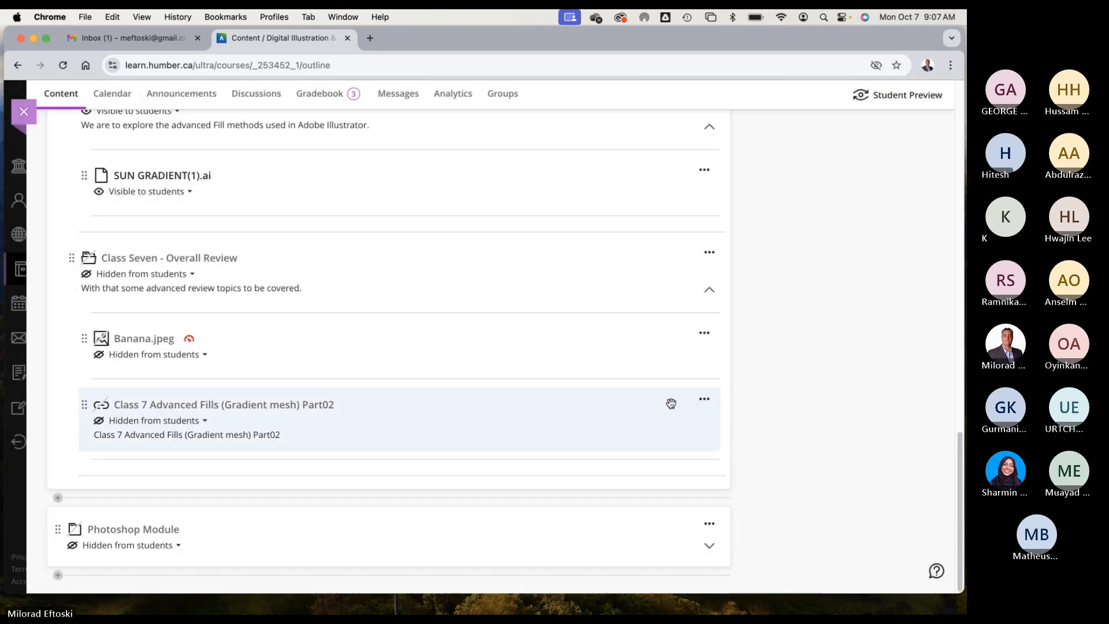
pyautogui.click(704, 399)
pyautogui.click(612, 452)
pyautogui.click(578, 385)
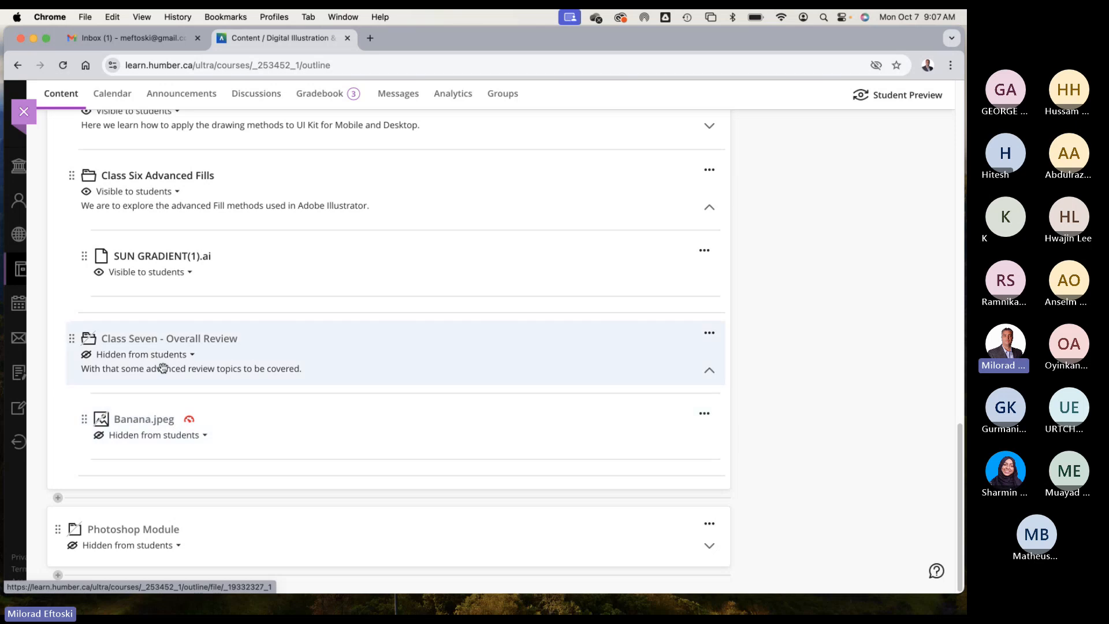
# Step: Download SUN GRADIENT(1).ai from the Class Six Advanced Fills folder and save it to the Desktop
pyautogui.scroll(1, 288, 349)
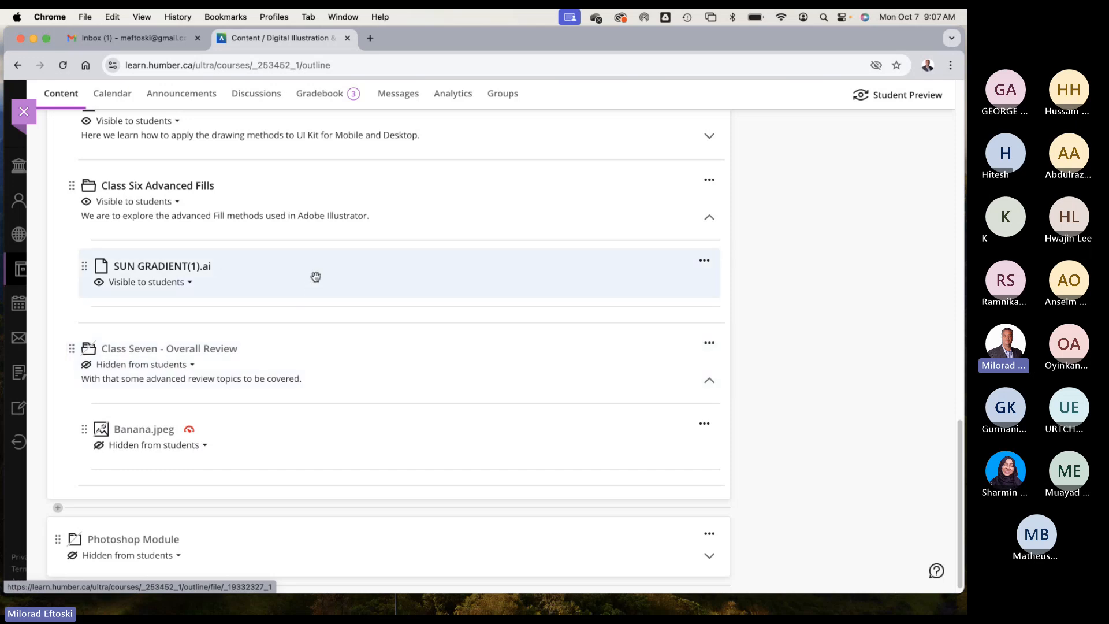
pyautogui.click(176, 265)
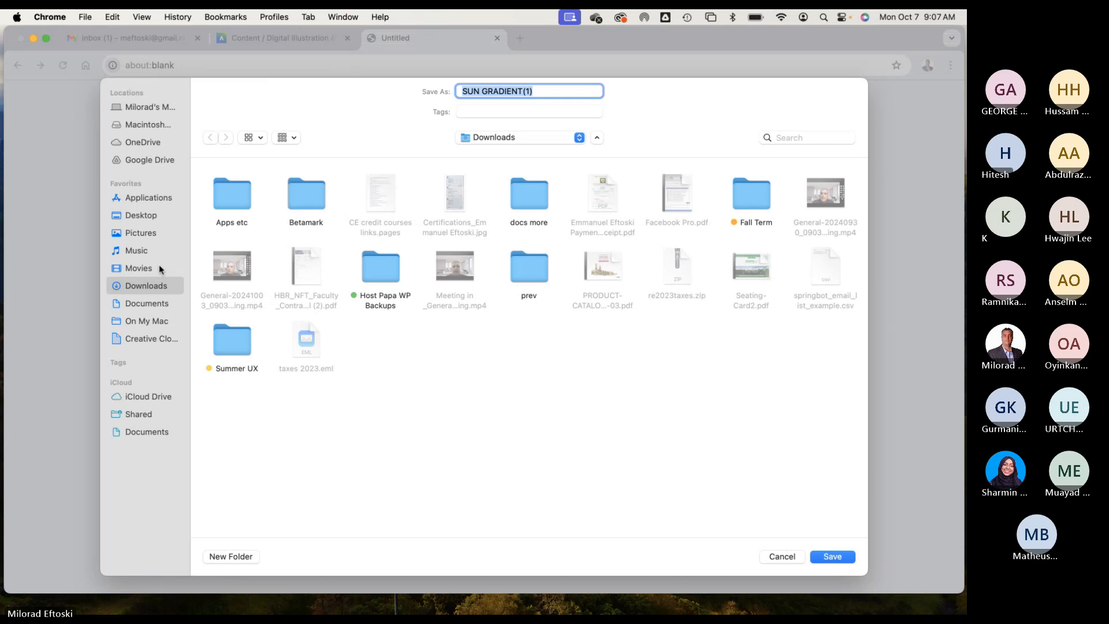
pyautogui.press('super+shift+d')
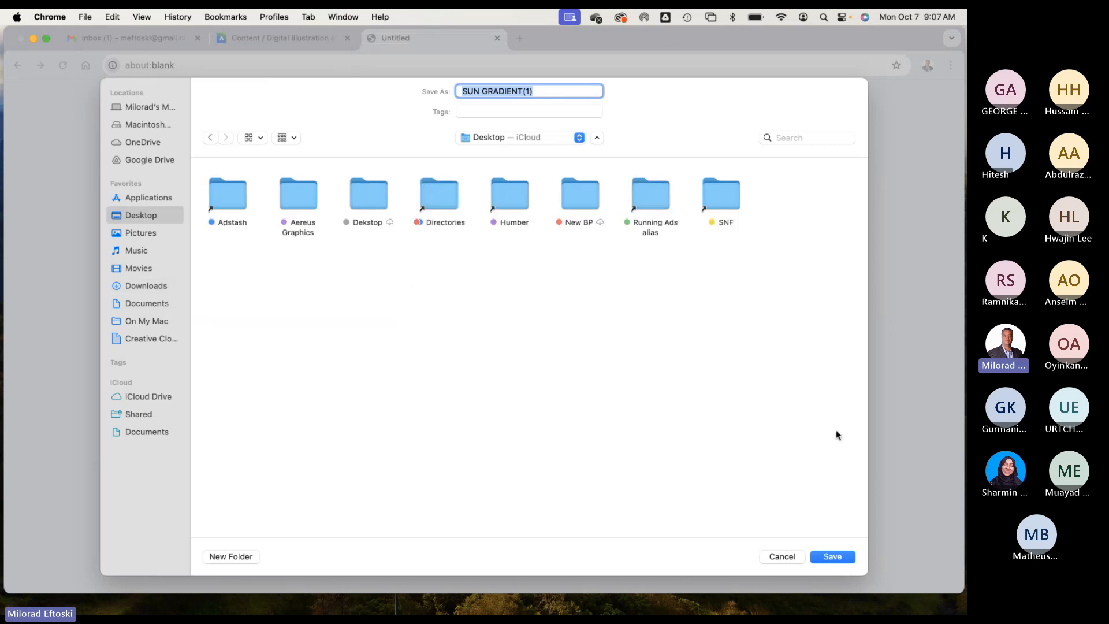
pyautogui.click(833, 556)
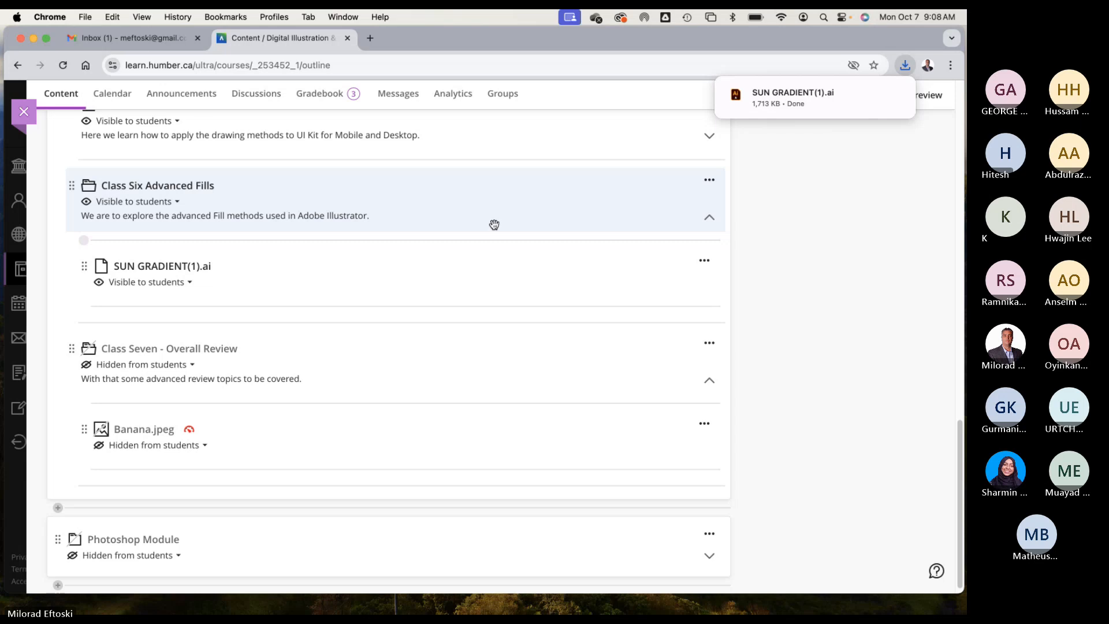
# Step: Leave the course page, minimize the browser, open SUN GRADIENT(1).ai in Illustrator, and cancel the crash recovery of Poster-Ready.pdf
pyautogui.press('Escape')
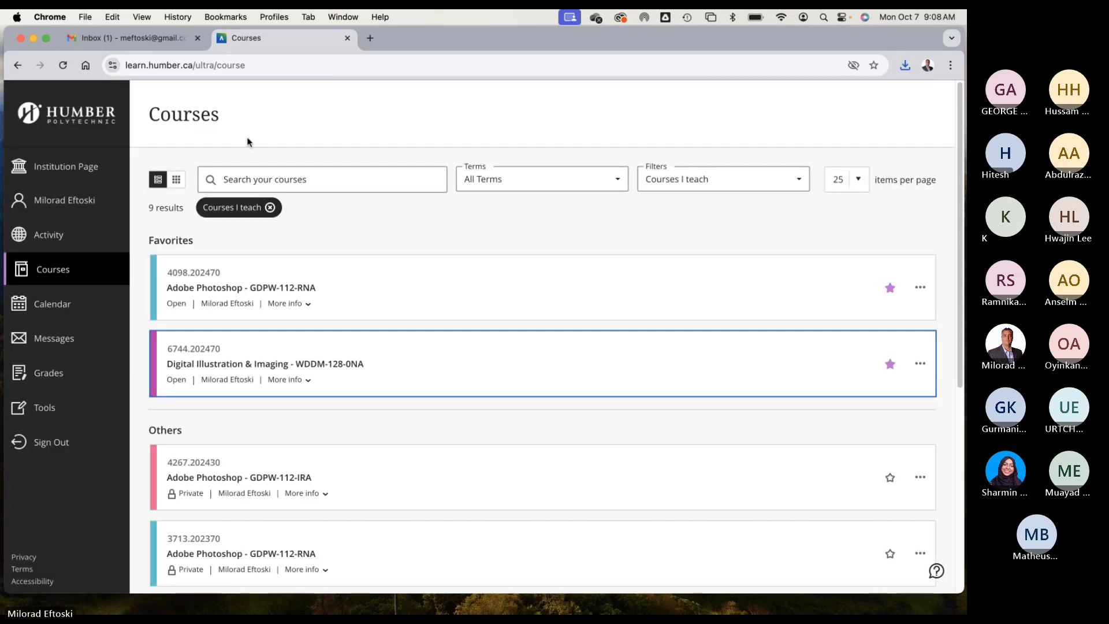
pyautogui.click(34, 39)
pyautogui.click(926, 340)
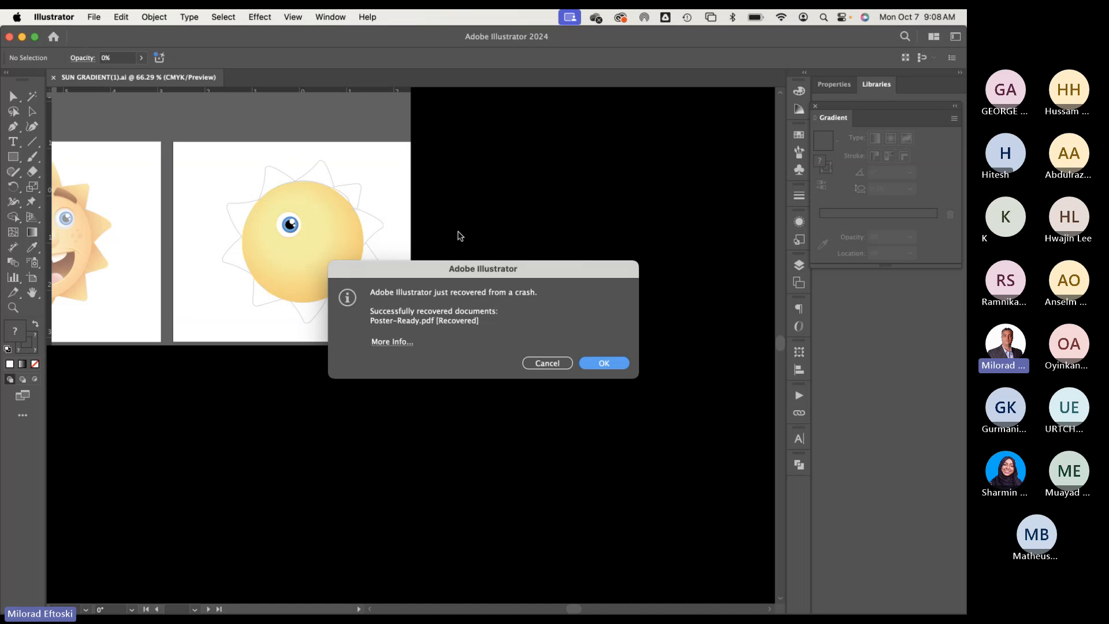
pyautogui.click(531, 363)
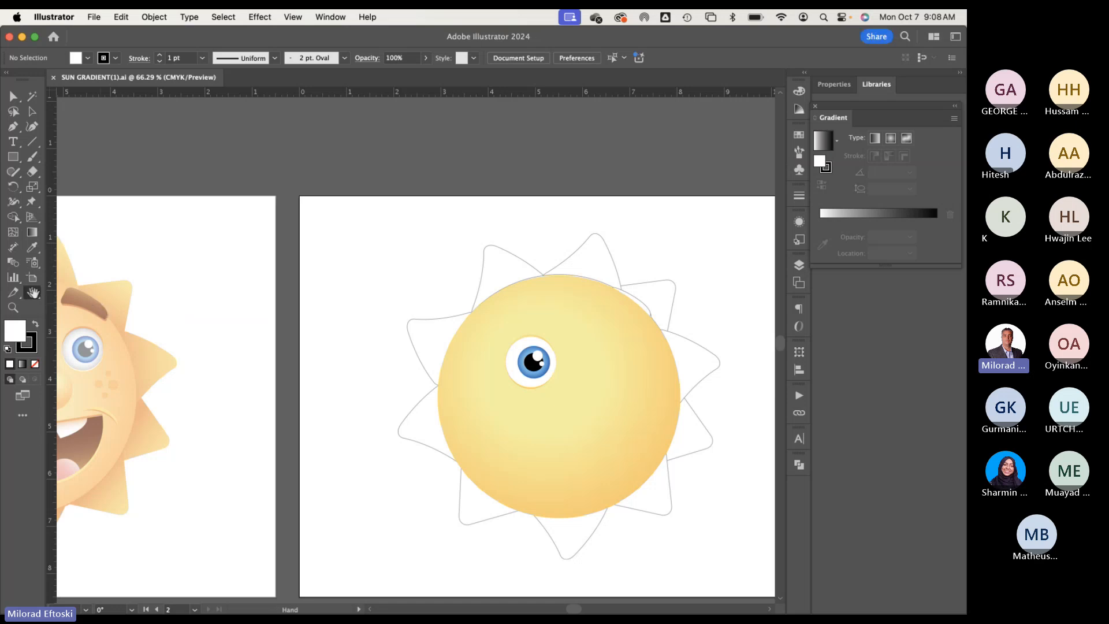
# Step: Examine the finished sun illustration on the first artboard, including the gradients and highlights of its eye up close
pyautogui.hscroll(-5, 339, 304)
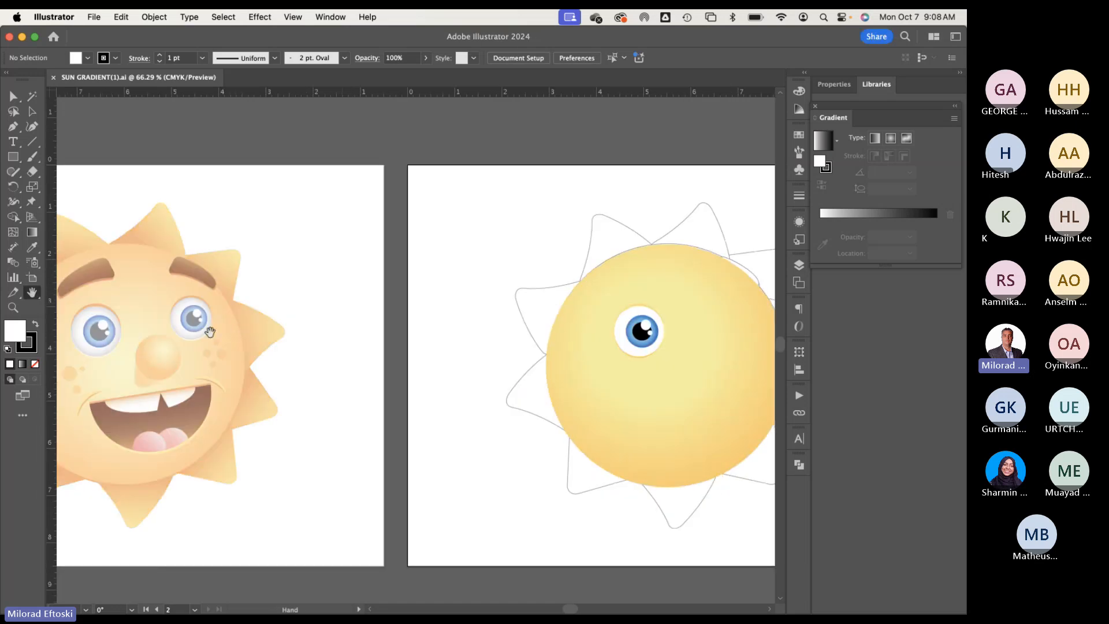
pyautogui.hscroll(-10, 404, 312)
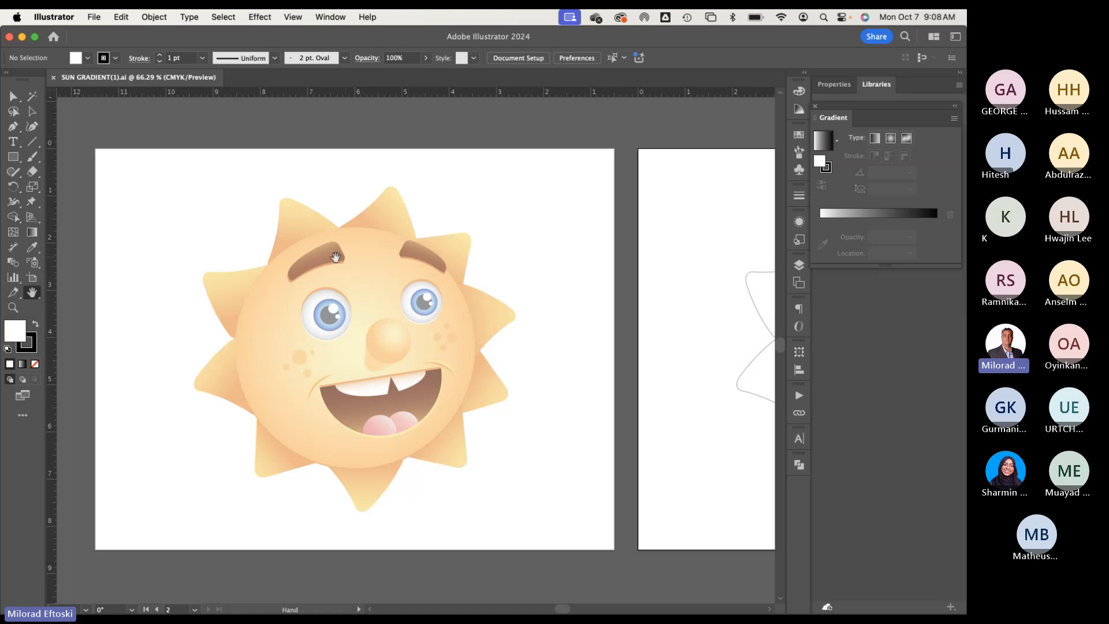
pyautogui.press('v')
pyautogui.click(344, 283)
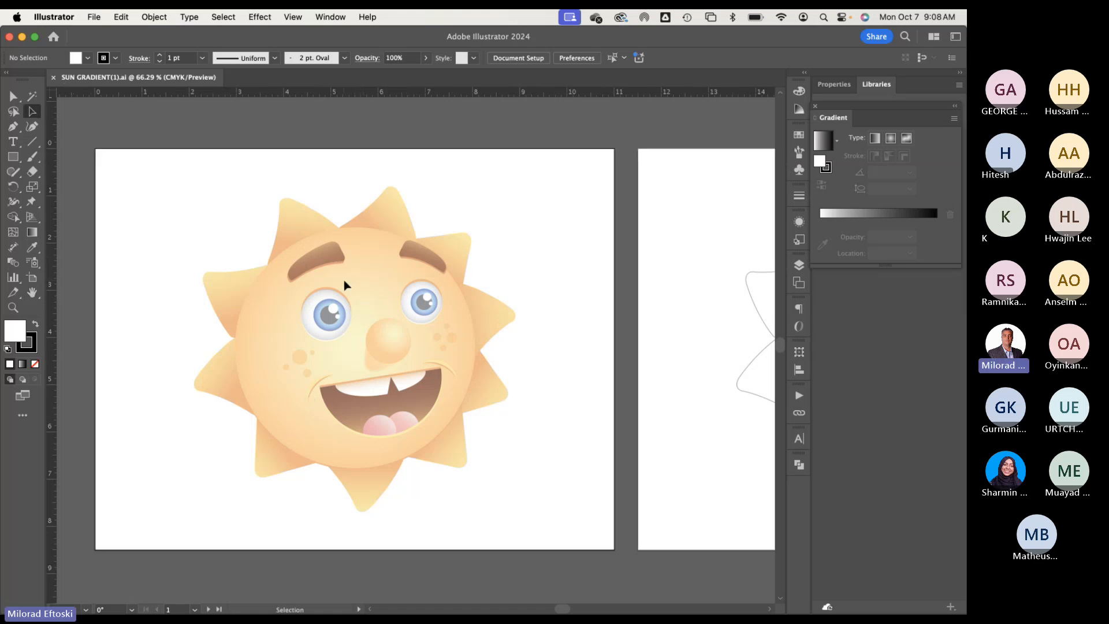
pyautogui.scroll(10, 328, 297)
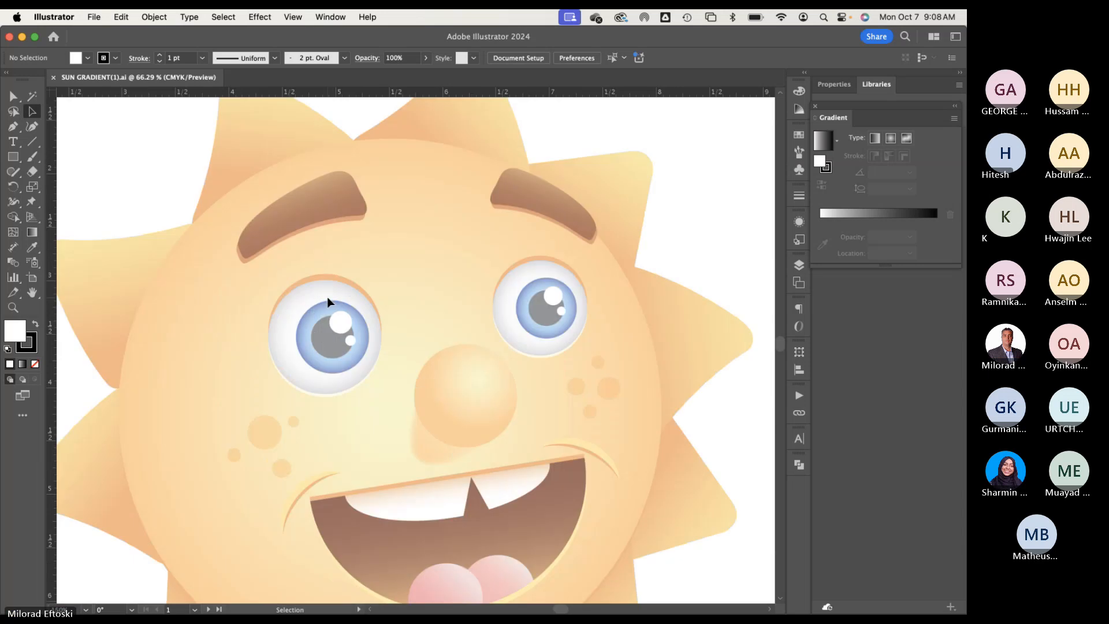
pyautogui.scroll(-5, 327, 299)
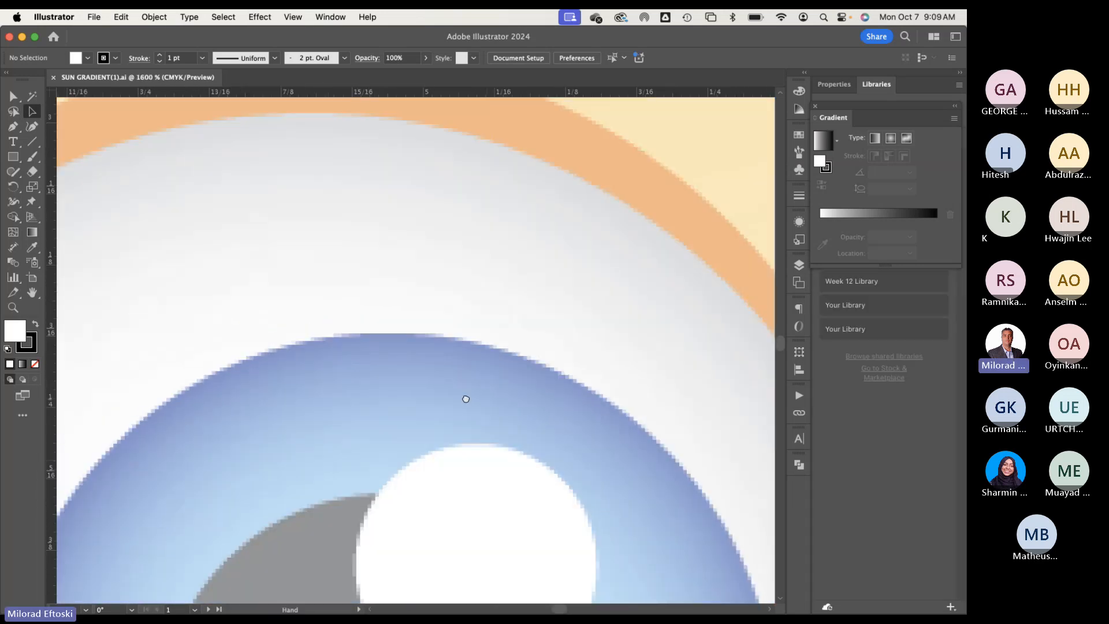
pyautogui.scroll(-5, 378, 240)
pyautogui.hscroll(3, 379, 240)
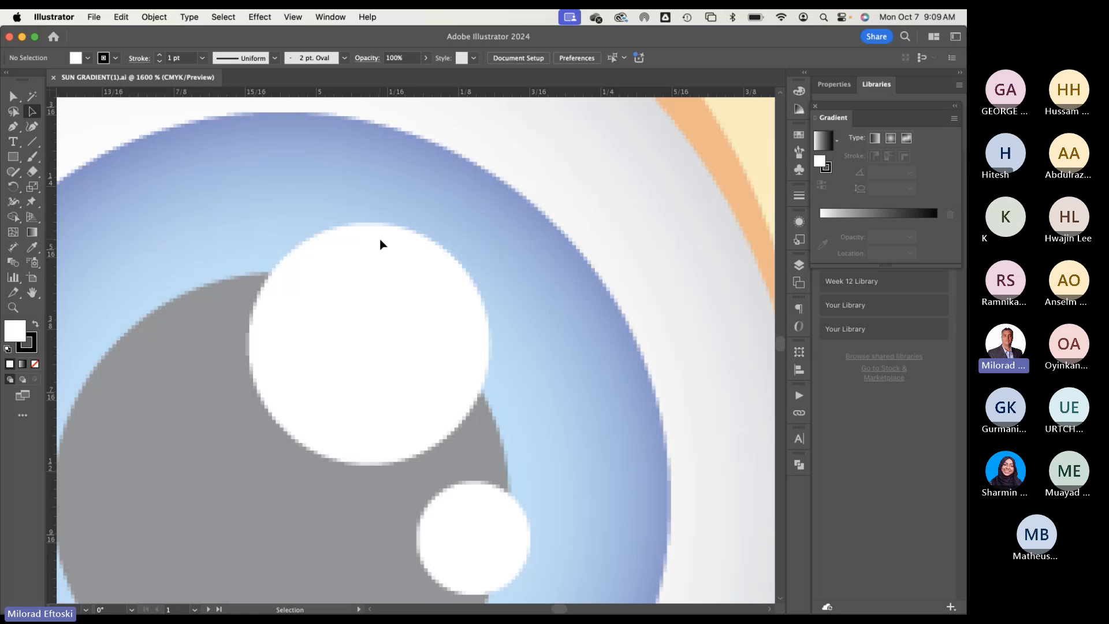
pyautogui.scroll(-4, 351, 270)
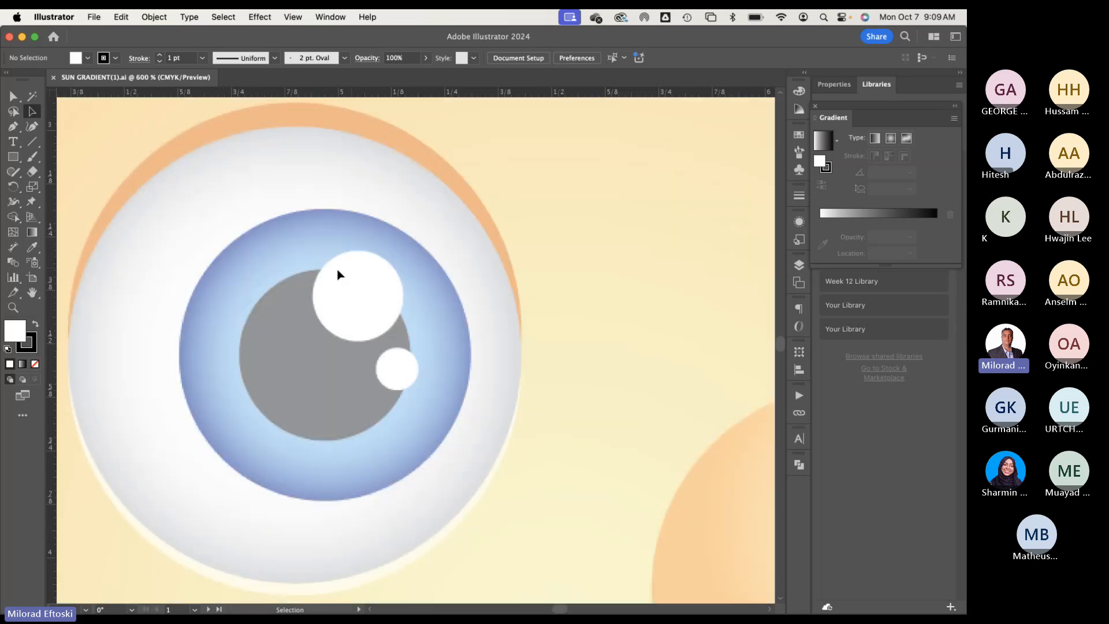
pyautogui.scroll(-3, 338, 275)
pyautogui.scroll(-5, 334, 275)
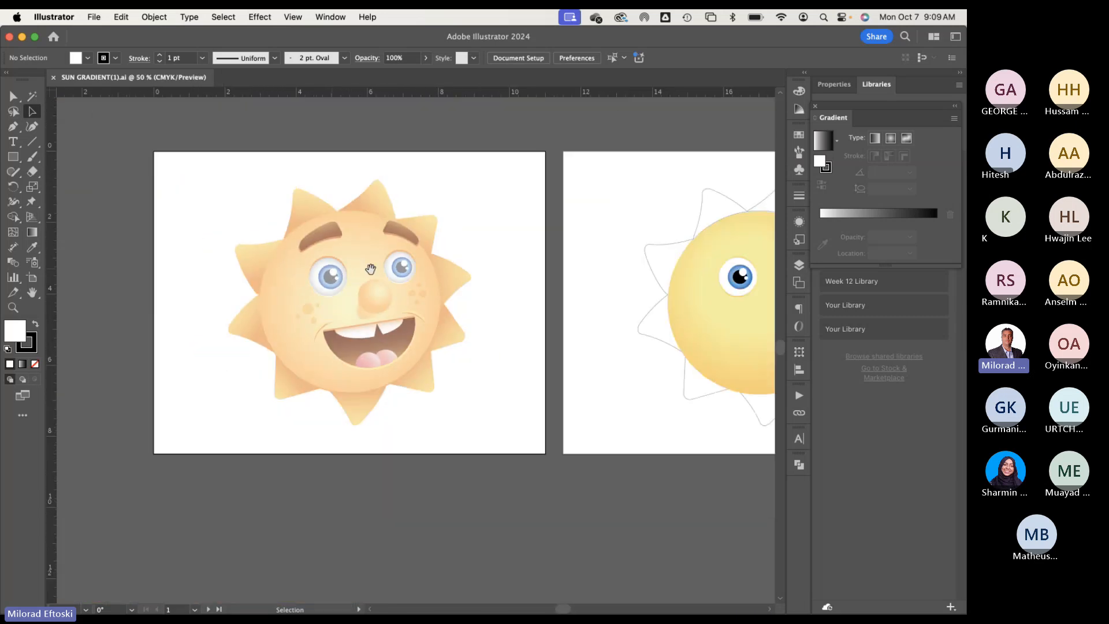
# Step: Compare the partly built sun and its eye on the second artboard with the finished sun on the first artboard
pyautogui.hscroll(5, 347, 282)
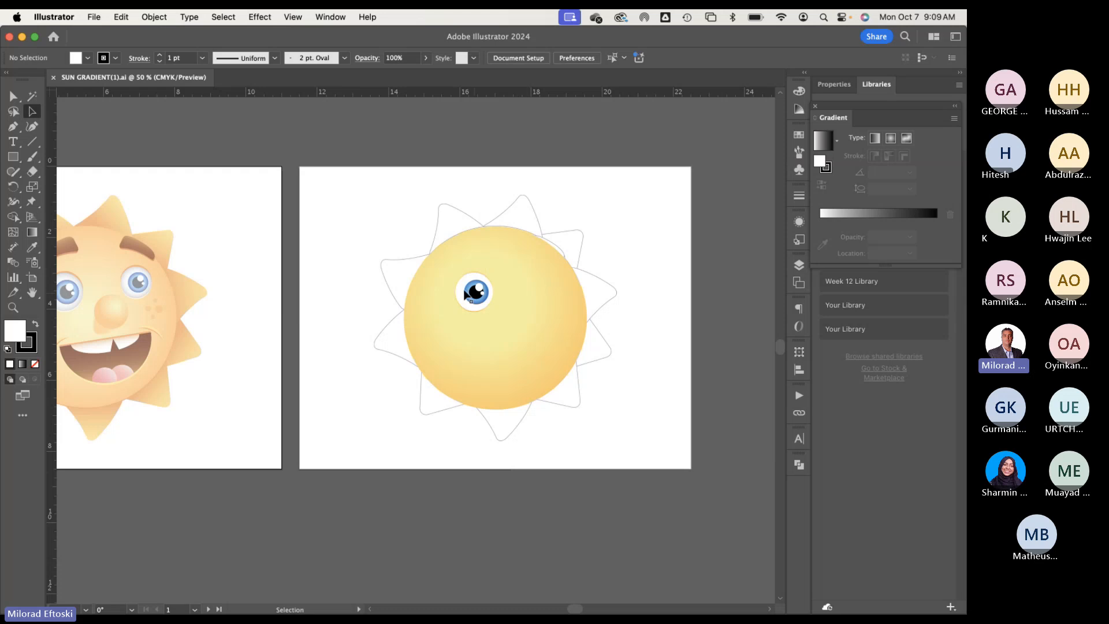
pyautogui.hscroll(-4, 478, 299)
pyautogui.moveTo(478, 300); pyautogui.dragTo(264, 285)
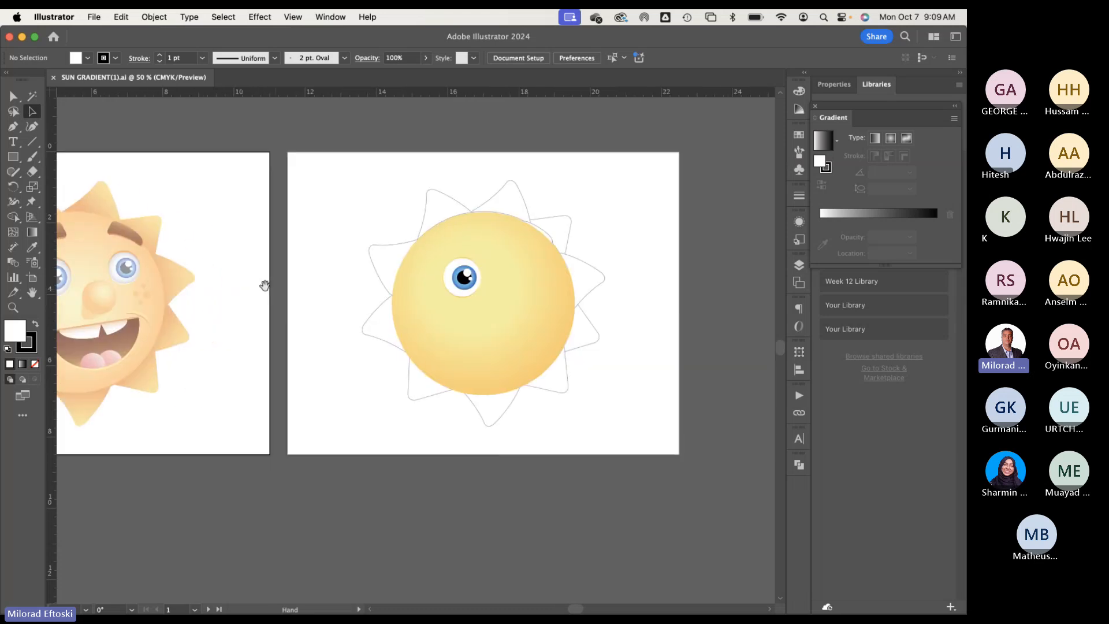
pyautogui.click(462, 280)
pyautogui.click(364, 247)
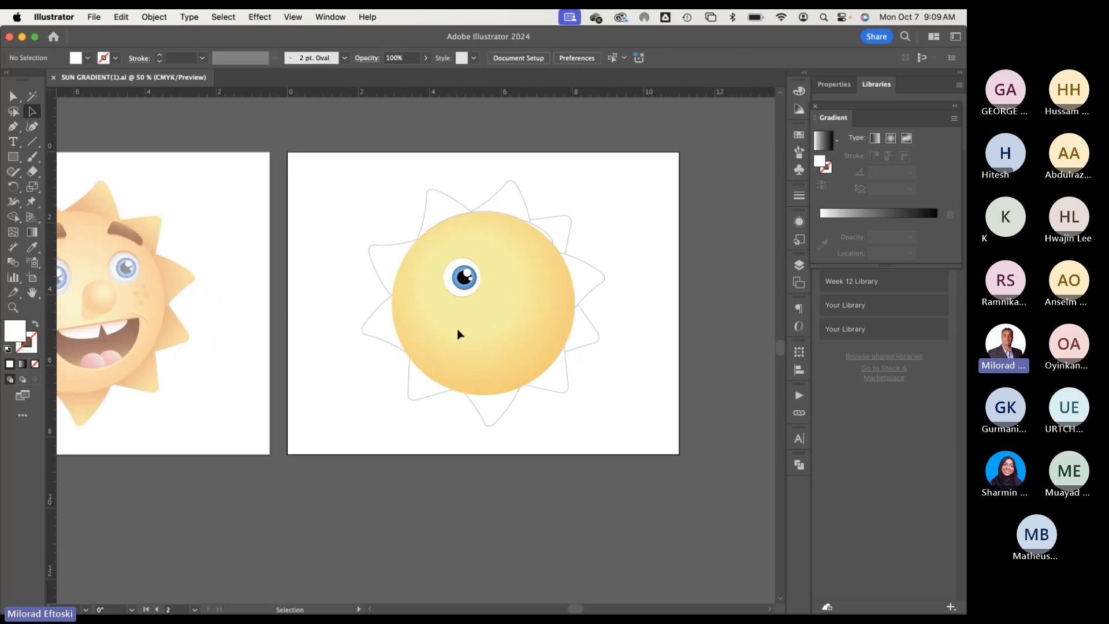
pyautogui.click(464, 283)
pyautogui.click(351, 217)
pyautogui.hscroll(-5, 349, 294)
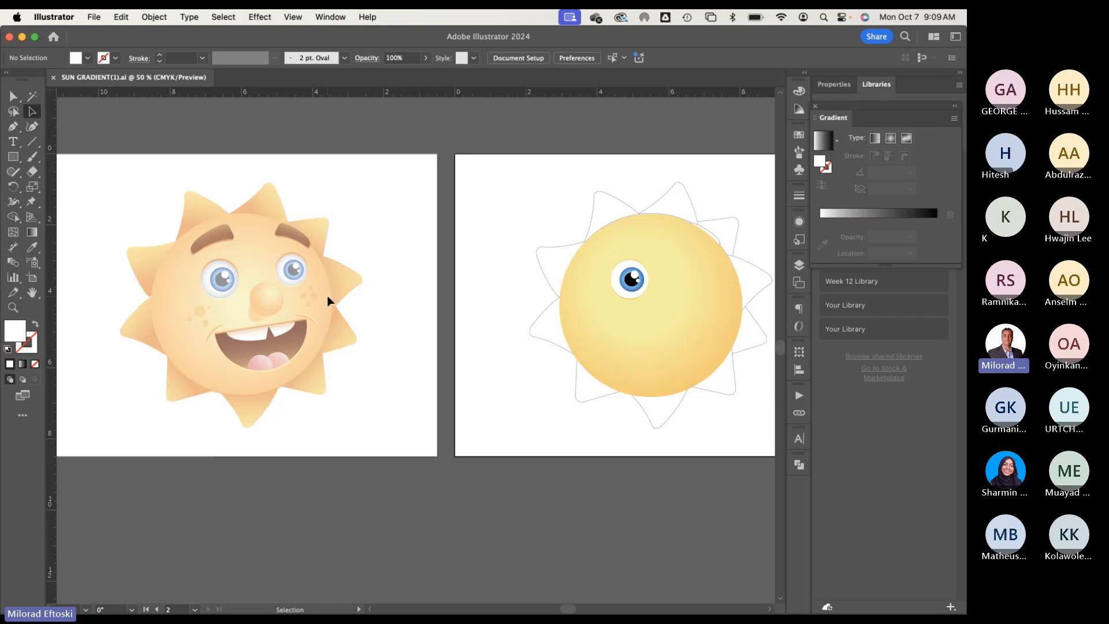
pyautogui.press('super+equal')
pyautogui.hscroll(-4, 328, 297)
pyautogui.scroll(1, 327, 297)
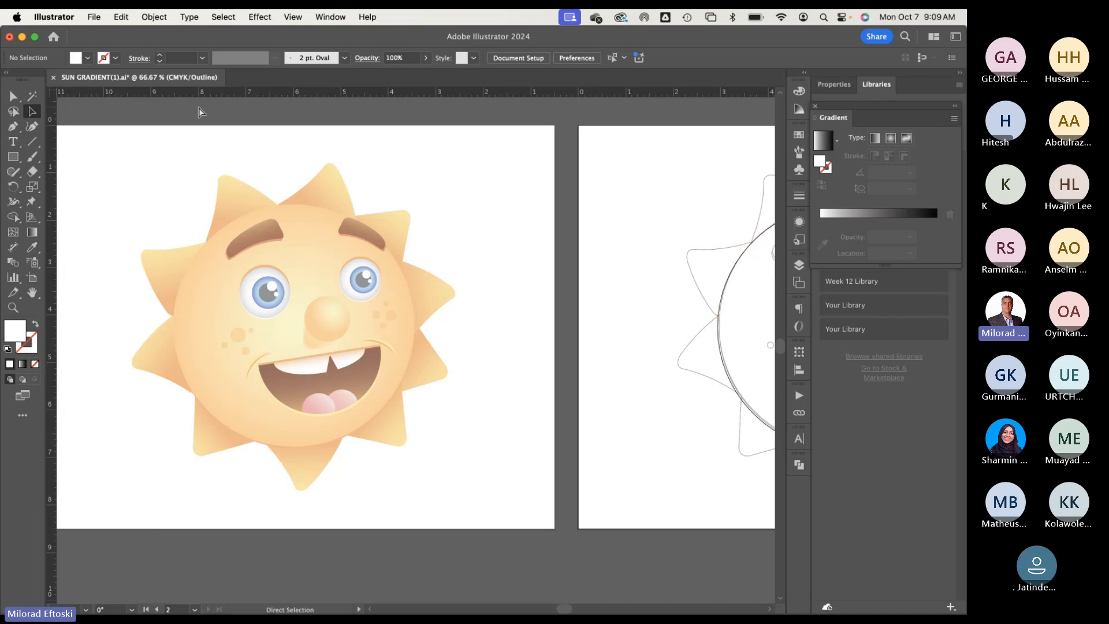
# Step: Return the artwork to preview display with the Selection tool active, check the Illustrator version in its About window, and close that window
pyautogui.press('v')
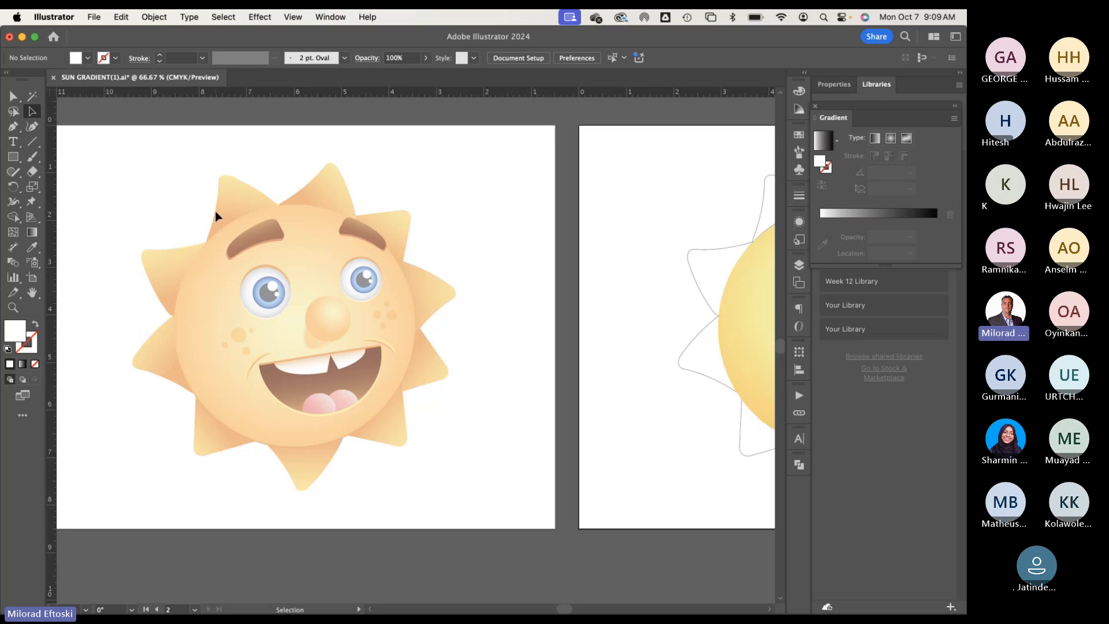
pyautogui.click(16, 17)
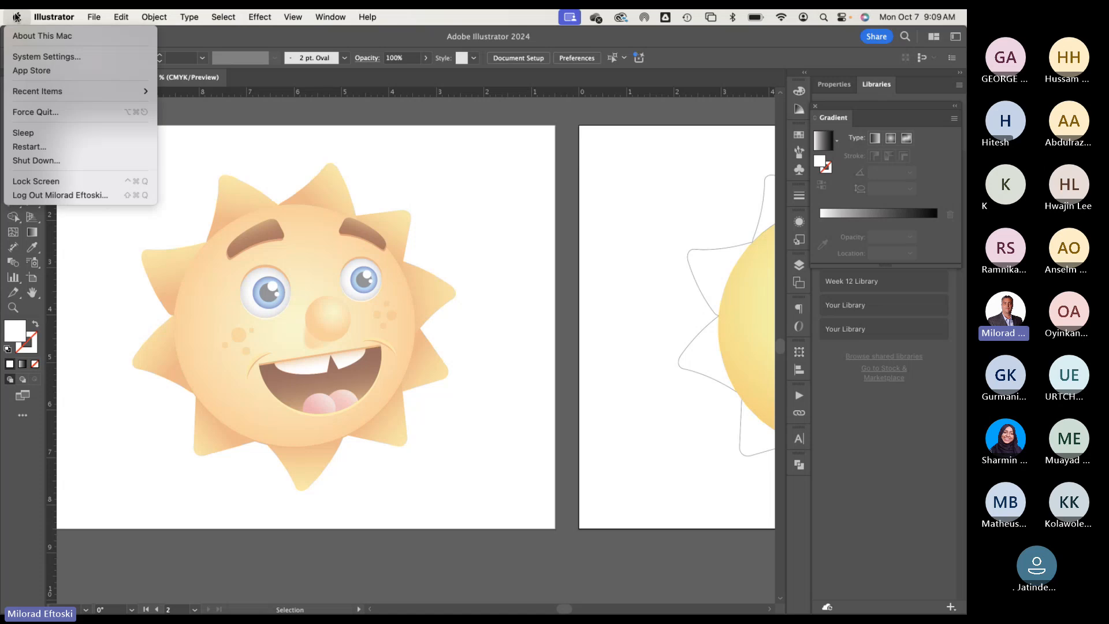
pyautogui.moveTo(54, 17)
pyautogui.click(46, 35)
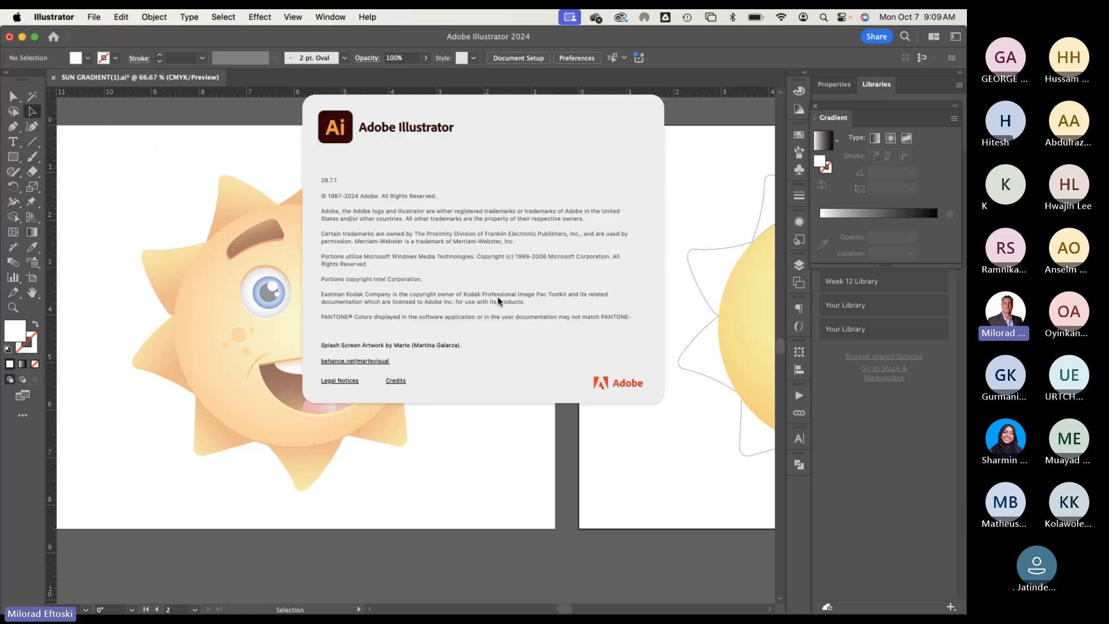
pyautogui.click(412, 248)
pyautogui.moveTo(278, 610)
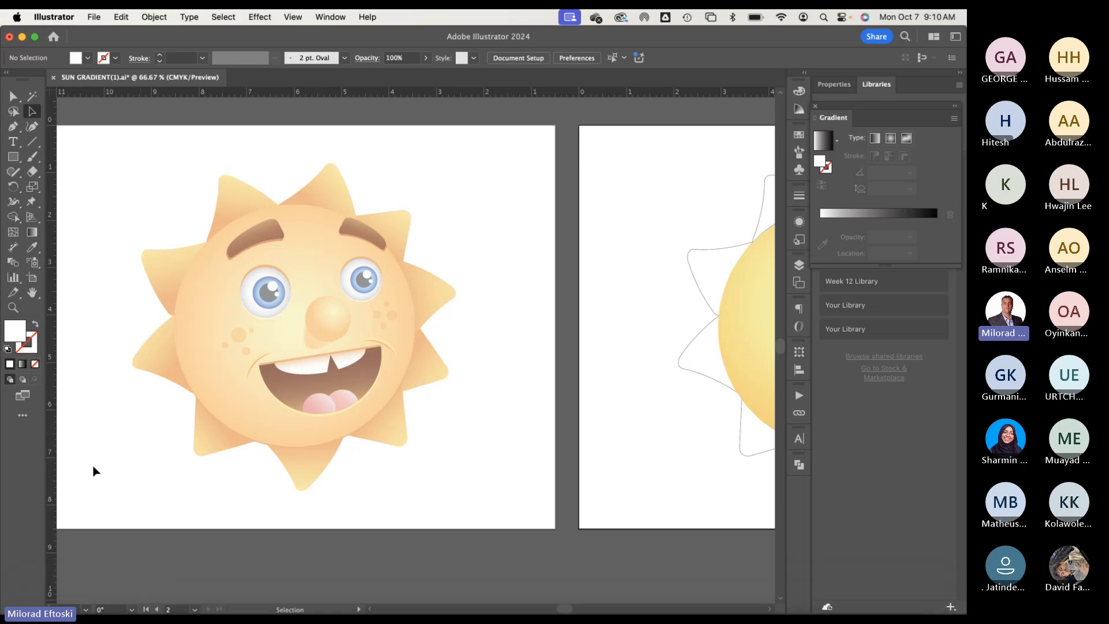
# Step: Inspect the partly built sun on the second artboard by selecting and deselecting its eye group
pyautogui.press('super+equal')
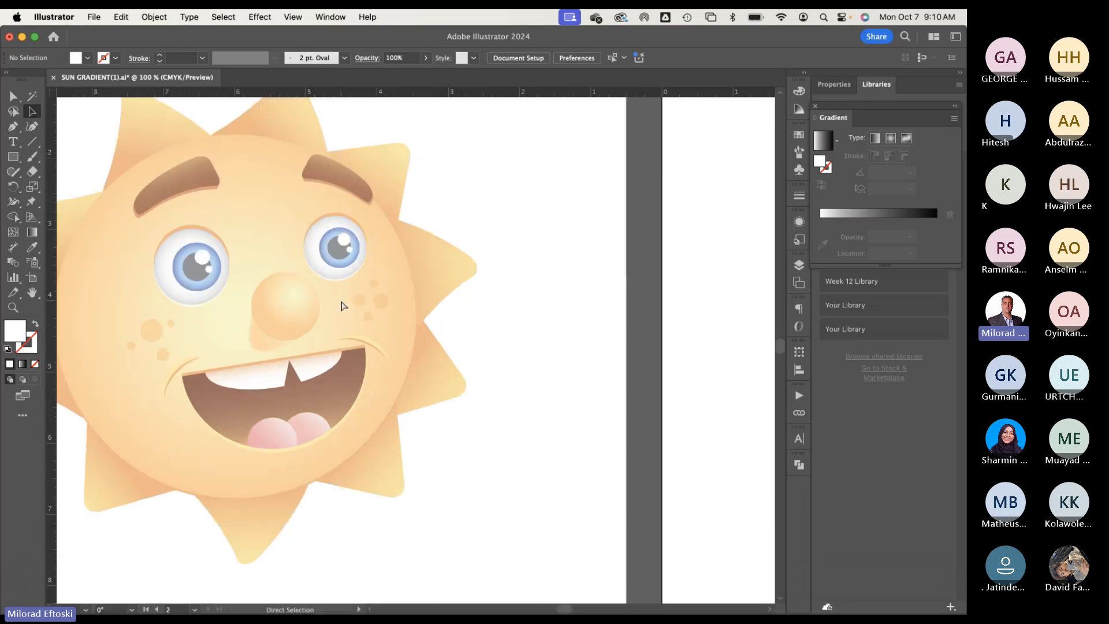
pyautogui.press('super+minus')
pyautogui.press('super+minus')
pyautogui.moveTo(461, 332); pyautogui.dragTo(309, 329)
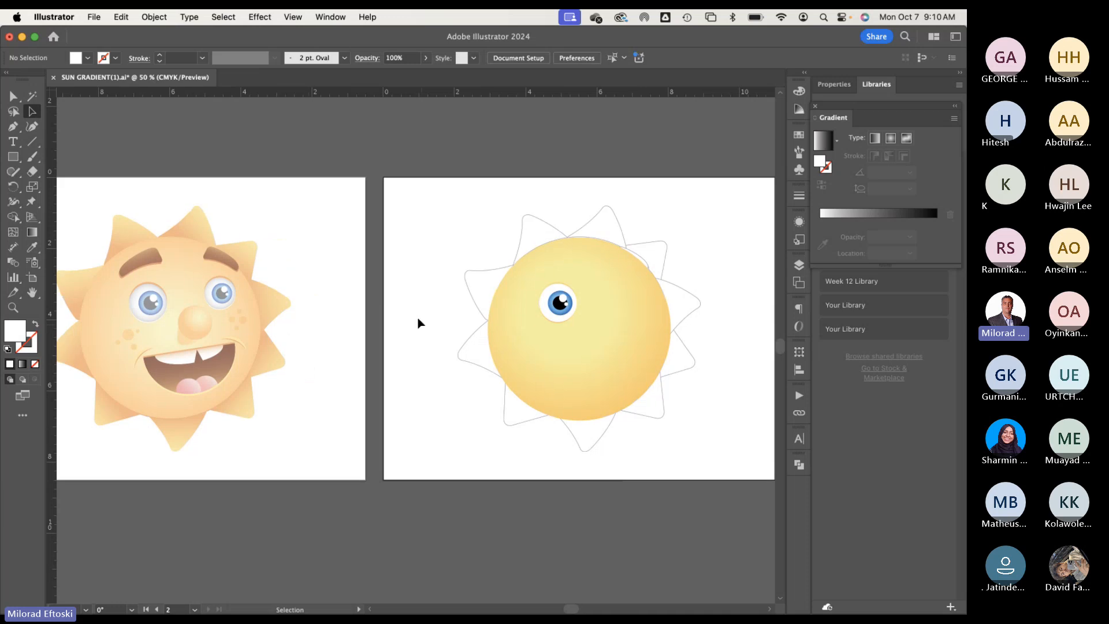
pyautogui.click(564, 311)
pyautogui.click(564, 310)
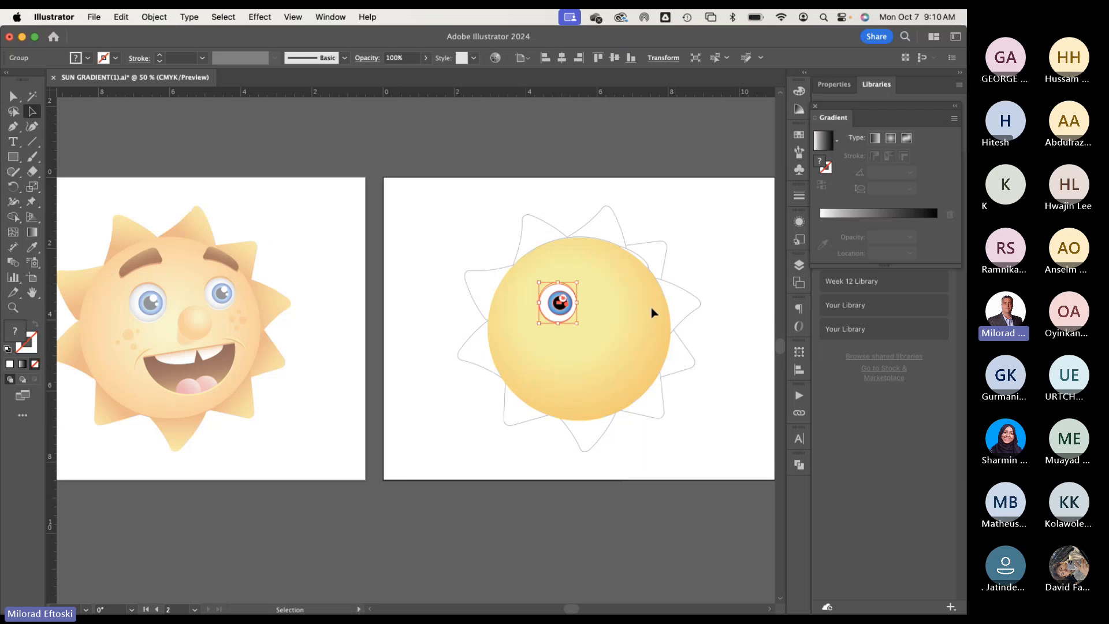
pyautogui.click(646, 344)
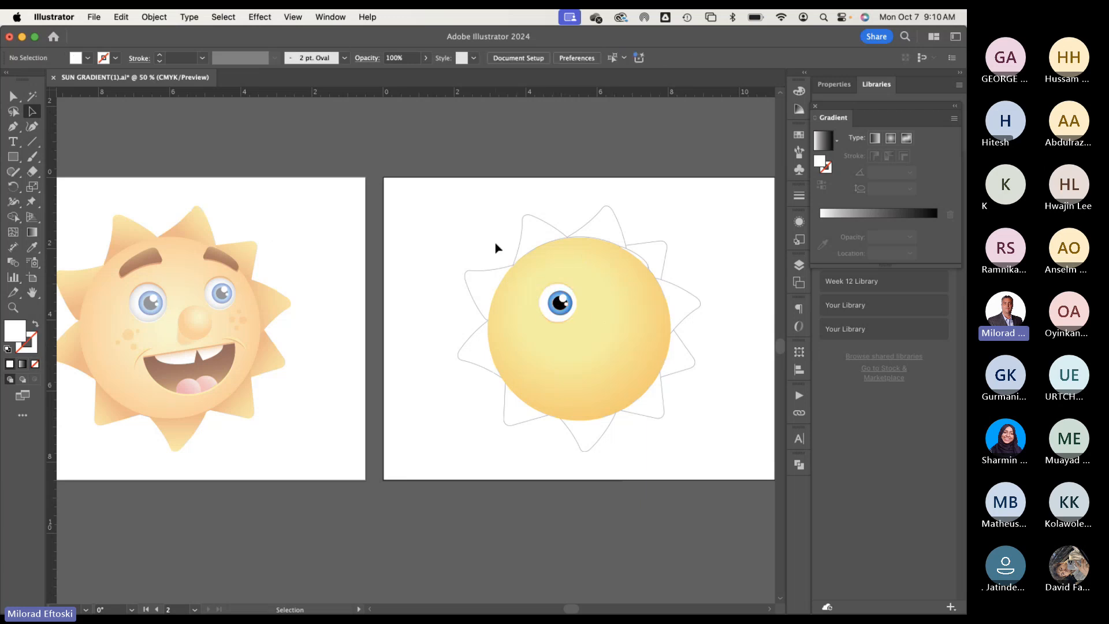
pyautogui.click(551, 313)
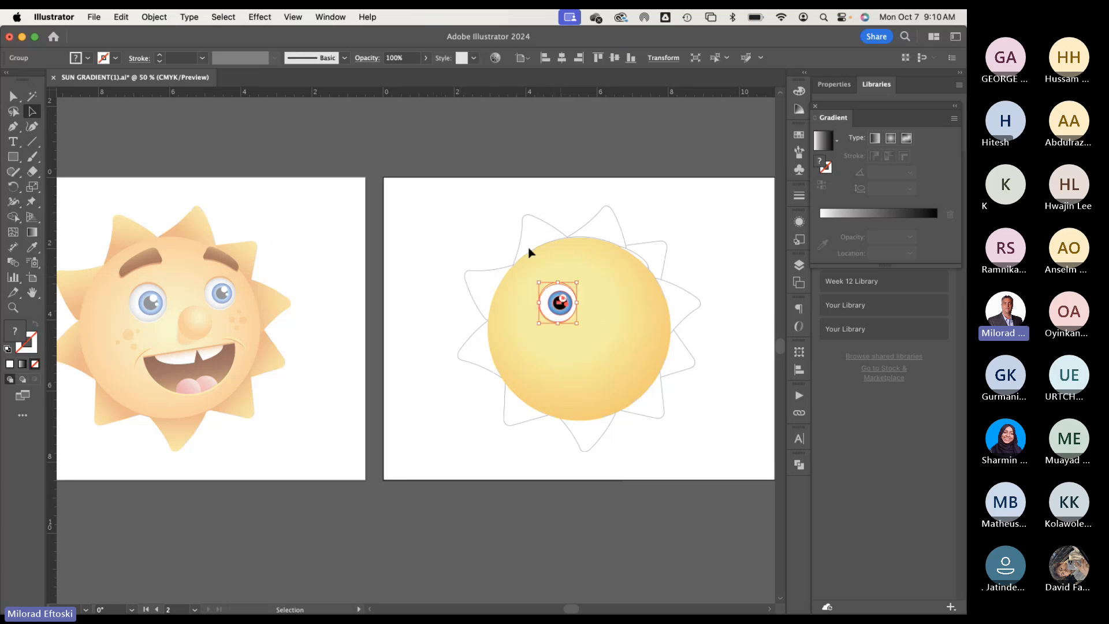
pyautogui.click(448, 223)
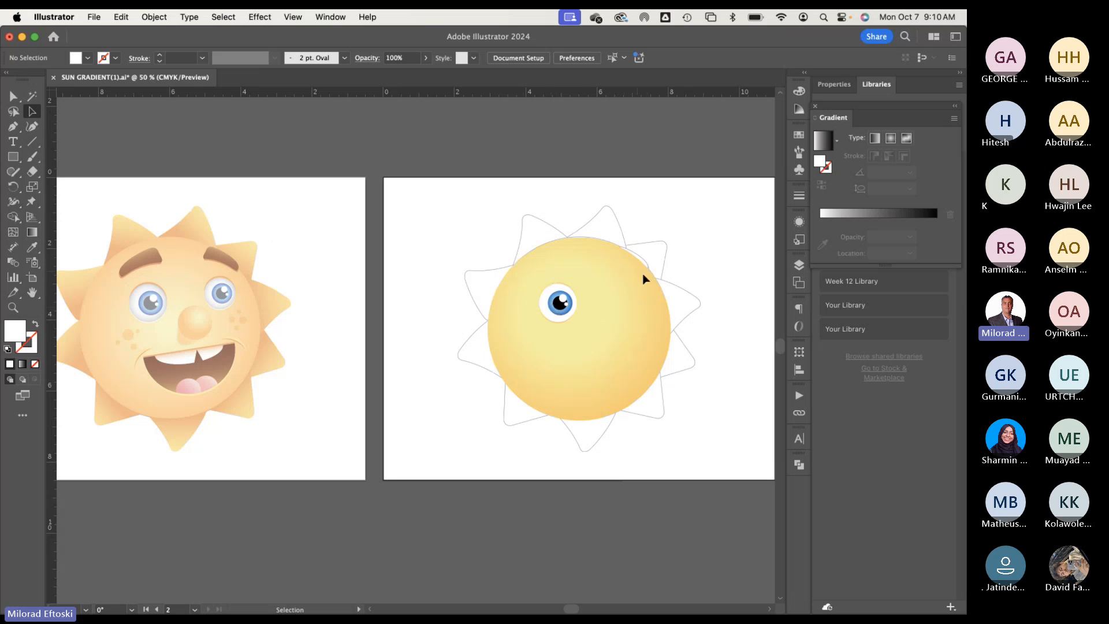
# Step: Display the document's layers and bring the whole second artboard into view beside them
pyautogui.hscroll(2, 647, 277)
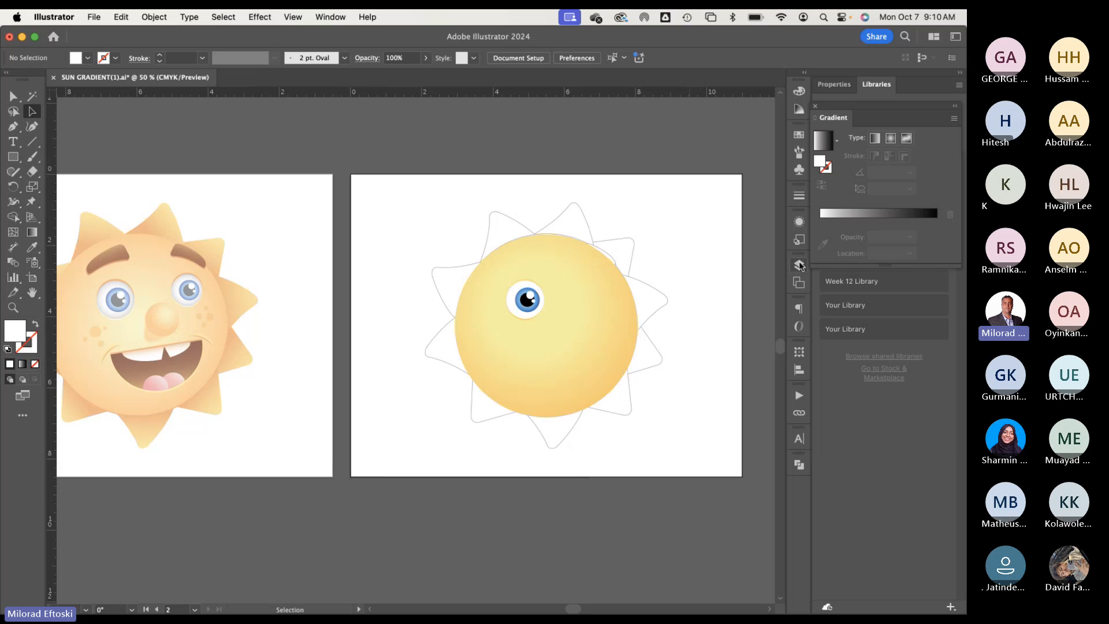
pyautogui.click(329, 16)
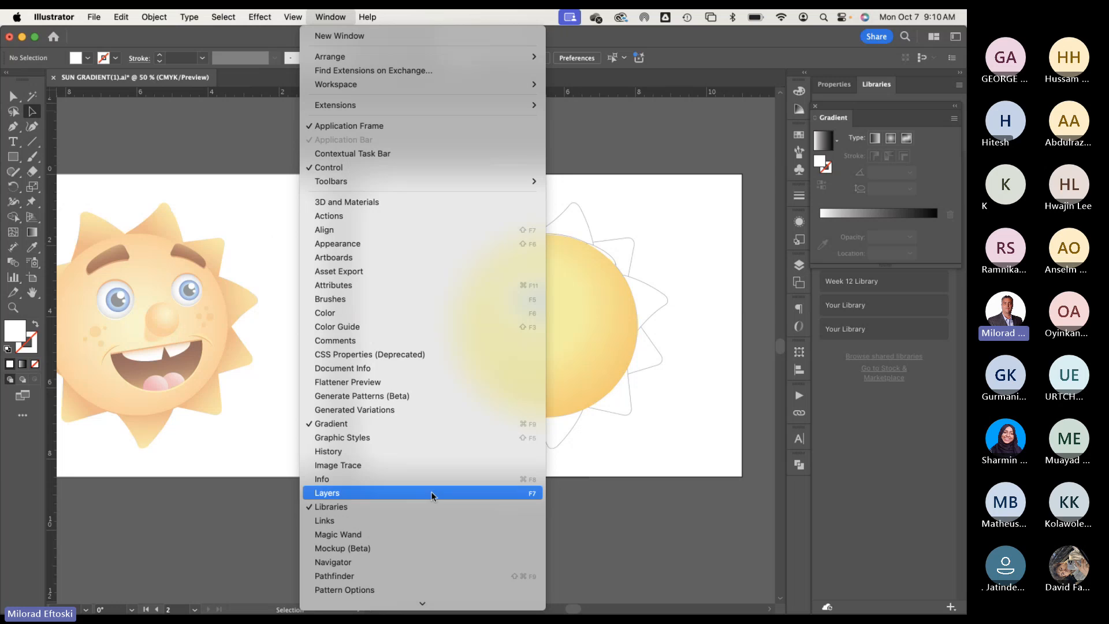
pyautogui.click(432, 493)
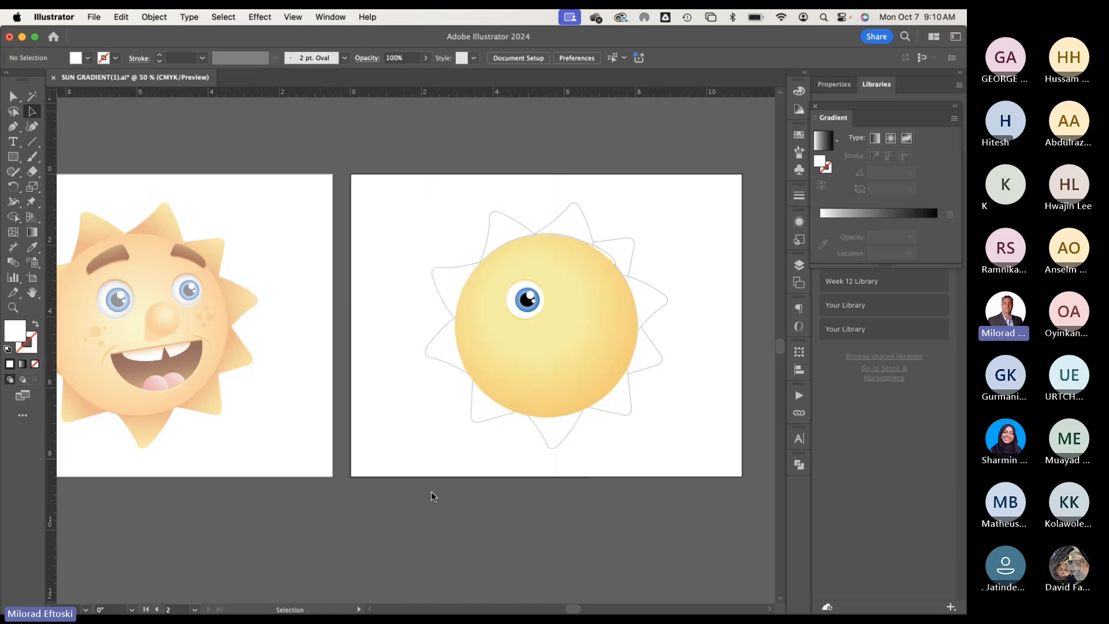
pyautogui.click(803, 264)
pyautogui.click(803, 265)
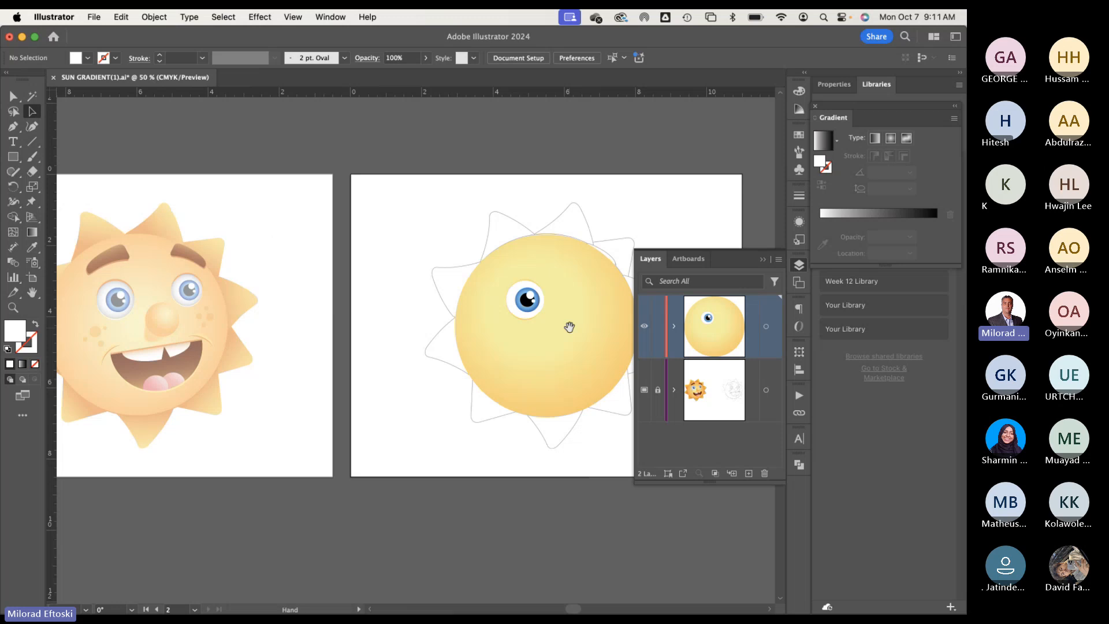
pyautogui.hscroll(5, 567, 324)
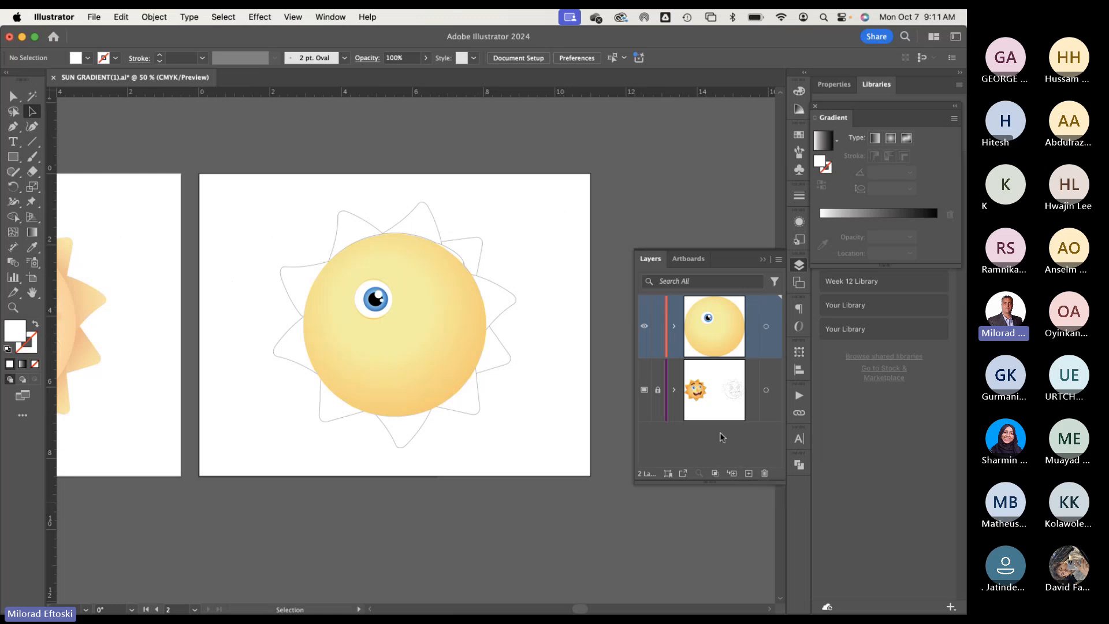
# Step: Widen the layer list to show full layer names, hide the Drawing layer to inspect the Template outlines, and show it again
pyautogui.click(644, 326)
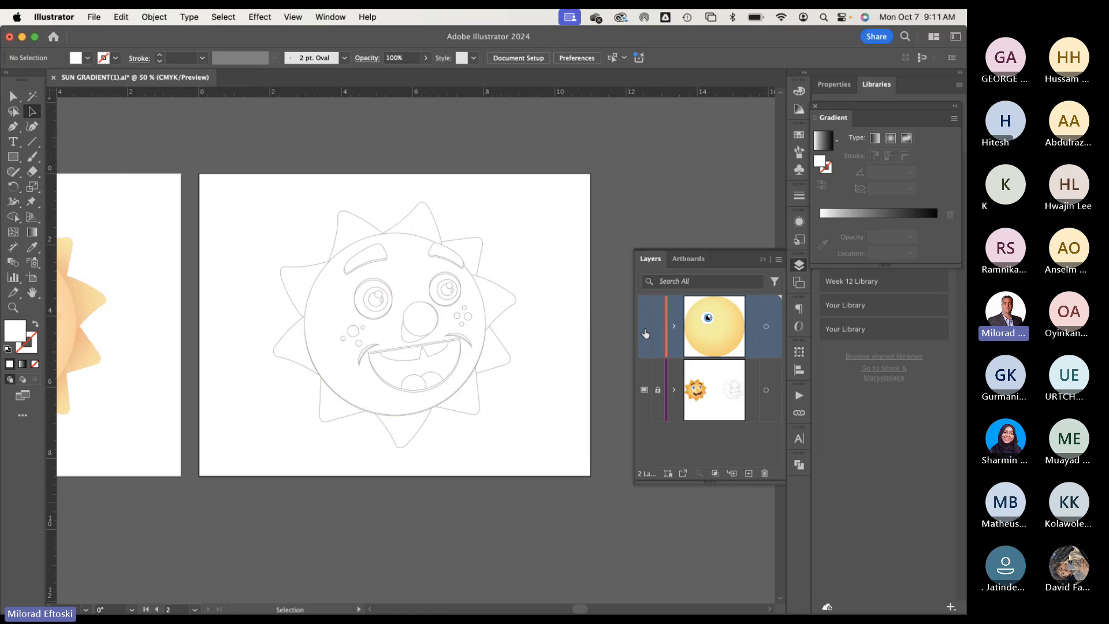
pyautogui.click(645, 327)
pyautogui.click(645, 331)
pyautogui.moveTo(634, 310)
pyautogui.mouseDown()
pyautogui.moveTo(508, 310)
pyautogui.moveTo(590, 310)
pyautogui.mouseUp()
pyautogui.click(728, 395)
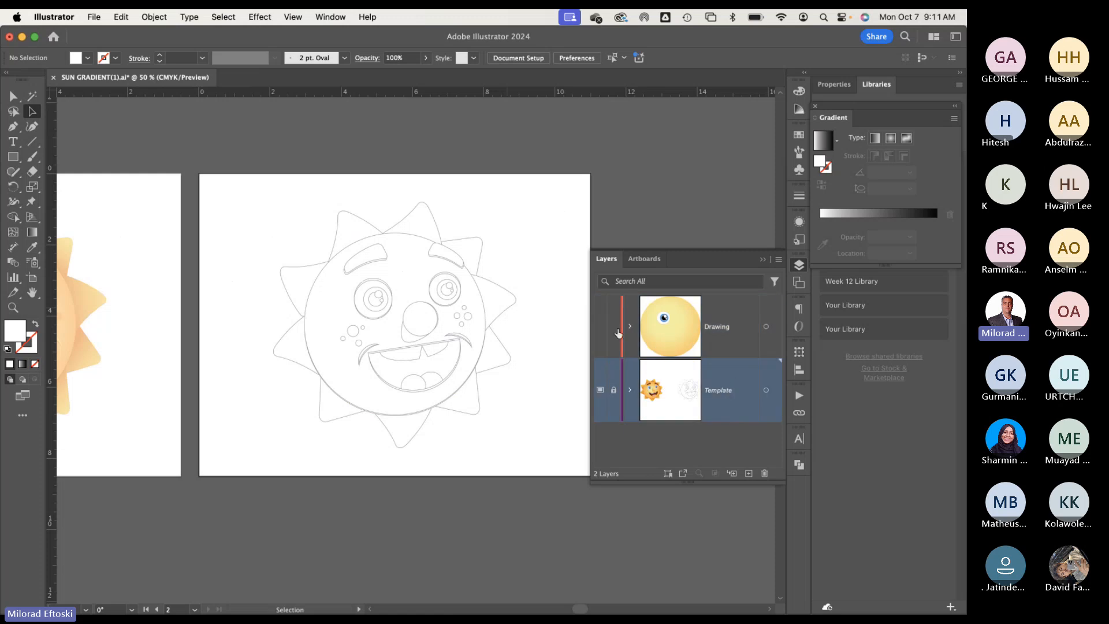
pyautogui.moveTo(550, 360); pyautogui.dragTo(481, 384)
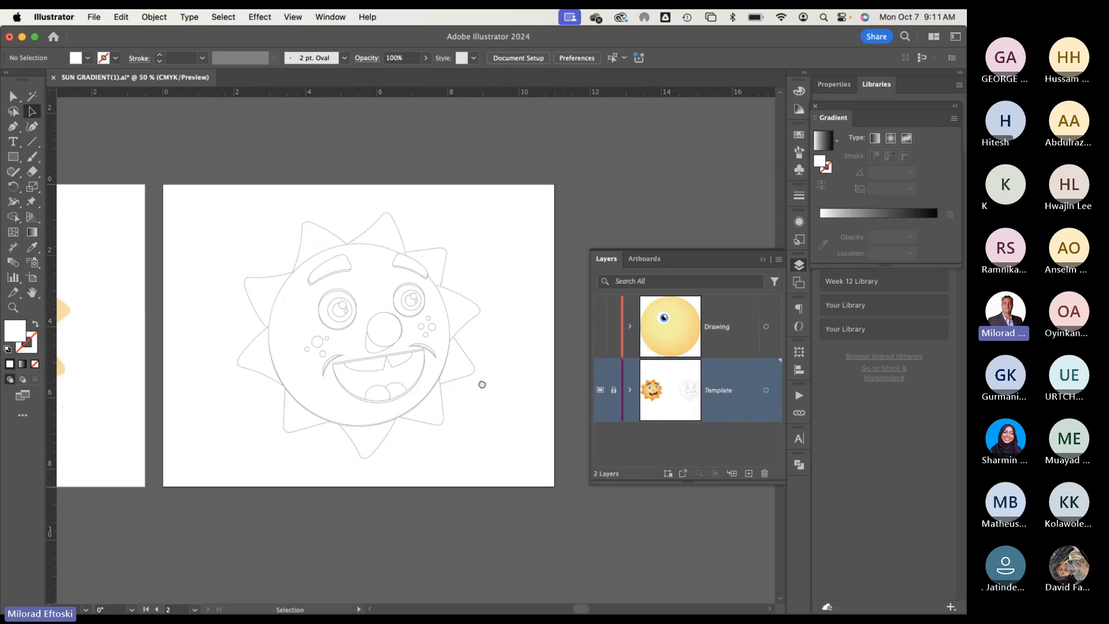
pyautogui.click(604, 333)
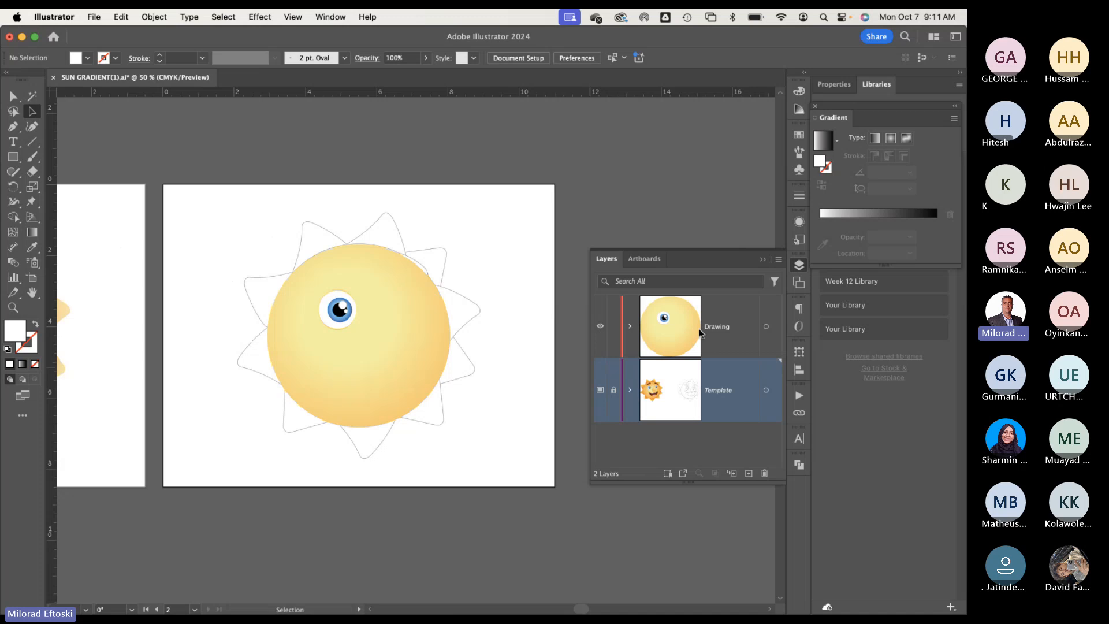
# Step: Make Drawing the active layer and expand it to view the objects it contains
pyautogui.click(680, 337)
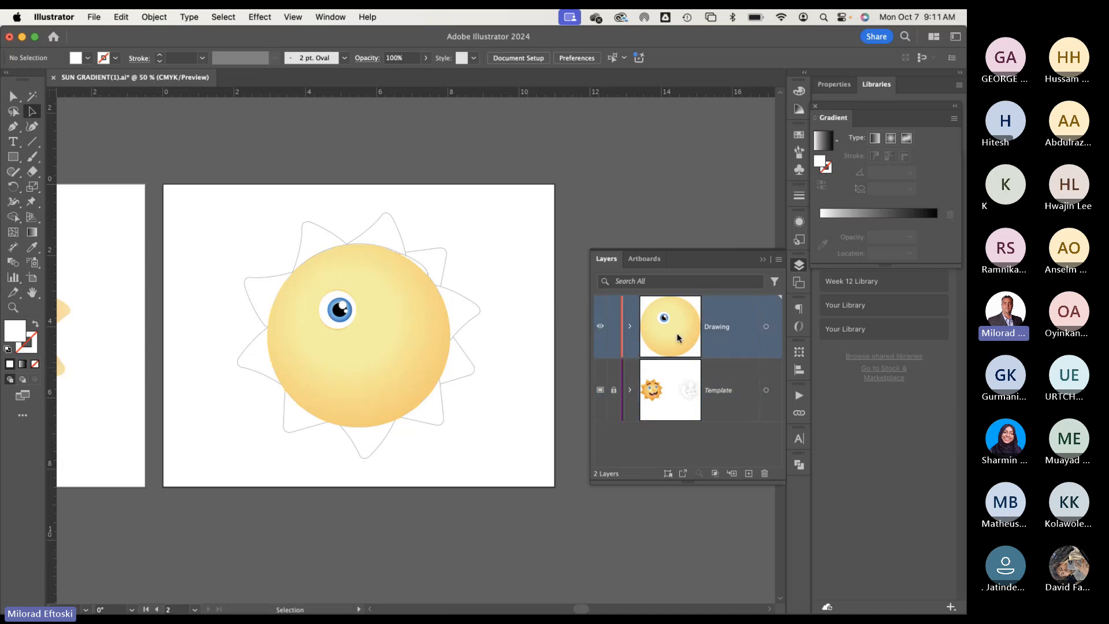
pyautogui.click(628, 325)
pyautogui.scroll(-1, 687, 389)
pyautogui.scroll(1, 664, 386)
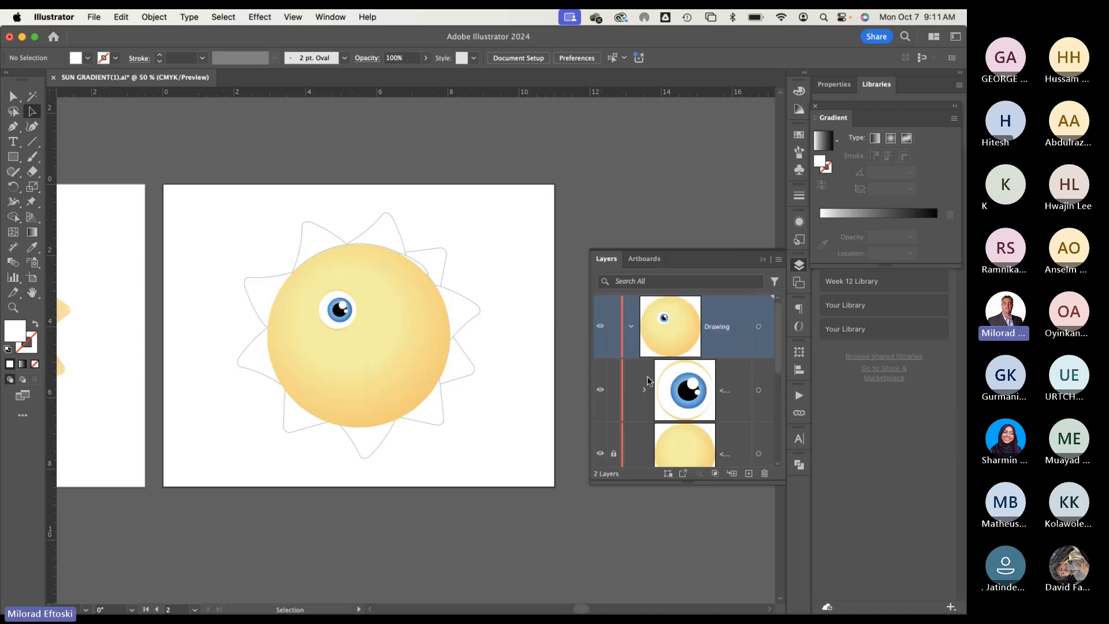
pyautogui.rightClick(407, 317)
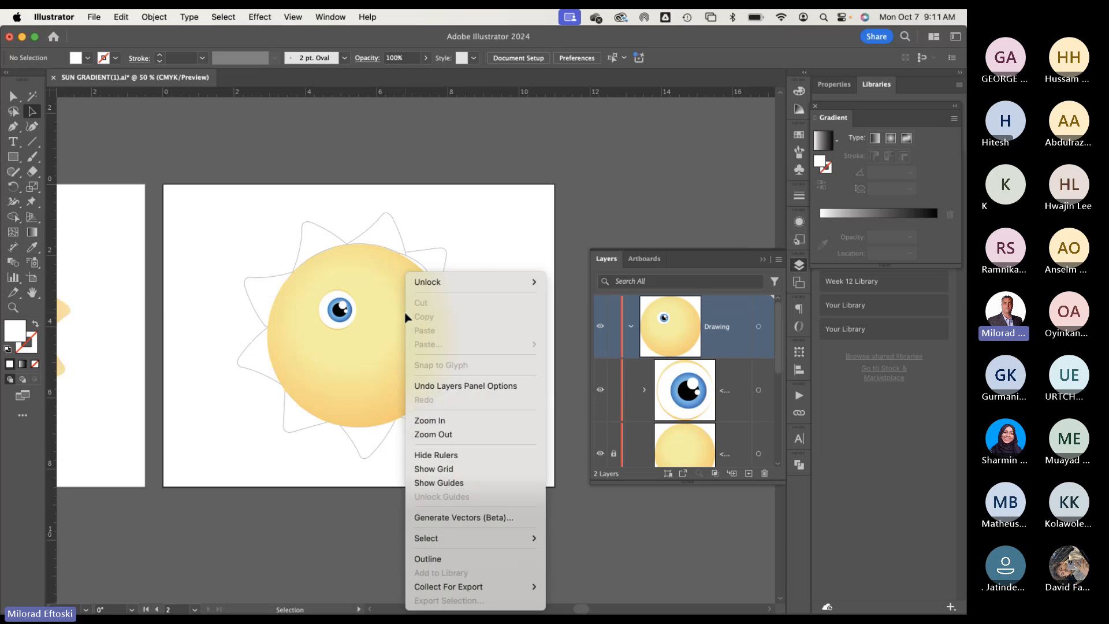
pyautogui.click(386, 324)
pyautogui.rightClick(418, 311)
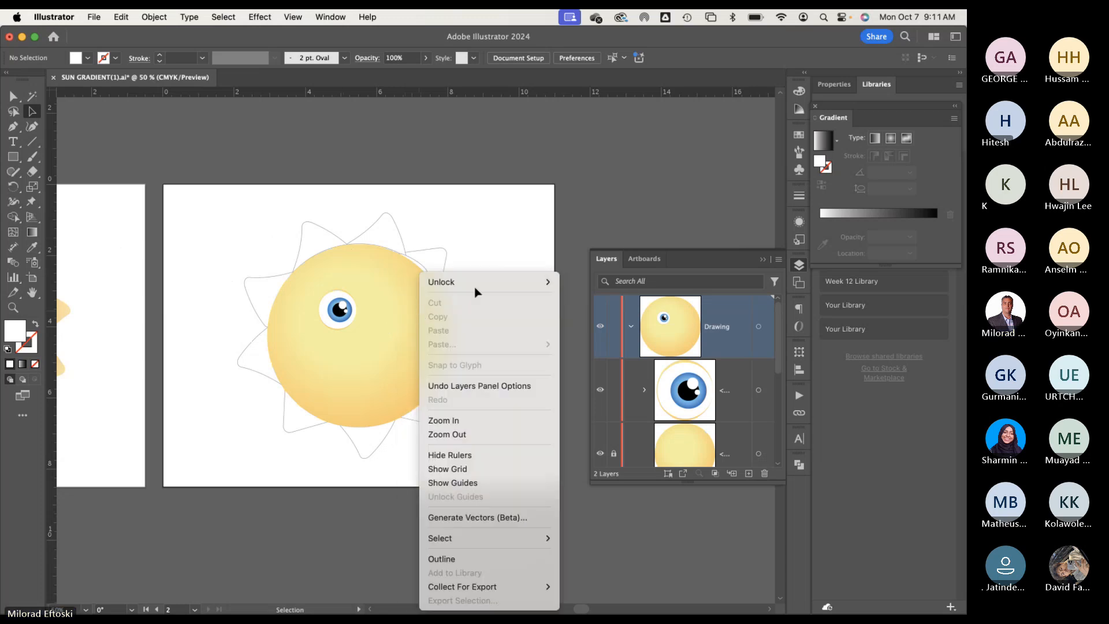
pyautogui.moveTo(478, 283)
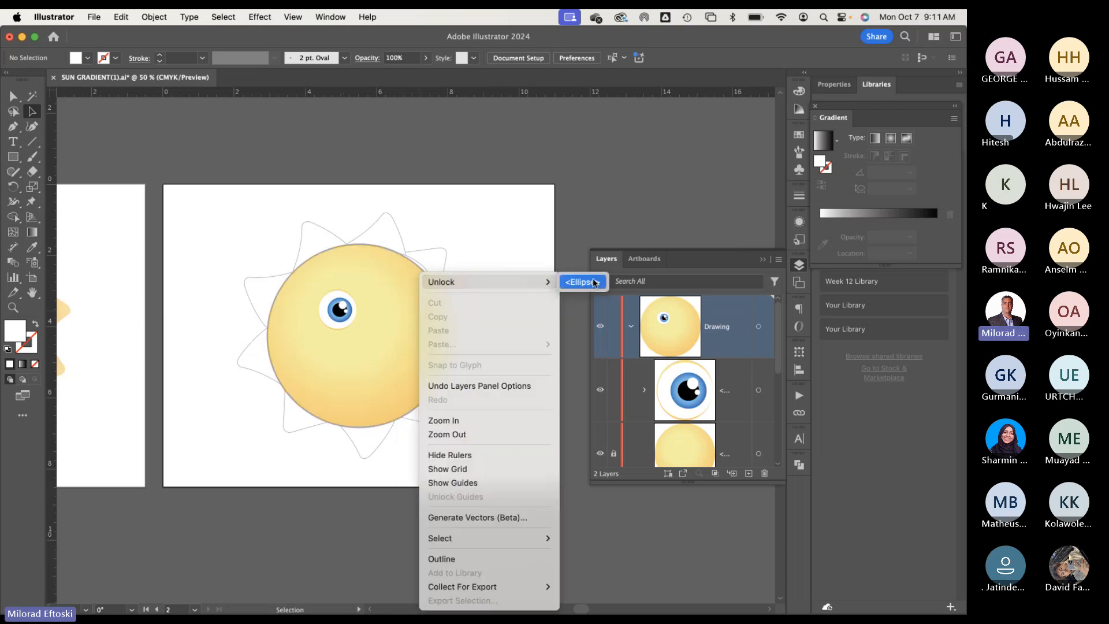
pyautogui.click(369, 285)
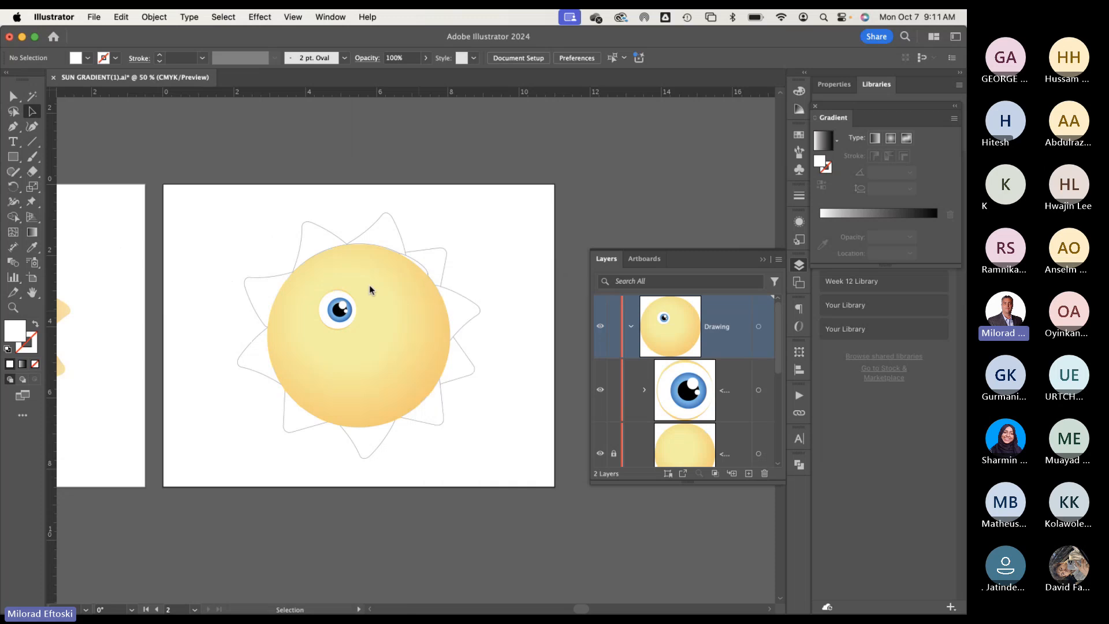
pyautogui.hscroll(-1, 427, 328)
pyautogui.moveTo(347, 309)
pyautogui.mouseDown()
pyautogui.moveTo(358, 329)
pyautogui.moveTo(343, 301)
pyautogui.mouseUp()
pyautogui.click(425, 300)
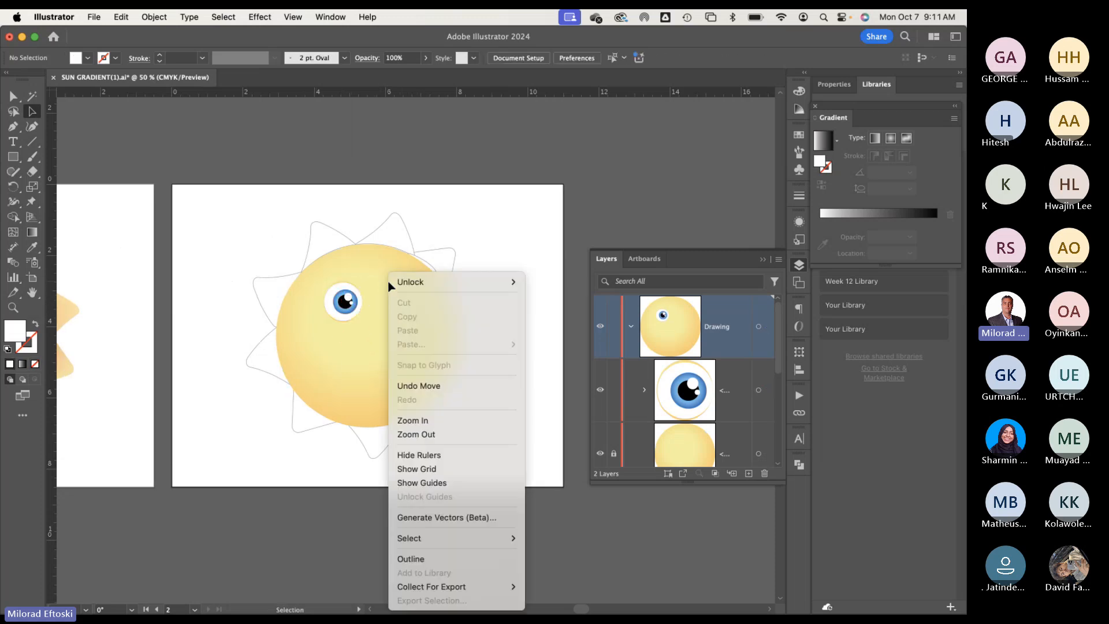
# Step: Unlock the yellow face ellipse on the second artboard and delete both the ellipse and the eye group from the Drawing layer
pyautogui.rightClick(386, 282)
pyautogui.moveTo(430, 287)
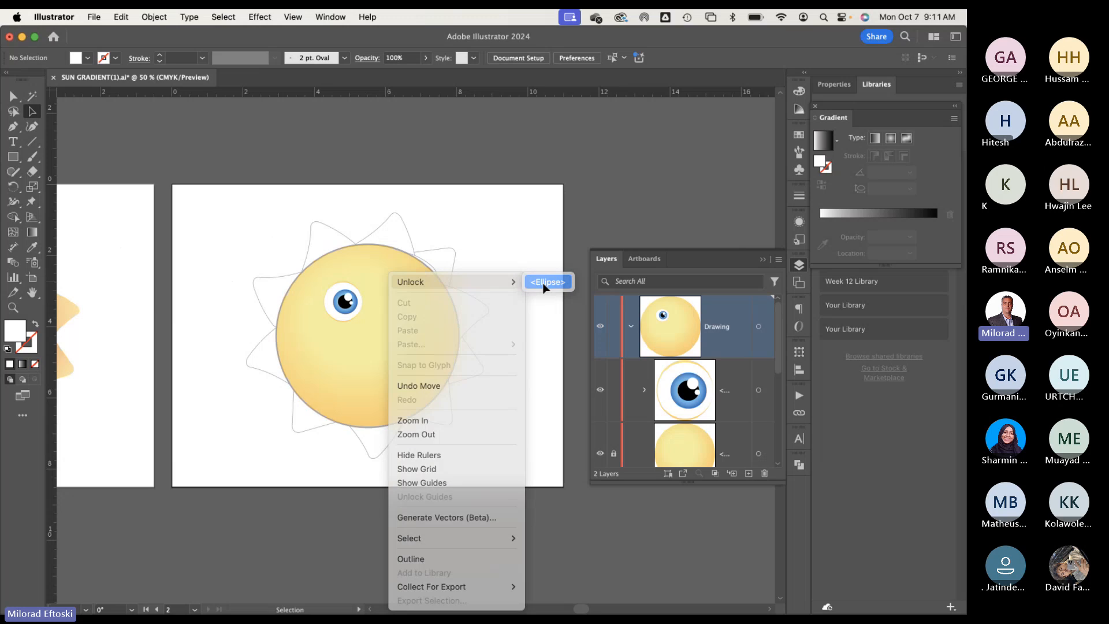
pyautogui.click(540, 282)
pyautogui.press('Delete')
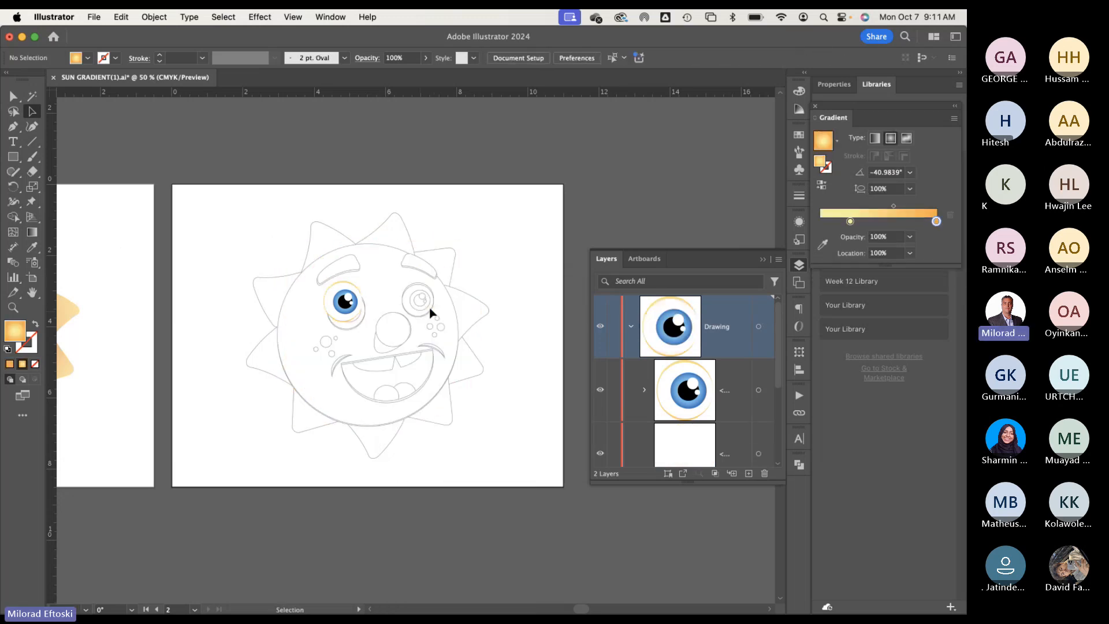
pyautogui.moveTo(346, 309); pyautogui.dragTo(398, 245)
pyautogui.press('Delete')
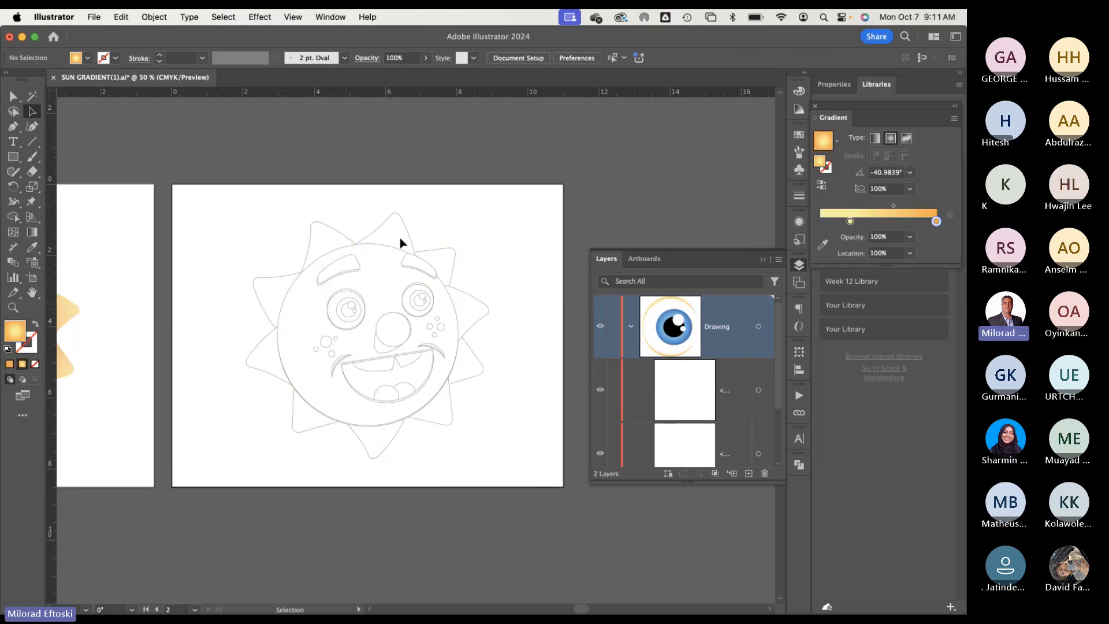
# Step: Compare the finished sun with the bare outline template on the second artboard and collapse the Drawing layer's contents
pyautogui.hscroll(-5, 392, 320)
pyautogui.hscroll(7, 404, 306)
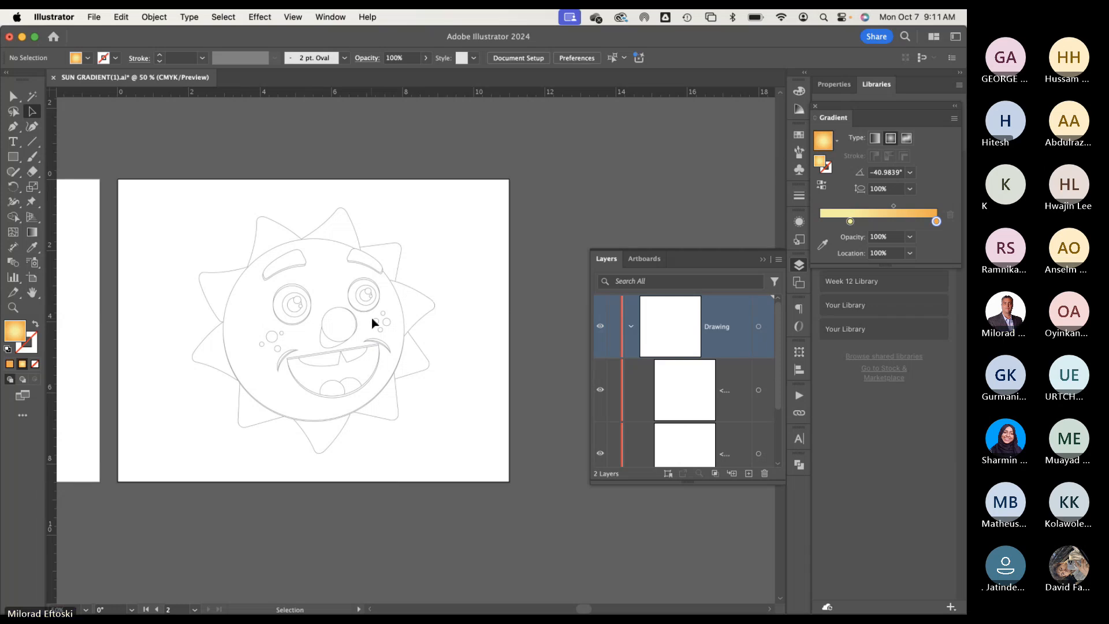
pyautogui.hscroll(-8, 265, 376)
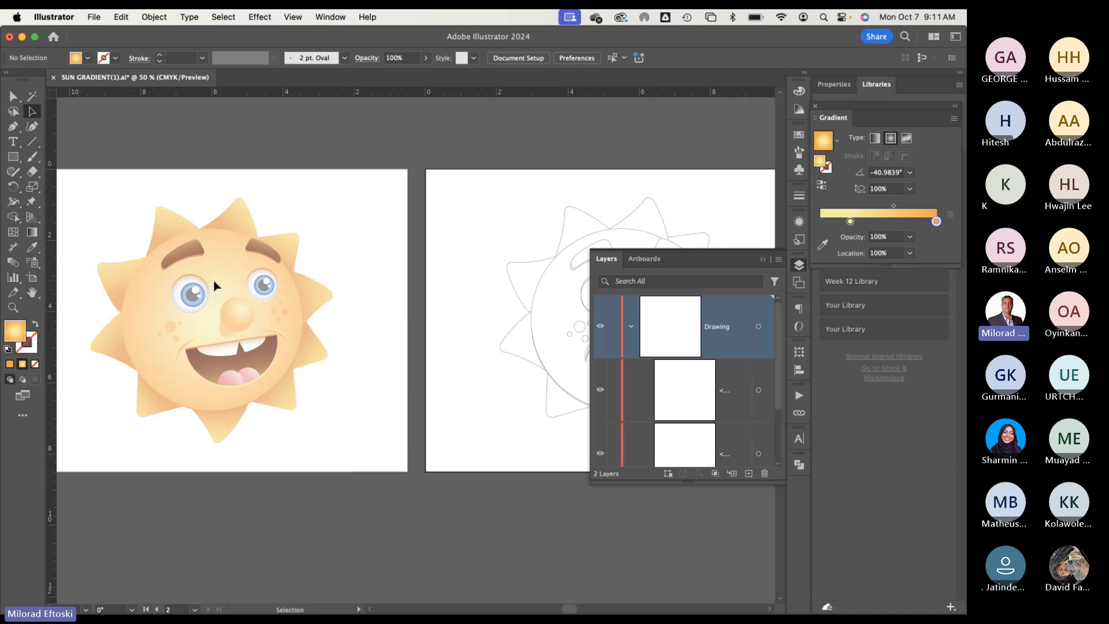
pyautogui.press('space')
pyautogui.moveTo(381, 314); pyautogui.dragTo(82, 348)
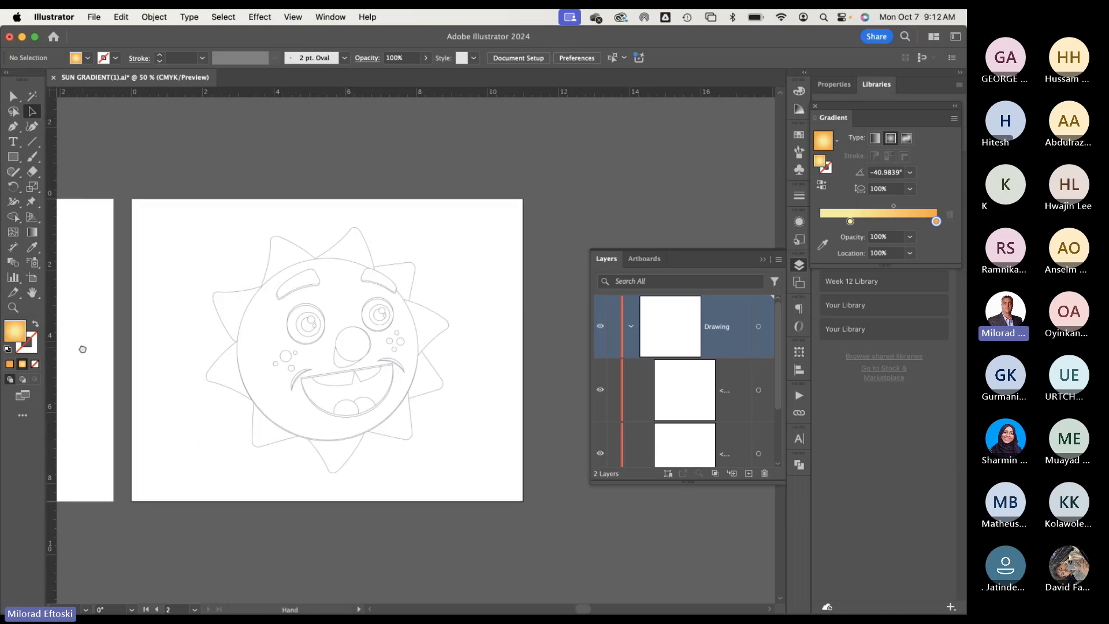
pyautogui.scroll(-2, 364, 306)
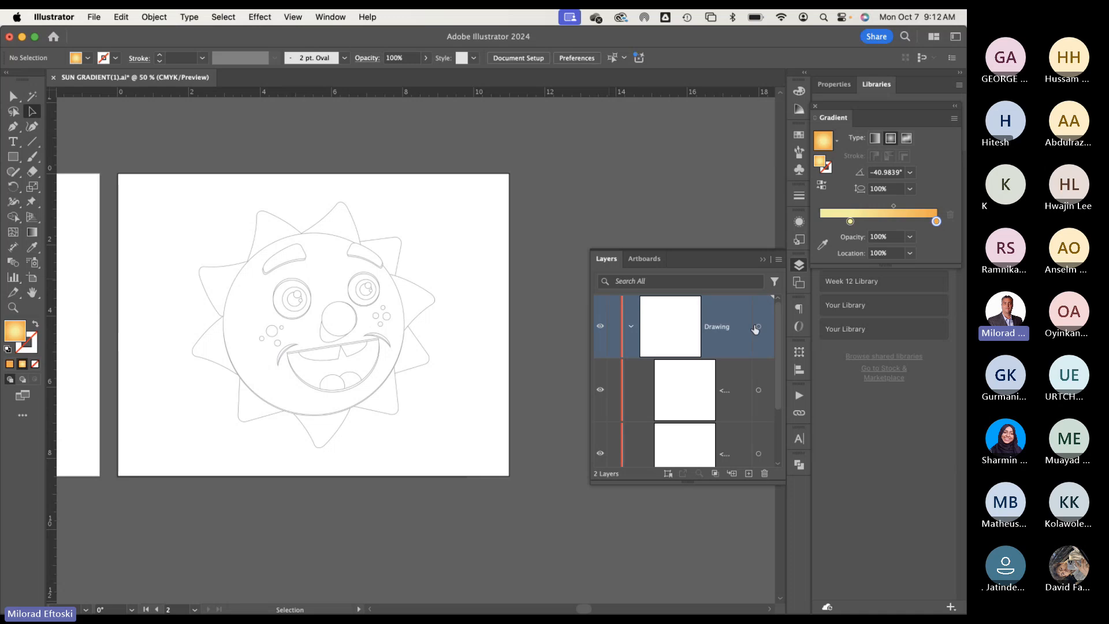
pyautogui.click(629, 328)
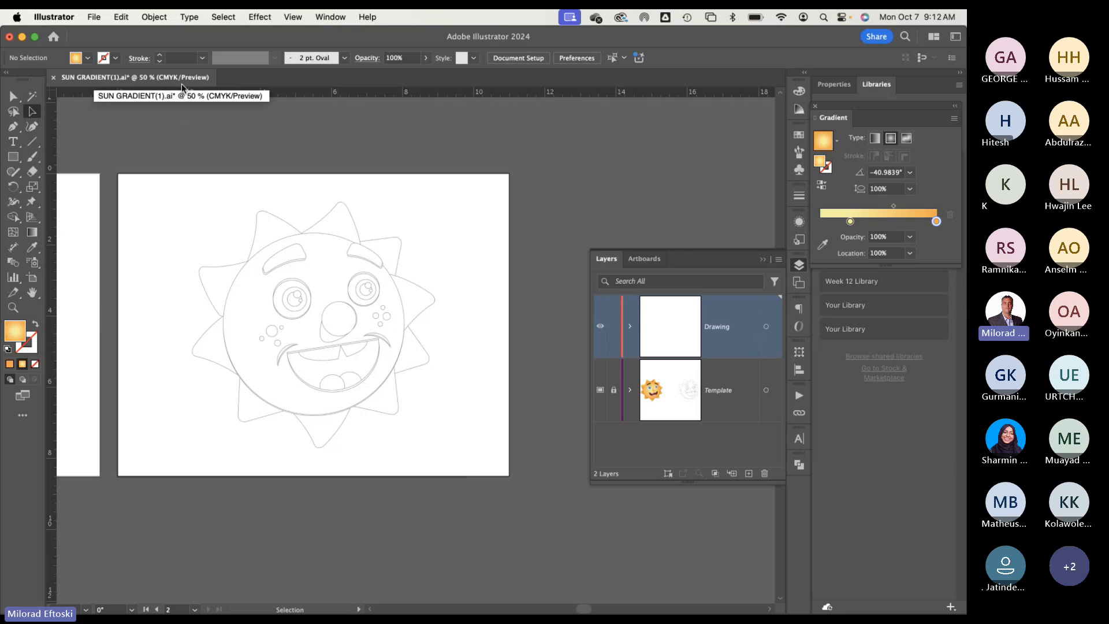
pyautogui.moveTo(230, 611)
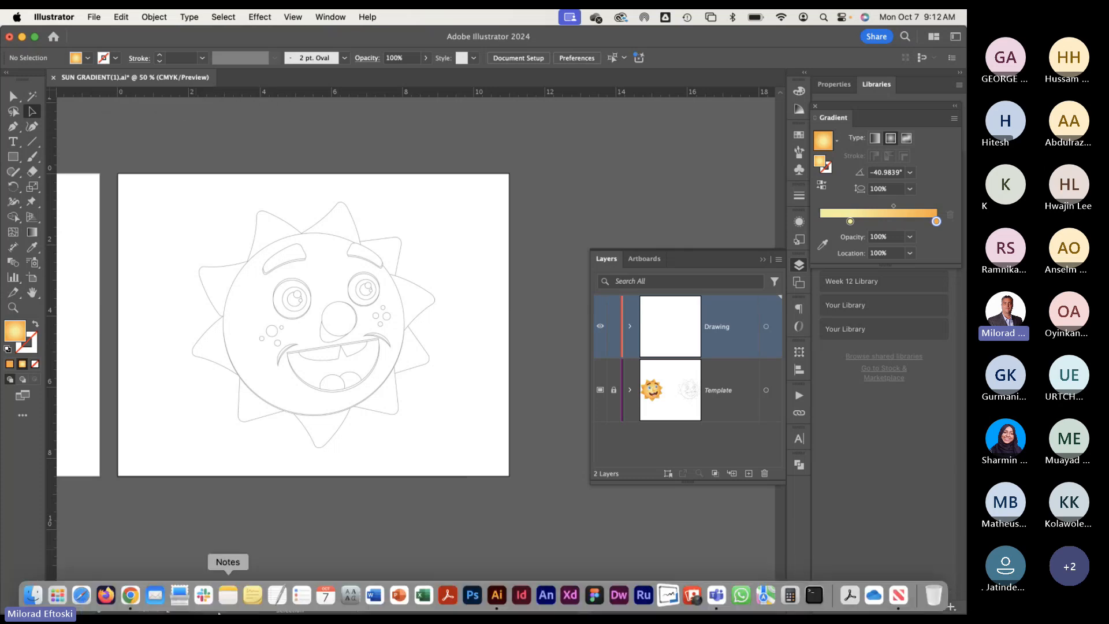
# Step: Switch to Chrome and search Google for "black and white illustration" in a new tab
pyautogui.click(131, 606)
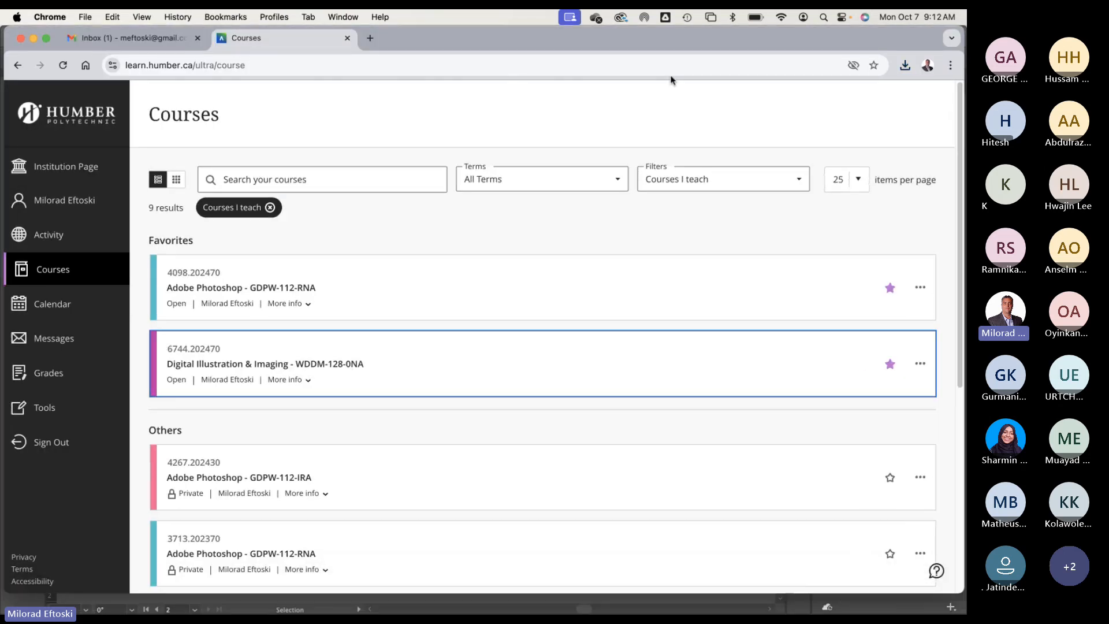
pyautogui.moveTo(754, 40); pyautogui.dragTo(760, 85)
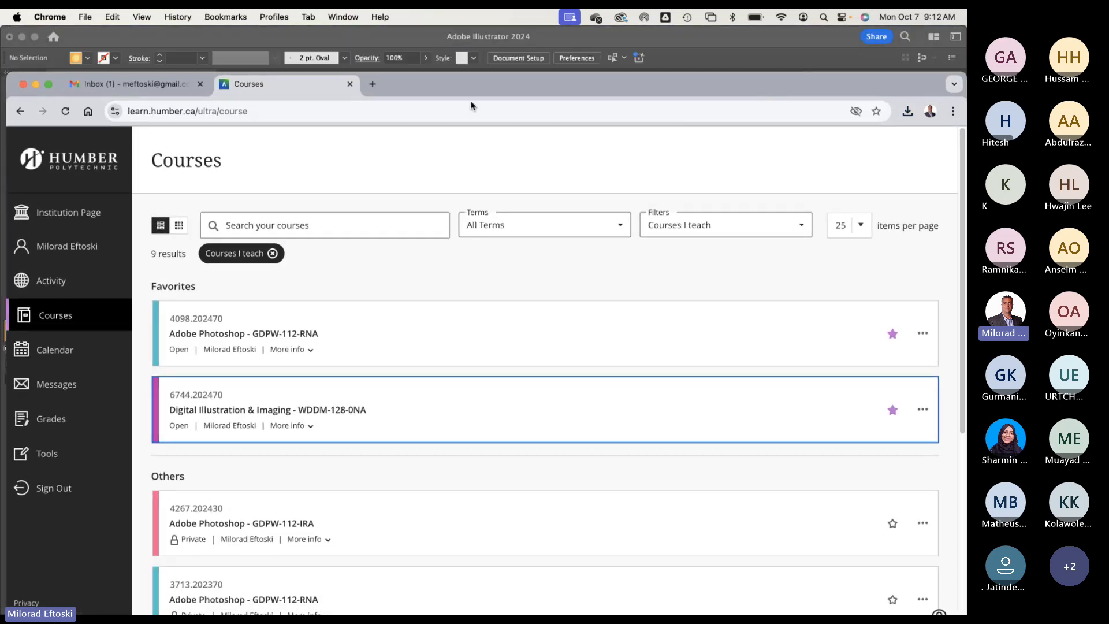
pyautogui.click(375, 87)
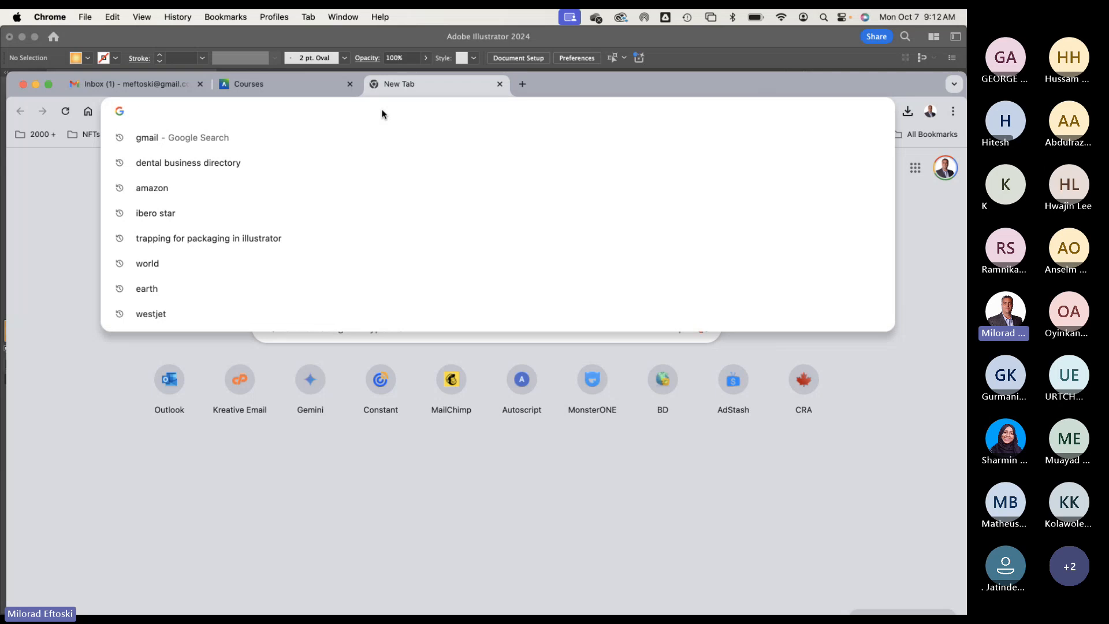
pyautogui.write('black an d')
pyautogui.press('BackSpace')
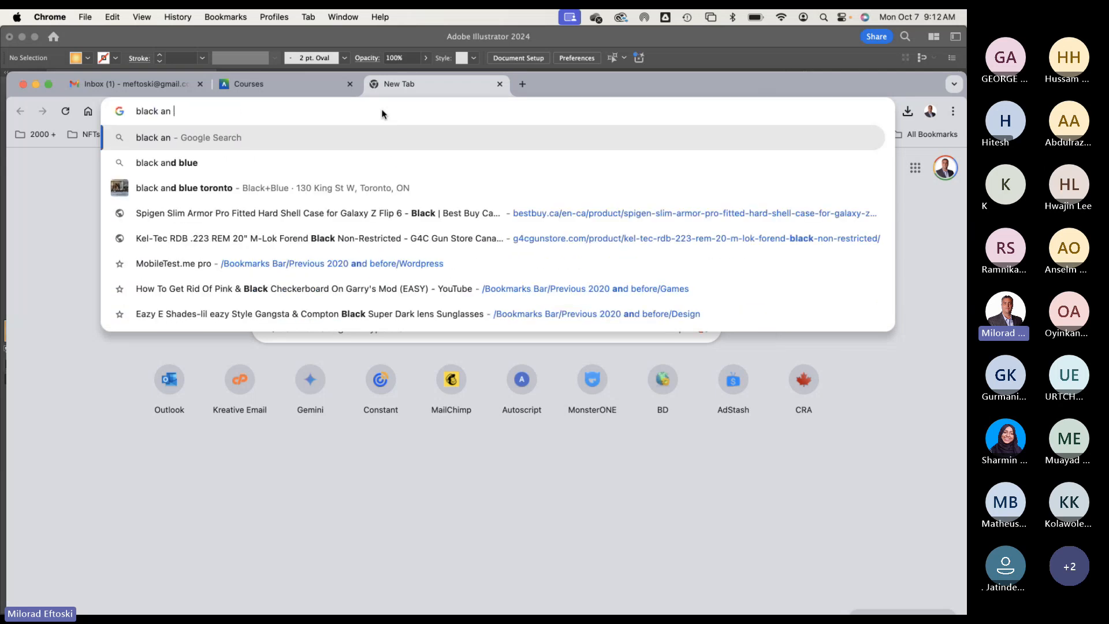
pyautogui.press('BackSpace')
pyautogui.write('d whit')
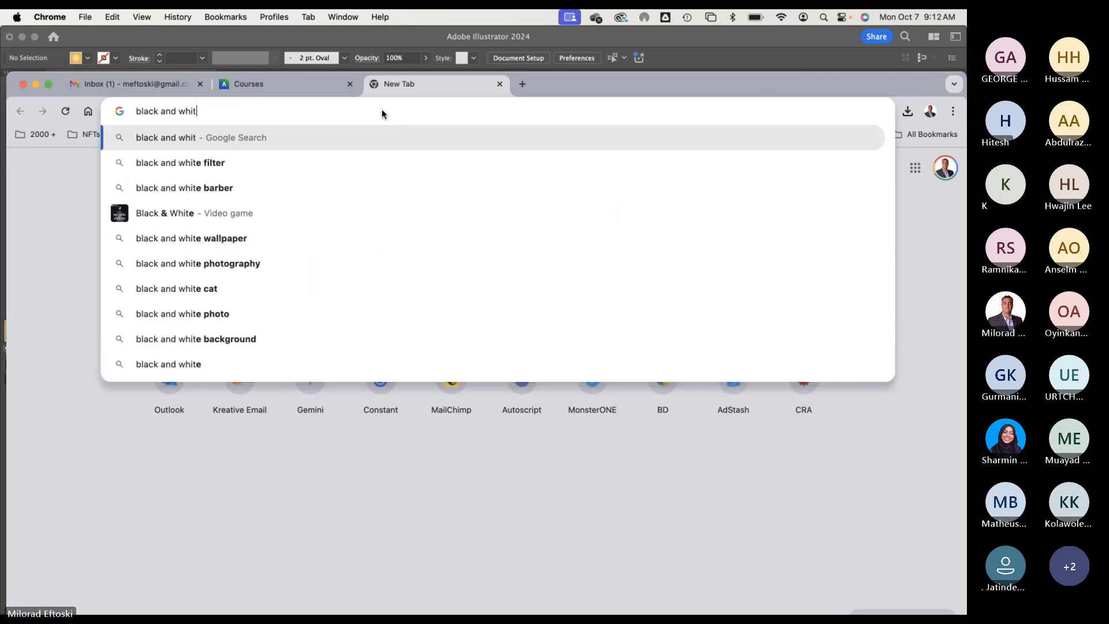
pyautogui.write('e illustra')
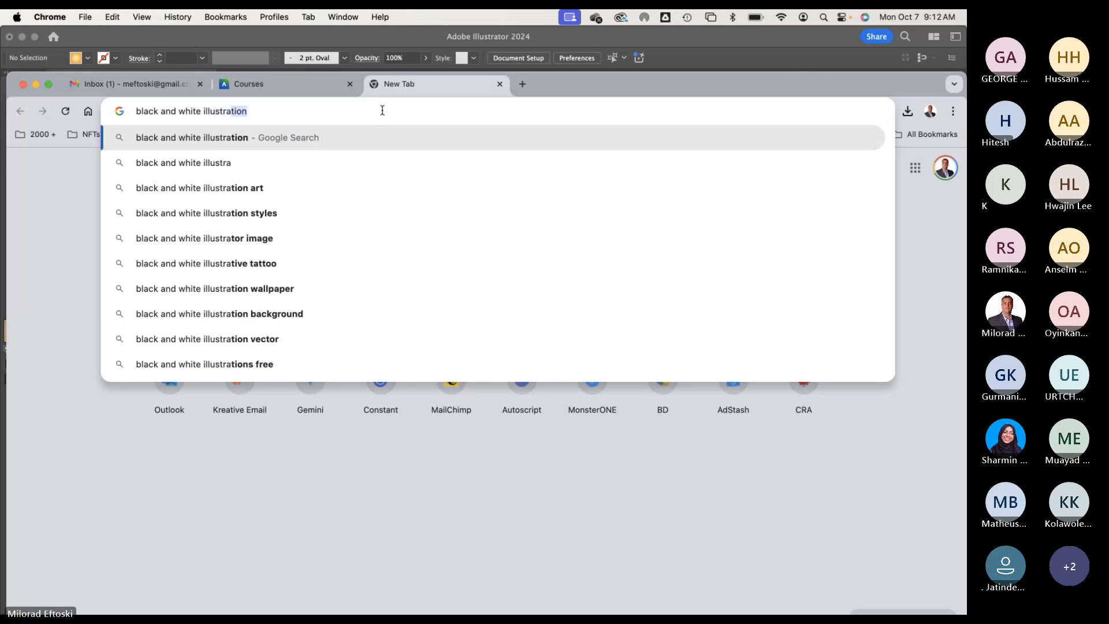
pyautogui.press('Return')
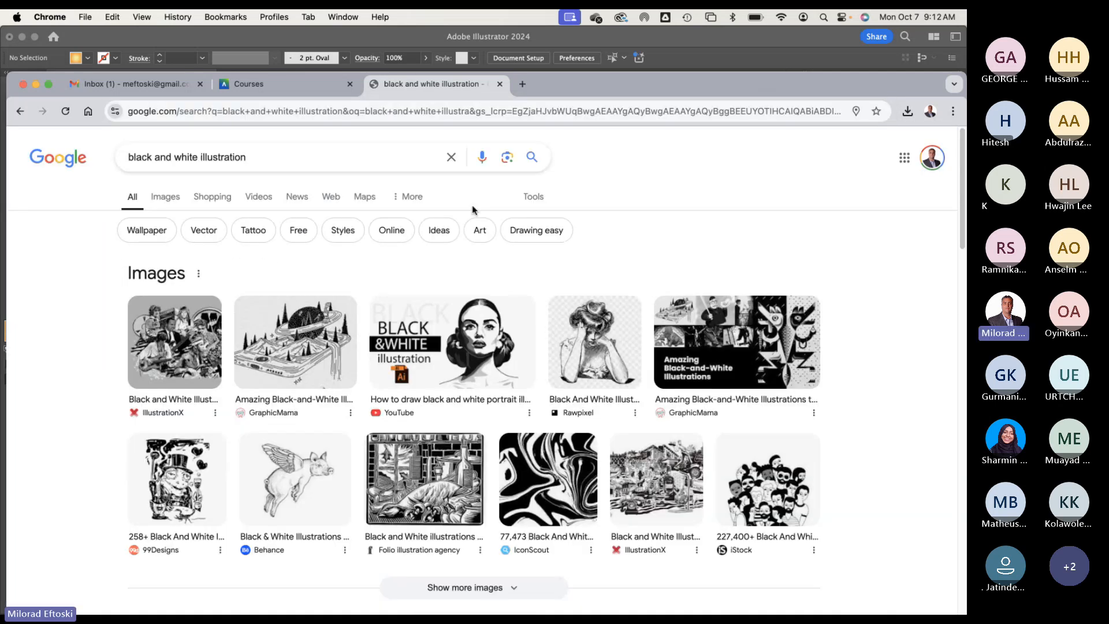
pyautogui.moveTo(693, 84); pyautogui.dragTo(693, 49)
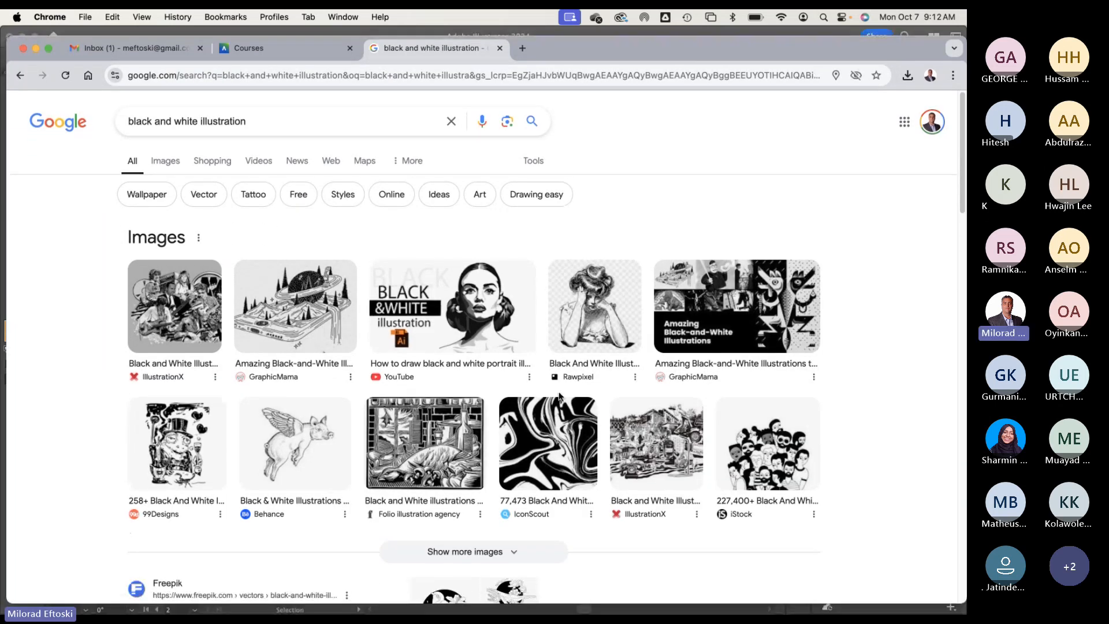
# Step: Save the Behance flying pig illustration to the Desktop as "flying piggy.png" and close its preview
pyautogui.click(294, 441)
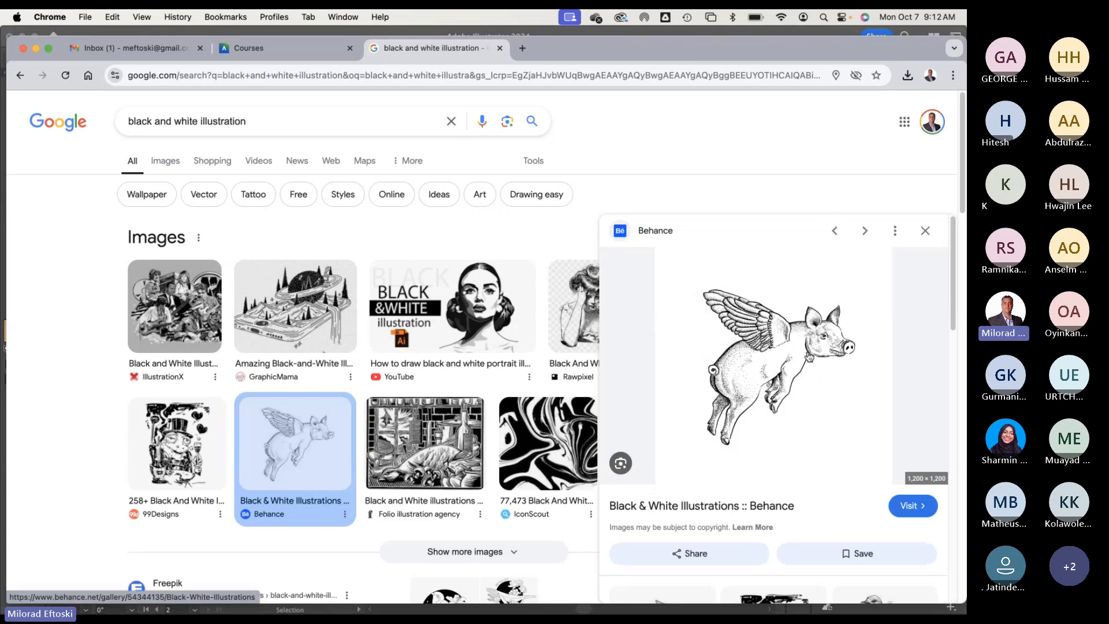
pyautogui.scroll(-1, 779, 364)
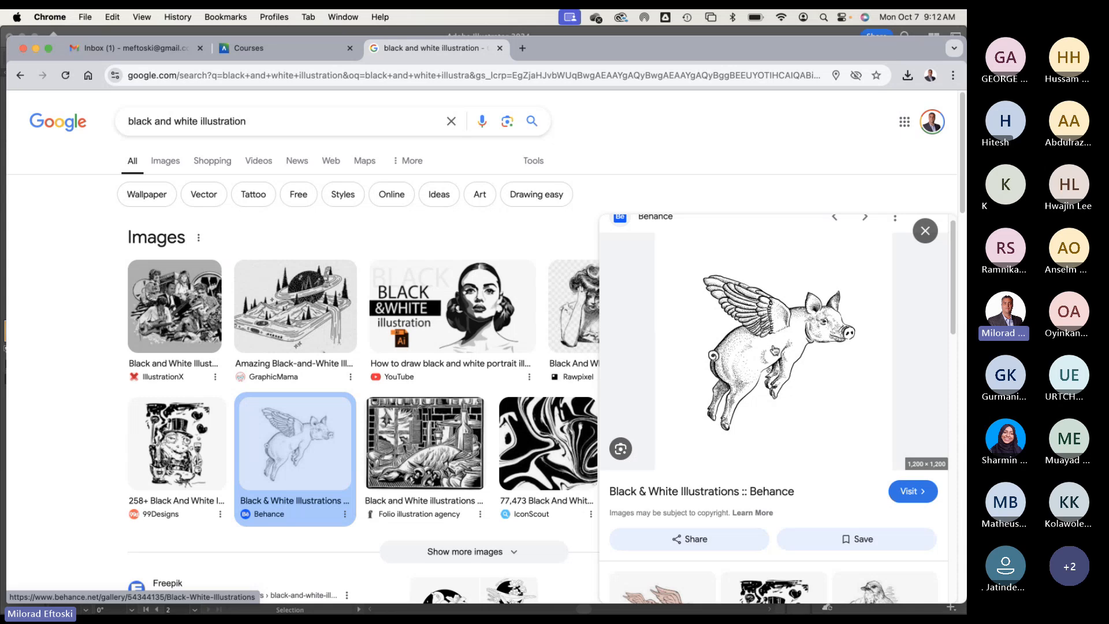
pyautogui.rightClick(774, 348)
pyautogui.press('Escape')
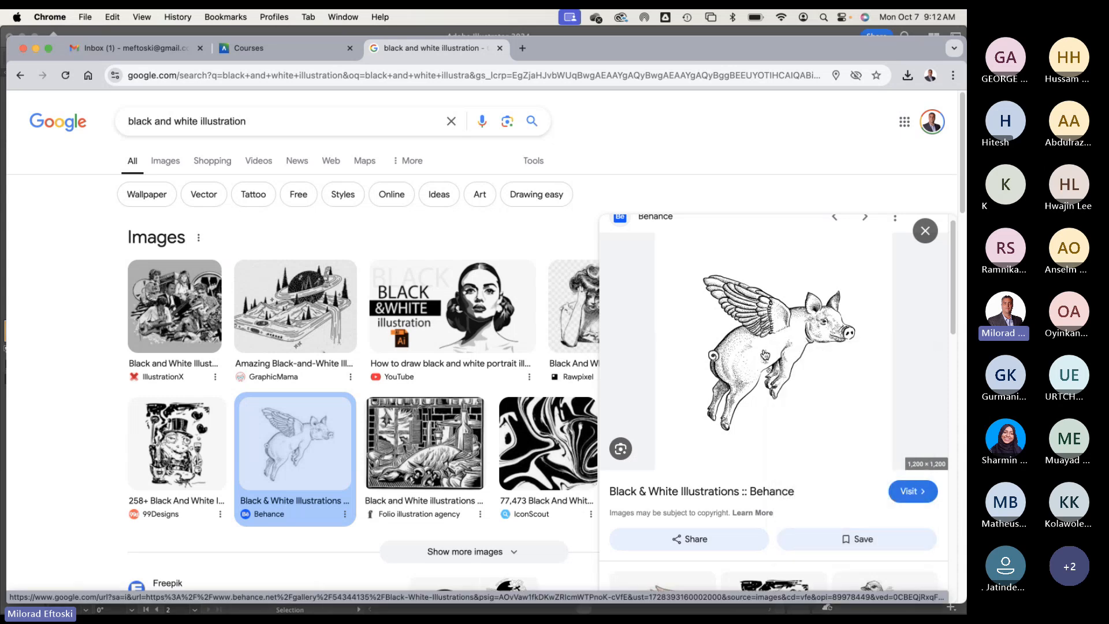
pyautogui.rightClick(765, 348)
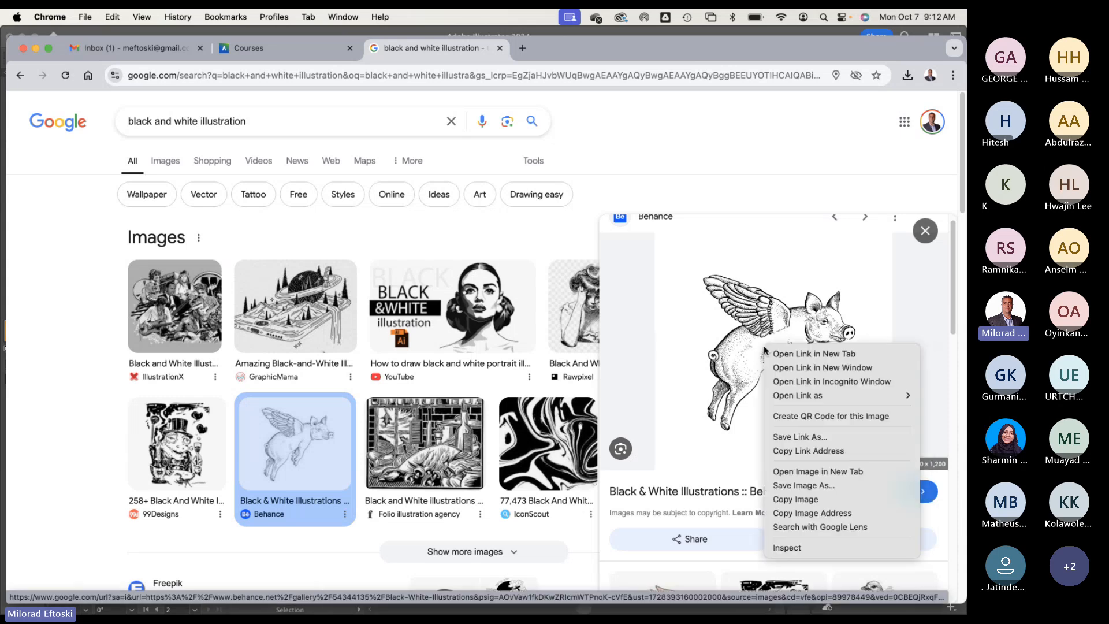
pyautogui.click(802, 486)
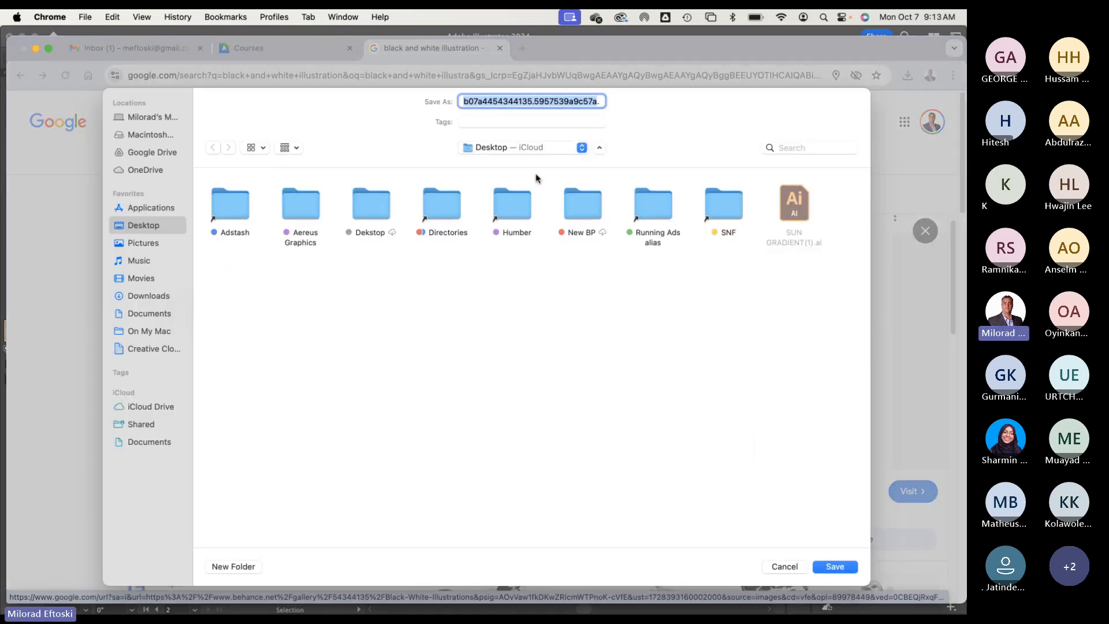
pyautogui.write('flying ')
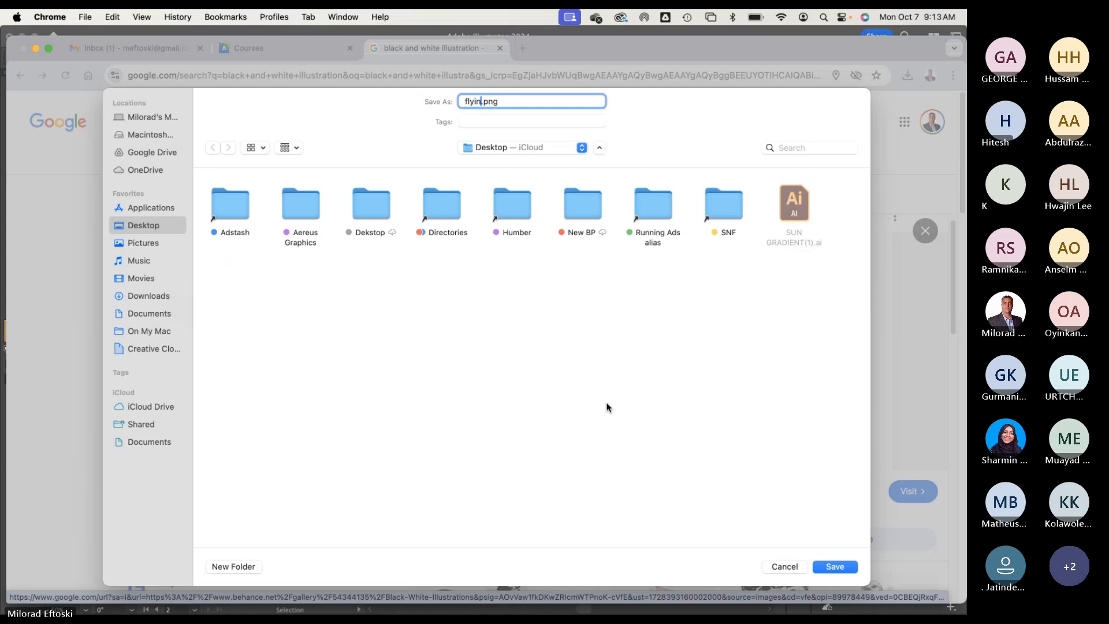
pyautogui.write('piggy')
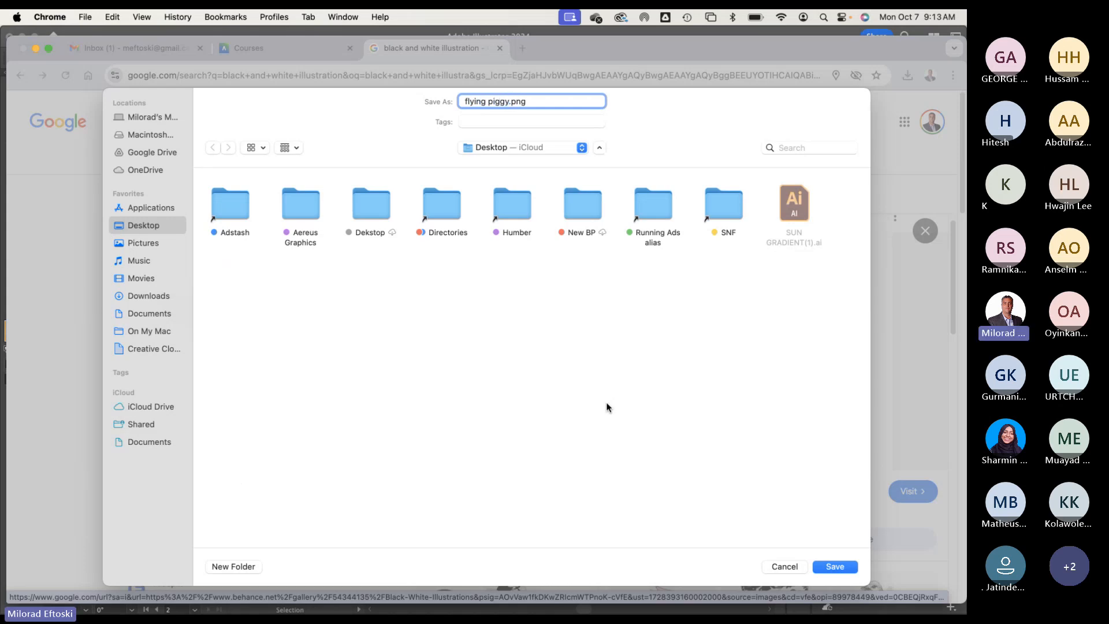
pyautogui.click(833, 566)
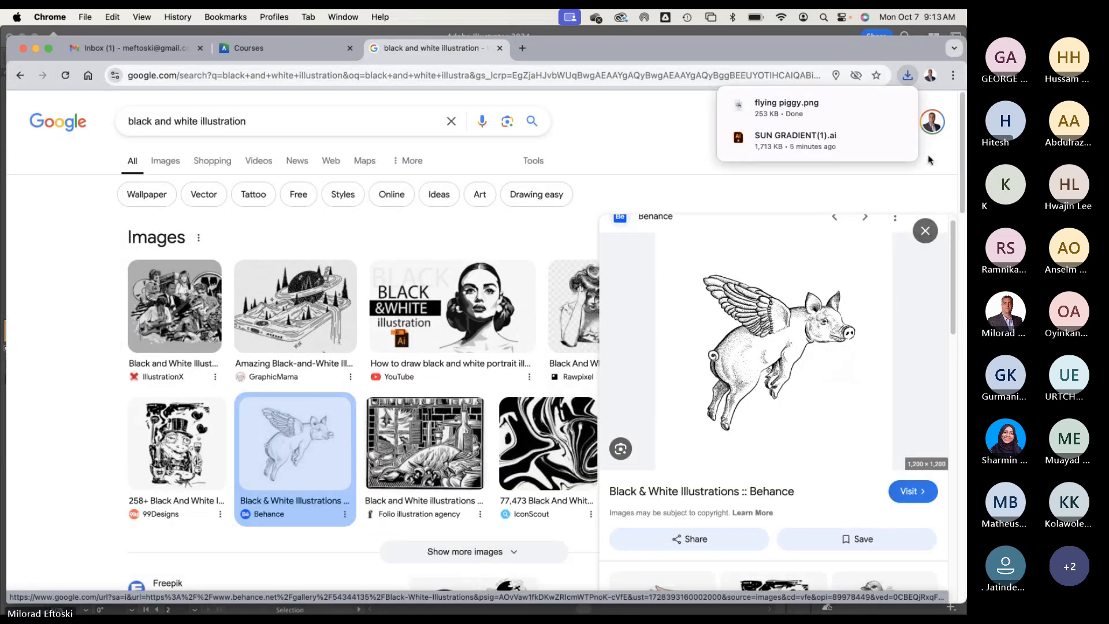
pyautogui.click(926, 231)
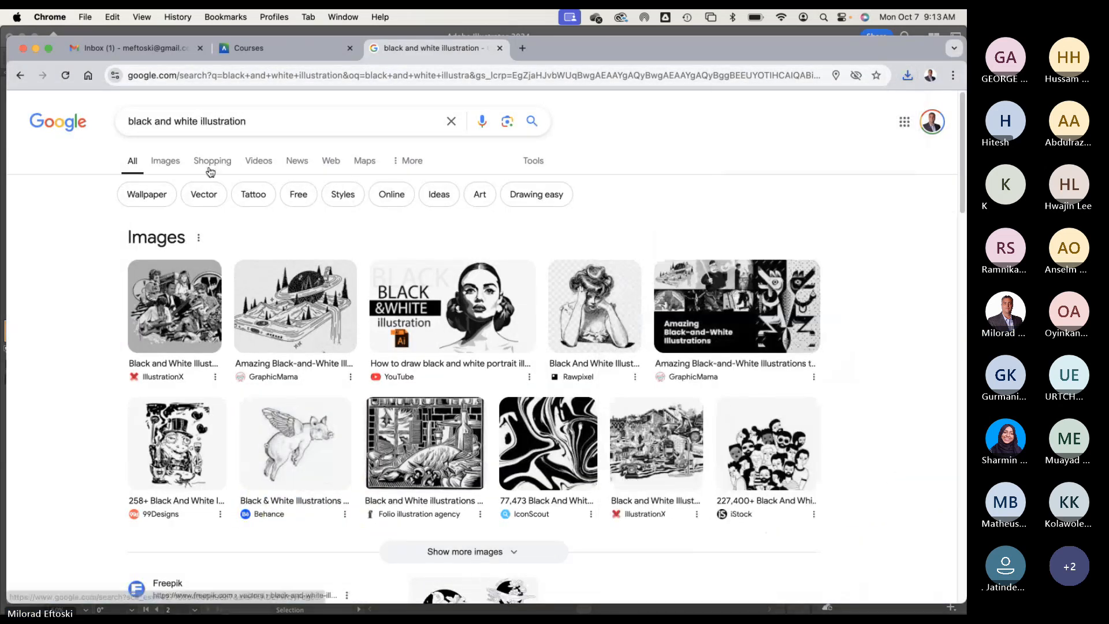
# Step: Switch back to Illustrator and collapse the floating layer list to clear the workspace
pyautogui.click(35, 49)
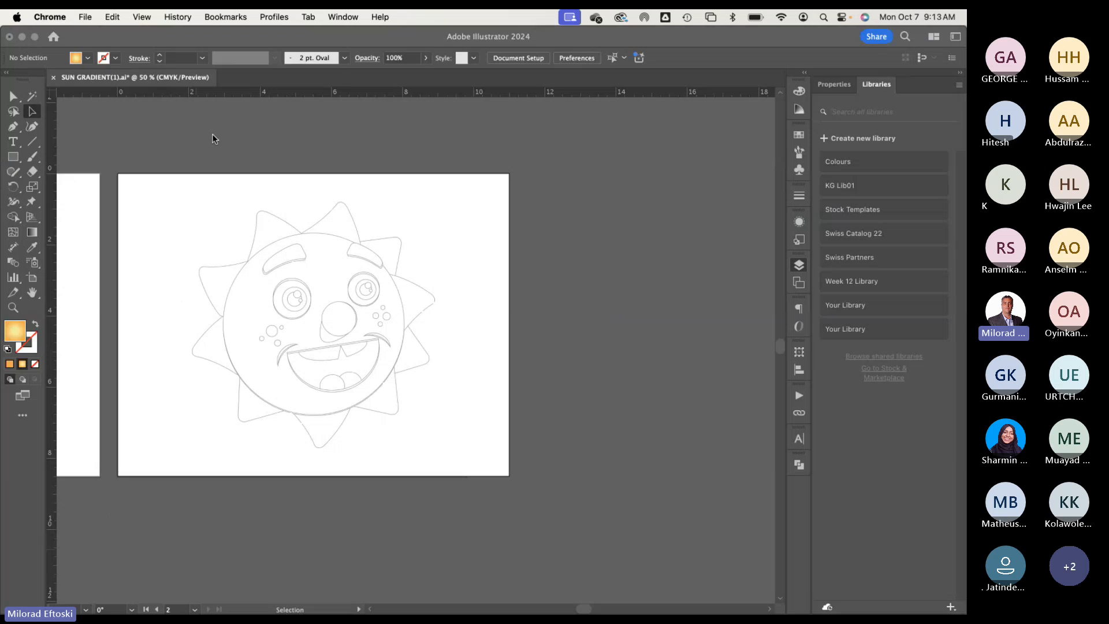
pyautogui.click(84, 16)
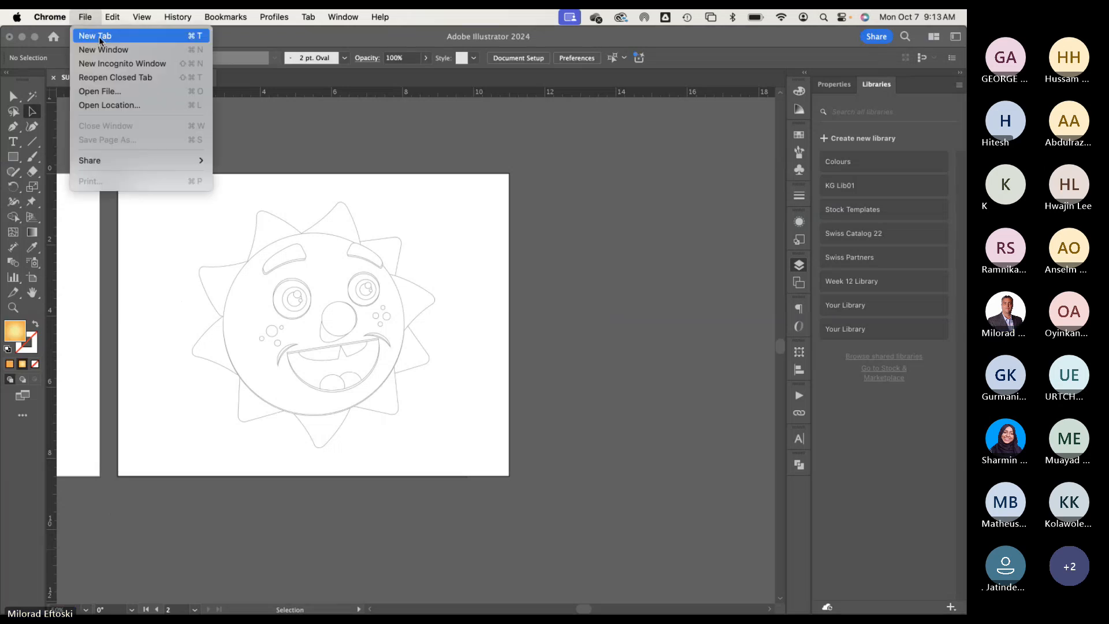
pyautogui.click(99, 41)
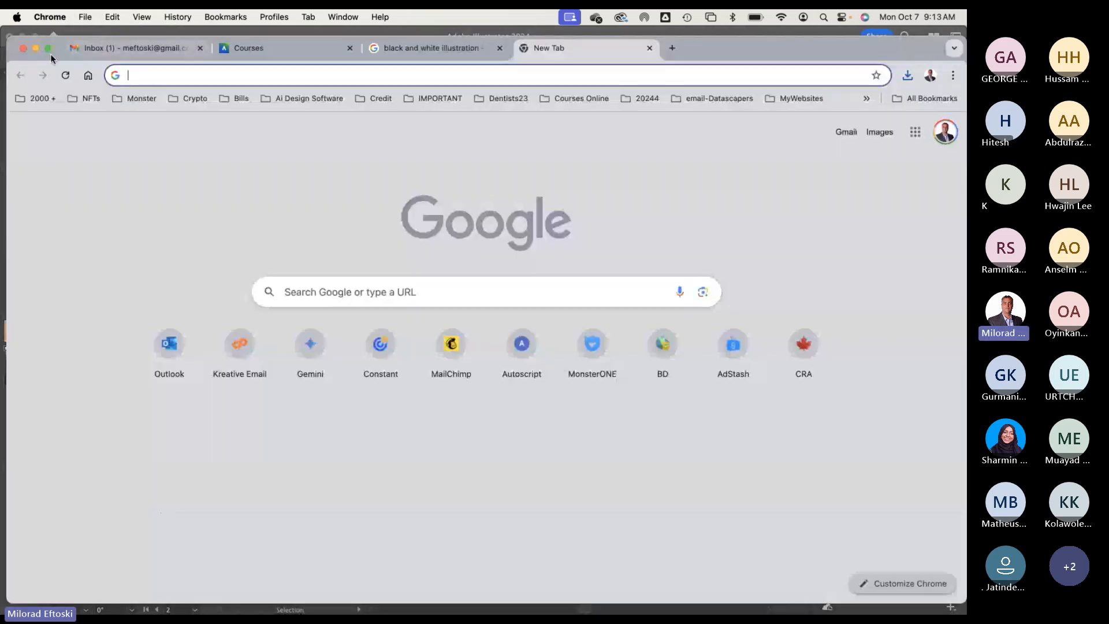
pyautogui.press('super+Tab')
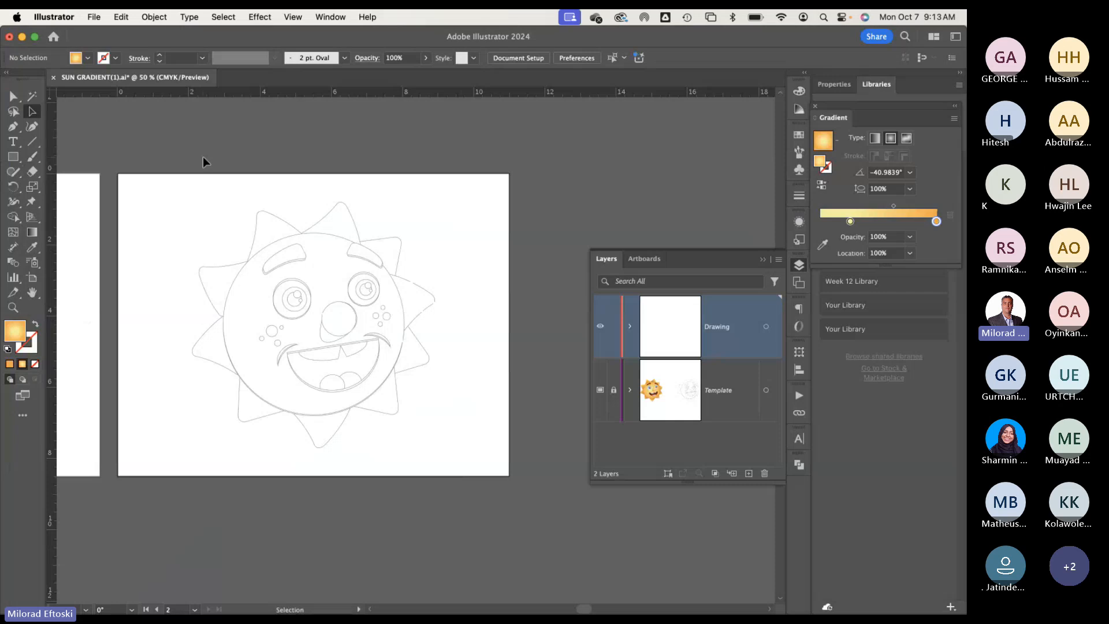
pyautogui.click(796, 265)
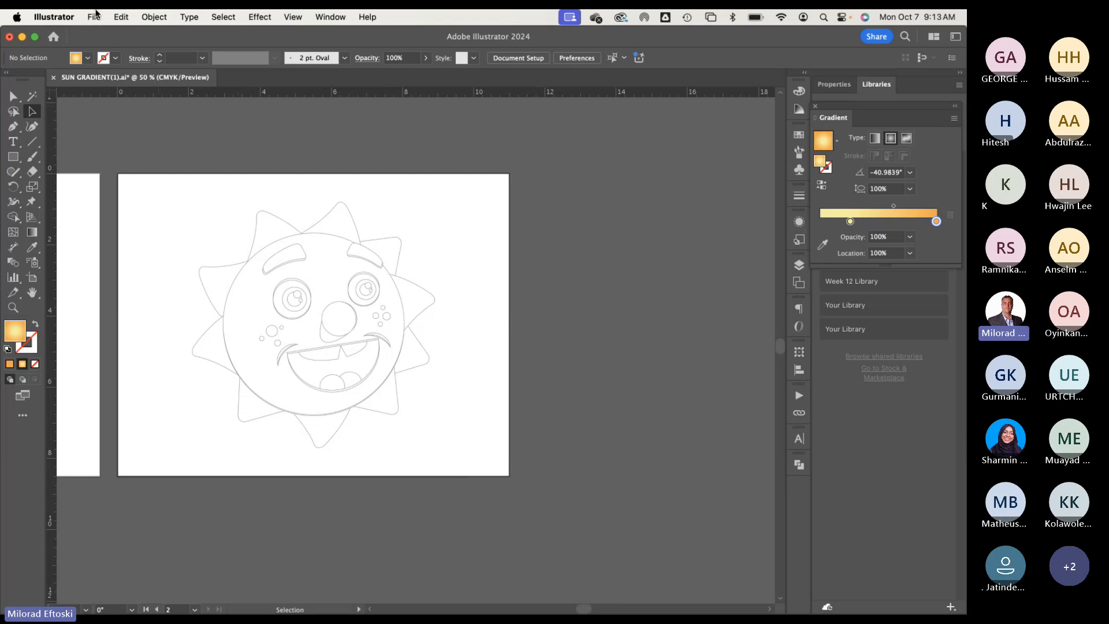
# Step: Create a new RGB document 700 px wide by 500 px high with one landscape artboard
pyautogui.click(94, 17)
pyautogui.click(113, 38)
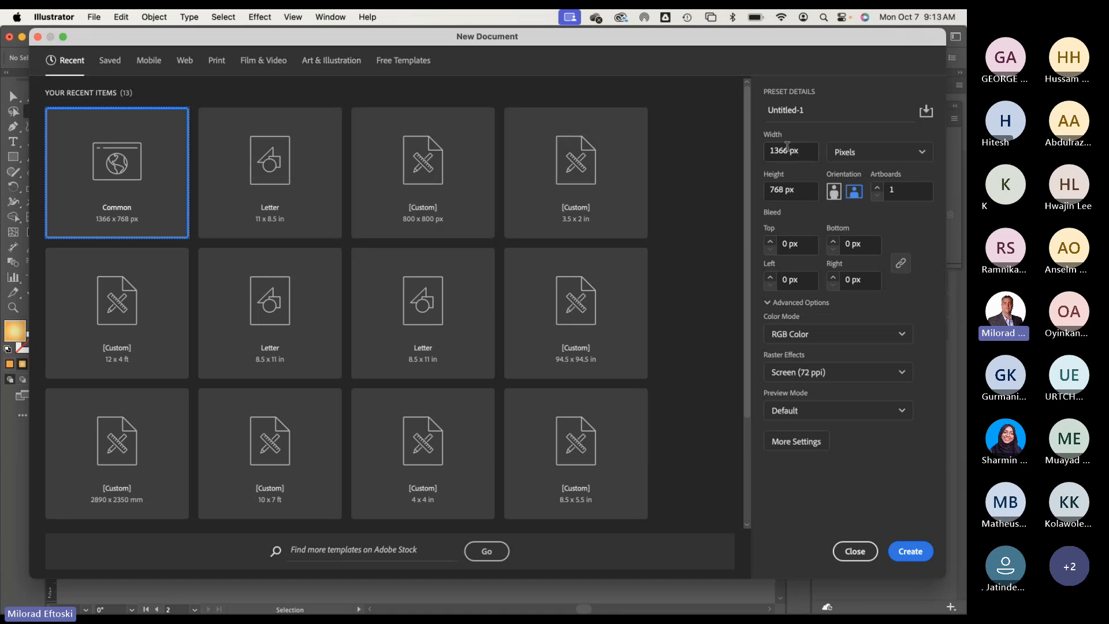
pyautogui.moveTo(802, 153); pyautogui.dragTo(748, 152)
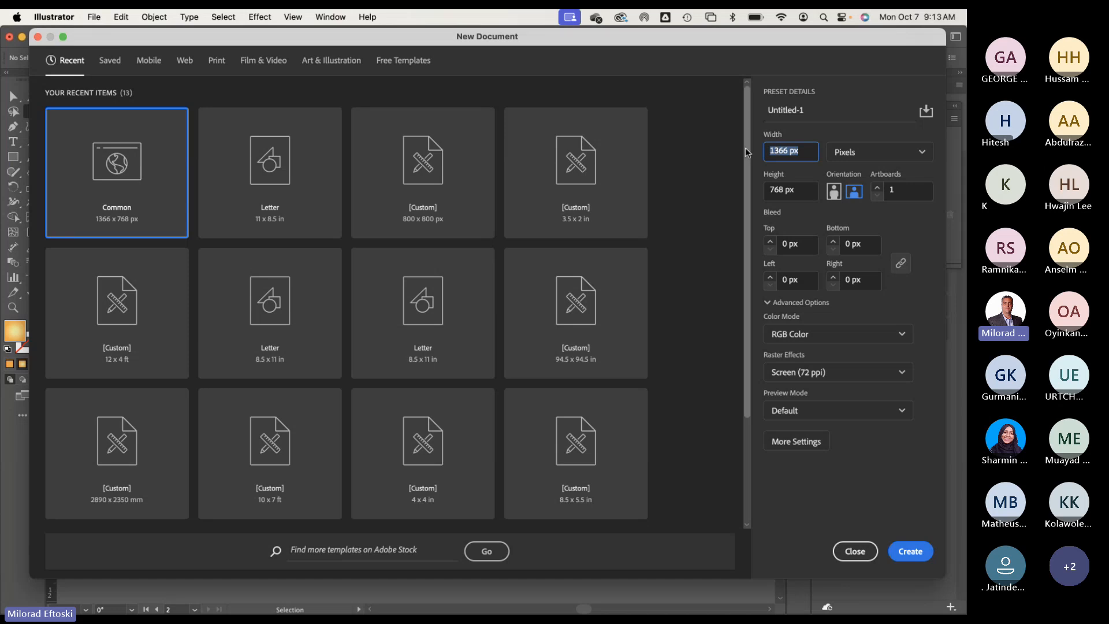
pyautogui.write('60')
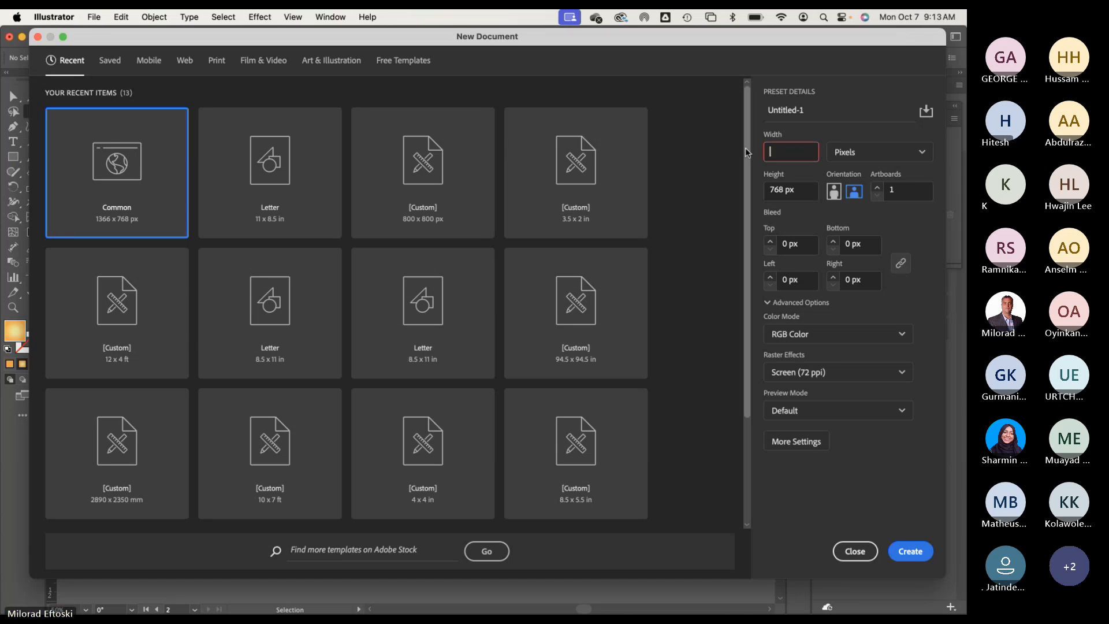
pyautogui.write('700')
pyautogui.press('Tab')
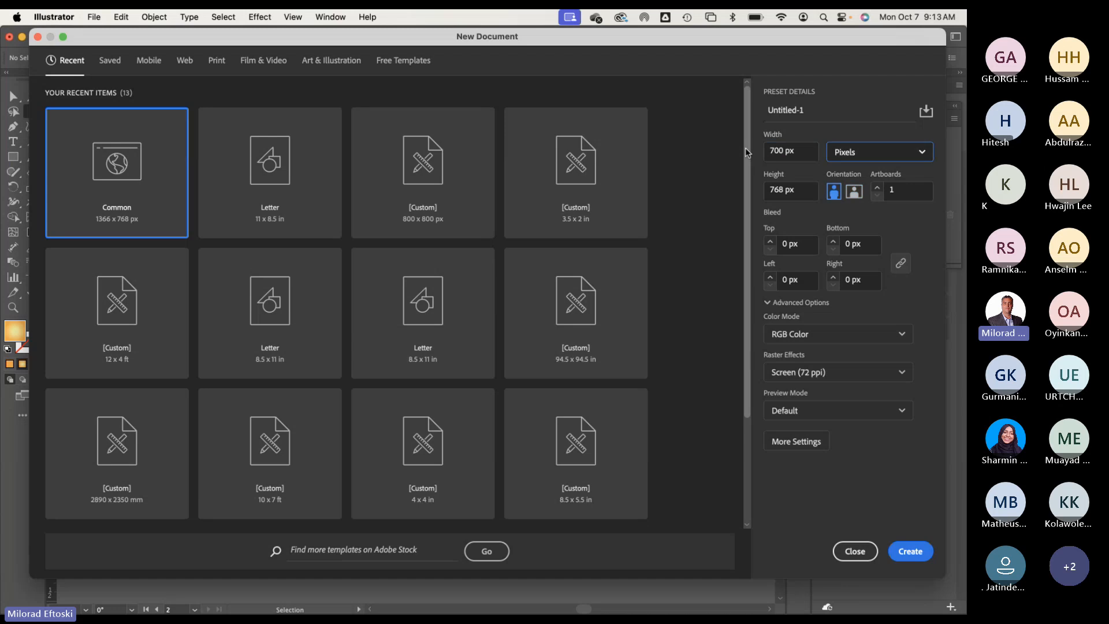
pyautogui.press('Tab')
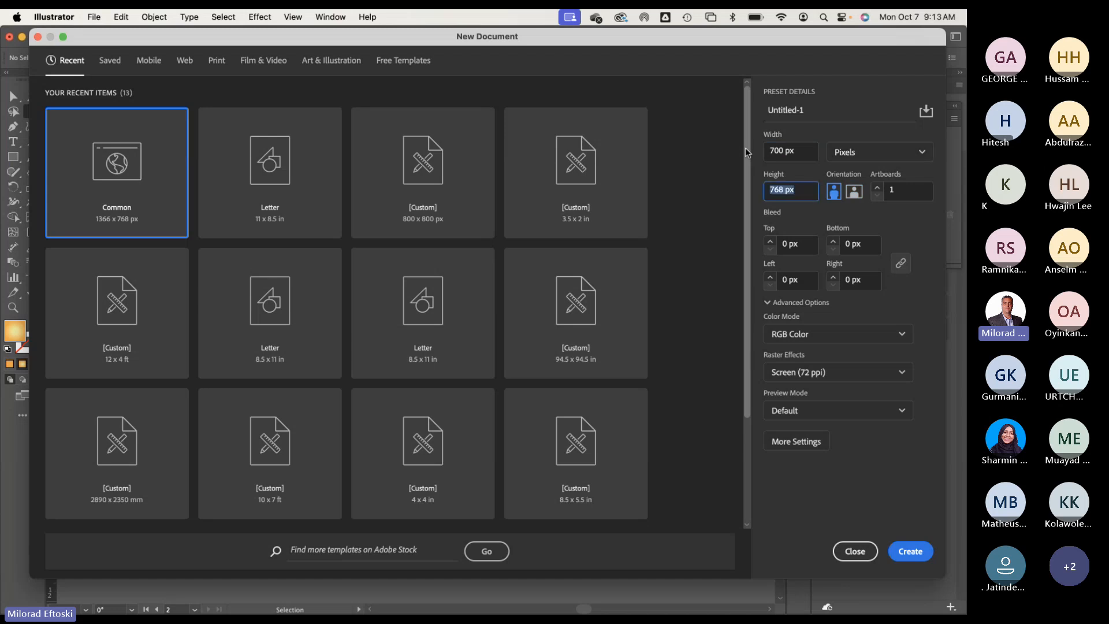
pyautogui.write('500')
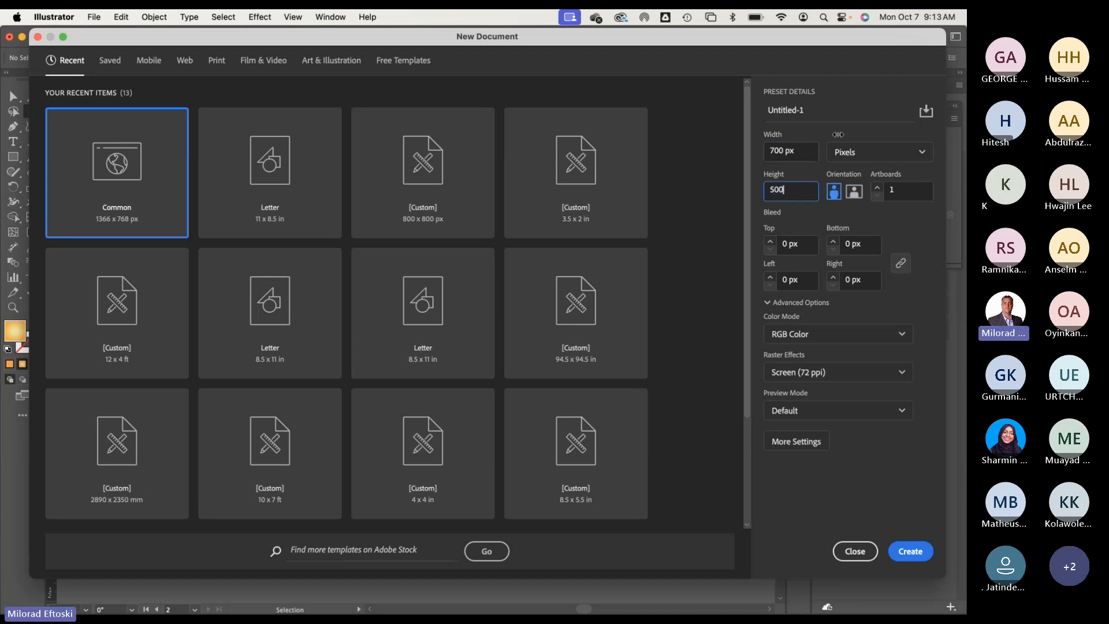
pyautogui.click(809, 152)
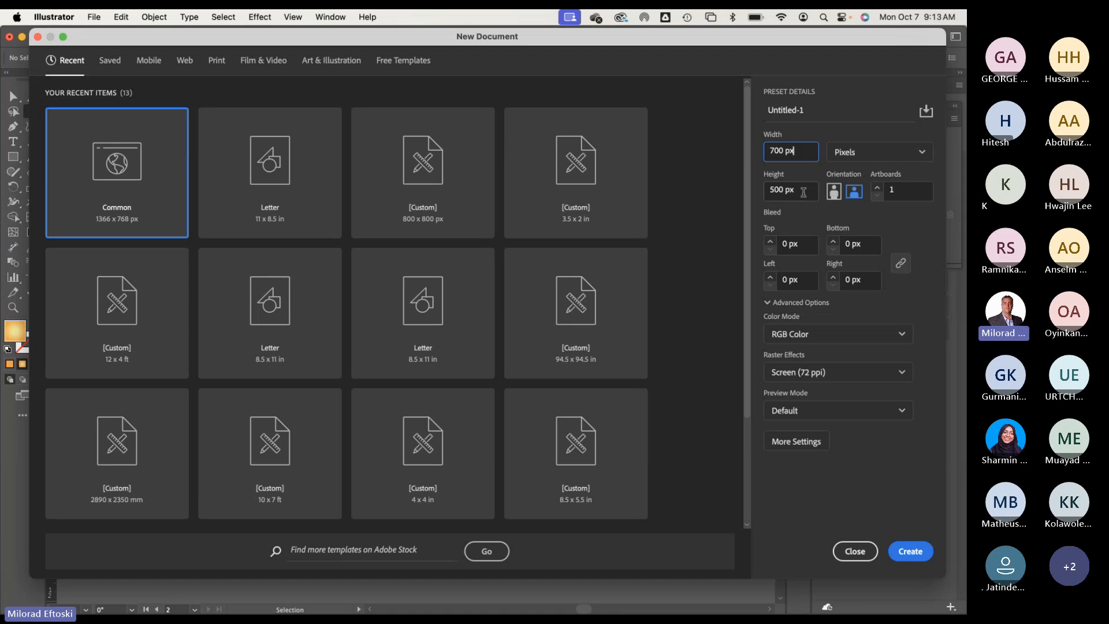
pyautogui.click(805, 195)
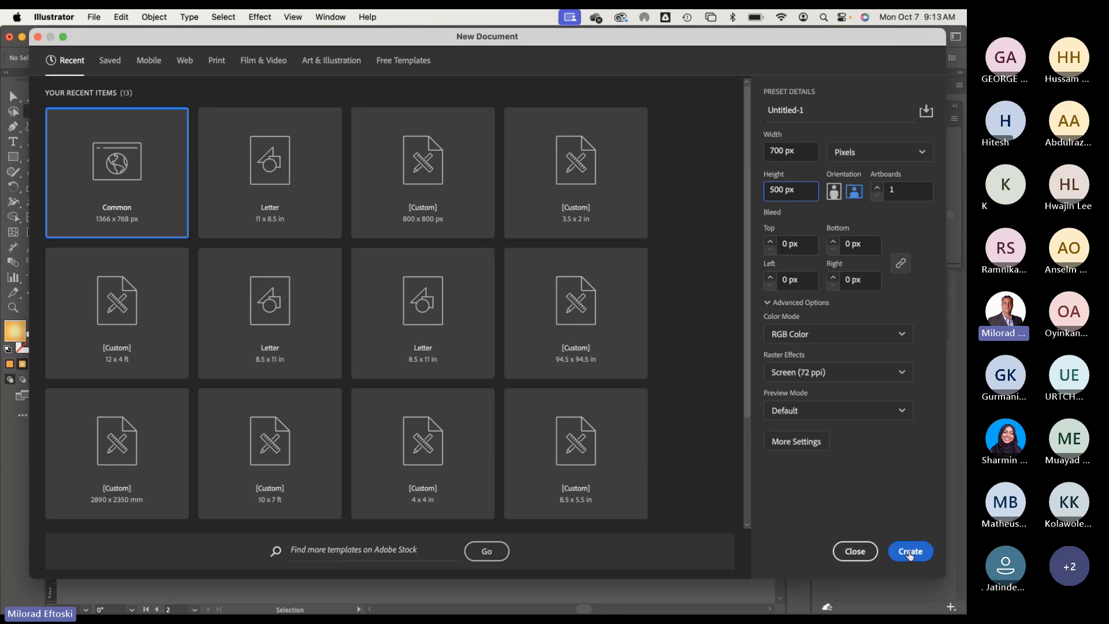
pyautogui.click(908, 552)
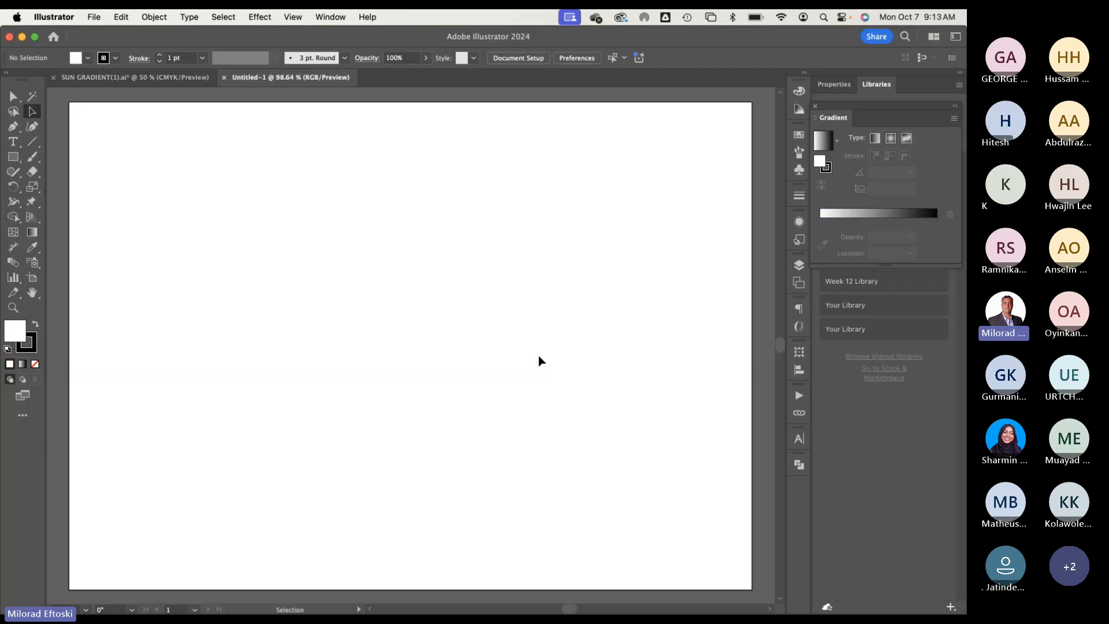
pyautogui.press('super+minus')
pyautogui.scroll(-1, 504, 367)
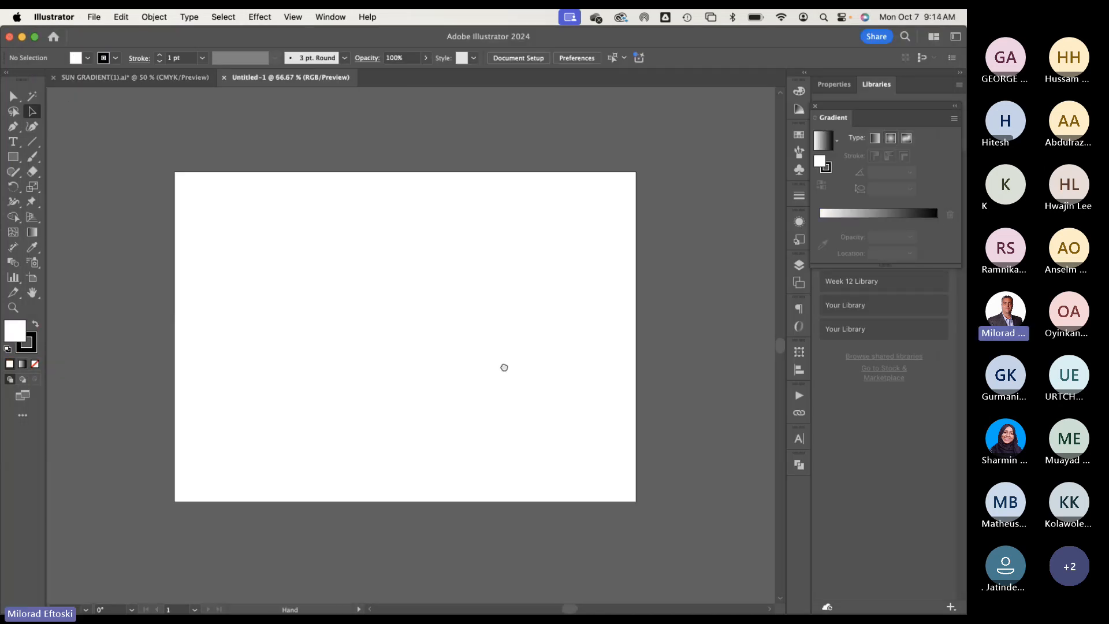
pyautogui.scroll(-1, 504, 367)
# Step: Look at the outline template in SUN GRADIENT(1).ai and return to the new blank document
pyautogui.click(144, 81)
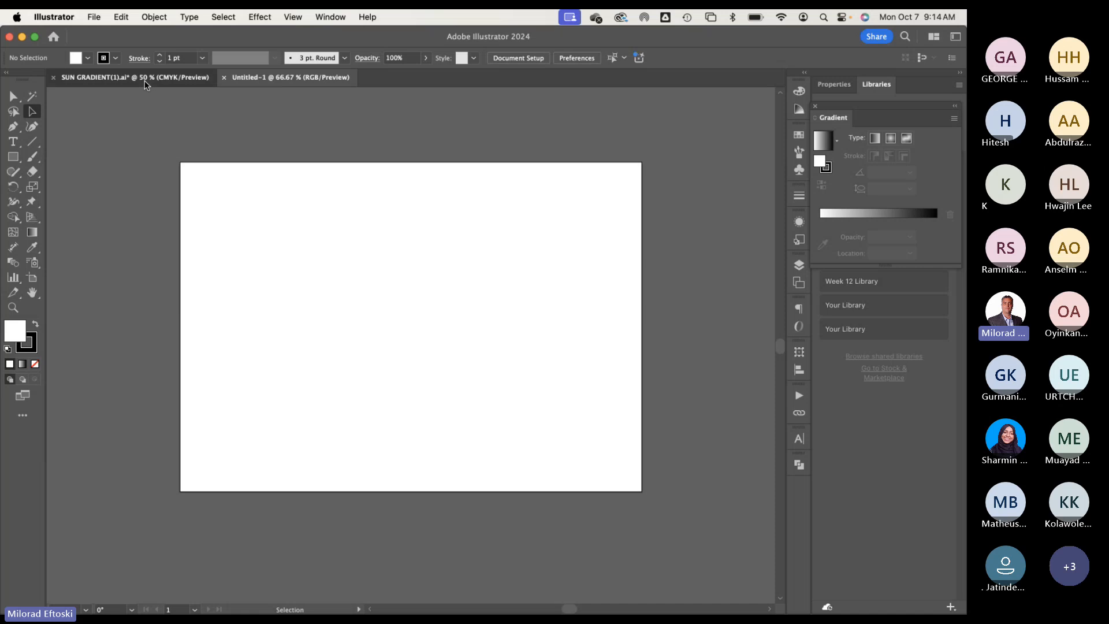
pyautogui.hscroll(2, 496, 292)
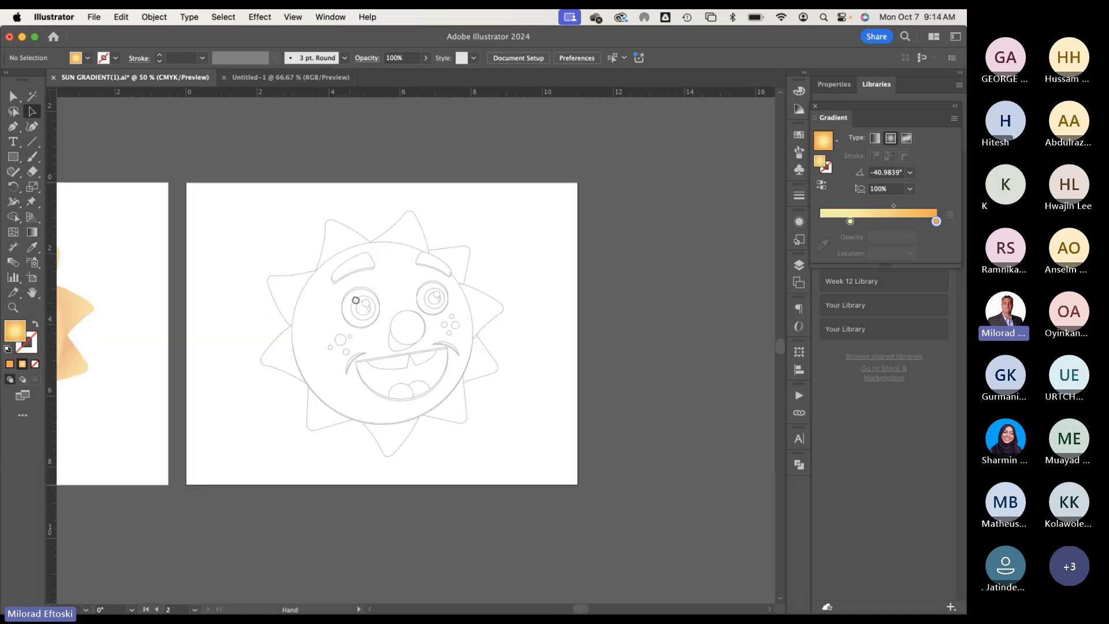
pyautogui.click(264, 80)
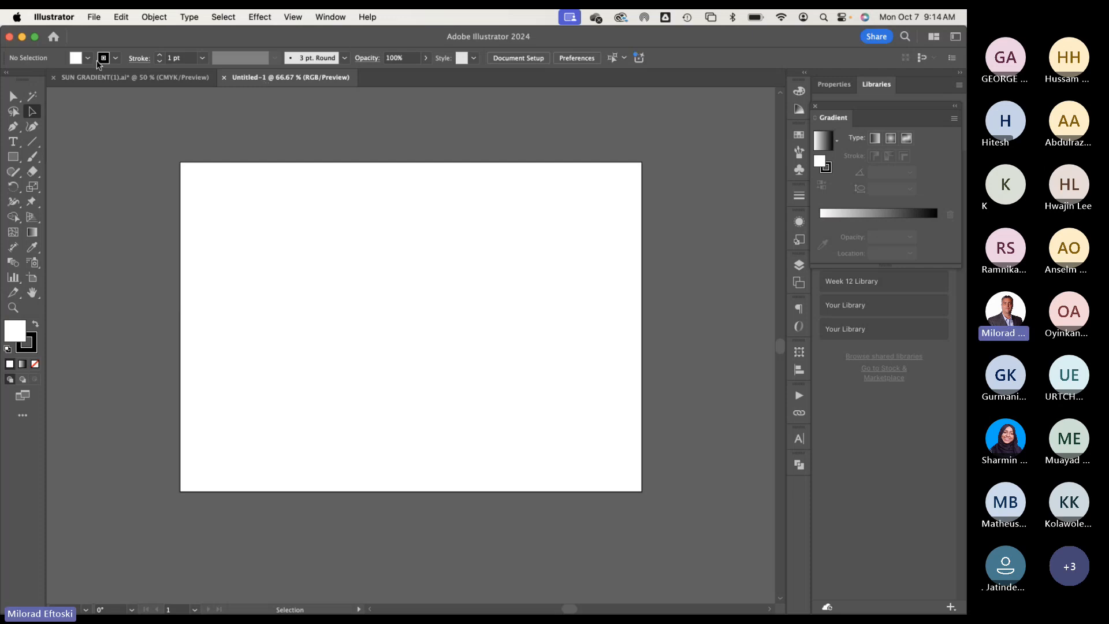
# Step: Shift the application window slightly and dock the floating Gradient panel with the collapsed panels
pyautogui.moveTo(316, 36); pyautogui.dragTo(328, 75)
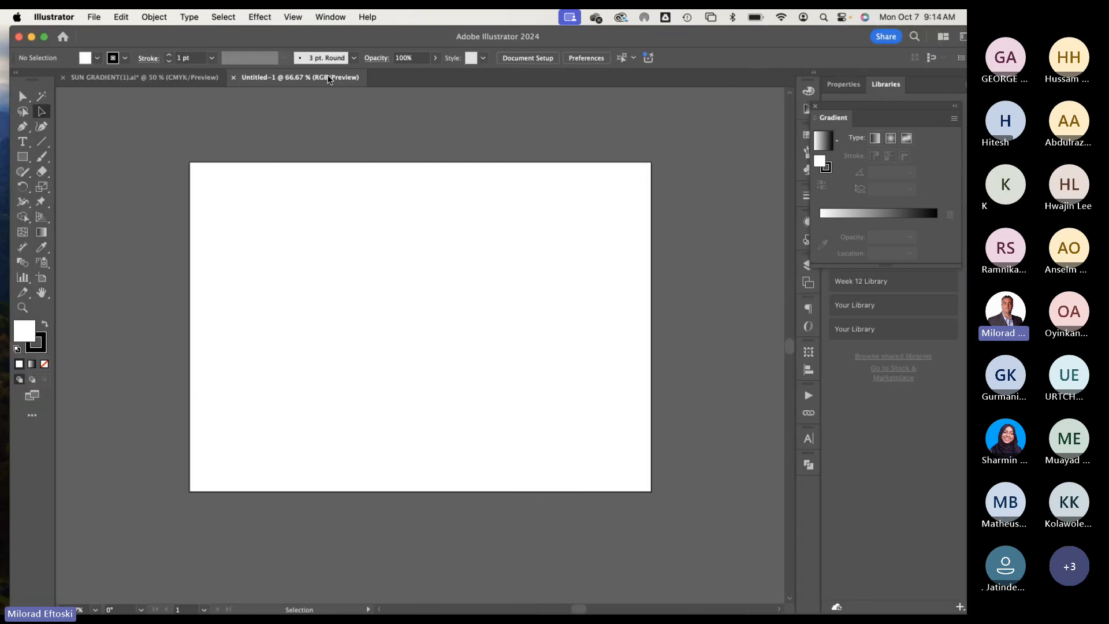
pyautogui.moveTo(860, 105); pyautogui.dragTo(808, 489)
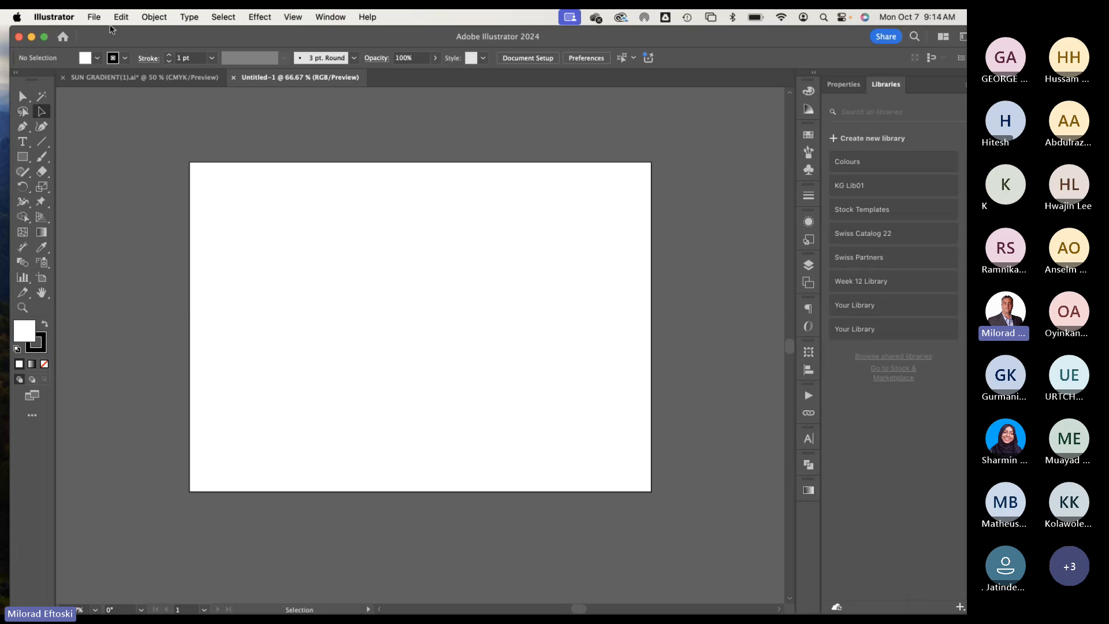
# Step: Place flying piggy.png from the Desktop into the blank document as a template, and leave it deselected
pyautogui.click(94, 17)
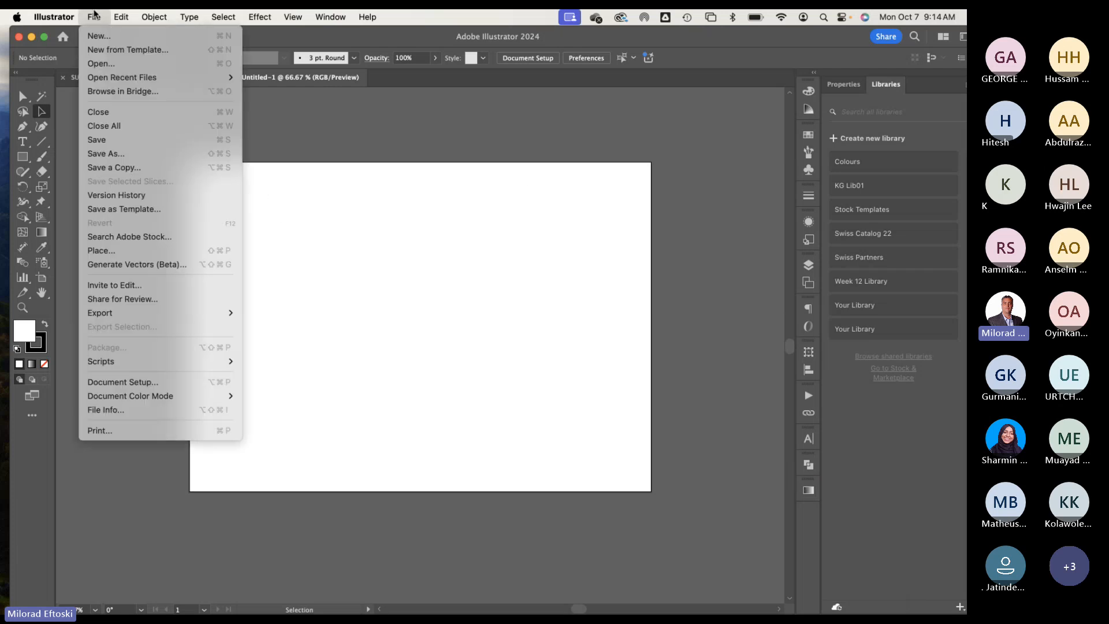
pyautogui.click(141, 250)
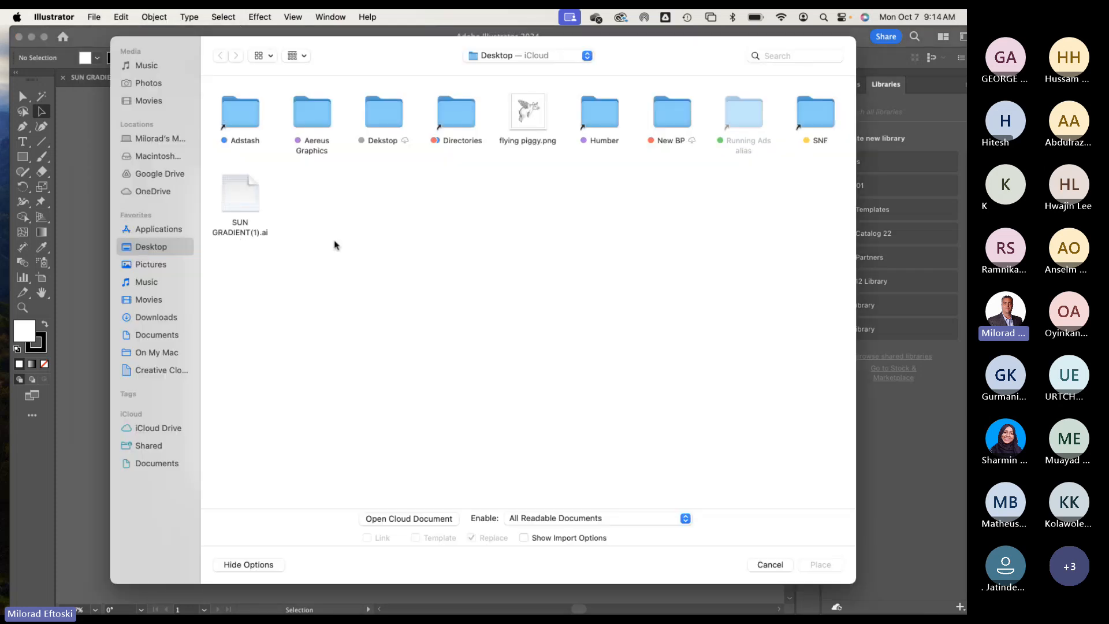
pyautogui.click(526, 110)
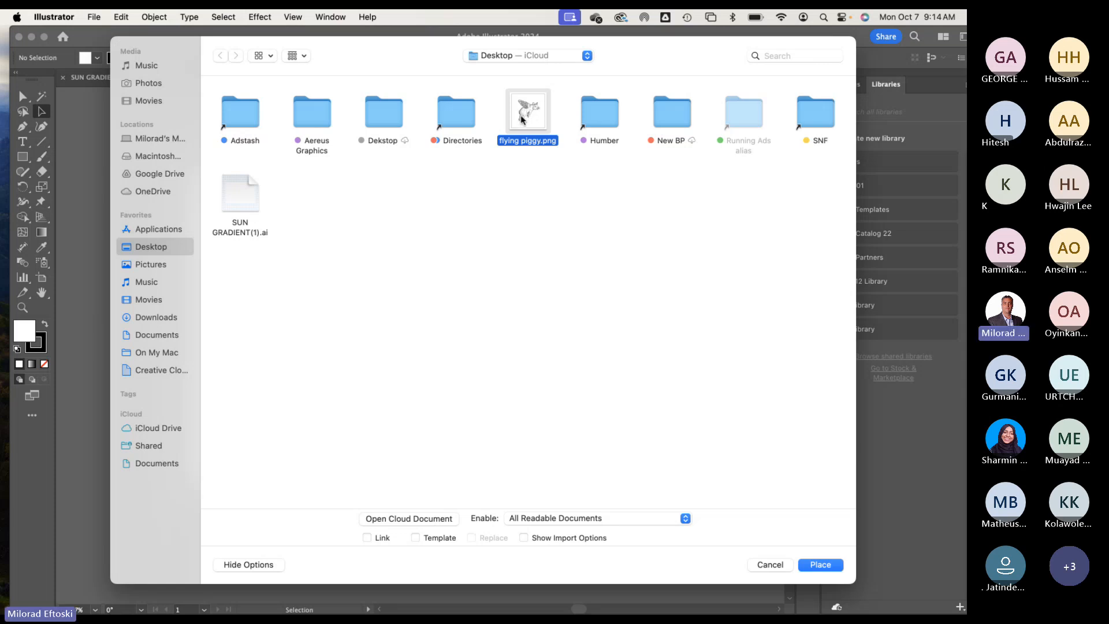
pyautogui.click(416, 538)
pyautogui.moveTo(854, 581); pyautogui.dragTo(804, 468)
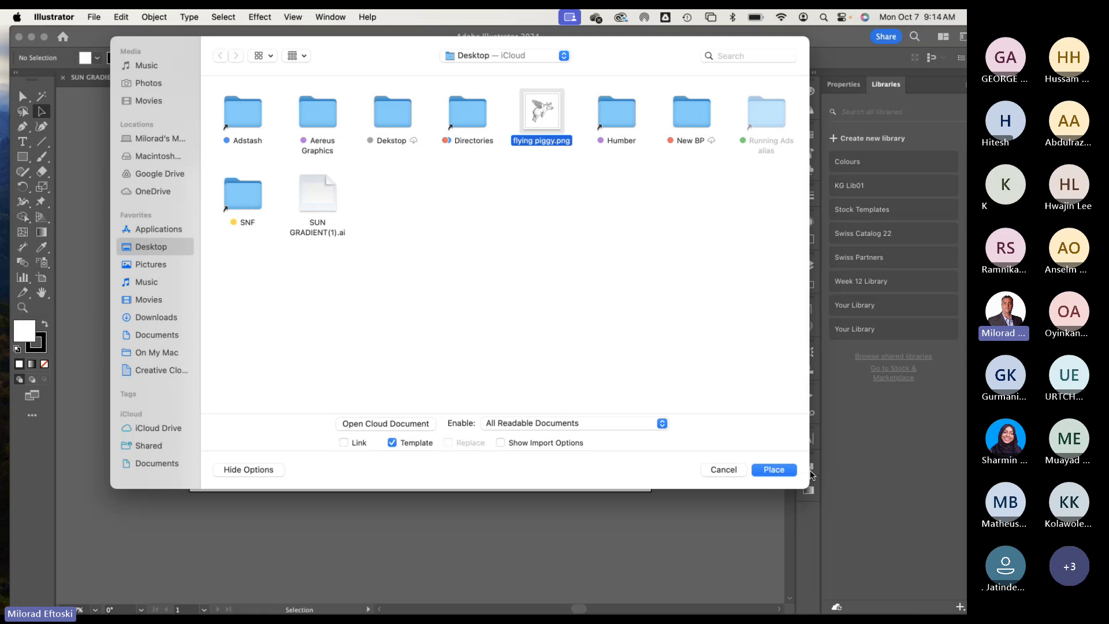
pyautogui.click(778, 469)
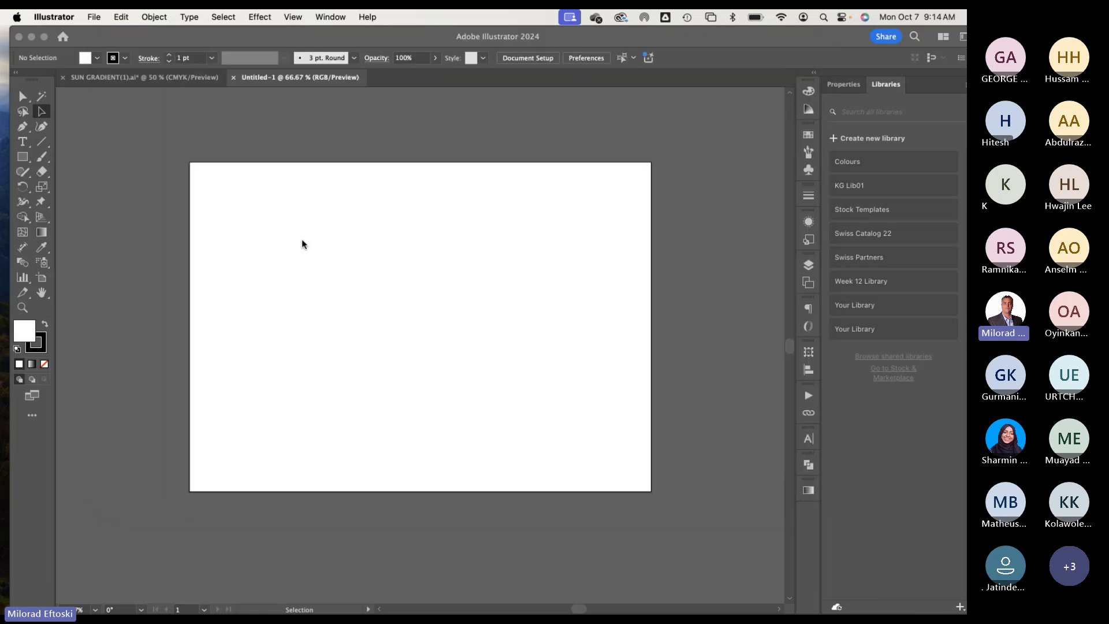
pyautogui.click(361, 222)
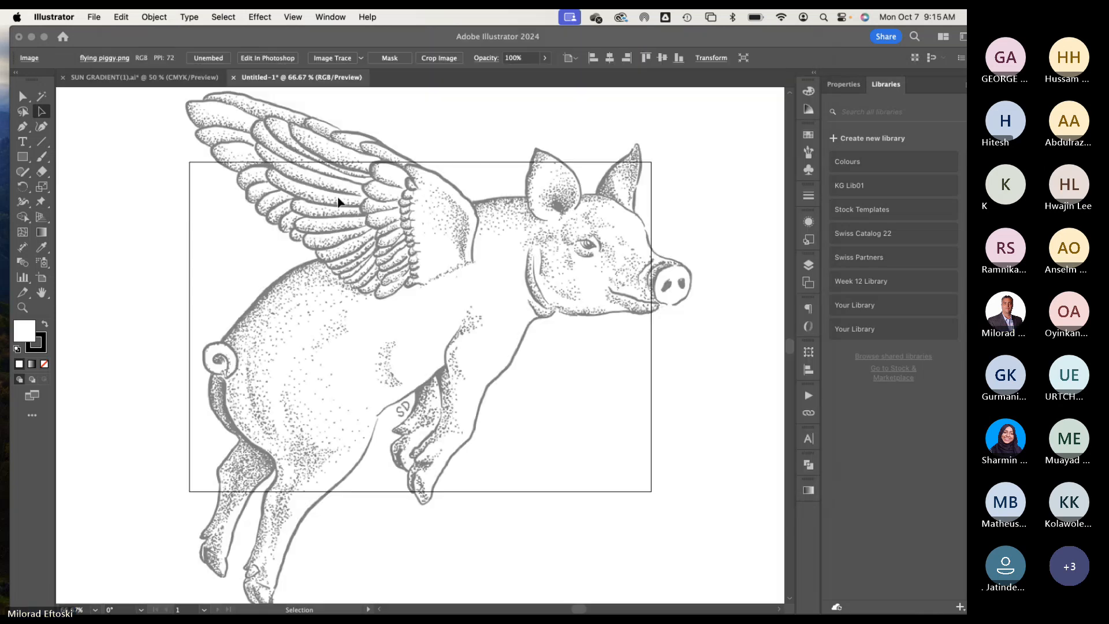
pyautogui.click(400, 309)
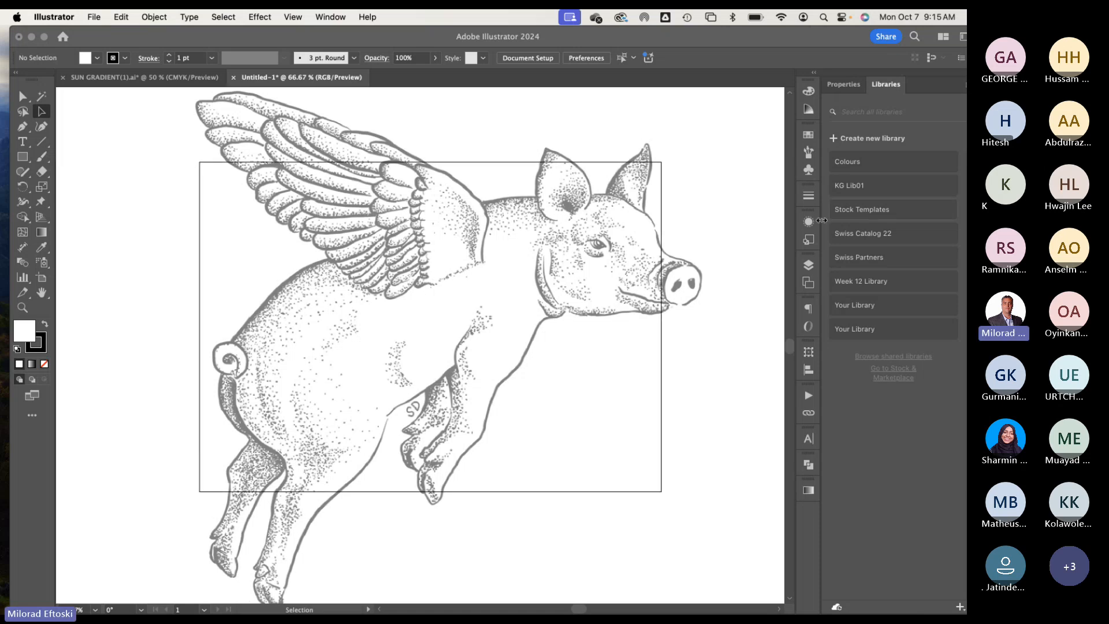
# Step: Show the document's layers and toggle the visibility of the Template flying piggy.png layer off and back on
pyautogui.click(809, 265)
pyautogui.click(686, 320)
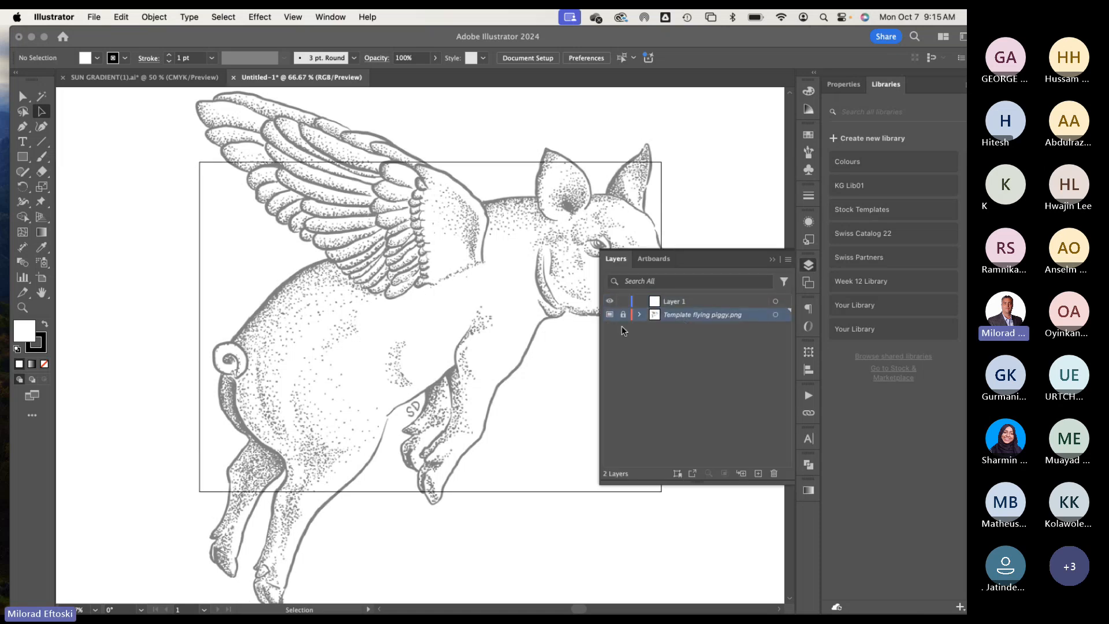
pyautogui.click(609, 315)
pyautogui.click(609, 315)
# Step: Unlock the template layer, scale the pig image down and centre the pig on the artboard, and lock the layer again
pyautogui.press('super+minus')
pyautogui.press('super+minus')
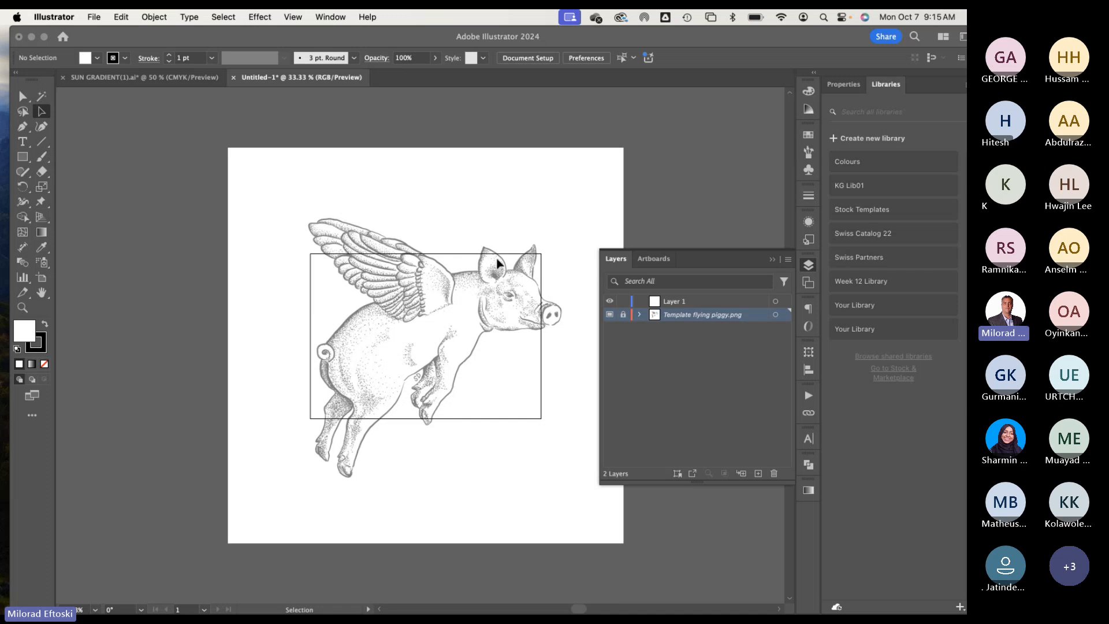
pyautogui.click(616, 315)
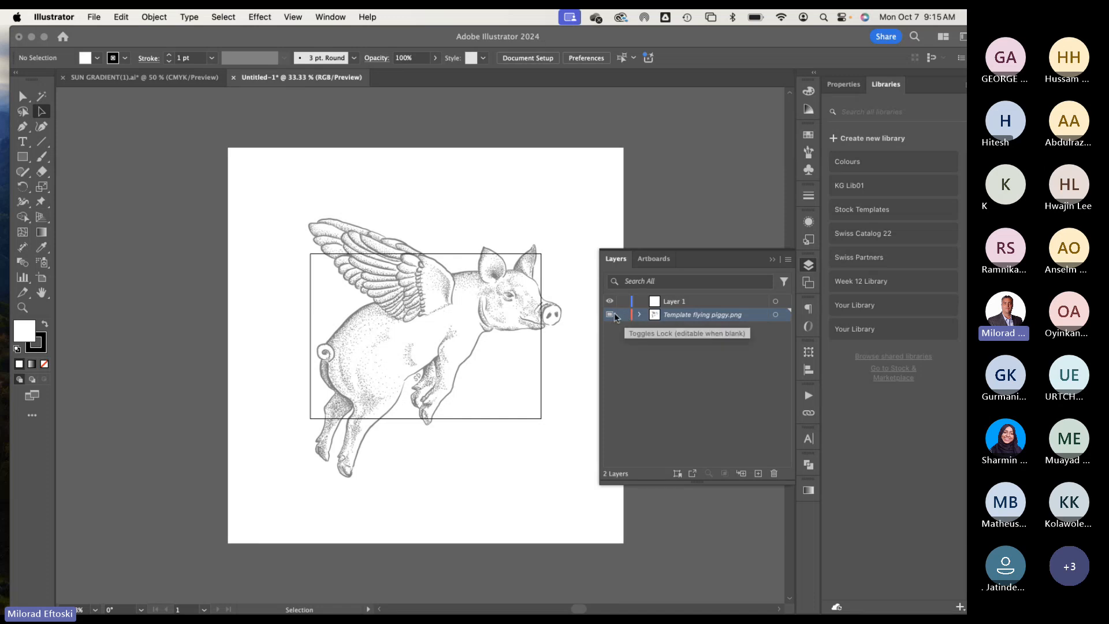
pyautogui.click(477, 324)
pyautogui.moveTo(621, 151); pyautogui.dragTo(470, 288)
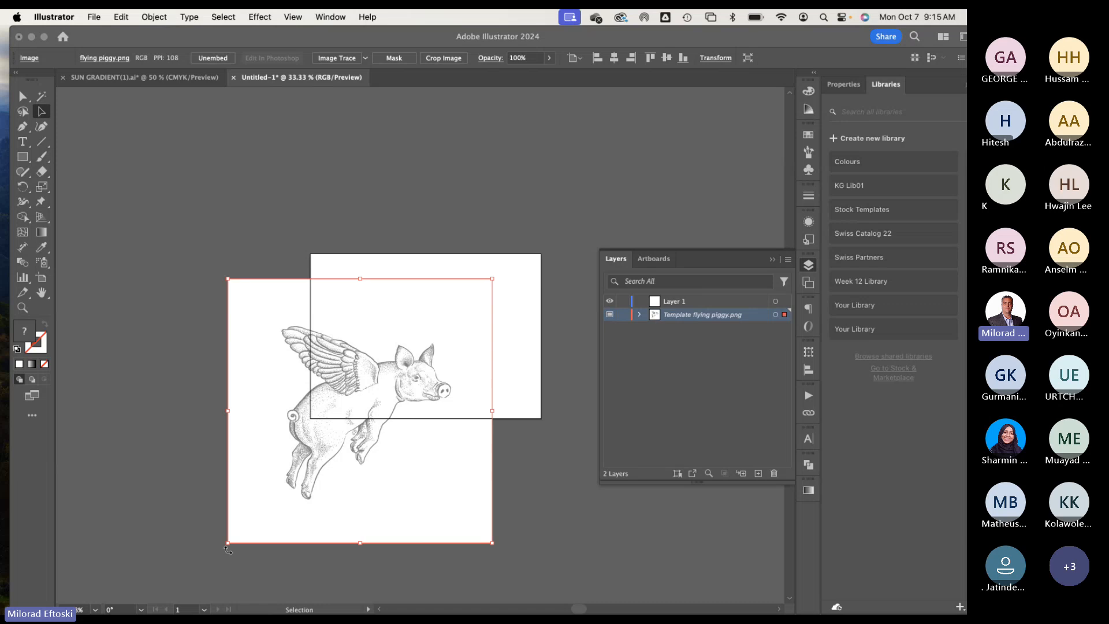
pyautogui.moveTo(228, 549); pyautogui.dragTo(313, 458)
pyautogui.moveTo(441, 371); pyautogui.dragTo(397, 389)
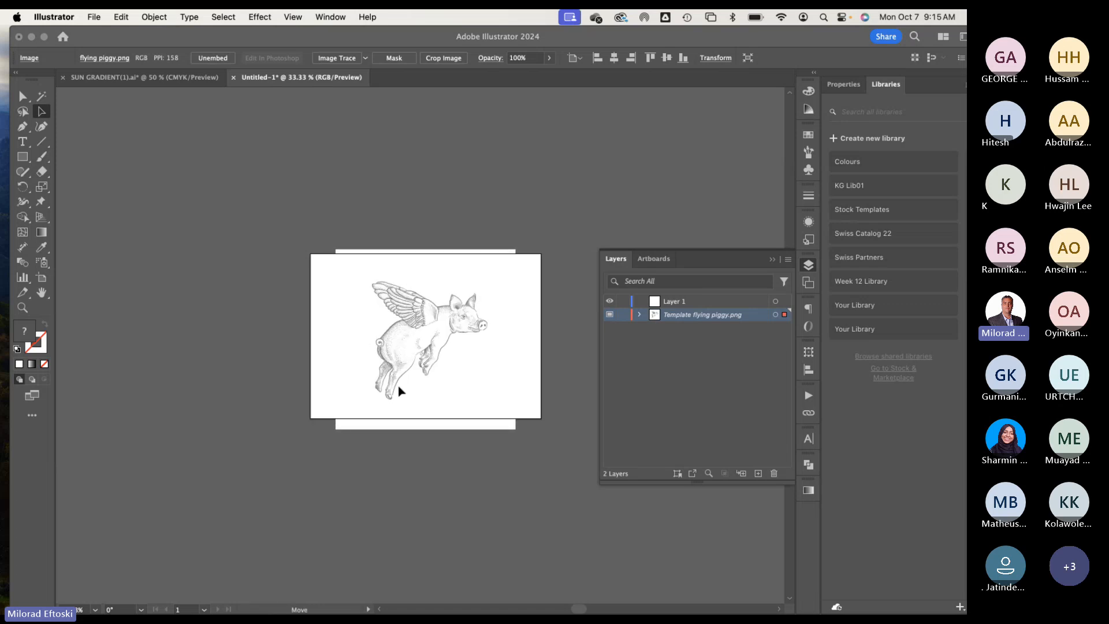
pyautogui.click(622, 314)
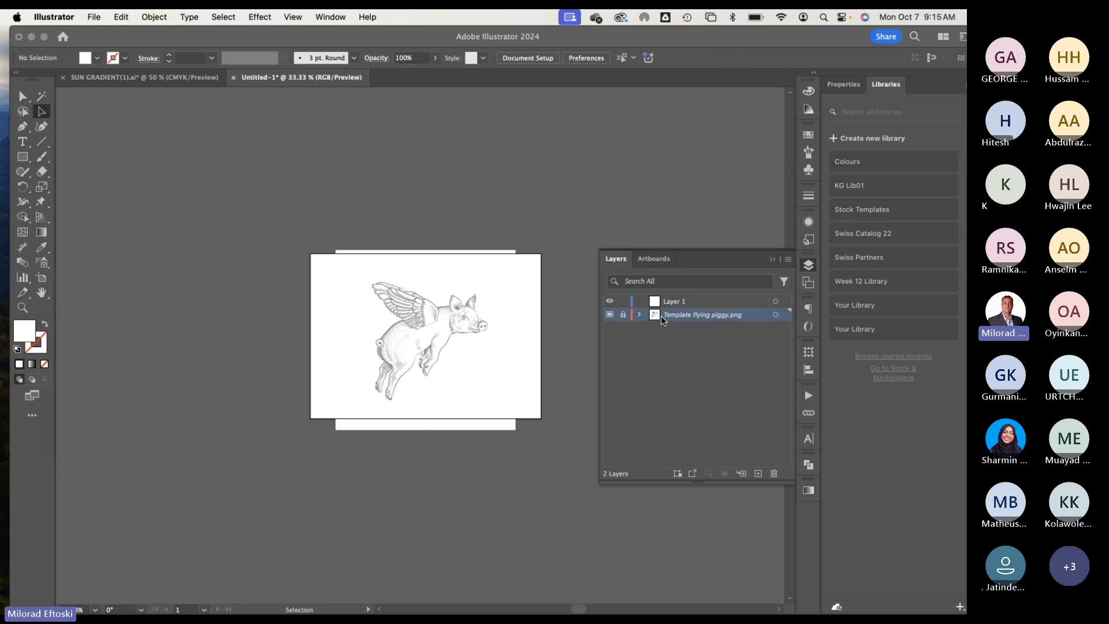
# Step: Make Layer 1 the active layer for tracing and look closely at the pig's head
pyautogui.click(709, 300)
pyautogui.scroll(5, 491, 328)
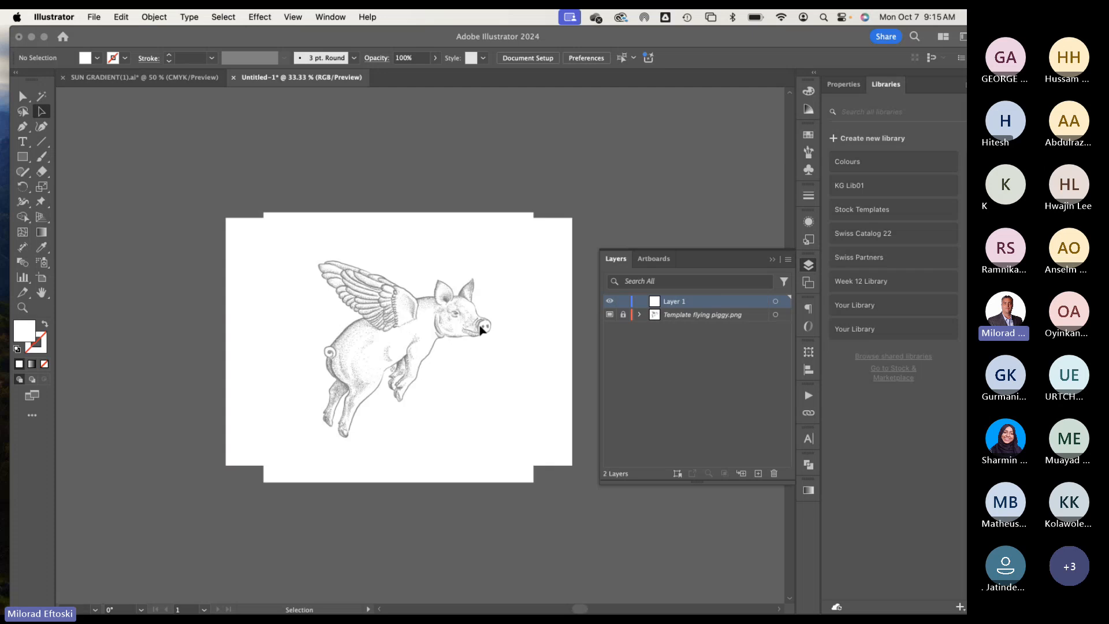
pyautogui.scroll(-2, 459, 274)
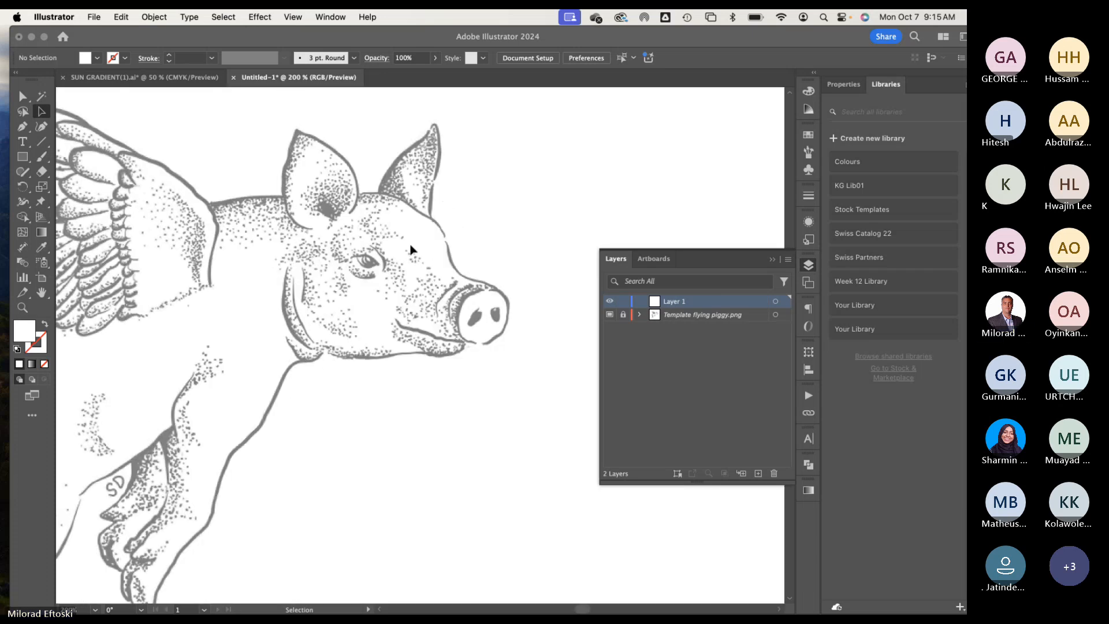
pyautogui.hscroll(-3, 458, 273)
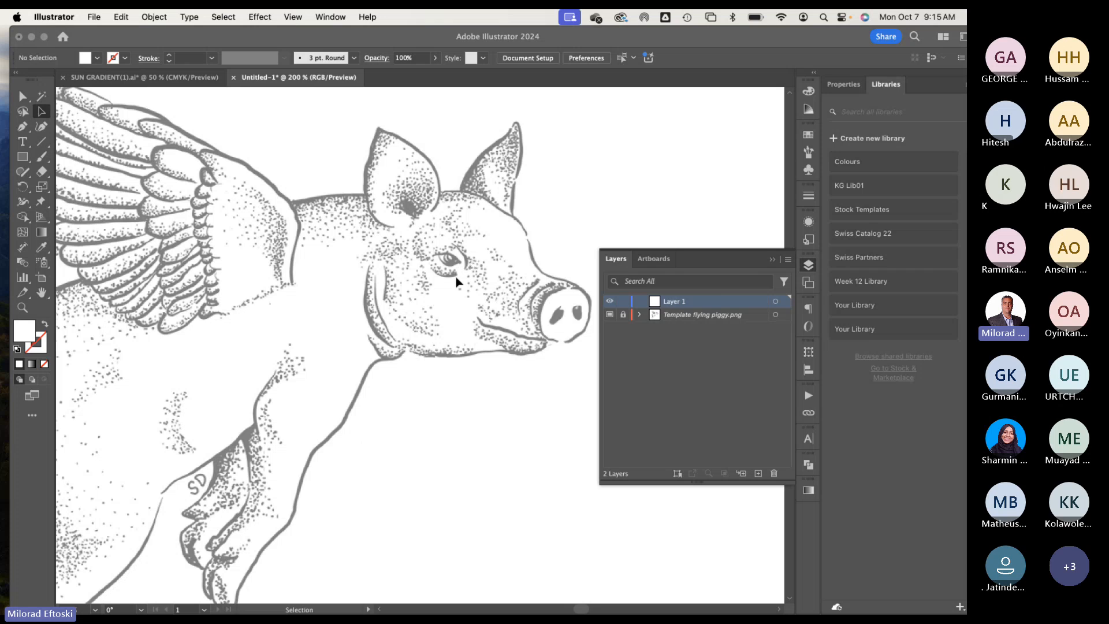
# Step: Create a second landscape RGB document, 700 px wide by 500 px high, and collapse the layer list
pyautogui.press('super+n')
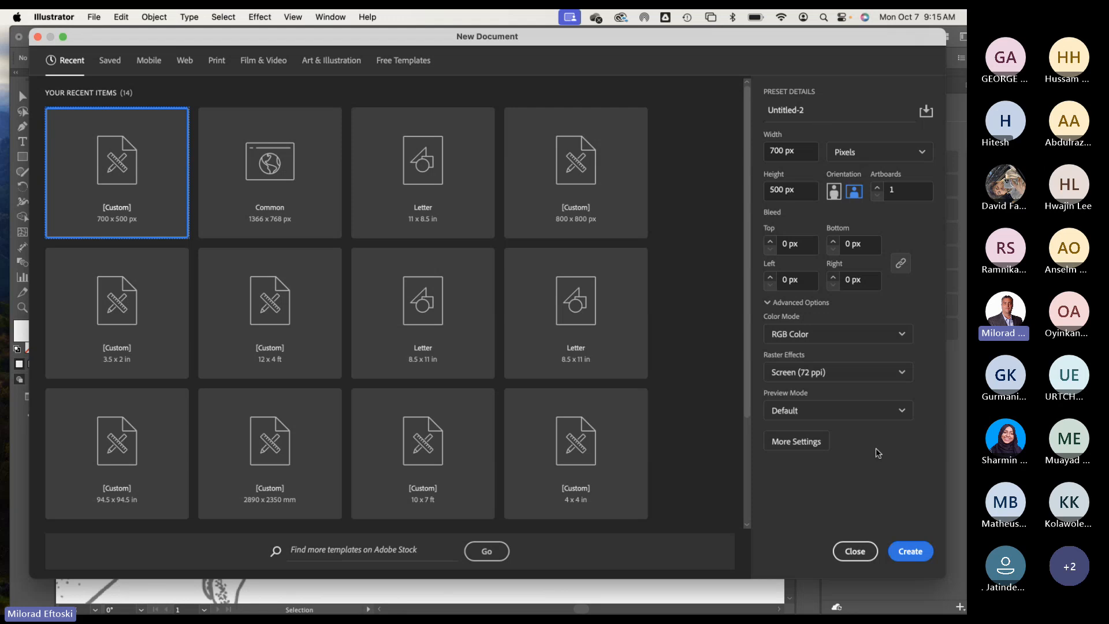
pyautogui.click(909, 554)
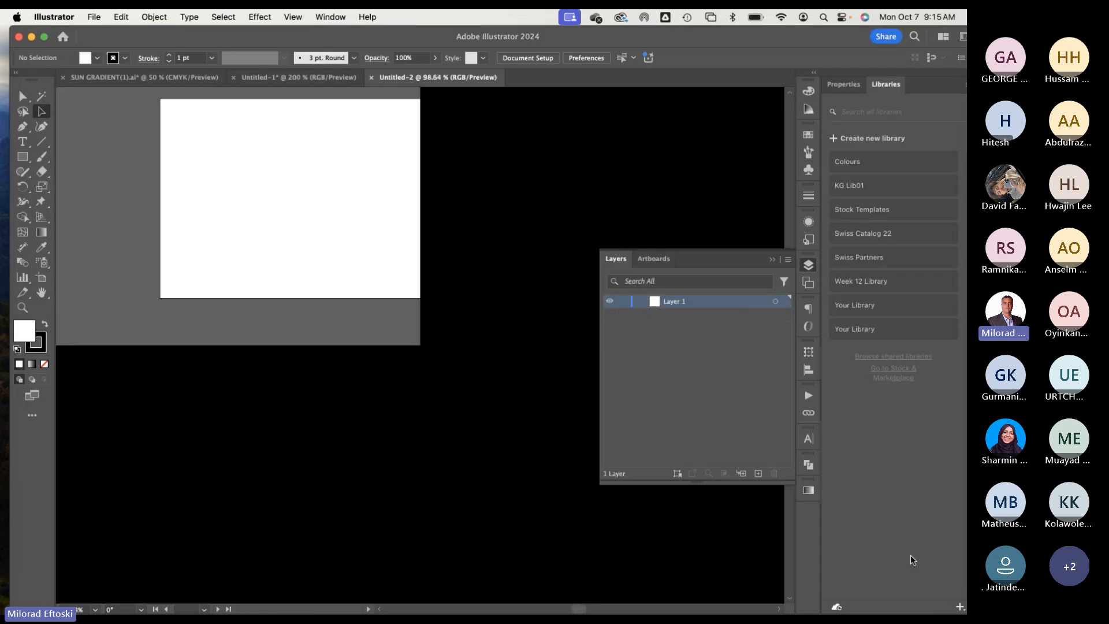
pyautogui.press('super+minus')
pyautogui.press('super+minus')
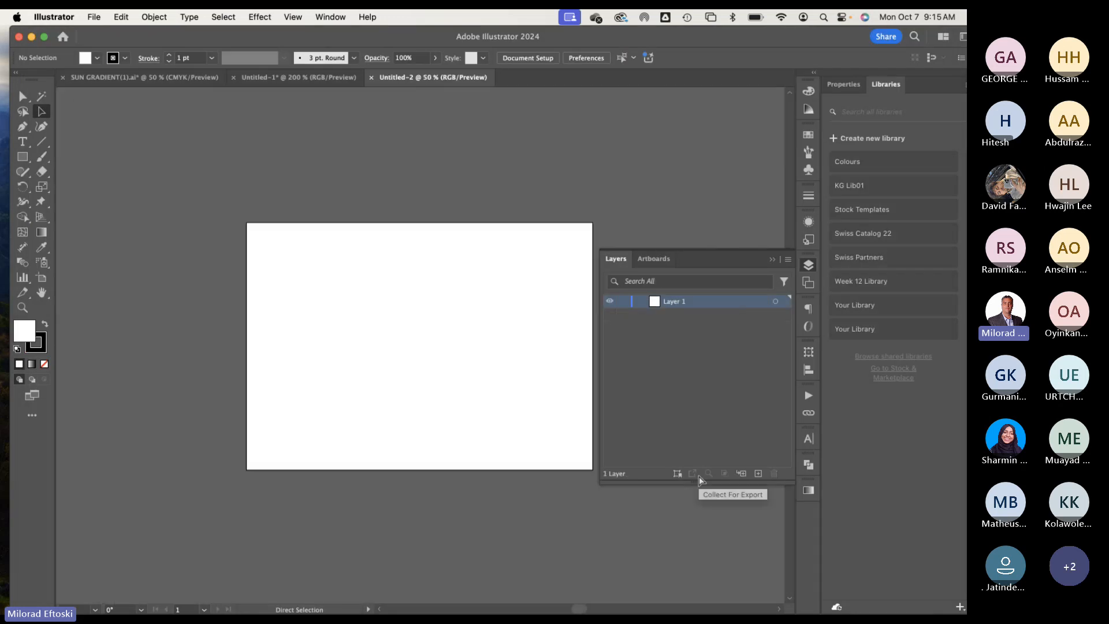
pyautogui.press('super+equal')
pyautogui.click(814, 259)
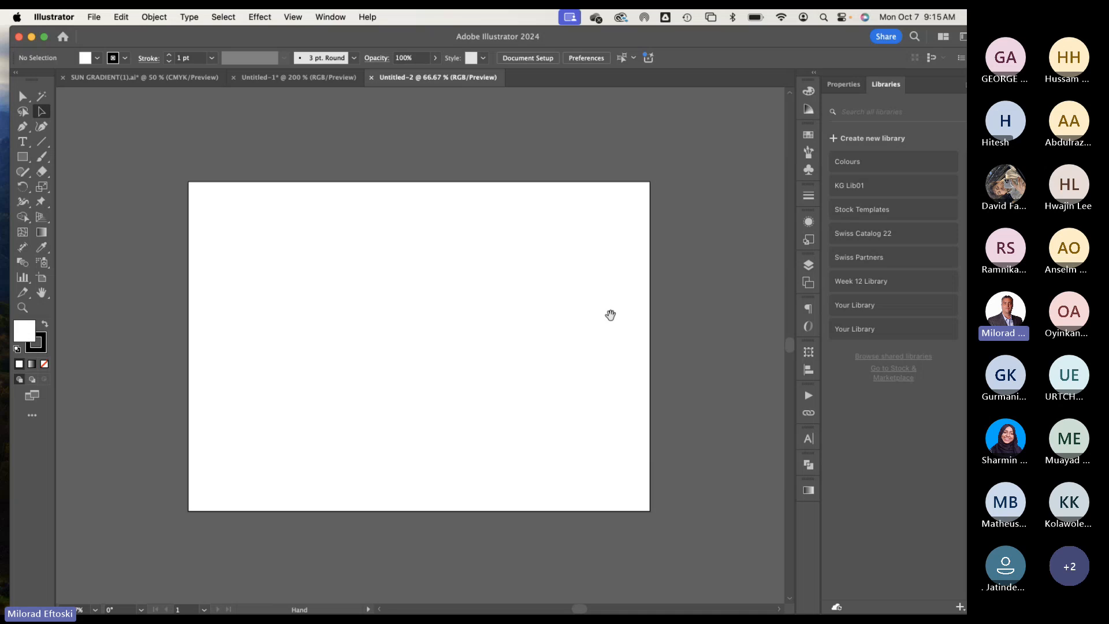
pyautogui.moveTo(609, 312); pyautogui.dragTo(575, 300)
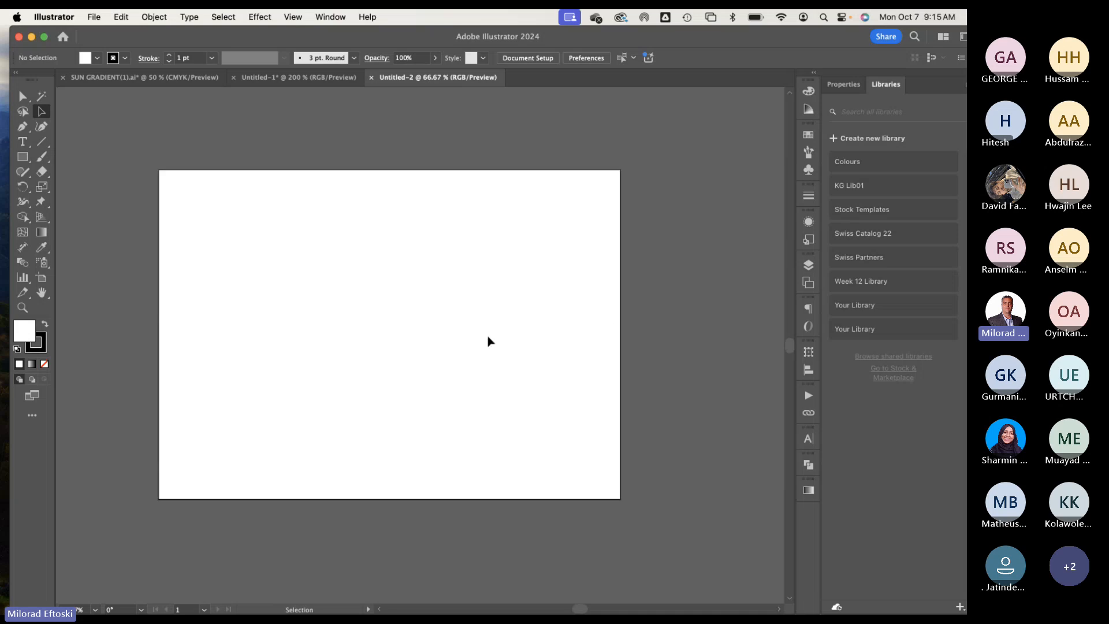
# Step: Place flying piggy.png from the Desktop as a linked image, sized to fit within the artboard
pyautogui.click(90, 15)
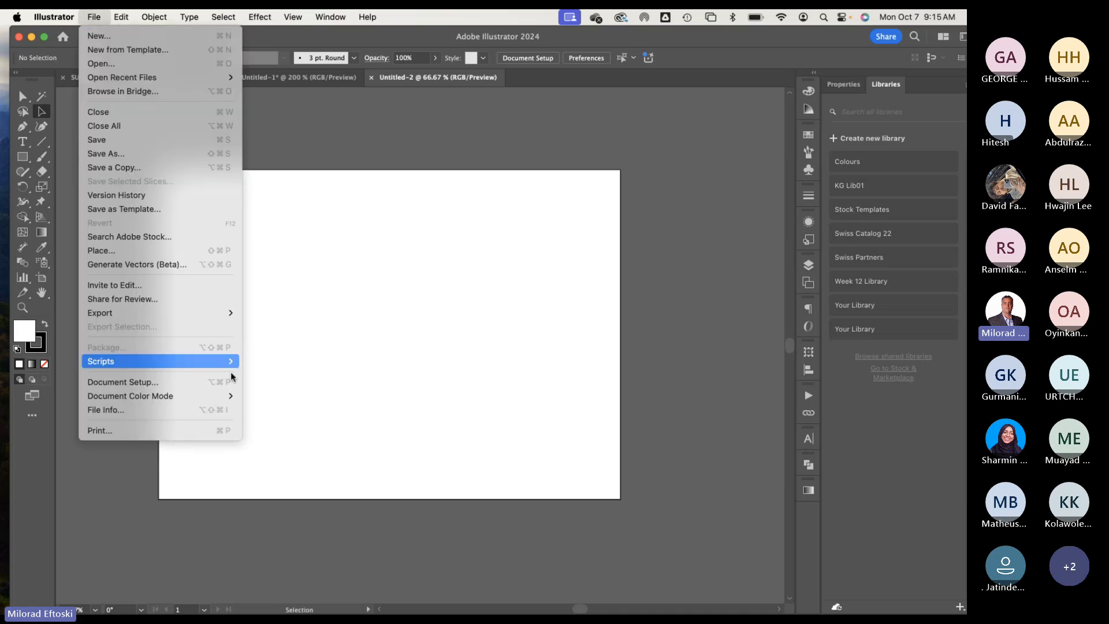
pyautogui.click(146, 252)
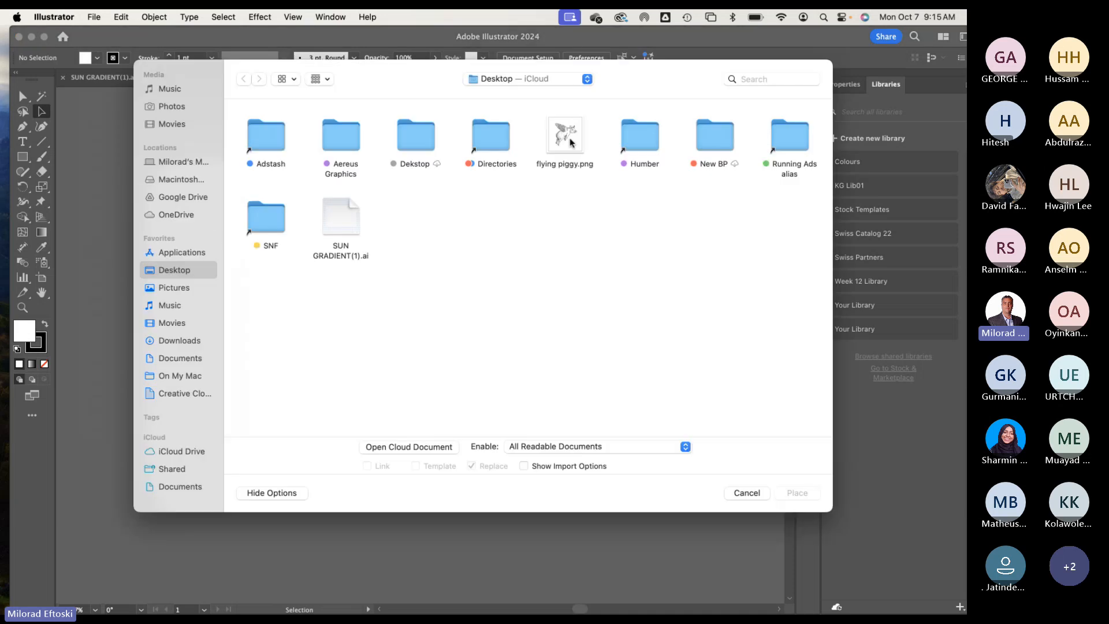
pyautogui.click(556, 137)
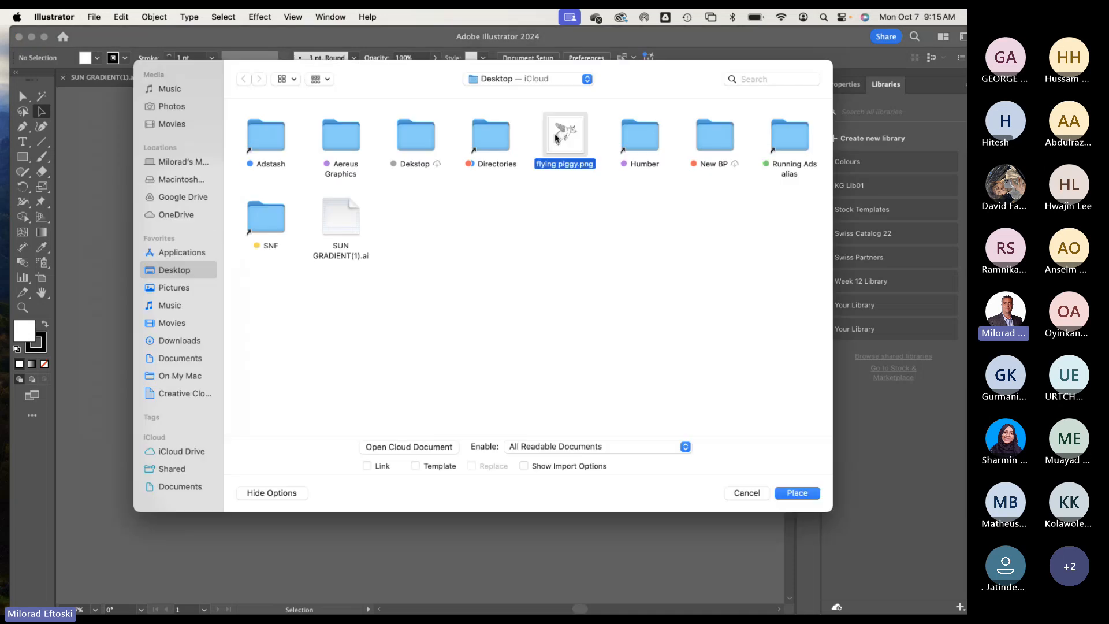
pyautogui.click(372, 468)
pyautogui.click(381, 469)
pyautogui.click(796, 494)
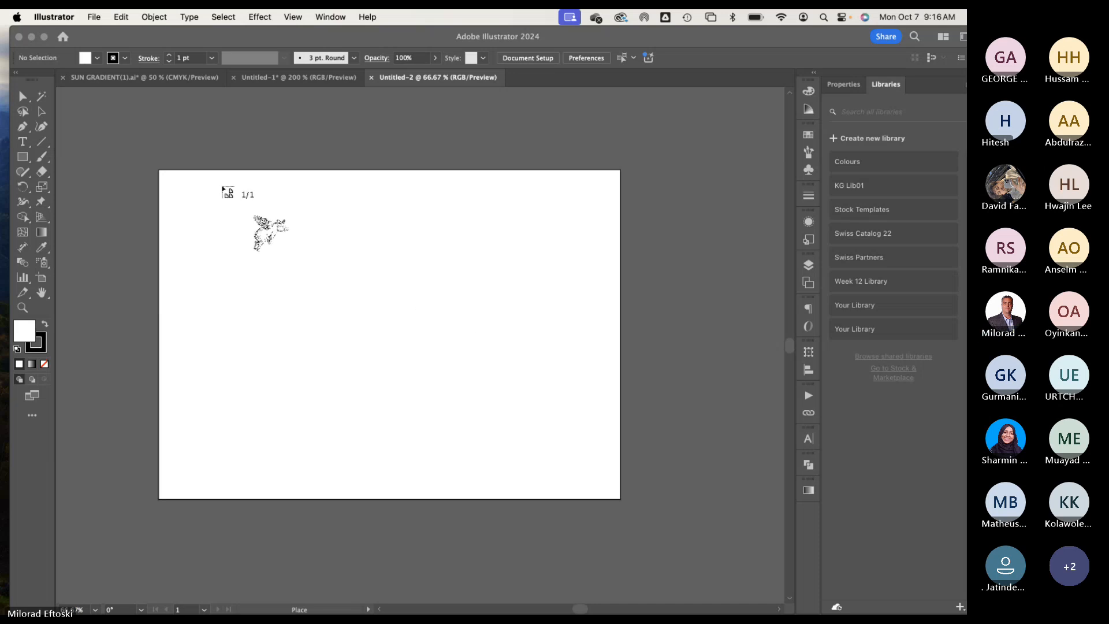
pyautogui.moveTo(226, 190); pyautogui.dragTo(596, 482)
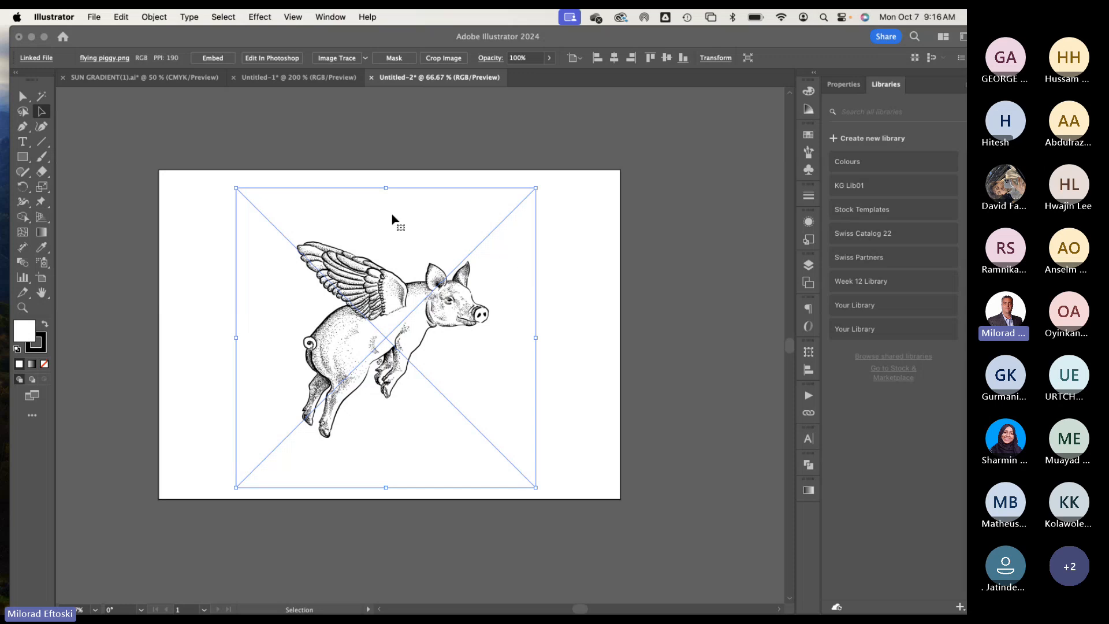
# Step: Embed the linked pig image in the document and delete it from the artboard
pyautogui.click(213, 58)
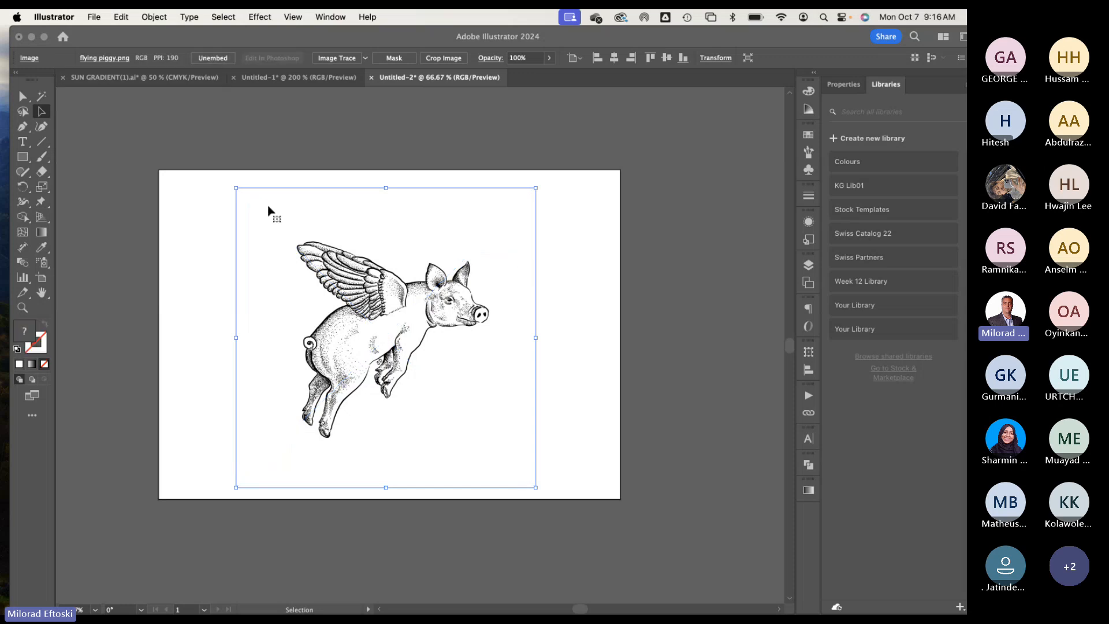
pyautogui.press('Delete')
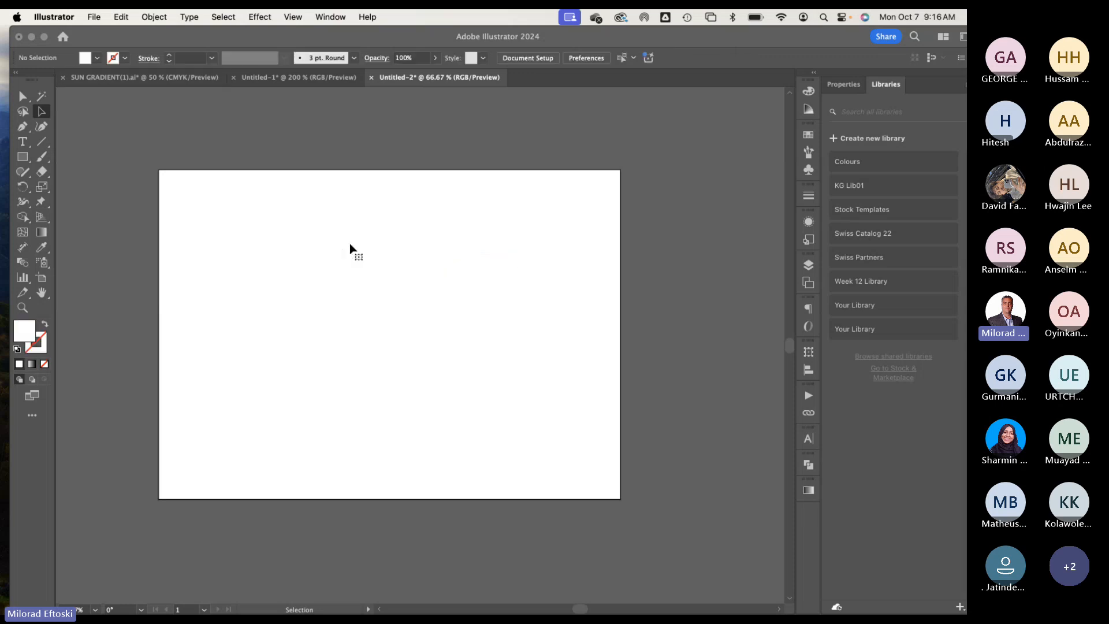
# Step: Place flying piggy.png as an embedded, non-template image, sized to fit within the artboard
pyautogui.press('super+shift+p')
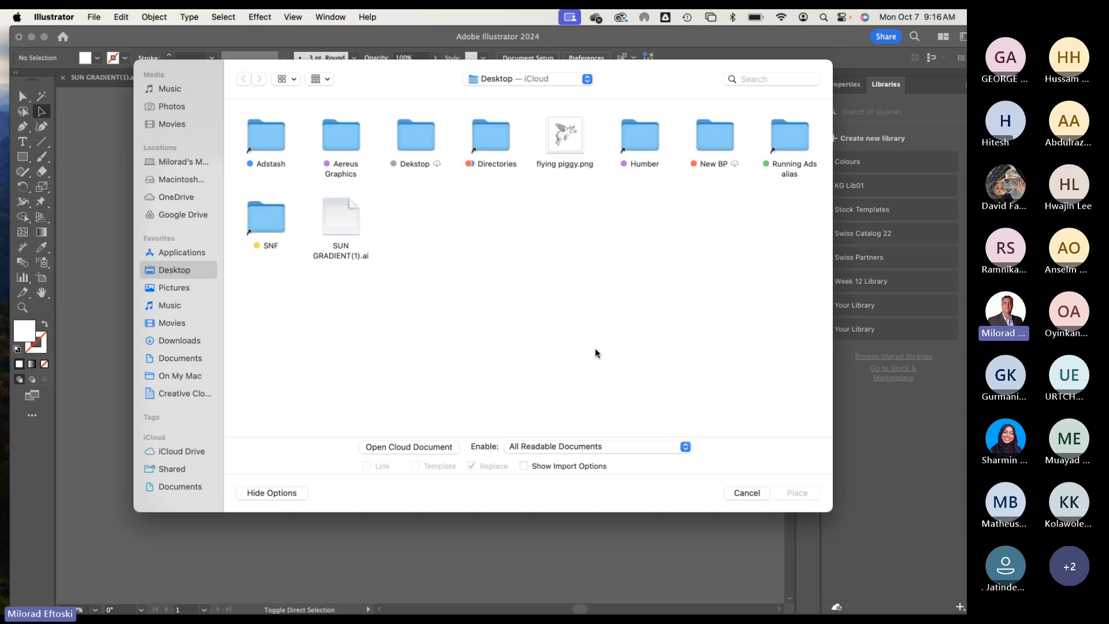
pyautogui.click(565, 139)
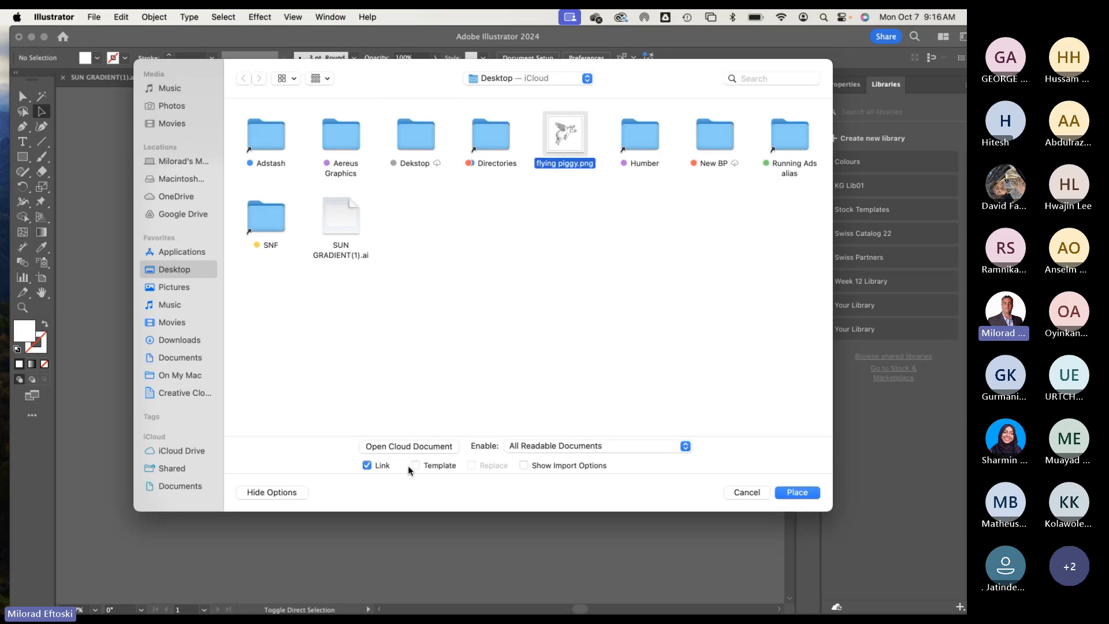
pyautogui.click(794, 492)
pyautogui.moveTo(218, 203); pyautogui.dragTo(502, 485)
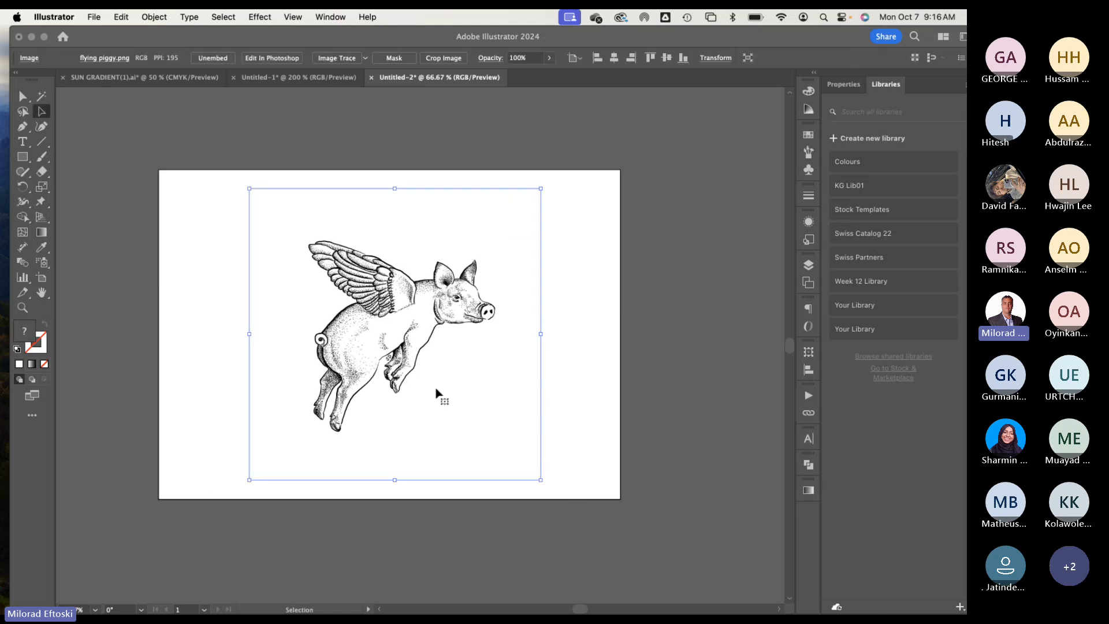
# Step: Turn Layer 1 into a template layer named Template with images dimmed to 50%, and add a new layer for tracing
pyautogui.click(808, 265)
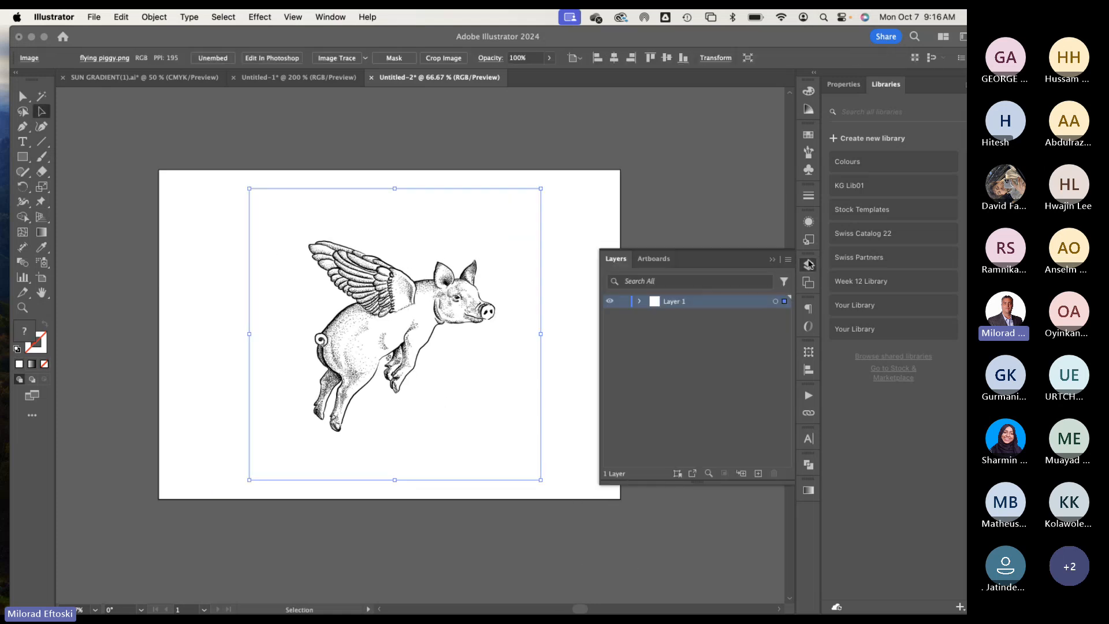
pyautogui.doubleClick(719, 301)
pyautogui.click(553, 184)
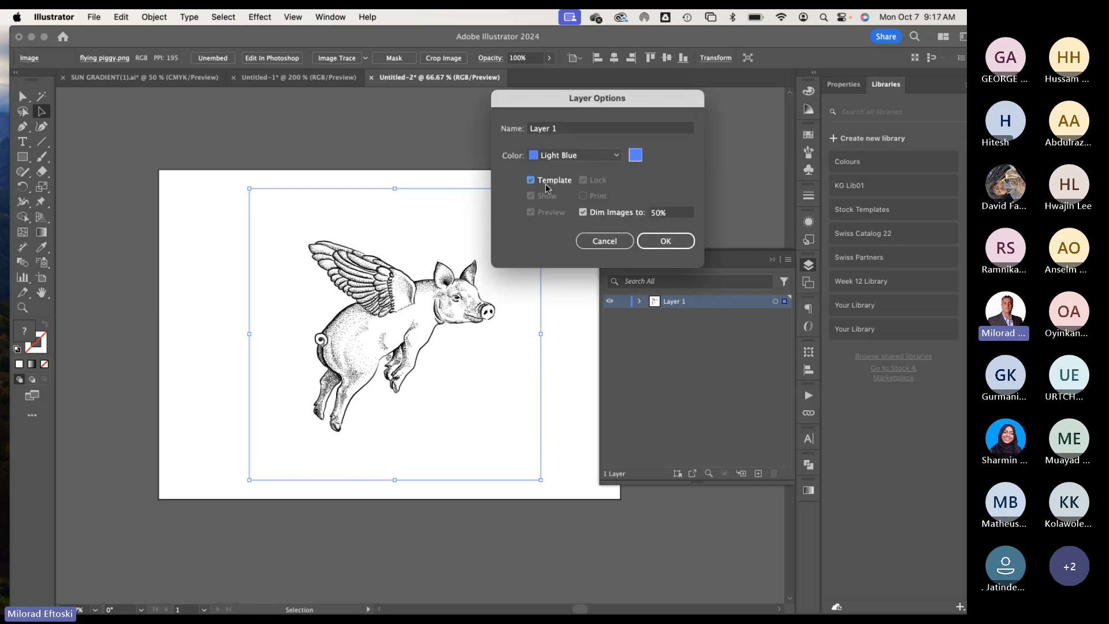
pyautogui.click(565, 129)
pyautogui.write('Template')
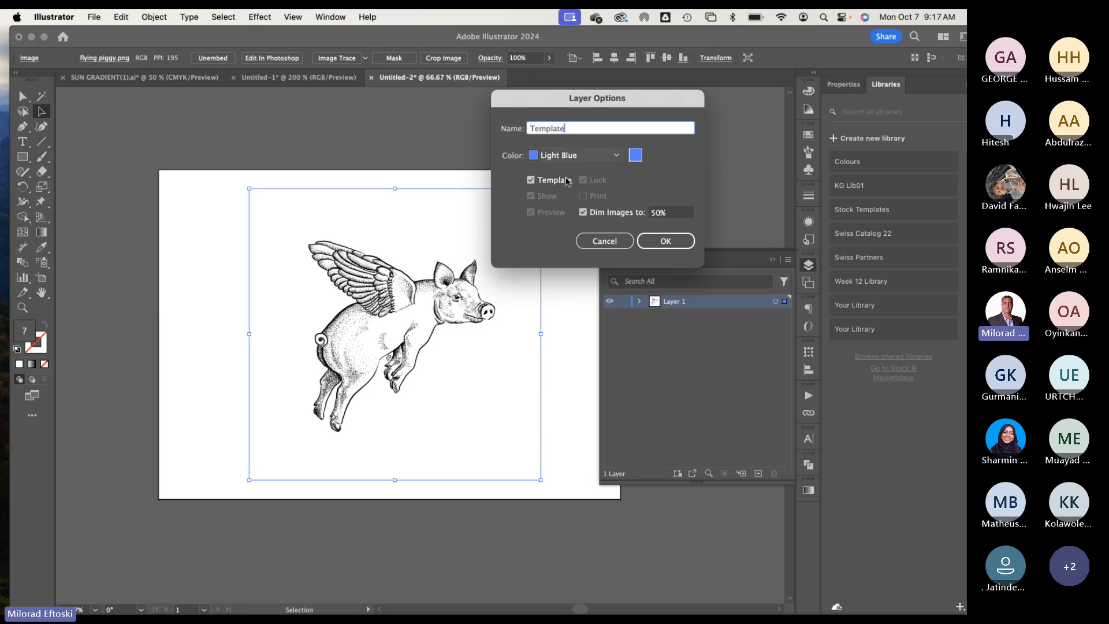
pyautogui.click(658, 239)
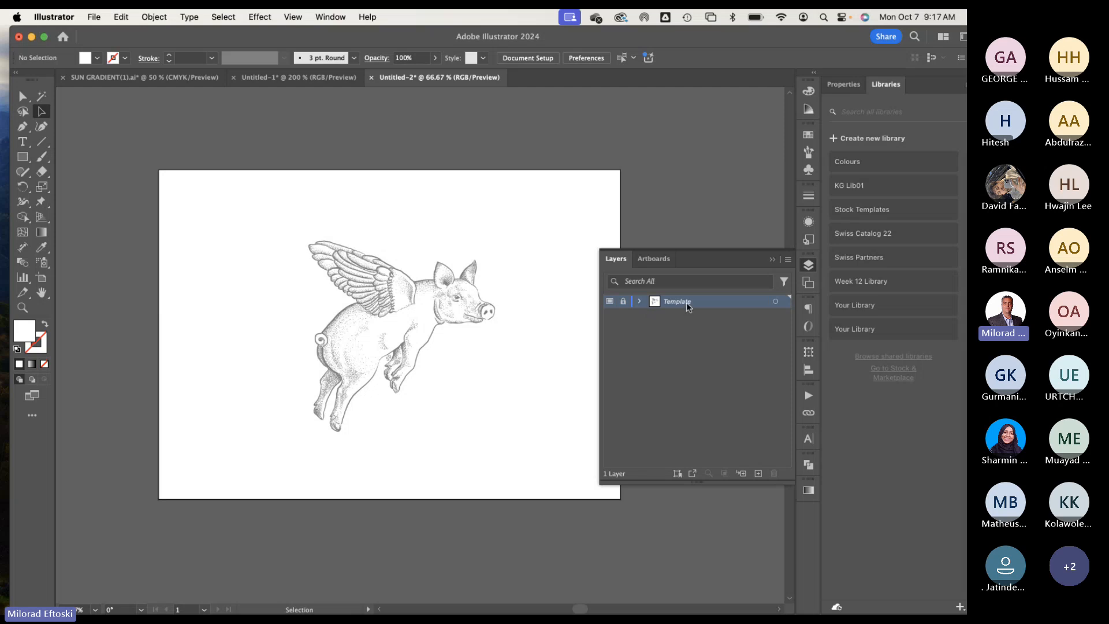
pyautogui.click(758, 473)
pyautogui.click(815, 265)
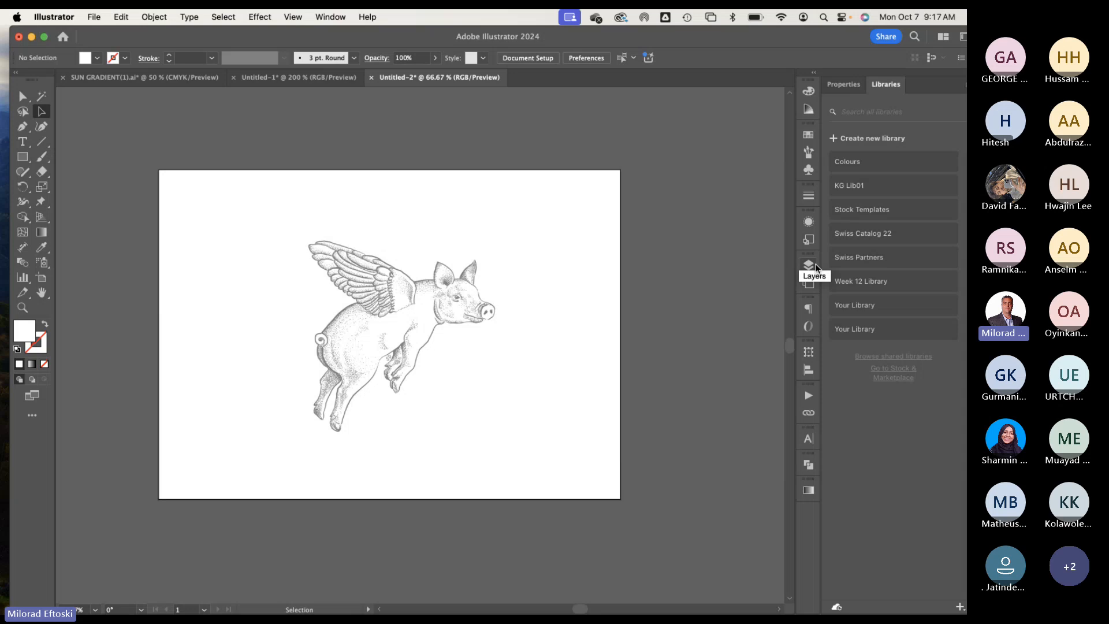
# Step: Close the Untitled-2 document without saving and return to the Untitled-1 pig document
pyautogui.click(371, 77)
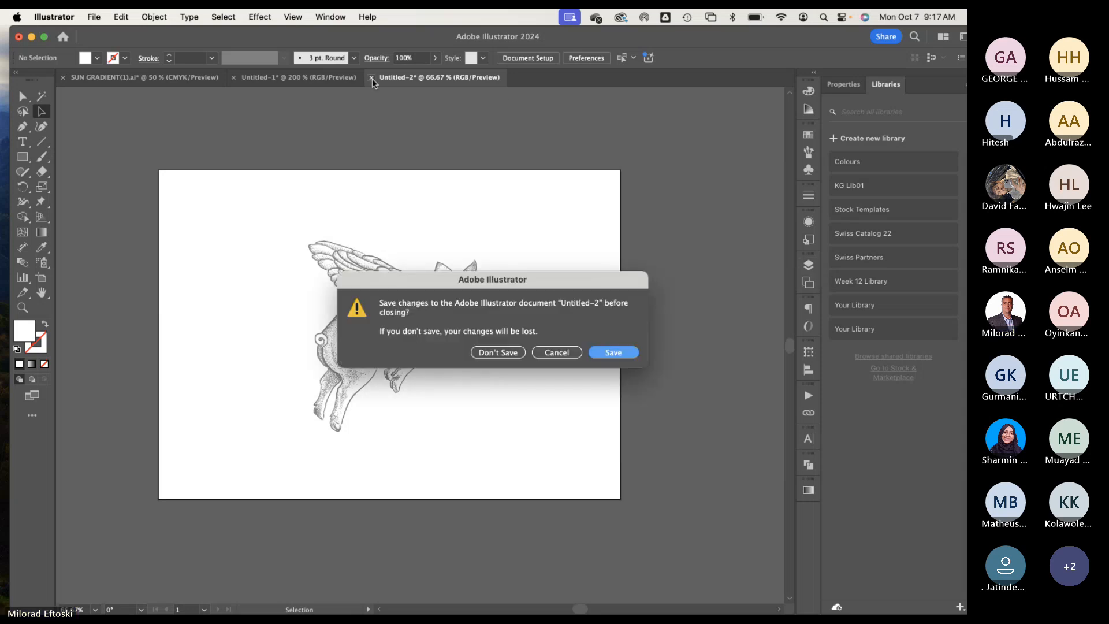
pyautogui.click(500, 351)
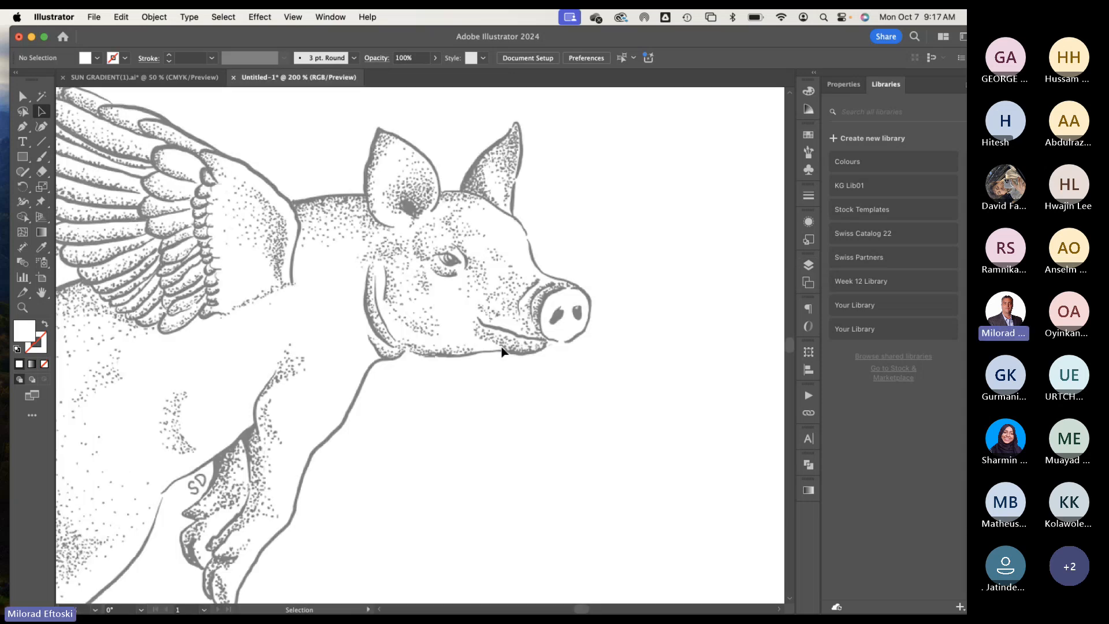
pyautogui.press('super+minus')
pyautogui.press('super+minus')
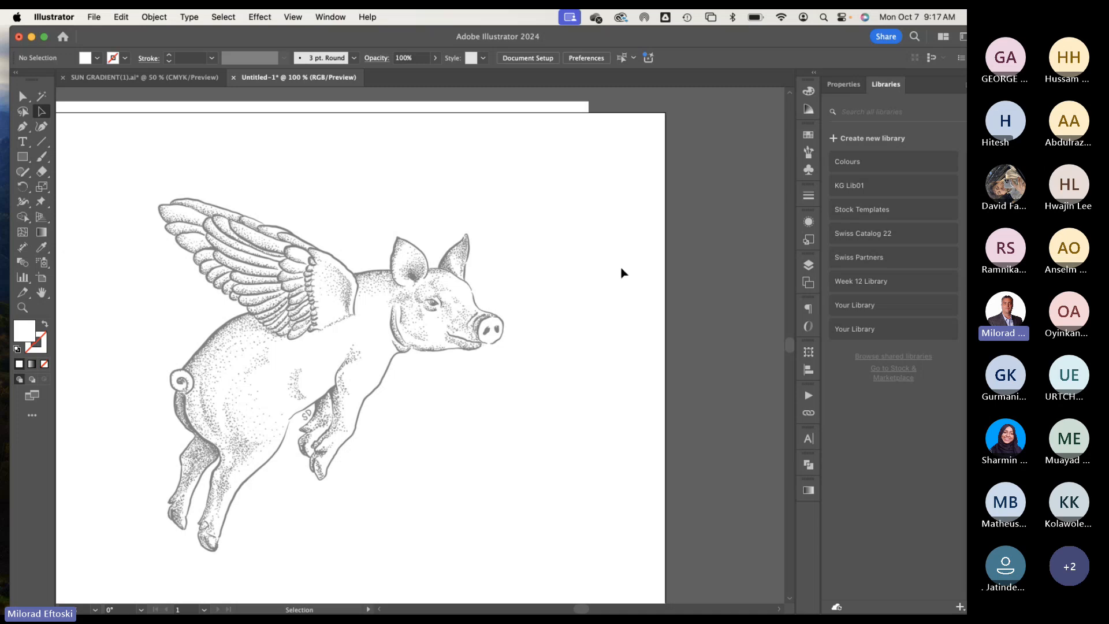
# Step: Unlock the flying piggy.png template layer, lock it again, and make Layer 1 the active layer
pyautogui.click(809, 267)
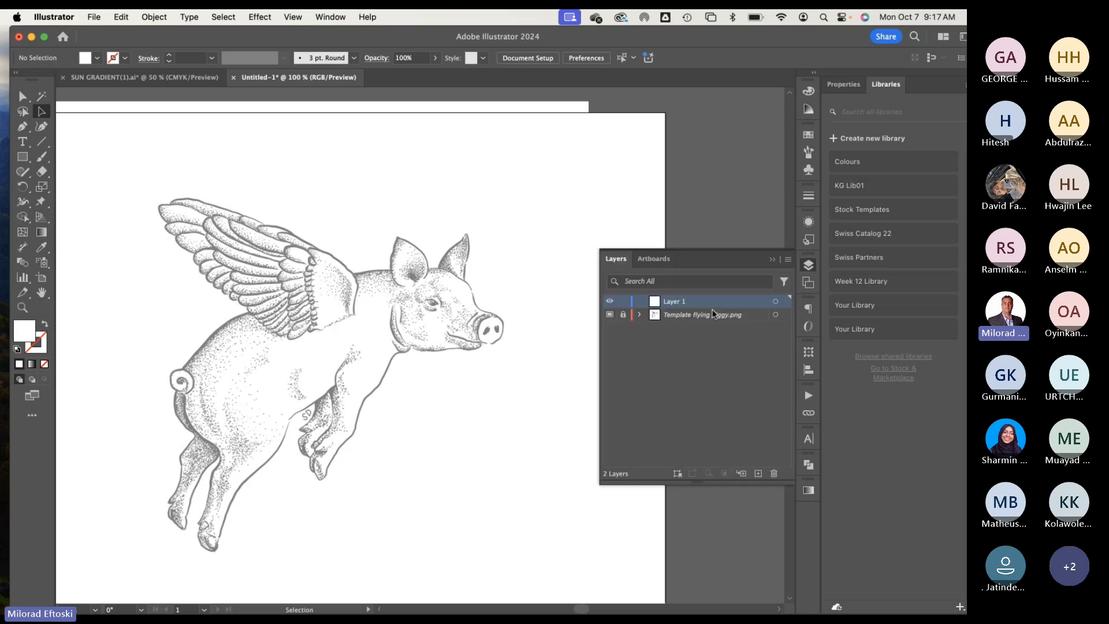
pyautogui.click(682, 316)
pyautogui.click(624, 316)
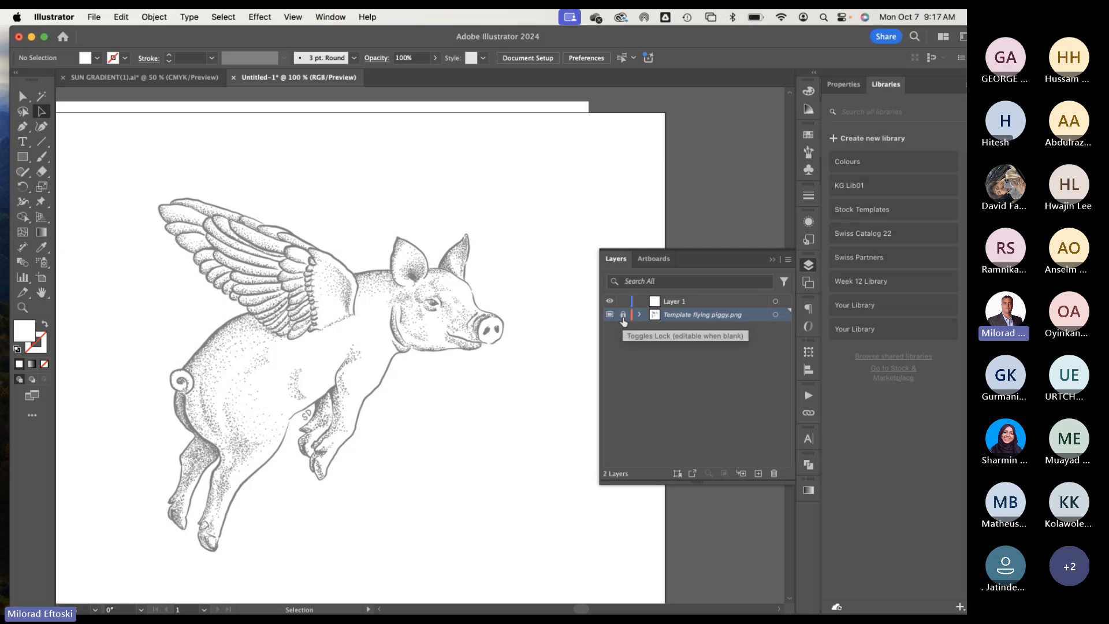
pyautogui.click(622, 315)
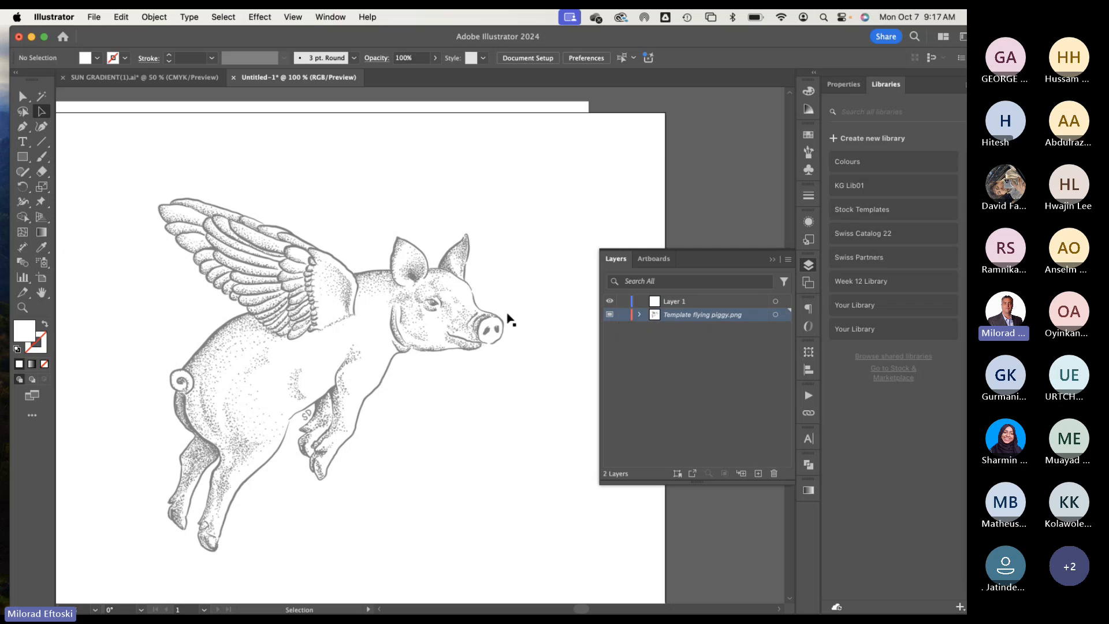
pyautogui.click(623, 314)
pyautogui.click(701, 302)
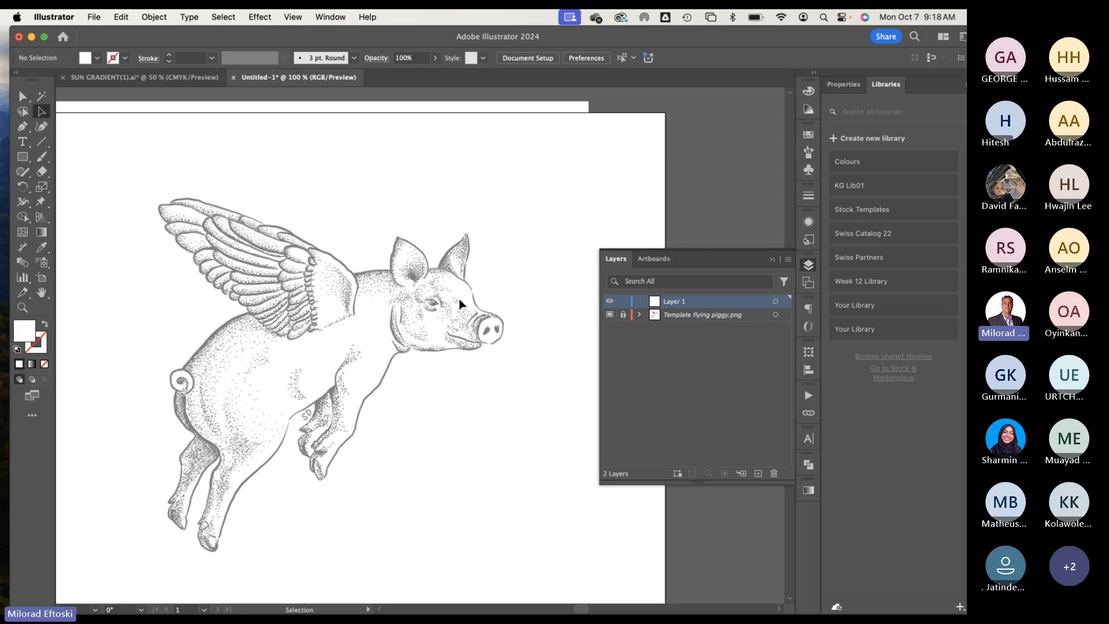
# Step: Set up the Pen tool with no fill and a red 1 pt stroke for tracing the pig's head
pyautogui.press('super+equal')
pyautogui.hscroll(3, 396, 289)
pyautogui.scroll(2, 396, 289)
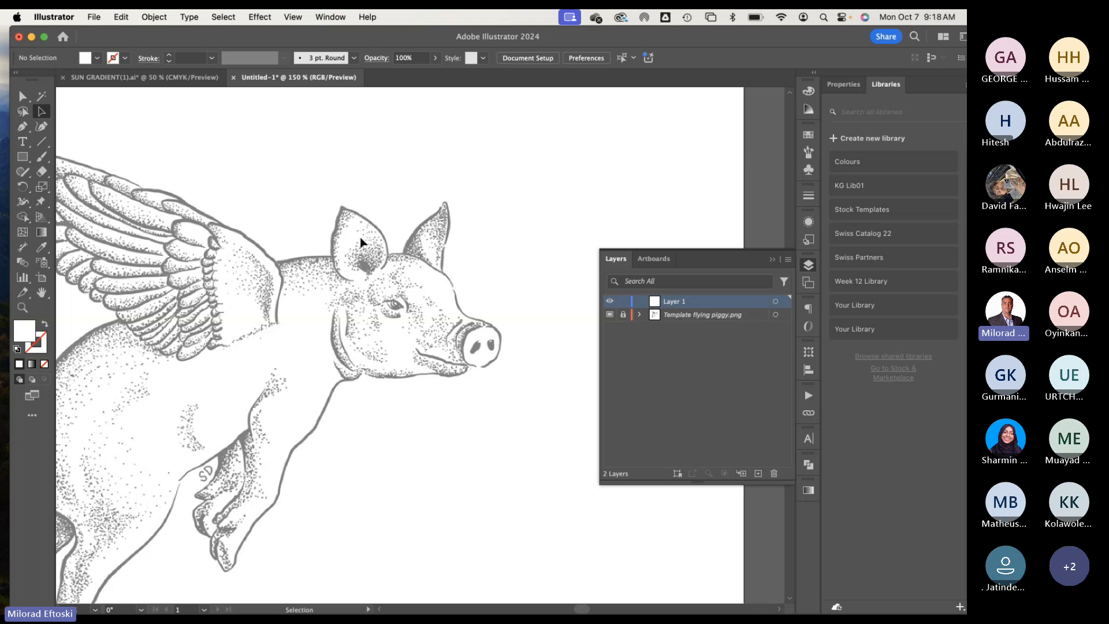
pyautogui.click(24, 126)
pyautogui.click(25, 128)
pyautogui.press('d')
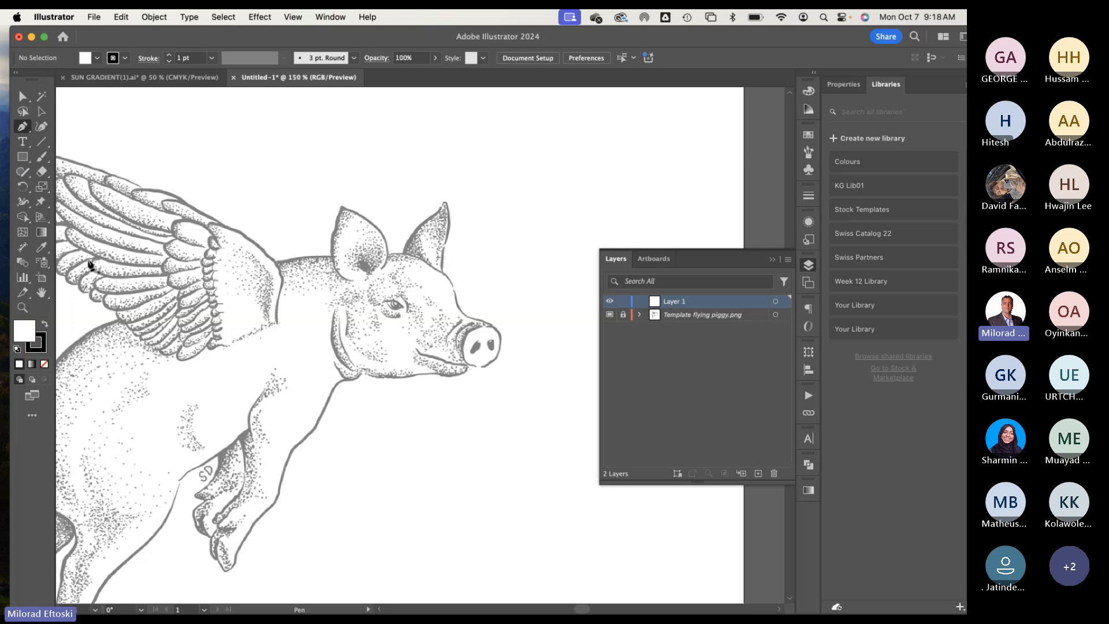
pyautogui.click(97, 58)
pyautogui.click(8, 105)
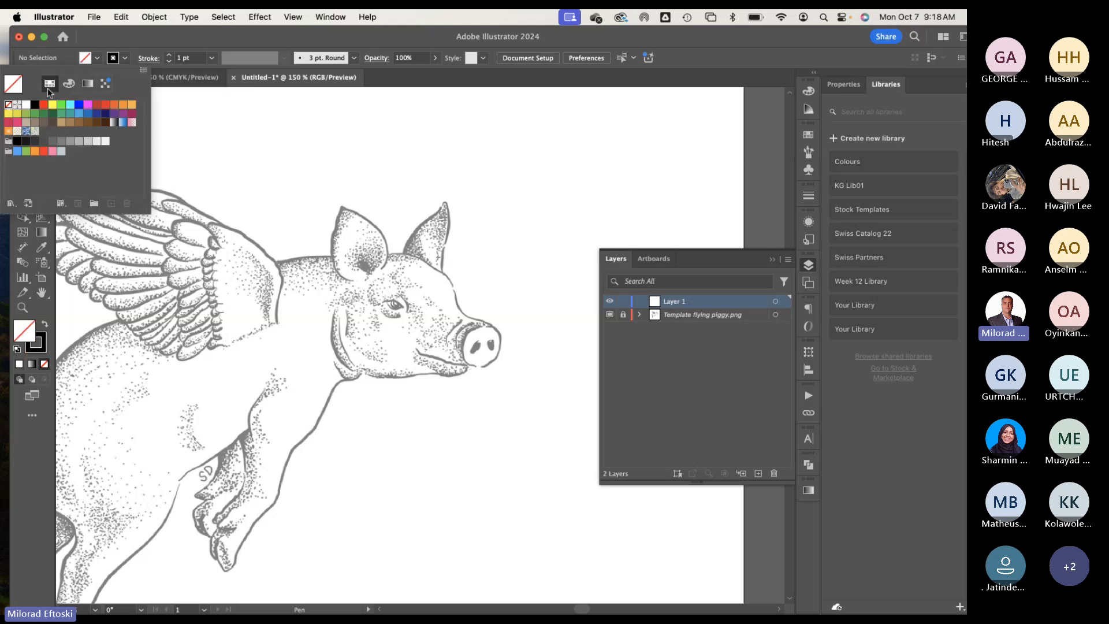
pyautogui.click(125, 58)
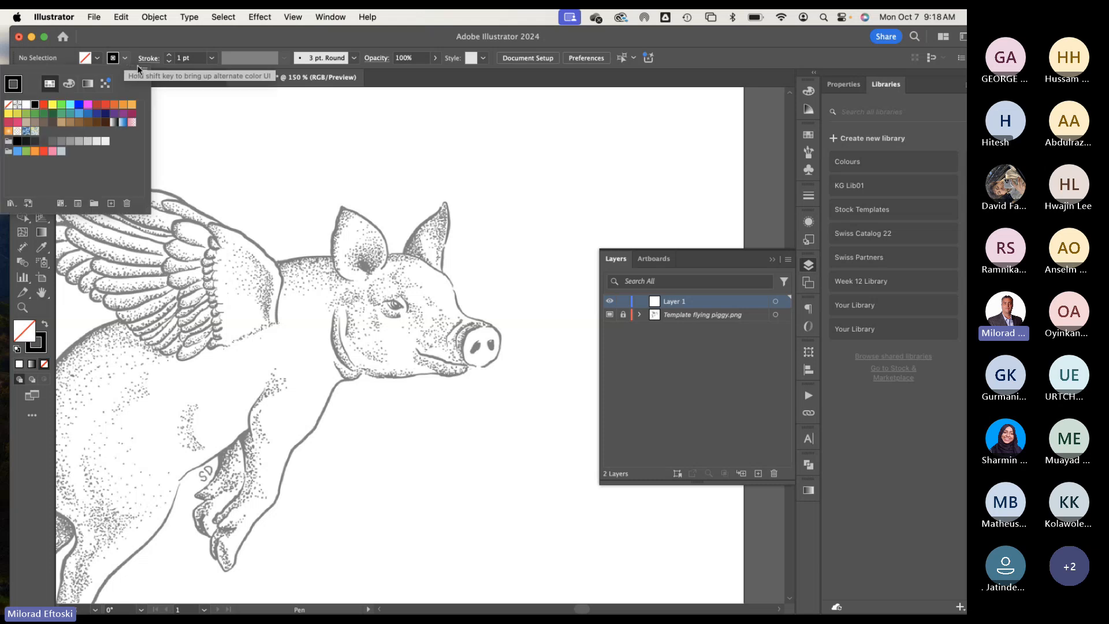
pyautogui.click(105, 104)
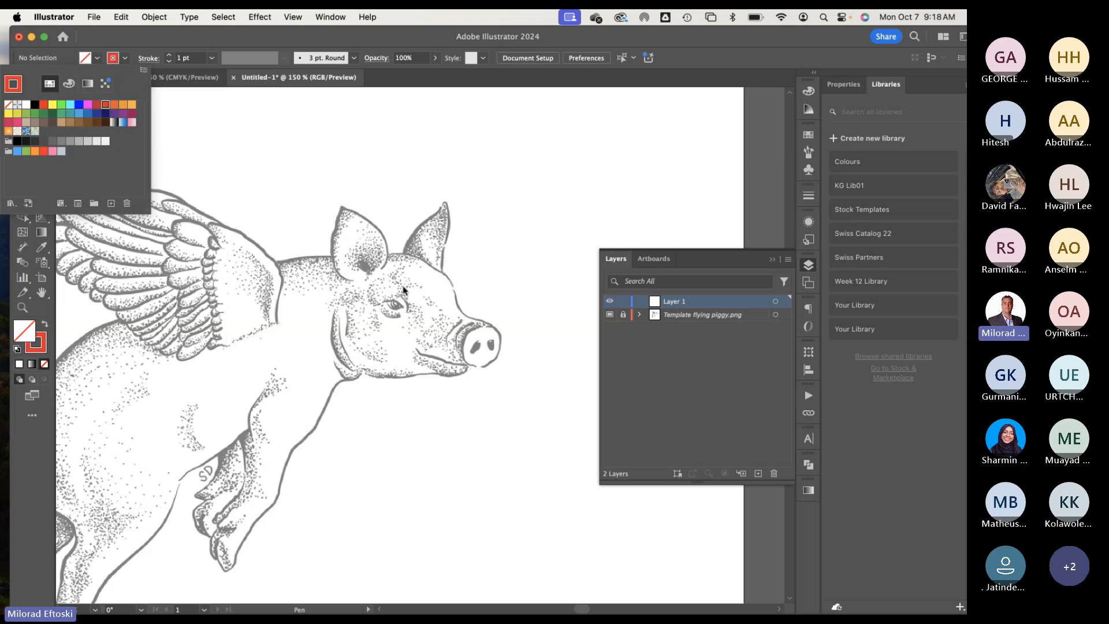
pyautogui.click(337, 225)
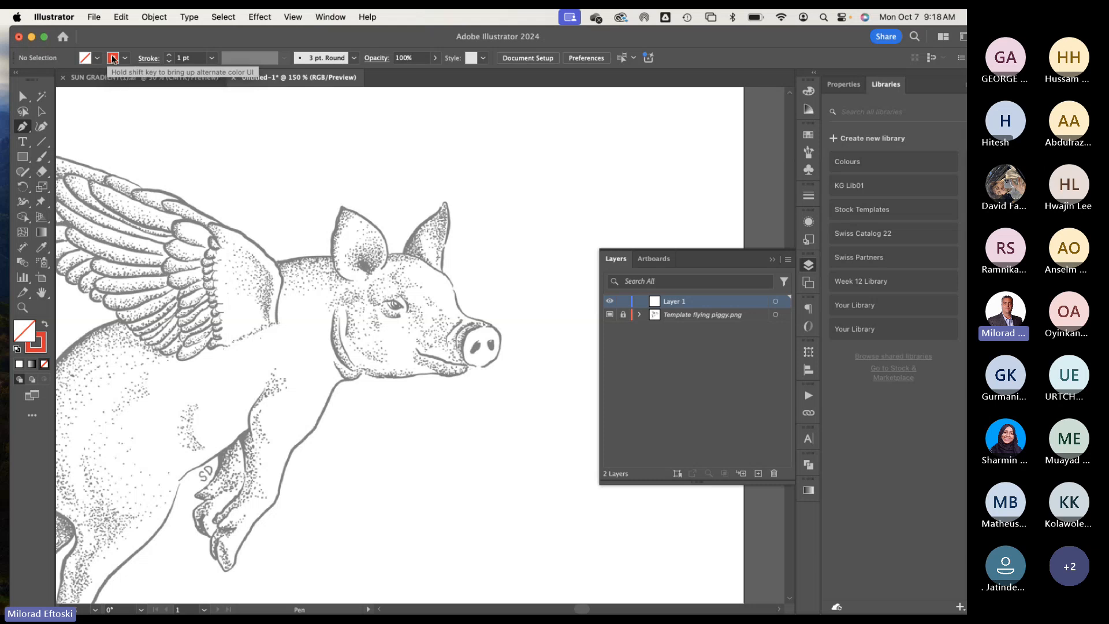
# Step: Trace the pig's near ear as a closed curved path with the Pen tool and deselect it
pyautogui.click(352, 279)
pyautogui.moveTo(335, 231)
pyautogui.mouseDown()
pyautogui.moveTo(341, 179)
pyautogui.moveTo(342, 190)
pyautogui.mouseUp()
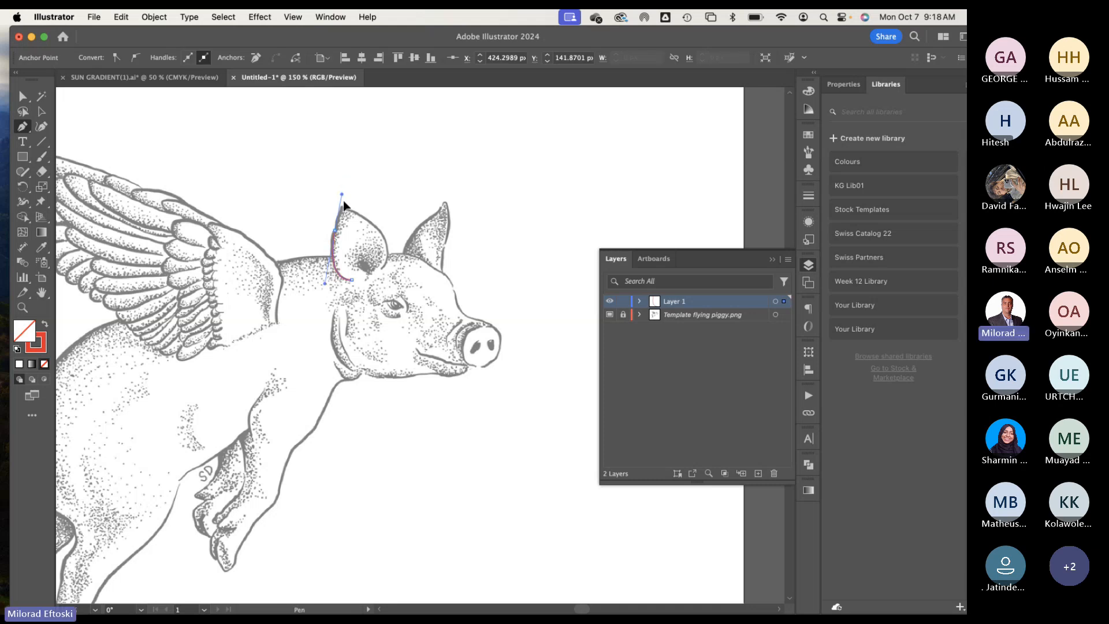
pyautogui.click(342, 207)
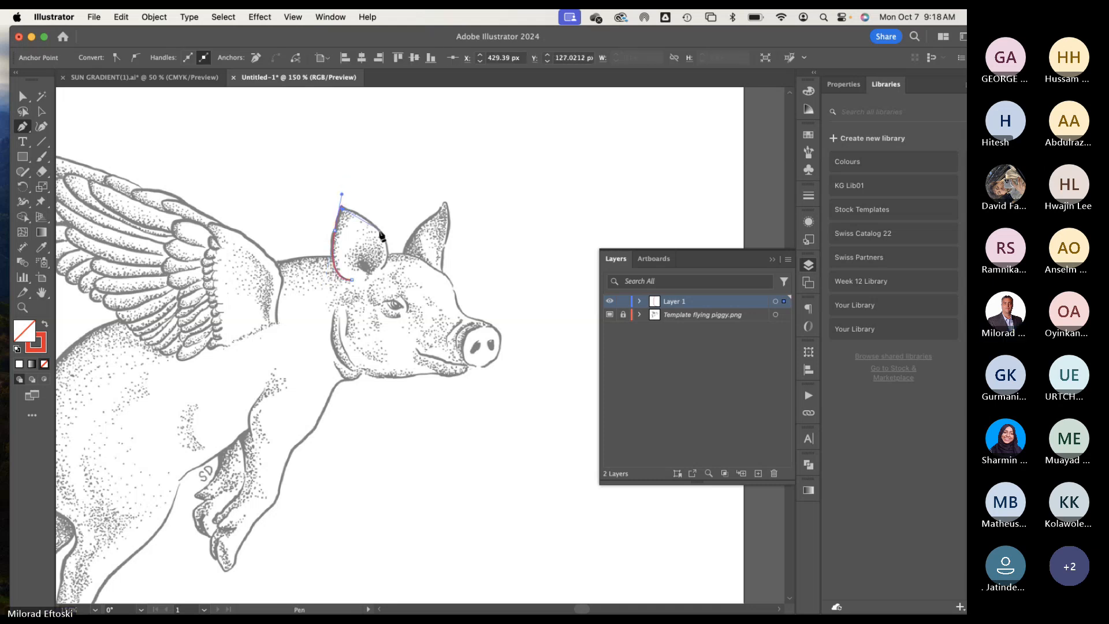
pyautogui.moveTo(381, 269); pyautogui.dragTo(360, 323)
pyautogui.moveTo(355, 313); pyautogui.dragTo(354, 313)
pyautogui.click(381, 269)
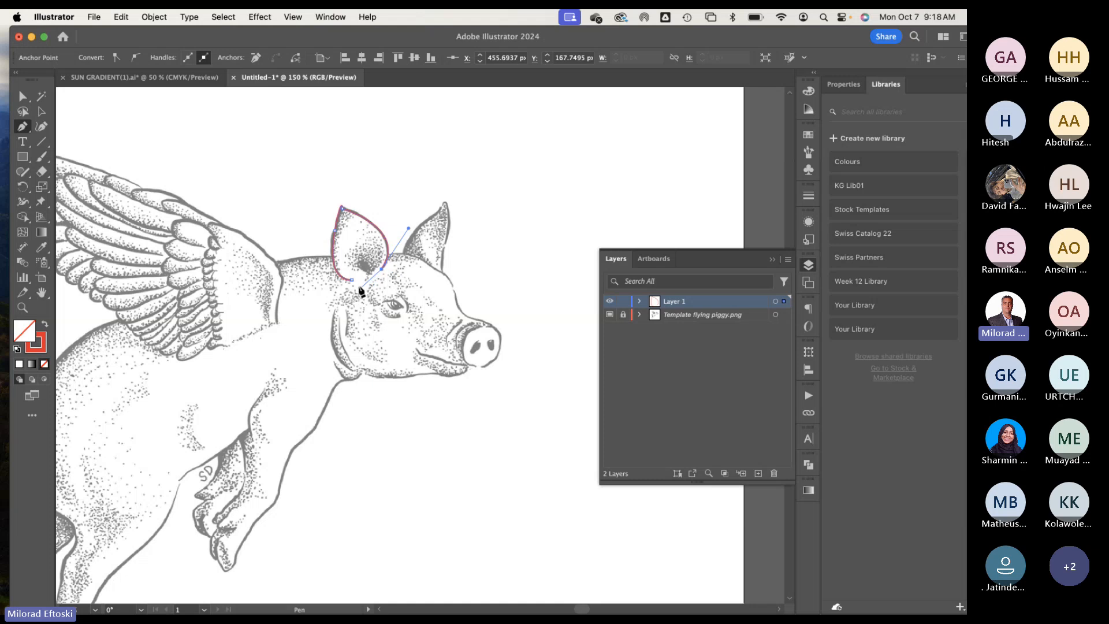
pyautogui.moveTo(351, 280); pyautogui.dragTo(325, 283)
pyautogui.click(42, 111)
pyautogui.click(243, 149)
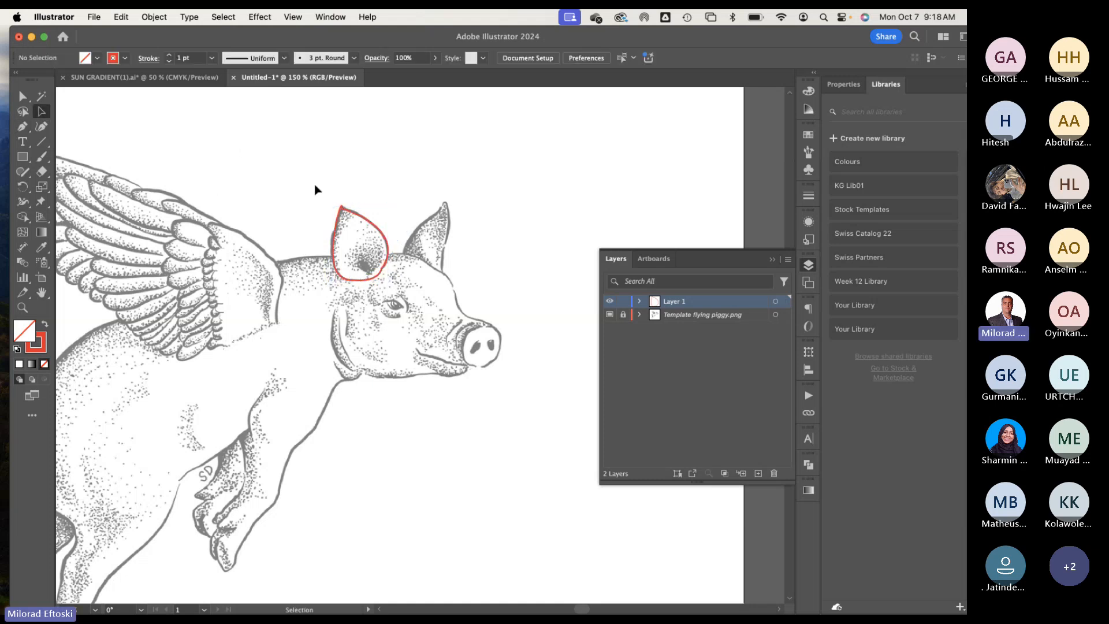
# Step: Trace the pig's far ear, the one closer to the snout, as a closed Pen path and deselect it
pyautogui.hscroll(-3, 249, 229)
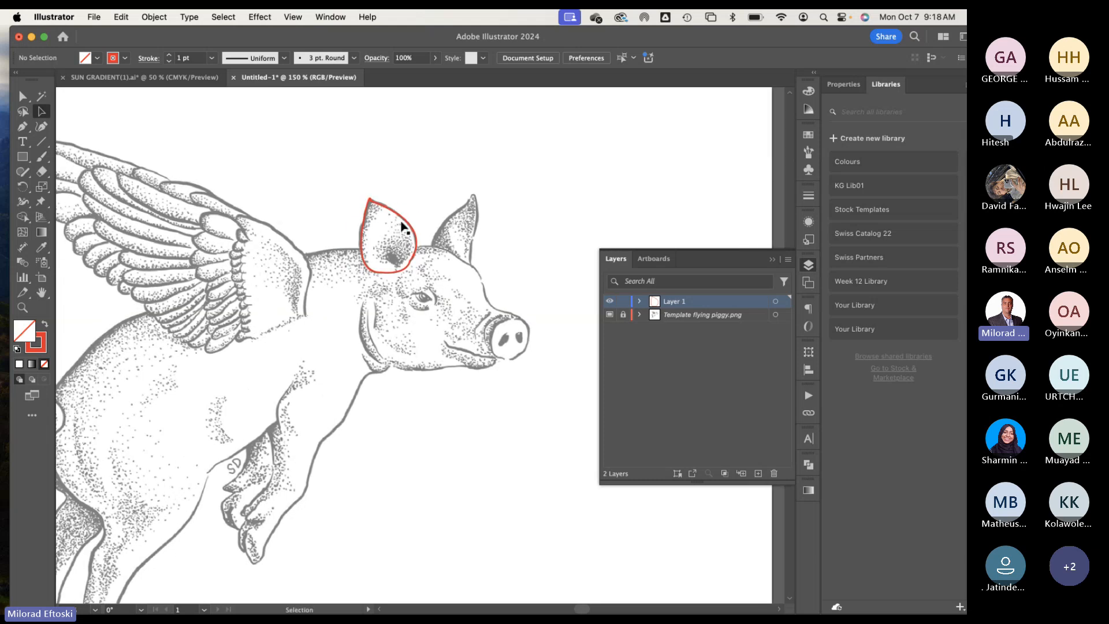
pyautogui.moveTo(371, 163); pyautogui.dragTo(432, 218)
pyautogui.click(23, 127)
pyautogui.click(431, 248)
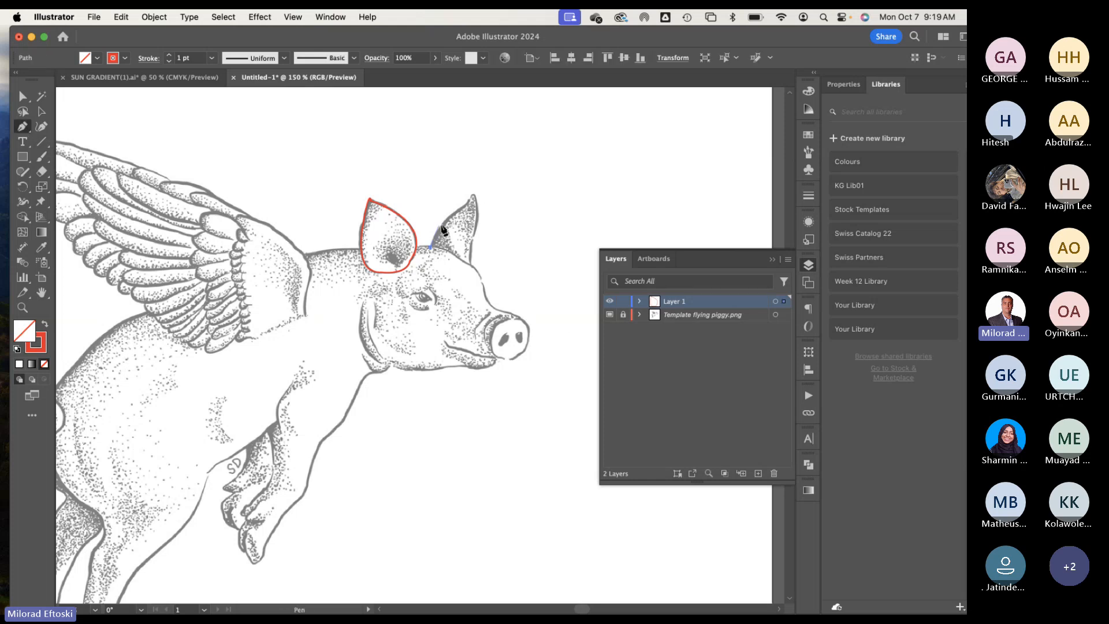
pyautogui.moveTo(449, 215); pyautogui.dragTo(471, 269)
pyautogui.click(472, 191)
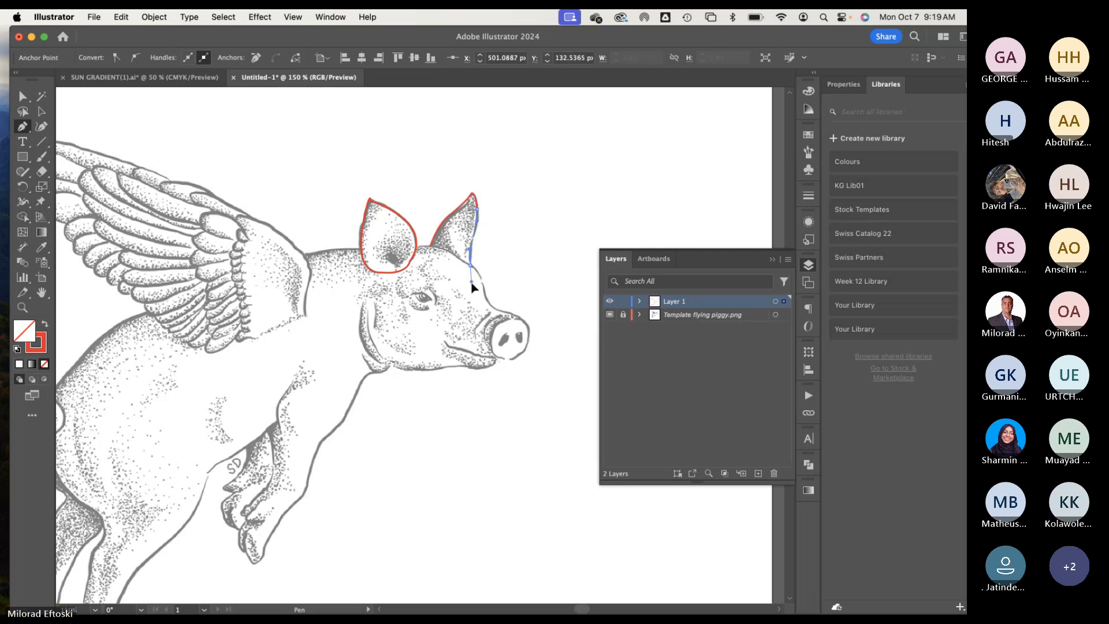
pyautogui.click(471, 266)
pyautogui.press('Escape')
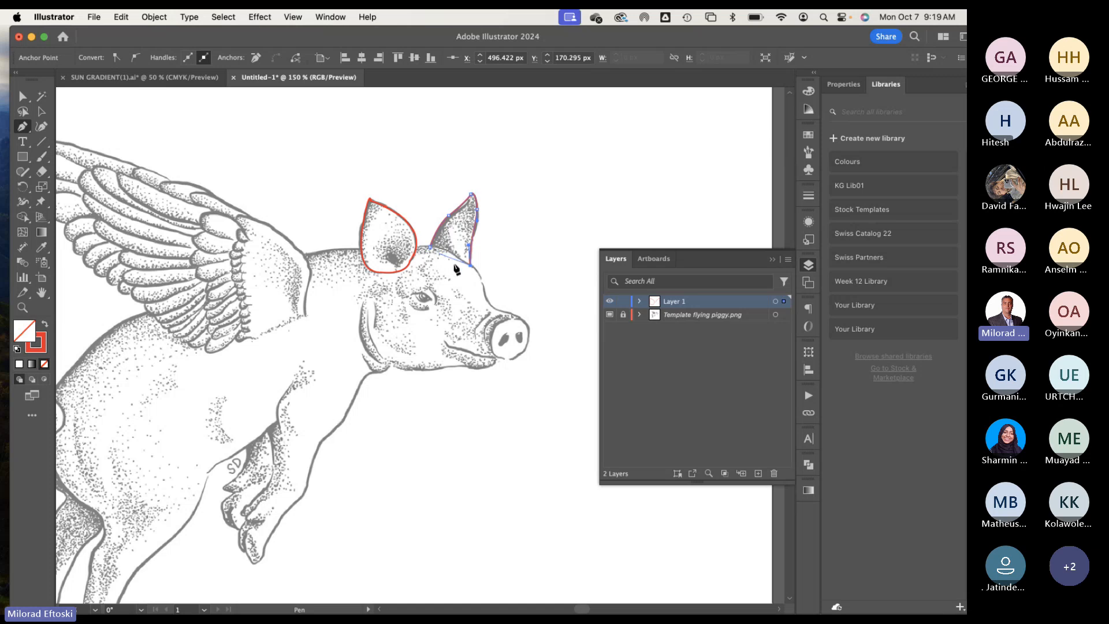
pyautogui.moveTo(463, 266); pyautogui.dragTo(448, 264)
pyautogui.click(430, 249)
pyautogui.click(41, 111)
pyautogui.click(169, 136)
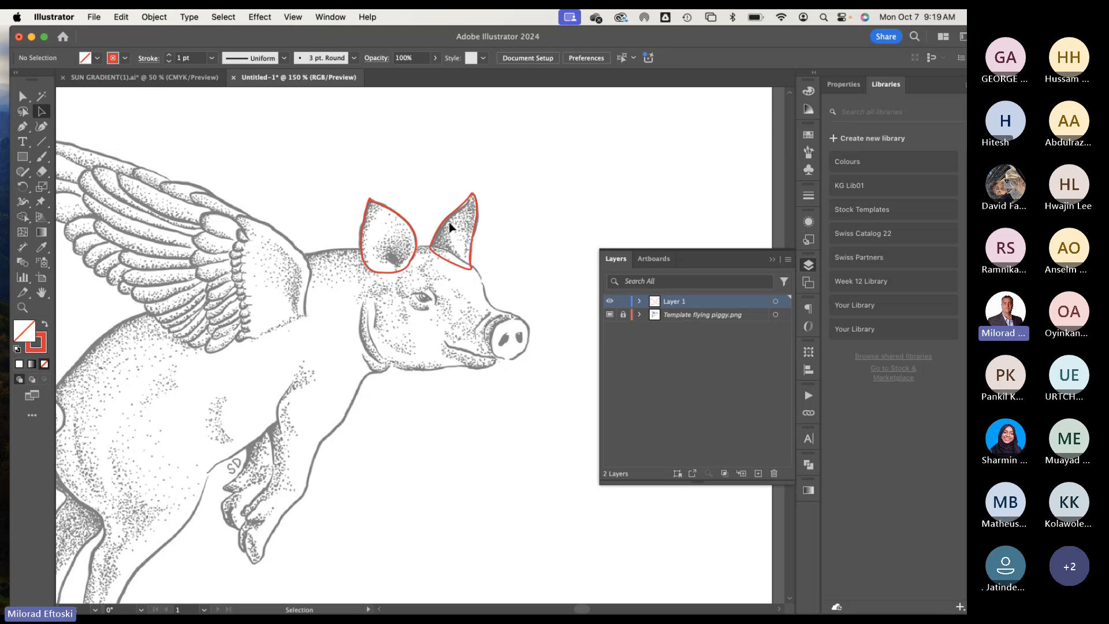
# Step: Trace the head as a closed Pen path along the forehead, snout and jaw, curving through the neck behind the cheek
pyautogui.click(22, 126)
pyautogui.click(337, 250)
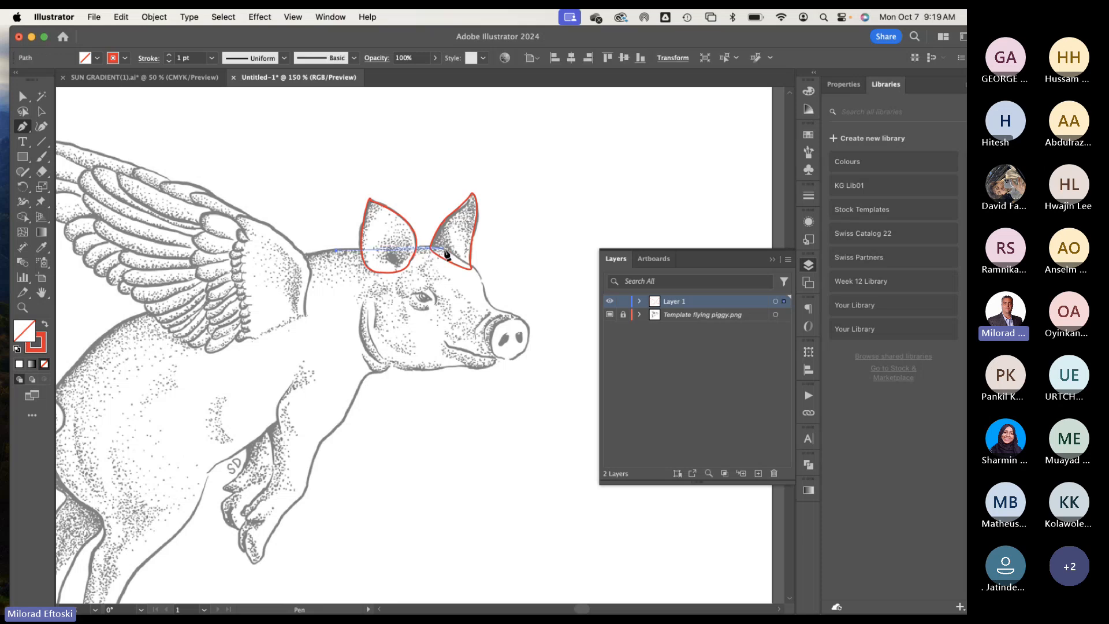
pyautogui.moveTo(445, 250); pyautogui.dragTo(365, 362)
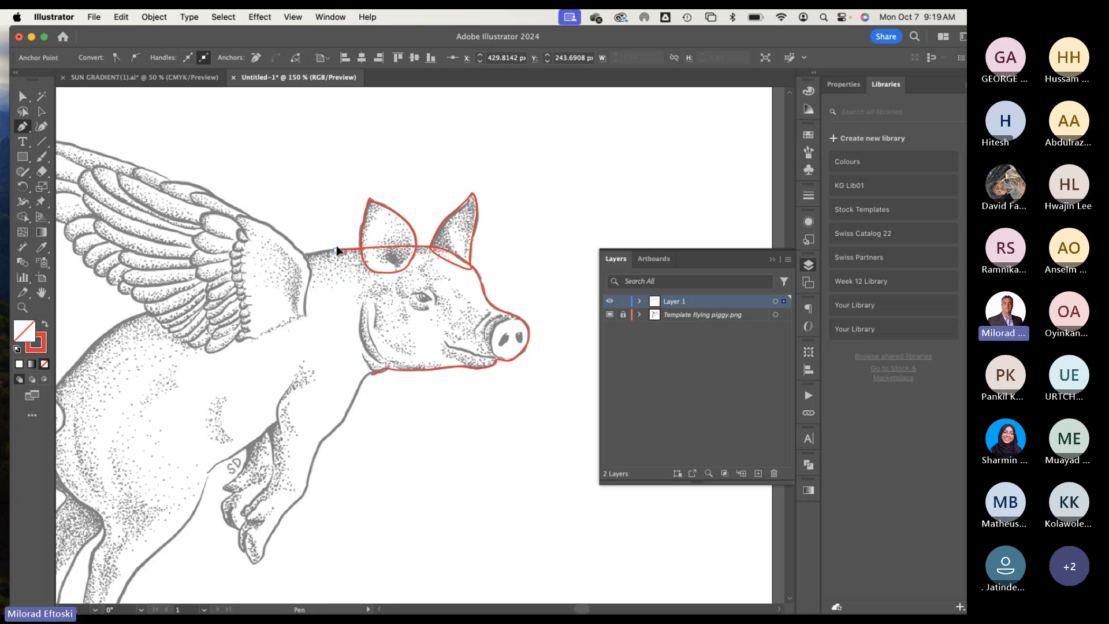
pyautogui.moveTo(336, 250)
pyautogui.mouseDown()
pyautogui.moveTo(388, 165)
pyautogui.moveTo(366, 161)
pyautogui.mouseUp()
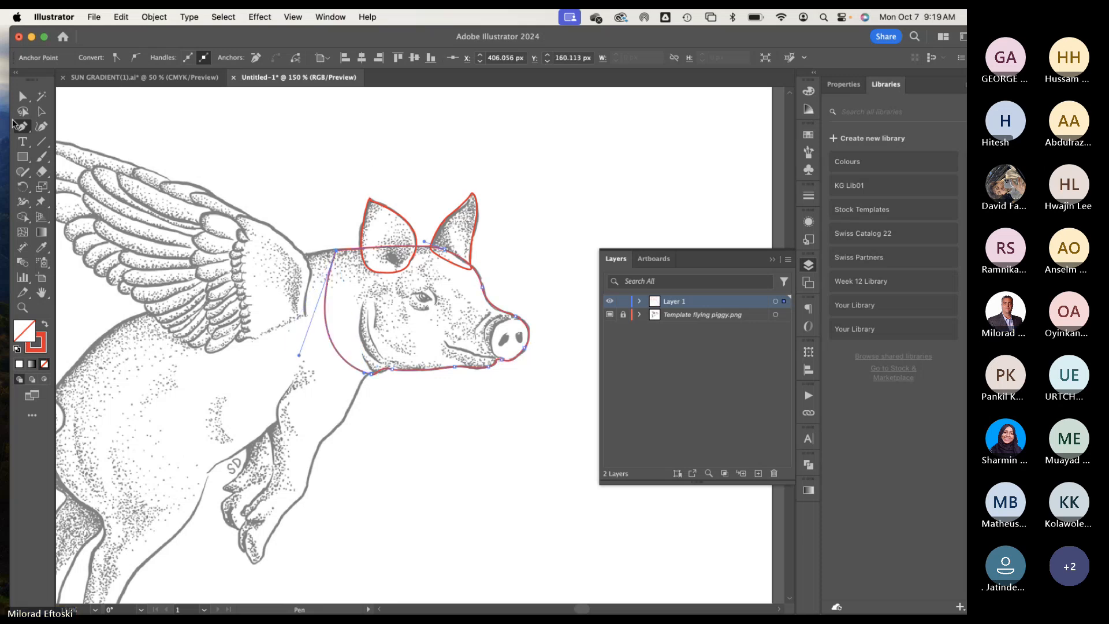
pyautogui.click(41, 115)
pyautogui.click(300, 129)
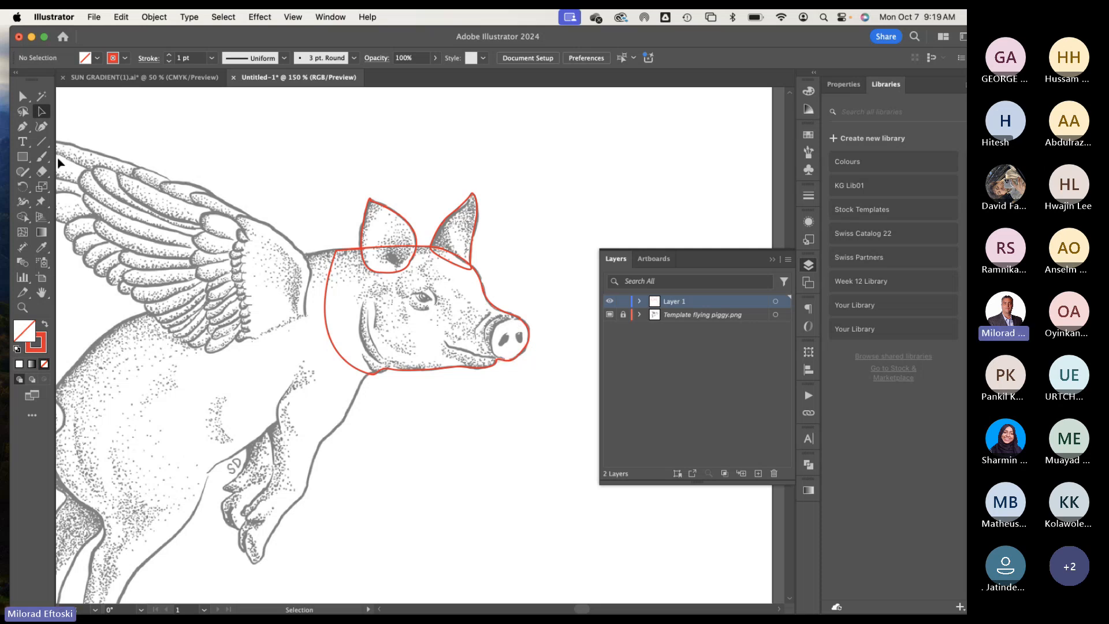
# Step: Trace the round front of the pig's snout as a separate closed Pen path and deselect it
pyautogui.click(22, 126)
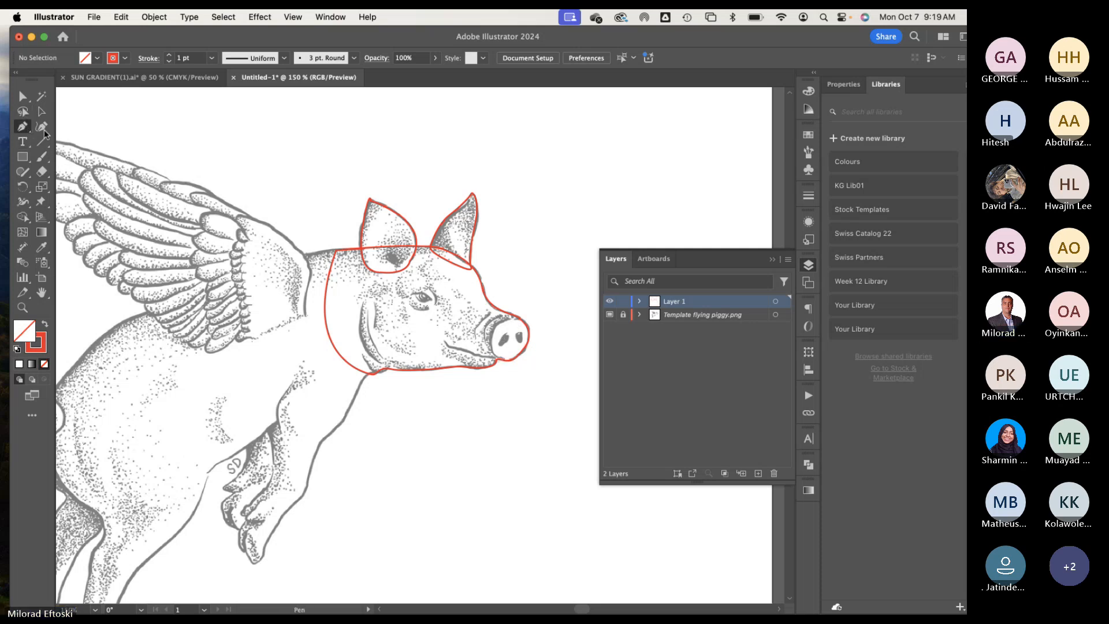
pyautogui.moveTo(490, 341); pyautogui.dragTo(523, 327)
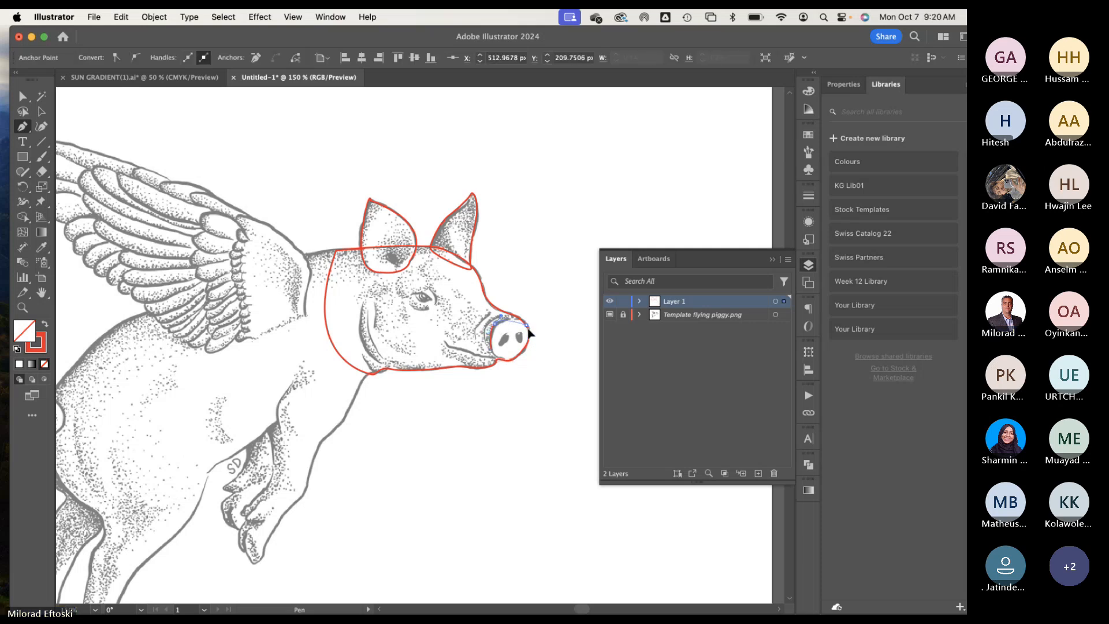
pyautogui.click(530, 334)
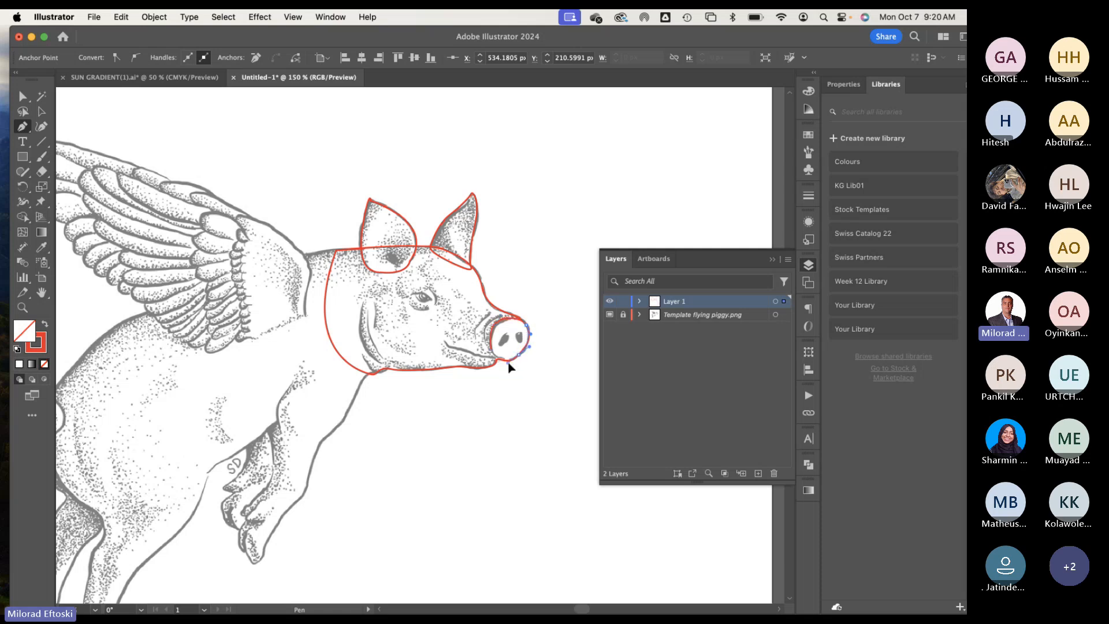
pyautogui.click(508, 362)
pyautogui.click(490, 348)
pyautogui.keyDown('super'); pyautogui.click(477, 240); pyautogui.keyUp('super')
pyautogui.moveTo(491, 342); pyautogui.dragTo(435, 323)
pyautogui.press('super+z')
pyautogui.click(543, 263)
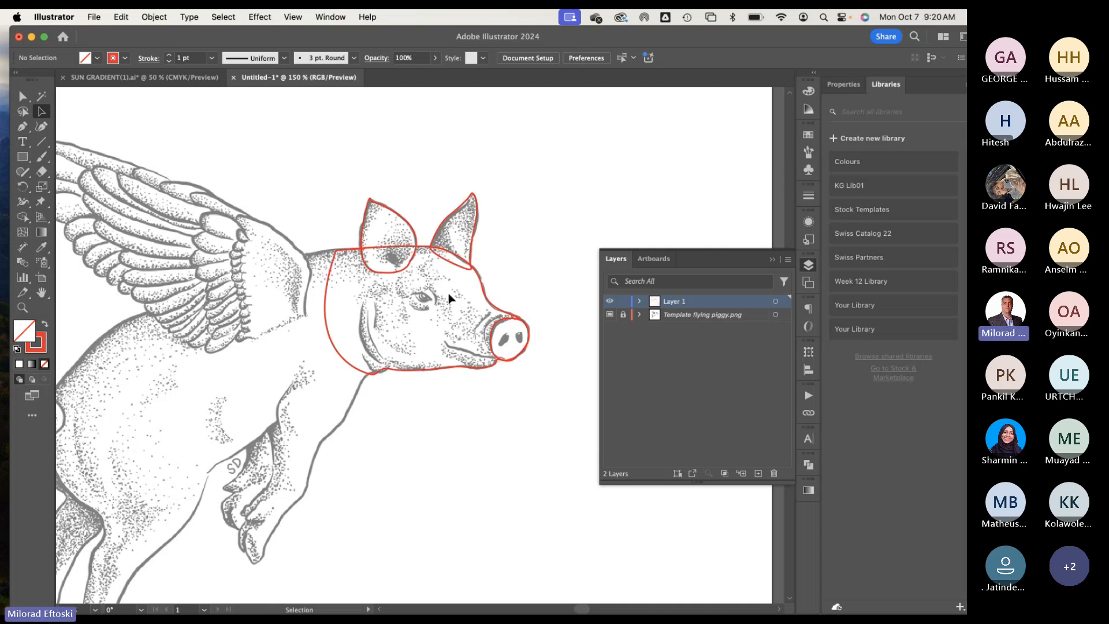
# Step: Trace the curved crease between the eye and the snout with the Pen tool, swap its stroke to a red fill and deselect it
pyautogui.scroll(3, 430, 318)
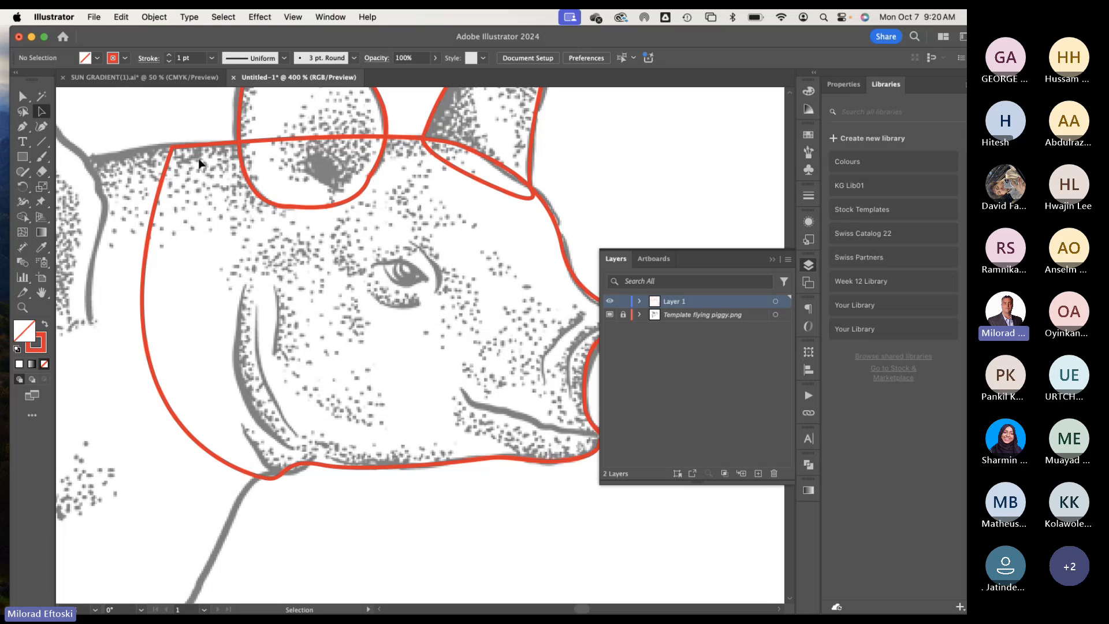
pyautogui.click(22, 126)
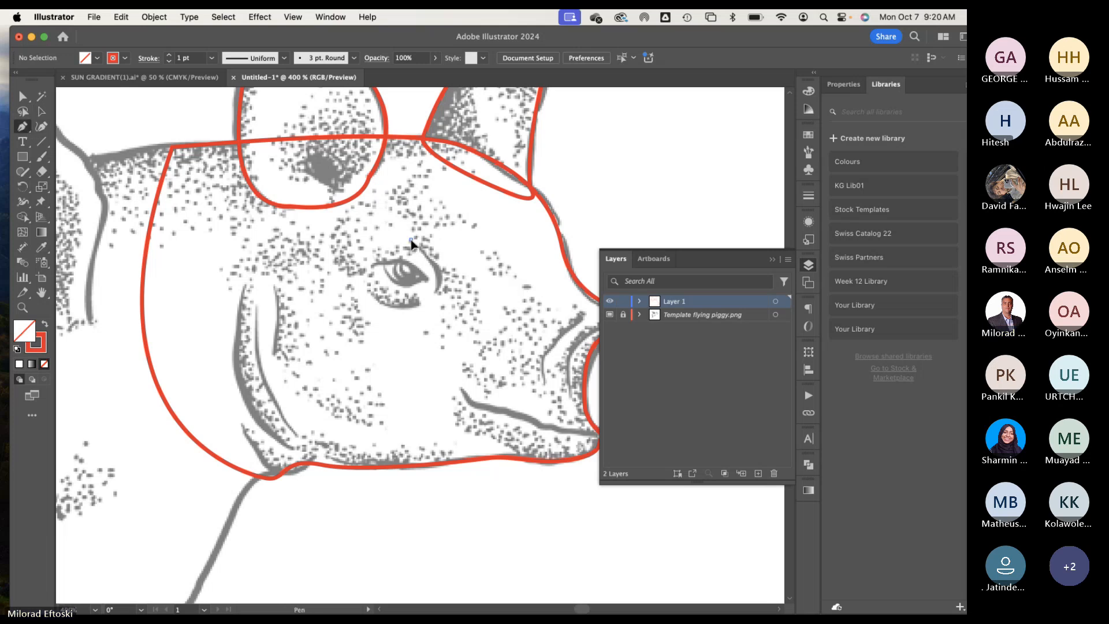
pyautogui.moveTo(440, 270); pyautogui.dragTo(436, 292)
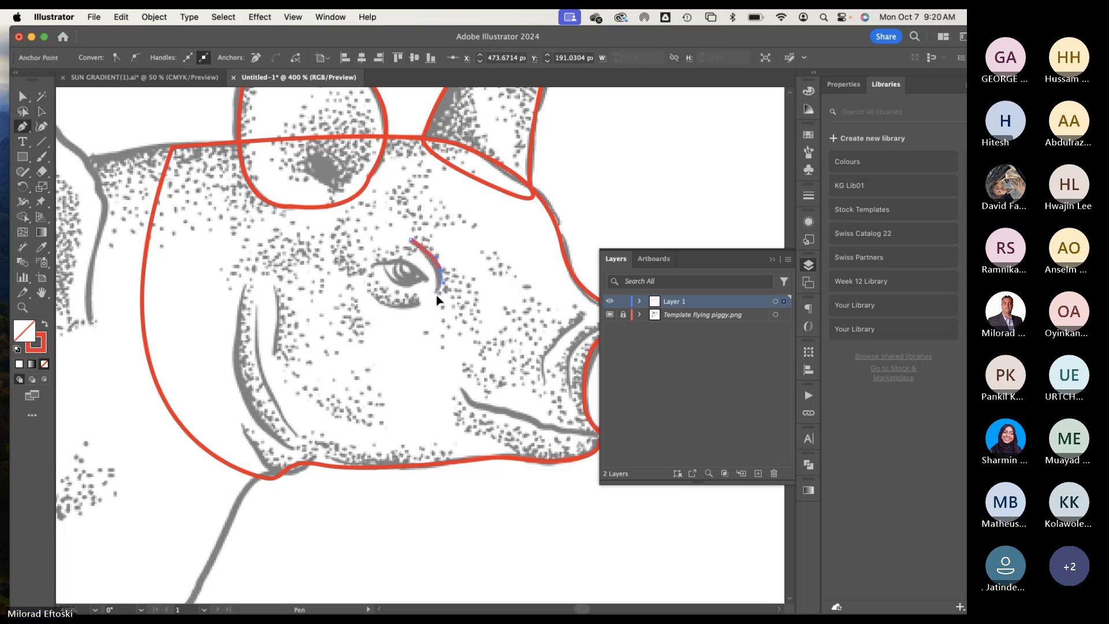
pyautogui.click(434, 297)
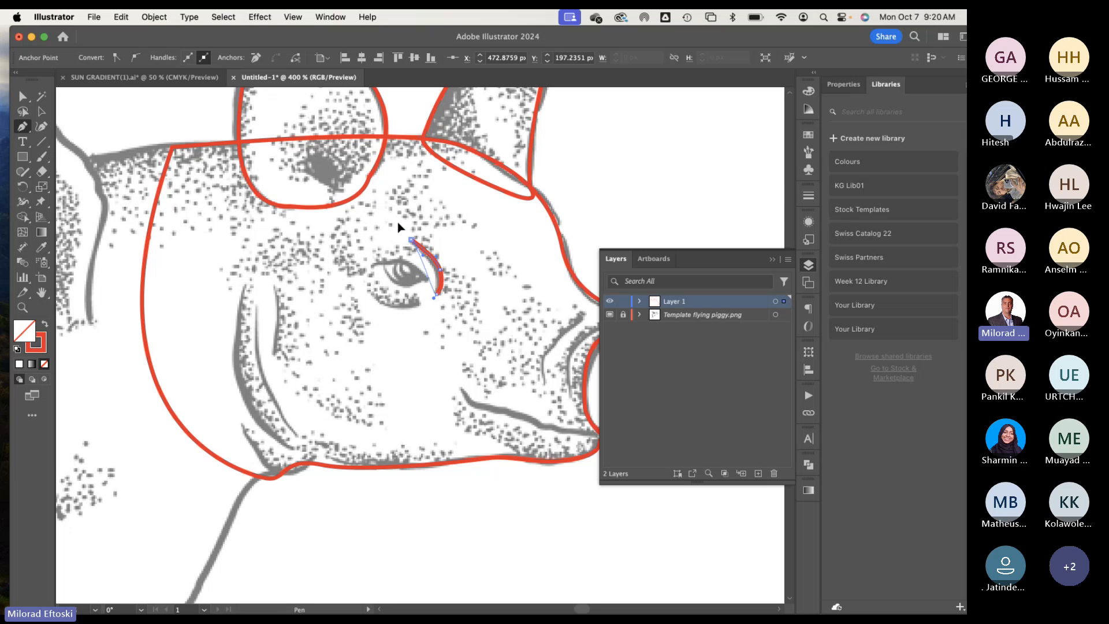
pyautogui.press('super+j')
pyautogui.click(43, 112)
pyautogui.click(45, 325)
pyautogui.click(301, 373)
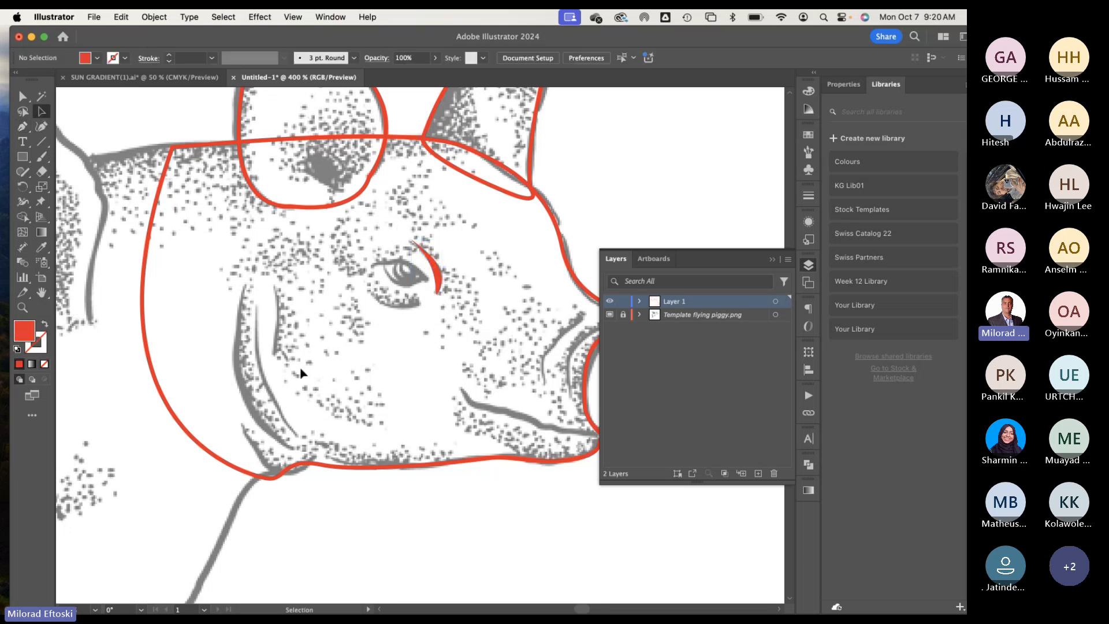
# Step: Trace the upper eyelid line as a thin, tapered red-filled Pen shape and deselect it
pyautogui.click(22, 126)
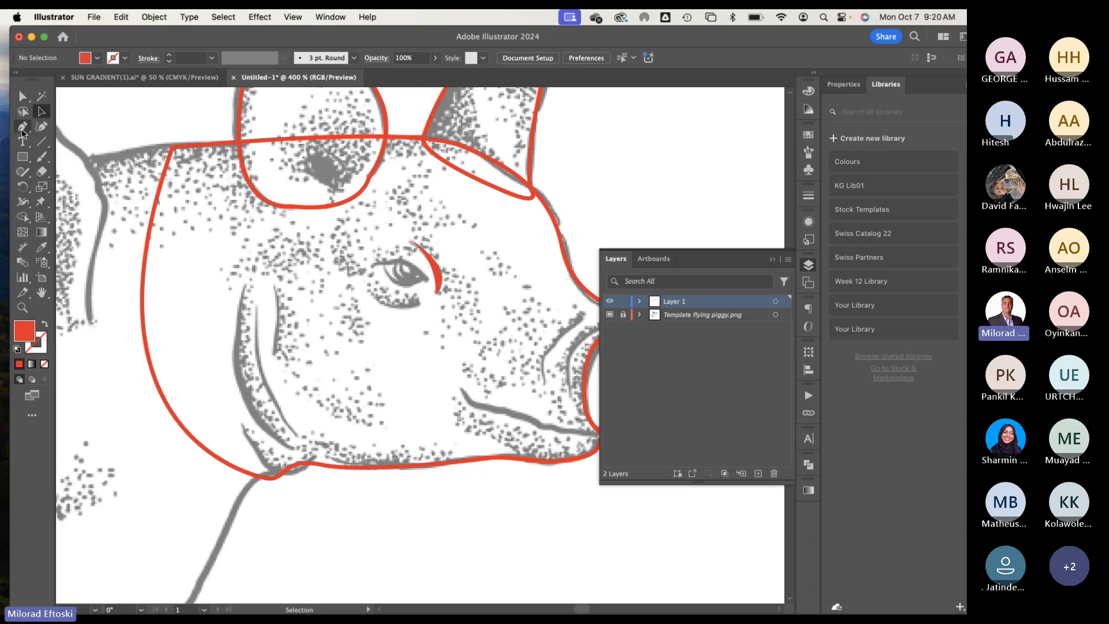
pyautogui.click(368, 264)
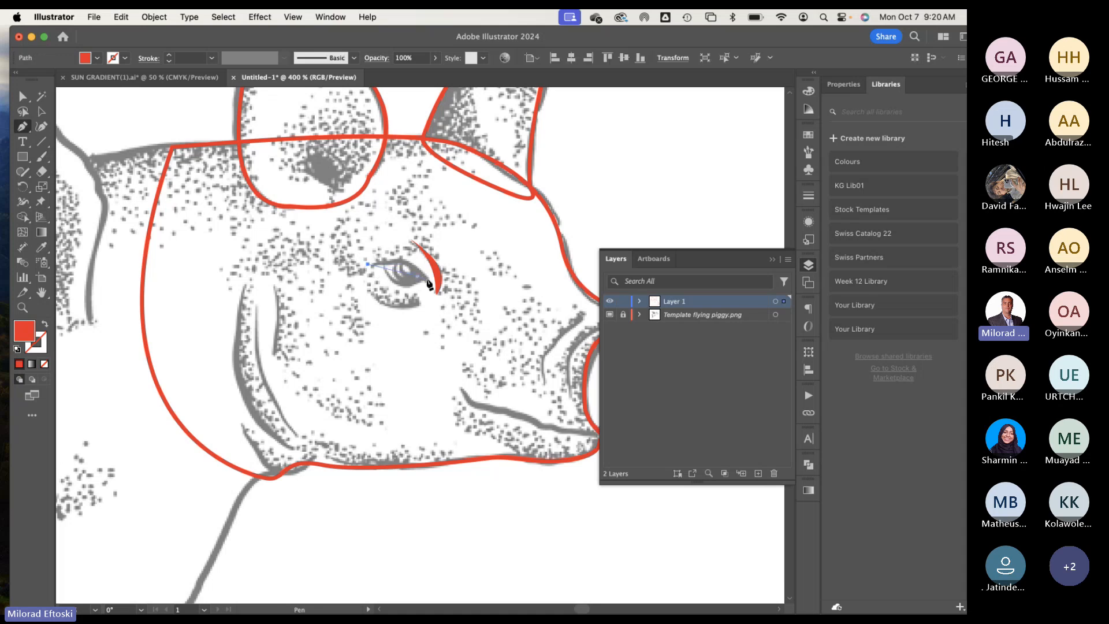
pyautogui.moveTo(428, 280); pyautogui.dragTo(446, 320)
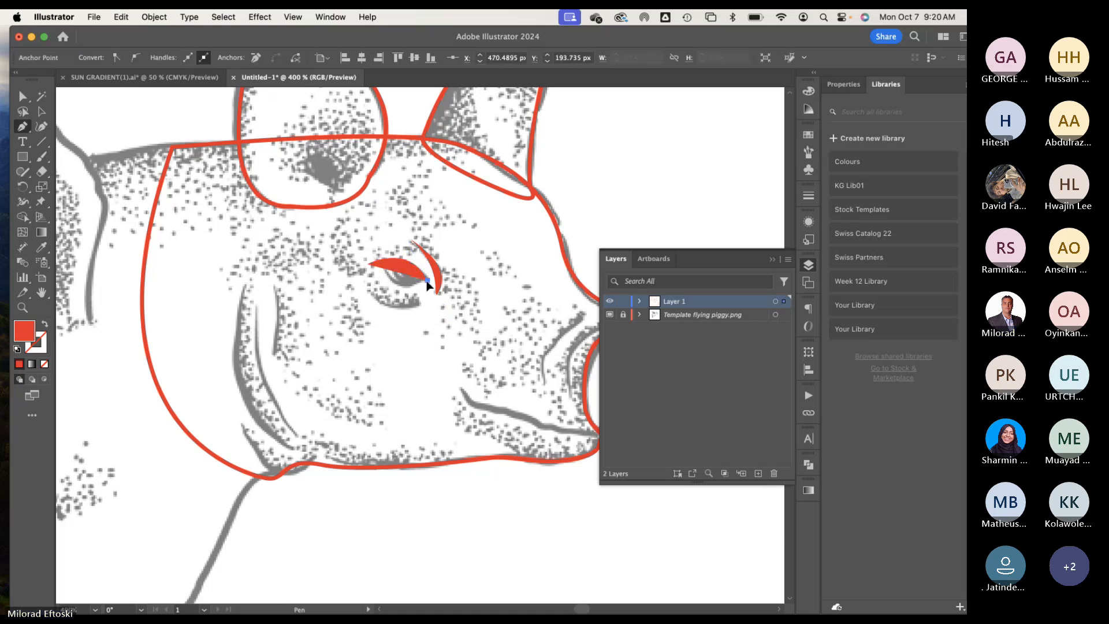
pyautogui.moveTo(368, 264); pyautogui.dragTo(327, 285)
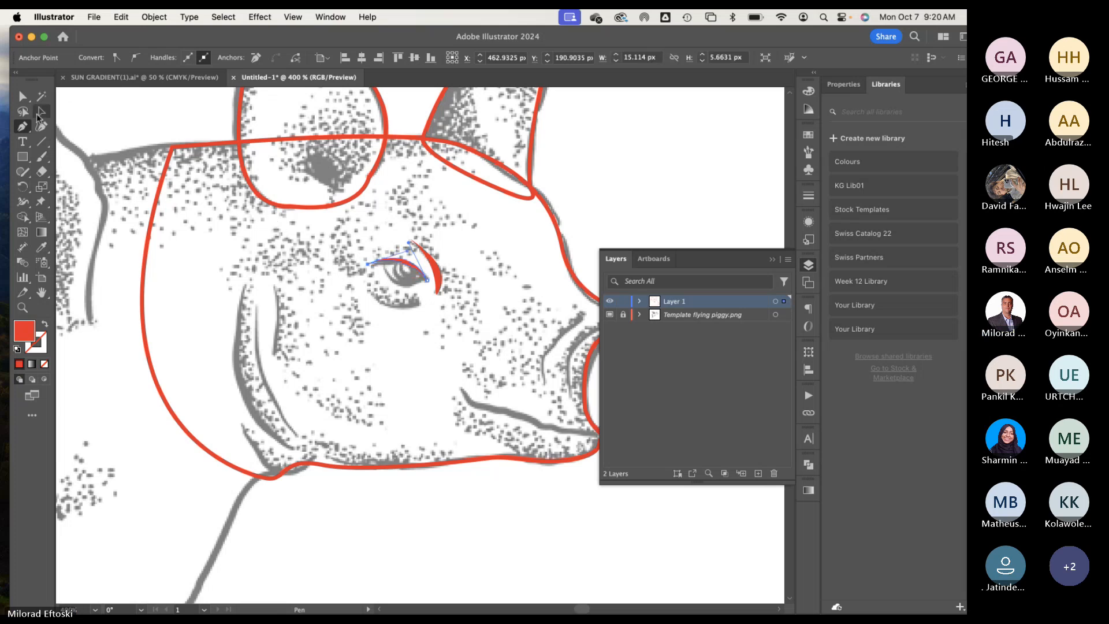
pyautogui.click(41, 111)
pyautogui.click(118, 129)
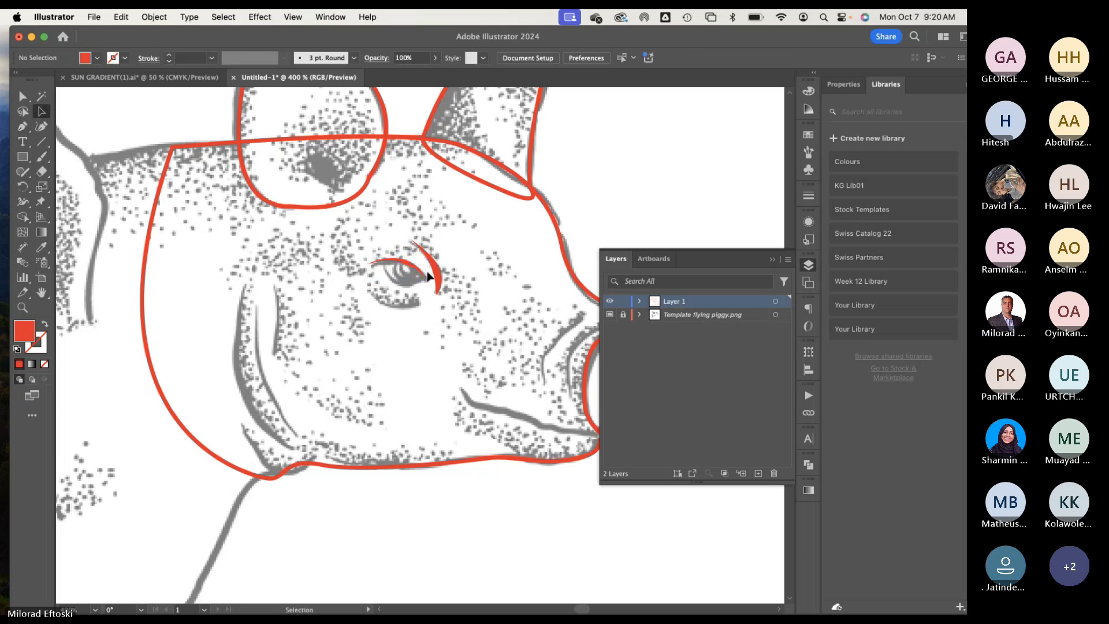
# Step: Trace the lower part of the eye under the eyelid as a closed red-filled Pen shape with a concave upper edge
pyautogui.scroll(5, 428, 276)
pyautogui.click(23, 127)
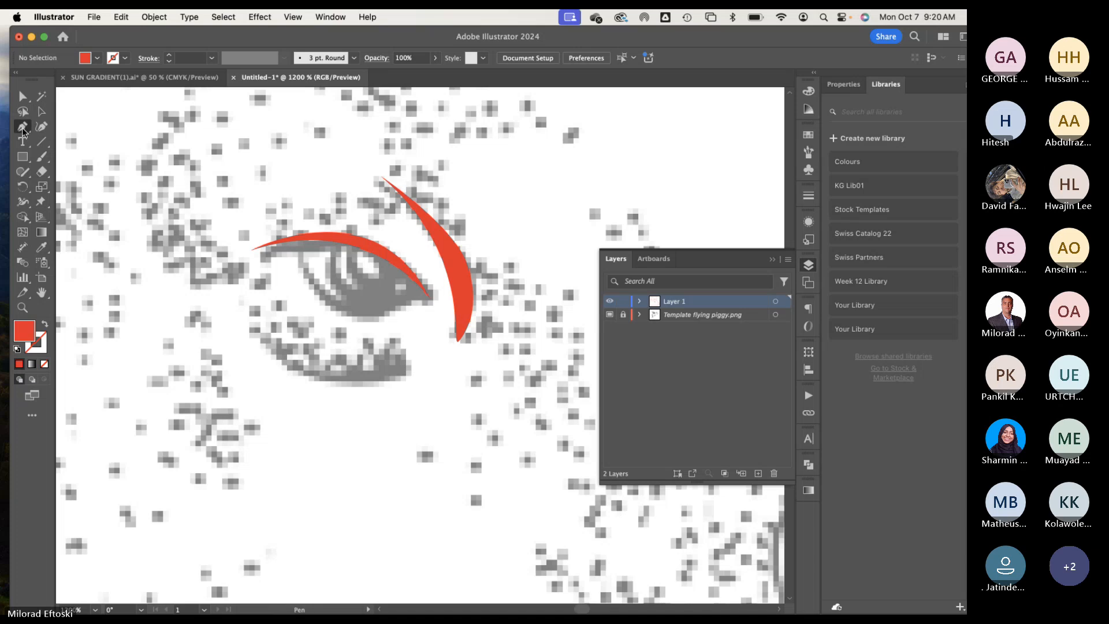
pyautogui.click(294, 250)
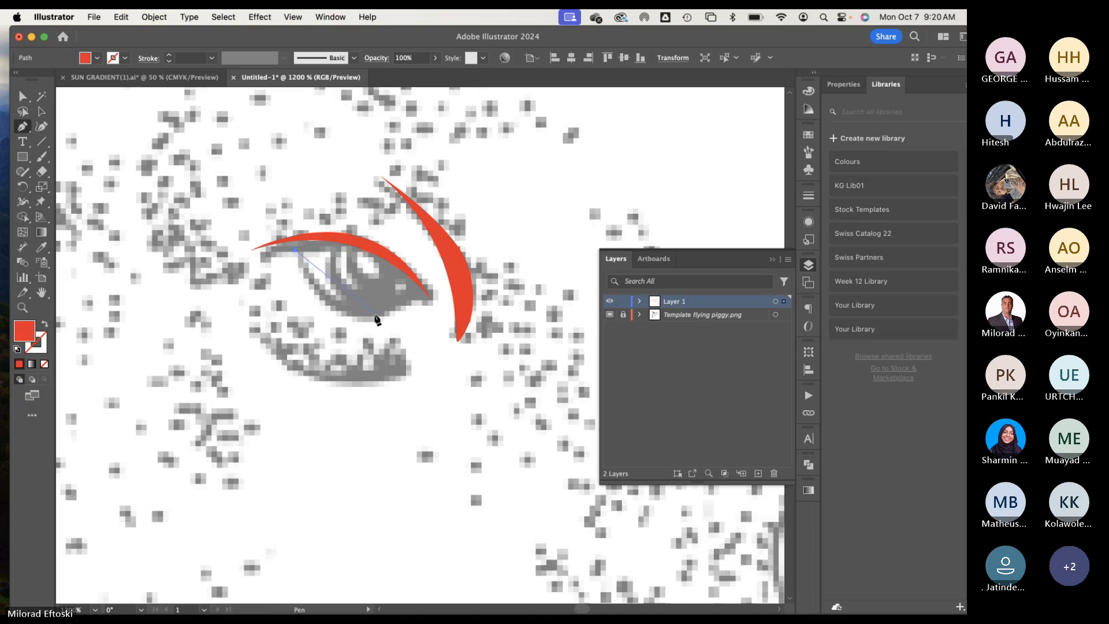
pyautogui.moveTo(375, 315); pyautogui.dragTo(415, 310)
pyautogui.click(430, 306)
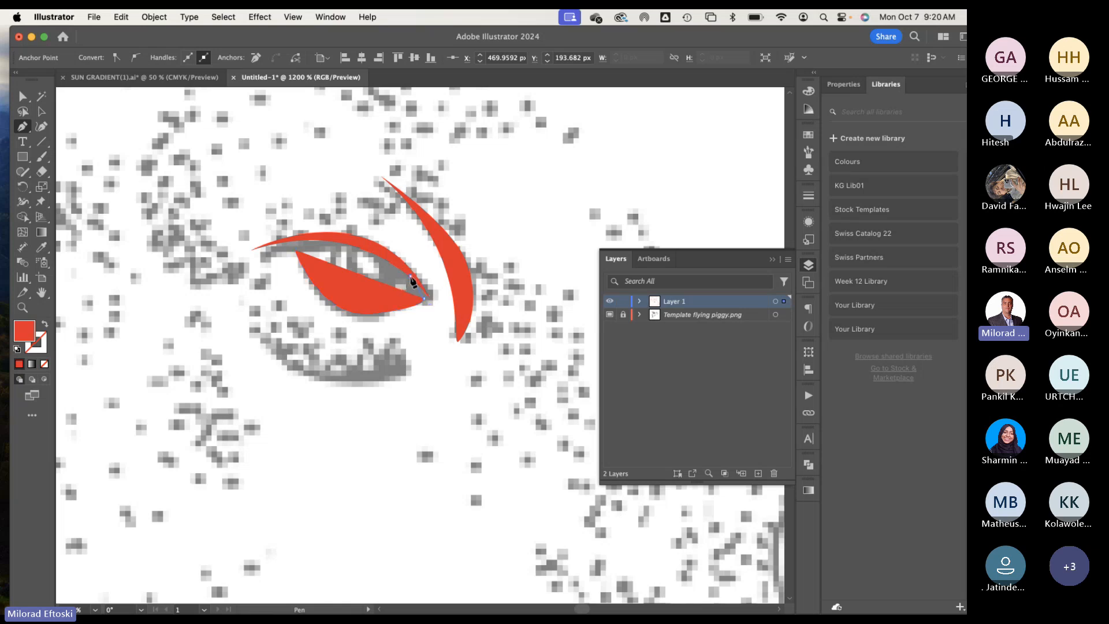
pyautogui.click(411, 276)
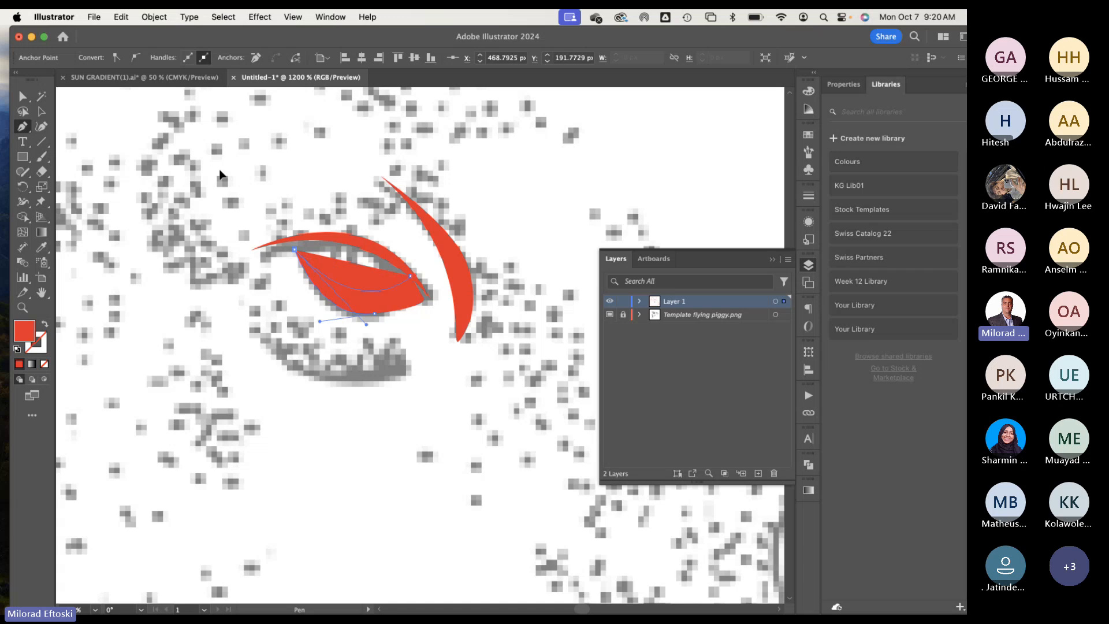
pyautogui.press('super+z')
pyautogui.click(41, 114)
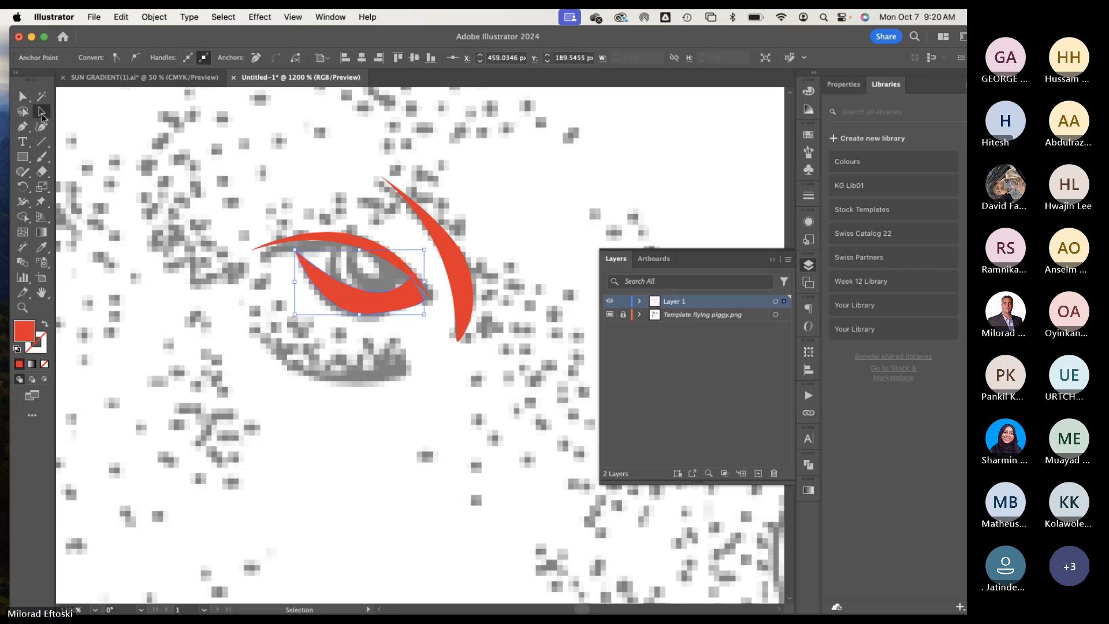
# Step: Try to move the lower eye shape down onto the crease below the eye, undo the move and deselect
pyautogui.moveTo(391, 313); pyautogui.dragTo(376, 367)
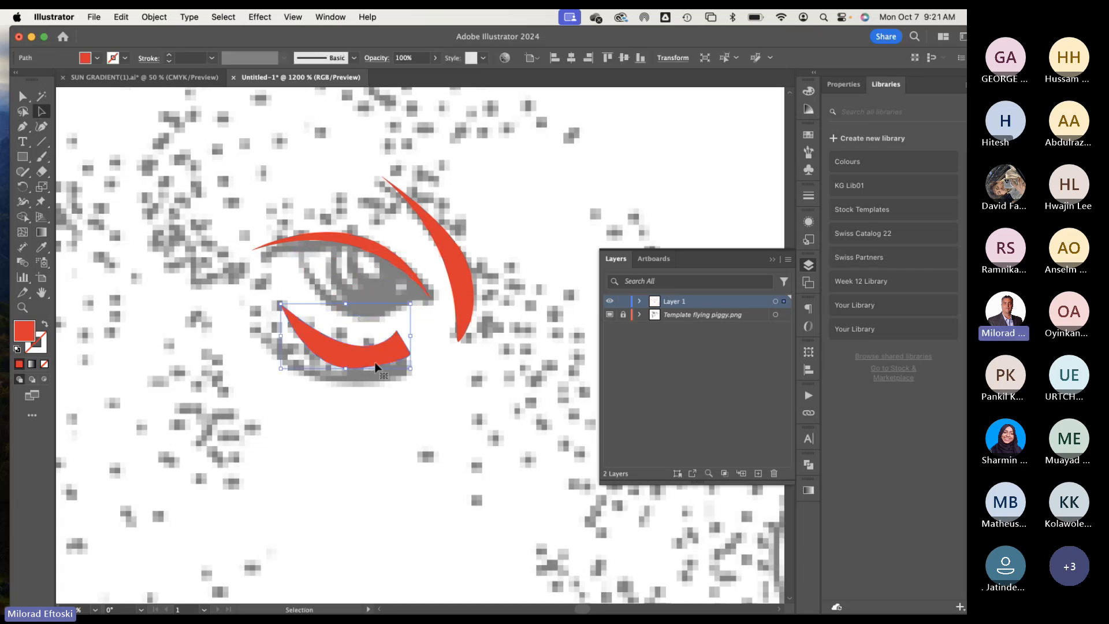
pyautogui.press('super+z')
pyautogui.click(436, 399)
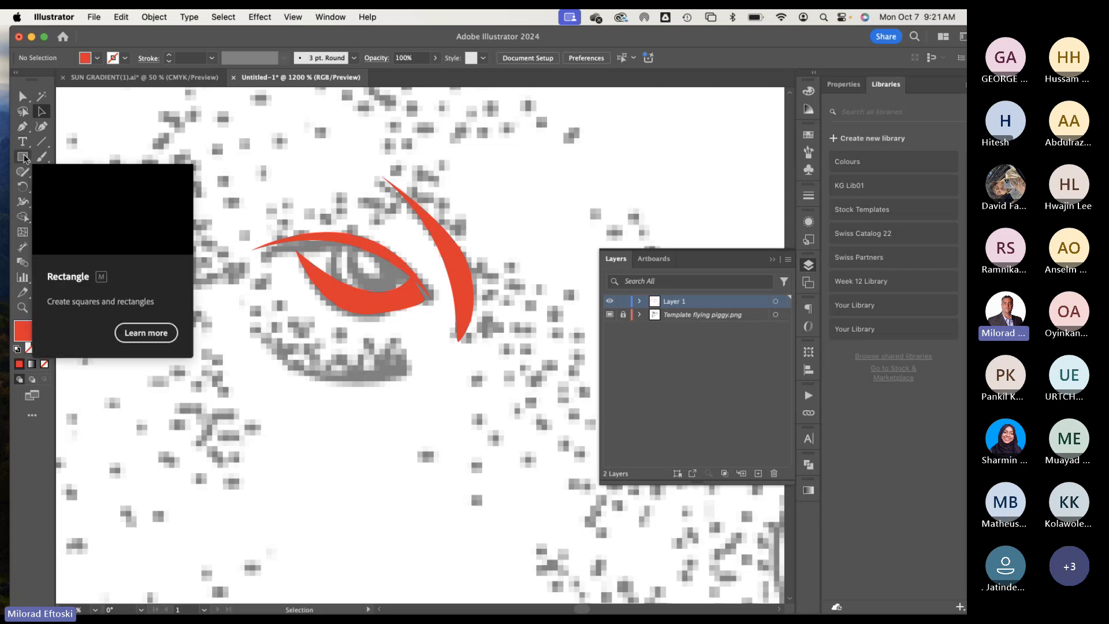
# Step: Trace the dark pupil area between the eyelid and lower eye shape as a red-filled Pen path, leaving the highlight open, and deselect it
pyautogui.press('p')
pyautogui.click(347, 246)
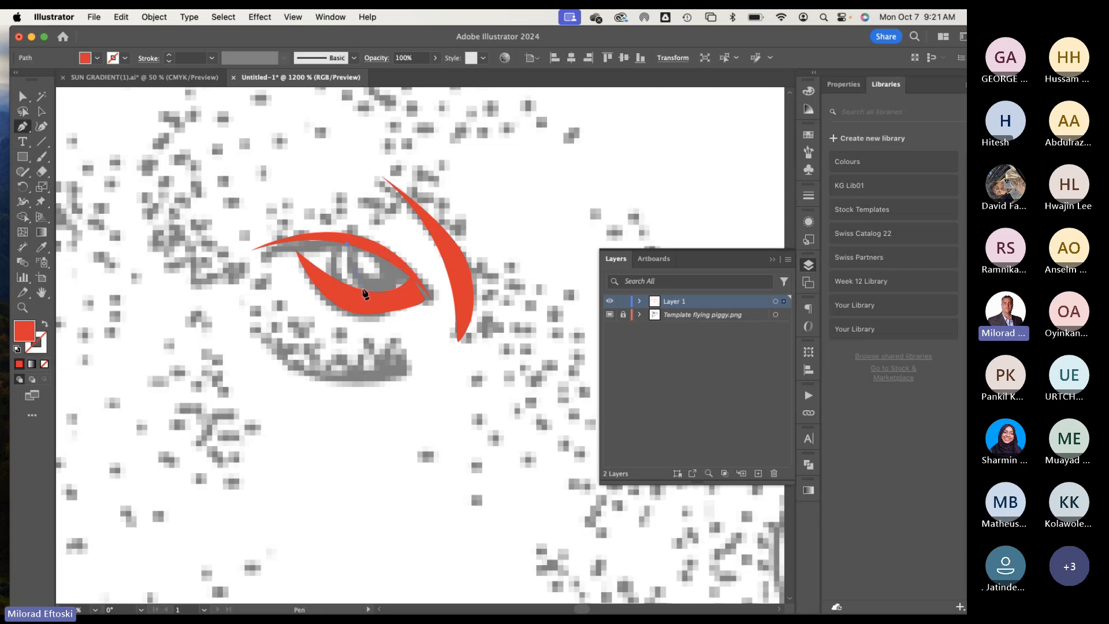
pyautogui.click(375, 297)
pyautogui.click(403, 299)
pyautogui.click(408, 281)
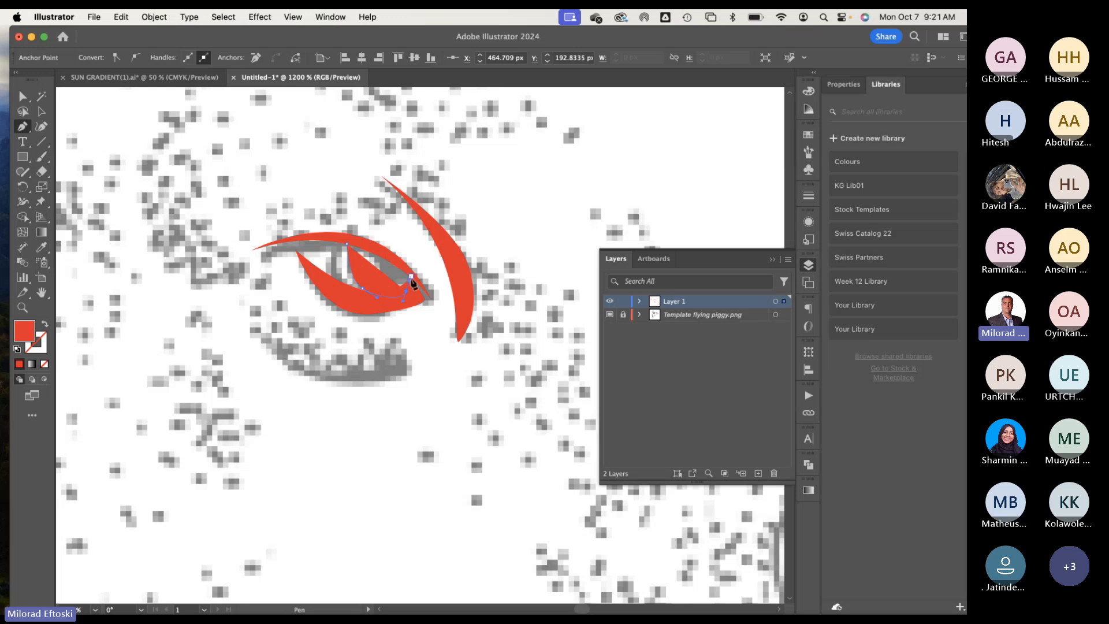
pyautogui.moveTo(373, 250); pyautogui.dragTo(367, 285)
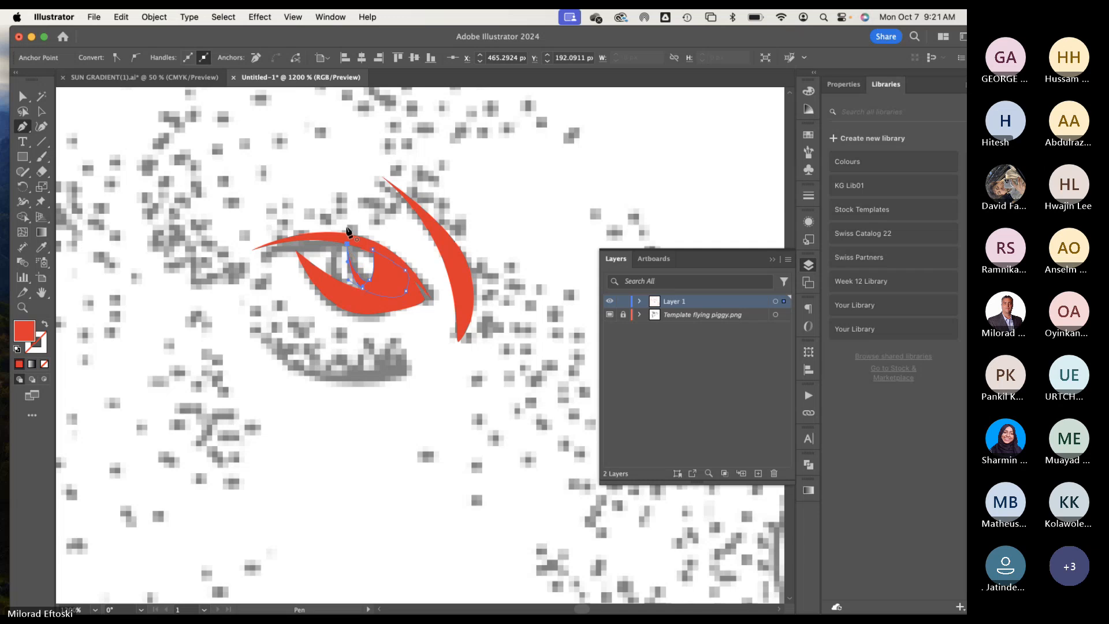
pyautogui.press('a')
pyautogui.click(145, 141)
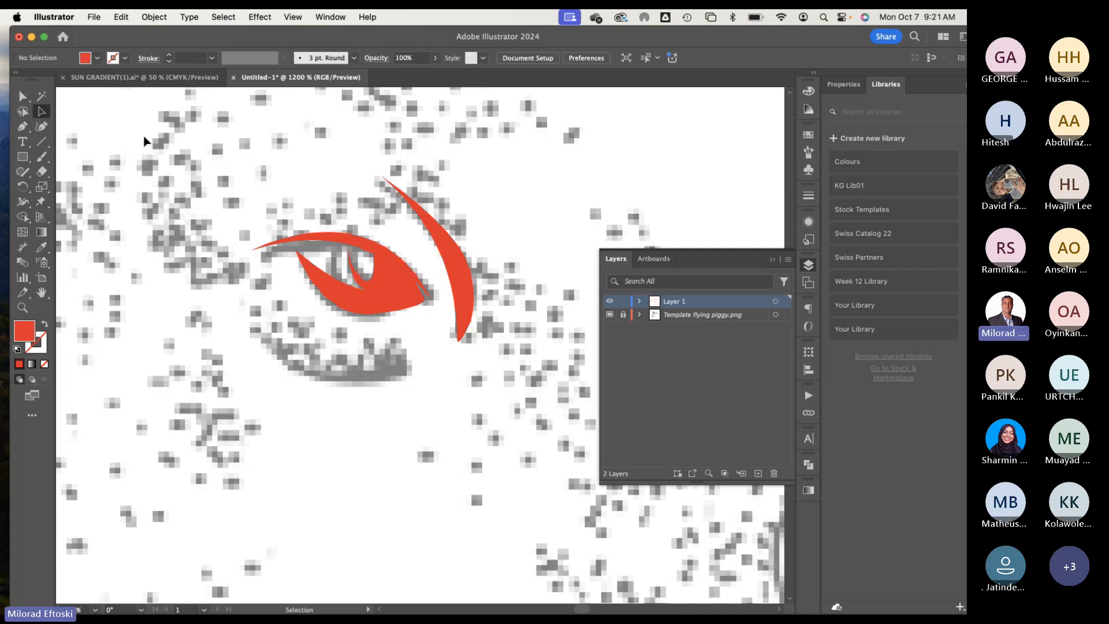
# Step: Trace the snout's nostril nearer the eye as a closed red-filled Pen shape and deselect it
pyautogui.press('super+minus')
pyautogui.press('super+minus')
pyautogui.press('super+minus')
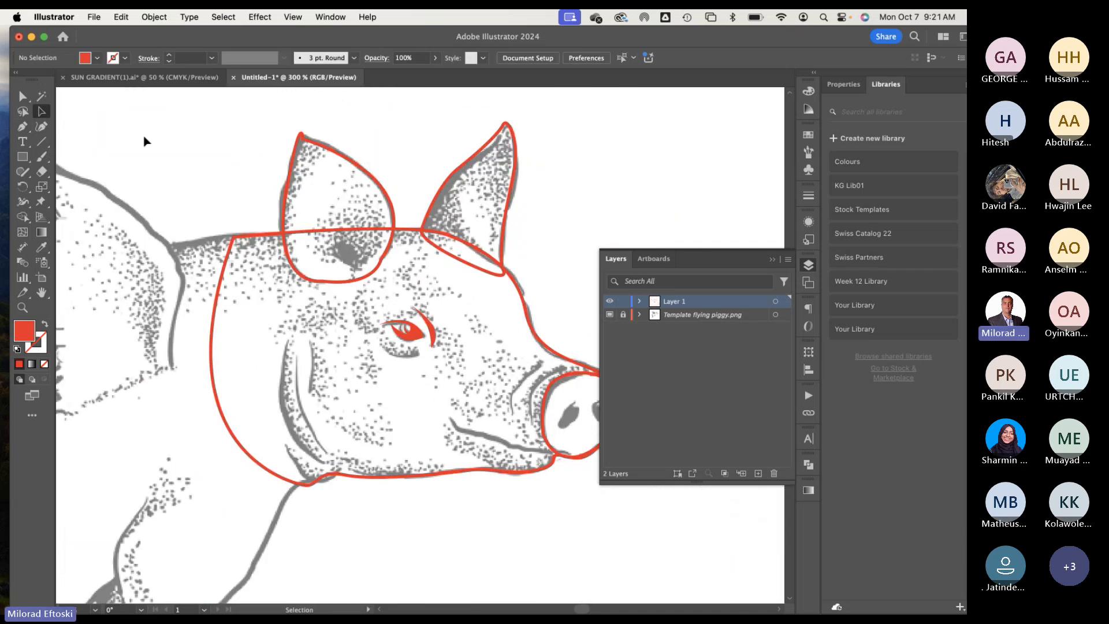
pyautogui.moveTo(393, 416); pyautogui.dragTo(267, 371)
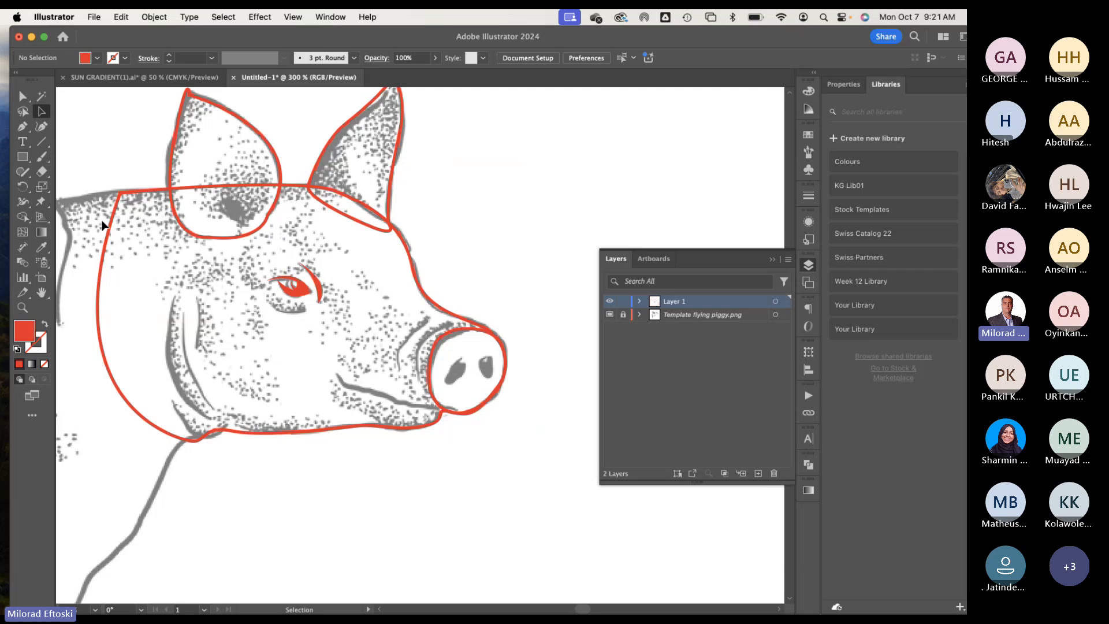
pyautogui.click(22, 127)
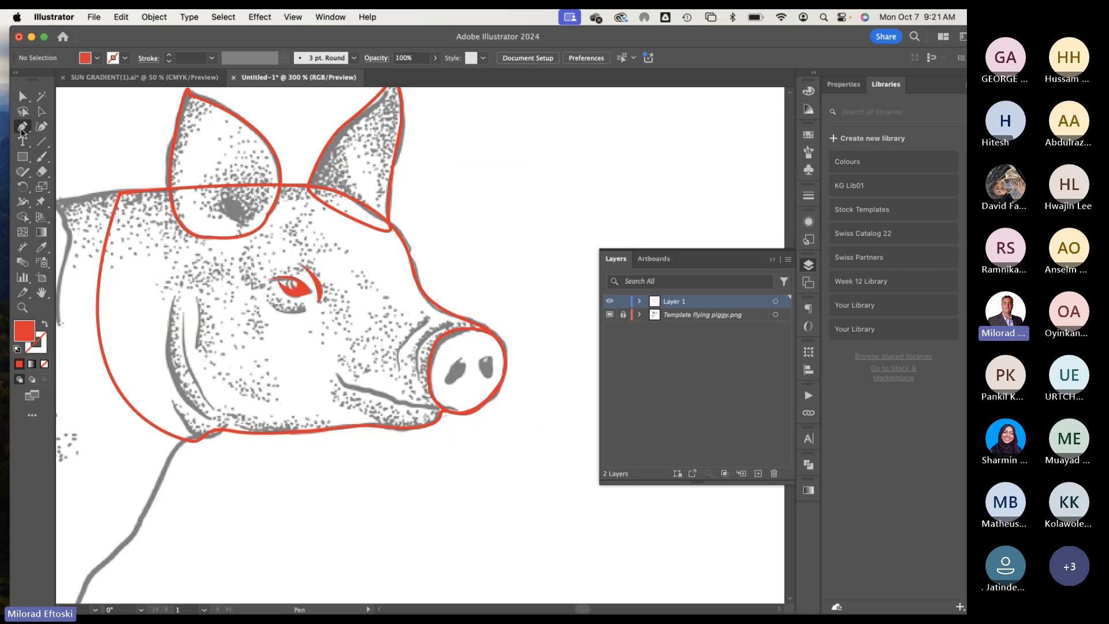
pyautogui.click(451, 365)
pyautogui.moveTo(446, 382); pyautogui.dragTo(446, 383)
pyautogui.moveTo(451, 384); pyautogui.dragTo(460, 363)
pyautogui.click(462, 365)
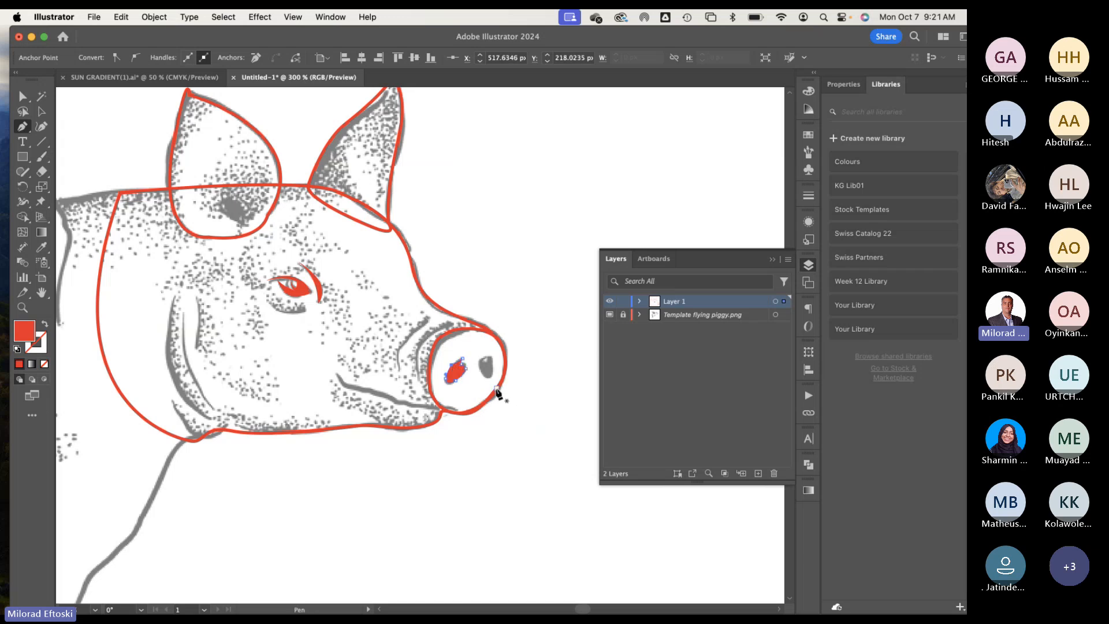
pyautogui.click(41, 111)
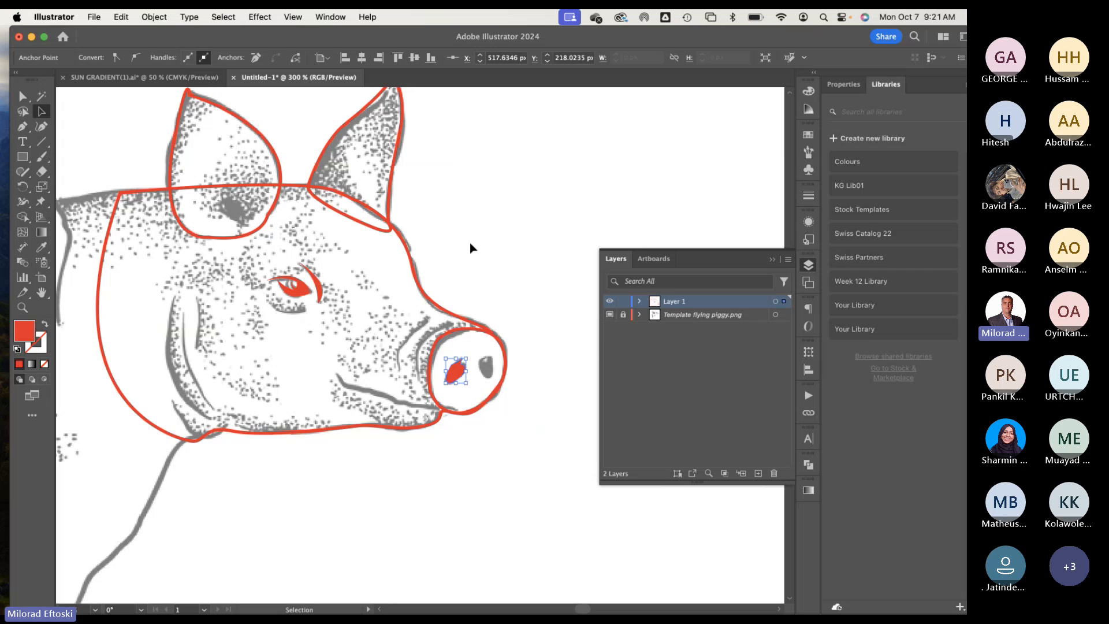
pyautogui.click(469, 243)
# Step: Trace the snout's other nostril, the one farther from the eye, as a closed red-filled Pen shape and deselect it
pyautogui.click(22, 126)
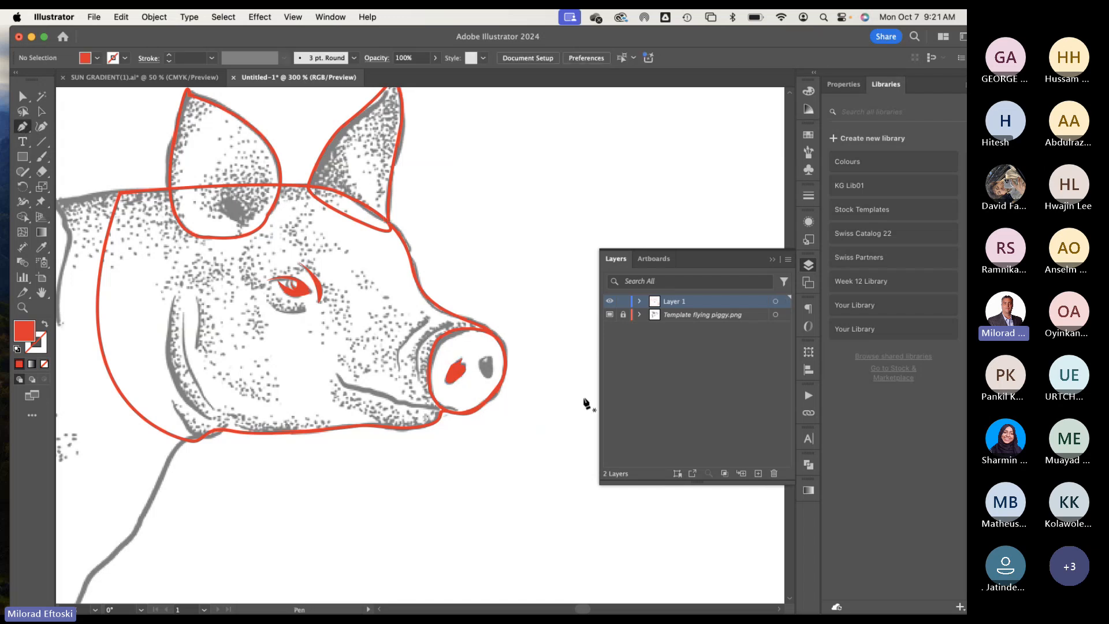
pyautogui.scroll(3, 531, 386)
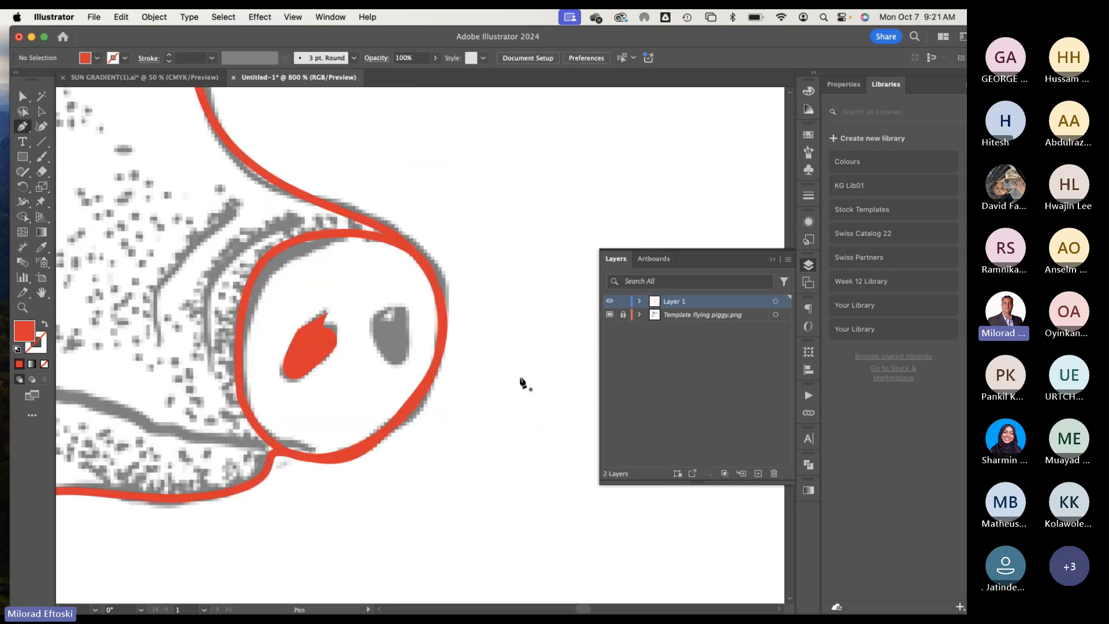
pyautogui.click(371, 330)
pyautogui.click(390, 304)
pyautogui.click(402, 298)
pyautogui.click(409, 326)
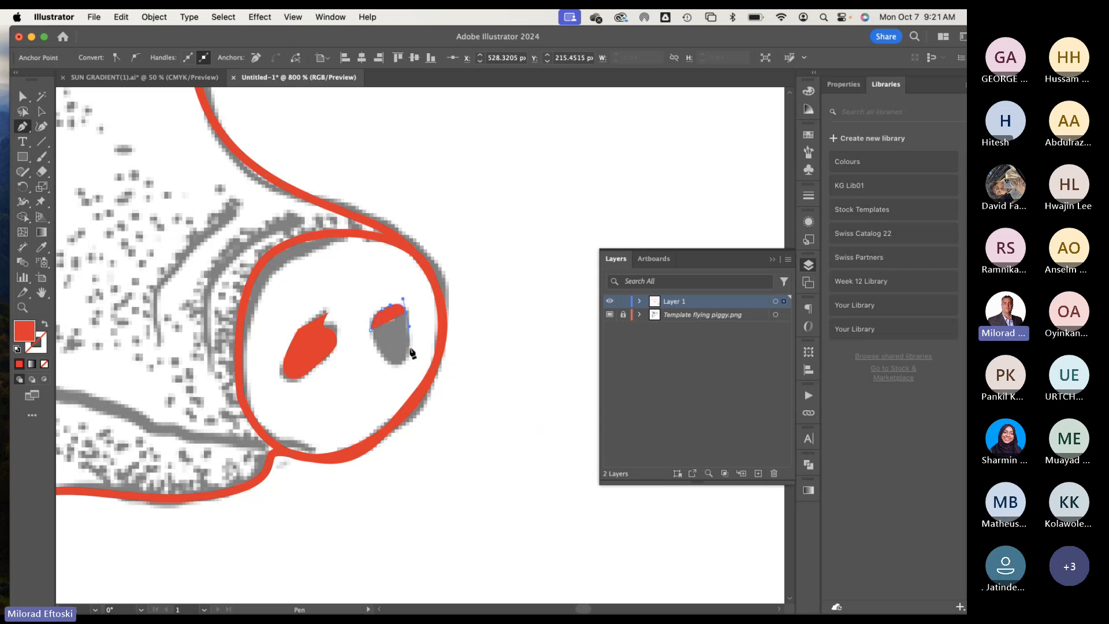
pyautogui.click(409, 354)
pyautogui.click(394, 364)
pyautogui.click(371, 330)
pyautogui.click(370, 331)
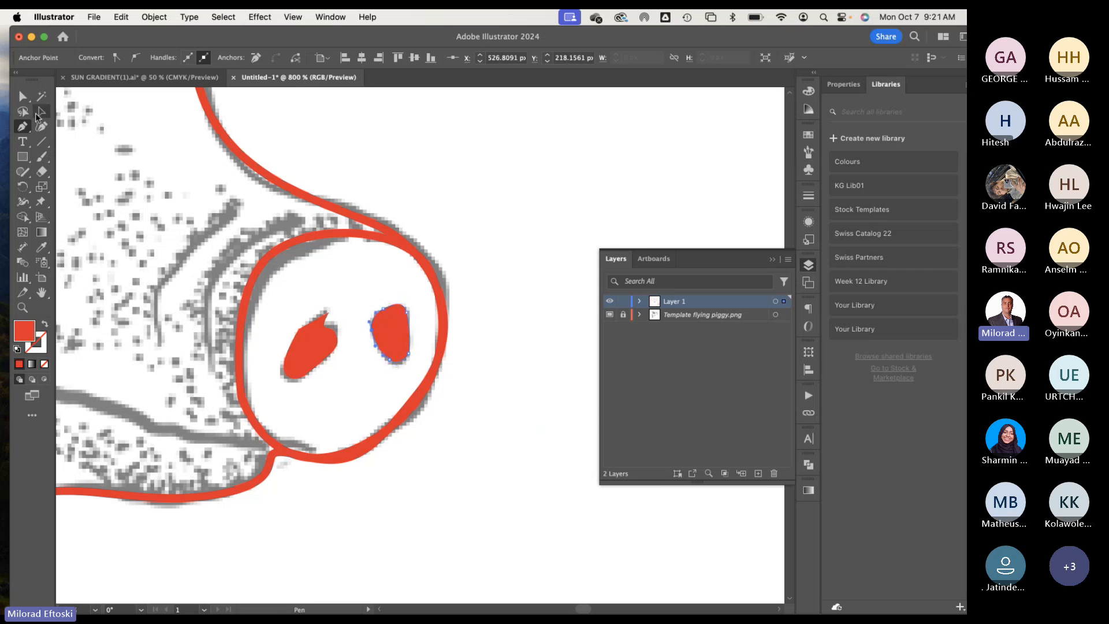
pyautogui.click(38, 114)
pyautogui.click(441, 154)
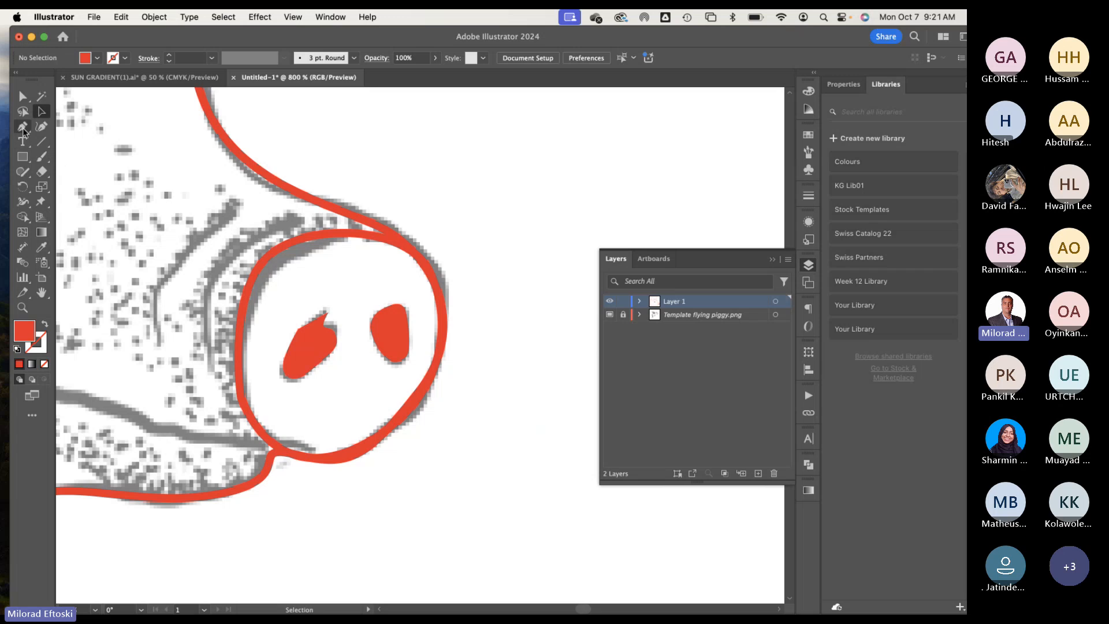
# Step: Trace the outer snout crease, the one farther from the snout, as a closed red-filled Pen shape and deselect it
pyautogui.click(22, 127)
pyautogui.click(239, 205)
pyautogui.click(173, 269)
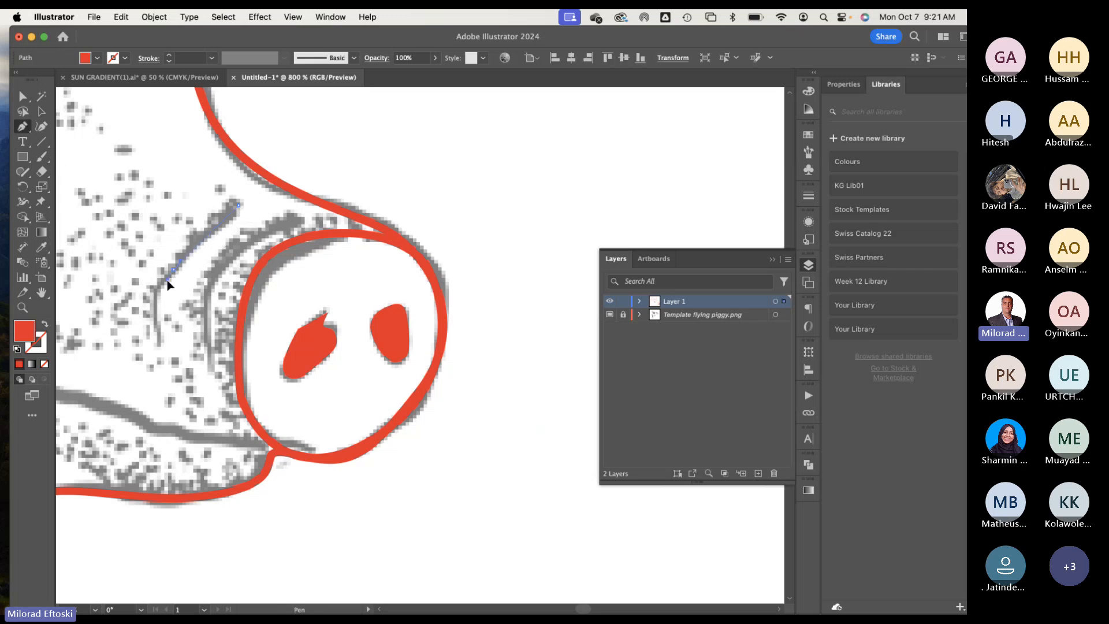
pyautogui.moveTo(157, 328); pyautogui.dragTo(162, 363)
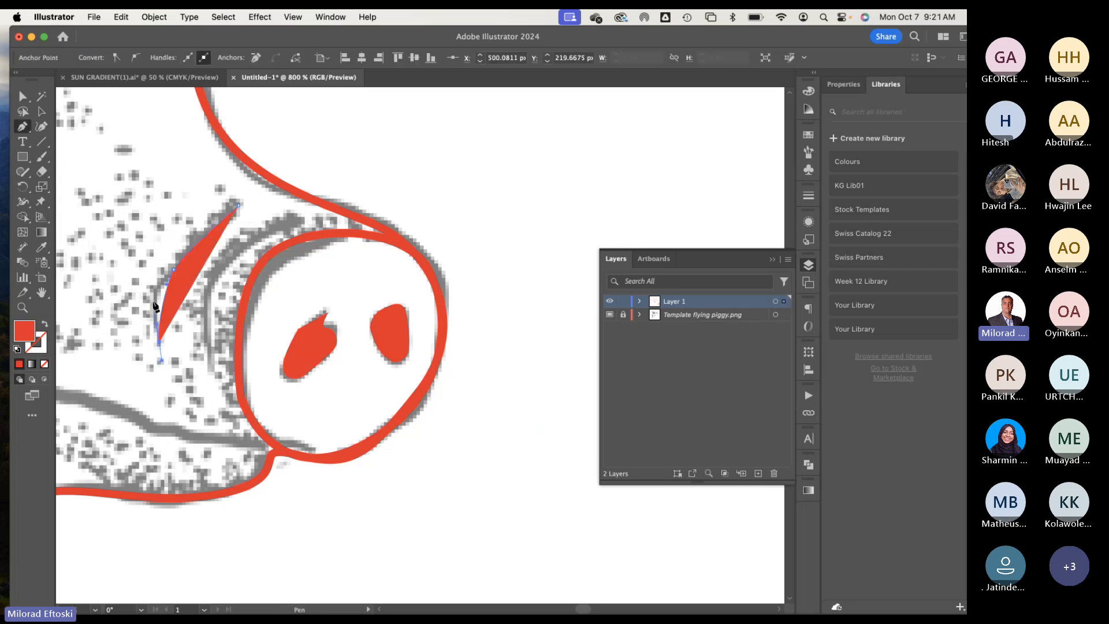
pyautogui.moveTo(155, 289); pyautogui.dragTo(164, 257)
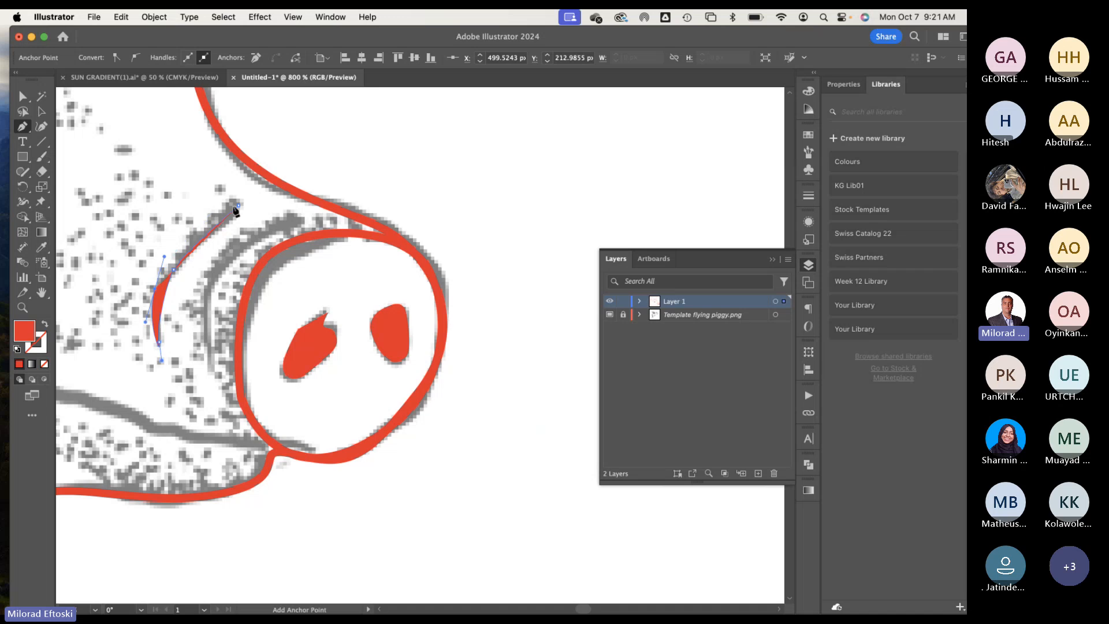
pyautogui.click(235, 204)
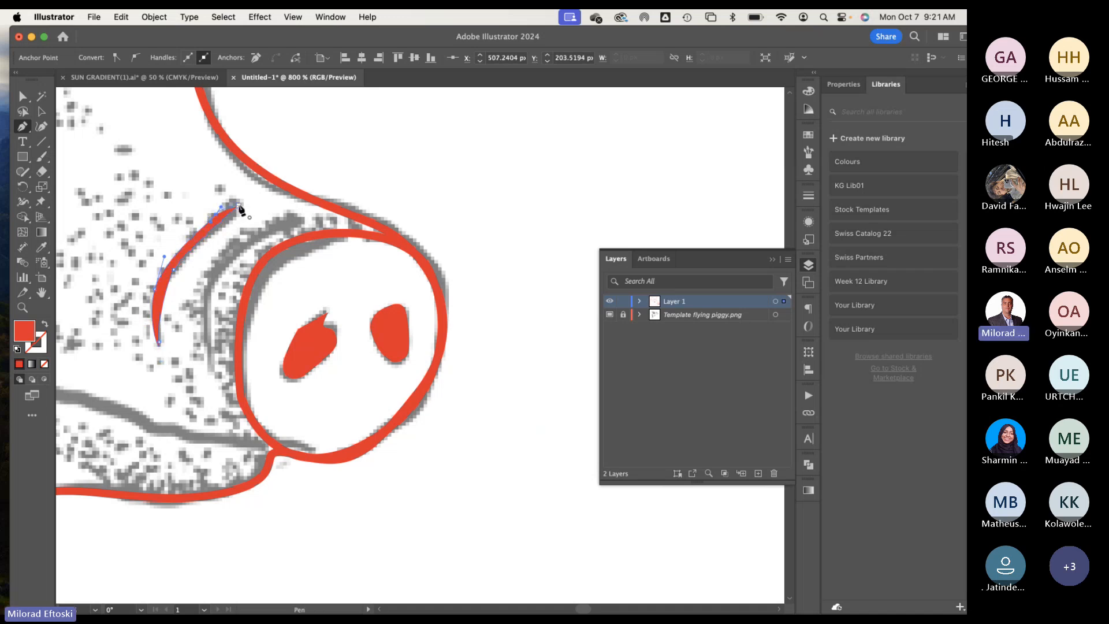
pyautogui.click(41, 111)
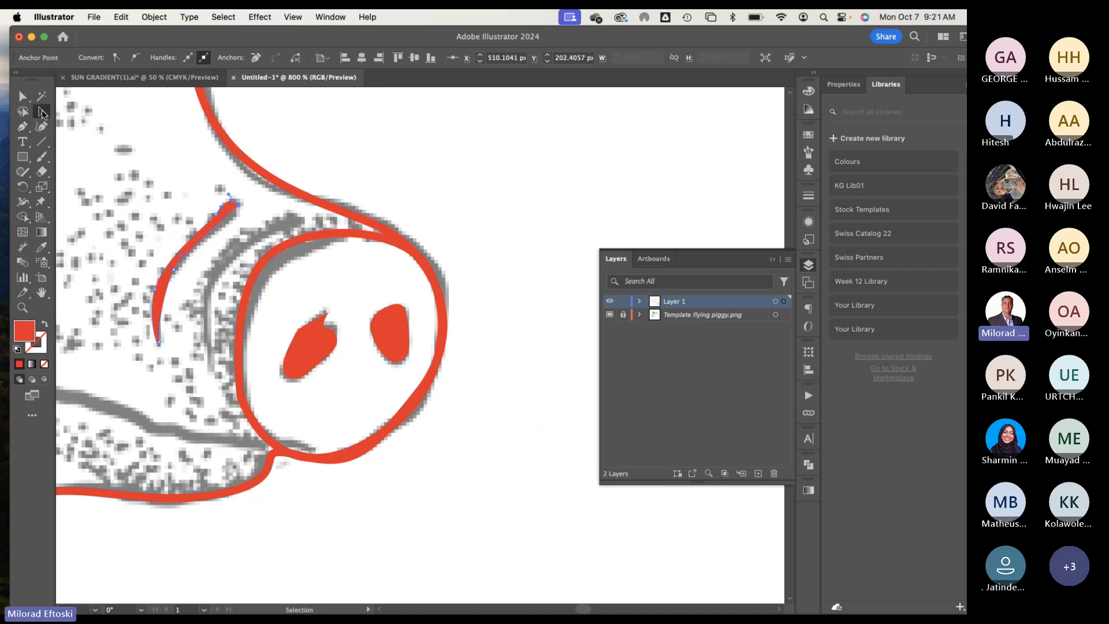
pyautogui.press('super+shift+a')
# Step: Trace the inner crease right beside the snout as a closed red-filled Pen shape and deselect it
pyautogui.click(22, 126)
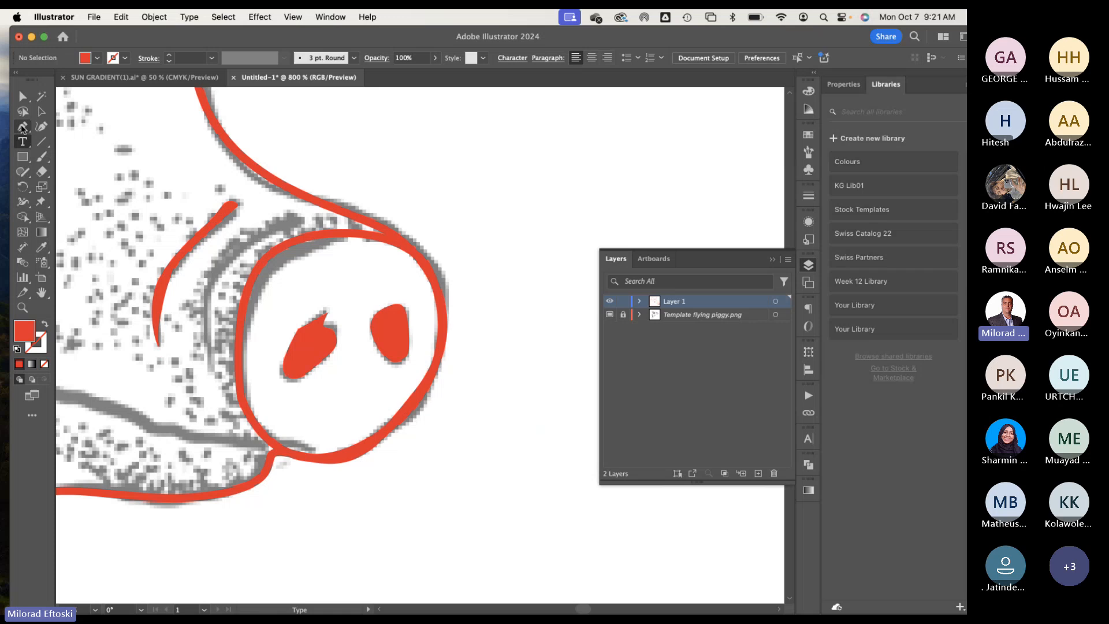
pyautogui.click(298, 220)
pyautogui.click(211, 302)
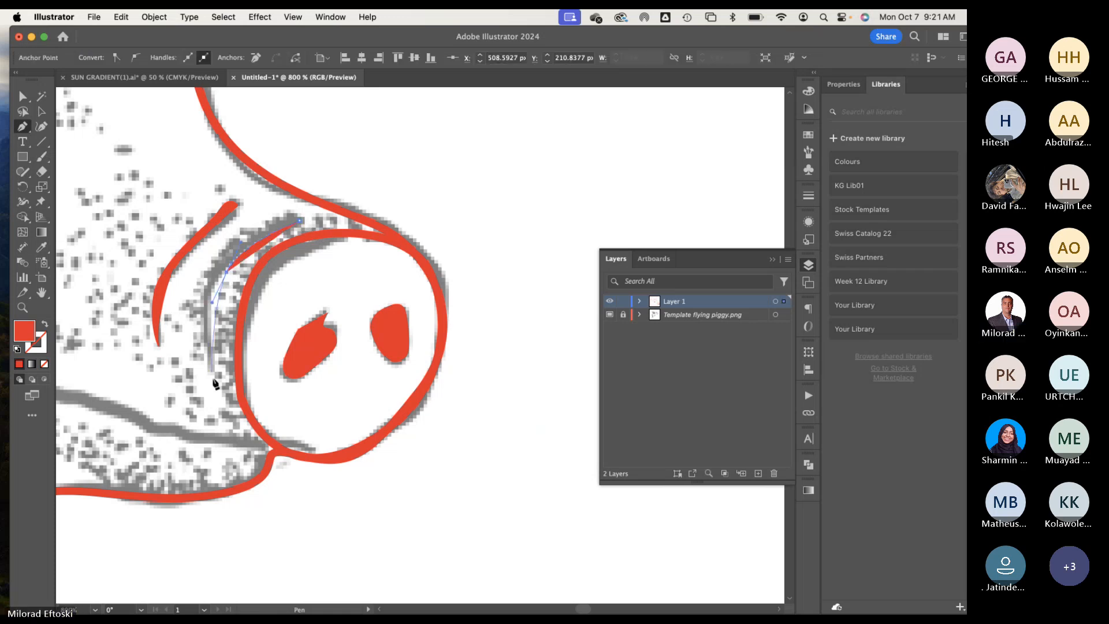
pyautogui.moveTo(211, 375); pyautogui.dragTo(216, 252)
pyautogui.moveTo(299, 220)
pyautogui.mouseDown()
pyautogui.moveTo(255, 224)
pyautogui.moveTo(300, 220)
pyautogui.mouseUp()
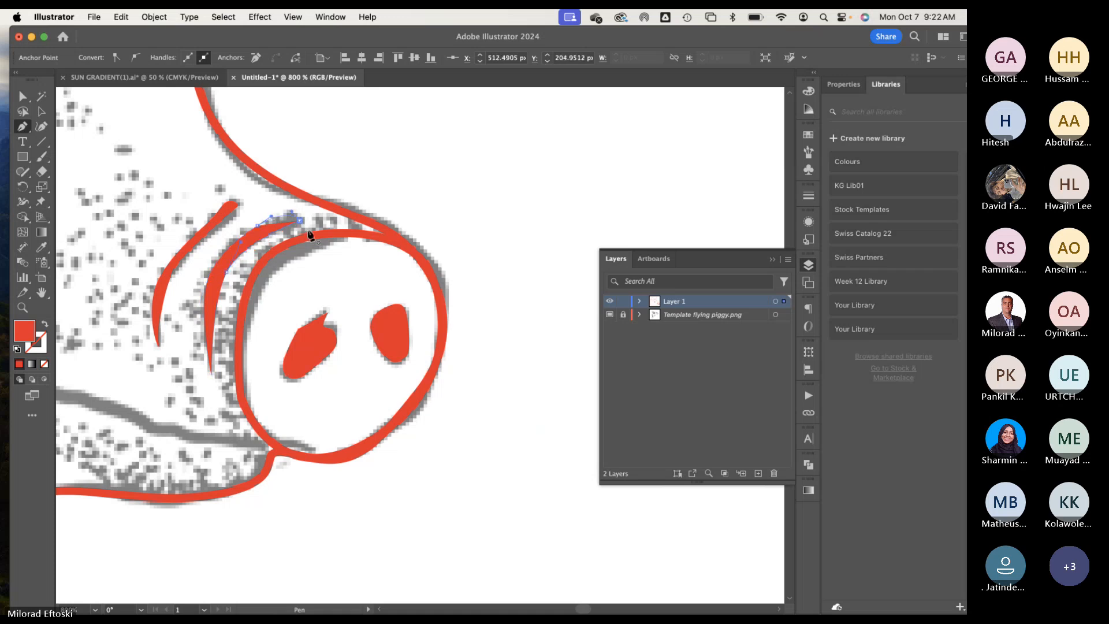
pyautogui.press('v')
pyautogui.click(377, 177)
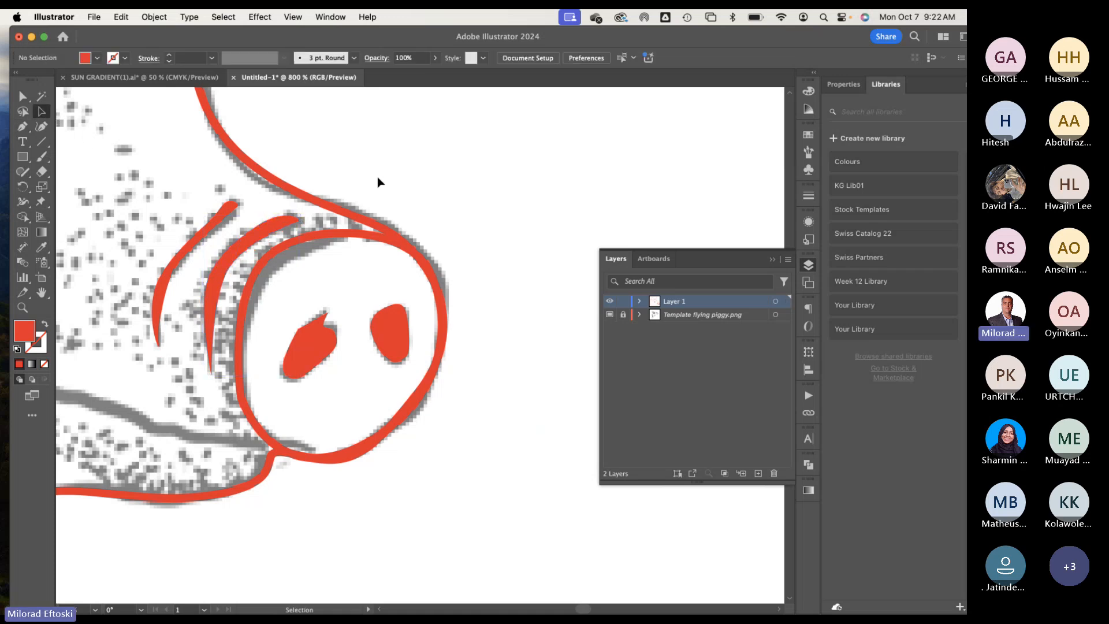
# Step: Trace the mouth line from its corner on the cheek to the snout's lower edge as a closed red-filled Pen shape and deselect it
pyautogui.press('super+minus')
pyautogui.press('super+minus')
pyautogui.press('super+minus')
pyautogui.moveTo(407, 287); pyautogui.dragTo(424, 280)
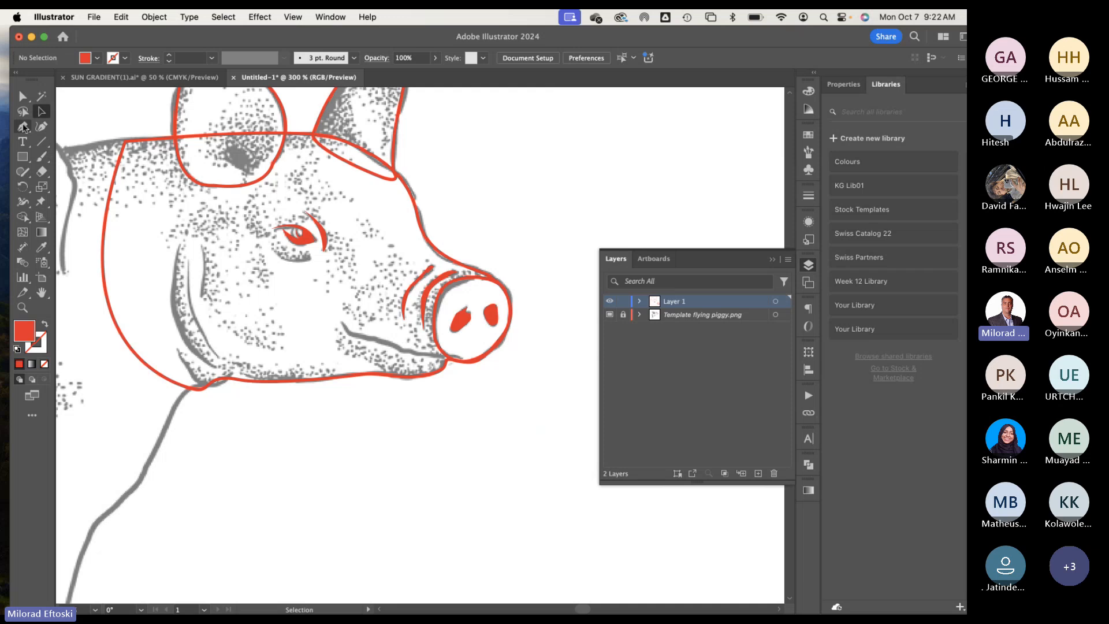
pyautogui.click(23, 126)
pyautogui.click(341, 321)
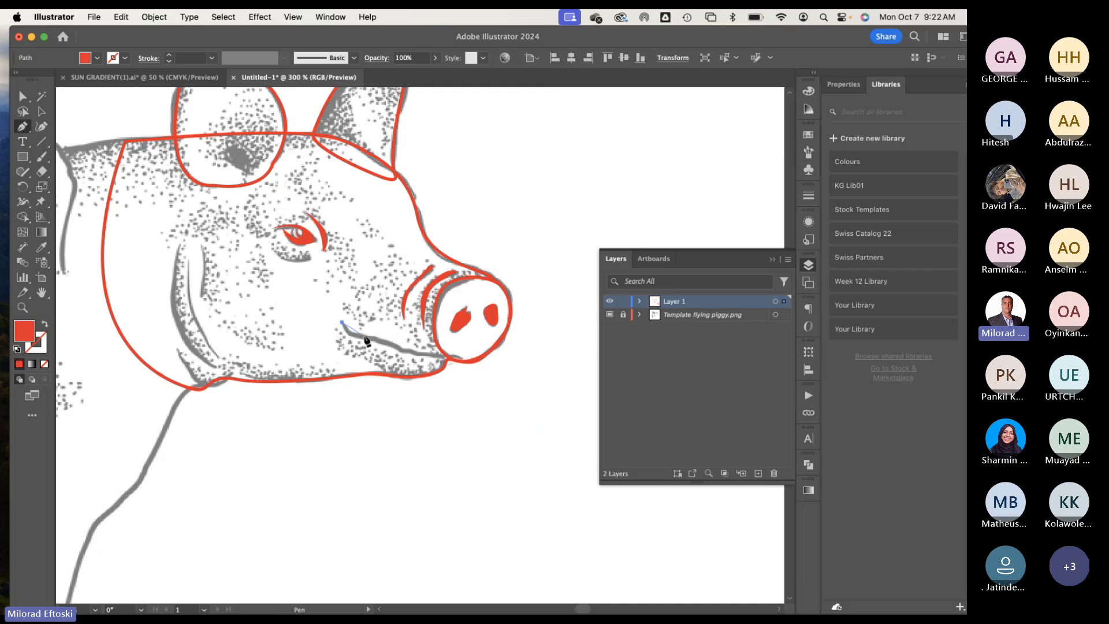
pyautogui.click(431, 356)
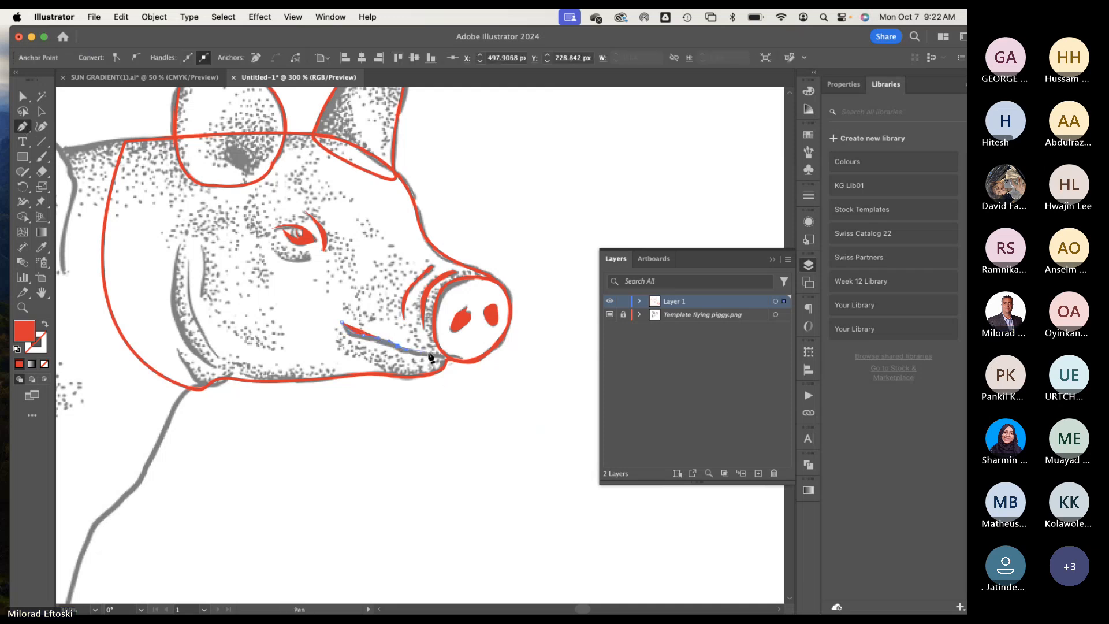
pyautogui.click(446, 357)
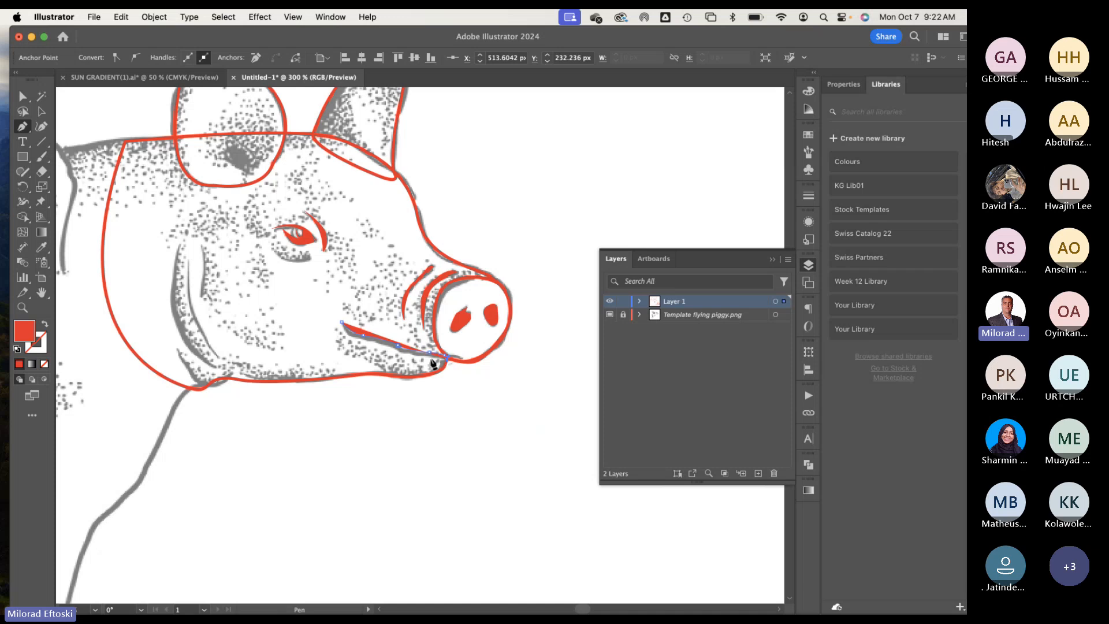
pyautogui.moveTo(433, 362); pyautogui.dragTo(368, 347)
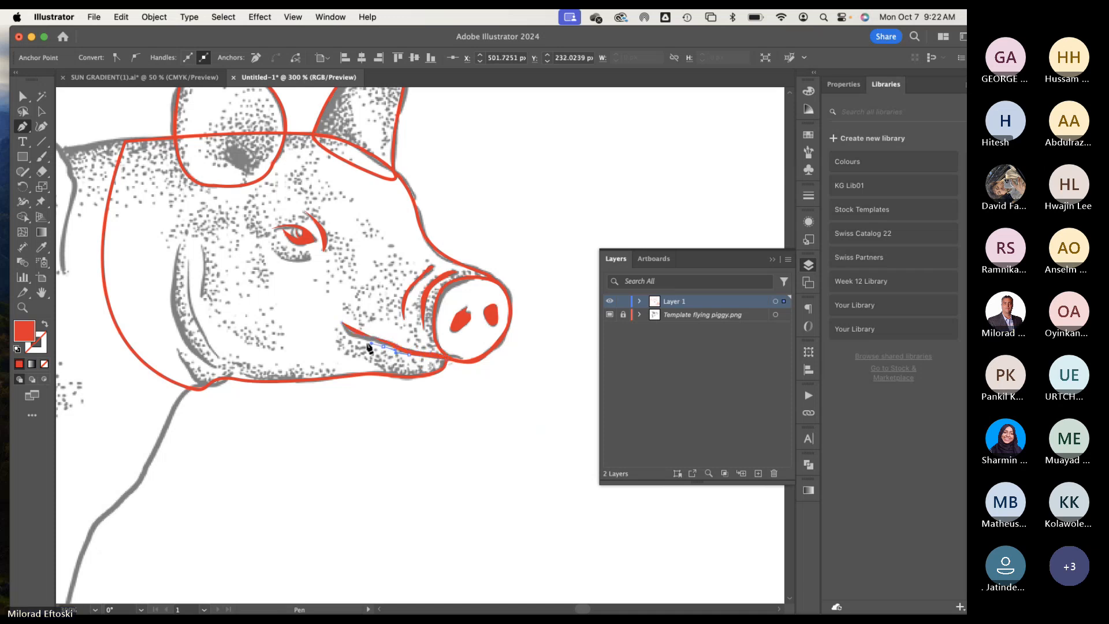
pyautogui.click(342, 322)
pyautogui.click(41, 111)
pyautogui.click(92, 121)
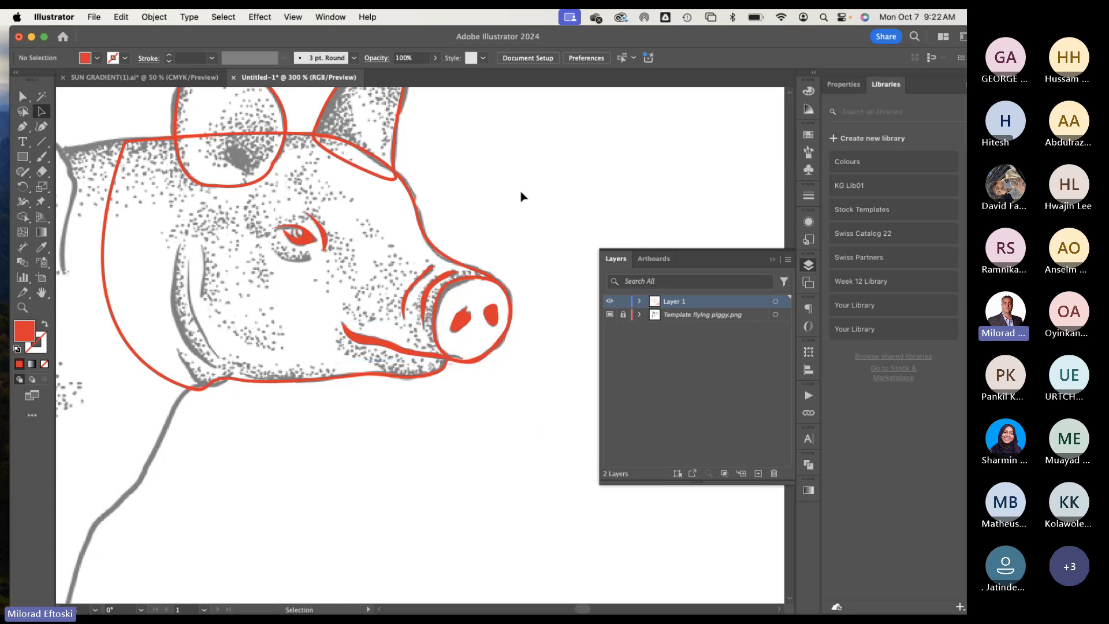
# Step: Trace the long curved cheek crease at the back of the jaw as a closed red-filled Pen shape and deselect it
pyautogui.click(22, 126)
pyautogui.click(179, 247)
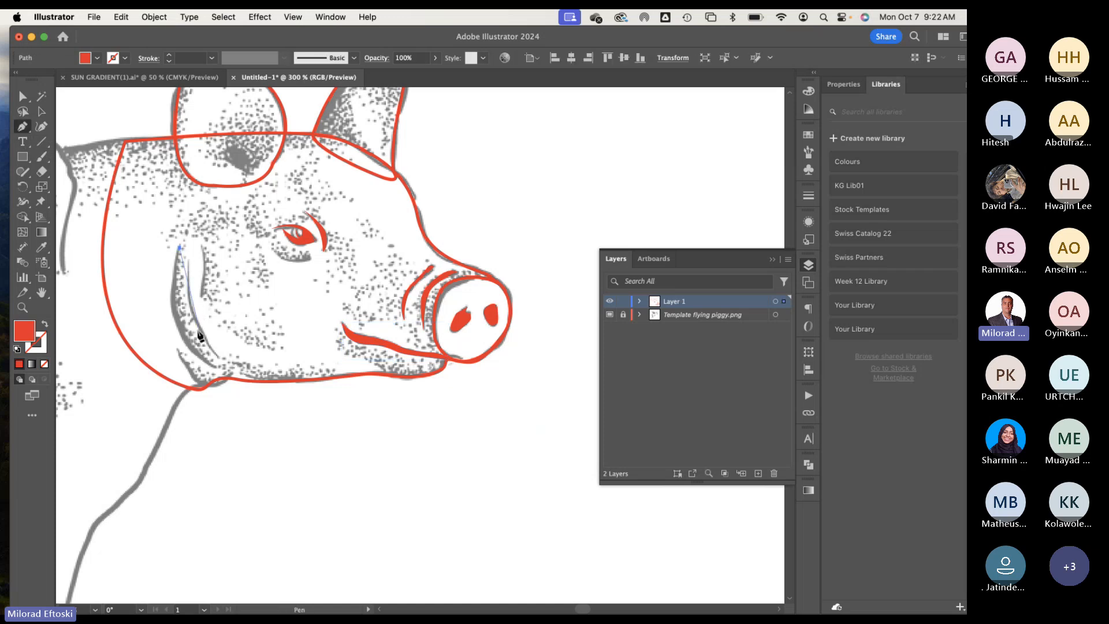
pyautogui.moveTo(189, 335); pyautogui.dragTo(209, 362)
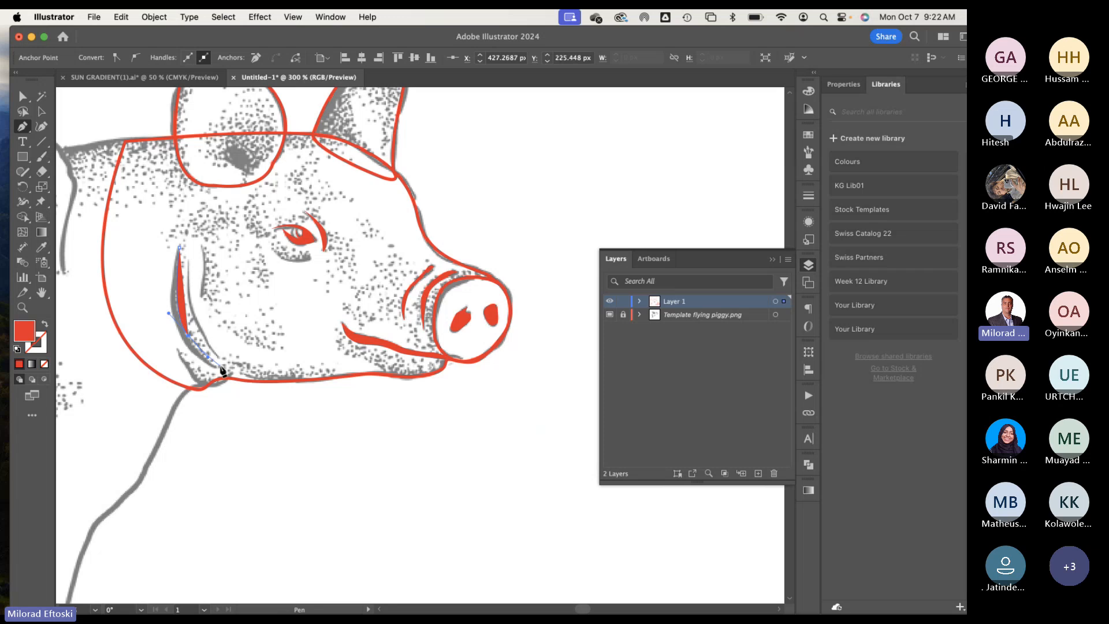
pyautogui.click(220, 365)
pyautogui.moveTo(173, 322); pyautogui.dragTo(161, 279)
pyautogui.click(179, 248)
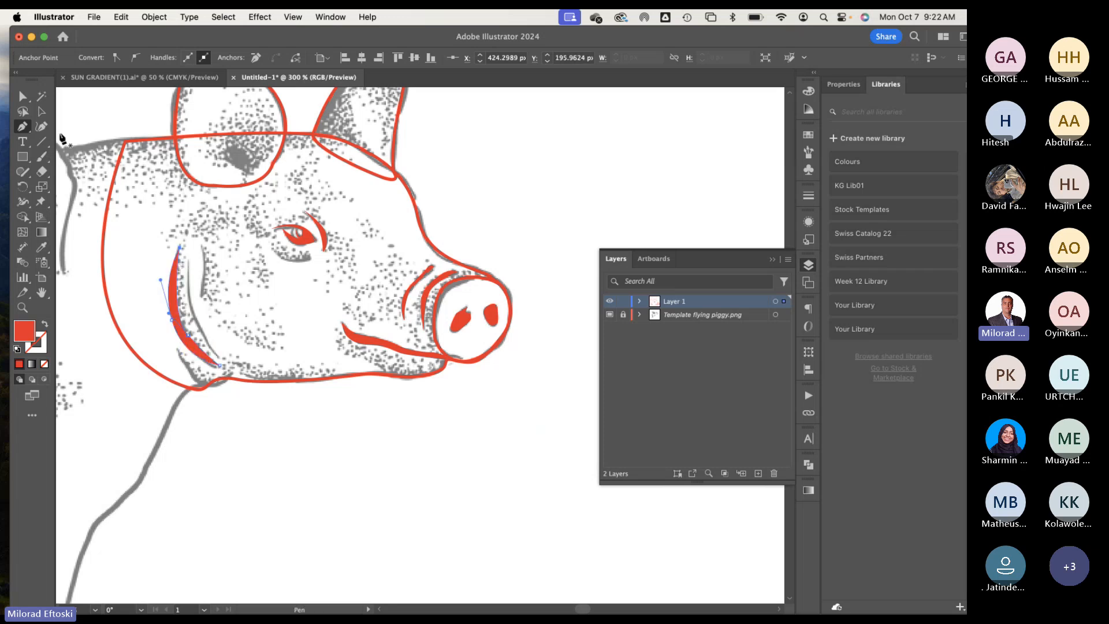
pyautogui.press('a')
pyautogui.click(543, 252)
# Step: Select the pig's head outline and fill it with the pink swatch
pyautogui.press('super+minus')
pyautogui.press('super+minus')
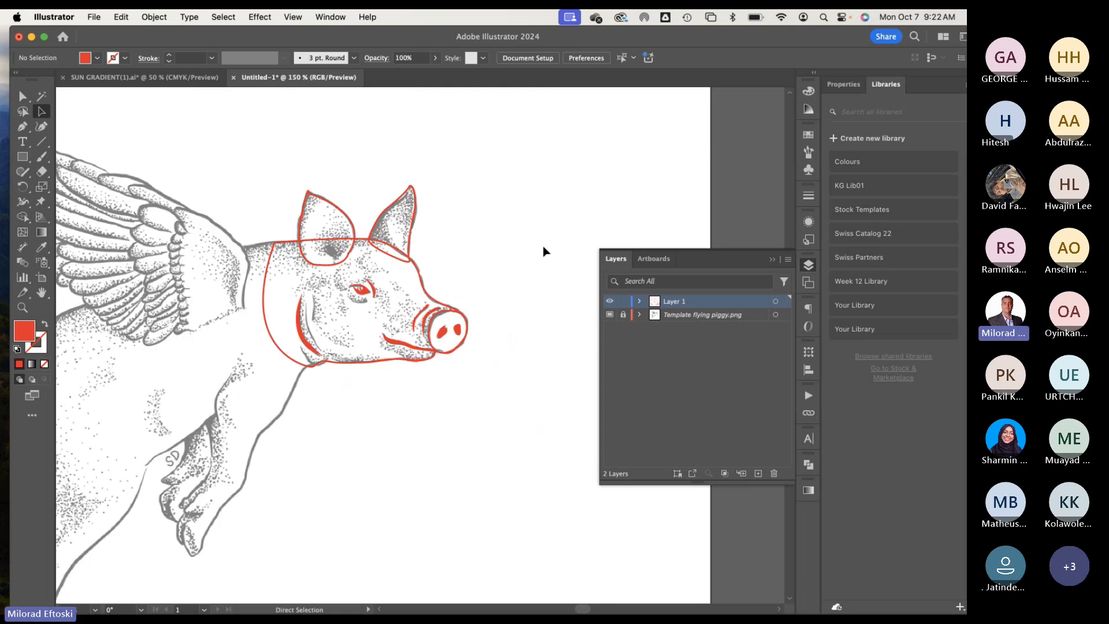
pyautogui.click(196, 77)
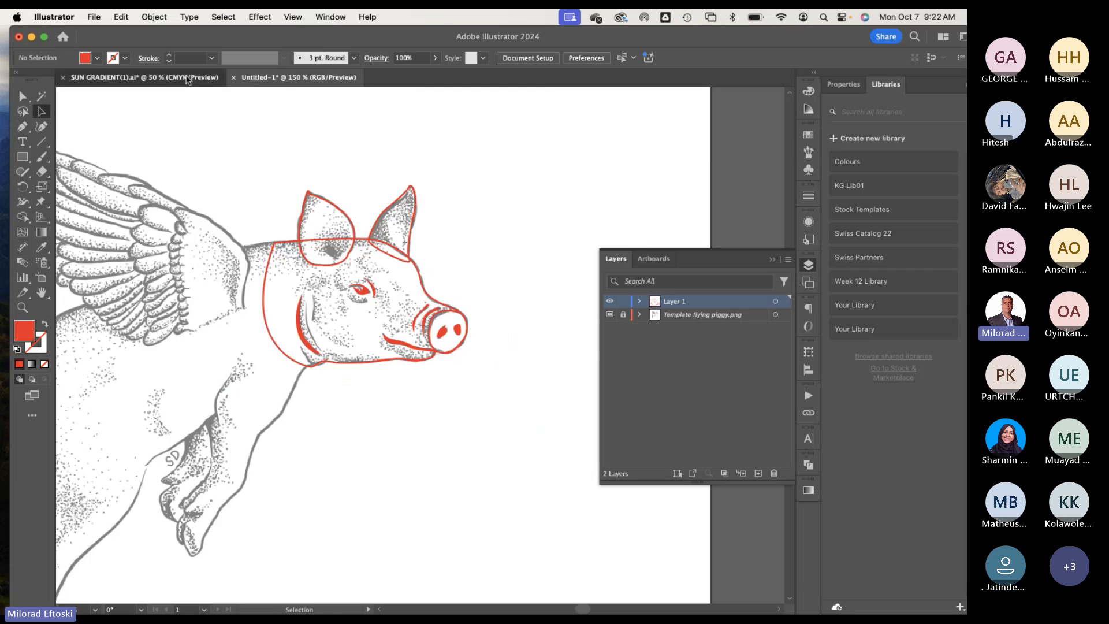
pyautogui.click(298, 77)
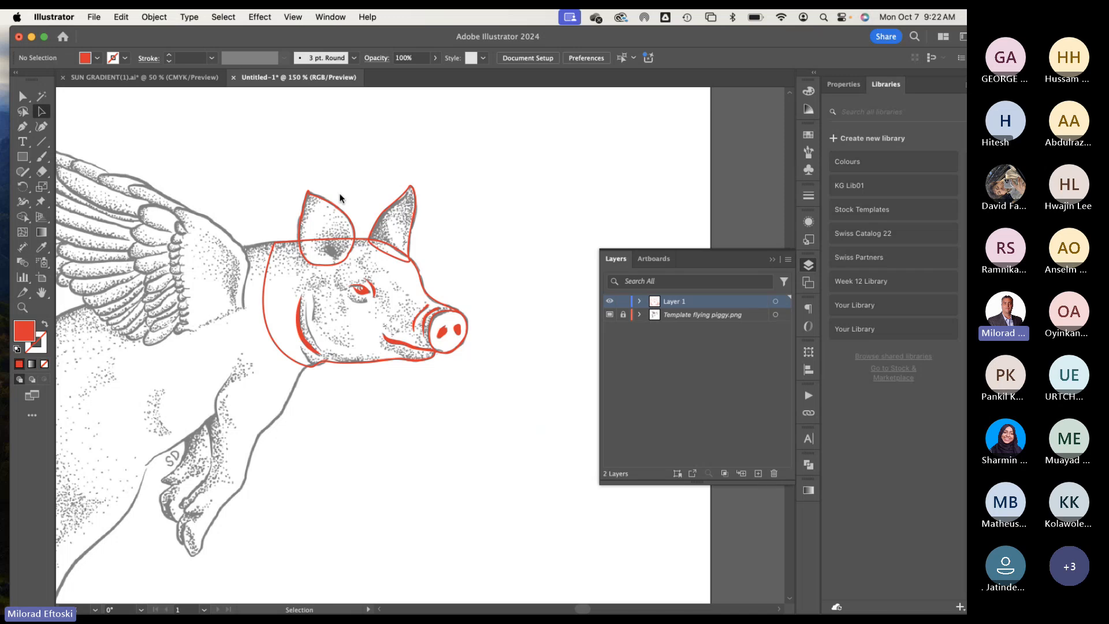
pyautogui.click(358, 366)
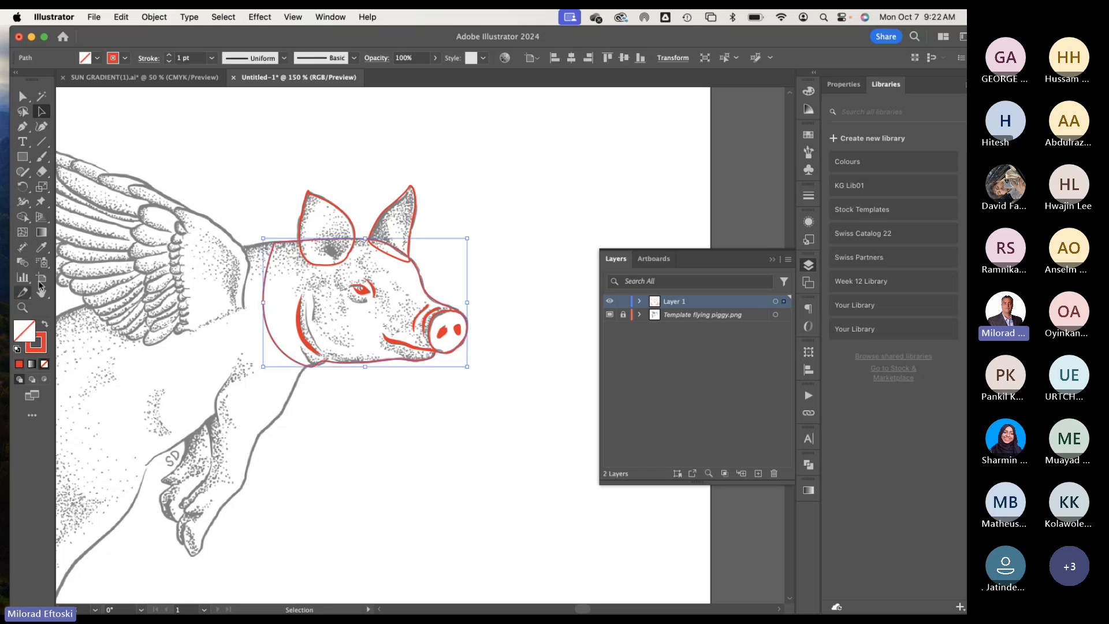
pyautogui.click(98, 58)
pyautogui.click(53, 151)
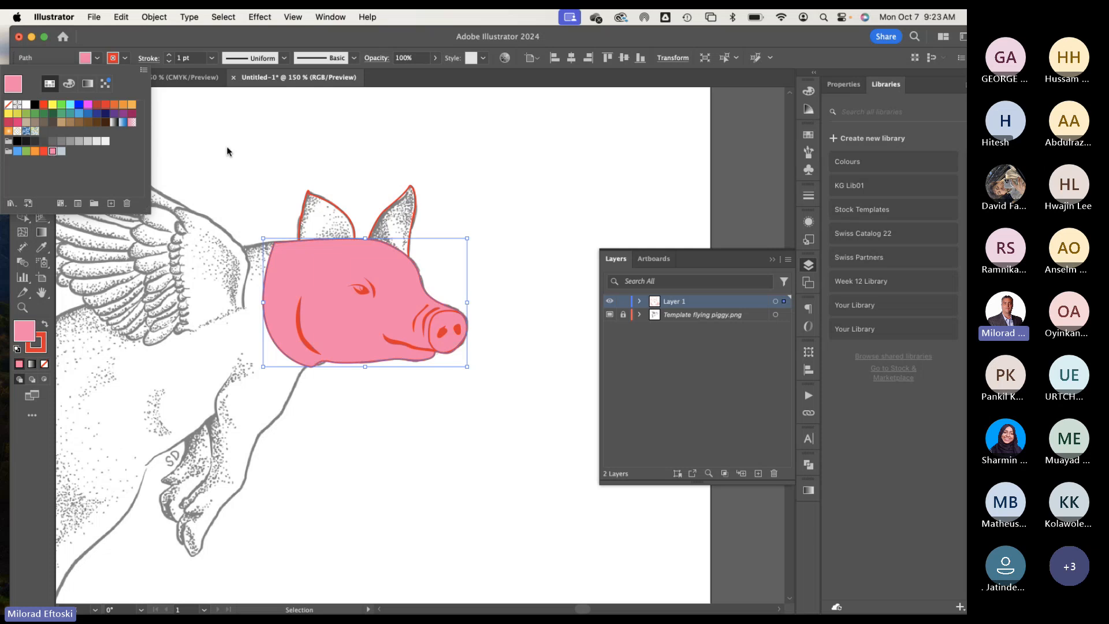
pyautogui.click(227, 148)
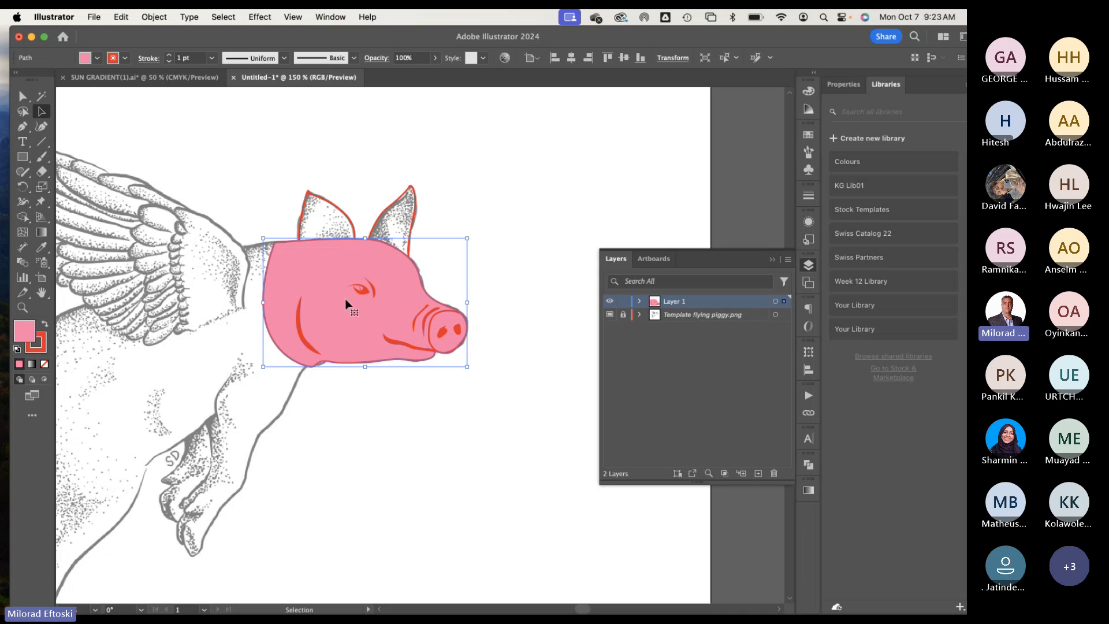
# Step: Remove the red stroke from the head shape, make its fill active again and reselect the head
pyautogui.click(42, 349)
pyautogui.click(45, 364)
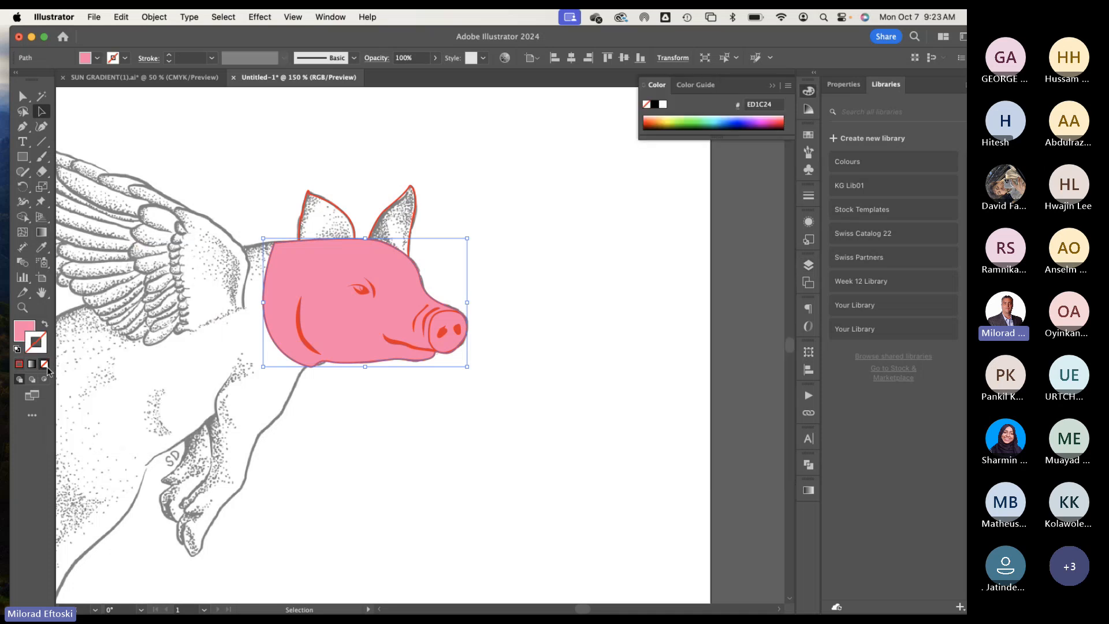
pyautogui.click(23, 330)
pyautogui.click(412, 448)
pyautogui.click(362, 357)
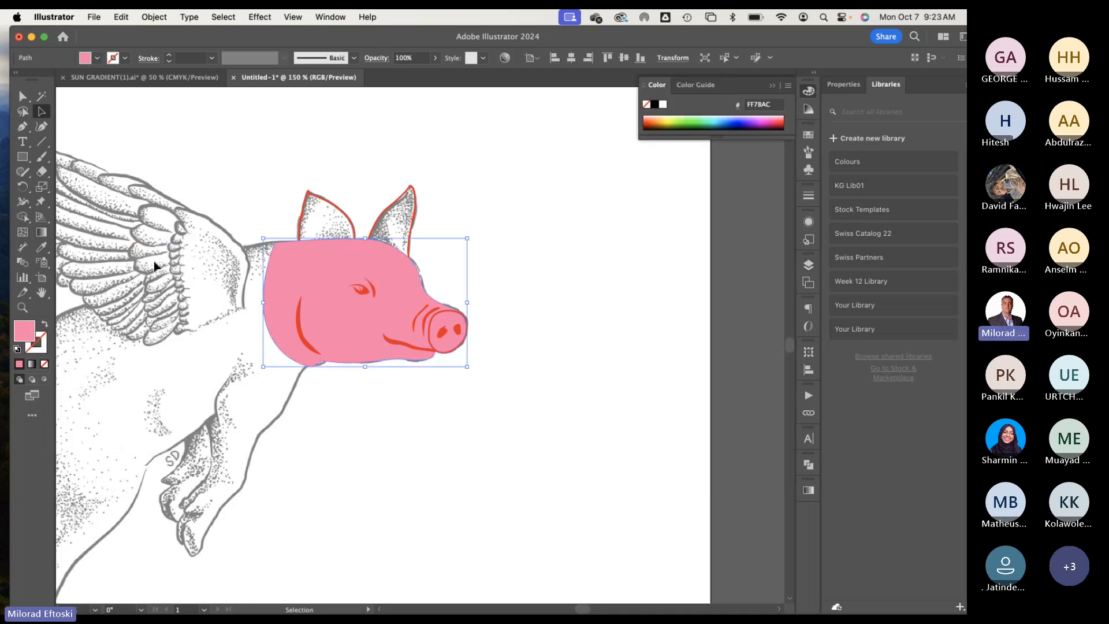
# Step: Apply a white-to-black linear gradient to the head, angled about -114° from above the eye down past the jaw
pyautogui.click(42, 232)
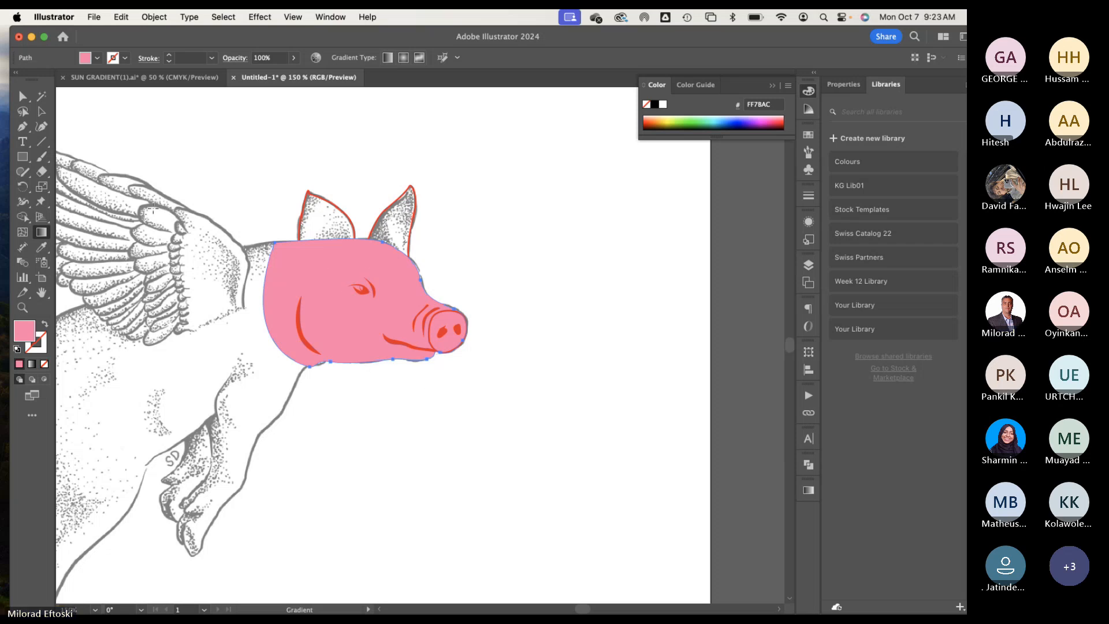
pyautogui.click(31, 364)
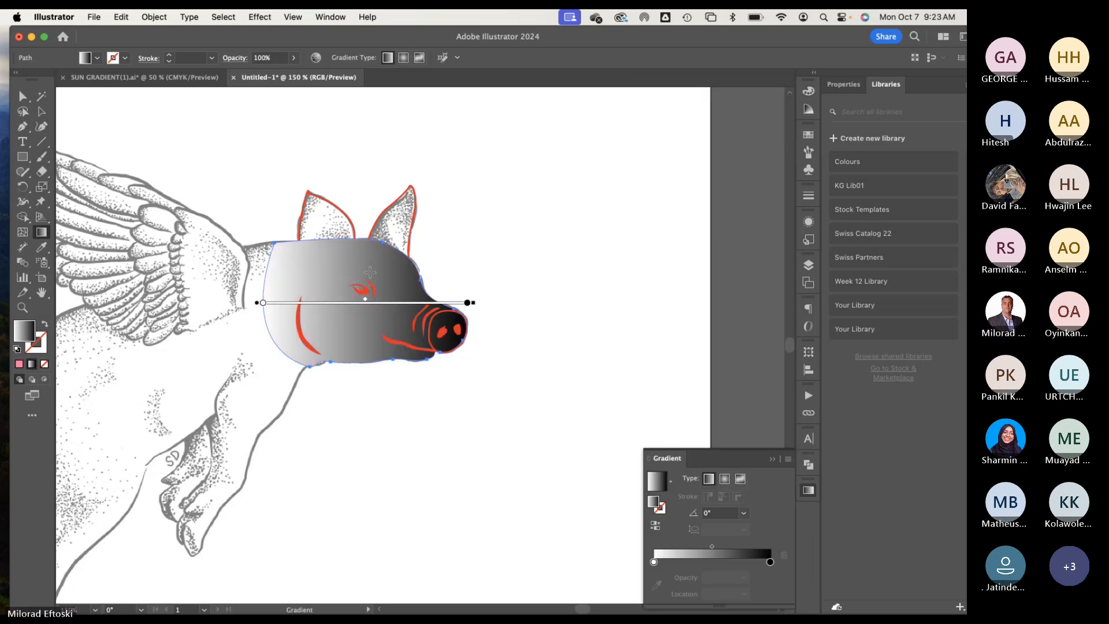
pyautogui.moveTo(376, 267); pyautogui.dragTo(329, 379)
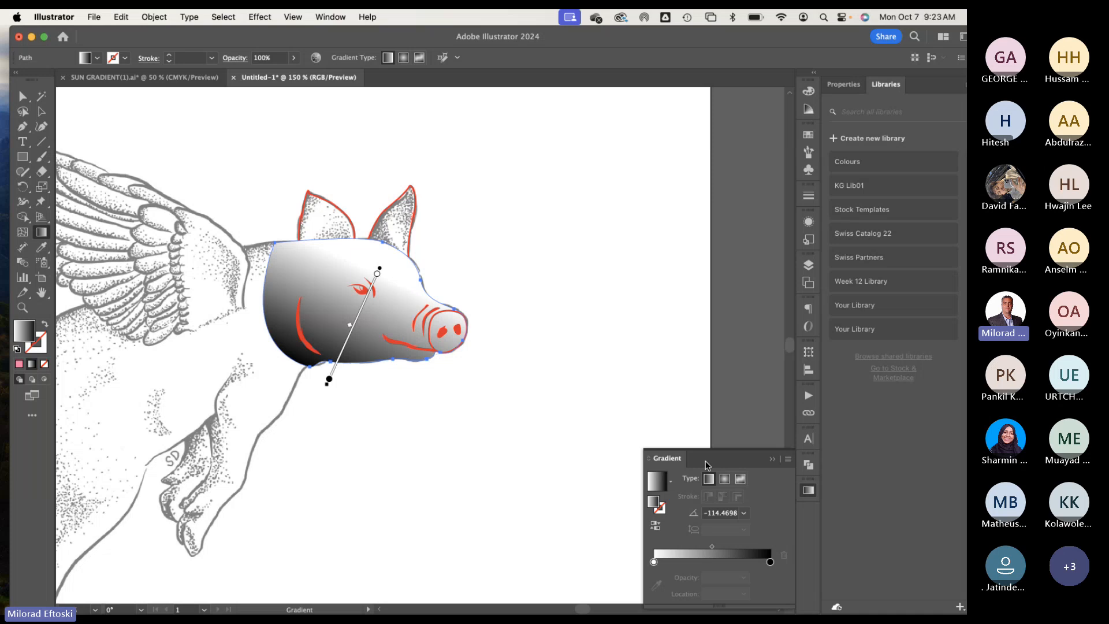
# Step: Move the gradient settings beside the head, try a radial gradient, and switch to a freeform gradient drawn with points
pyautogui.moveTo(670, 459); pyautogui.dragTo(512, 147)
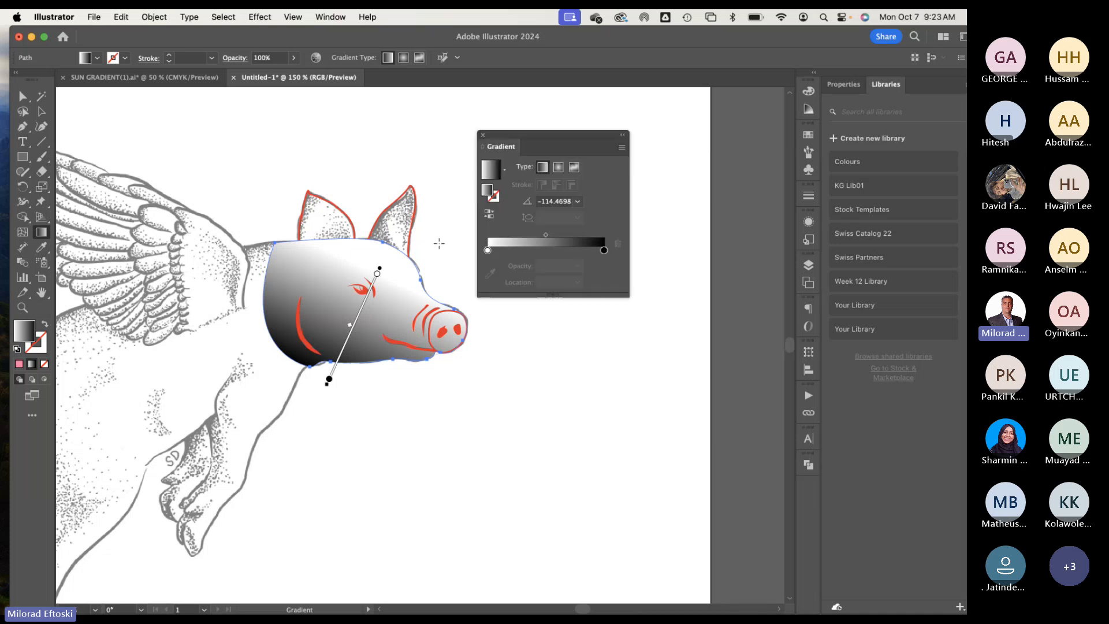
pyautogui.click(558, 168)
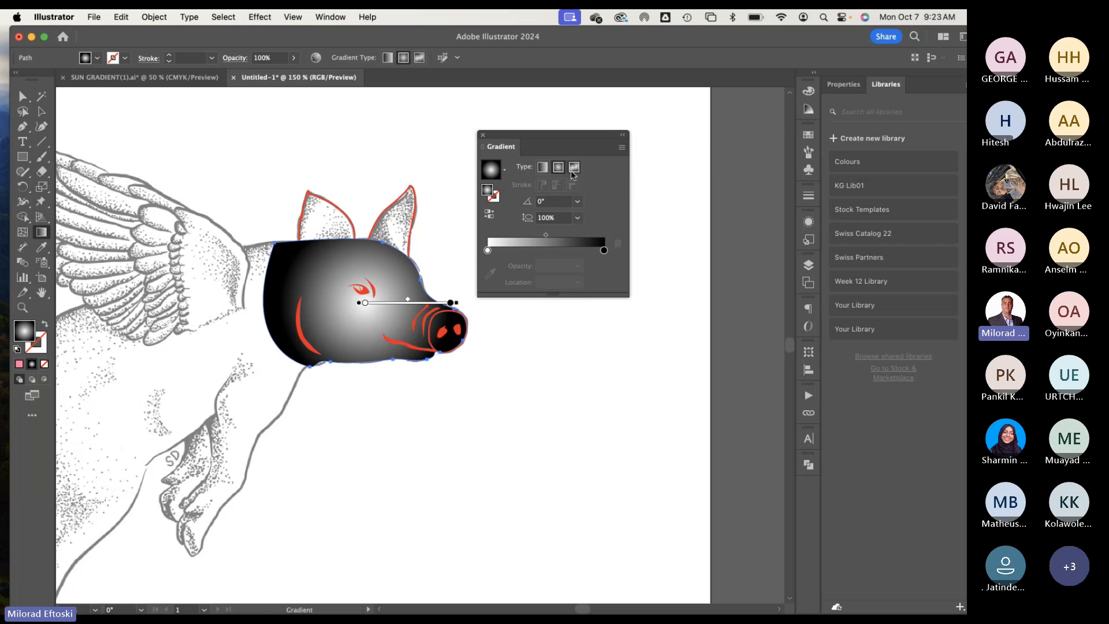
pyautogui.click(576, 168)
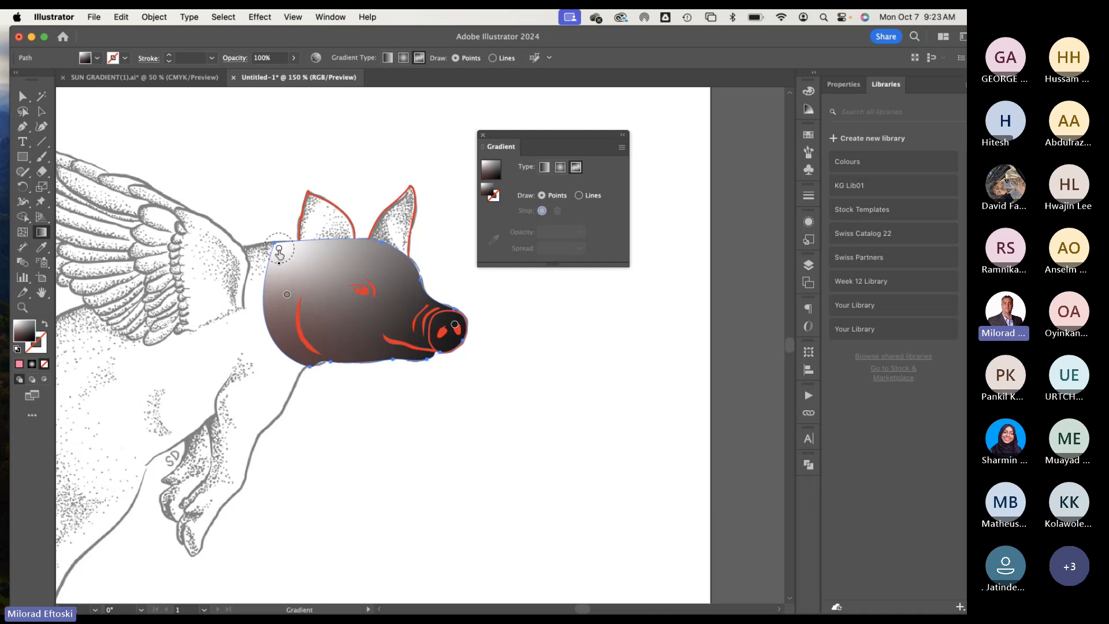
# Step: Reposition the freeform colour points: white above the eye, greyish brown lower behind the cheek crease, and black onto the nearer nostril
pyautogui.moveTo(279, 252); pyautogui.dragTo(370, 263)
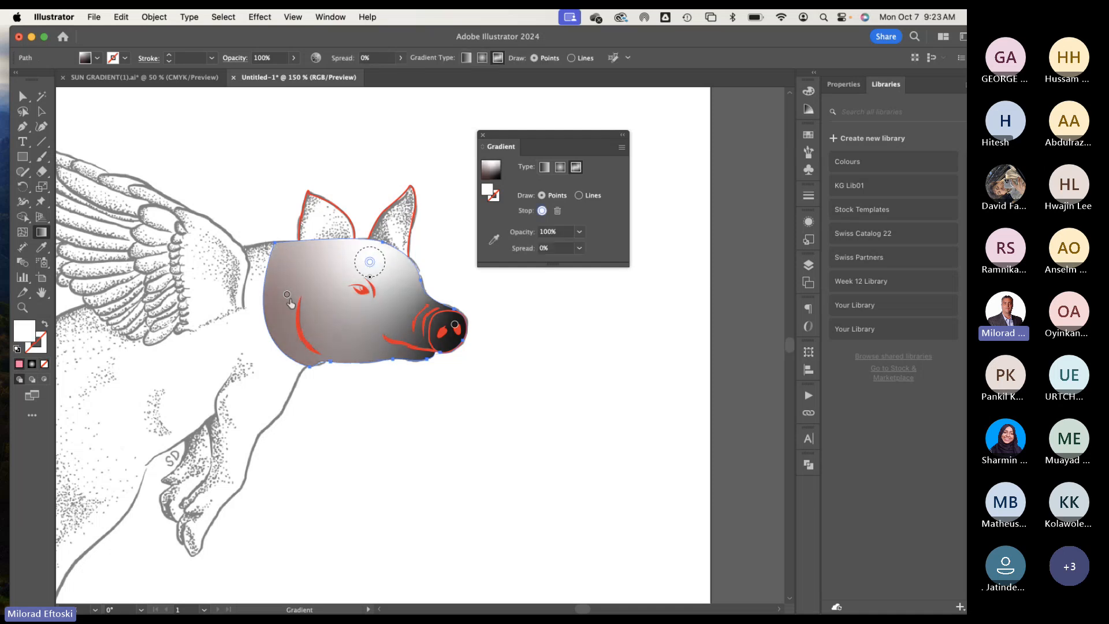
pyautogui.moveTo(289, 300); pyautogui.dragTo(288, 322)
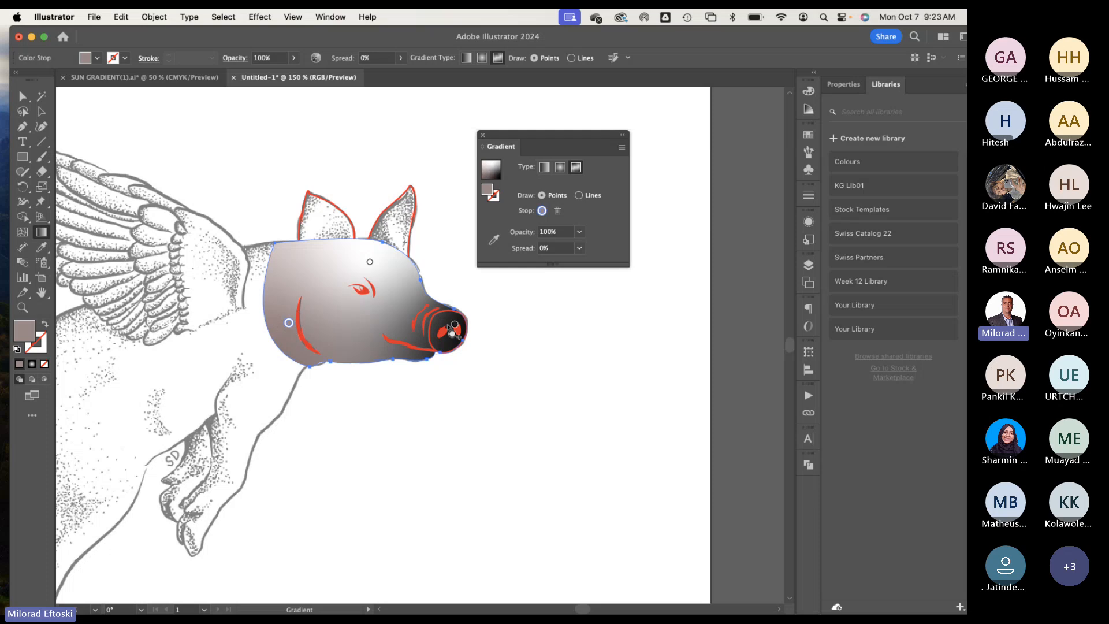
pyautogui.moveTo(453, 325); pyautogui.dragTo(442, 328)
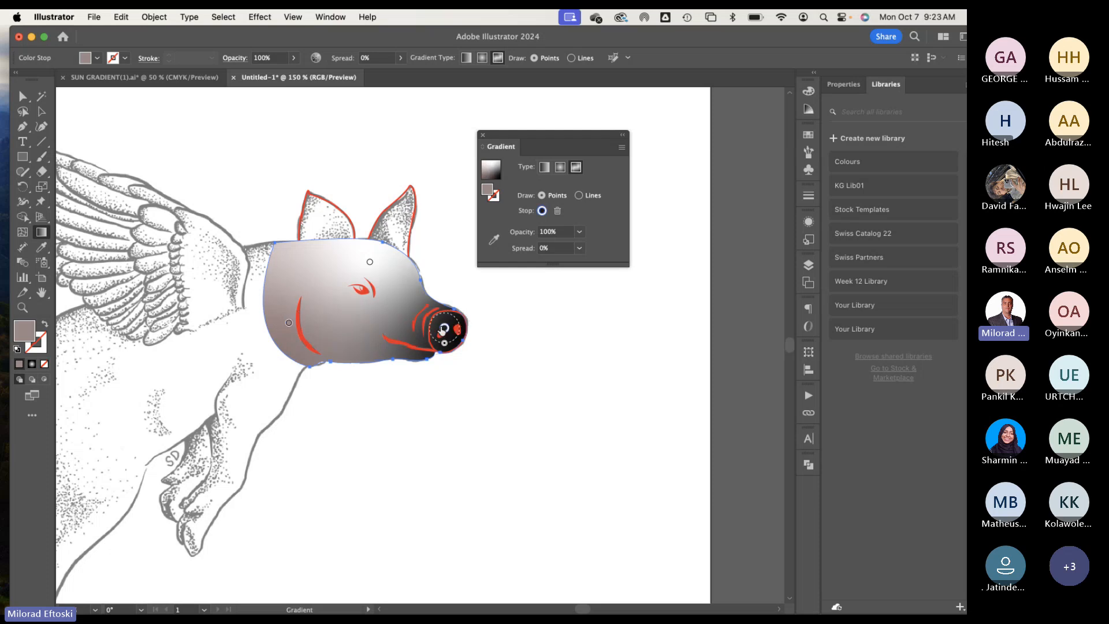
# Step: Add a black freeform gradient point below the eye, widen its spread to 100% and delete the point
pyautogui.click(353, 328)
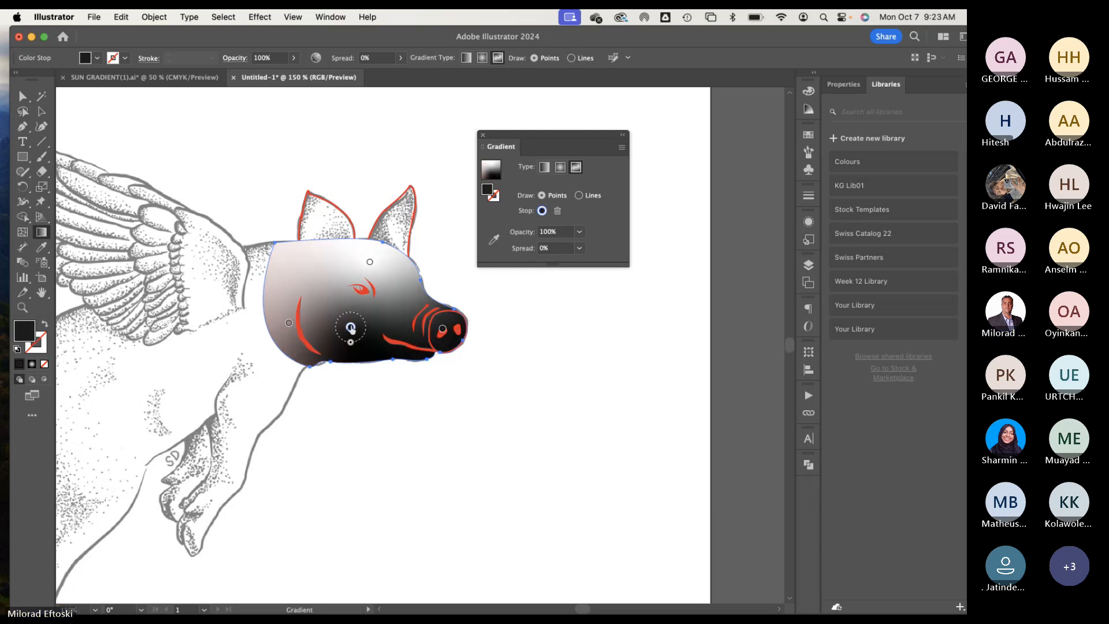
pyautogui.moveTo(350, 328)
pyautogui.mouseDown()
pyautogui.moveTo(385, 414)
pyautogui.moveTo(355, 330)
pyautogui.mouseUp()
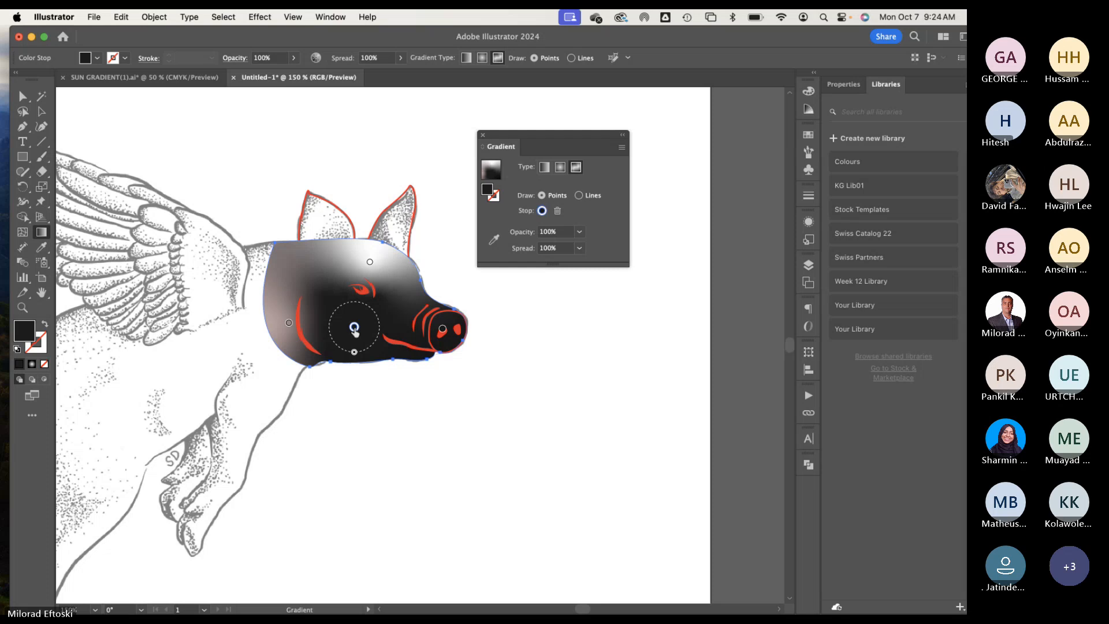
pyautogui.press('Delete')
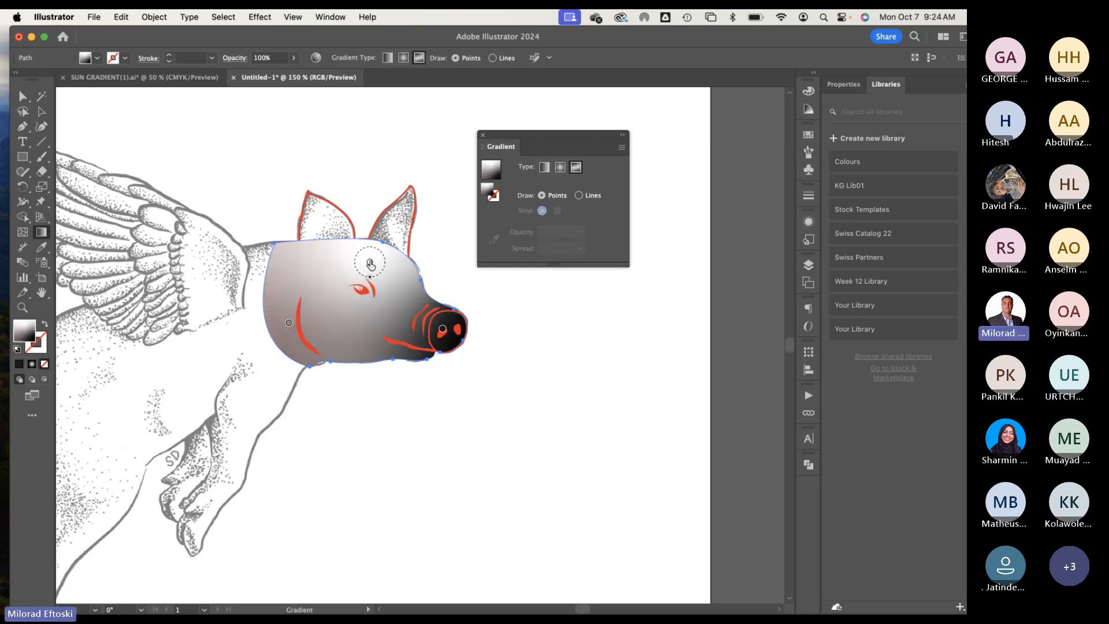
# Step: Add a white gradient point below the eye and nudge the black snout point and the white point above the eye
pyautogui.click(359, 334)
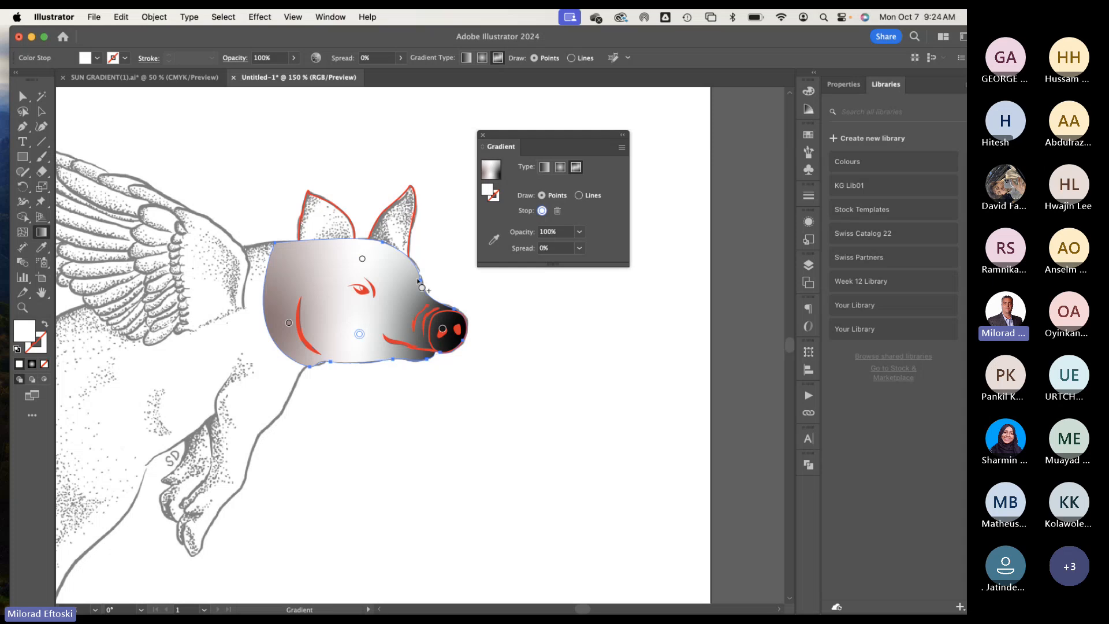
pyautogui.click(444, 328)
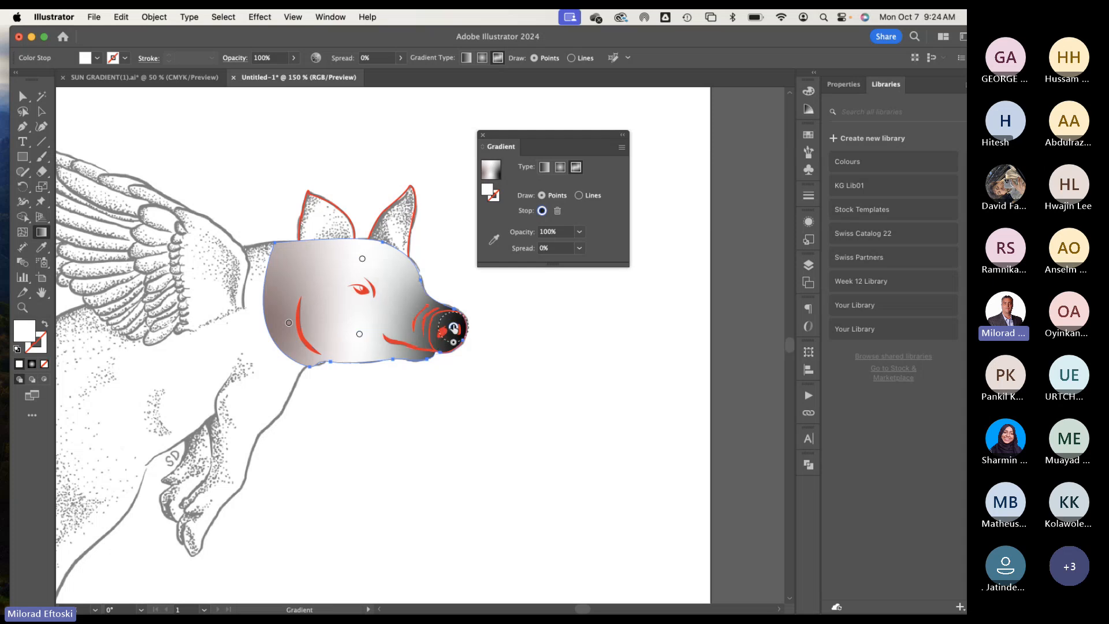
pyautogui.click(359, 259)
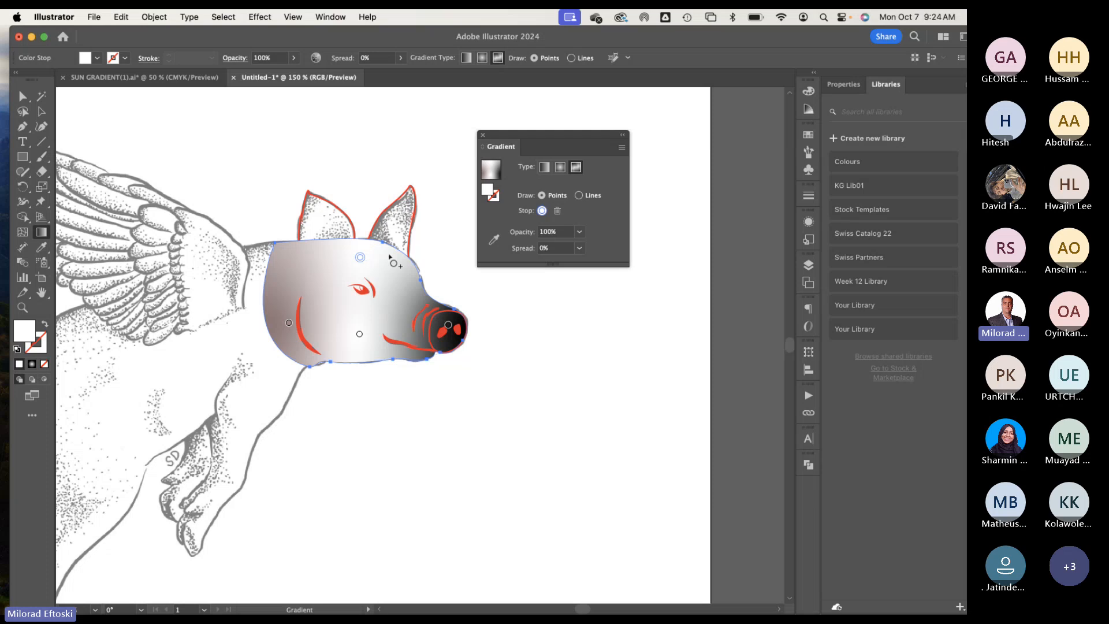
# Step: Cycle the head's fill through linear and radial gradients and return it to a freeform gradient drawn with points
pyautogui.moveTo(525, 134); pyautogui.dragTo(535, 145)
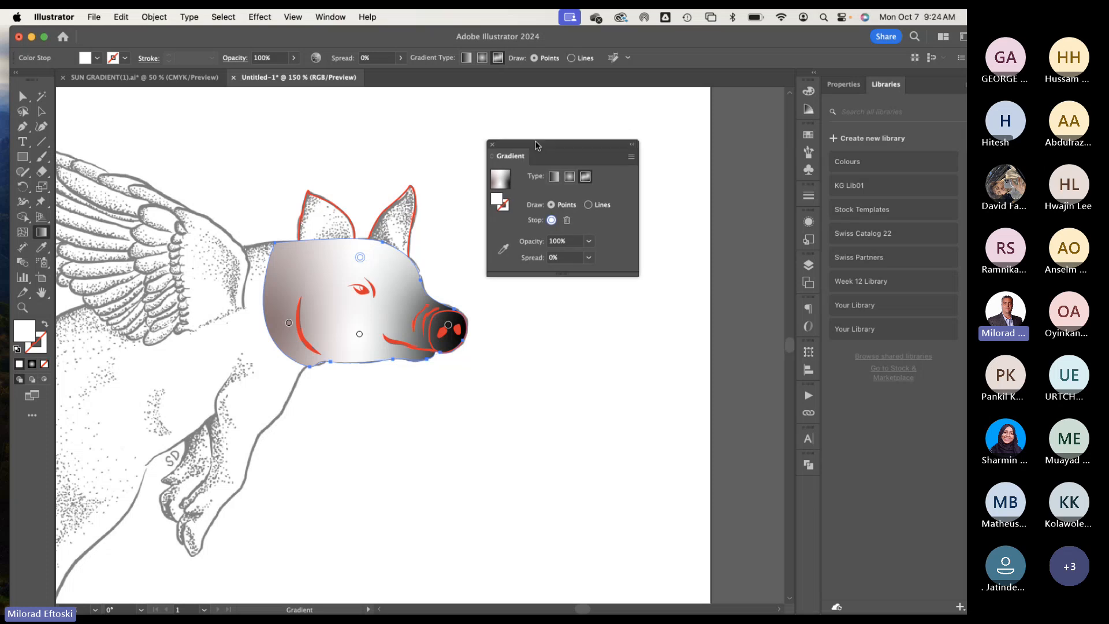
pyautogui.click(553, 178)
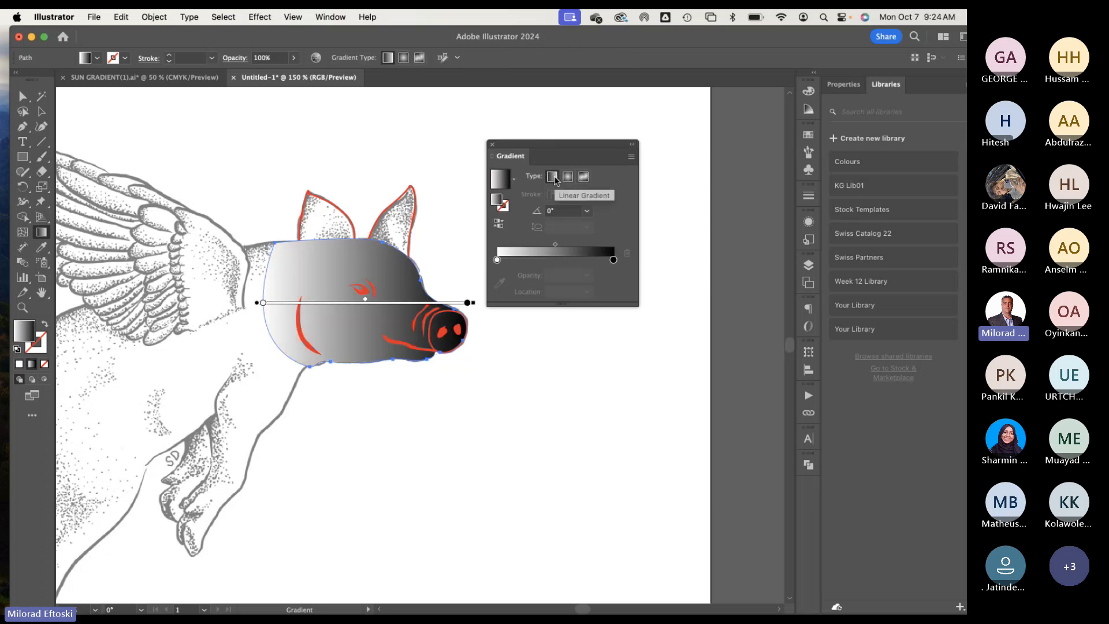
pyautogui.click(568, 177)
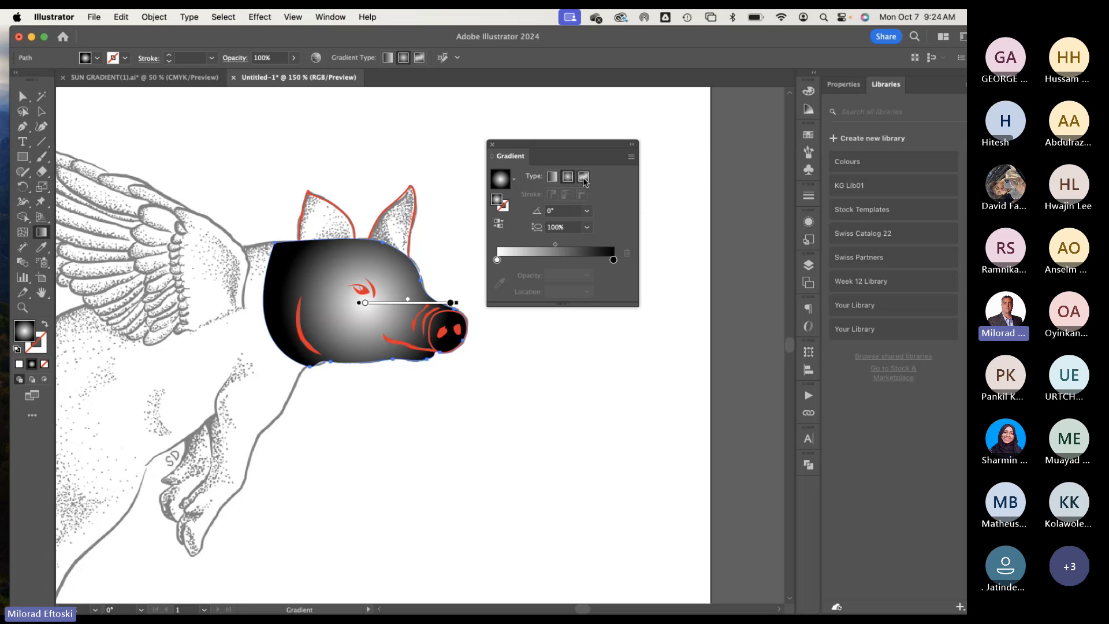
pyautogui.click(584, 176)
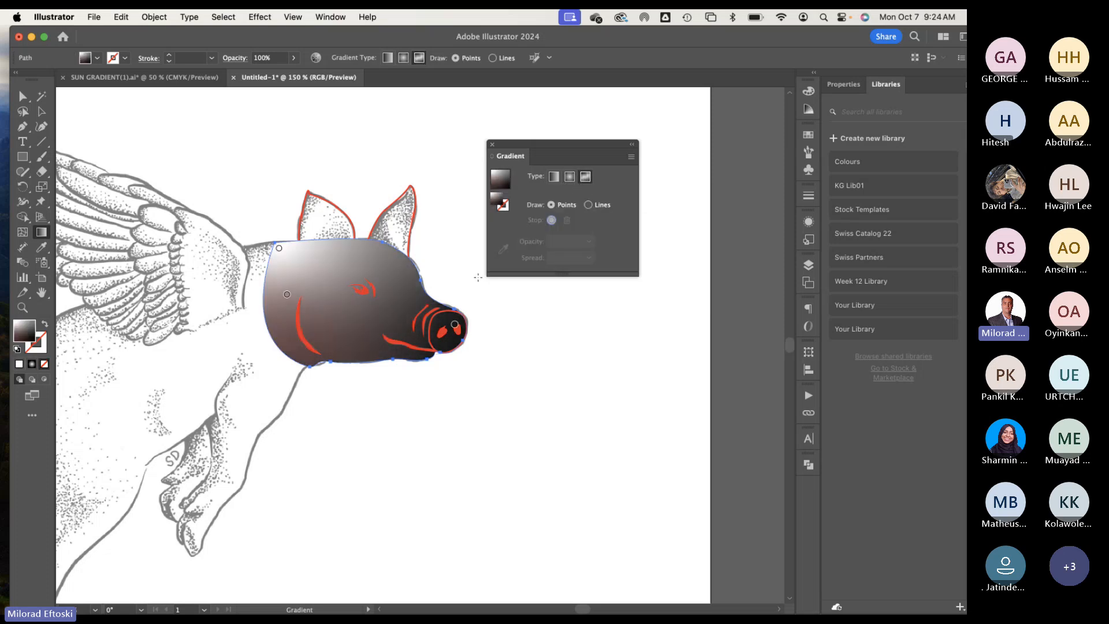
# Step: Reposition the freeform points: greyish brown behind the cheek crease, white along the upper head near the eye, and black between the nostrils
pyautogui.moveTo(287, 294); pyautogui.dragTo(283, 308)
pyautogui.moveTo(282, 251); pyautogui.dragTo(317, 251)
pyautogui.moveTo(454, 325); pyautogui.dragTo(449, 328)
pyautogui.moveTo(317, 252); pyautogui.dragTo(338, 255)
# Step: Try a pink swatch on the white upper-head point, reset it to white and tint it pale pink, FFDAFF
pyautogui.doubleClick(338, 255)
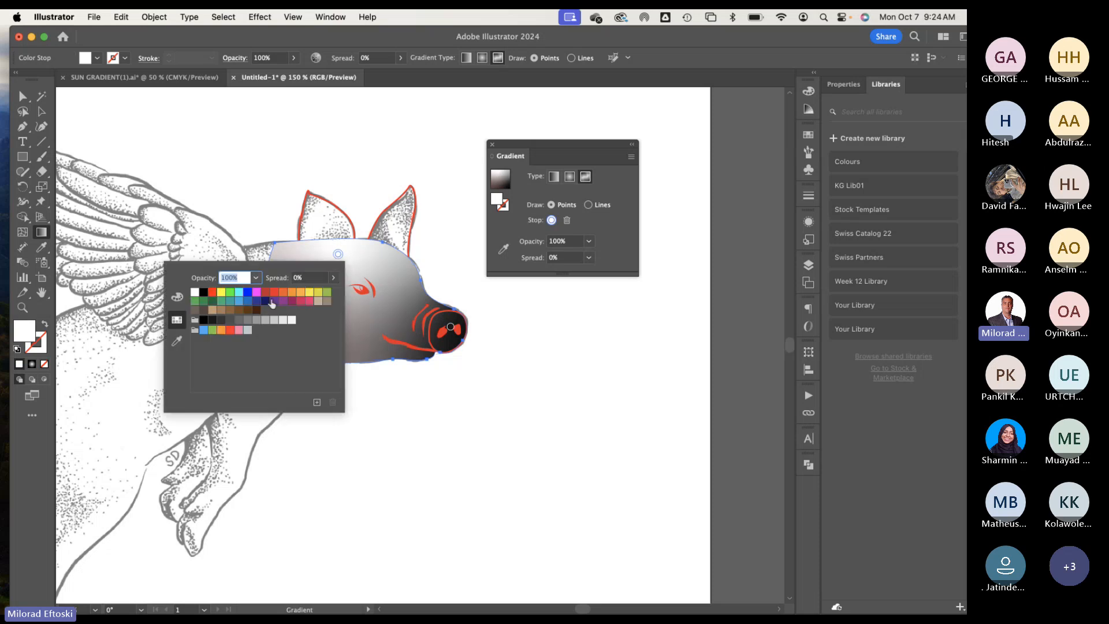
pyautogui.click(238, 329)
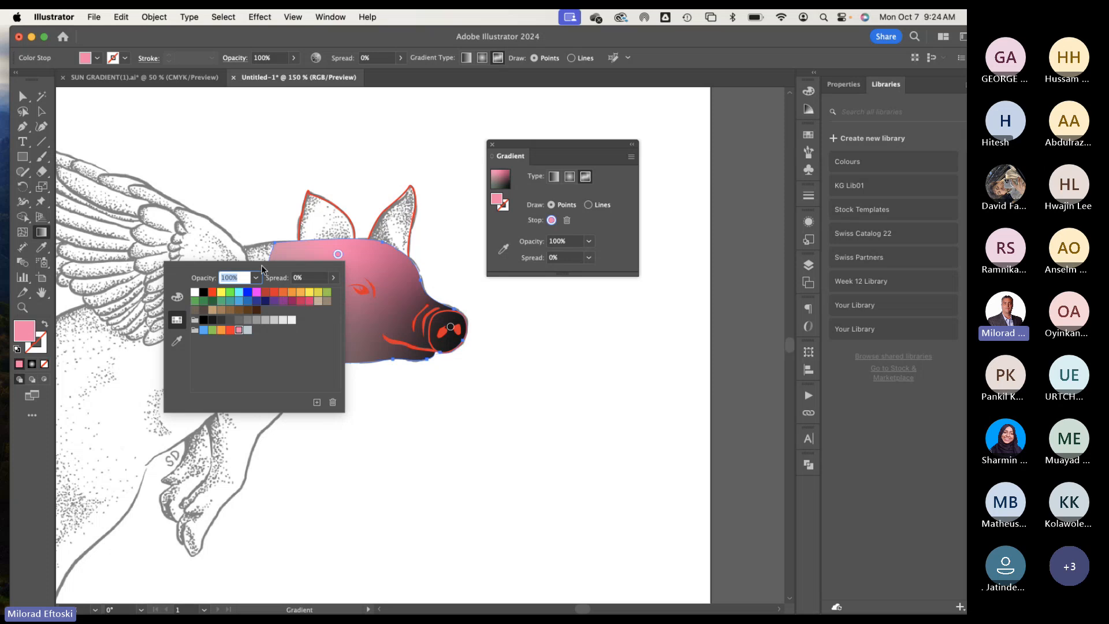
pyautogui.click(194, 292)
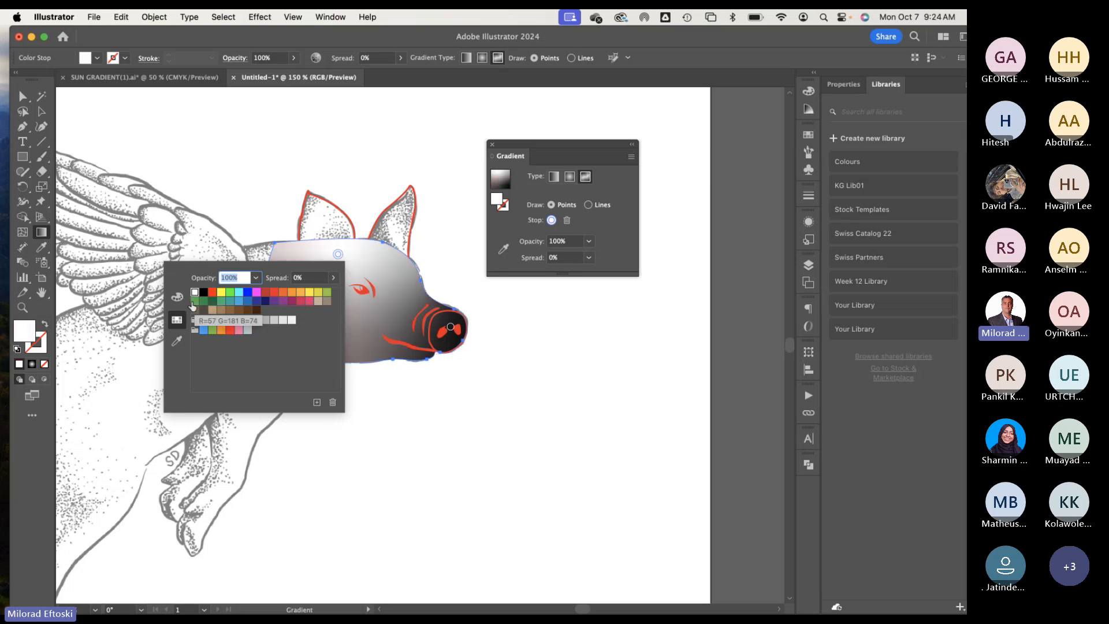
pyautogui.click(178, 302)
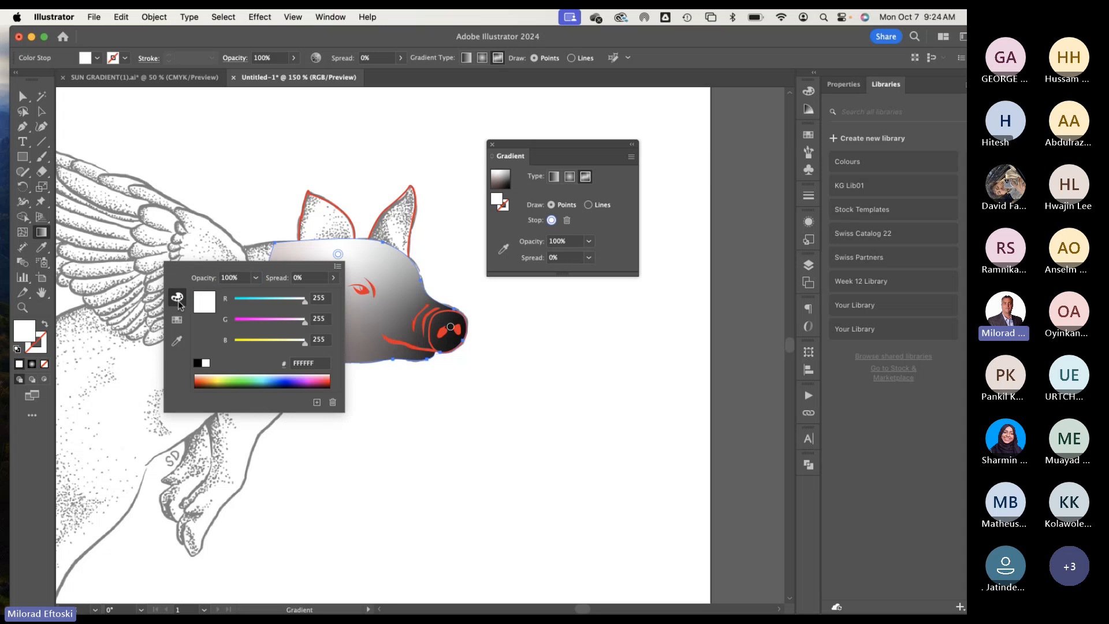
pyautogui.moveTo(304, 319)
pyautogui.mouseDown()
pyautogui.moveTo(278, 321)
pyautogui.moveTo(296, 323)
pyautogui.mouseUp()
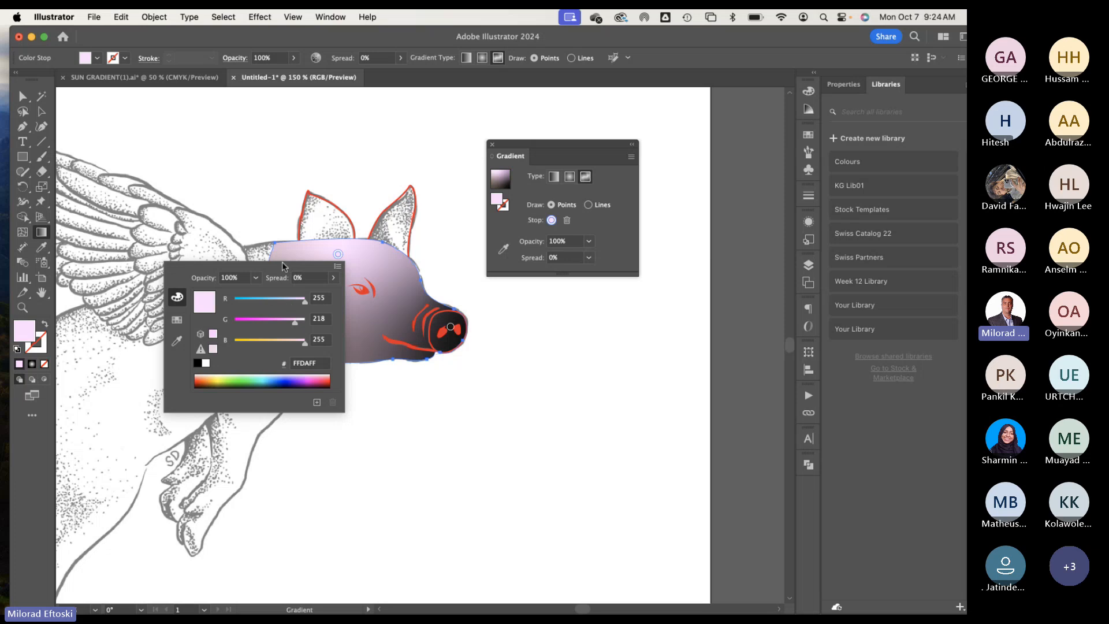
pyautogui.click(293, 250)
# Step: Recolour the greyish brown point behind the cheek crease to bright pink, FF6AC5
pyautogui.click(282, 306)
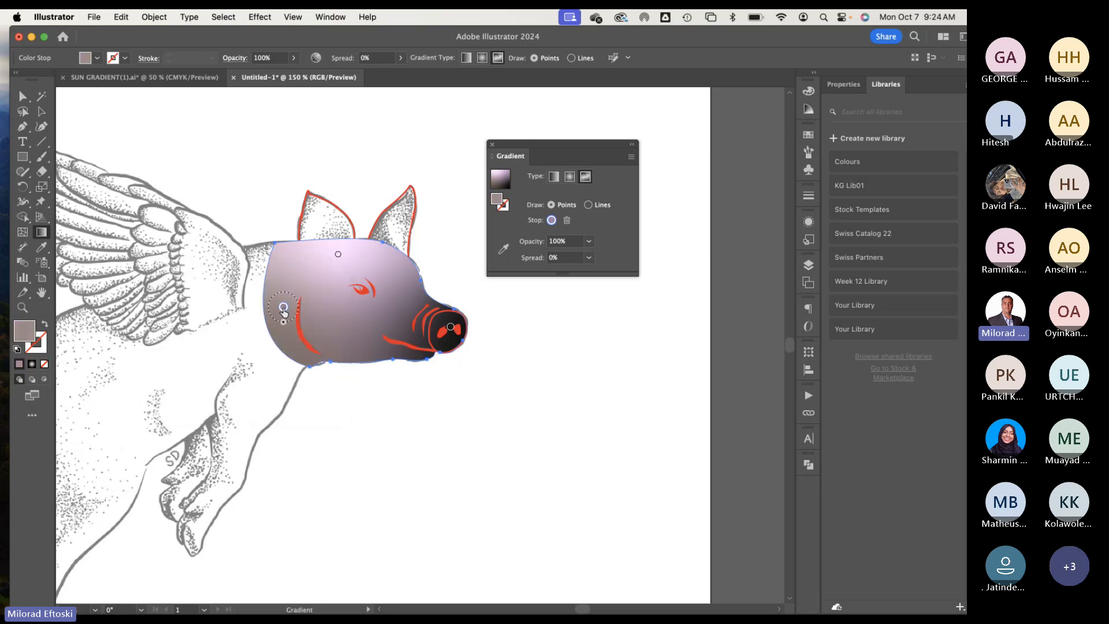
pyautogui.doubleClick(283, 308)
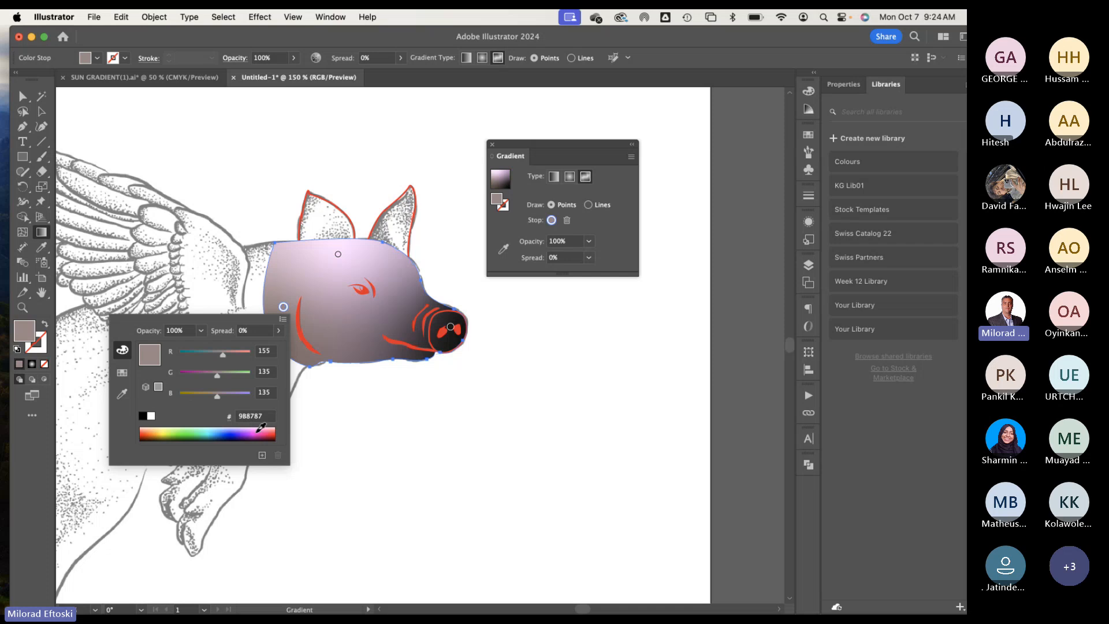
pyautogui.moveTo(257, 431); pyautogui.dragTo(264, 427)
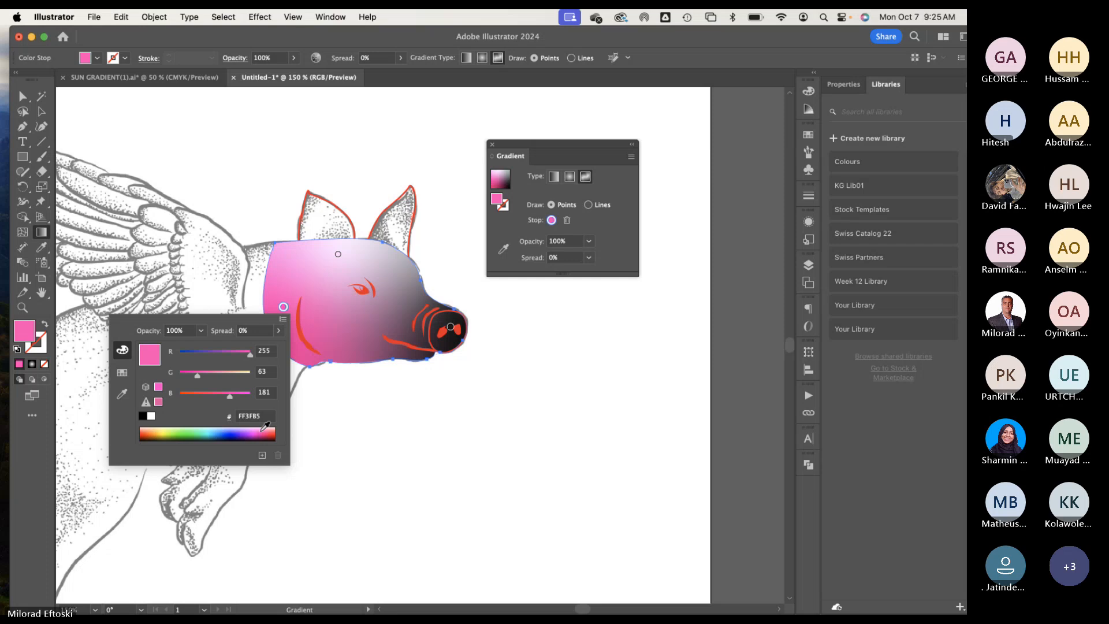
pyautogui.click(261, 431)
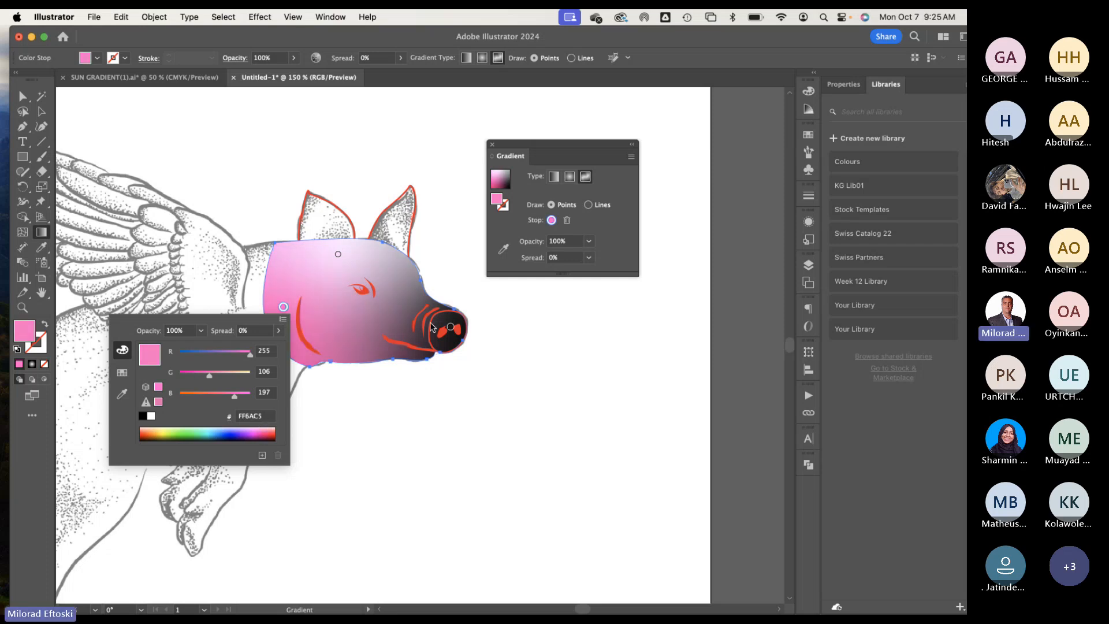
# Step: Recolour the black snout point with the soft pink swatch, trying magenta before returning to the soft pink
pyautogui.click(450, 327)
pyautogui.doubleClick(450, 327)
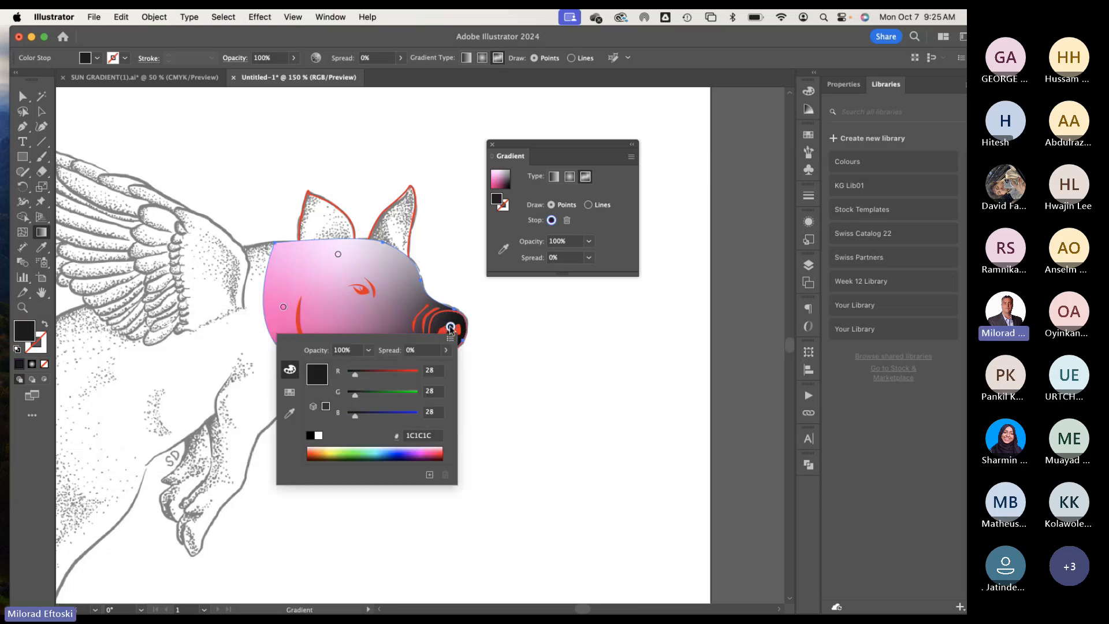
pyautogui.click(289, 392)
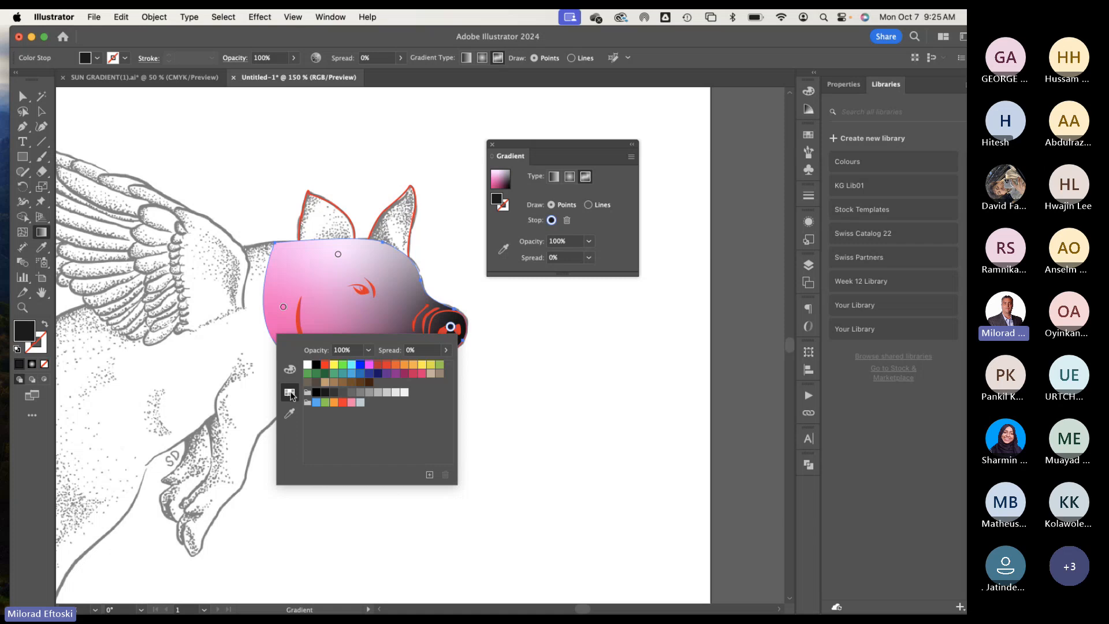
pyautogui.click(351, 402)
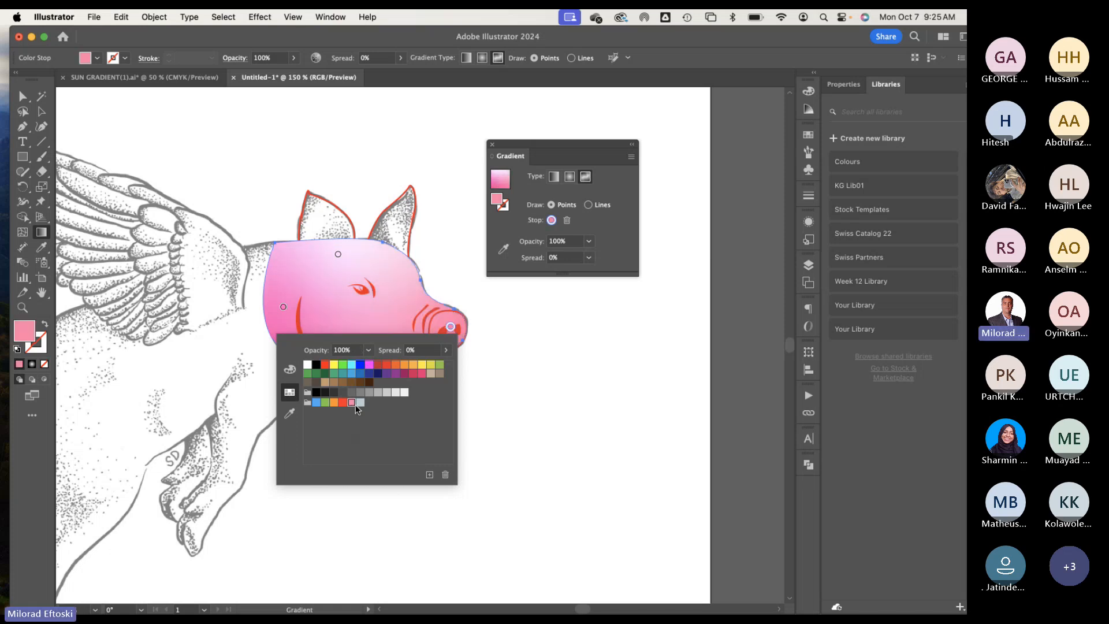
pyautogui.click(369, 364)
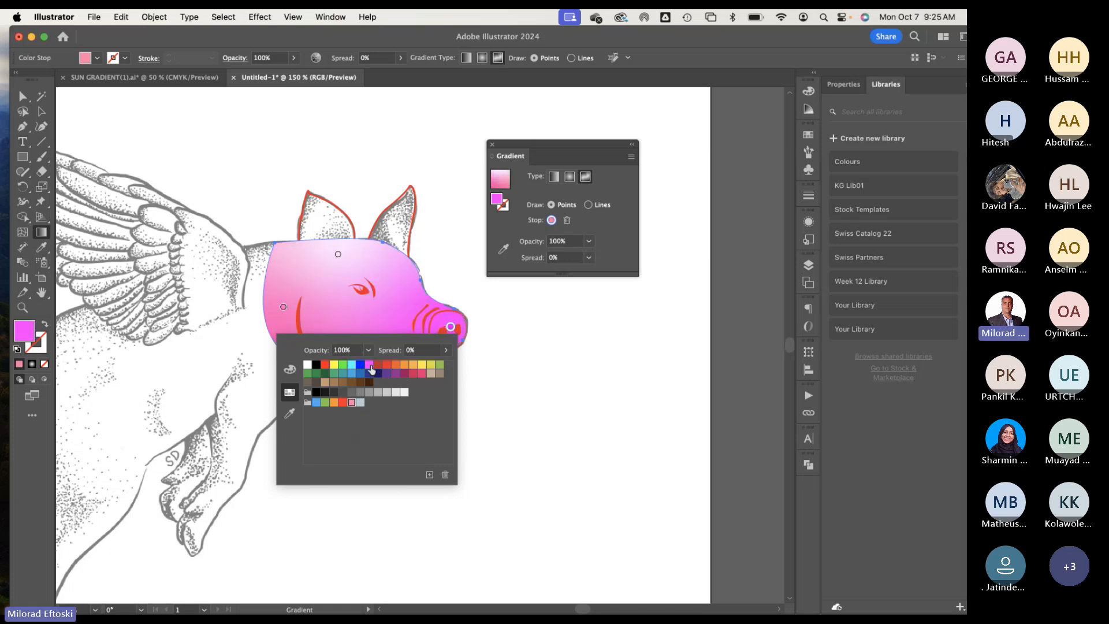
pyautogui.click(351, 403)
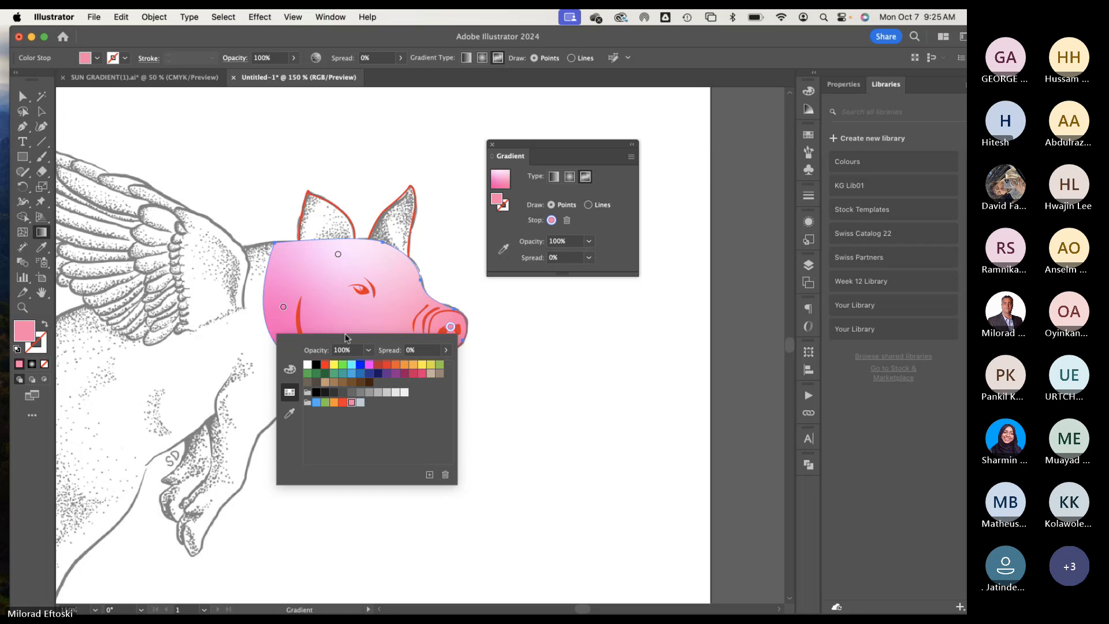
# Step: Darken the snout point's pink by lowering its RGB values, and close its colour settings
pyautogui.click(289, 370)
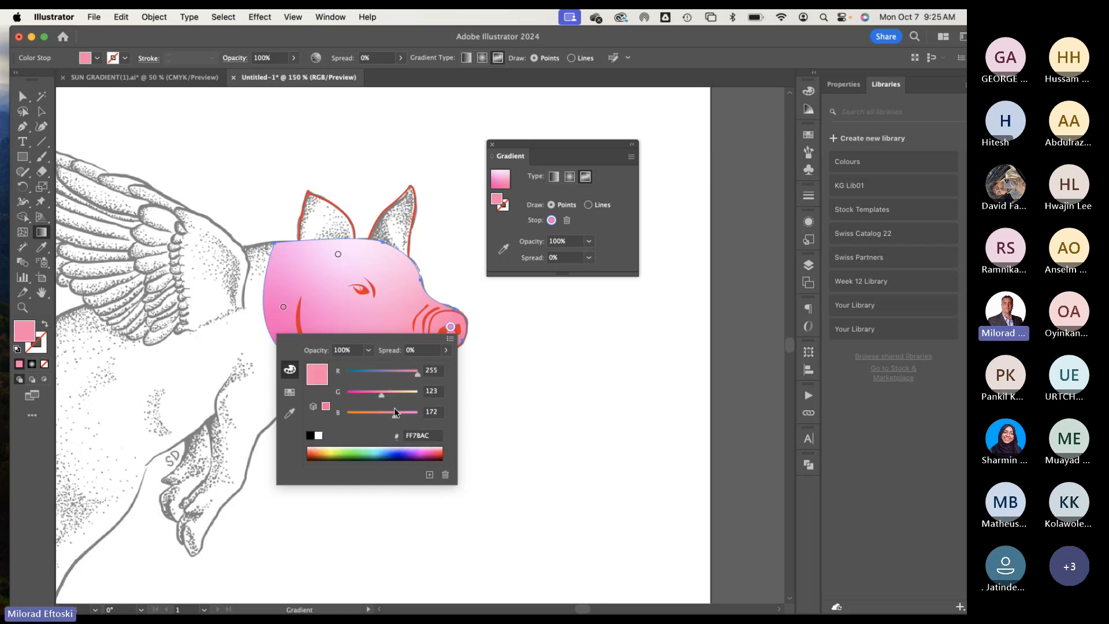
pyautogui.moveTo(381, 396)
pyautogui.mouseDown()
pyautogui.moveTo(369, 395)
pyautogui.moveTo(391, 415)
pyautogui.mouseUp()
pyautogui.moveTo(414, 375); pyautogui.dragTo(406, 376)
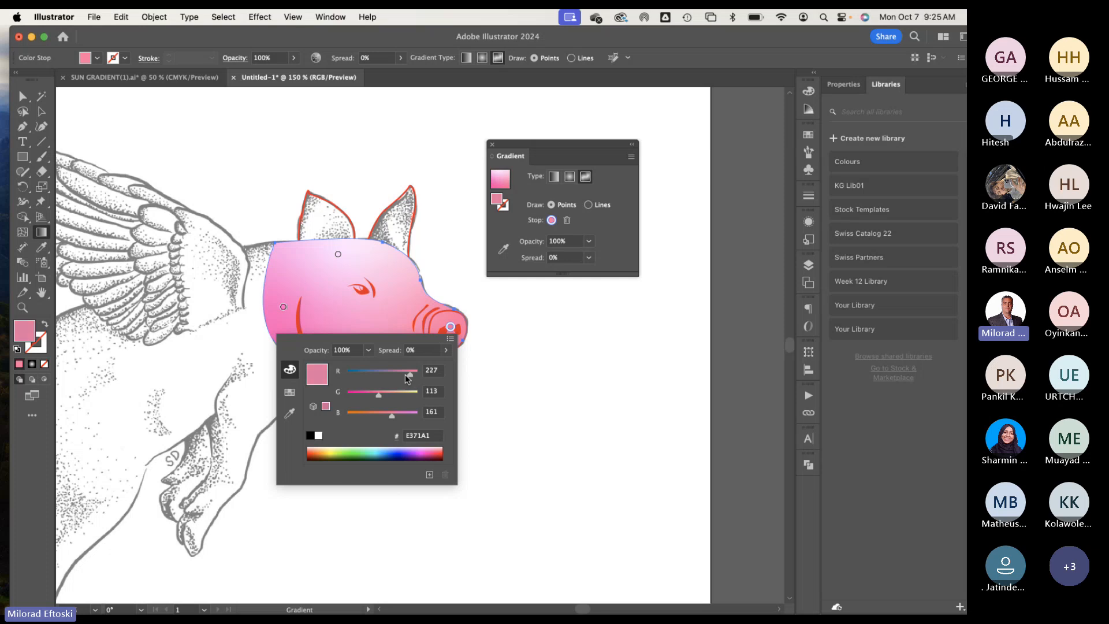
pyautogui.click(487, 373)
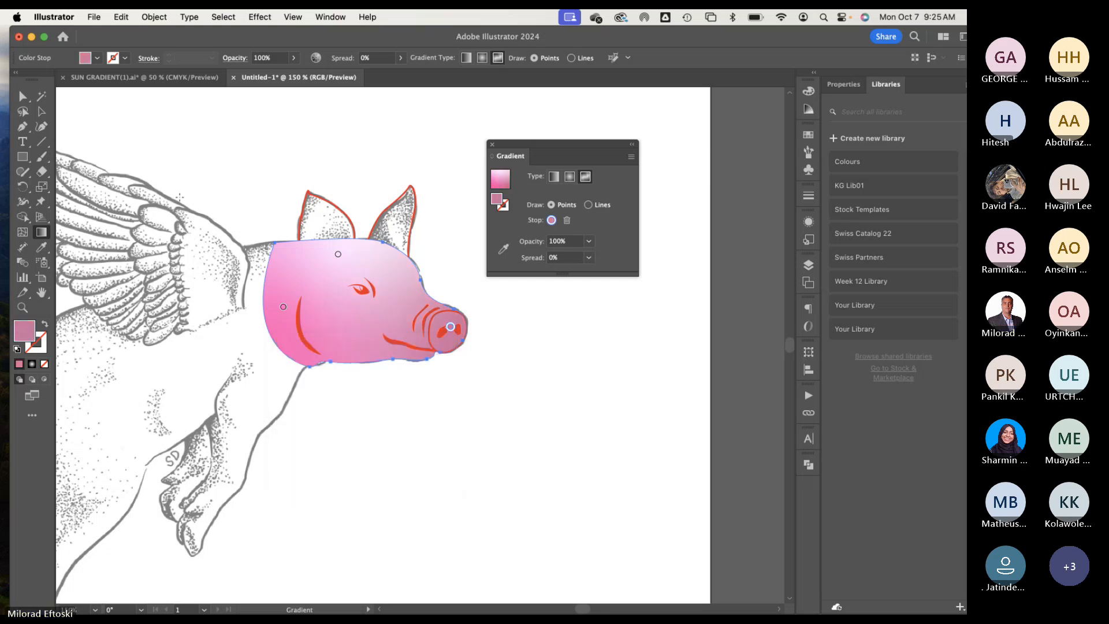
# Step: Select the eye, cheek crease, mouth and snout shapes together, leaving the head shape out of the selection
pyautogui.click(41, 112)
pyautogui.click(272, 145)
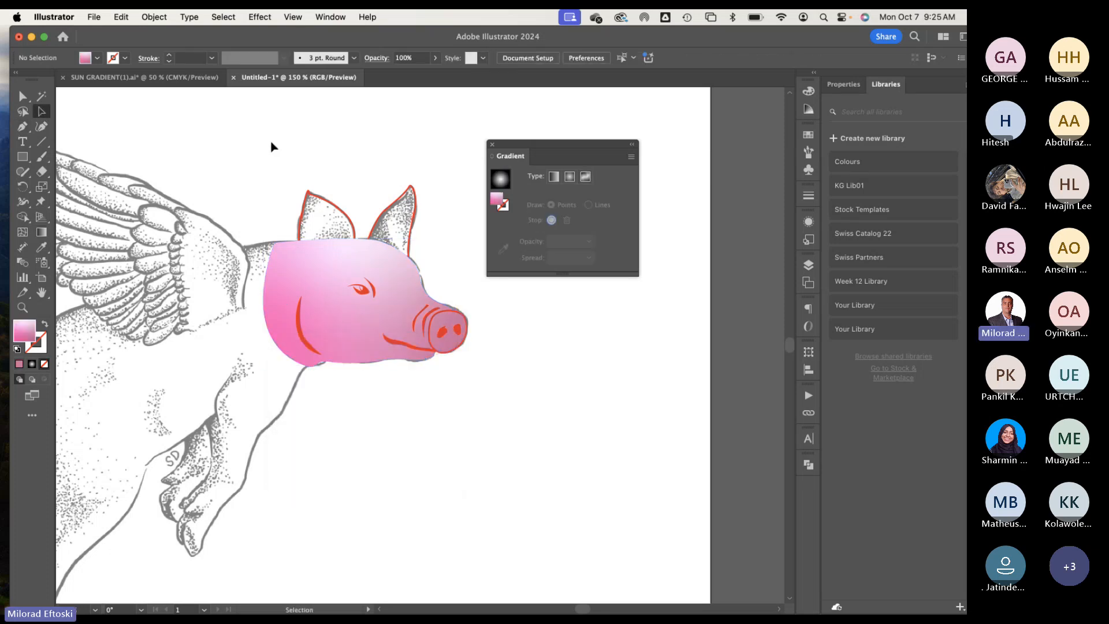
pyautogui.click(389, 339)
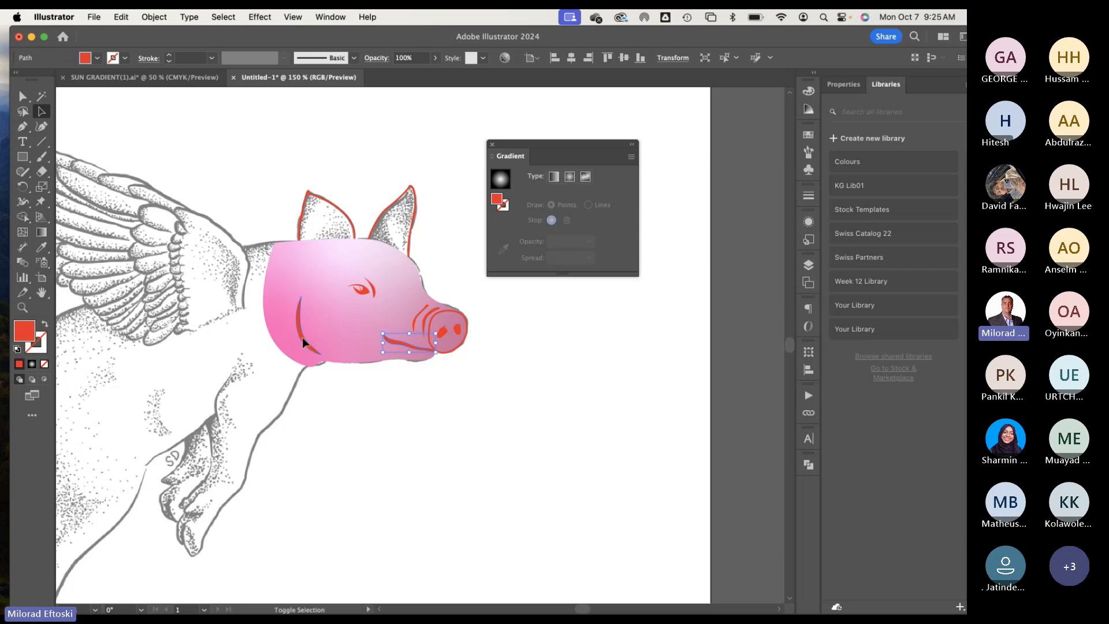
pyautogui.click(411, 404)
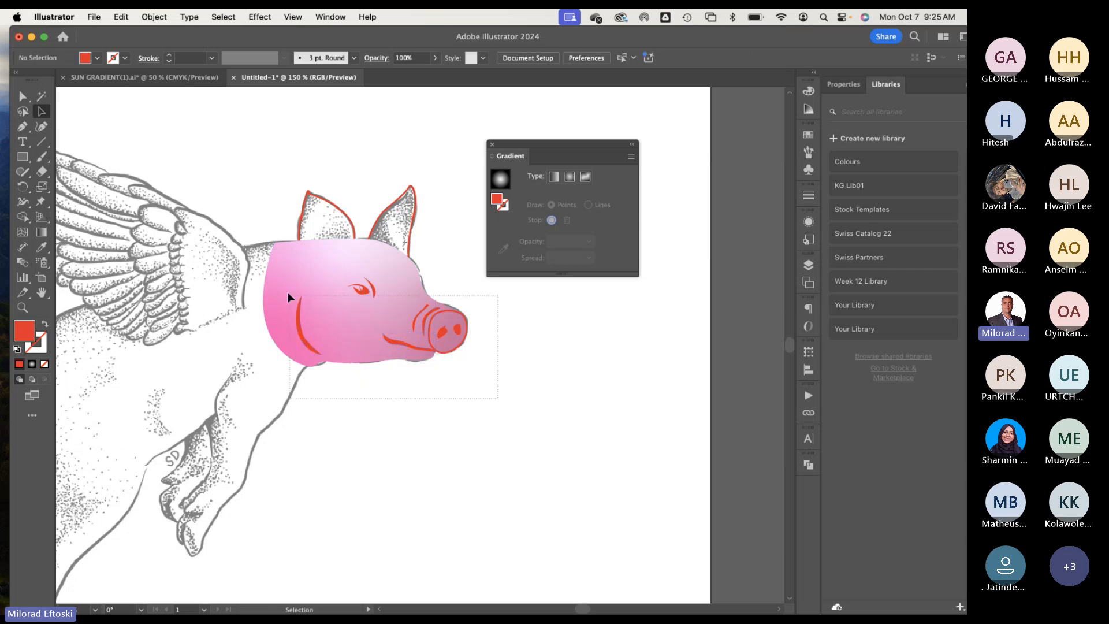
pyautogui.click(291, 270)
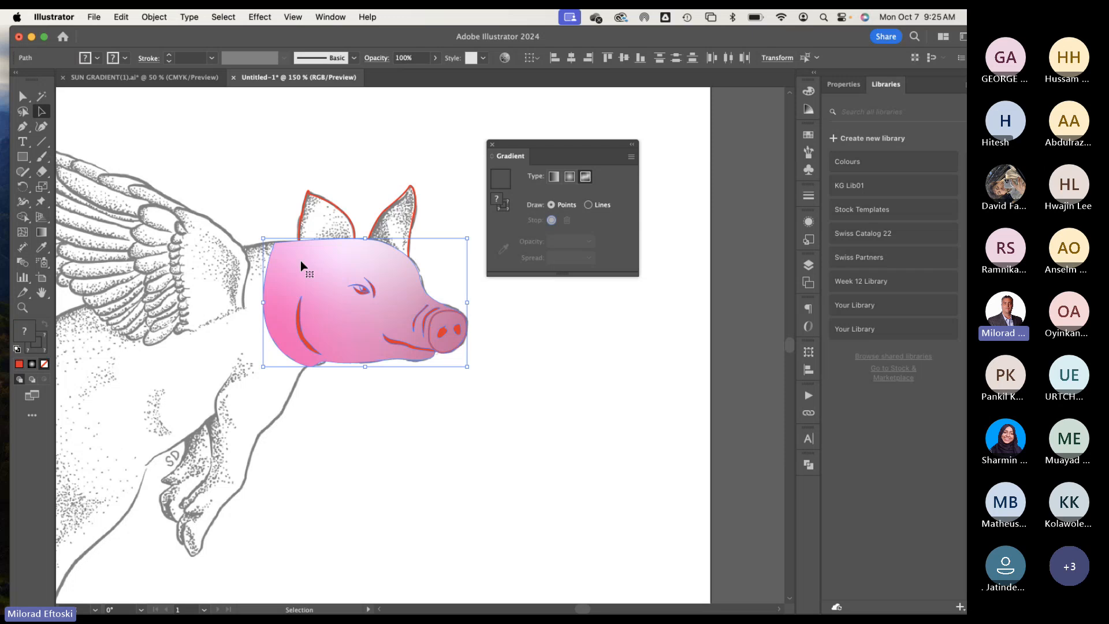
pyautogui.press('super+z')
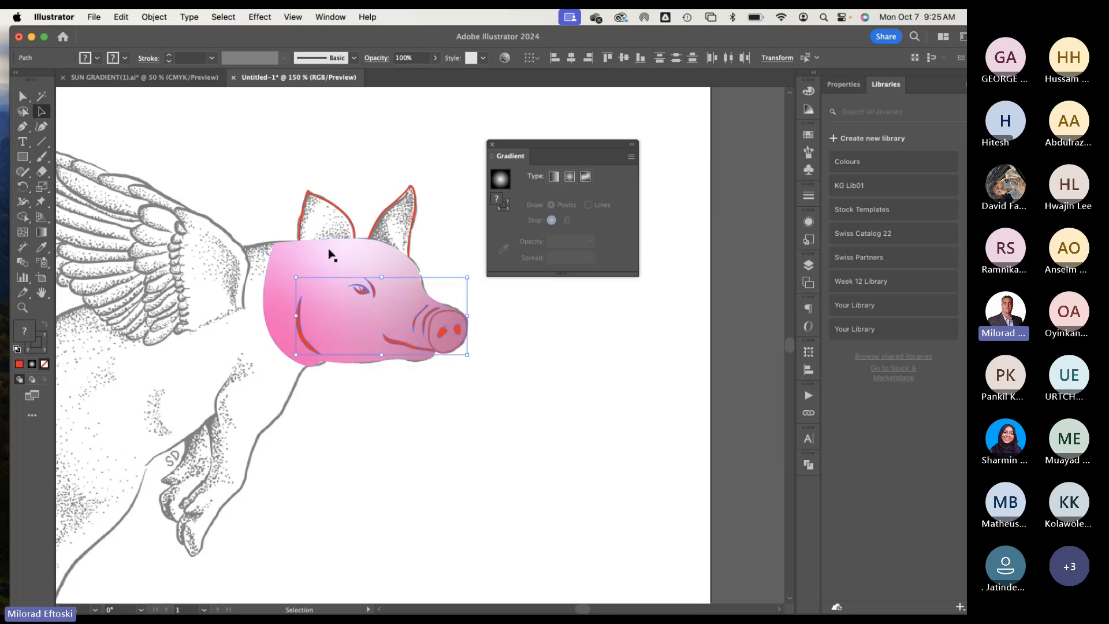
# Step: Fill the selected eye, cheek crease, mouth and snout shapes with black and remove their stroke
pyautogui.click(97, 58)
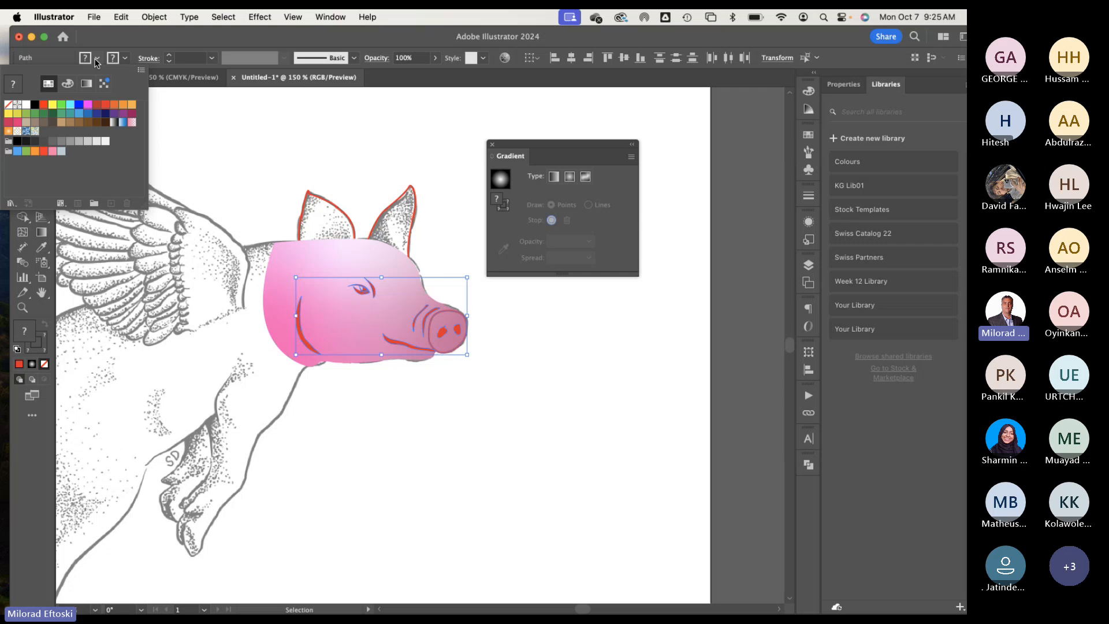
pyautogui.click(35, 105)
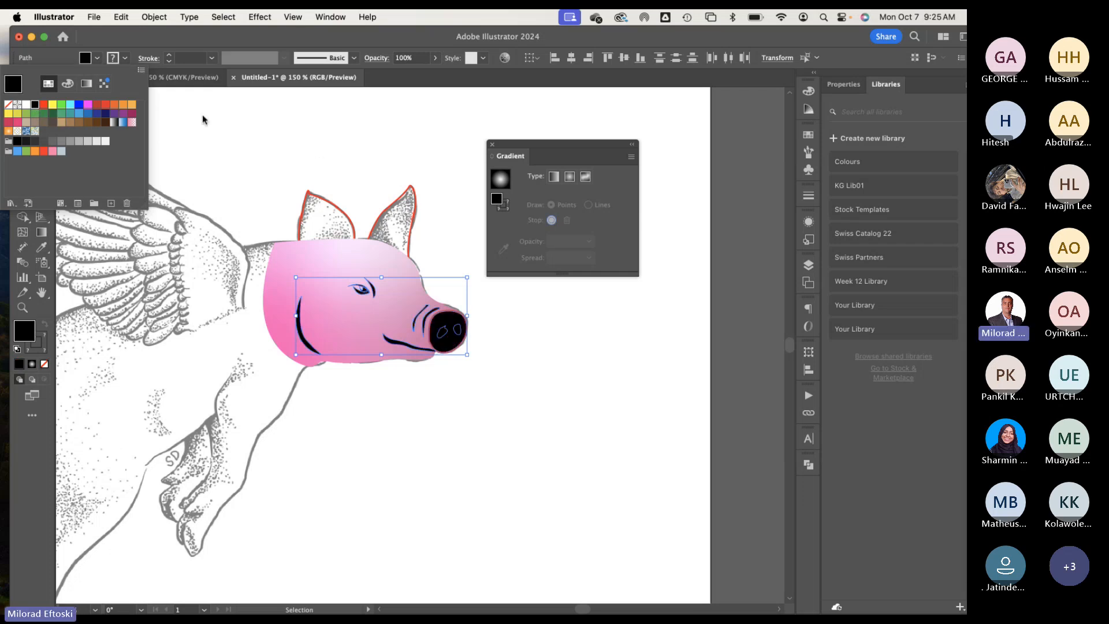
pyautogui.click(125, 58)
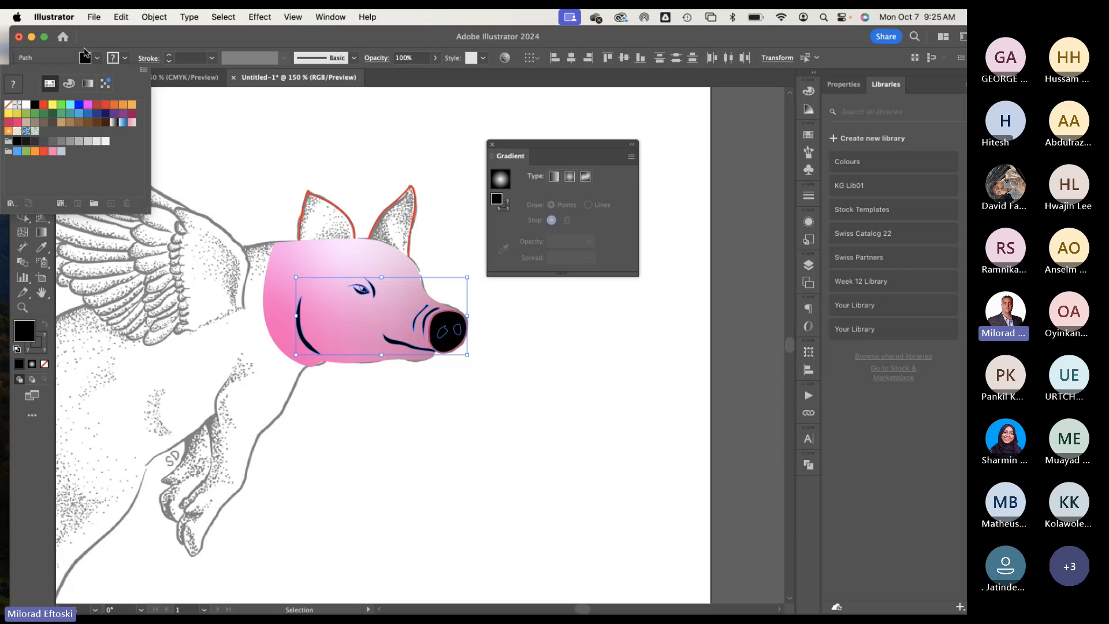
pyautogui.click(8, 106)
pyautogui.click(285, 159)
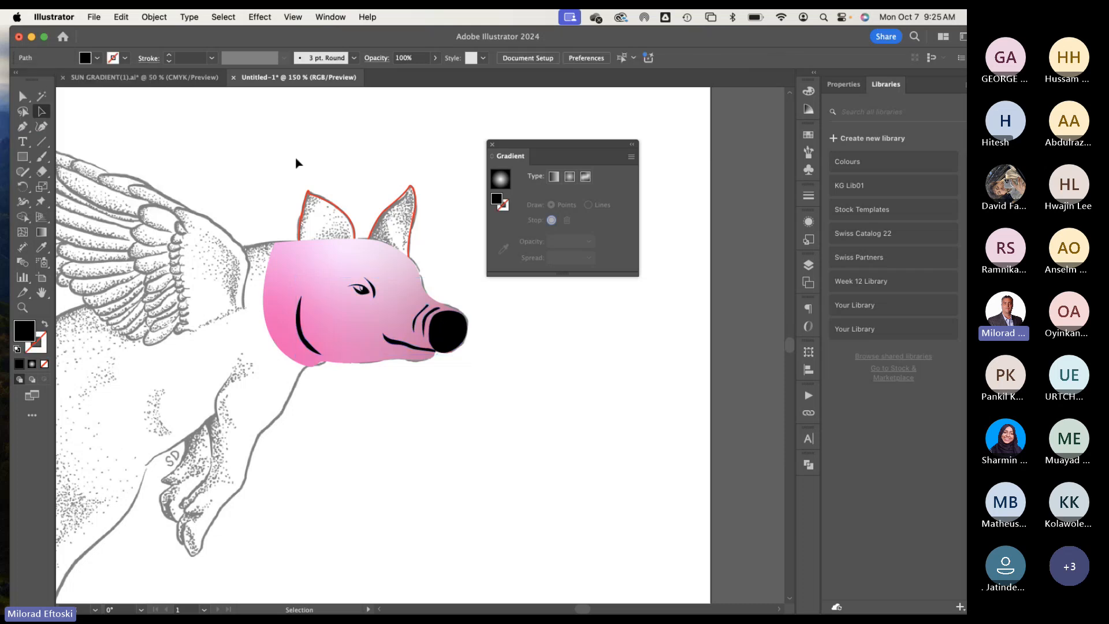
# Step: Copy the head's pink freeform gradient onto the round snout shape with the Eyedropper, keeping the nostrils black
pyautogui.click(446, 332)
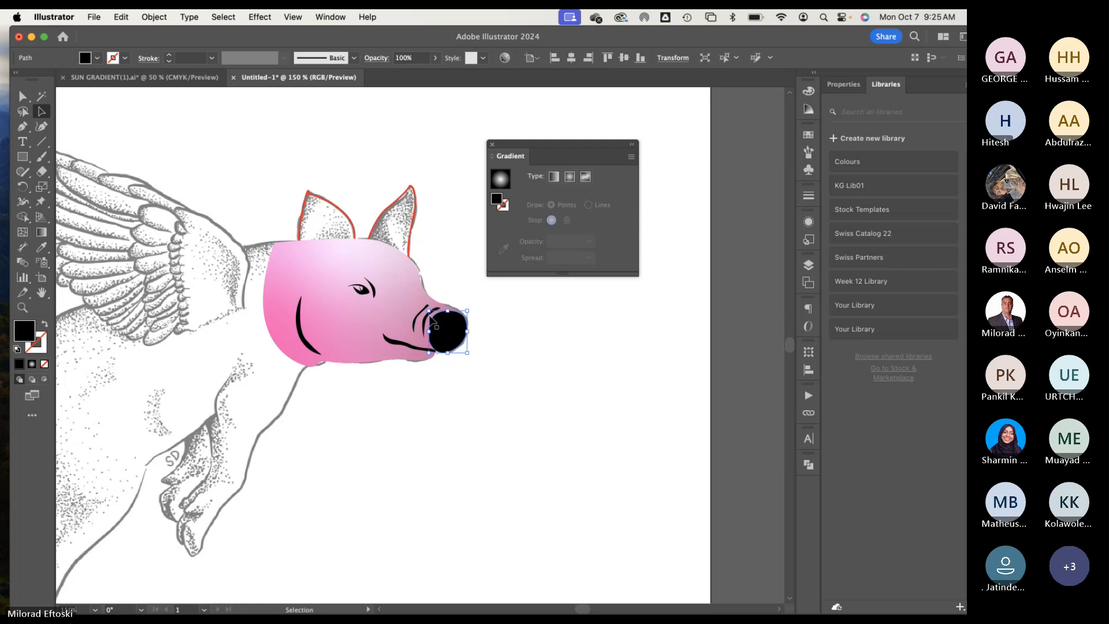
pyautogui.click(475, 366)
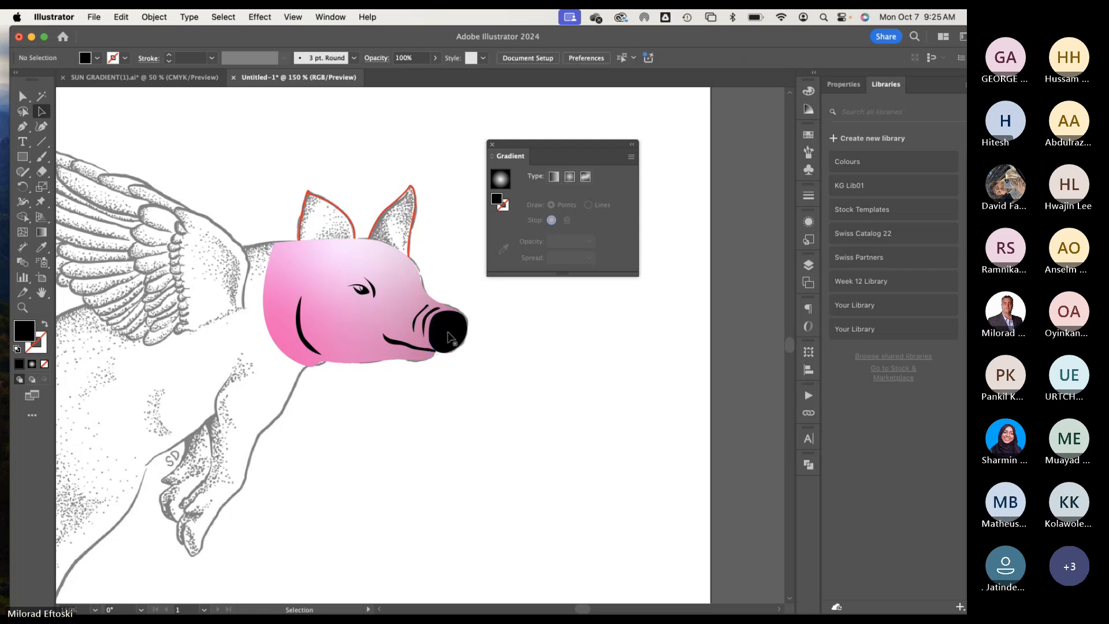
pyautogui.click(445, 333)
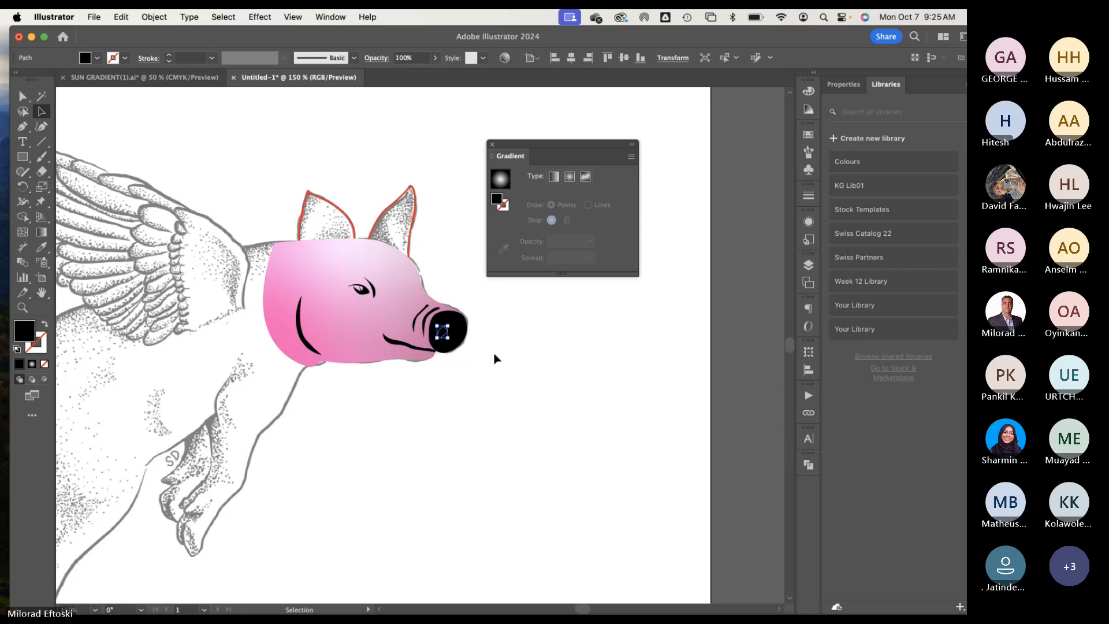
pyautogui.keyDown('shift'); pyautogui.click(459, 330); pyautogui.keyUp('shift')
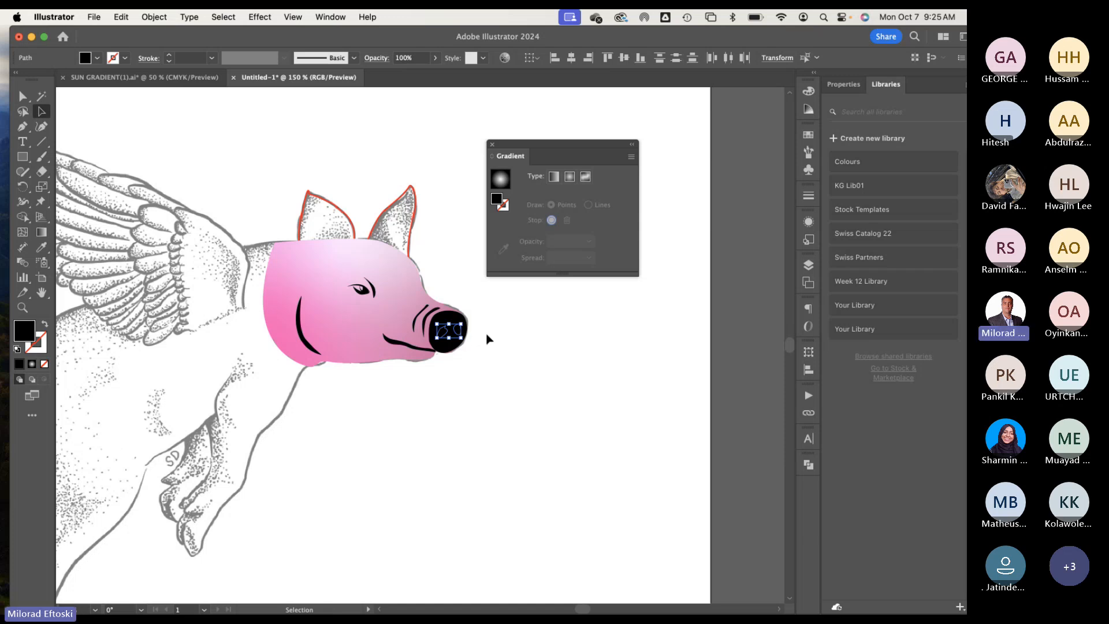
pyautogui.press('Delete')
pyautogui.click(464, 314)
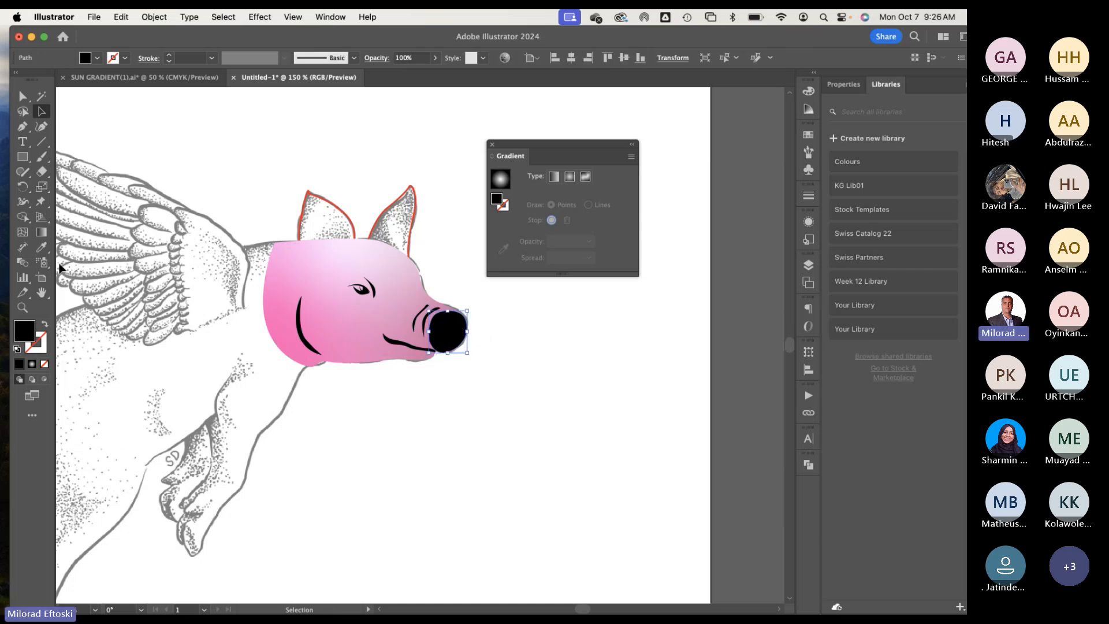
pyautogui.click(42, 248)
pyautogui.click(327, 266)
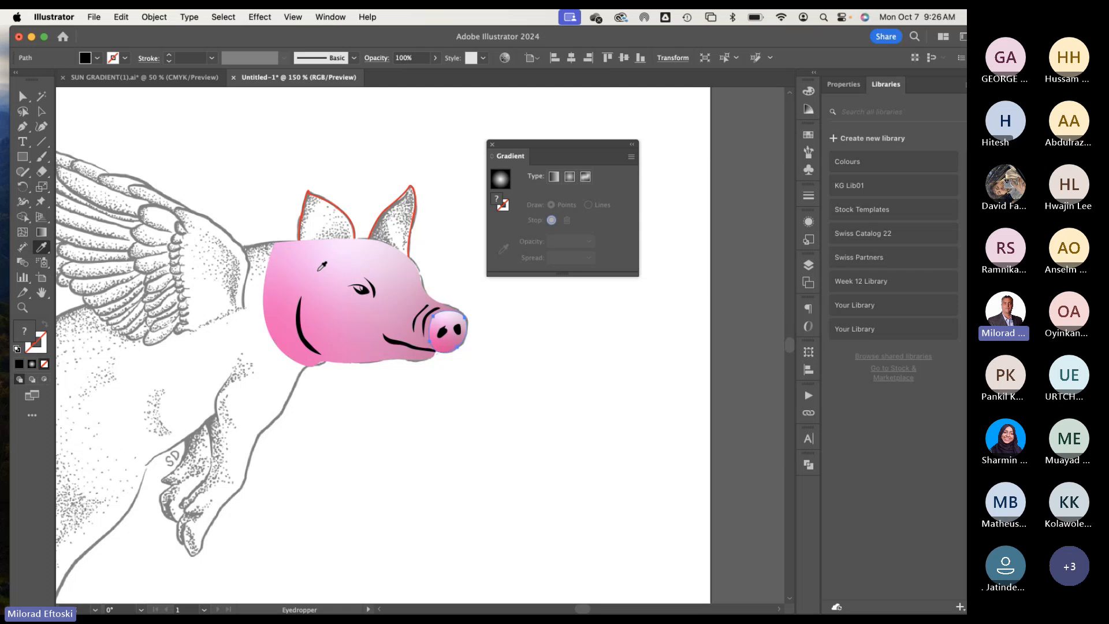
pyautogui.click(42, 111)
pyautogui.click(210, 142)
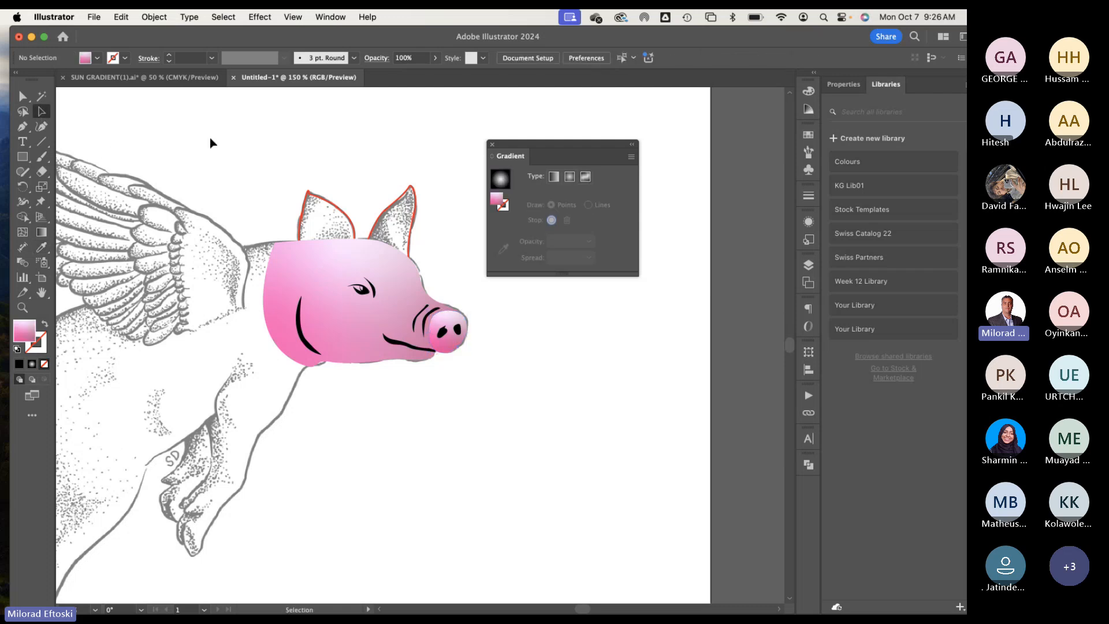
# Step: Open the snout's freeform gradient for editing, shift its light point along the upper edge and move the pink point lower
pyautogui.scroll(-5, 209, 138)
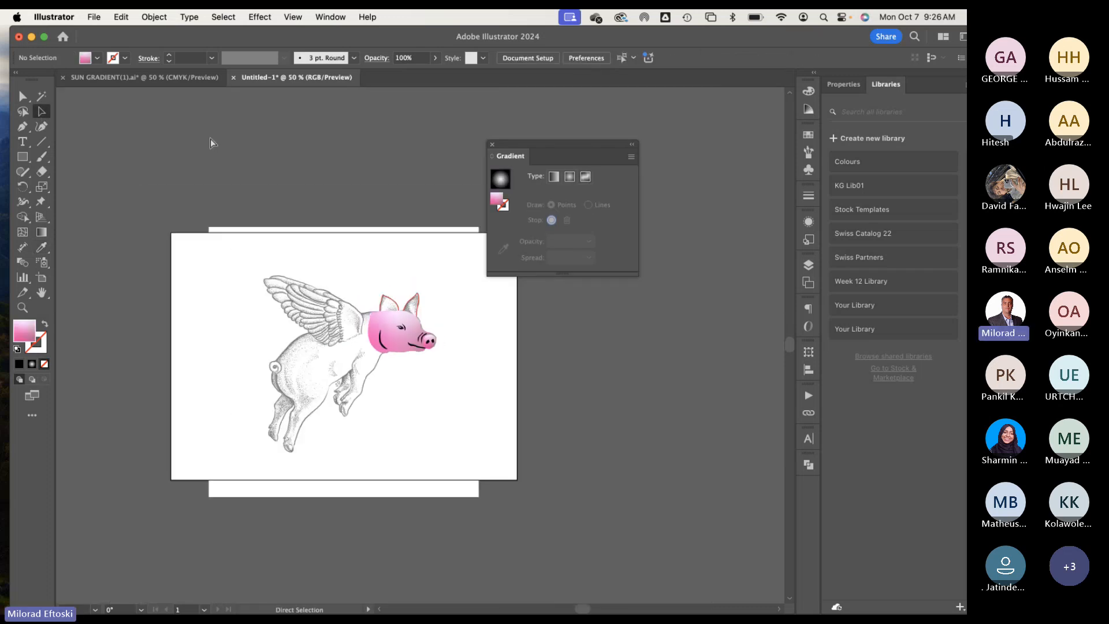
pyautogui.scroll(5, 211, 138)
pyautogui.press('super+equal')
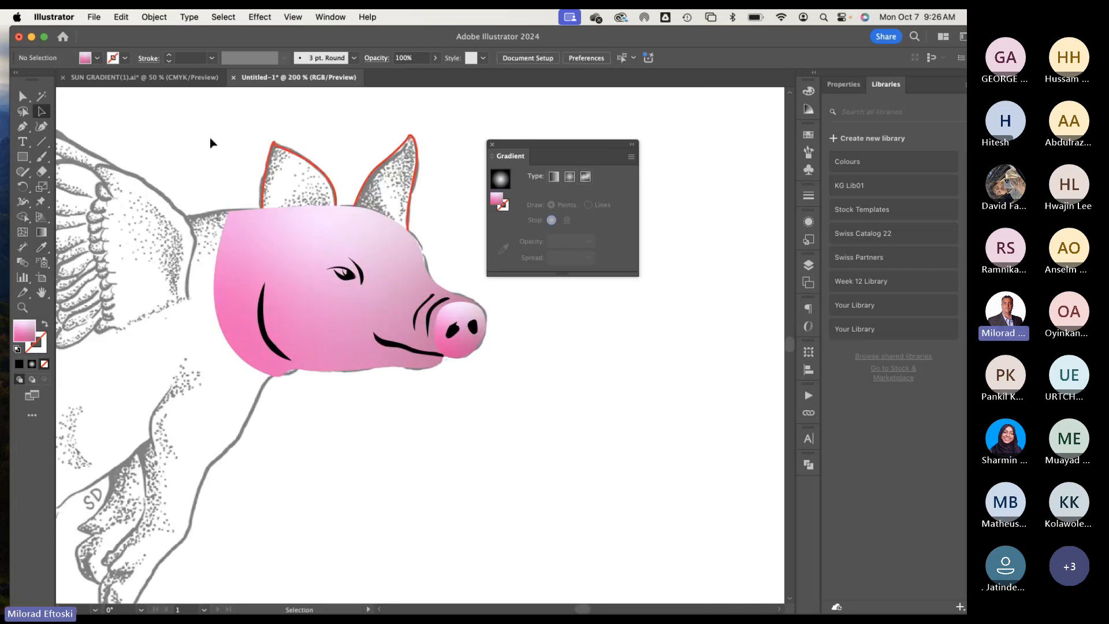
pyautogui.click(454, 355)
pyautogui.press('i')
pyautogui.click(300, 302)
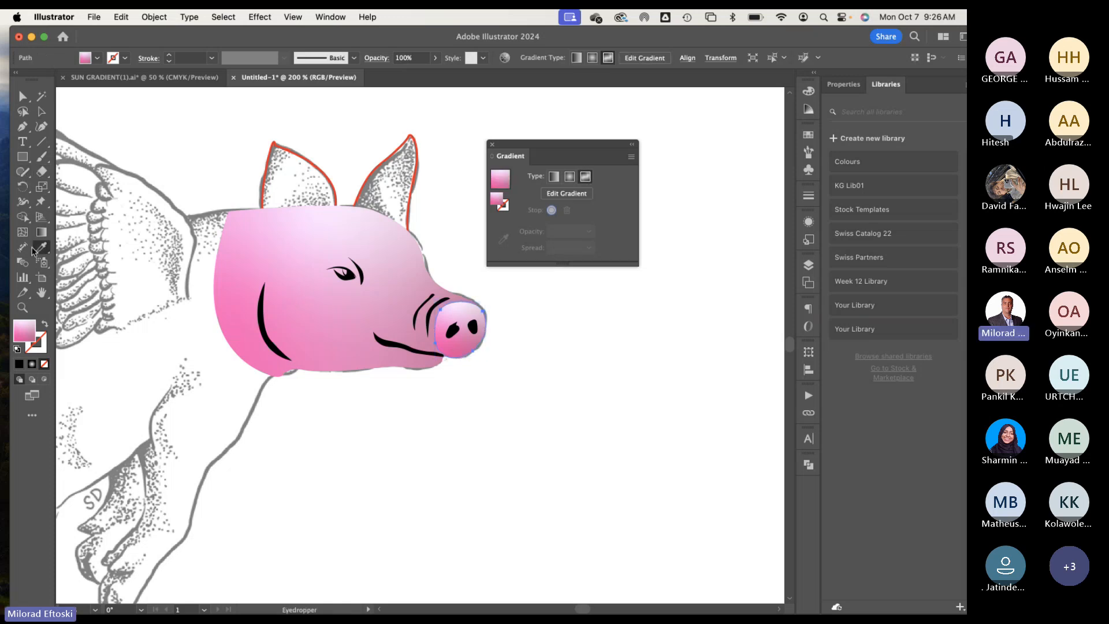
pyautogui.click(41, 234)
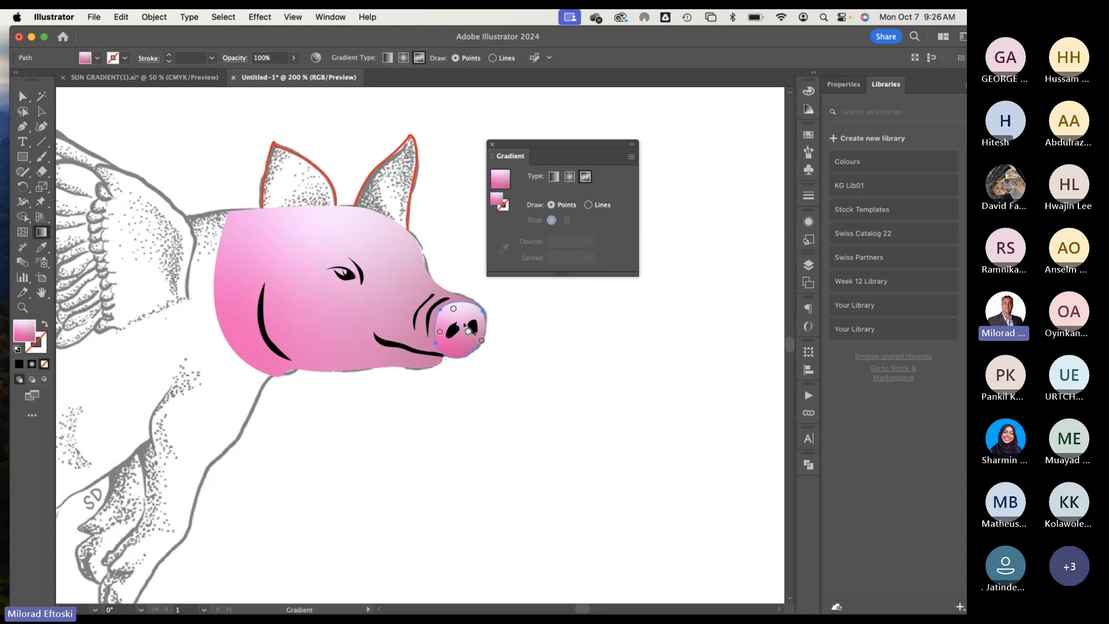
pyautogui.click(454, 312)
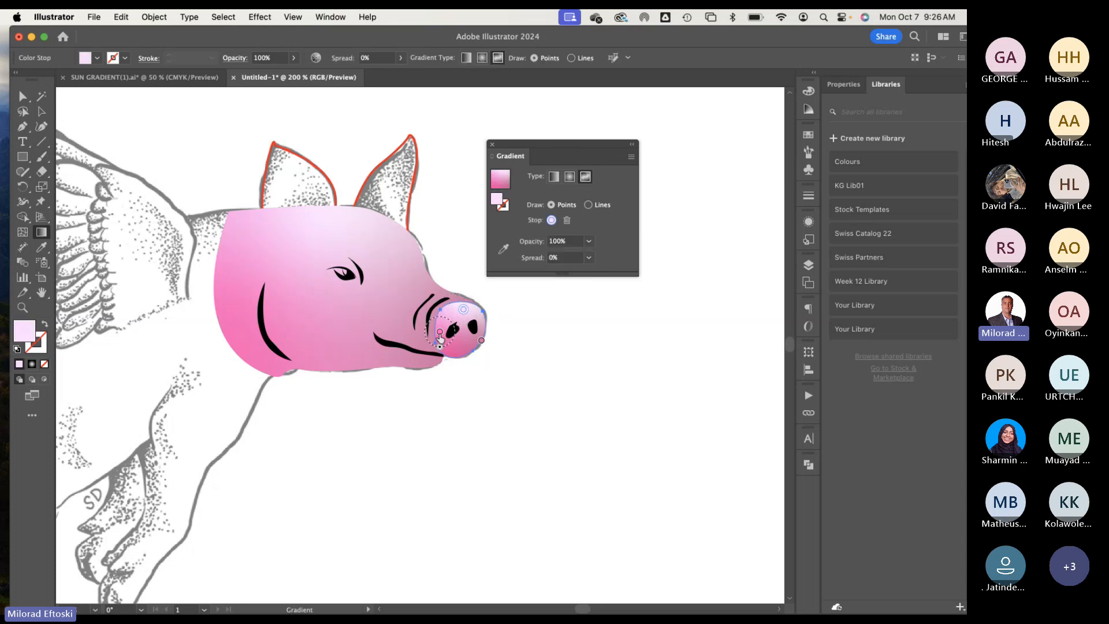
pyautogui.moveTo(453, 312); pyautogui.dragTo(446, 342)
# Step: Recolour the snout's lower-left gradient point to D46AC5 and adjust the point on its right edge
pyautogui.doubleClick(446, 343)
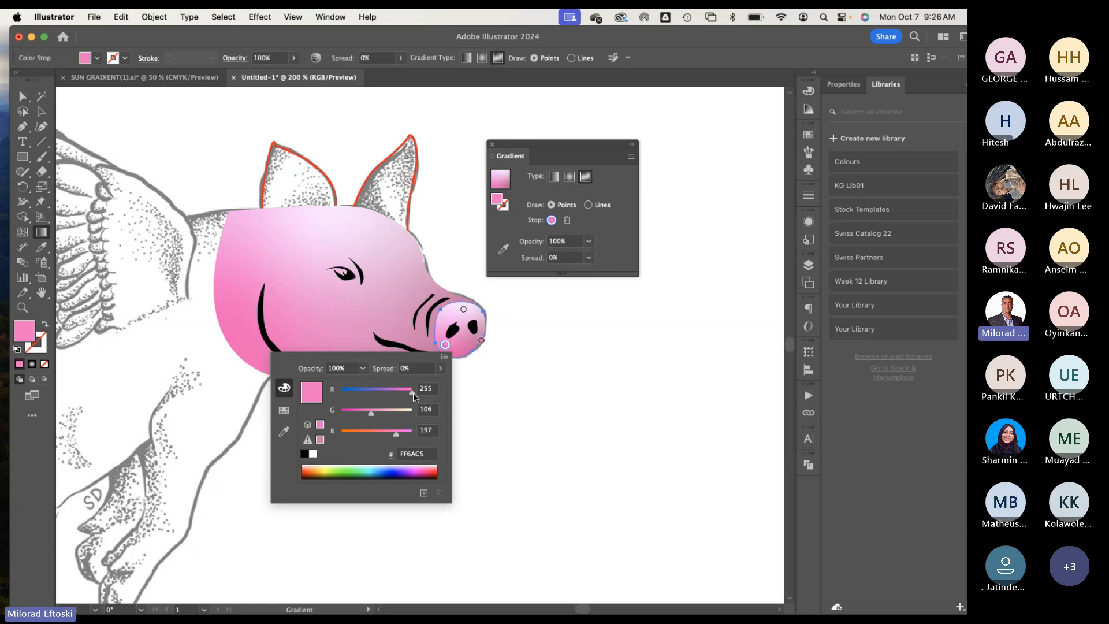
pyautogui.moveTo(414, 393); pyautogui.dragTo(399, 391)
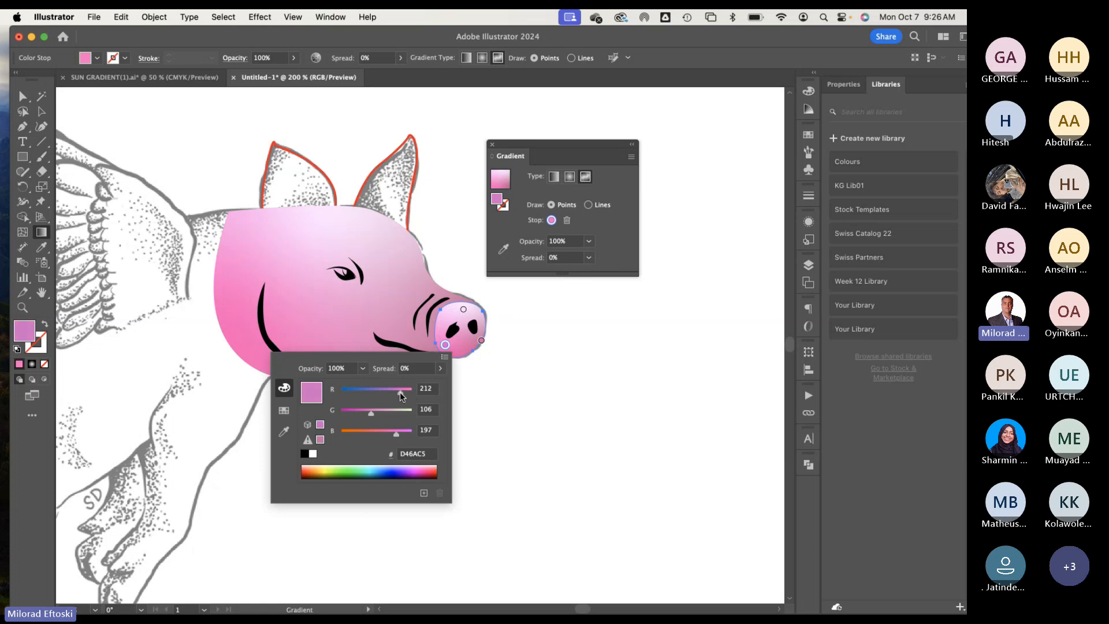
pyautogui.click(478, 343)
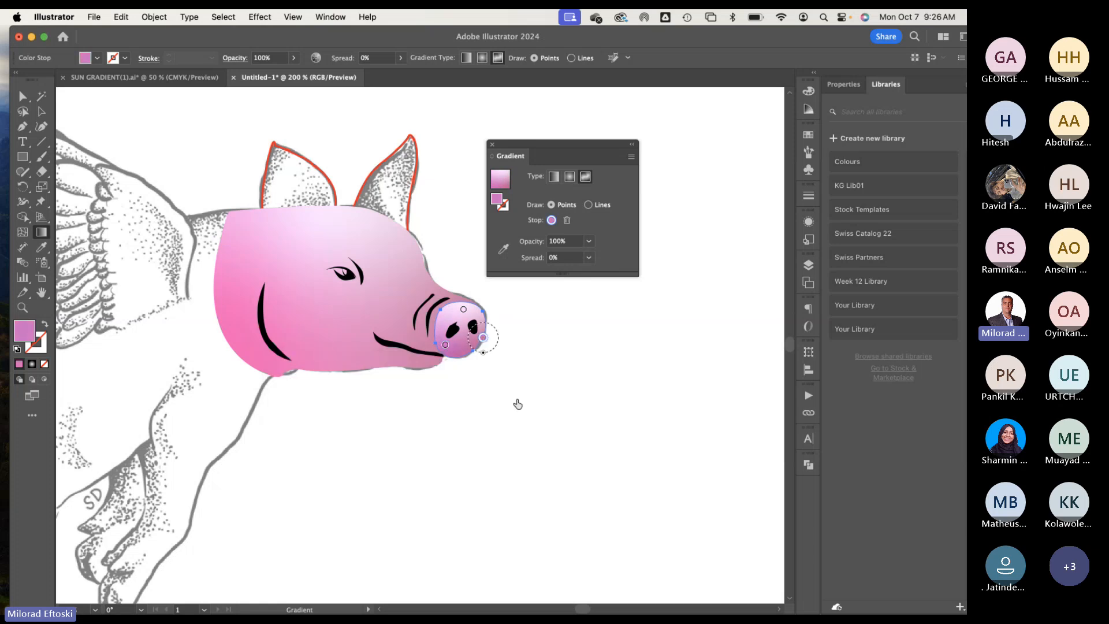
# Step: Replace the red outline of the ear nearer the wing with the head's gradient using the Eyedropper
pyautogui.click(41, 111)
pyautogui.click(269, 159)
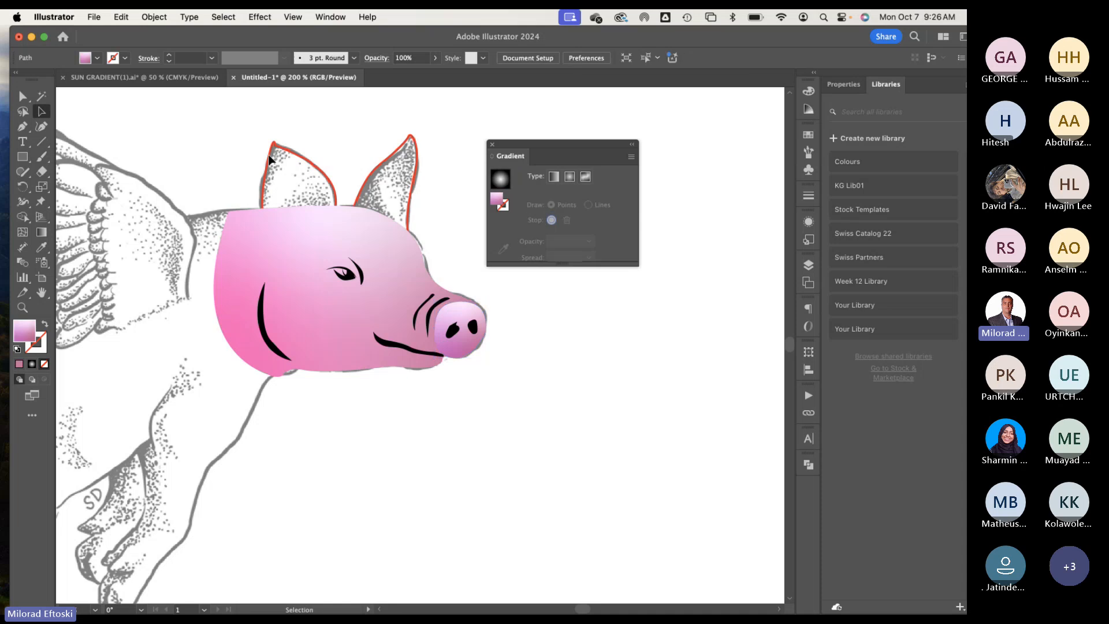
pyautogui.click(287, 151)
pyautogui.click(287, 152)
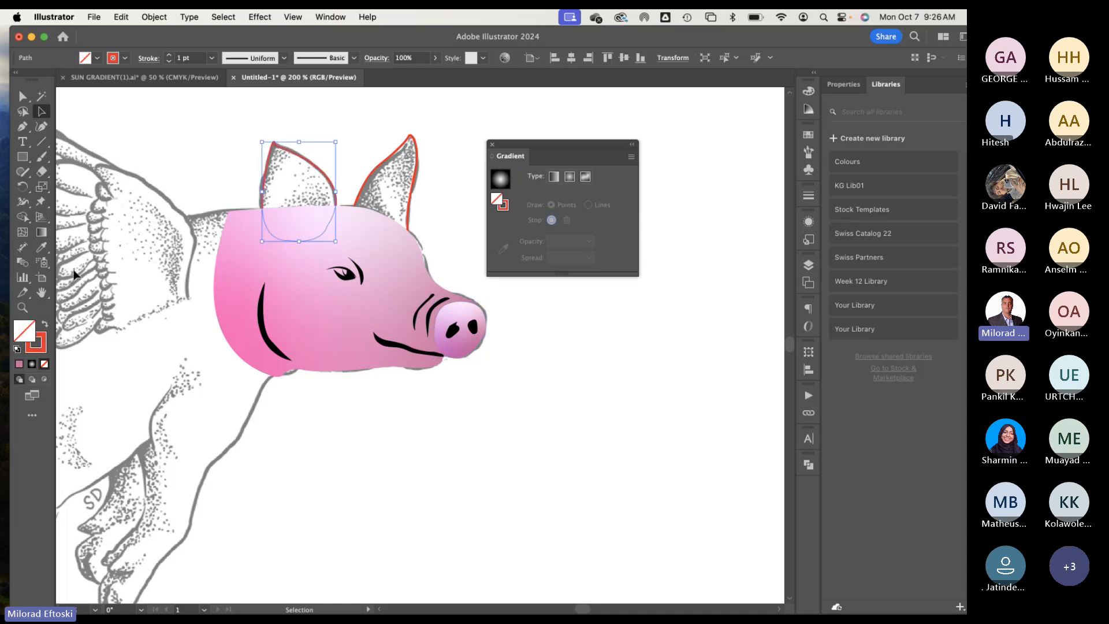
pyautogui.click(41, 247)
pyautogui.click(277, 253)
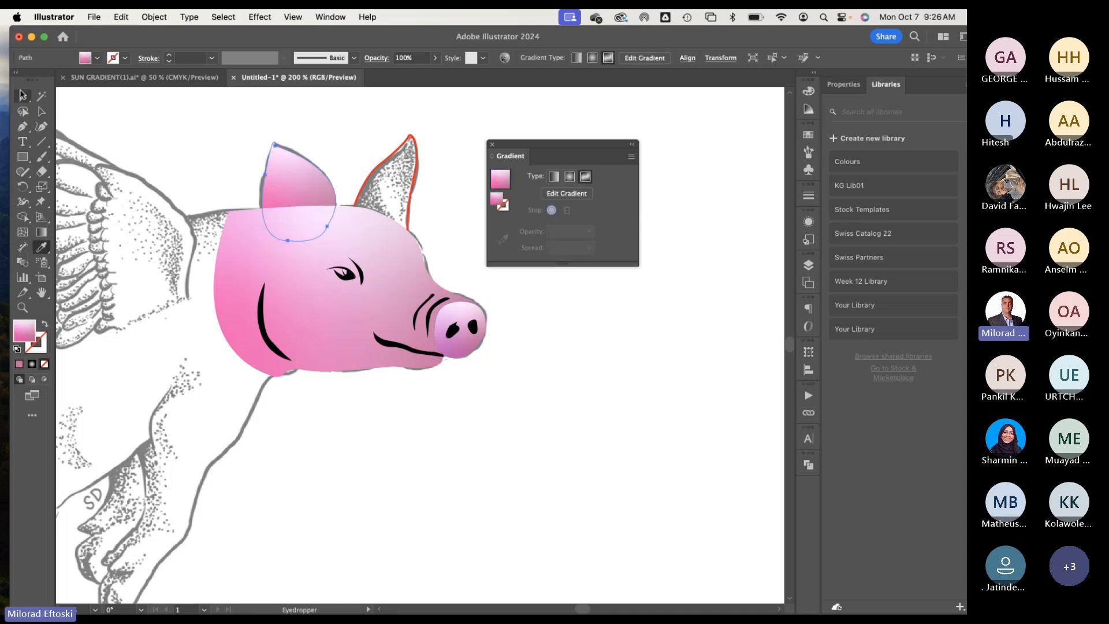
# Step: Apply the head's gradient to the pointed ear above the forehead and deselect it
pyautogui.keyDown('super'); pyautogui.click(355, 180); pyautogui.keyUp('super')
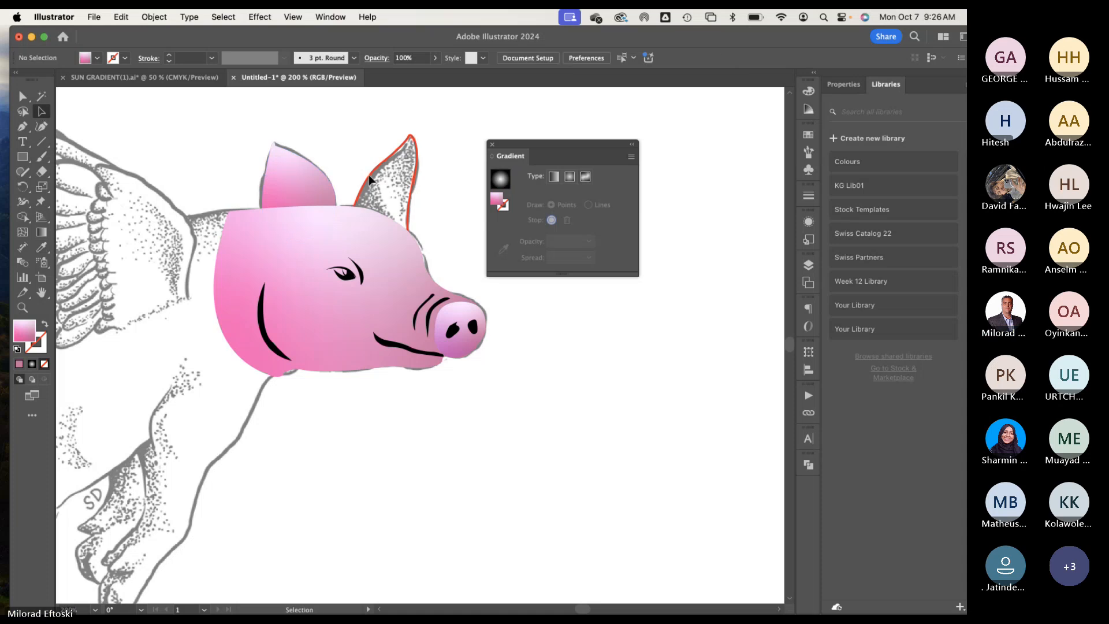
pyautogui.click(267, 232)
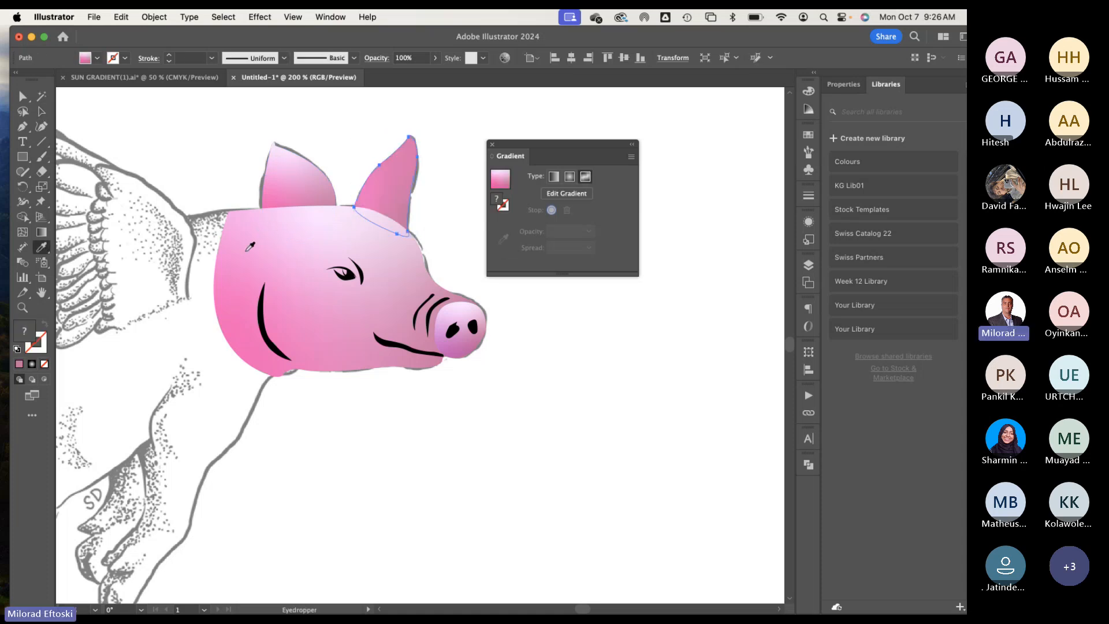
pyautogui.click(41, 111)
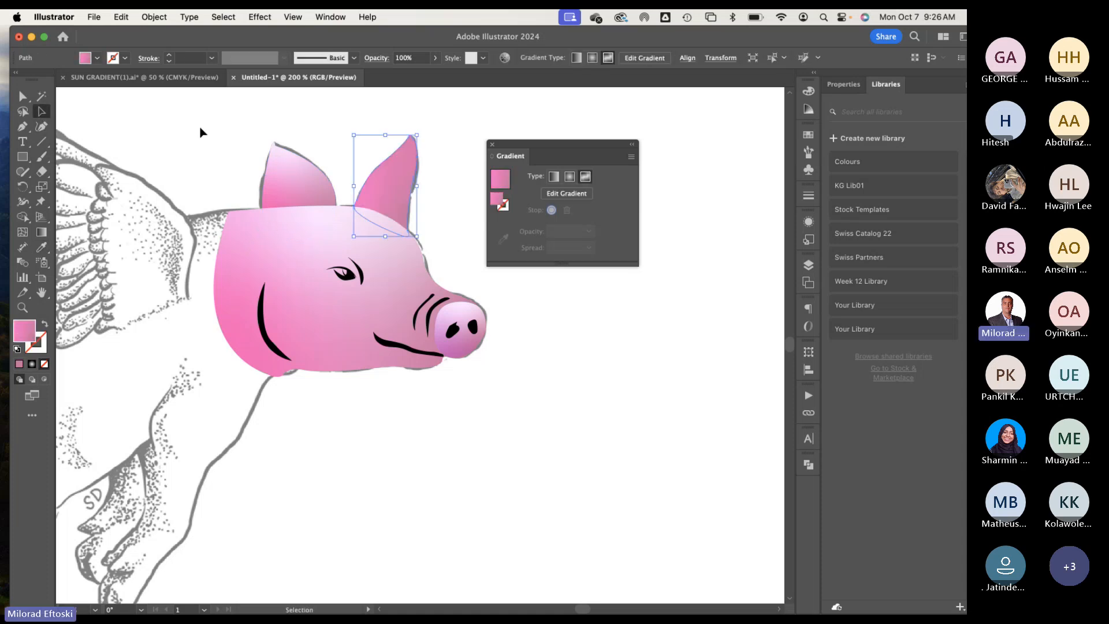
pyautogui.click(199, 131)
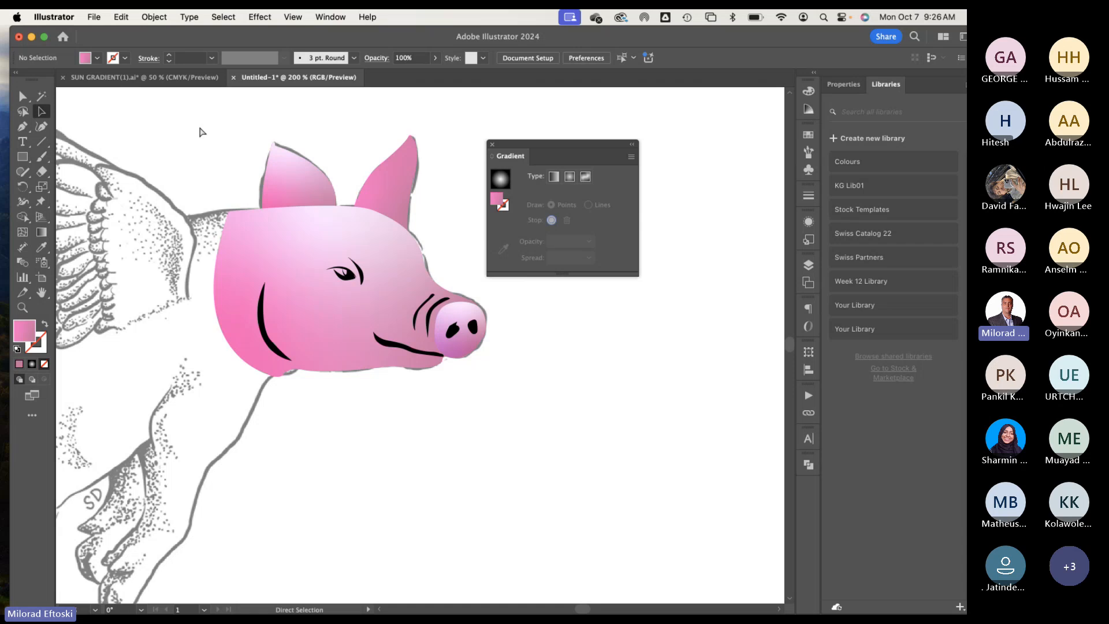
# Step: Examine the coloured head and point out the freeform gradient type applied to its shape
pyautogui.press('super+0')
pyautogui.press('super+equal')
pyautogui.press('super+equal')
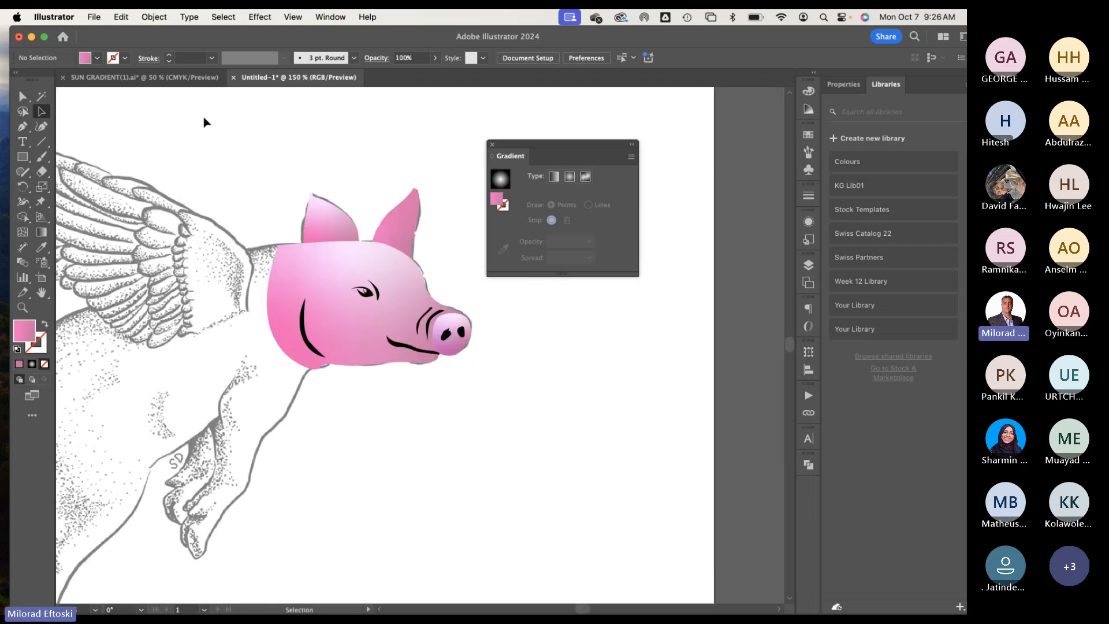
pyautogui.click(398, 266)
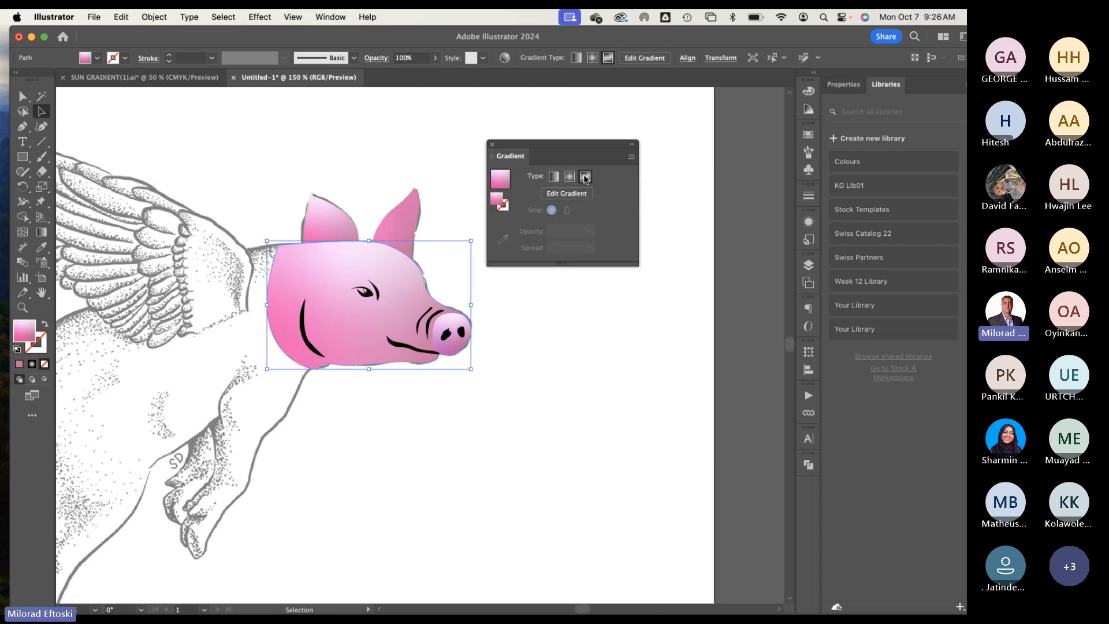
pyautogui.click(585, 178)
pyautogui.click(316, 143)
# Step: Compare the artwork in Outline and Preview modes, ending with the whole artboard in view
pyautogui.press('super+y')
pyautogui.press('super+y')
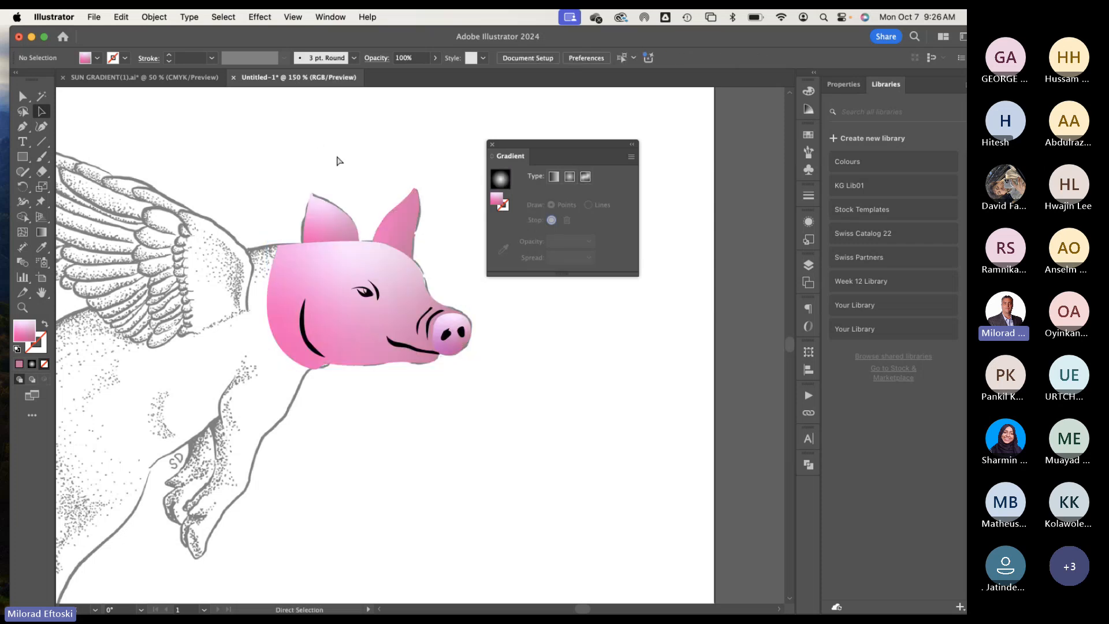
pyautogui.press('super+y')
pyautogui.press('super+y')
pyautogui.press('super+y')
pyautogui.press('super+y')
pyautogui.press('super+0')
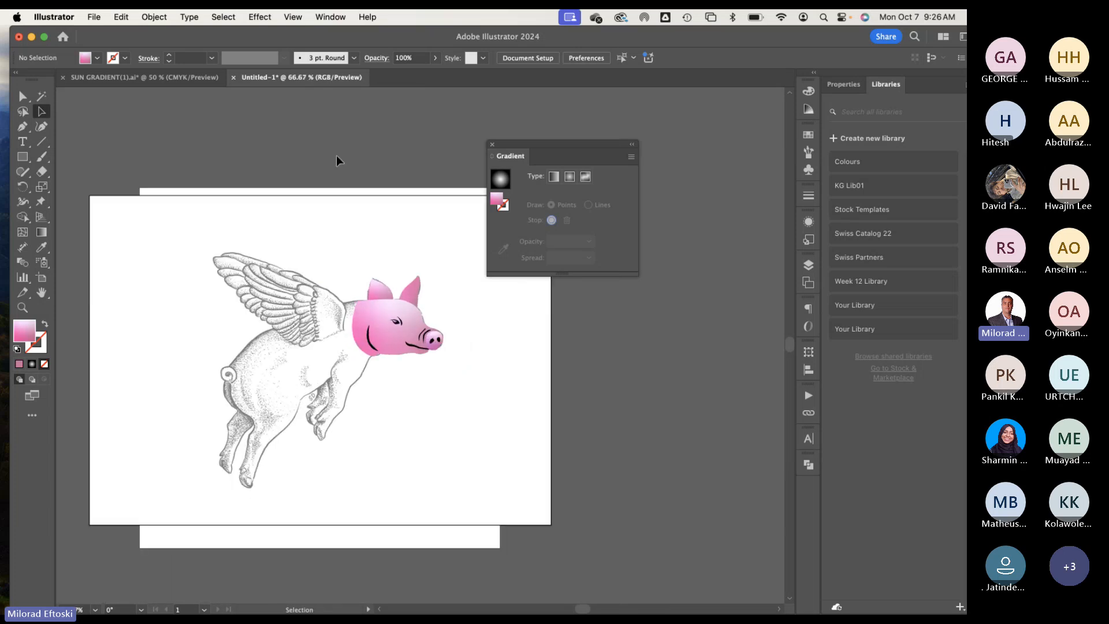
# Step: Save the document to the Desktop as Flying Piggy.ai in Adobe Illustrator format, accepting the default save options
pyautogui.click(94, 16)
pyautogui.click(140, 154)
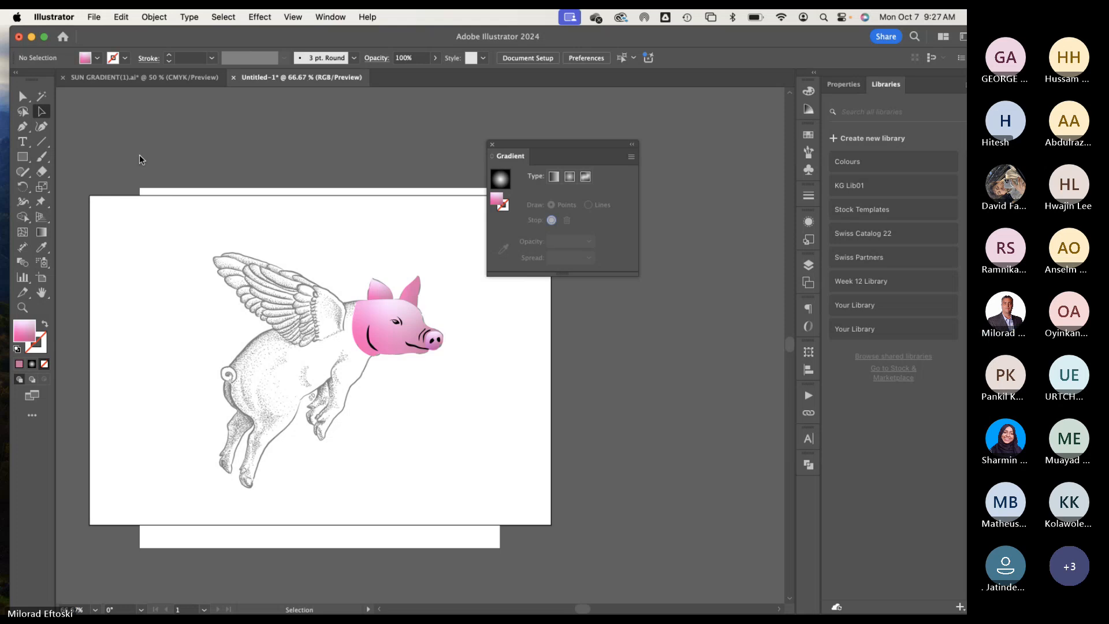
pyautogui.write('Flying')
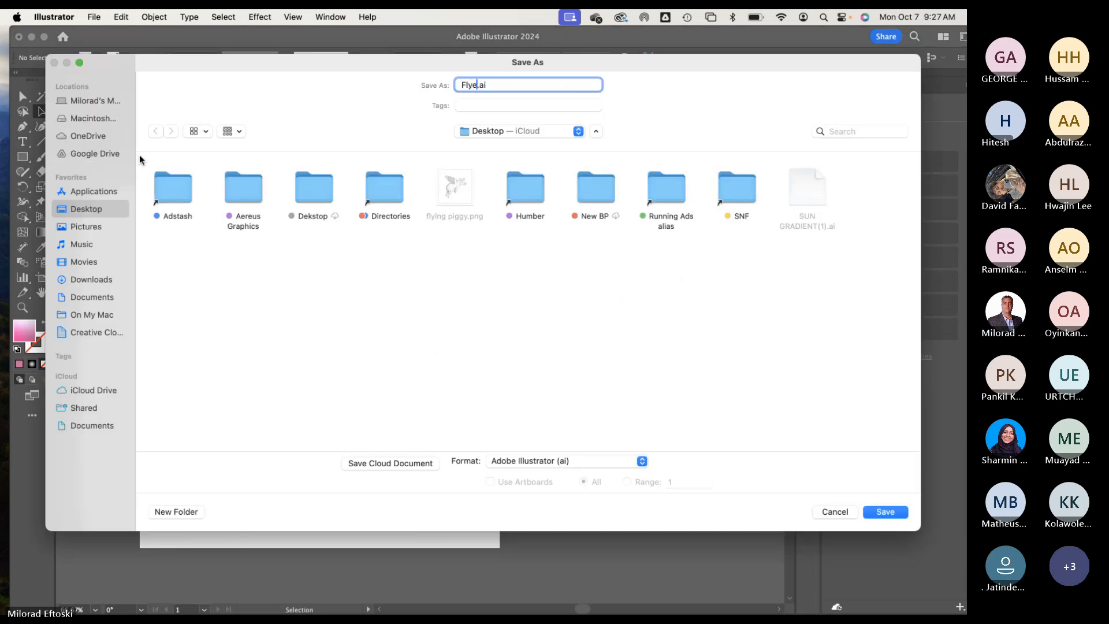
pyautogui.press('BackSpace')
pyautogui.press('BackSpace')
pyautogui.press('BackSpace')
pyautogui.write('ing Piggy')
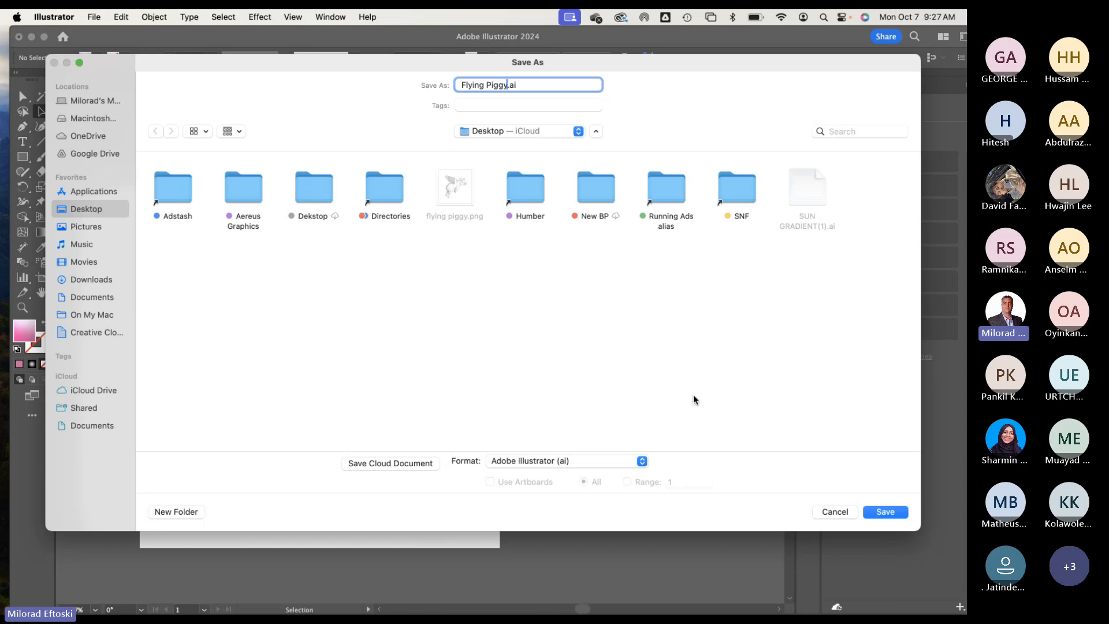
pyautogui.click(872, 509)
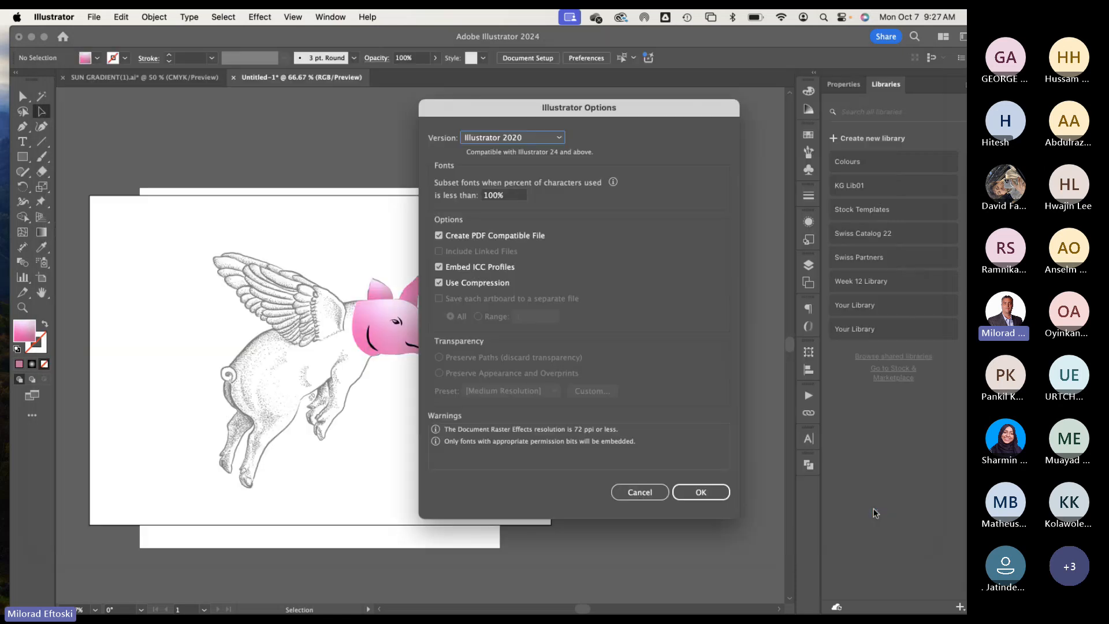
pyautogui.click(705, 491)
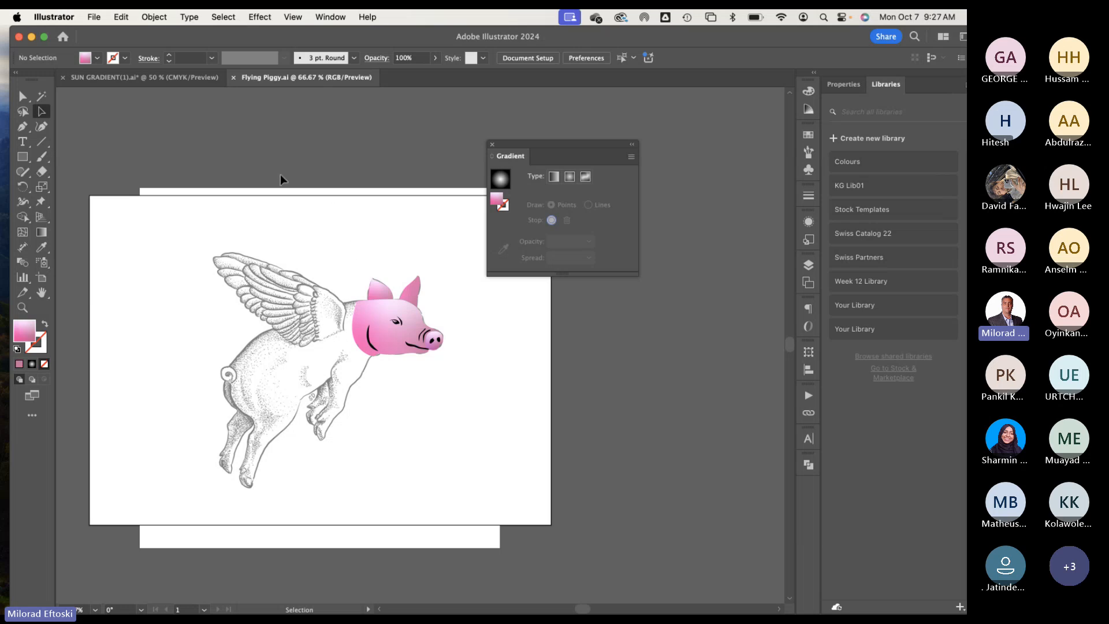
# Step: Close the Flying Piggy.ai document and move the Gradient panel clear of the sun line-art artboard
pyautogui.click(232, 78)
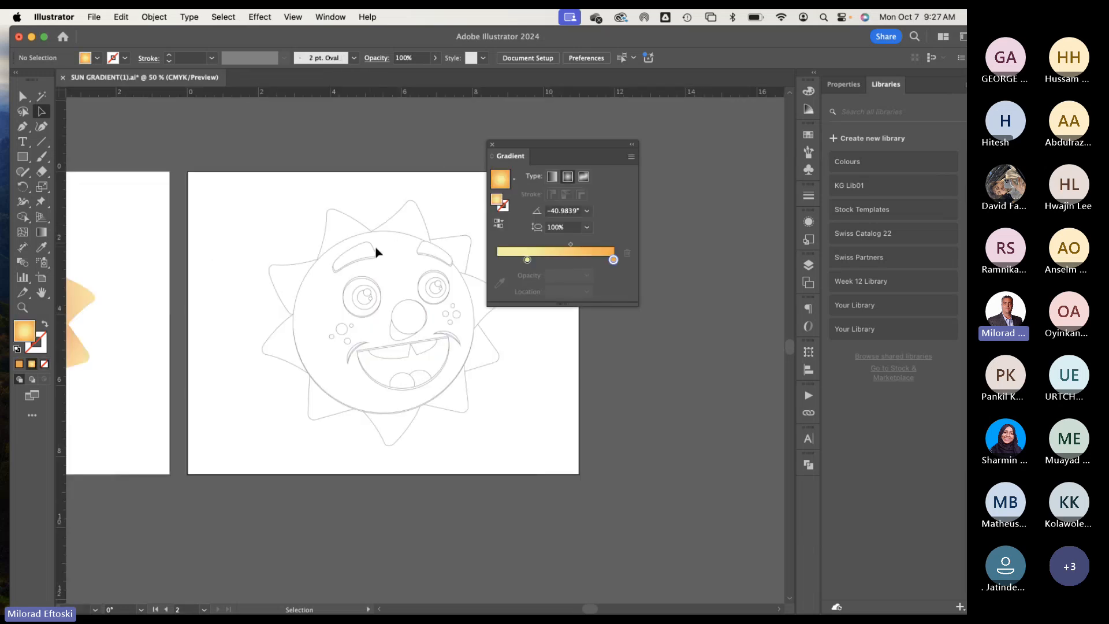
pyautogui.moveTo(523, 151); pyautogui.dragTo(658, 127)
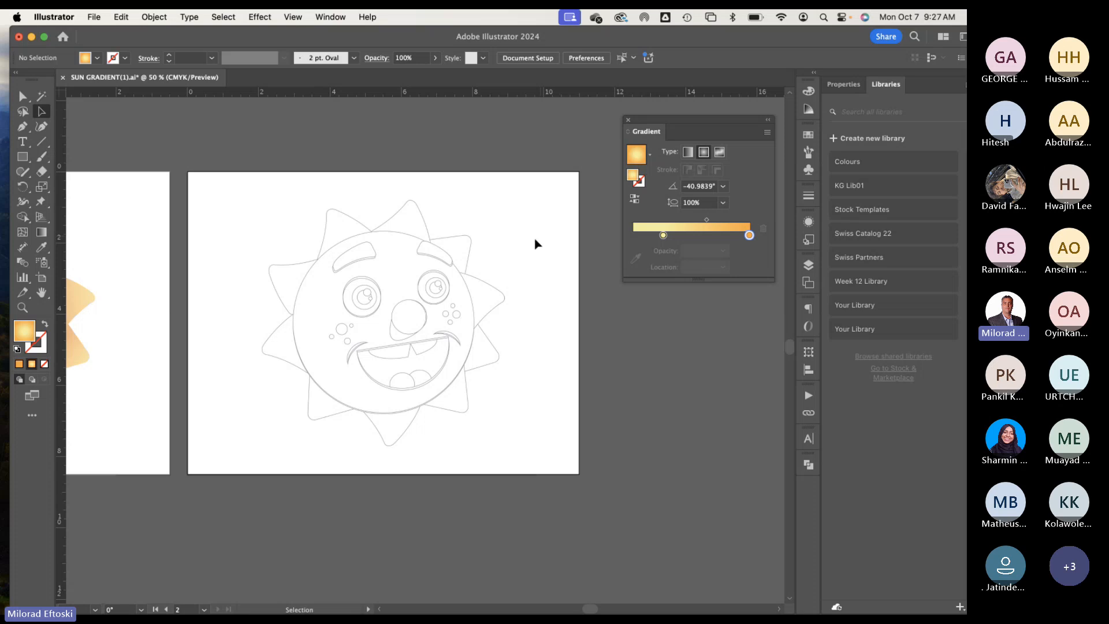
pyautogui.moveTo(514, 371); pyautogui.dragTo(310, 295)
pyautogui.moveTo(421, 339); pyautogui.dragTo(434, 354)
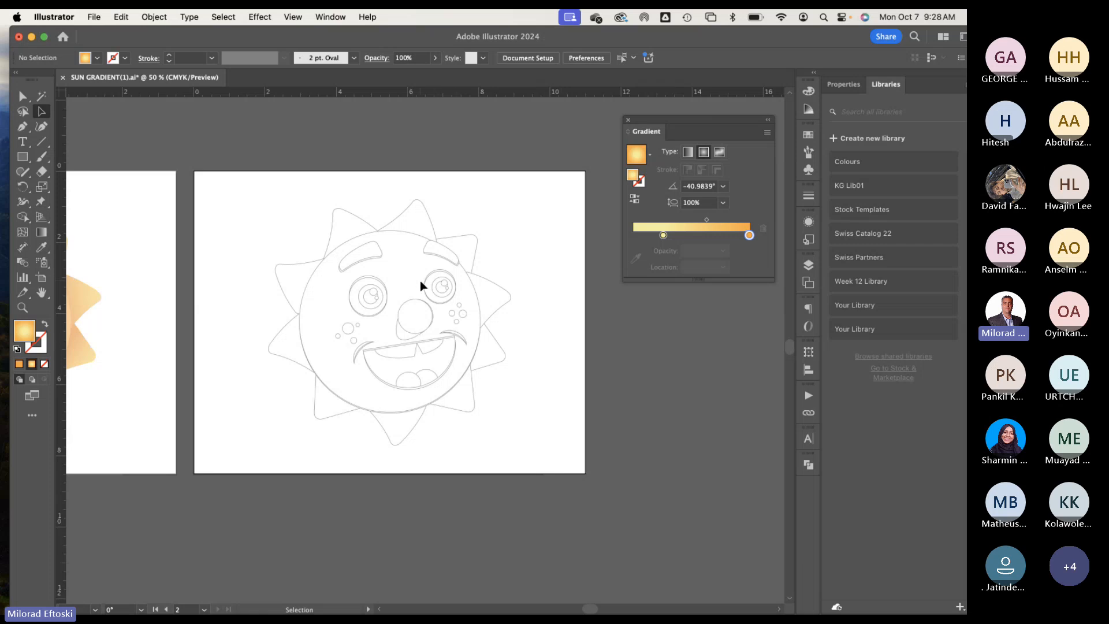
# Step: Switch to Microsoft Teams and bring the "General" meeting window to the front
pyautogui.moveTo(381, 613)
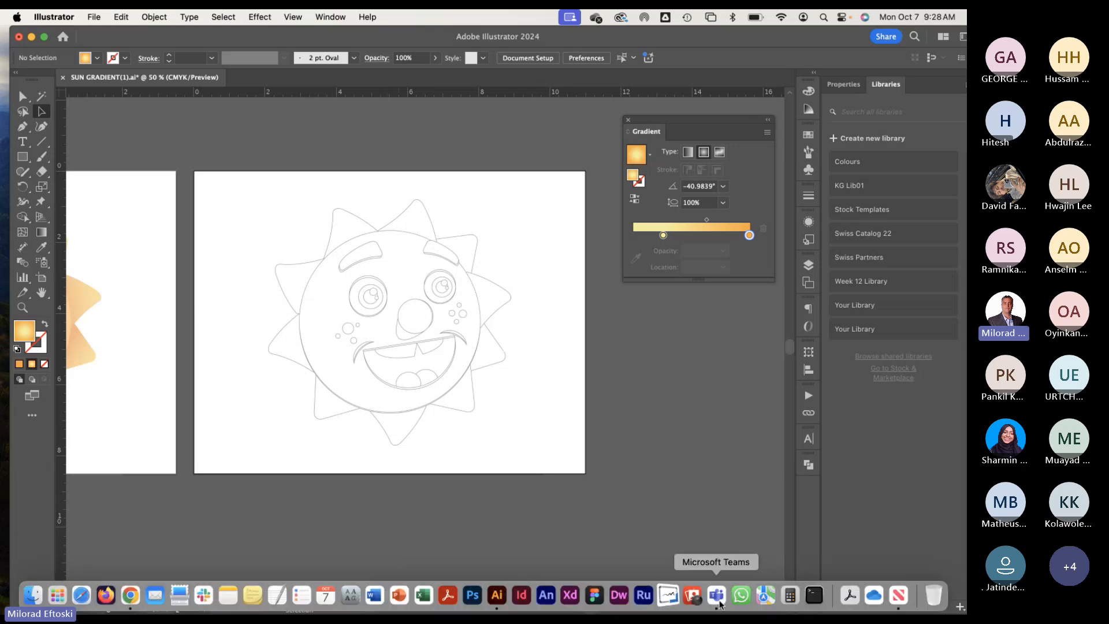
pyautogui.click(719, 601)
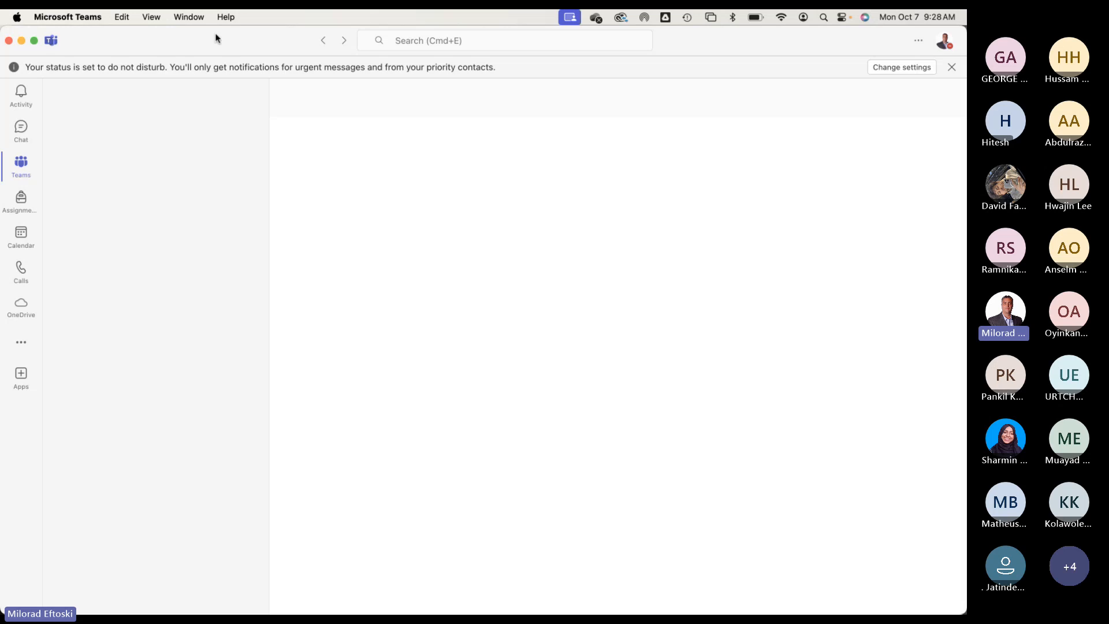
pyautogui.click(176, 15)
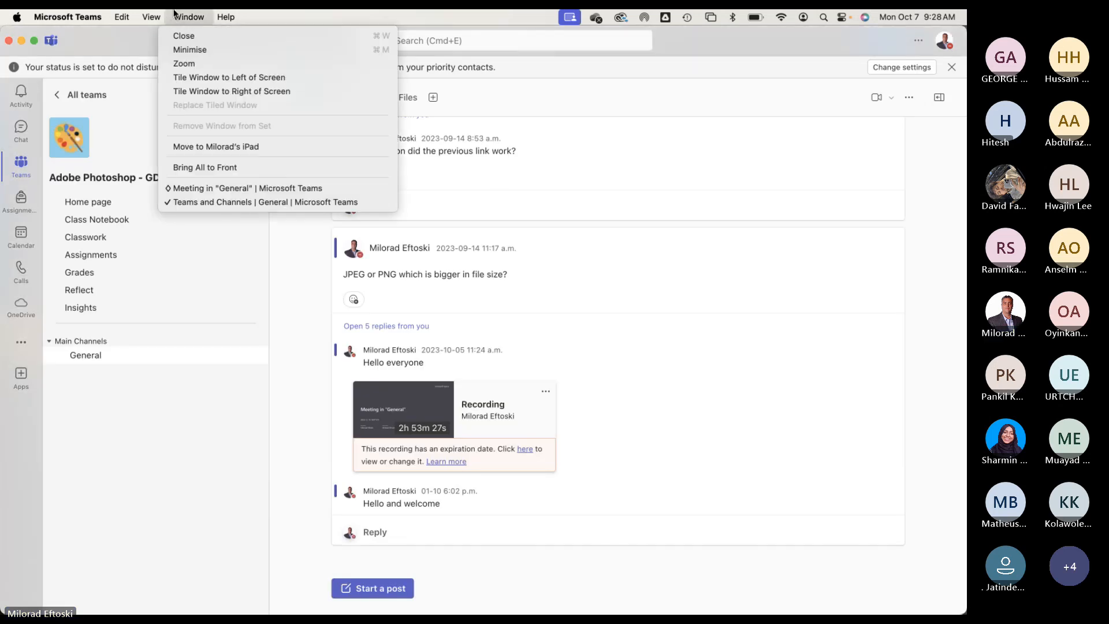
pyautogui.click(241, 188)
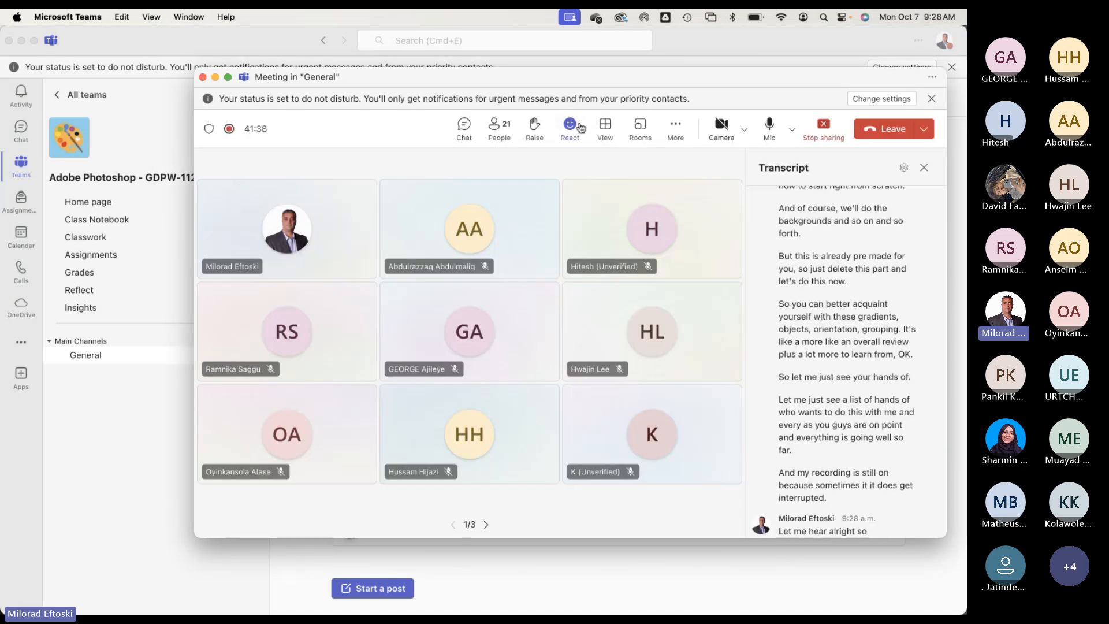
pyautogui.moveTo(469, 85); pyautogui.dragTo(441, 92)
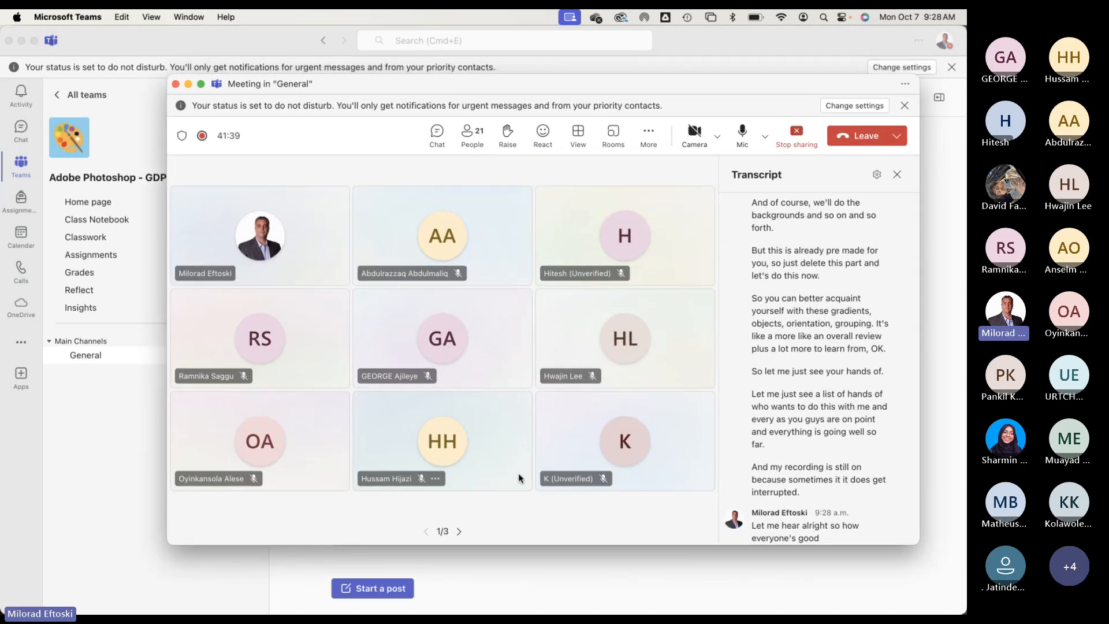
# Step: Look through all pages of meeting participants and return to the first page
pyautogui.click(459, 532)
pyautogui.click(459, 531)
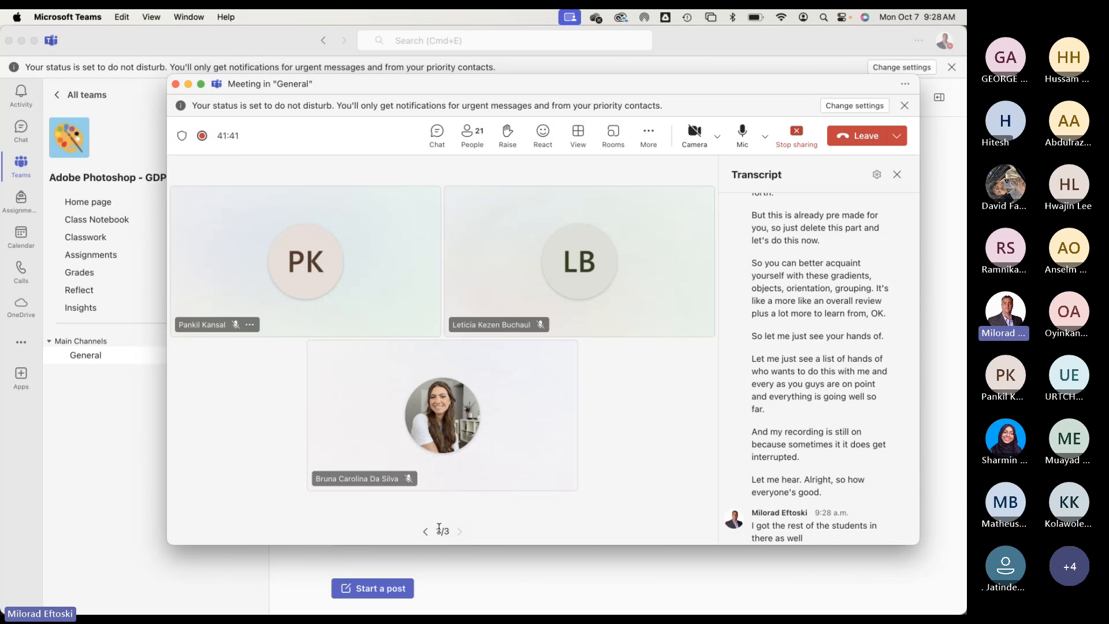
pyautogui.click(425, 531)
pyautogui.click(424, 532)
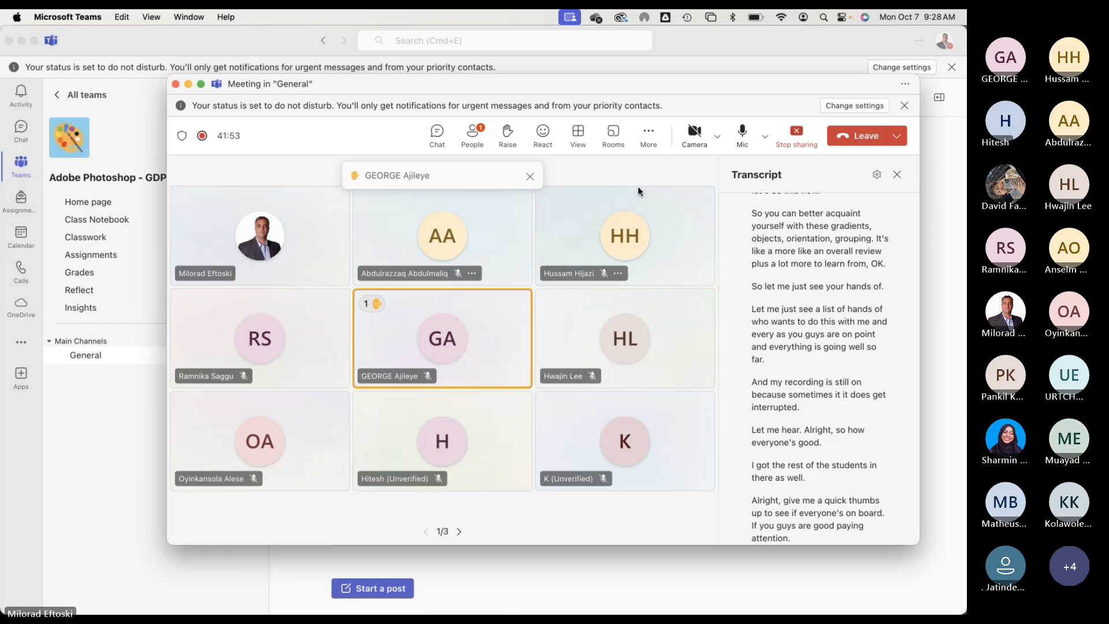
# Step: Reopen the "General" meeting window, look back through its transcript, and minimise the window
pyautogui.click(540, 73)
pyautogui.click(184, 16)
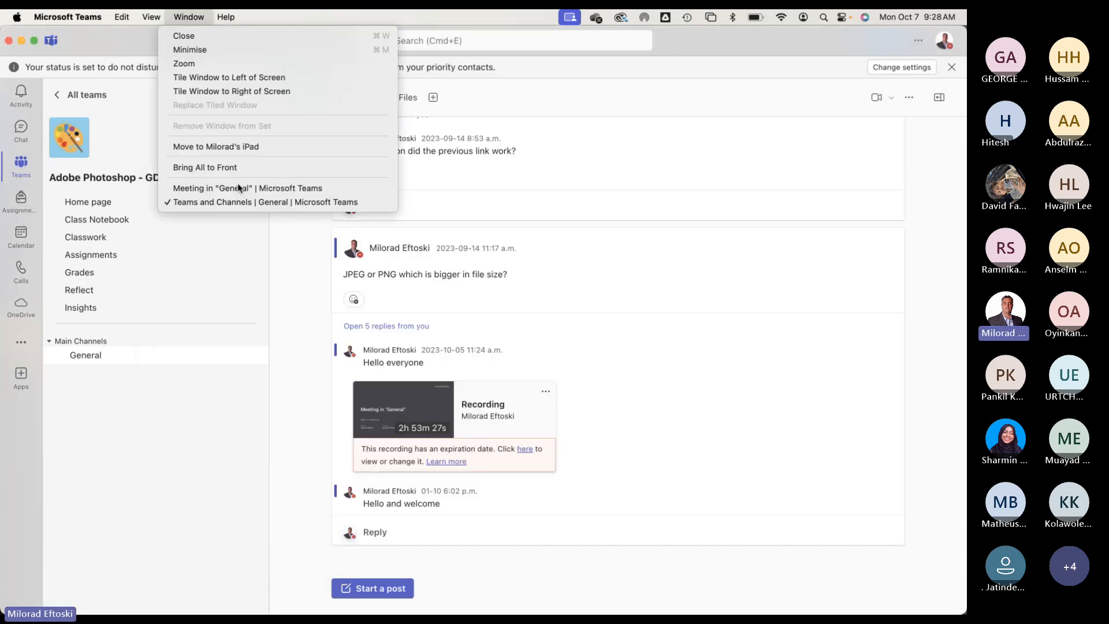
pyautogui.click(231, 186)
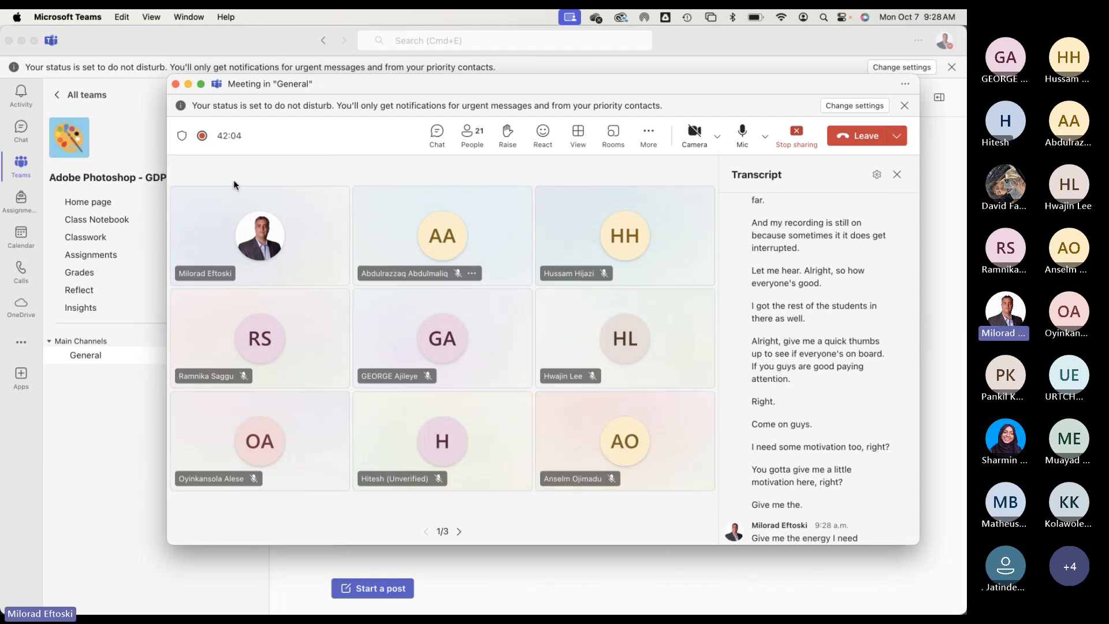
pyautogui.moveTo(356, 82); pyautogui.dragTo(352, 68)
pyautogui.scroll(5, 775, 331)
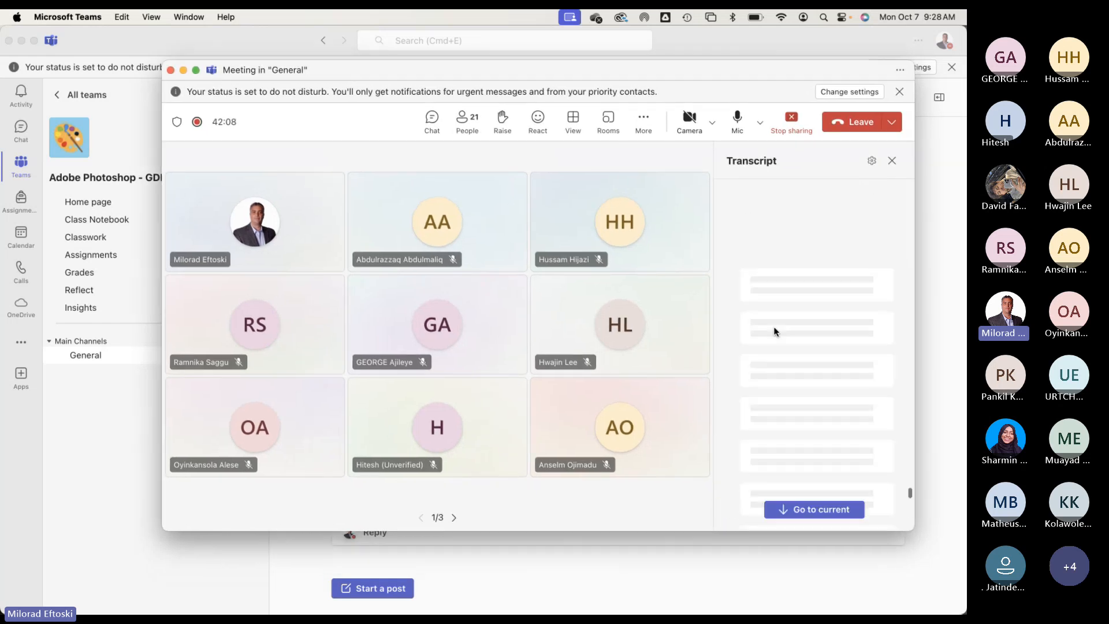
pyautogui.moveTo(347, 77); pyautogui.dragTo(362, 83)
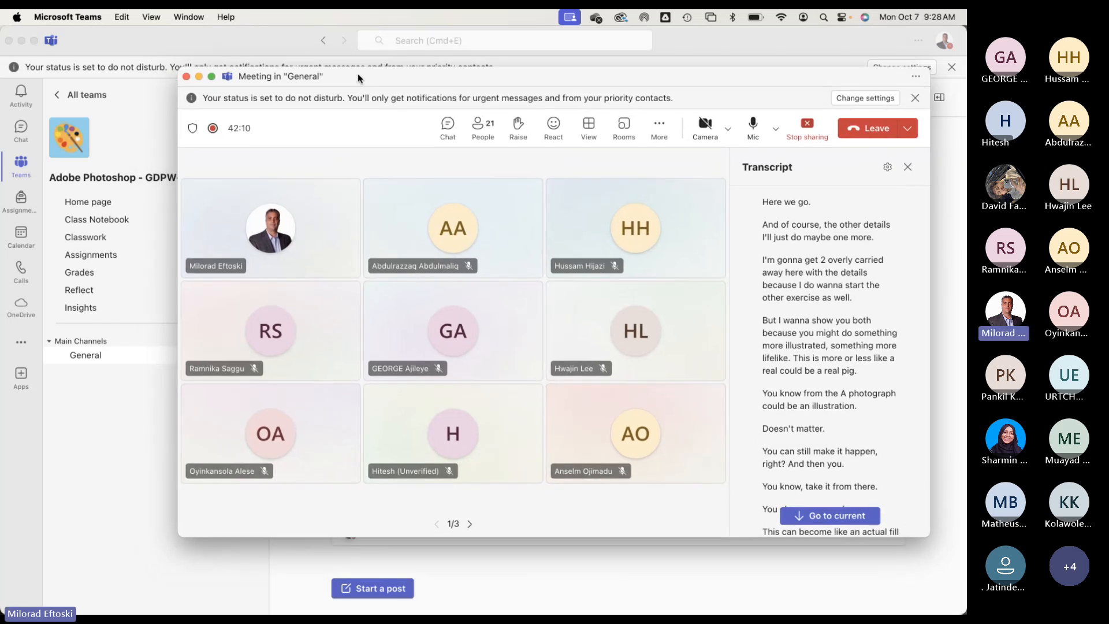
pyautogui.click(200, 78)
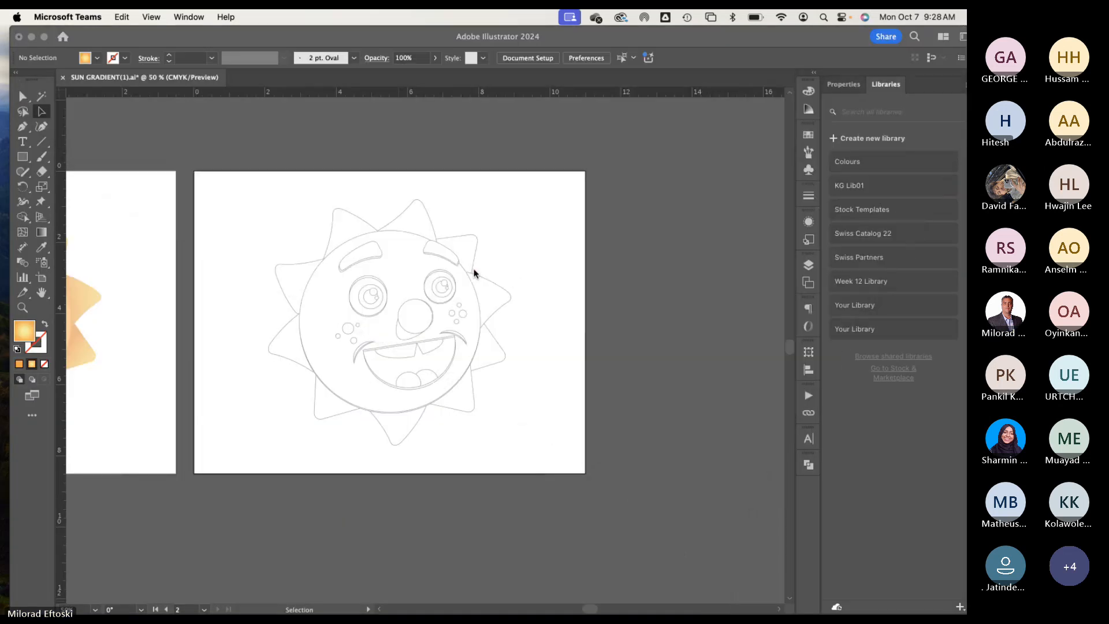
# Step: Return to Illustrator and compare the coloured sun with the line-art sun, ending on a closer view of the line art
pyautogui.click(498, 277)
pyautogui.moveTo(295, 336); pyautogui.dragTo(472, 342)
pyautogui.moveTo(349, 323)
pyautogui.mouseDown()
pyautogui.moveTo(299, 319)
pyautogui.moveTo(347, 326)
pyautogui.mouseUp()
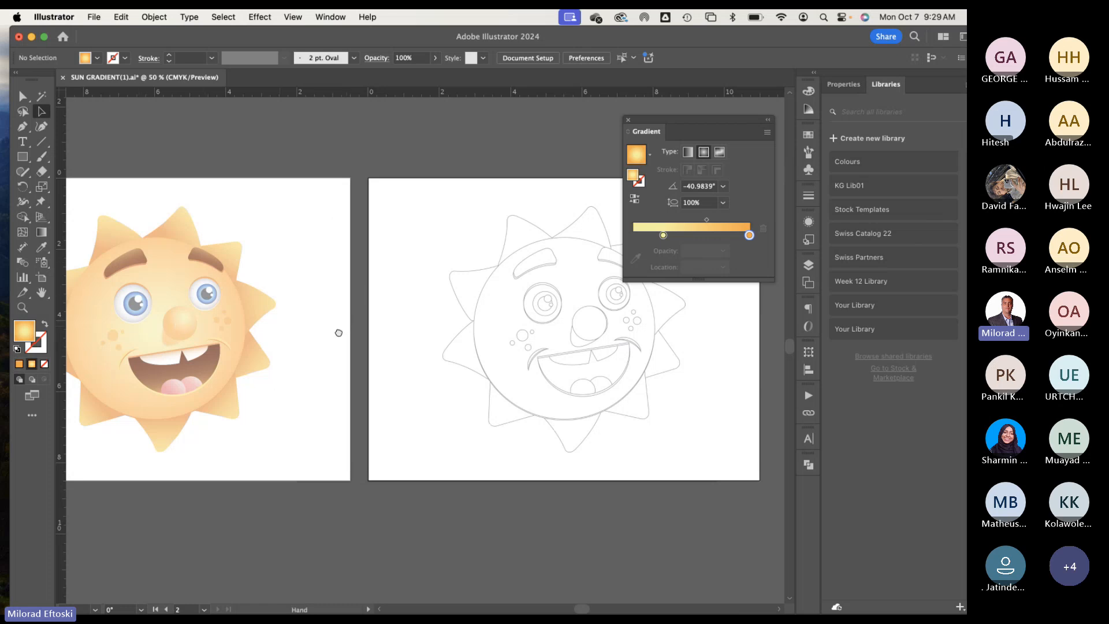
pyautogui.hscroll(-3, 312, 327)
pyautogui.hscroll(8, 277, 355)
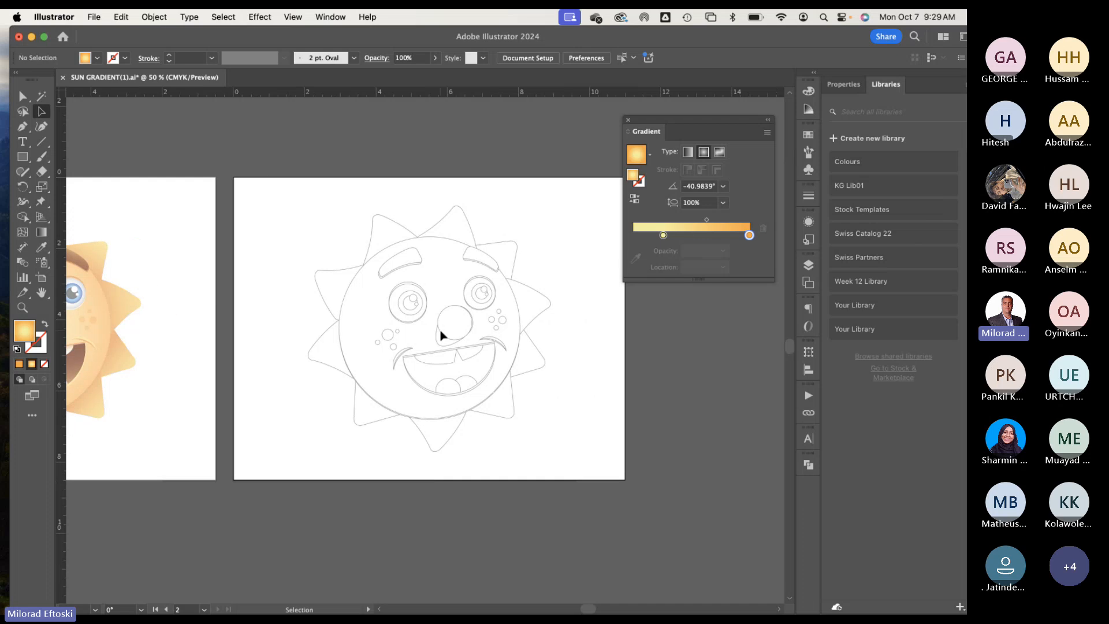
pyautogui.scroll(1, 440, 329)
pyautogui.hscroll(2, 346, 315)
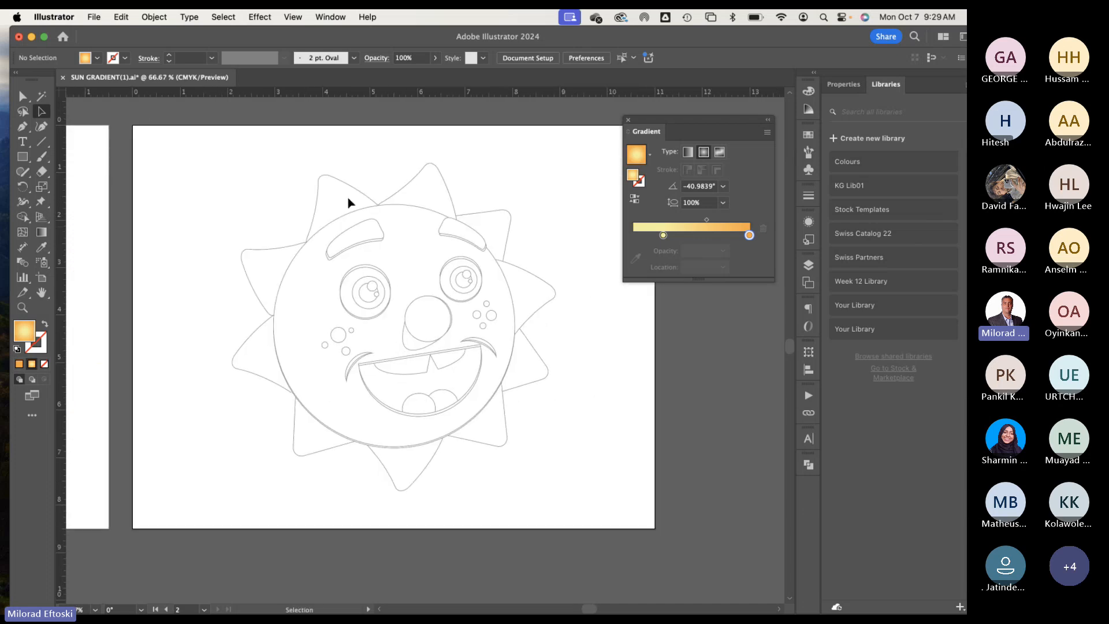
# Step: Choose the Ellipse tool and demonstrate showing and hiding the document grid over the line-art sun
pyautogui.click(22, 157)
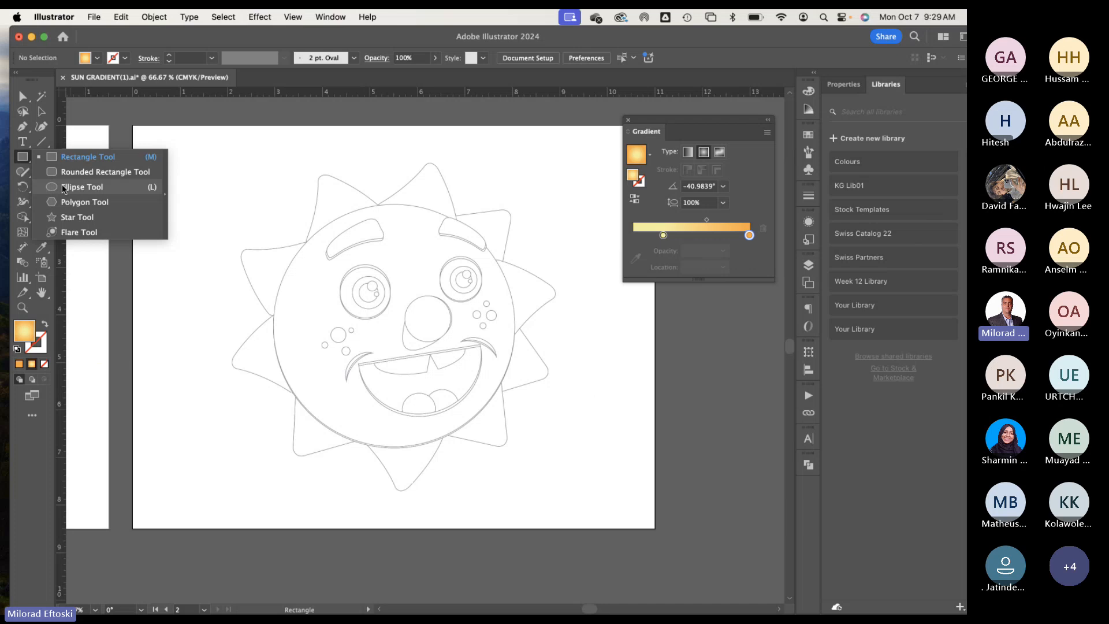
pyautogui.click(83, 187)
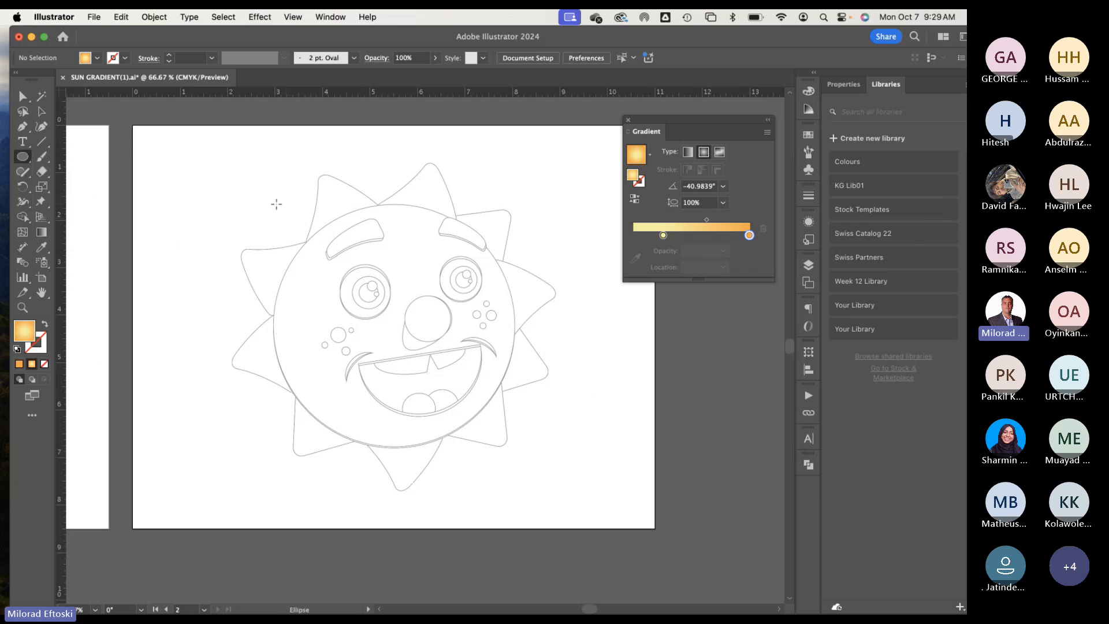
pyautogui.press('space')
pyautogui.press('v')
pyautogui.press('super+apostrophe')
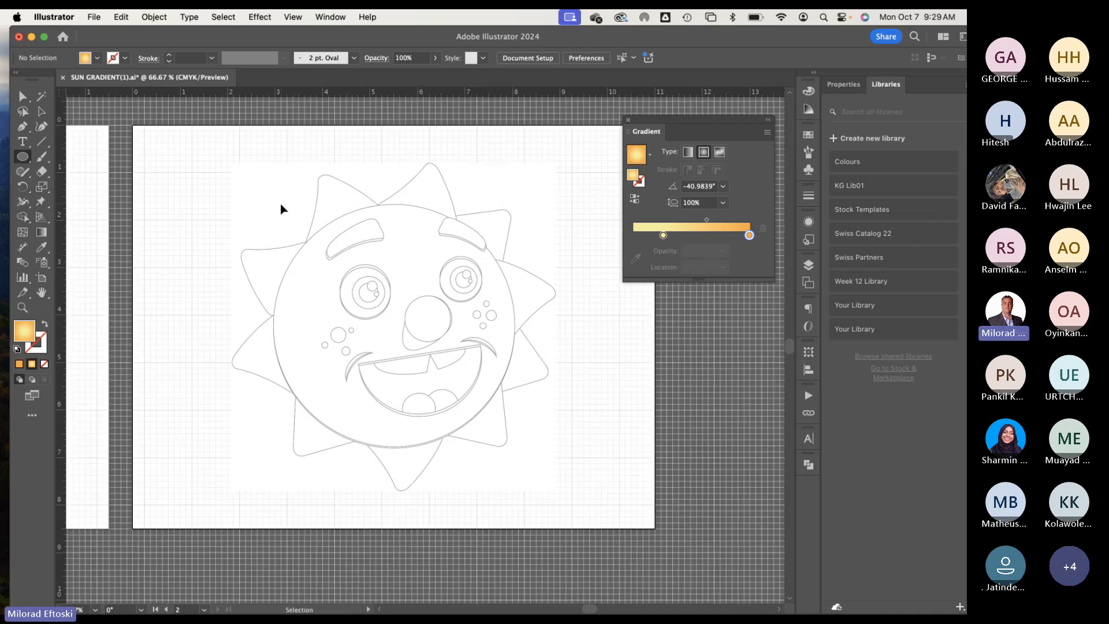
pyautogui.press('super+apostrophe')
pyautogui.press('super+apostrophe')
pyautogui.press('super+apostrophe')
pyautogui.press('super+apostrophe')
pyautogui.press('super+apostrophe')
# Step: Draw a circle over the line-art sun's face, filled with the current yellow-to-orange radial gradient
pyautogui.press('l')
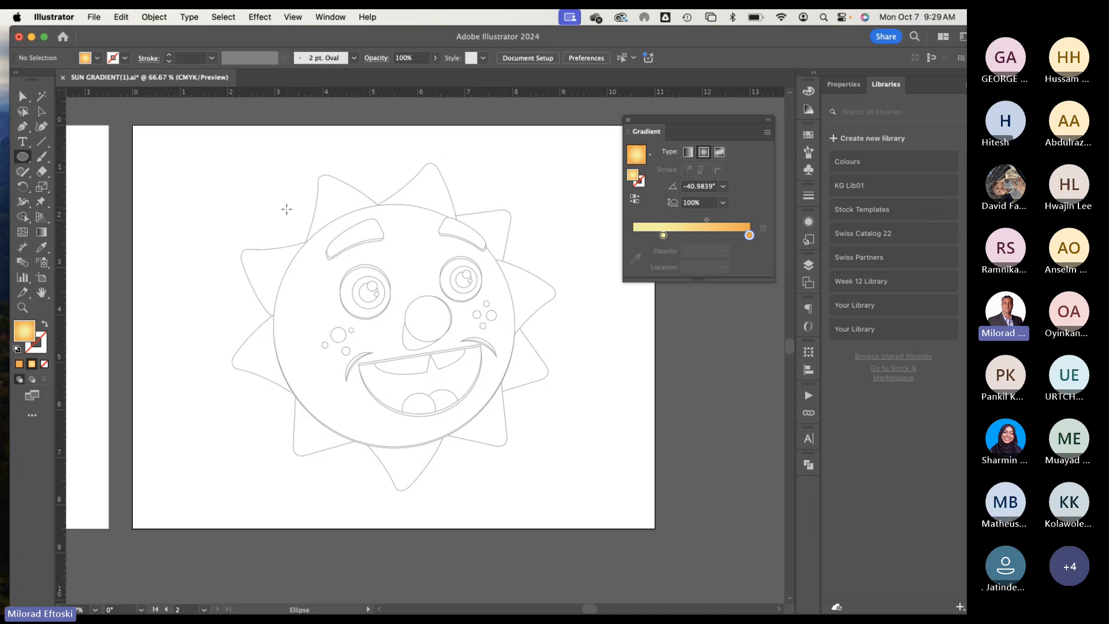
pyautogui.moveTo(286, 209); pyautogui.dragTo(556, 477)
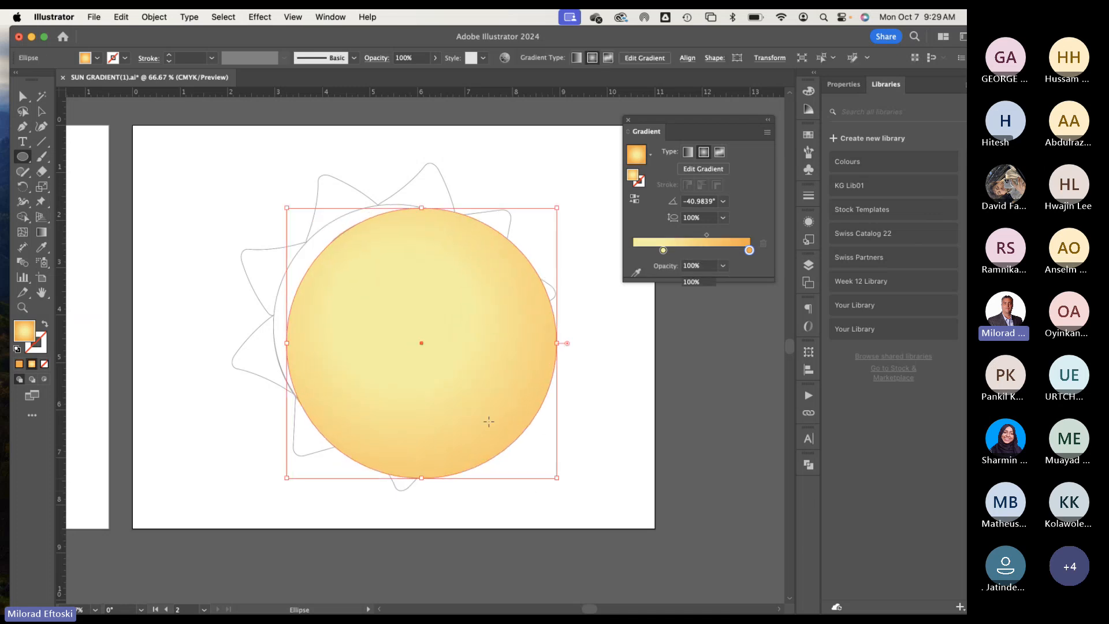
# Step: Centre the gradient-filled circle over the sun-ray outline and reset it to the default white fill and black stroke
pyautogui.press('a')
pyautogui.moveTo(312, 312); pyautogui.dragTo(290, 297)
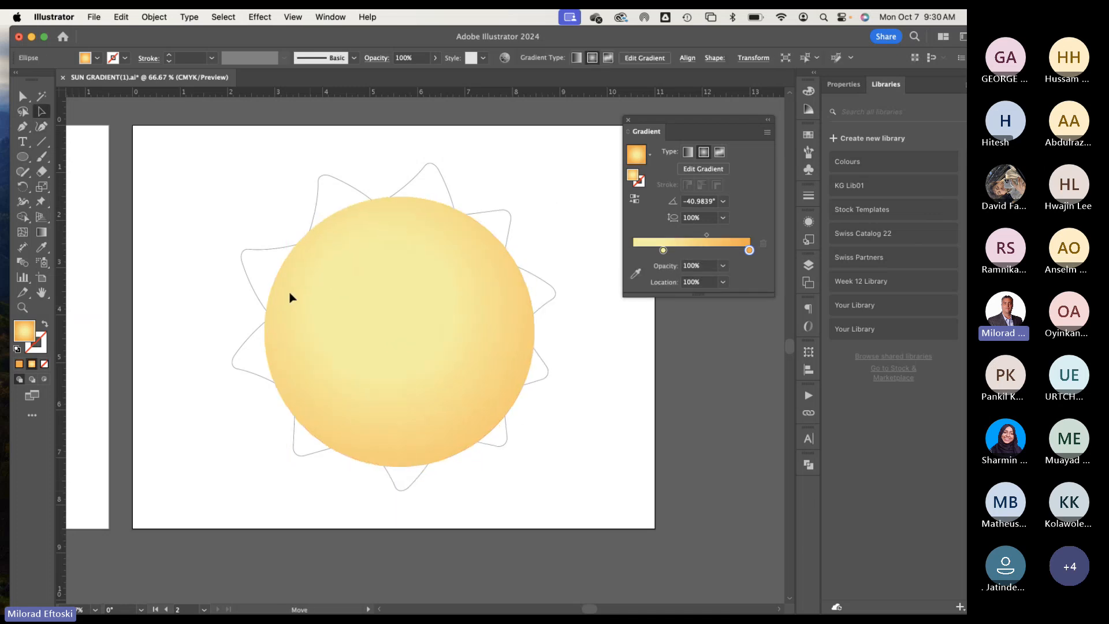
pyautogui.click(290, 298)
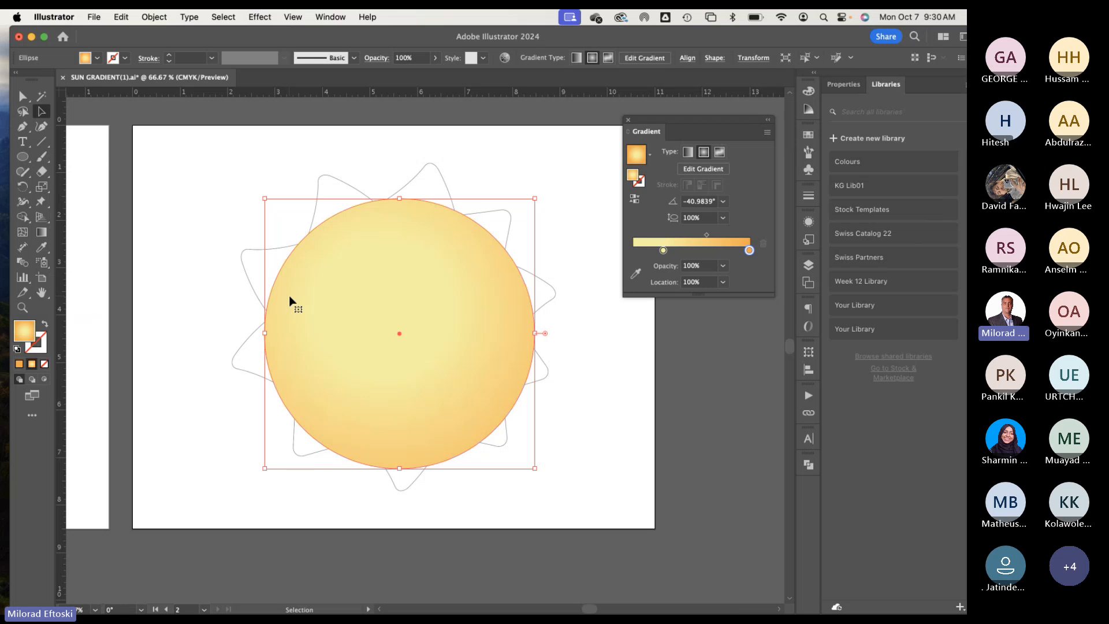
pyautogui.press('d')
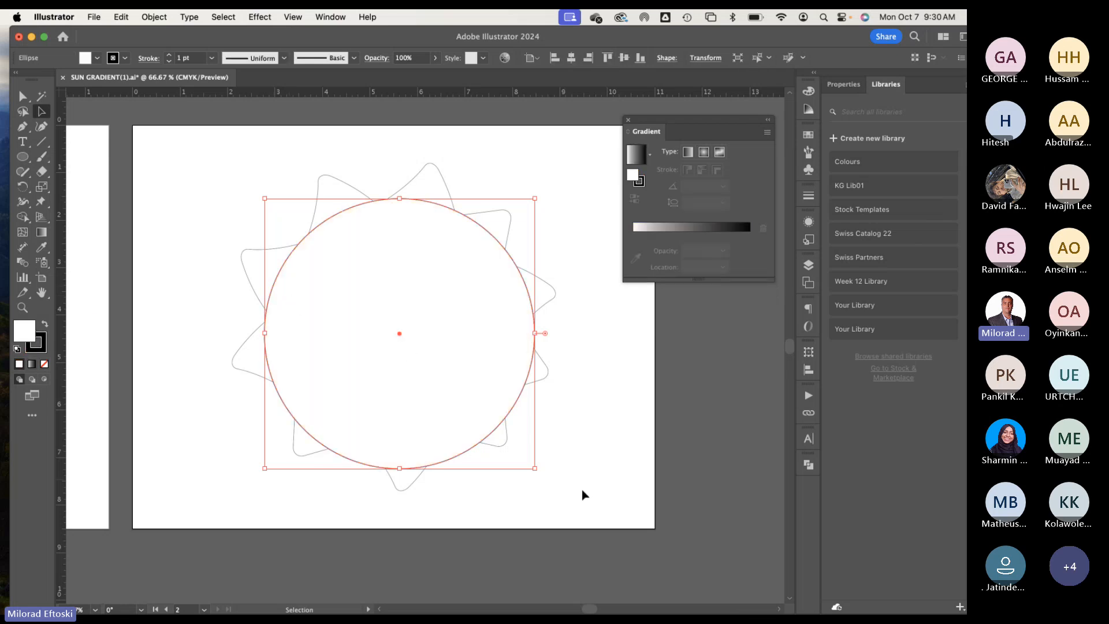
# Step: Scale the circle down from two opposite corners so it fits inside the ring of sun rays
pyautogui.moveTo(535, 467)
pyautogui.mouseDown()
pyautogui.moveTo(505, 442)
pyautogui.moveTo(515, 453)
pyautogui.mouseUp()
pyautogui.moveTo(263, 199)
pyautogui.mouseDown()
pyautogui.moveTo(280, 215)
pyautogui.moveTo(269, 200)
pyautogui.mouseUp()
pyautogui.moveTo(374, 283); pyautogui.dragTo(469, 235)
pyautogui.press('super+z')
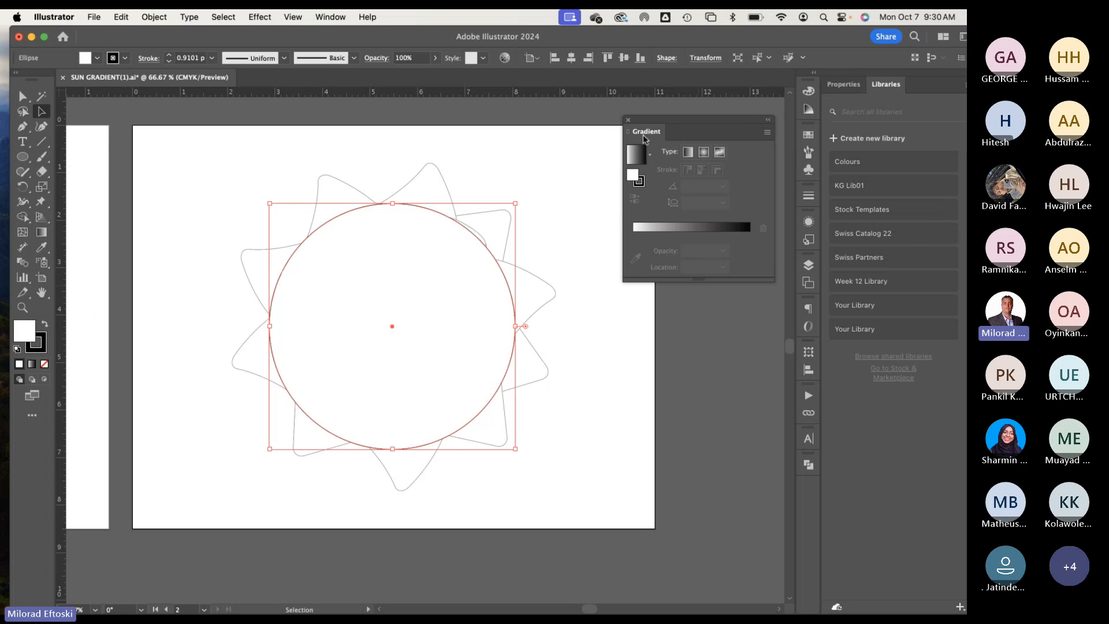
# Step: Close the gradient settings, display the sun document's swatches, and reselect the circle
pyautogui.moveTo(659, 122); pyautogui.dragTo(652, 115)
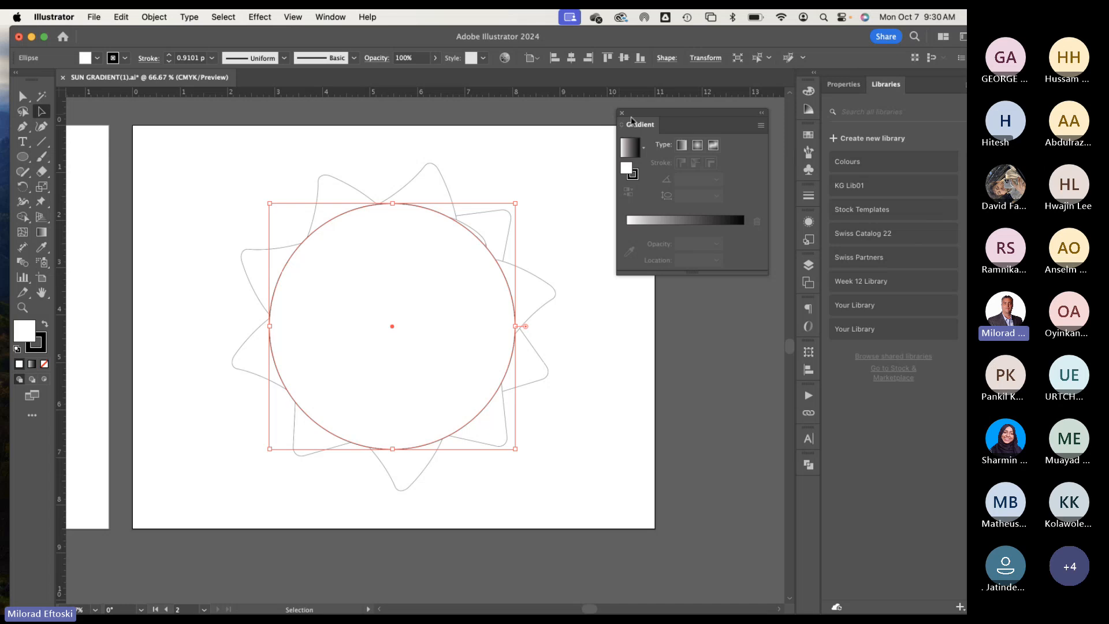
pyautogui.click(622, 114)
pyautogui.click(808, 134)
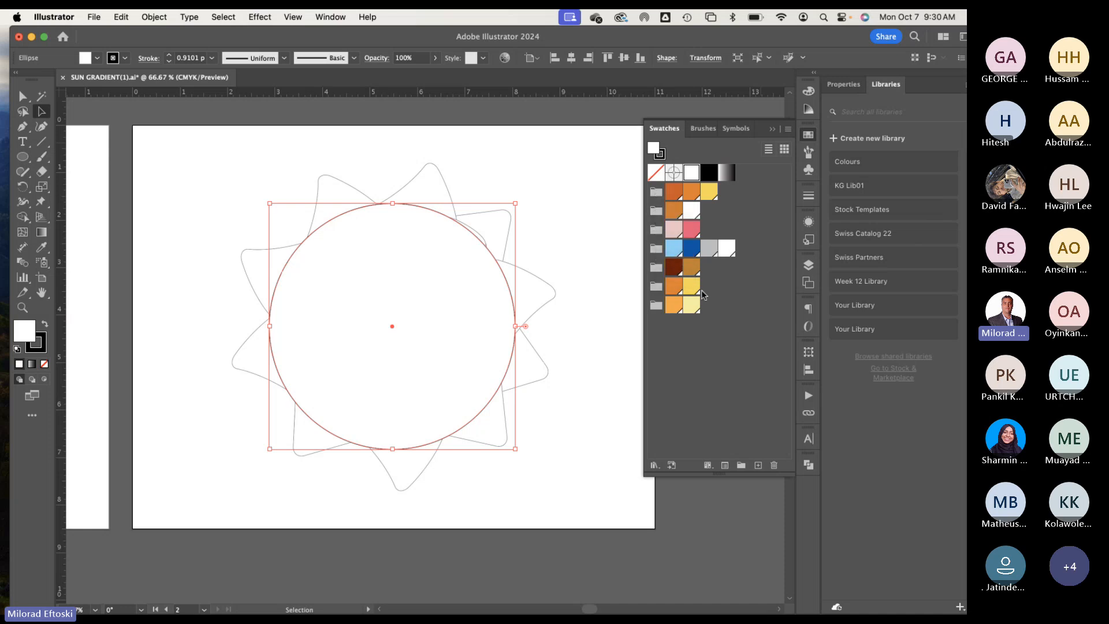
pyautogui.moveTo(124, 364); pyautogui.dragTo(560, 368)
pyautogui.hscroll(15, 503, 341)
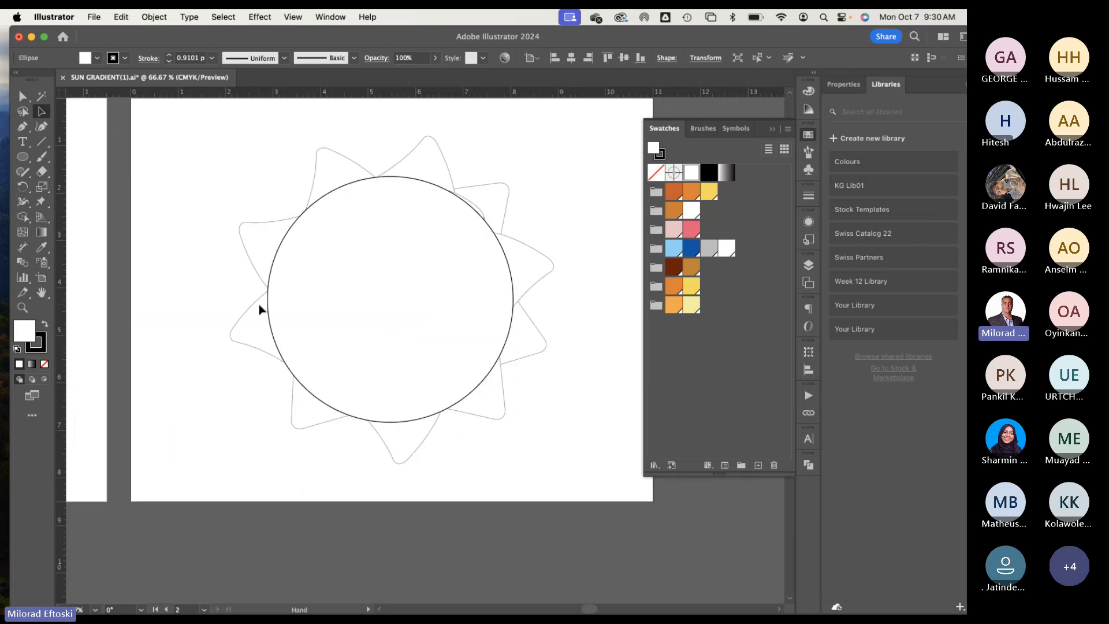
pyautogui.click(260, 309)
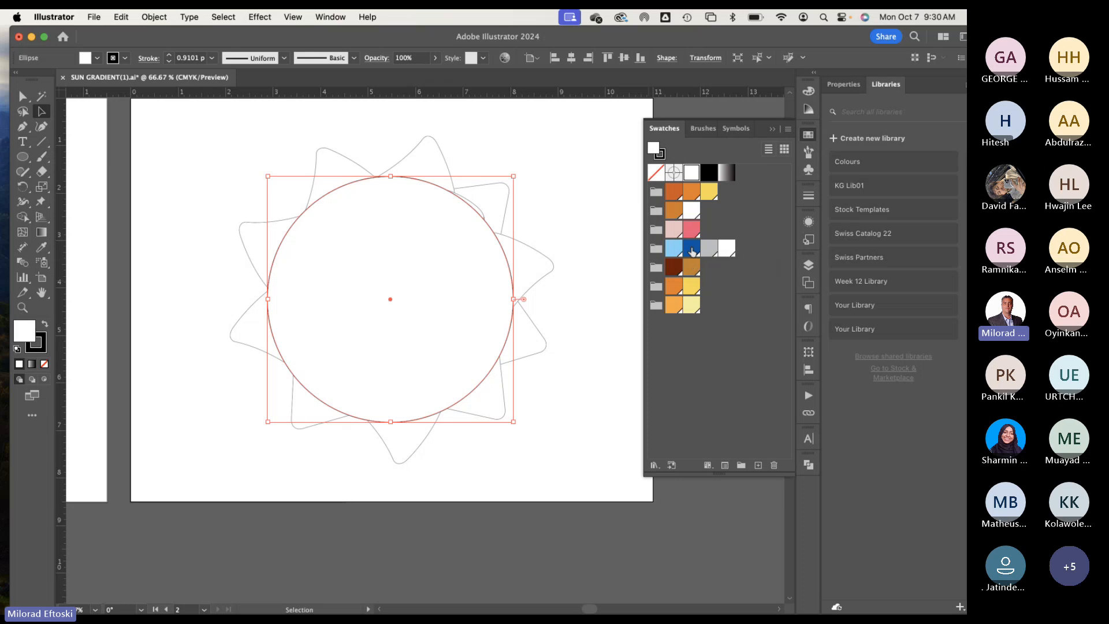
# Step: Open the recently used file Flying Piggy.ai
pyautogui.click(93, 16)
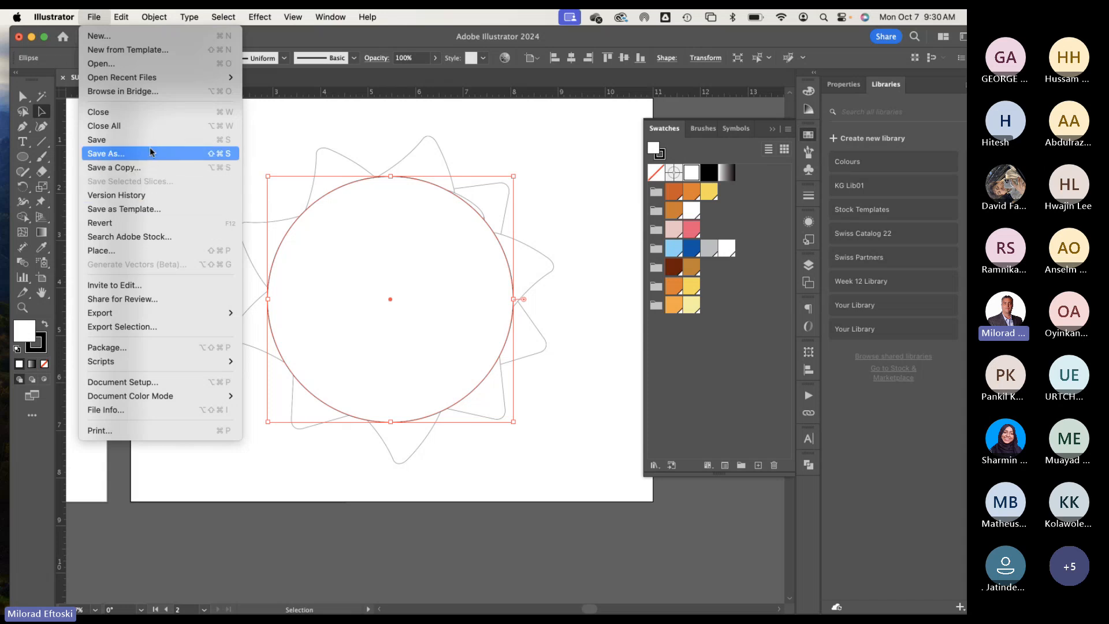
pyautogui.moveTo(151, 77)
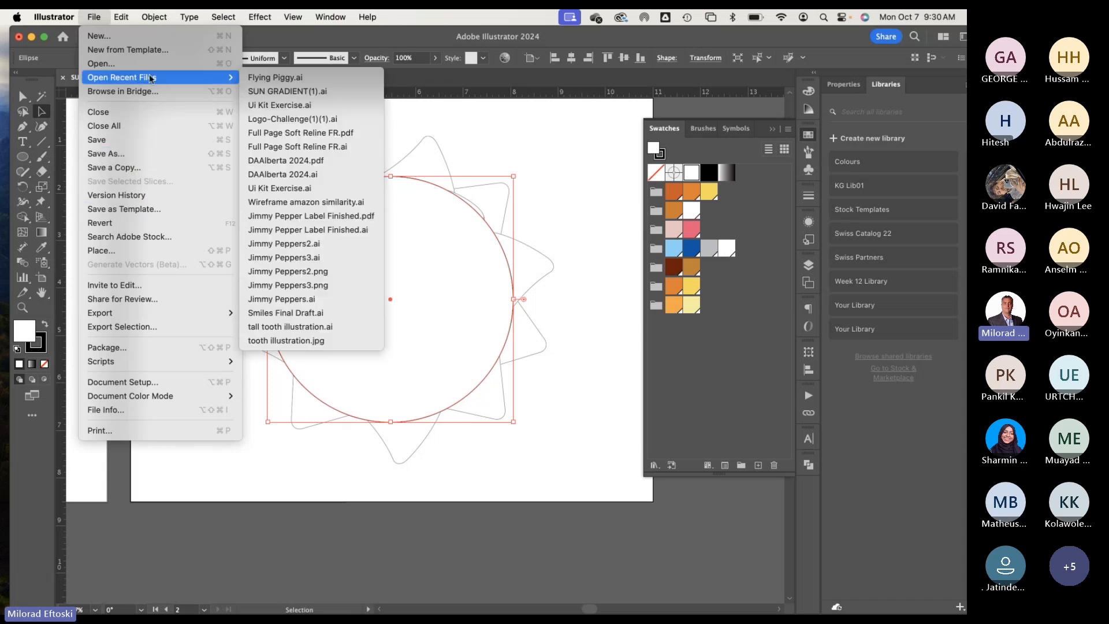
pyautogui.click(287, 78)
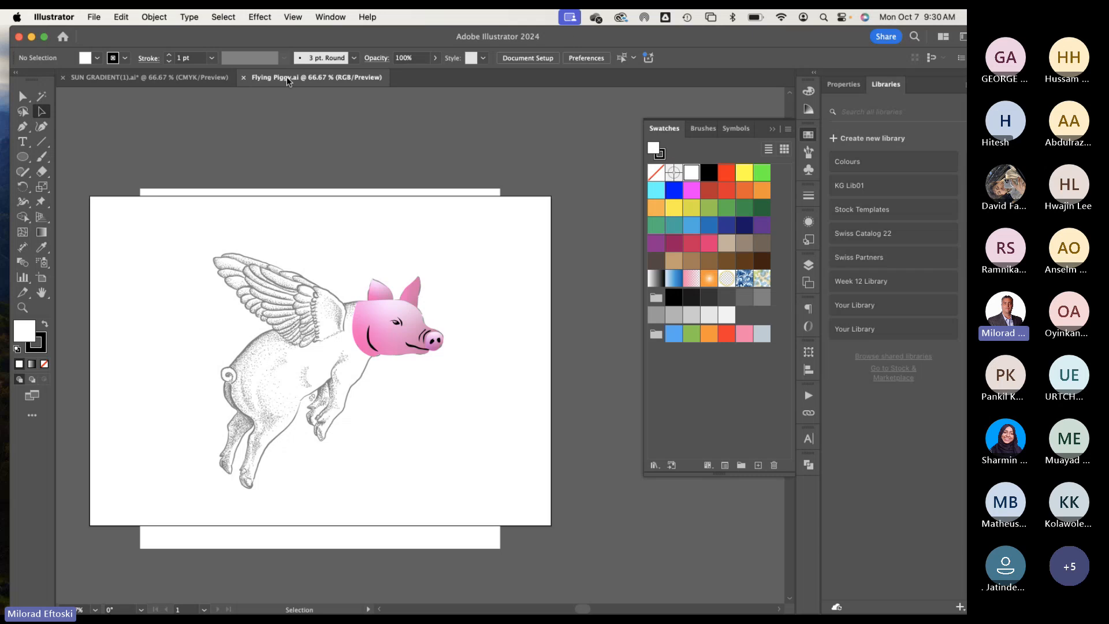
# Step: Create a new color group for the piggy colours, starting with the white swatch
pyautogui.click(741, 465)
pyautogui.write('P')
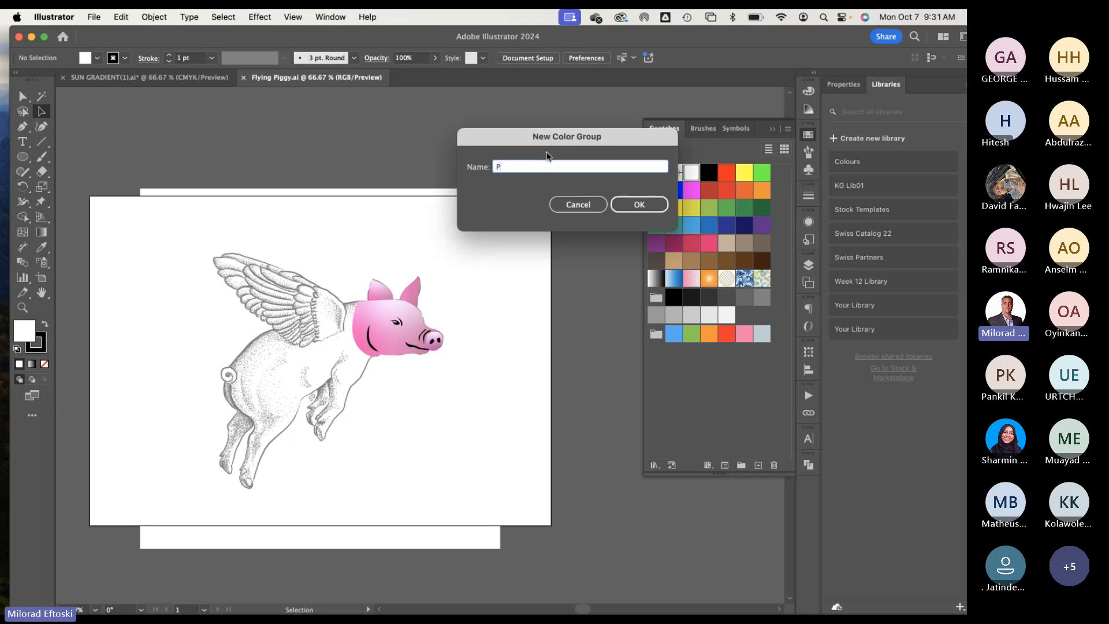
pyautogui.write('ixx')
pyautogui.press('BackSpace')
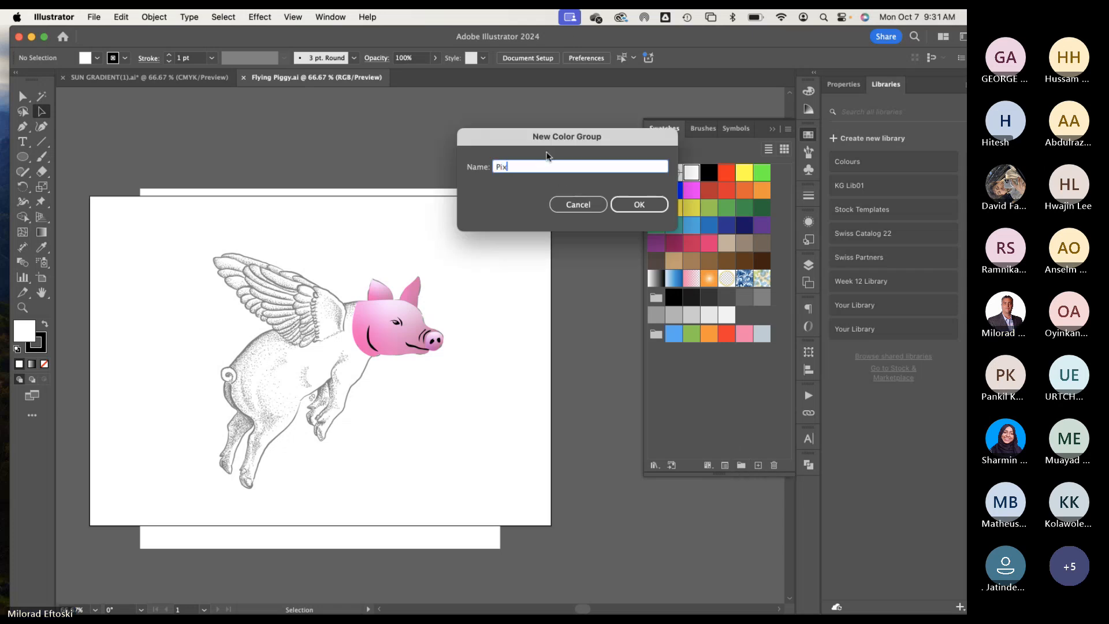
pyautogui.write('gy coliuors')
pyautogui.click(632, 204)
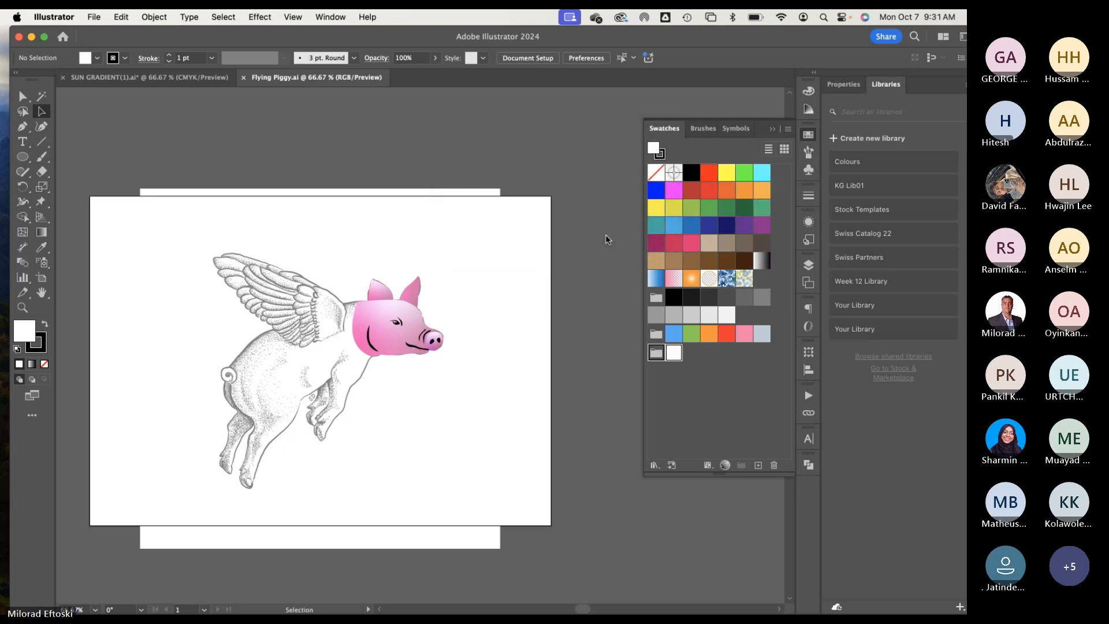
# Step: Add the light pink, hot pink and crimson swatches to the piggy color group
pyautogui.click(744, 335)
pyautogui.moveTo(743, 335); pyautogui.dragTo(693, 354)
pyautogui.click(697, 355)
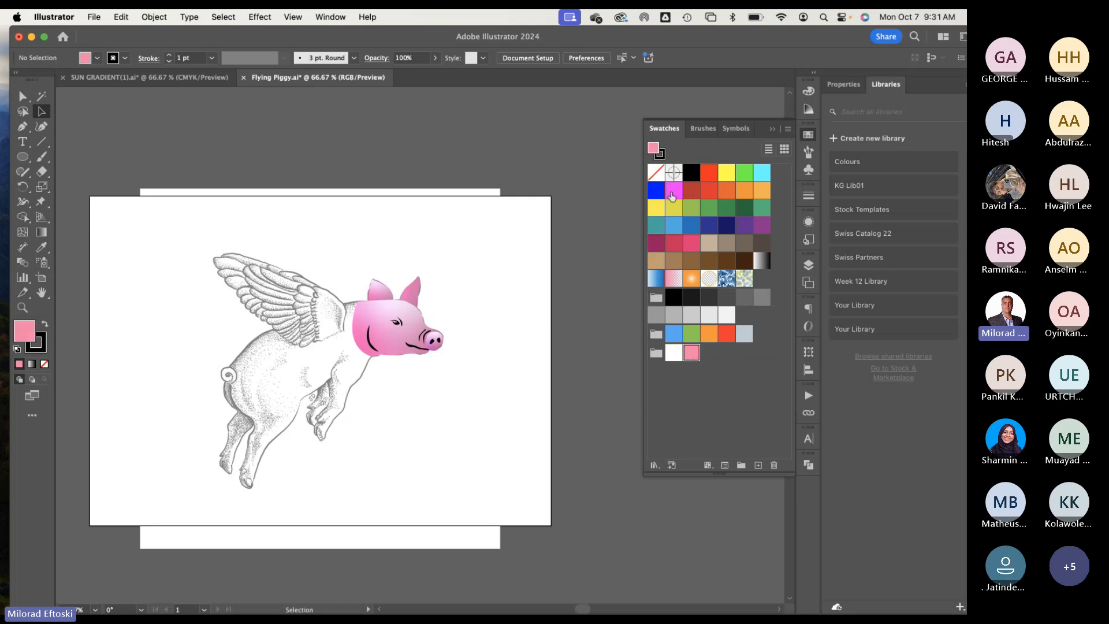
pyautogui.moveTo(672, 194); pyautogui.dragTo(706, 362)
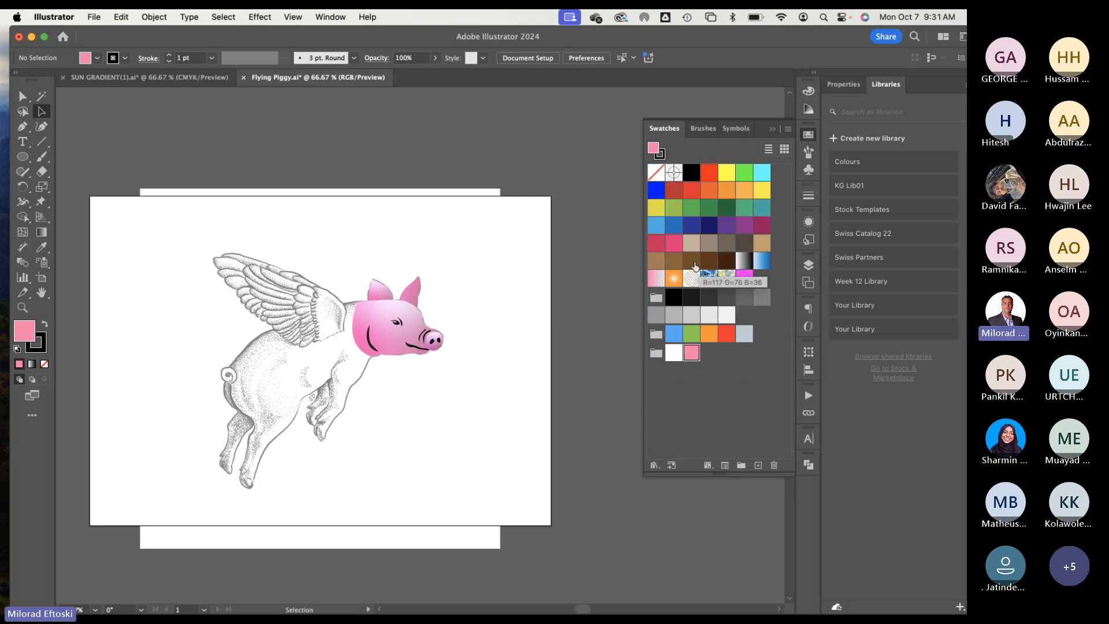
pyautogui.moveTo(673, 242); pyautogui.dragTo(723, 359)
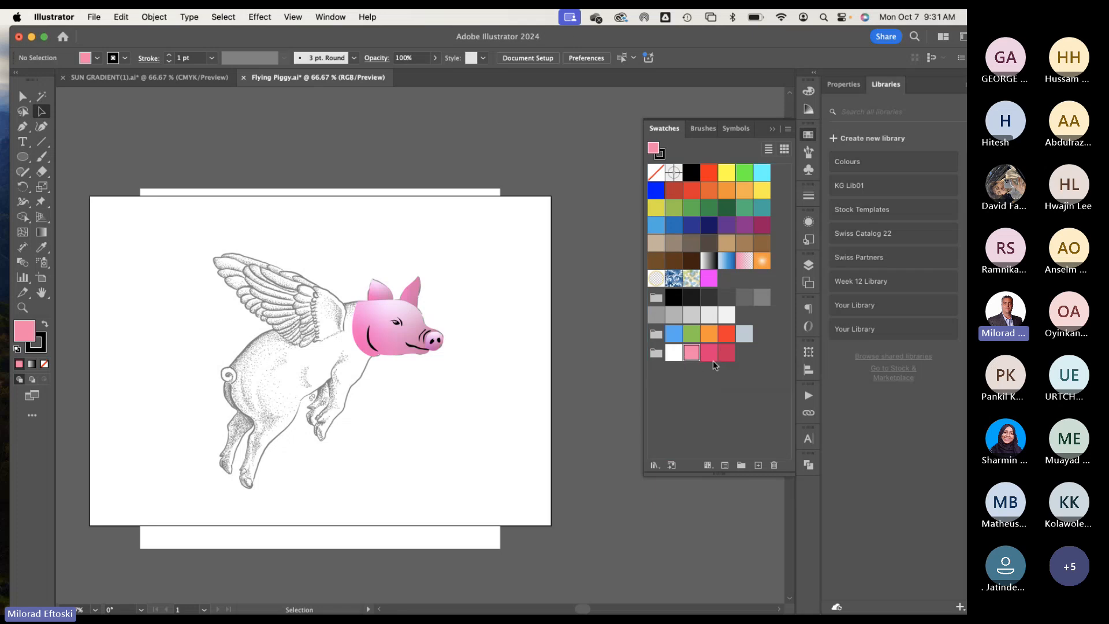
# Step: Set the fill colour to the pale pink EDBED1
pyautogui.doubleClick(28, 333)
pyautogui.click(531, 186)
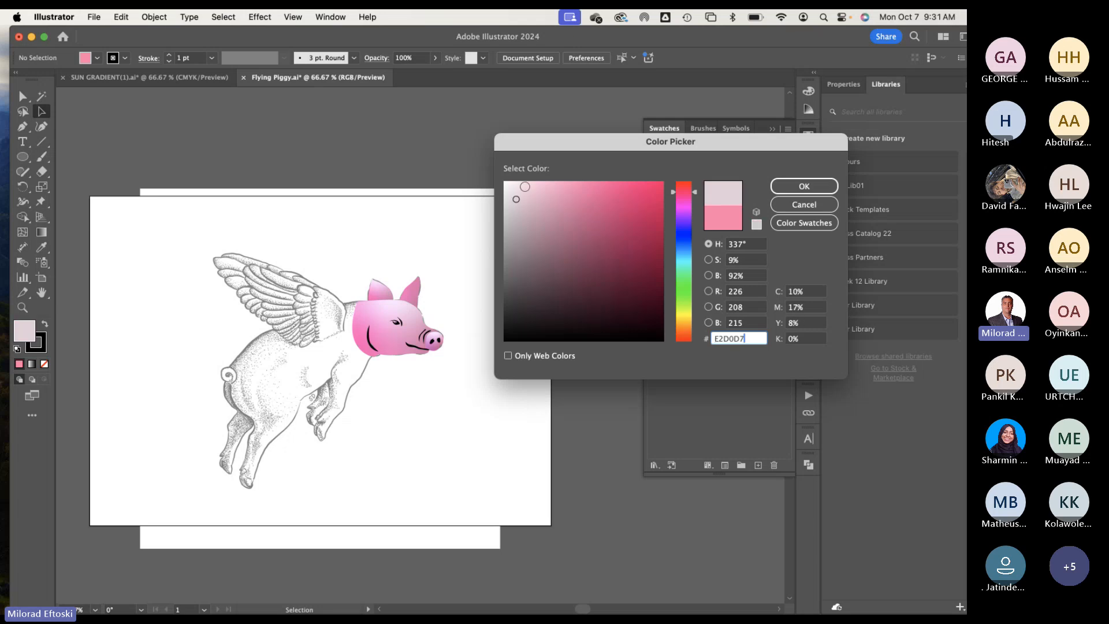
pyautogui.write('EFA0C0')
pyautogui.click(533, 191)
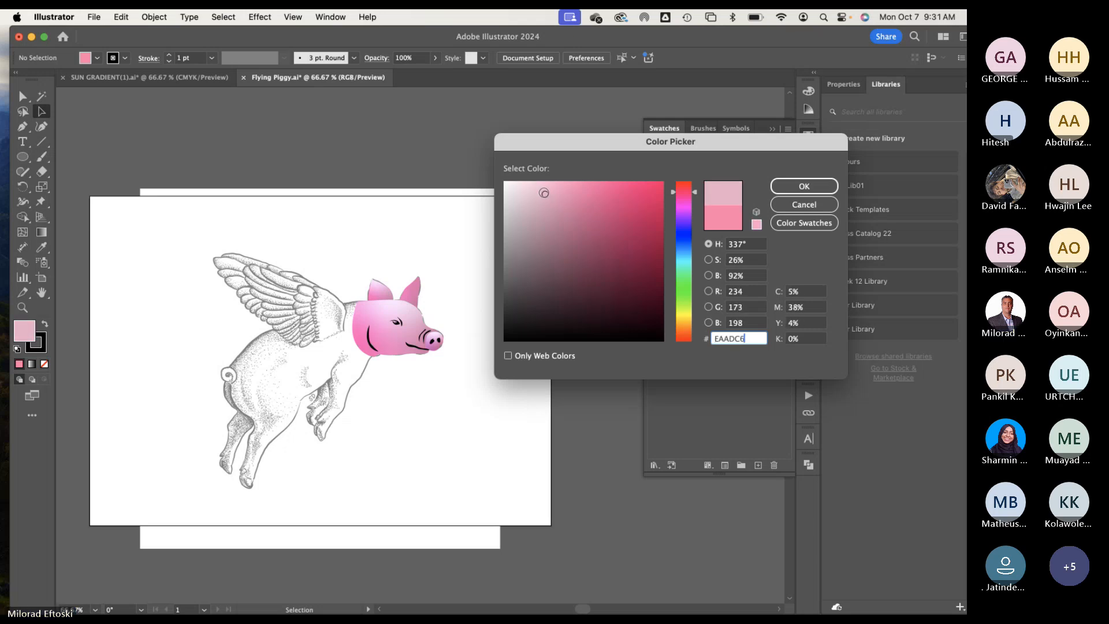
pyautogui.click(536, 192)
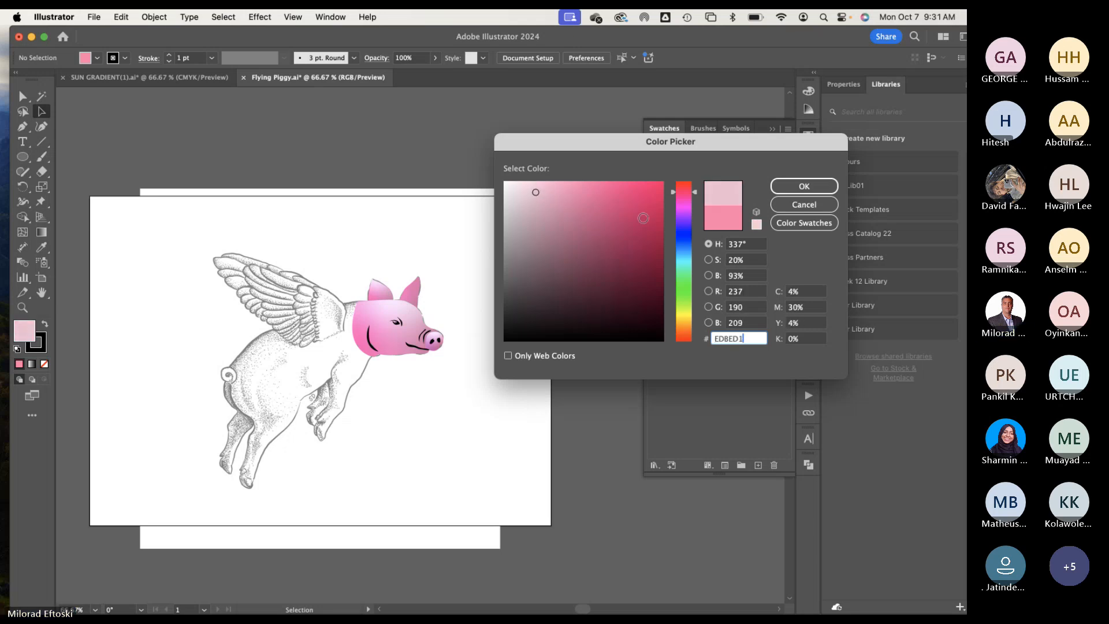
pyautogui.click(813, 186)
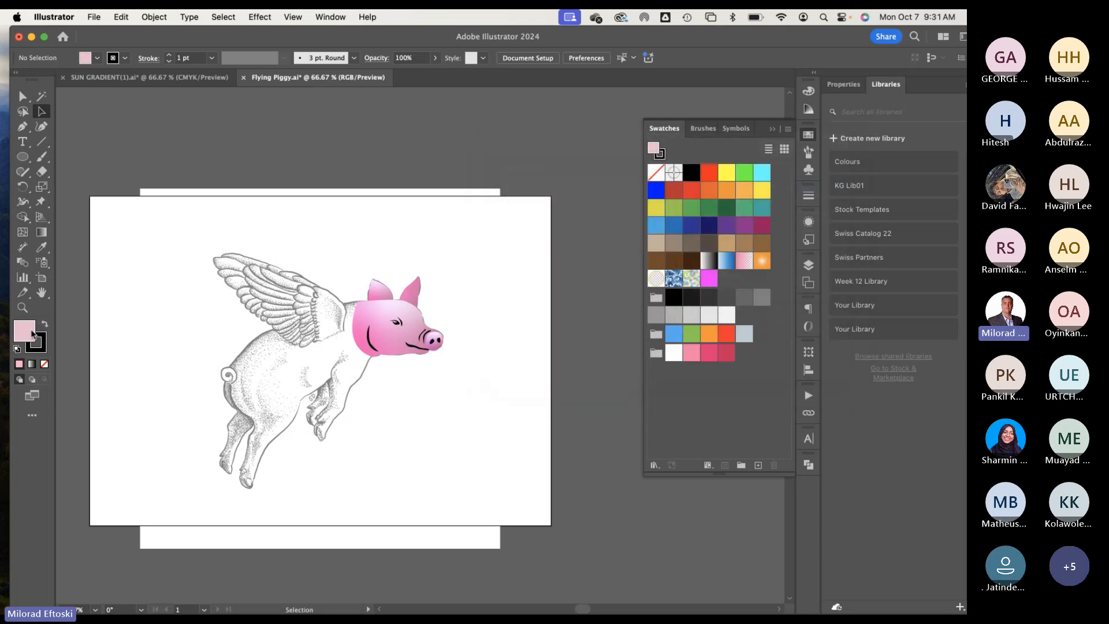
# Step: Add the pale pink fill colour, black and the light blue-grey swatch to the piggy color group
pyautogui.moveTo(25, 335); pyautogui.dragTo(743, 364)
pyautogui.moveTo(722, 284); pyautogui.dragTo(742, 359)
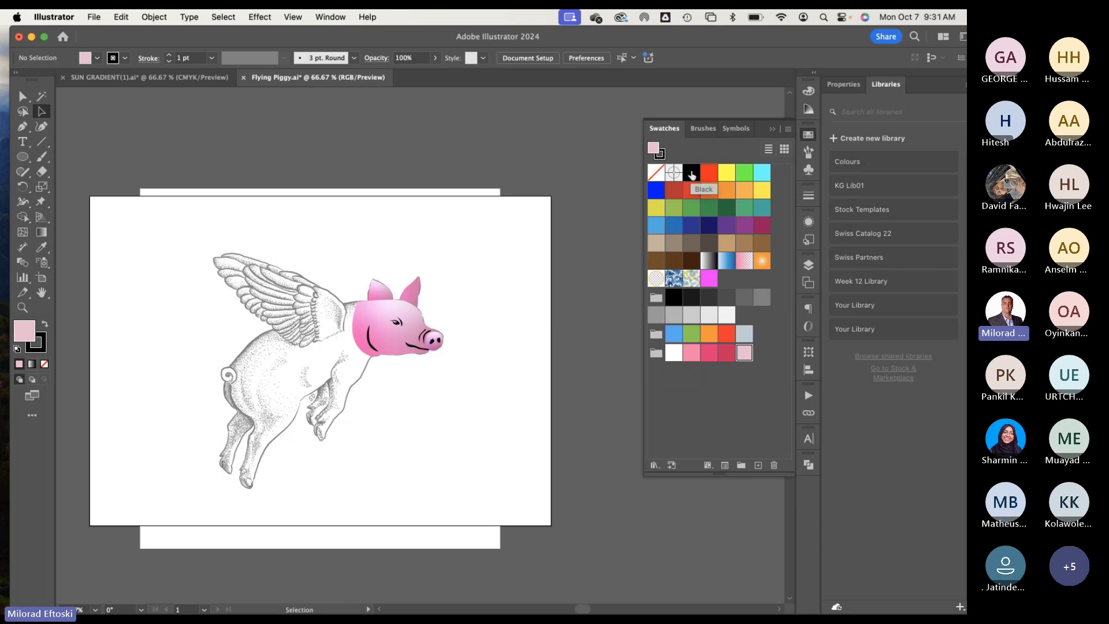
pyautogui.moveTo(691, 175); pyautogui.dragTo(774, 356)
pyautogui.click(744, 333)
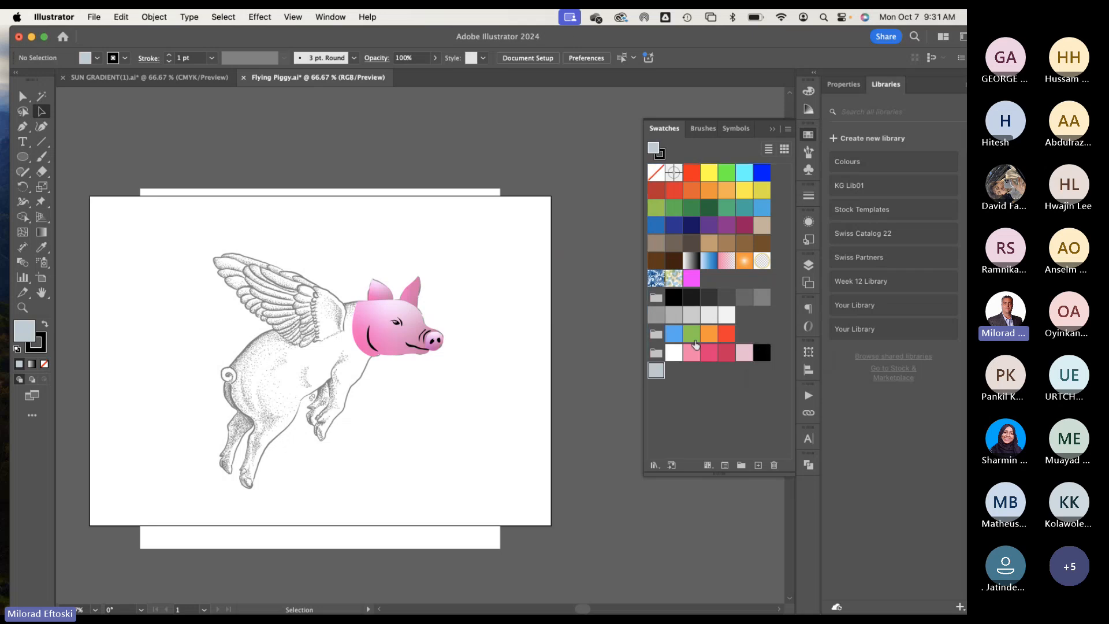
# Step: Delete every other removable swatch and color group, from bright red through the orange-red one, keeping only the piggy color group
pyautogui.click(722, 336)
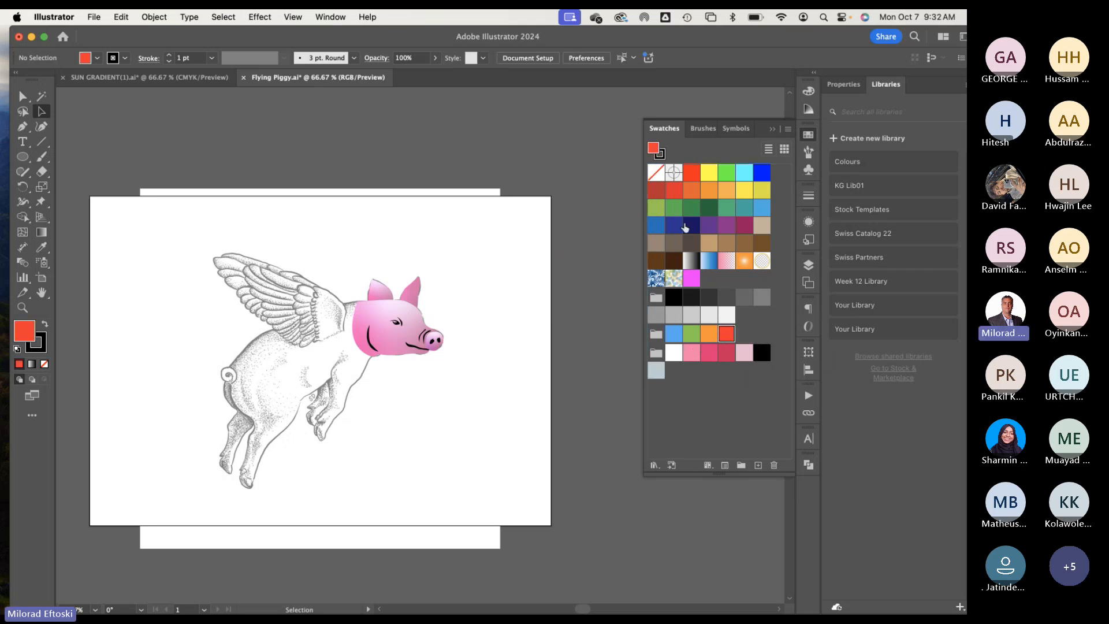
pyautogui.keyDown('shift'); pyautogui.click(692, 175); pyautogui.keyUp('shift')
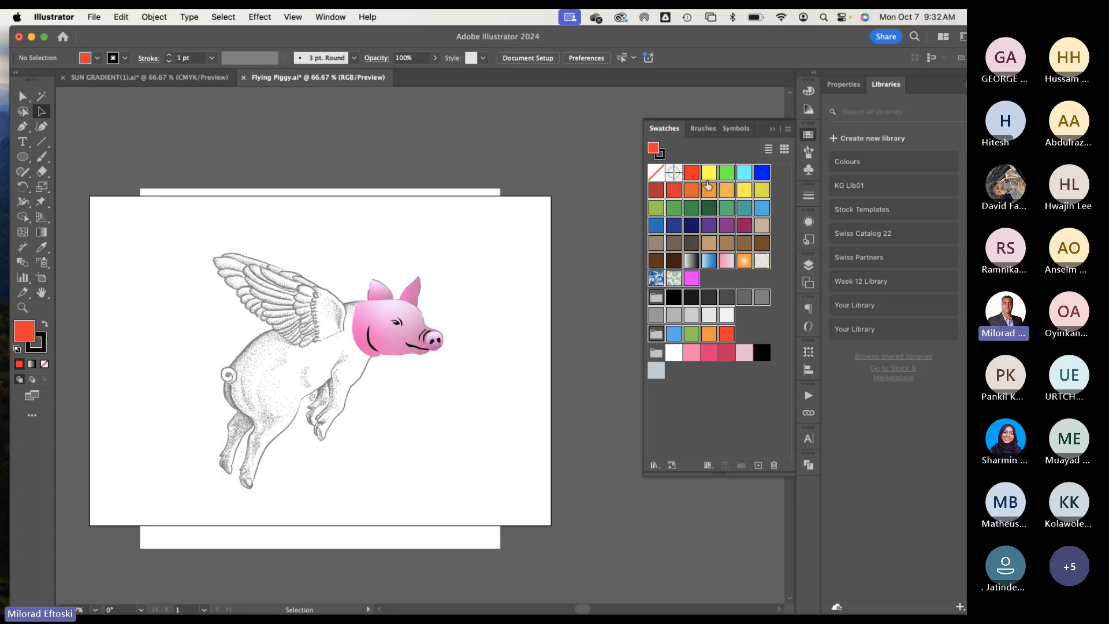
pyautogui.click(727, 333)
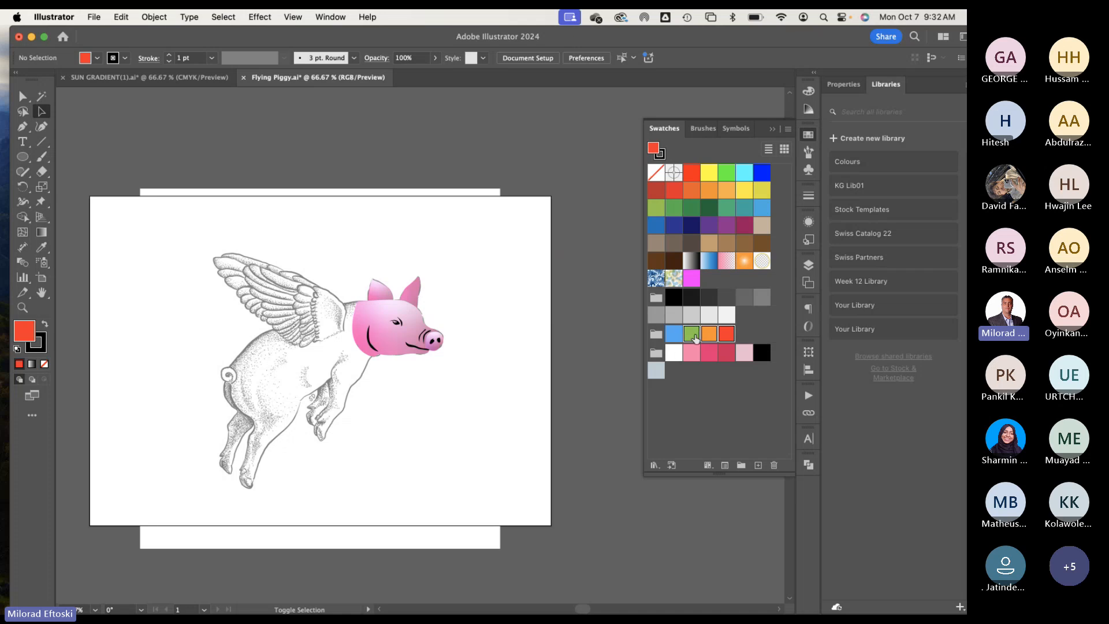
pyautogui.keyDown('shift'); pyautogui.click(685, 171); pyautogui.keyUp('shift')
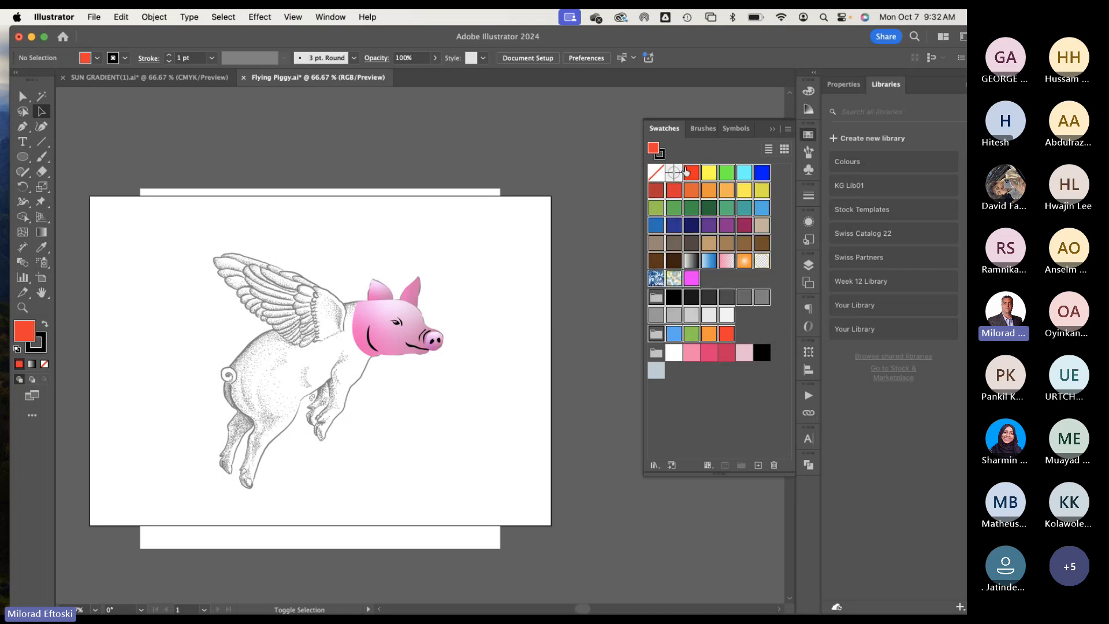
pyautogui.click(788, 128)
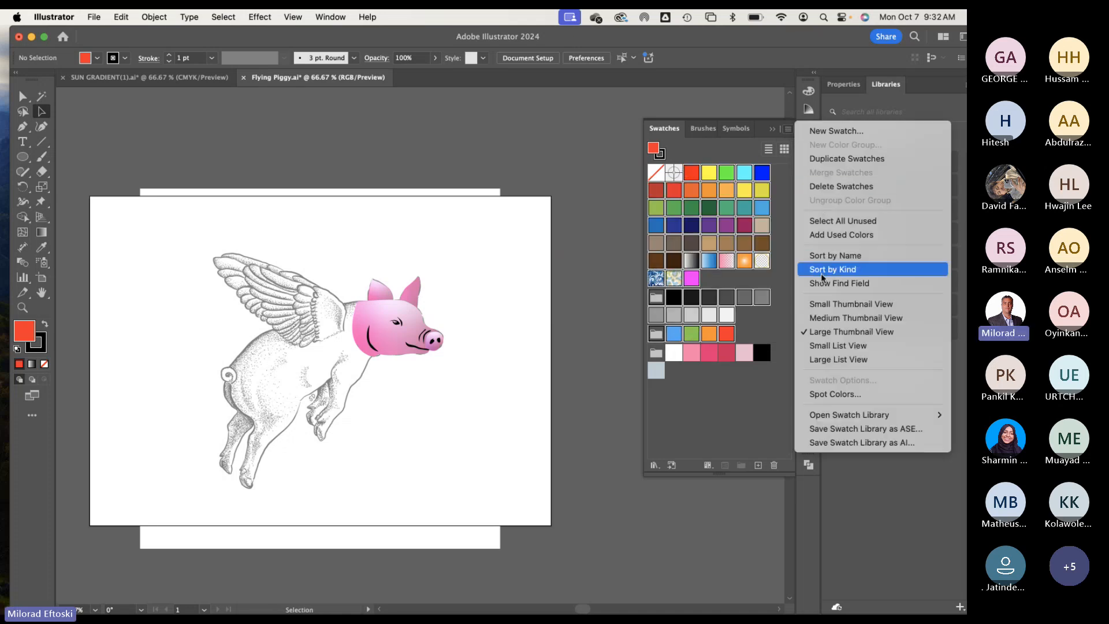
pyautogui.click(841, 186)
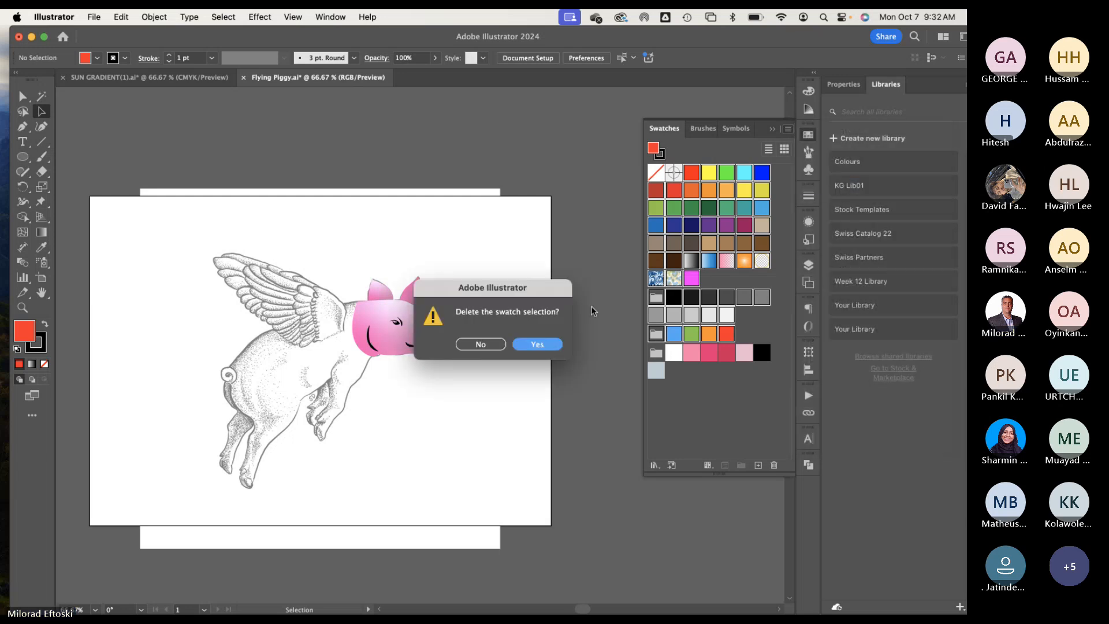
pyautogui.click(535, 345)
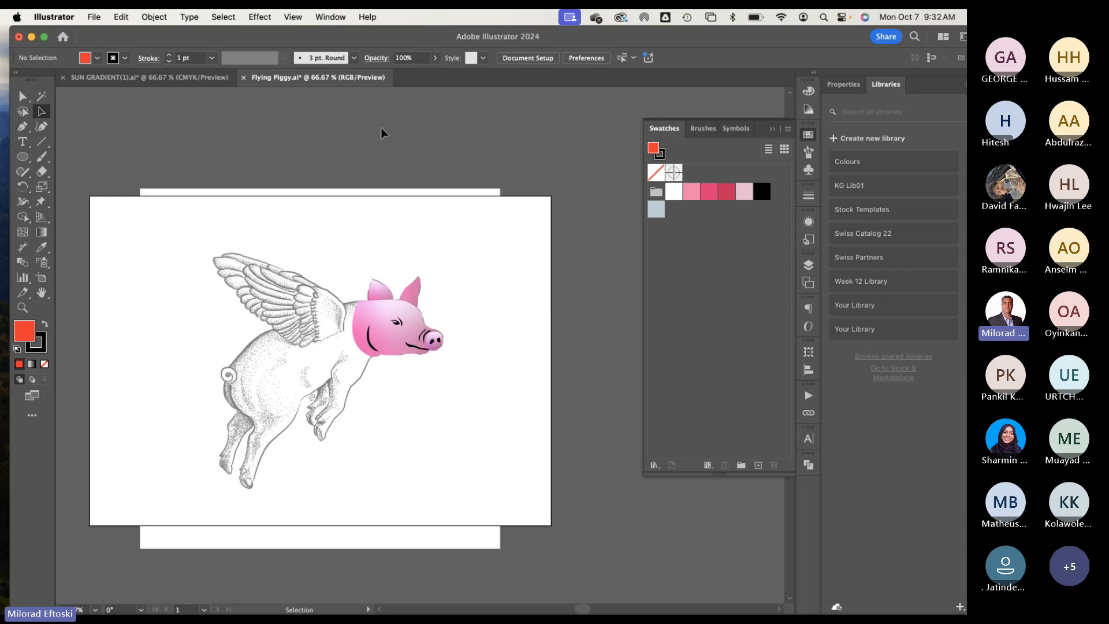
# Step: Save Flying Piggy.ai, check the color groups in SUN GRADIENT(1).ai for reference, and return to the pig document
pyautogui.press('super+s')
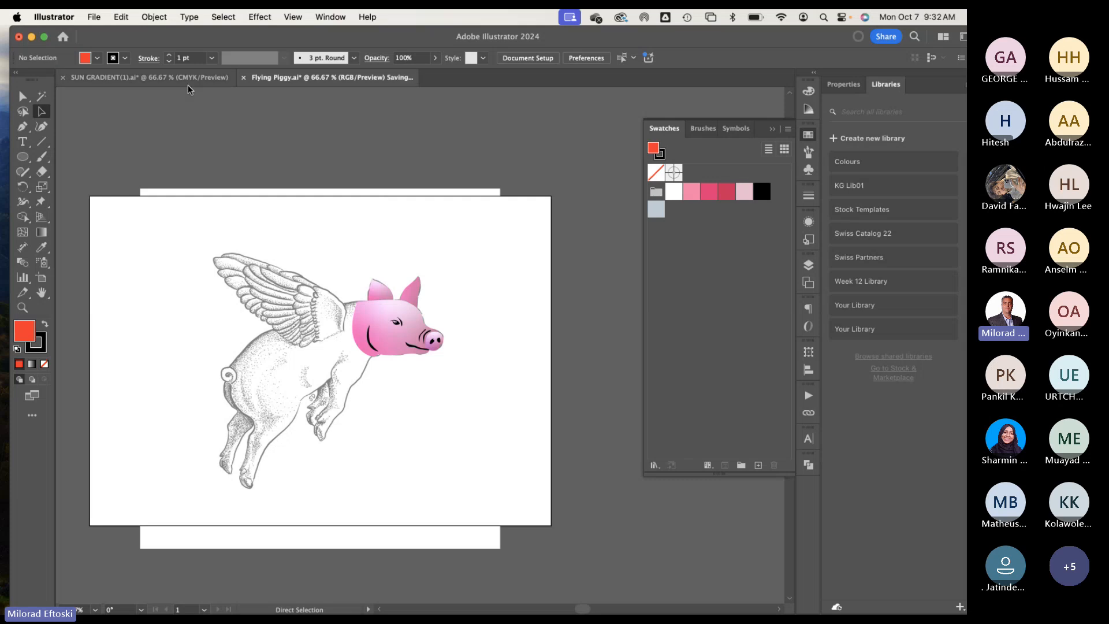
pyautogui.hotkey('ctrl', 'Tab')
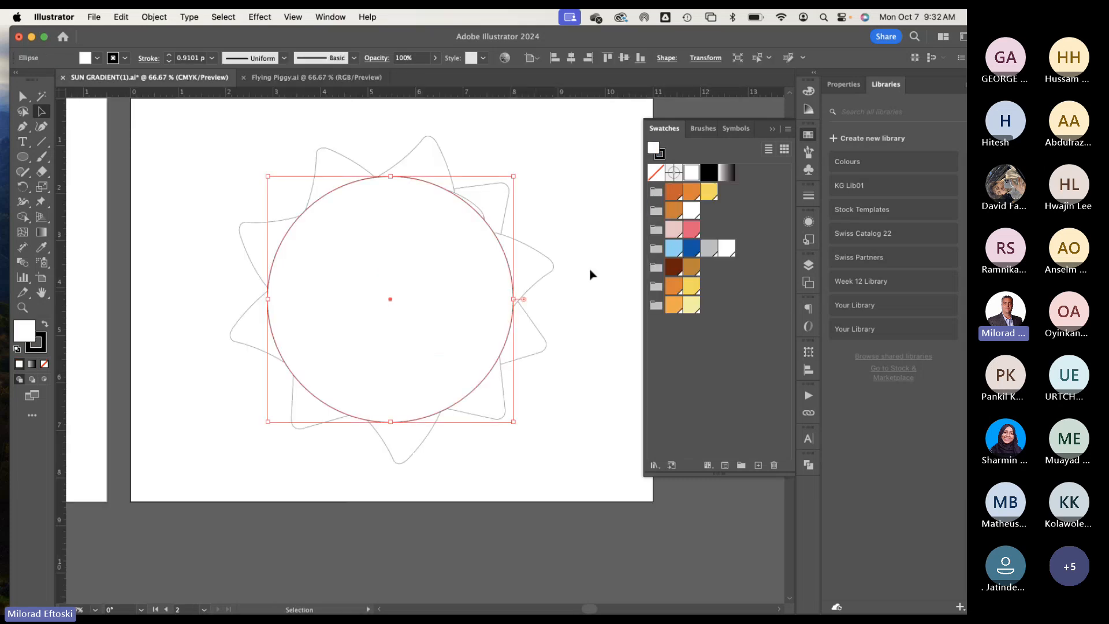
pyautogui.click(316, 77)
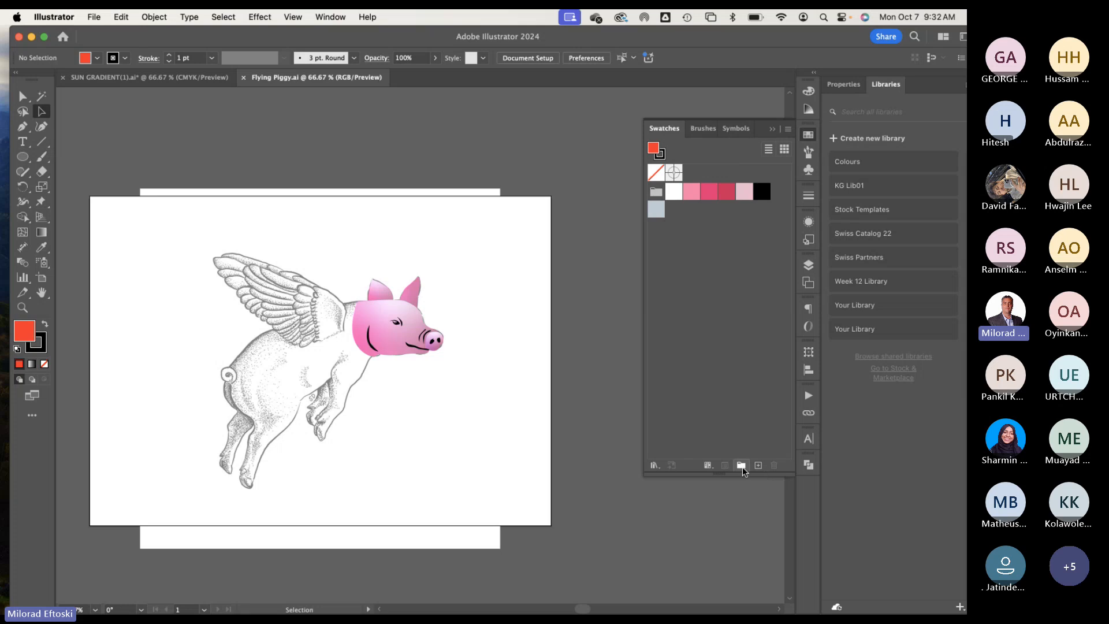
# Step: Create a new color group named Head in the Flying Piggy swatches
pyautogui.click(741, 465)
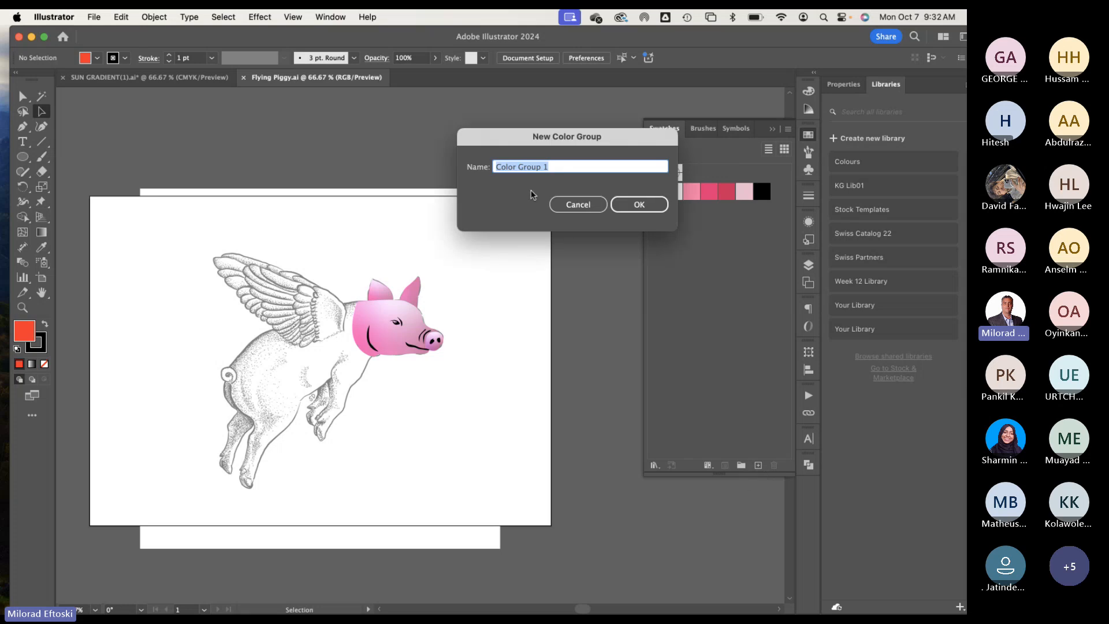
pyautogui.write('Head')
pyautogui.click(638, 209)
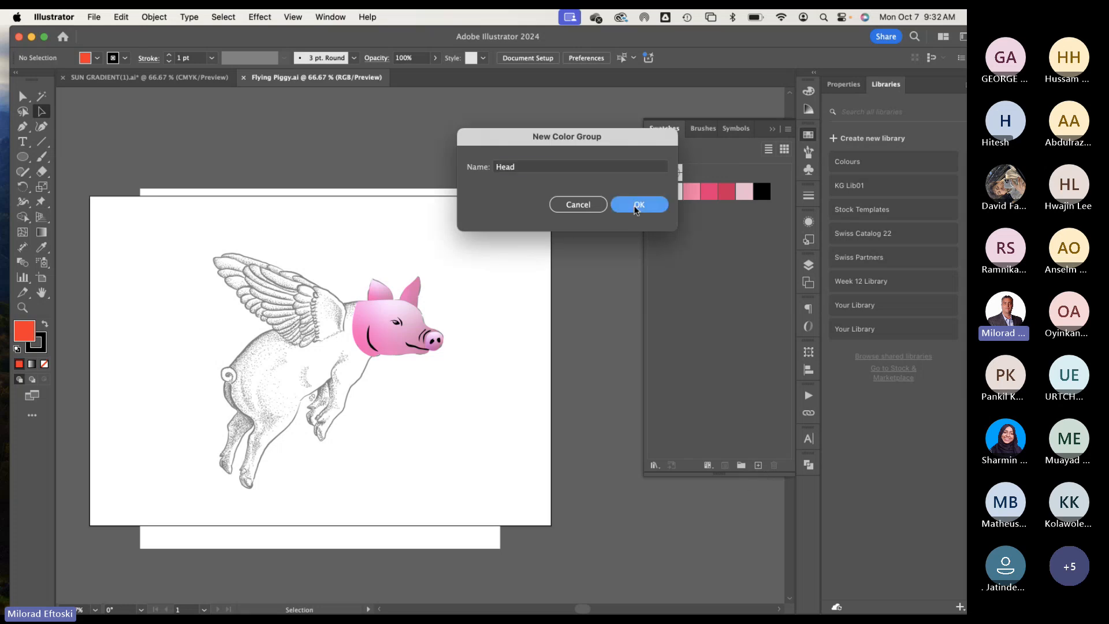
# Step: Move the light blue-grey, black and light pink swatches into the Head color group
pyautogui.moveTo(660, 216); pyautogui.dragTo(657, 228)
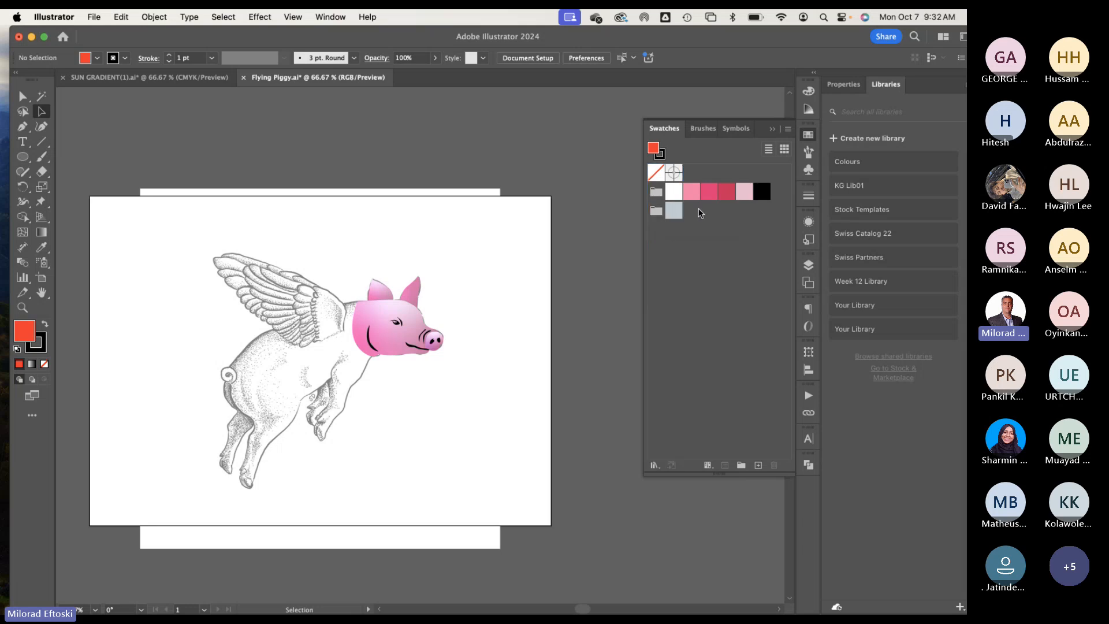
pyautogui.moveTo(761, 194); pyautogui.dragTo(706, 213)
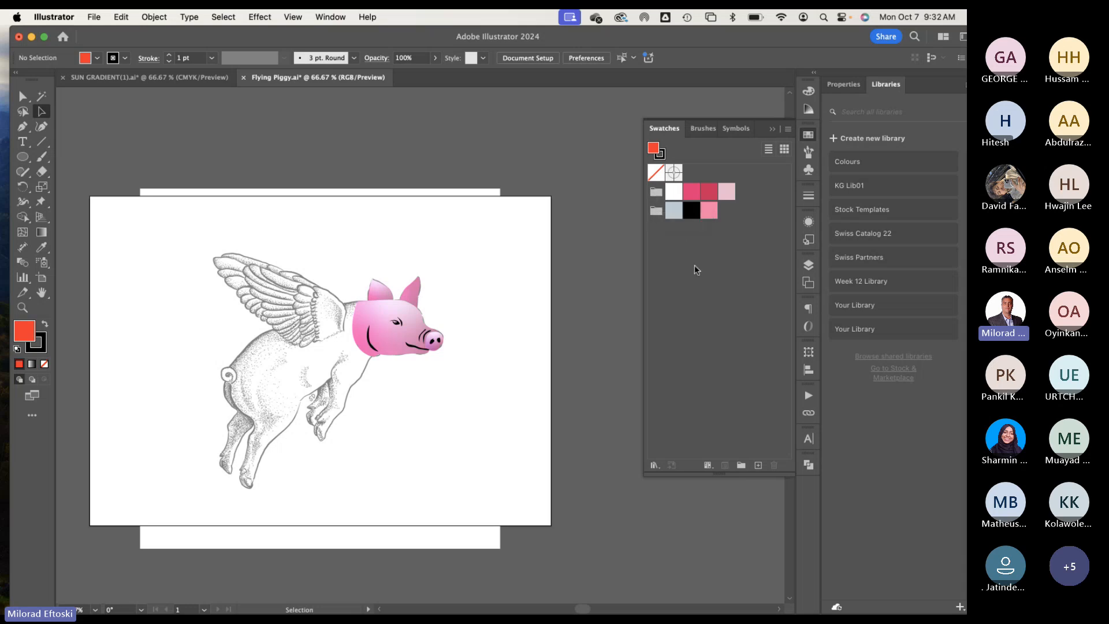
# Step: Create a color group named Body and move the crimson and pale pink swatches into it
pyautogui.click(741, 466)
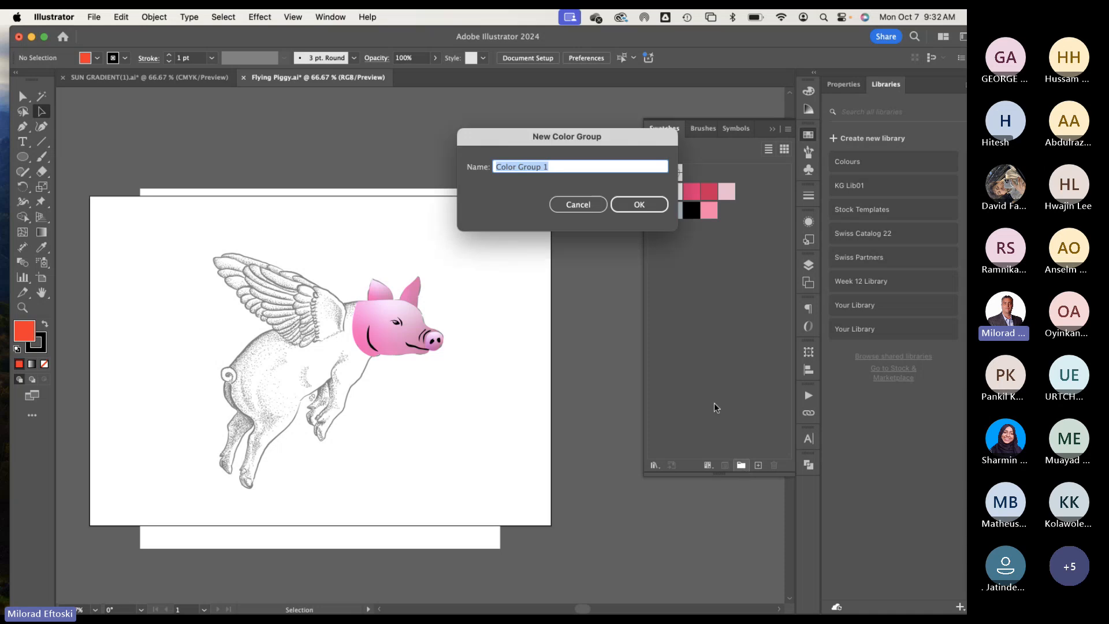
pyautogui.write('Body')
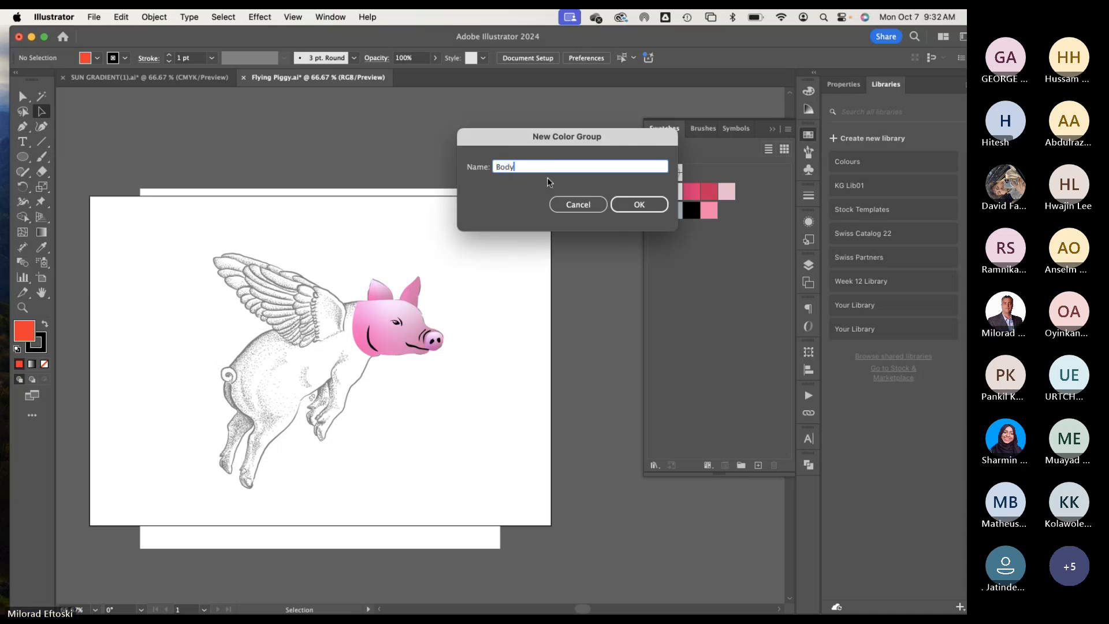
pyautogui.click(639, 204)
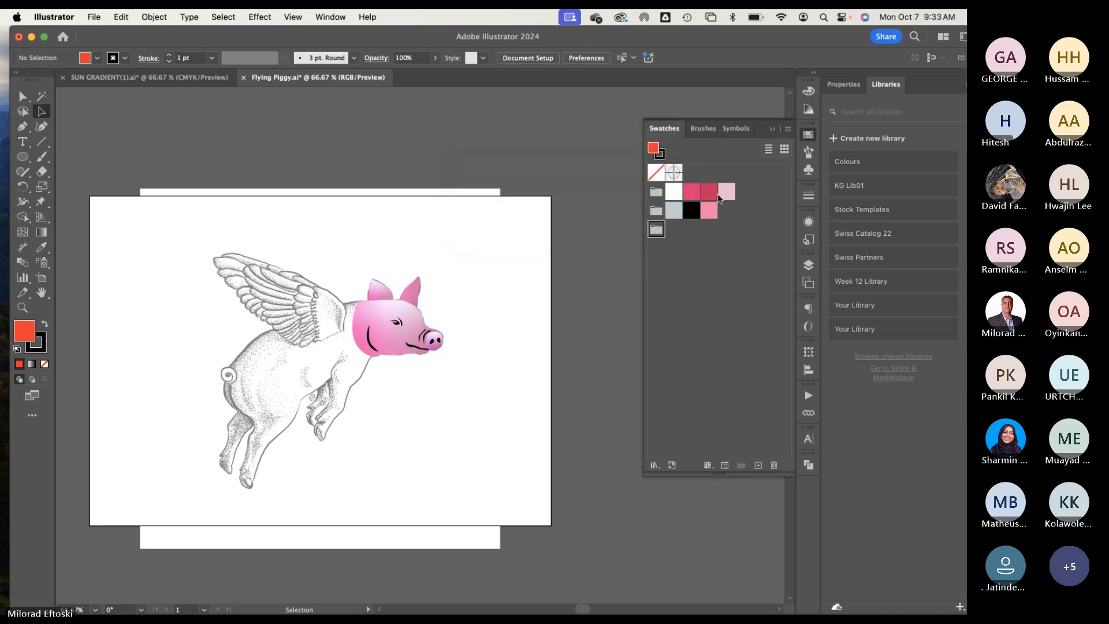
pyautogui.moveTo(709, 192); pyautogui.dragTo(670, 231)
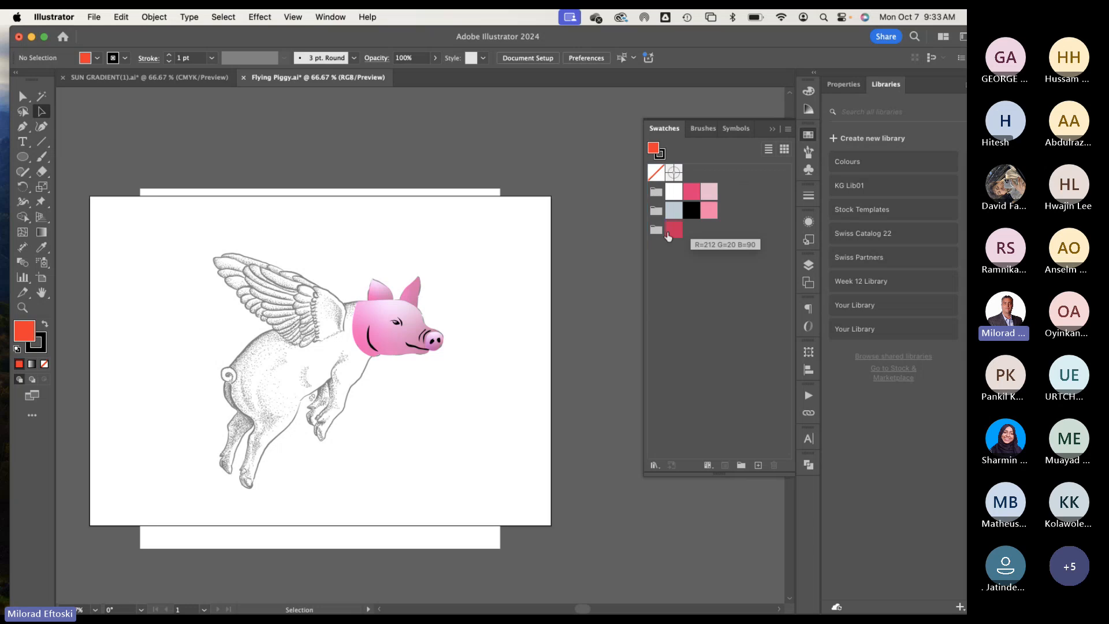
pyautogui.moveTo(708, 194); pyautogui.dragTo(692, 230)
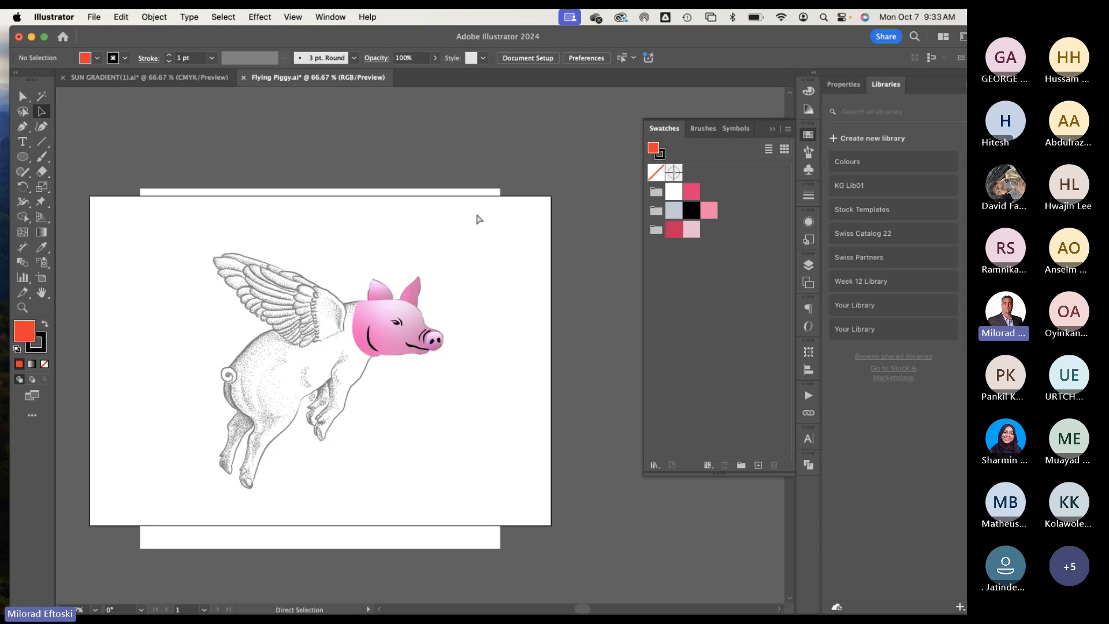
# Step: Save Flying Piggy.ai and switch to the finished sun illustration in SUN GRADIENT(1).ai
pyautogui.press('super+s')
pyautogui.click(198, 75)
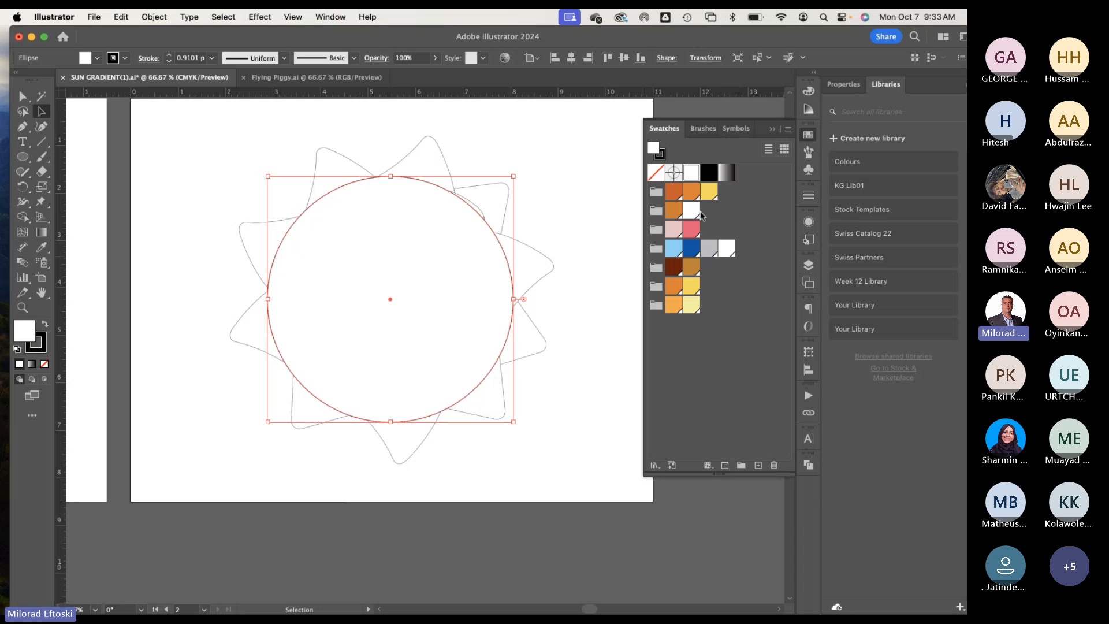
pyautogui.hscroll(-10, 326, 349)
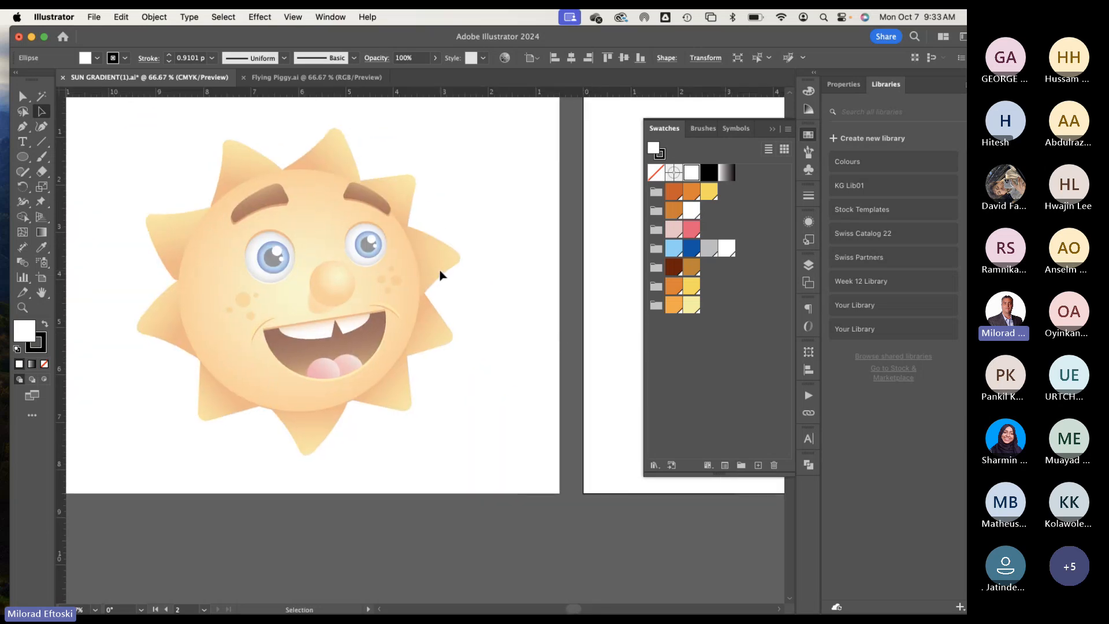
# Step: Draw a small square in the empty area beside the upper part of the finished sun
pyautogui.click(42, 247)
pyautogui.press('l')
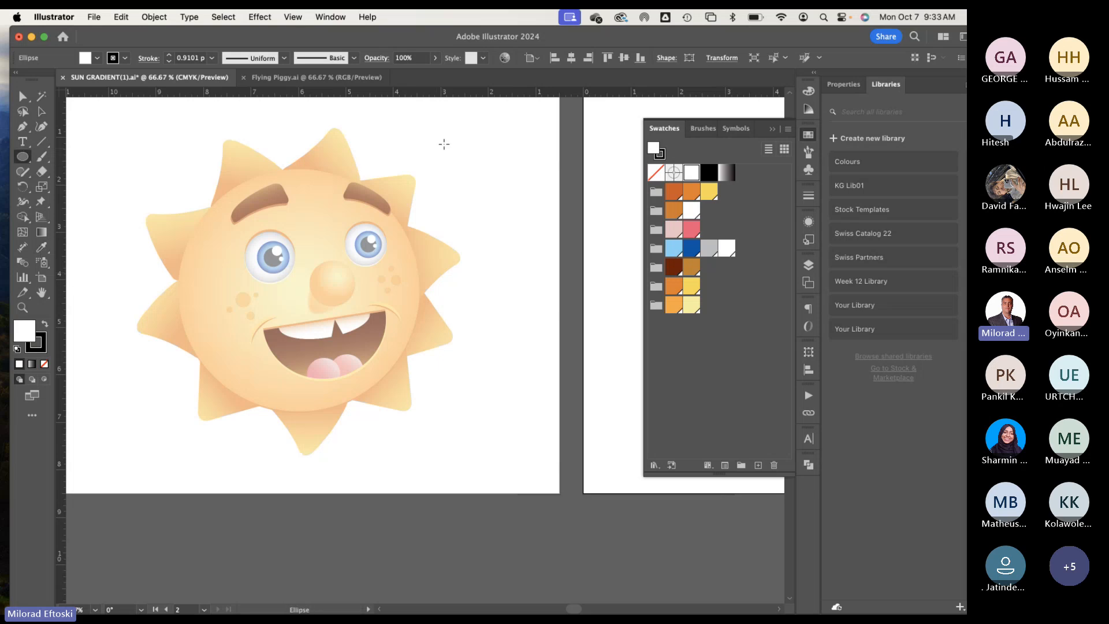
pyautogui.moveTo(22, 156); pyautogui.dragTo(63, 155)
pyautogui.moveTo(473, 141); pyautogui.dragTo(519, 189)
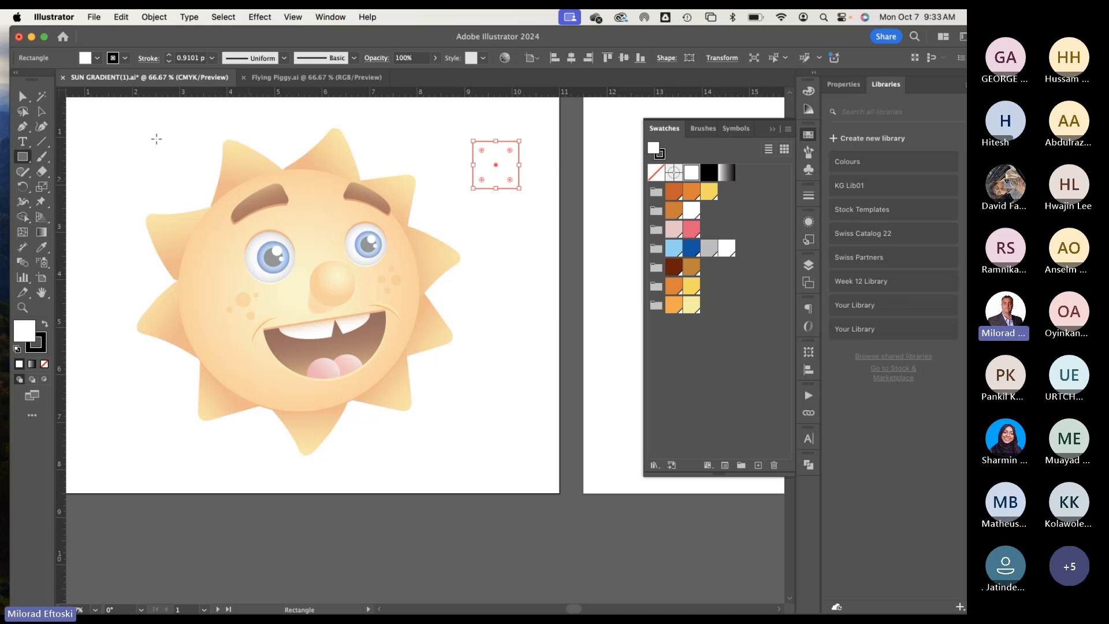
# Step: Fill the square with the light orange sampled from the sun's forehead using the Eyedropper
pyautogui.click(41, 247)
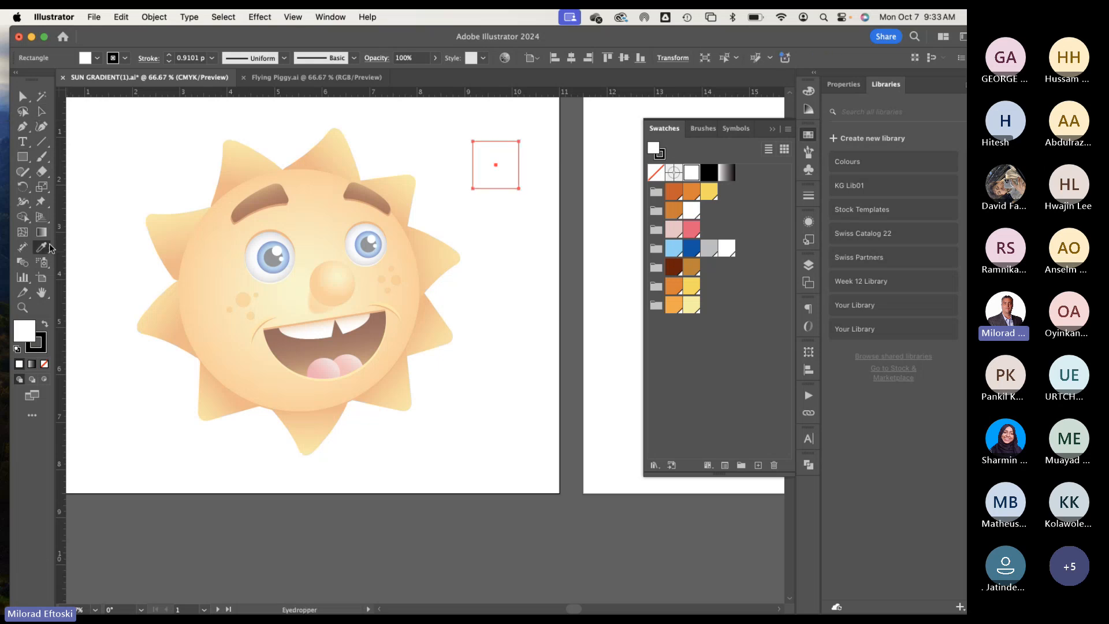
pyautogui.click(320, 207)
pyautogui.press('v')
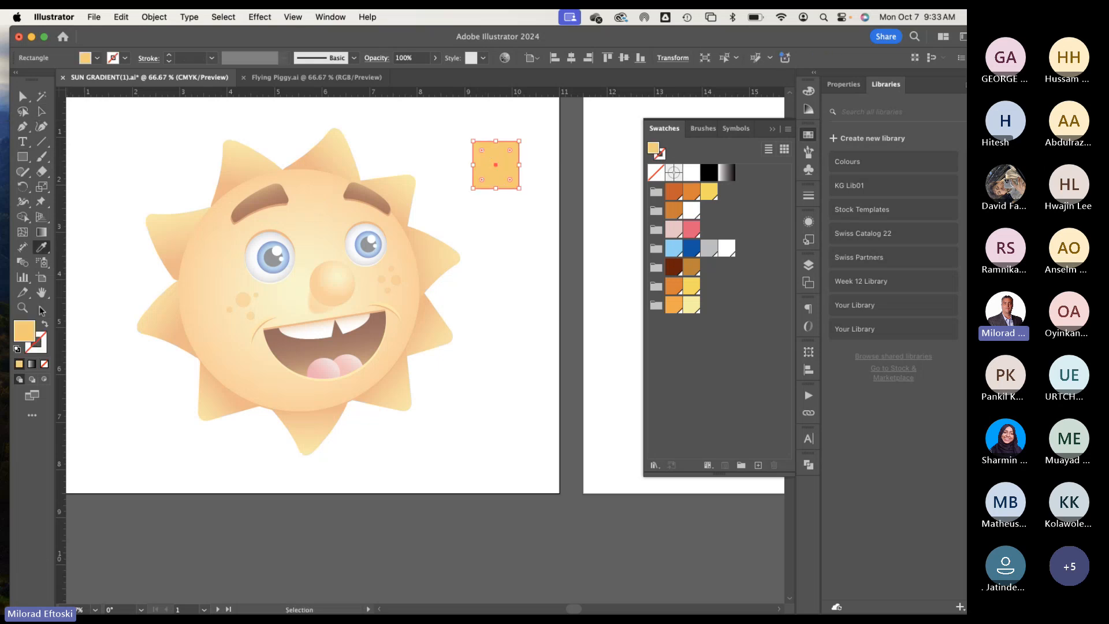
# Step: Add the sampled light orange fill to the swatches and delete that swatch again
pyautogui.moveTo(26, 333)
pyautogui.mouseDown()
pyautogui.moveTo(347, 352)
pyautogui.moveTo(664, 346)
pyautogui.moveTo(678, 333)
pyautogui.mouseUp()
pyautogui.click(774, 465)
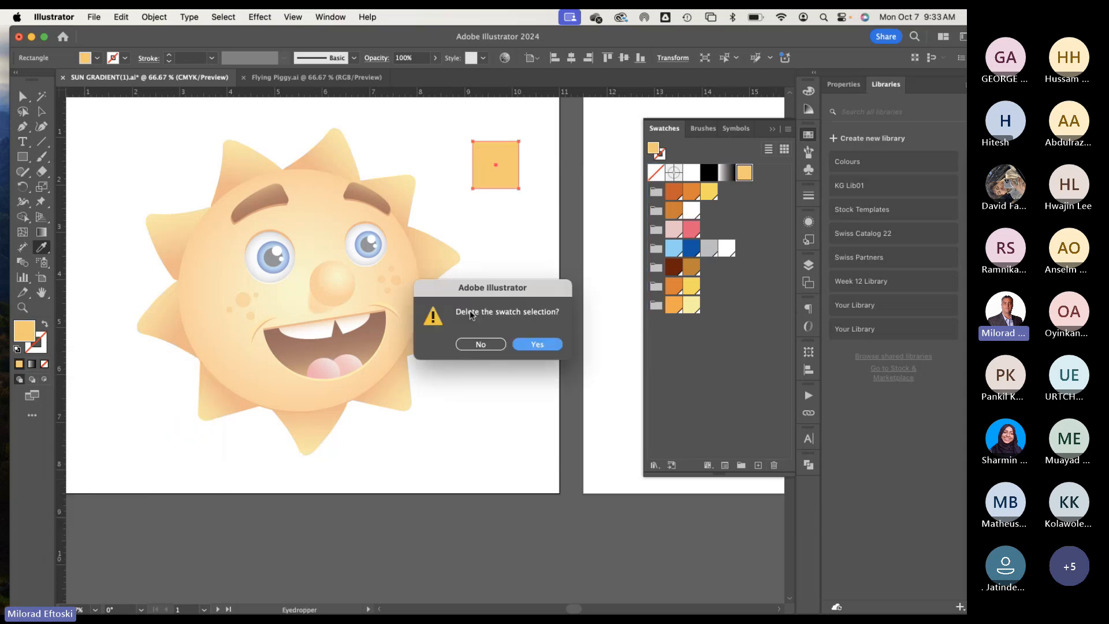
pyautogui.click(536, 344)
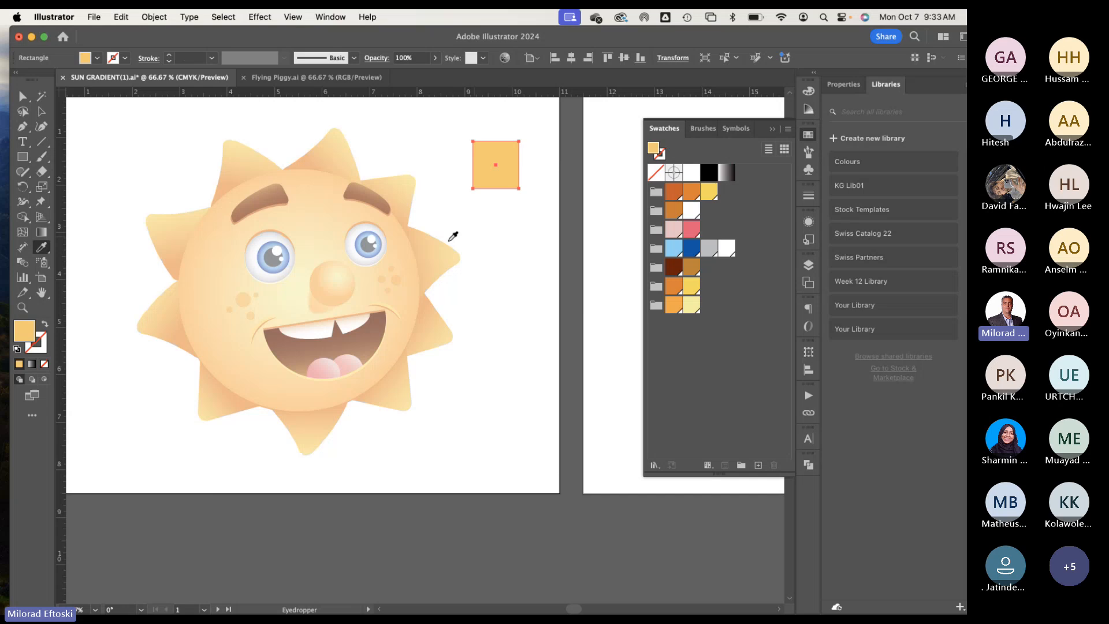
# Step: Recolour the square by sampling the sun's blue iris, black pupil, orange nose and the area around its eyebrow
pyautogui.click(364, 235)
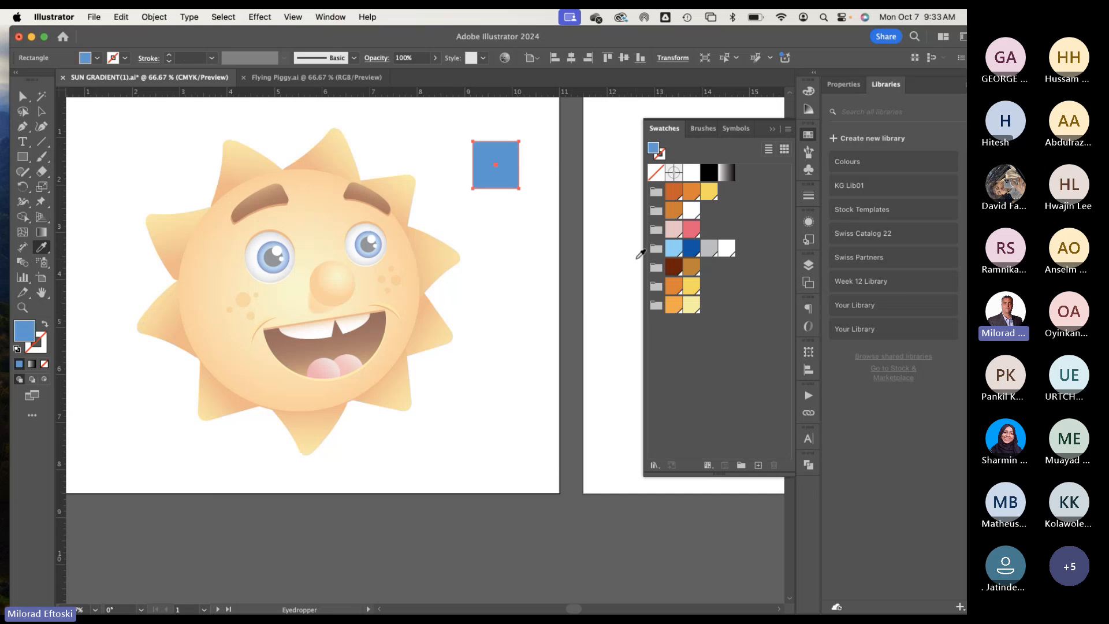
pyautogui.click(367, 242)
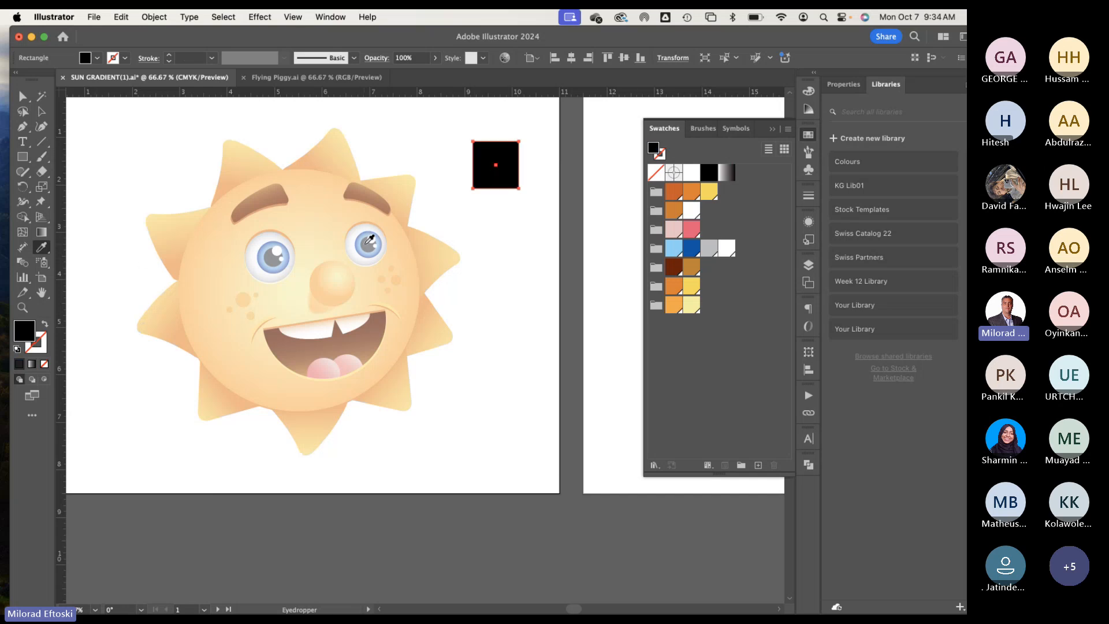
pyautogui.click(337, 265)
pyautogui.click(318, 269)
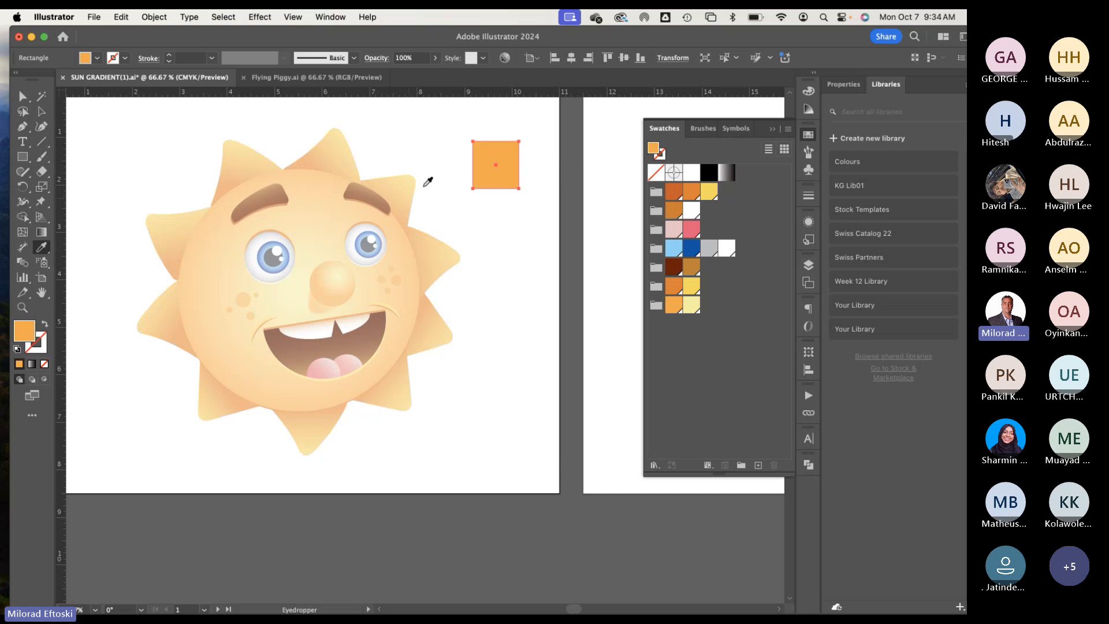
pyautogui.click(365, 189)
pyautogui.click(370, 190)
pyautogui.click(376, 191)
pyautogui.click(378, 191)
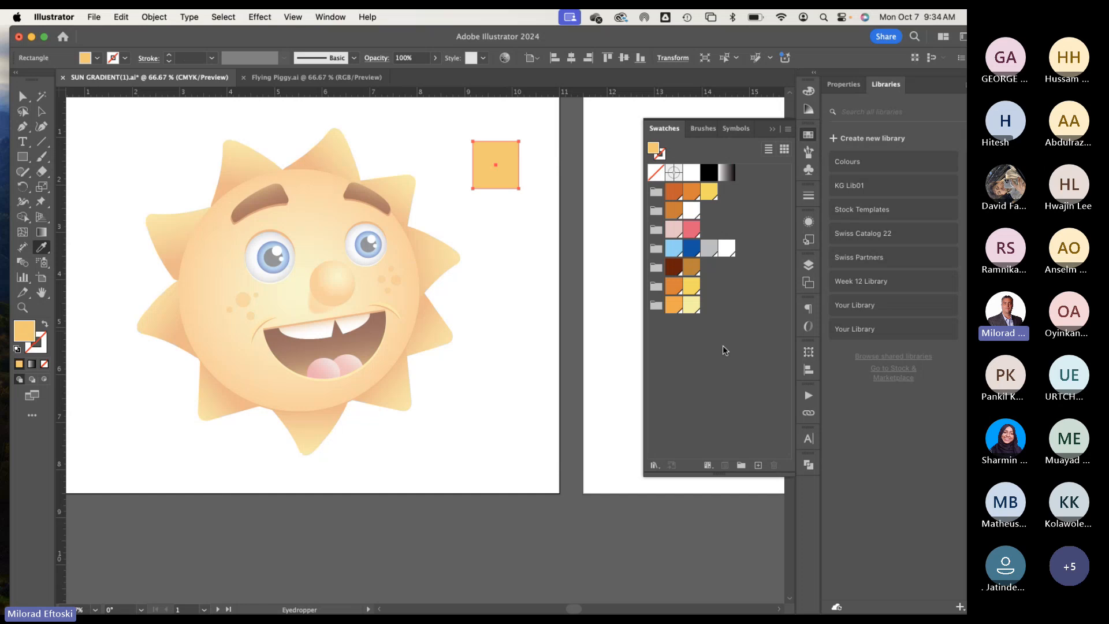
# Step: Delete the sampled-colour square beside the finished sun
pyautogui.press('a')
pyautogui.click(486, 202)
pyautogui.moveTo(512, 255); pyautogui.dragTo(79, 322)
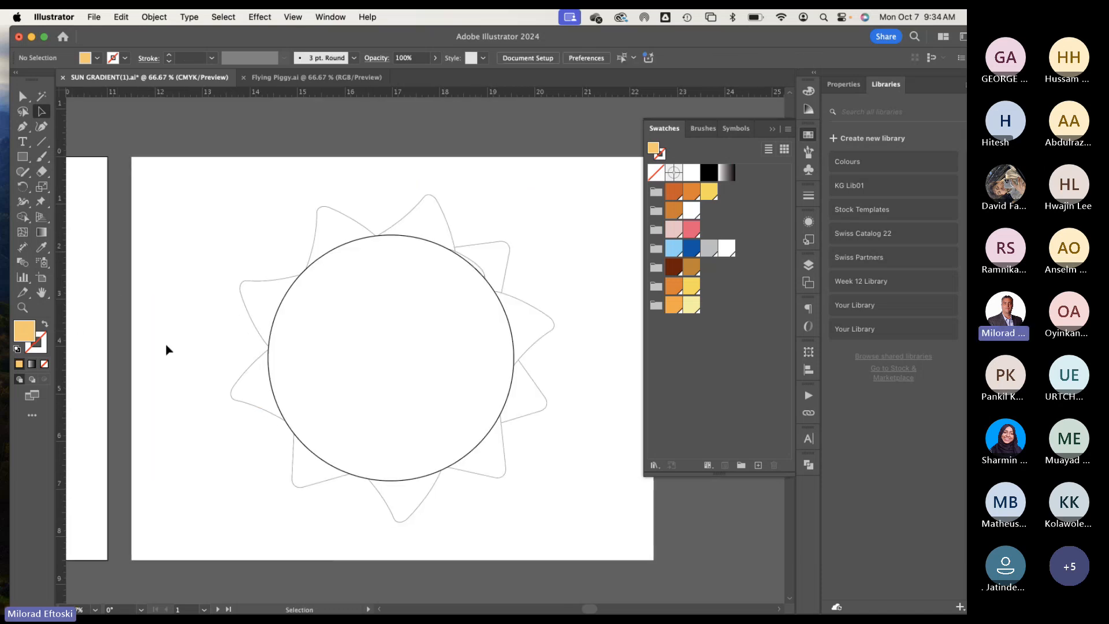
# Step: Select the large white circle of the sun outline on the second artboard
pyautogui.hscroll(-4, 349, 324)
pyautogui.scroll(-3, 349, 323)
pyautogui.click(427, 299)
pyautogui.moveTo(427, 299); pyautogui.dragTo(465, 300)
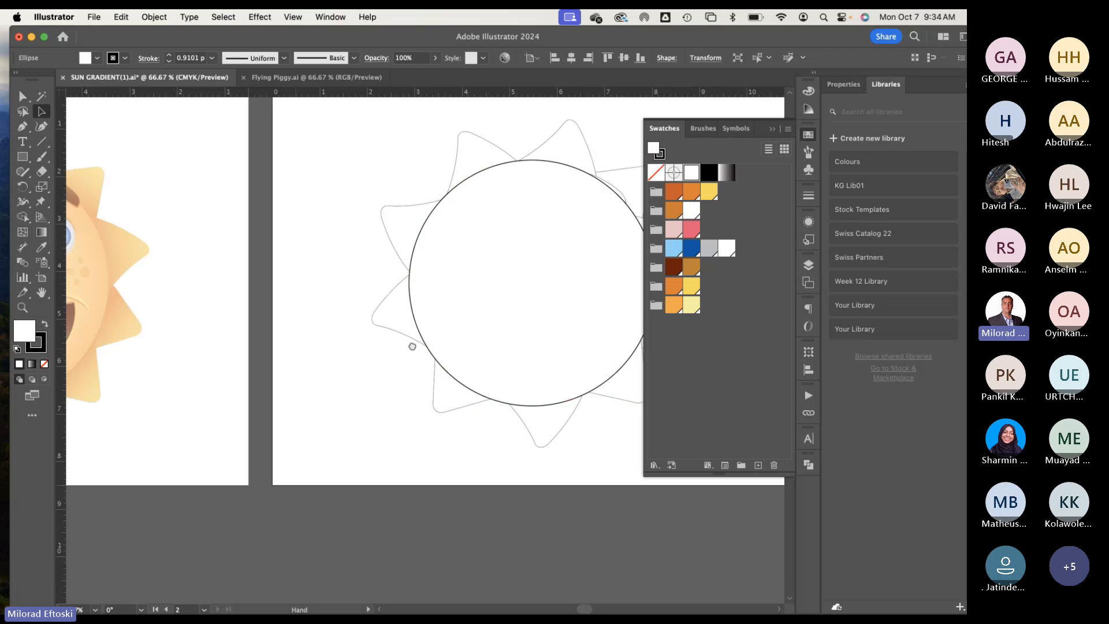
pyautogui.moveTo(248, 312); pyautogui.dragTo(226, 309)
pyautogui.click(485, 285)
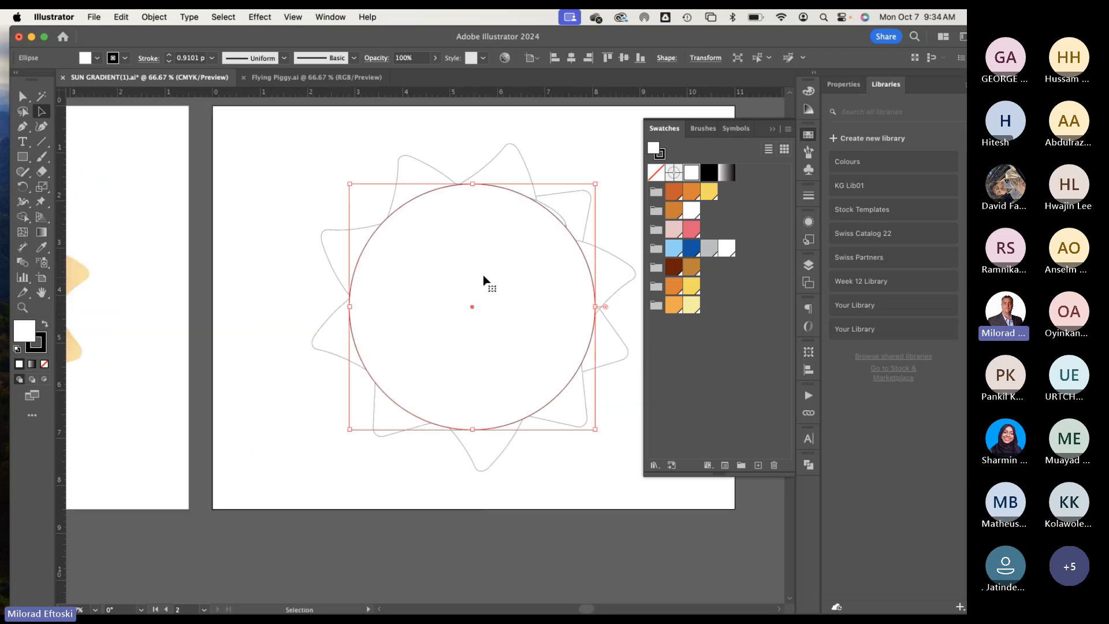
# Step: Collapse the toolbar to a single column and restore its two-column layout
pyautogui.click(16, 76)
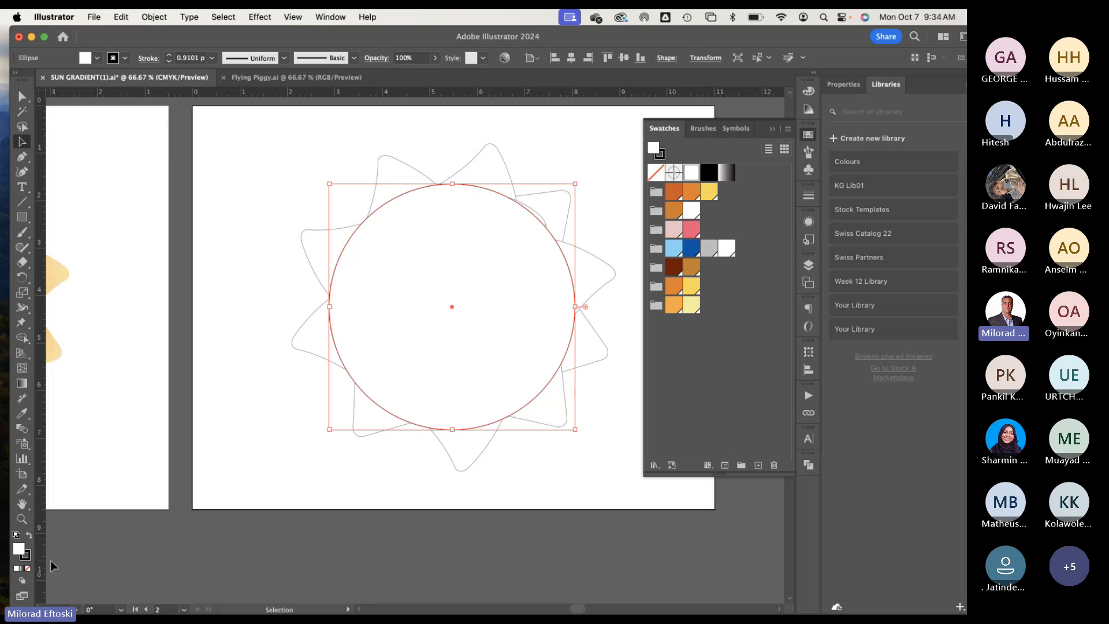
pyautogui.click(16, 75)
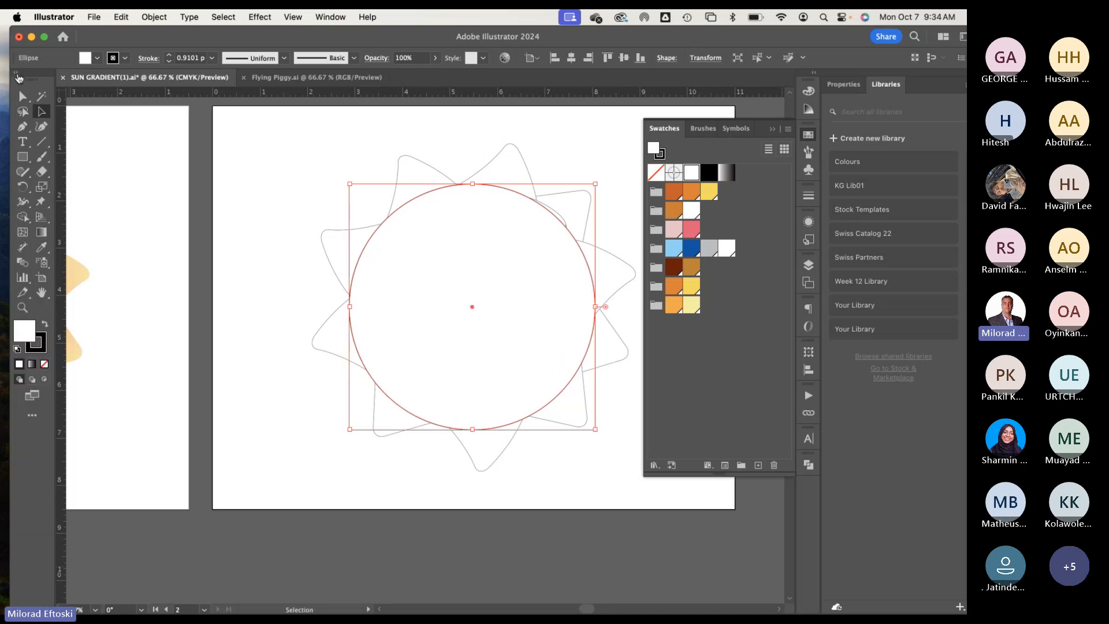
pyautogui.click(18, 77)
pyautogui.click(19, 78)
# Step: Fill the selected circle with the white-to-black gradient, move the gradient settings clear of the swatches, and make the gradient radial
pyautogui.click(32, 364)
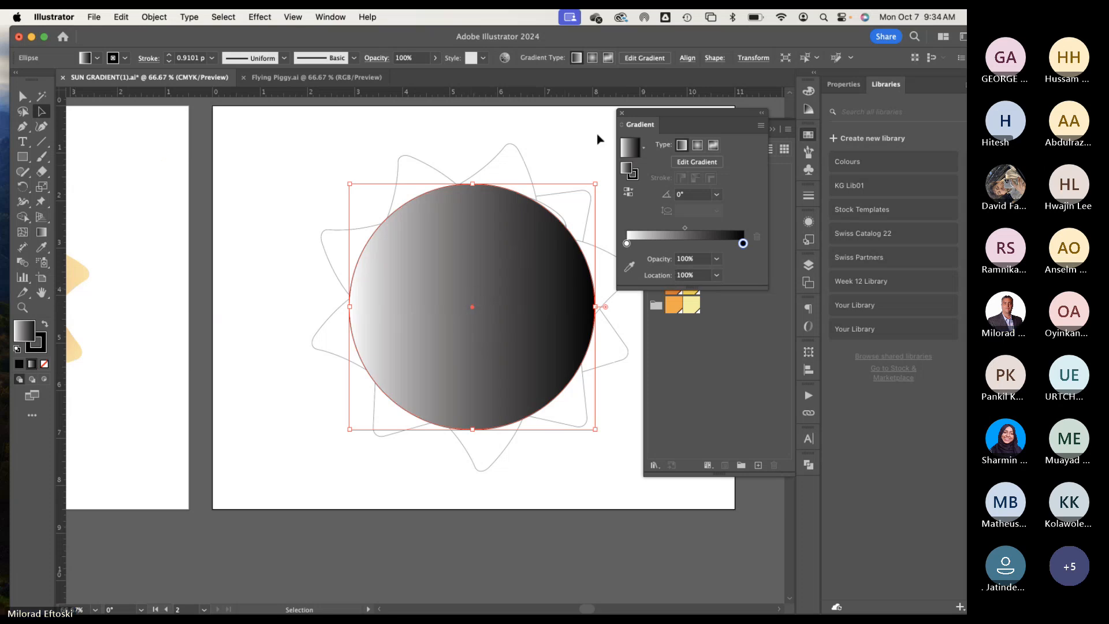
pyautogui.moveTo(628, 112); pyautogui.dragTo(192, 118)
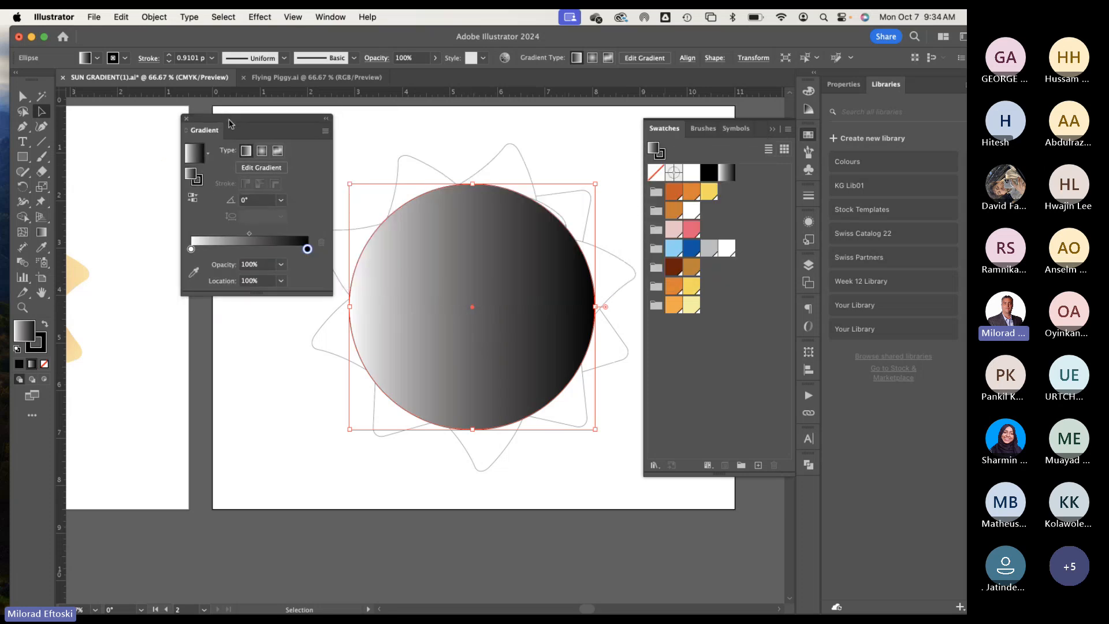
pyautogui.click(262, 150)
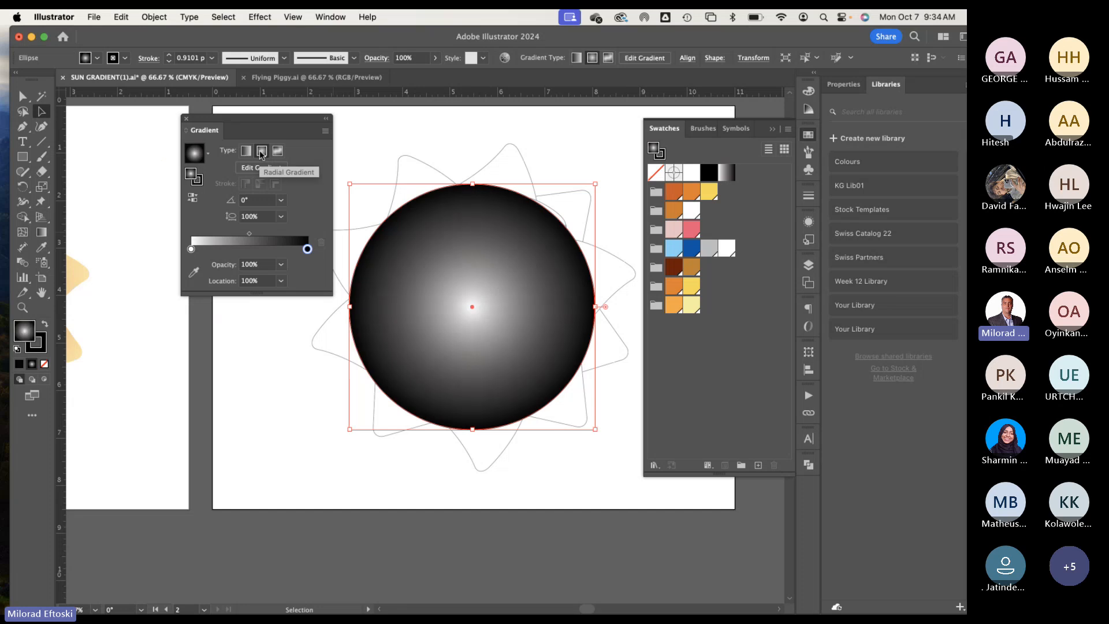
# Step: Try the linear and freeform gradient types on the circle and return to the radial type
pyautogui.click(246, 151)
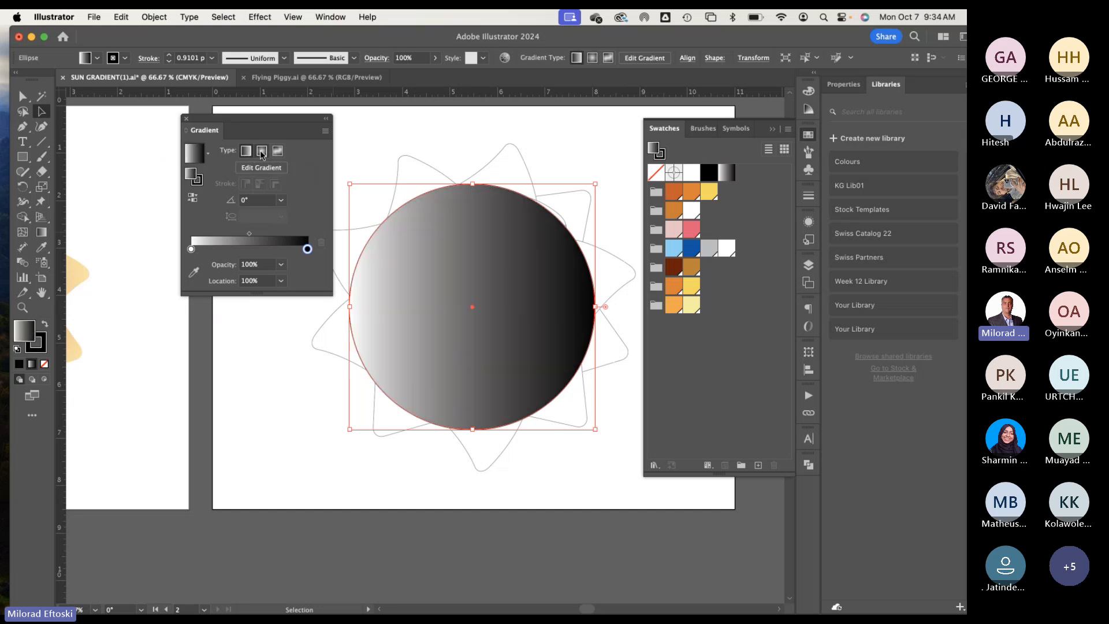
pyautogui.click(262, 151)
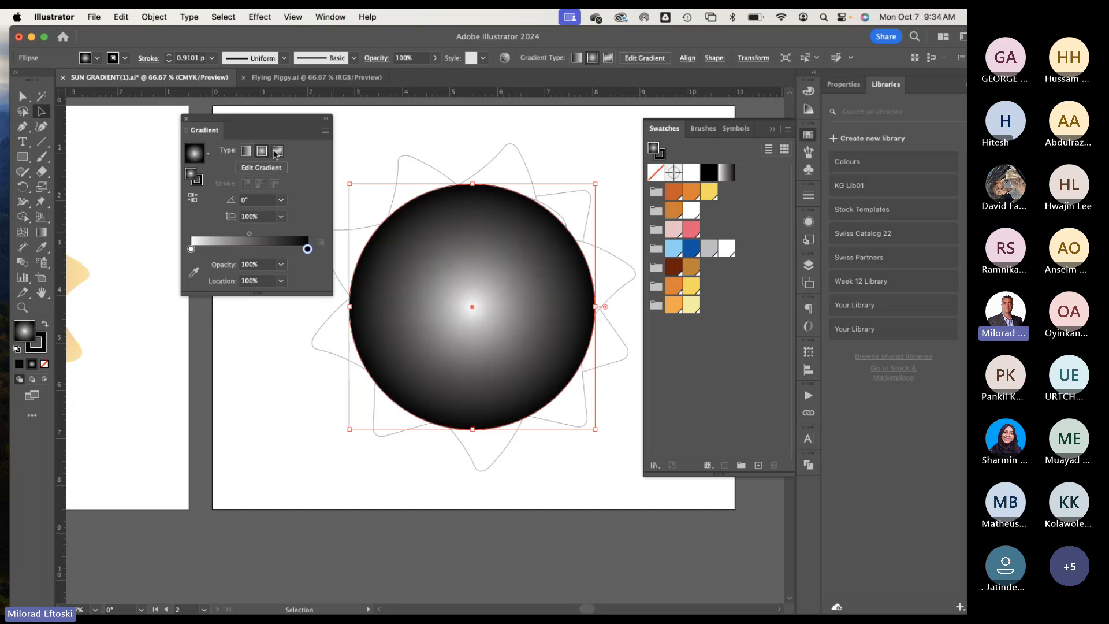
pyautogui.click(277, 150)
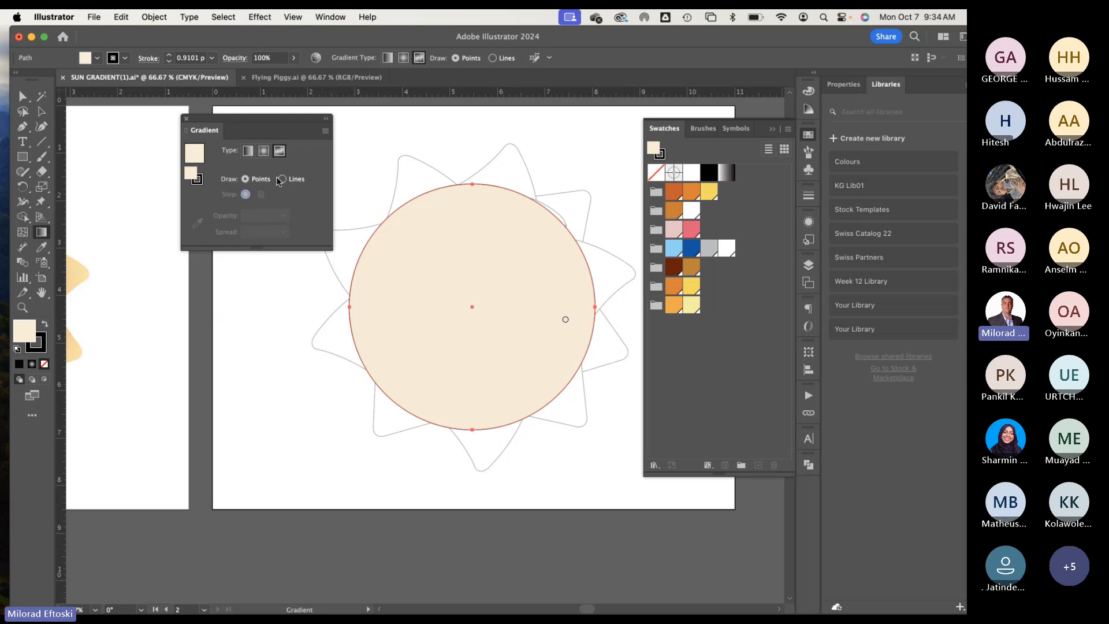
pyautogui.click(267, 153)
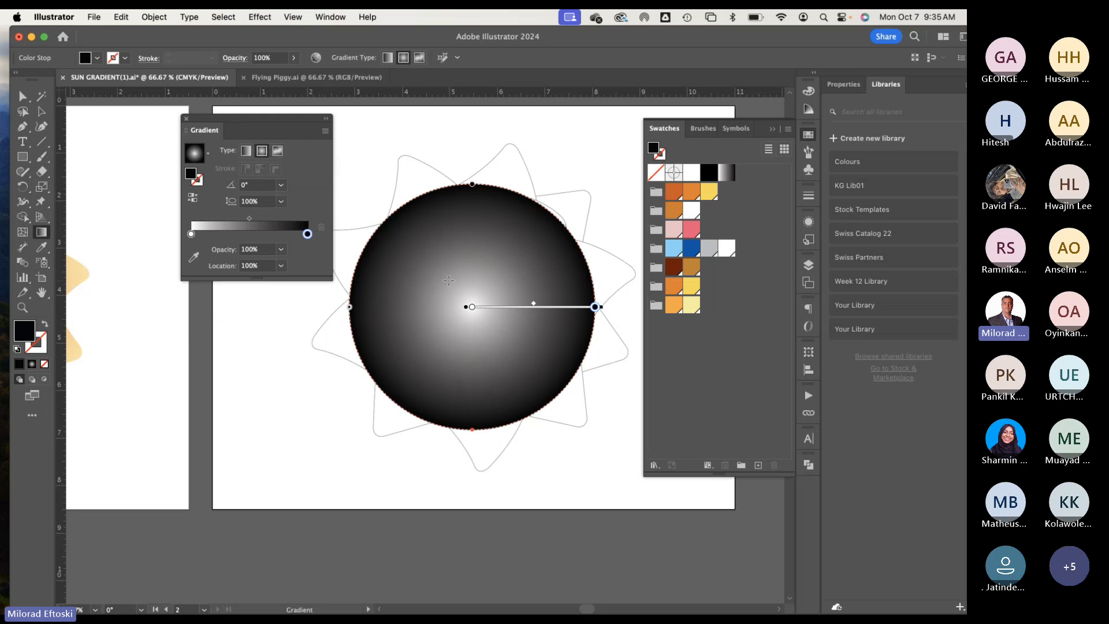
# Step: Shift the radial gradient's center toward the circle's upper left and extend it past the lower-right edge at about -46°
pyautogui.moveTo(442, 278); pyautogui.dragTo(615, 458)
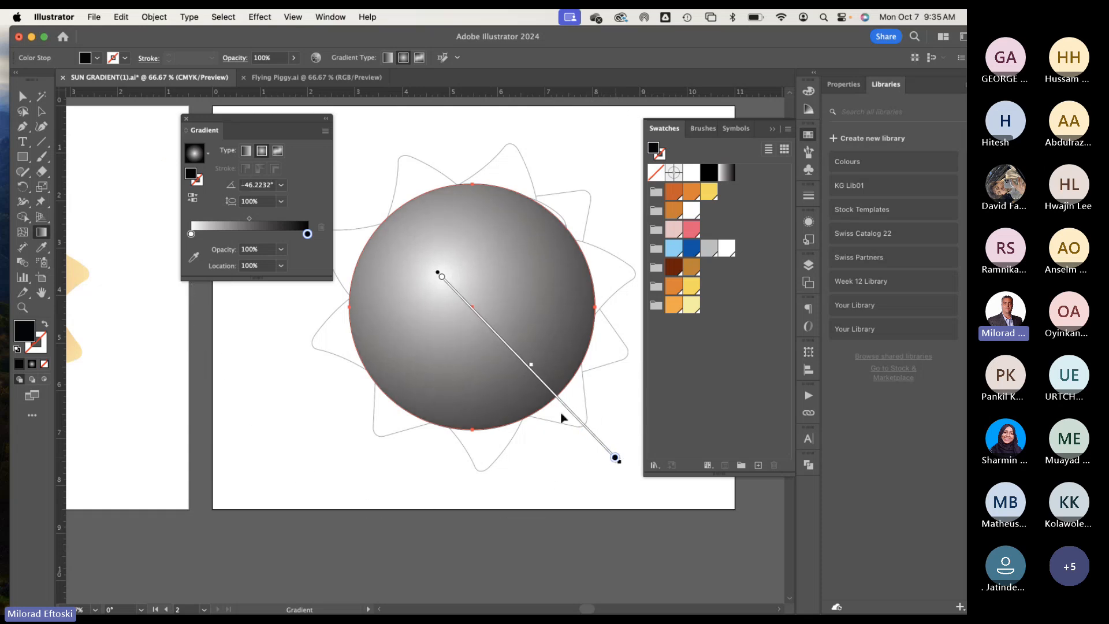
pyautogui.moveTo(500, 339)
pyautogui.mouseDown()
pyautogui.moveTo(488, 329)
pyautogui.moveTo(520, 361)
pyautogui.moveTo(504, 339)
pyautogui.mouseUp()
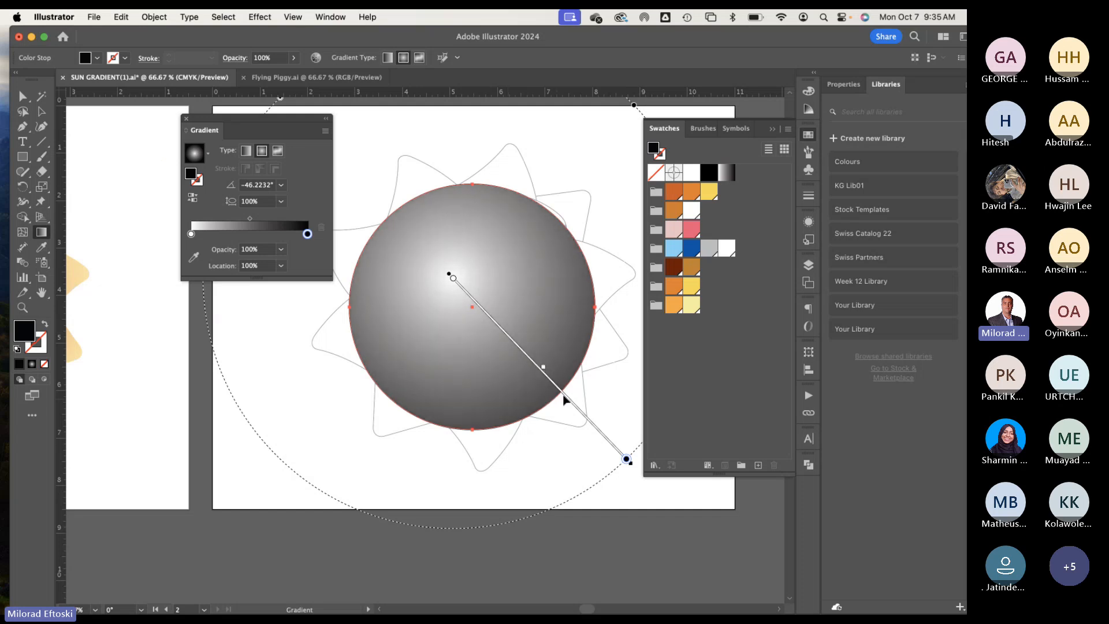
pyautogui.moveTo(567, 397); pyautogui.dragTo(557, 388)
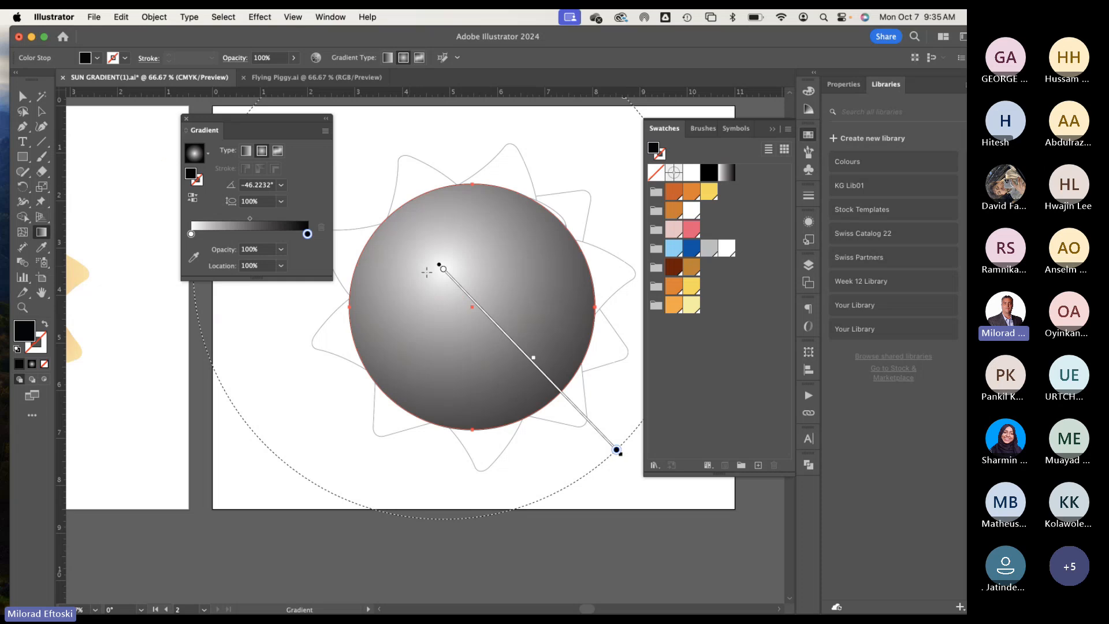
# Step: Color the radial gradient's center stop with the pale yellow swatch from the last color group
pyautogui.doubleClick(443, 269)
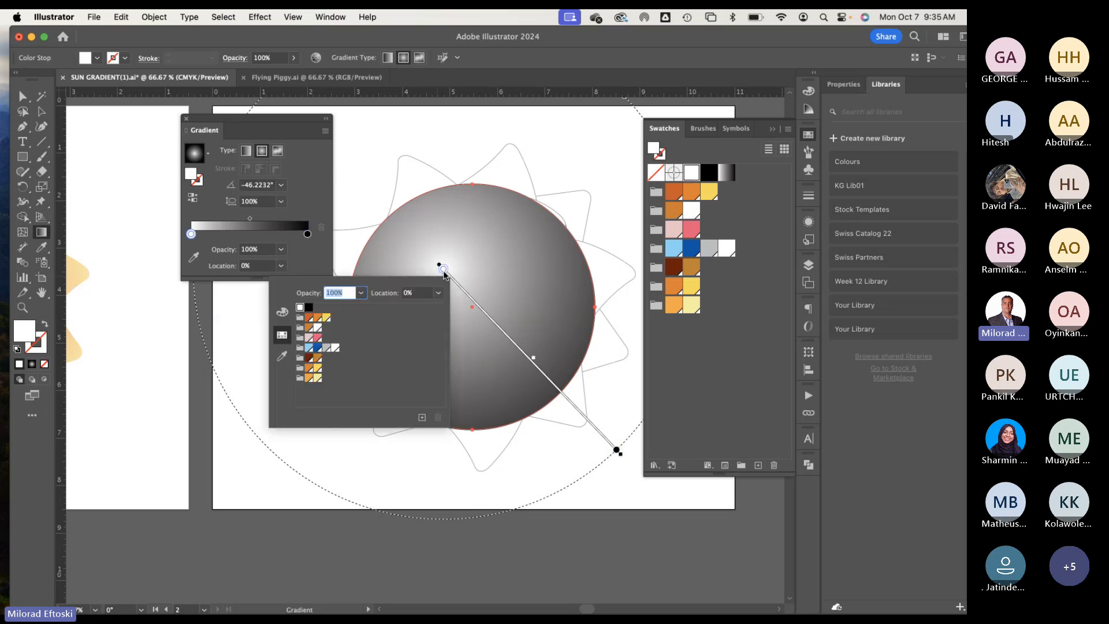
pyautogui.click(326, 317)
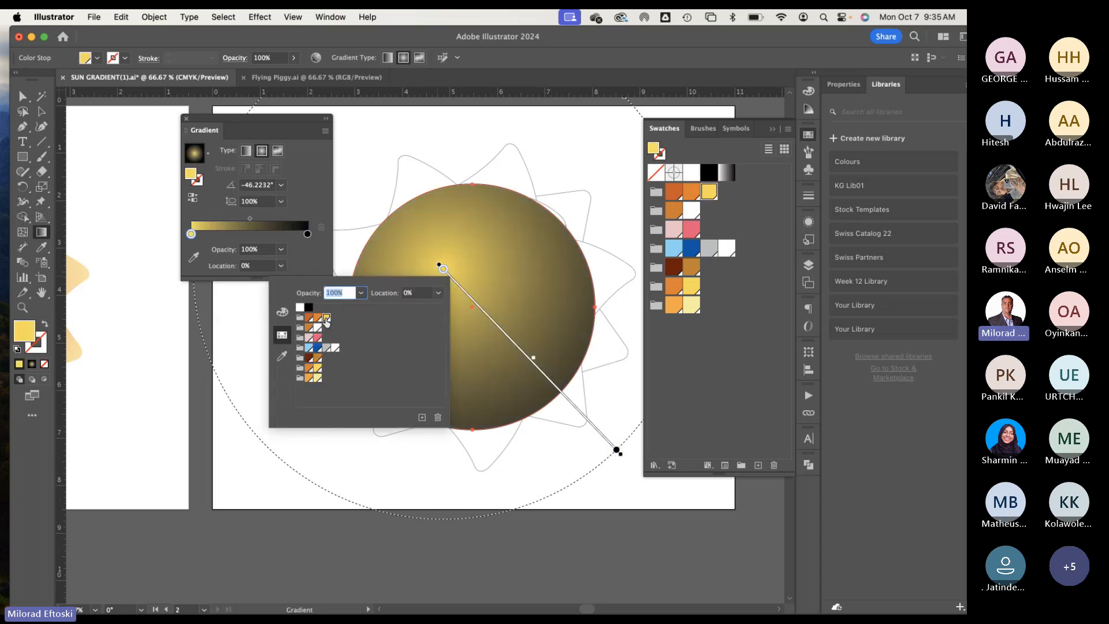
pyautogui.click(317, 378)
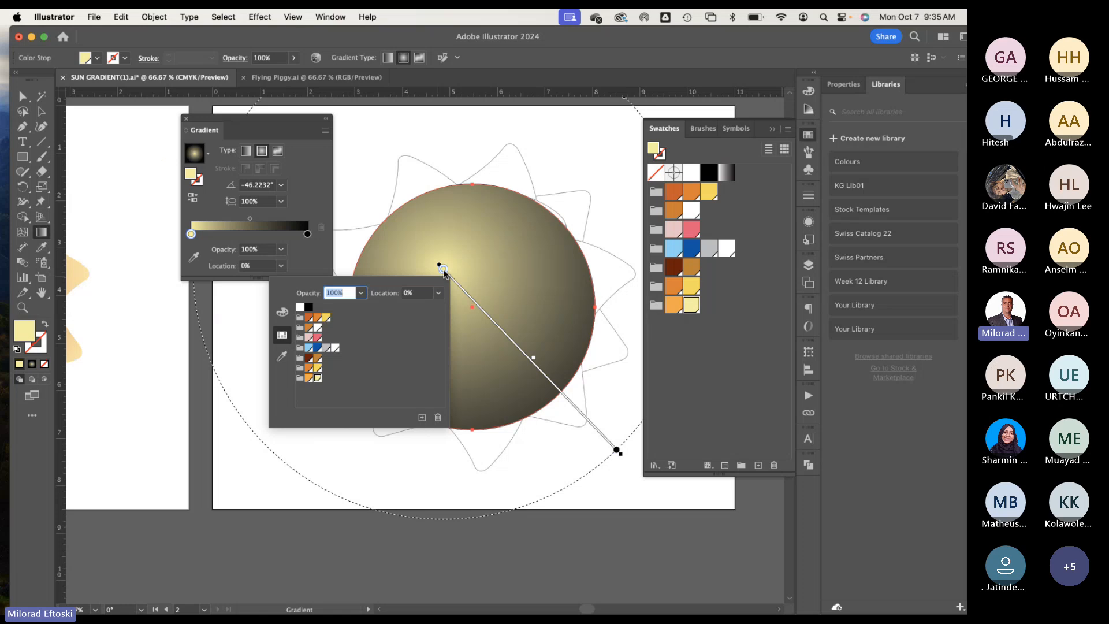
pyautogui.press('Escape')
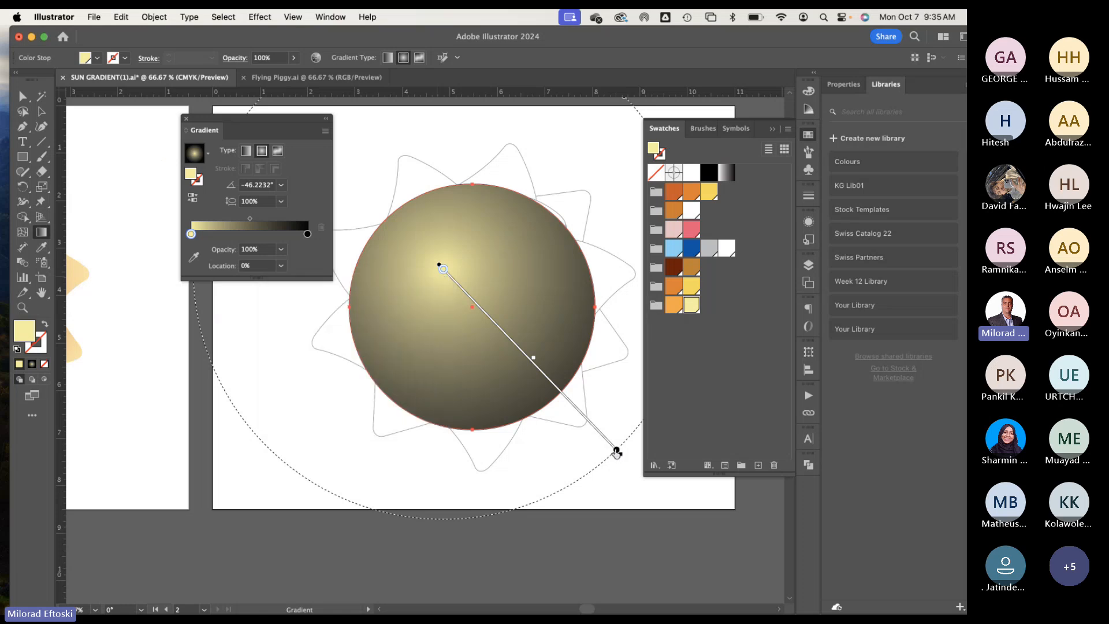
# Step: Move the radial gradient's outer stop in to about 89%, color it with the last group's orange swatch, and shift the midpoint toward the center
pyautogui.moveTo(616, 452); pyautogui.dragTo(599, 433)
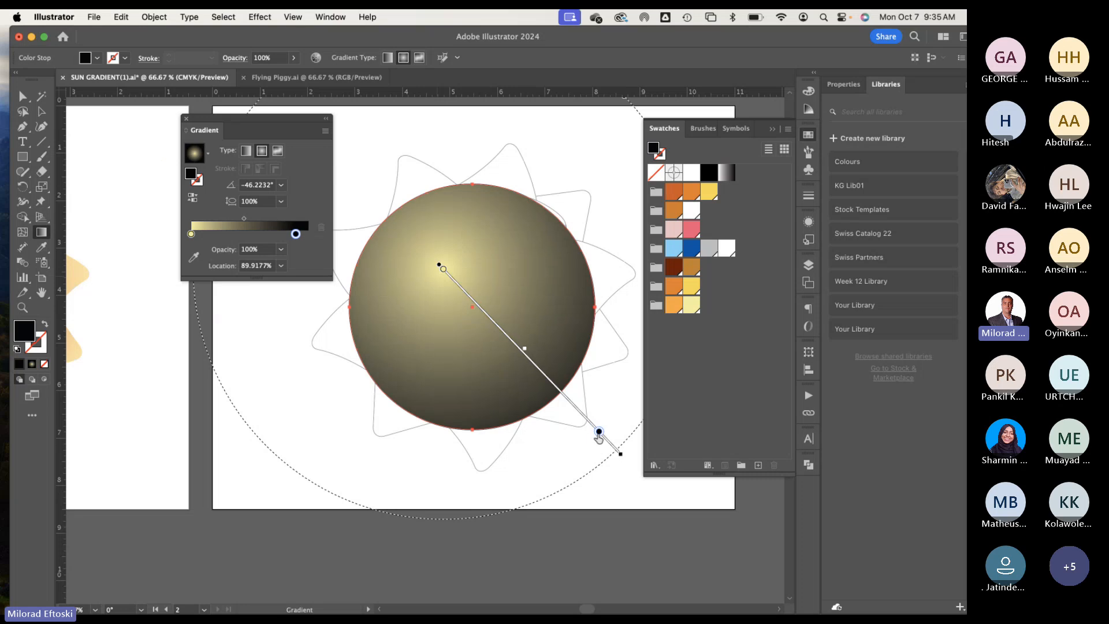
pyautogui.doubleClick(599, 433)
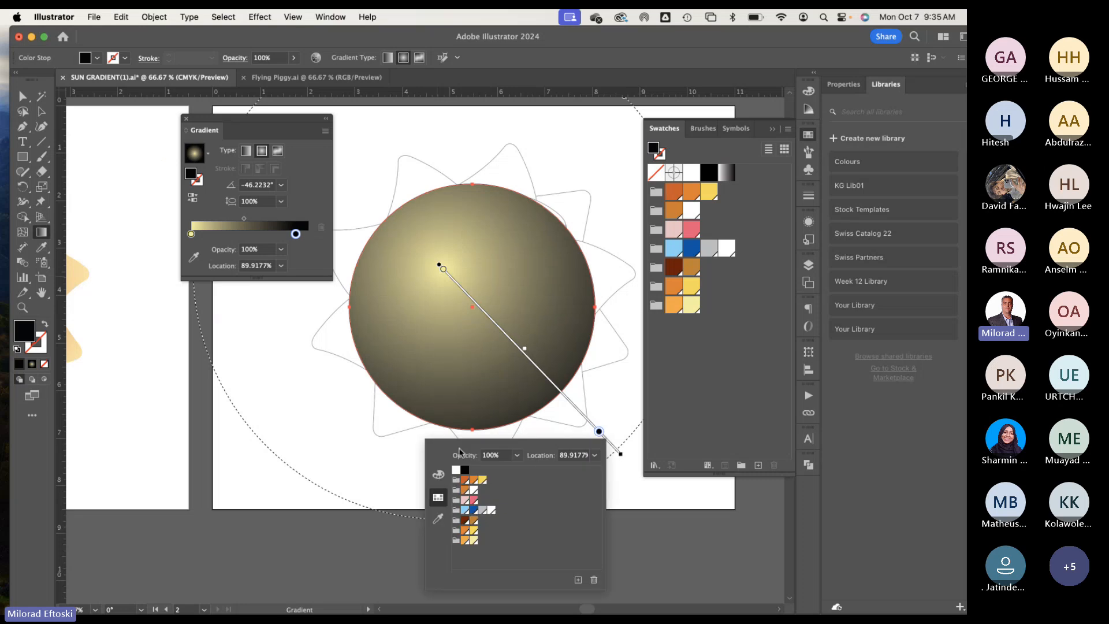
pyautogui.click(465, 540)
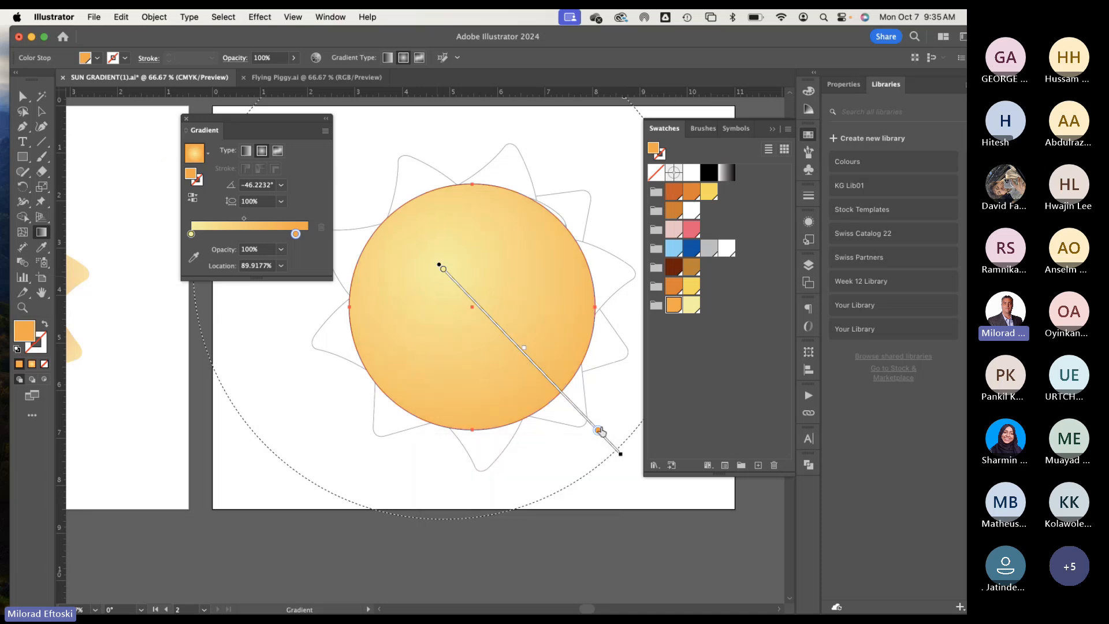
pyautogui.moveTo(524, 347); pyautogui.dragTo(513, 341)
# Step: Deselect the circle, move the gradient settings aside, and compare the circle's coloring with the finished sun on the neighbouring artboard
pyautogui.click(42, 111)
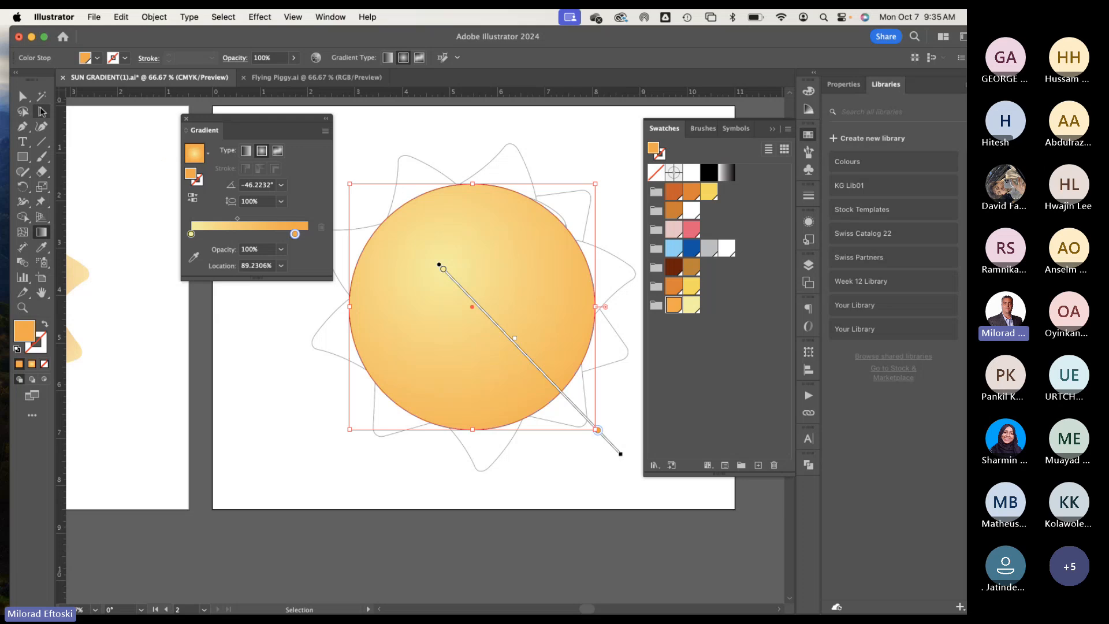
pyautogui.click(120, 137)
pyautogui.moveTo(254, 119); pyautogui.dragTo(211, 118)
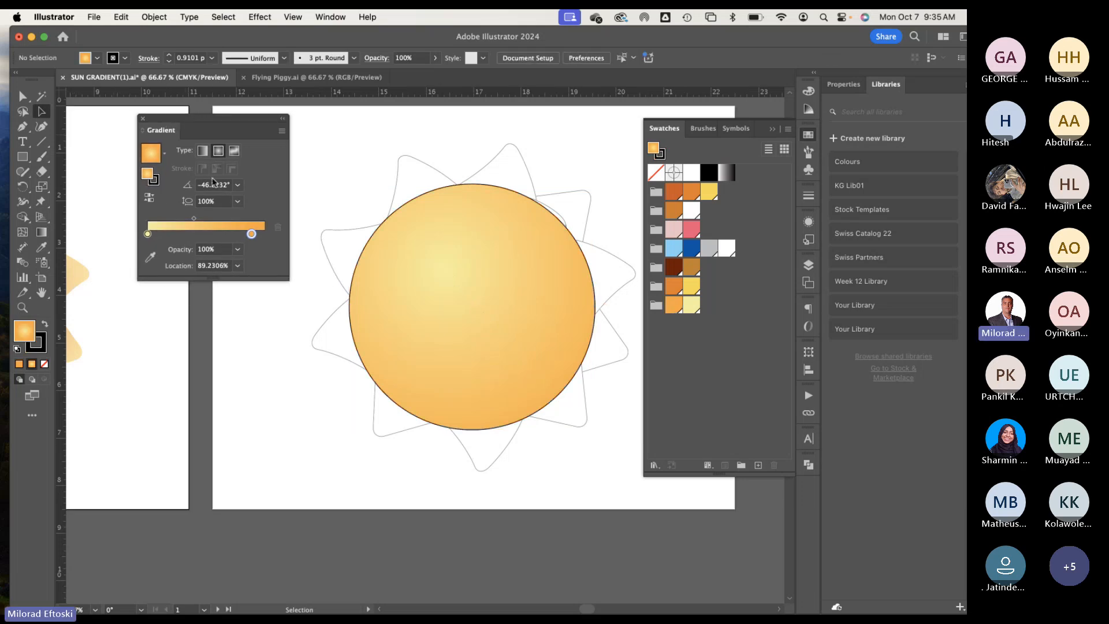
pyautogui.press('super+minus')
pyautogui.moveTo(263, 341); pyautogui.dragTo(332, 364)
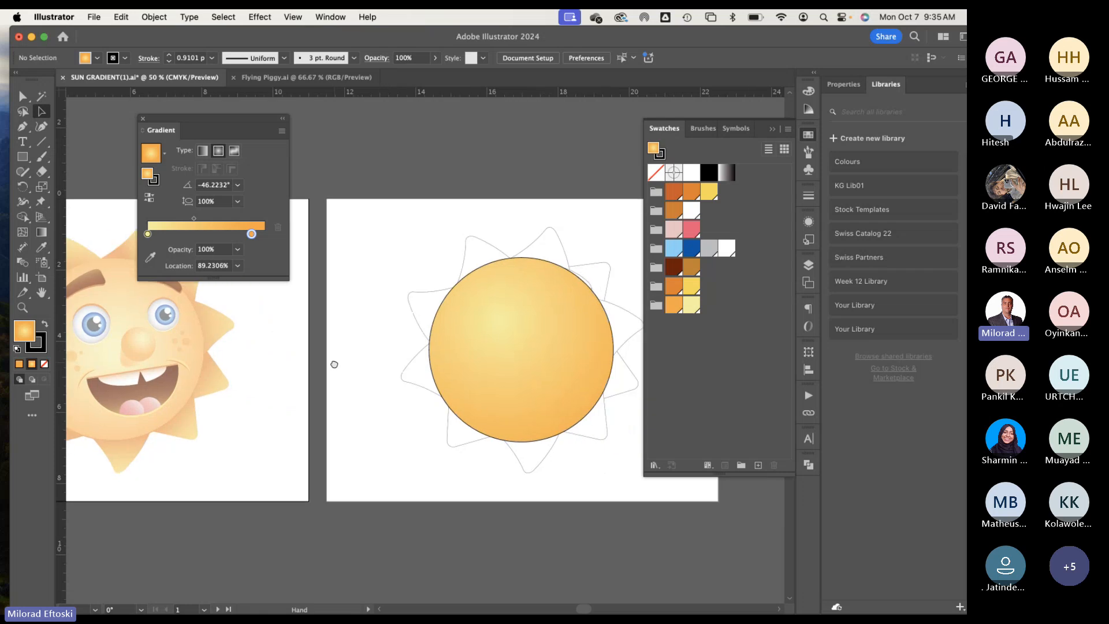
pyautogui.click(478, 376)
pyautogui.click(278, 336)
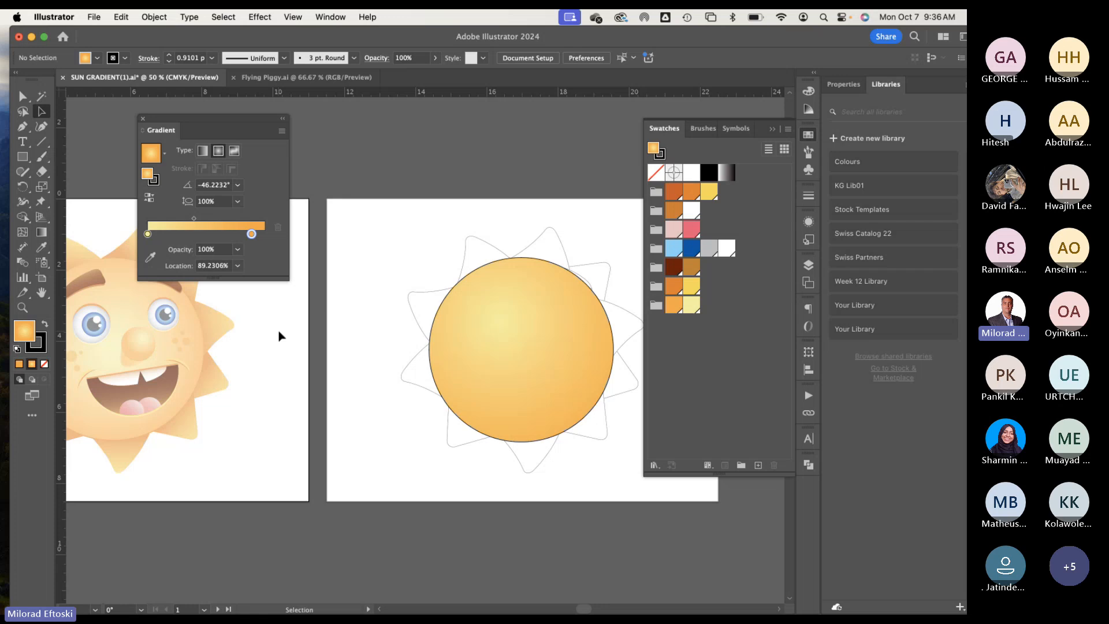
# Step: Toggle between outline and preview display to examine the face outlines hidden beneath the filled circle
pyautogui.press('super+y')
pyautogui.press('super+y')
pyautogui.press('super+y')
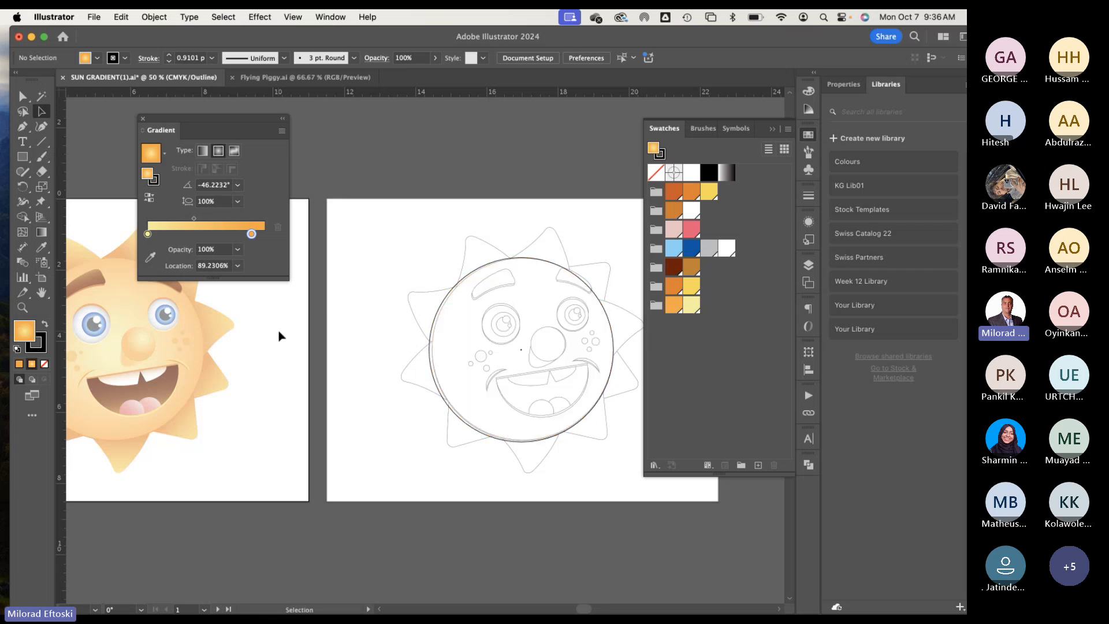
pyautogui.press('super+y')
pyautogui.press('super+y')
pyautogui.press('super+y')
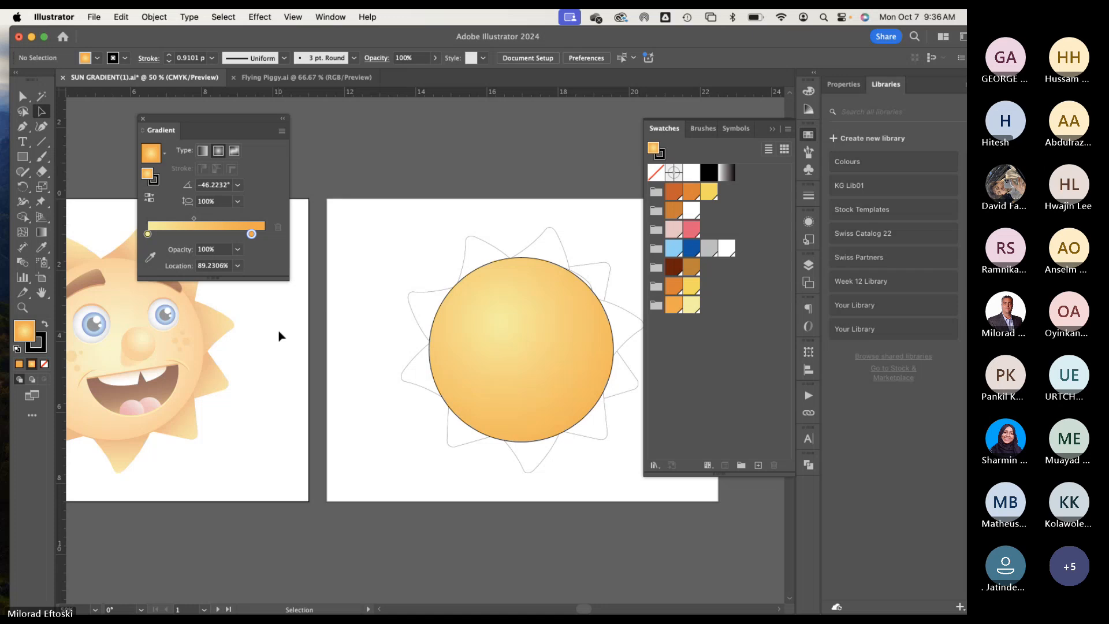
pyautogui.click(293, 17)
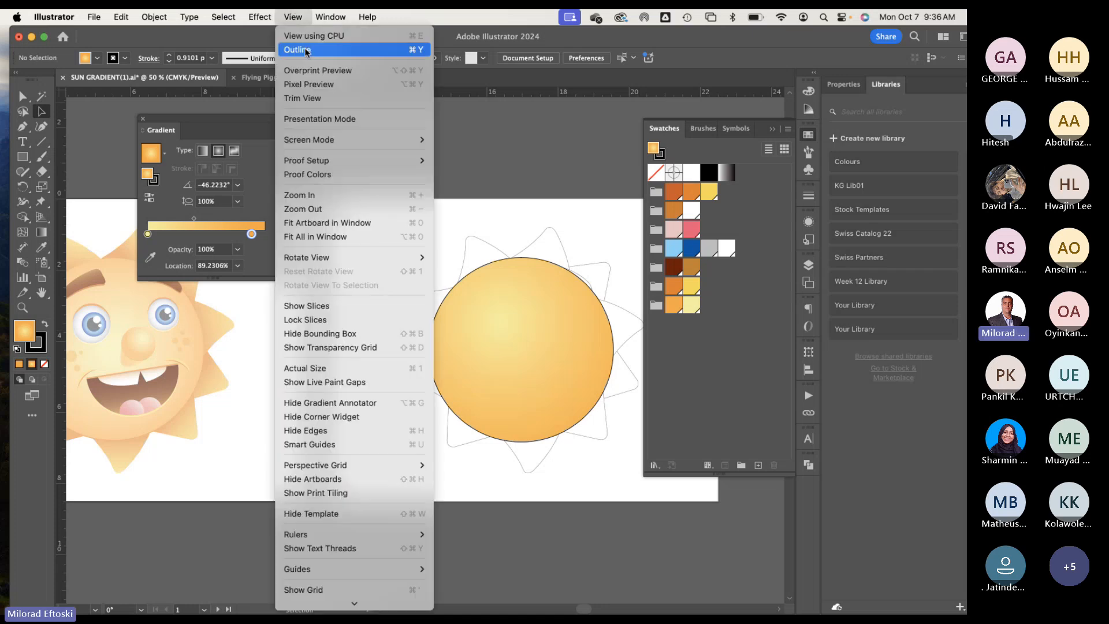
pyautogui.click(305, 51)
pyautogui.click(298, 19)
pyautogui.click(306, 49)
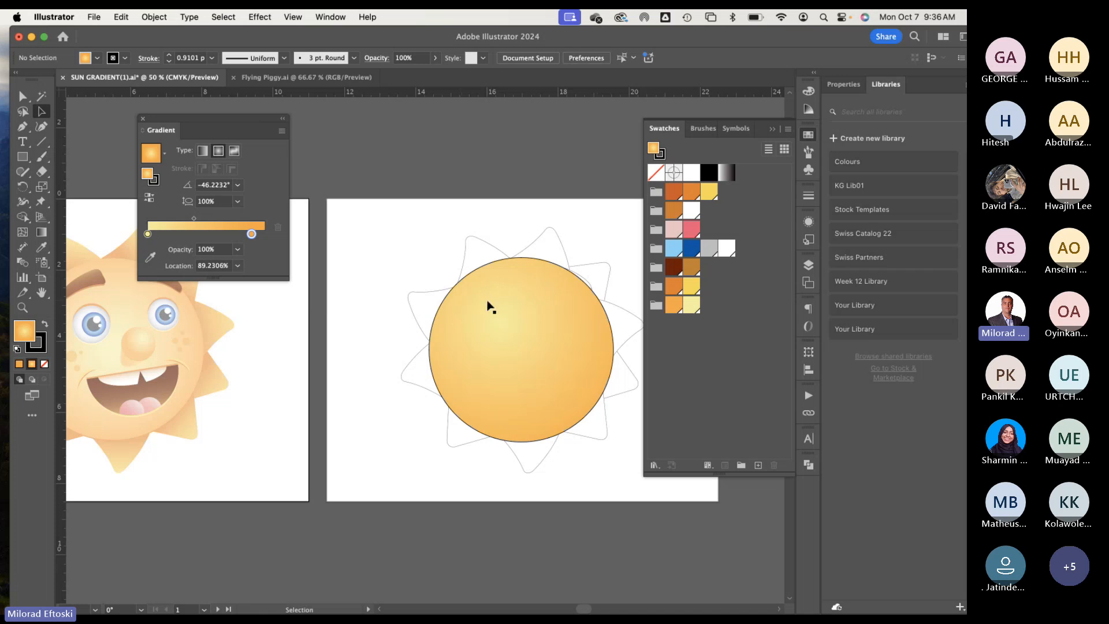
# Step: Try moving the gradient-filled circle off the face outlines and undo the move
pyautogui.moveTo(370, 378); pyautogui.dragTo(426, 377)
pyautogui.moveTo(360, 351); pyautogui.dragTo(227, 374)
pyautogui.moveTo(437, 347)
pyautogui.mouseDown()
pyautogui.moveTo(380, 312)
pyautogui.moveTo(434, 362)
pyautogui.mouseUp()
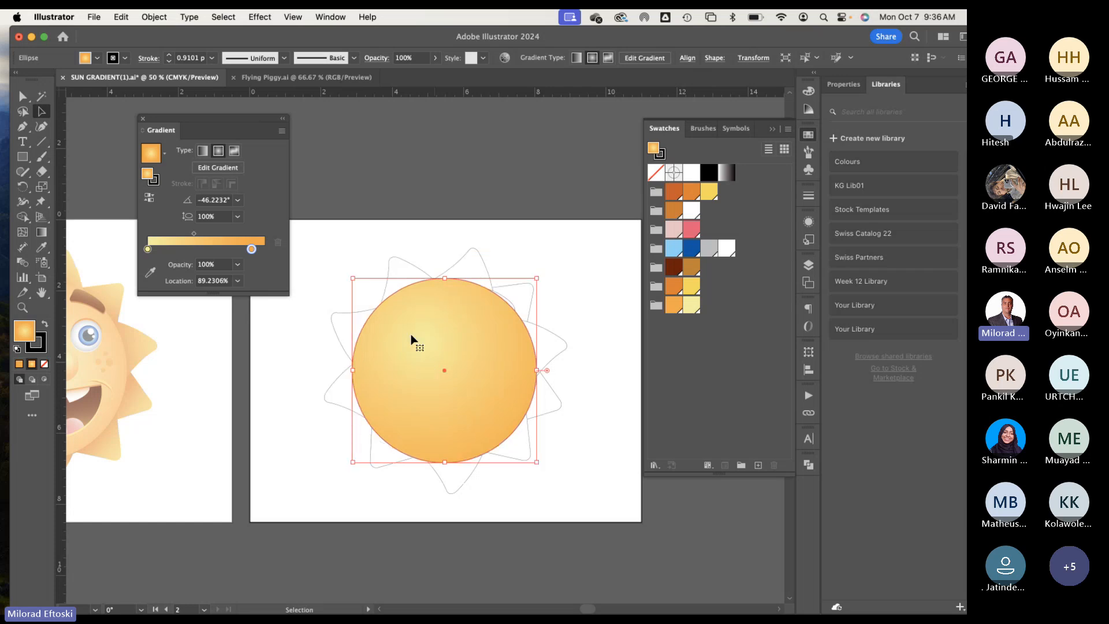
pyautogui.click(377, 249)
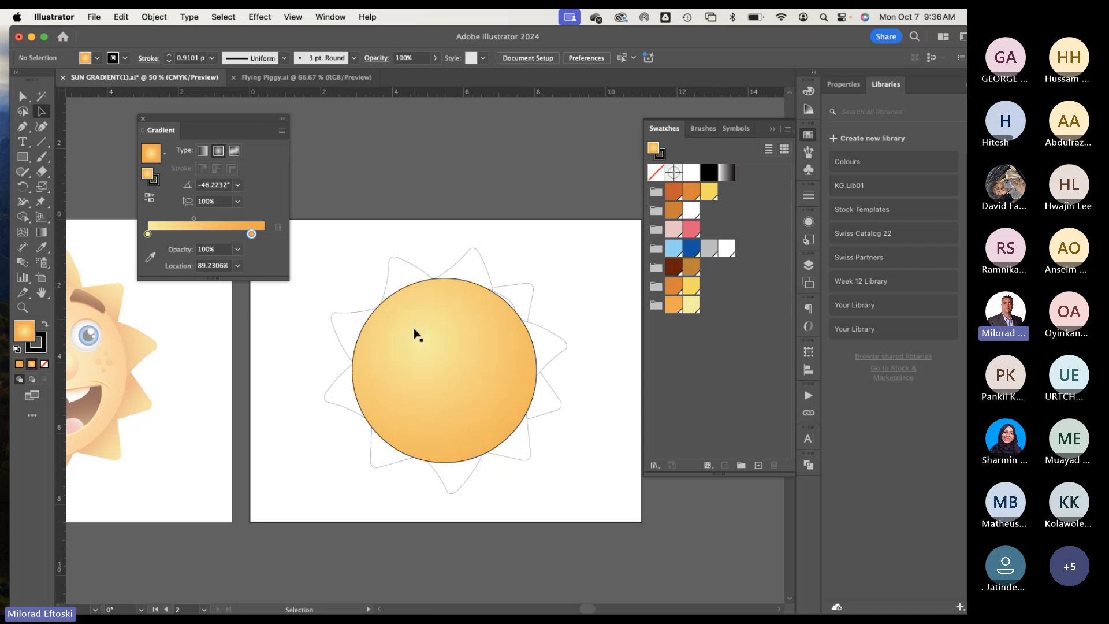
pyautogui.moveTo(414, 334); pyautogui.dragTo(458, 375)
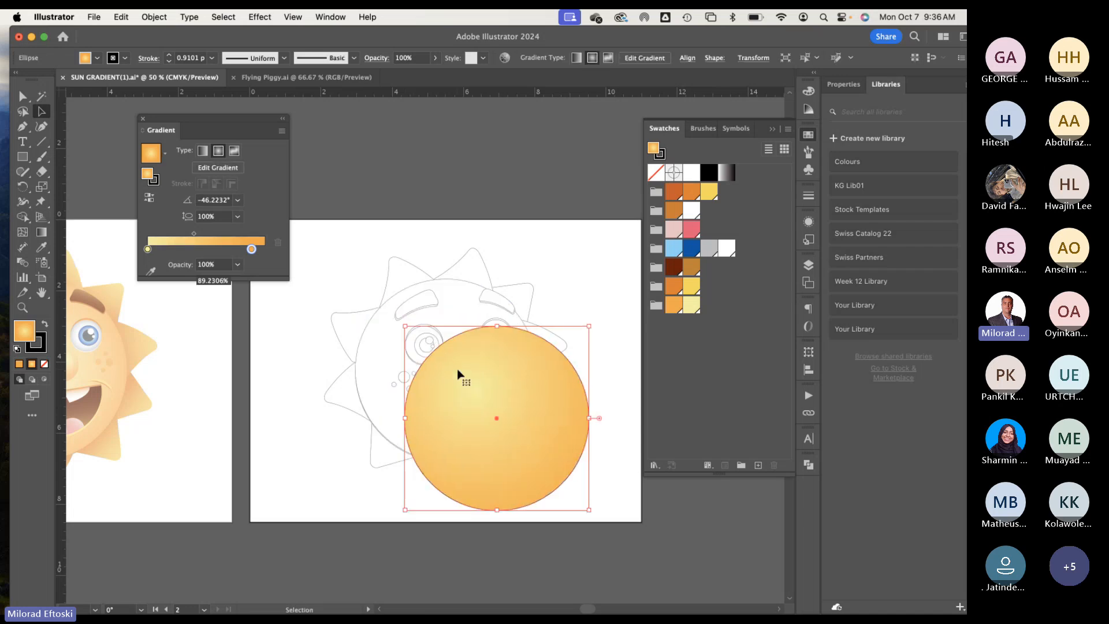
pyautogui.press('cmd+z')
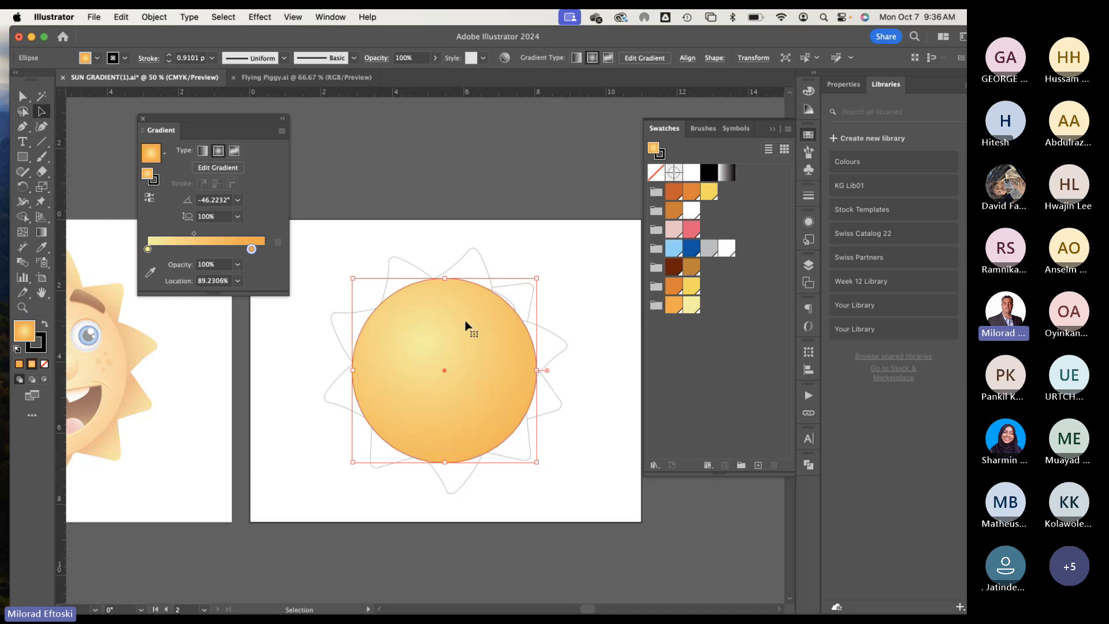
# Step: Lock the selected gradient-filled circle in place
pyautogui.rightClick(448, 320)
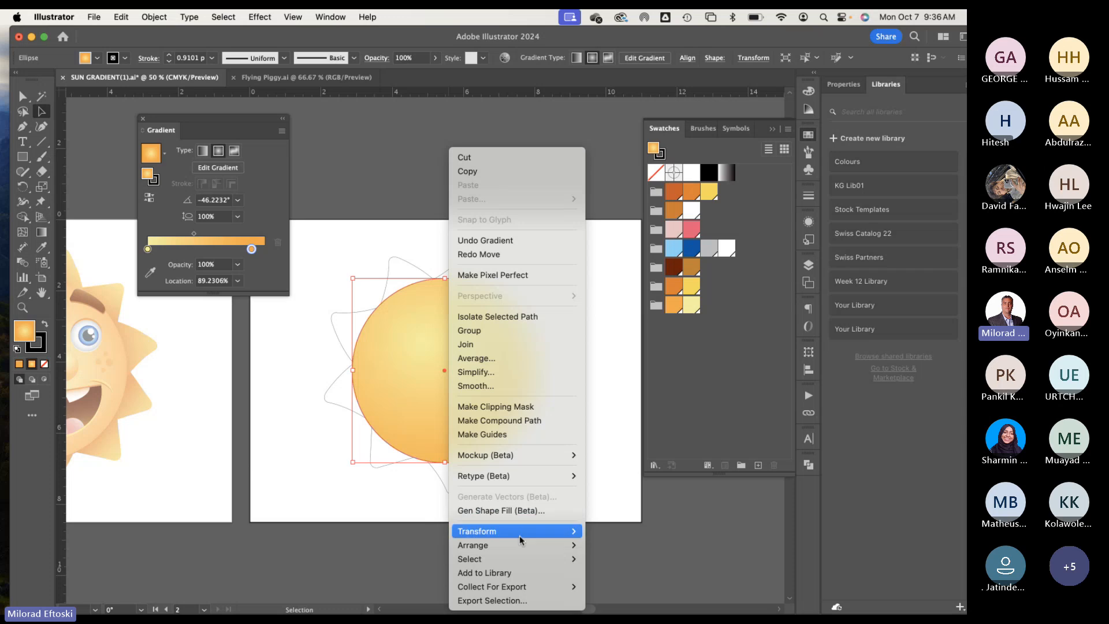
pyautogui.click(398, 224)
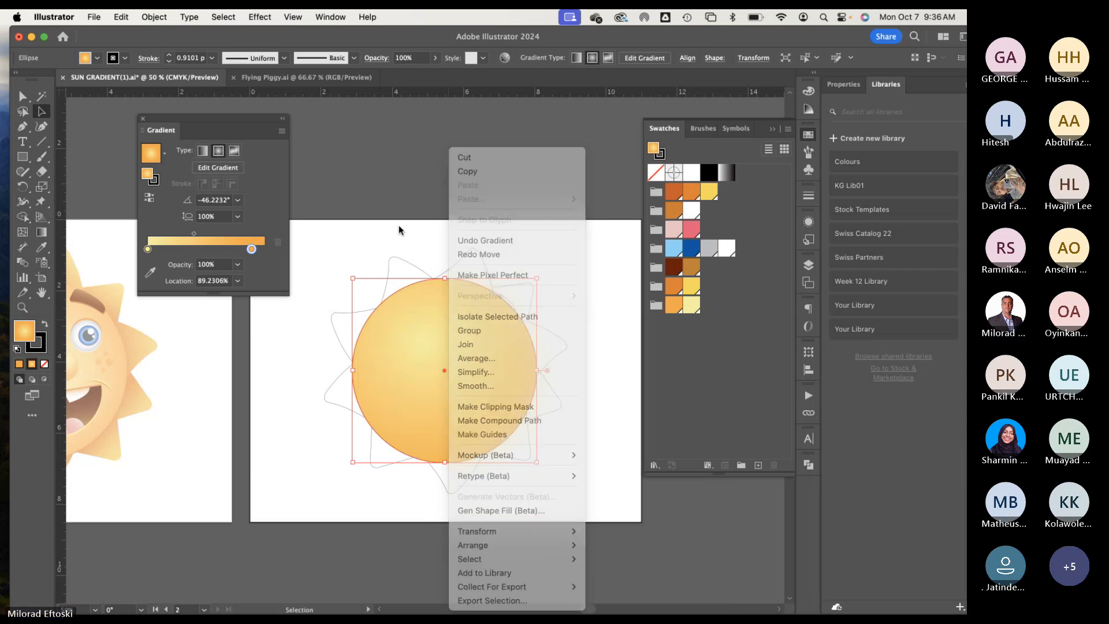
pyautogui.click(156, 18)
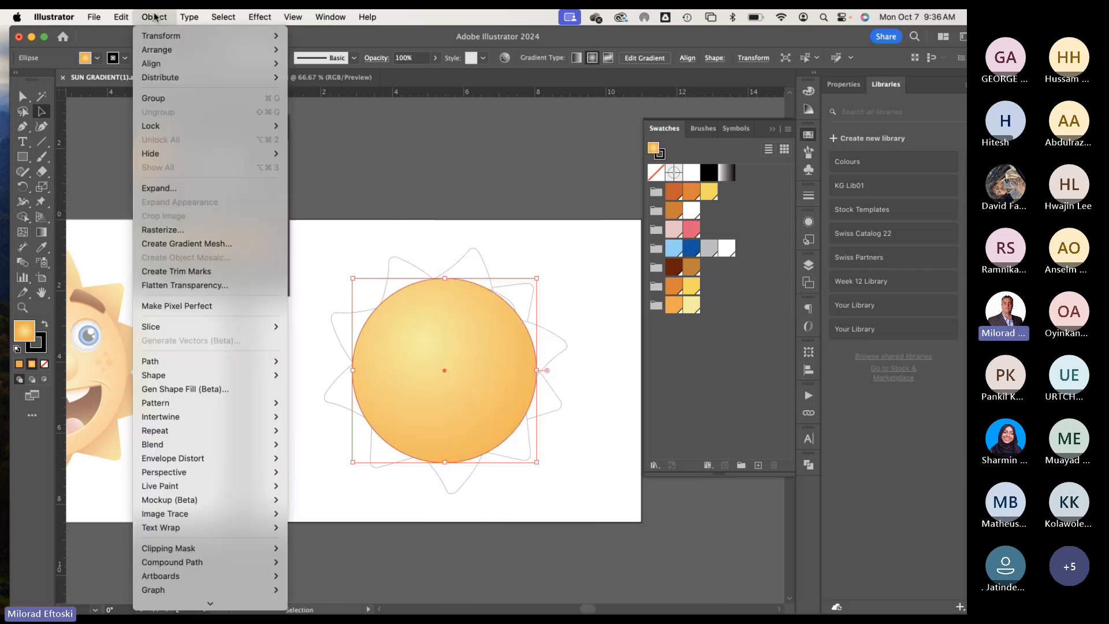
pyautogui.moveTo(248, 126)
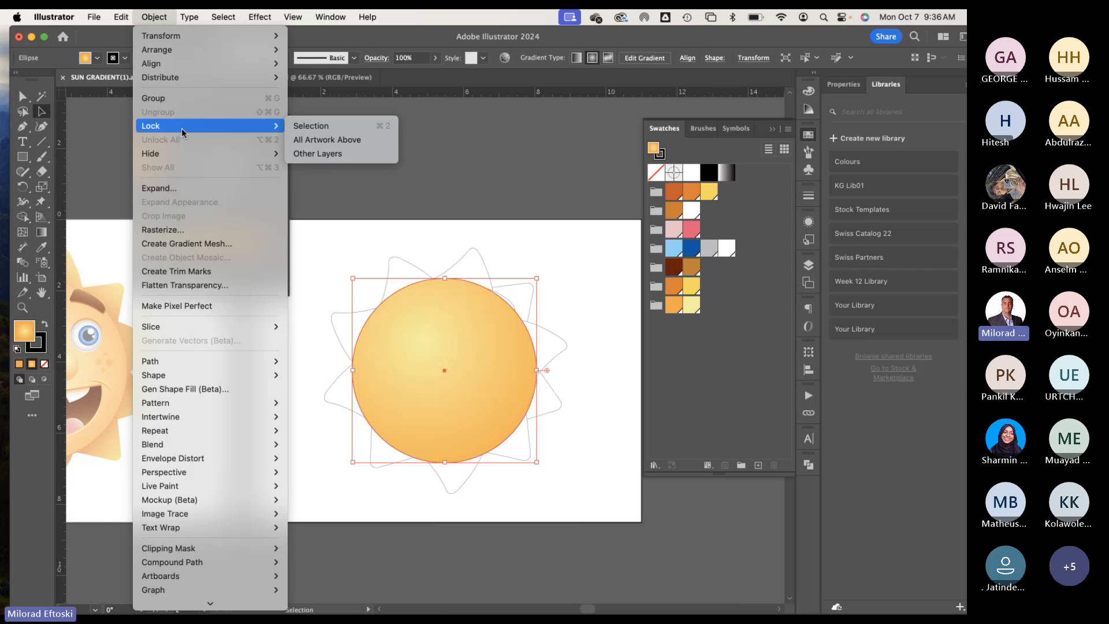
pyautogui.click(341, 126)
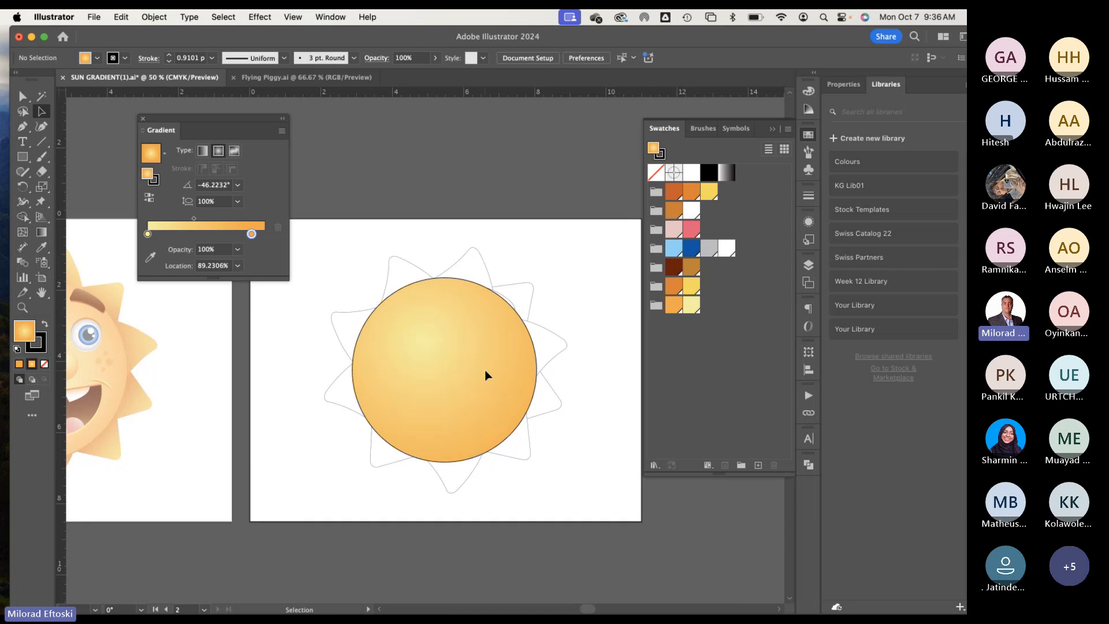
# Step: Unlock the circle, try moving it upward, and undo both the move and the unlocking
pyautogui.rightClick(470, 363)
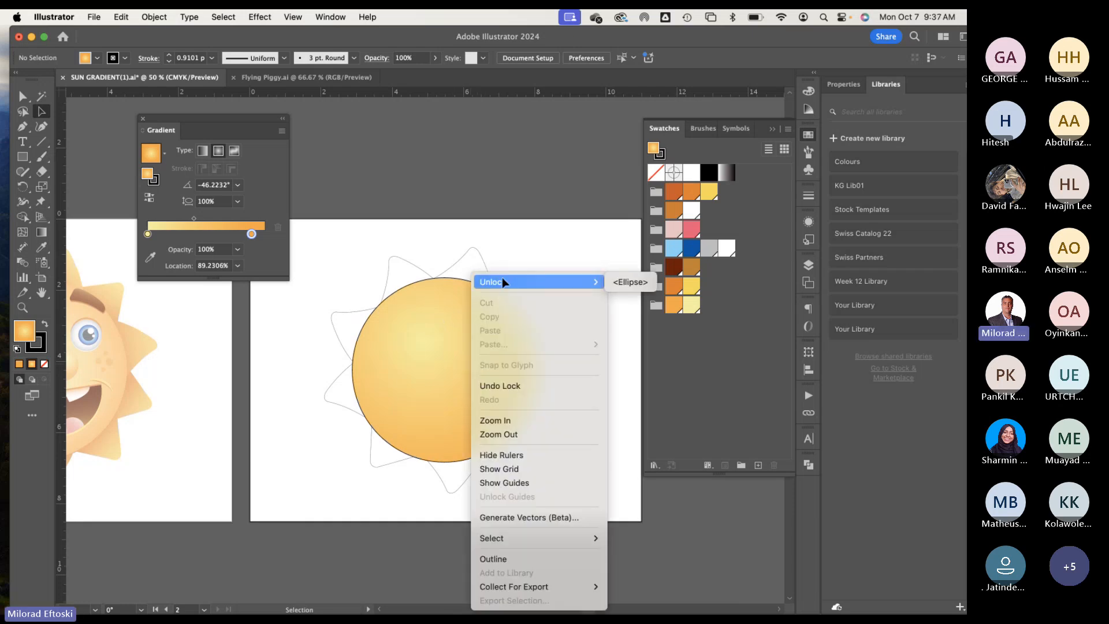
pyautogui.click(400, 317)
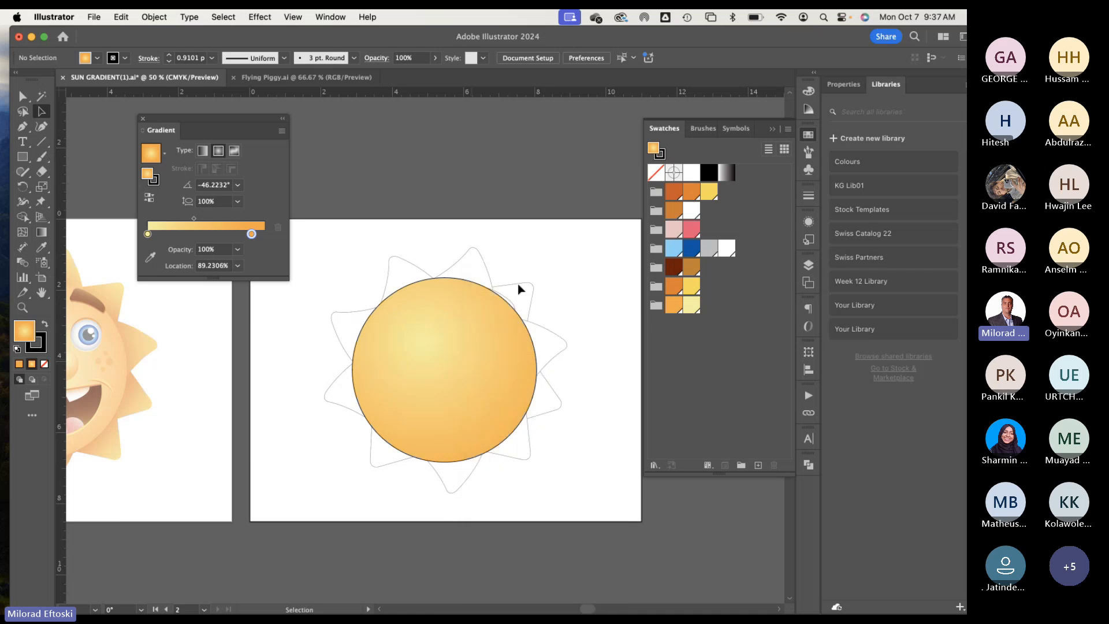
pyautogui.click(153, 18)
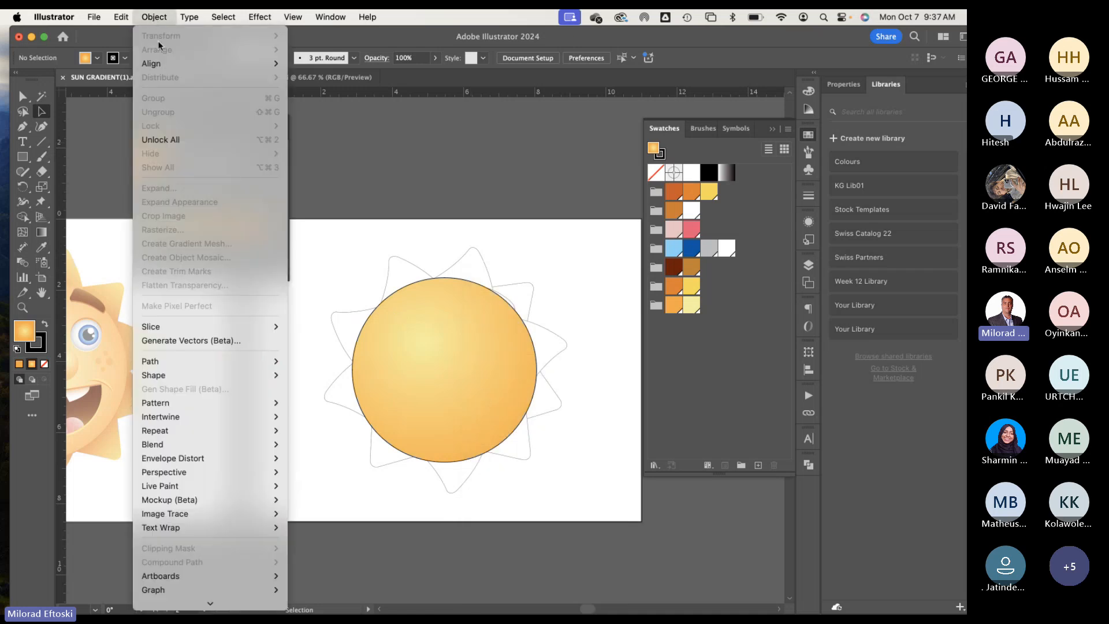
pyautogui.click(221, 140)
pyautogui.moveTo(433, 312); pyautogui.dragTo(428, 277)
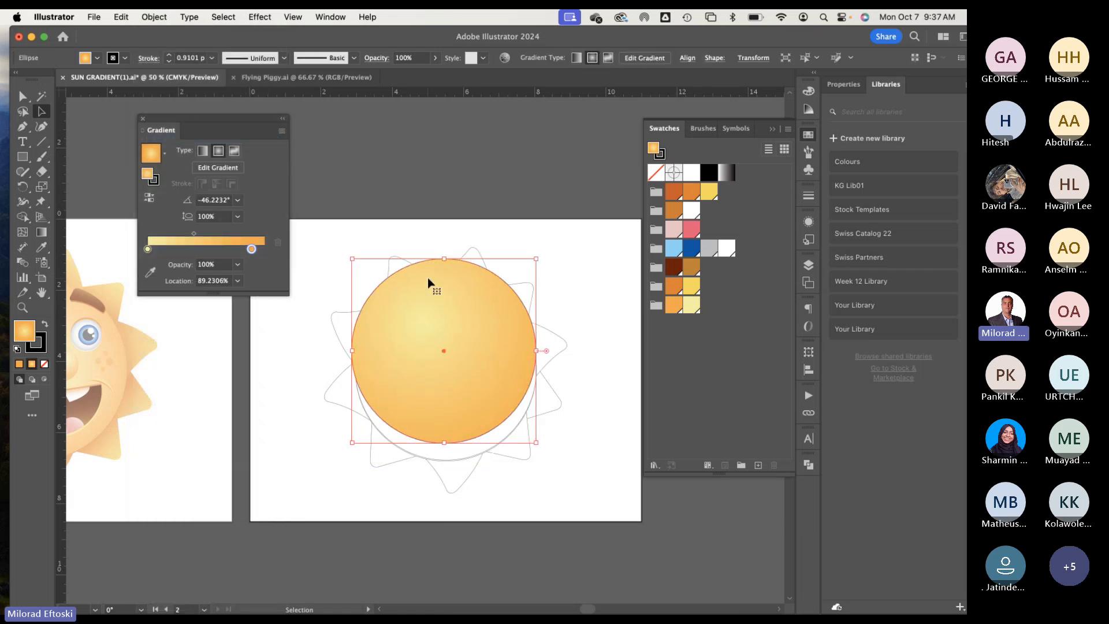
pyautogui.press('super+z')
pyautogui.press('super+z')
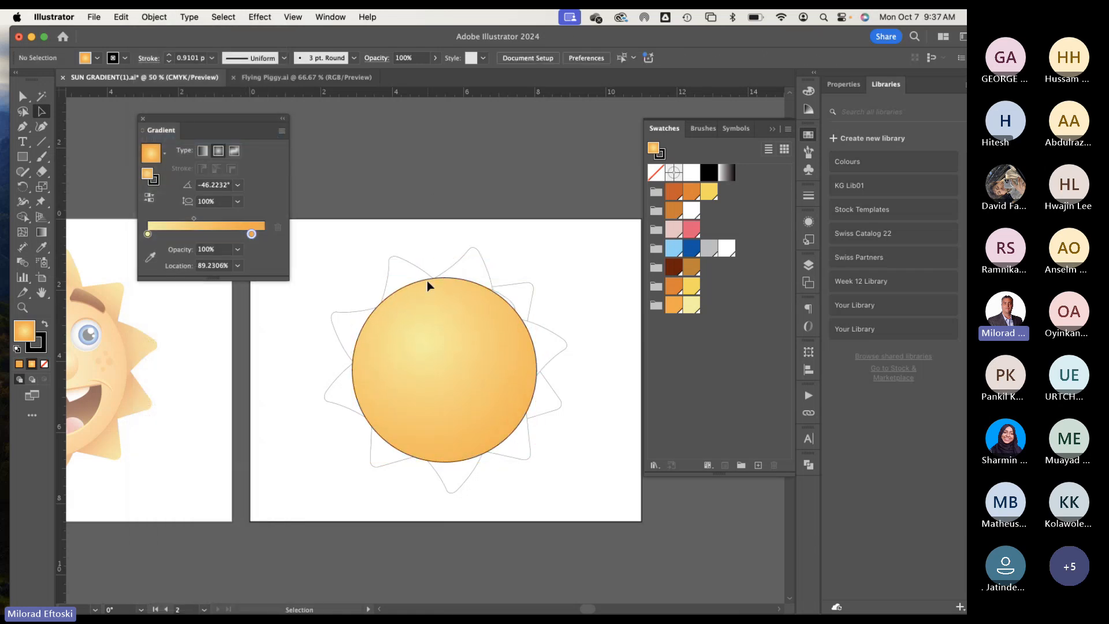
# Step: Show the artwork in outline display at 100% and move the gradient settings clear of the face
pyautogui.scroll(-2, 467, 352)
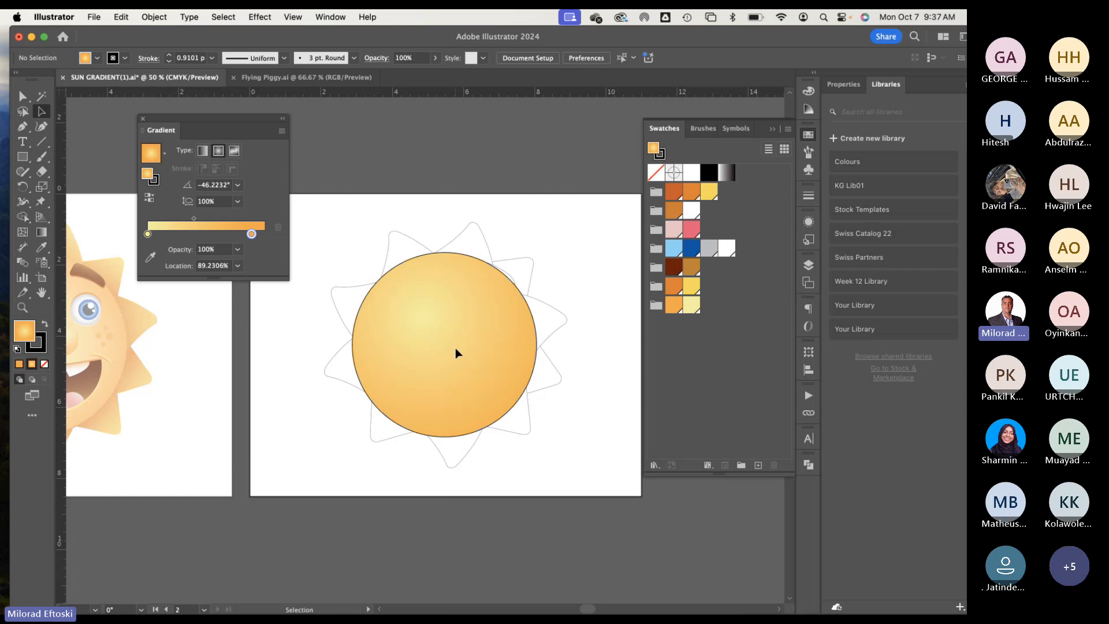
pyautogui.press('super+y')
pyautogui.press('super+y')
pyautogui.press('super+y')
pyautogui.press('super+y')
pyautogui.press('super+y')
pyautogui.press('super+1')
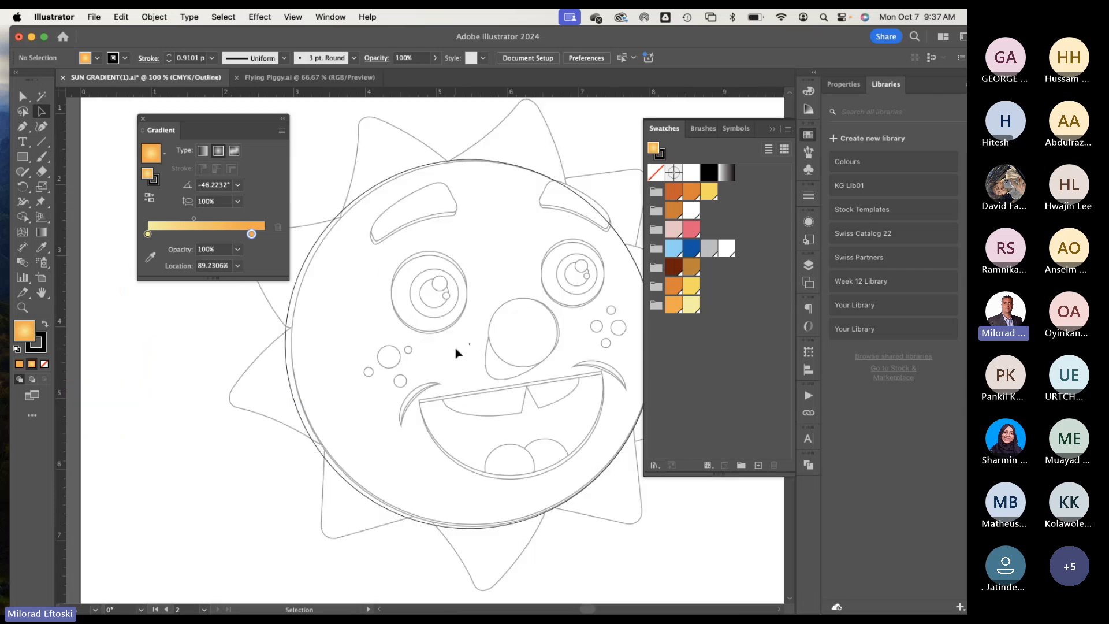
pyautogui.moveTo(304, 172); pyautogui.dragTo(292, 178)
pyautogui.moveTo(211, 118); pyautogui.dragTo(183, 116)
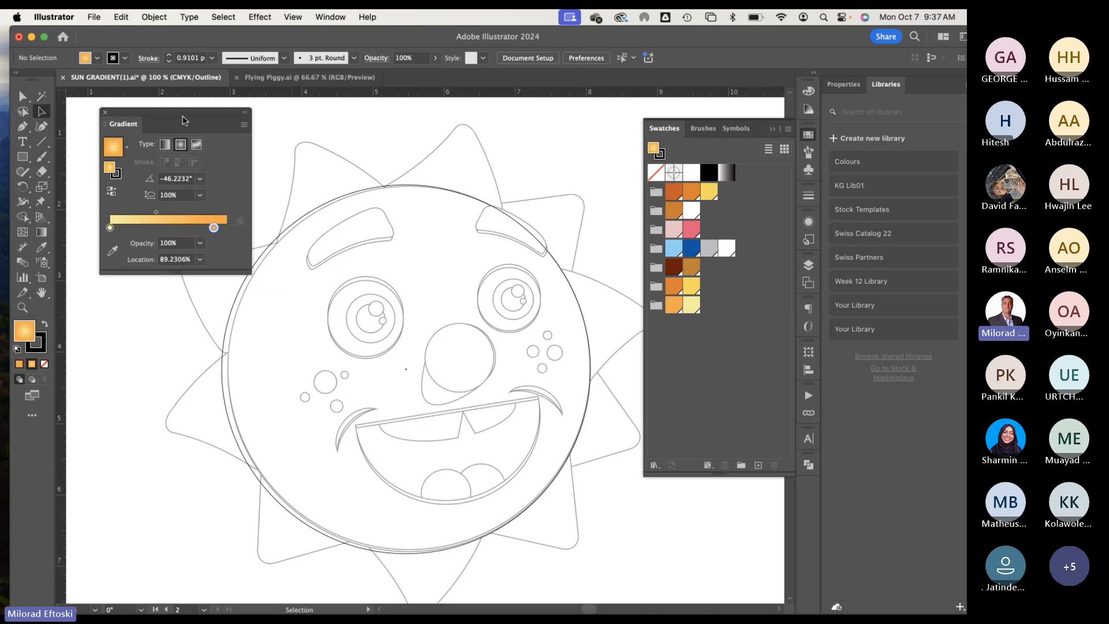
# Step: Return to preview display and examine the finished sun alongside the gradient-filled circle
pyautogui.press('super+y')
pyautogui.press('super+y')
pyautogui.press('super+y')
pyautogui.press('super+y')
pyautogui.press('super+y')
pyautogui.press('super+y')
pyautogui.press('super+y')
pyautogui.press('space')
pyautogui.moveTo(300, 405); pyautogui.dragTo(574, 453)
pyautogui.moveTo(110, 439); pyautogui.dragTo(329, 456)
pyautogui.moveTo(218, 426); pyautogui.dragTo(310, 391)
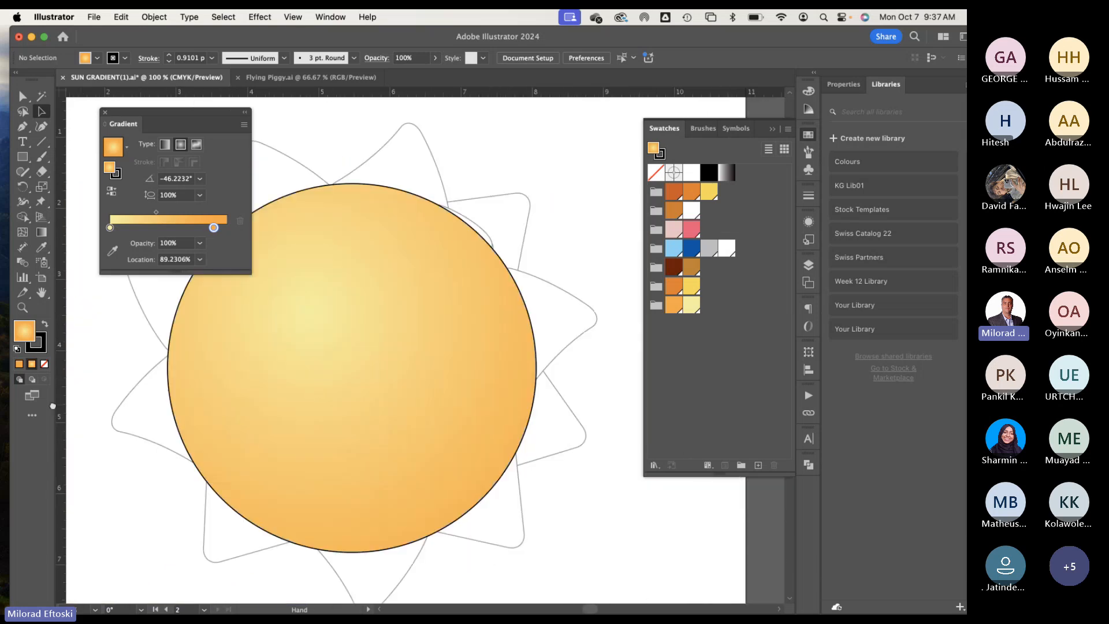
# Step: Trace the sun's left eyebrow in outline display as a closed curved path with the Pen tool
pyautogui.press('super+y')
pyautogui.press('space')
pyautogui.moveTo(392, 407); pyautogui.dragTo(446, 443)
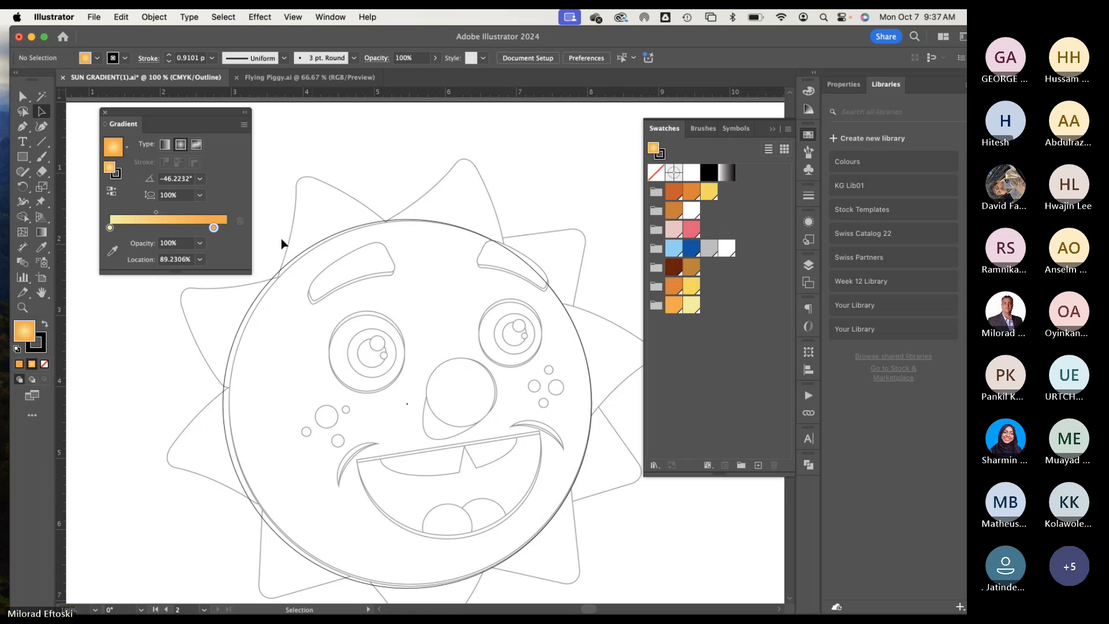
pyautogui.click(23, 126)
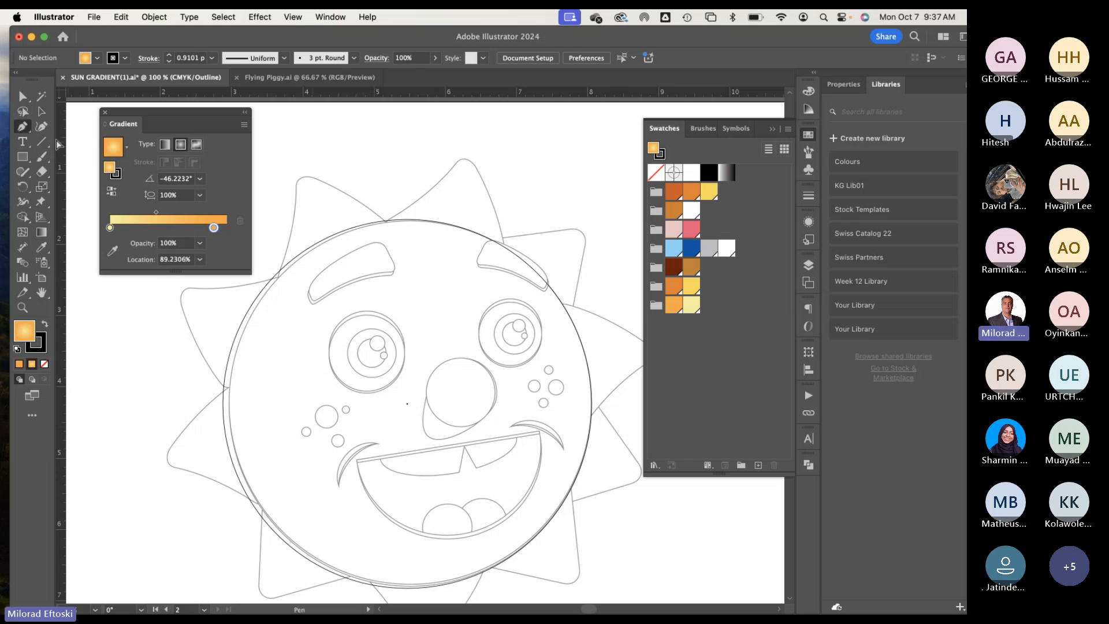
pyautogui.click(310, 294)
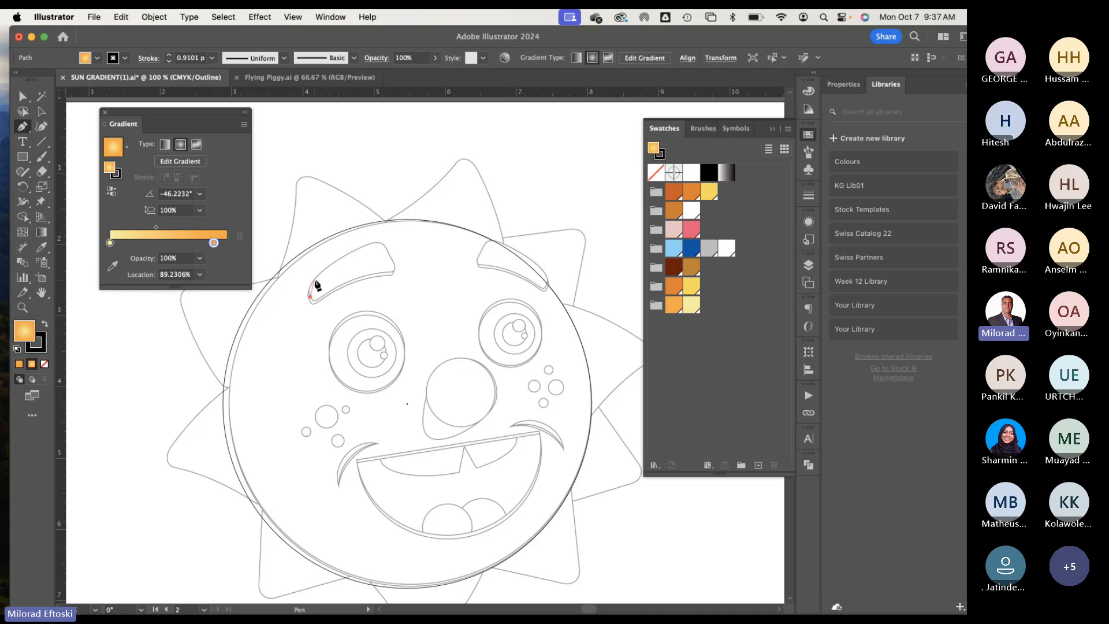
pyautogui.moveTo(314, 279)
pyautogui.mouseDown()
pyautogui.moveTo(374, 241)
pyautogui.moveTo(395, 271)
pyautogui.moveTo(306, 298)
pyautogui.mouseUp()
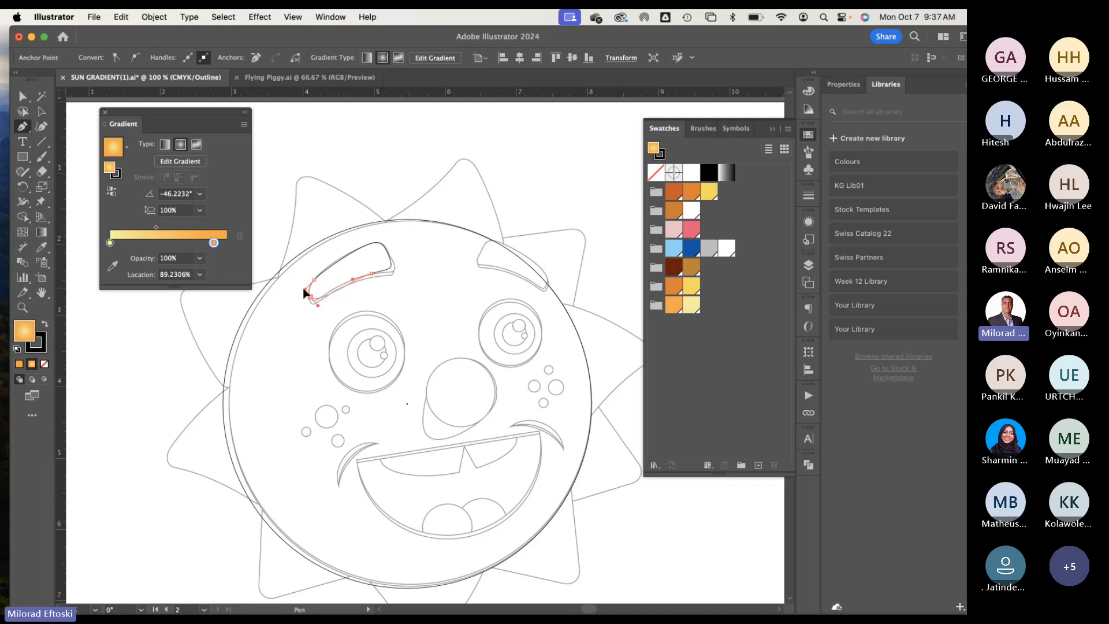
pyautogui.click(306, 289)
pyautogui.scroll(3, 319, 296)
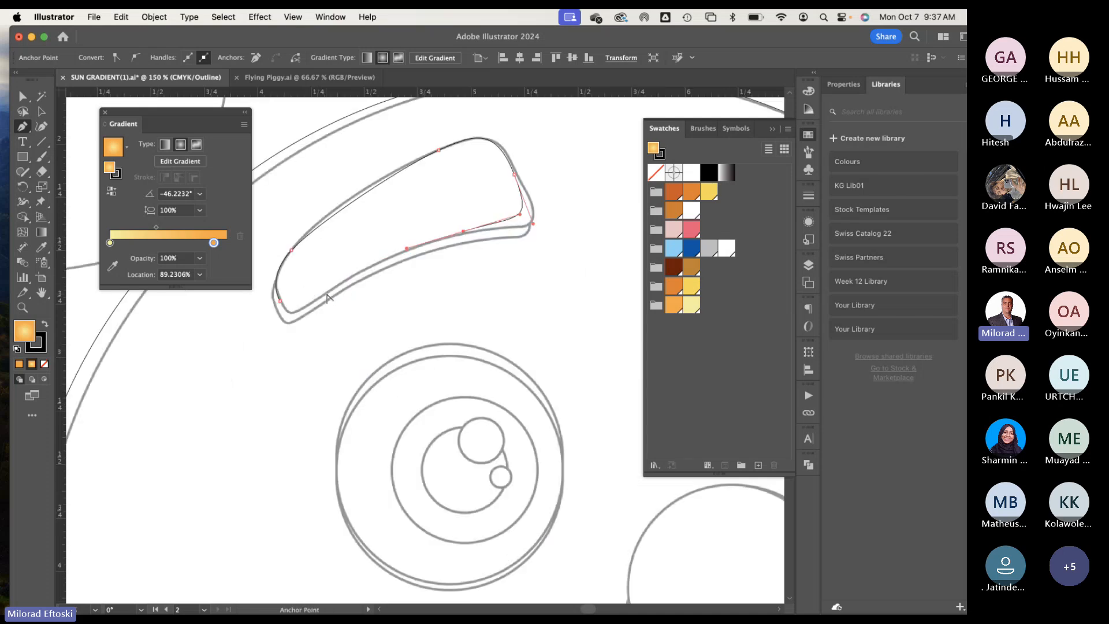
pyautogui.moveTo(312, 306); pyautogui.dragTo(273, 297)
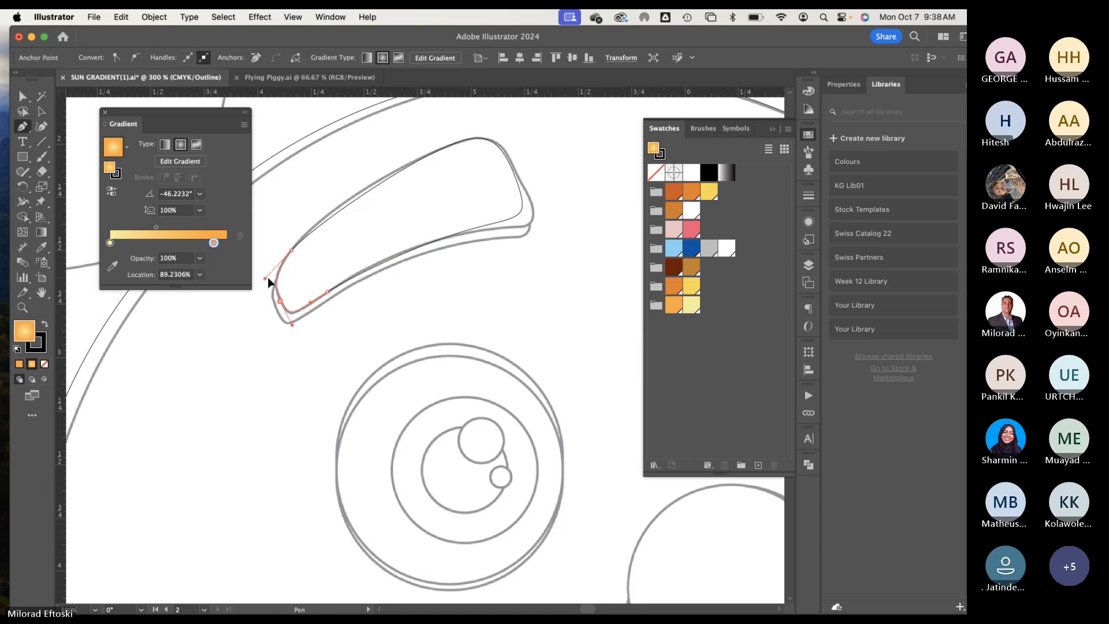
# Step: Adjust the anchor points and handles at the eyebrow's inner end and underside to follow the outline more closely
pyautogui.click(24, 98)
pyautogui.press('a')
pyautogui.click(514, 173)
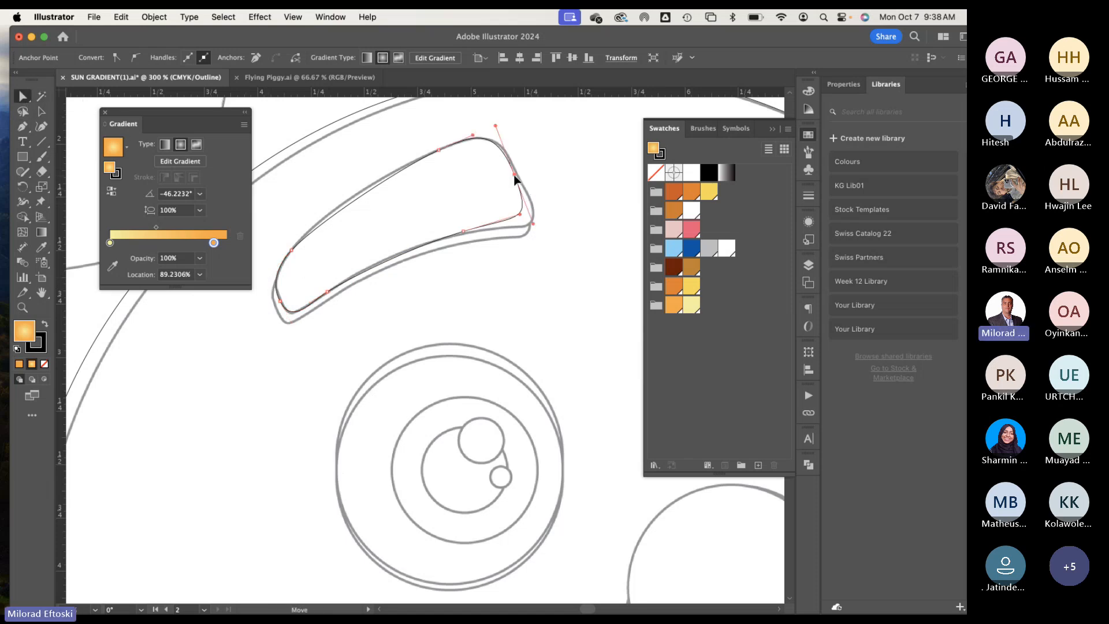
pyautogui.moveTo(533, 224); pyautogui.dragTo(546, 227)
pyautogui.moveTo(513, 174); pyautogui.dragTo(518, 172)
pyautogui.moveTo(521, 217); pyautogui.dragTo(453, 240)
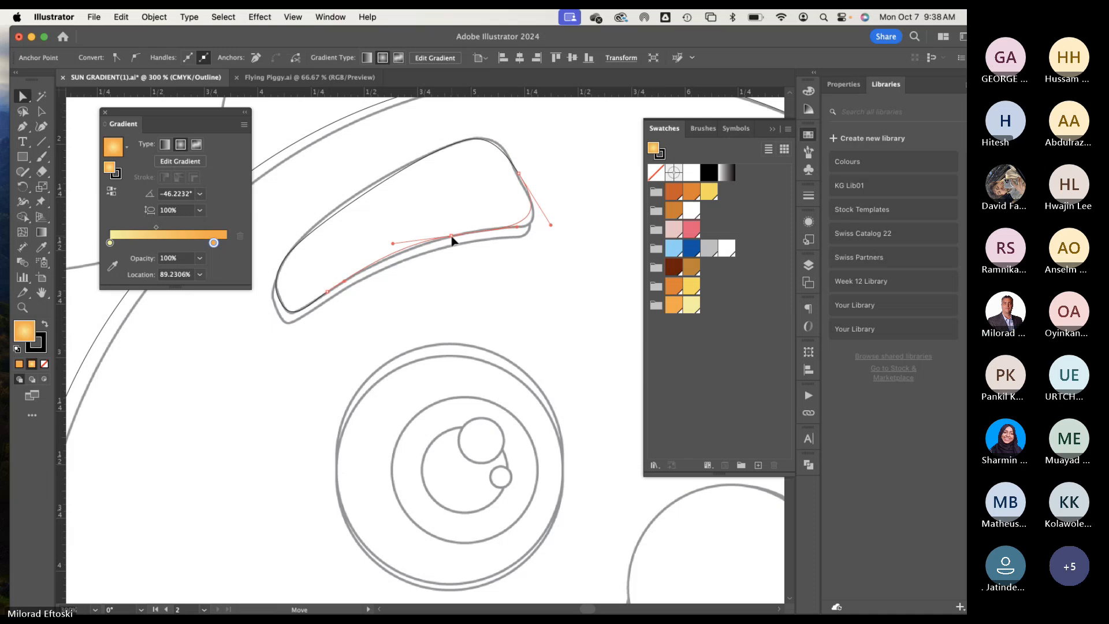
pyautogui.moveTo(521, 230); pyautogui.dragTo(529, 229)
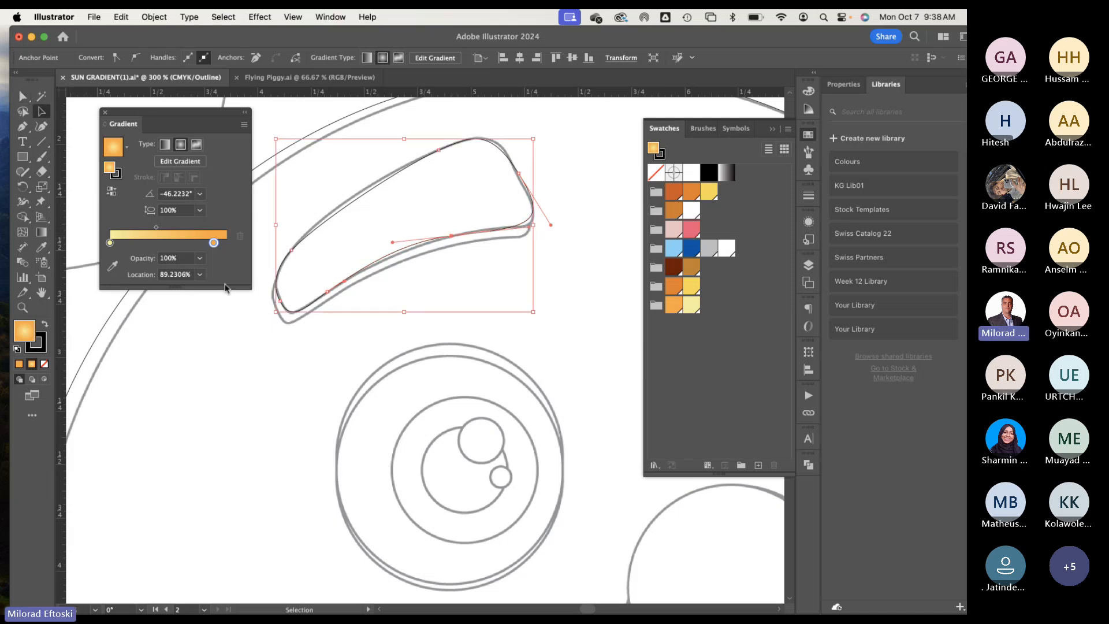
pyautogui.click(248, 311)
# Step: Compare the traced eyebrow in outline and preview display, and examine the eyebrows of the finished sun
pyautogui.press('super+y')
pyautogui.press('super+y')
pyautogui.press('super+y')
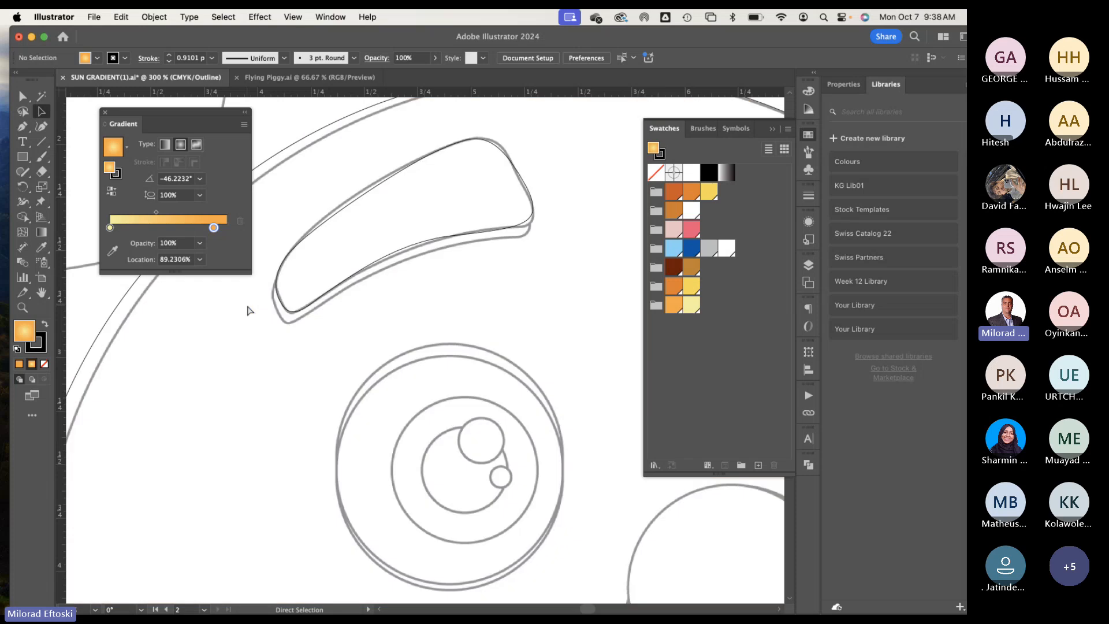
pyautogui.press('super+minus')
pyautogui.press('super+minus')
pyautogui.press('super+y')
pyautogui.press('super+y')
pyautogui.press('super+minus')
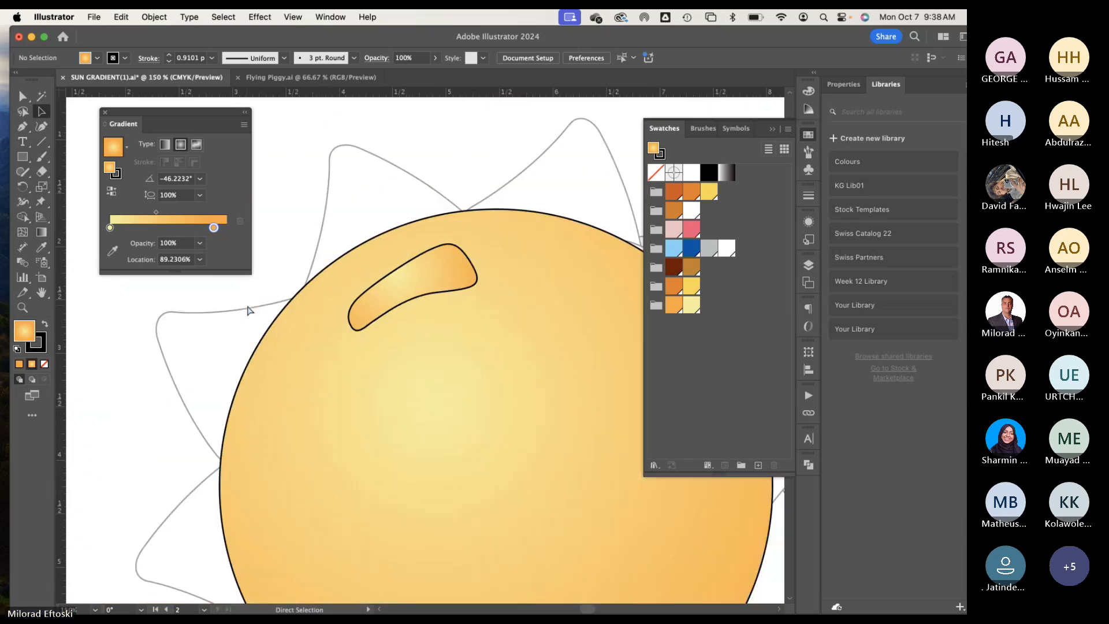
pyautogui.press('super+minus')
pyautogui.press('space')
pyautogui.moveTo(340, 363); pyautogui.dragTo(507, 370)
pyautogui.moveTo(278, 381); pyautogui.dragTo(345, 381)
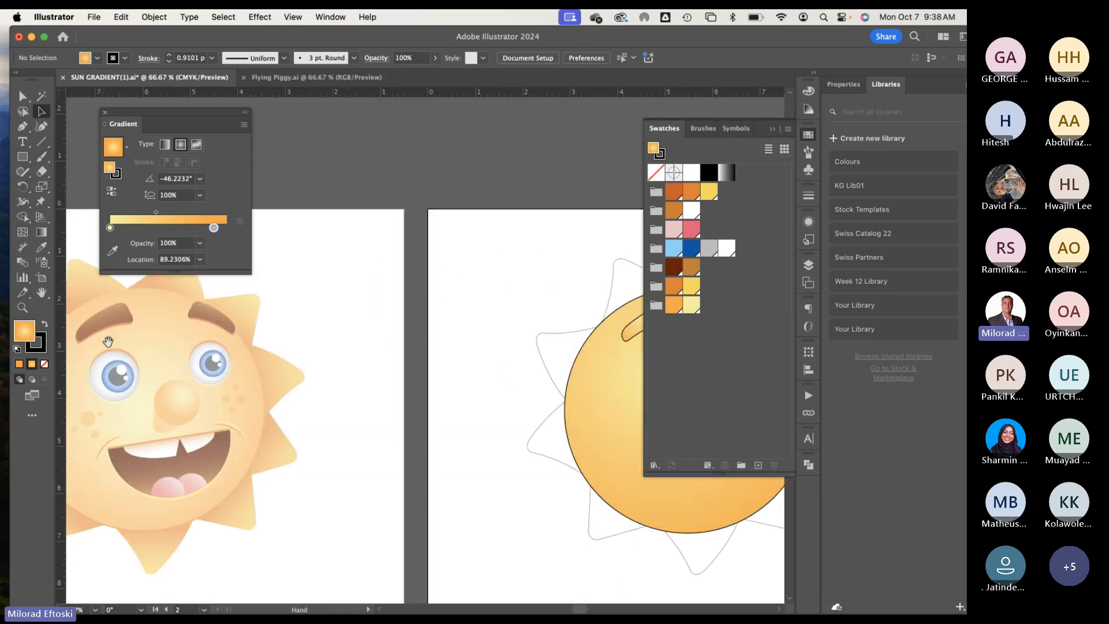
pyautogui.moveTo(472, 345); pyautogui.dragTo(168, 331)
# Step: Give the traced eyebrow a linear gradient running downward across its width at about -63°
pyautogui.click(338, 308)
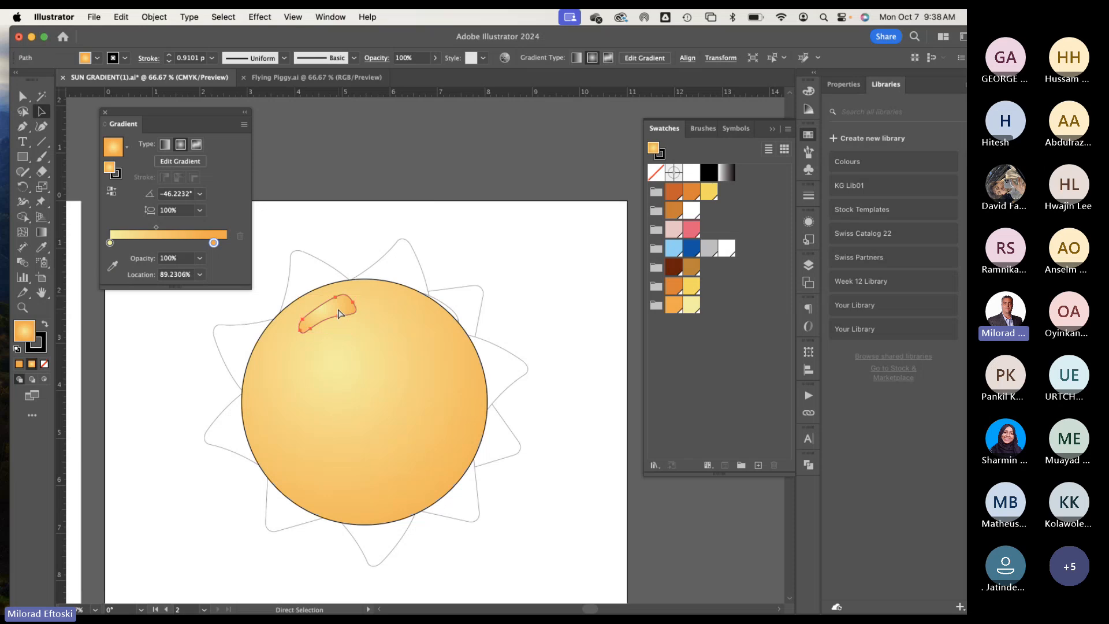
pyautogui.press('super+plus')
pyautogui.moveTo(385, 325); pyautogui.dragTo(381, 277)
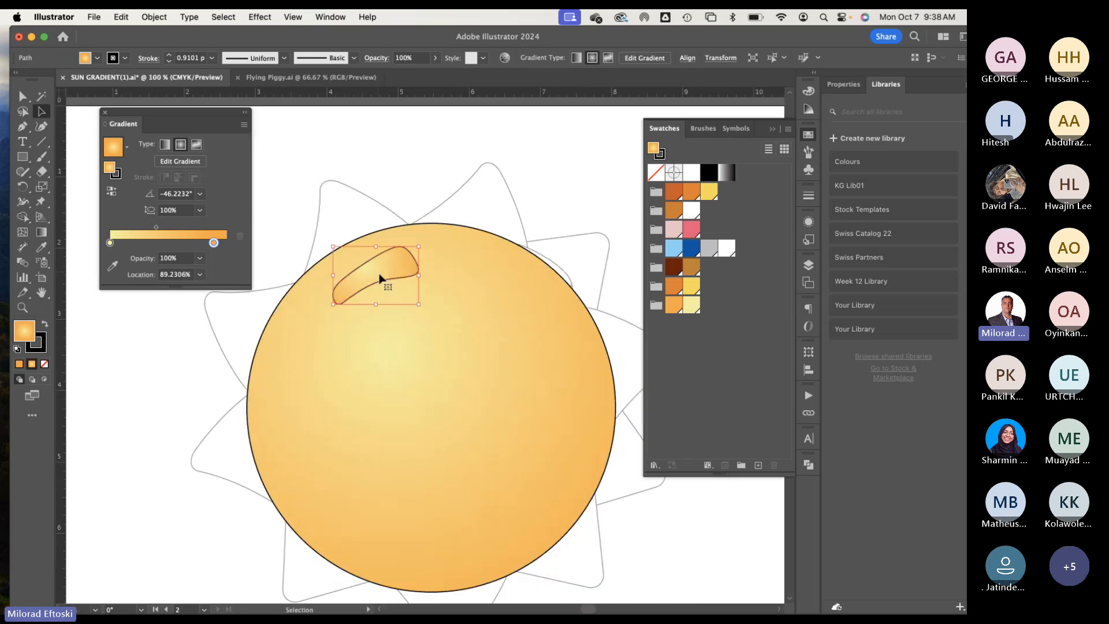
pyautogui.click(168, 145)
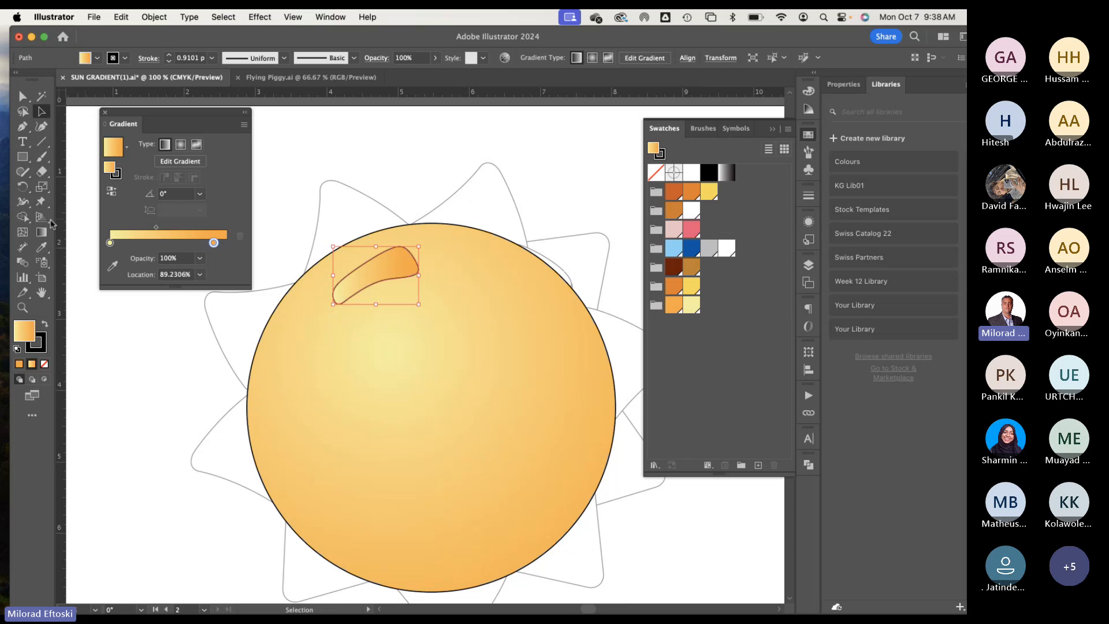
pyautogui.click(164, 147)
pyautogui.moveTo(359, 257); pyautogui.dragTo(382, 297)
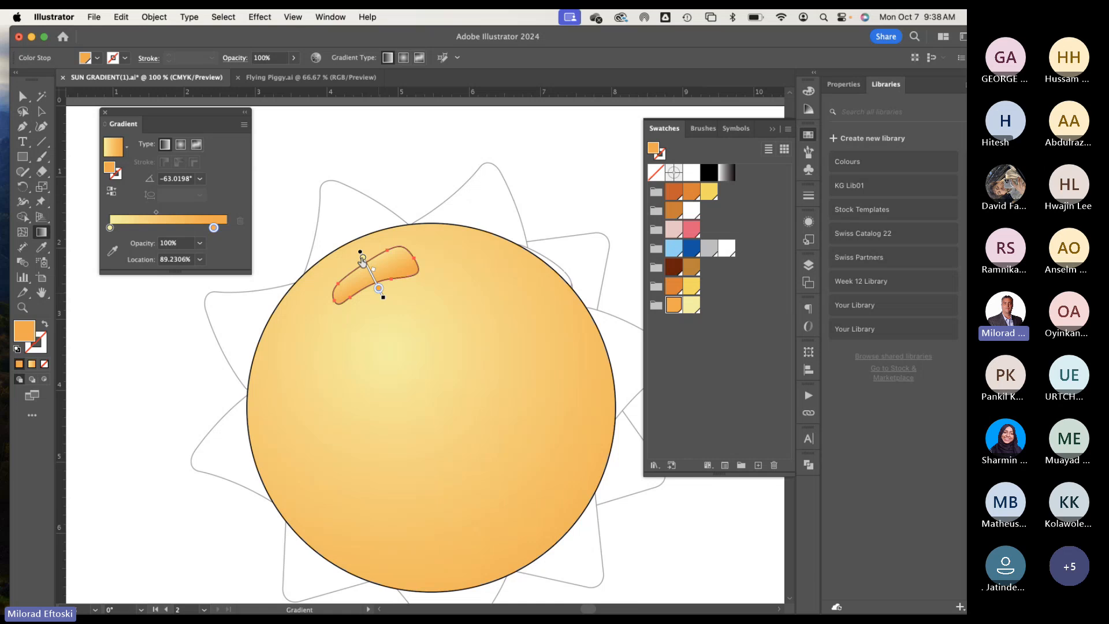
# Step: Color the eyebrow gradient's upper stop dark brown and its lower stop light golden brown
pyautogui.doubleClick(362, 259)
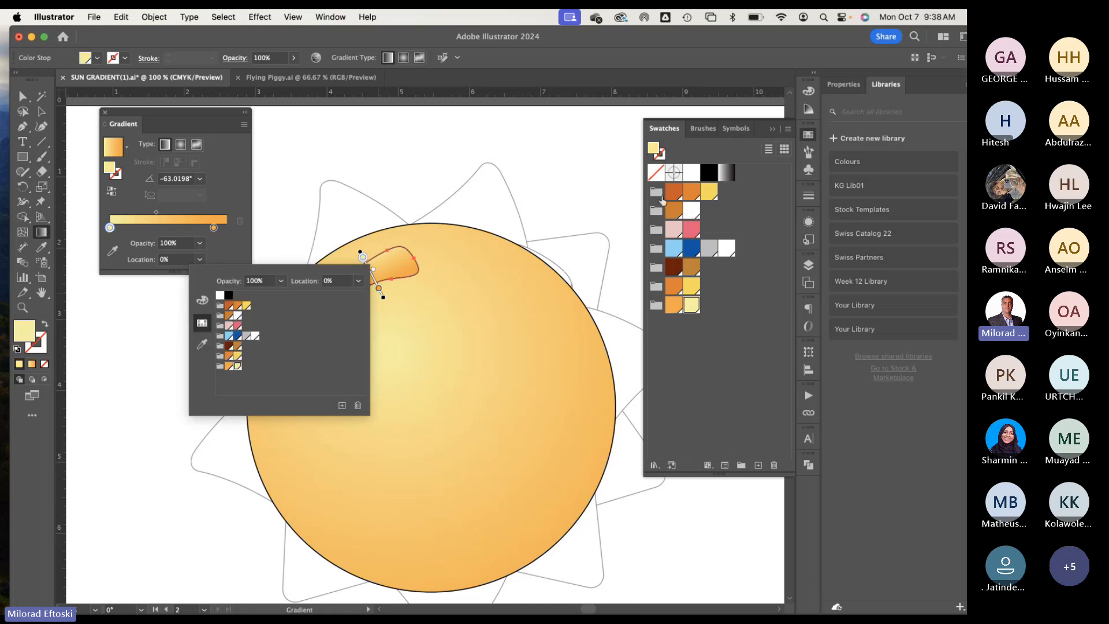
pyautogui.click(676, 268)
pyautogui.click(673, 268)
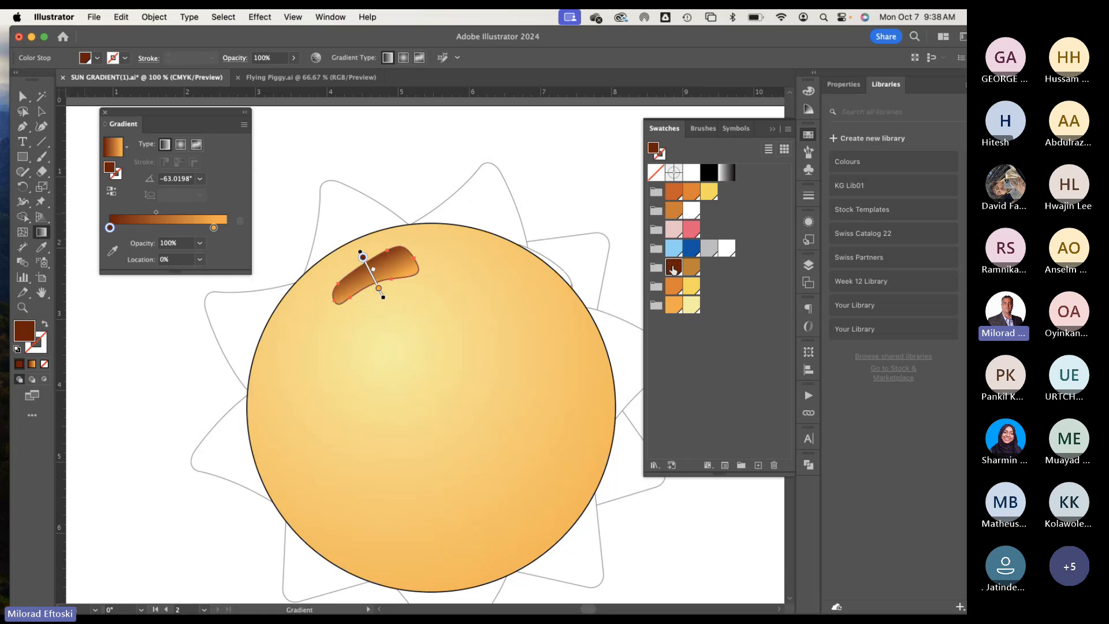
pyautogui.doubleClick(379, 289)
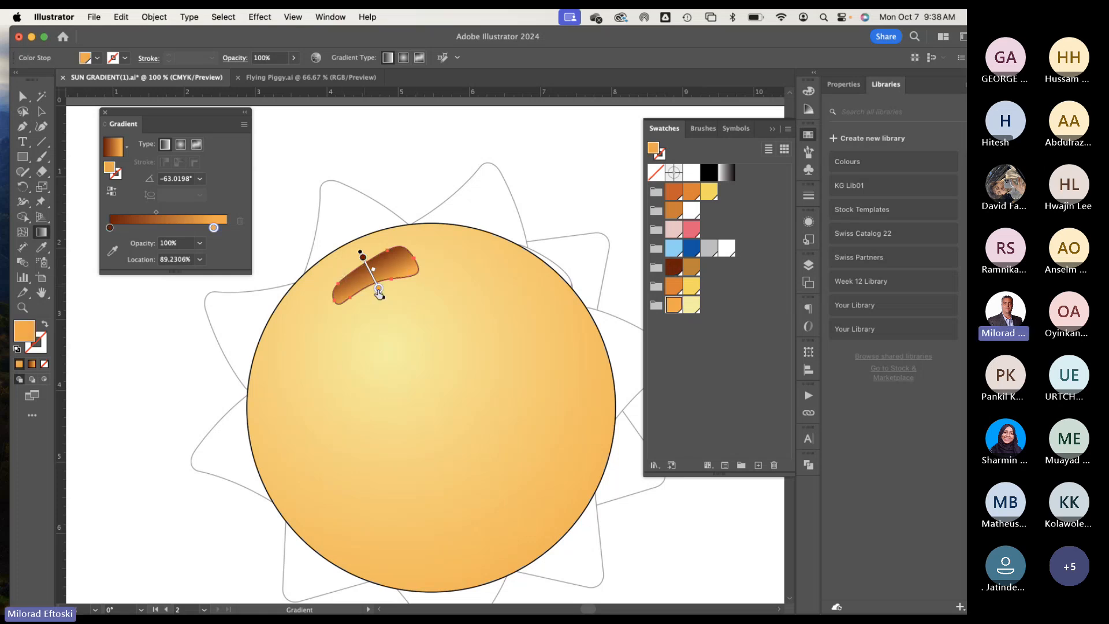
pyautogui.click(253, 377)
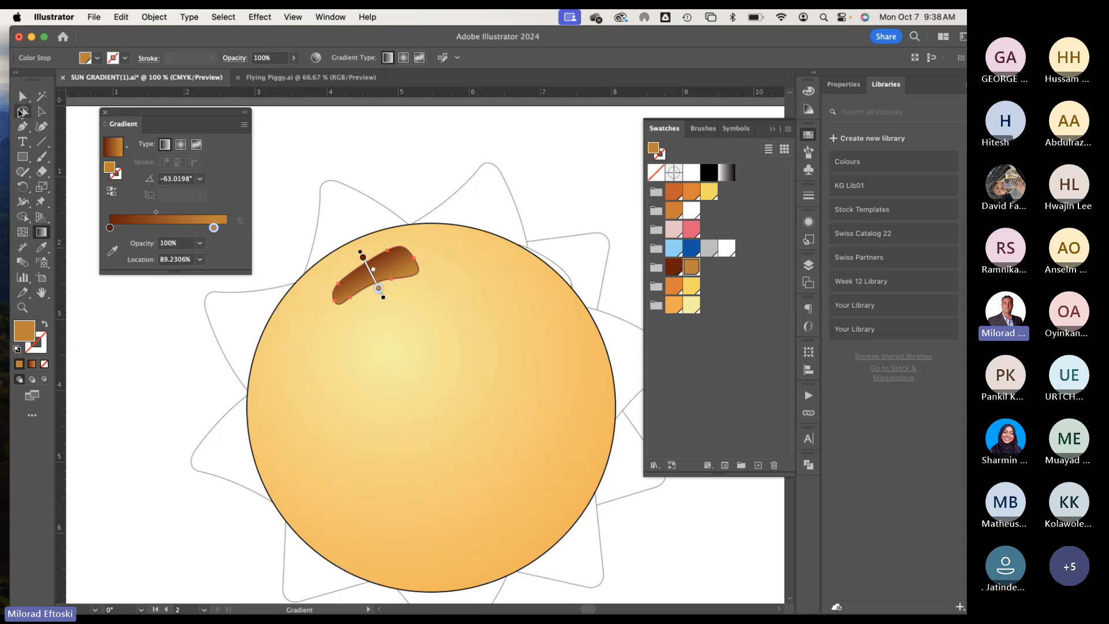
# Step: Remove the stroke from the gradient-filled eyebrow and deselect it
pyautogui.click(41, 111)
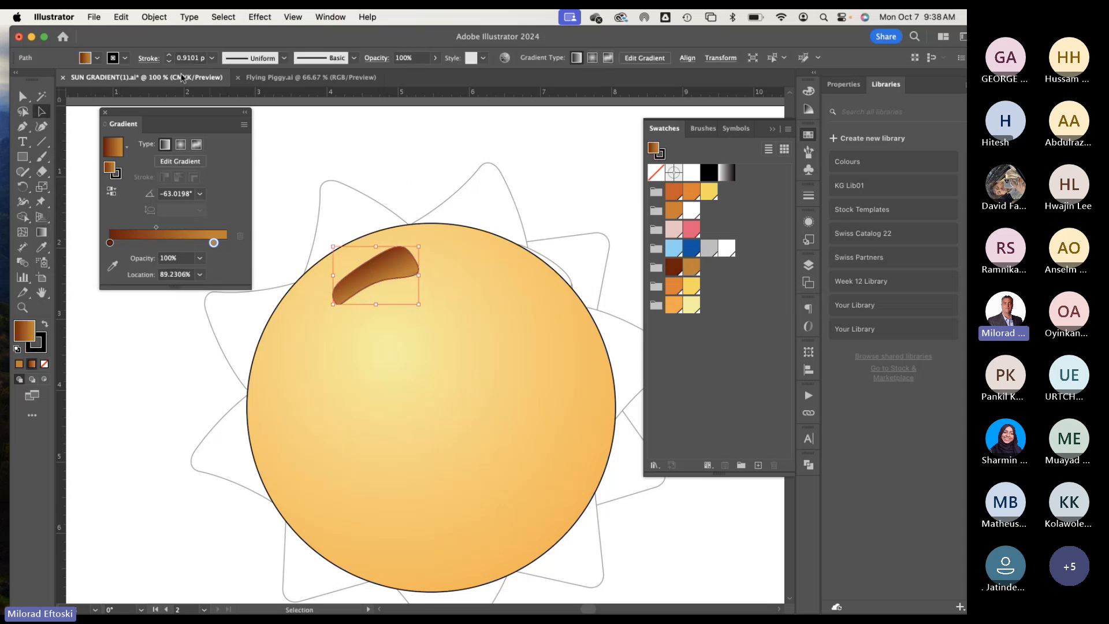
pyautogui.click(125, 58)
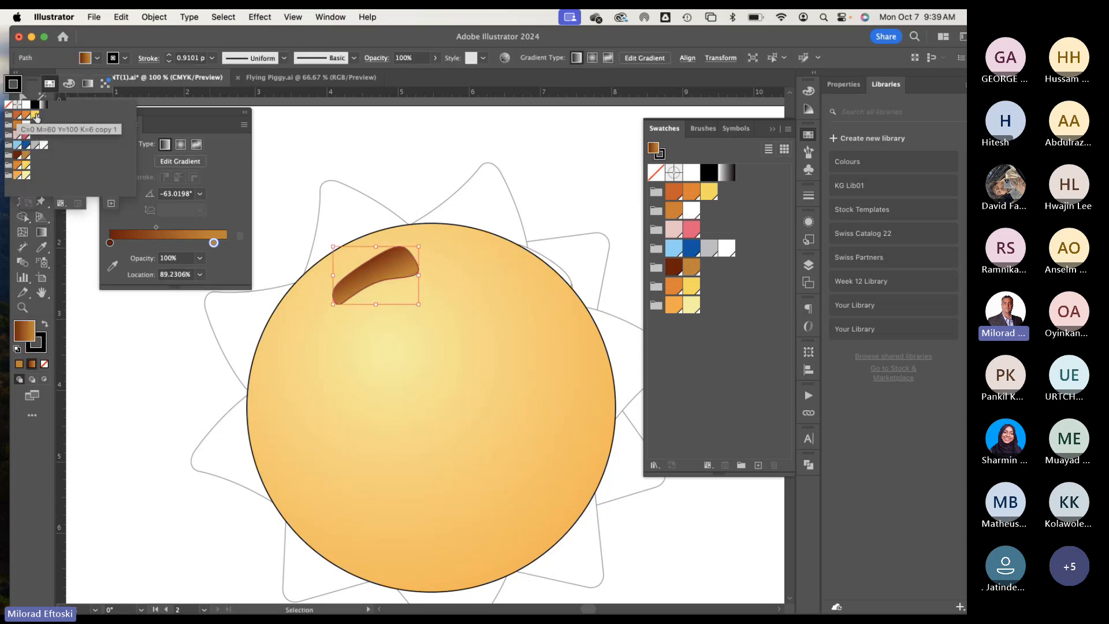
pyautogui.click(9, 104)
pyautogui.click(376, 152)
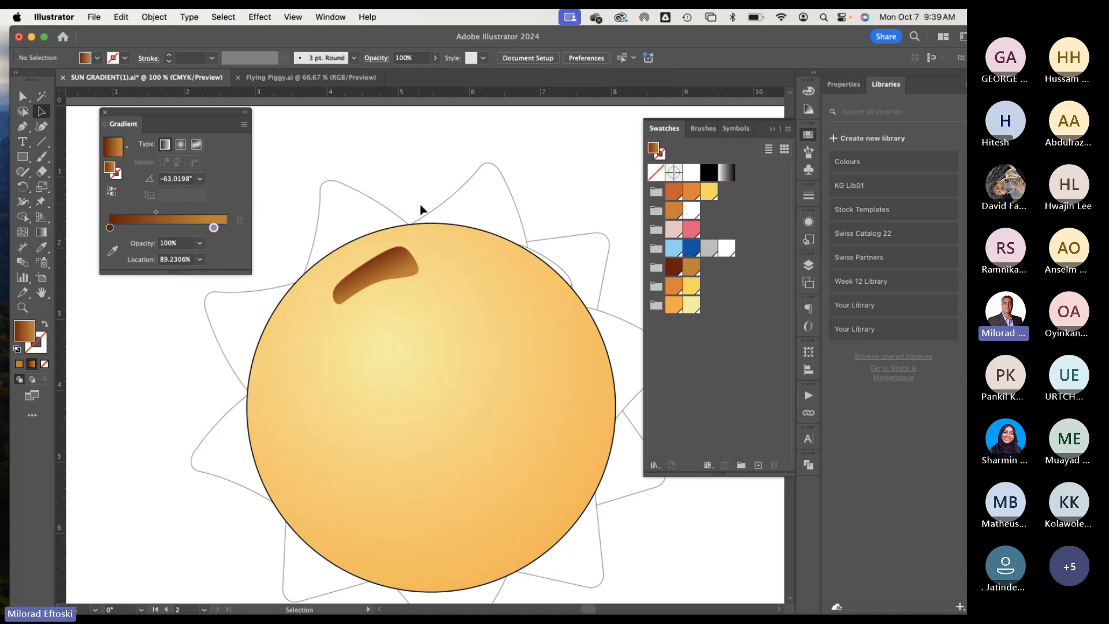
# Step: Examine the left eyebrow of the finished sun up close, including the lighter edge beneath it
pyautogui.press('super+minus')
pyautogui.moveTo(336, 369); pyautogui.dragTo(552, 403)
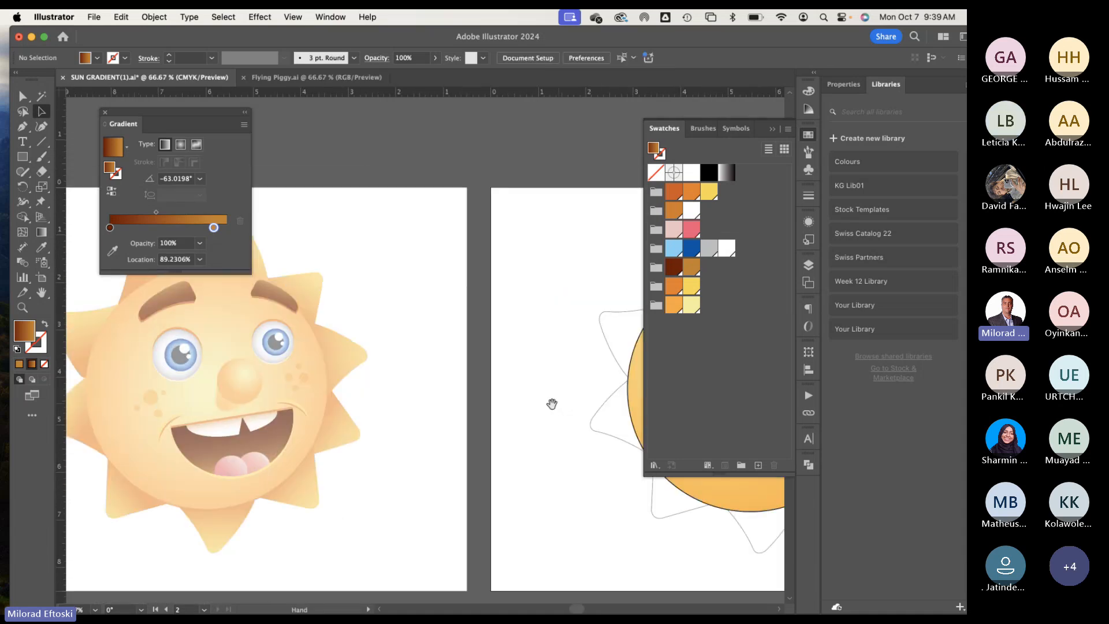
pyautogui.scroll(5, 182, 323)
pyautogui.scroll(2, 177, 322)
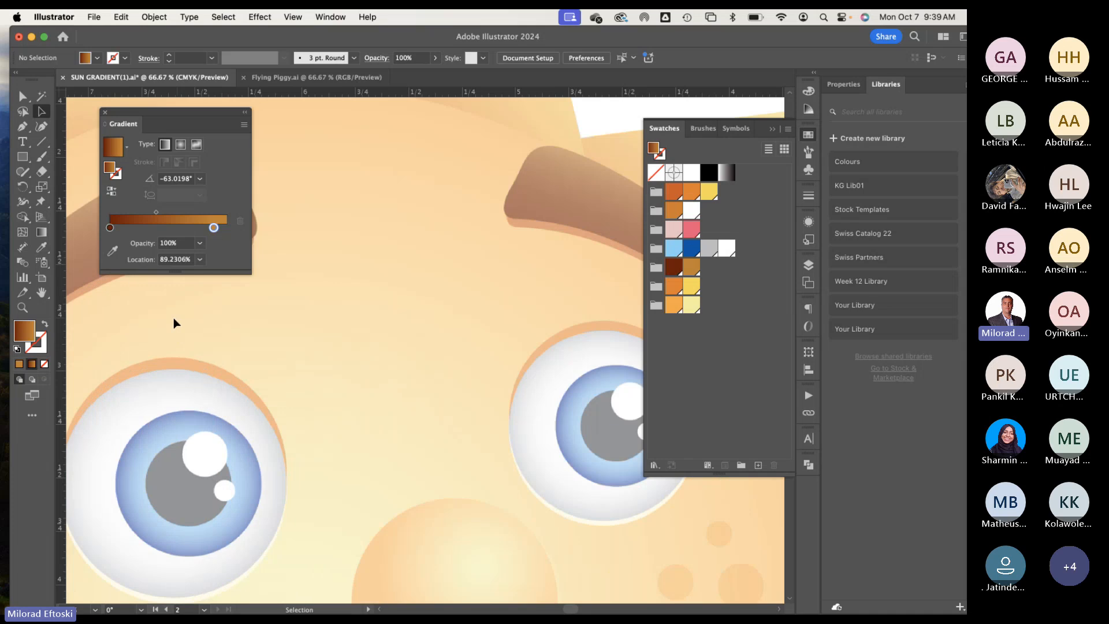
pyautogui.hscroll(-5, 174, 322)
pyautogui.scroll(1, 173, 322)
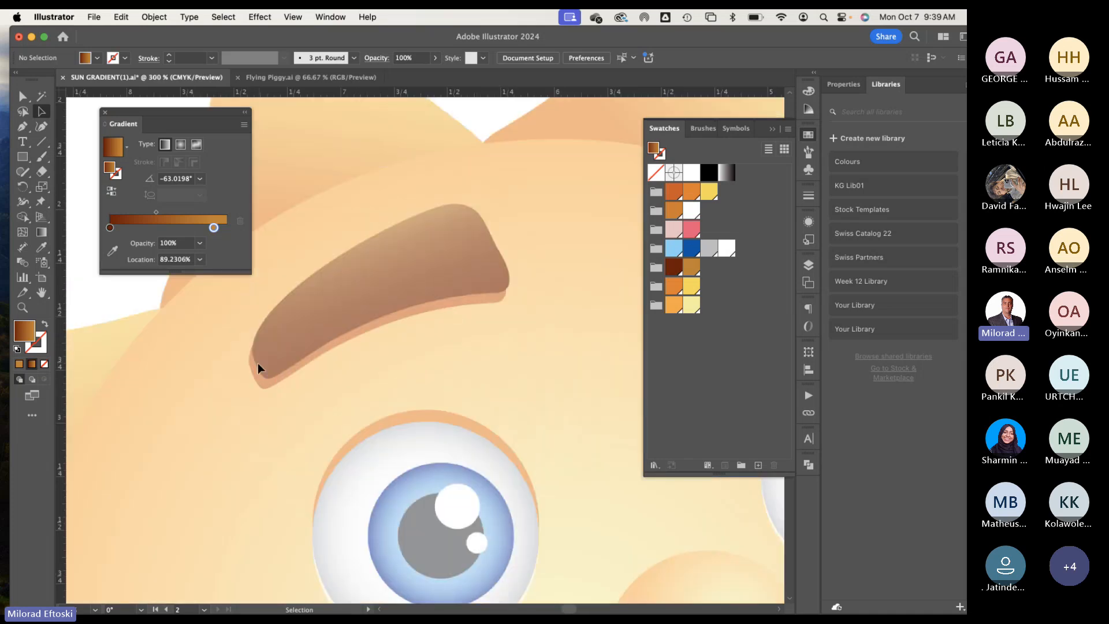
pyautogui.hscroll(-2, 456, 352)
pyautogui.scroll(-5, 448, 345)
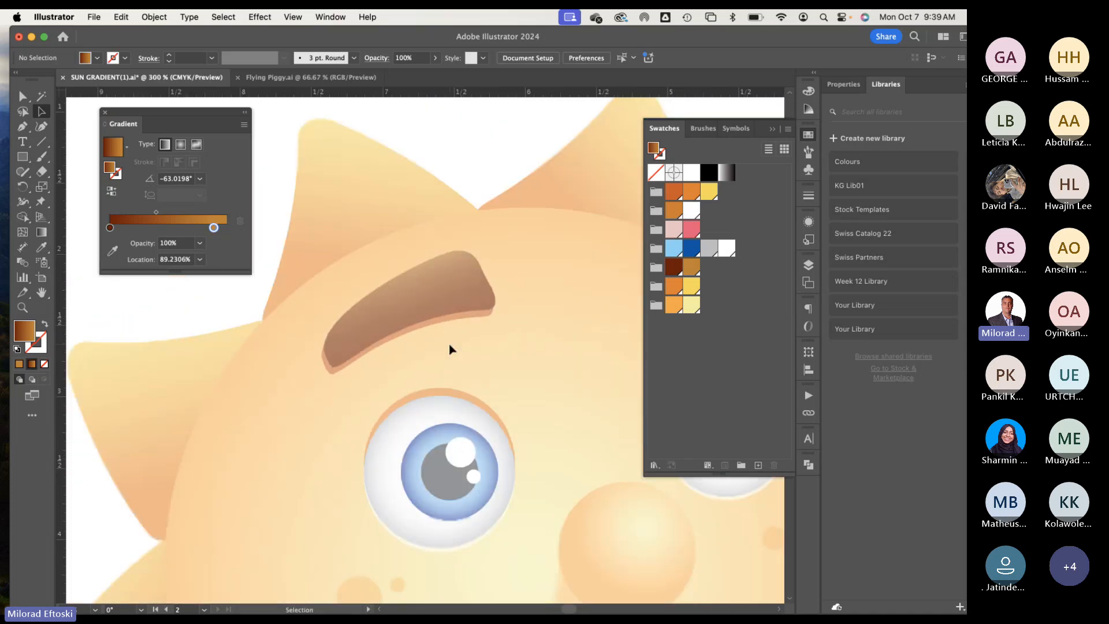
pyautogui.hscroll(10, 476, 349)
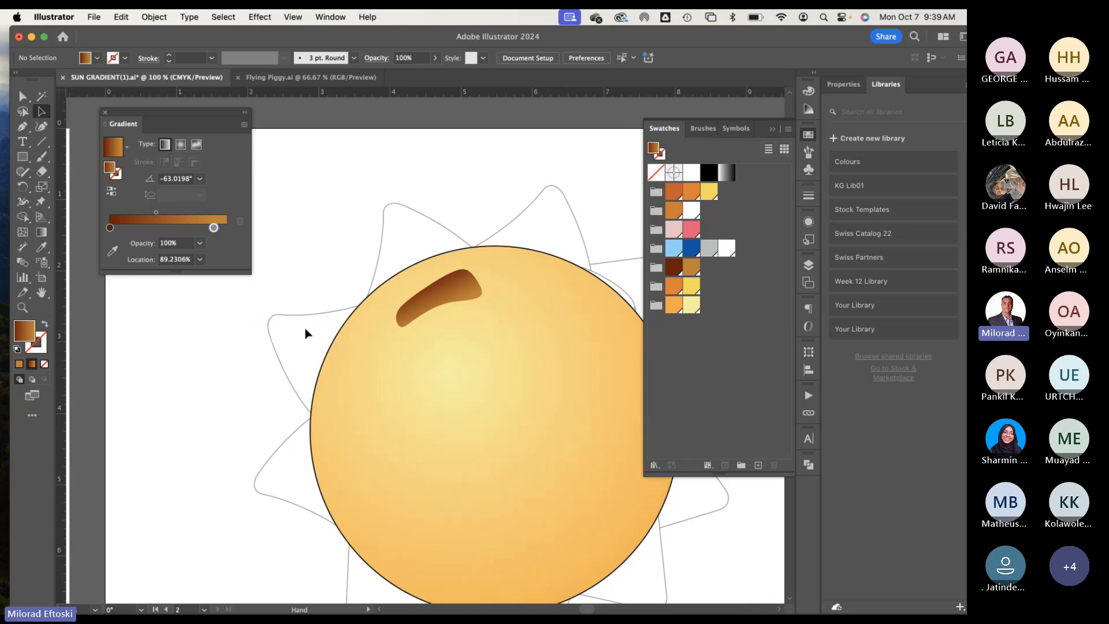
# Step: Duplicate the brown eyebrow slightly down and to the right, using the outline display as a guide
pyautogui.click(453, 306)
pyautogui.press('a')
pyautogui.scroll(2, 454, 306)
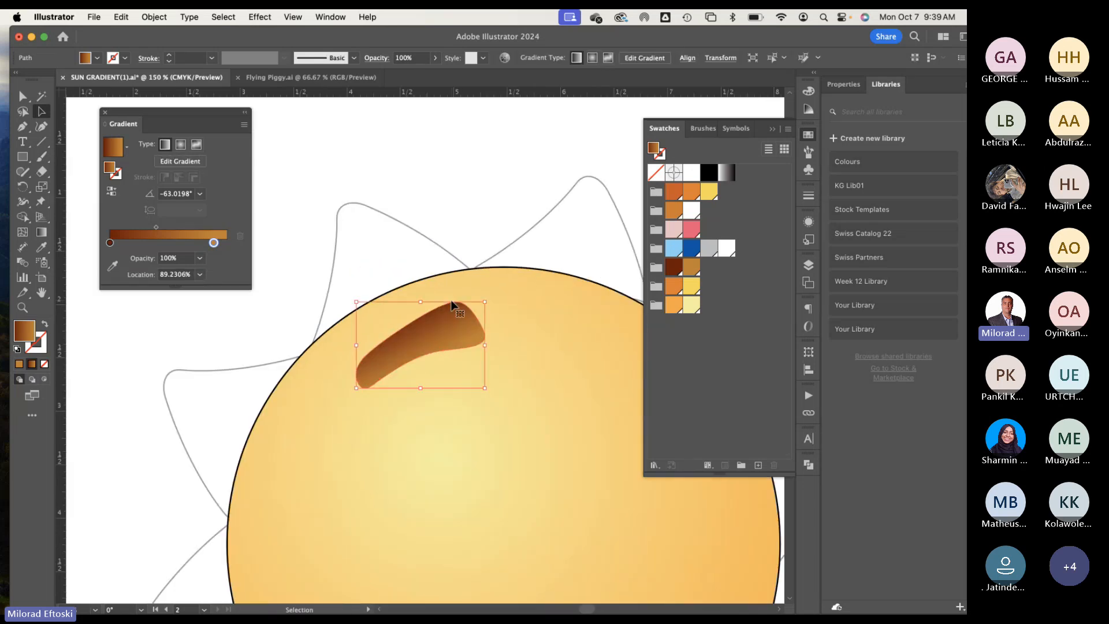
pyautogui.press('super+y')
pyautogui.press('v')
pyautogui.press('super+y')
pyautogui.press('super+y')
pyautogui.moveTo(449, 299); pyautogui.dragTo(453, 303)
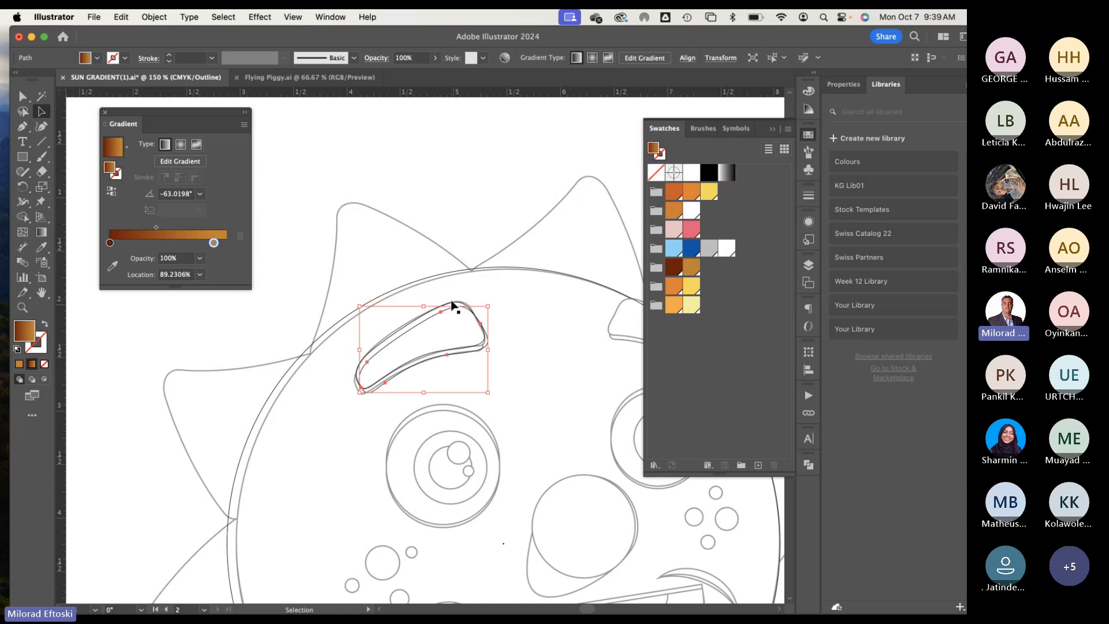
pyautogui.press('super+y')
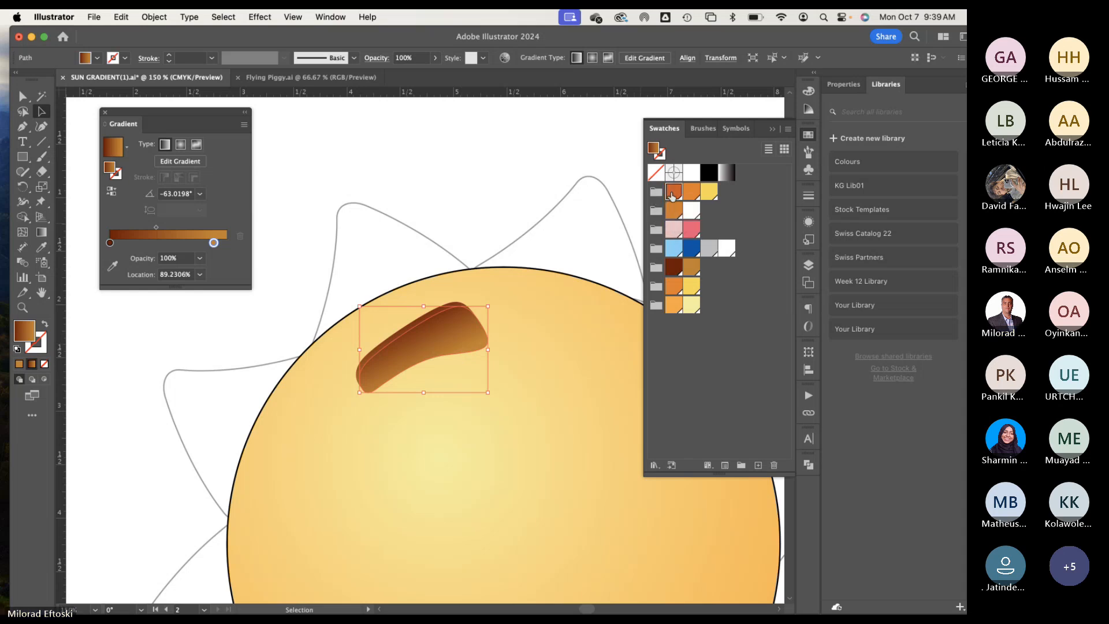
# Step: Fill the eyebrow copy with the lighter orange swatch and move the original brown eyebrow upward from it
pyautogui.click(672, 194)
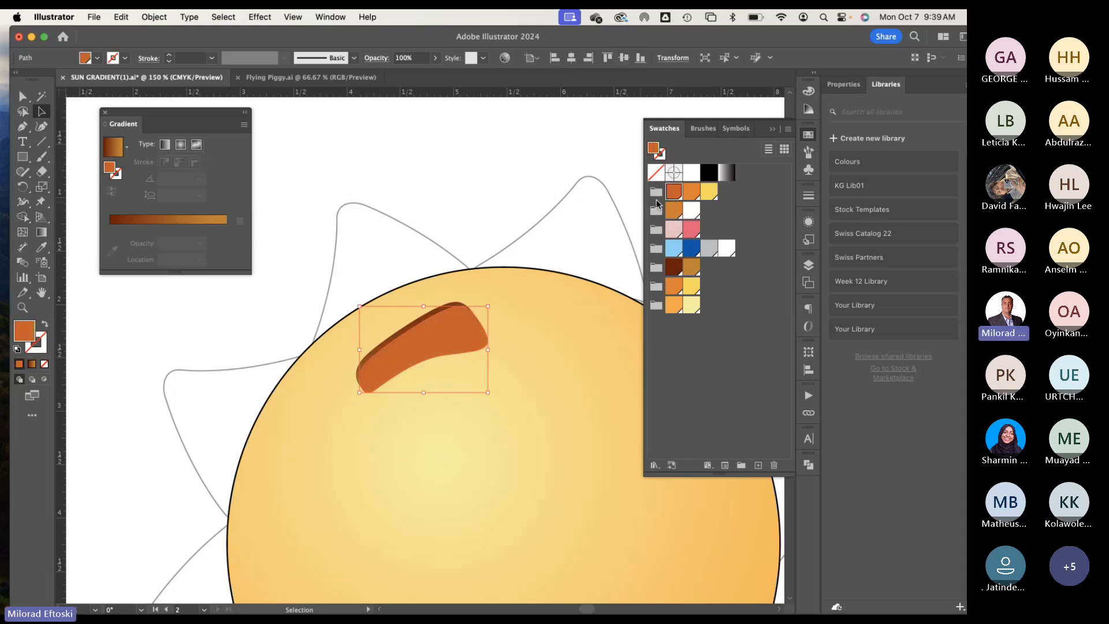
pyautogui.click(691, 191)
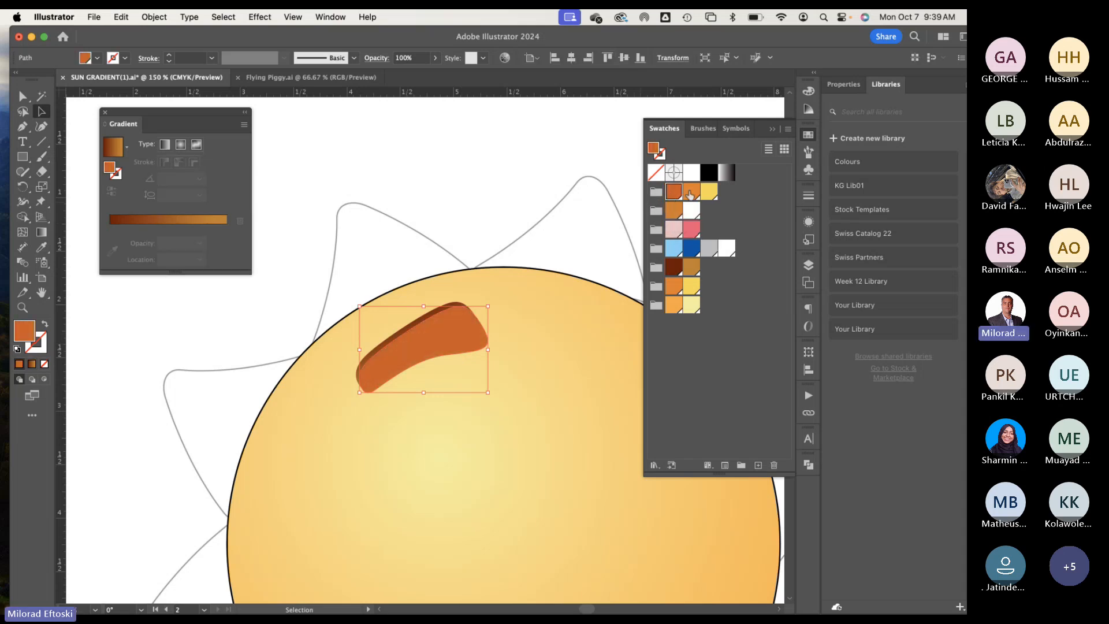
pyautogui.click(485, 194)
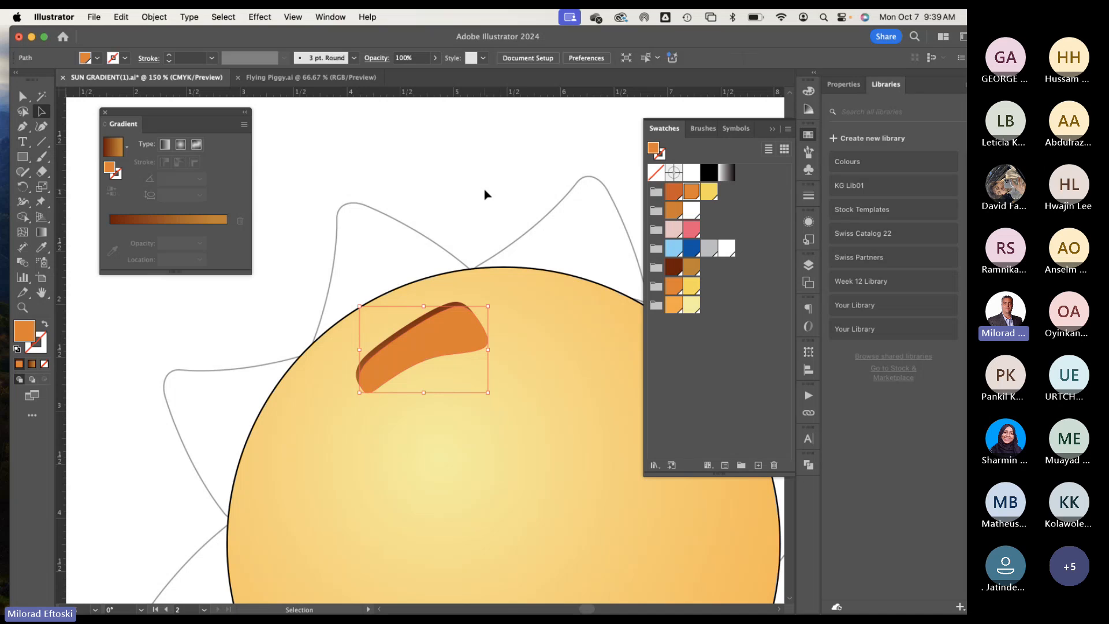
pyautogui.click(444, 305)
pyautogui.moveTo(441, 306); pyautogui.dragTo(448, 285)
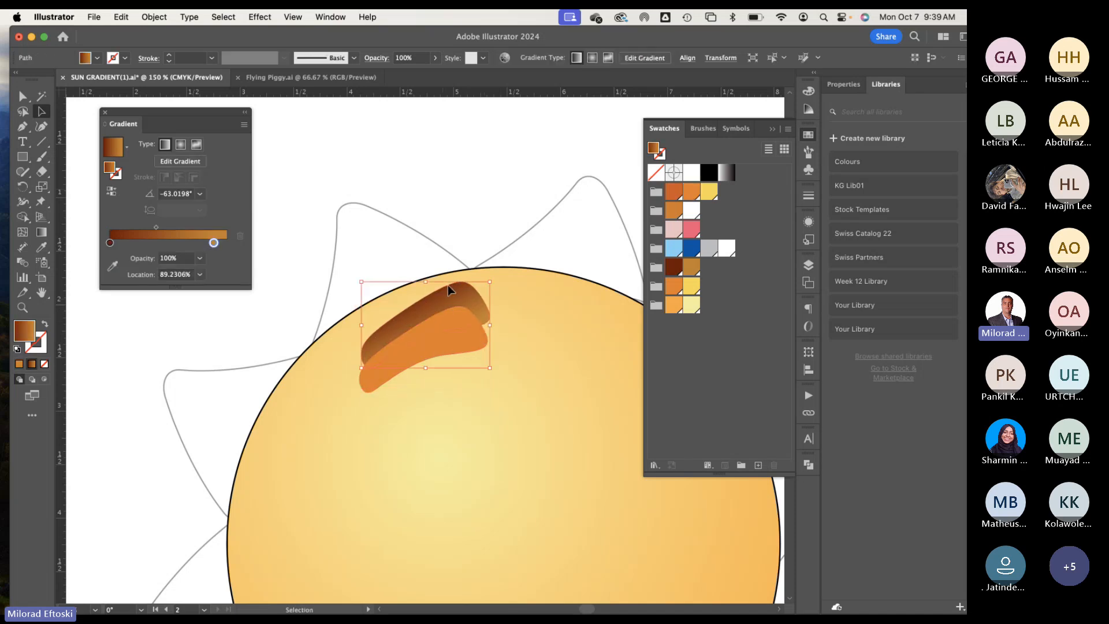
# Step: Move the brown gradient eyebrow back down over its orange copy, leaving a thin orange edge along the underside, and deselect it
pyautogui.rightClick(447, 293)
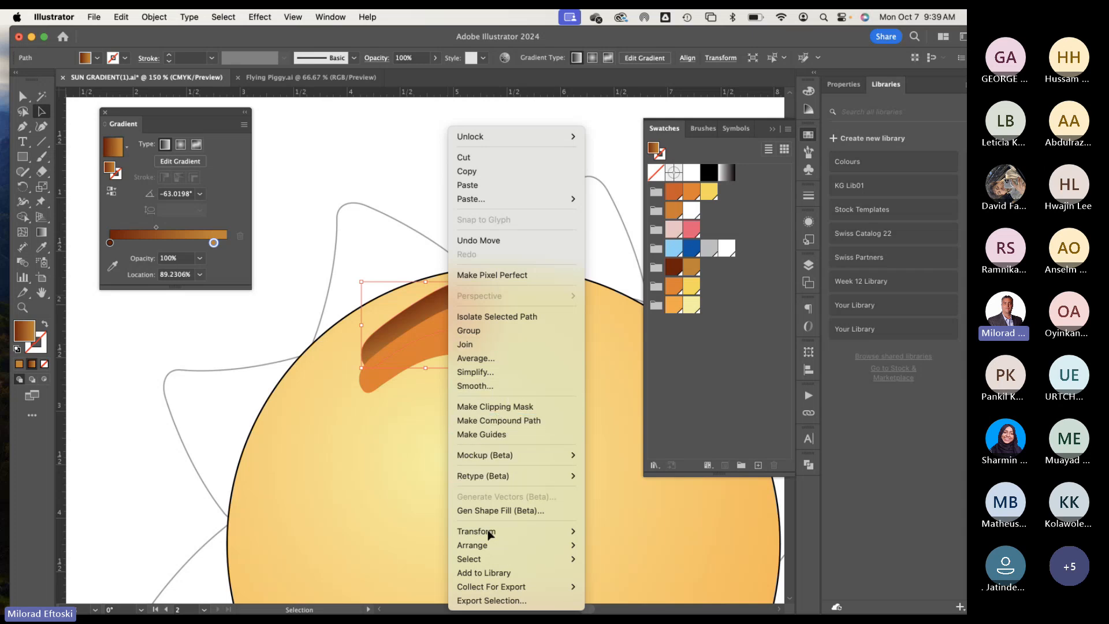
pyautogui.press('Escape')
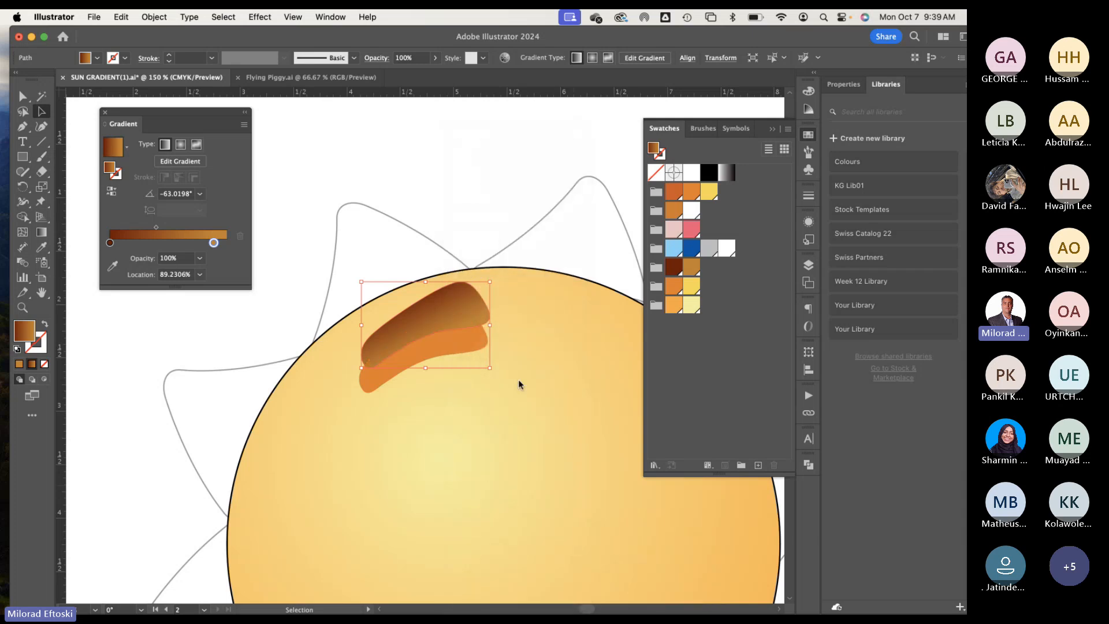
pyautogui.moveTo(482, 322); pyautogui.dragTo(481, 343)
pyautogui.click(560, 406)
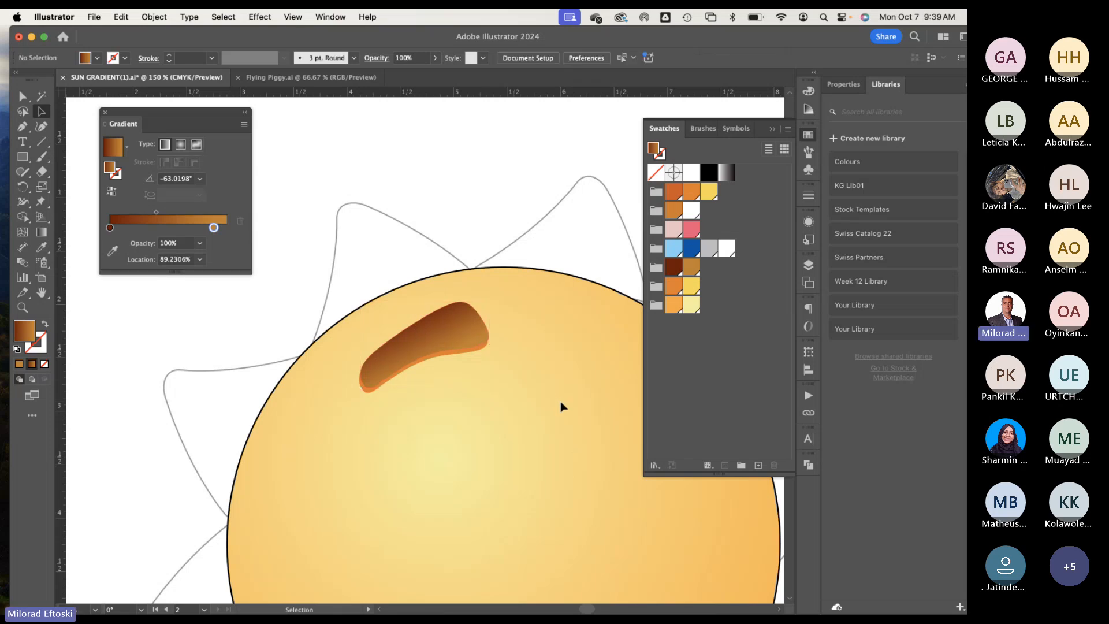
# Step: Reposition the orange shadow copy against the left eyebrow's guide lines in the outline display, nudging it slightly up and right, and return to preview
pyautogui.press('super+y')
pyautogui.press('super+equal')
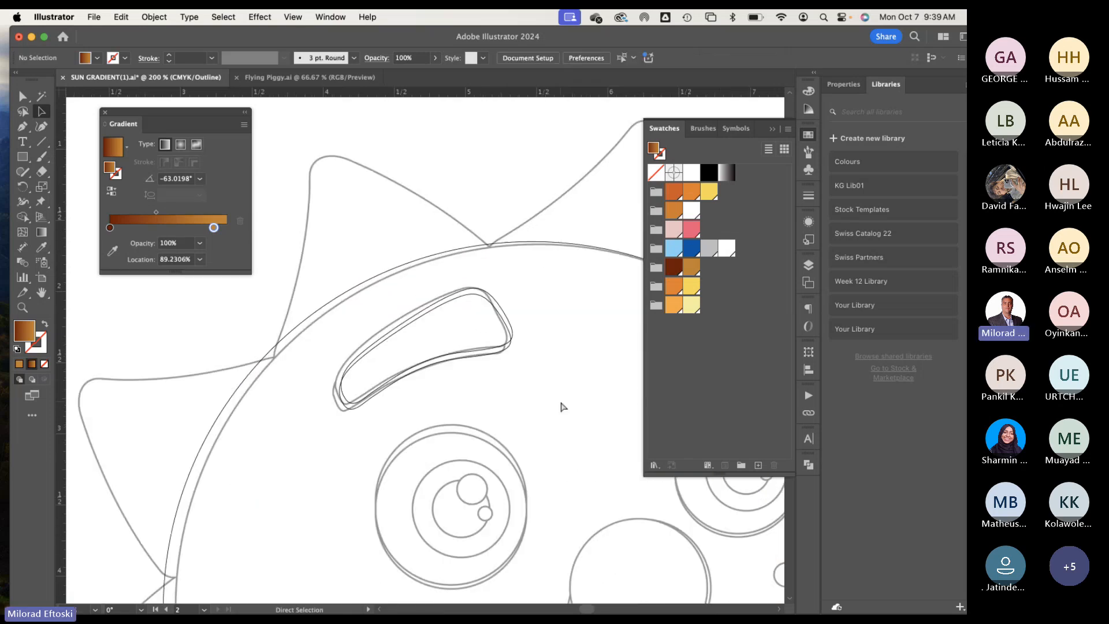
pyautogui.press('super+equal')
pyautogui.moveTo(550, 348); pyautogui.dragTo(552, 361)
pyautogui.click(560, 349)
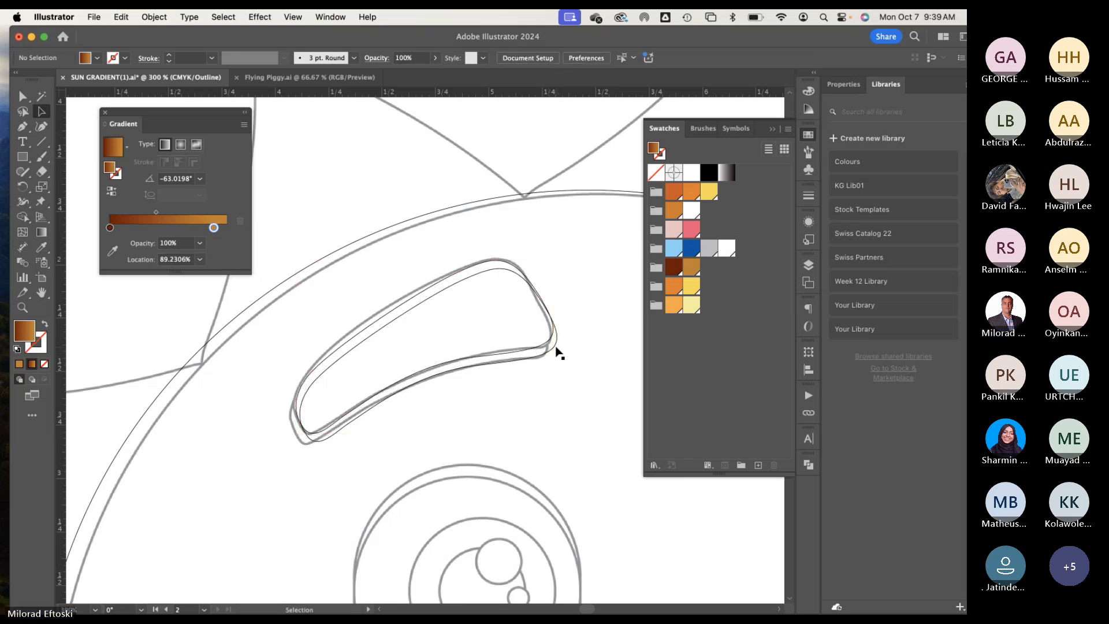
pyautogui.click(553, 347)
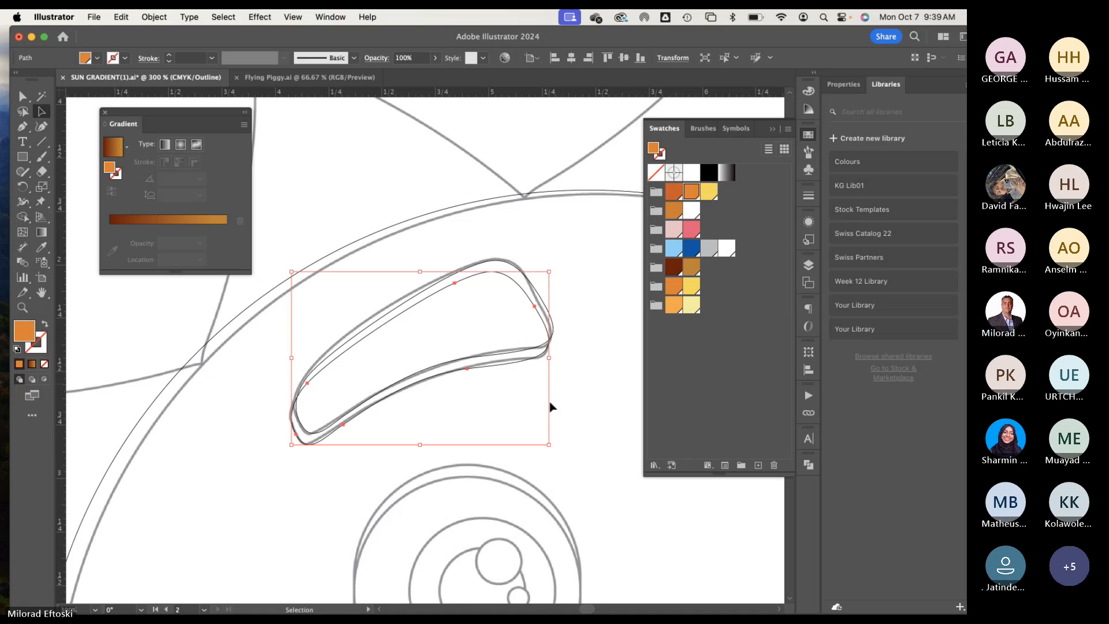
pyautogui.press('Up')
pyautogui.press('Right')
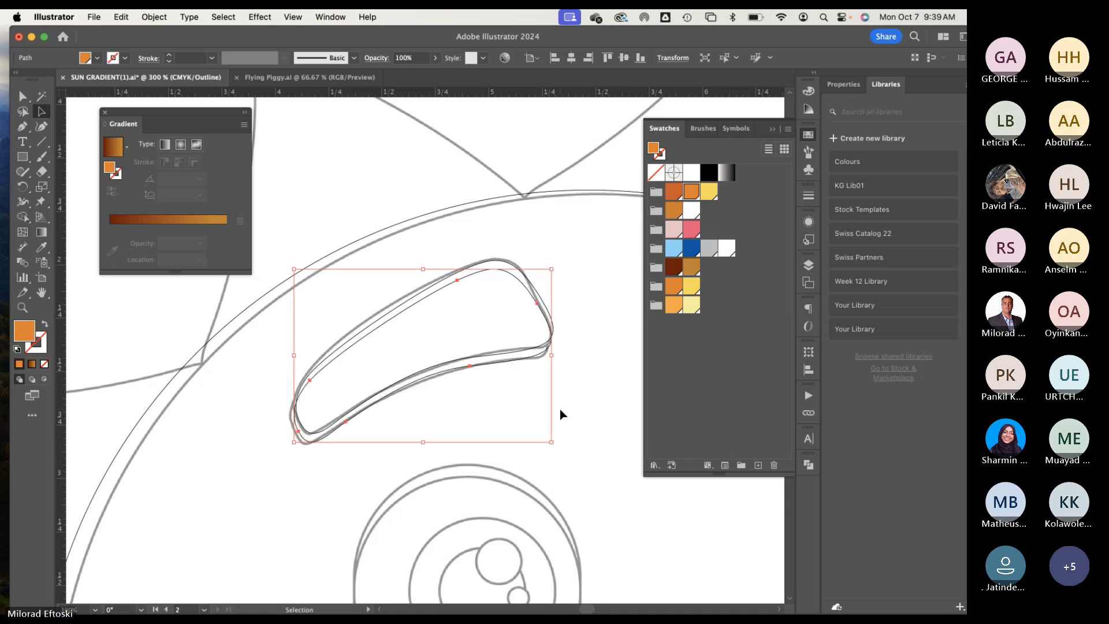
pyautogui.click(580, 411)
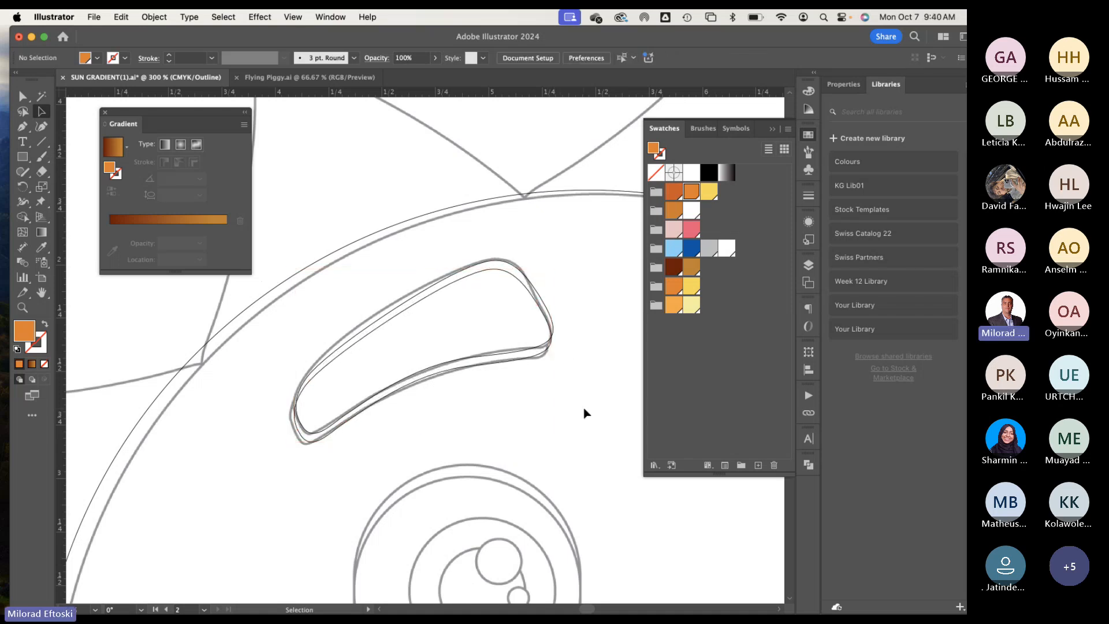
pyautogui.press('super+y')
pyautogui.press('super+y')
pyautogui.press('super+y')
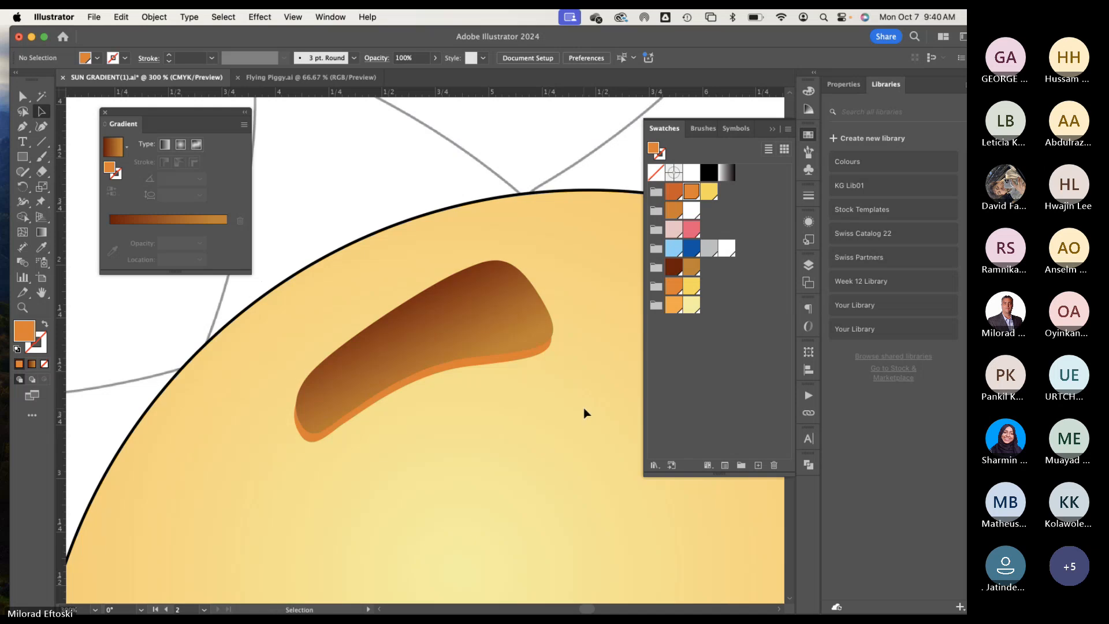
# Step: Try moving part of the left eyebrow on its own, and undo the move
pyautogui.press('super+minus')
pyautogui.press('super+minus')
pyautogui.press('super+minus')
pyautogui.moveTo(305, 399); pyautogui.dragTo(229, 423)
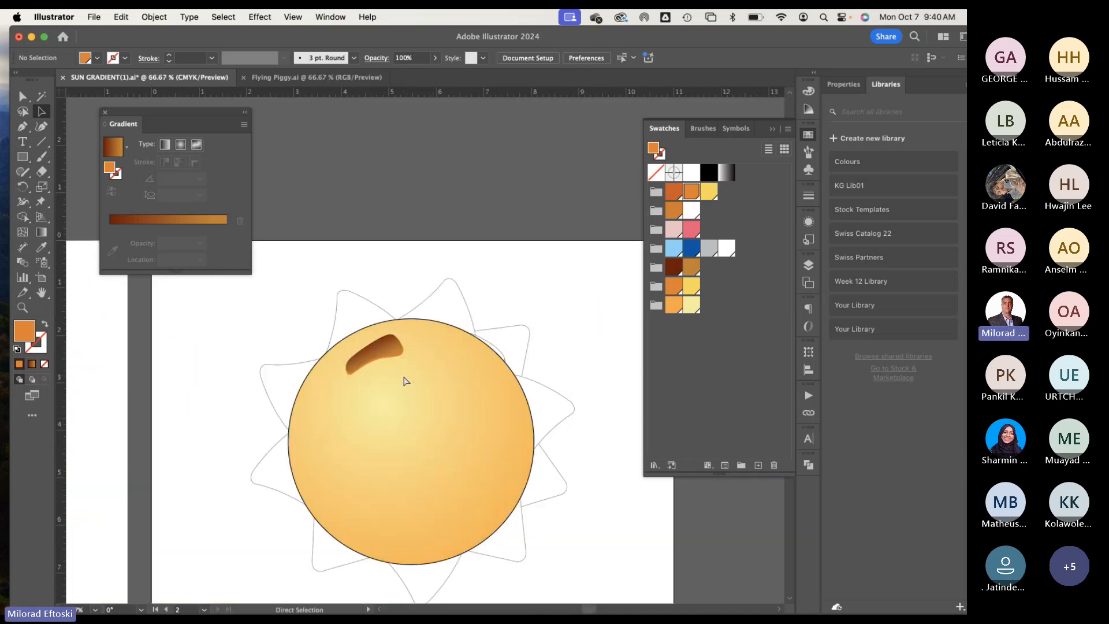
pyautogui.press('super+plus')
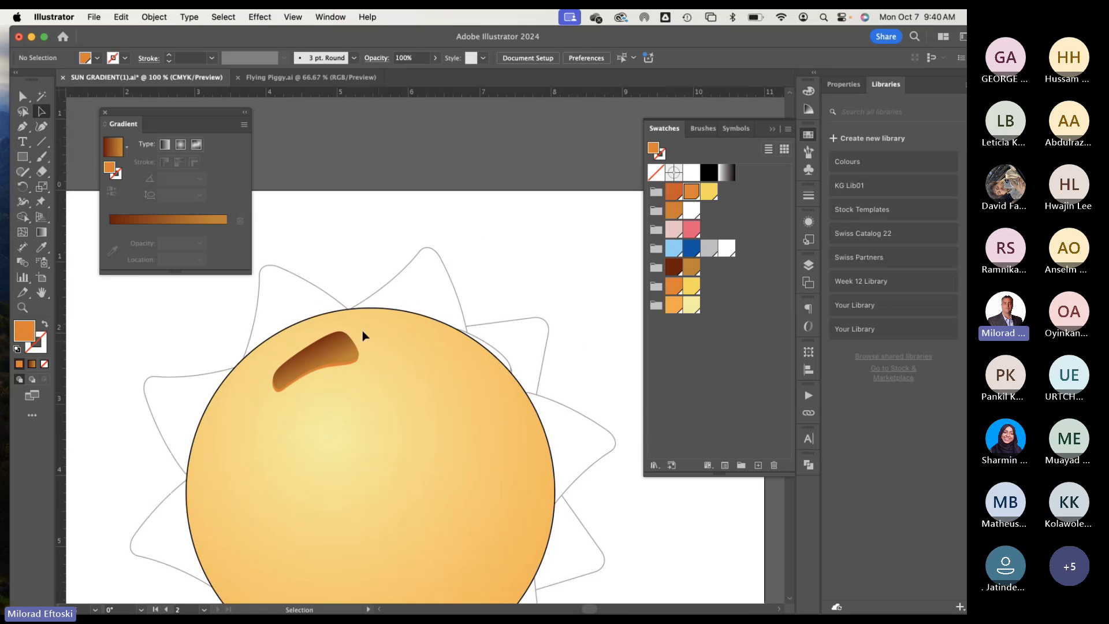
pyautogui.click(360, 376)
pyautogui.moveTo(346, 359); pyautogui.dragTo(341, 376)
pyautogui.press('super+z')
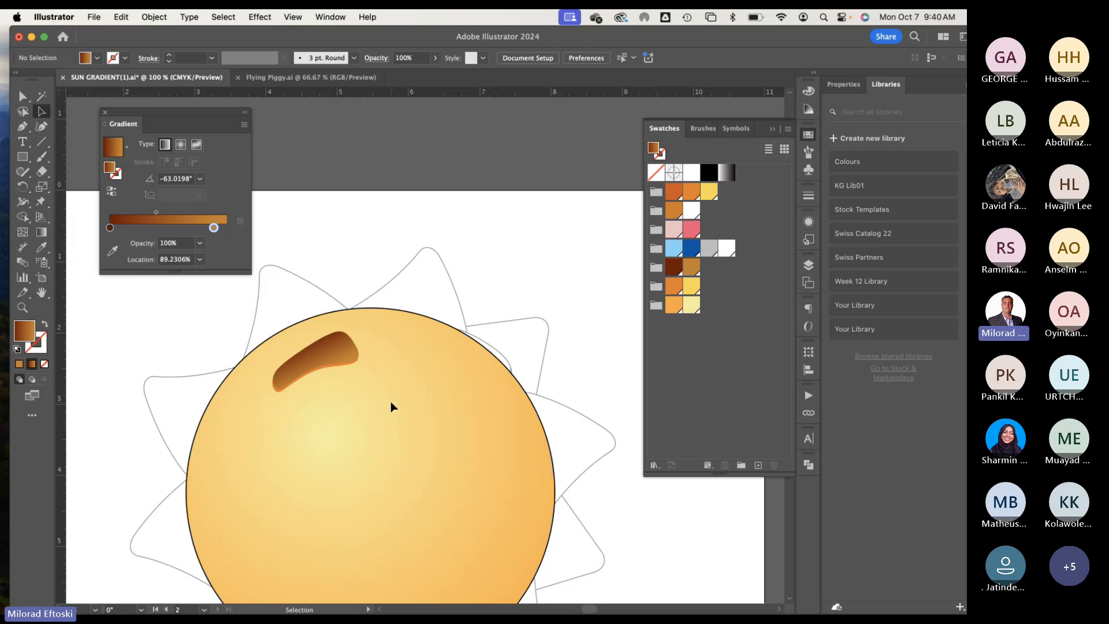
# Step: Group the brown left eyebrow with its orange shadow
pyautogui.click(335, 340)
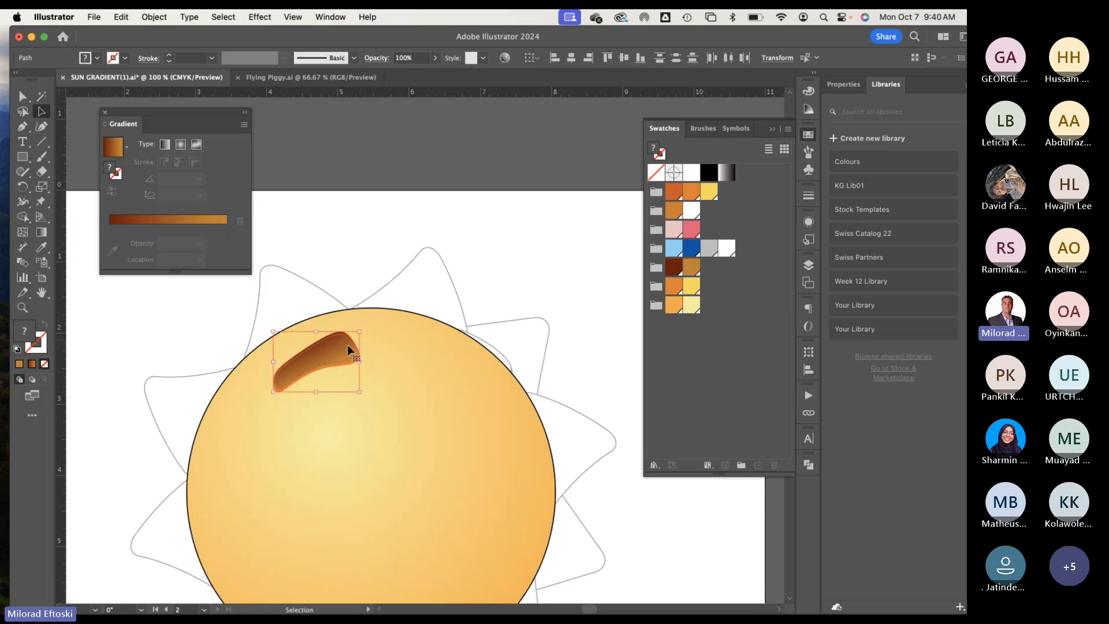
pyautogui.rightClick(343, 348)
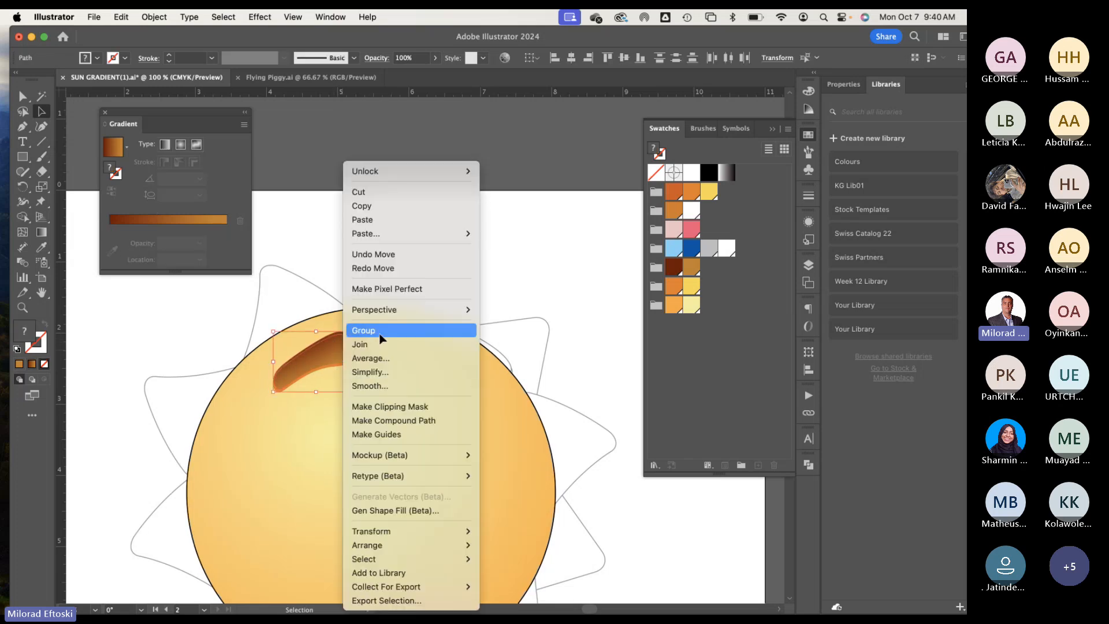
pyautogui.click(364, 330)
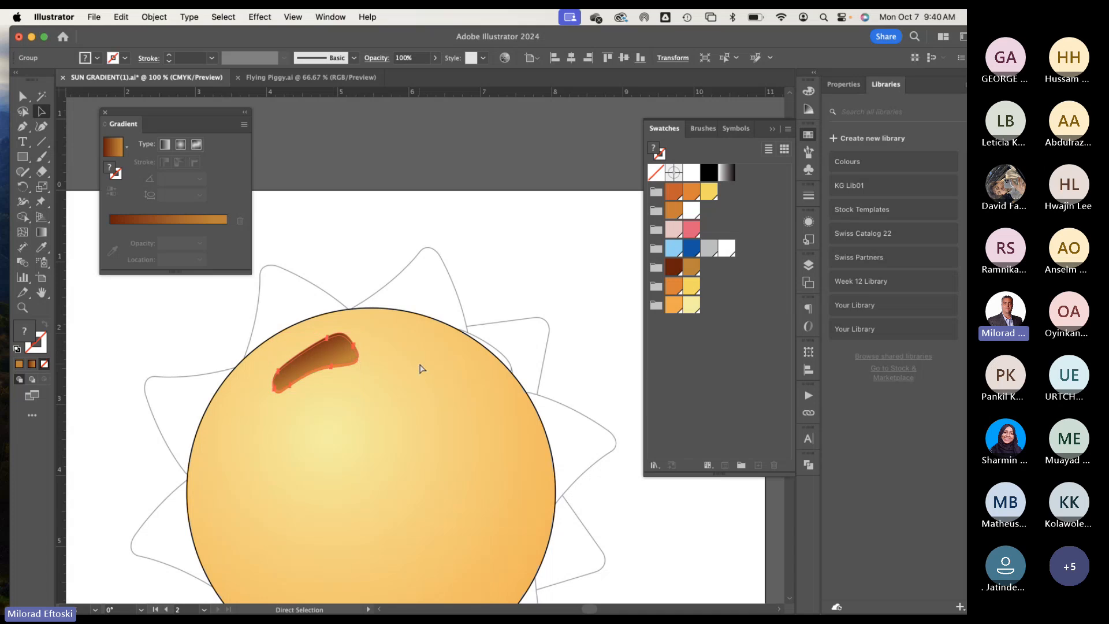
# Step: Duplicate the eyebrow group toward the right side of the face and mirror the copy horizontally
pyautogui.press('v')
pyautogui.moveTo(333, 360); pyautogui.dragTo(448, 374)
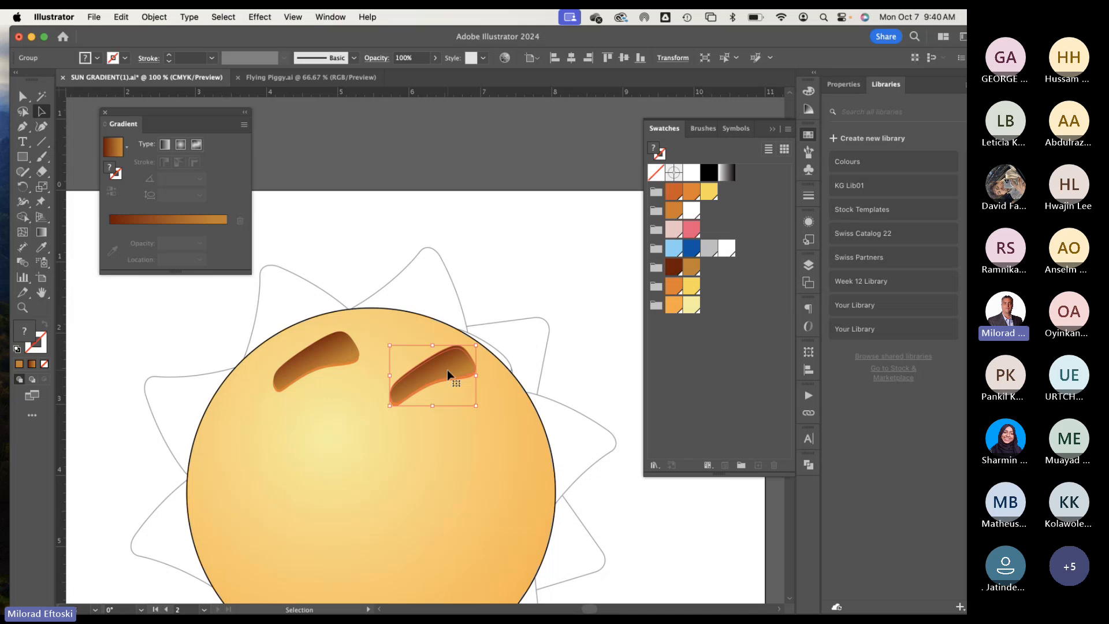
pyautogui.press('super+y')
pyautogui.press('super+y')
pyautogui.press('super+y')
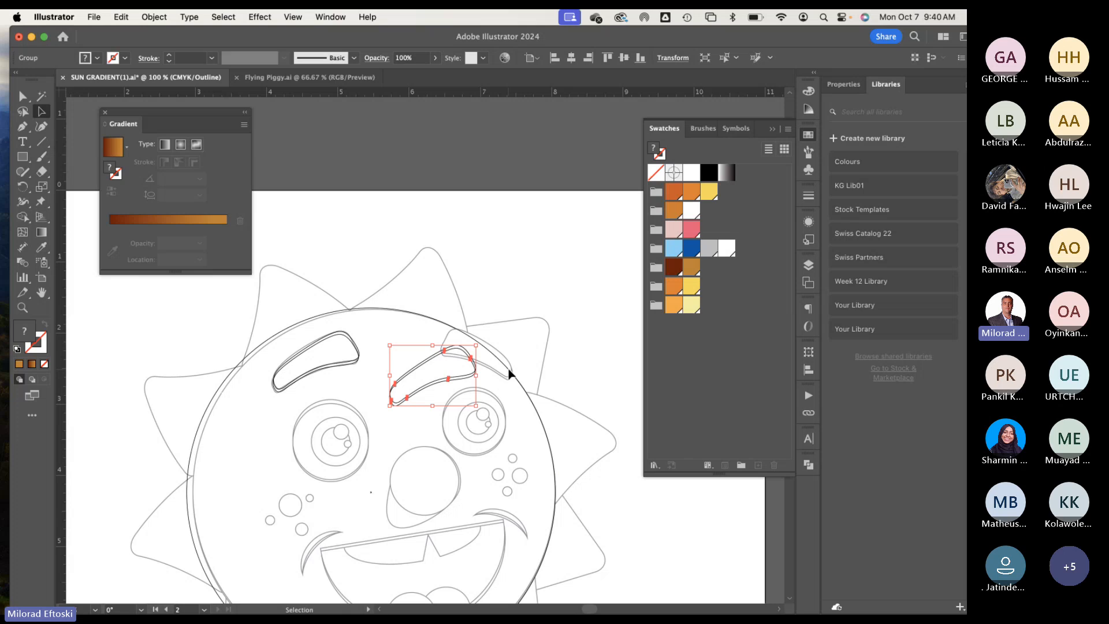
pyautogui.moveTo(391, 377); pyautogui.dragTo(544, 378)
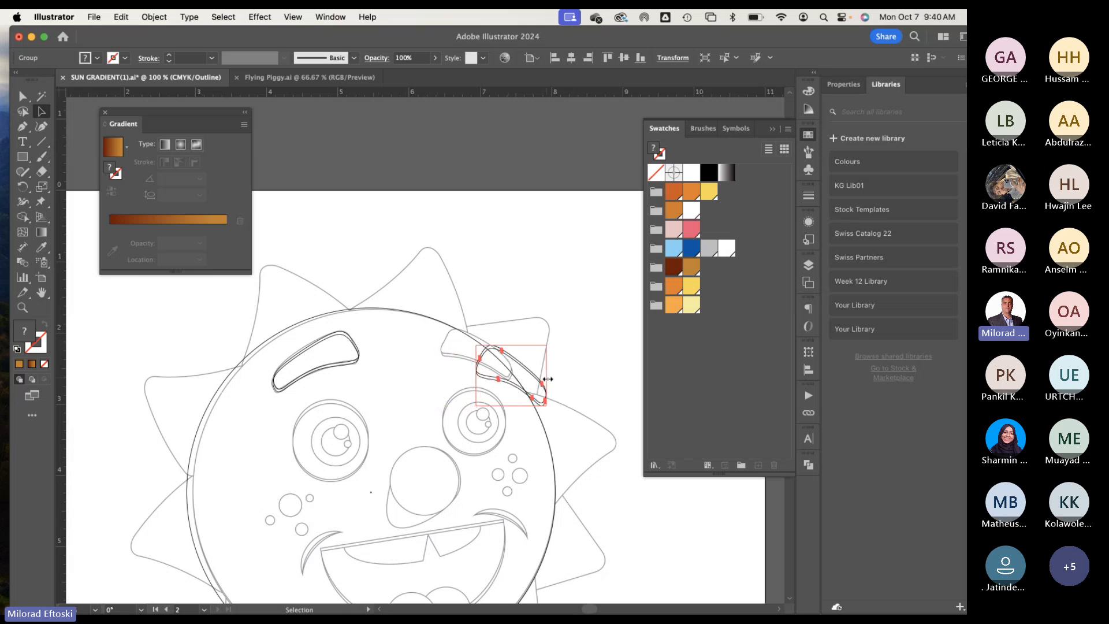
# Step: Move the mirrored eyebrow group onto the right eyebrow's outline, using the outline display as a guide
pyautogui.click(465, 364)
pyautogui.moveTo(466, 364)
pyautogui.mouseDown()
pyautogui.moveTo(455, 355)
pyautogui.moveTo(471, 376)
pyautogui.mouseUp()
pyautogui.click(453, 364)
pyautogui.press('super+=')
pyautogui.press('super+=')
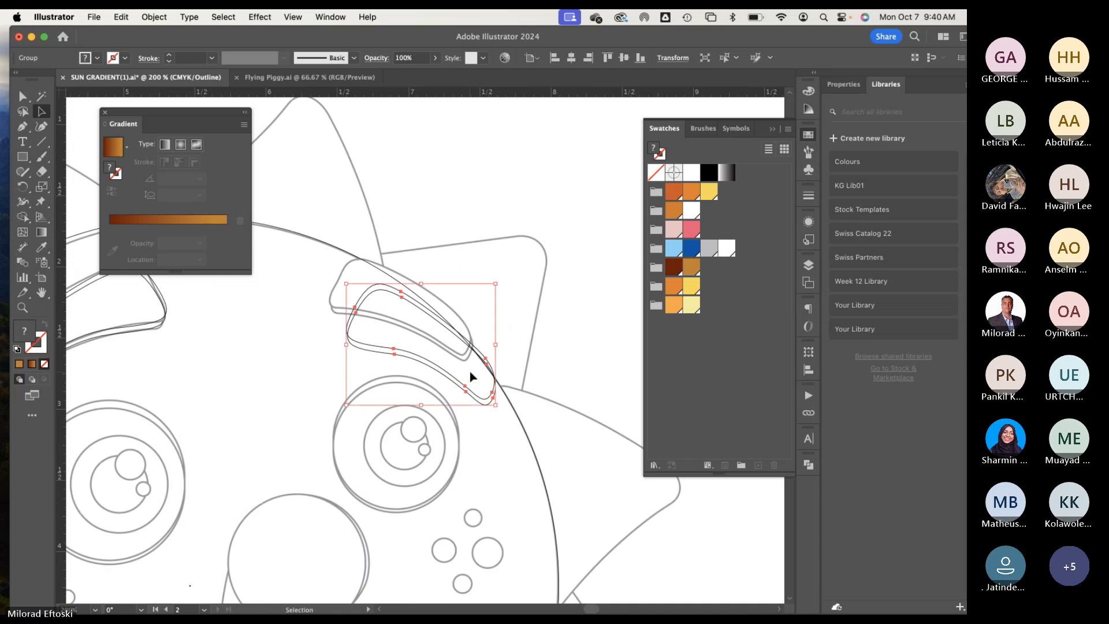
pyautogui.moveTo(391, 349); pyautogui.dragTo(378, 330)
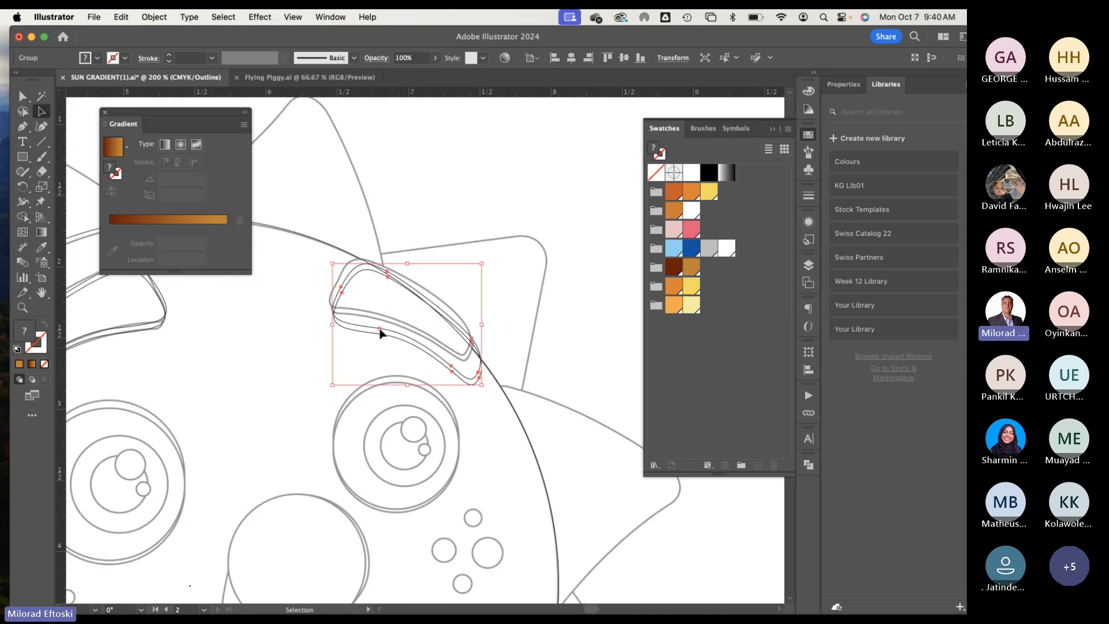
pyautogui.press('super+y')
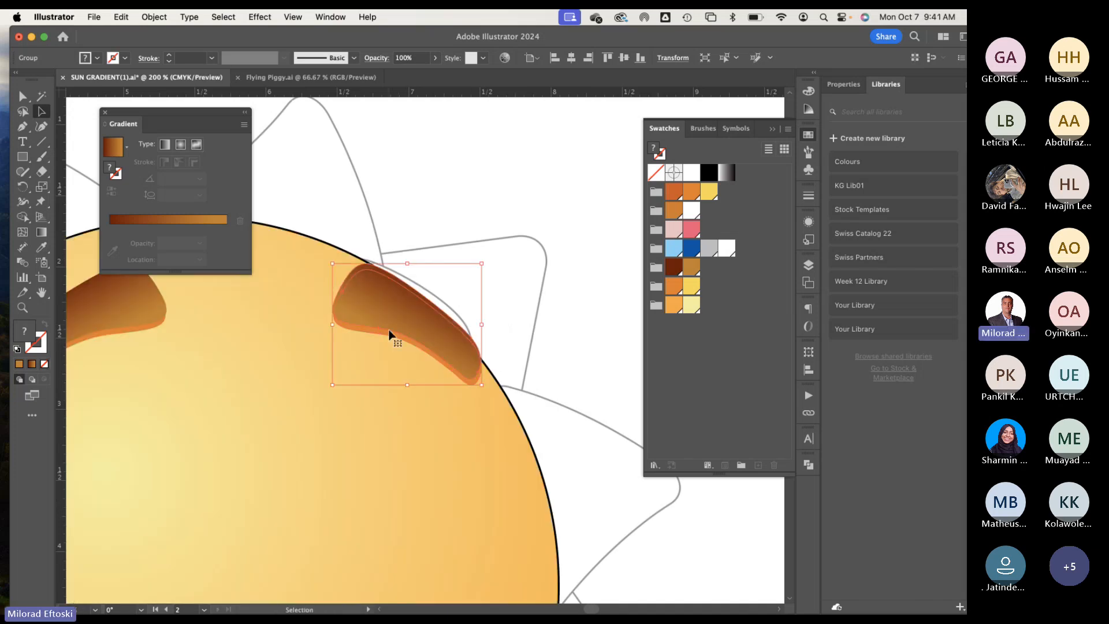
pyautogui.moveTo(388, 330); pyautogui.dragTo(379, 307)
pyautogui.press('super+y')
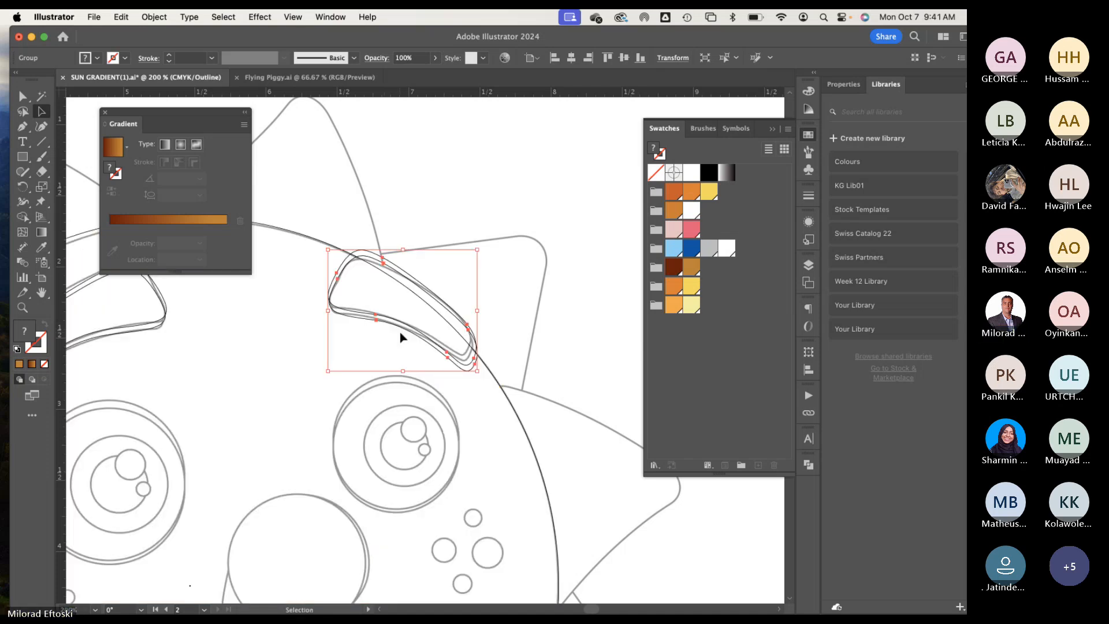
# Step: Rotate the right eyebrow slightly counterclockwise, shrink it a little, nudge it into alignment with its outline, and deselect it in preview
pyautogui.moveTo(476, 371)
pyautogui.mouseDown()
pyautogui.moveTo(464, 360)
pyautogui.moveTo(481, 375)
pyautogui.mouseUp()
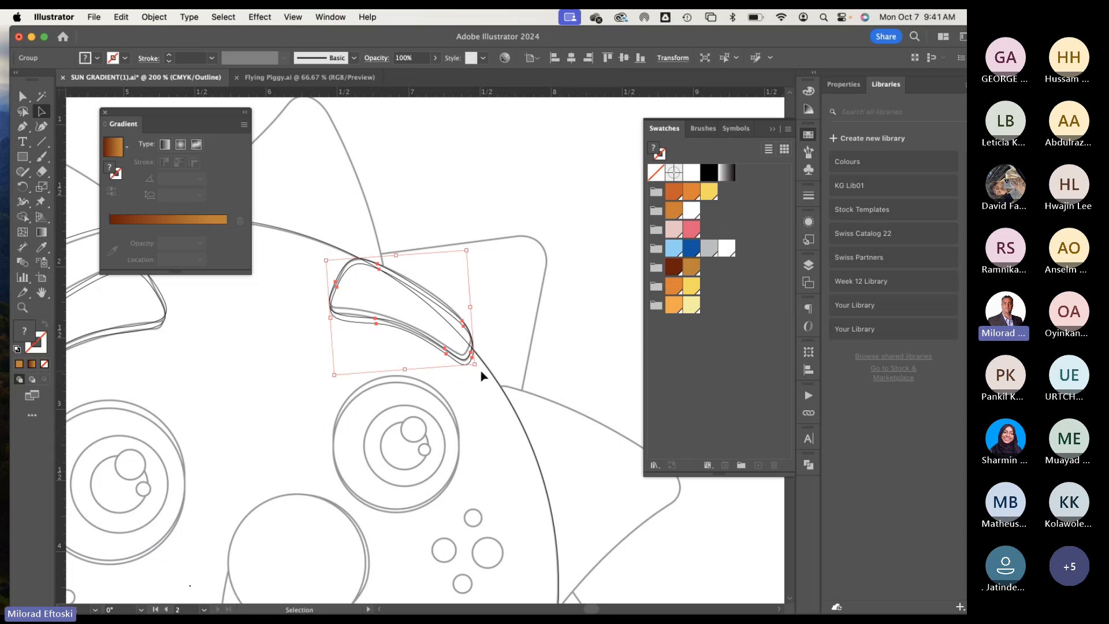
pyautogui.press('Up')
pyautogui.press('Up')
pyautogui.press('Left')
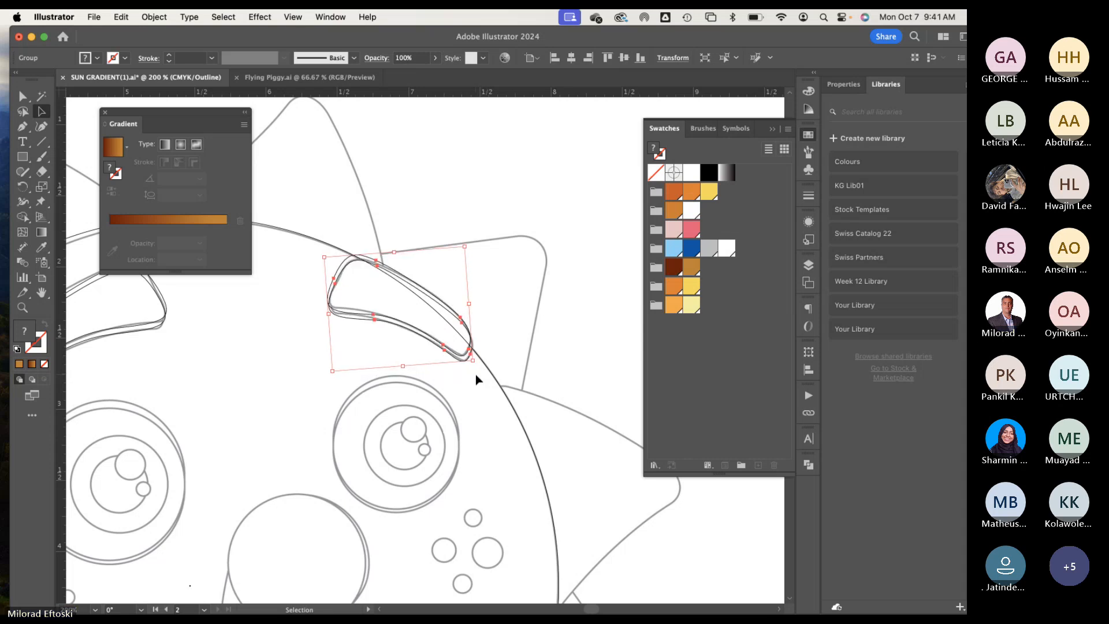
pyautogui.moveTo(465, 247); pyautogui.dragTo(463, 249)
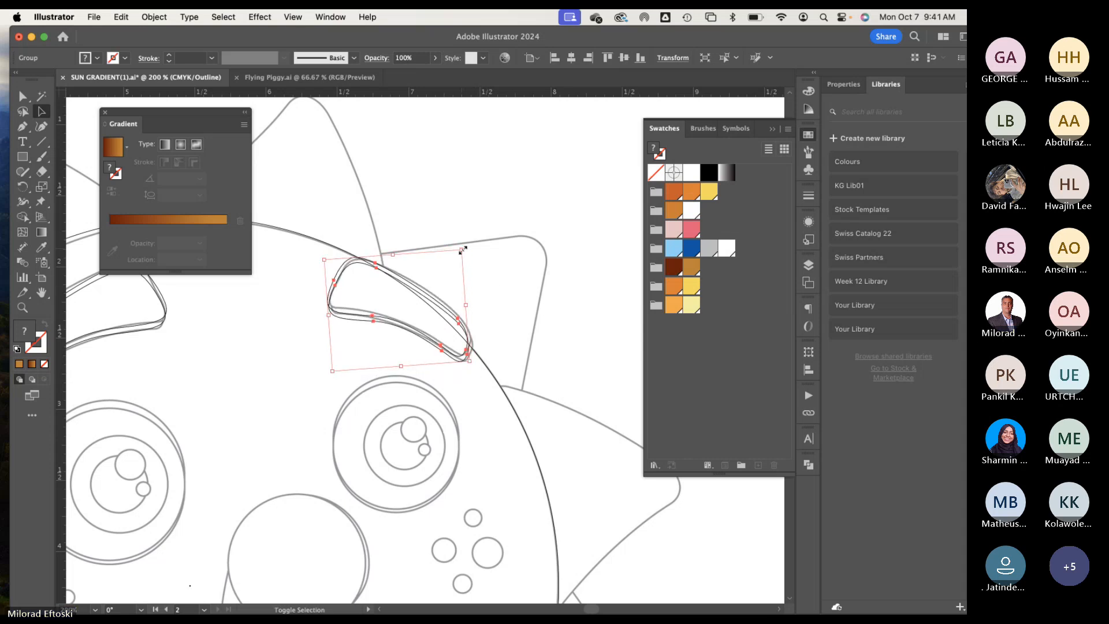
pyautogui.press('Right')
pyautogui.press('Right')
pyautogui.press('Up')
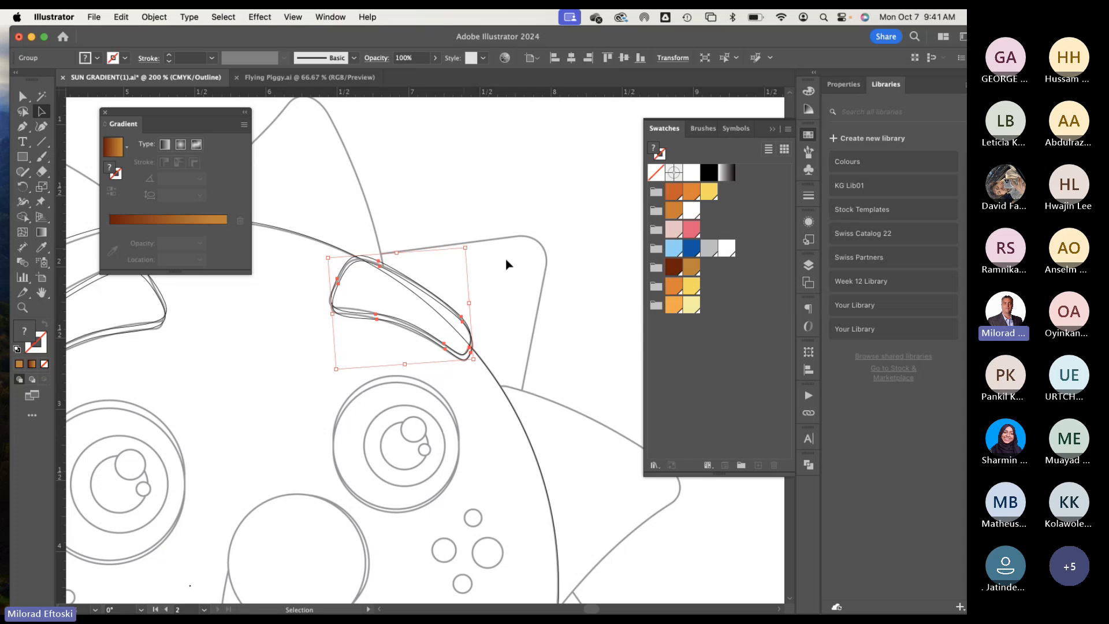
pyautogui.click(546, 273)
pyautogui.press('super+y')
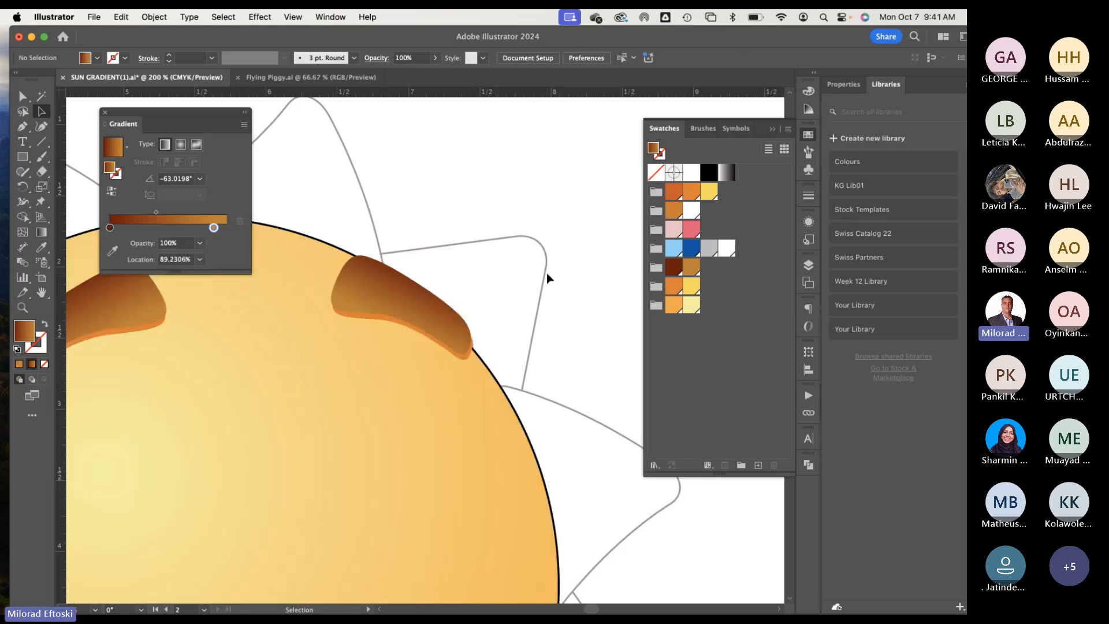
# Step: Compare both new eyebrows with those of the finished sun on the neighbouring artboard
pyautogui.press('super+minus')
pyautogui.press('super+minus')
pyautogui.press('super+minus')
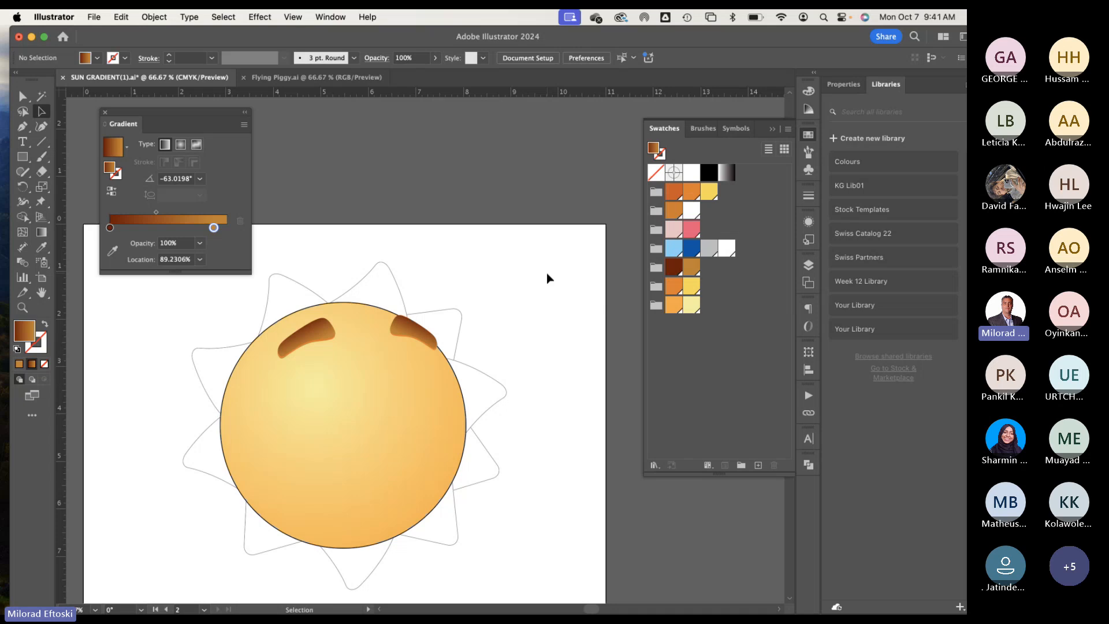
pyautogui.press('super+y')
pyautogui.press('super+y')
pyautogui.press('super+y')
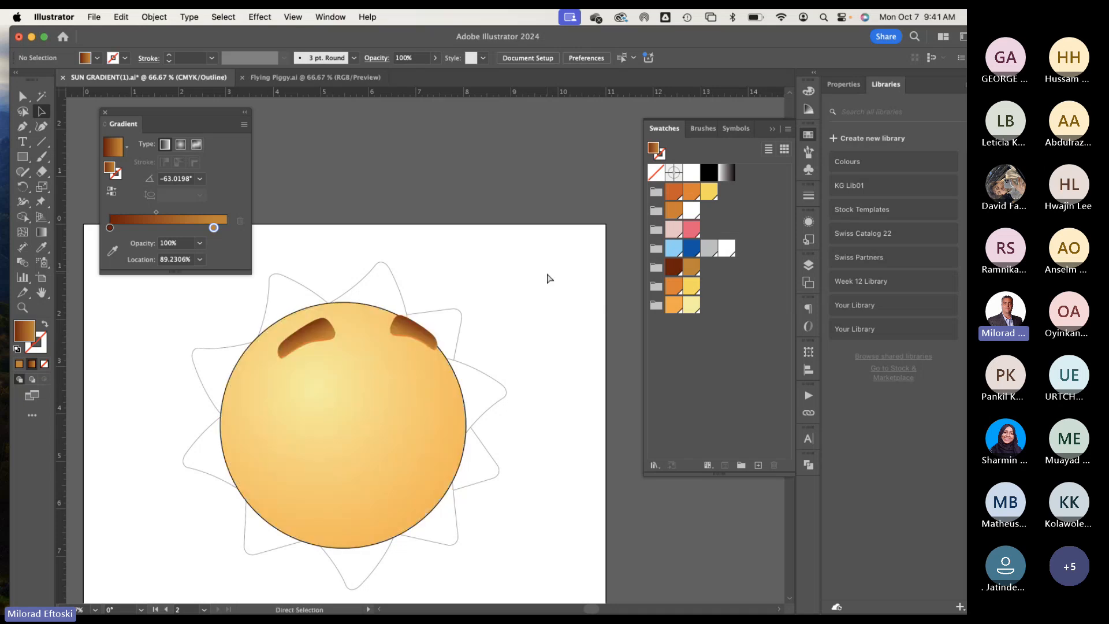
pyautogui.press('super+y')
pyautogui.hscroll(-10, 435, 388)
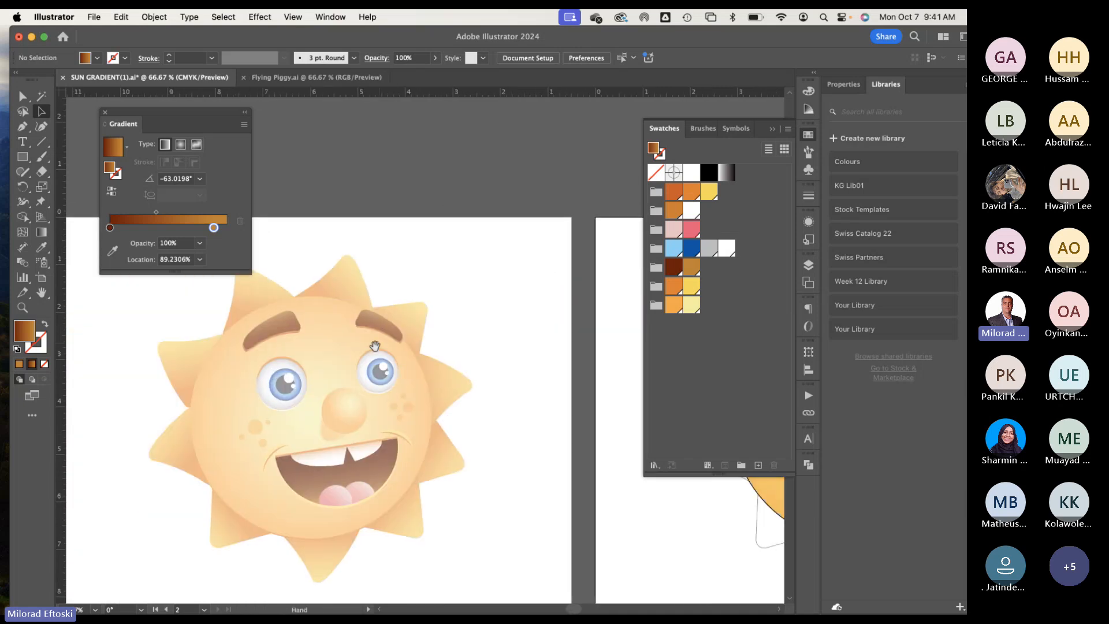
pyautogui.hscroll(10, 375, 345)
pyautogui.hscroll(-7, 414, 398)
pyautogui.hscroll(5, 173, 408)
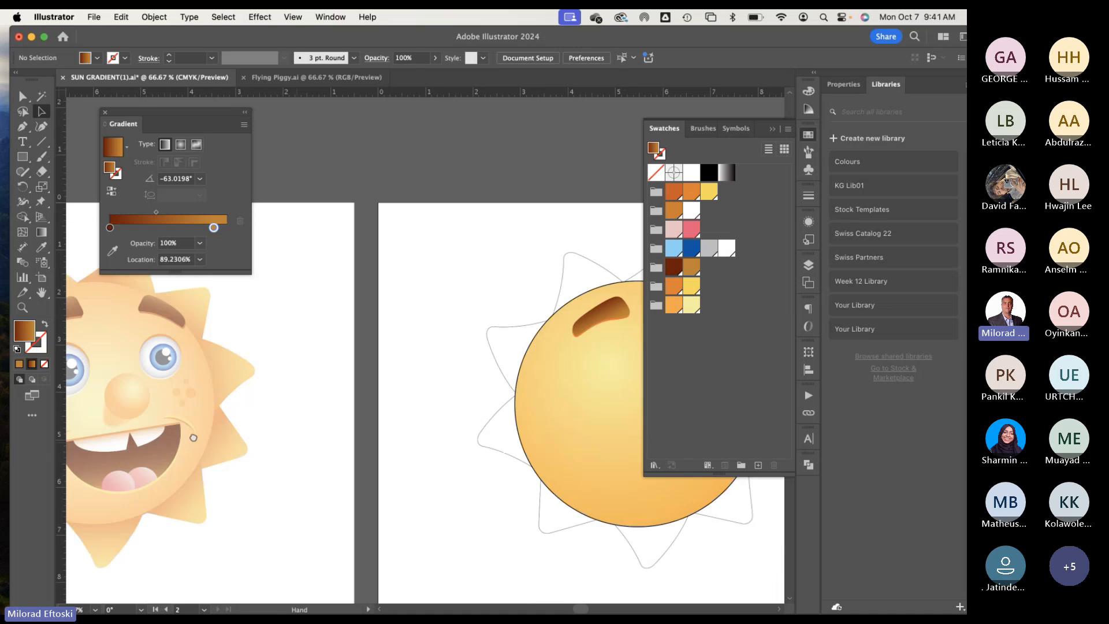
pyautogui.hscroll(5, 304, 470)
pyautogui.press('super+equal')
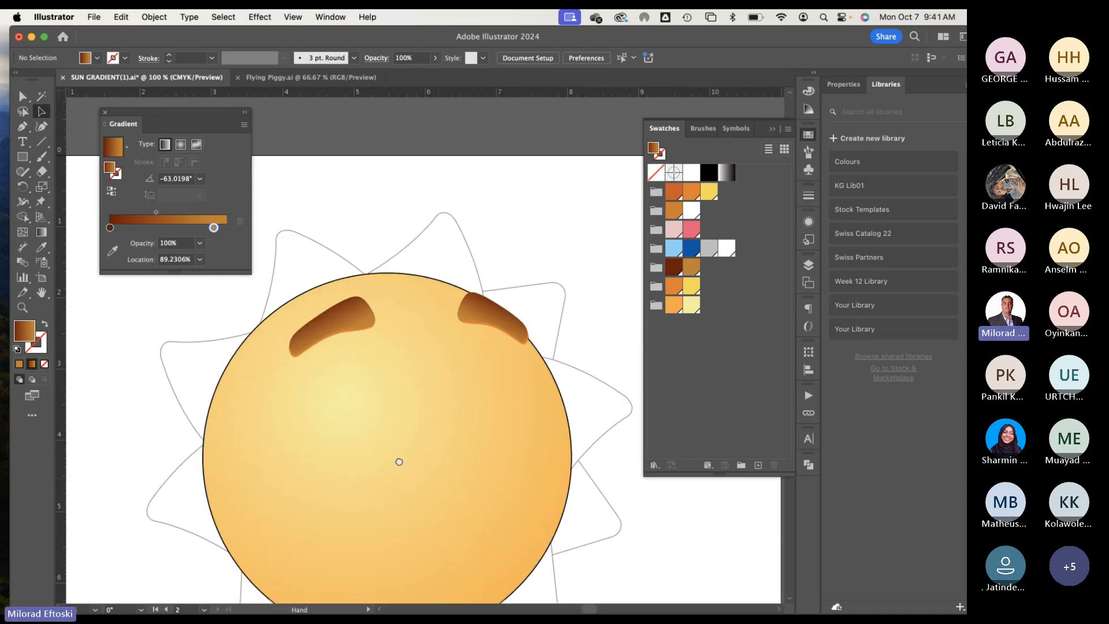
pyautogui.hscroll(4, 398, 461)
pyautogui.scroll(-2, 395, 461)
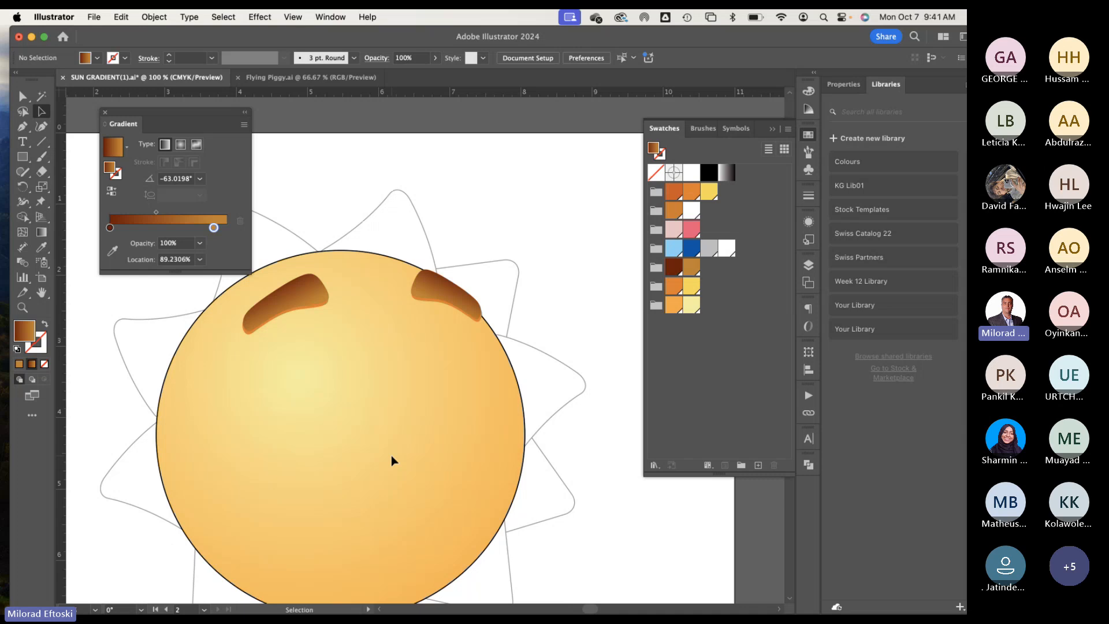
# Step: Examine the left eye's outlines and compare them with the layered eye of the finished sun on the neighbouring artboard
pyautogui.press('super+y')
pyautogui.press('super+y')
pyautogui.press('super+y')
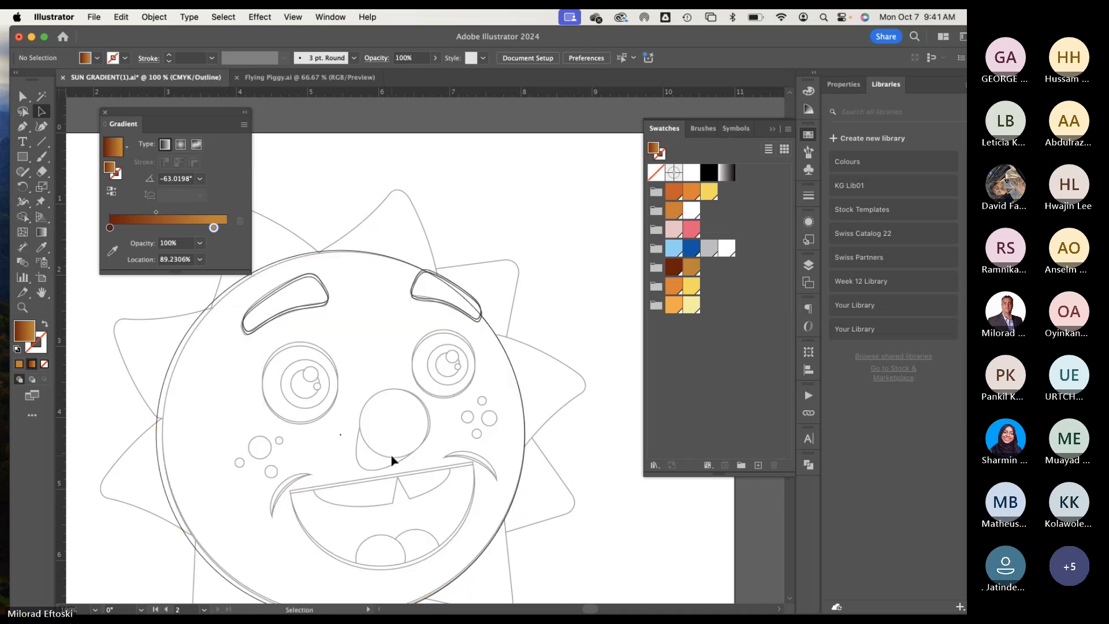
pyautogui.press('super+equal')
pyautogui.press('super+equal')
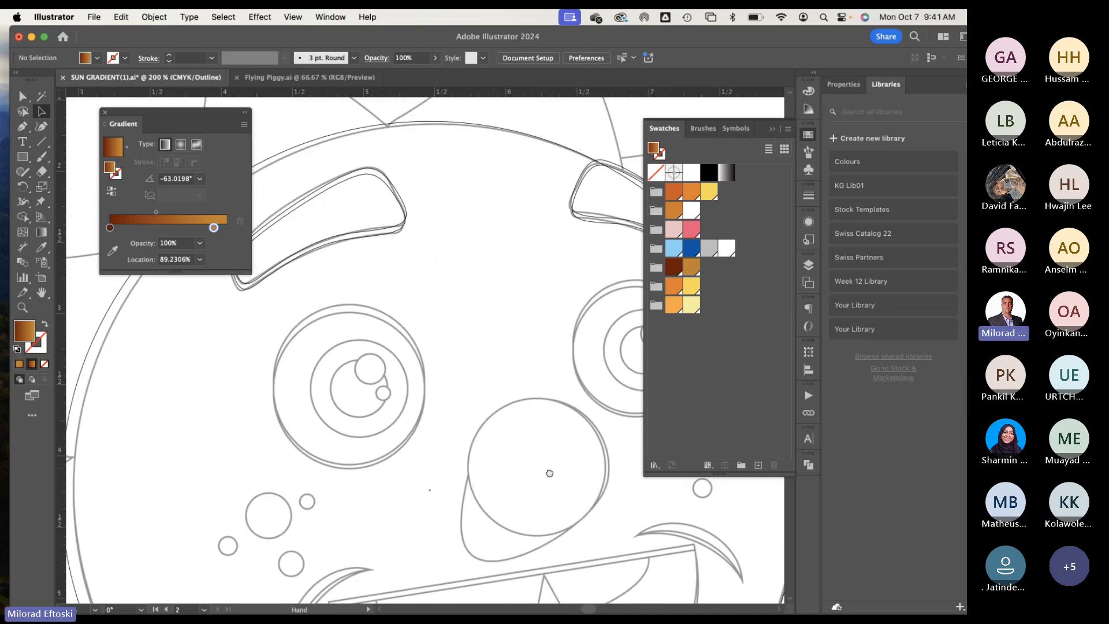
pyautogui.hscroll(-5, 393, 337)
pyautogui.hscroll(-15, 288, 440)
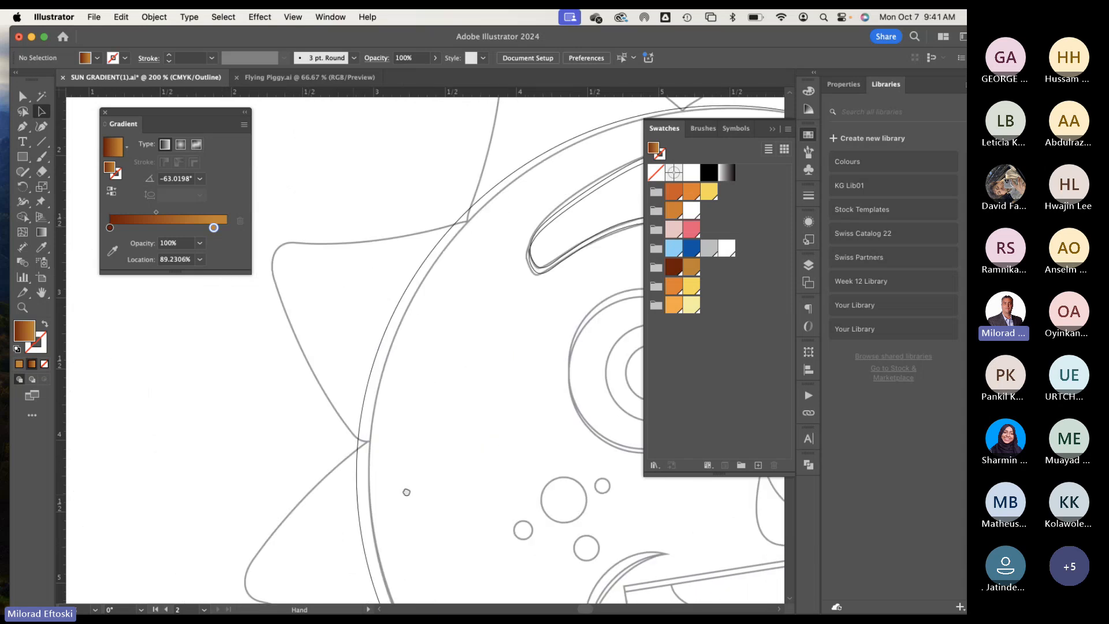
pyautogui.hscroll(-4, 567, 486)
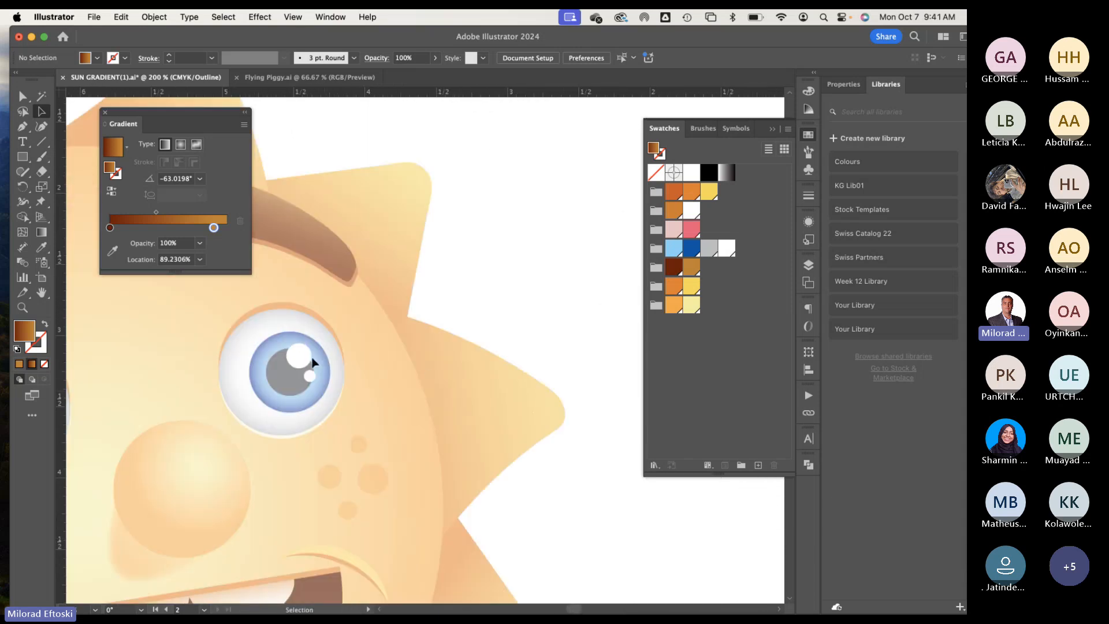
pyautogui.hscroll(15, 438, 398)
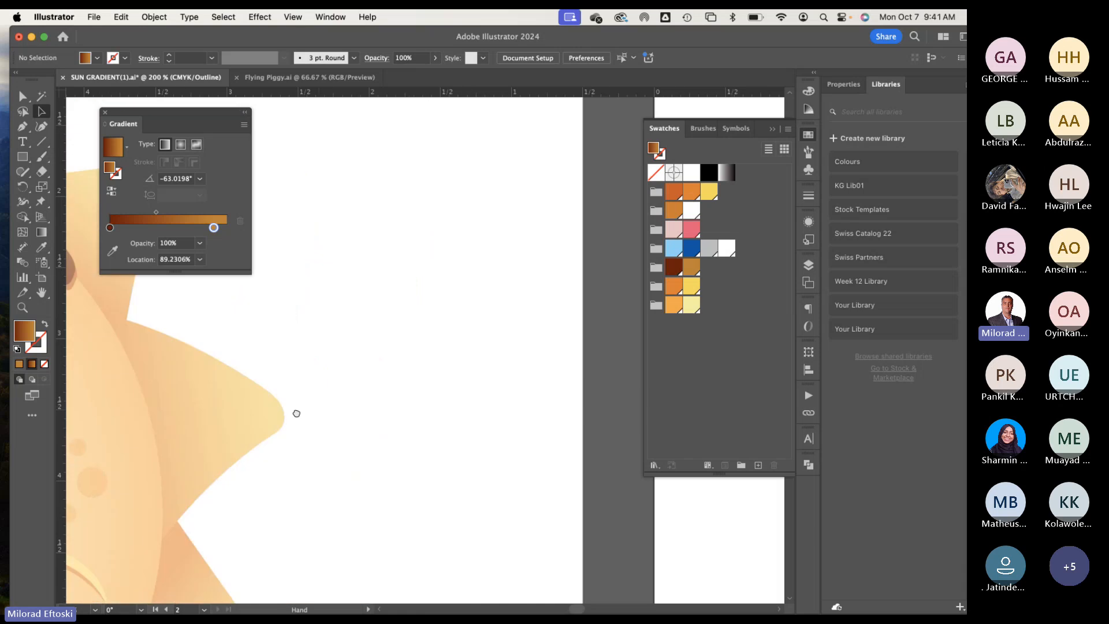
pyautogui.hscroll(3, 206, 398)
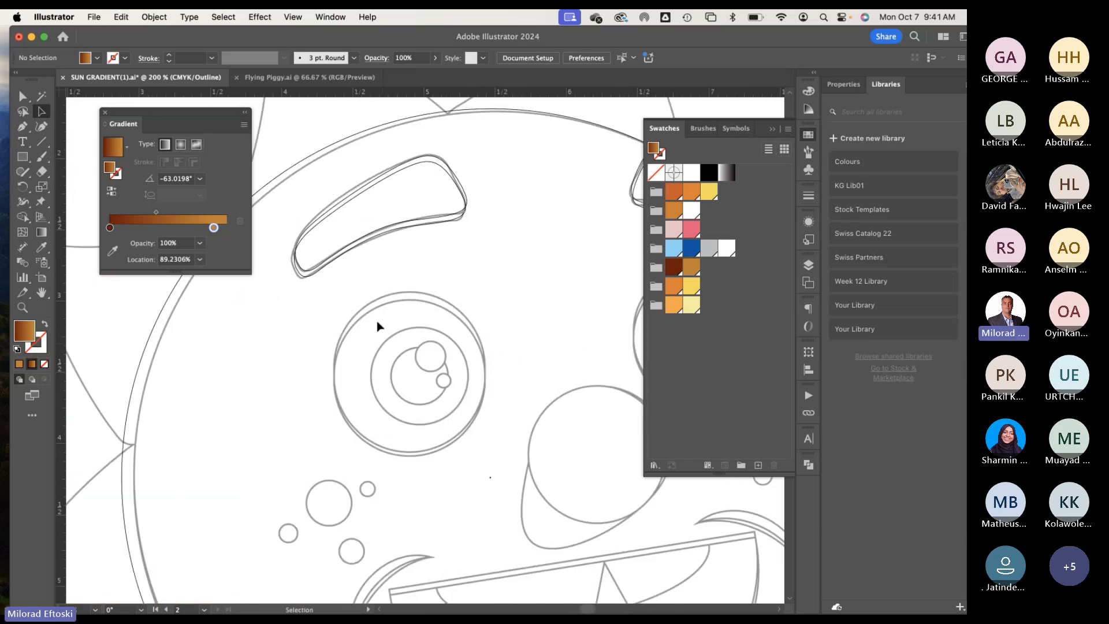
# Step: Draw an ellipse over the left eye's outermost outline, fit its width and height to the outline, and return to preview
pyautogui.click(23, 156)
pyautogui.click(64, 187)
pyautogui.moveTo(334, 289)
pyautogui.mouseDown()
pyautogui.moveTo(401, 384)
pyautogui.moveTo(477, 458)
pyautogui.moveTo(491, 456)
pyautogui.mouseUp()
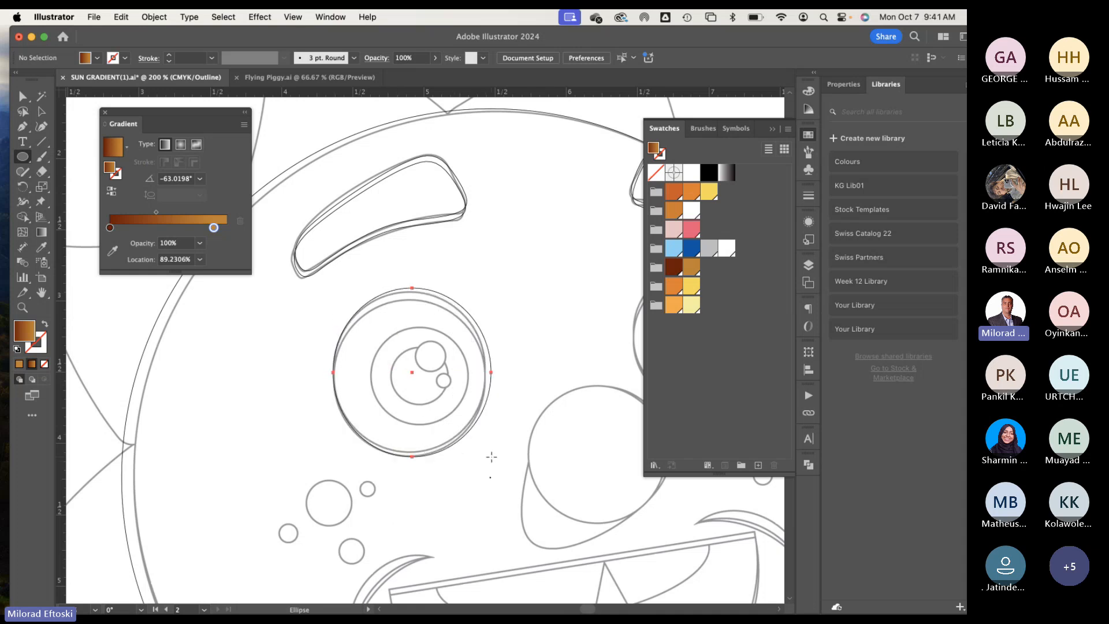
pyautogui.press('v')
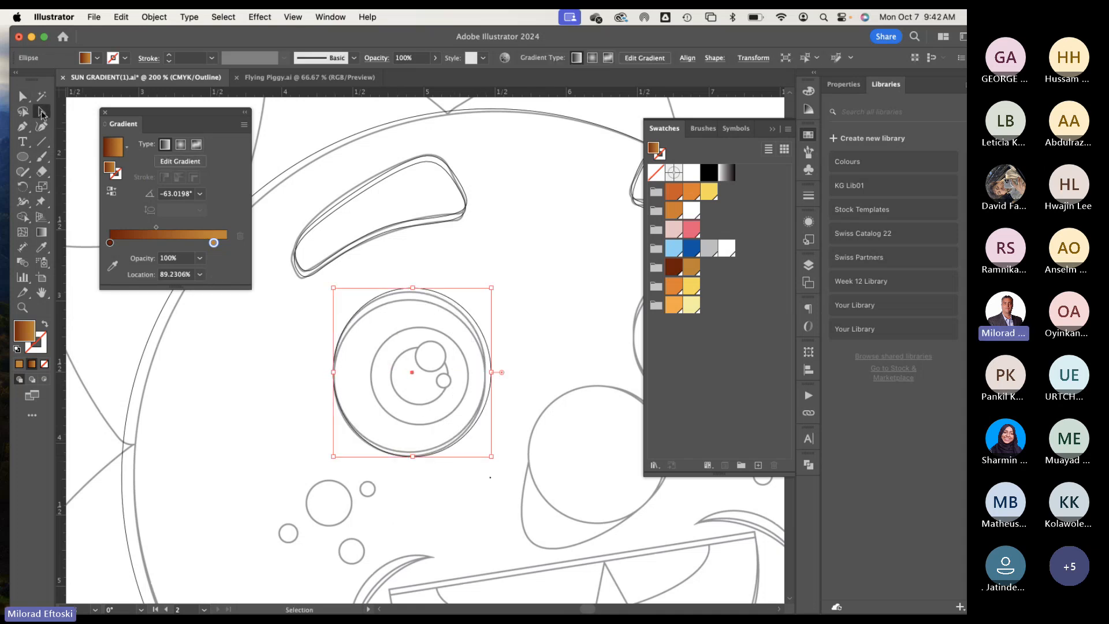
pyautogui.moveTo(491, 372); pyautogui.dragTo(487, 372)
pyautogui.moveTo(410, 288); pyautogui.dragTo(411, 294)
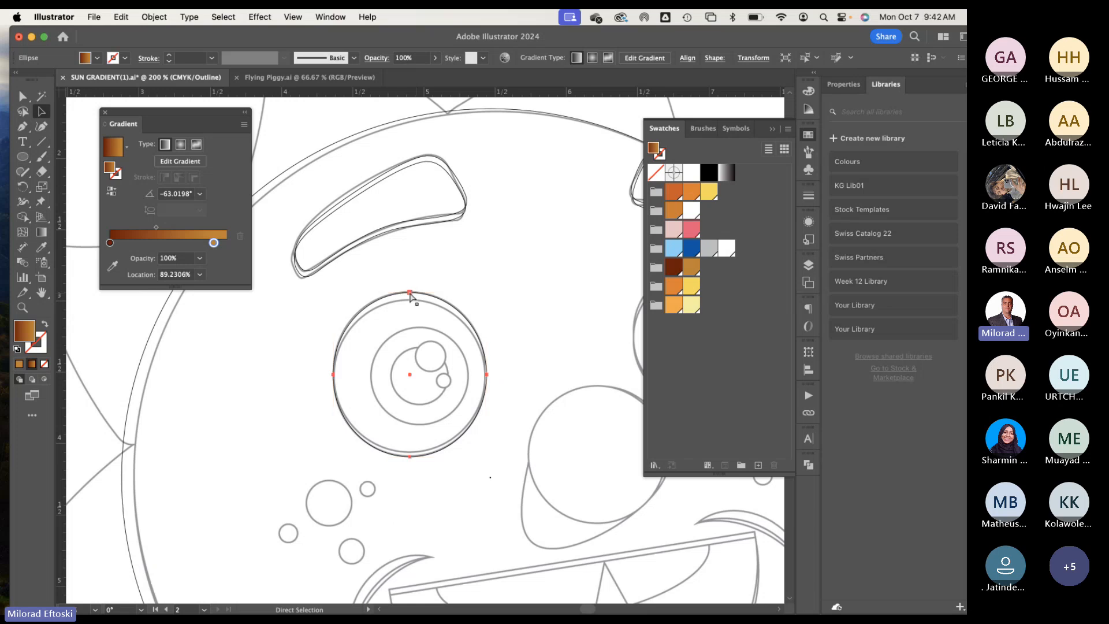
pyautogui.press('super+y')
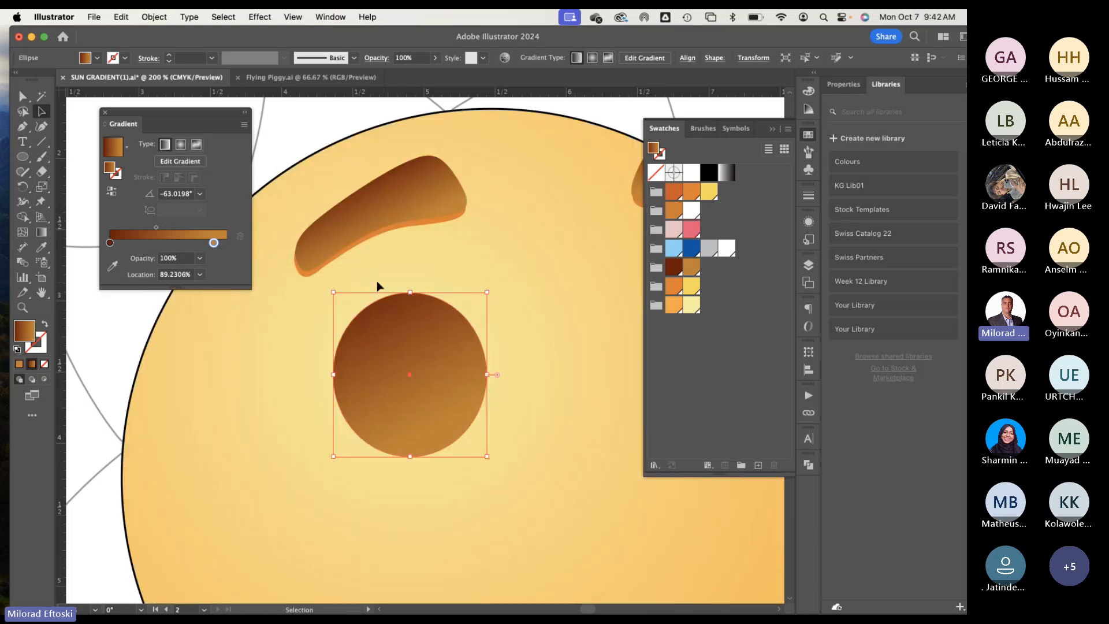
# Step: Set the ellipse gradient's end stop to 100% and run the gradient straight down at -90° from above to below the ellipse
pyautogui.moveTo(214, 243); pyautogui.dragTo(226, 243)
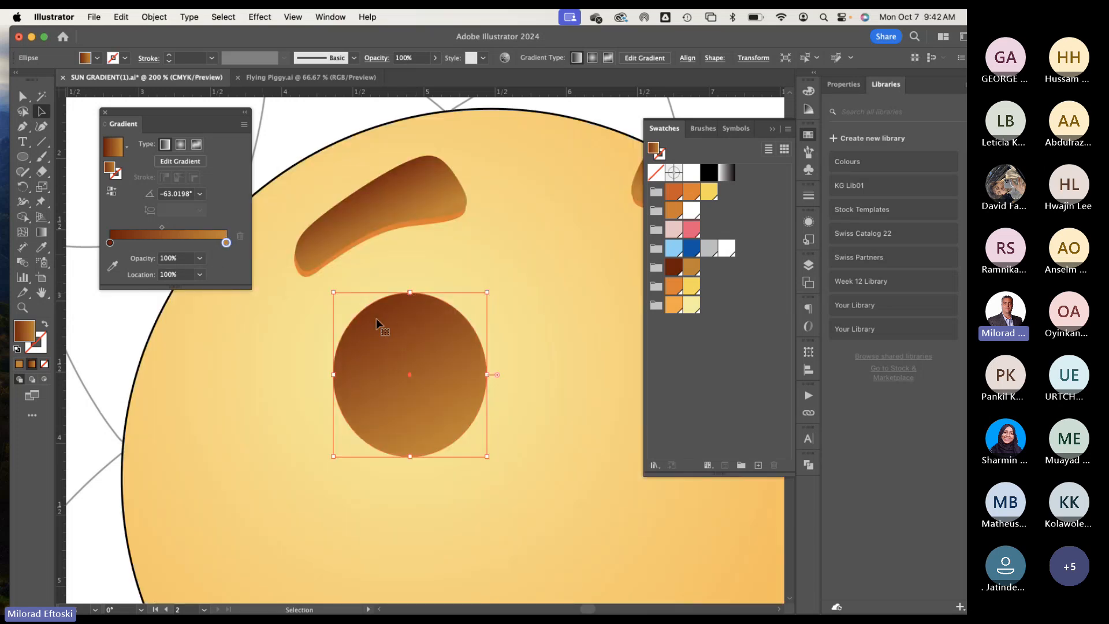
pyautogui.click(41, 232)
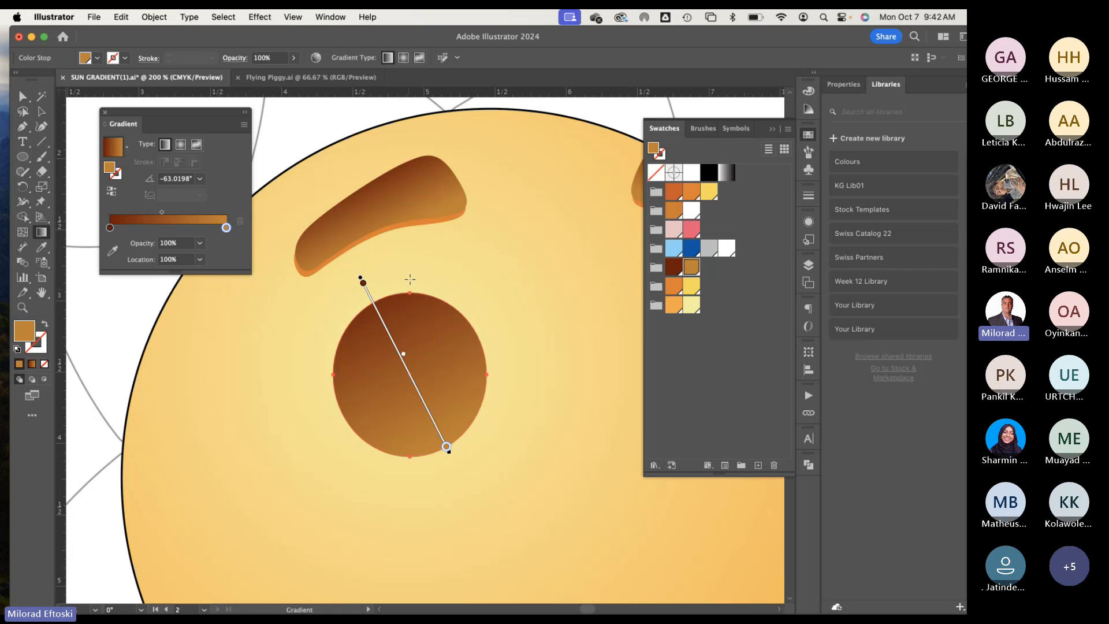
pyautogui.moveTo(410, 279); pyautogui.dragTo(411, 478)
# Step: Using the finished eye as reference, colour the ellipse's gradient light orange at the start and pale yellow at the end, then deselect it
pyautogui.hscroll(-20, 410, 477)
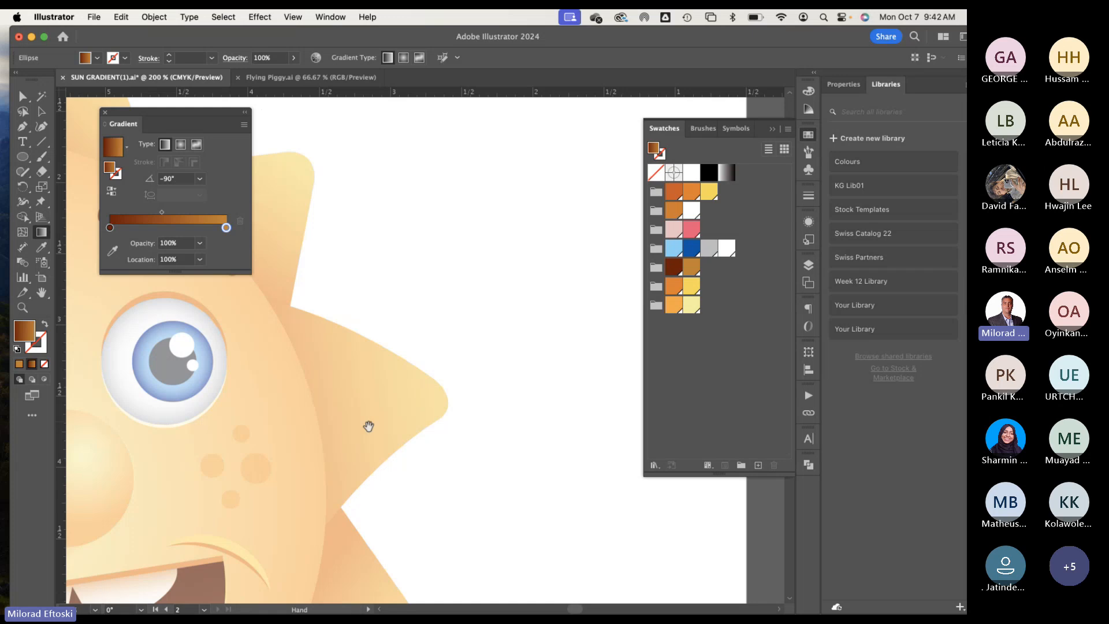
pyautogui.hscroll(15, 329, 430)
pyautogui.hscroll(10, 199, 422)
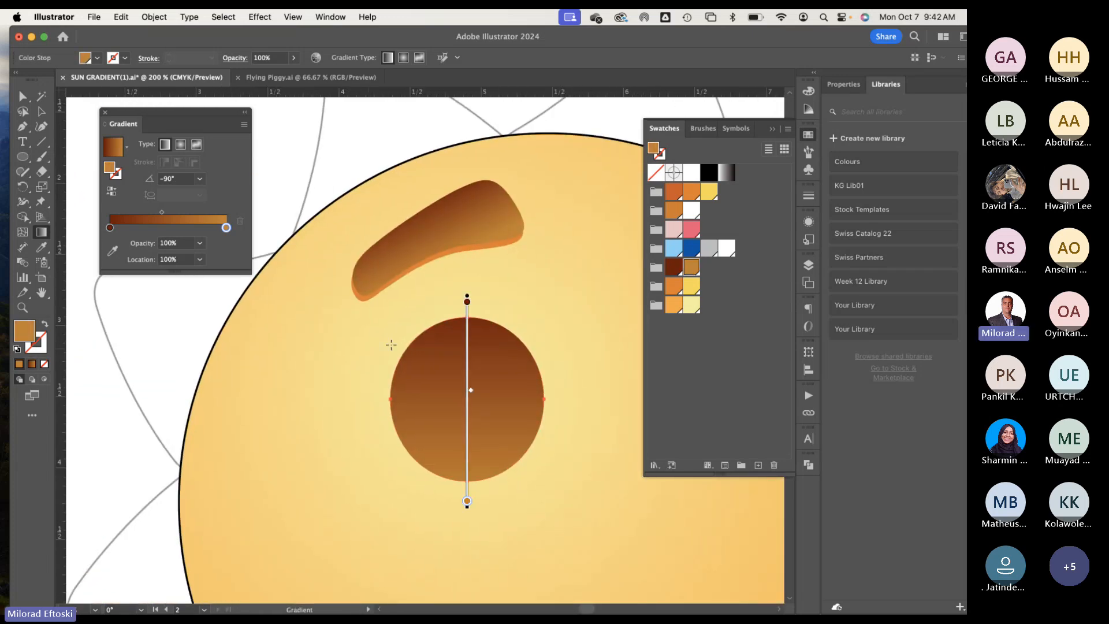
pyautogui.doubleClick(466, 301)
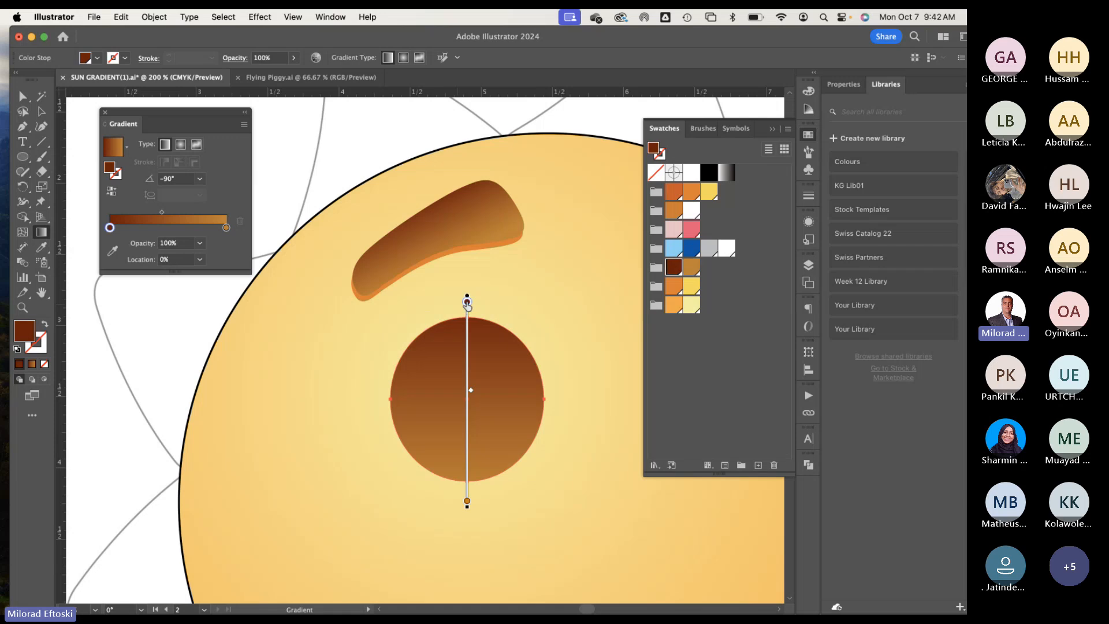
pyautogui.click(332, 410)
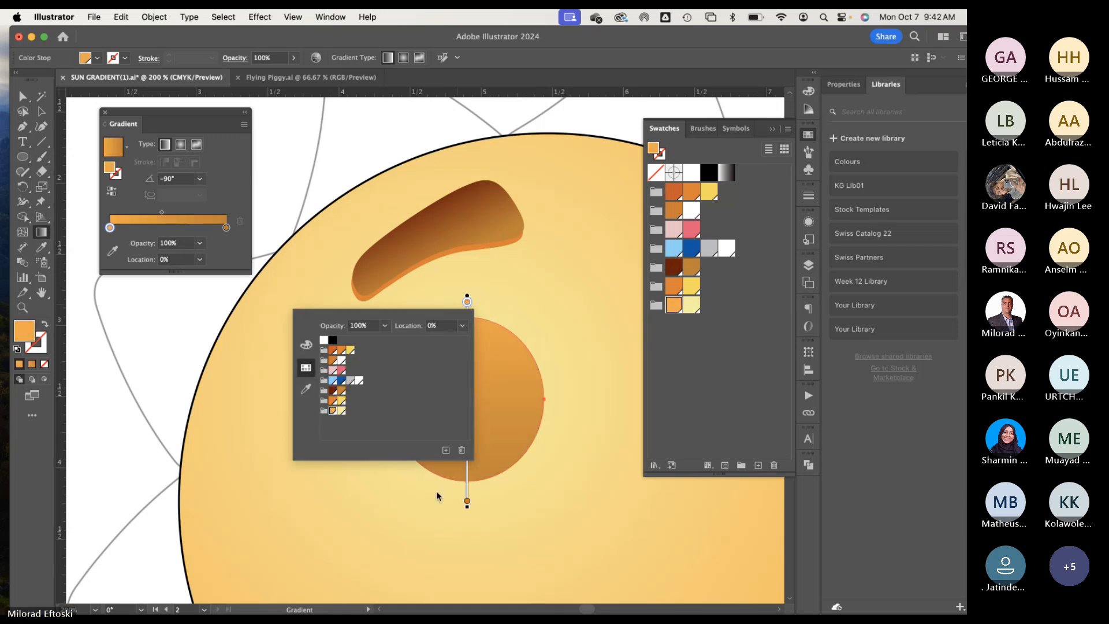
pyautogui.click(467, 502)
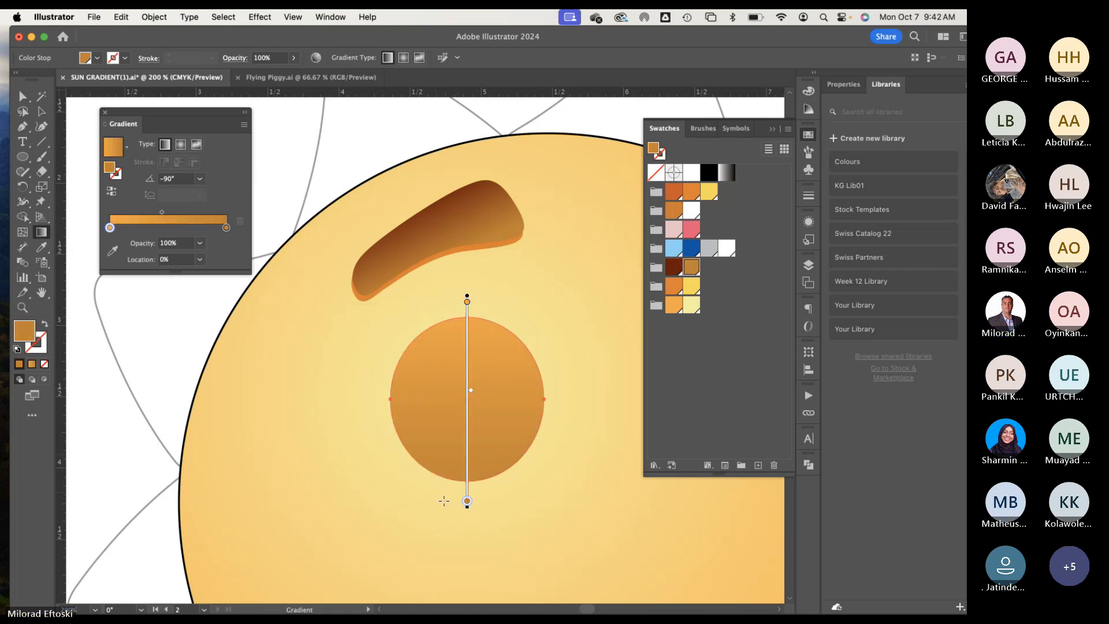
pyautogui.doubleClick(467, 501)
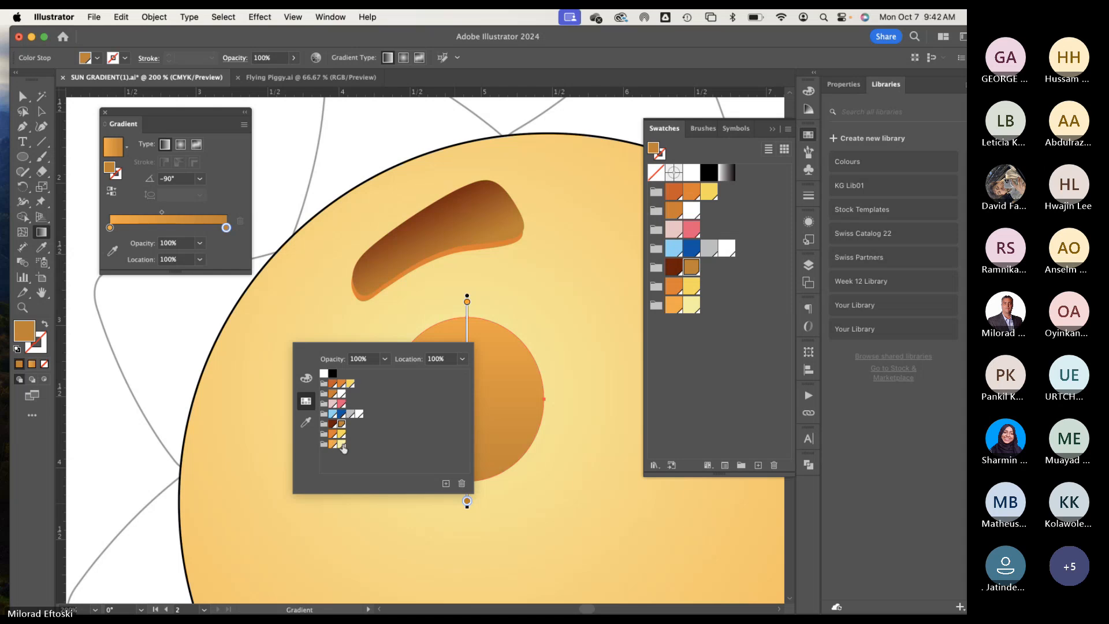
pyautogui.click(342, 445)
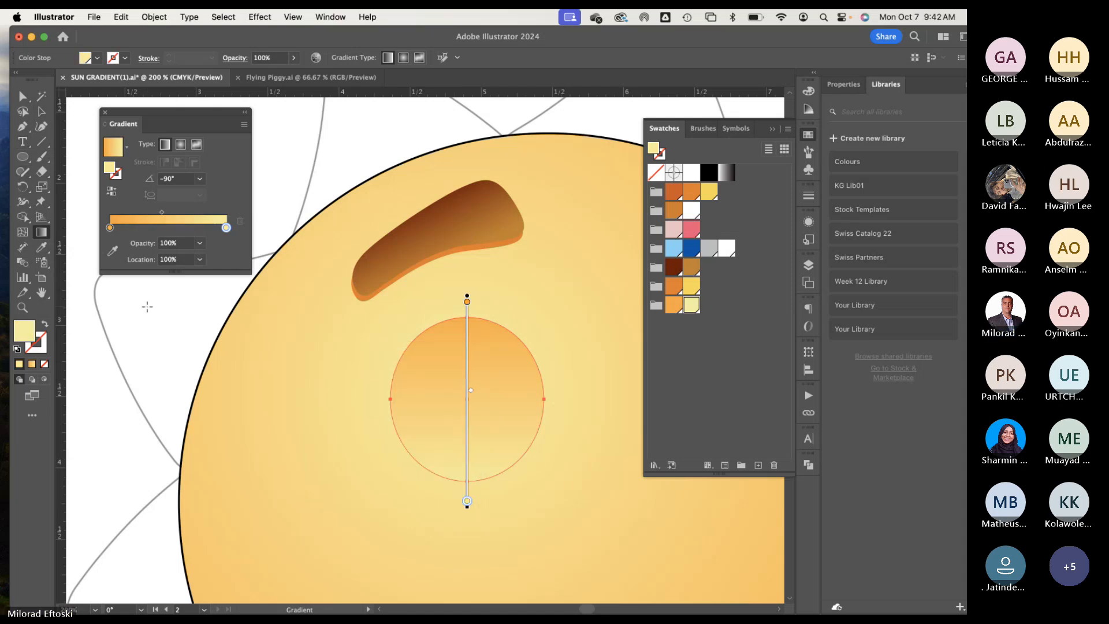
pyautogui.press('v')
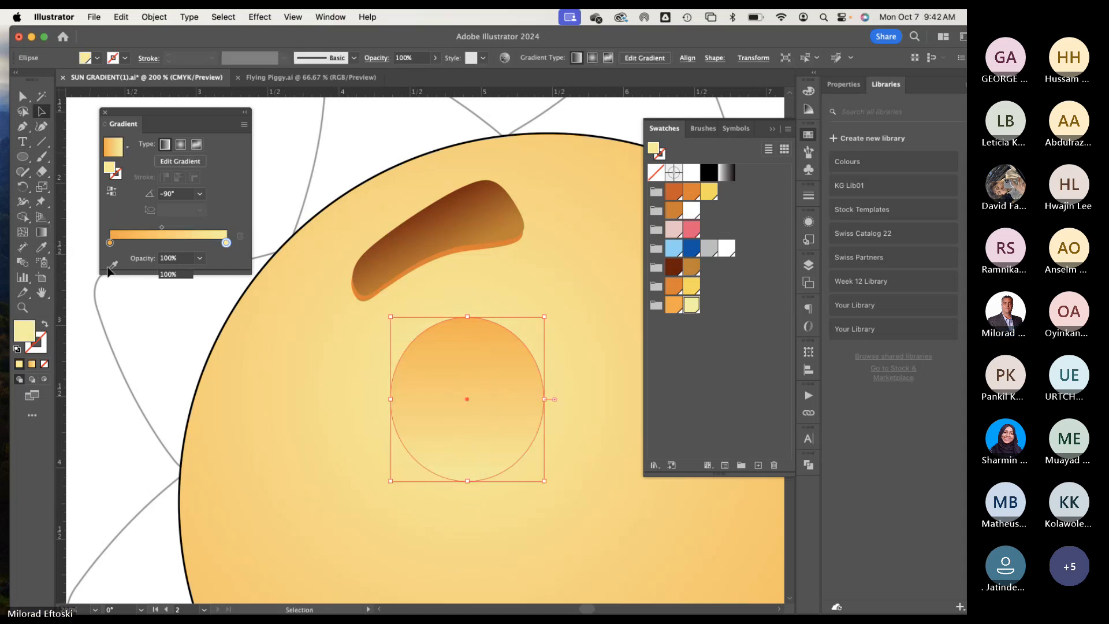
pyautogui.click(154, 339)
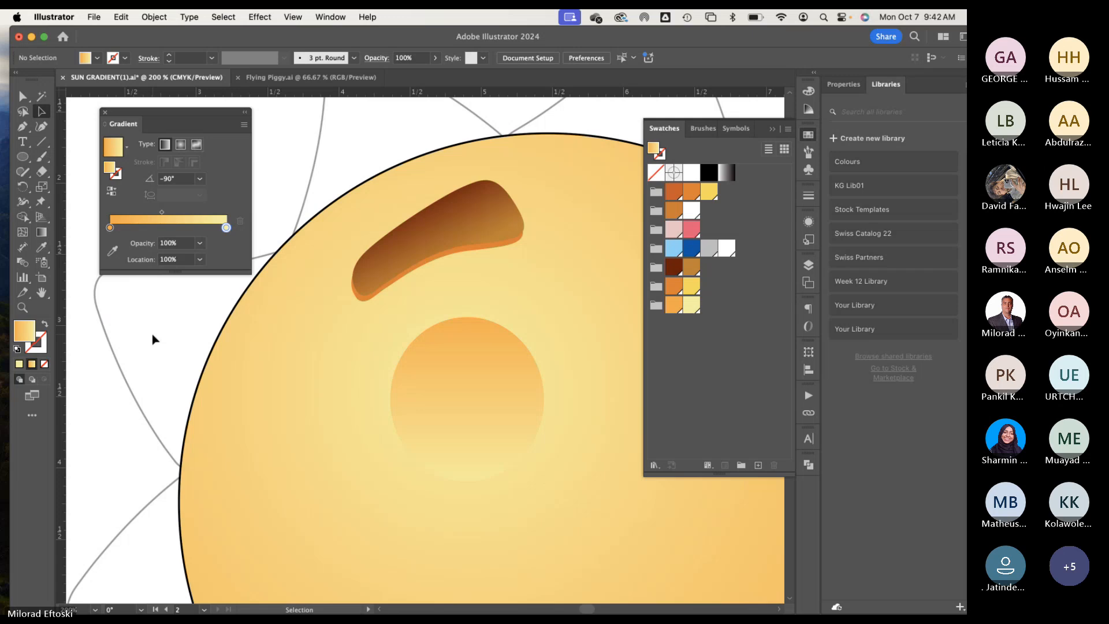
# Step: Compare the new gradient ellipse with the eyes of the finished sun on the neighbouring artboard
pyautogui.press('super+minus')
pyautogui.press('super+minus')
pyautogui.press('super+minus')
pyautogui.moveTo(151, 339); pyautogui.dragTo(282, 431)
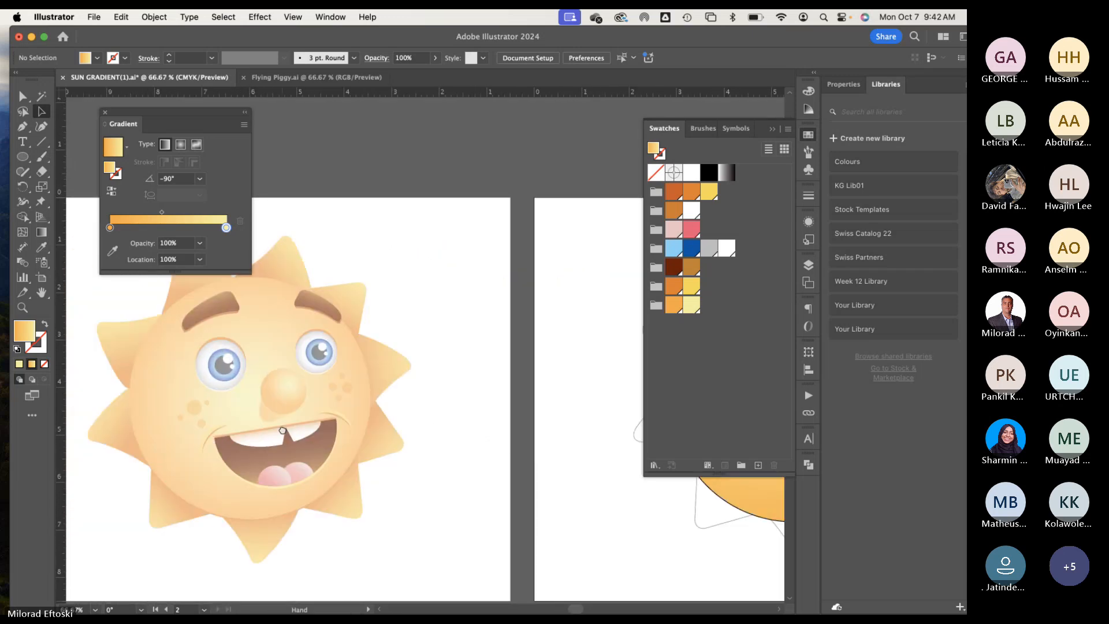
pyautogui.press('super+equal')
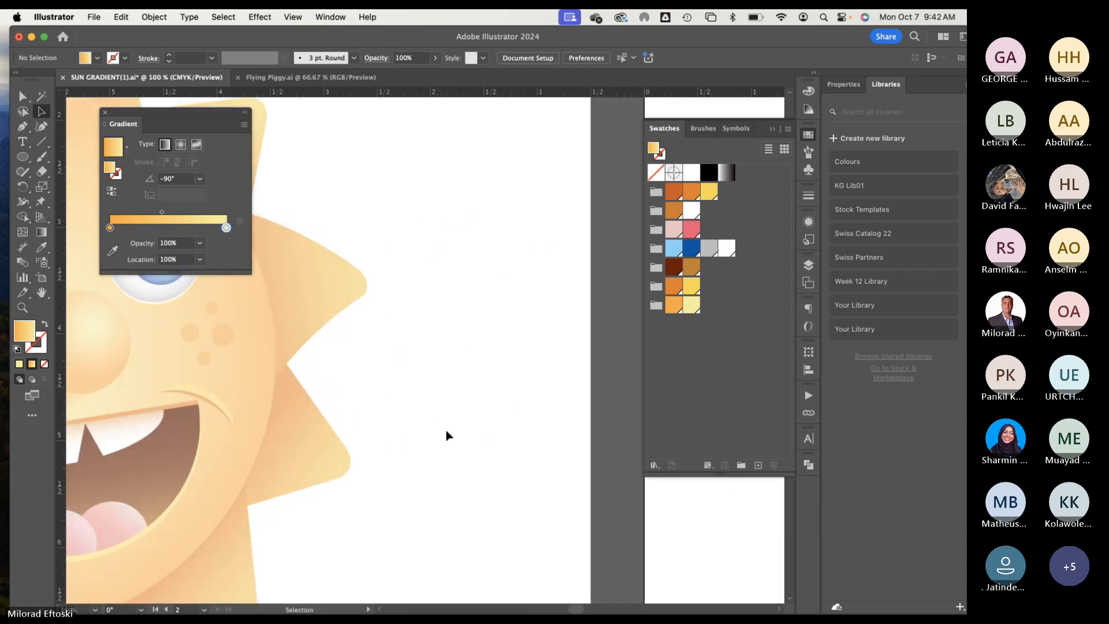
pyautogui.hscroll(10, 376, 409)
pyautogui.press('super+equal')
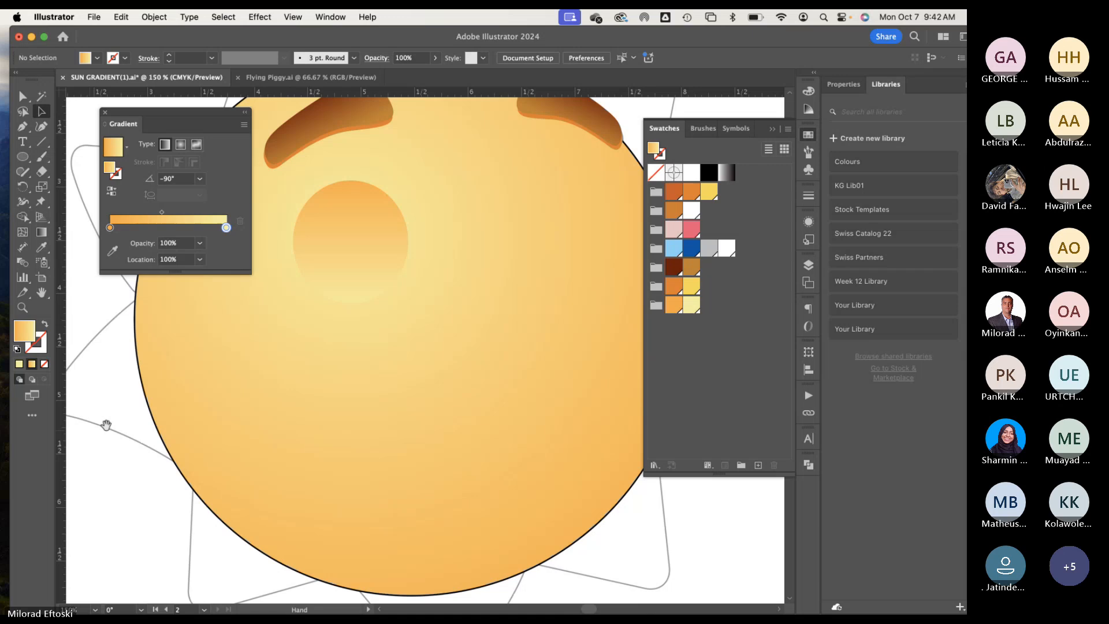
# Step: Change the ellipse gradient's end colour to white, place that stop at about 96.5%, and deselect the ellipse
pyautogui.click(396, 256)
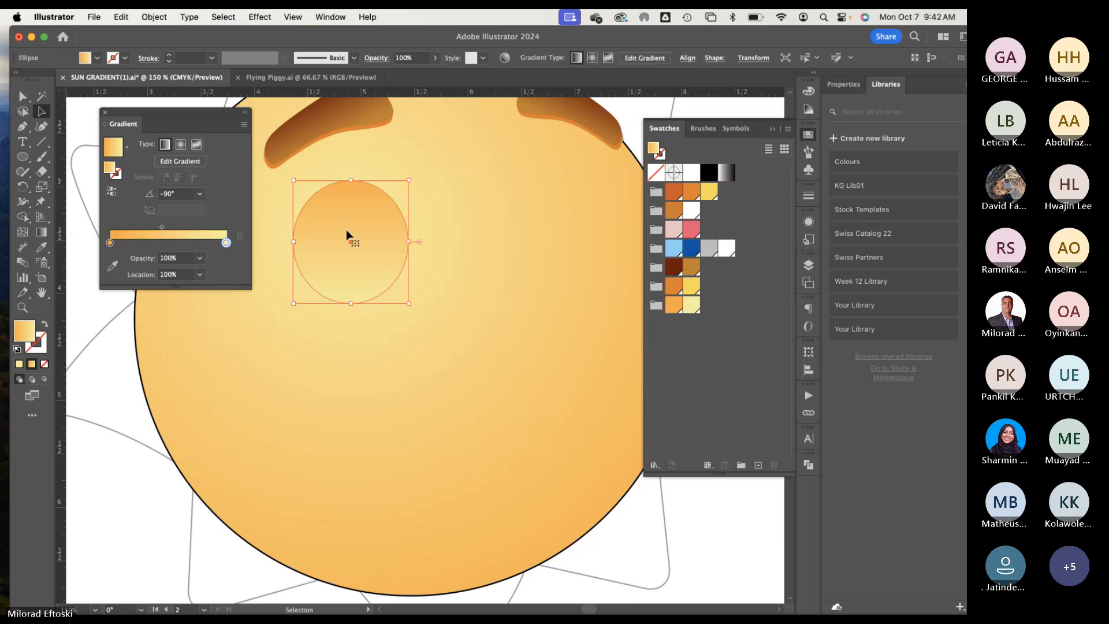
pyautogui.doubleClick(226, 242)
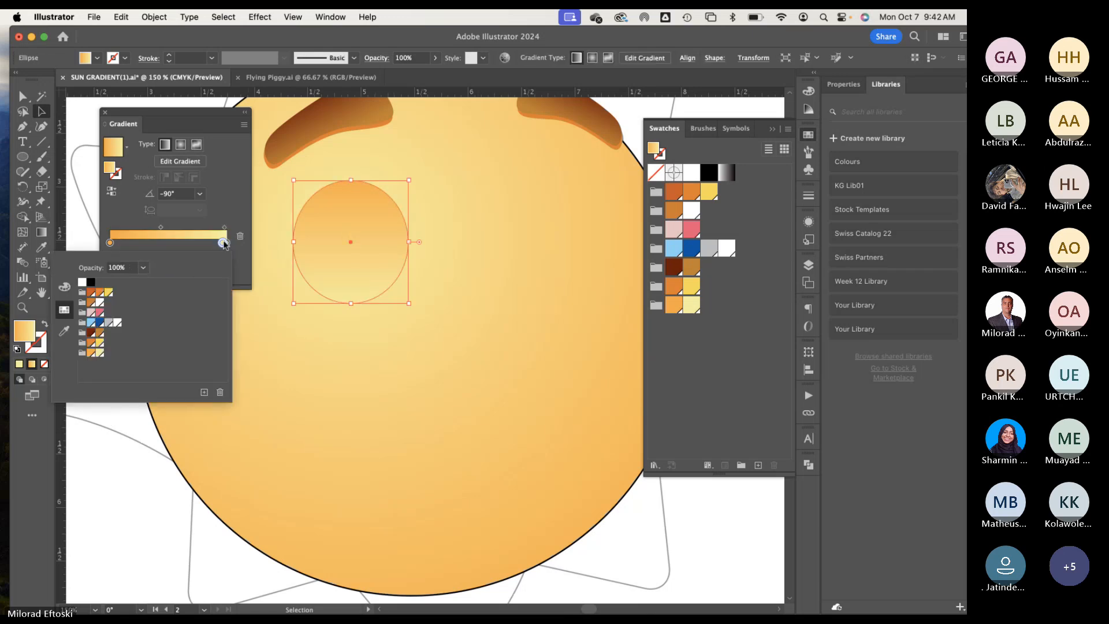
pyautogui.click(117, 323)
pyautogui.click(42, 233)
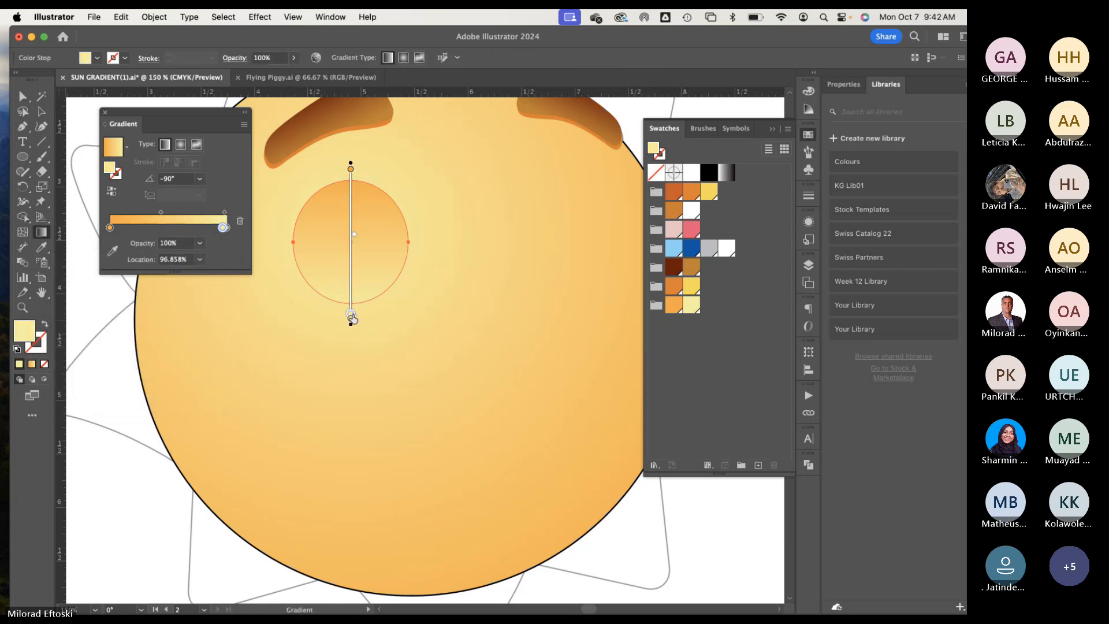
pyautogui.moveTo(351, 315); pyautogui.dragTo(350, 307)
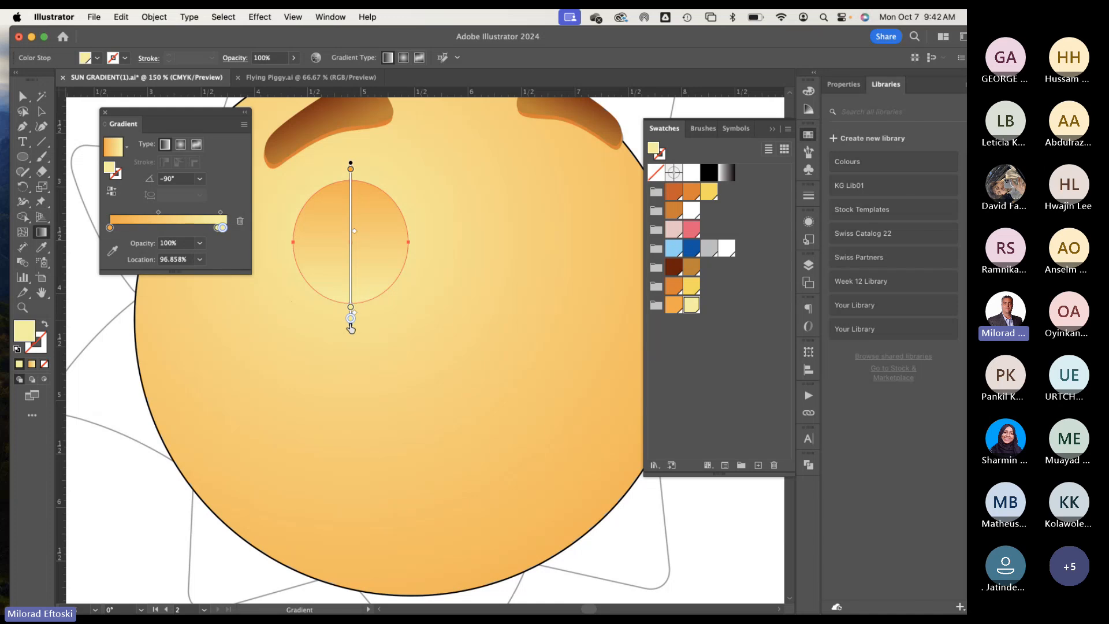
pyautogui.click(292, 330)
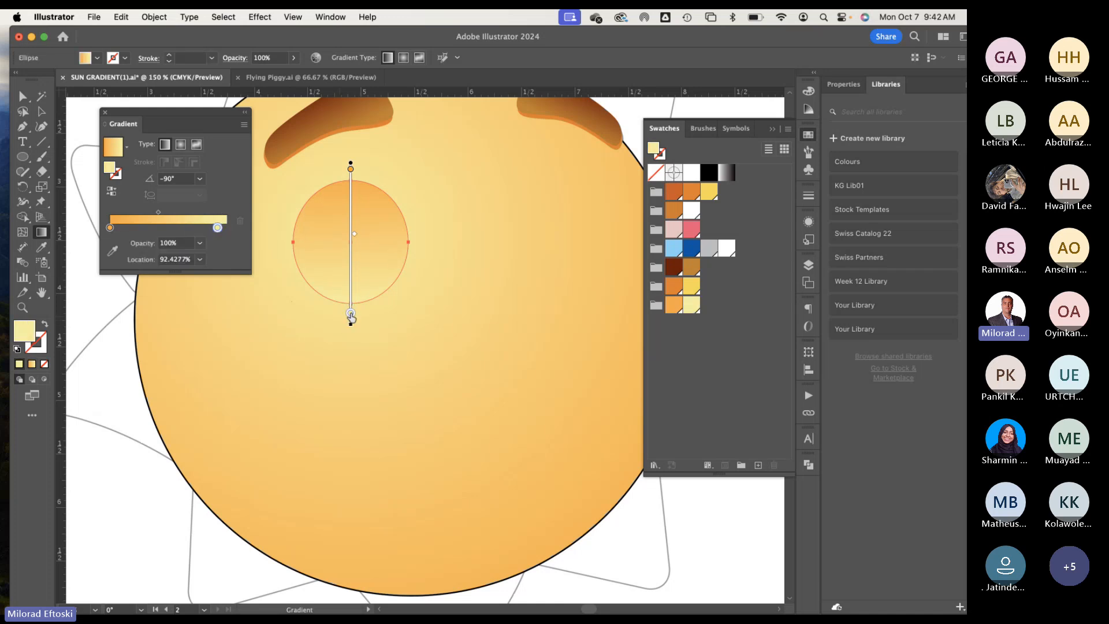
pyautogui.doubleClick(350, 315)
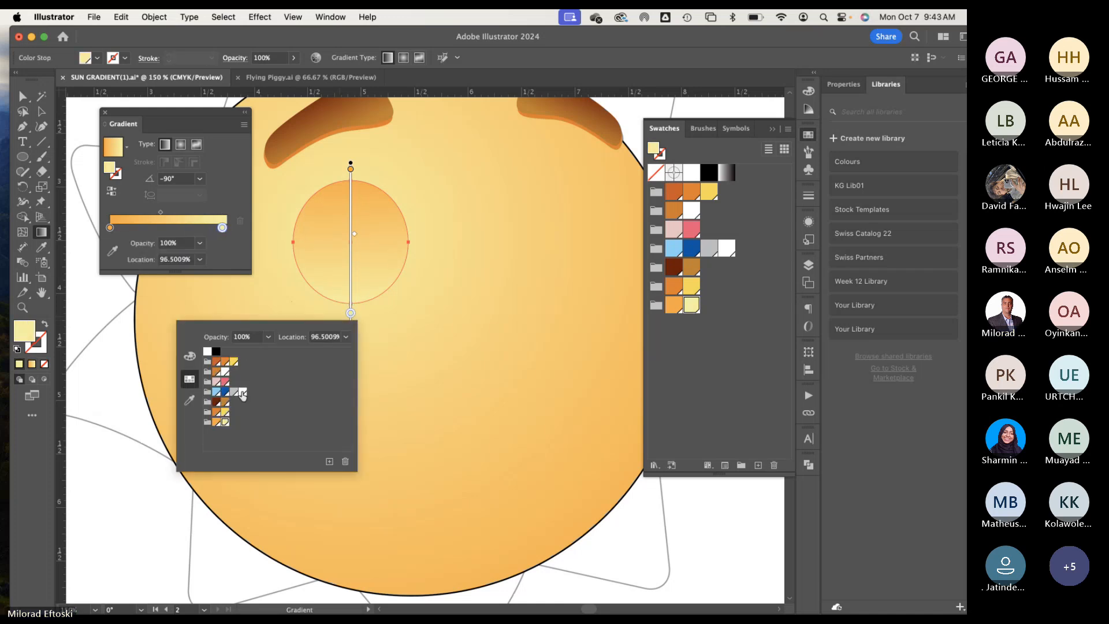
pyautogui.click(242, 394)
pyautogui.press('Return')
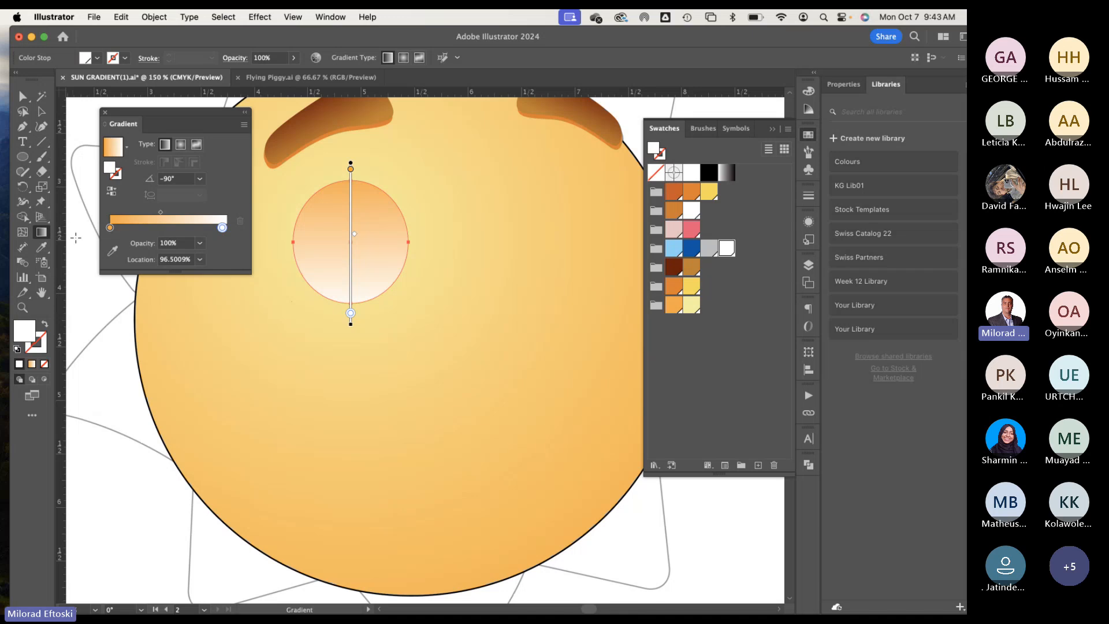
pyautogui.press('v')
pyautogui.click(83, 297)
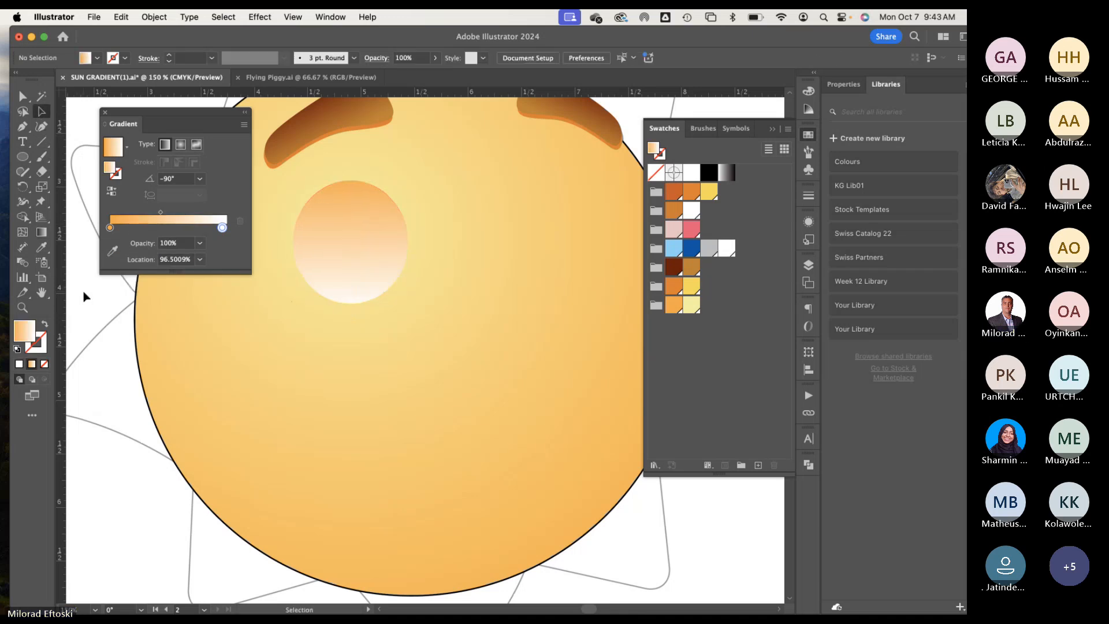
# Step: Switch to outline view to expose the left eye's guide circles, and deselect the gradient ellipse
pyautogui.press('super+minus')
pyautogui.scroll(2, 259, 312)
pyautogui.hscroll(-3, 260, 311)
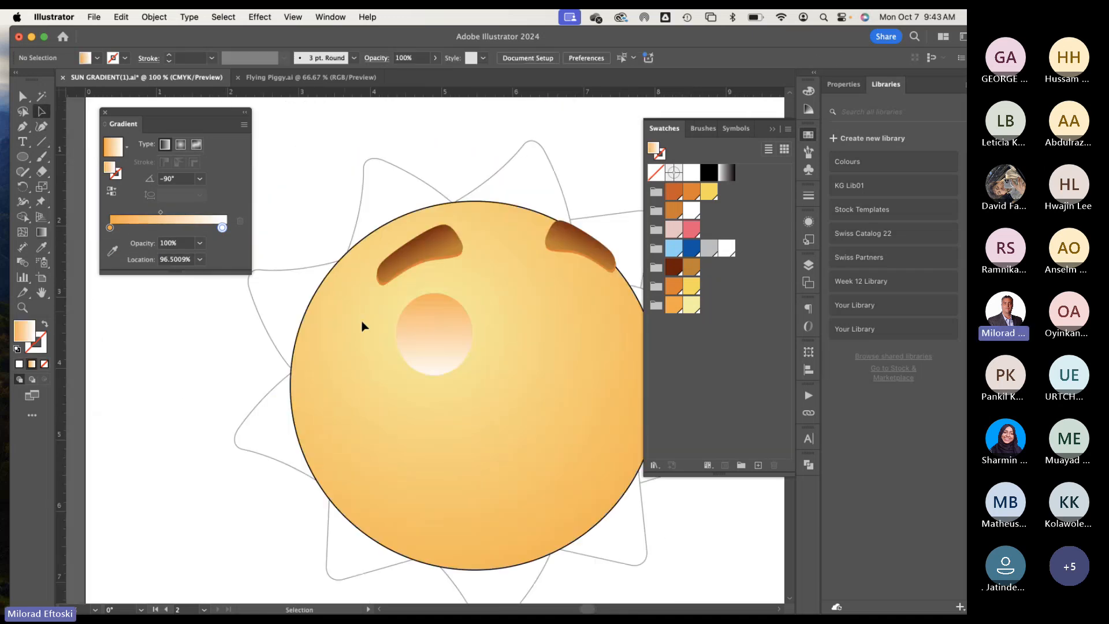
pyautogui.scroll(3, 468, 358)
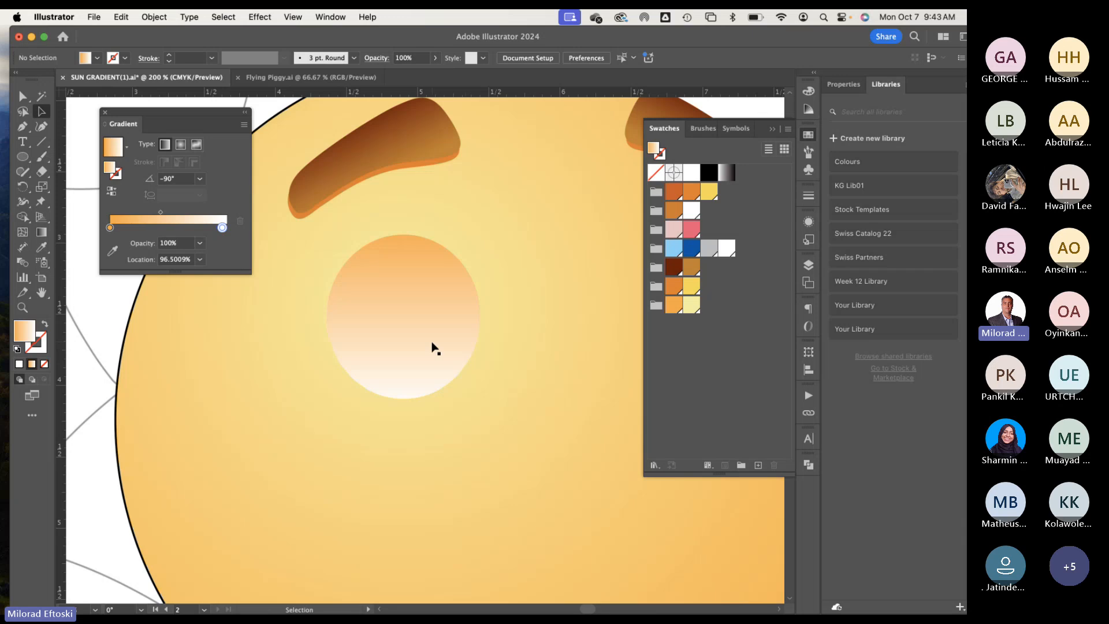
pyautogui.click(386, 304)
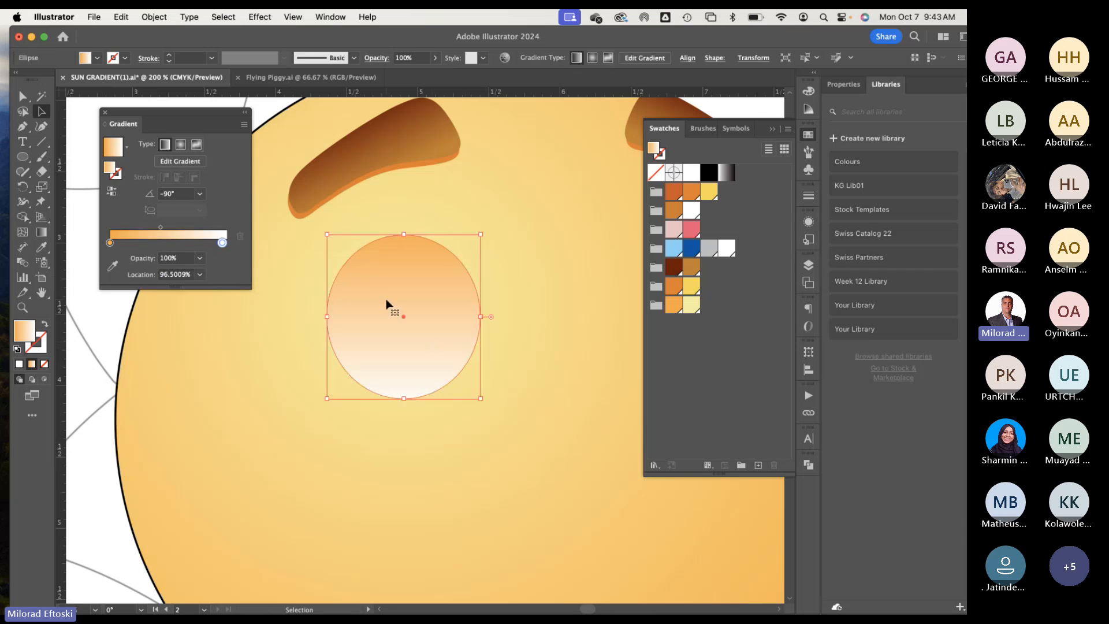
pyautogui.press('super+y')
pyautogui.press('super+y')
pyautogui.press('super+y')
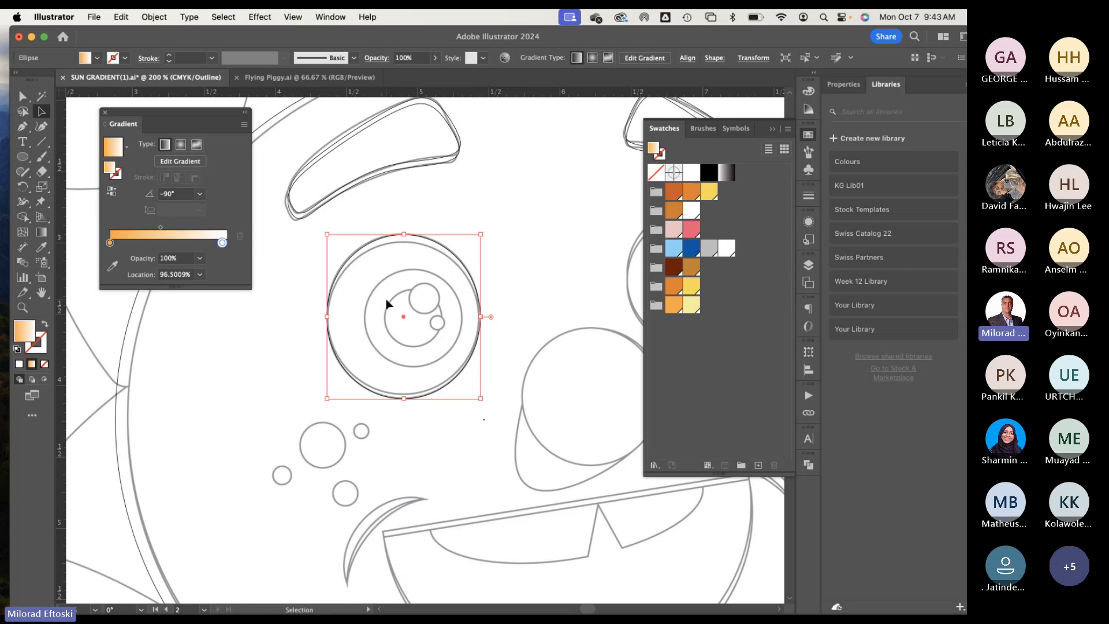
pyautogui.click(295, 300)
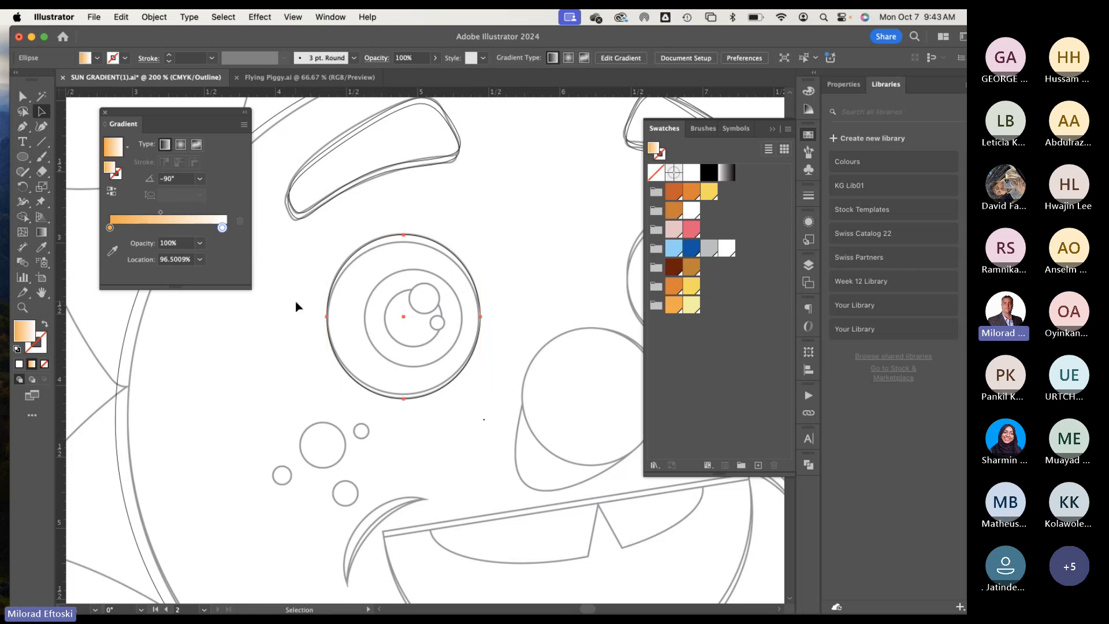
# Step: Draw a second ellipse along the left eye's eyeball outline, just inside the first gradient ellipse
pyautogui.click(23, 156)
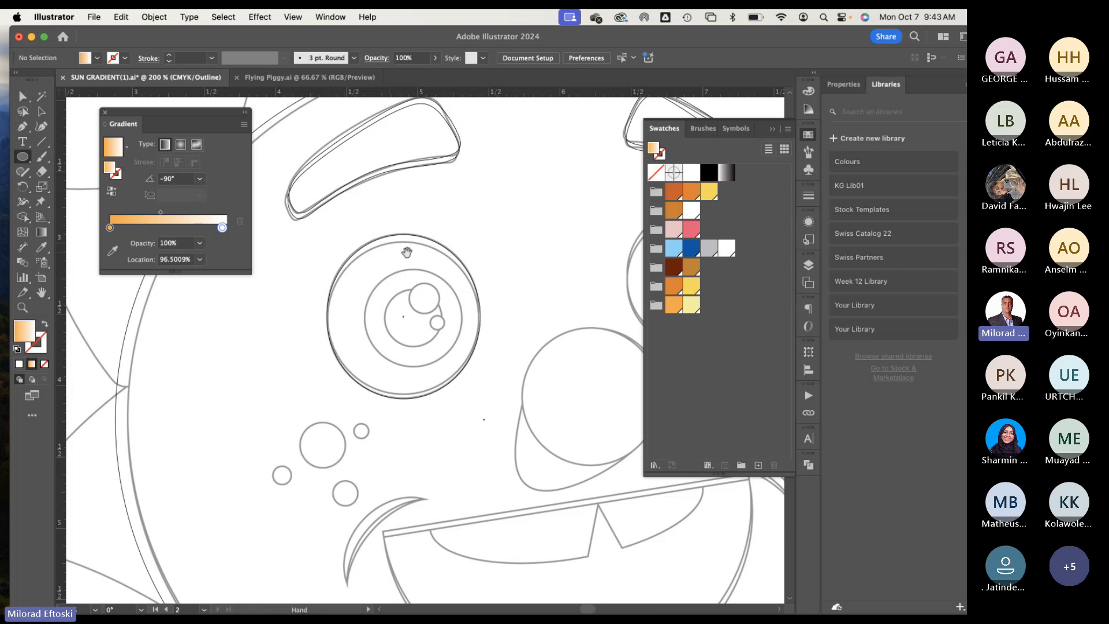
pyautogui.press('space')
pyautogui.moveTo(329, 242); pyautogui.dragTo(479, 394)
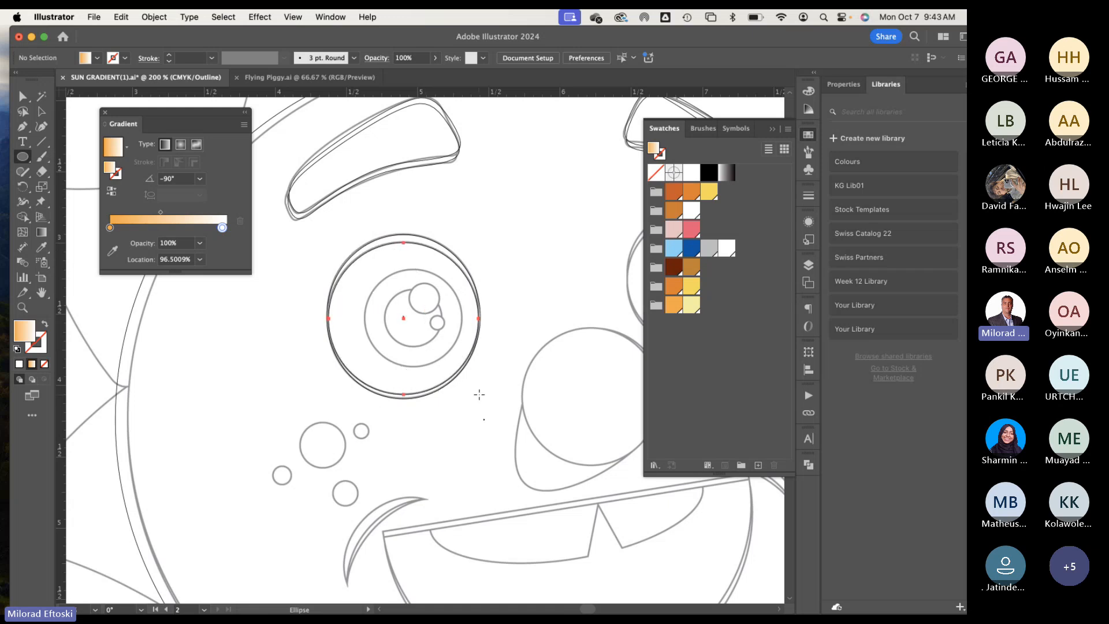
pyautogui.press('v')
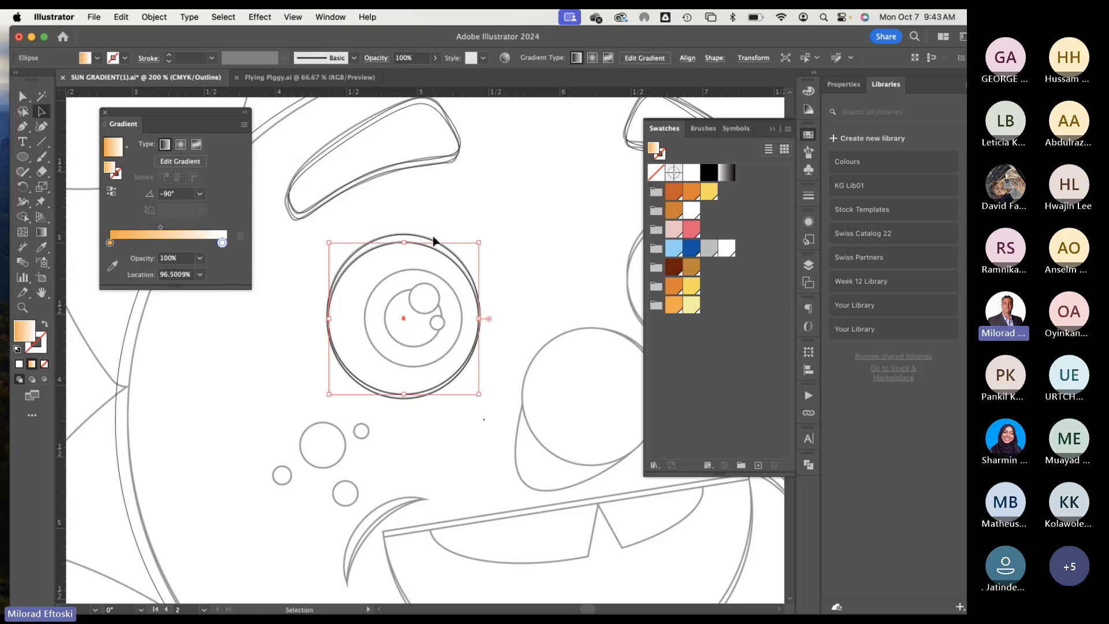
pyautogui.press('a')
# Step: Check the new ellipse in preview and compare it with the finished sun's eye on the neighbouring artboard
pyautogui.press('super+y')
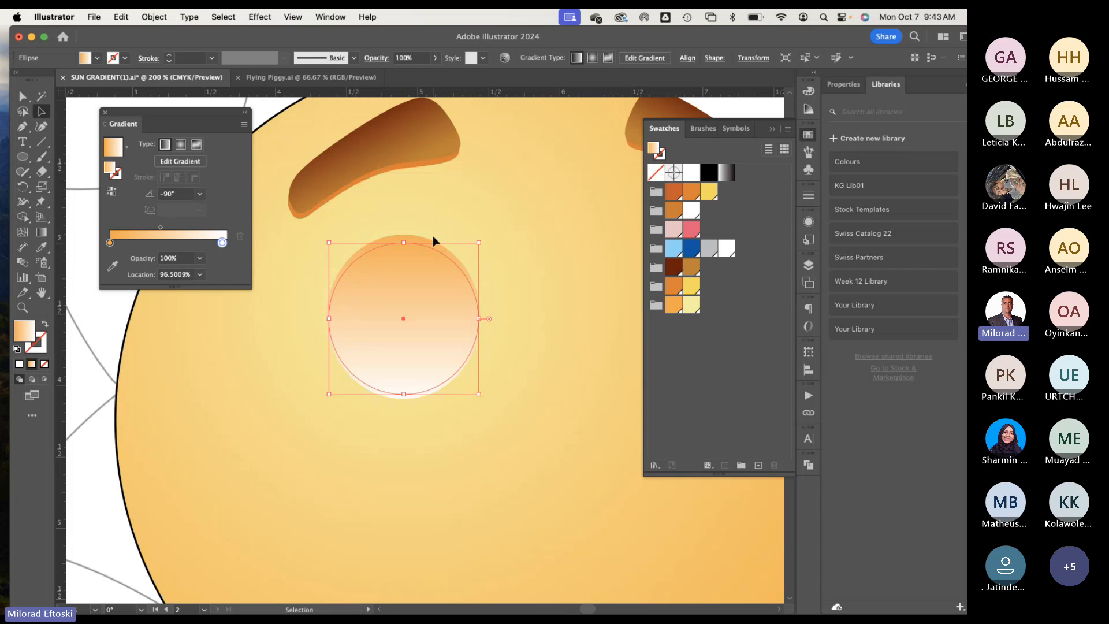
pyautogui.press('super+y')
pyautogui.press('super+y')
pyautogui.press('super+y')
pyautogui.moveTo(105, 451); pyautogui.dragTo(416, 485)
pyautogui.moveTo(316, 455); pyautogui.dragTo(663, 496)
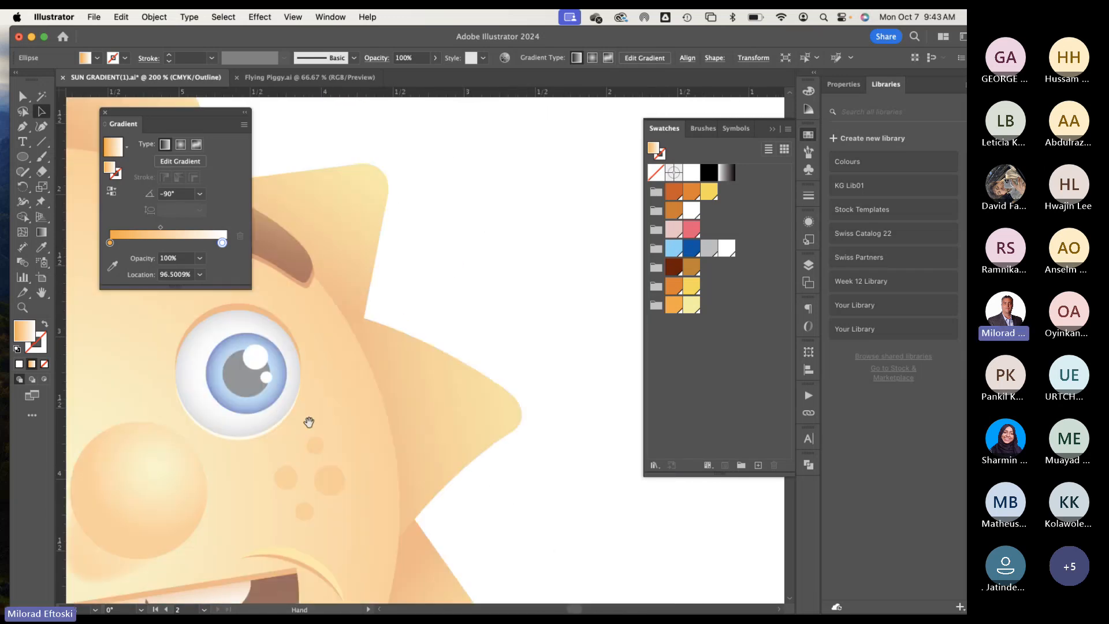
pyautogui.hscroll(10, 310, 424)
pyautogui.hscroll(10, 337, 437)
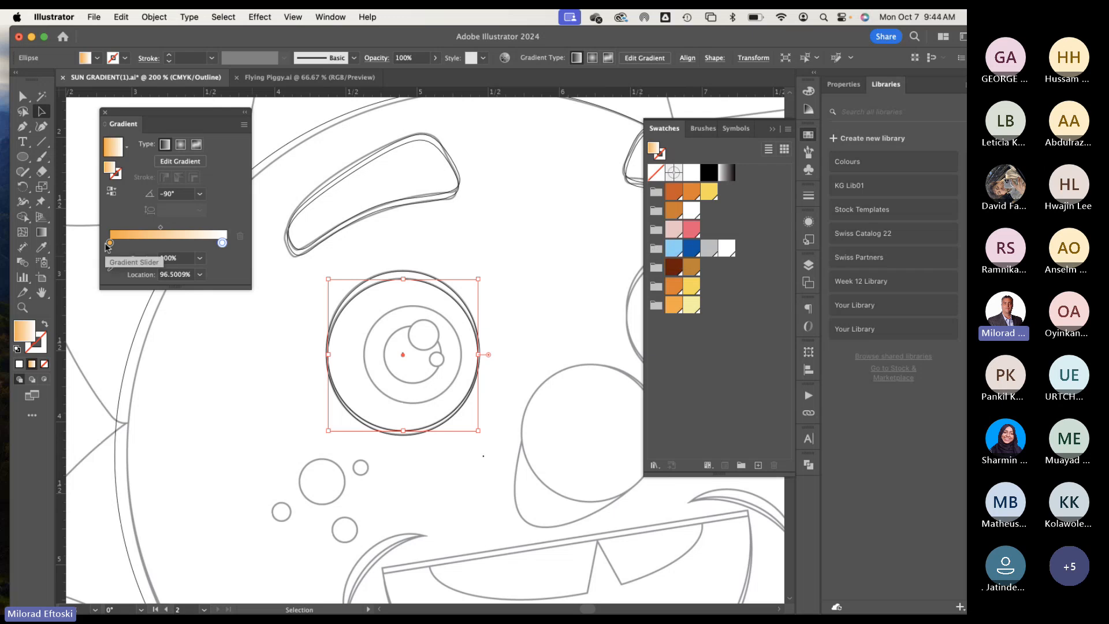
# Step: Change the inner ellipse's gradient to radial, run it downwards at about -71° past its lower edge, and compare it with the finished eye
pyautogui.press('super+y')
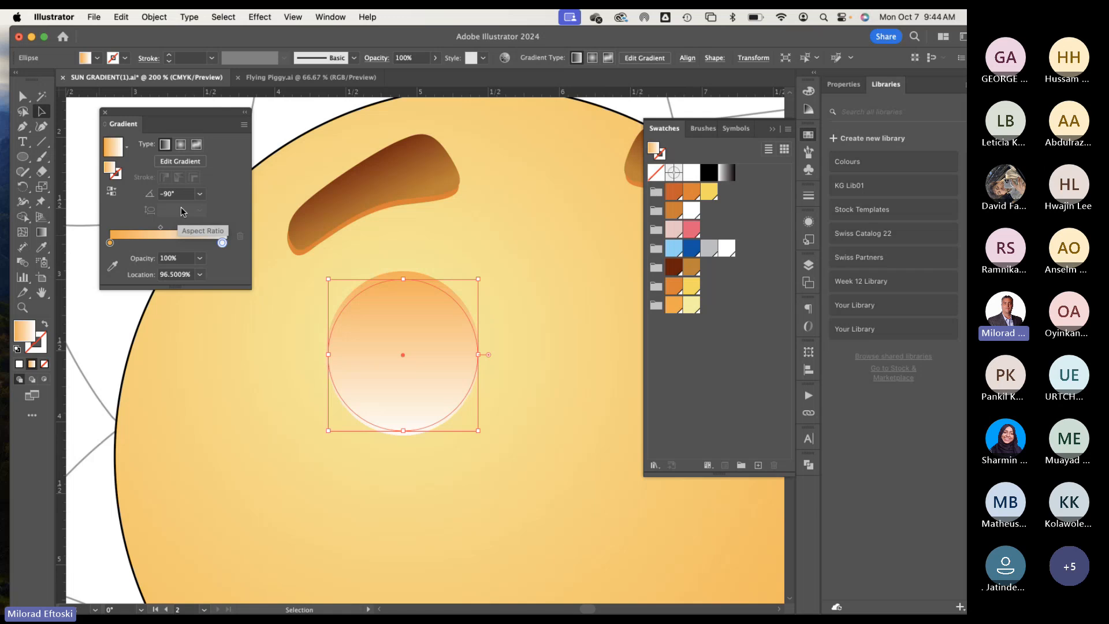
pyautogui.click(181, 145)
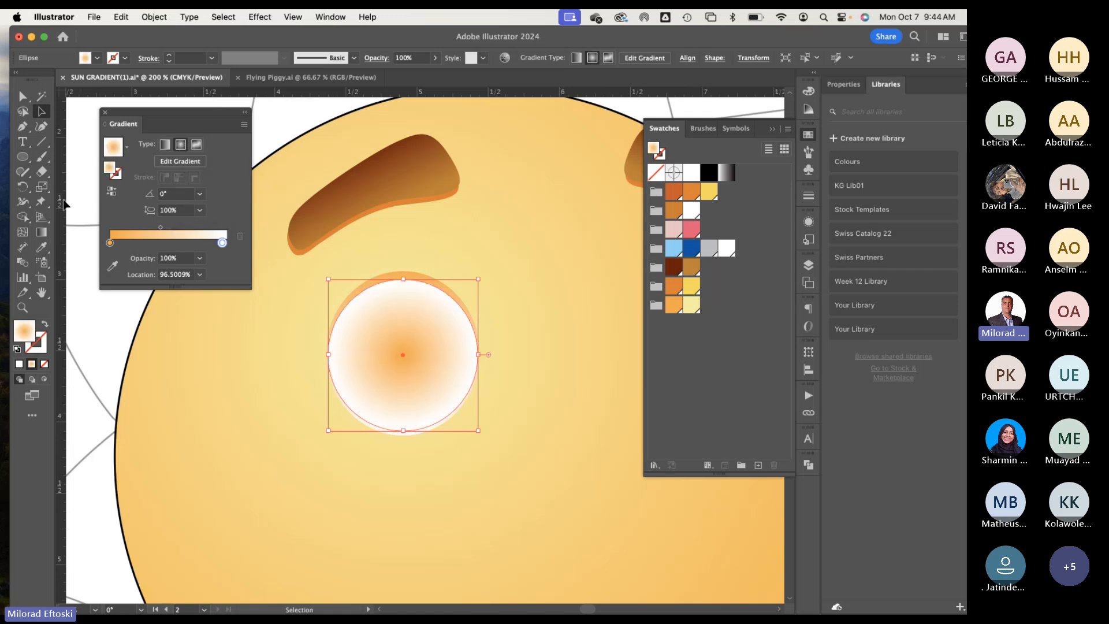
pyautogui.click(41, 232)
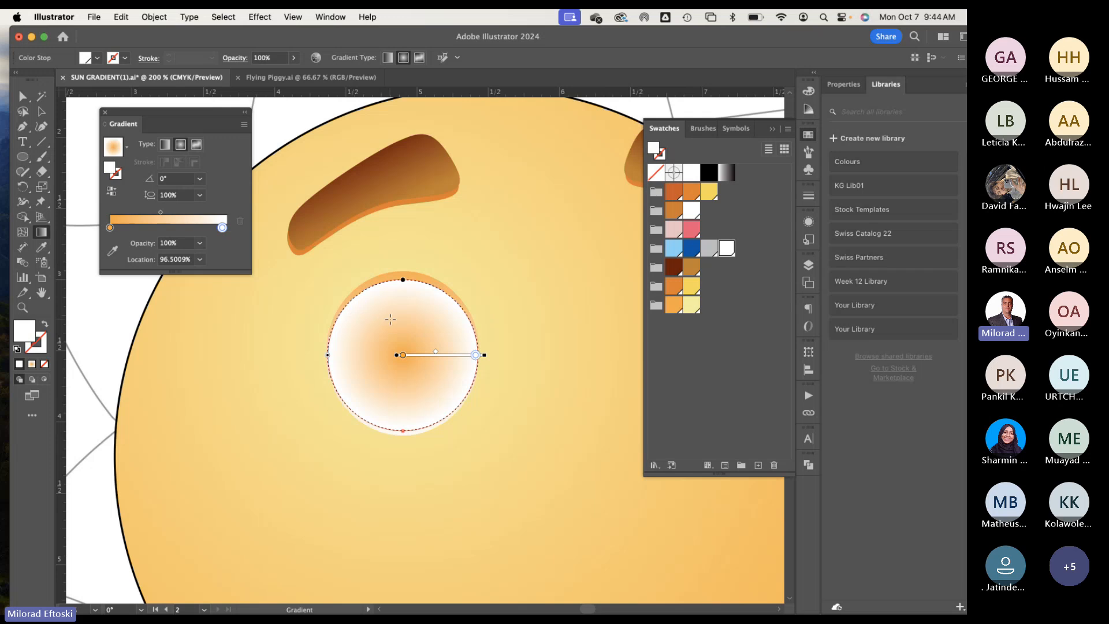
pyautogui.moveTo(393, 314); pyautogui.dragTo(436, 443)
pyautogui.press('super+minus')
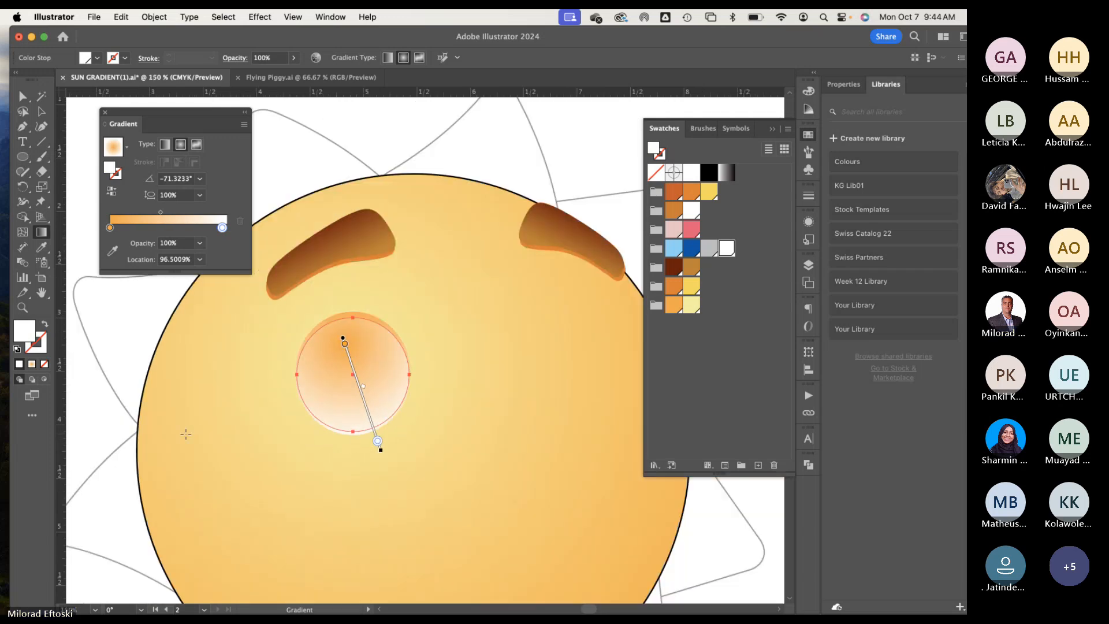
pyautogui.moveTo(185, 433); pyautogui.dragTo(534, 443)
pyautogui.moveTo(360, 453); pyautogui.dragTo(168, 426)
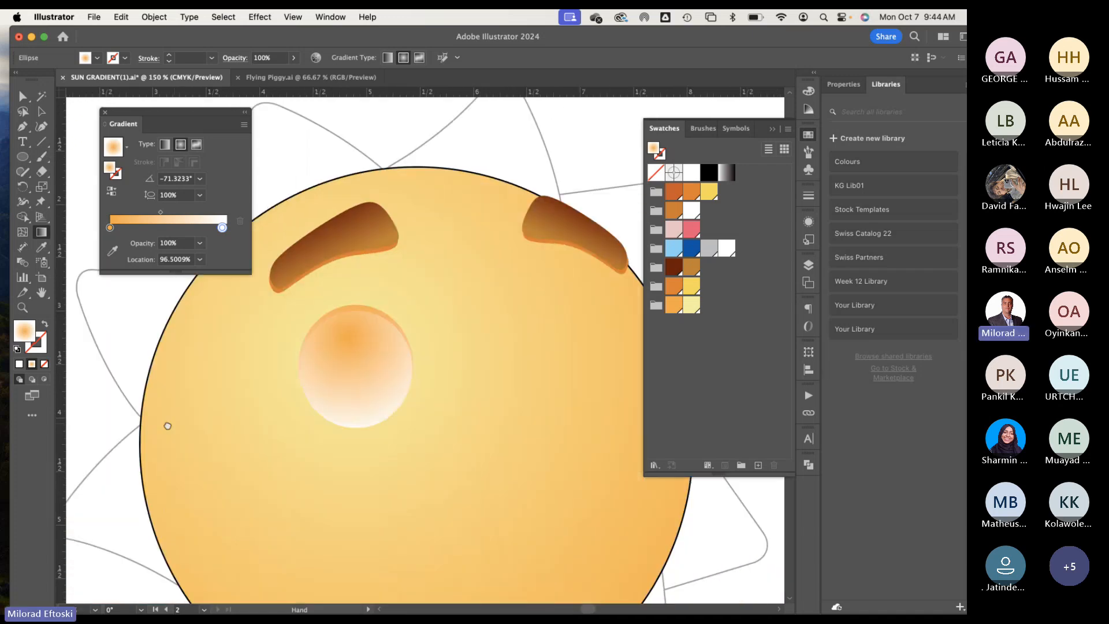
# Step: Rerun the radial gradient from near the ellipse's centre to just below its bottom edge at about -84.3°, and shift it slightly upwards
pyautogui.moveTo(340, 365)
pyautogui.moveTo(341, 371); pyautogui.dragTo(346, 437)
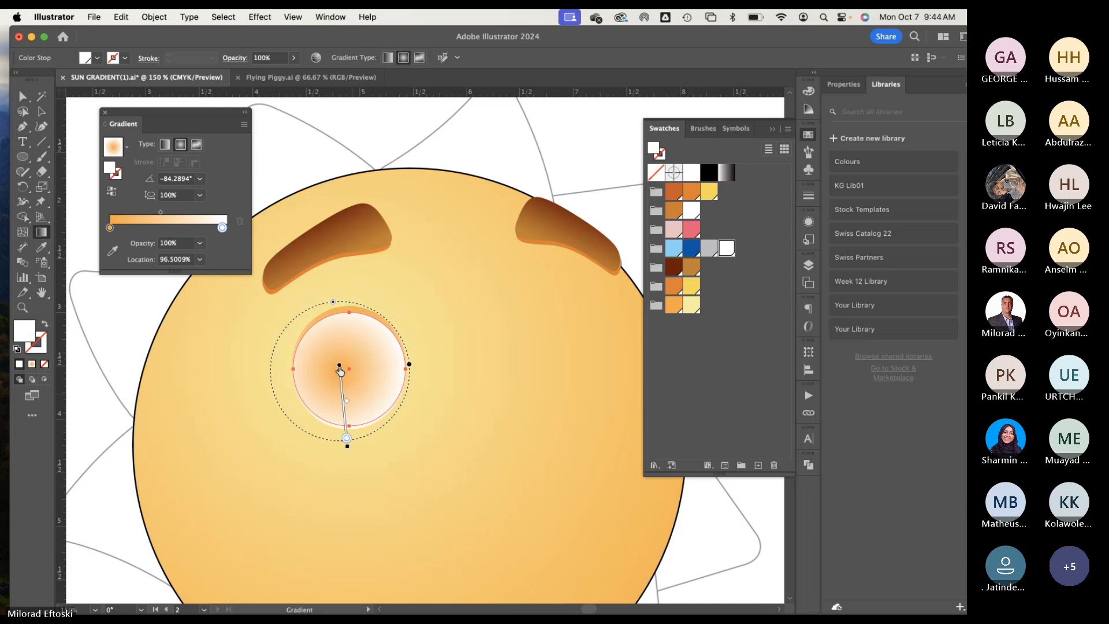
pyautogui.moveTo(341, 385); pyautogui.dragTo(349, 382)
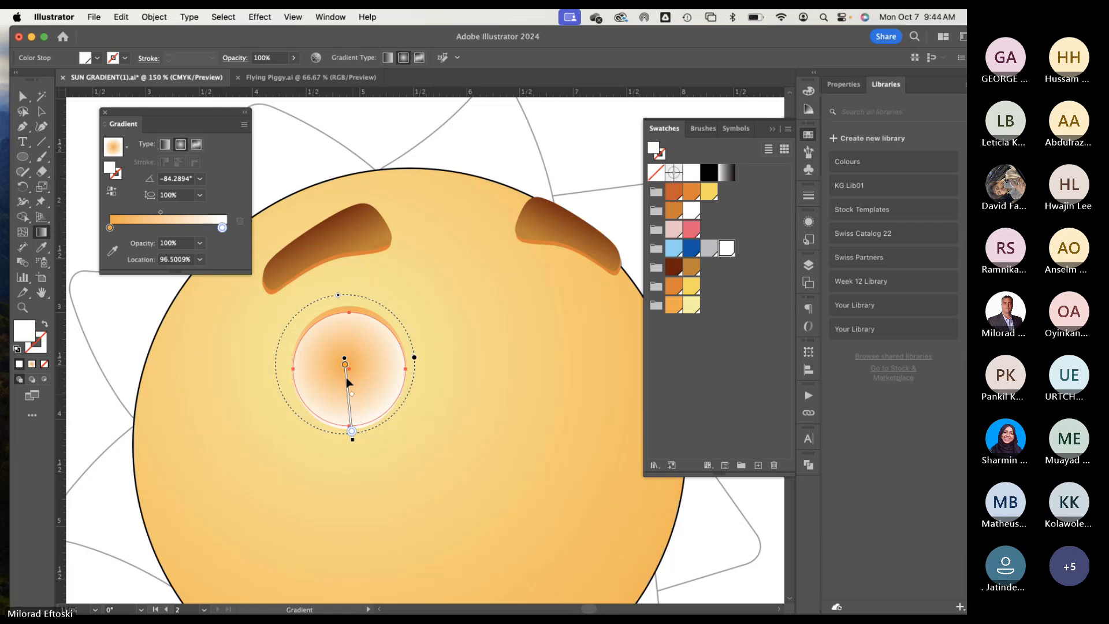
# Step: Colour the radial gradient white at the start stop and light grey at the end stop
pyautogui.doubleClick(345, 364)
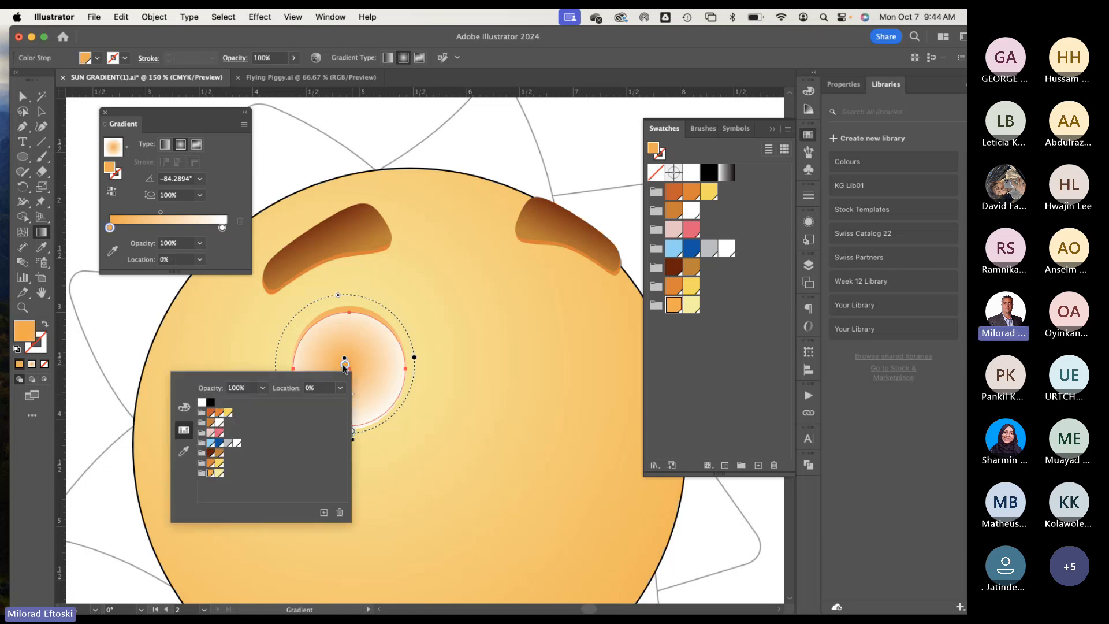
pyautogui.click(237, 443)
pyautogui.click(380, 374)
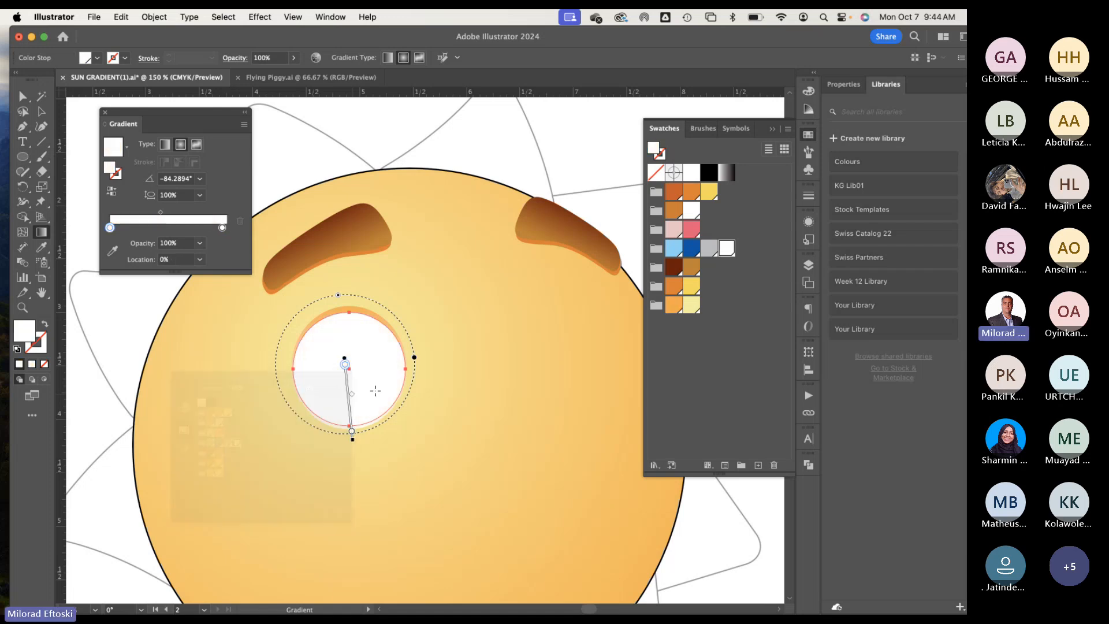
pyautogui.doubleClick(351, 431)
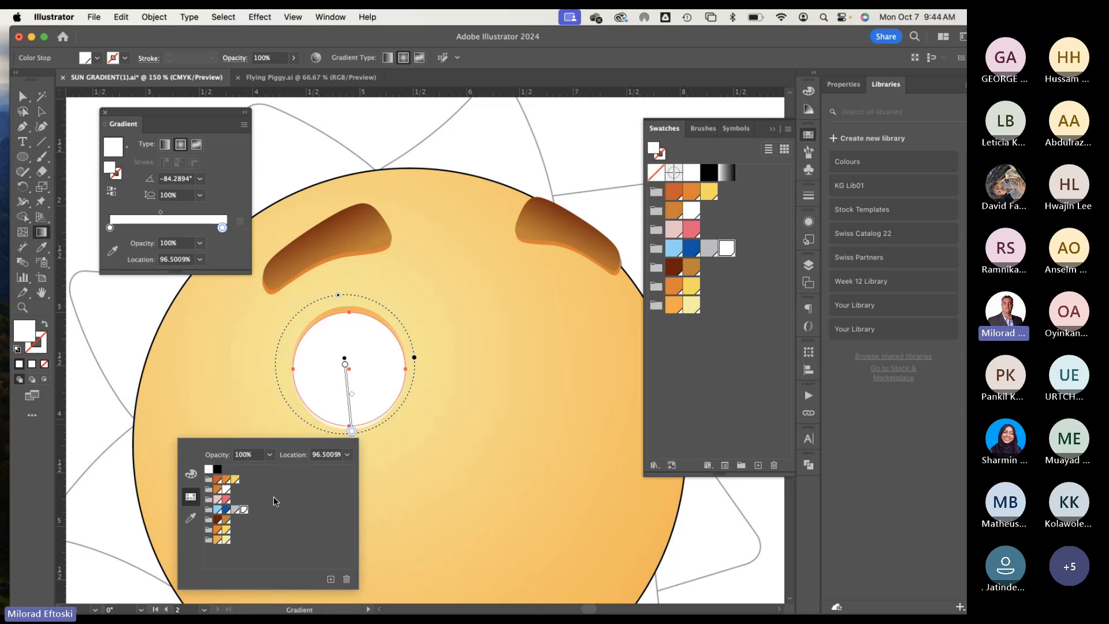
pyautogui.click(236, 509)
pyautogui.click(344, 371)
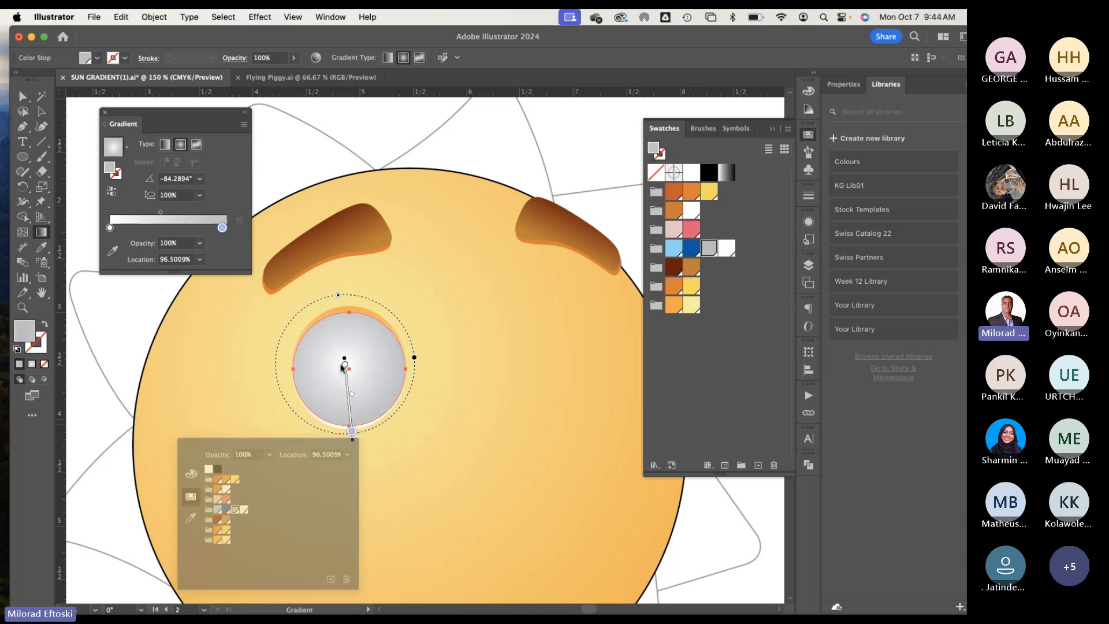
# Step: Place the gradient's midpoint close to the grey stop so white fills most of the eyeball, and deselect the ellipse
pyautogui.press('super+z')
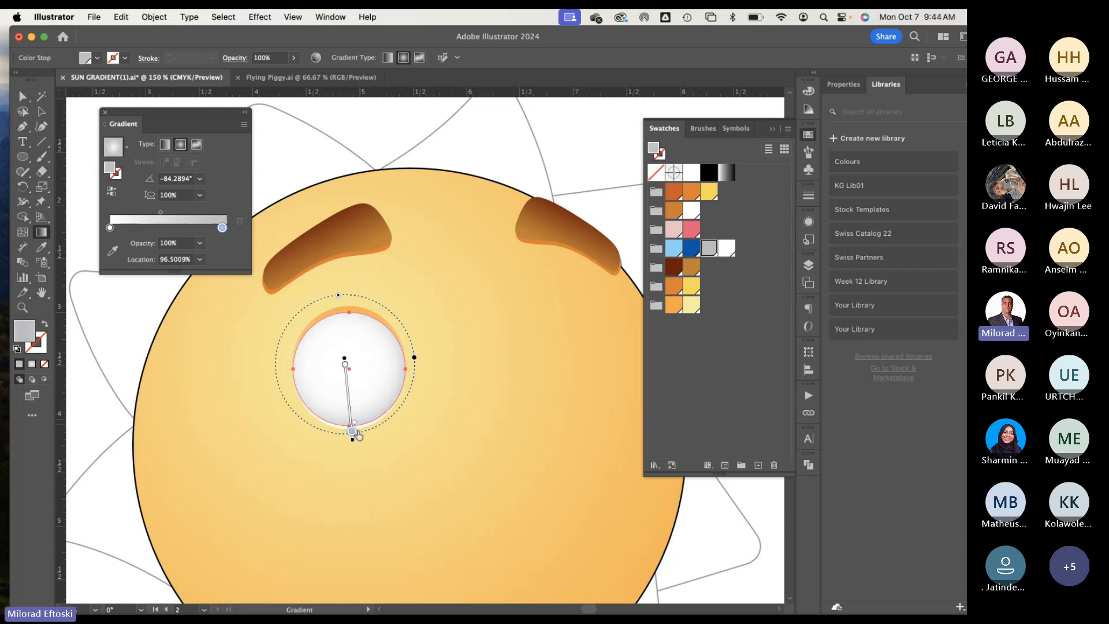
pyautogui.press('super+shift+z')
pyautogui.press('super+z')
pyautogui.press('super+shift+z')
pyautogui.press('super+z')
pyautogui.click(42, 111)
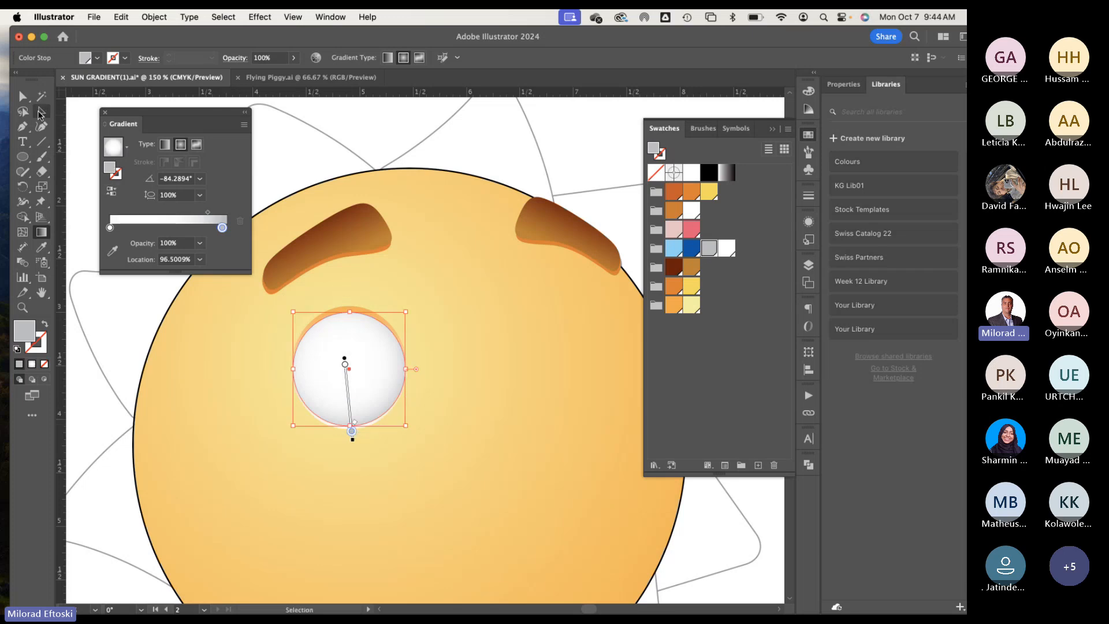
pyautogui.click(286, 143)
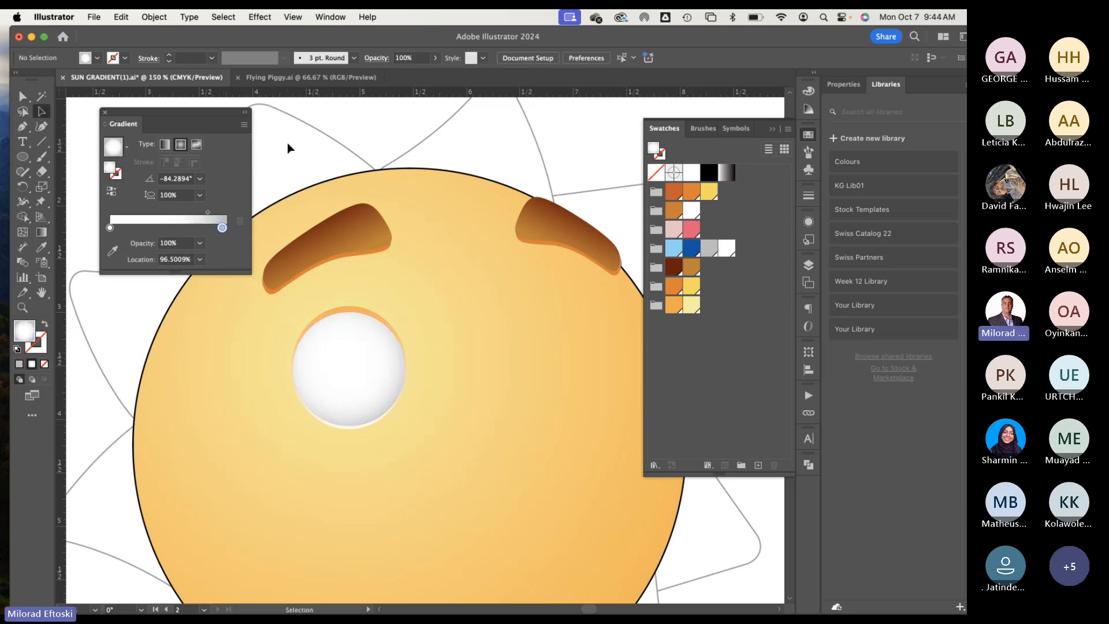
# Step: Move the white ellipse aside to reveal the orange gradient ellipse beneath, undo the move, and inspect the eye on the whole sun
pyautogui.moveTo(366, 371); pyautogui.dragTo(470, 346)
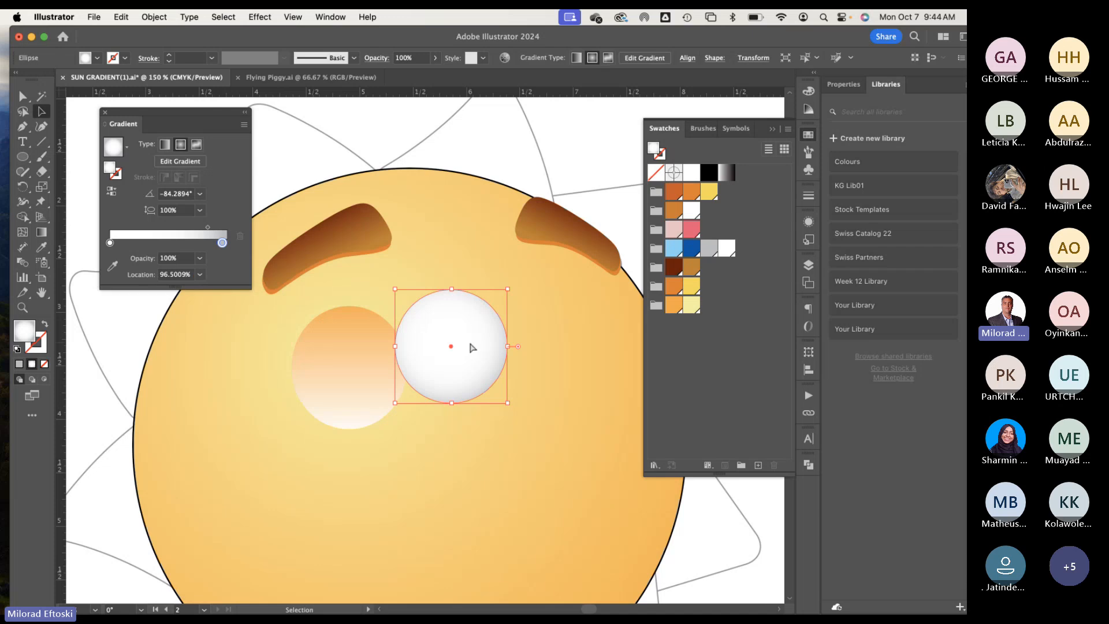
pyautogui.press('super+z')
pyautogui.press('super+minus')
pyautogui.press('super+minus')
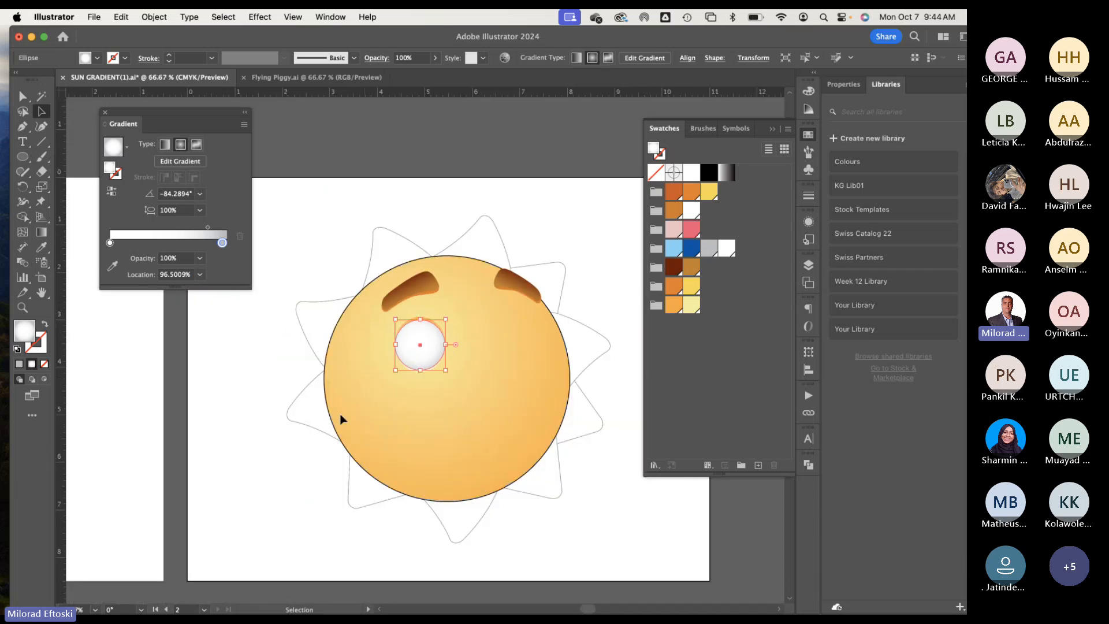
pyautogui.click(290, 408)
pyautogui.moveTo(290, 408); pyautogui.dragTo(388, 403)
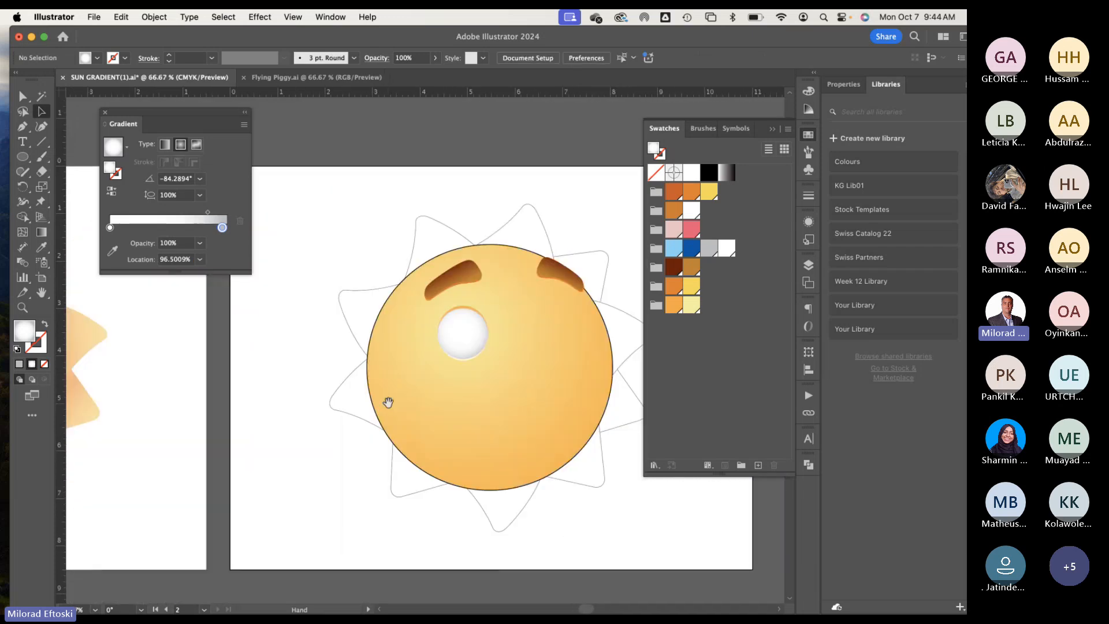
pyautogui.press('super+equal')
pyautogui.press('super+equal')
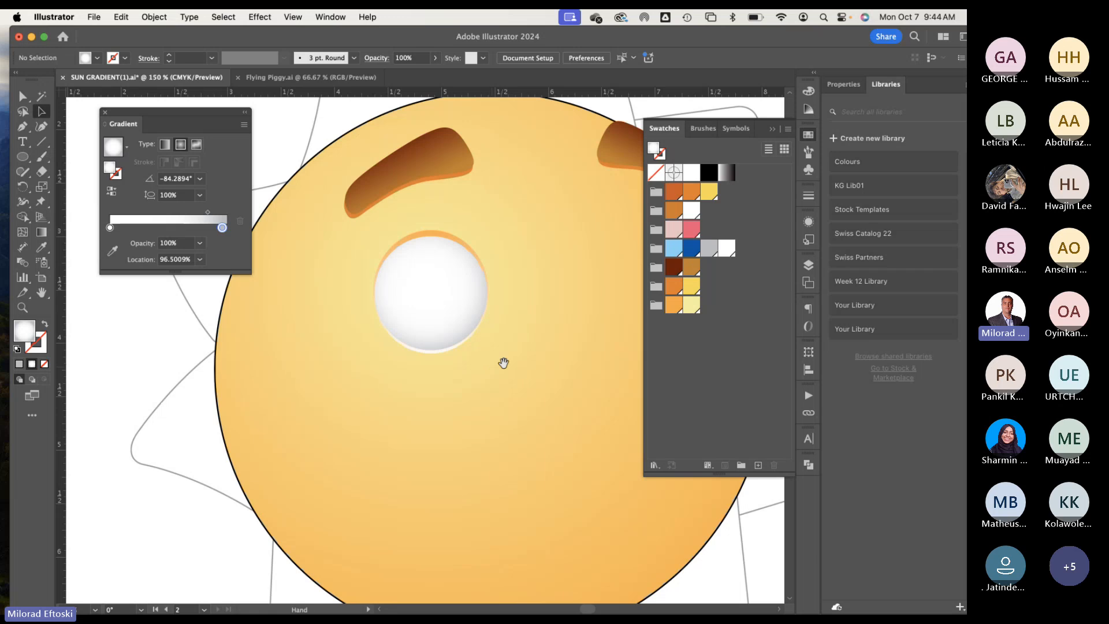
pyautogui.moveTo(502, 362); pyautogui.dragTo(433, 413)
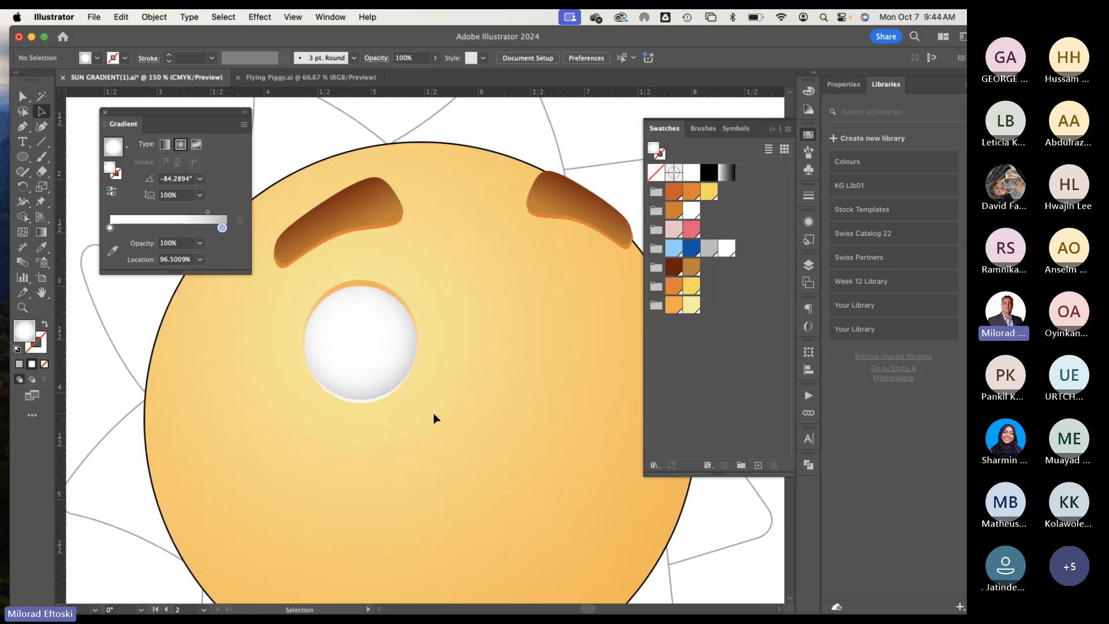
# Step: Move the eyeball ellipse off the orange one once more to show both layers, undo the move, and deselect
pyautogui.click(373, 373)
pyautogui.moveTo(397, 381); pyautogui.dragTo(476, 362)
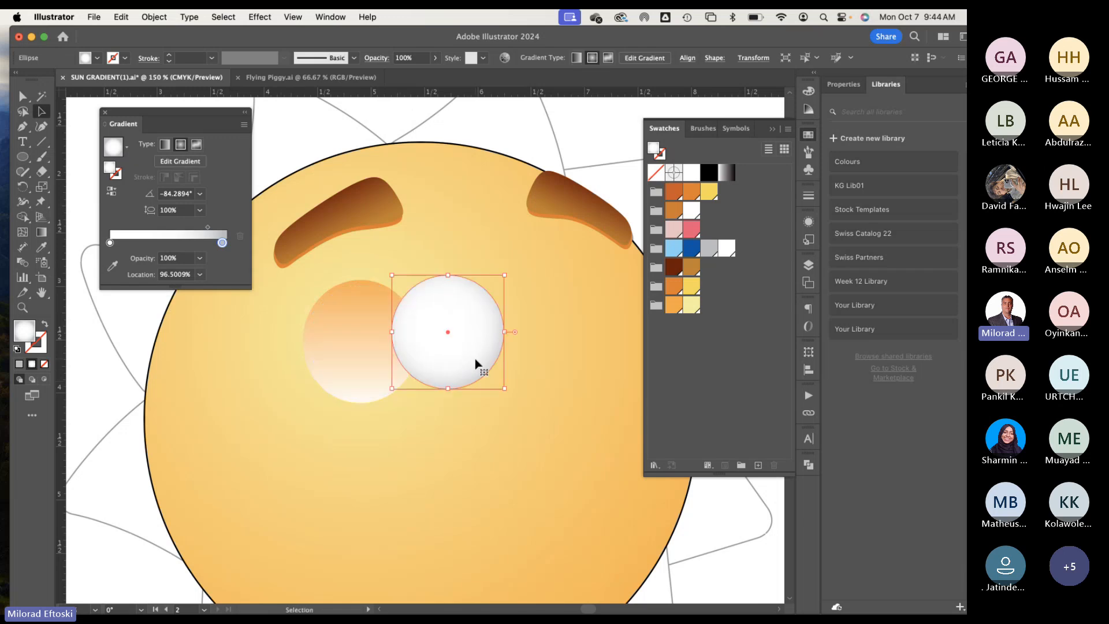
pyautogui.press('super+z')
pyautogui.click(511, 360)
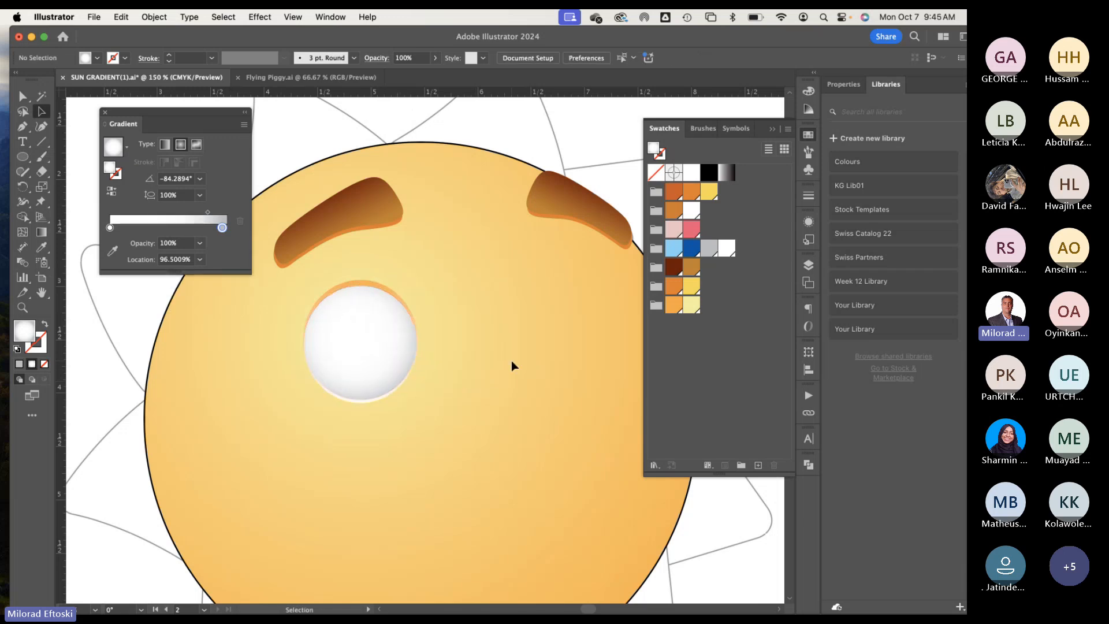
# Step: Examine the iris, pupil and highlight outlines inside the left eye in outline view, and return to preview
pyautogui.press('super+y')
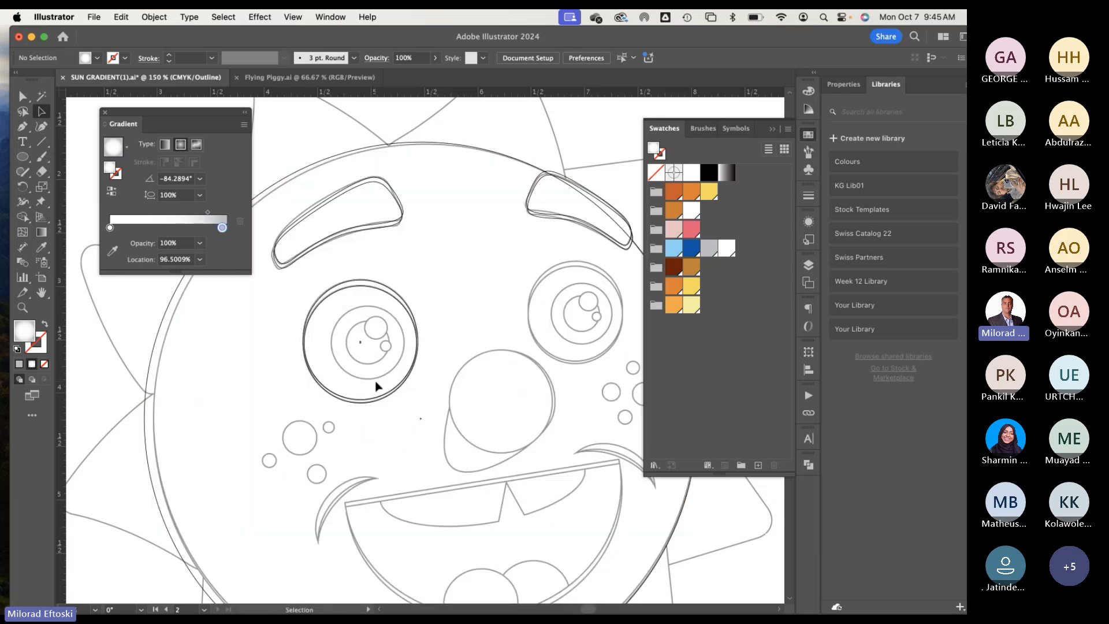
pyautogui.scroll(1, 375, 383)
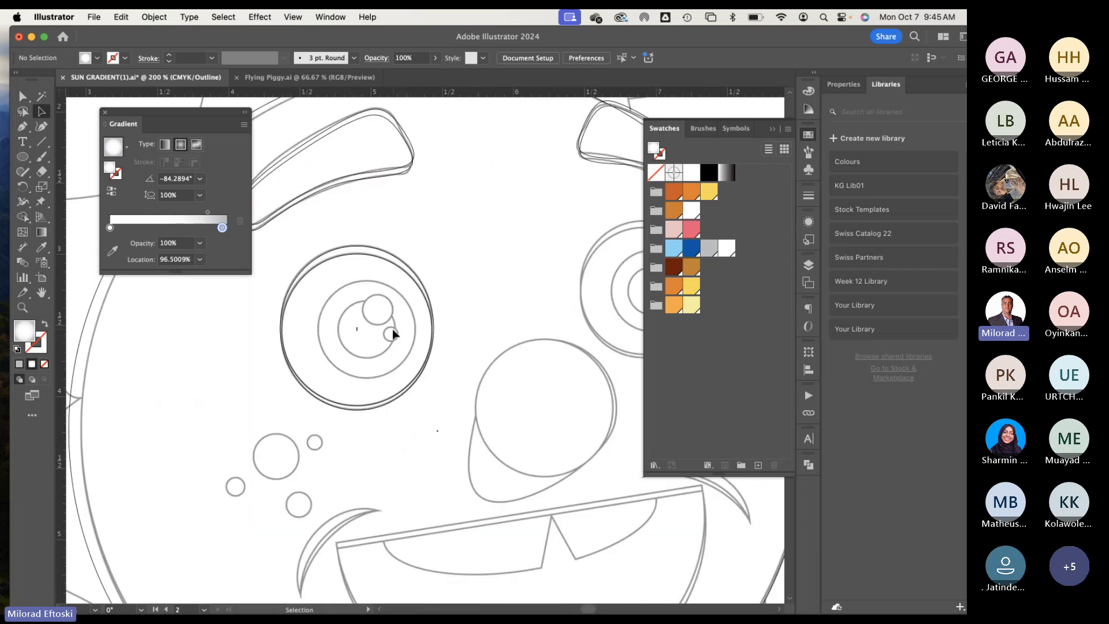
pyautogui.press('super+y')
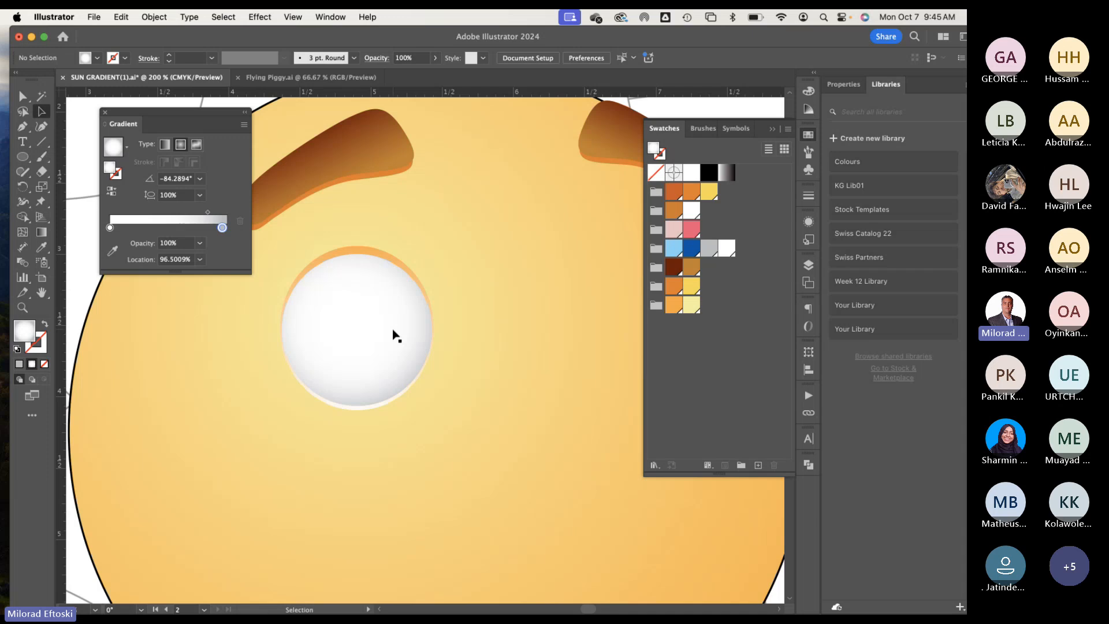
# Step: Examine the iris and pupil outlines of the left eye up close, moving the gradient settings window clear of the eyebrow
pyautogui.press('super+y')
pyautogui.press('super+y')
pyautogui.press('super+y')
pyautogui.press('super+y')
pyautogui.press('super+y')
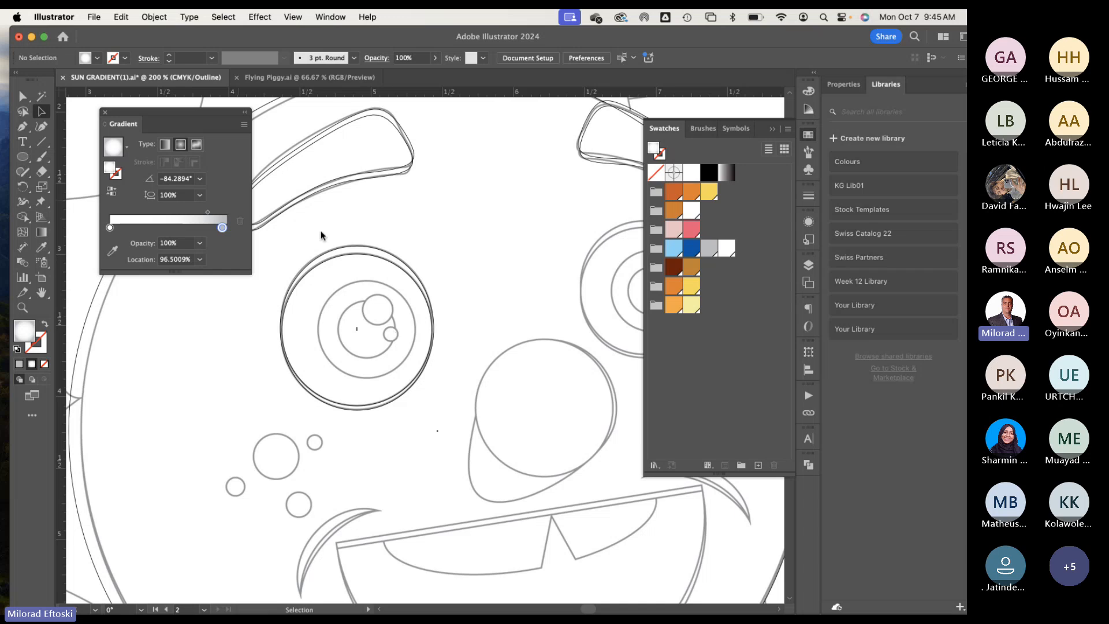
pyautogui.moveTo(180, 114); pyautogui.dragTo(152, 105)
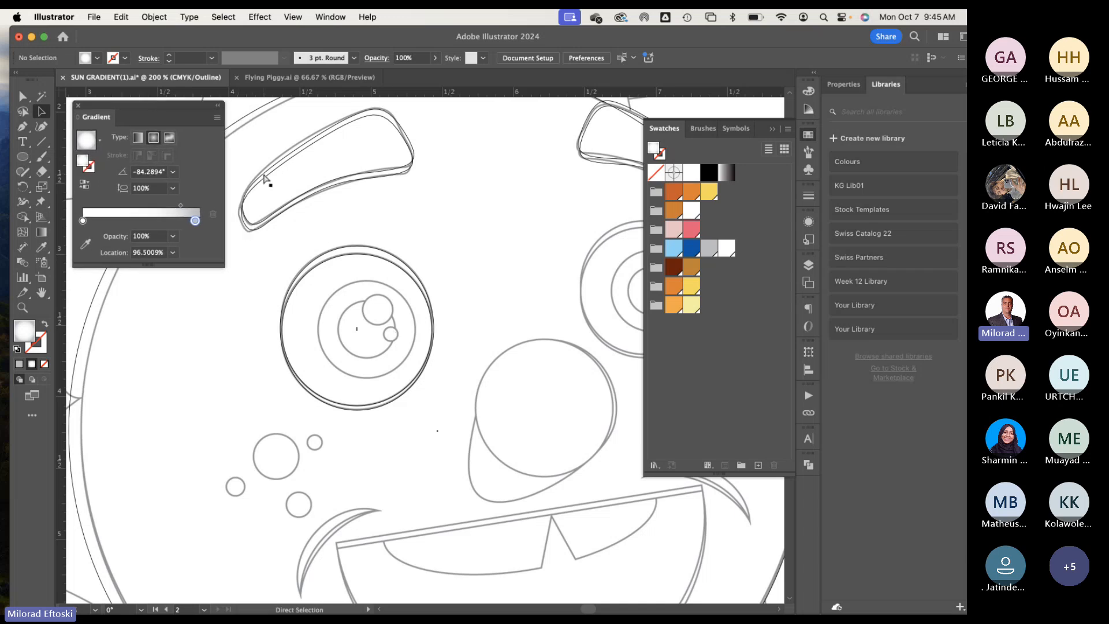
pyautogui.press('super+equal')
pyautogui.moveTo(409, 338); pyautogui.dragTo(467, 350)
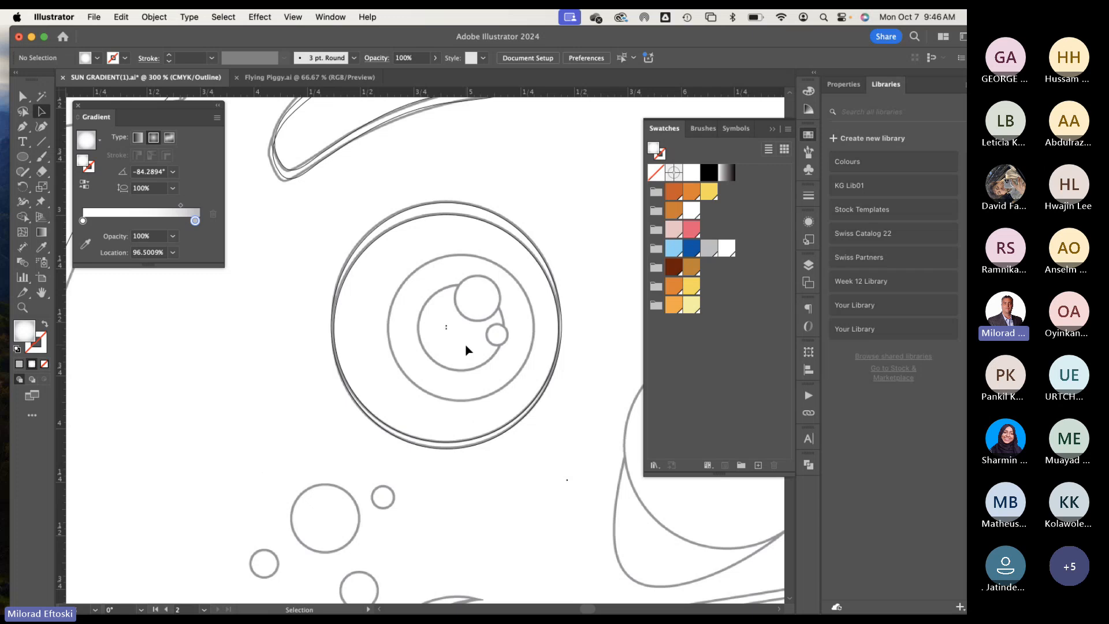
pyautogui.press('super+y')
pyautogui.press('y')
pyautogui.press('super+y')
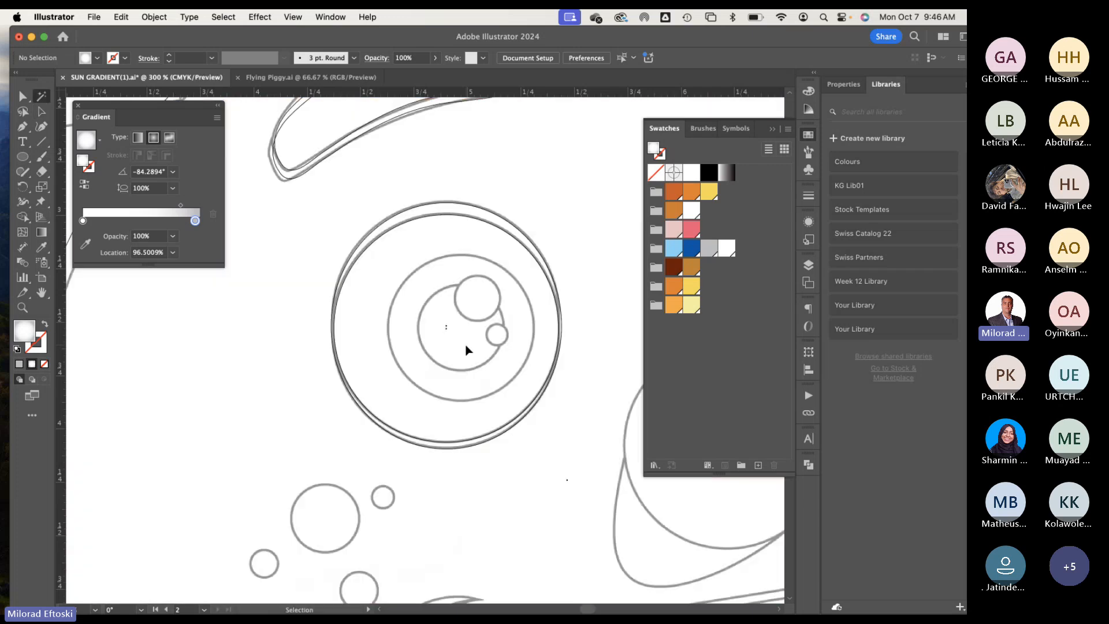
pyautogui.press('super+y')
pyautogui.press('super+y')
# Step: Examine the colouring of the iris and pupil on the finished sun, and return to the left eye's outlines
pyautogui.press('super+minus')
pyautogui.hscroll(-5, 339, 439)
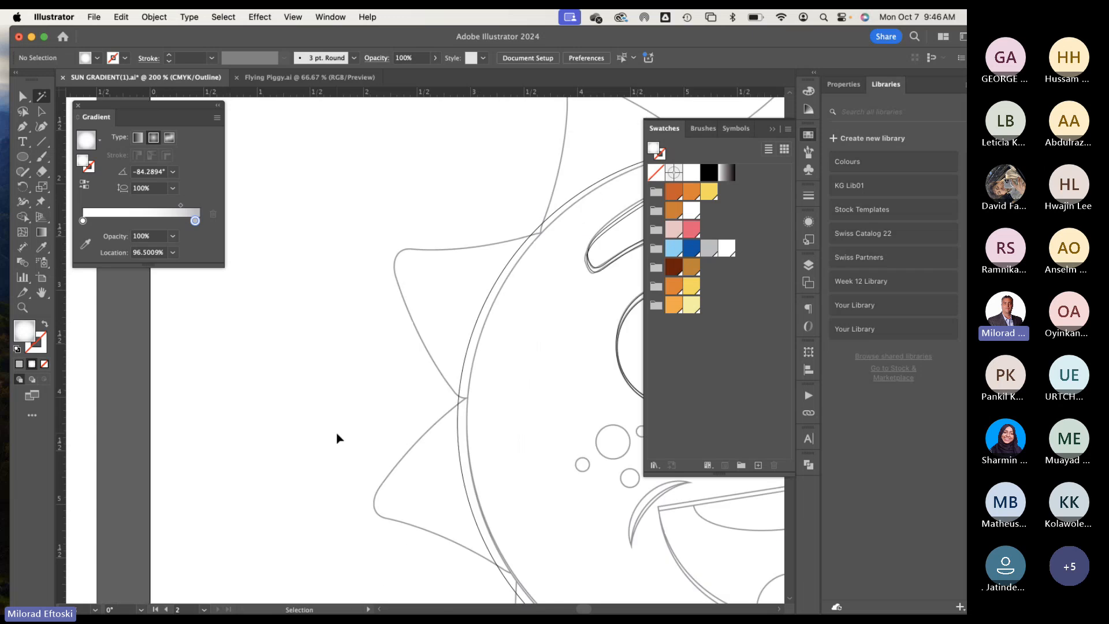
pyautogui.press('super+minus')
pyautogui.press('super+y')
pyautogui.hscroll(-5, 455, 428)
pyautogui.press('space')
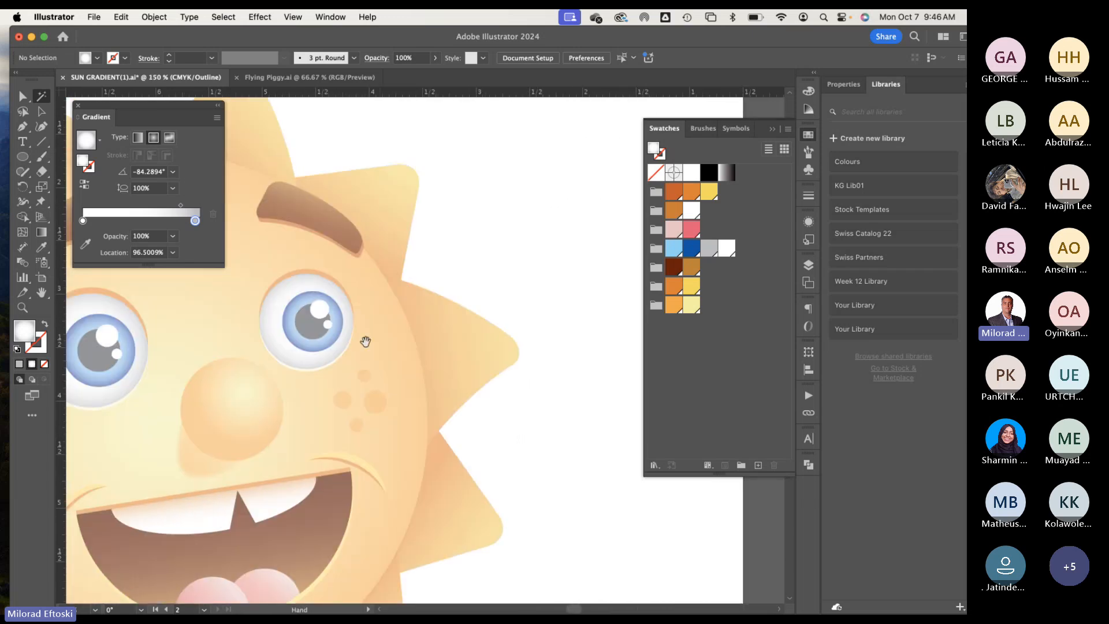
pyautogui.moveTo(453, 362); pyautogui.dragTo(356, 385)
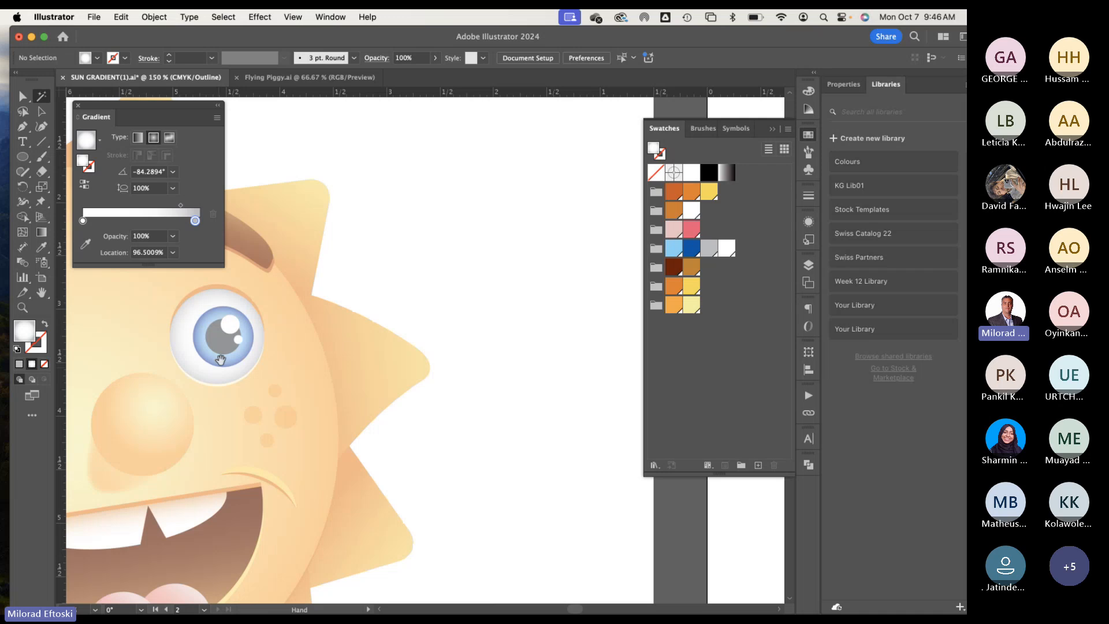
pyautogui.moveTo(458, 364); pyautogui.dragTo(383, 396)
pyautogui.hscroll(10, 384, 396)
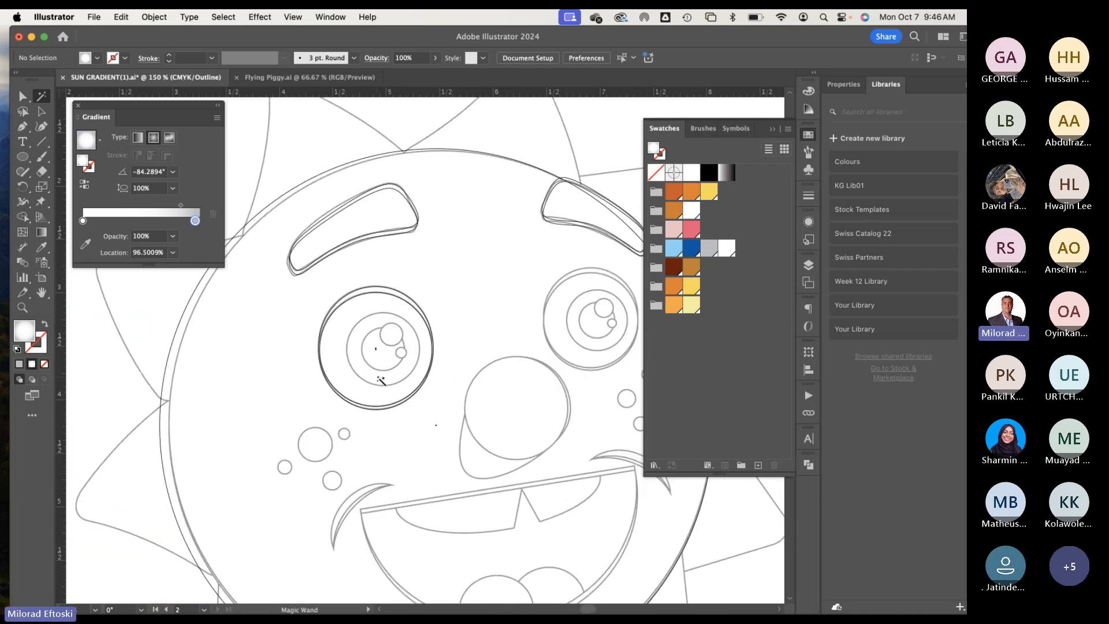
# Step: Draw an ellipse over the left eye's iris outline, fit its edges to the outline, and show it in preview
pyautogui.scroll(2, 381, 382)
pyautogui.click(24, 157)
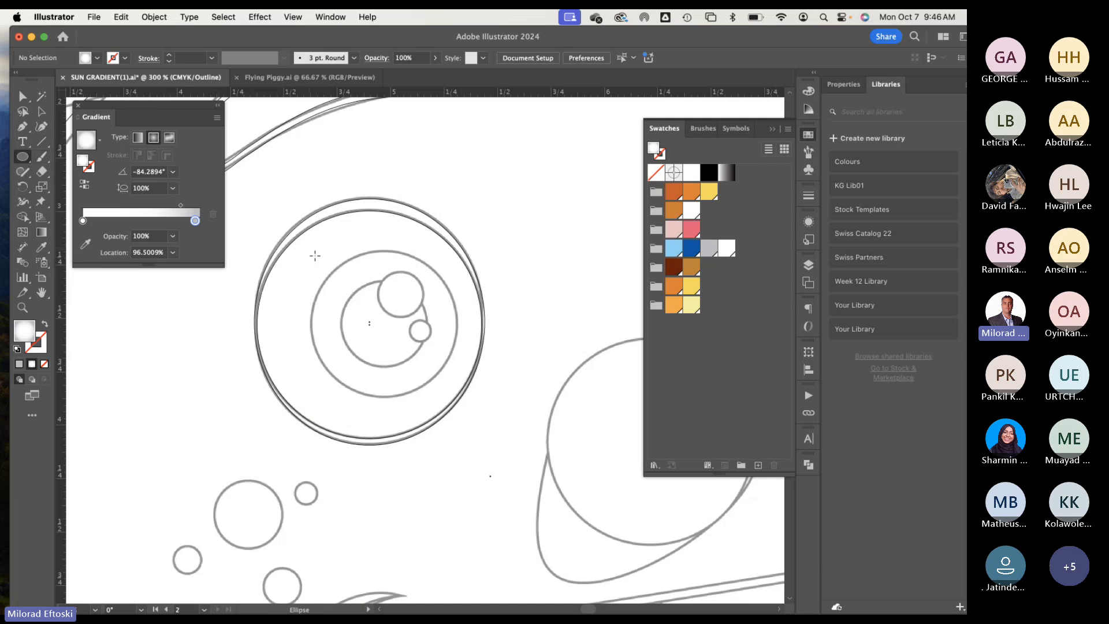
pyautogui.moveTo(310, 247)
pyautogui.mouseDown()
pyautogui.moveTo(425, 383)
pyautogui.moveTo(460, 396)
pyautogui.mouseUp()
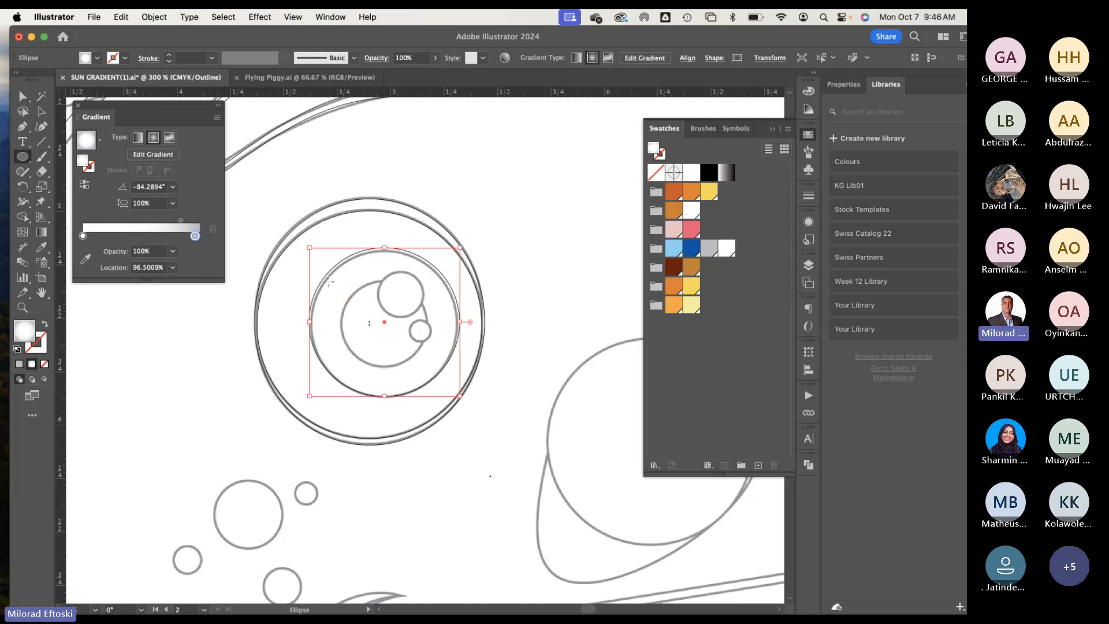
pyautogui.press('v')
pyautogui.moveTo(384, 247); pyautogui.dragTo(384, 249)
pyautogui.moveTo(460, 321); pyautogui.dragTo(456, 323)
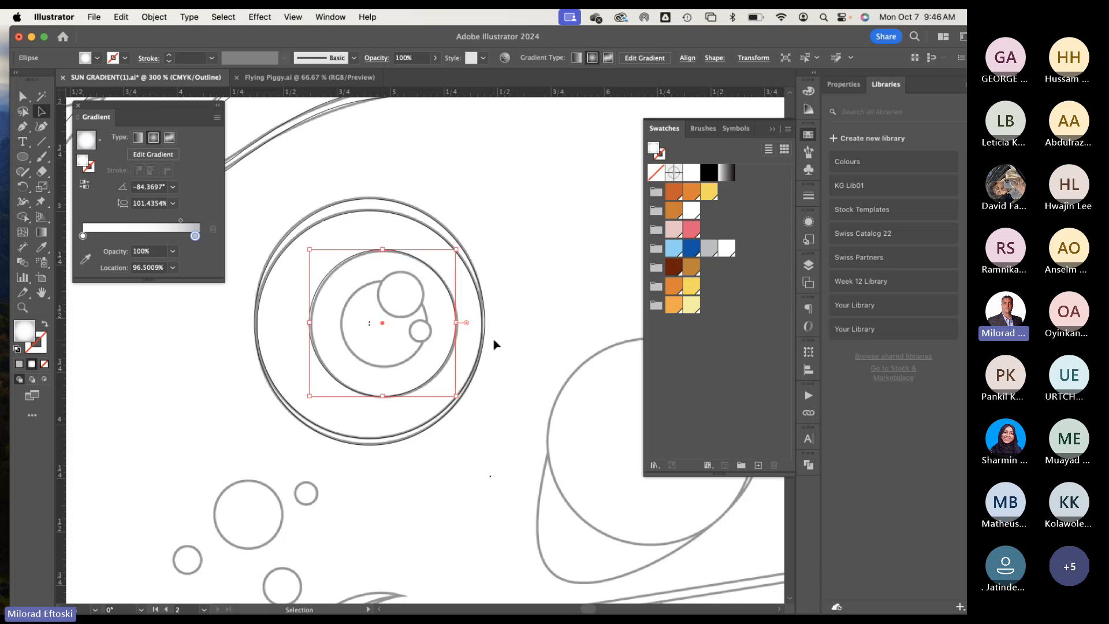
pyautogui.press('Right')
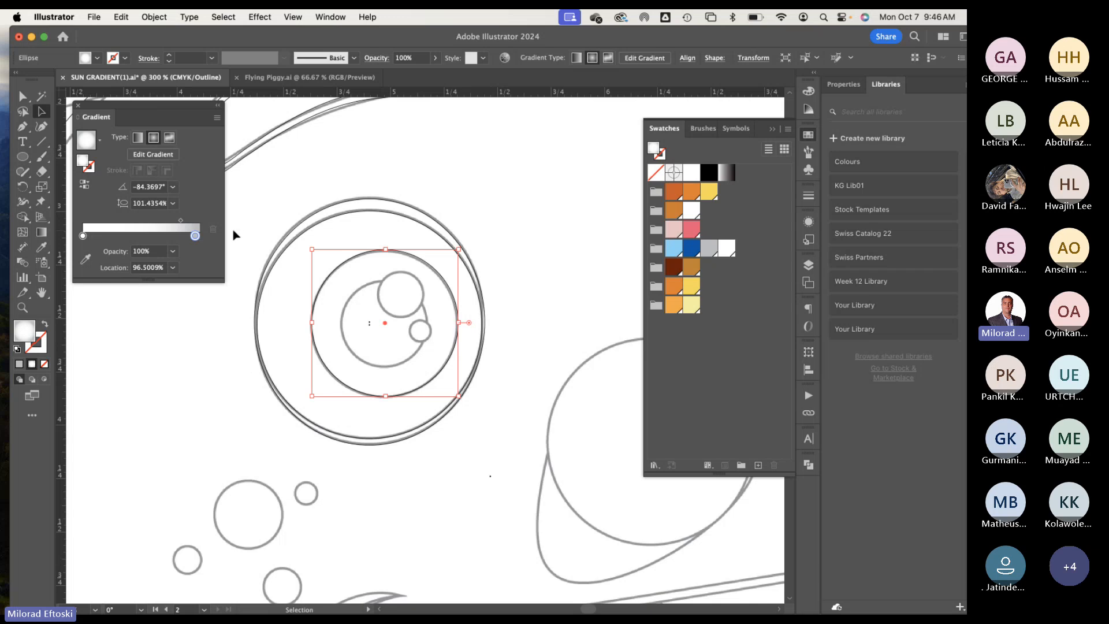
pyautogui.press('super+y')
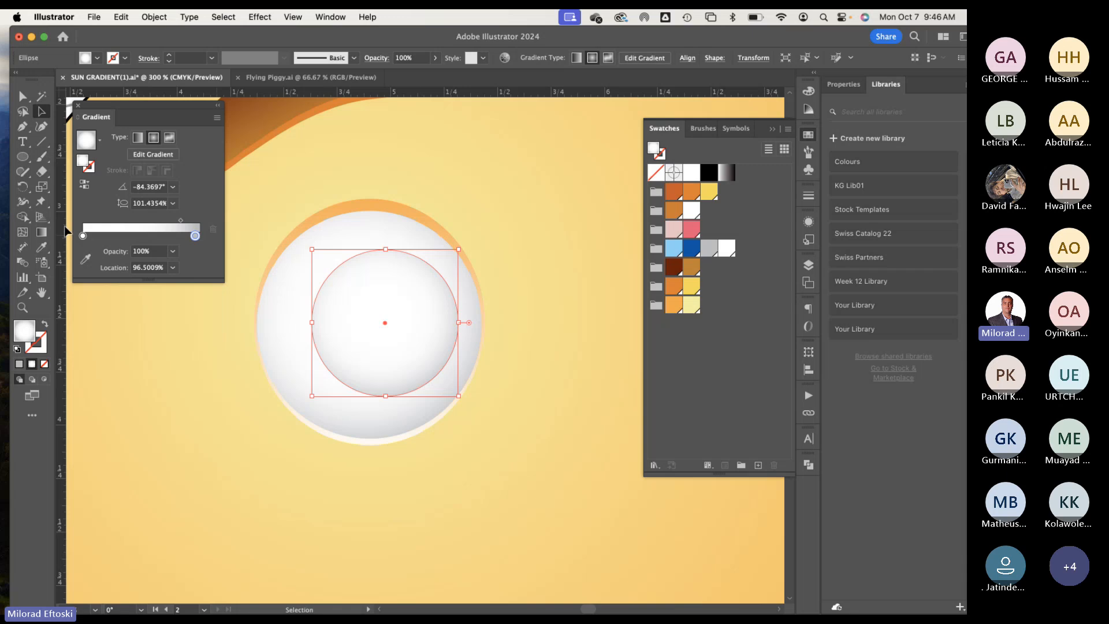
# Step: Recolour the iris gradient with light blue at the centre and dark blue (C=100 M=74 Y=0 K=0) at the outer stop
pyautogui.click(41, 232)
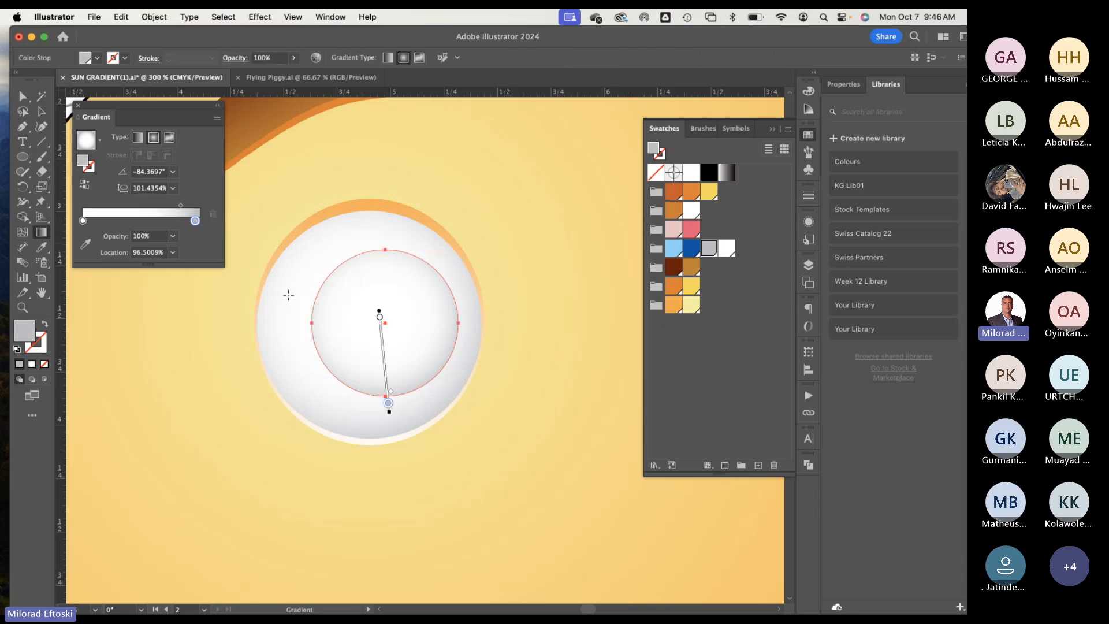
pyautogui.doubleClick(379, 317)
pyautogui.click(245, 397)
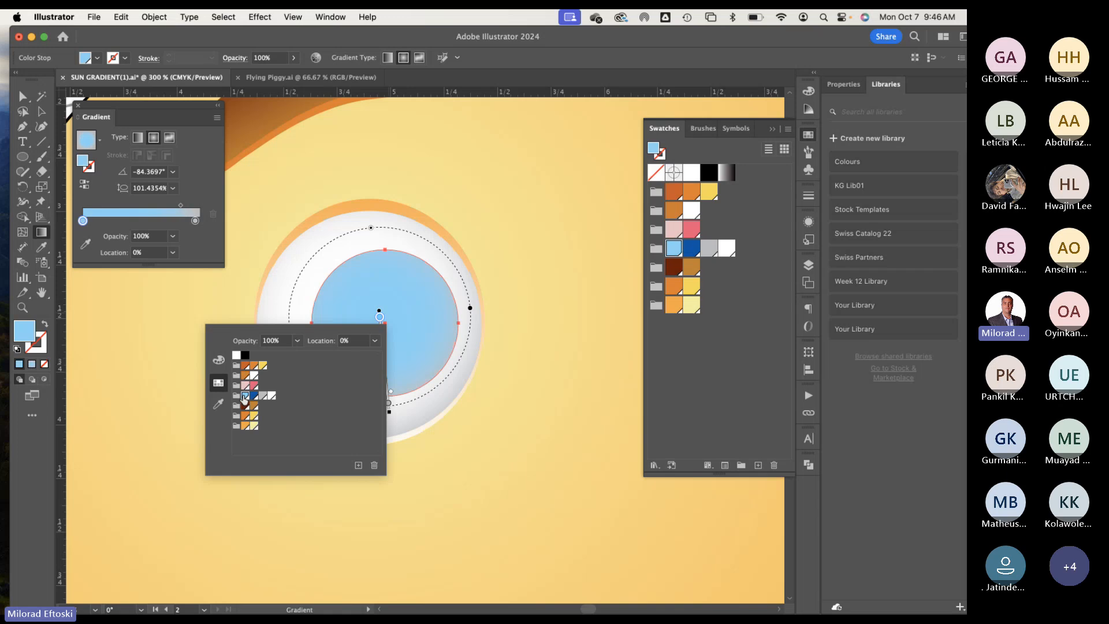
pyautogui.click(388, 403)
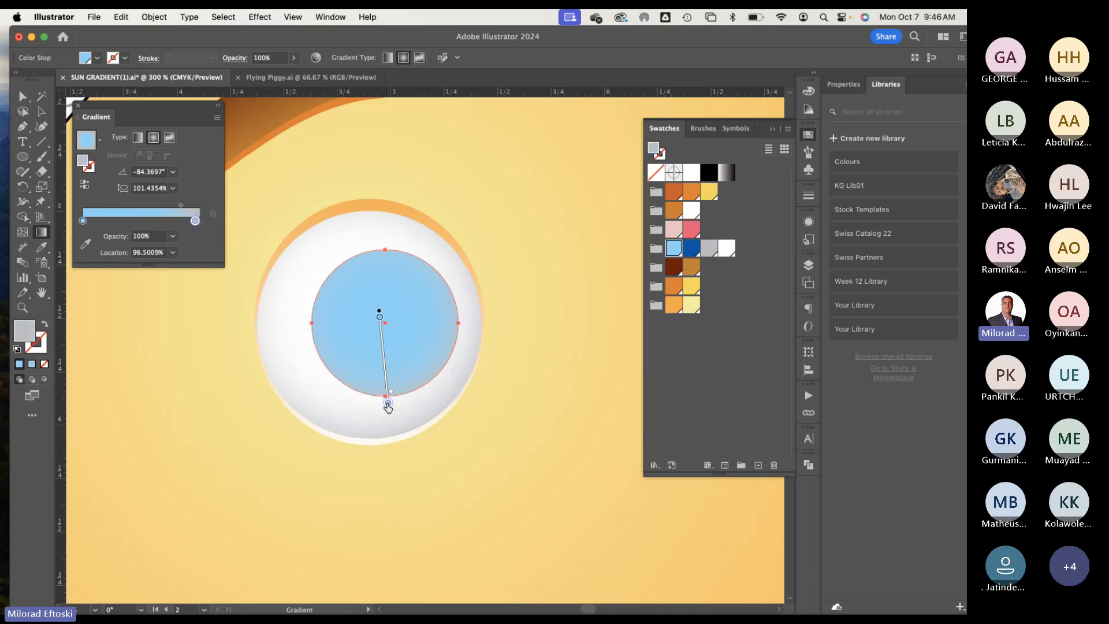
pyautogui.doubleClick(388, 404)
pyautogui.click(262, 481)
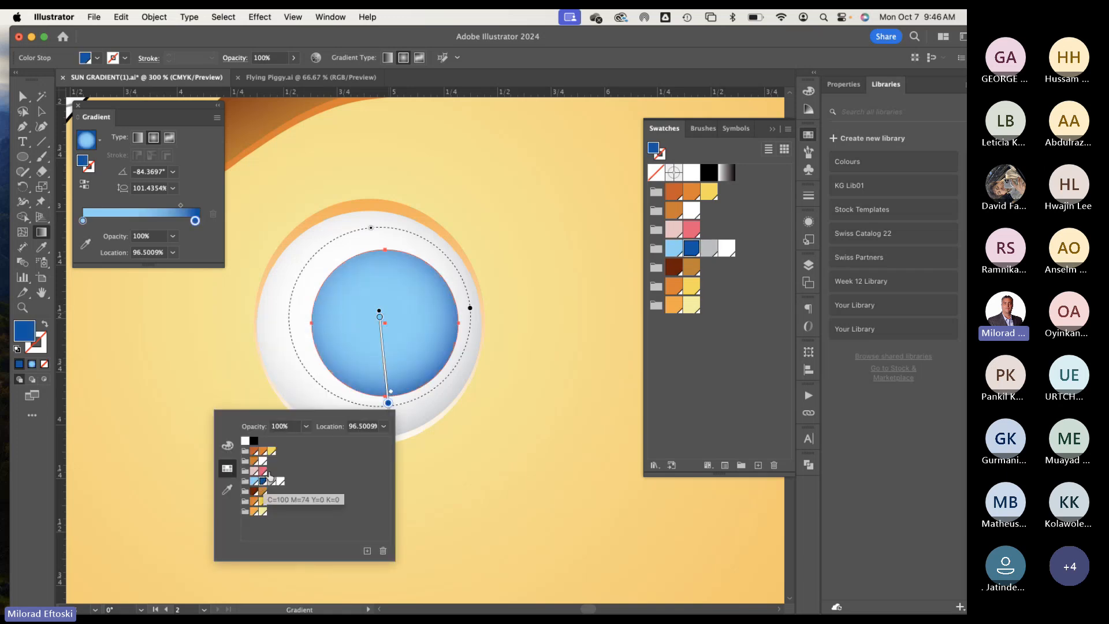
pyautogui.click(389, 402)
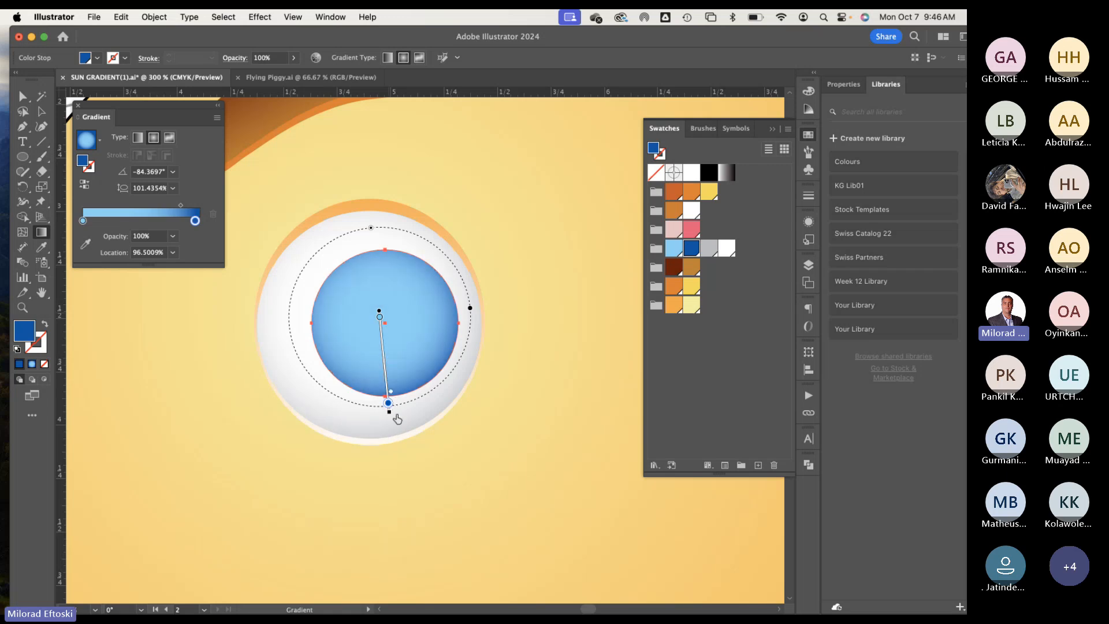
pyautogui.press('v')
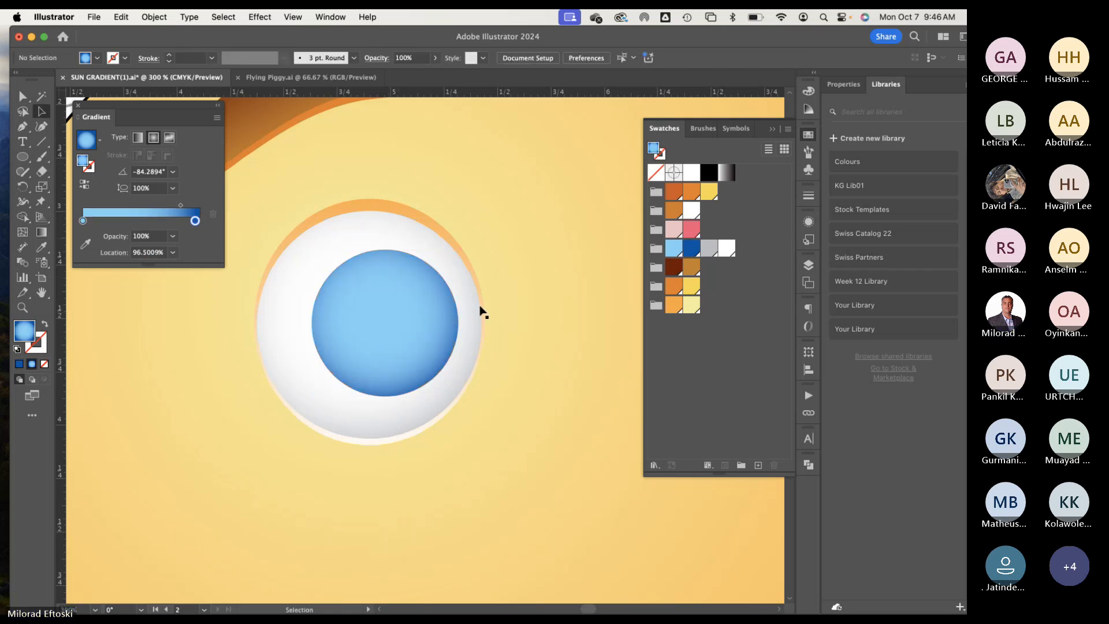
# Step: Shift the radial gradient to the middle of the iris for an even dark rim, and deselect the ellipse
pyautogui.click(41, 231)
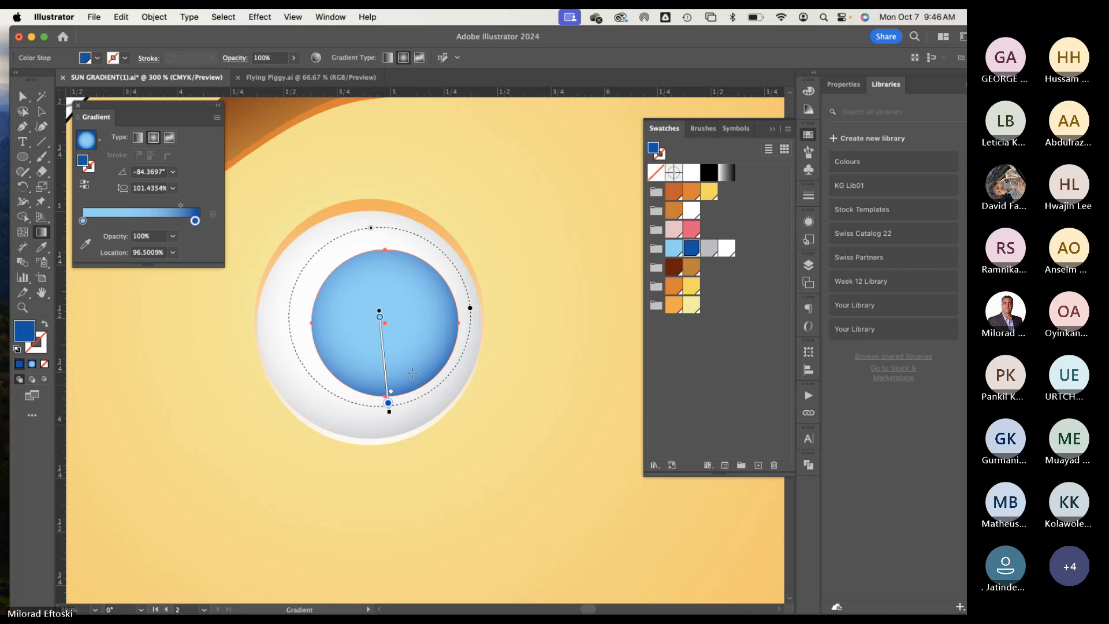
pyautogui.moveTo(385, 372); pyautogui.dragTo(392, 379)
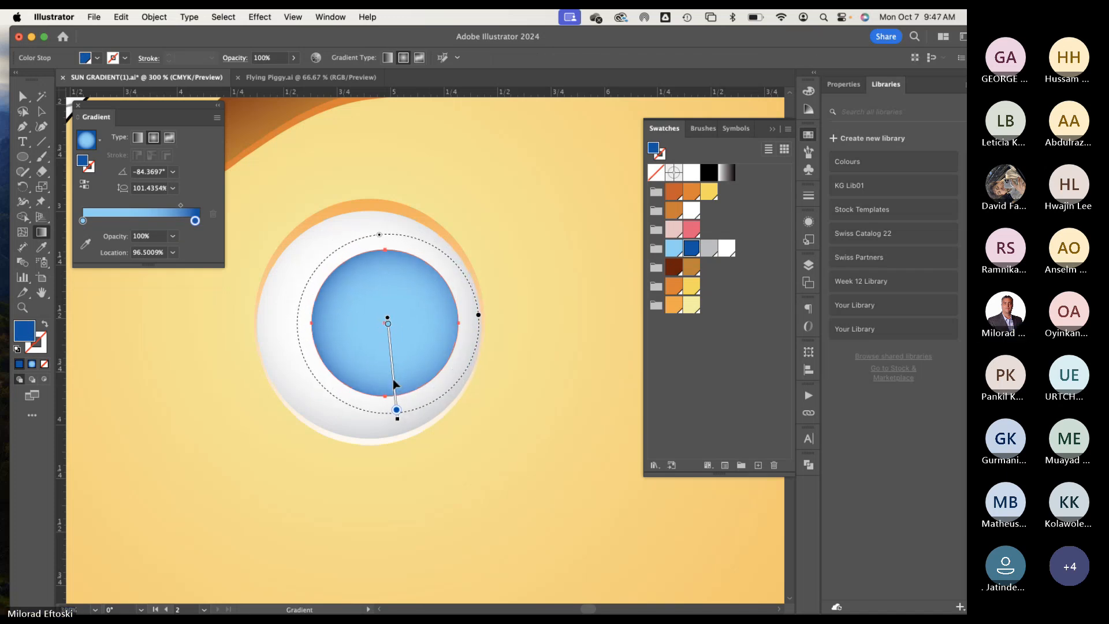
pyautogui.press('v')
pyautogui.press('super+shift+a')
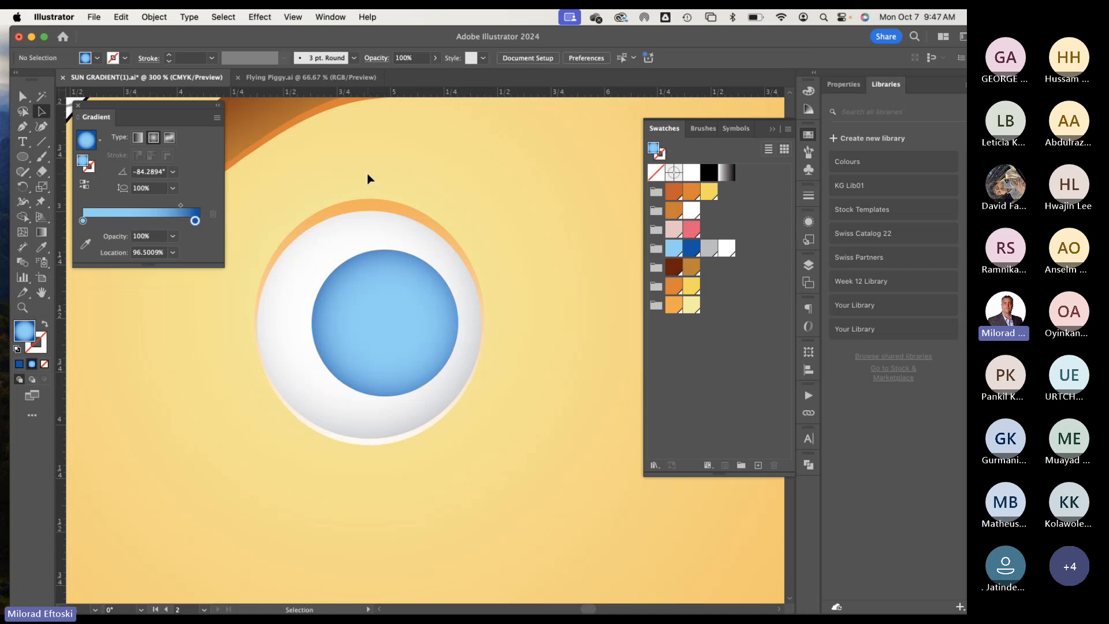
# Step: Compare the blue iris with the eyes of the finished sun
pyautogui.press('a')
pyautogui.press('super+1')
pyautogui.press('super+=')
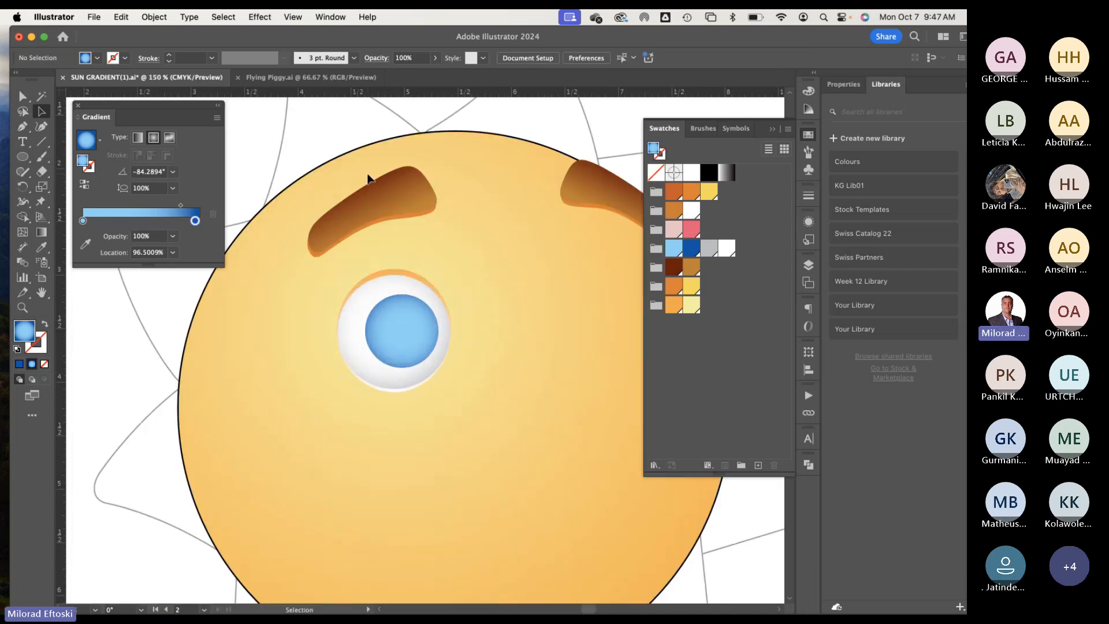
pyautogui.hscroll(-10, 309, 437)
pyautogui.hscroll(-10, 308, 437)
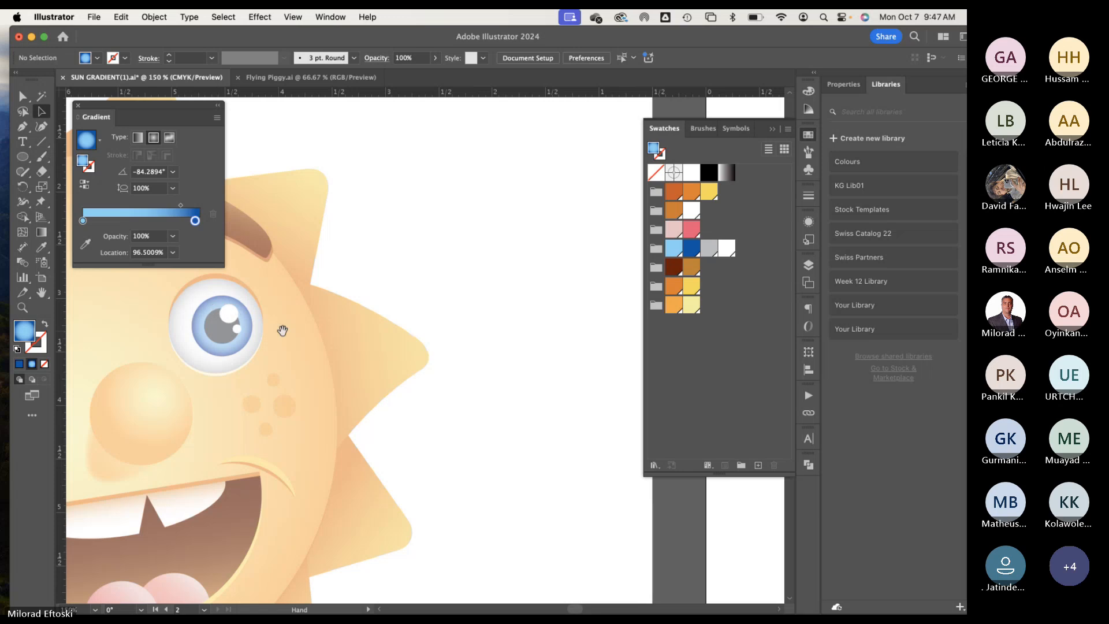
pyautogui.hscroll(15, 282, 326)
pyautogui.hscroll(-15, 231, 388)
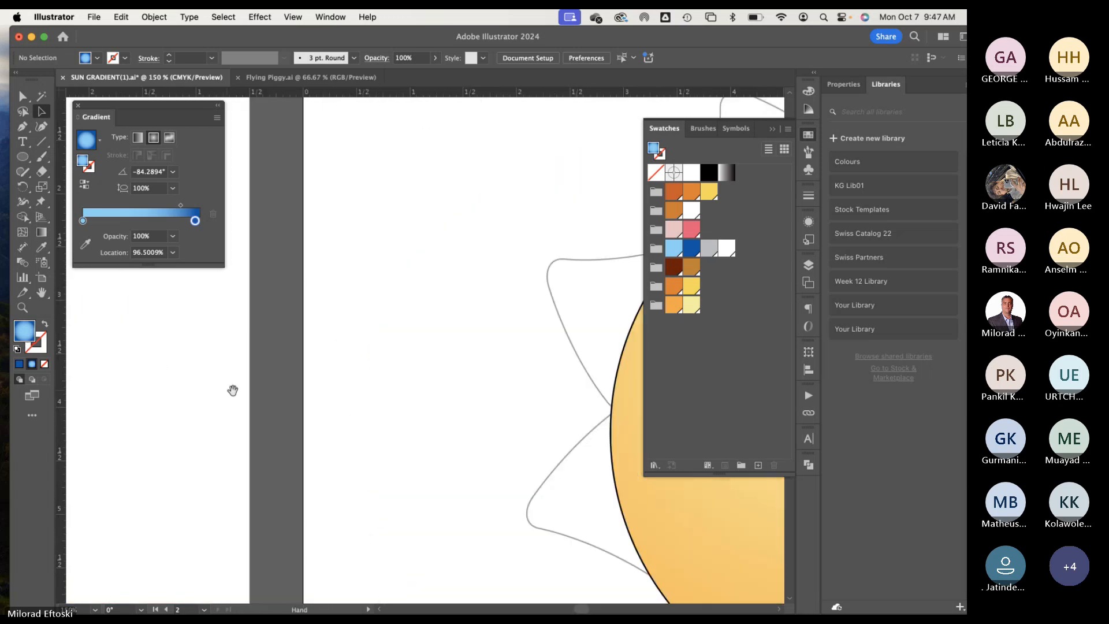
pyautogui.hscroll(15, 431, 391)
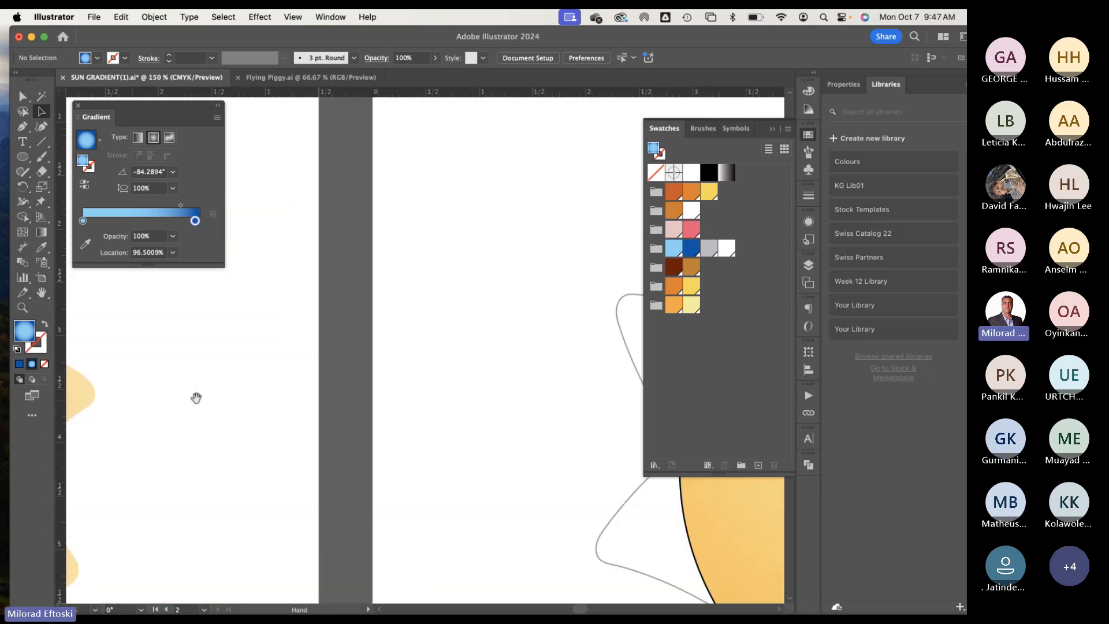
pyautogui.scroll(2, 413, 389)
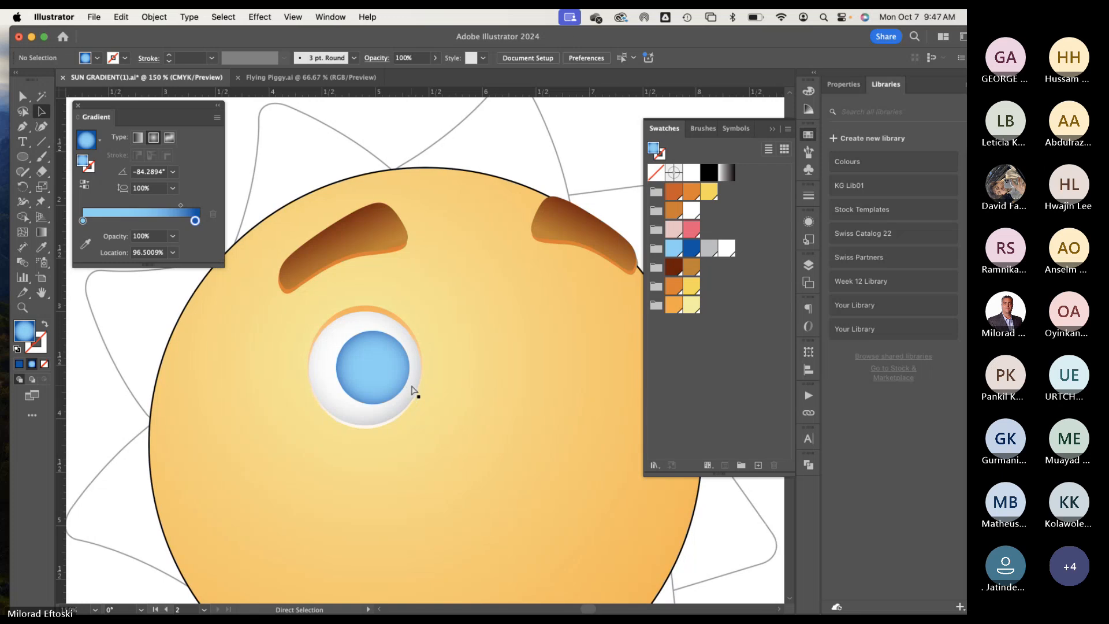
# Step: Tighten the iris's radial gradient so the dark blue rim is stronger, and deselect the ellipse
pyautogui.click(382, 384)
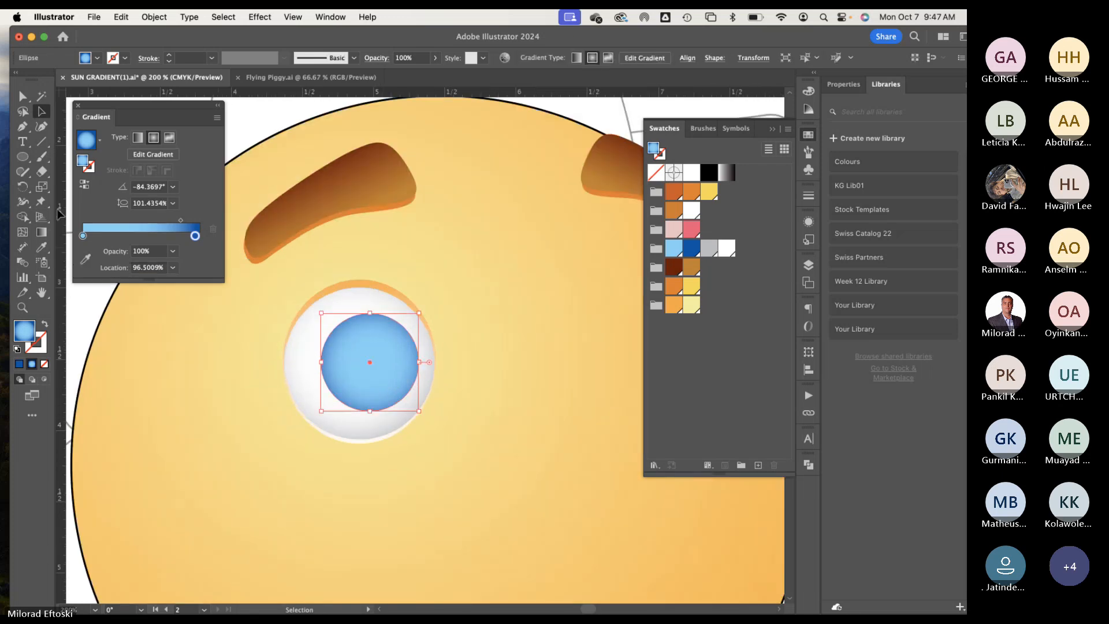
pyautogui.press('g')
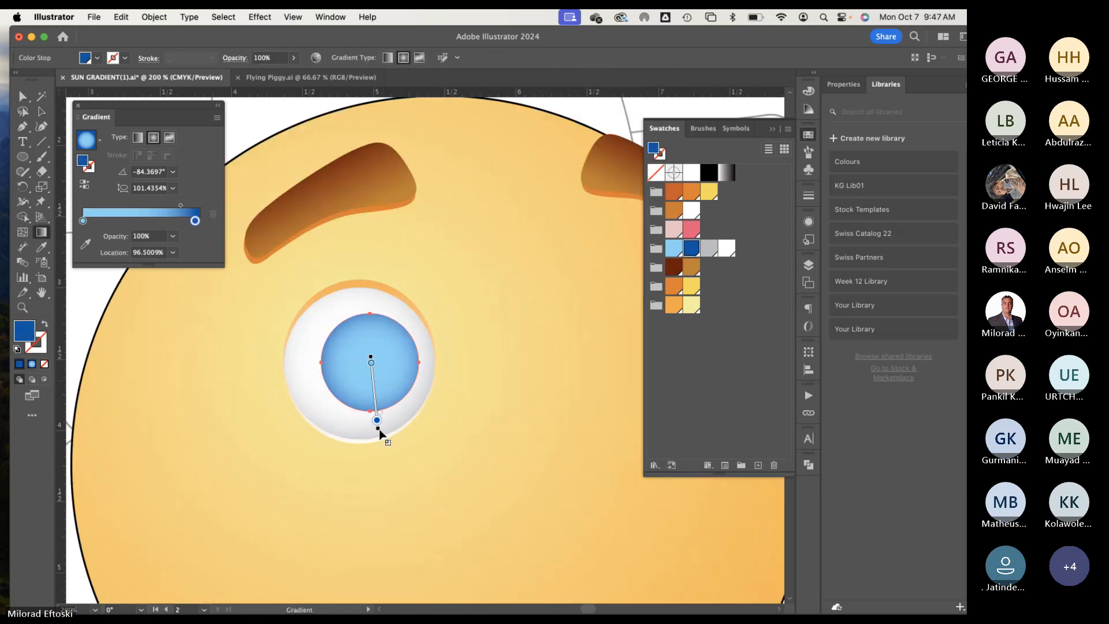
pyautogui.moveTo(378, 428); pyautogui.dragTo(369, 373)
pyautogui.press('a')
pyautogui.click(190, 442)
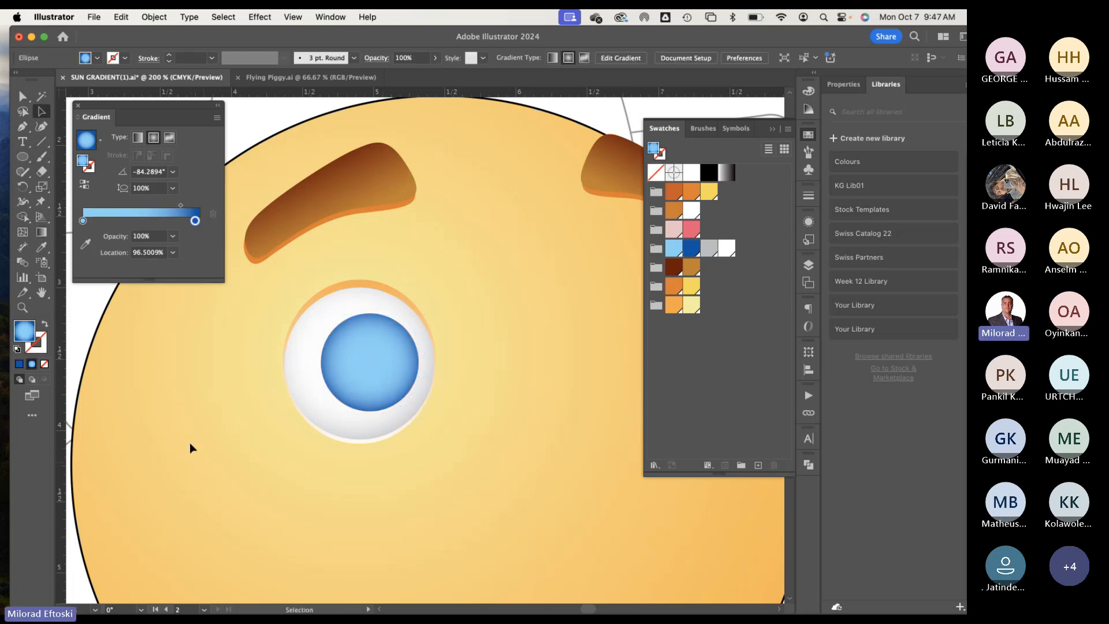
# Step: Draw an ellipse over the left eye's pupil outline in outline view, using the default white fill and black stroke
pyautogui.press('super+y')
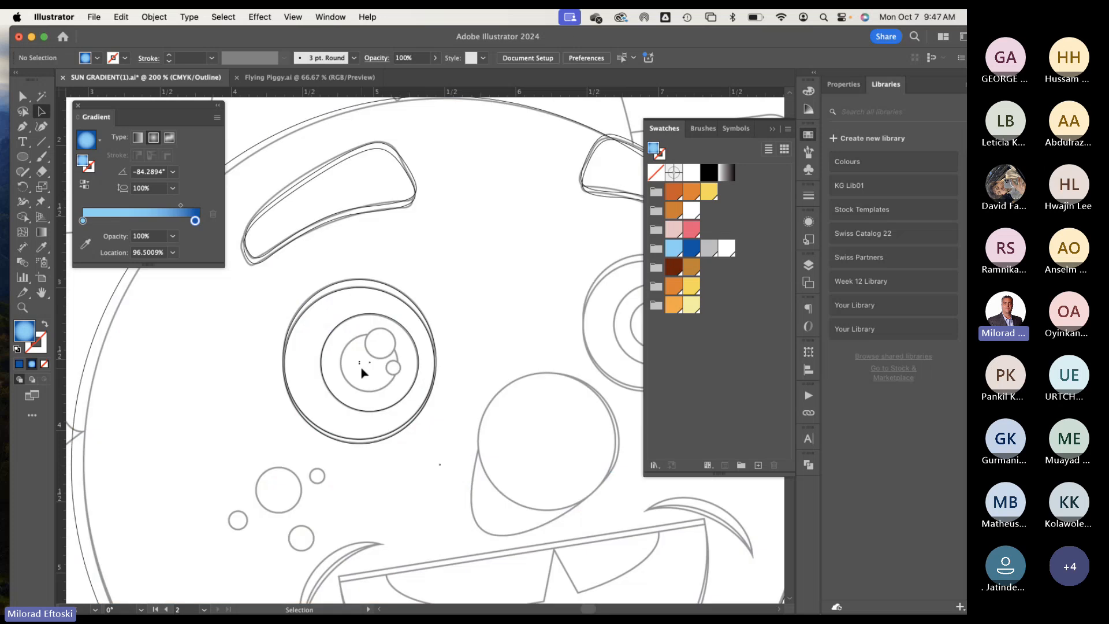
pyautogui.press('super+equal')
pyautogui.press('super+equal')
pyautogui.press('super+y')
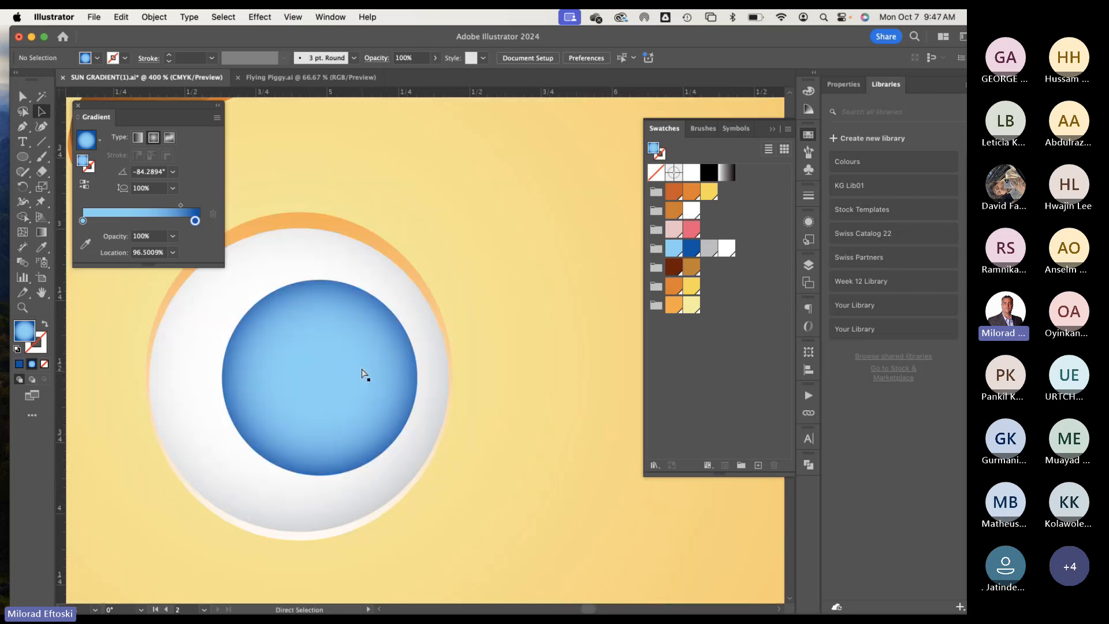
pyautogui.press('super+y')
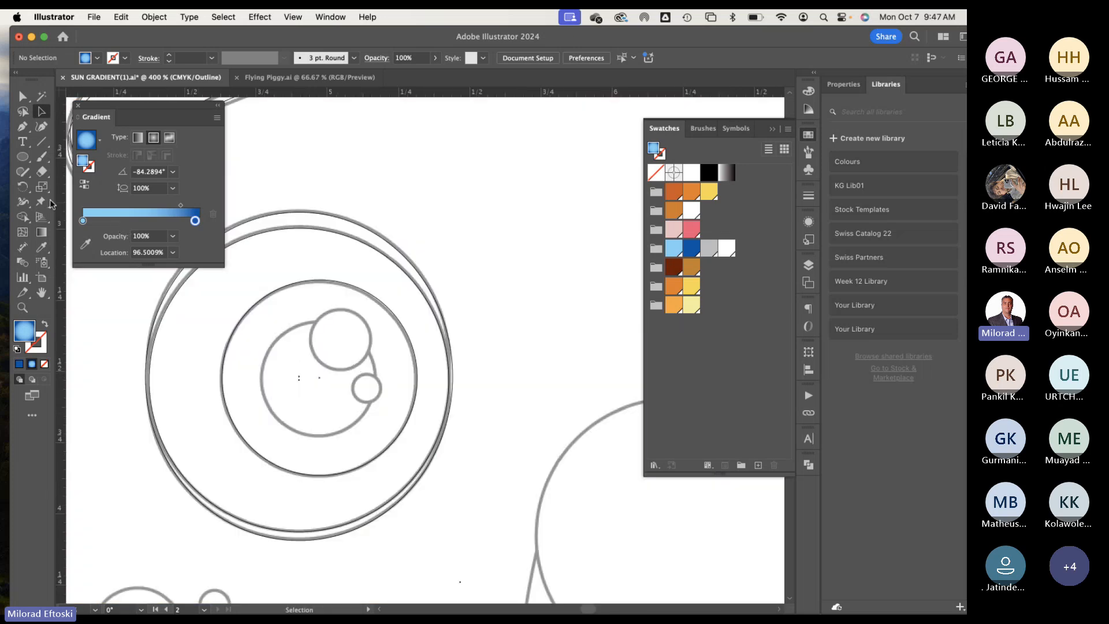
pyautogui.click(23, 156)
pyautogui.press('d')
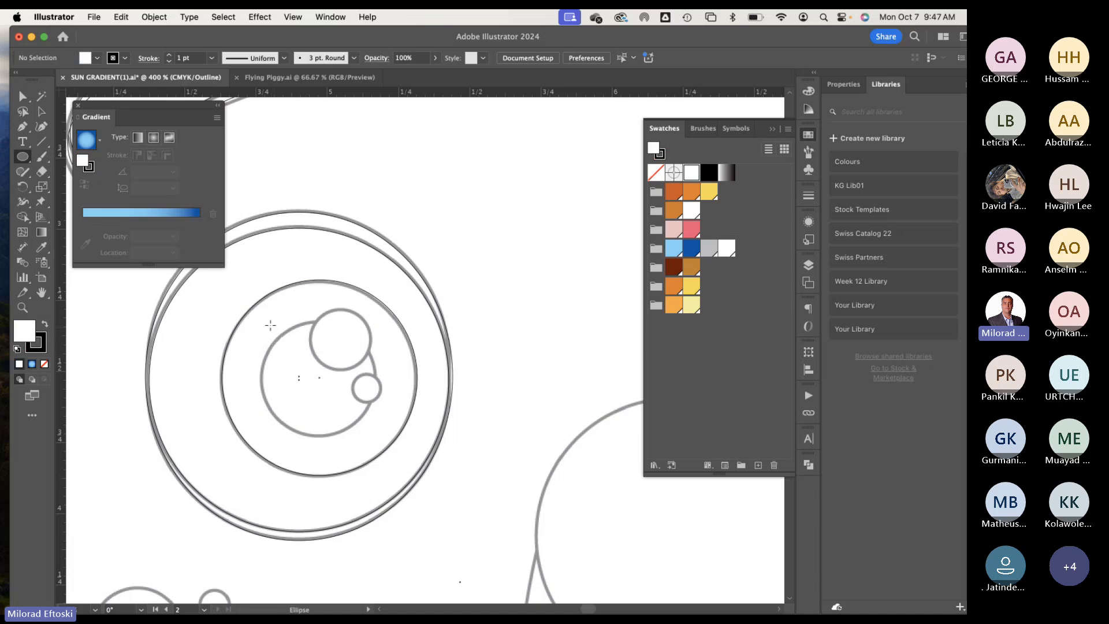
pyautogui.moveTo(260, 320); pyautogui.dragTo(375, 437)
pyautogui.click(42, 110)
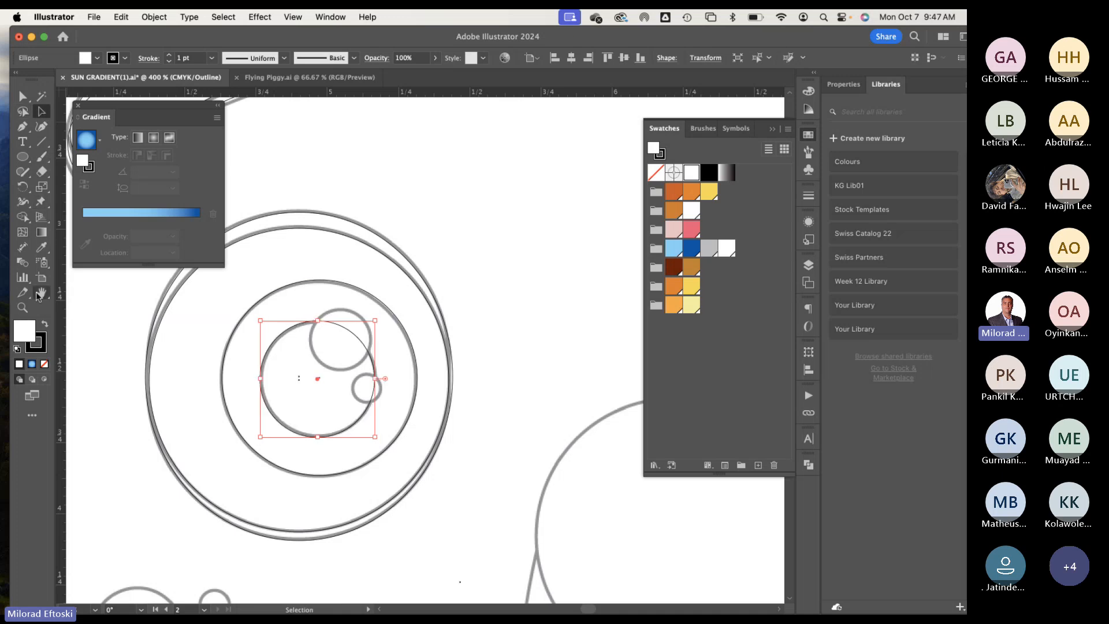
# Step: Give the pupil ellipse a black fill with no stroke and check it in preview
pyautogui.click(44, 321)
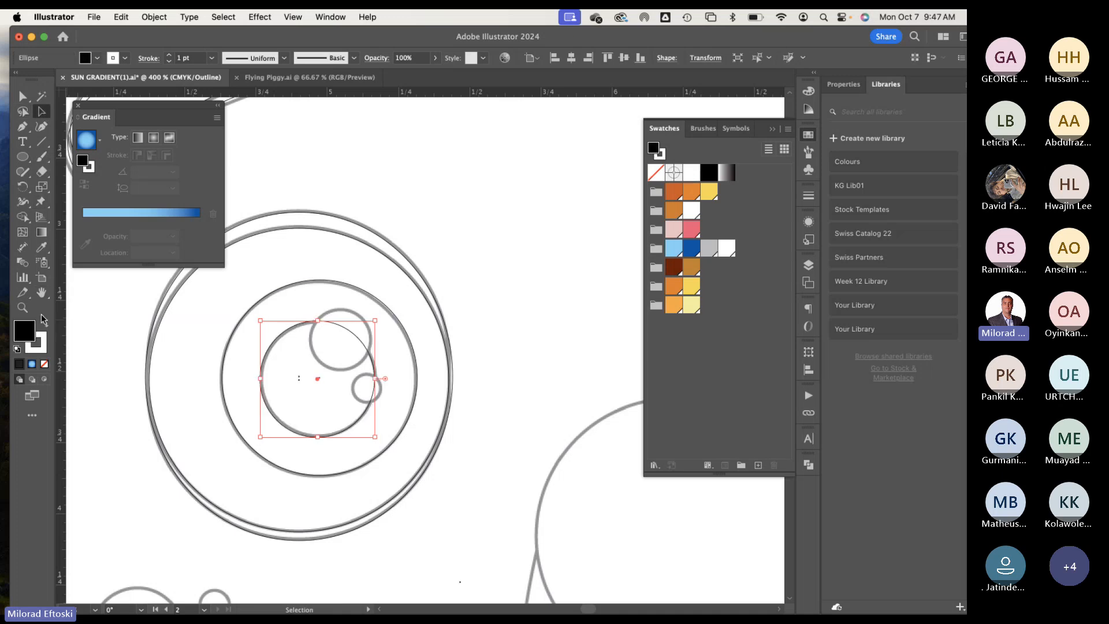
pyautogui.click(126, 58)
pyautogui.click(9, 105)
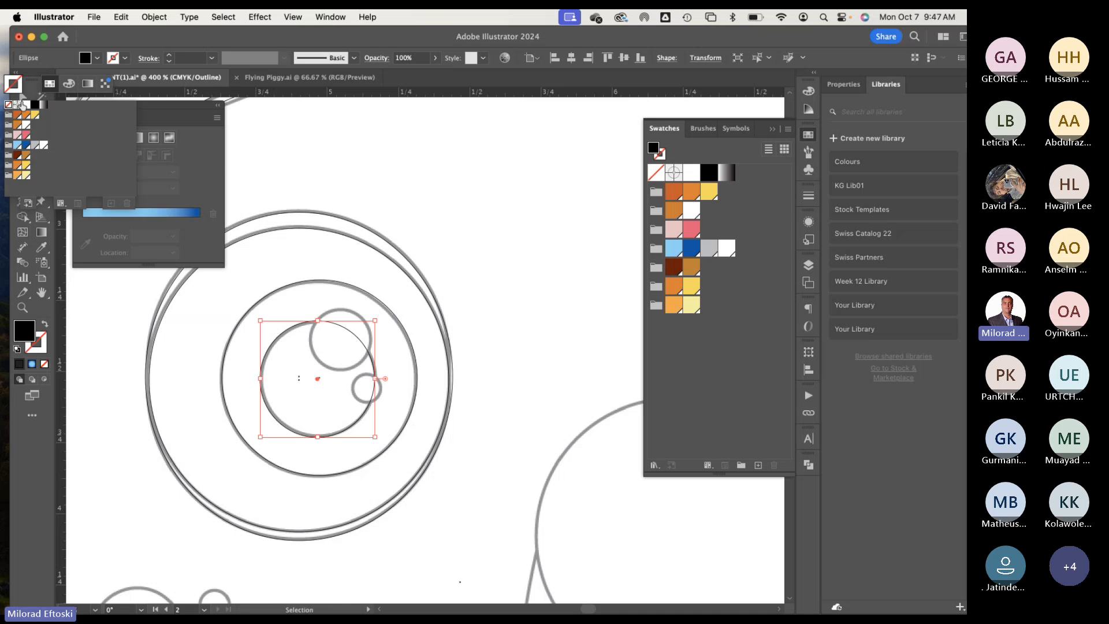
pyautogui.click(123, 44)
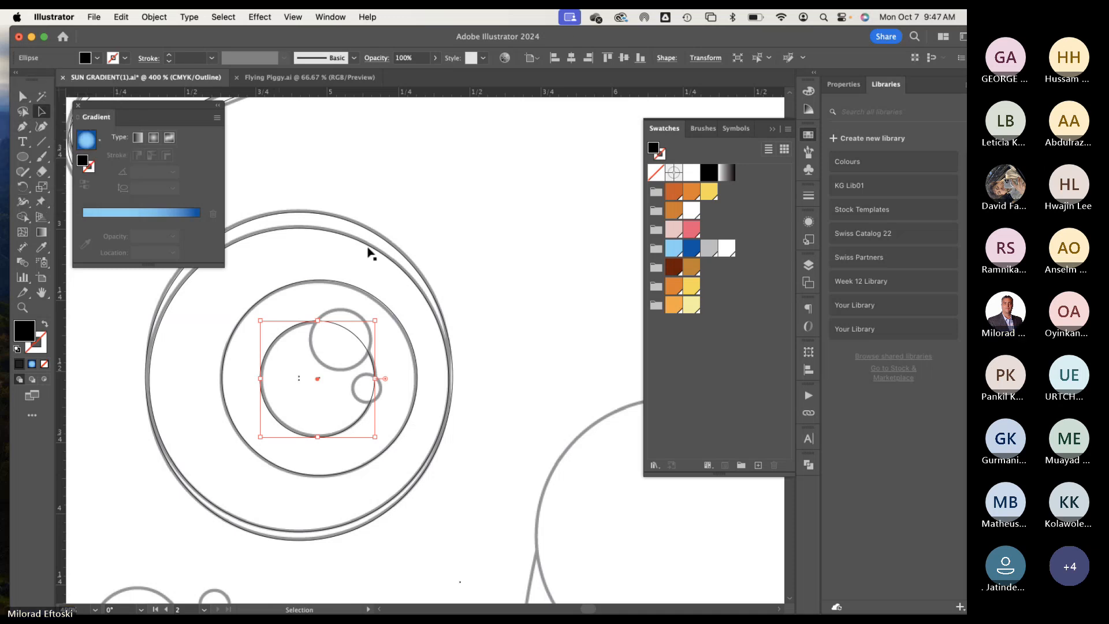
pyautogui.press('super+y')
pyautogui.press('super+y')
pyautogui.press('super+y')
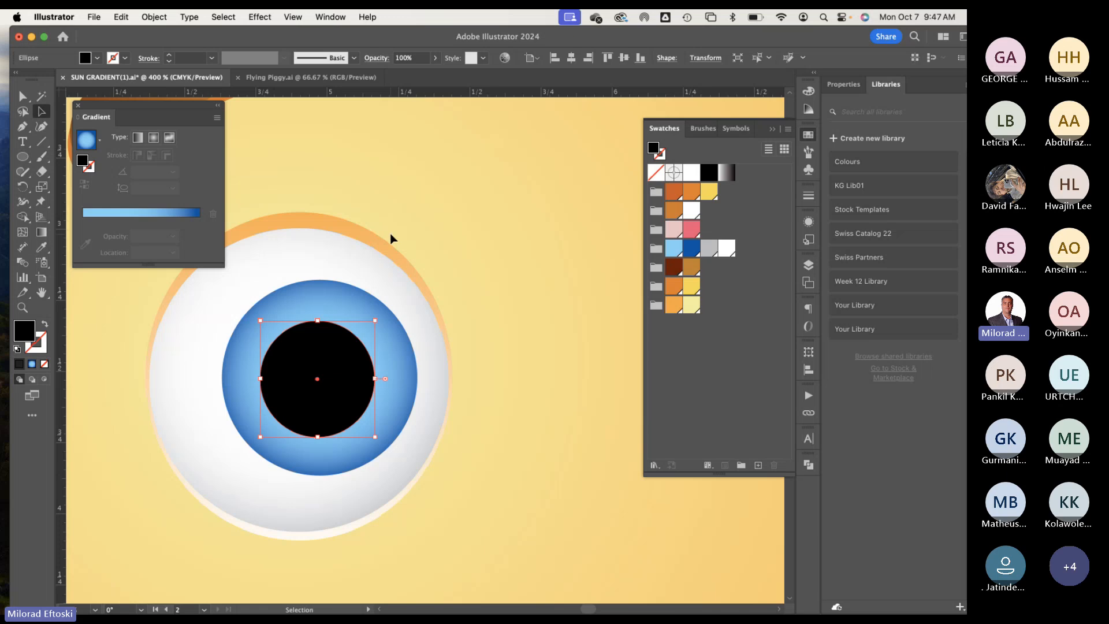
# Step: Draw two circles over the large and small highlight outlines of the left eye's pupil in outline view
pyautogui.press('super+y')
pyautogui.click(358, 339)
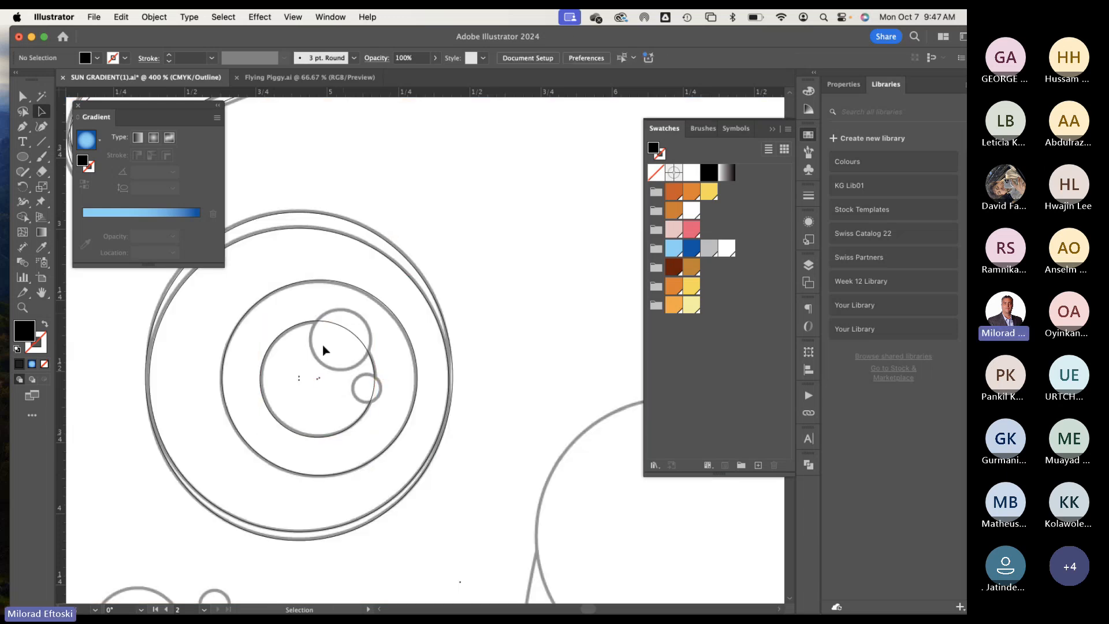
pyautogui.click(23, 156)
pyautogui.moveTo(308, 307); pyautogui.dragTo(372, 372)
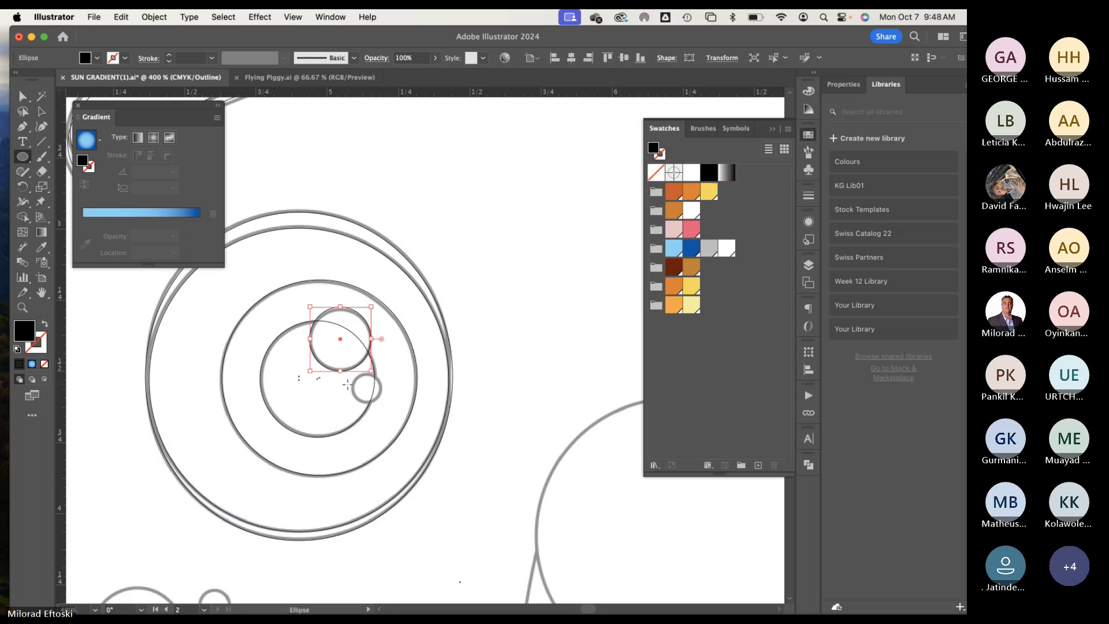
pyautogui.moveTo(352, 375); pyautogui.dragTo(382, 404)
pyautogui.press('a')
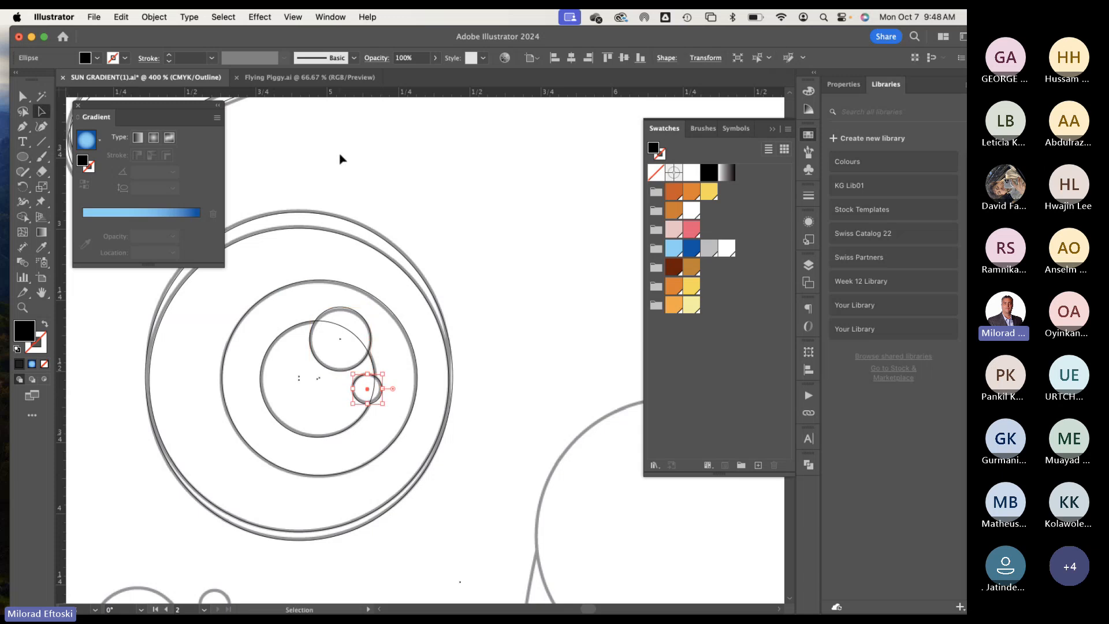
# Step: Fill both highlight circles on the left pupil with white in preview, and deselect them
pyautogui.click(340, 159)
pyautogui.press('super+y')
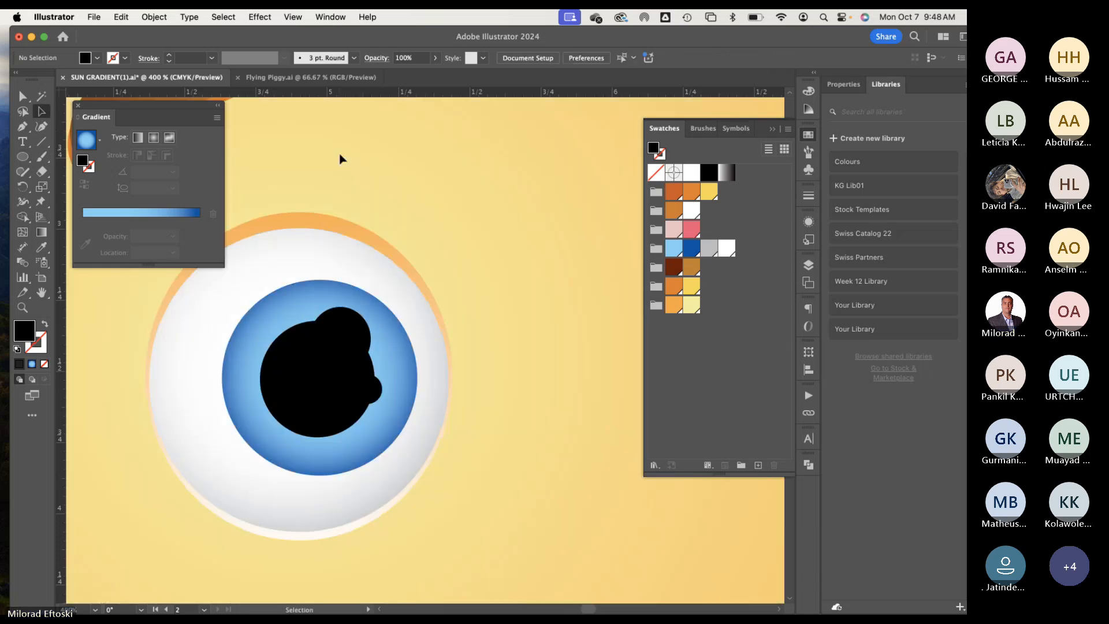
pyautogui.click(361, 341)
pyautogui.keyDown('shift'); pyautogui.click(370, 396); pyautogui.keyUp('shift')
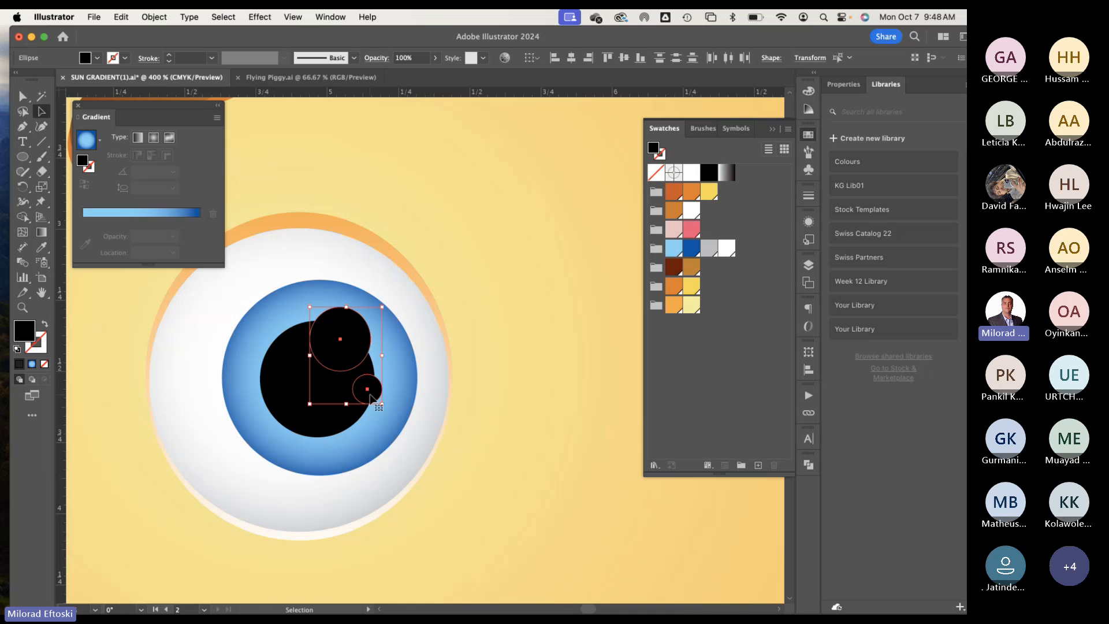
pyautogui.click(691, 210)
pyautogui.click(507, 230)
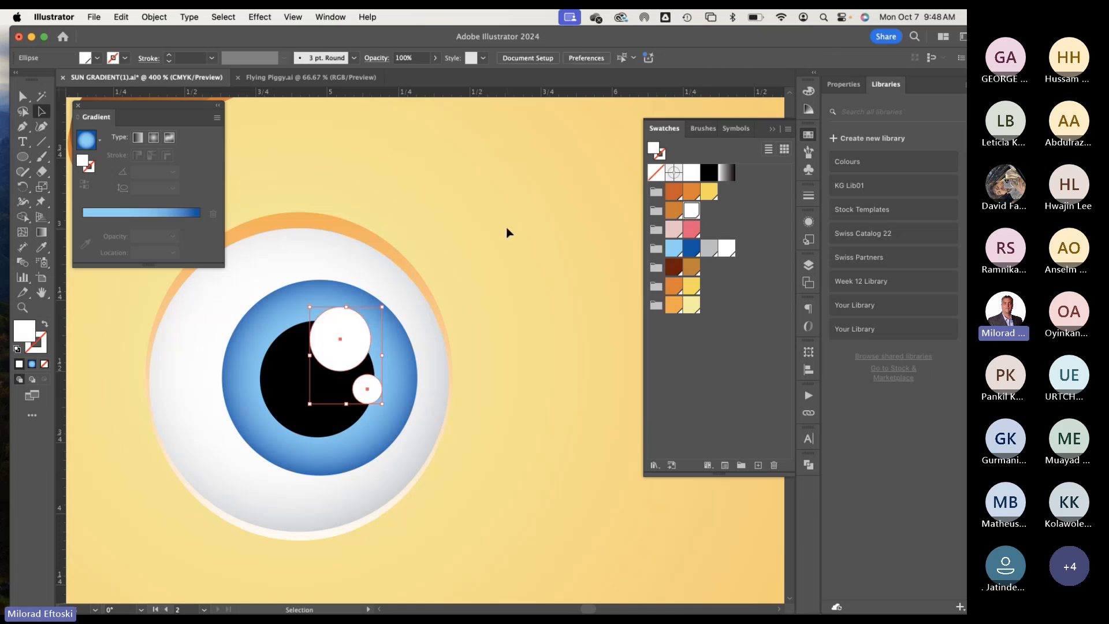
# Step: Move the left eye's highlights, pupil, iris, eyeball and socket apart to show the separate ellipses
pyautogui.press('super+minus')
pyautogui.press('super+minus')
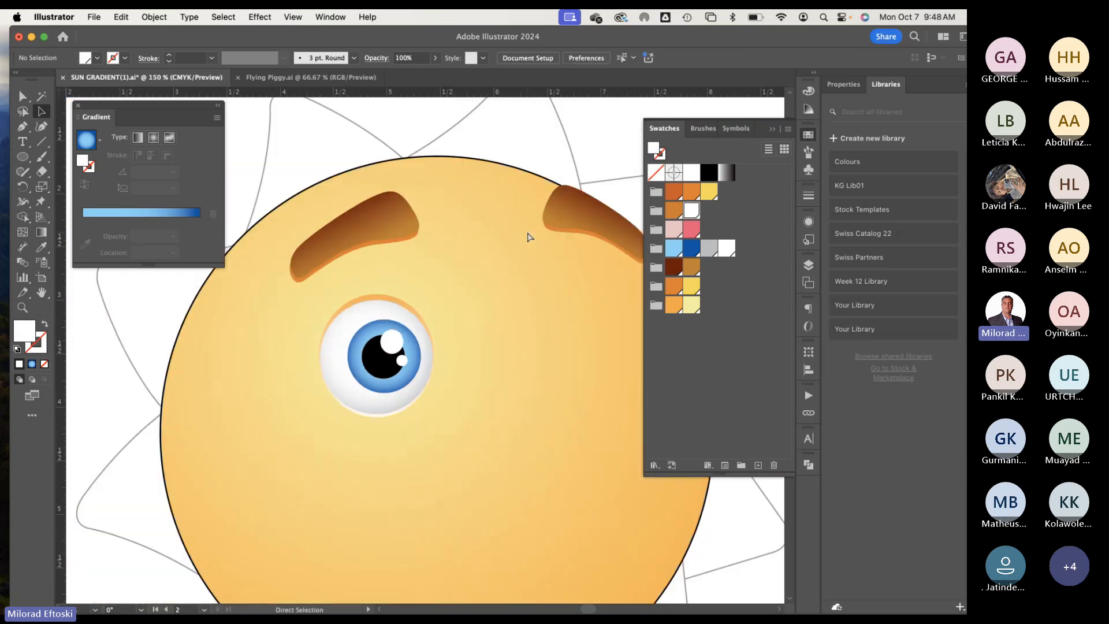
pyautogui.press('super+minus')
pyautogui.press('super+plus')
pyautogui.press('super+plus')
pyautogui.press('super+minus')
pyautogui.press('super+minus')
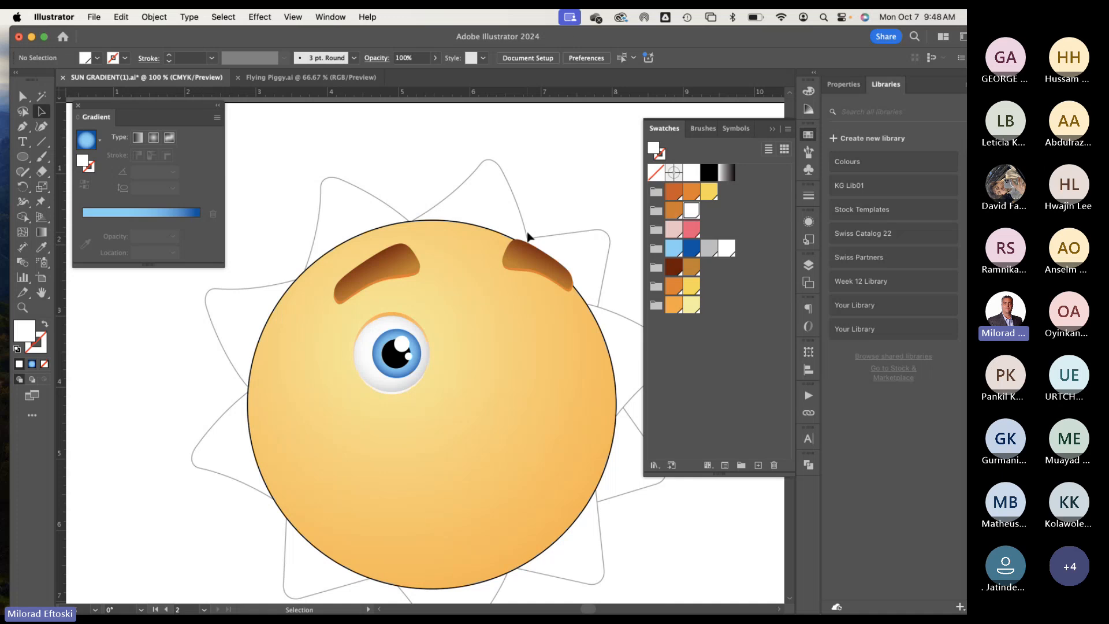
pyautogui.moveTo(401, 345); pyautogui.dragTo(448, 399)
pyautogui.moveTo(419, 361); pyautogui.dragTo(337, 349)
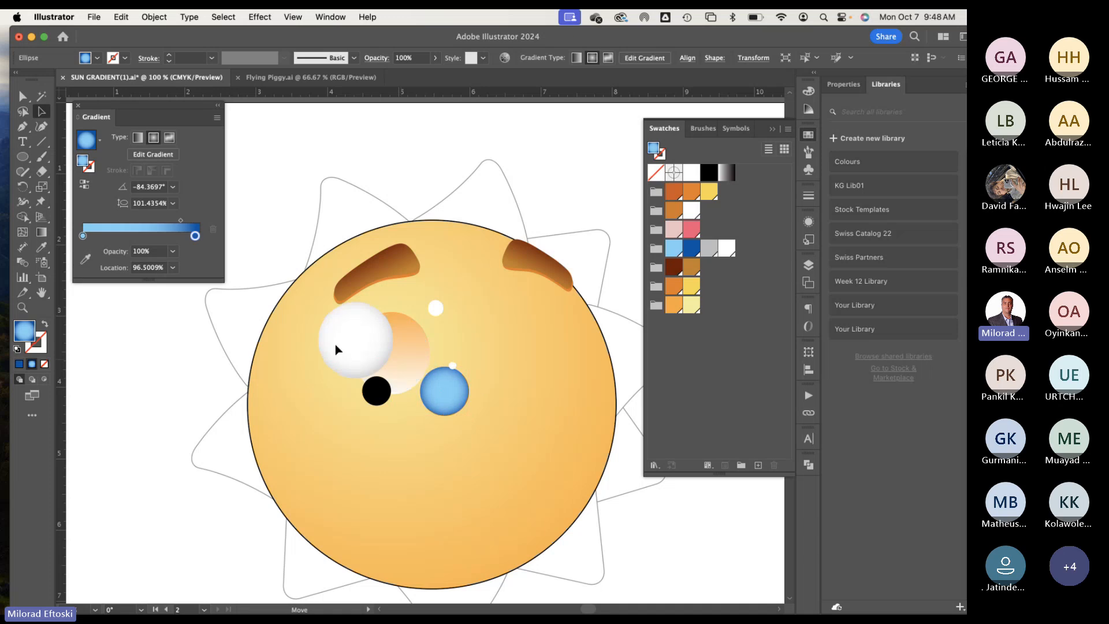
pyautogui.moveTo(404, 352); pyautogui.dragTo(399, 329)
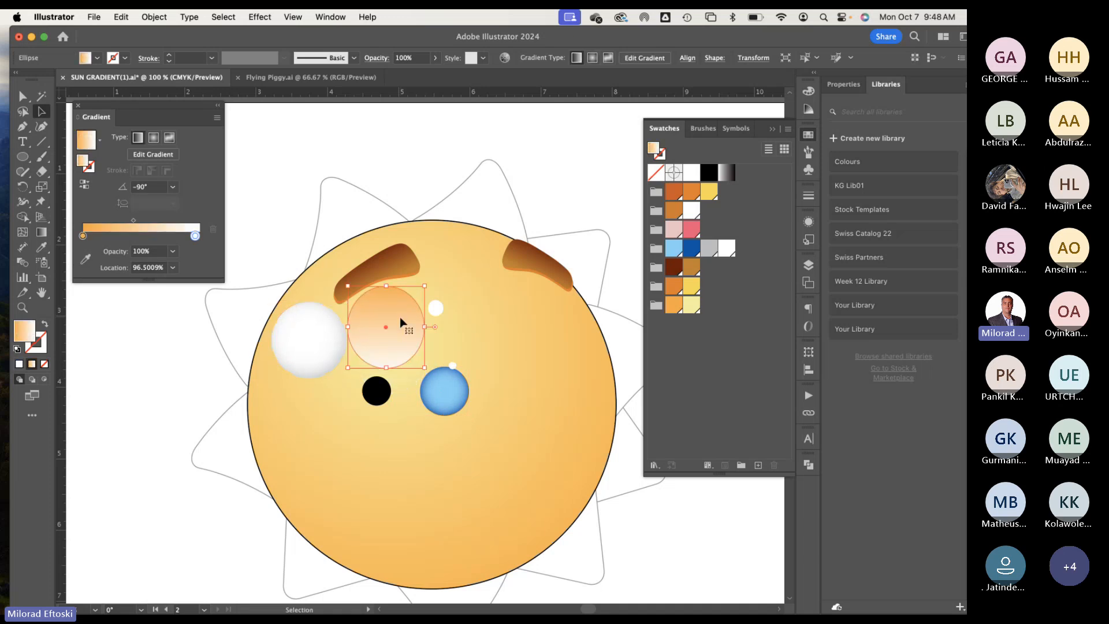
# Step: Undo all the moves of the left eye's ellipses and clear the selection
pyautogui.press('super+z')
pyautogui.press('super+z')
pyautogui.press('super+z')
pyautogui.press('super+z')
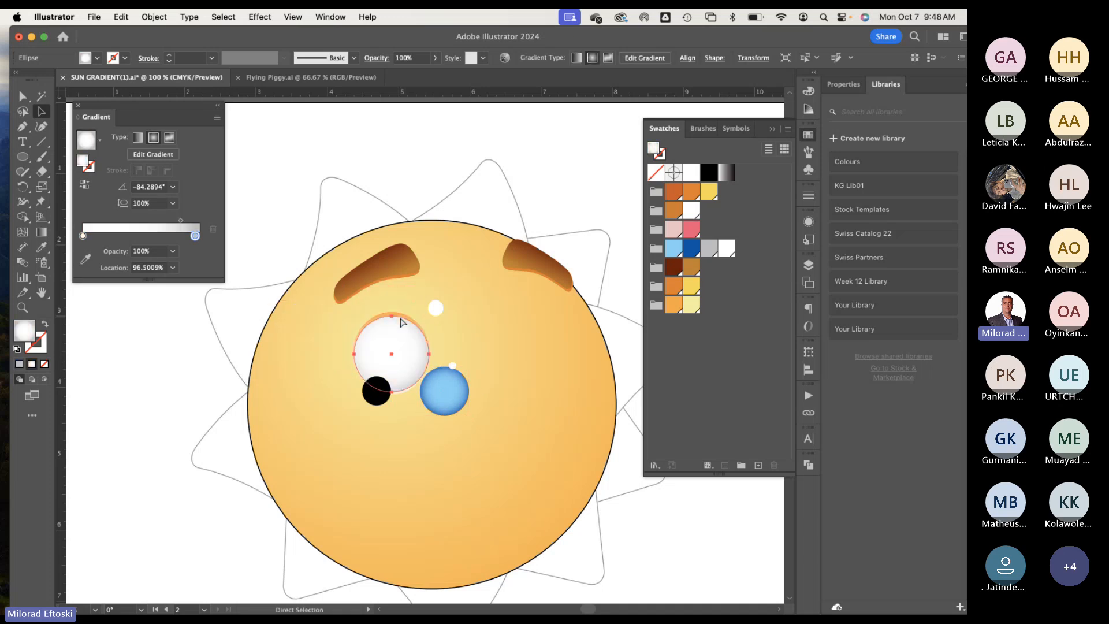
pyautogui.press('super+z')
pyautogui.press('super+z')
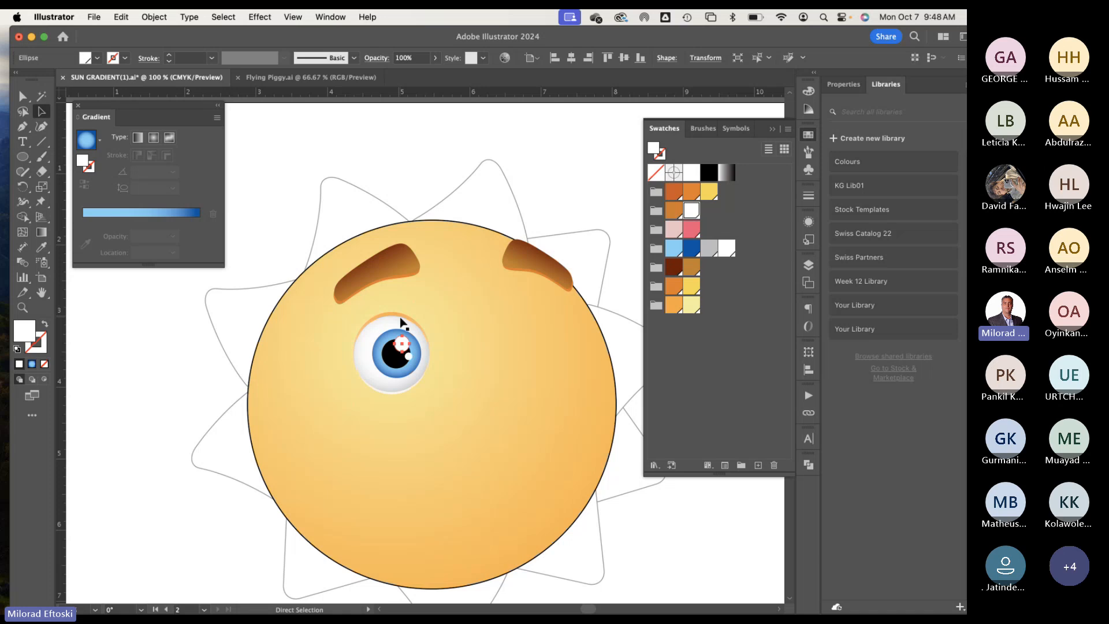
pyautogui.click(463, 325)
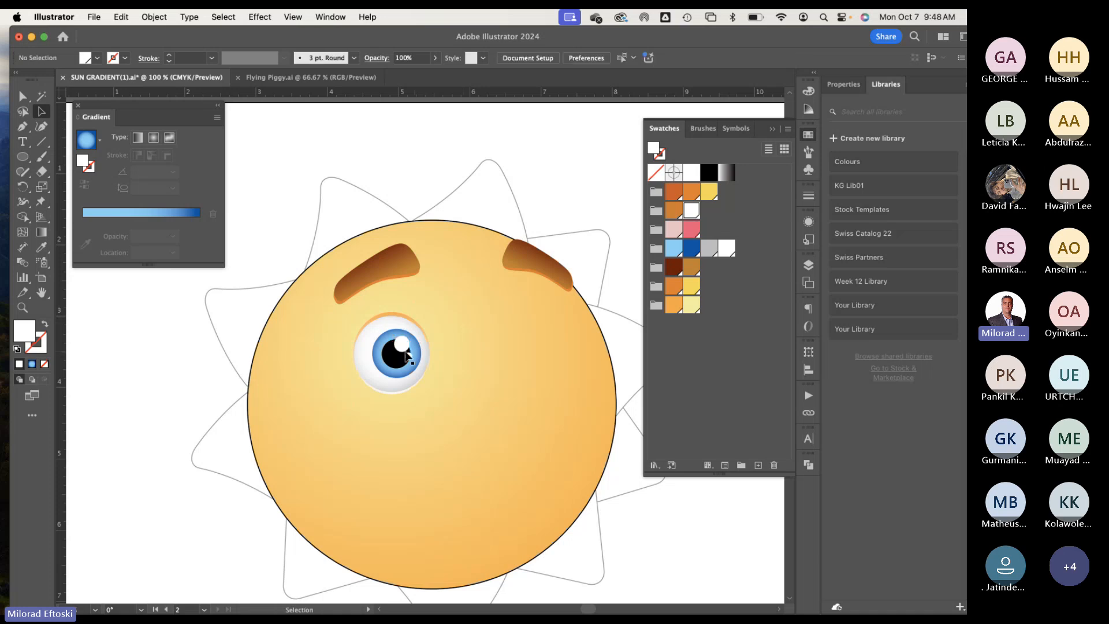
# Step: Group all the ellipses of the left eye and test that they move as one object
pyautogui.scroll(1, 404, 354)
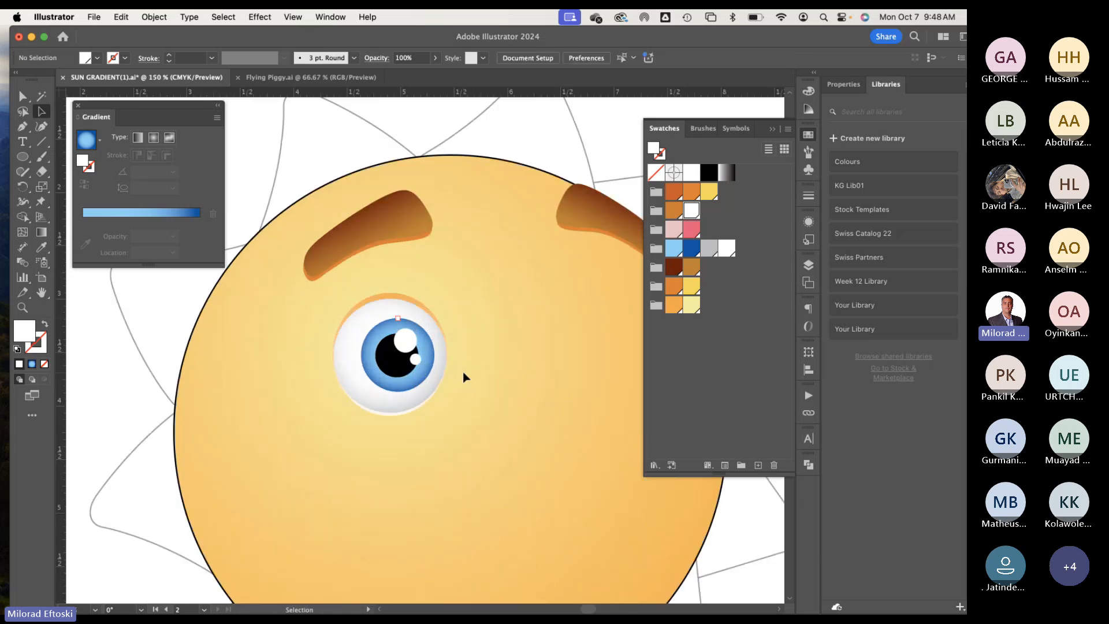
pyautogui.scroll(1, 463, 376)
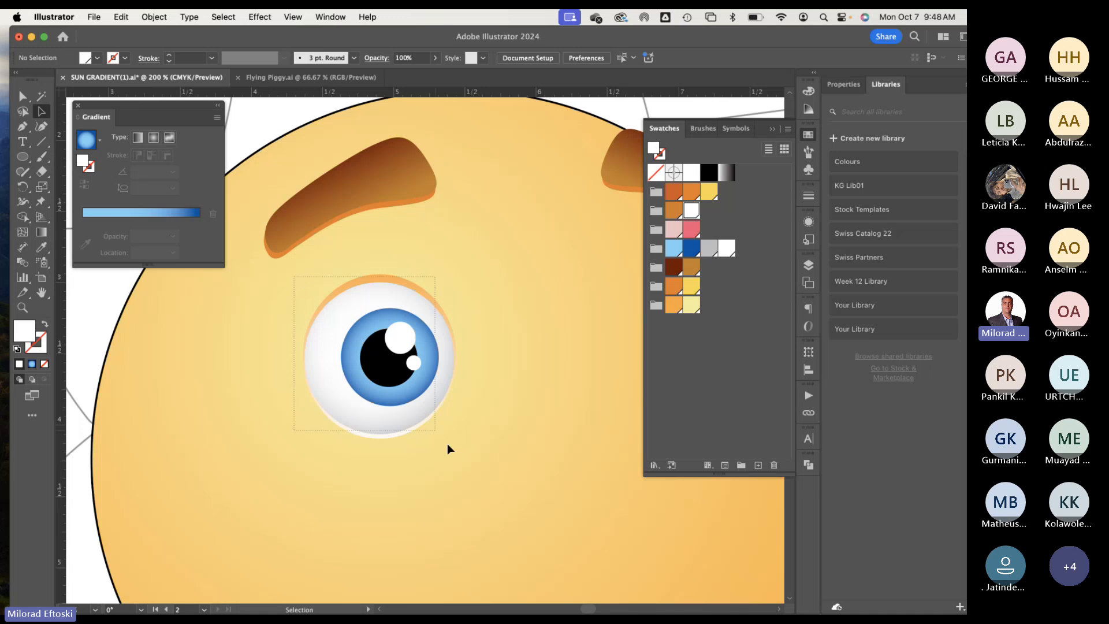
pyautogui.click(426, 403)
pyautogui.rightClick(396, 378)
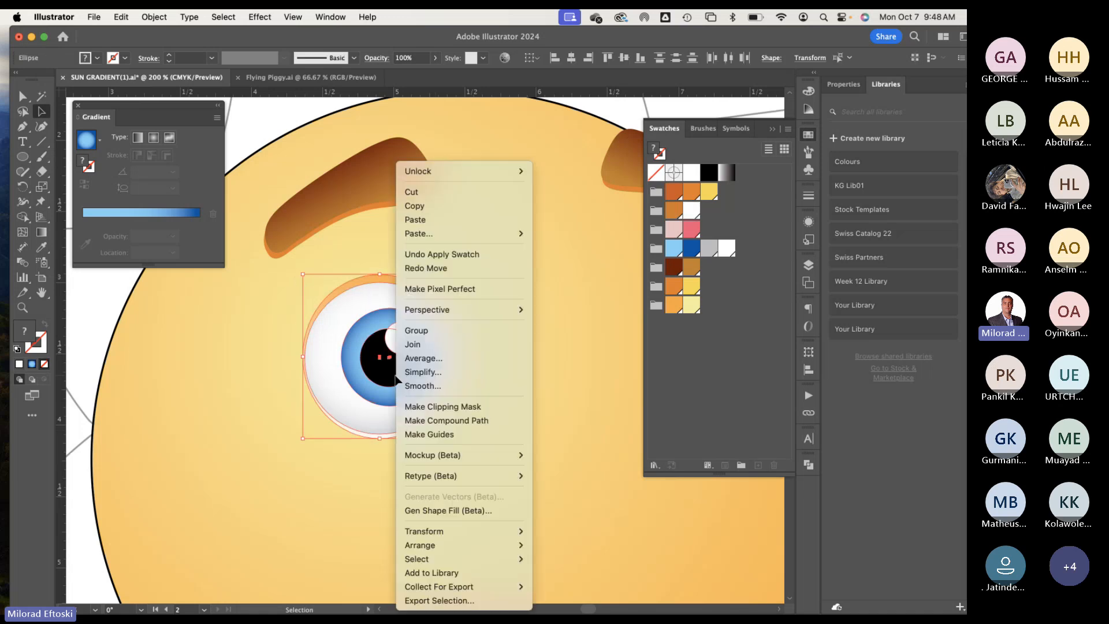
pyautogui.click(440, 334)
pyautogui.click(522, 366)
pyautogui.moveTo(398, 372); pyautogui.dragTo(391, 370)
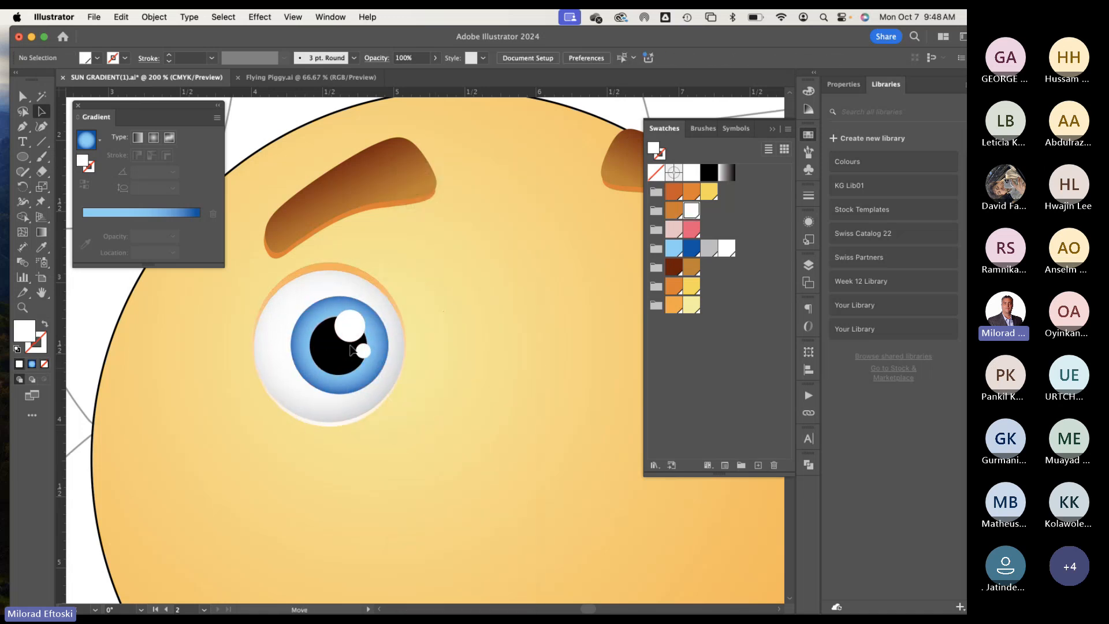
pyautogui.click(520, 404)
# Step: Duplicate the grouped left eye and place the copy on the other side of the face, below the right eyebrow
pyautogui.press('super+1')
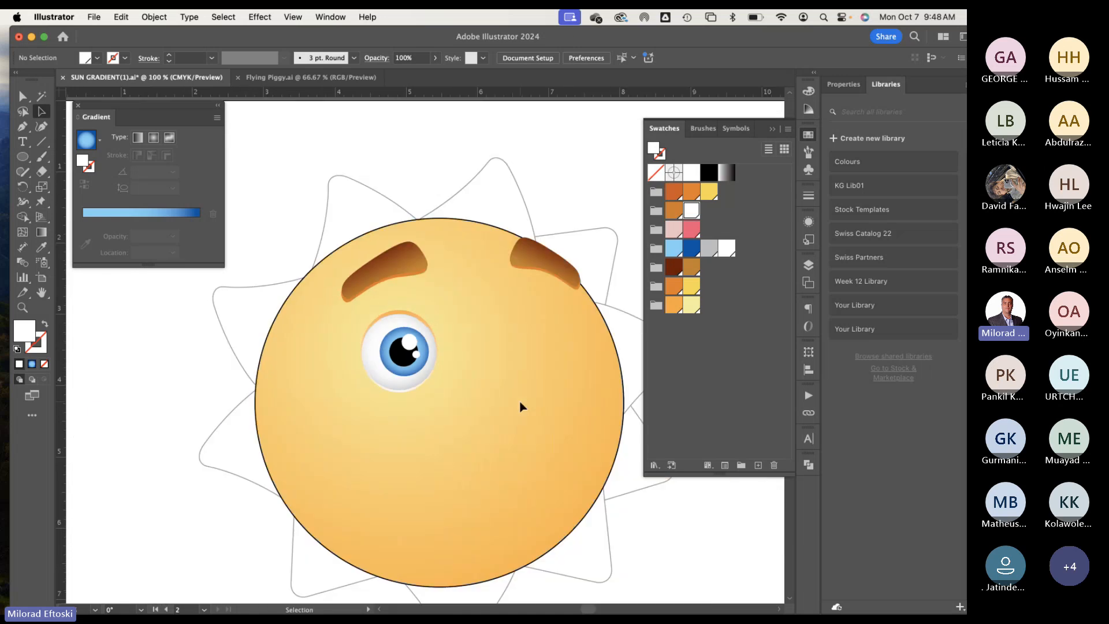
pyautogui.press('super+y')
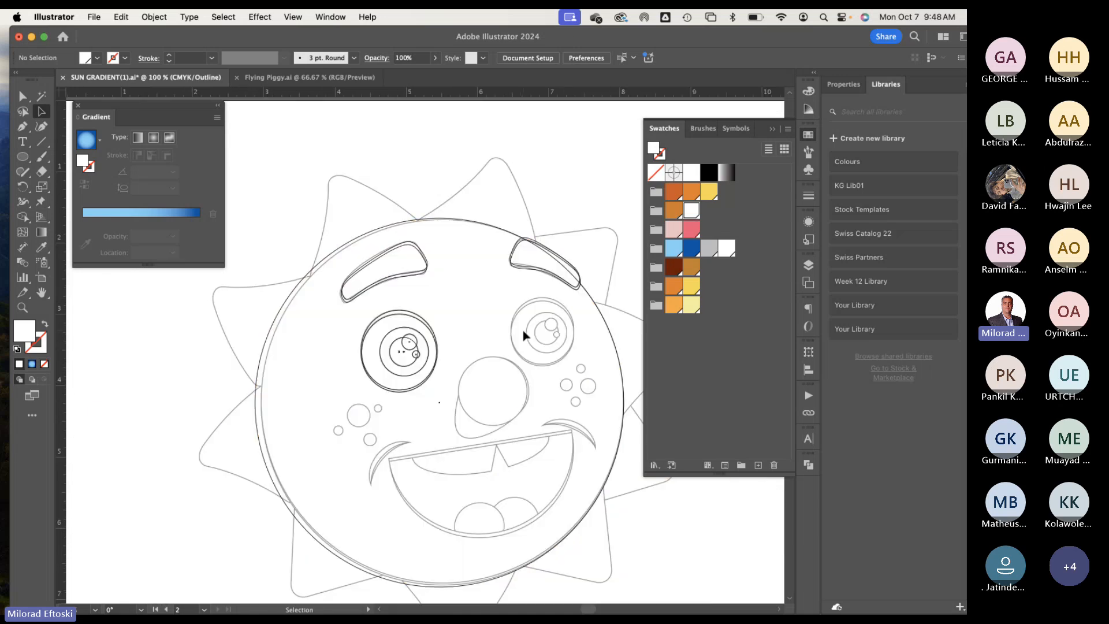
pyautogui.press('super+y')
pyautogui.click(411, 375)
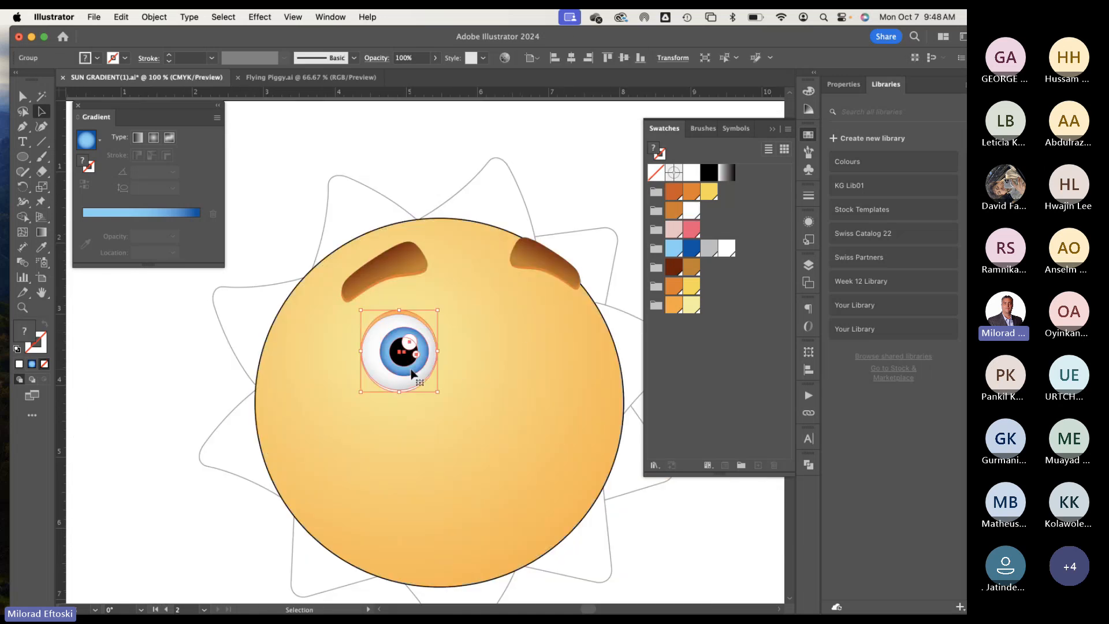
pyautogui.moveTo(404, 374); pyautogui.dragTo(516, 367)
pyautogui.click(524, 374)
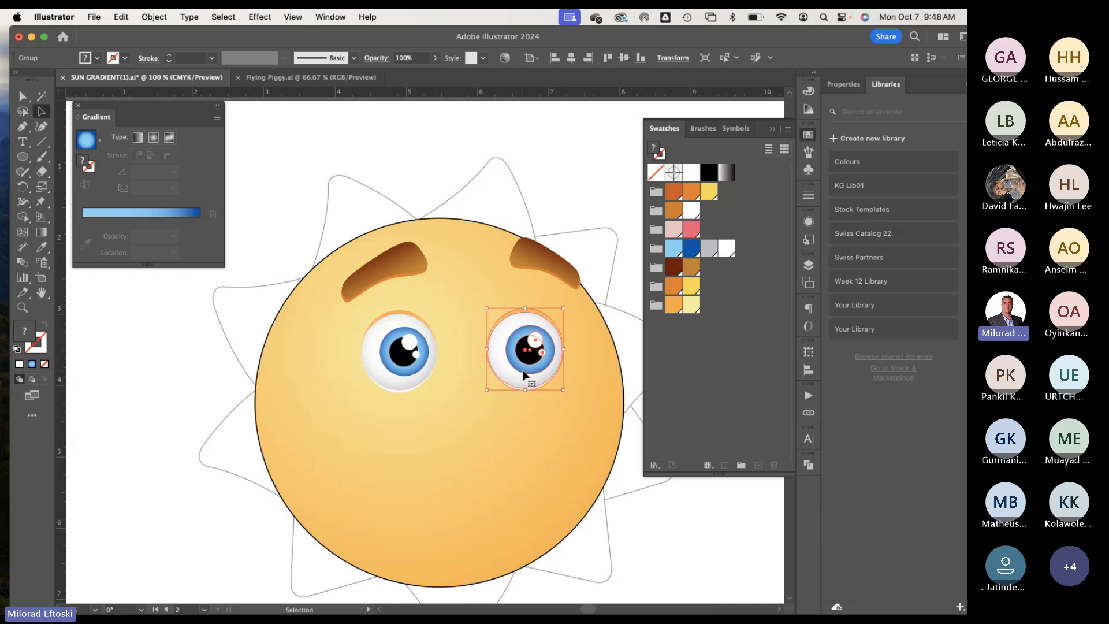
# Step: Scale down and position the copied eye over the right eye's outline in outline view, return to preview, and deselect it
pyautogui.press('super+y')
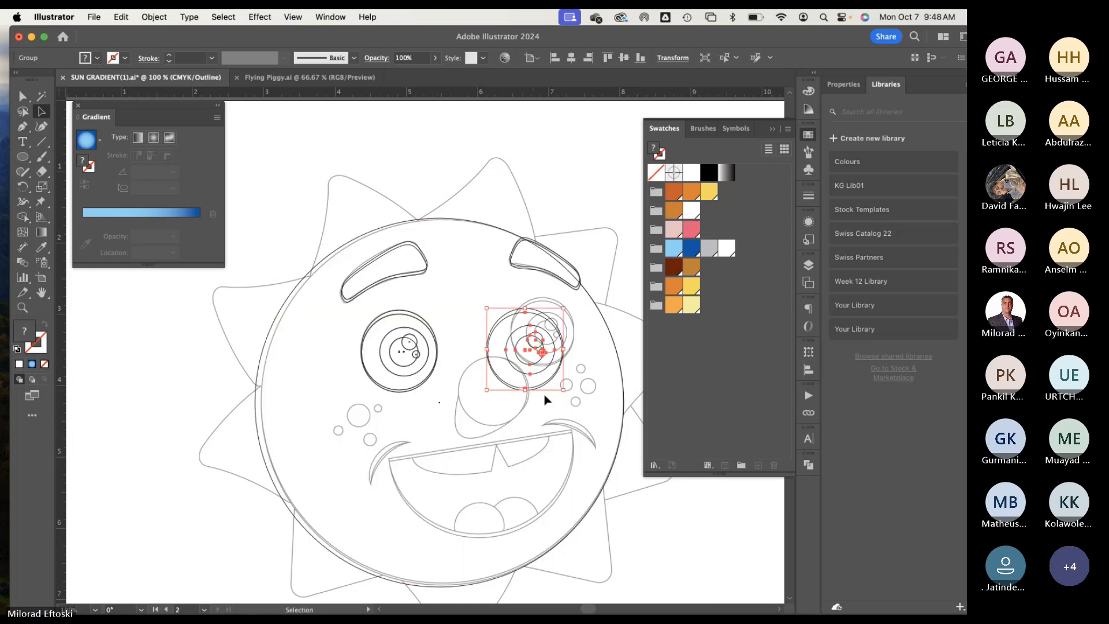
pyautogui.moveTo(488, 390); pyautogui.dragTo(549, 334)
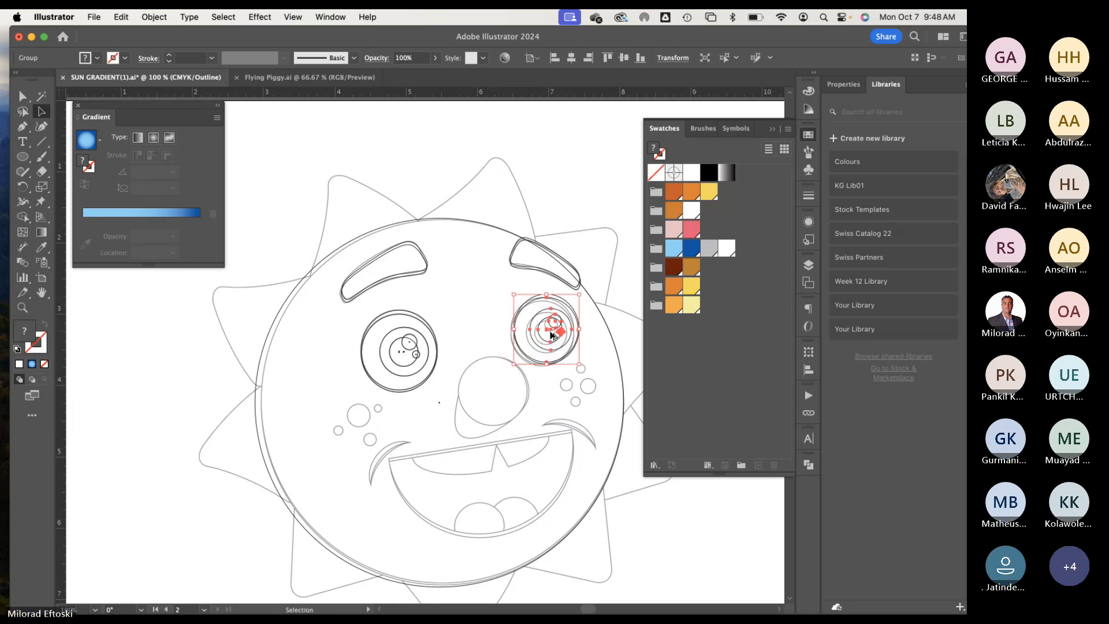
pyautogui.press('super+equal')
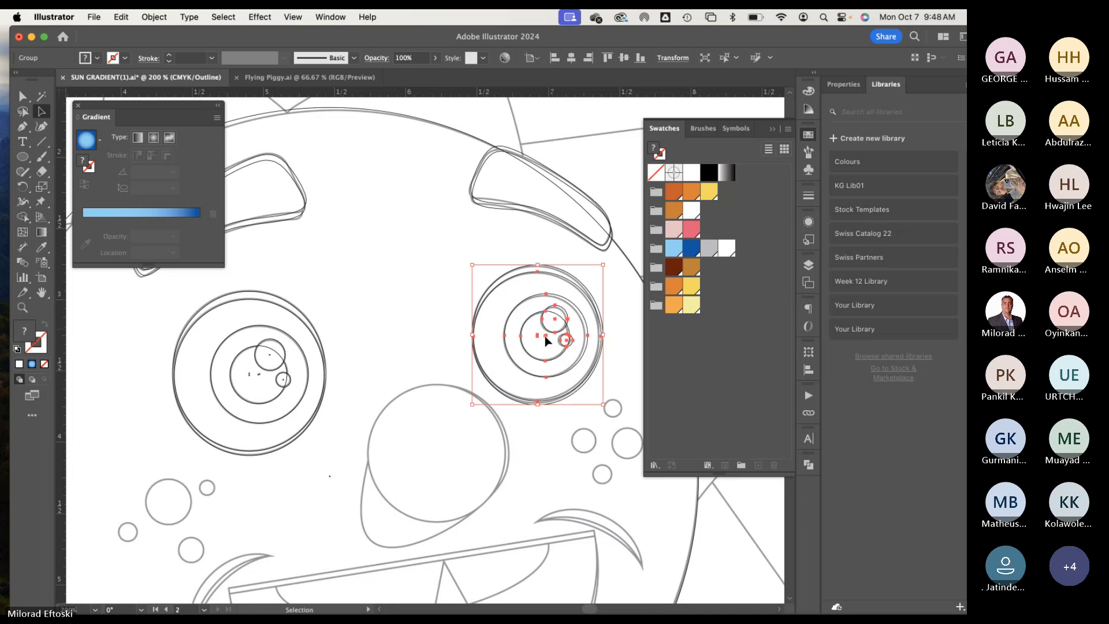
pyautogui.moveTo(545, 338); pyautogui.dragTo(546, 339)
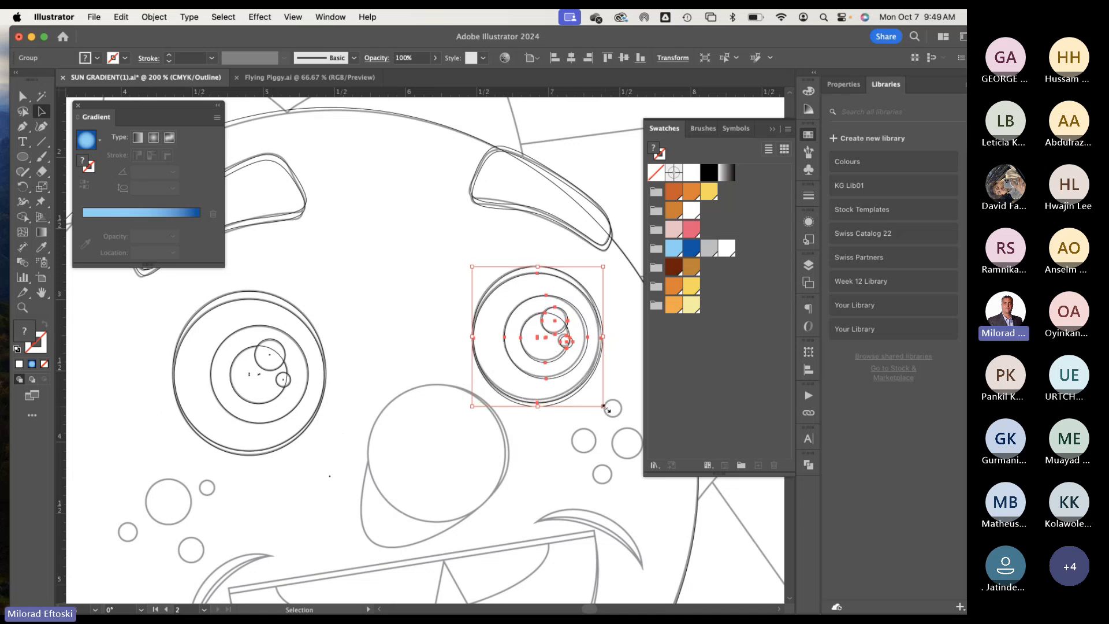
pyautogui.moveTo(604, 407); pyautogui.dragTo(602, 404)
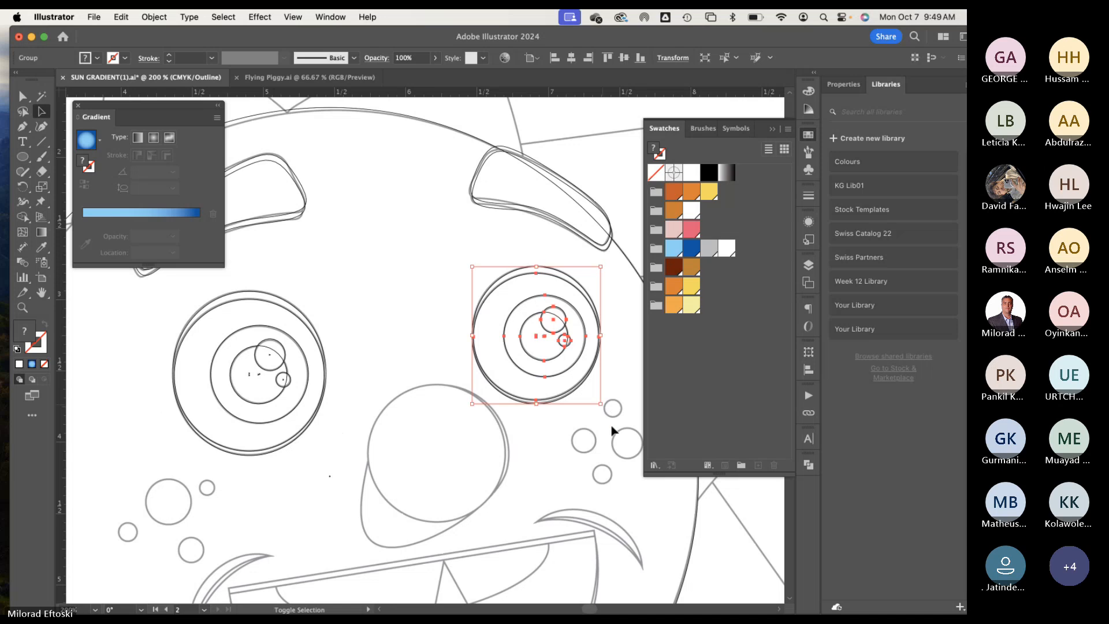
pyautogui.press('super+y')
pyautogui.press('super+minus')
pyautogui.press('super+minus')
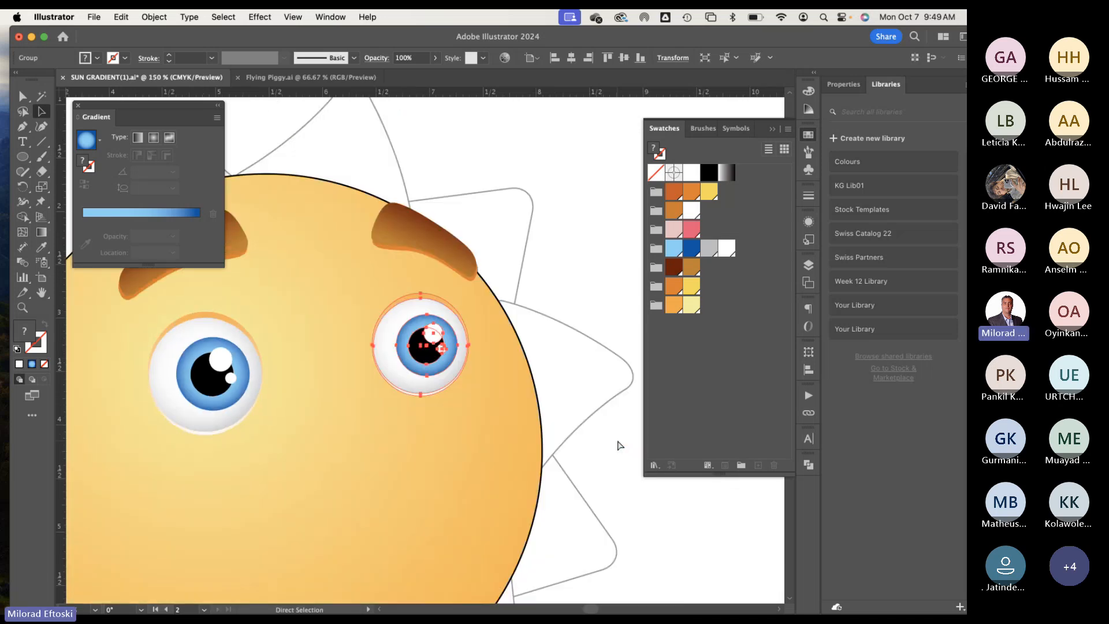
pyautogui.press('super+shift+a')
# Step: Compare both eyes with those of the finished sun, and return to the new face in outline view
pyautogui.hscroll(-2, 476, 469)
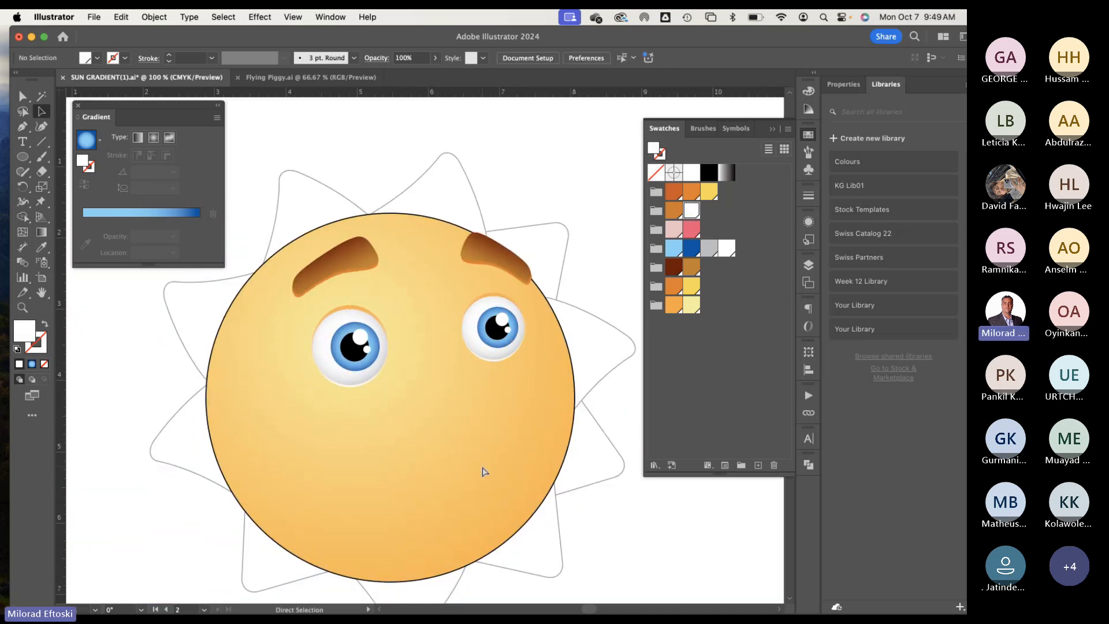
pyautogui.press('super+minus')
pyautogui.press('super+minus')
pyautogui.hscroll(-5, 520, 468)
pyautogui.hscroll(4, 491, 479)
pyautogui.moveTo(414, 489); pyautogui.dragTo(518, 477)
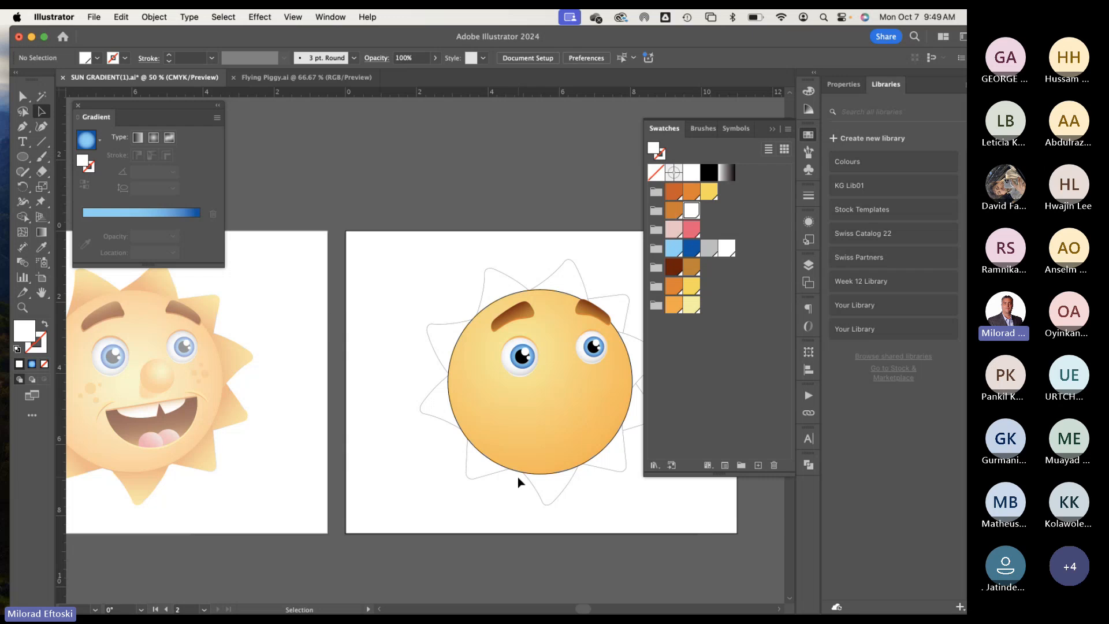
pyautogui.press('super+1')
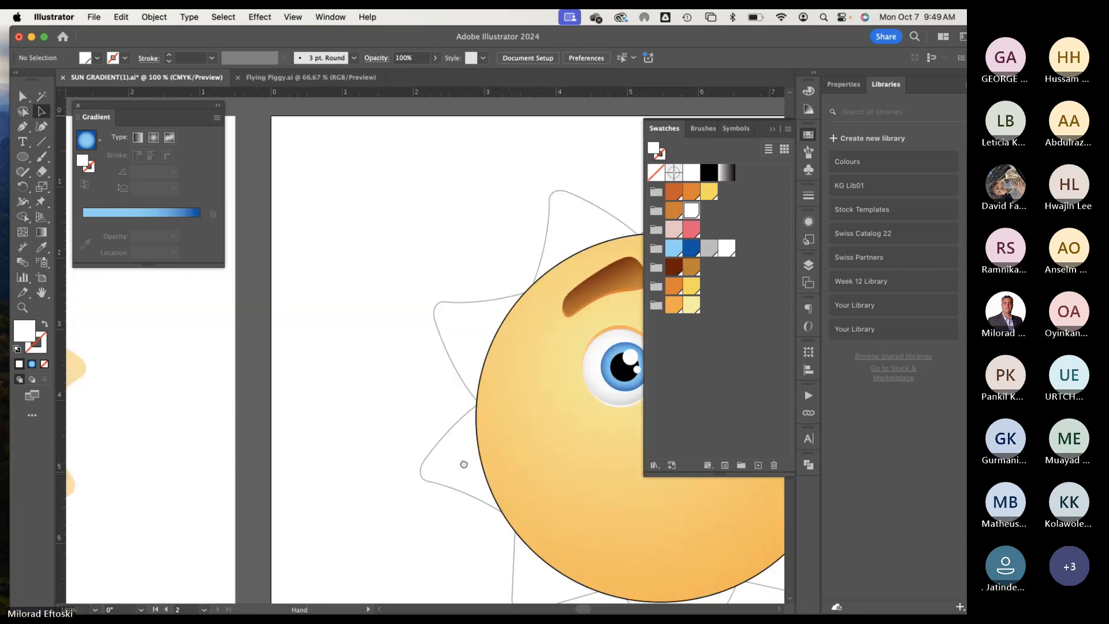
pyautogui.hscroll(5, 461, 460)
pyautogui.scroll(-1, 460, 460)
pyautogui.press('super+y')
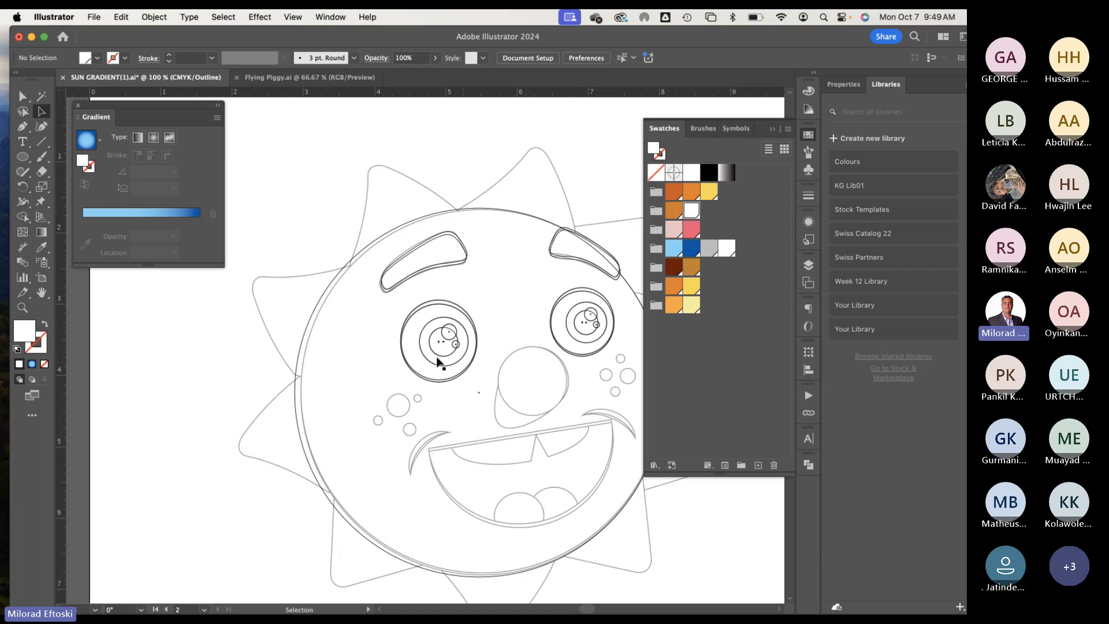
# Step: Draw a circle for the nose, nudge it over the nose outline, and return to preview
pyautogui.click(23, 156)
pyautogui.moveTo(496, 340); pyautogui.dragTo(567, 413)
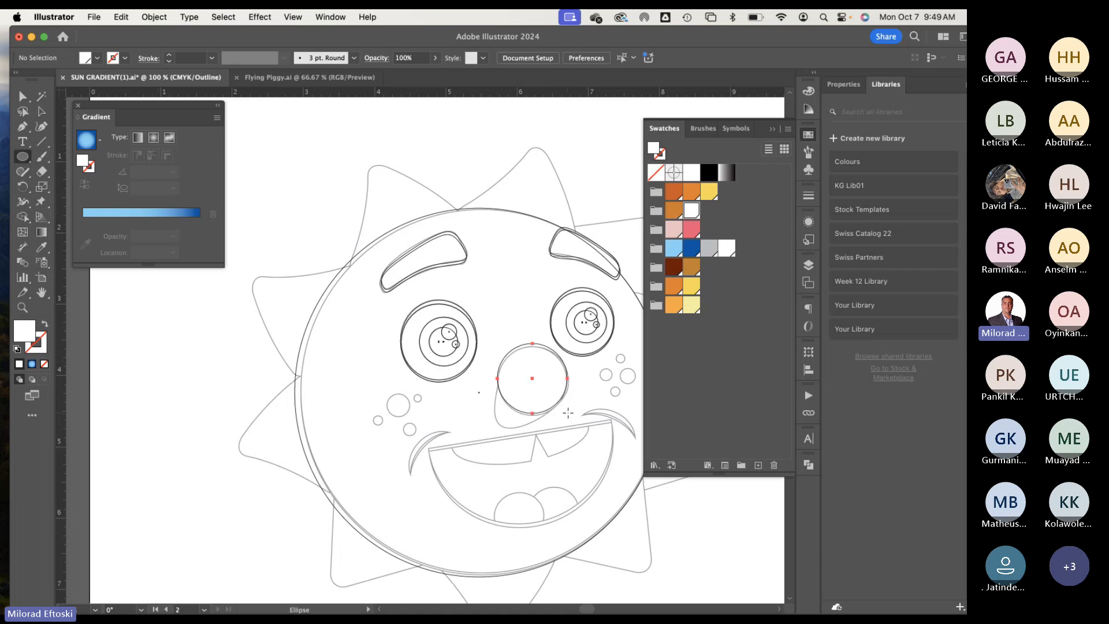
pyautogui.click(42, 111)
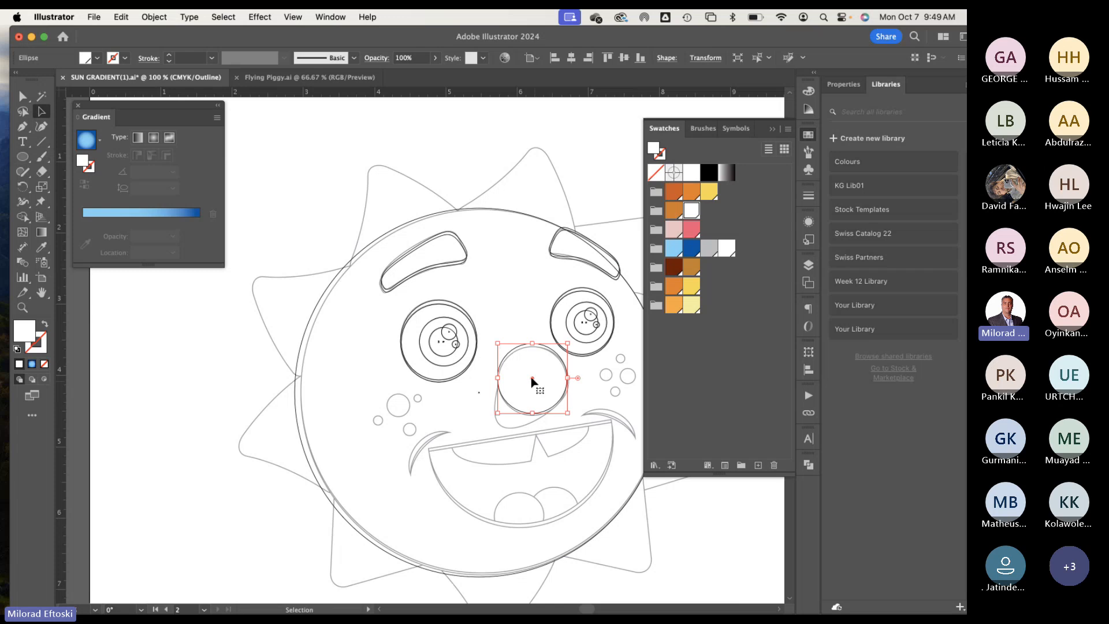
pyautogui.moveTo(532, 378); pyautogui.dragTo(533, 381)
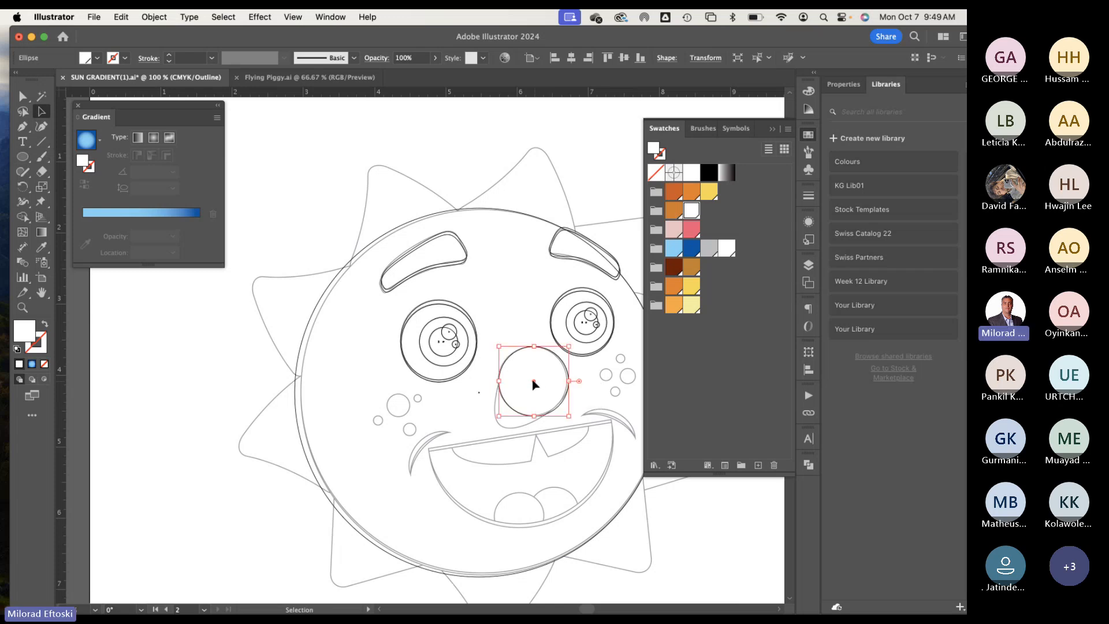
pyautogui.press('super+y')
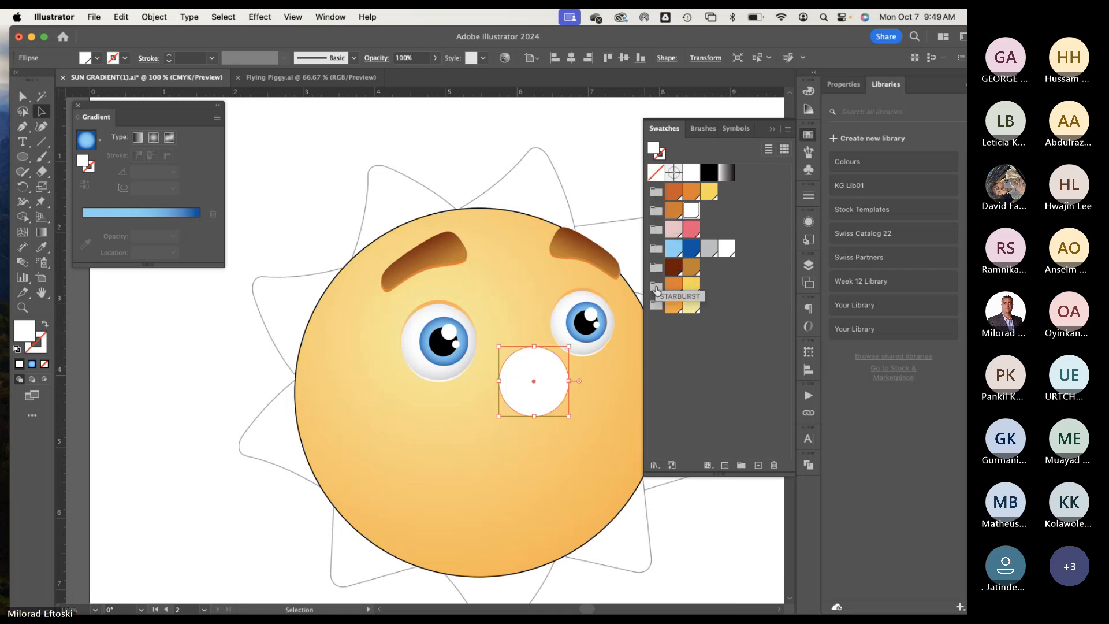
# Step: Apply the face's yellow-orange radial gradient to the nose circle with the Eyedropper
pyautogui.scroll(1, 377, 402)
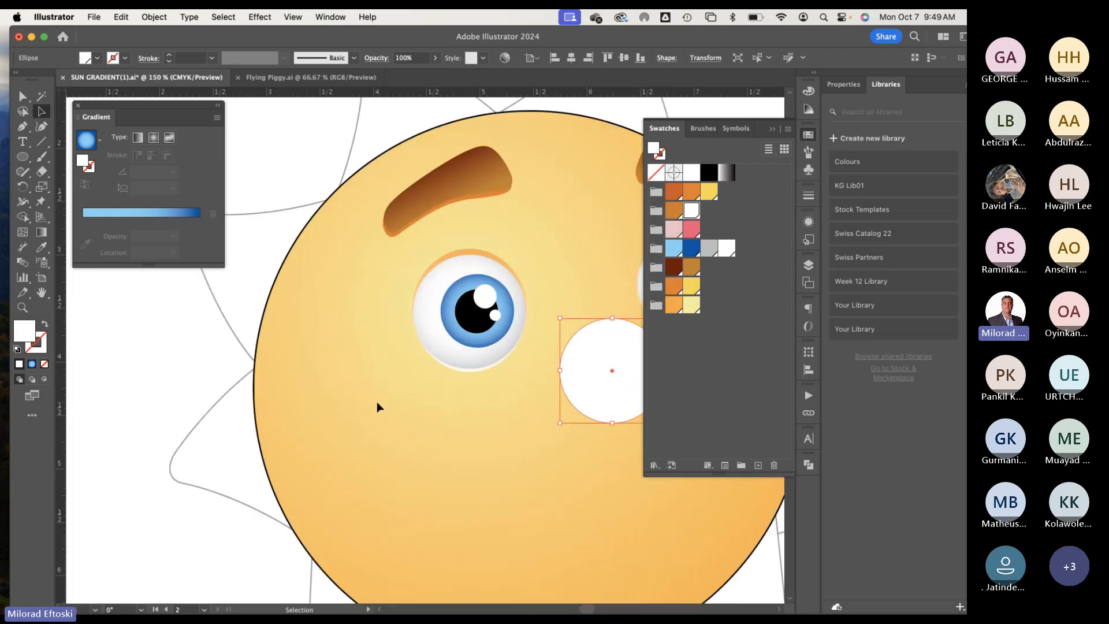
pyautogui.scroll(-2, 376, 406)
pyautogui.moveTo(361, 398); pyautogui.dragTo(243, 414)
pyautogui.click(41, 247)
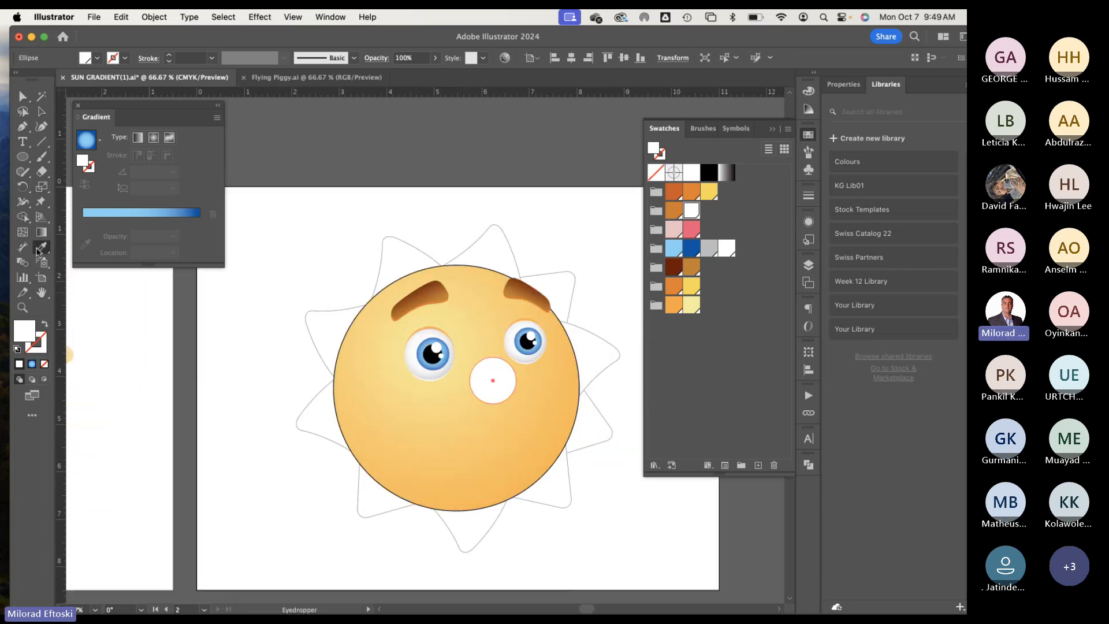
pyautogui.click(382, 397)
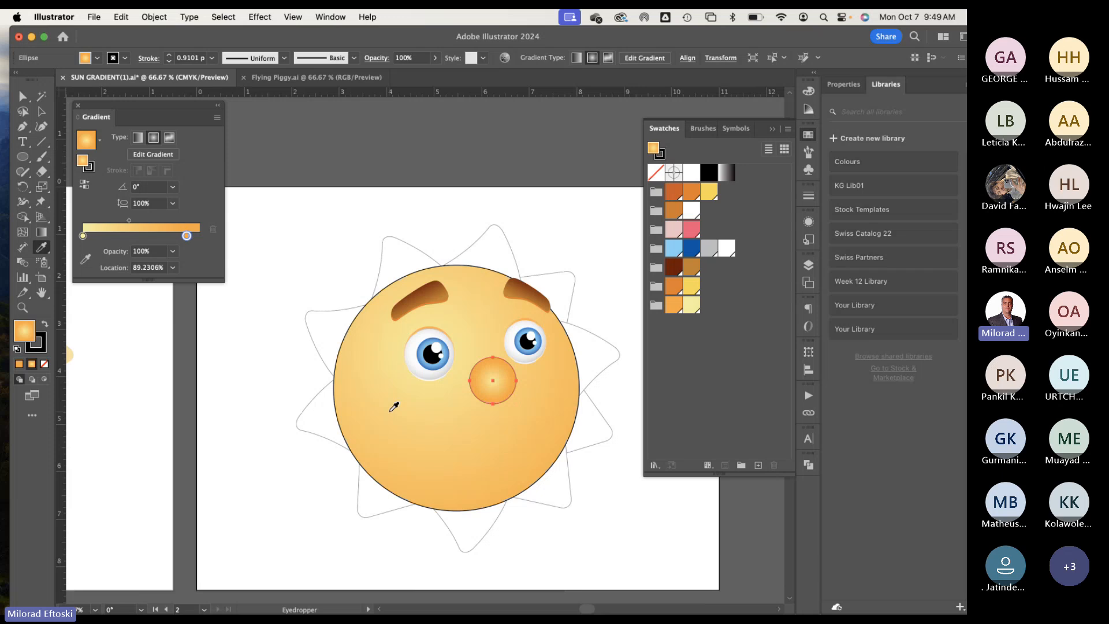
# Step: Redirect the nose's radial gradient from its upper part toward the lower left at about -132°, and deselect the nose
pyautogui.press('g')
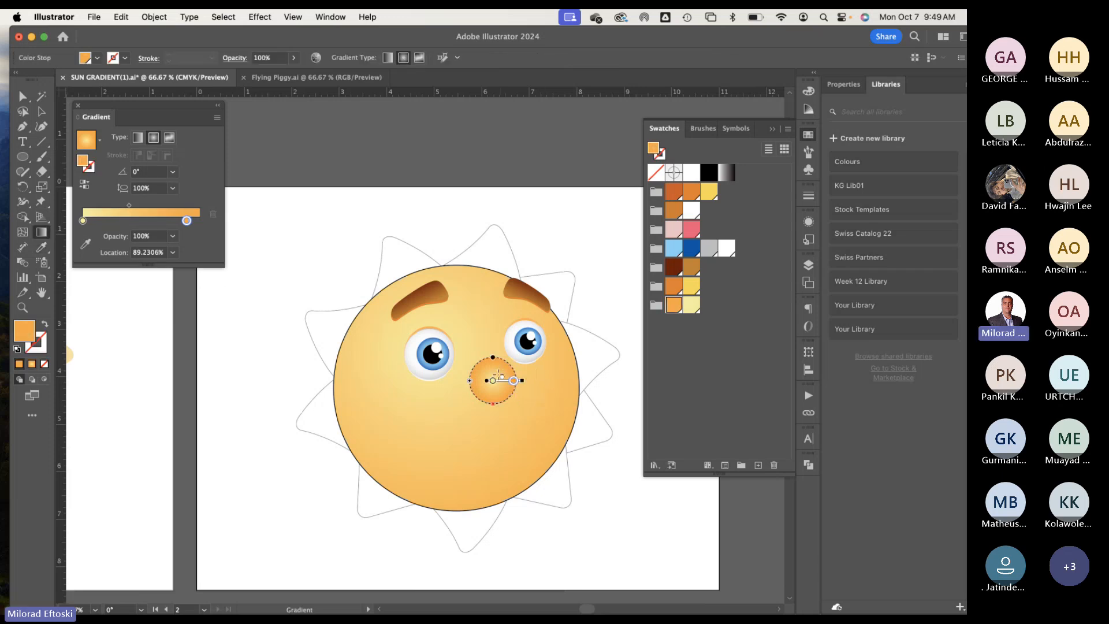
pyautogui.moveTo(497, 375)
pyautogui.mouseDown()
pyautogui.moveTo(461, 413)
pyautogui.moveTo(473, 403)
pyautogui.mouseUp()
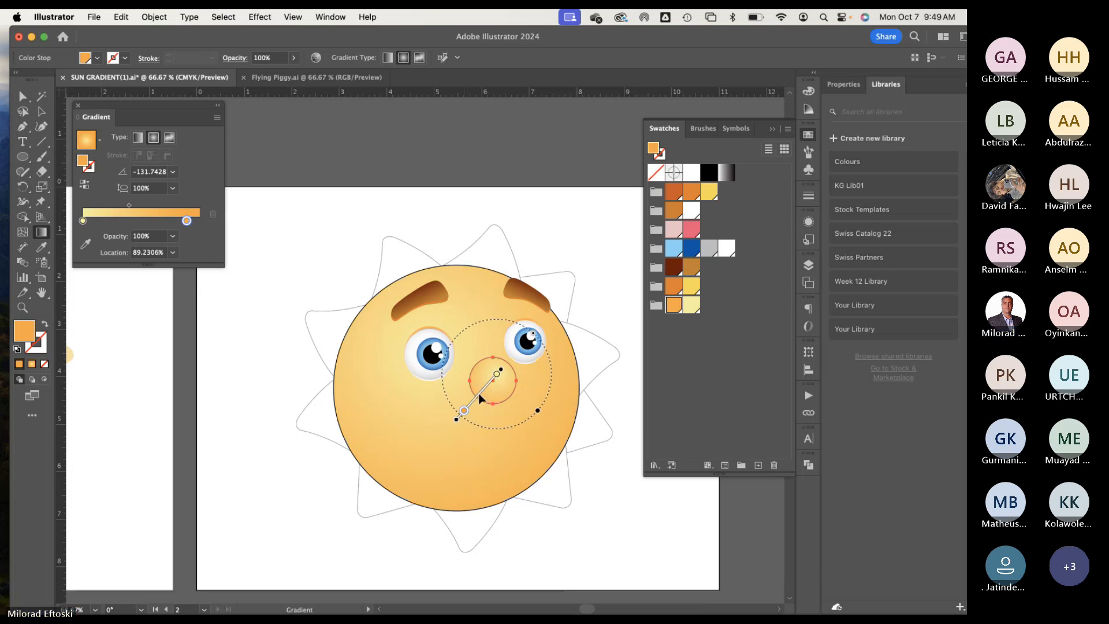
pyautogui.press('a')
pyautogui.click(462, 189)
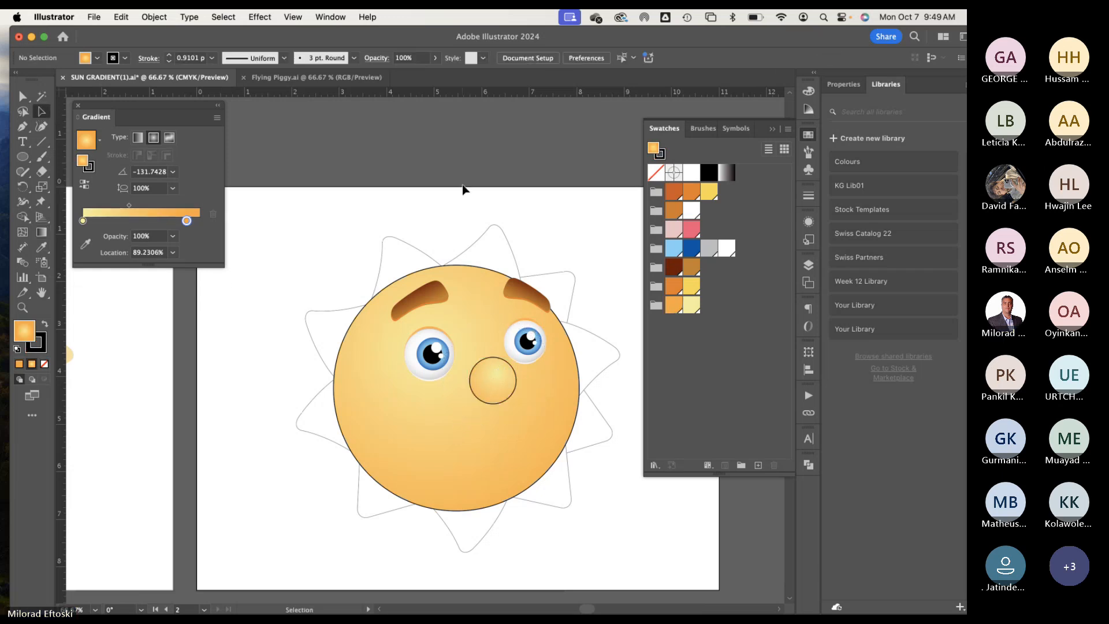
# Step: Remove the black stroke from the nose circle by setting its stroke to none
pyautogui.click(488, 377)
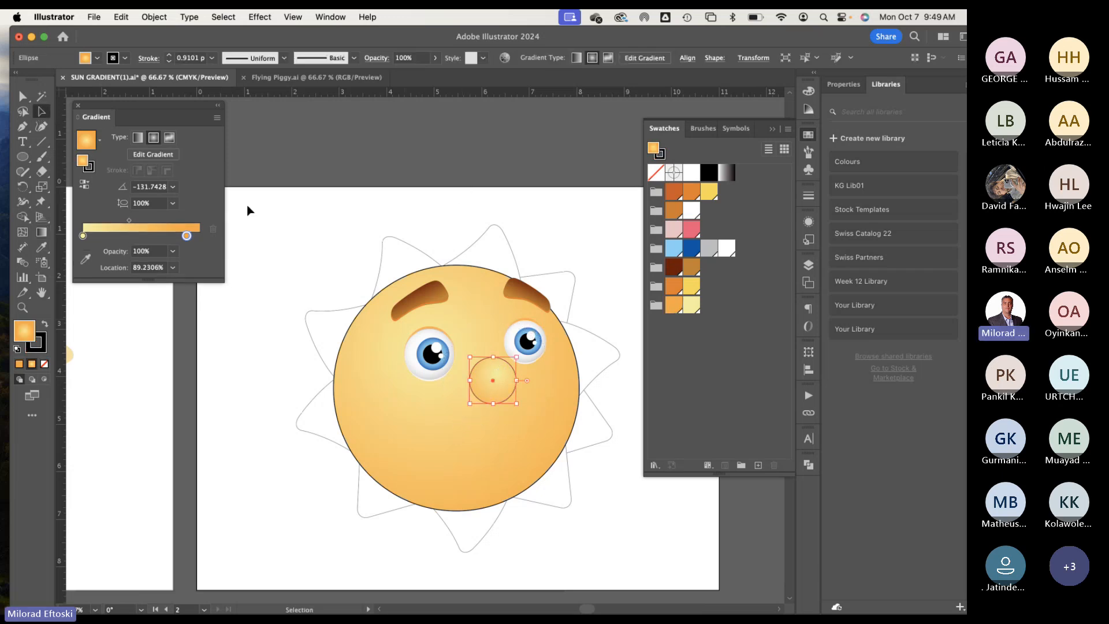
pyautogui.click(127, 59)
pyautogui.click(9, 112)
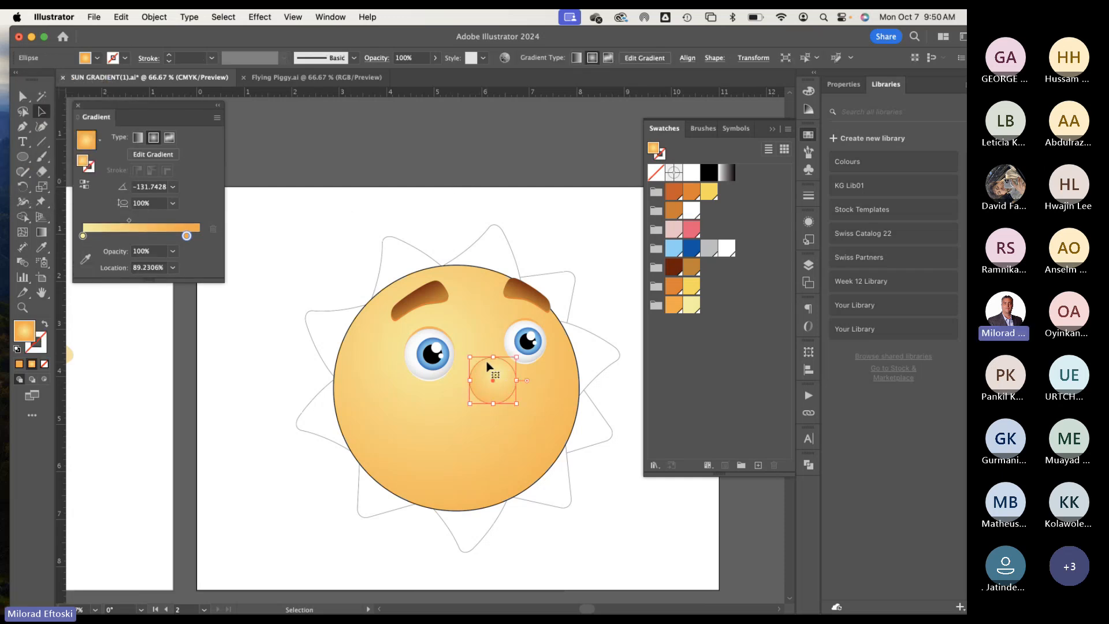
# Step: Shift the orange colour stop of the nose gradient to a location of about 82%, and deselect the nose
pyautogui.click(82, 237)
pyautogui.moveTo(185, 236); pyautogui.dragTo(164, 231)
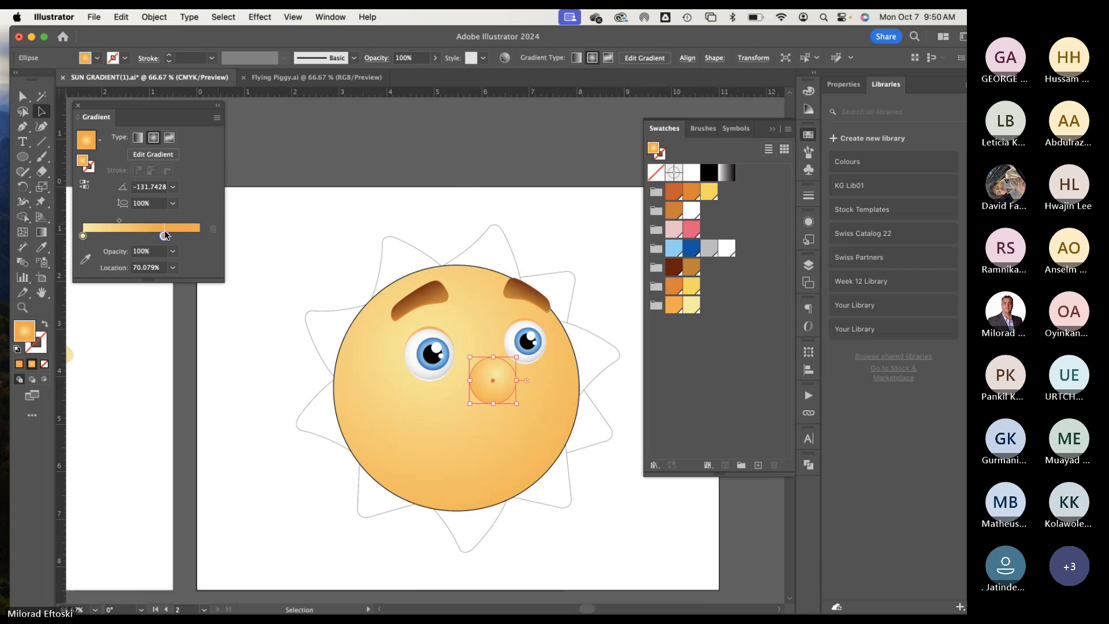
pyautogui.click(277, 229)
pyautogui.click(488, 377)
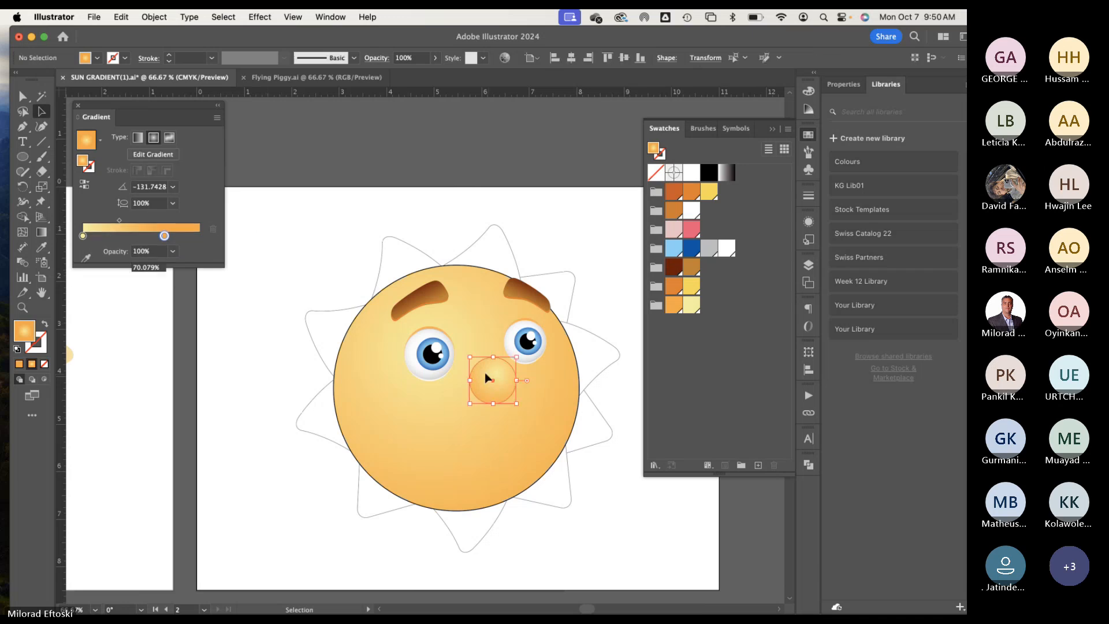
pyautogui.doubleClick(165, 236)
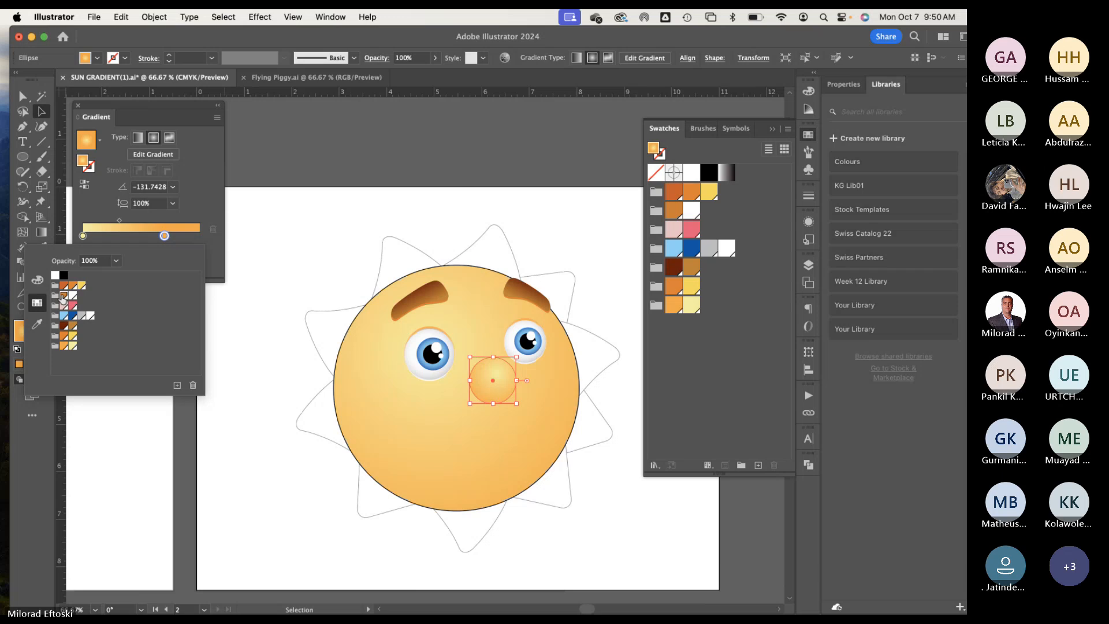
pyautogui.click(165, 237)
pyautogui.moveTo(164, 236); pyautogui.dragTo(170, 235)
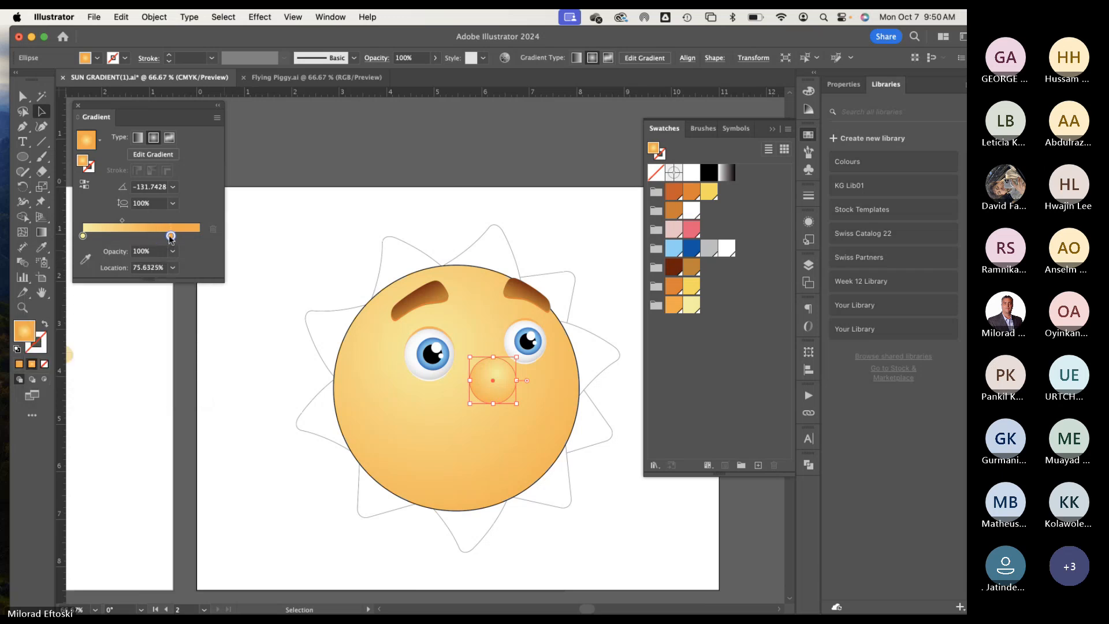
pyautogui.doubleClick(170, 236)
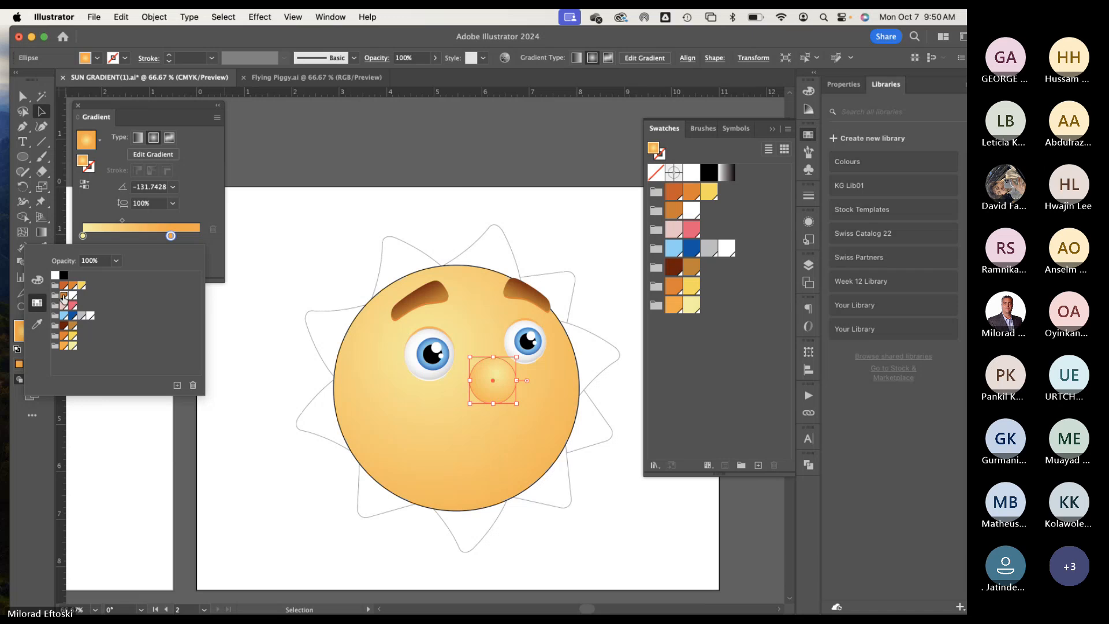
pyautogui.click(171, 236)
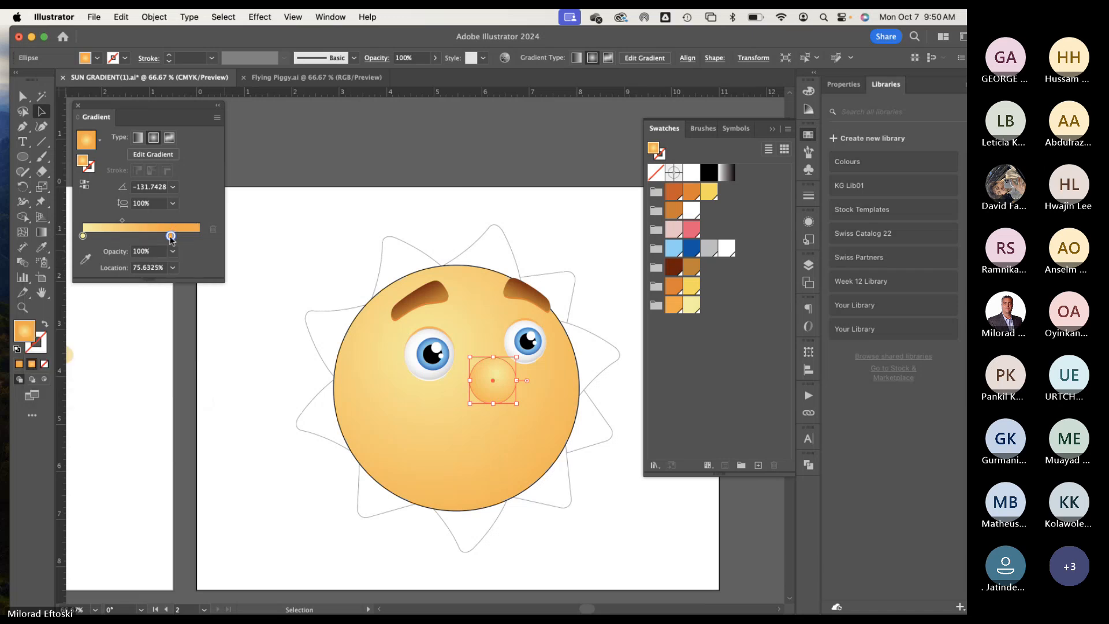
pyautogui.click(272, 217)
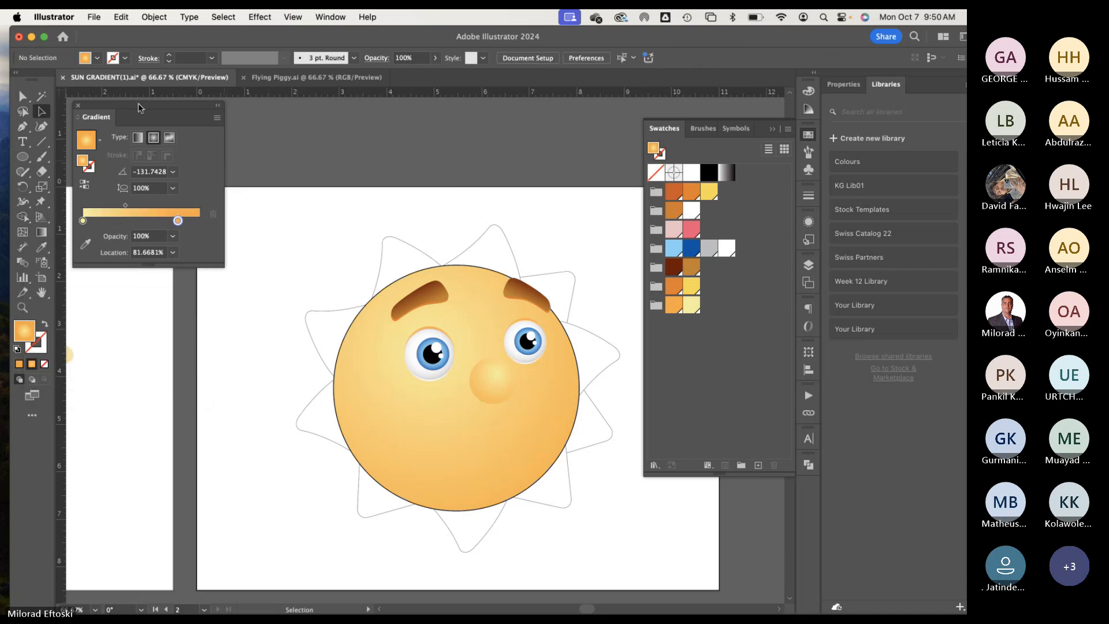
# Step: Reselect the nose, display its gradient on the shape, and open the colour options of the orange stop
pyautogui.moveTo(137, 103); pyautogui.dragTo(324, 131)
pyautogui.click(494, 374)
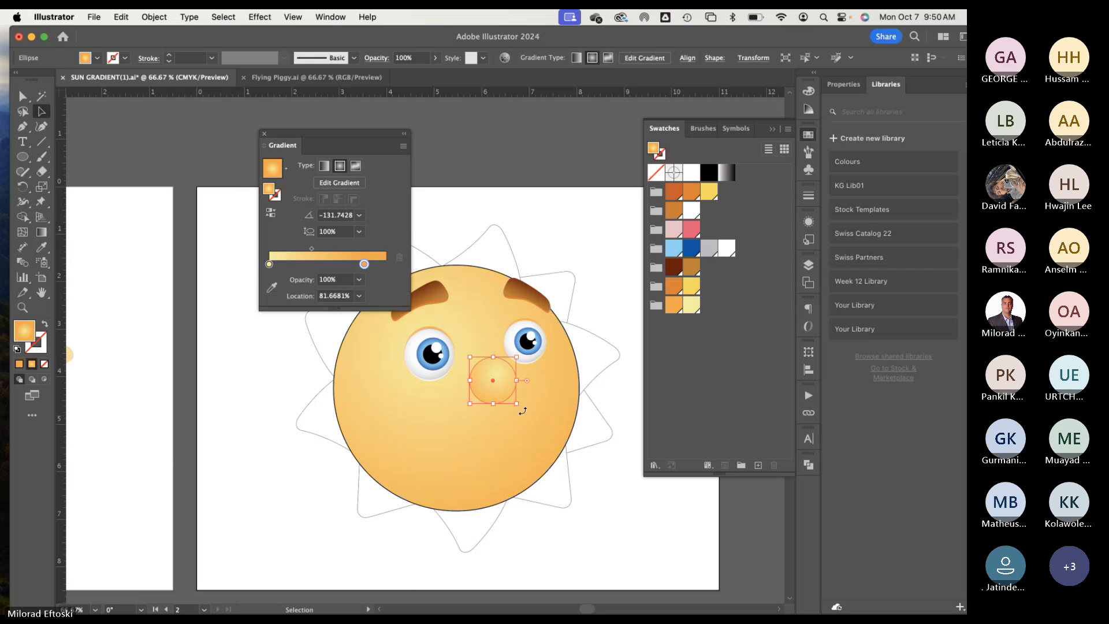
pyautogui.scroll(2, 485, 385)
pyautogui.click(41, 232)
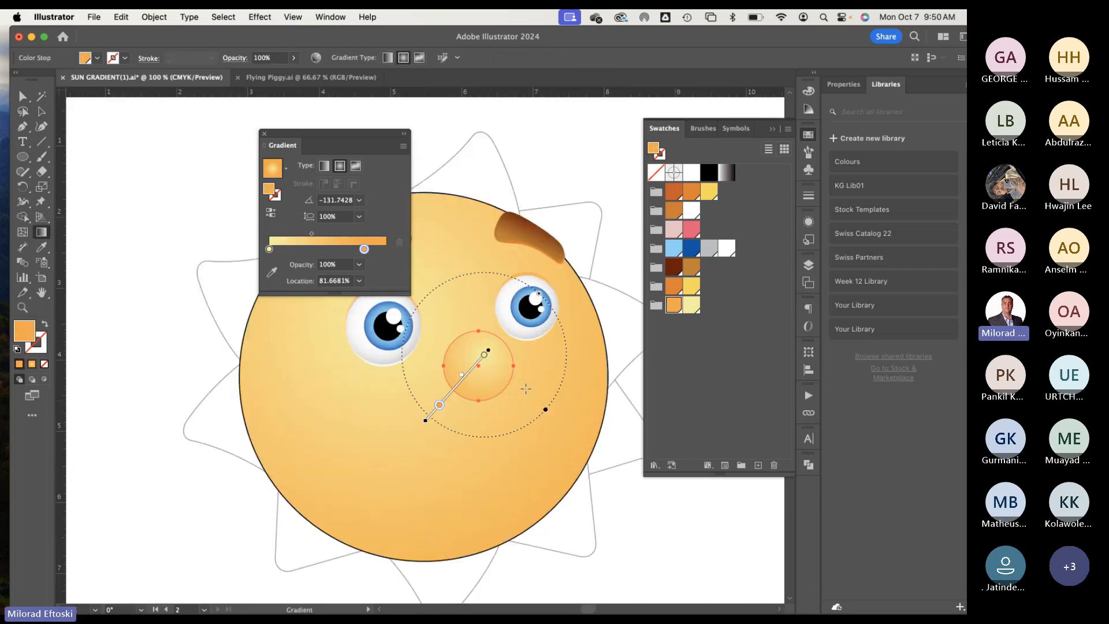
pyautogui.doubleClick(439, 405)
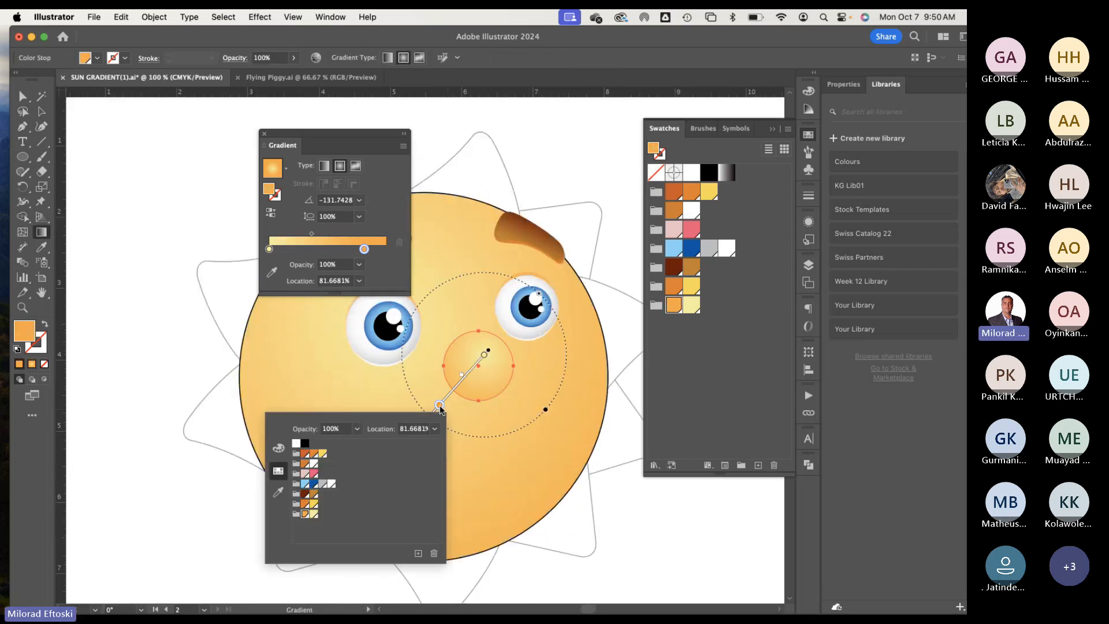
# Step: Recolour the outer stop of the nose's radial gradient with the orange swatch C=0 M=60 Y=100 K=6, then deselect the nose
pyautogui.click(313, 453)
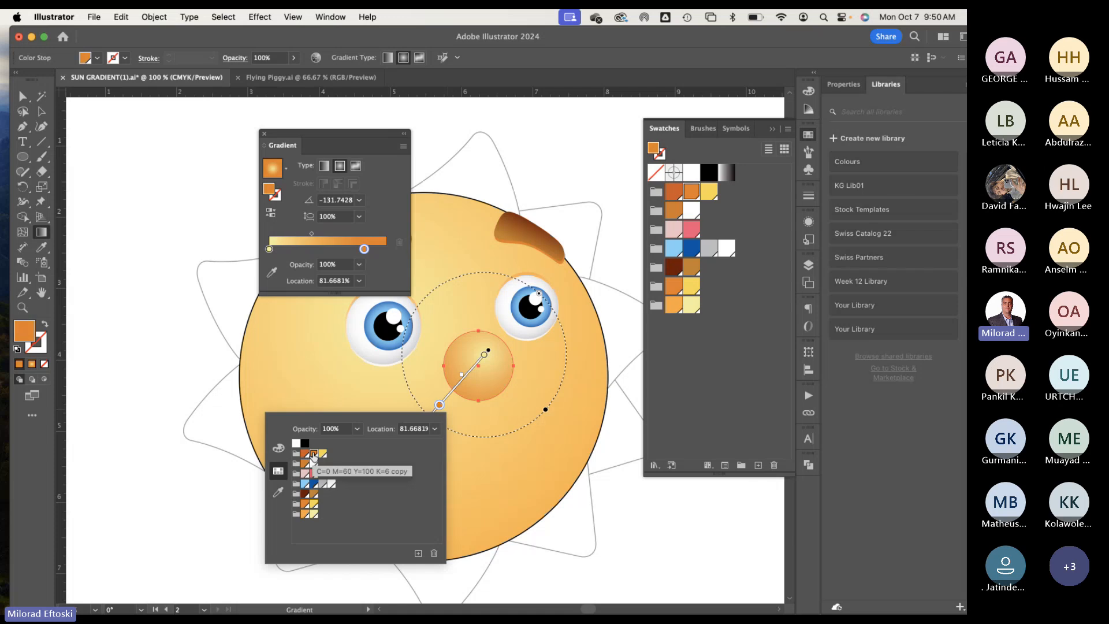
pyautogui.click(305, 463)
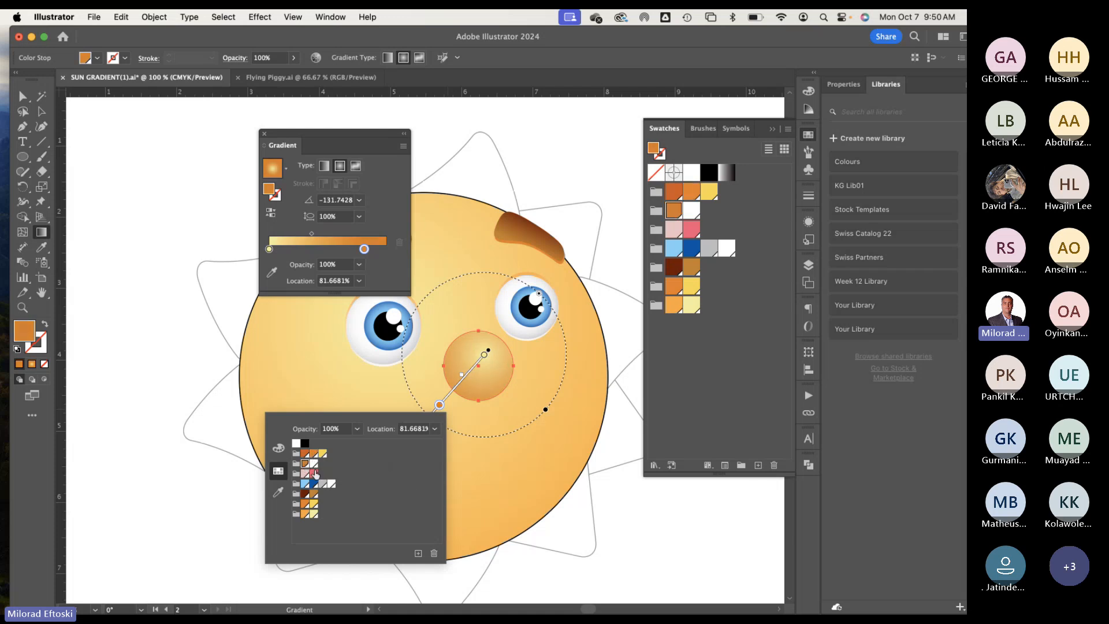
pyautogui.click(312, 493)
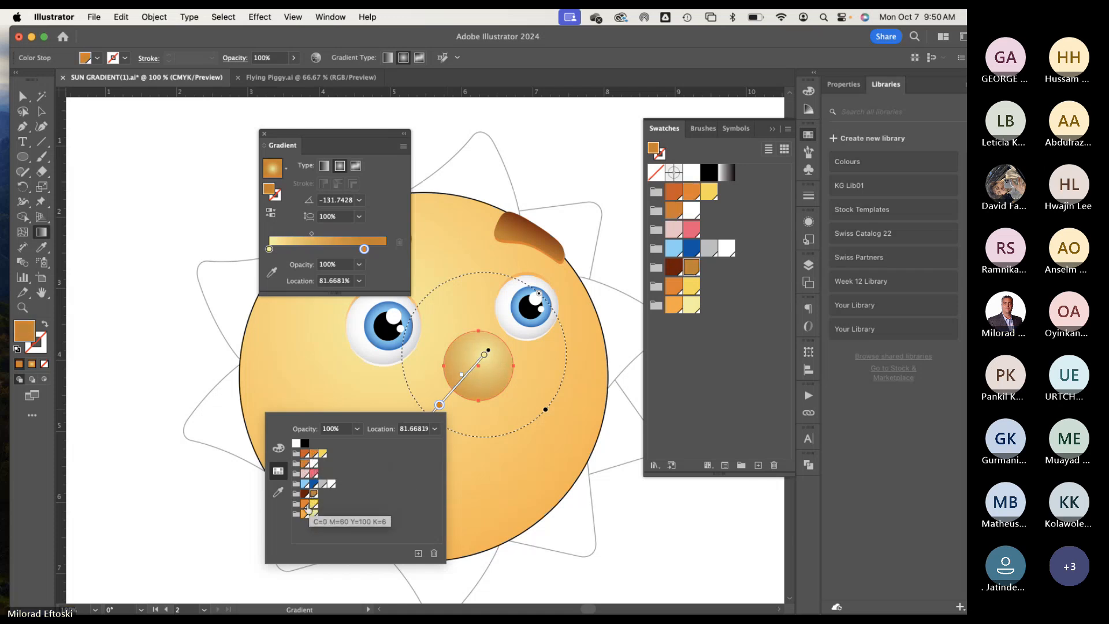
pyautogui.click(306, 505)
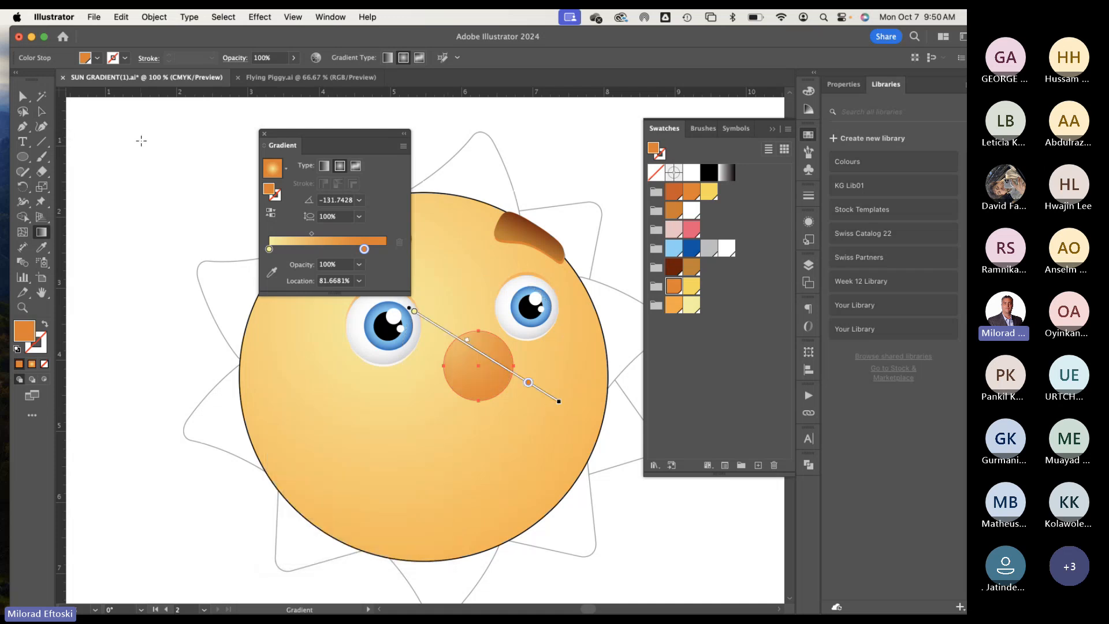
pyautogui.press('v')
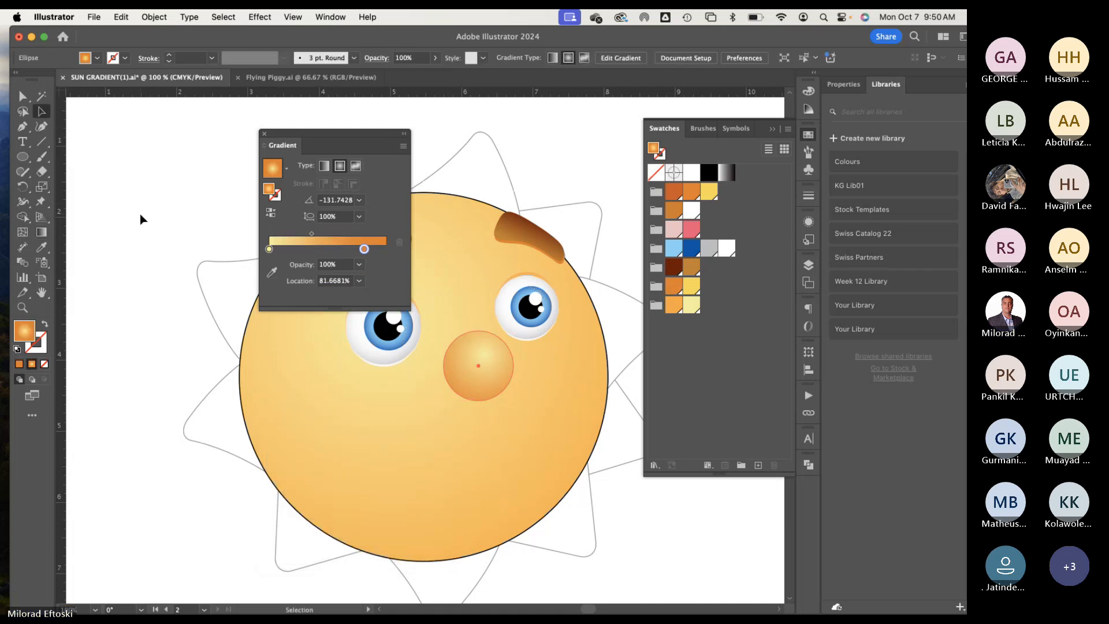
pyautogui.click(140, 219)
pyautogui.press('a')
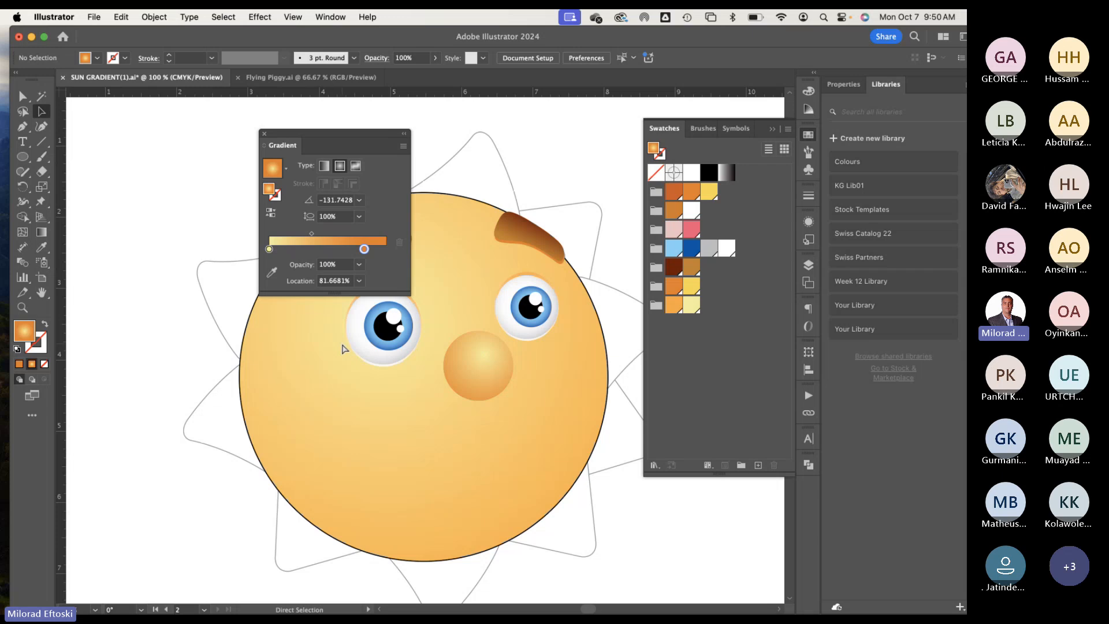
# Step: Shorten the Swatches panel and move the Gradient panel directly beneath it, clear of the sun artwork
pyautogui.press('super+minus')
pyautogui.press('super+minus')
pyautogui.moveTo(308, 441); pyautogui.dragTo(365, 443)
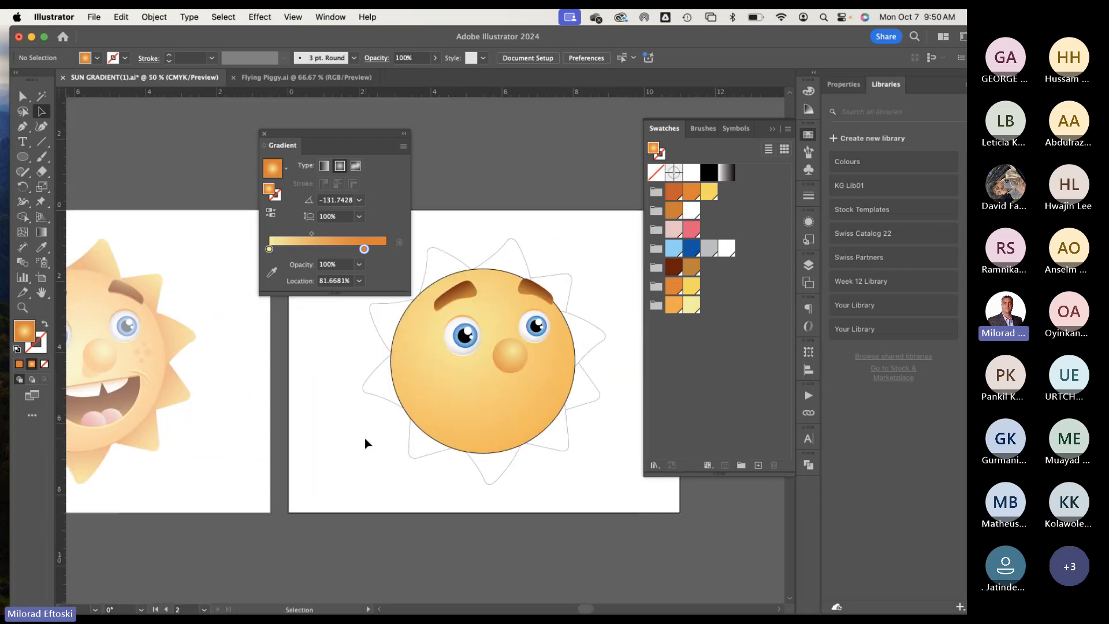
pyautogui.moveTo(786, 475); pyautogui.dragTo(787, 353)
pyautogui.moveTo(332, 139); pyautogui.dragTo(715, 366)
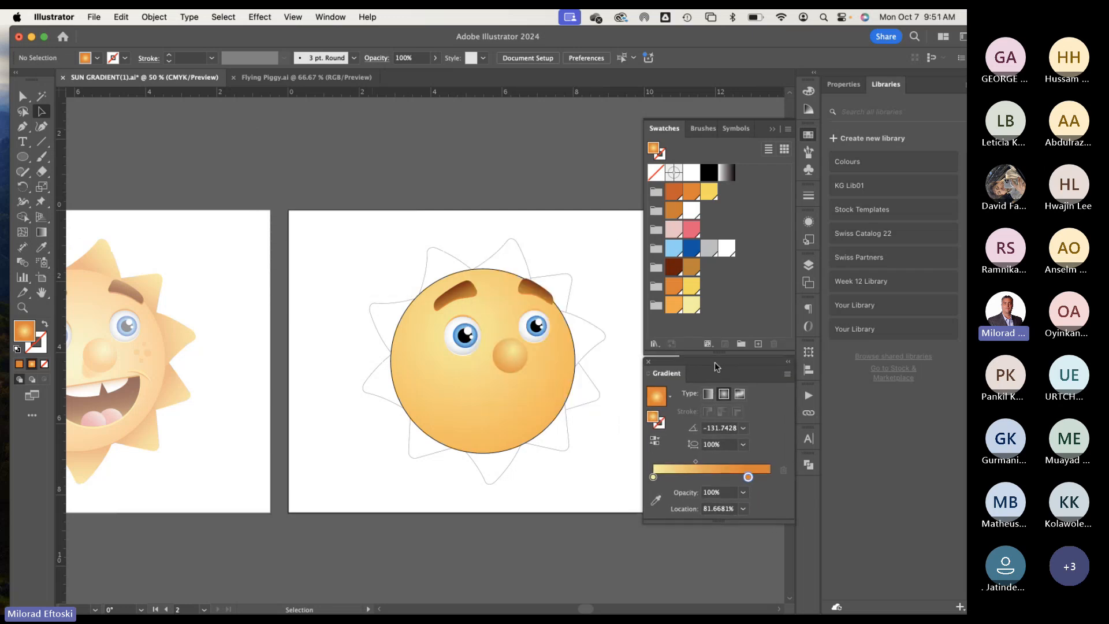
# Step: In outline view, trace the sun's mouth with the Pen tool as a closed shape with a straight upper edge and curved lower edge
pyautogui.press('super+equal')
pyautogui.moveTo(563, 386); pyautogui.dragTo(482, 386)
pyautogui.press('v')
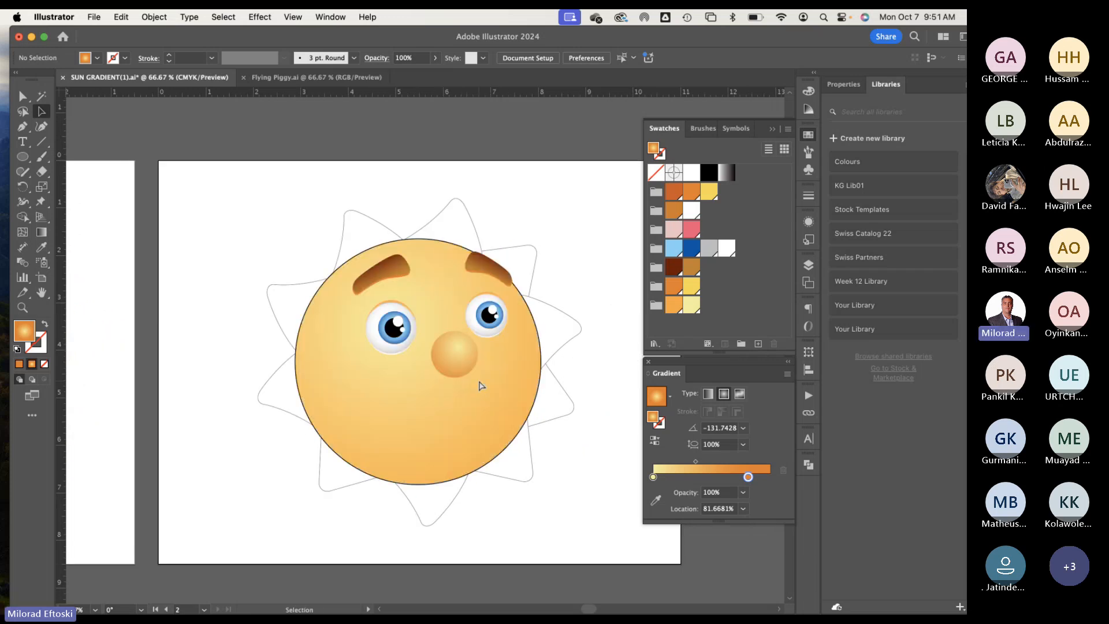
pyautogui.press('super+y')
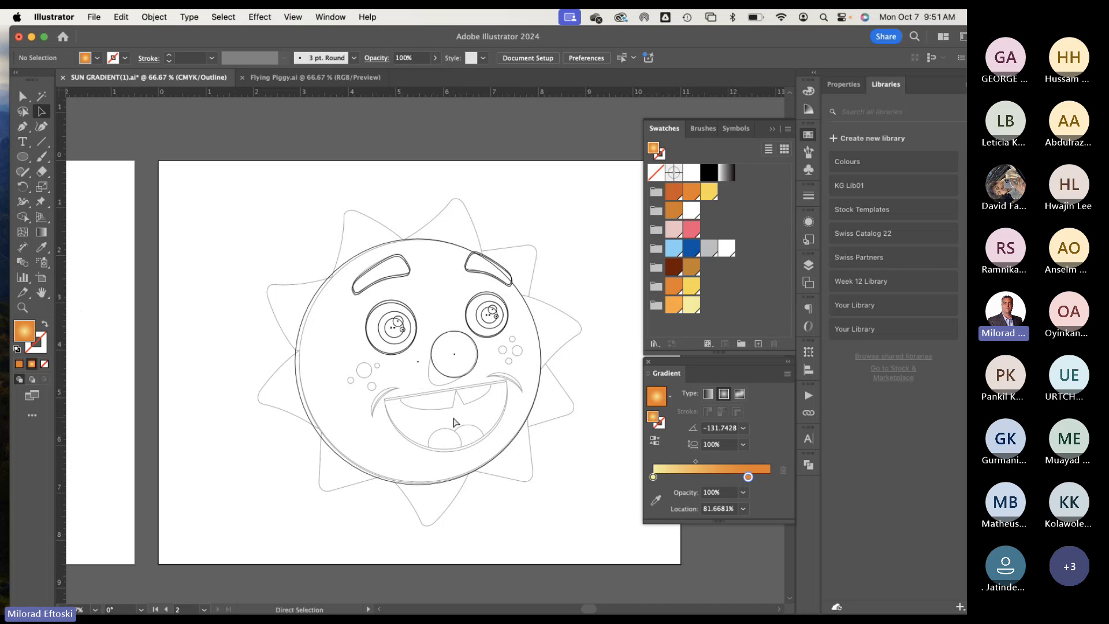
pyautogui.press('super+equal')
pyautogui.moveTo(454, 421); pyautogui.dragTo(416, 373)
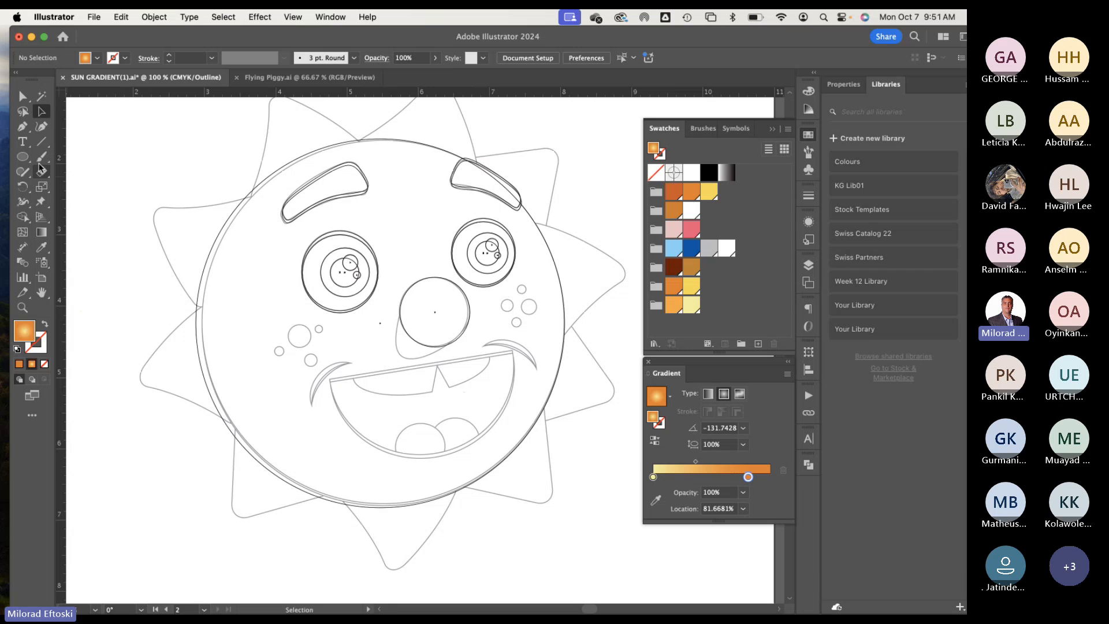
pyautogui.click(22, 126)
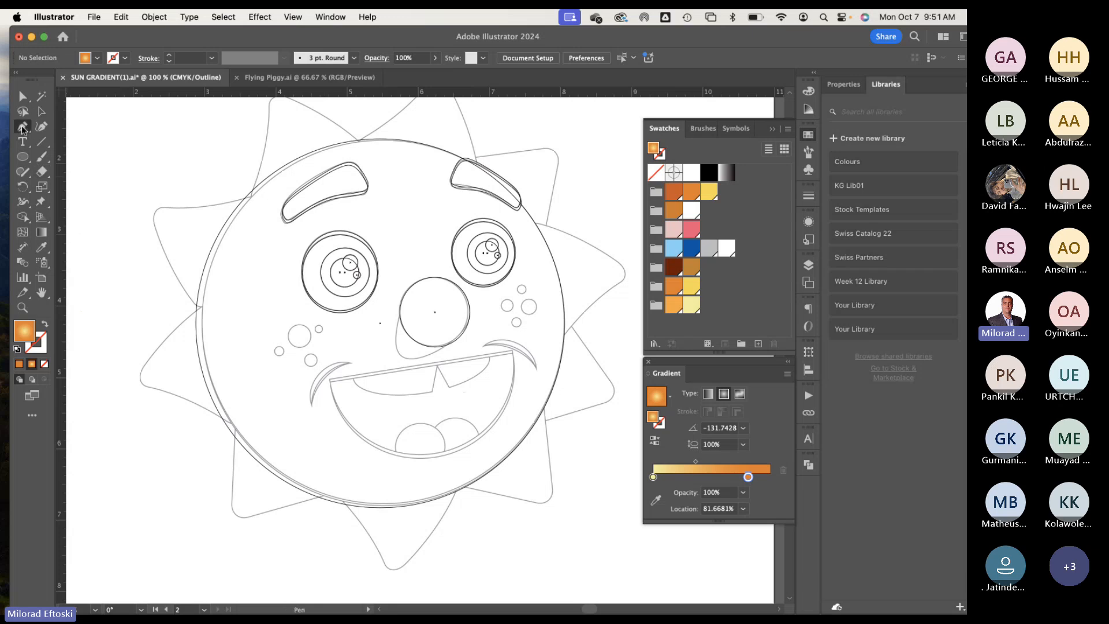
pyautogui.click(330, 382)
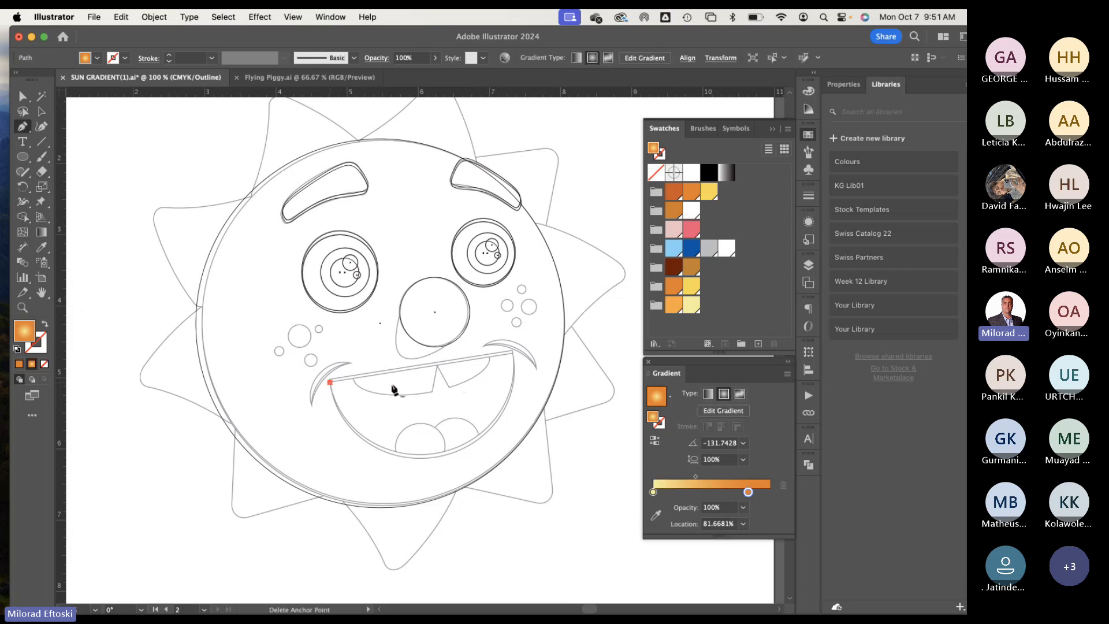
pyautogui.click(512, 352)
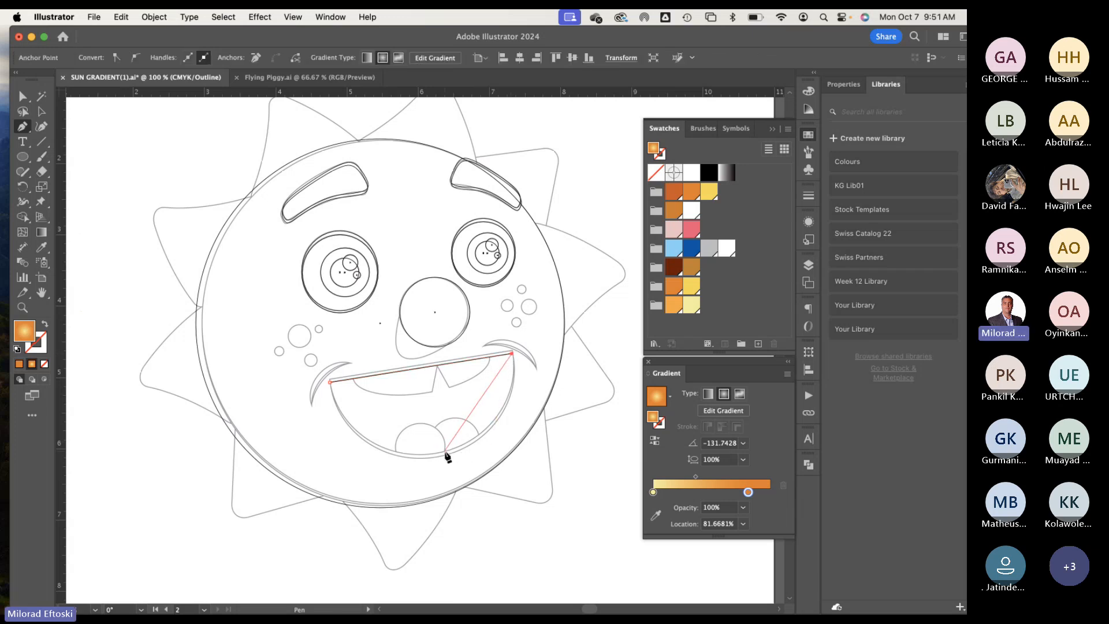
pyautogui.moveTo(445, 451); pyautogui.dragTo(363, 476)
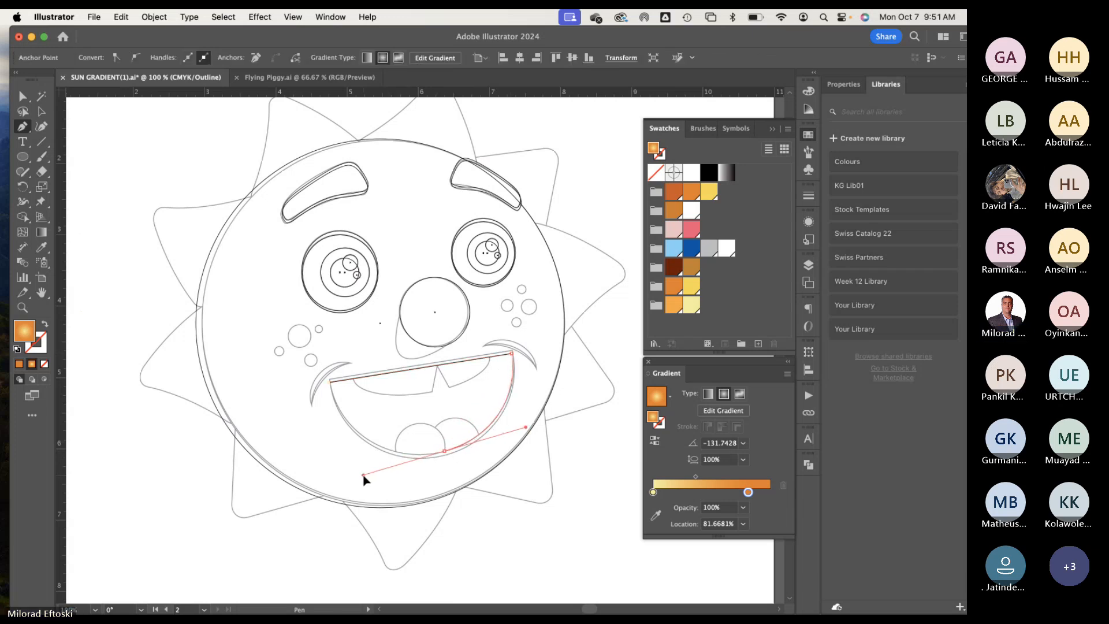
pyautogui.click(330, 383)
pyautogui.moveTo(330, 383); pyautogui.dragTo(328, 375)
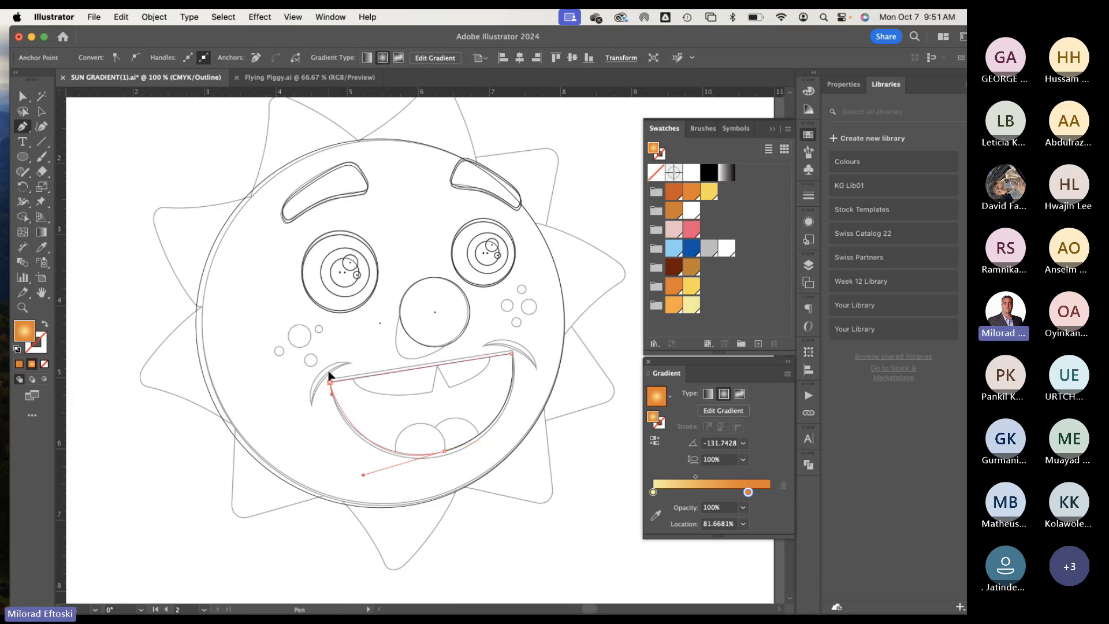
# Step: Fine-tune the direction handle of the mouth's bottom anchor to fit the sketched curve, deselect the path and return to preview view
pyautogui.press('alt')
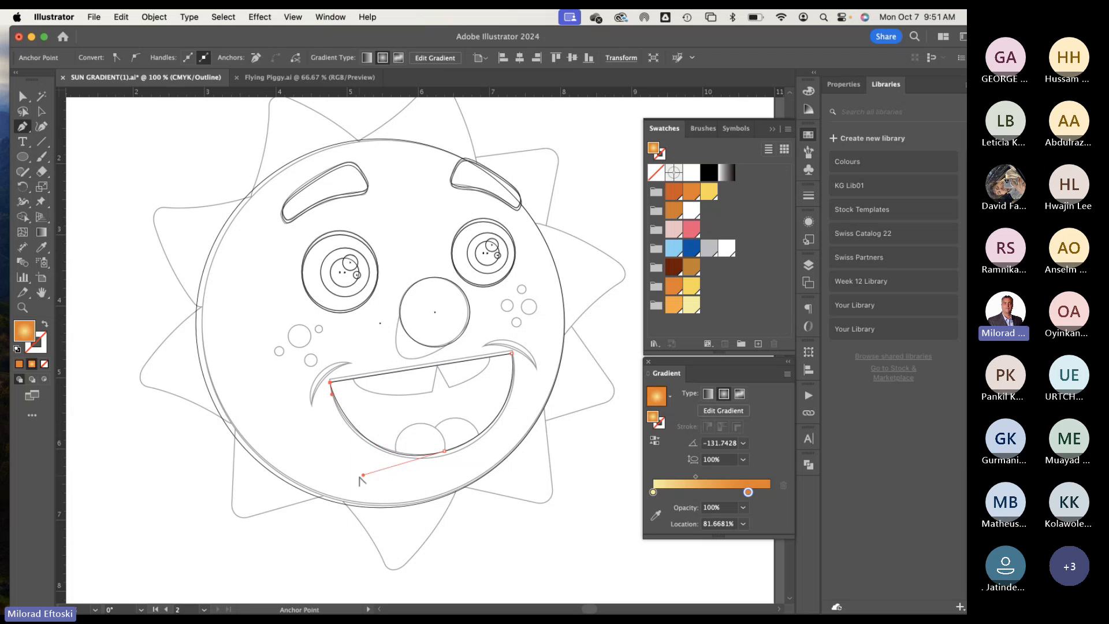
pyautogui.moveTo(362, 475); pyautogui.dragTo(362, 474)
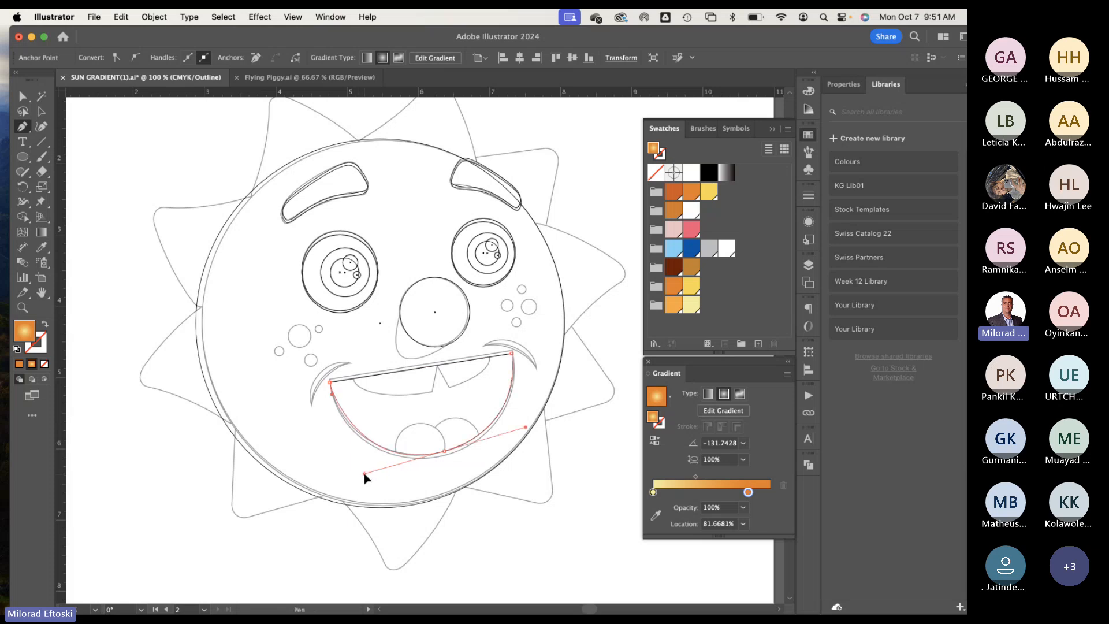
pyautogui.click(364, 473)
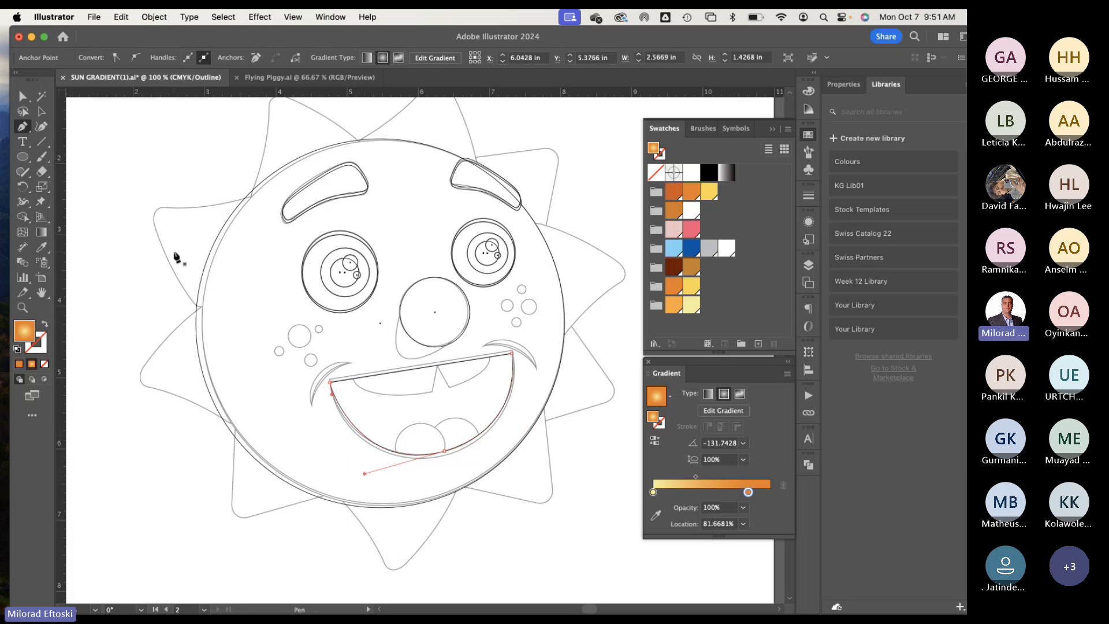
pyautogui.keyDown('super'); pyautogui.click(93, 139); pyautogui.keyUp('super')
pyautogui.press('super+y')
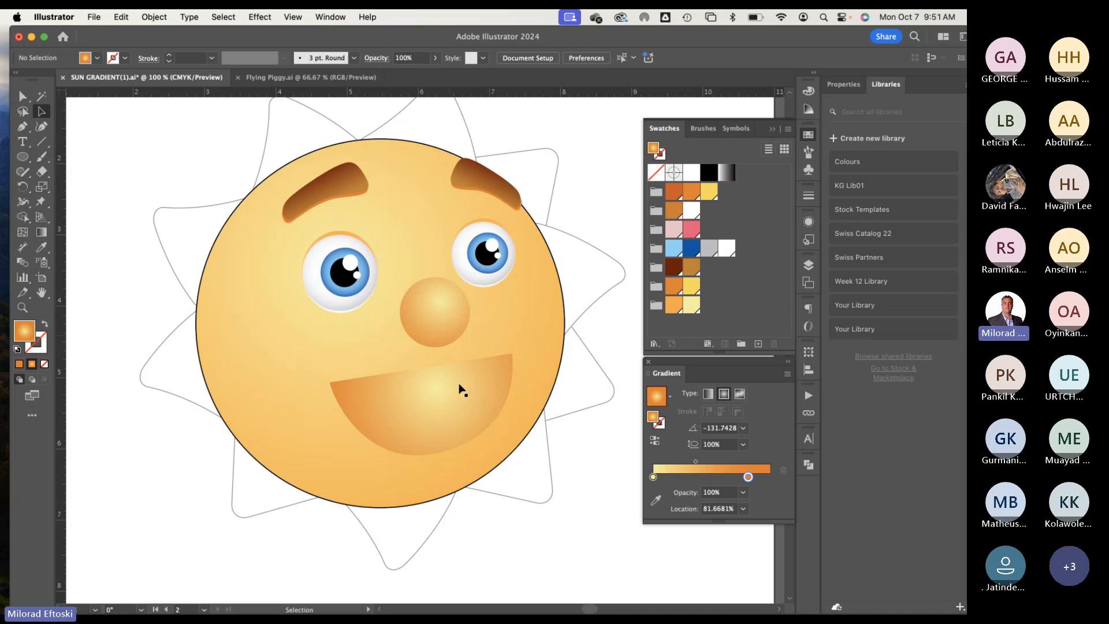
# Step: Give the mouth shape a linear gradient running from its upper edge down to its bottom at about -79°
pyautogui.click(453, 435)
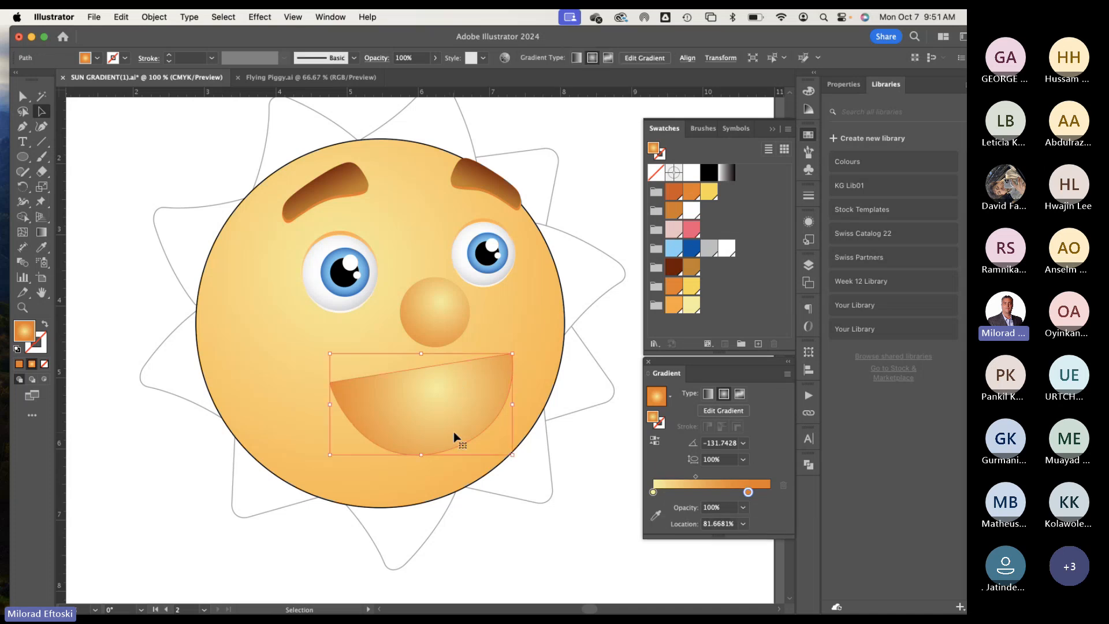
pyautogui.press('super+minus')
pyautogui.press('super+minus')
pyautogui.moveTo(508, 436)
pyautogui.mouseDown()
pyautogui.moveTo(562, 448)
pyautogui.moveTo(495, 453)
pyautogui.mouseUp()
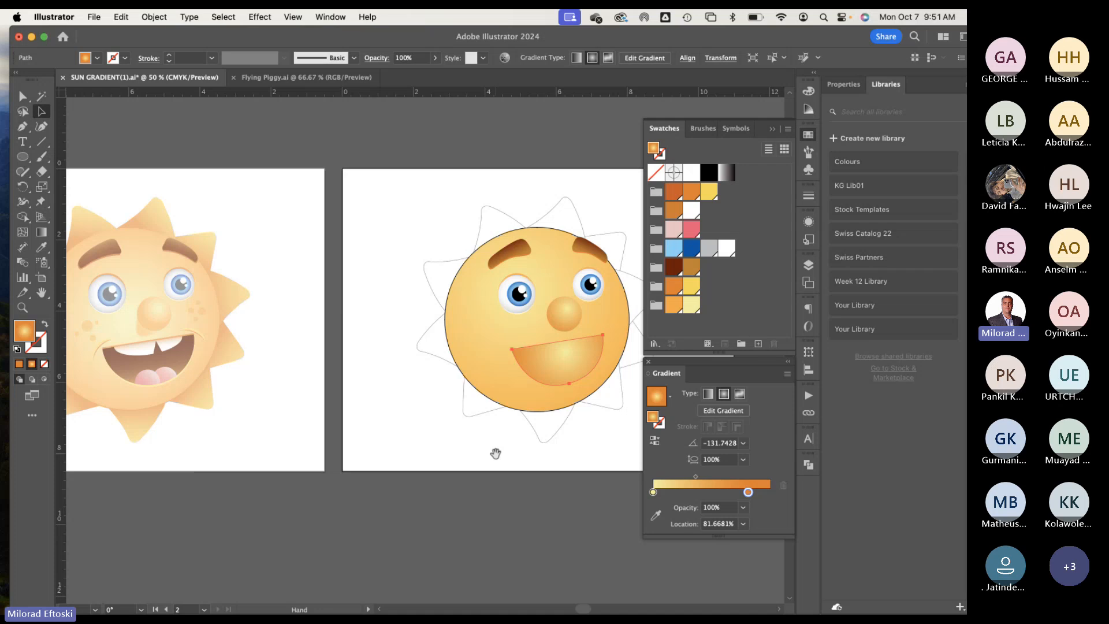
pyautogui.press('super')
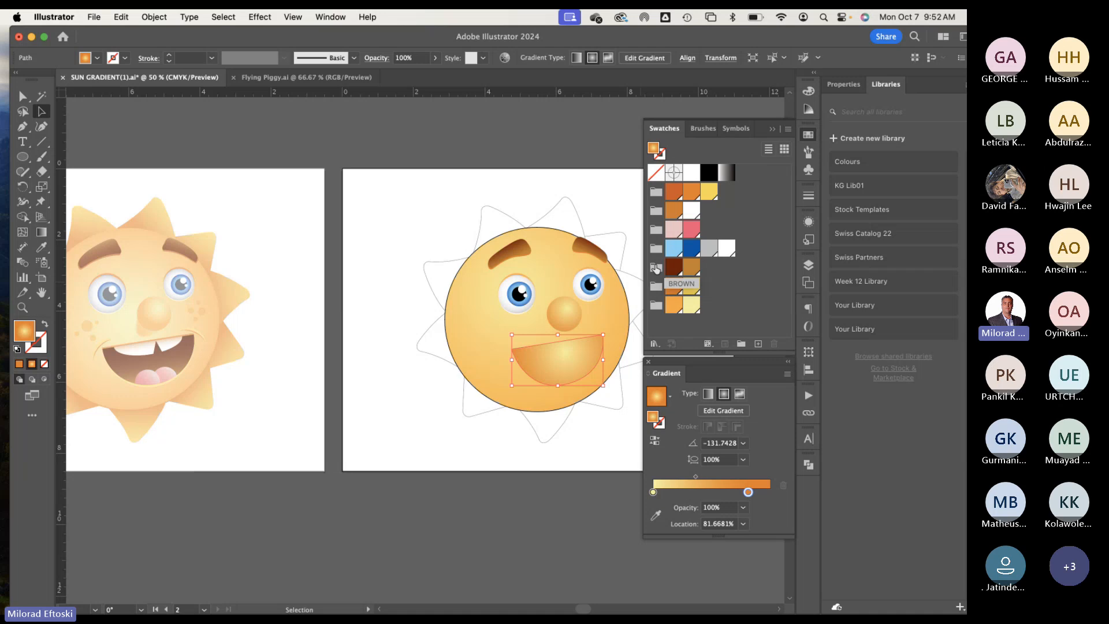
pyautogui.click(42, 231)
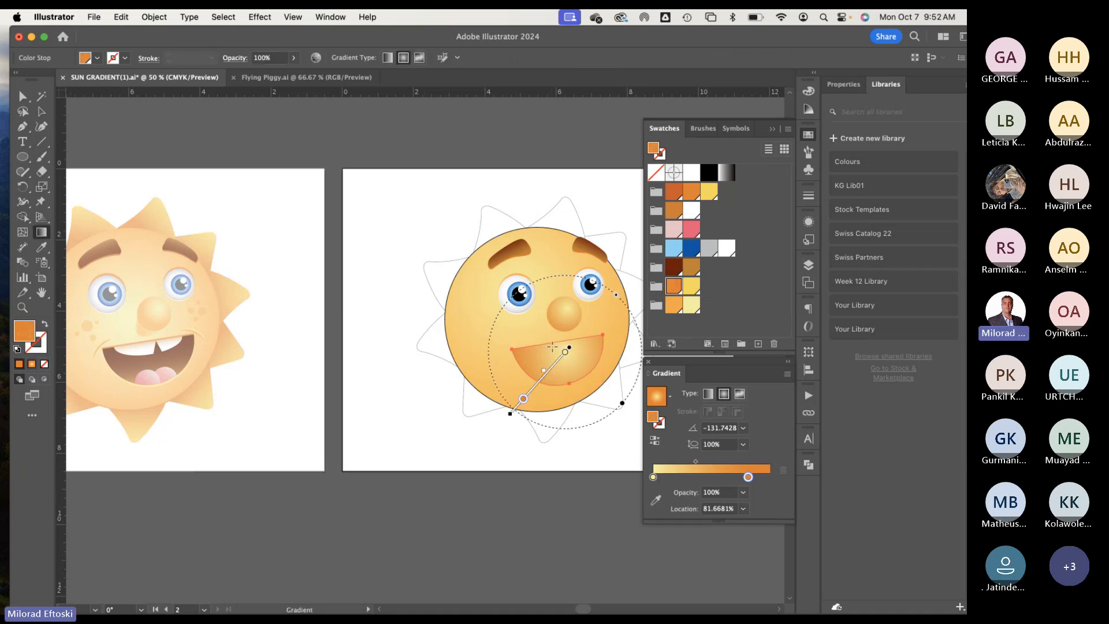
pyautogui.moveTo(553, 346); pyautogui.dragTo(562, 384)
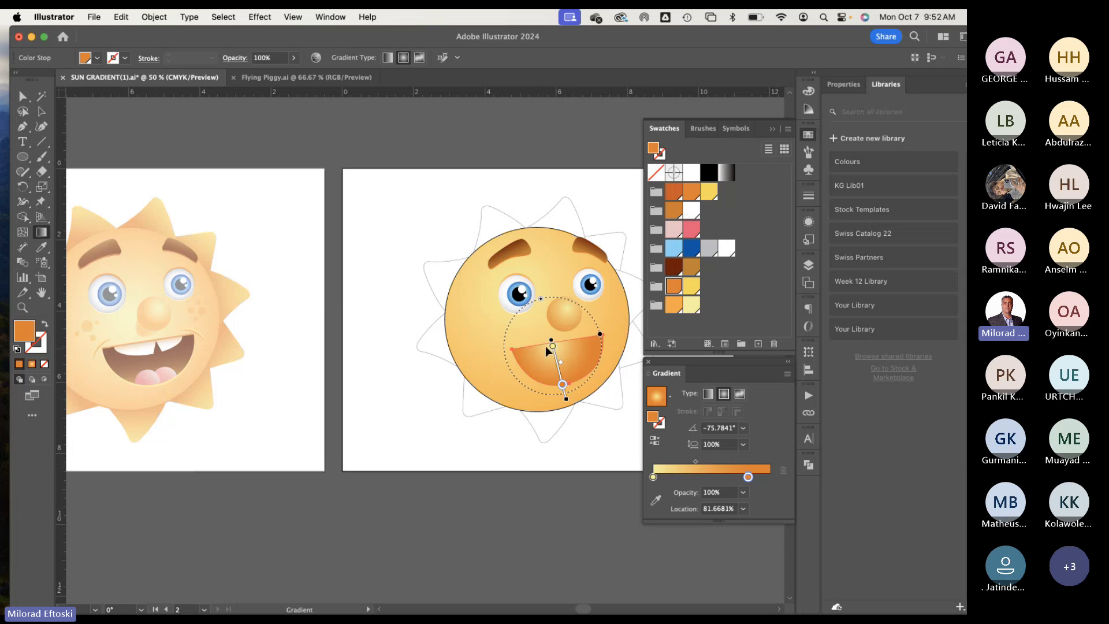
pyautogui.click(708, 393)
pyautogui.moveTo(554, 345); pyautogui.dragTo(561, 390)
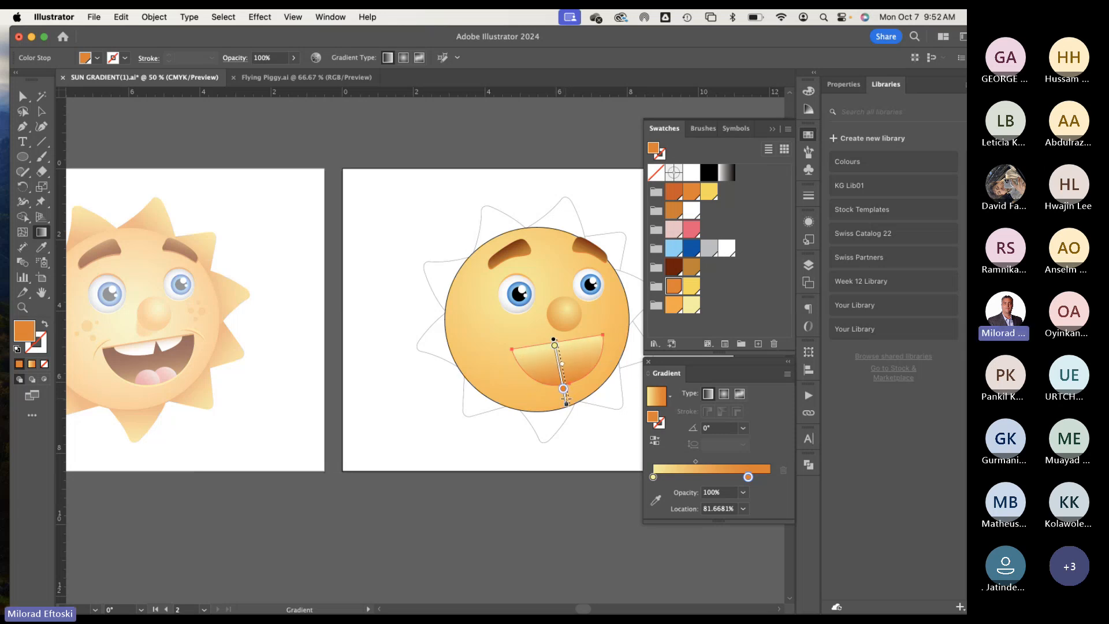
# Step: Set the mouth gradient's starting colour stop to the dark swatch of the BROWN colour group
pyautogui.doubleClick(557, 346)
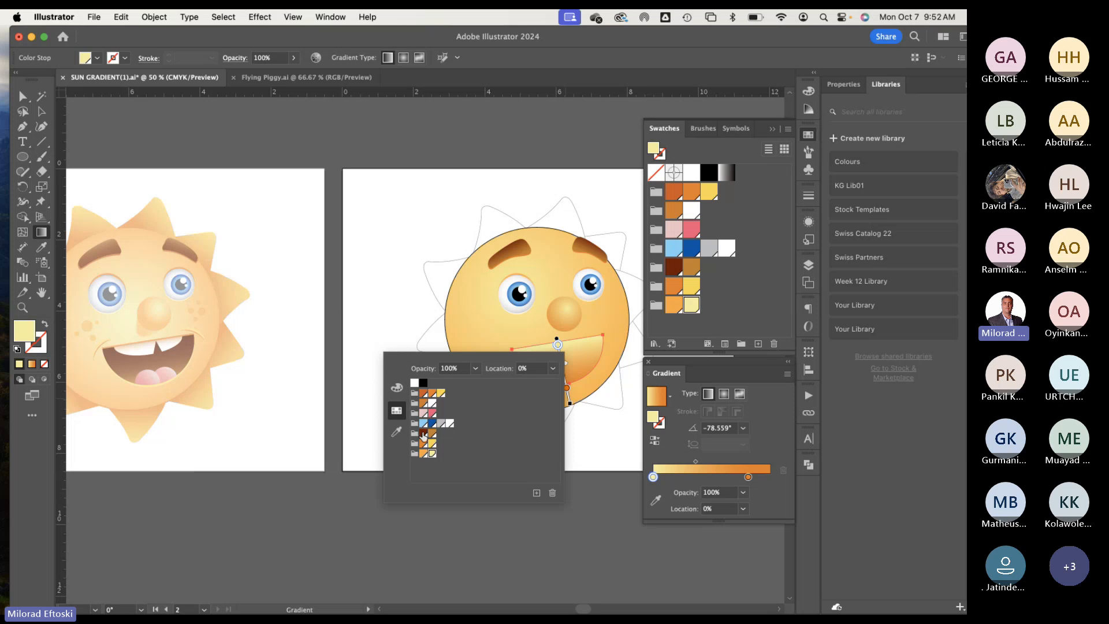
pyautogui.click(424, 434)
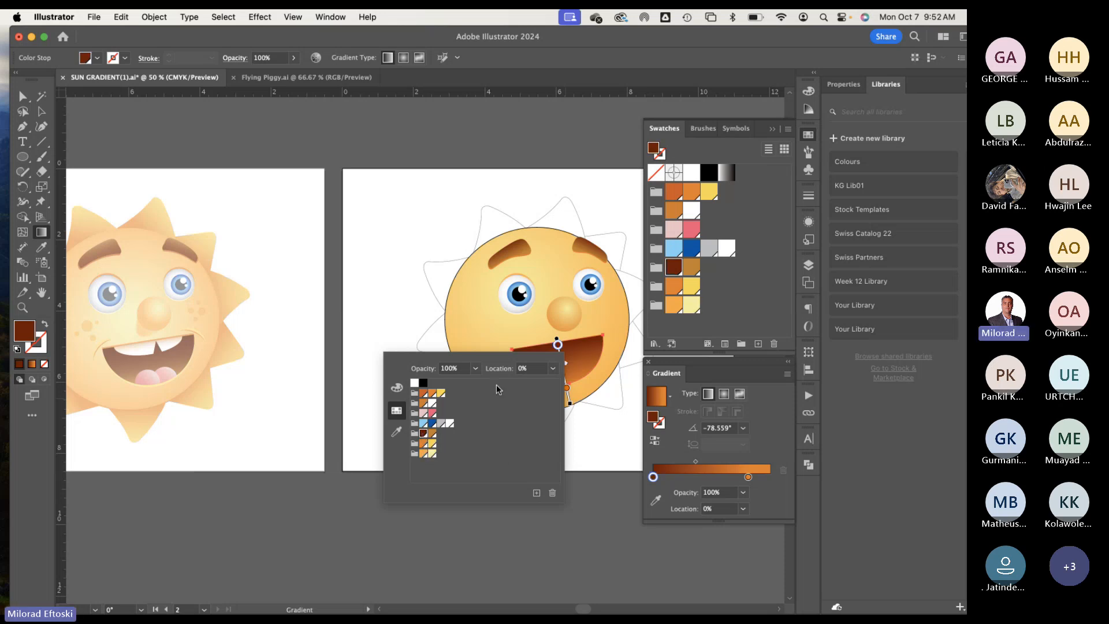
pyautogui.click(432, 433)
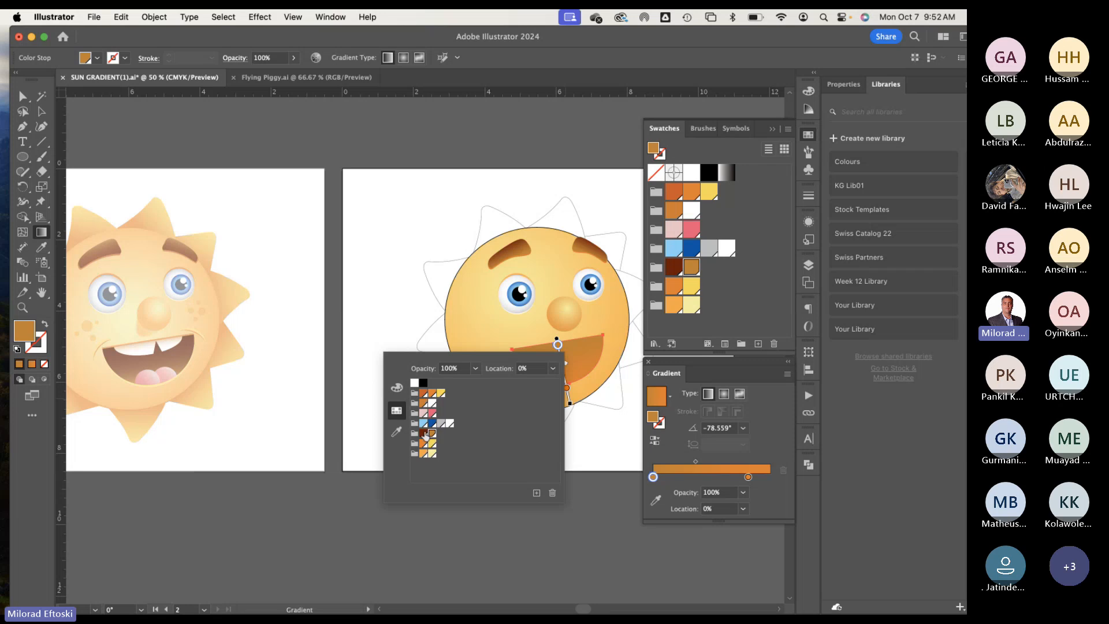
pyautogui.click(424, 433)
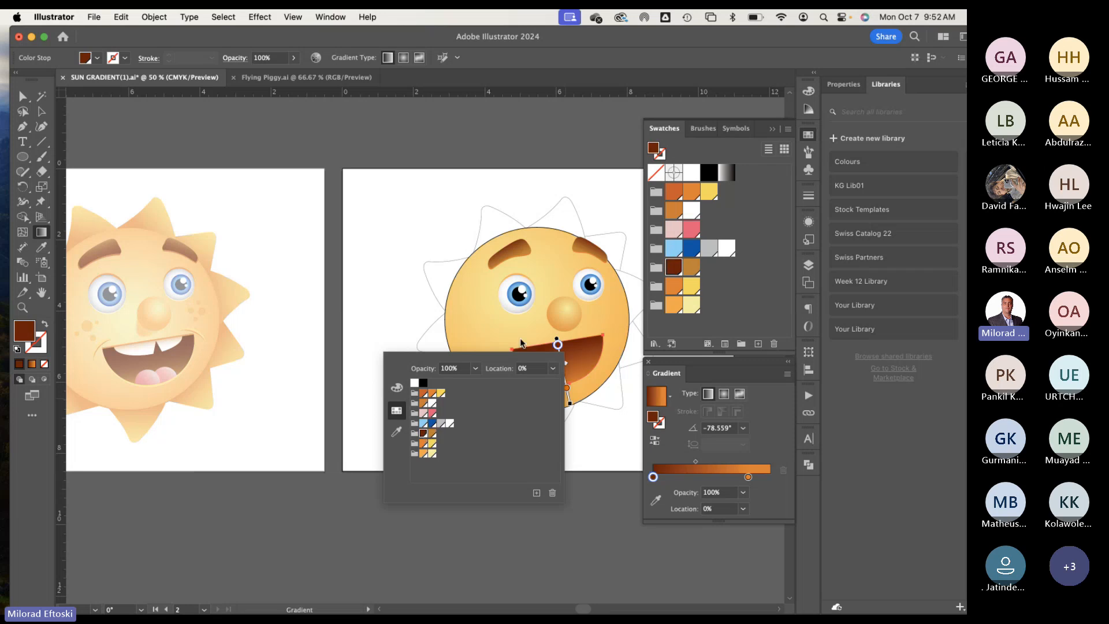
# Step: Set the mouth gradient's end stop to the light brown swatch C=15 M=50 Y=100 K=10 and deselect the mouth
pyautogui.doubleClick(566, 387)
pyautogui.click(440, 478)
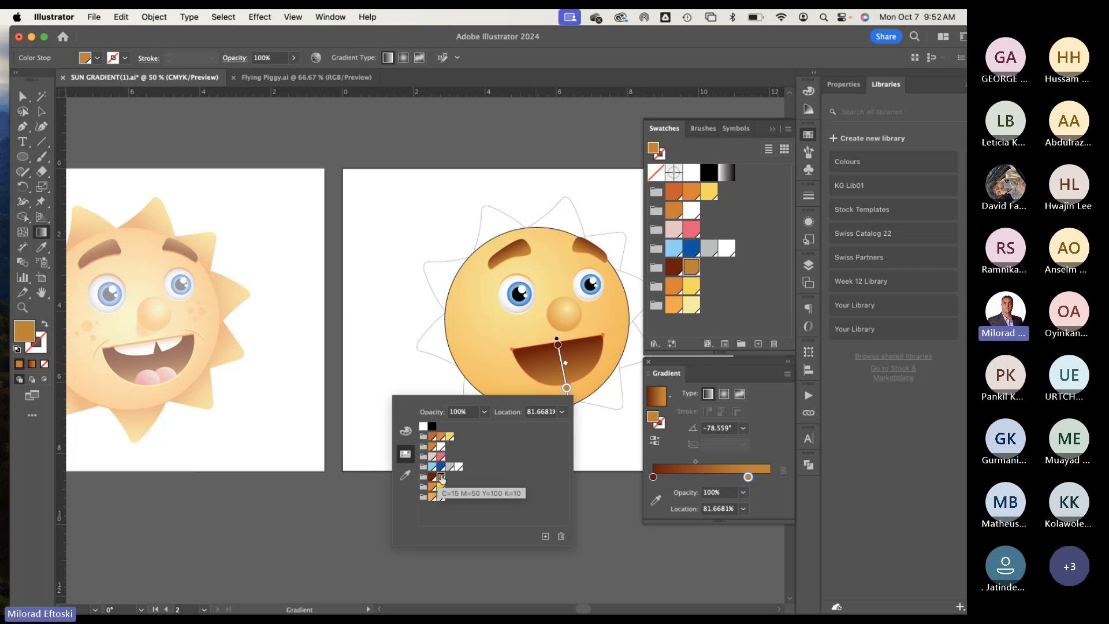
pyautogui.click(362, 224)
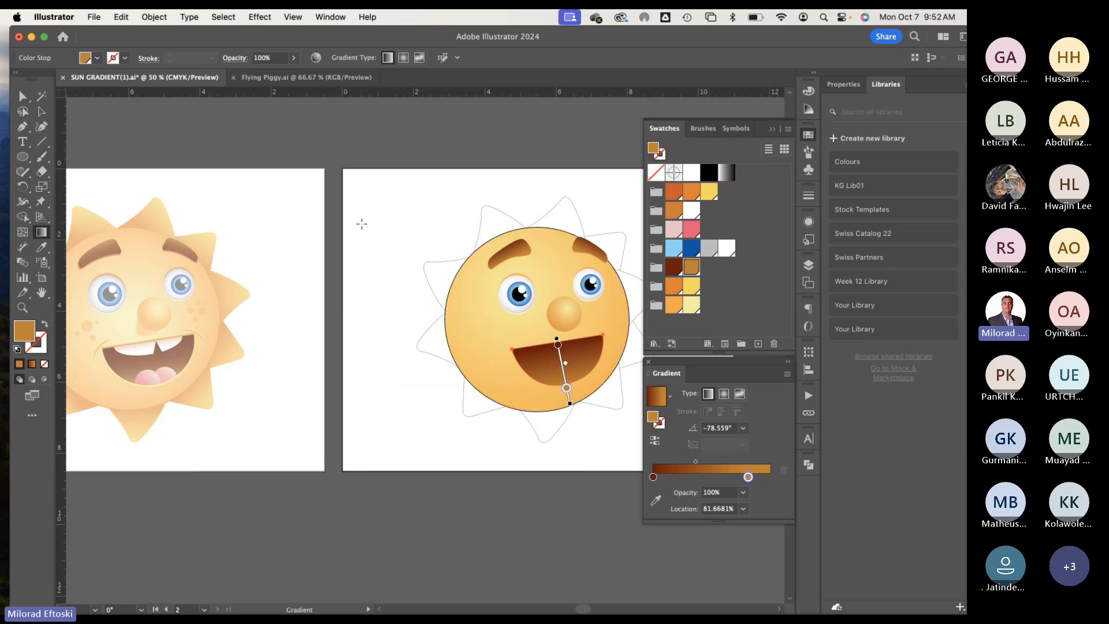
pyautogui.click(41, 111)
pyautogui.click(278, 189)
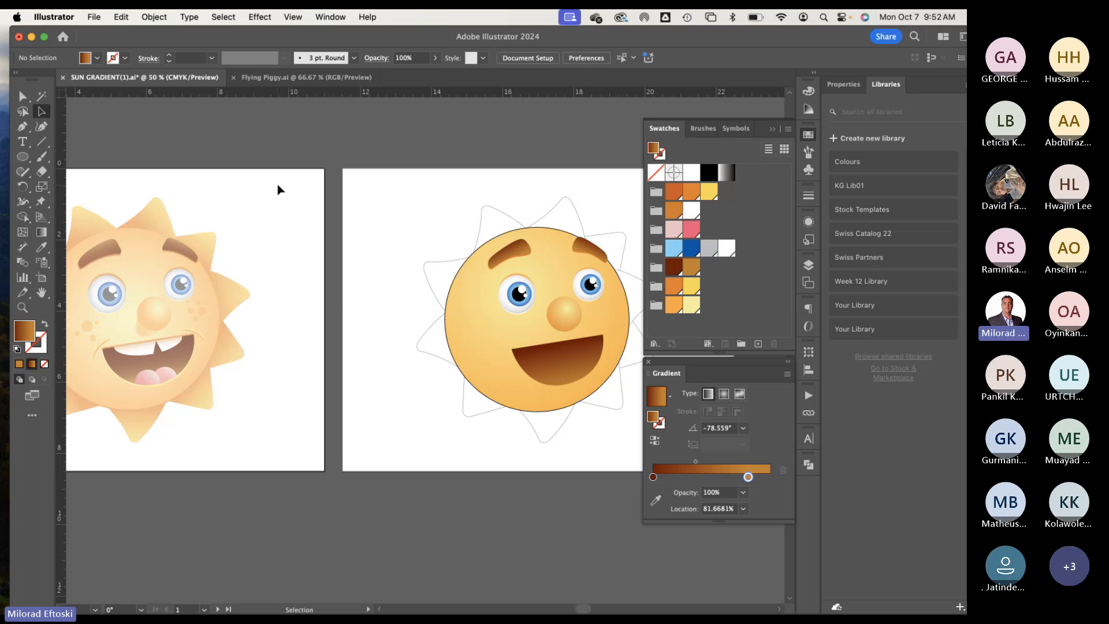
# Step: In outline view, start tracing the sketched teeth with the Pen tool, curving the path along the left tooth's lower edge and shortening its outgoing handle
pyautogui.scroll(3, 277, 185)
pyautogui.scroll(2, 454, 351)
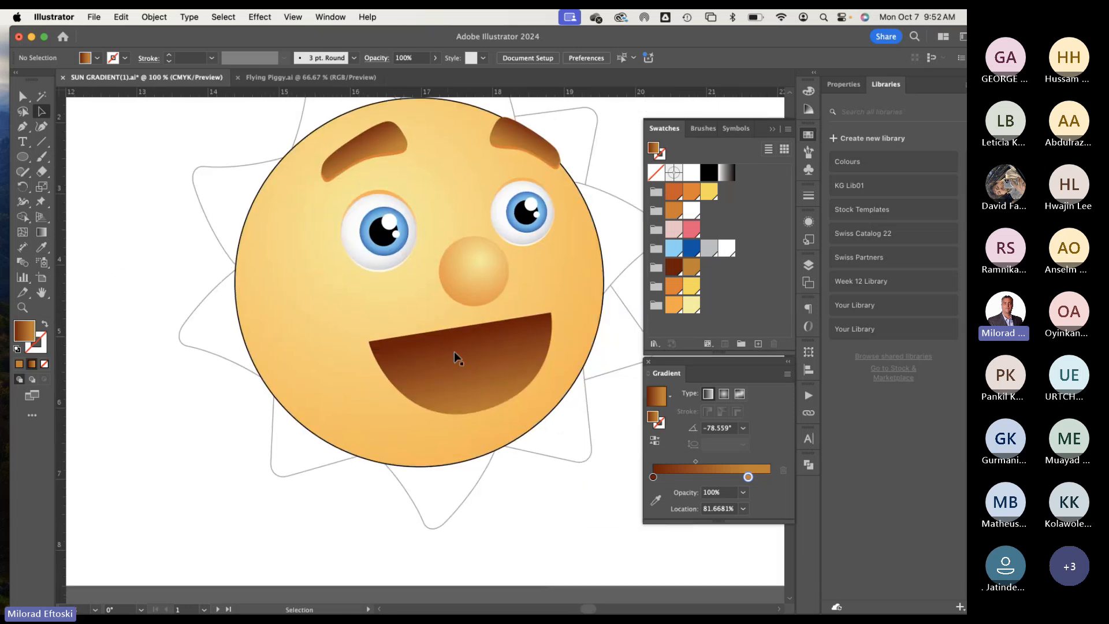
pyautogui.click(454, 351)
pyautogui.press('super+y')
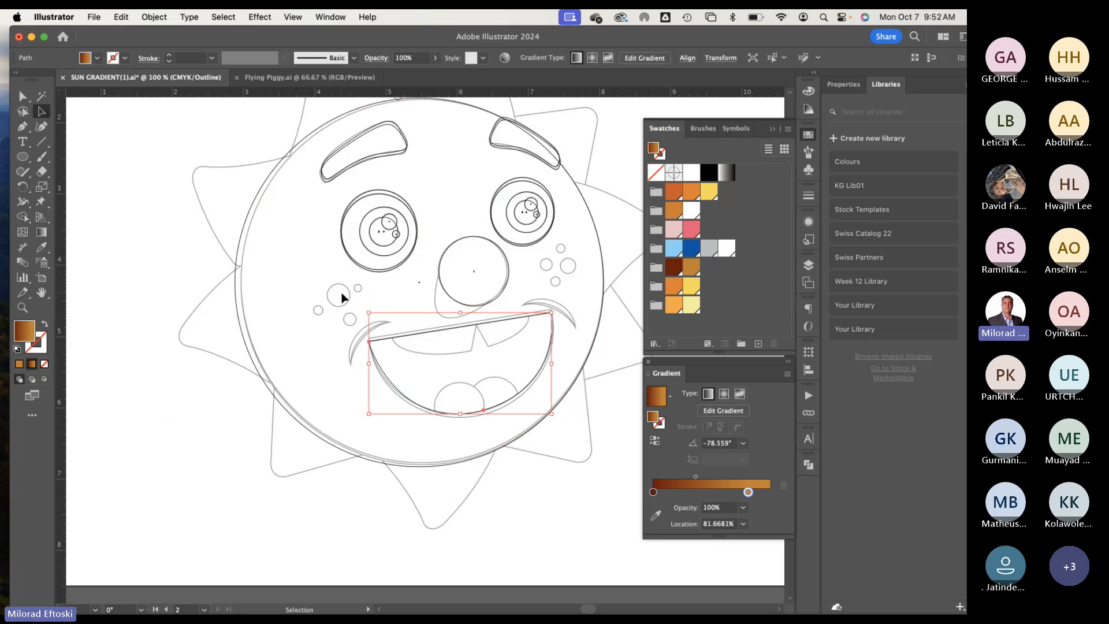
pyautogui.press('super+y')
pyautogui.press('super+y')
pyautogui.click(341, 292)
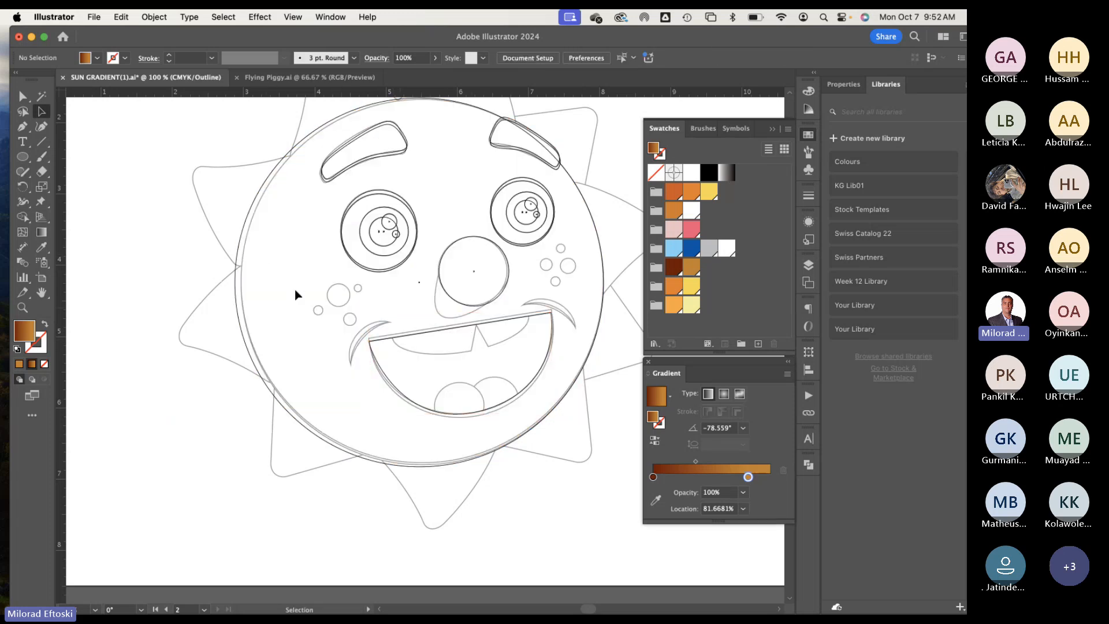
pyautogui.click(22, 126)
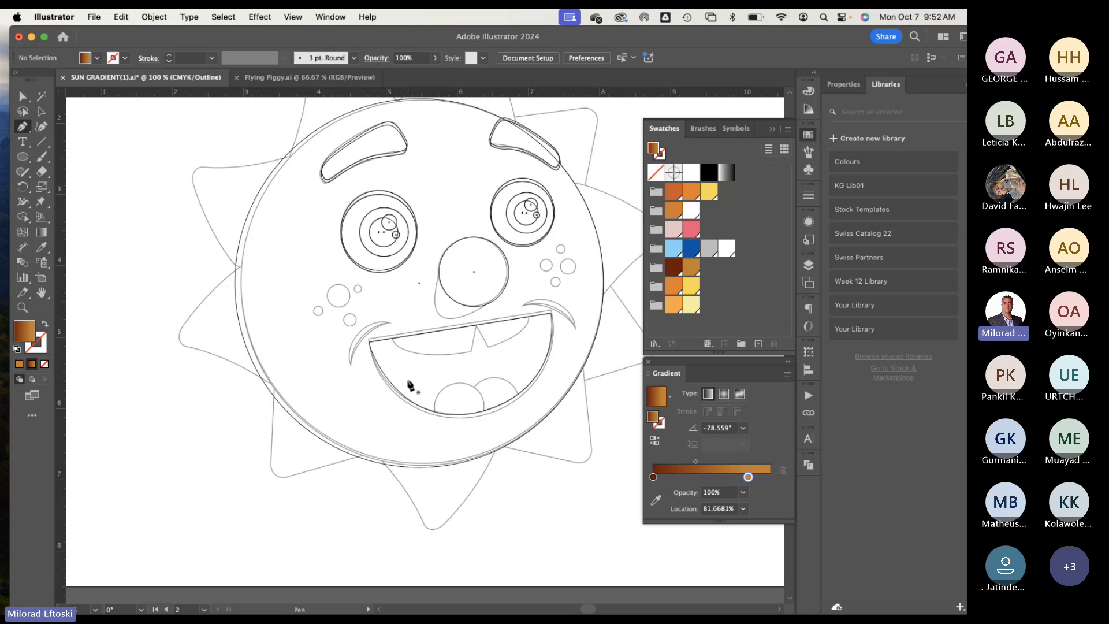
pyautogui.click(390, 339)
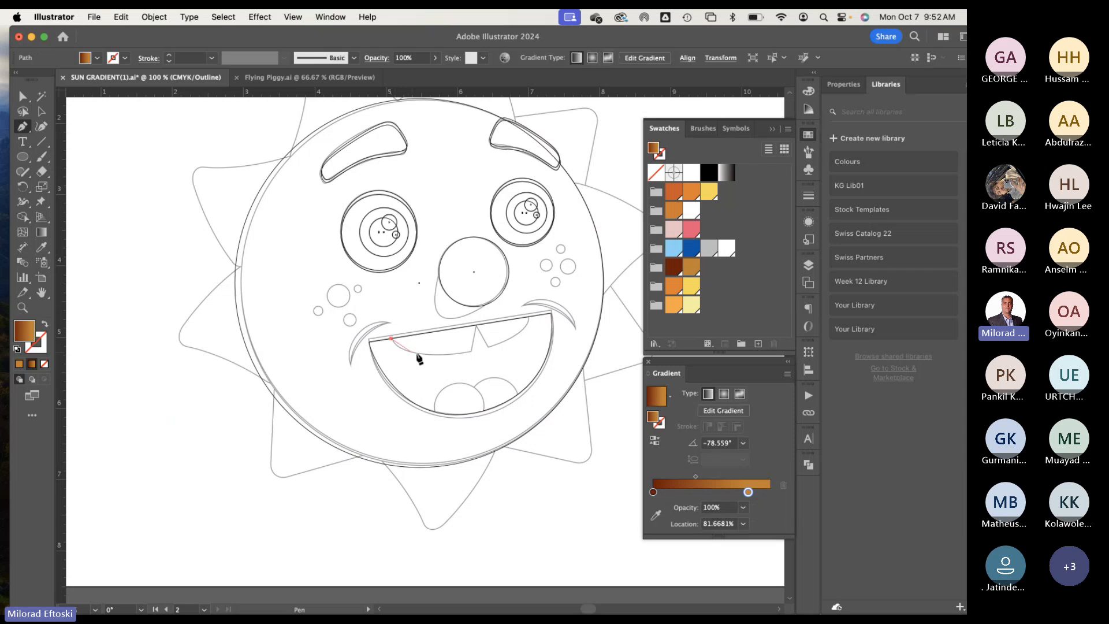
pyautogui.moveTo(433, 356); pyautogui.dragTo(469, 358)
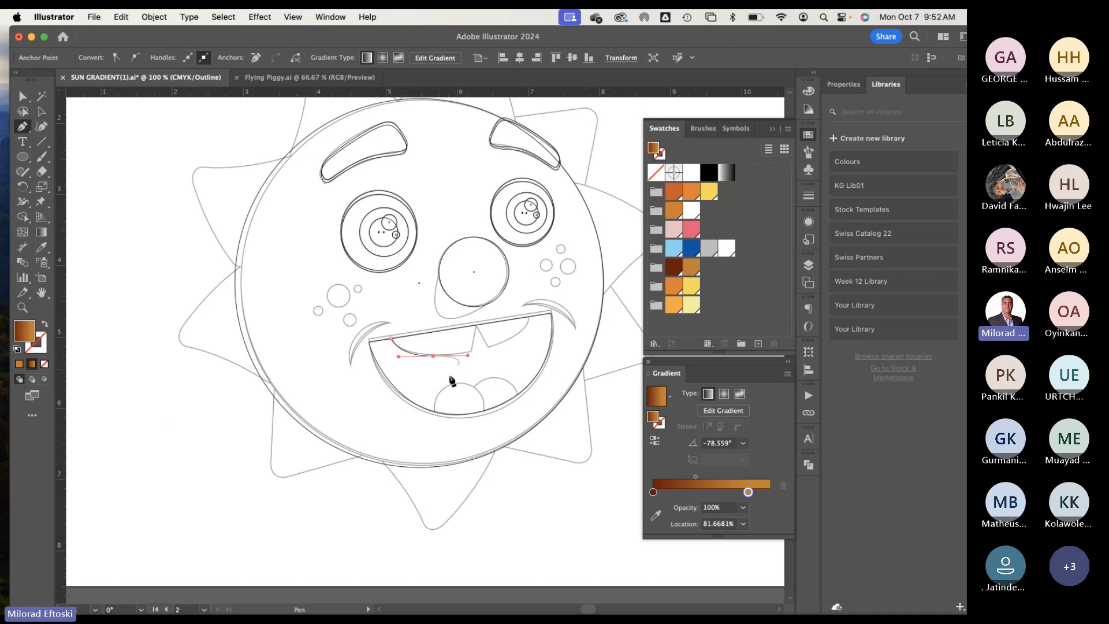
pyautogui.press('Escape')
pyautogui.click(472, 350)
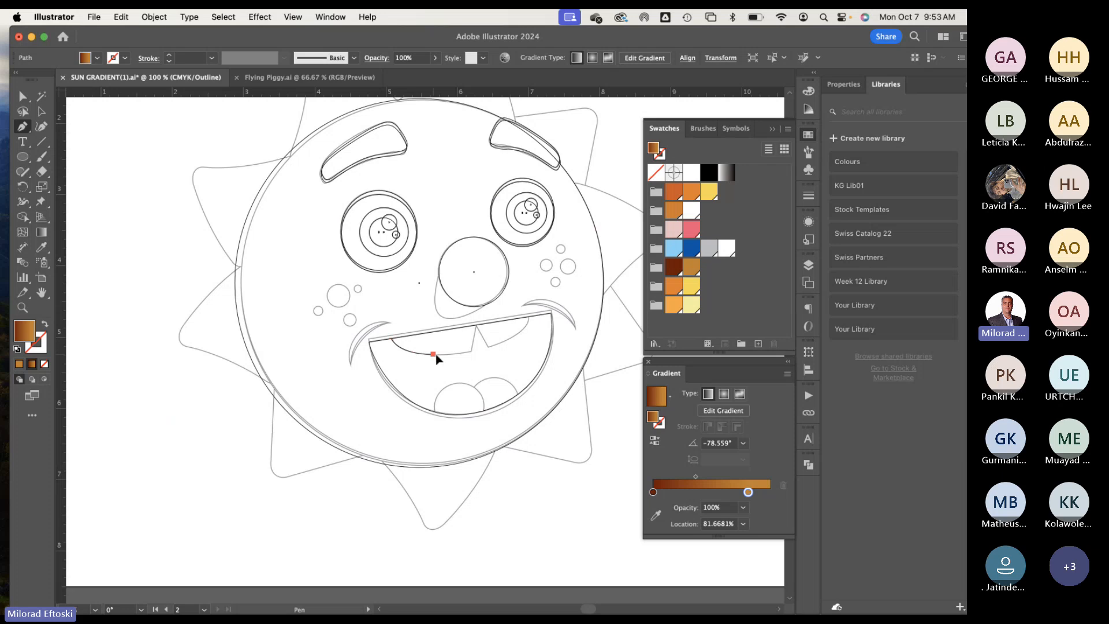
pyautogui.moveTo(436, 356); pyautogui.dragTo(453, 357)
pyautogui.click(456, 358)
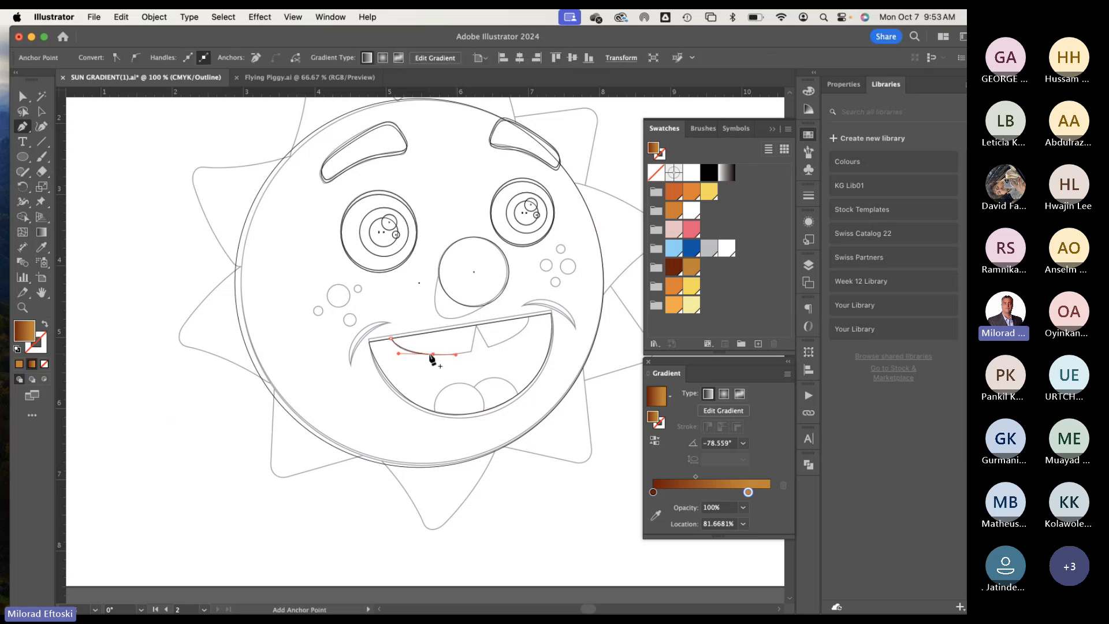
# Step: Complete the teeth outline around the gap and the right tooth, close the path, deselect it and return to preview view
pyautogui.click(471, 351)
pyautogui.click(476, 327)
pyautogui.click(487, 346)
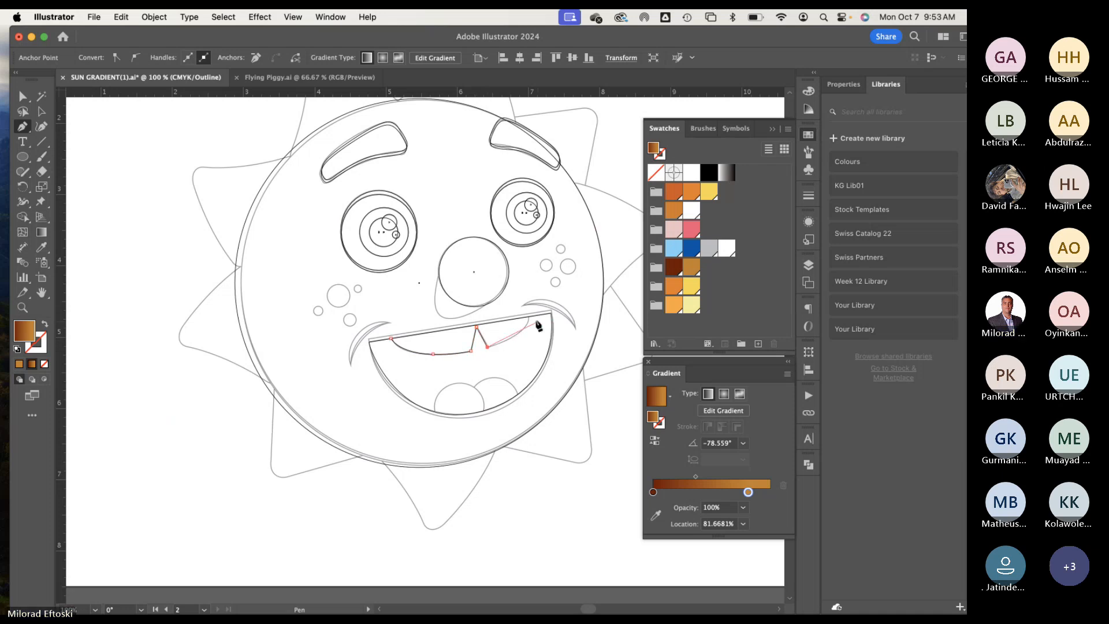
pyautogui.moveTo(526, 340); pyautogui.dragTo(529, 317)
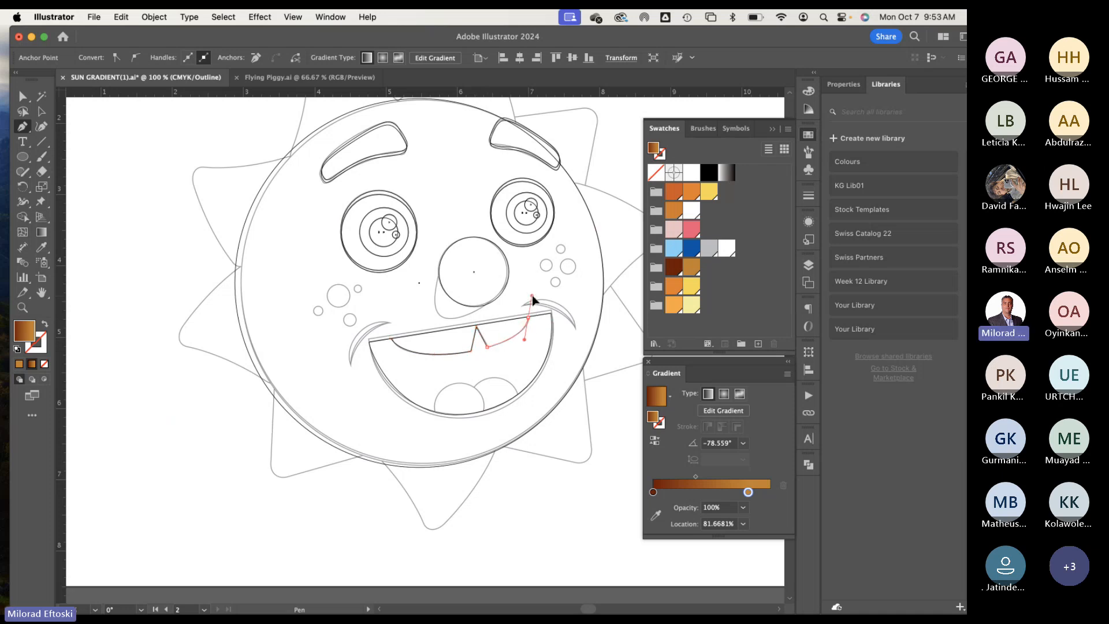
pyautogui.click(529, 317)
pyautogui.click(391, 339)
pyautogui.click(43, 111)
pyautogui.click(108, 139)
pyautogui.press('super+y')
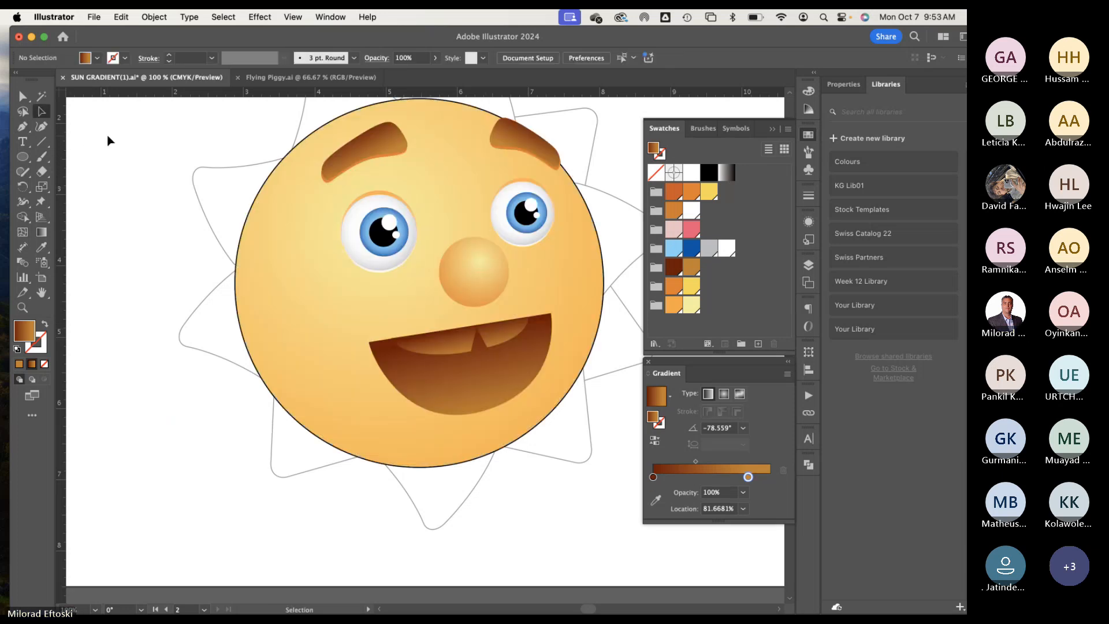
# Step: Fill the teeth shape with the white swatch and give it a linear gradient running down from its upper edge at about -77°
pyautogui.click(439, 350)
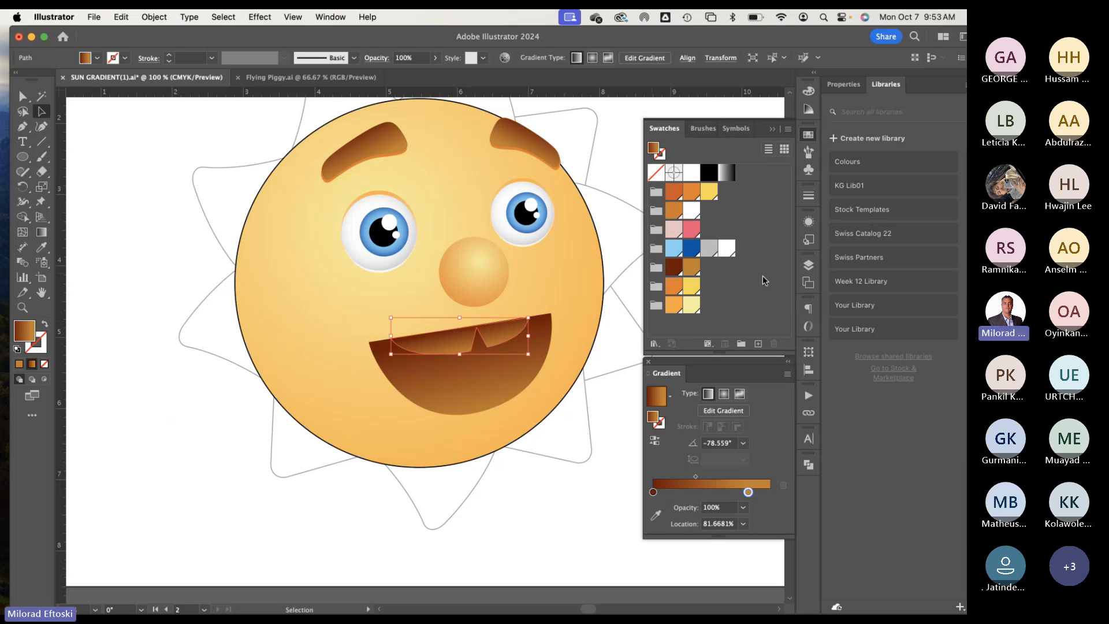
pyautogui.click(726, 248)
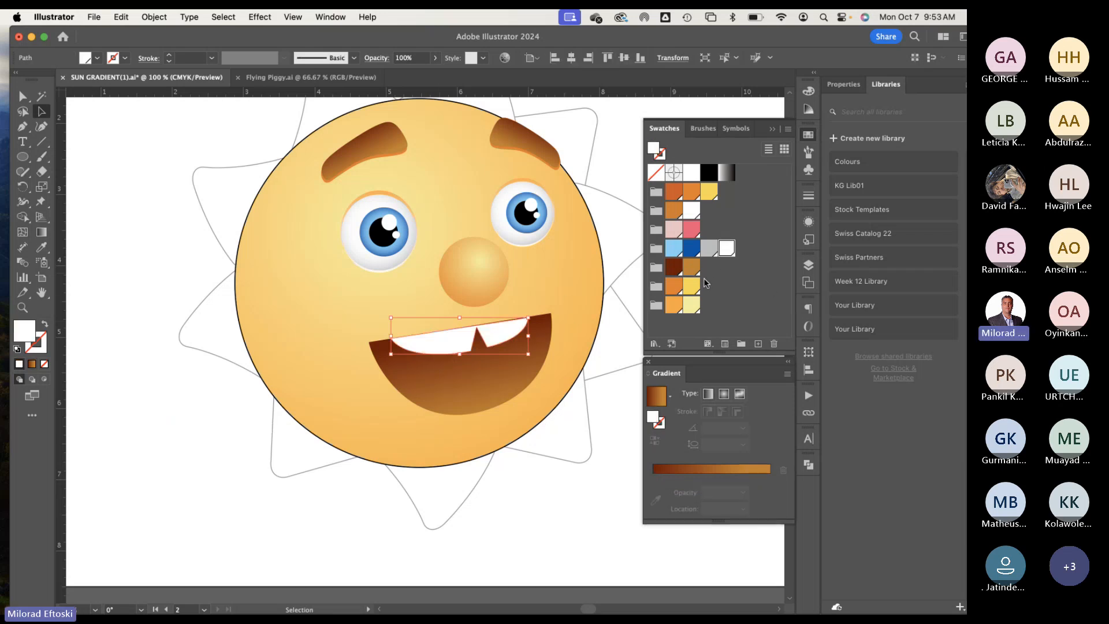
pyautogui.press('super+minus')
pyautogui.press('super+minus')
pyautogui.moveTo(307, 445); pyautogui.dragTo(480, 448)
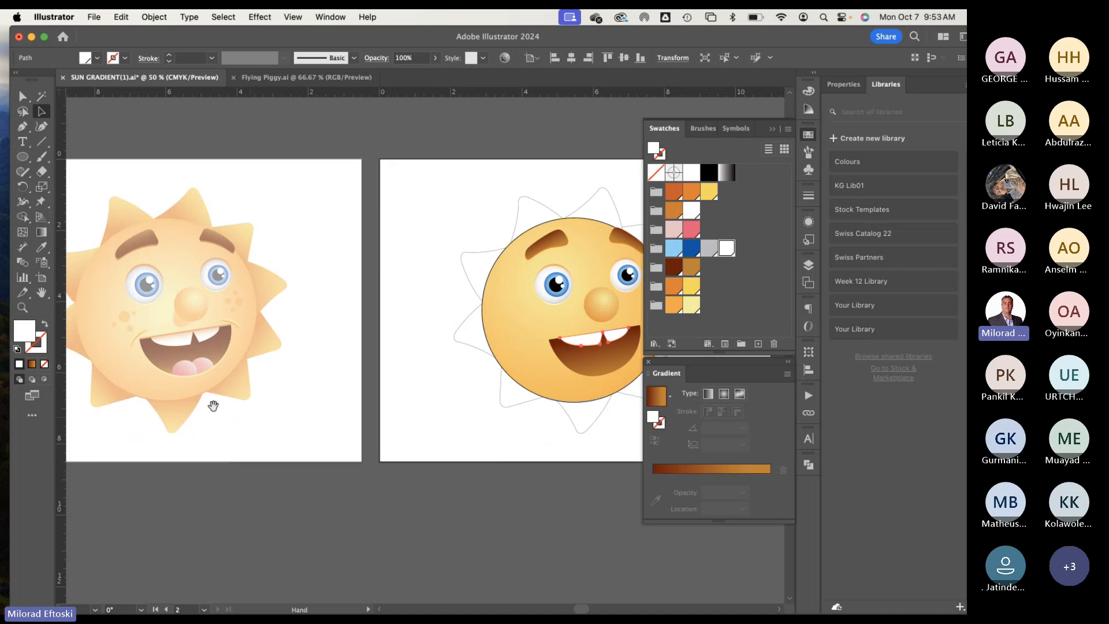
pyautogui.moveTo(393, 367); pyautogui.dragTo(295, 370)
pyautogui.press('super')
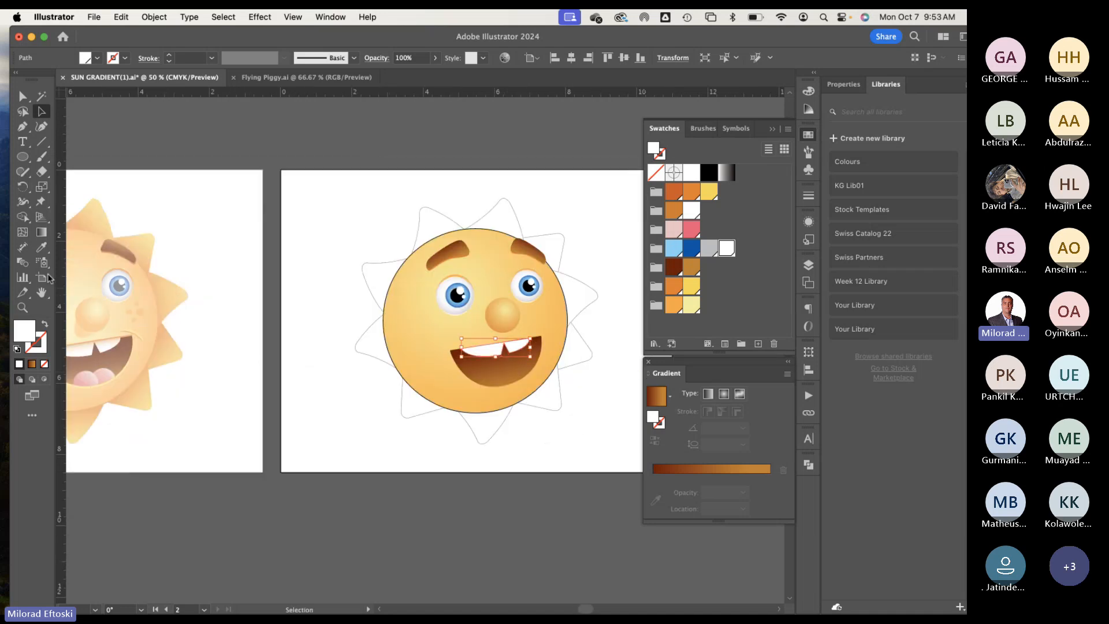
pyautogui.click(41, 232)
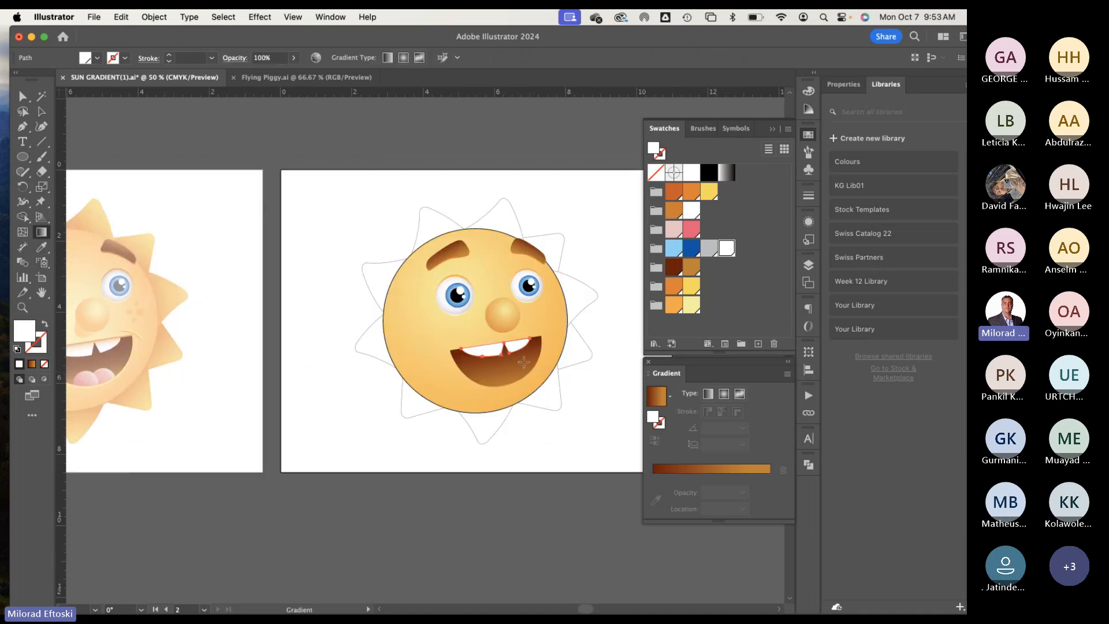
pyautogui.scroll(1, 519, 368)
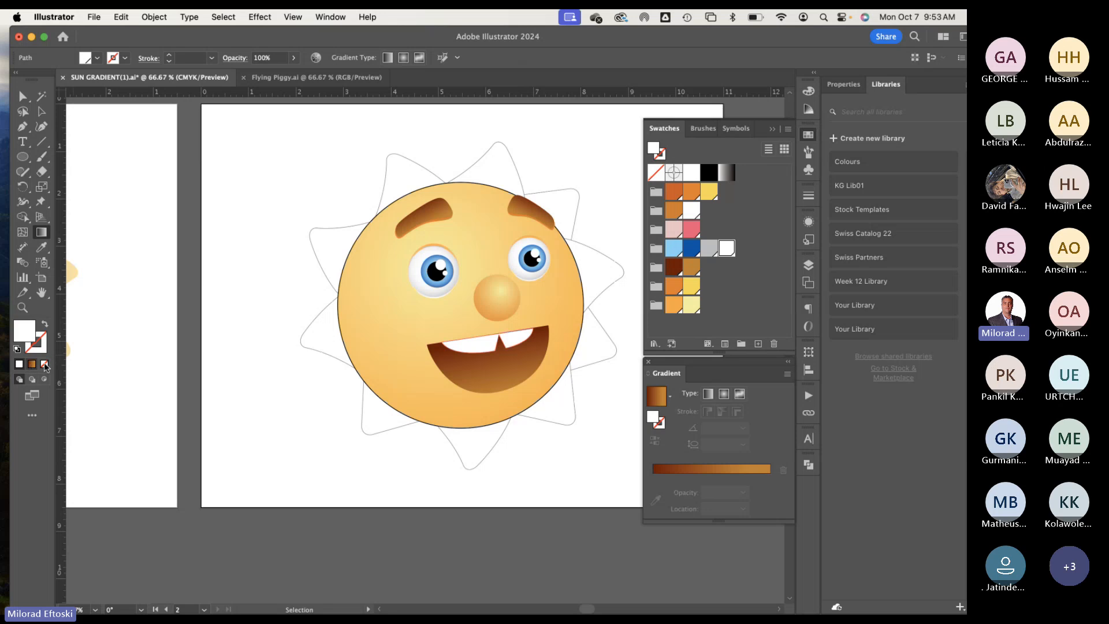
pyautogui.click(449, 377)
pyautogui.moveTo(495, 330); pyautogui.dragTo(493, 360)
# Step: Set the teeth gradient's starting colour stop to the grey swatch and its end stop to the white swatch
pyautogui.doubleClick(486, 331)
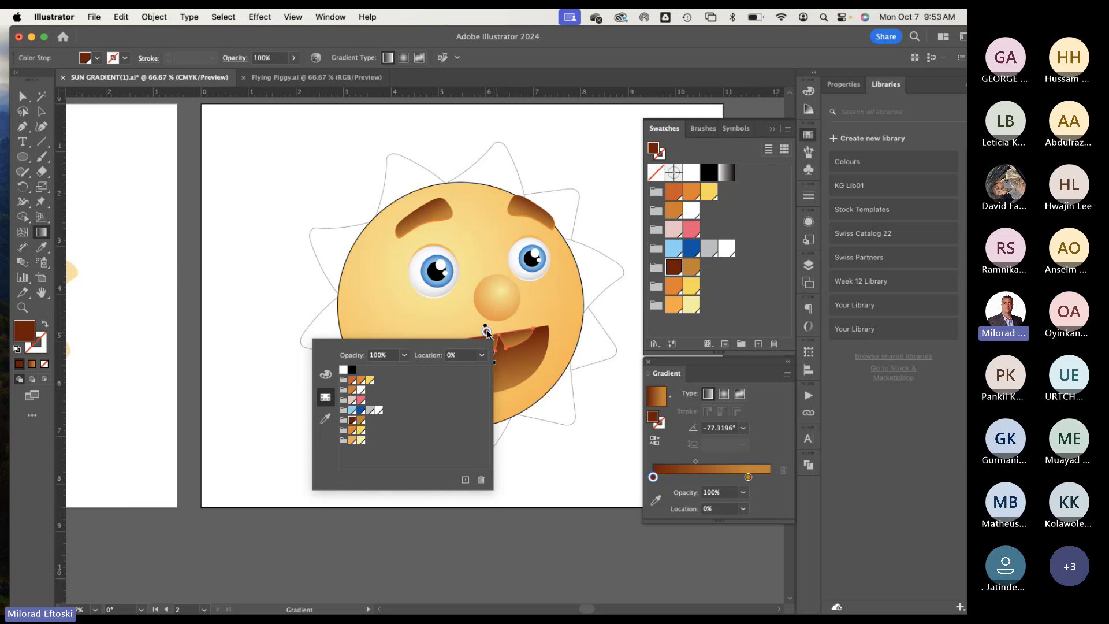
pyautogui.click(370, 411)
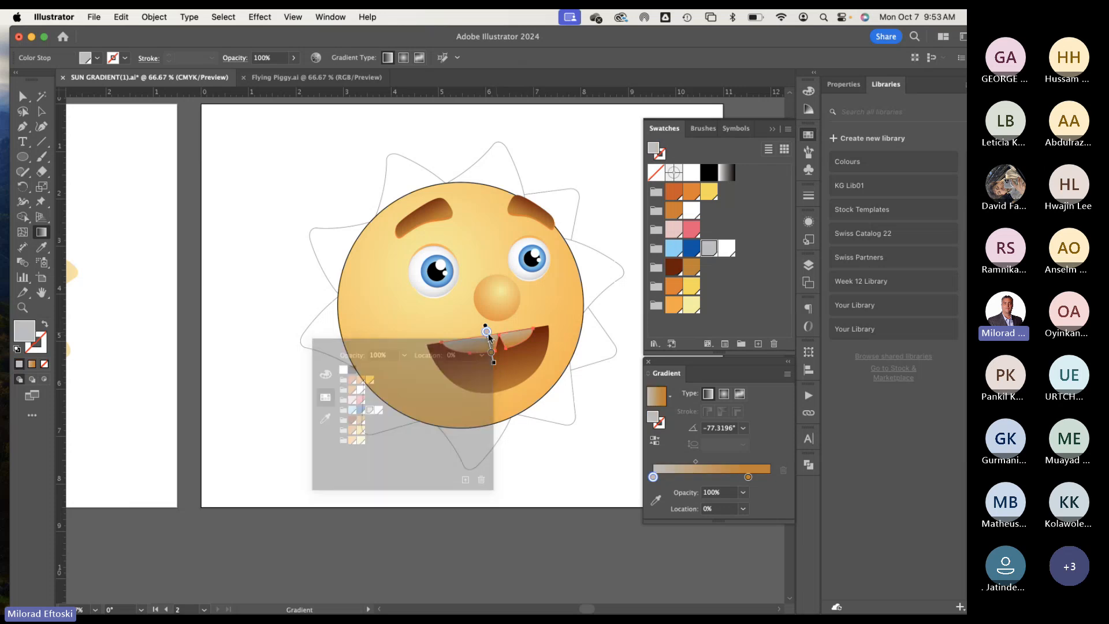
pyautogui.doubleClick(491, 354)
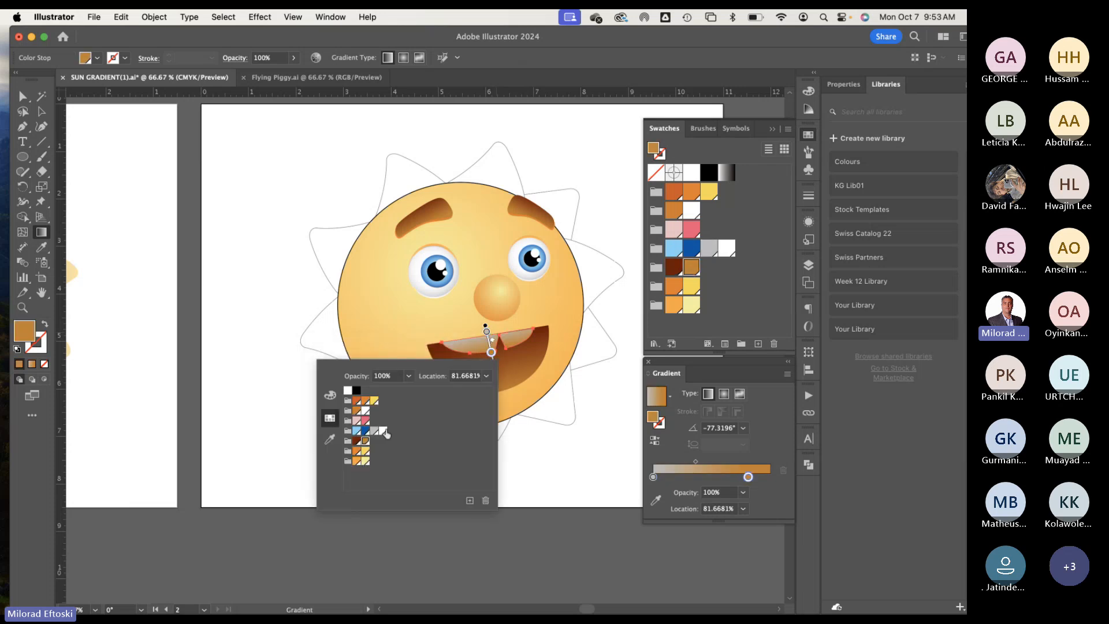
pyautogui.click(383, 431)
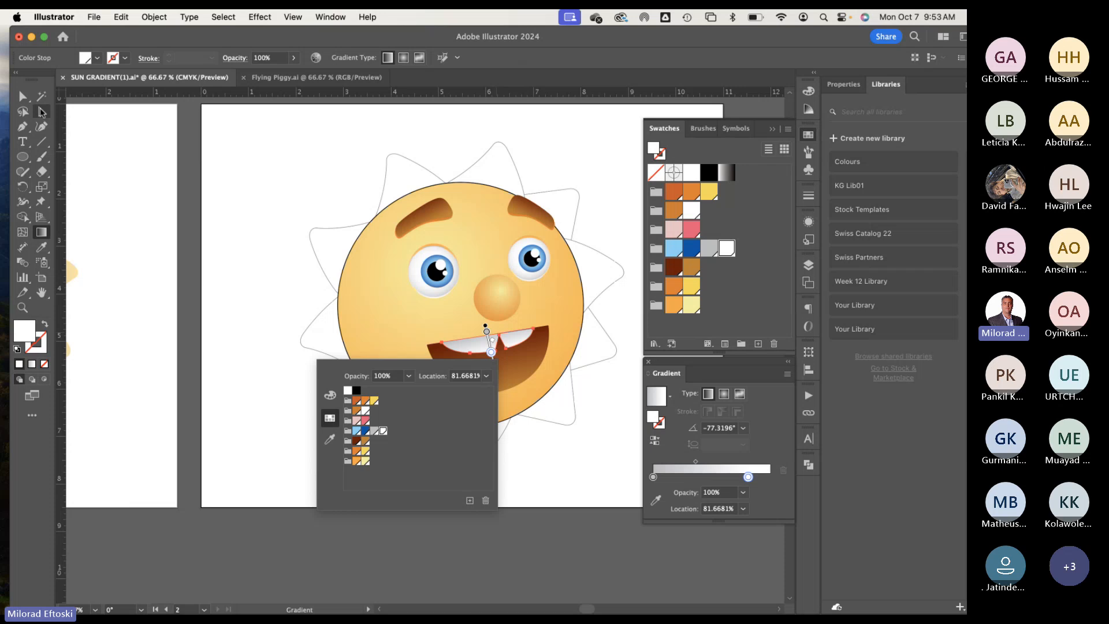
# Step: Shift the teeth gradient's midpoint closer to the grey stop and deselect the teeth
pyautogui.press('super+equal')
pyautogui.press('super+equal')
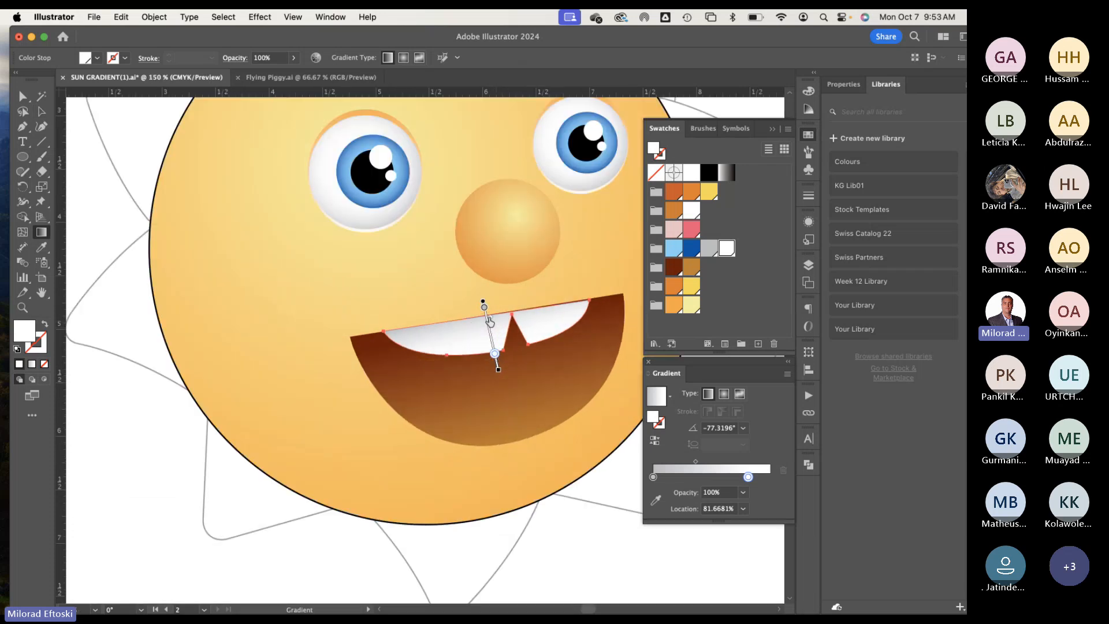
pyautogui.click(41, 111)
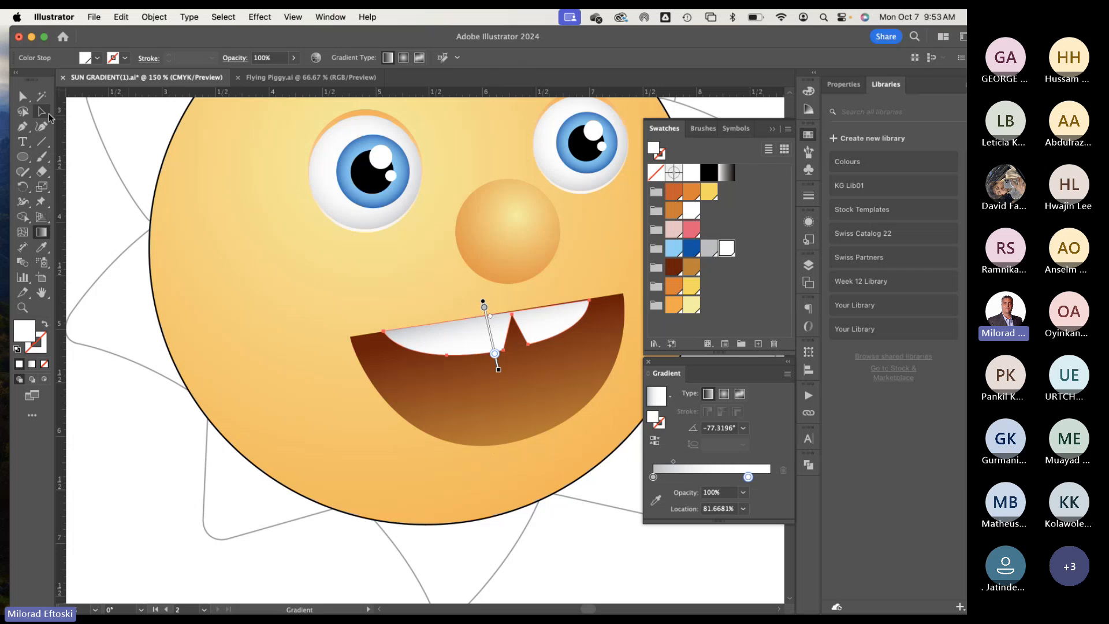
pyautogui.click(111, 128)
# Step: Move the teeth slightly right and up to sit along the mouth's upper edge, and deselect them
pyautogui.press('super+0')
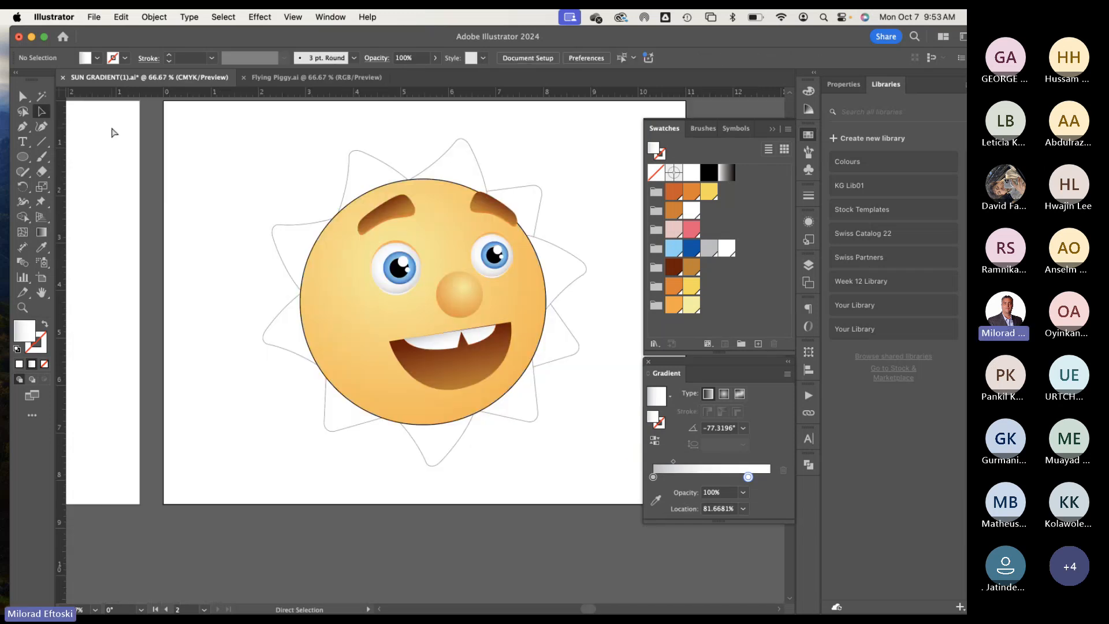
pyautogui.press('super+equal')
pyautogui.press('super+equal')
pyautogui.press('super+equal')
pyautogui.hscroll(3, 265, 302)
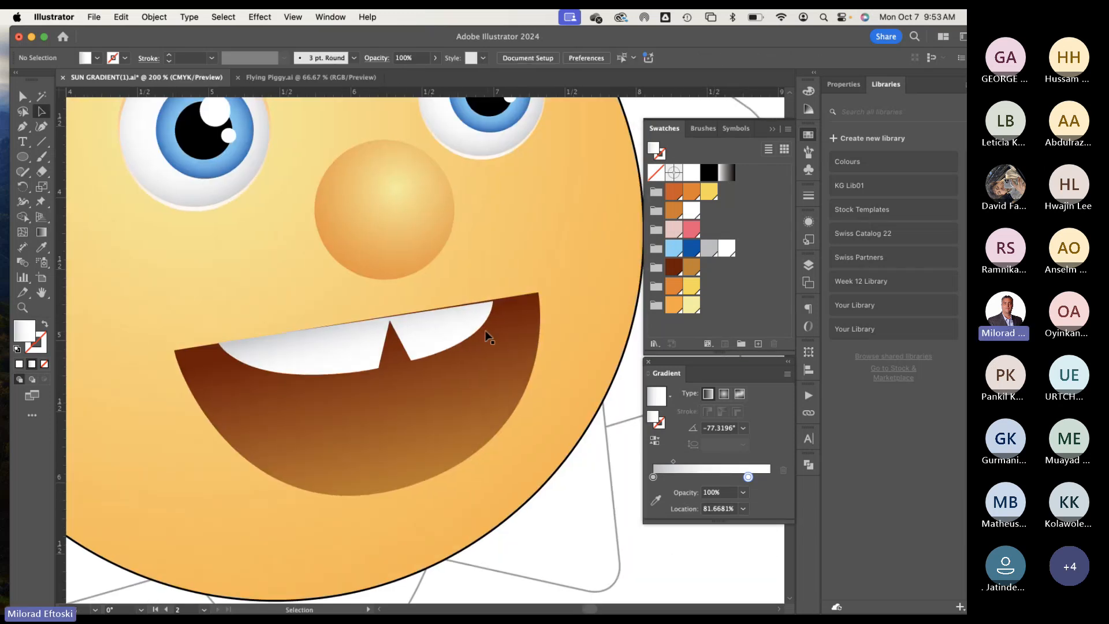
pyautogui.moveTo(468, 328); pyautogui.dragTo(478, 326)
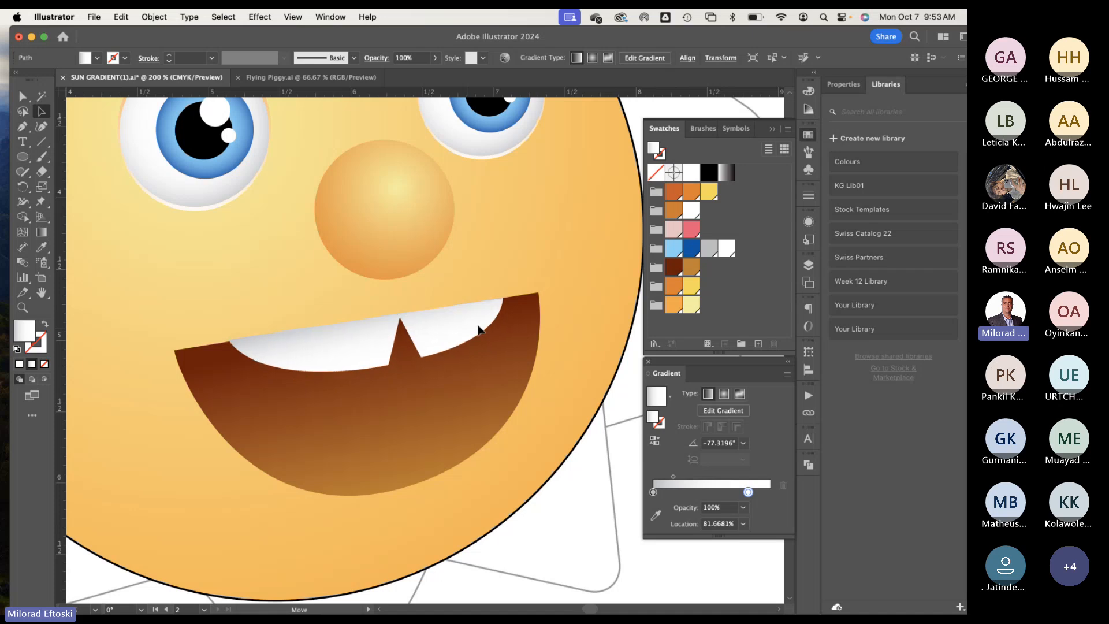
pyautogui.click(545, 420)
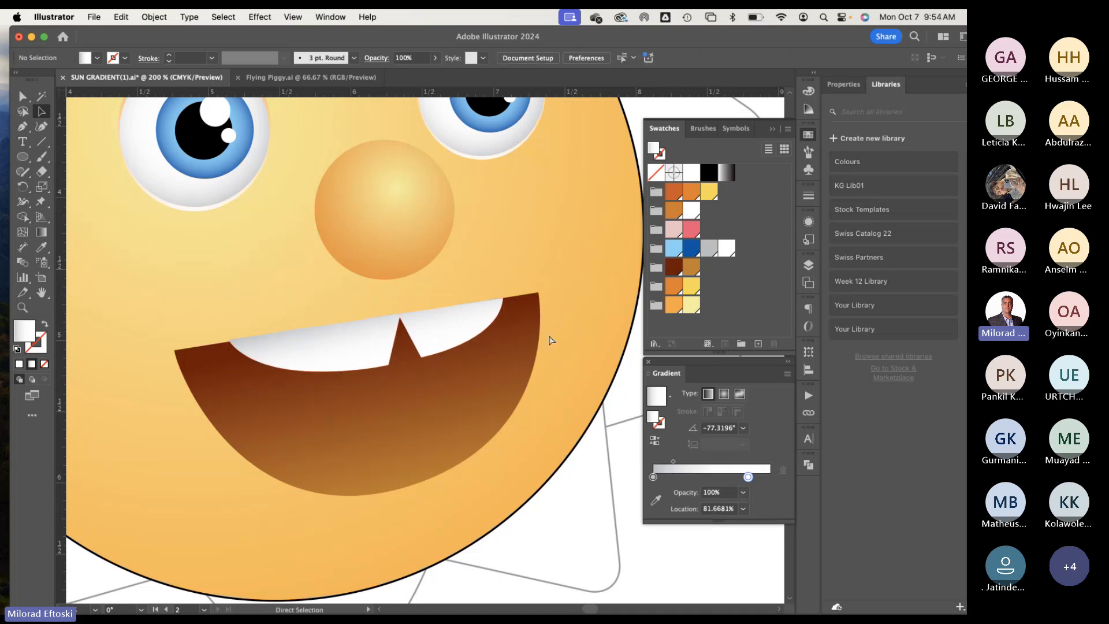
# Step: Compare the redrawn mouth and teeth with the reference sun on the neighbouring artboard
pyautogui.press('super+0')
pyautogui.press('super+minus')
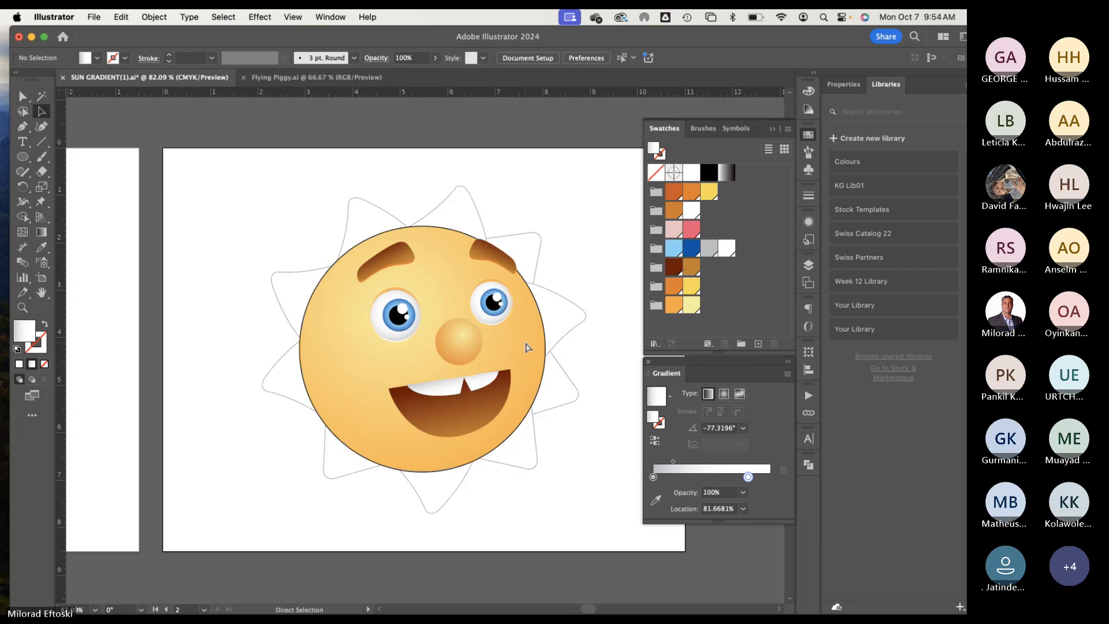
pyautogui.press('super+minus')
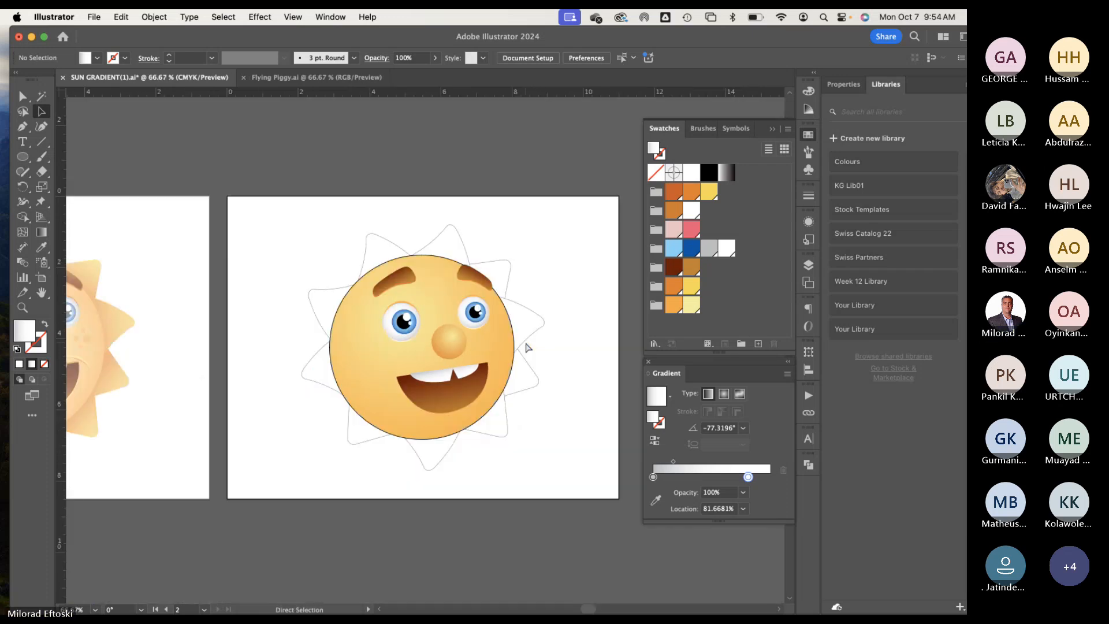
pyautogui.moveTo(350, 426); pyautogui.dragTo(441, 420)
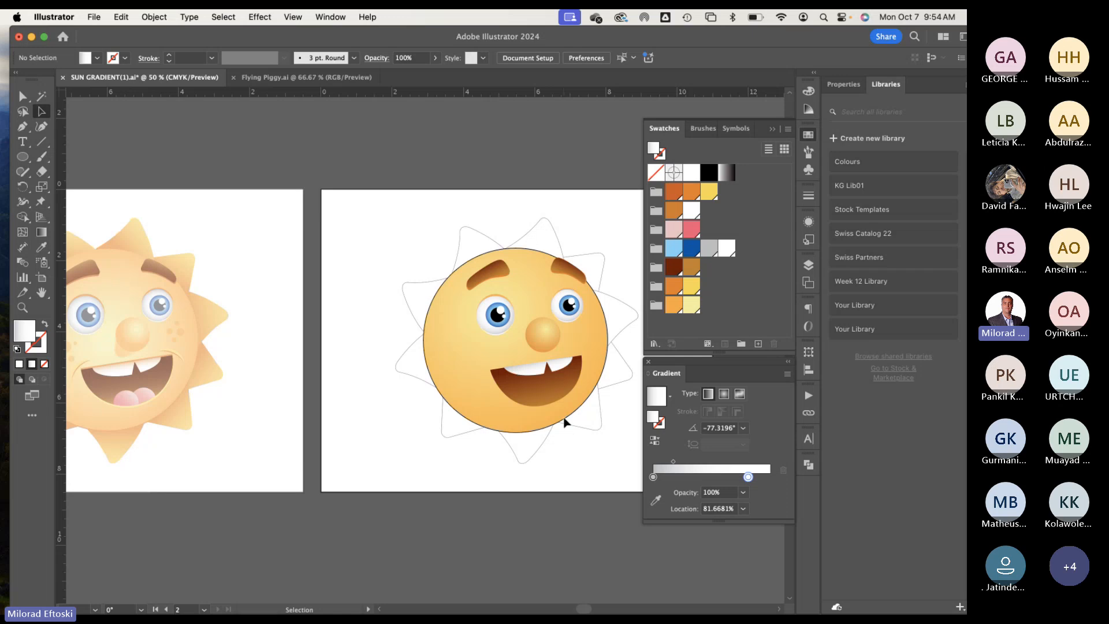
pyautogui.scroll(1, 547, 411)
pyautogui.scroll(2, 548, 411)
pyautogui.moveTo(543, 398); pyautogui.dragTo(352, 411)
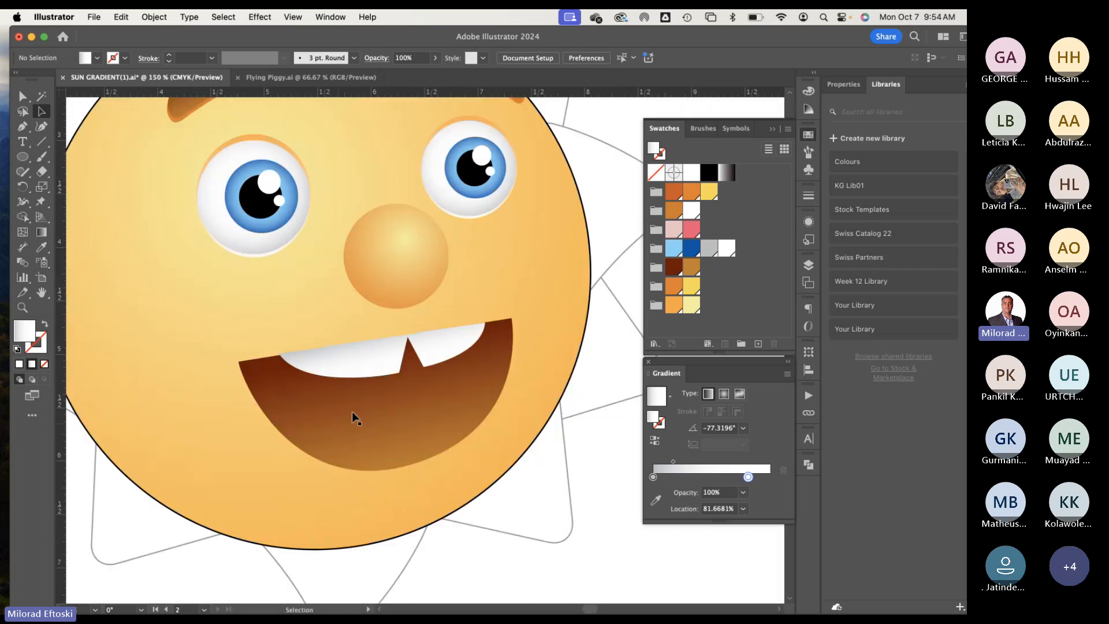
# Step: Check the mouth and teeth paths against the underlying sketch and its tongue shapes by alternating between outline and preview views
pyautogui.press('super+y')
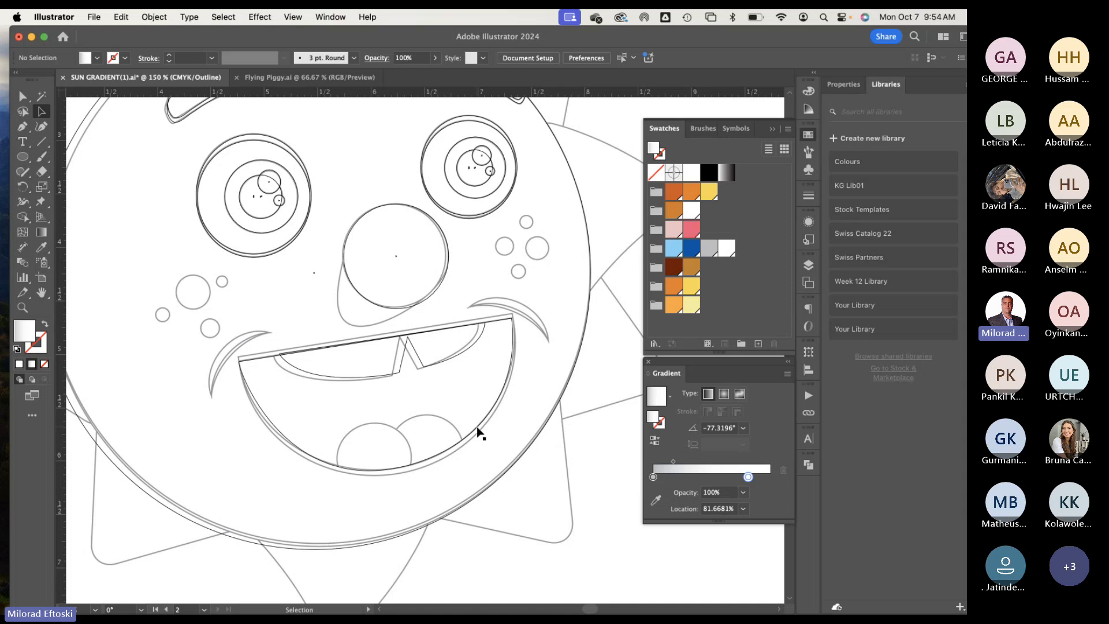
pyautogui.press('super+y')
pyautogui.press('super+y')
pyautogui.press('super+y')
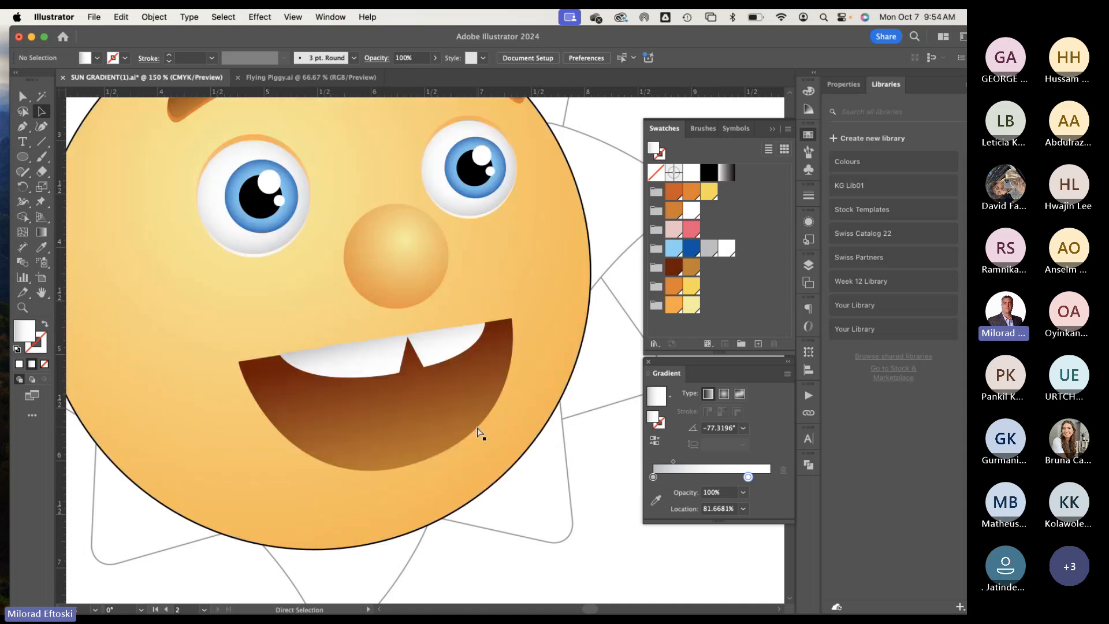
pyautogui.press('super+y')
pyautogui.press('super+y')
pyautogui.press('super+y')
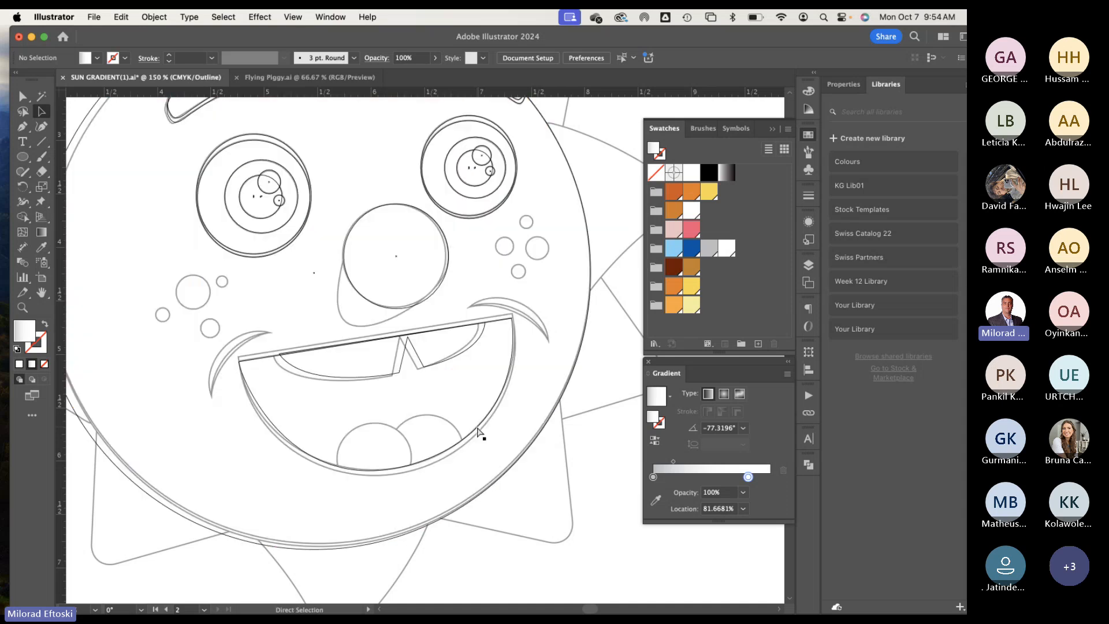
pyautogui.press('super+y')
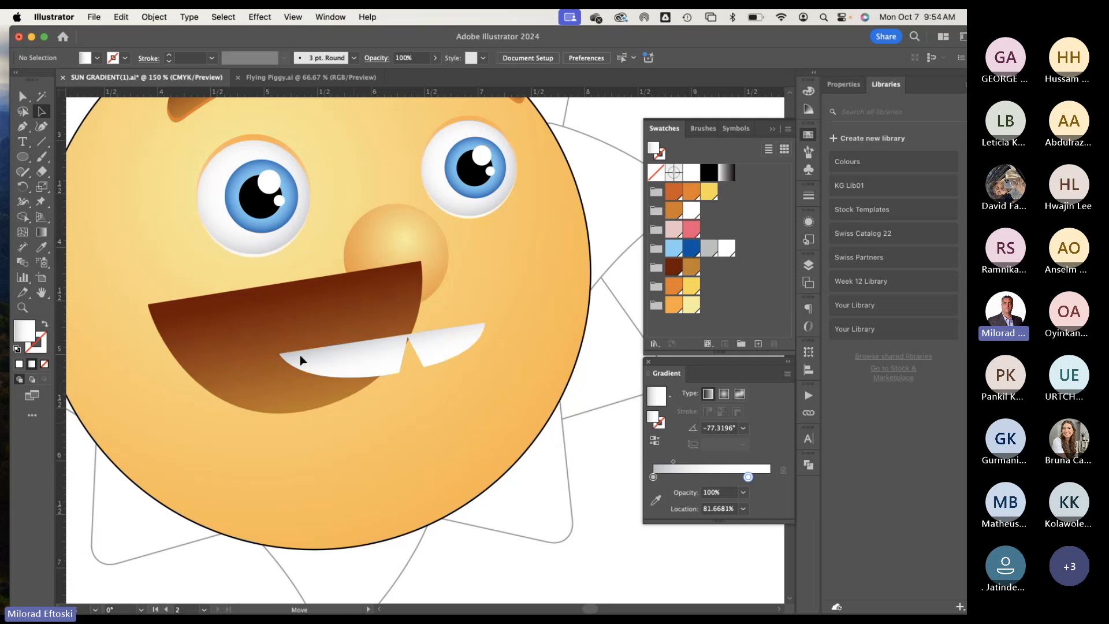
# Step: Put the displaced mouth back in its place behind the teeth and deselect it
pyautogui.click(289, 403)
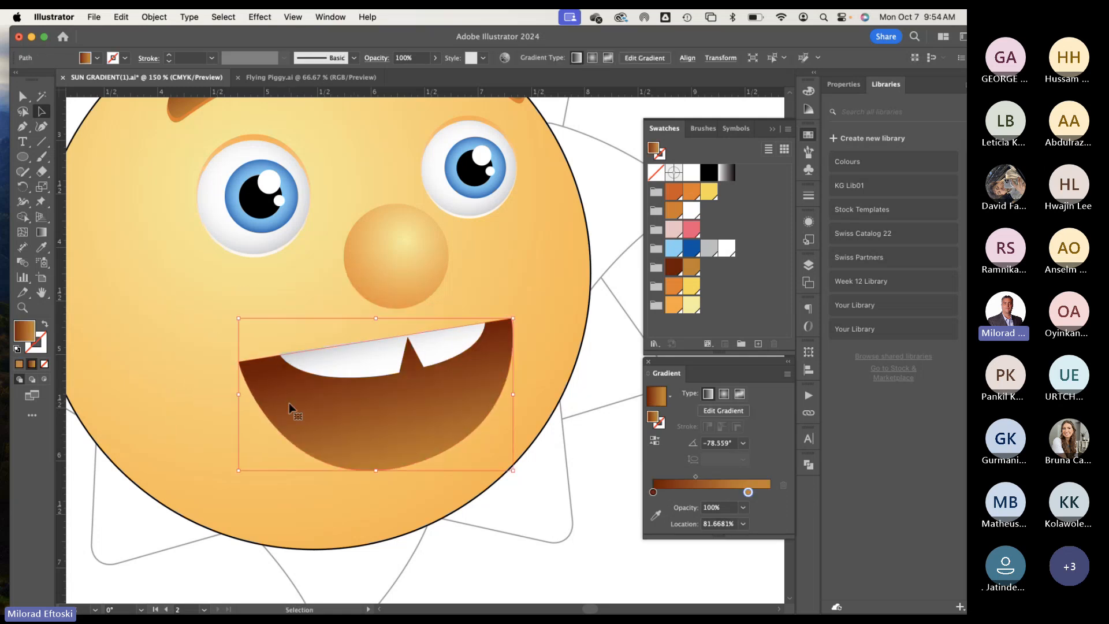
pyautogui.click(497, 565)
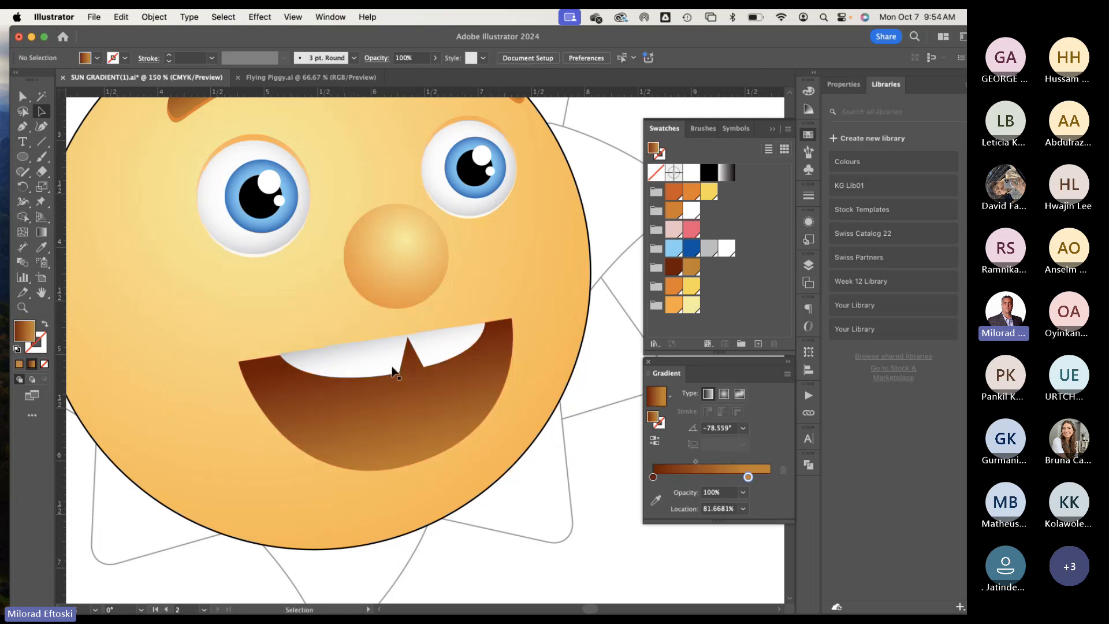
# Step: Draw an ellipse in outline view over the sketch's left tongue shape at the mouth's lower edge
pyautogui.press('super+equal')
pyautogui.press('super+equal')
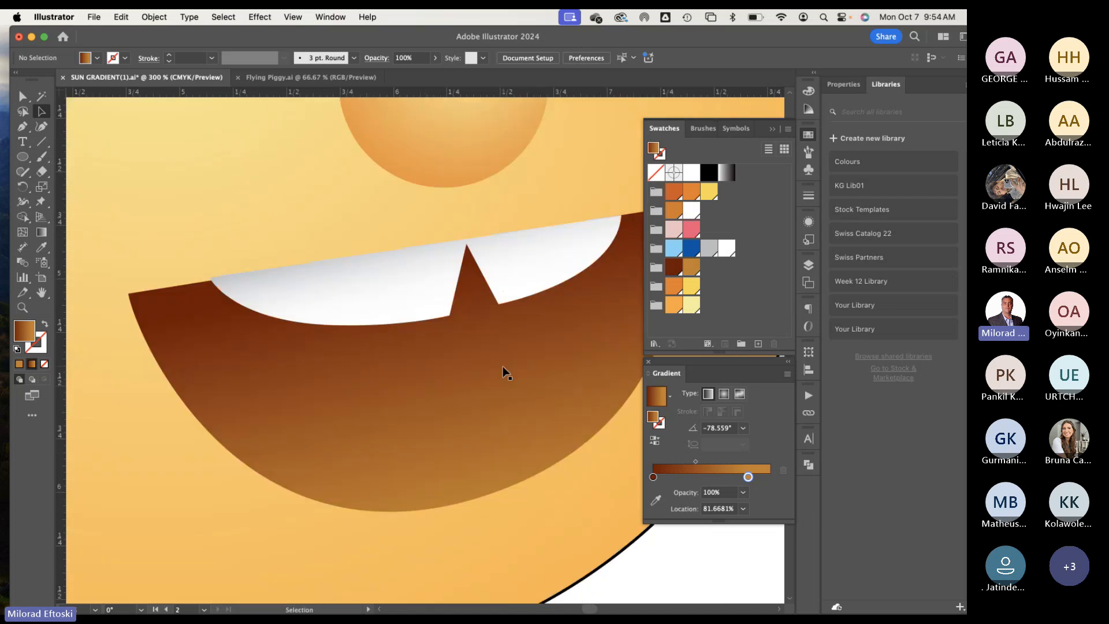
pyautogui.press('super+y')
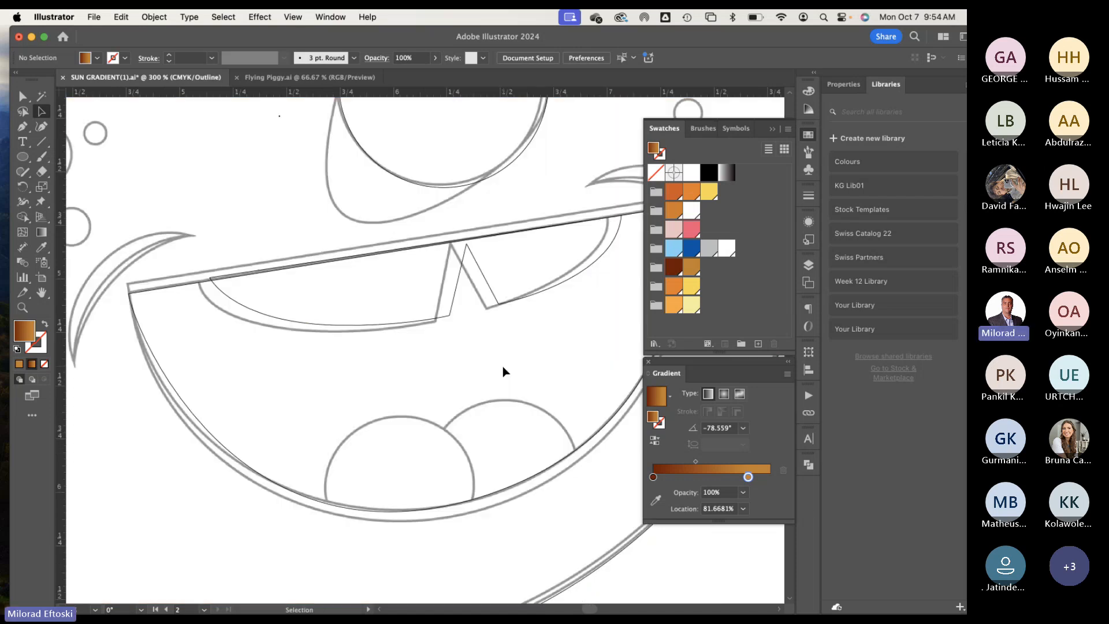
pyautogui.click(21, 158)
pyautogui.moveTo(323, 410); pyautogui.dragTo(477, 553)
pyautogui.press('a')
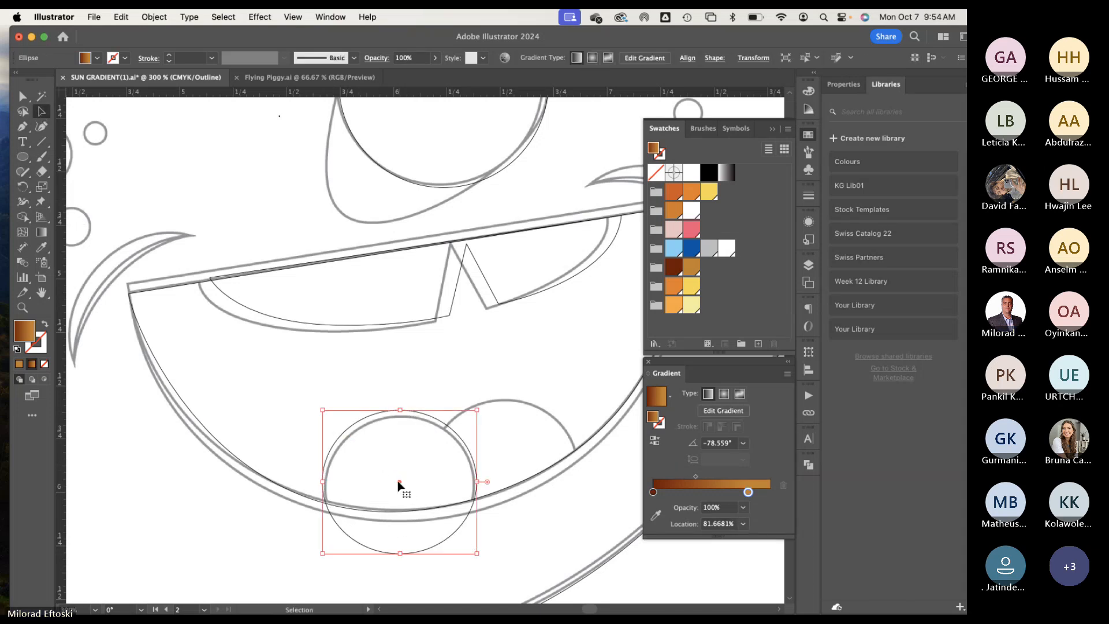
# Step: Shift the new ellipse slightly down and narrow both sides to match the sketched tongue outline, and return to preview
pyautogui.moveTo(399, 482); pyautogui.dragTo(399, 490)
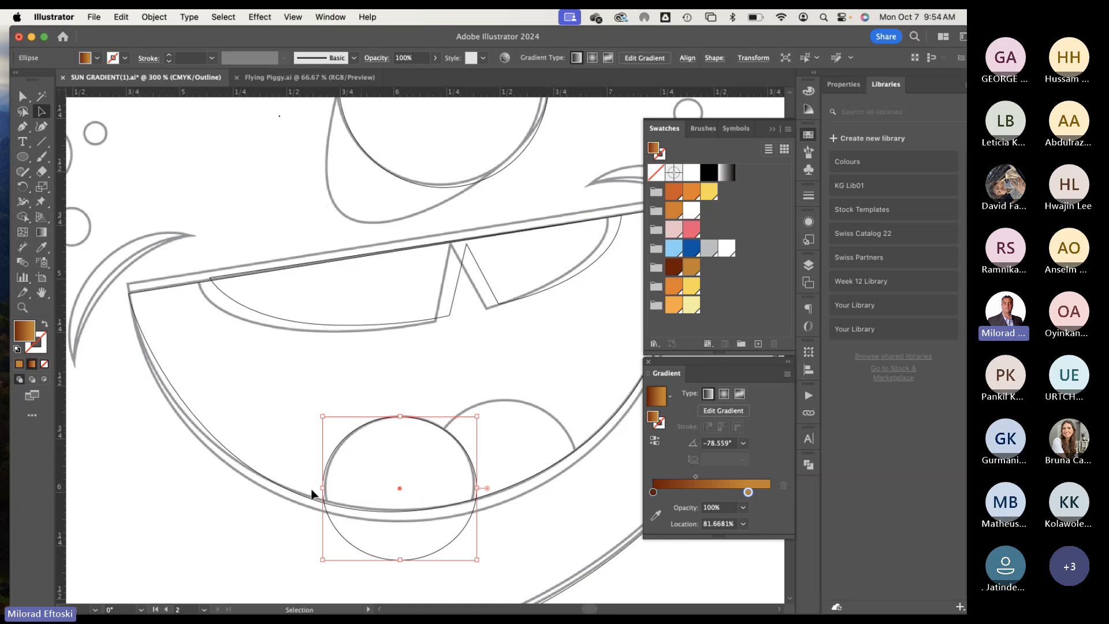
pyautogui.moveTo(322, 490); pyautogui.dragTo(325, 490)
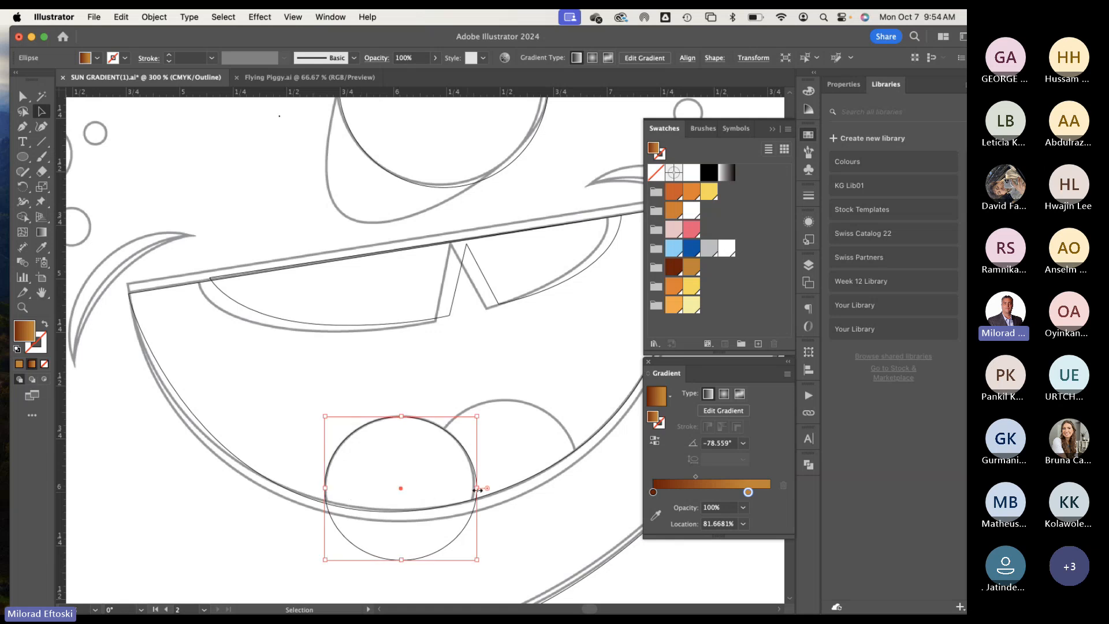
pyautogui.moveTo(477, 490); pyautogui.dragTo(474, 490)
pyautogui.press('super+y')
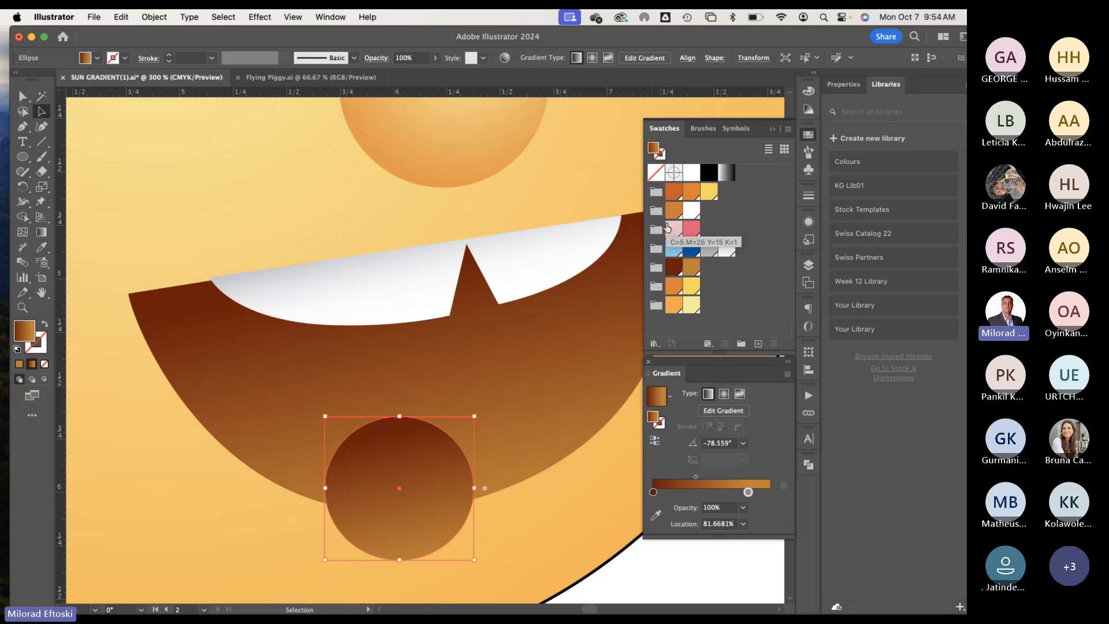
# Step: Examine the pink tongue shading on the reference sun on the neighbouring artboard
pyautogui.press('super+minus')
pyautogui.press('super+minus')
pyautogui.hscroll(-10, 382, 351)
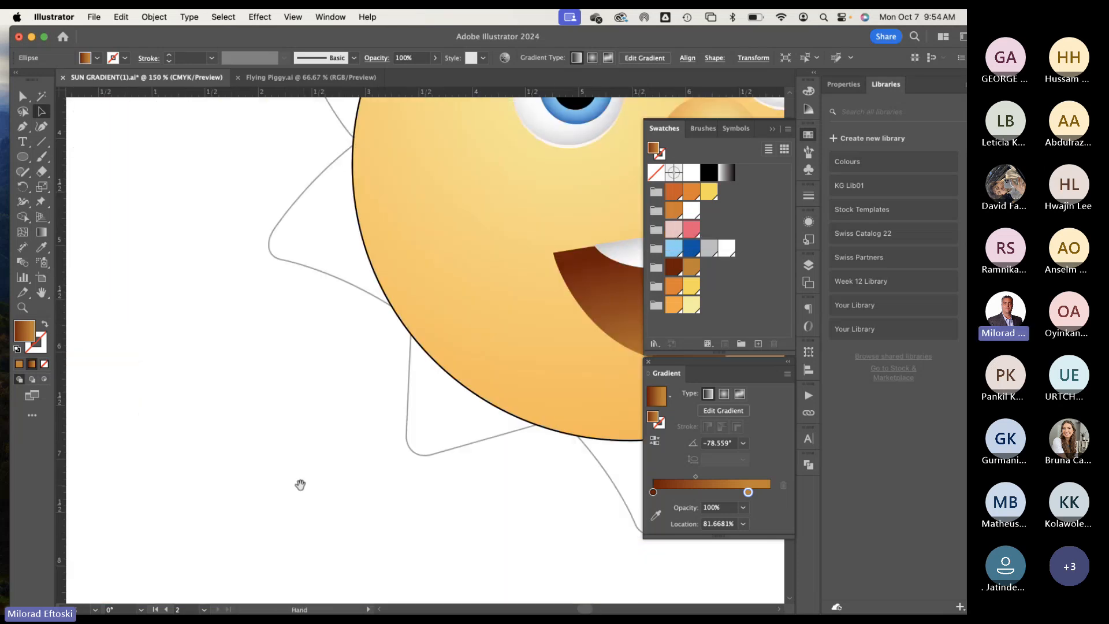
pyautogui.hscroll(10, 442, 485)
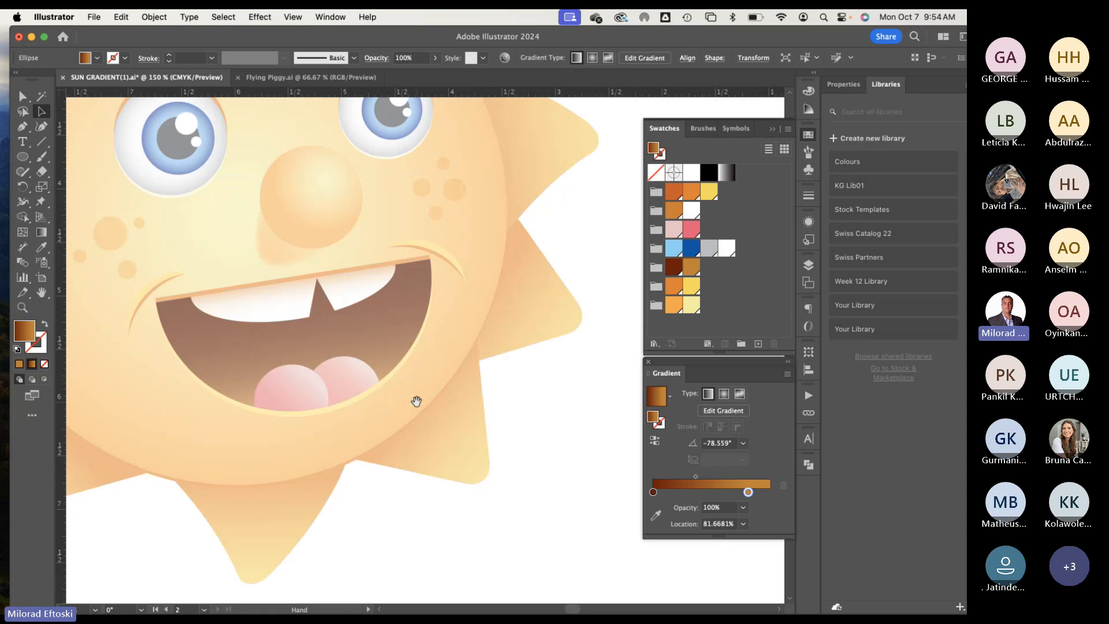
pyautogui.hscroll(5, 428, 401)
pyautogui.hscroll(15, 459, 406)
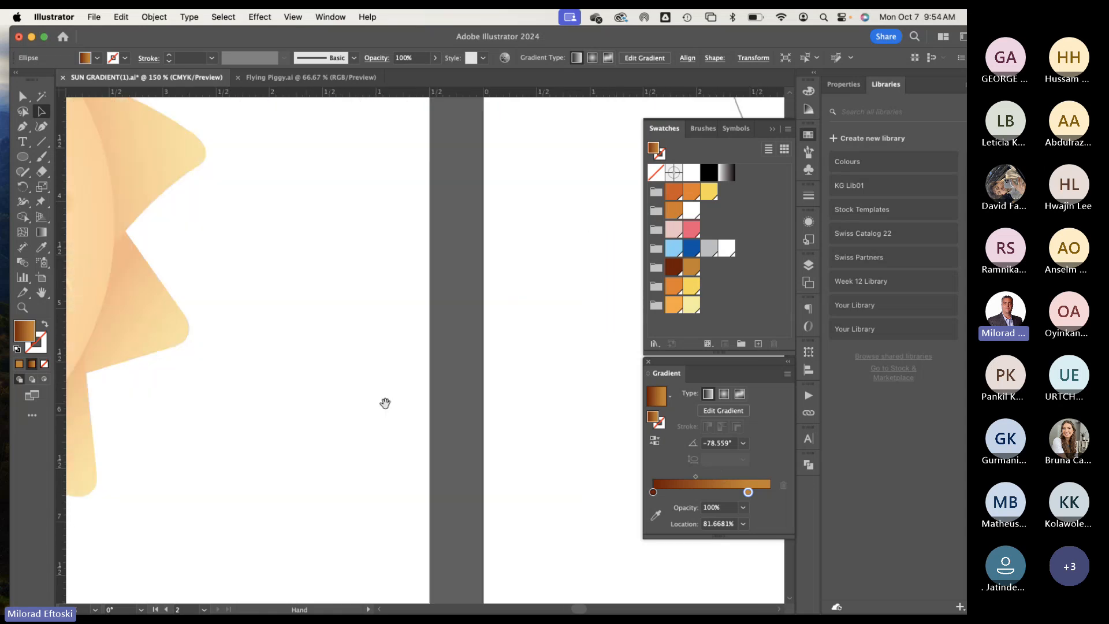
pyautogui.hscroll(15, 167, 427)
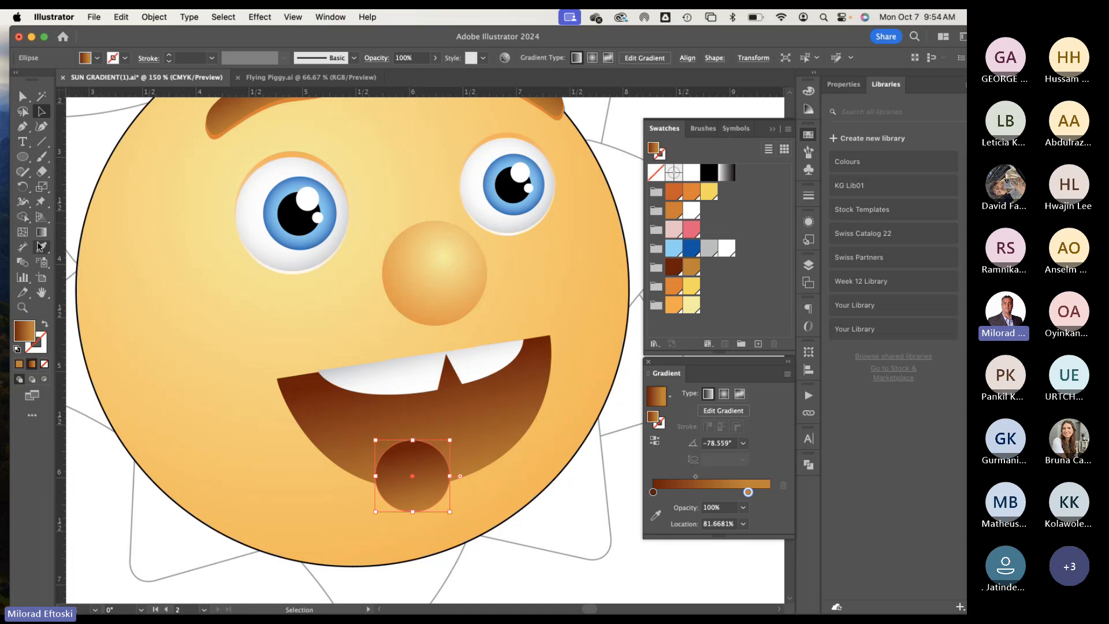
# Step: Run the tongue circle's linear gradient diagonally from its lower left to its upper right, with dark pink as the starting colour
pyautogui.click(41, 231)
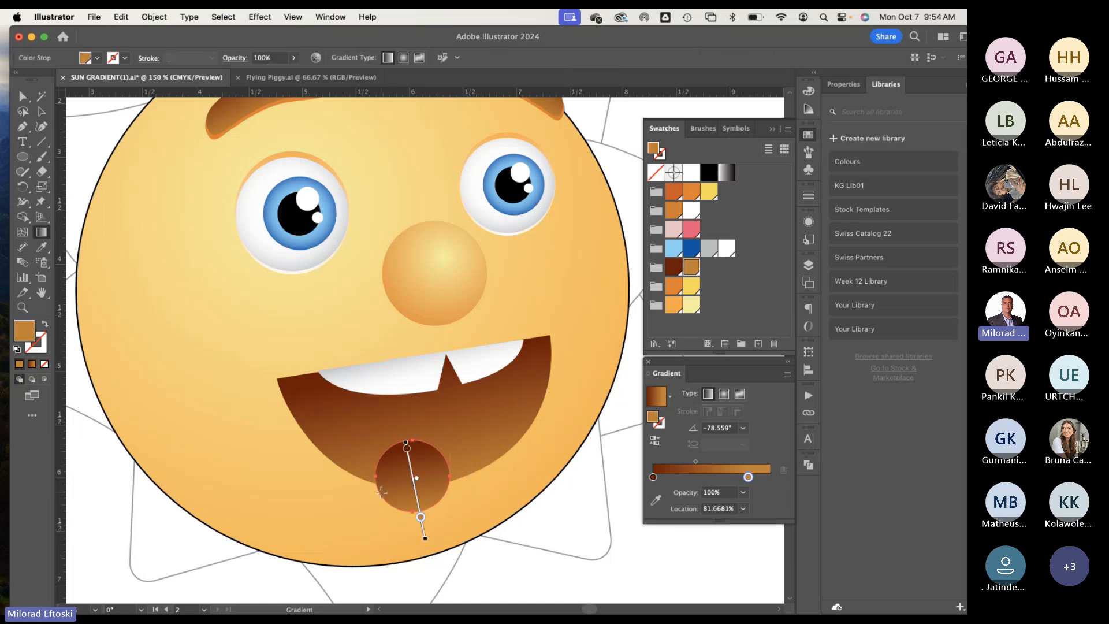
pyautogui.moveTo(380, 492); pyautogui.dragTo(465, 456)
pyautogui.doubleClick(380, 490)
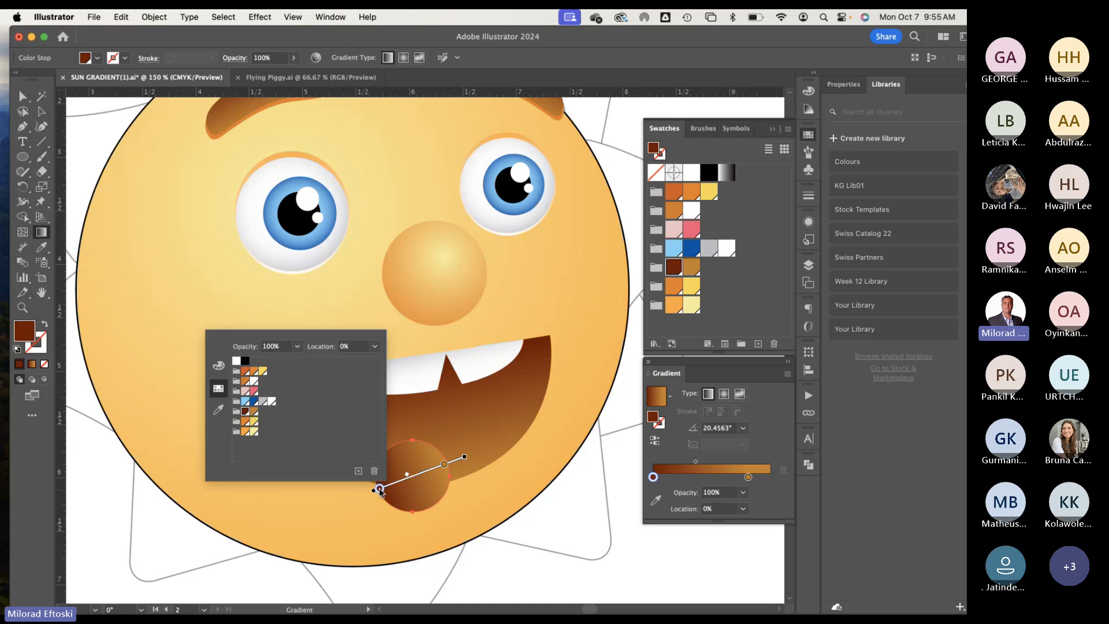
pyautogui.click(254, 391)
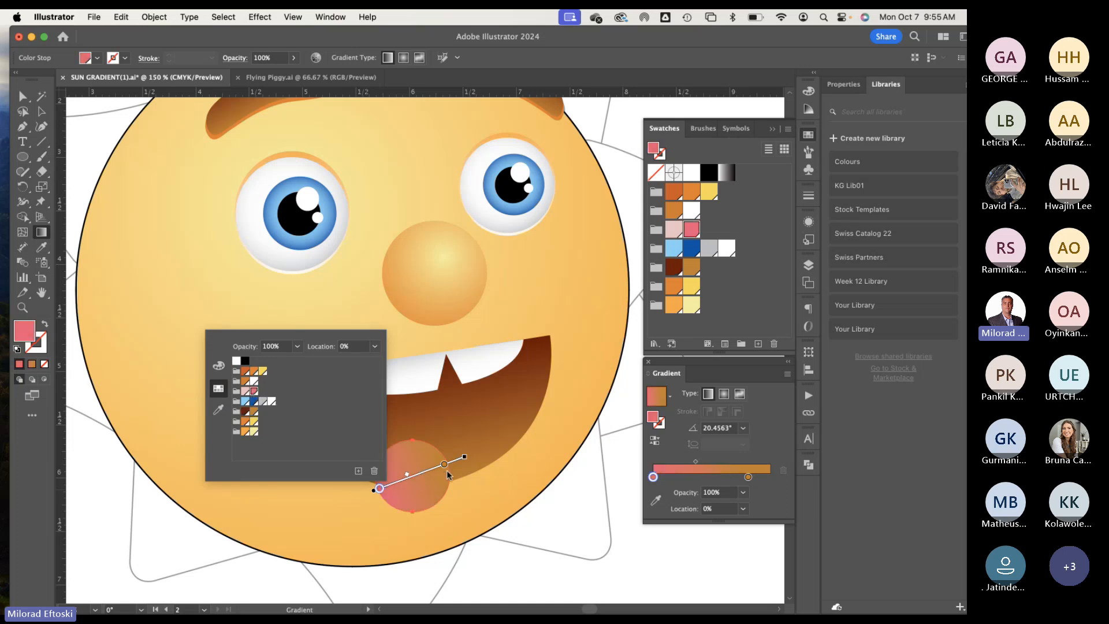
# Step: Set the end stop of the tongue circle's gradient to the light pink swatch and deselect the circle
pyautogui.click(444, 465)
pyautogui.doubleClick(444, 464)
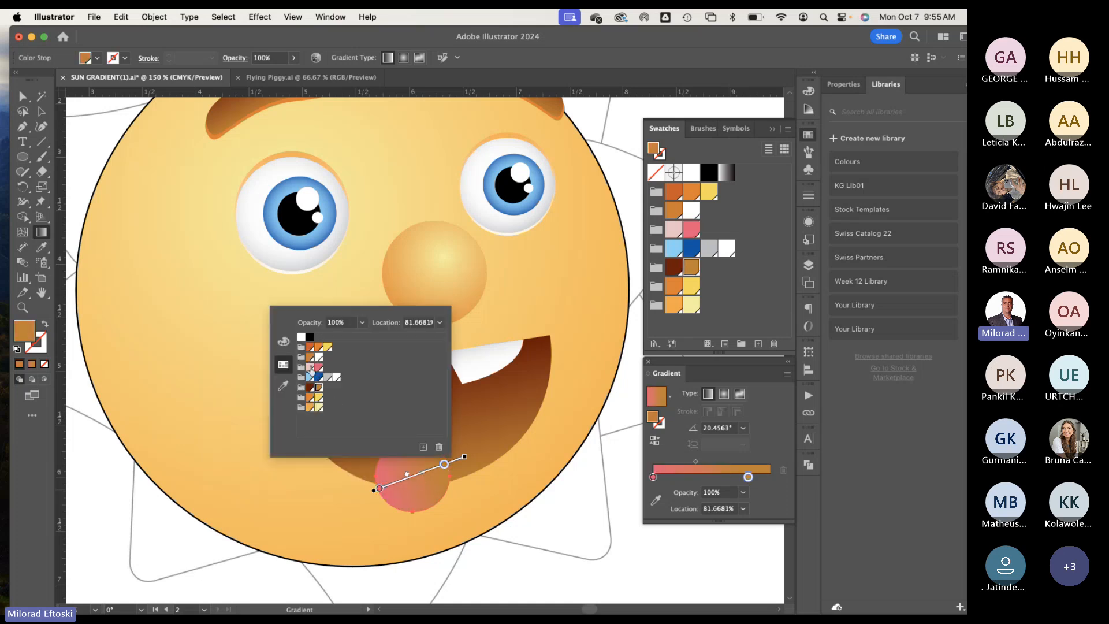
pyautogui.click(310, 367)
pyautogui.click(168, 241)
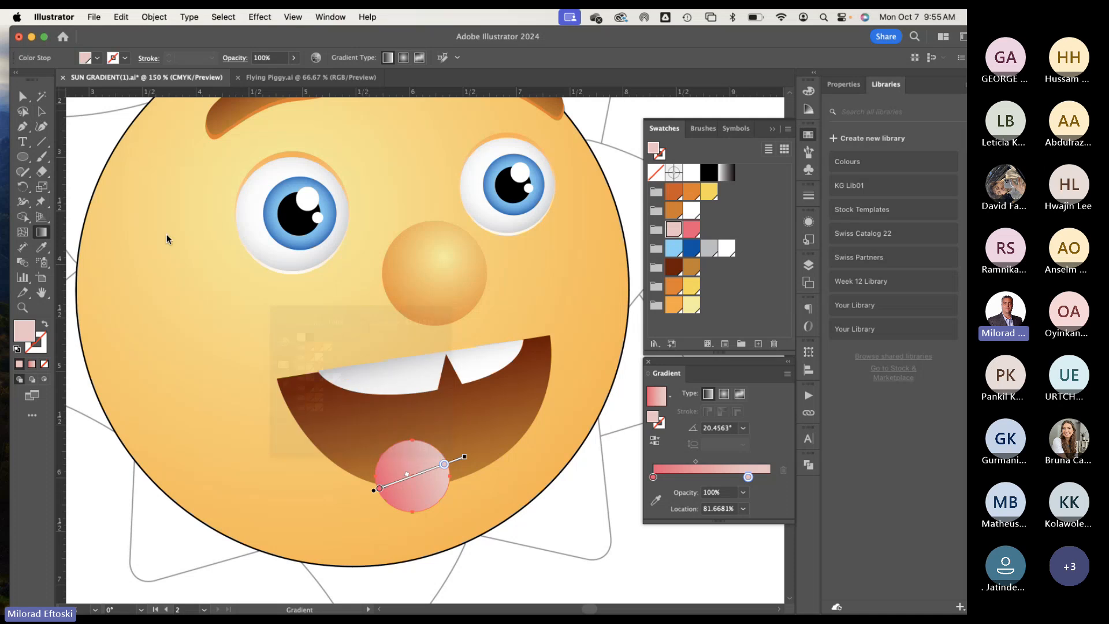
pyautogui.click(194, 263)
pyautogui.moveTo(371, 490); pyautogui.dragTo(465, 452)
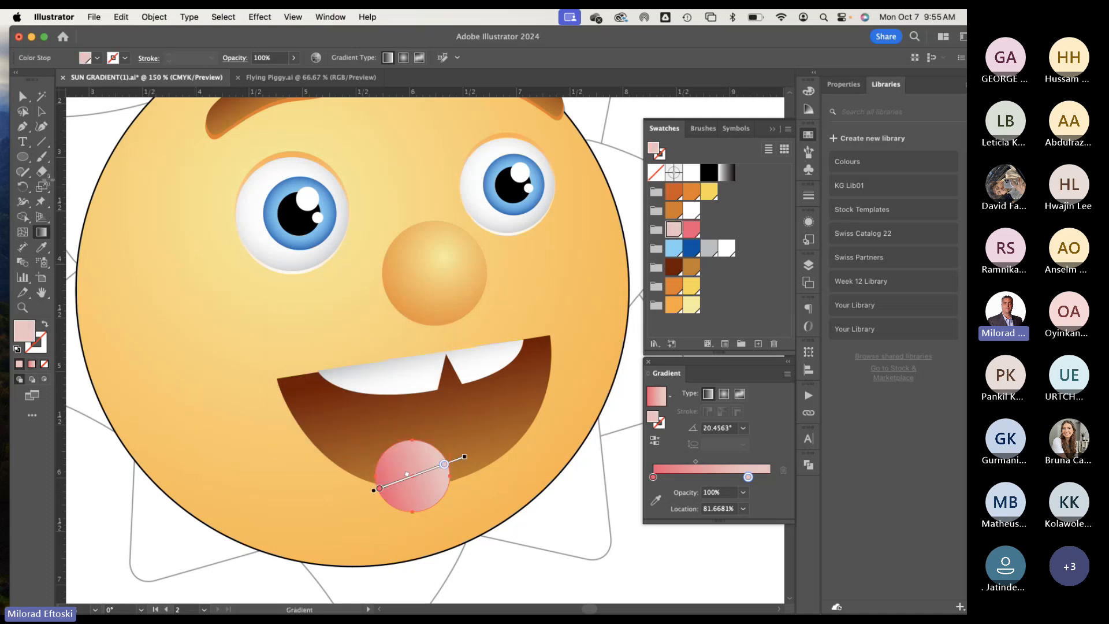
pyautogui.click(42, 111)
pyautogui.press('super+shift+a')
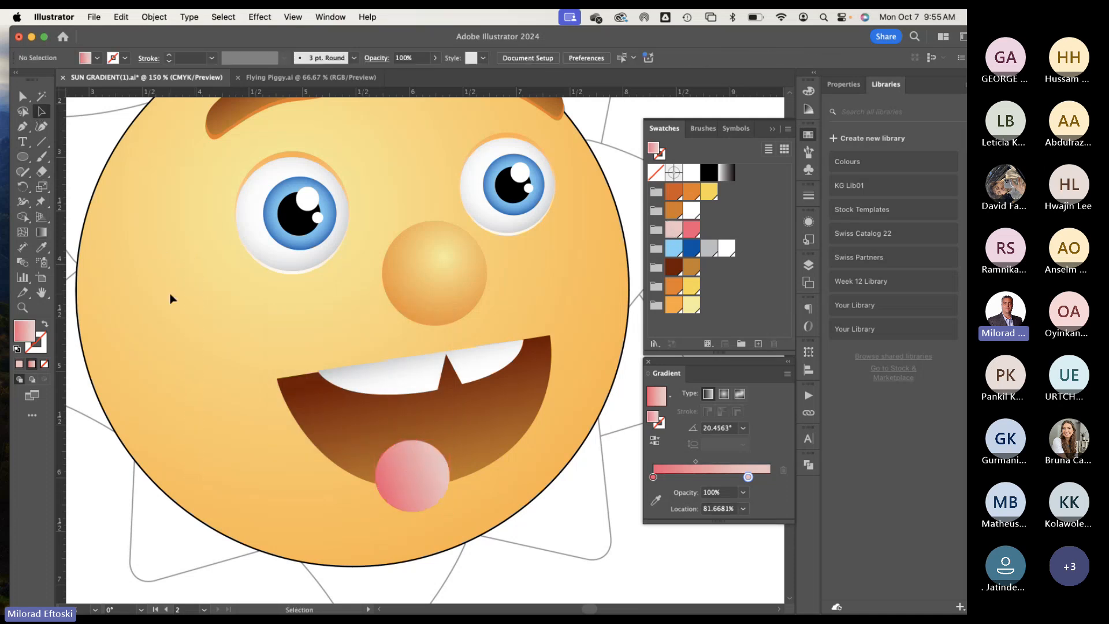
# Step: Duplicate the pink tongue circle up and to the right, over the sketch's second tongue shape
pyautogui.press('super+minus')
pyautogui.press('super+minus')
pyautogui.moveTo(288, 439); pyautogui.dragTo(223, 452)
pyautogui.press('super+equal')
pyautogui.press('super+equal')
pyautogui.press('super+equal')
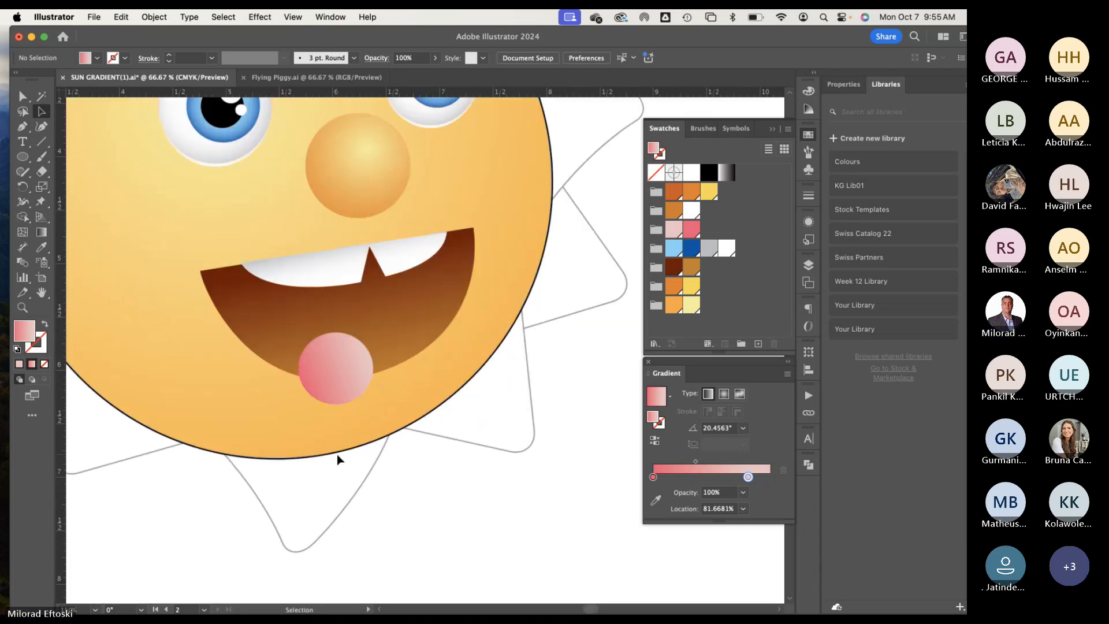
pyautogui.press('super+y')
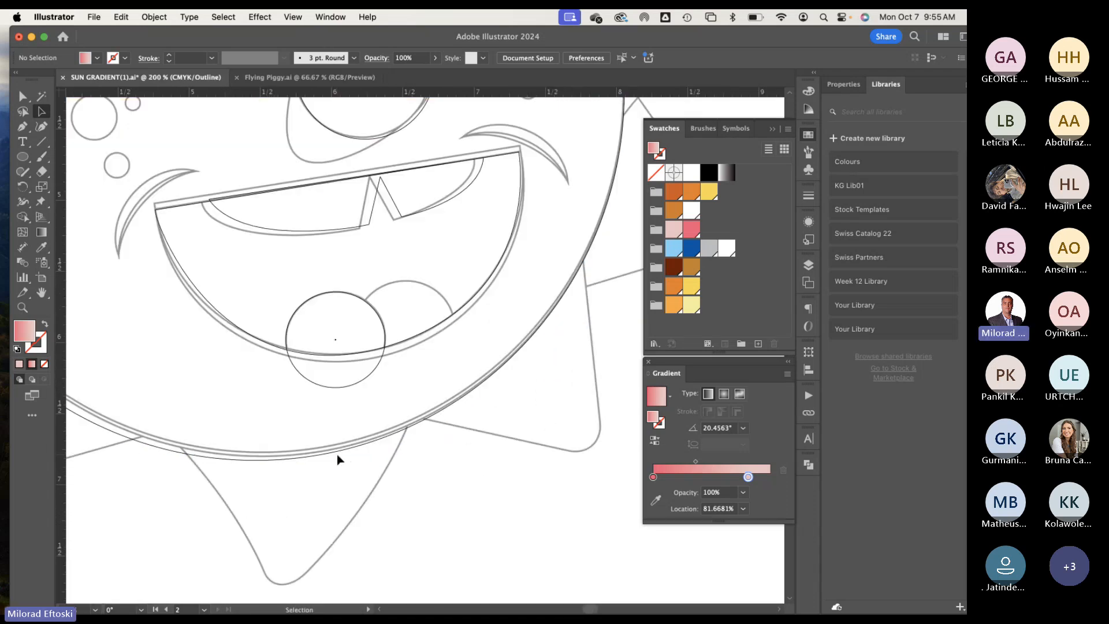
pyautogui.press('super+y')
pyautogui.click(328, 361)
pyautogui.moveTo(328, 365); pyautogui.dragTo(394, 356)
# Step: Nudge the duplicate circle slightly right in outline view to line up with the sketched second tongue shape
pyautogui.press('super+y')
pyautogui.press('v')
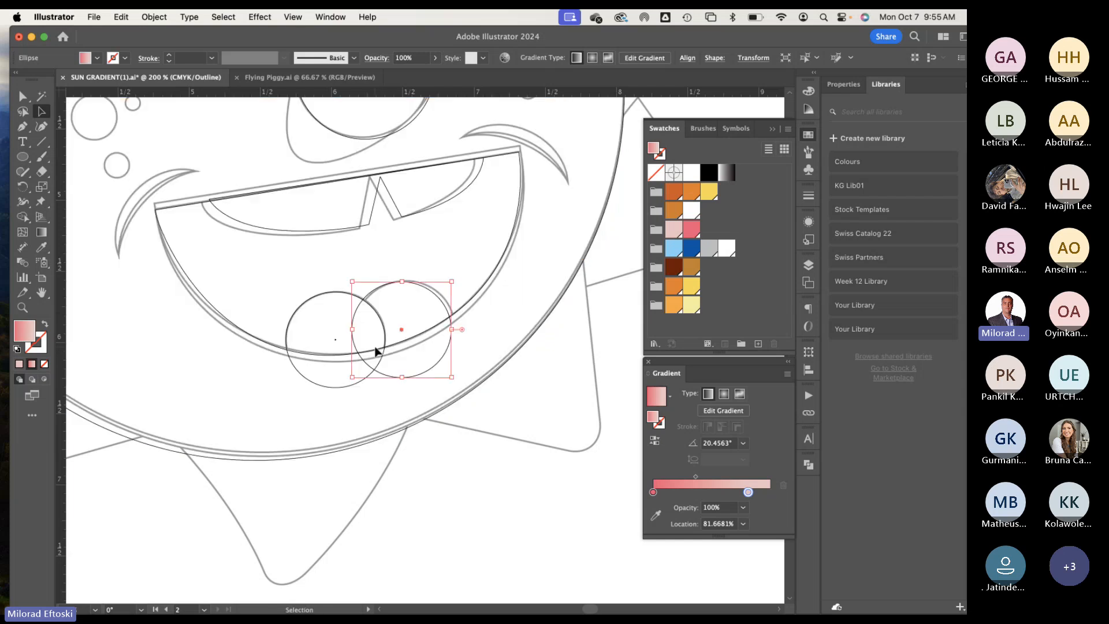
pyautogui.press('Right')
pyautogui.press('Right')
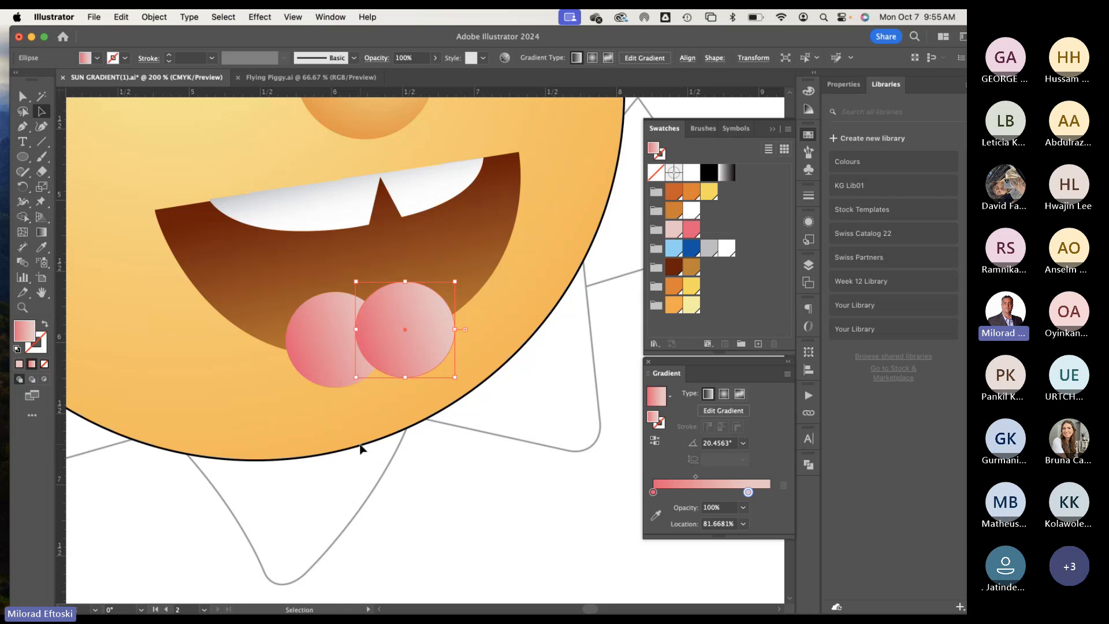
# Step: Bring the left tongue circle to the front so it overlaps the right one, as on the reference sun, and deselect it
pyautogui.scroll(-2, 261, 465)
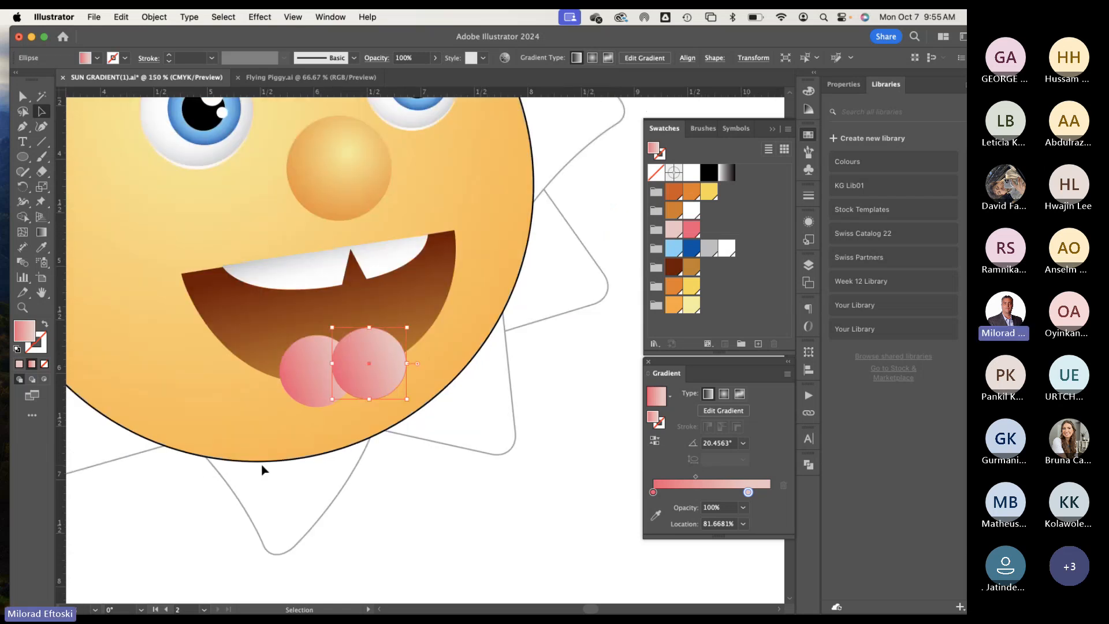
pyautogui.hscroll(-15, 262, 469)
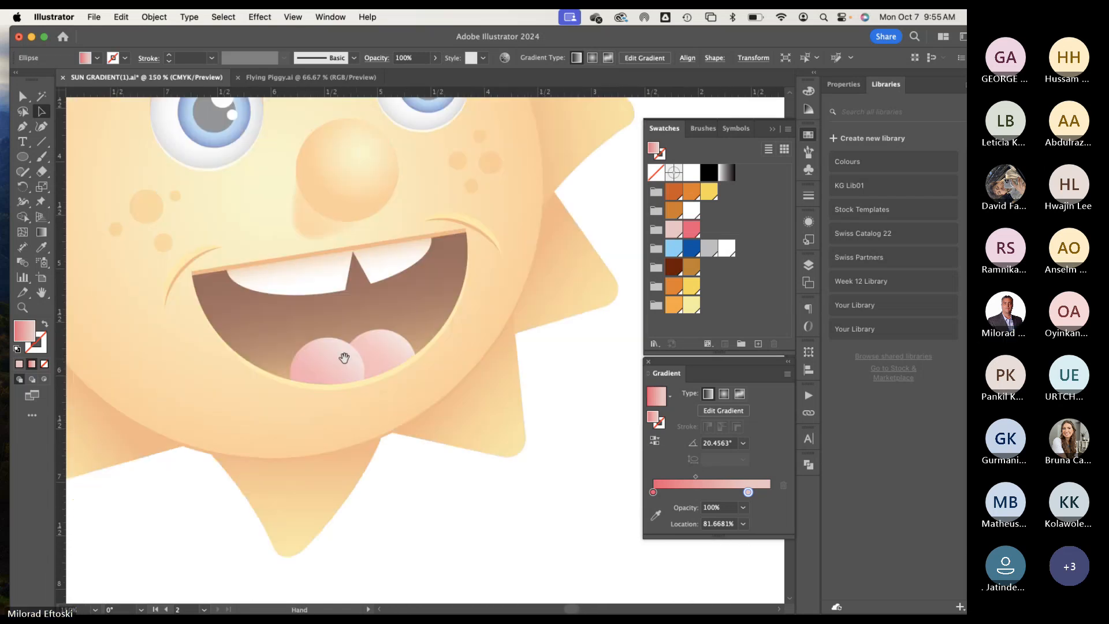
pyautogui.hscroll(15, 398, 359)
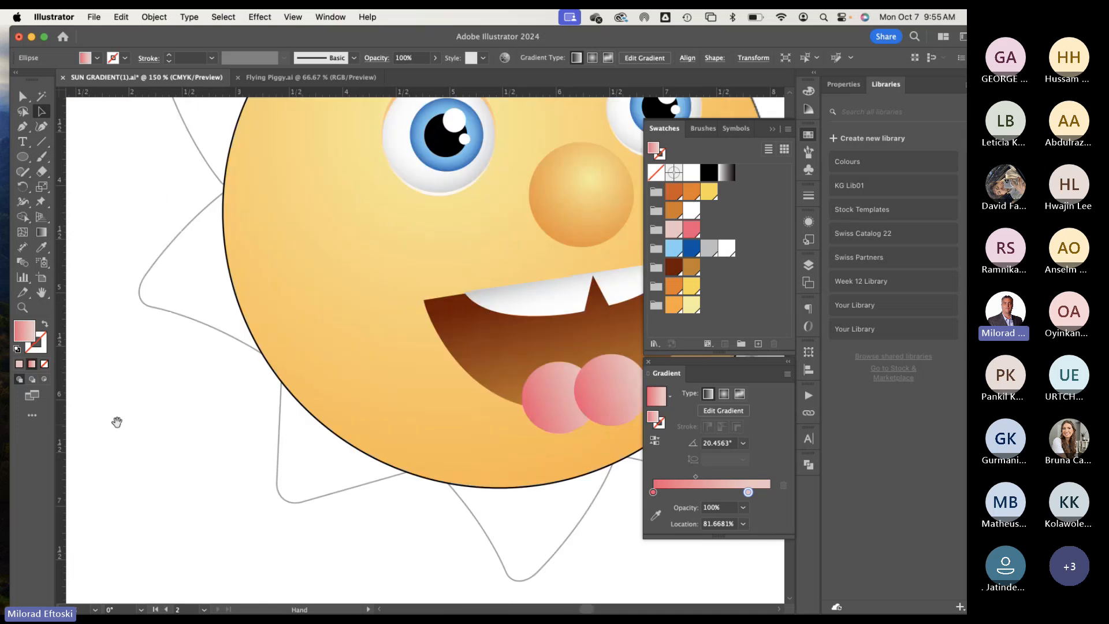
pyautogui.hscroll(10, 117, 422)
pyautogui.click(392, 404)
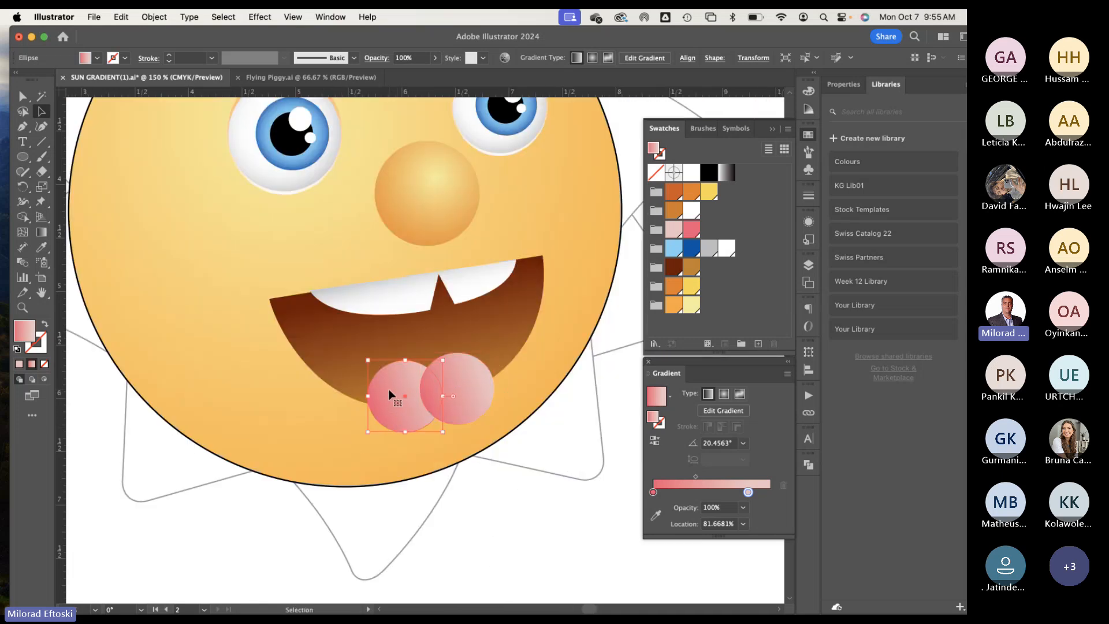
pyautogui.rightClick(390, 395)
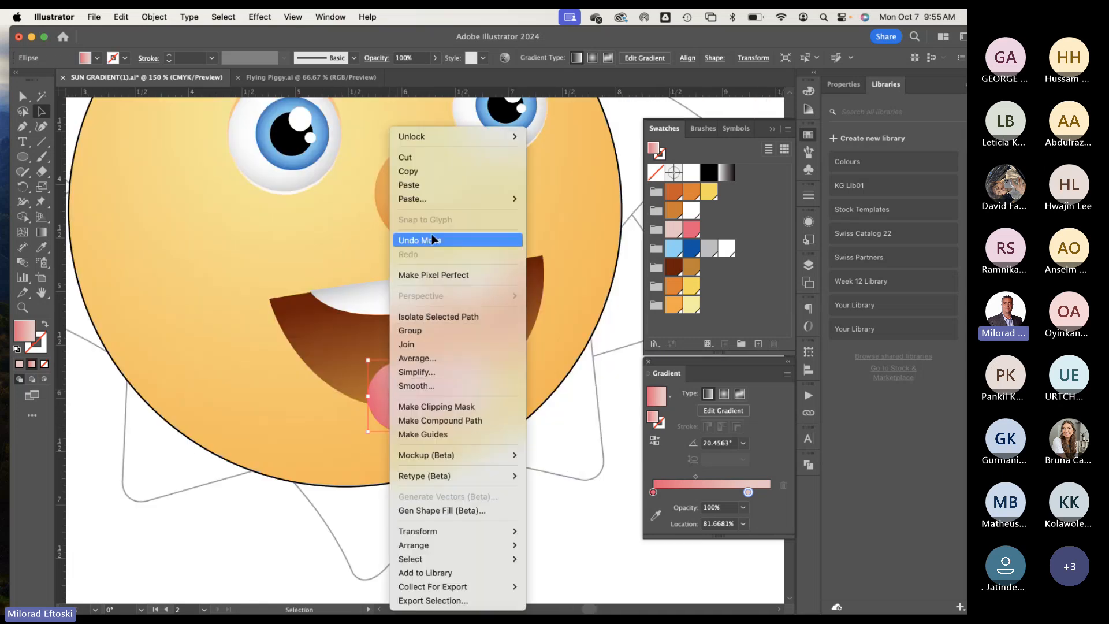
pyautogui.moveTo(502, 544)
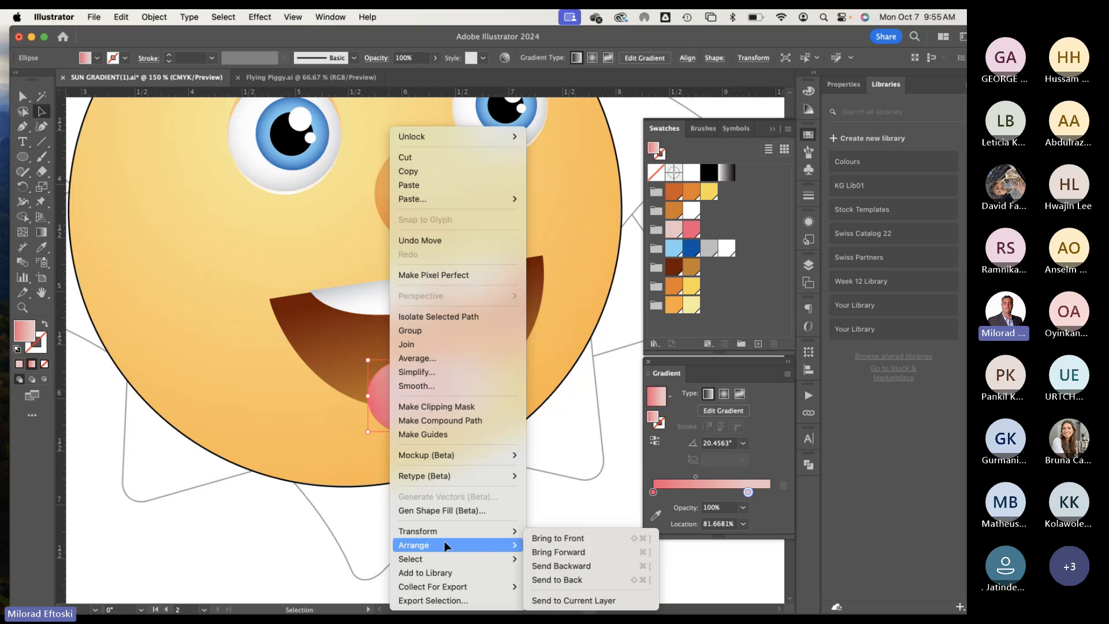
pyautogui.click(588, 540)
pyautogui.click(476, 487)
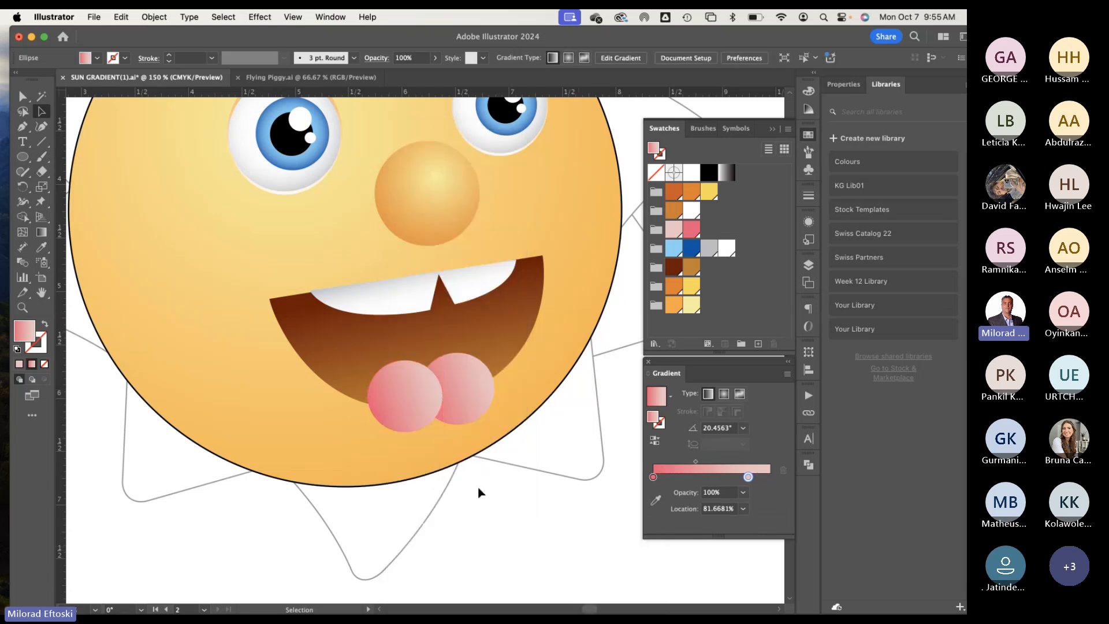
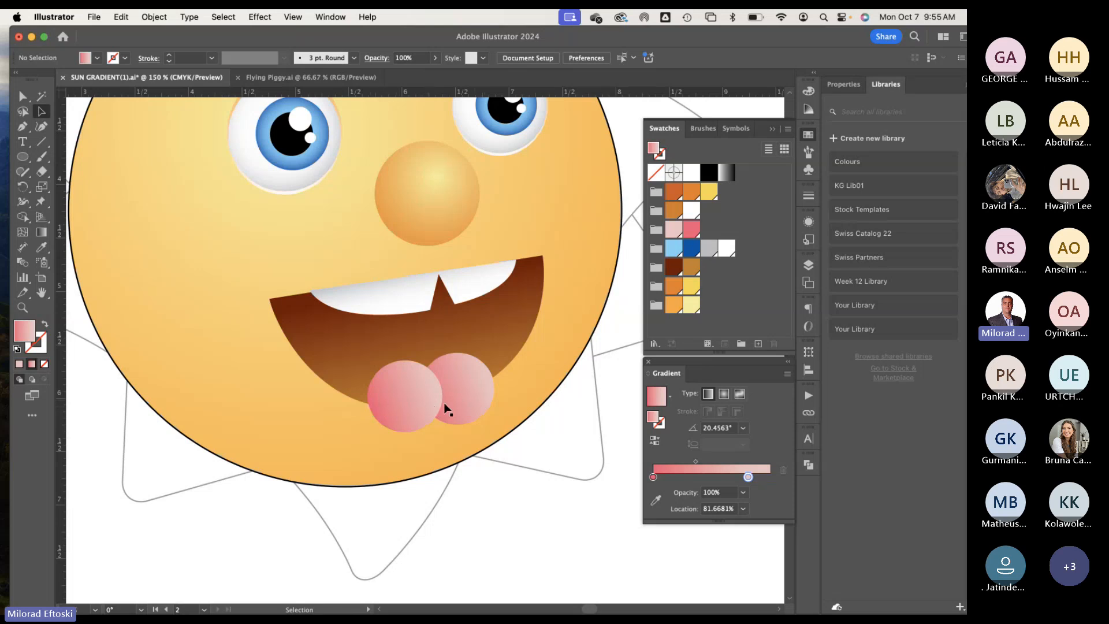
# Step: Try pasting a copy of the mouth over the teeth and tongue circles, and delete the copy
pyautogui.click(352, 352)
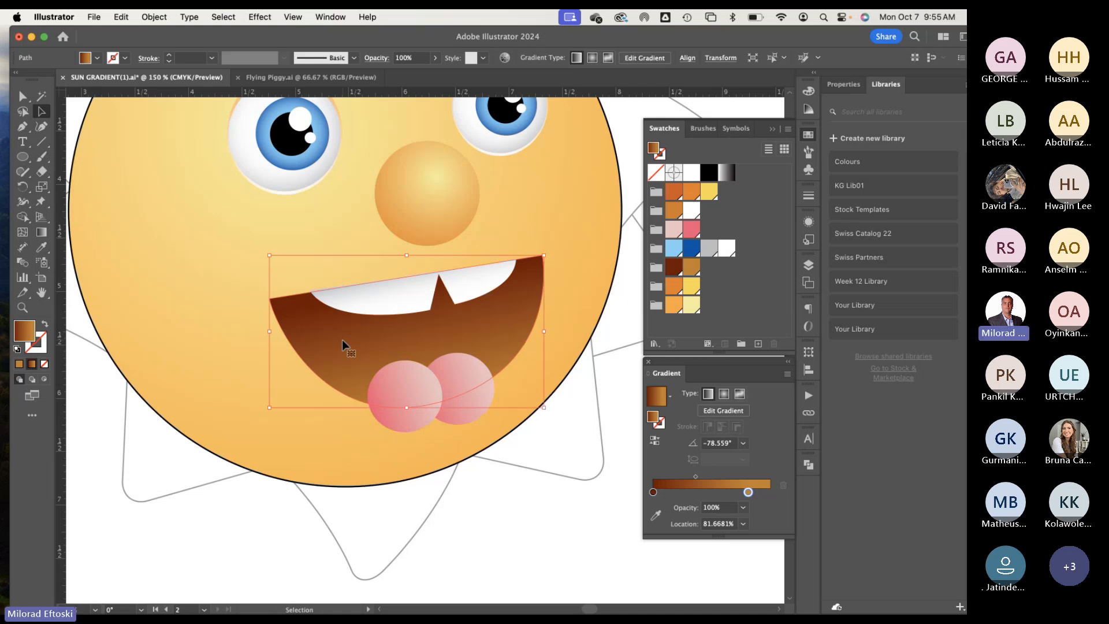
pyautogui.press('super+v')
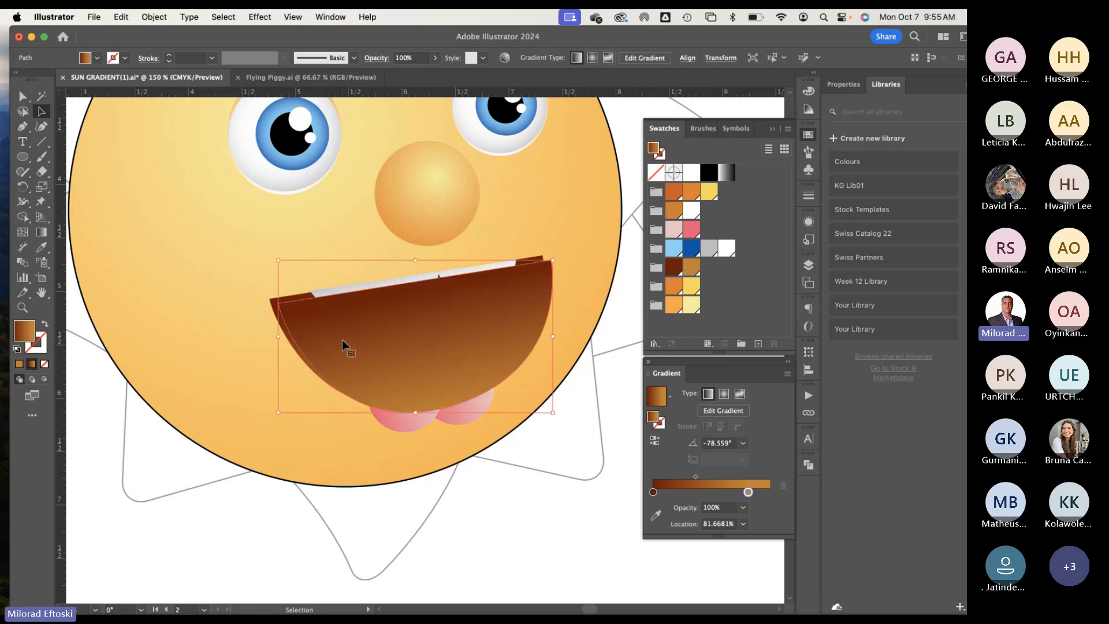
pyautogui.press('Delete')
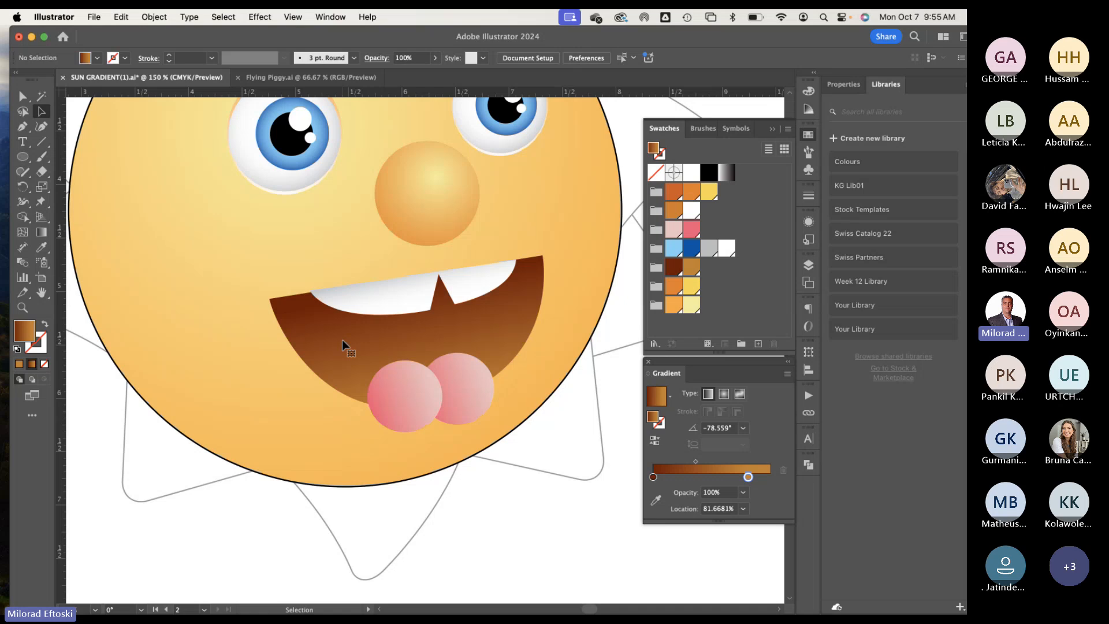
pyautogui.press('super+v')
pyautogui.press('Delete')
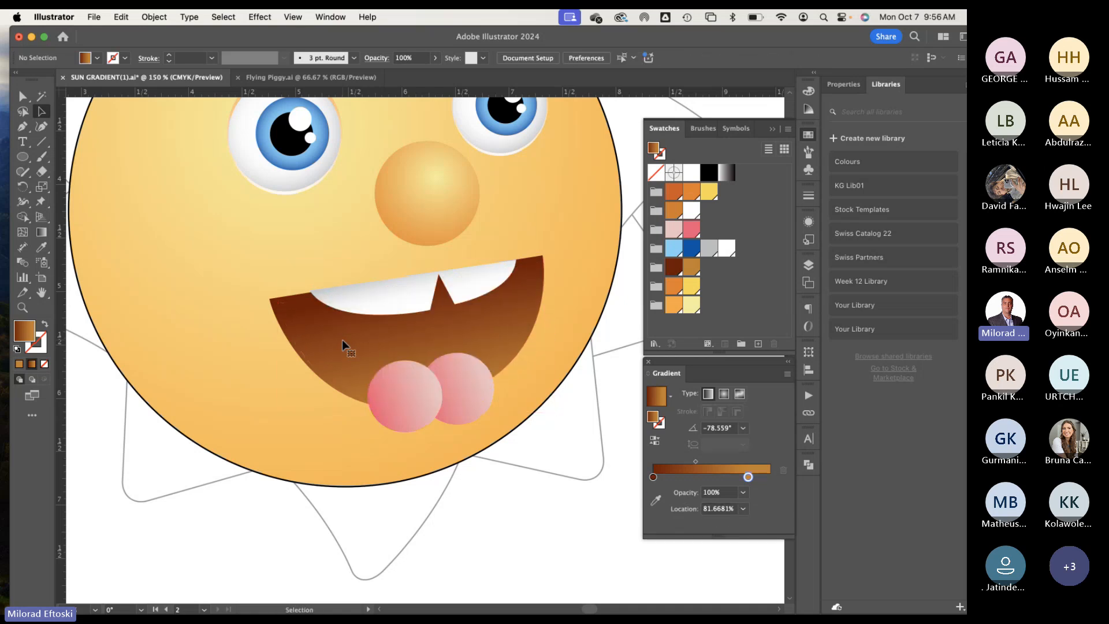
# Step: Paste the copied mouth shape in front, exactly over the mouth, teeth and tongue circles
pyautogui.press('super+f')
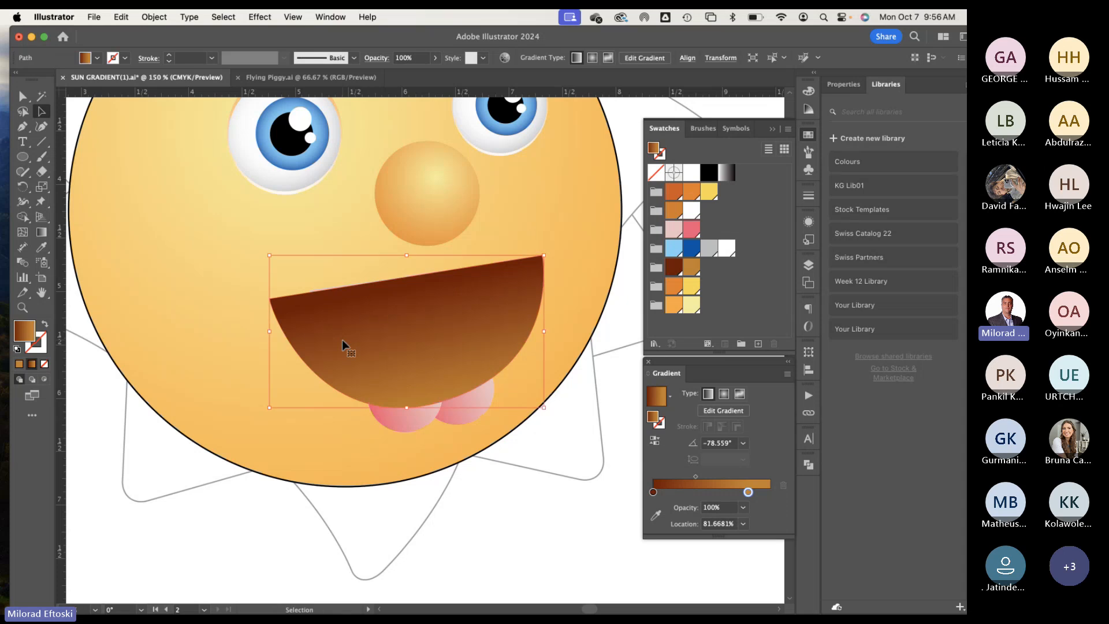
pyautogui.press('Delete')
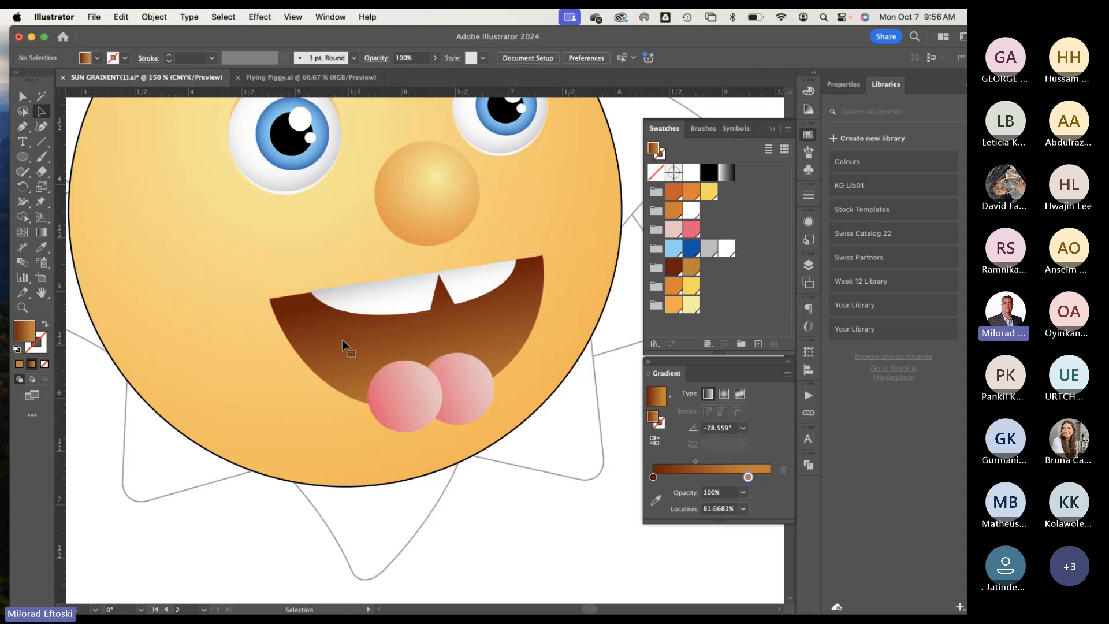
pyautogui.click(115, 14)
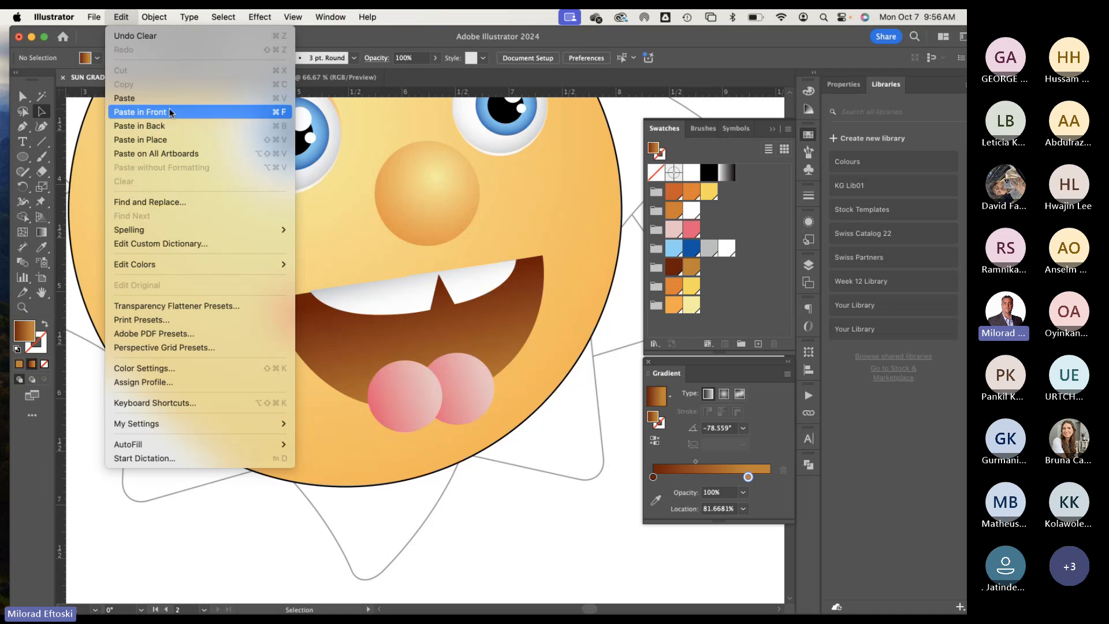
pyautogui.click(255, 112)
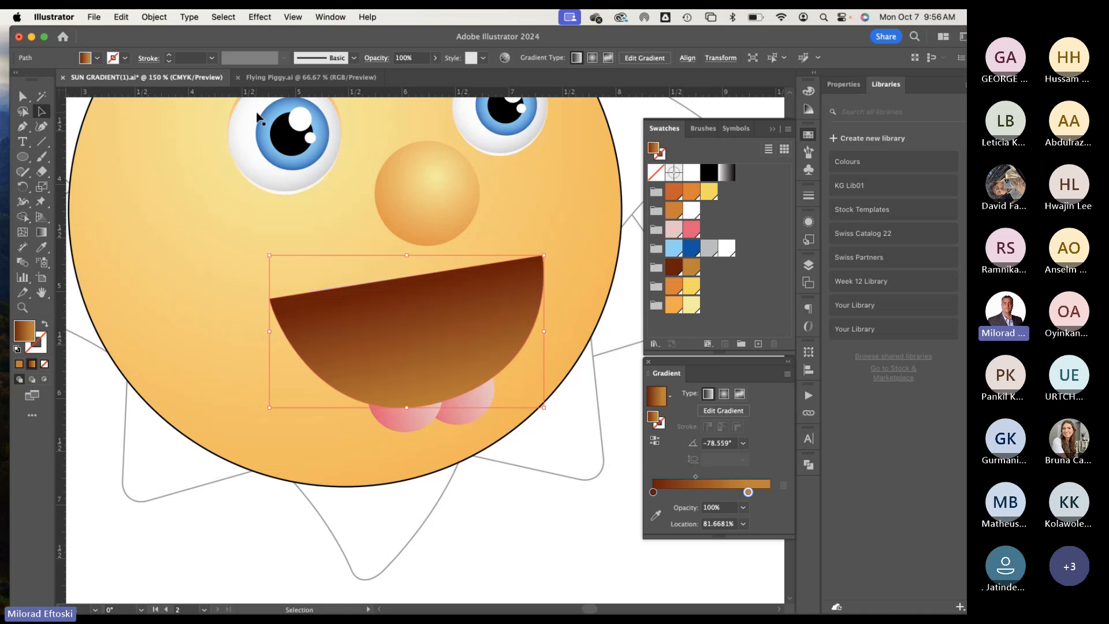
pyautogui.moveTo(362, 362); pyautogui.dragTo(473, 394)
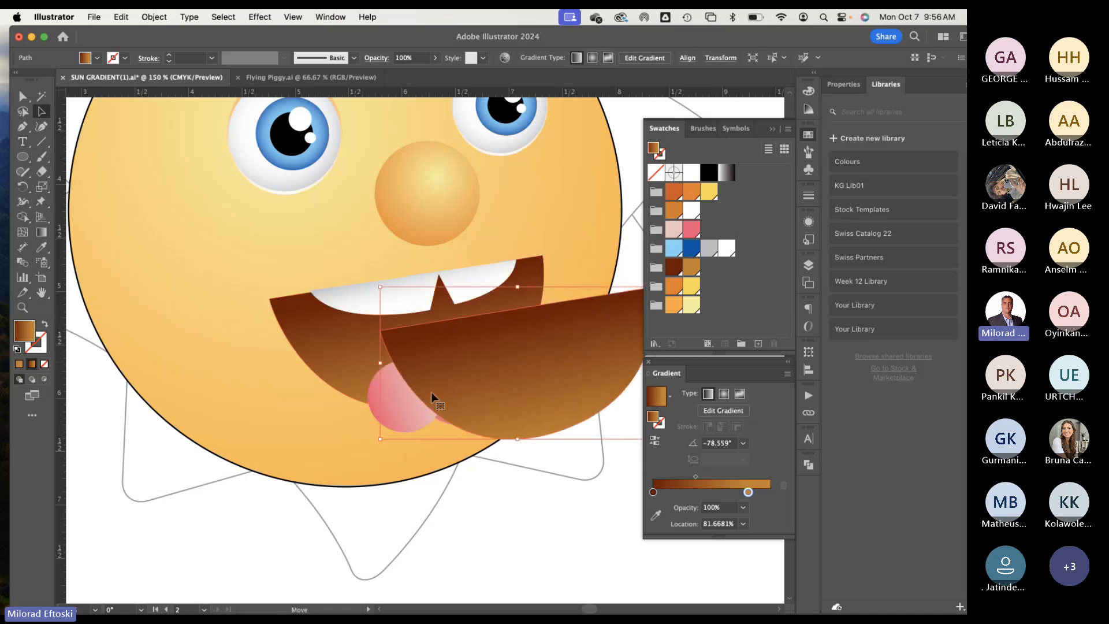
pyautogui.press('super+z')
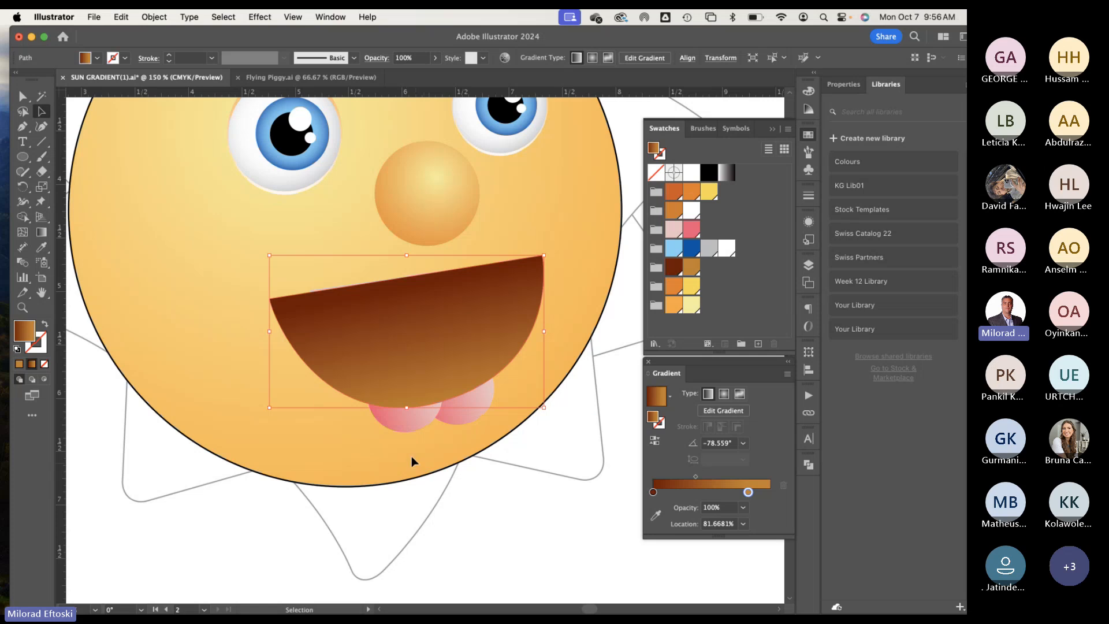
# Step: Make a clipping mask from the pasted mouth copy and both pink tongue circles, and deselect it
pyautogui.keyDown('shift'); pyautogui.click(398, 428); pyautogui.keyUp('shift')
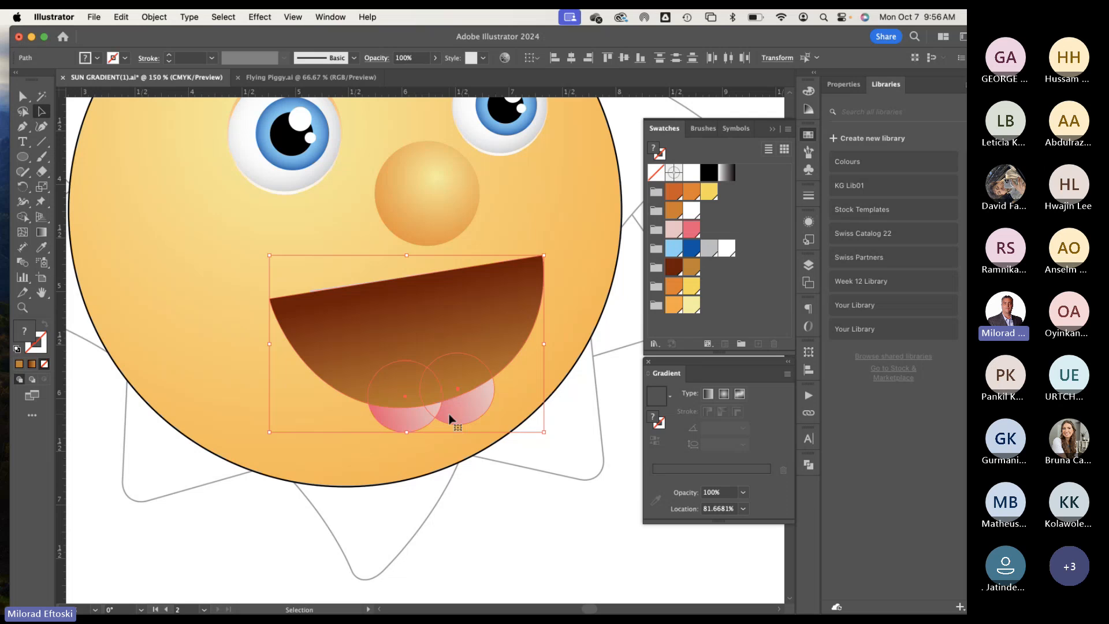
pyautogui.rightClick(404, 309)
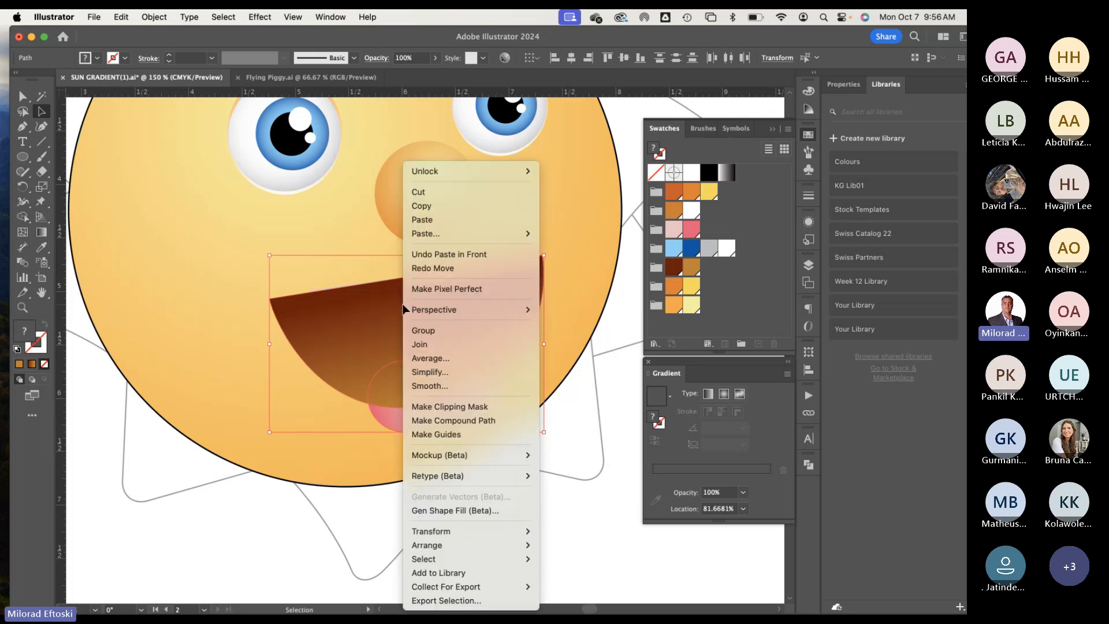
pyautogui.click(444, 407)
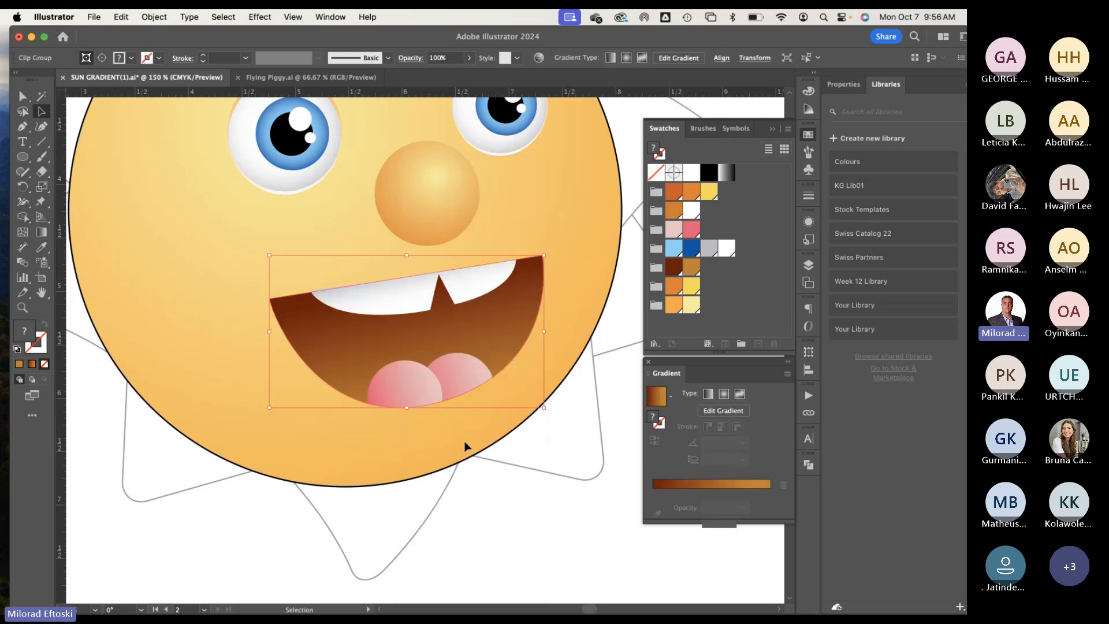
pyautogui.click(484, 479)
# Step: Try moving the clipped tongue up and to the left, undo the move, and deselect the clip group
pyautogui.moveTo(413, 397); pyautogui.dragTo(392, 386)
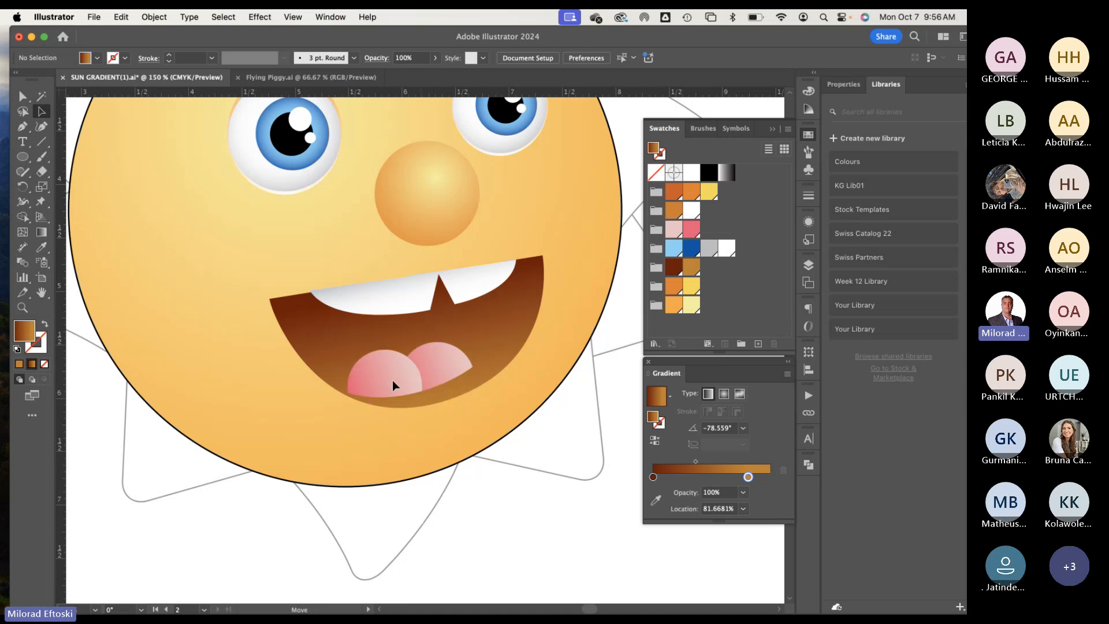
pyautogui.click(393, 385)
pyautogui.press('super+z')
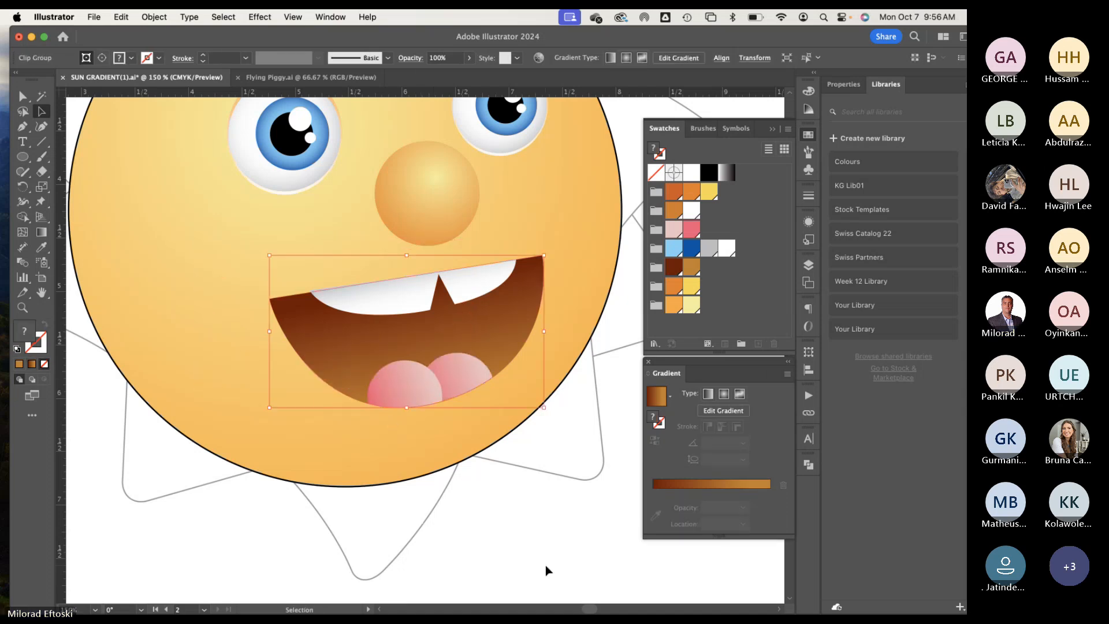
pyautogui.click(545, 564)
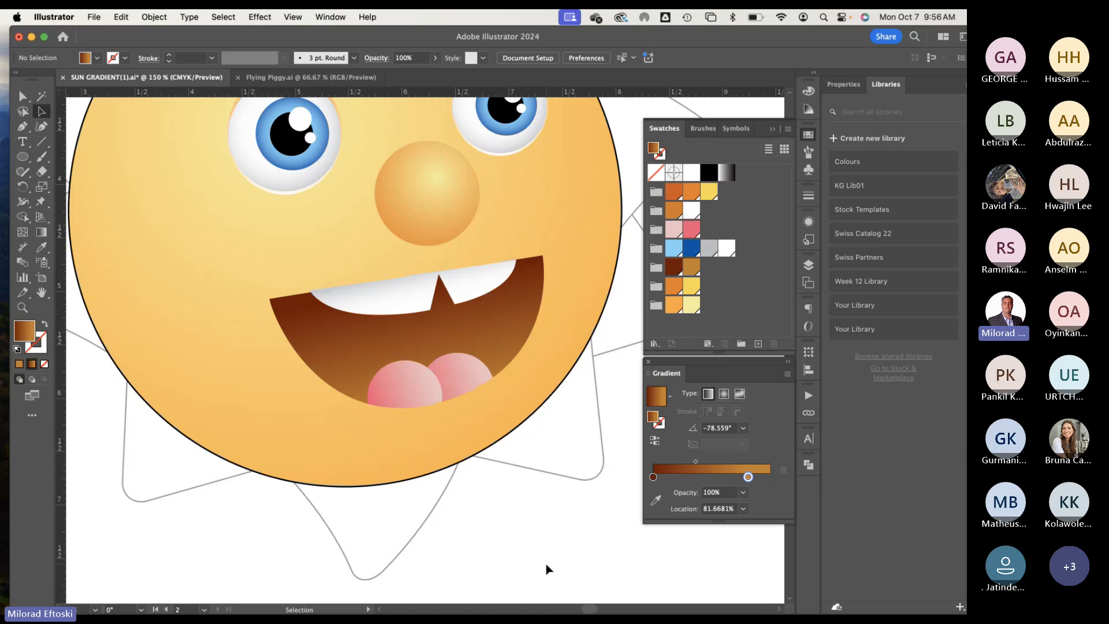
# Step: Compare the drawn sun face with the reference sun on the neighbouring artboard, examining the details around the mouth
pyautogui.press('super+0')
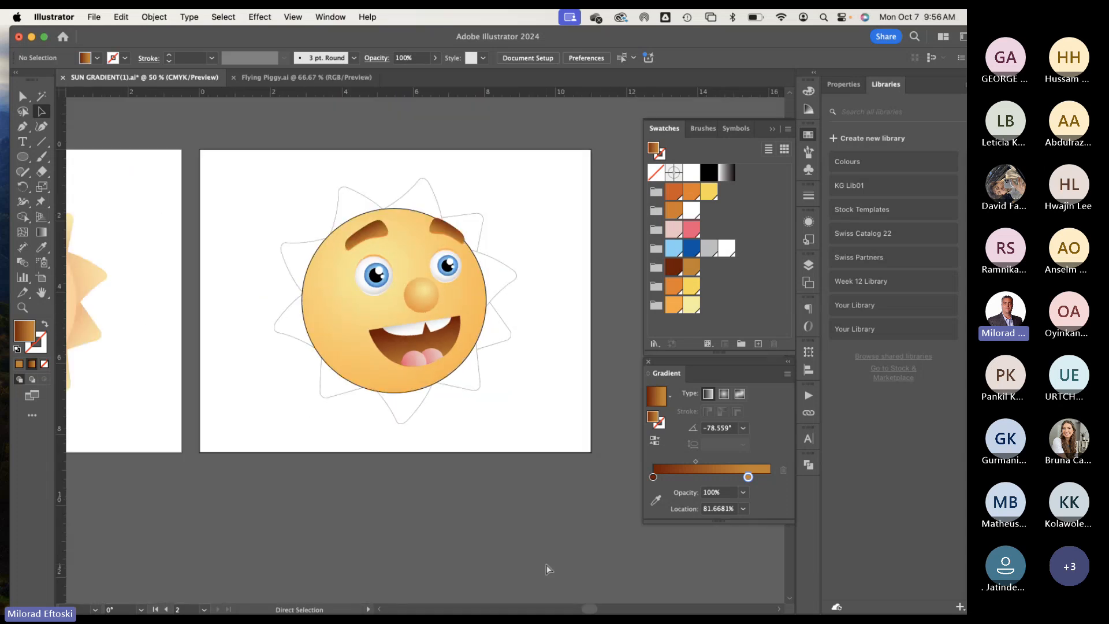
pyautogui.press('super+minus')
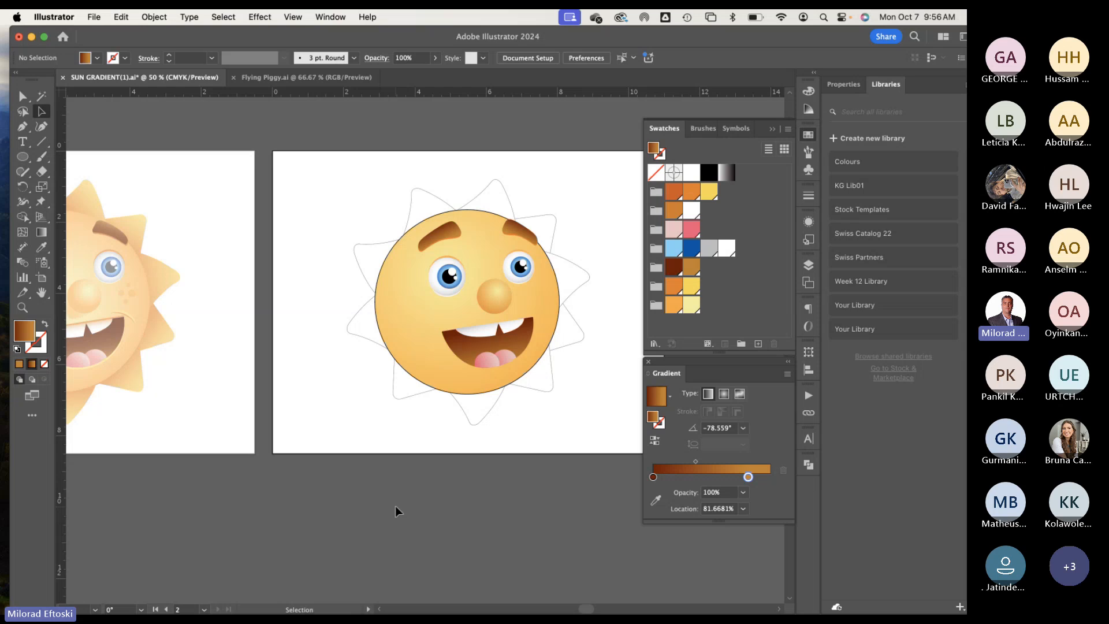
pyautogui.scroll(3, 346, 508)
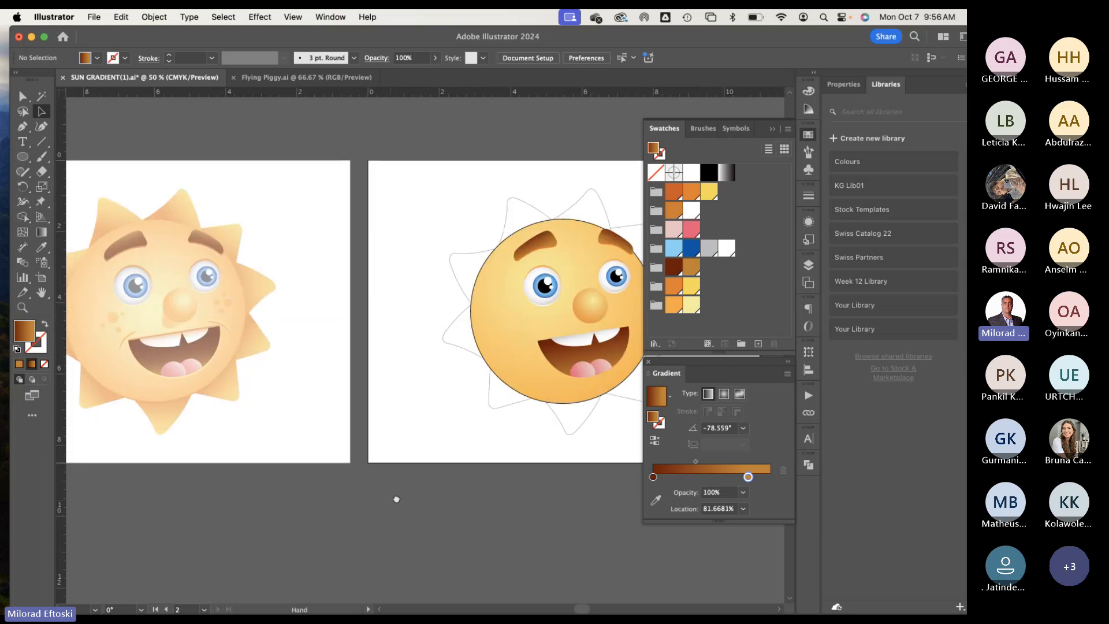
pyautogui.scroll(2, 496, 389)
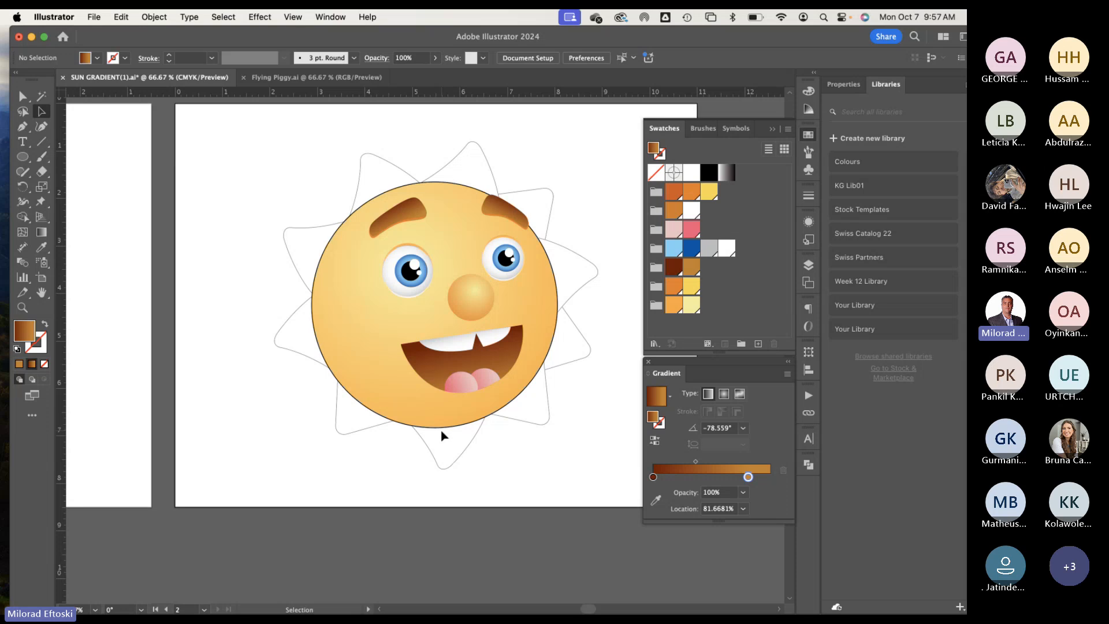
pyautogui.press('super+minus')
pyautogui.press('space')
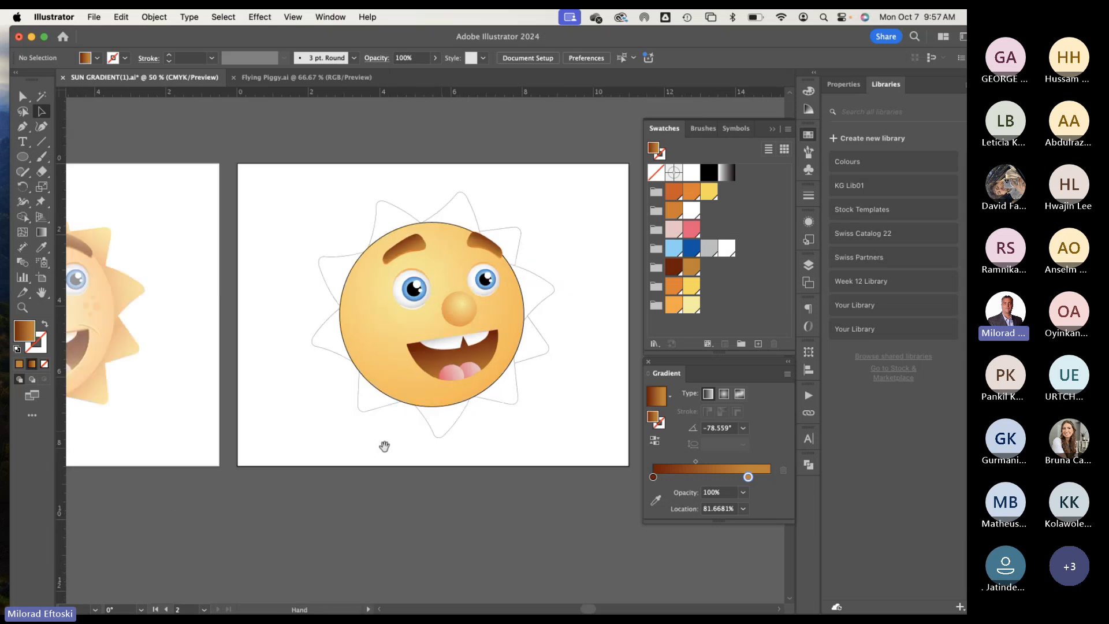
pyautogui.moveTo(383, 445); pyautogui.dragTo(291, 451)
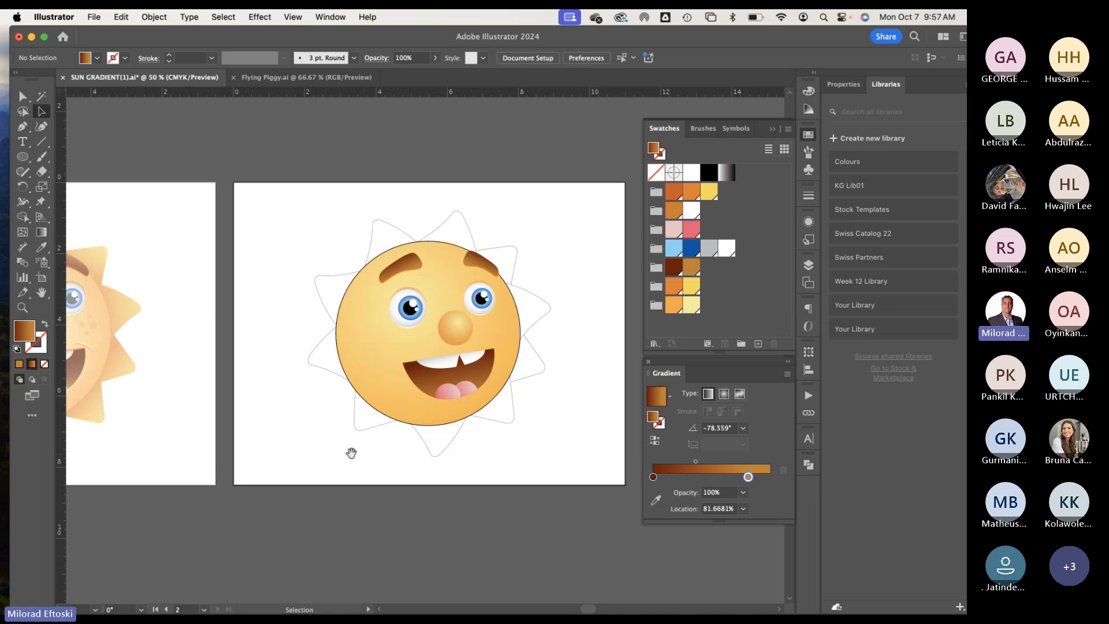
pyautogui.moveTo(351, 452); pyautogui.dragTo(510, 456)
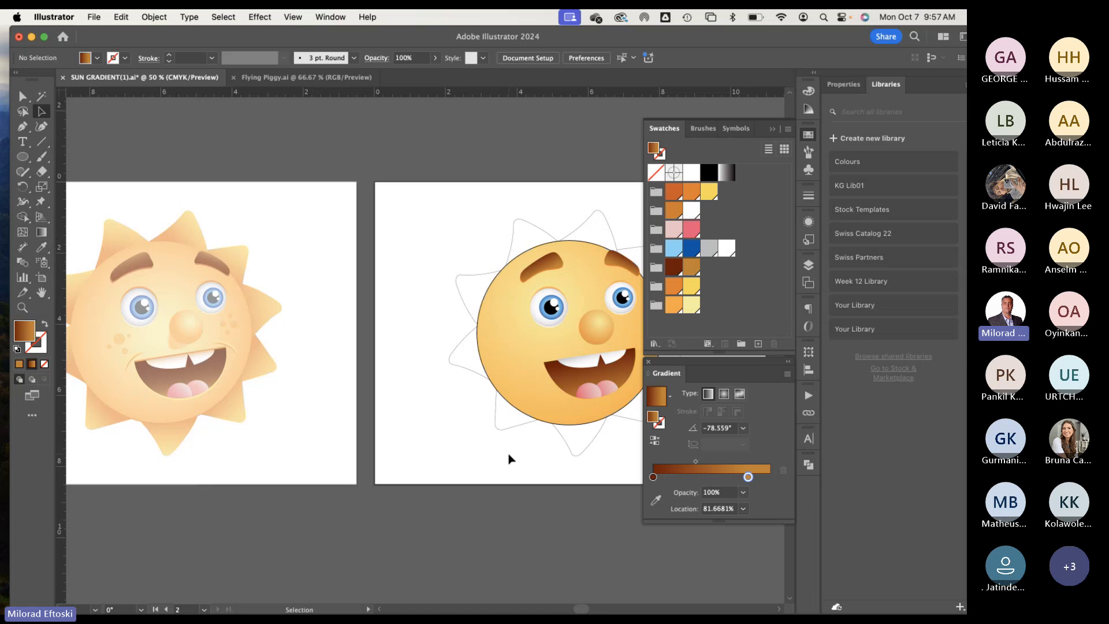
pyautogui.scroll(2, 114, 375)
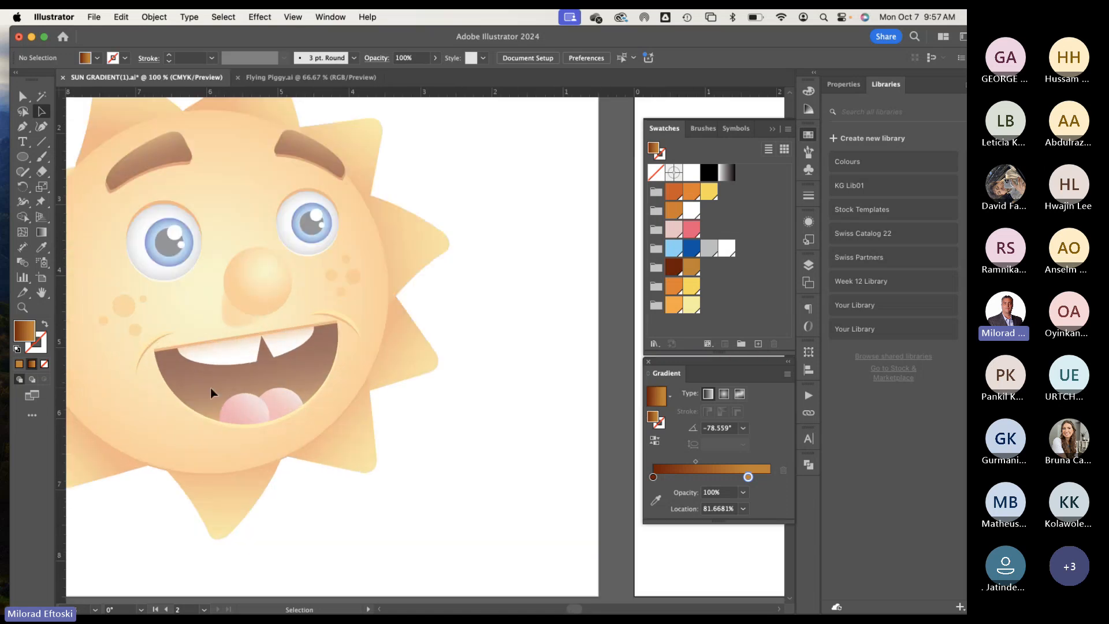
pyautogui.scroll(-1, 190, 387)
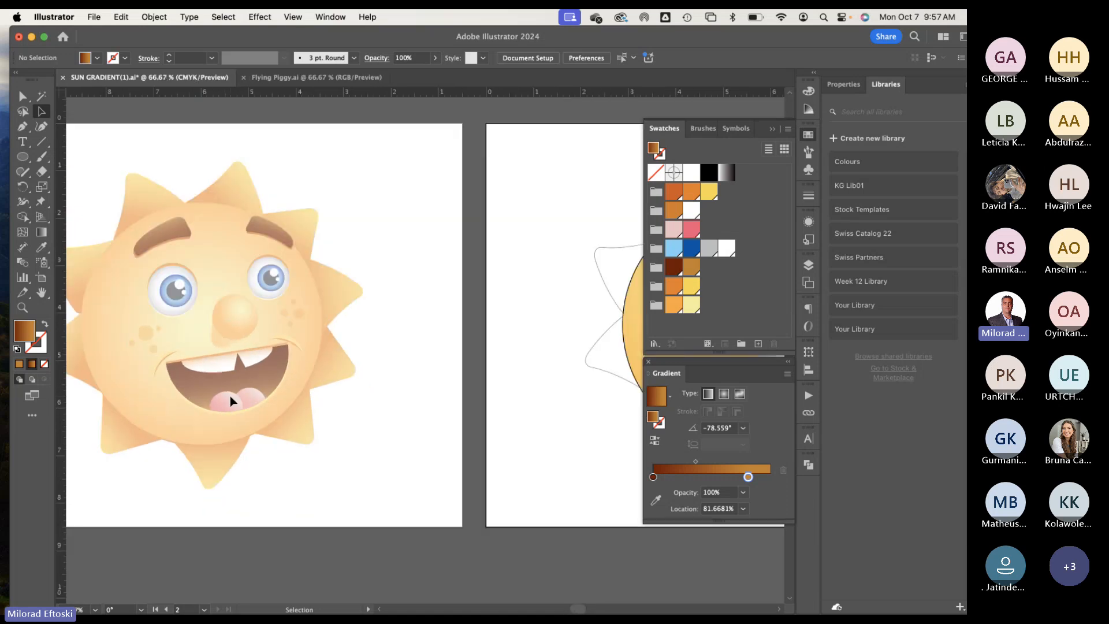
pyautogui.hscroll(10, 374, 411)
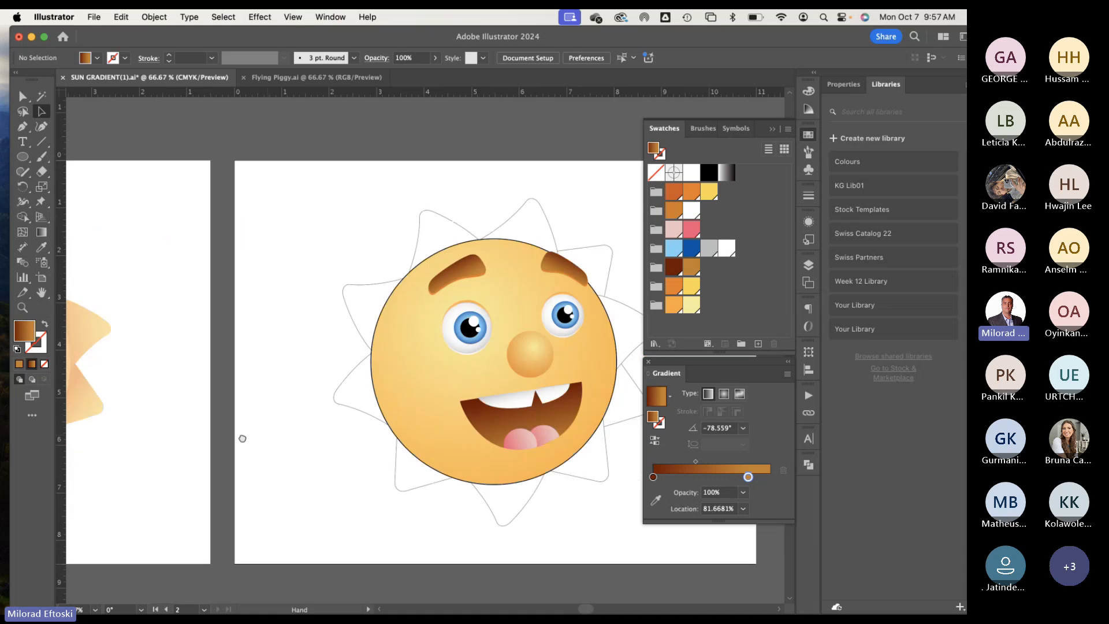
# Step: Trace the sketched smile crease beside the mouth's left corner as a closed crescent with the Pen tool in outline view, and return to preview
pyautogui.press('super+y')
pyautogui.scroll(4, 434, 423)
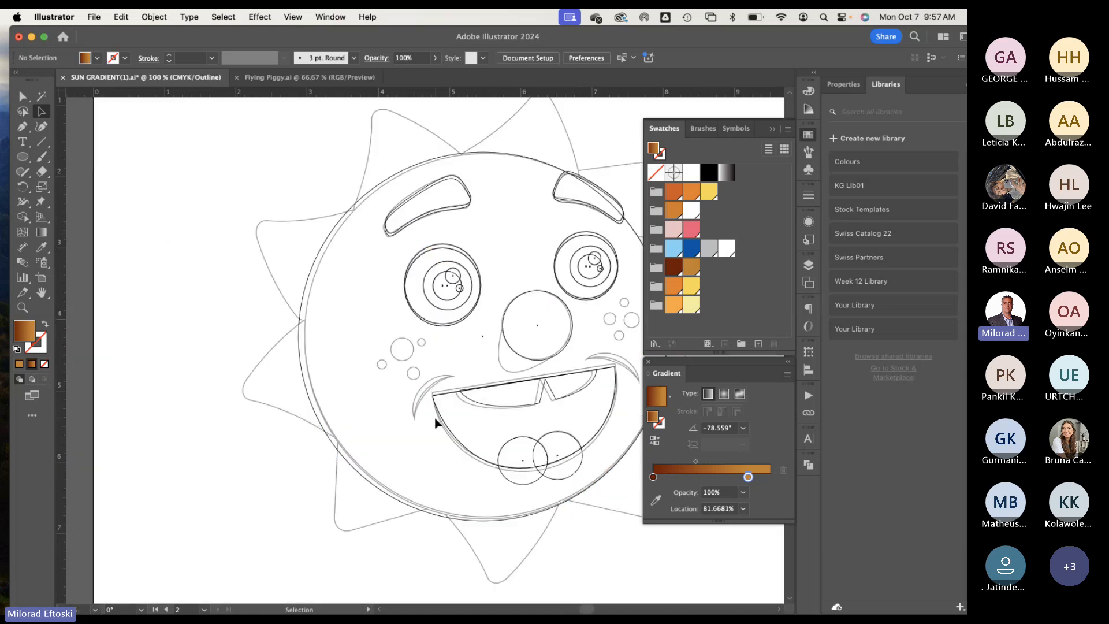
pyautogui.press('p')
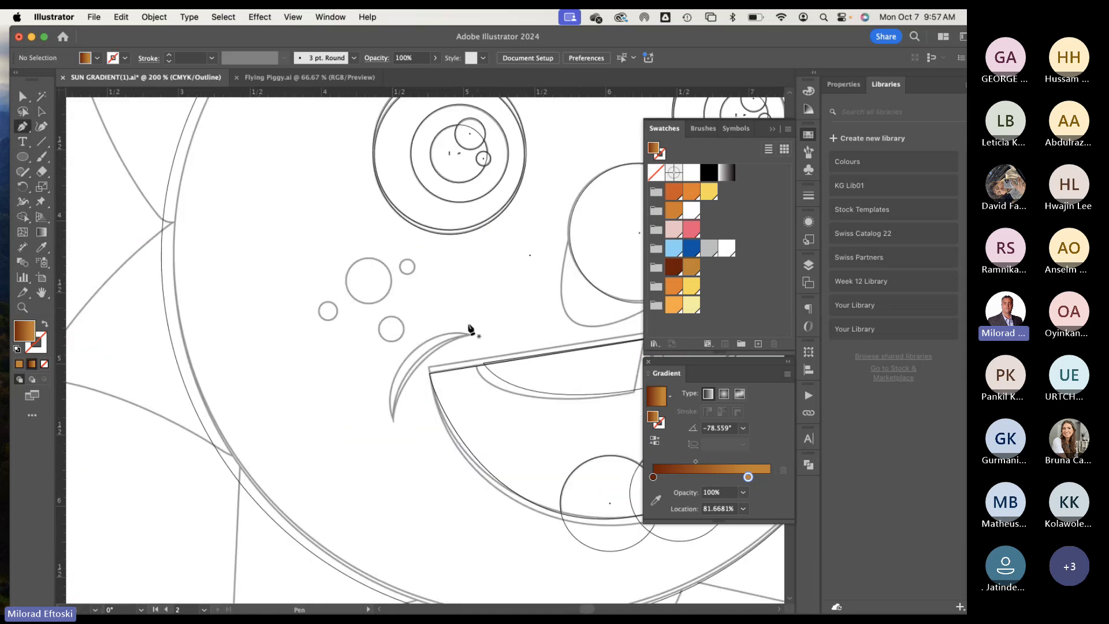
pyautogui.click(468, 333)
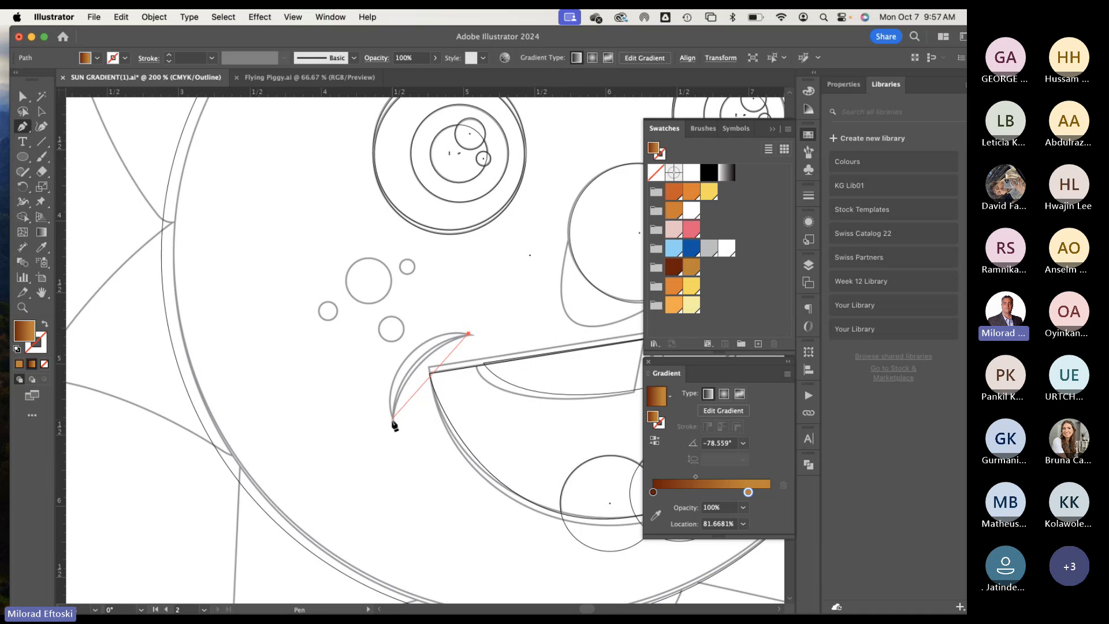
pyautogui.moveTo(392, 419); pyautogui.dragTo(399, 512)
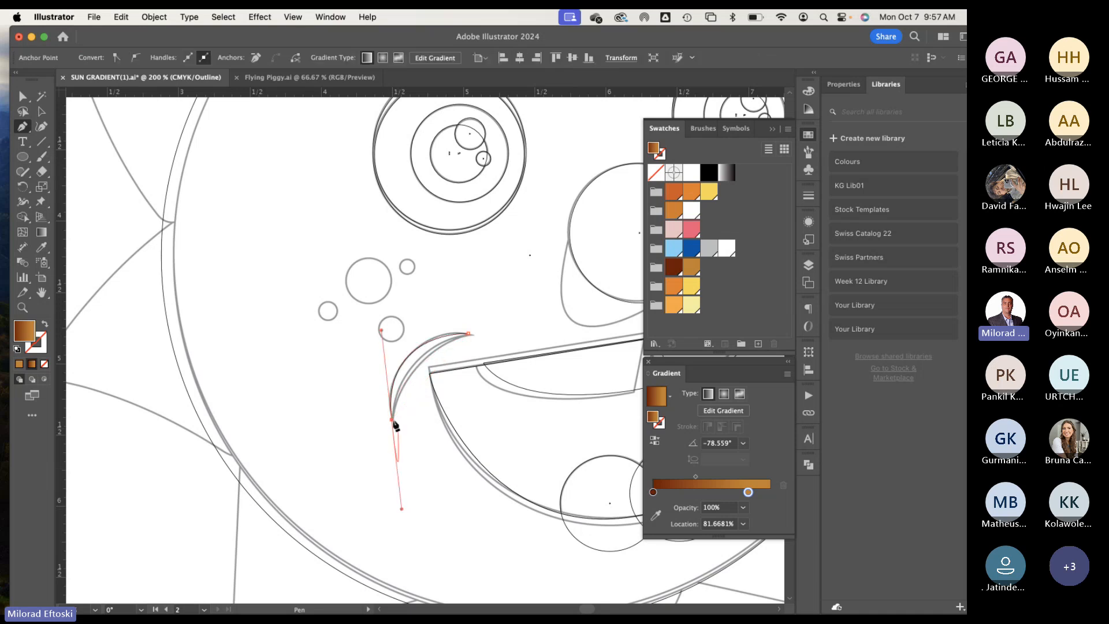
pyautogui.click(393, 420)
pyautogui.click(468, 335)
pyautogui.moveTo(470, 338); pyautogui.dragTo(543, 324)
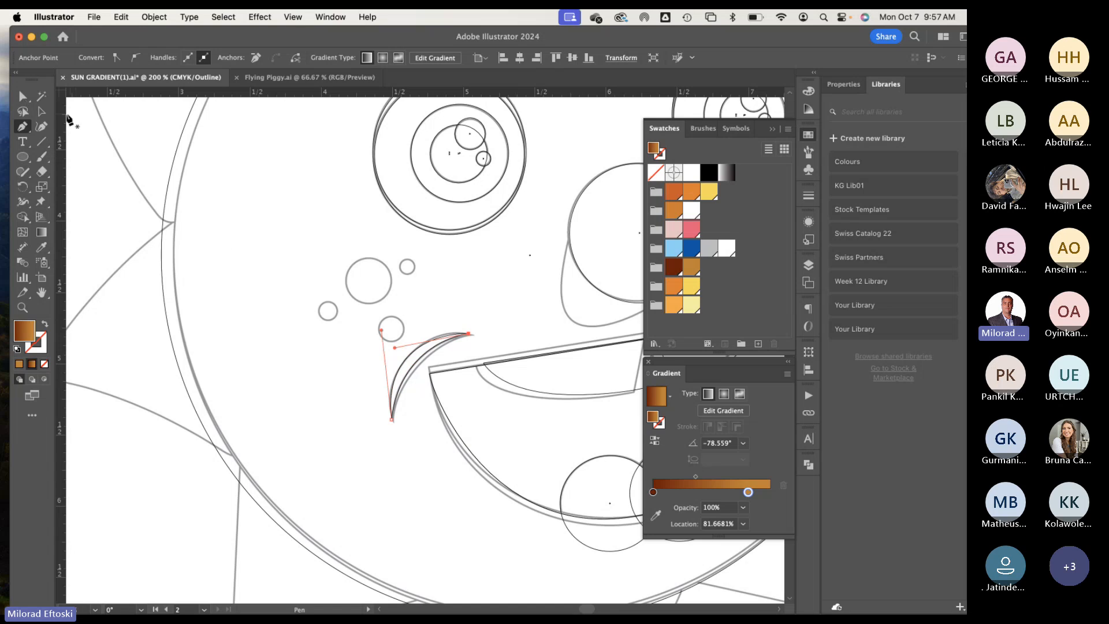
pyautogui.click(42, 111)
pyautogui.click(168, 140)
pyautogui.press('super+y')
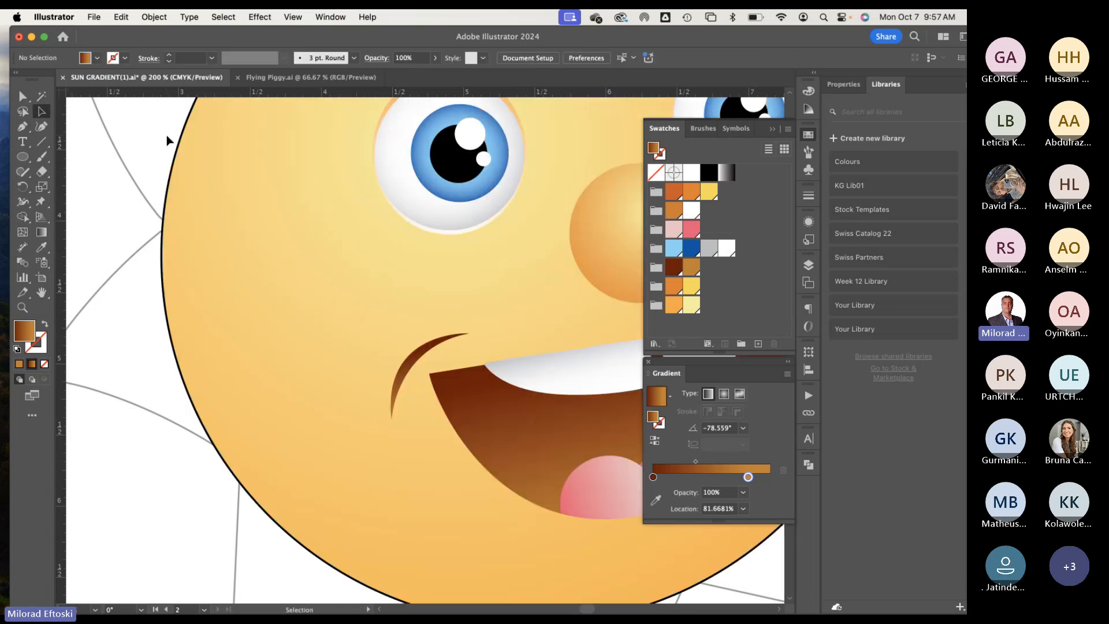
# Step: Fill the crescent smile crease at the mouth's left corner with the solid light brown swatch from the brown colour group, and deselect it
pyautogui.press('super+1')
pyautogui.hscroll(-8, 346, 359)
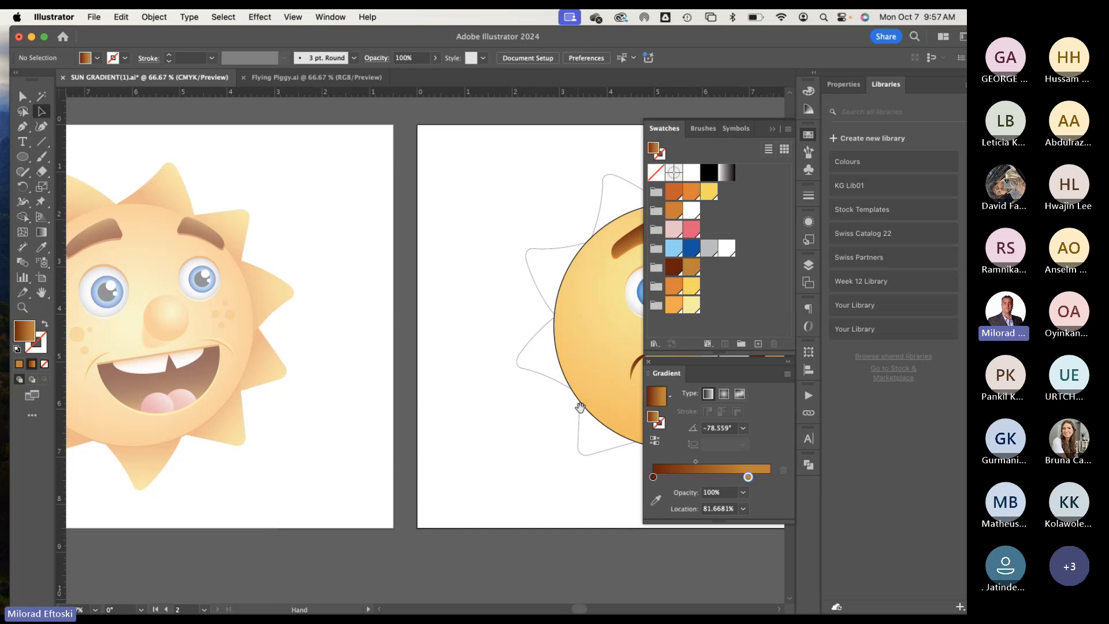
pyautogui.hscroll(10, 577, 404)
pyautogui.scroll(2, 365, 372)
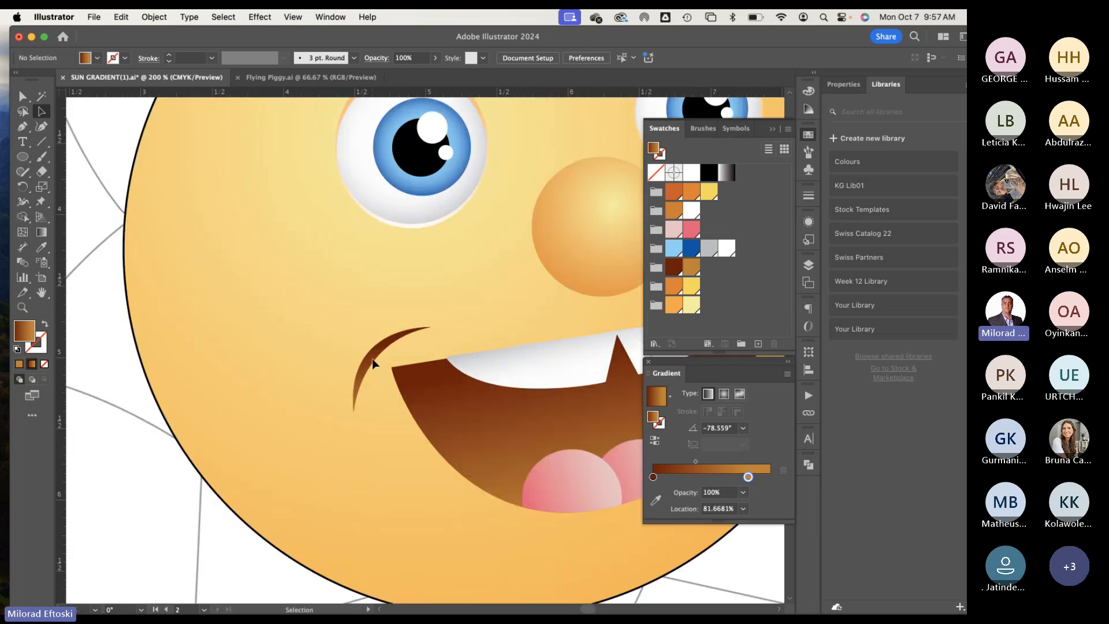
pyautogui.click(368, 368)
pyautogui.click(690, 266)
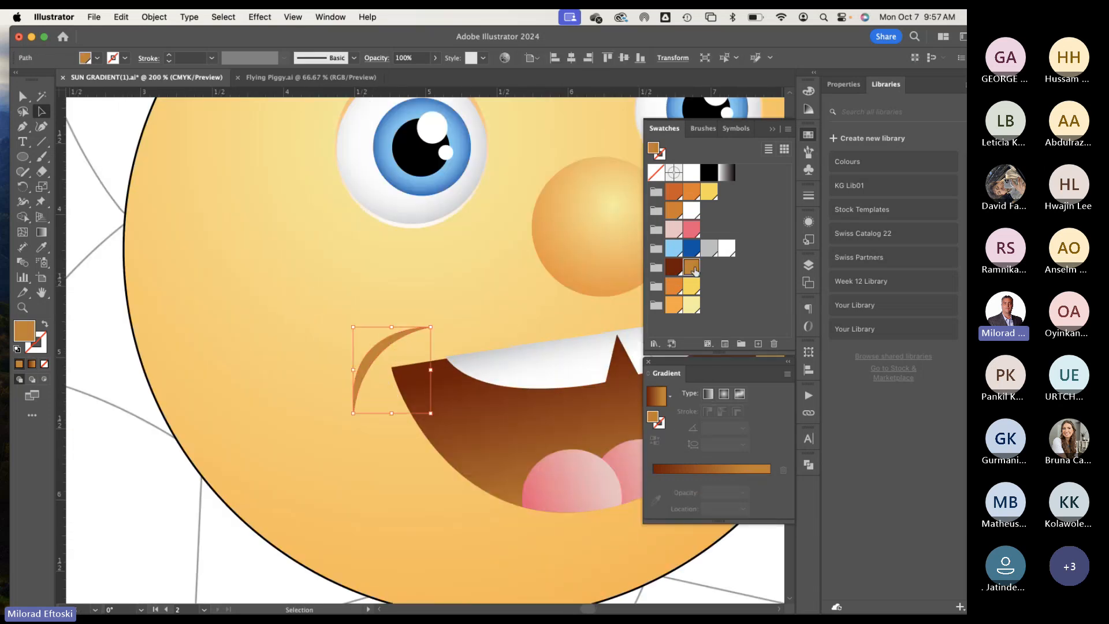
pyautogui.click(487, 324)
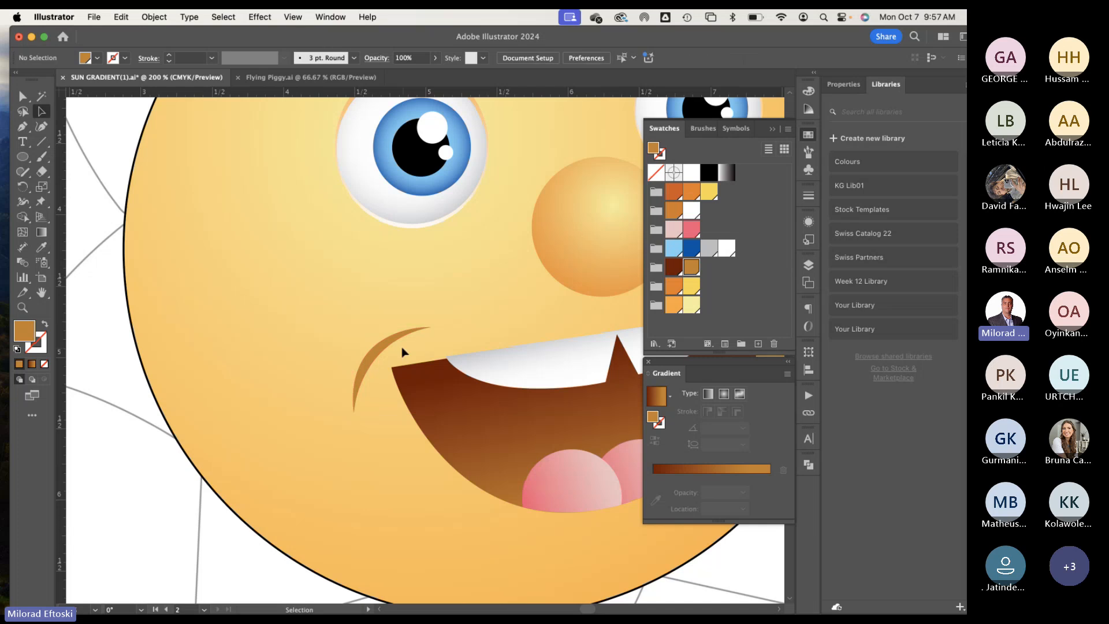
pyautogui.click(384, 349)
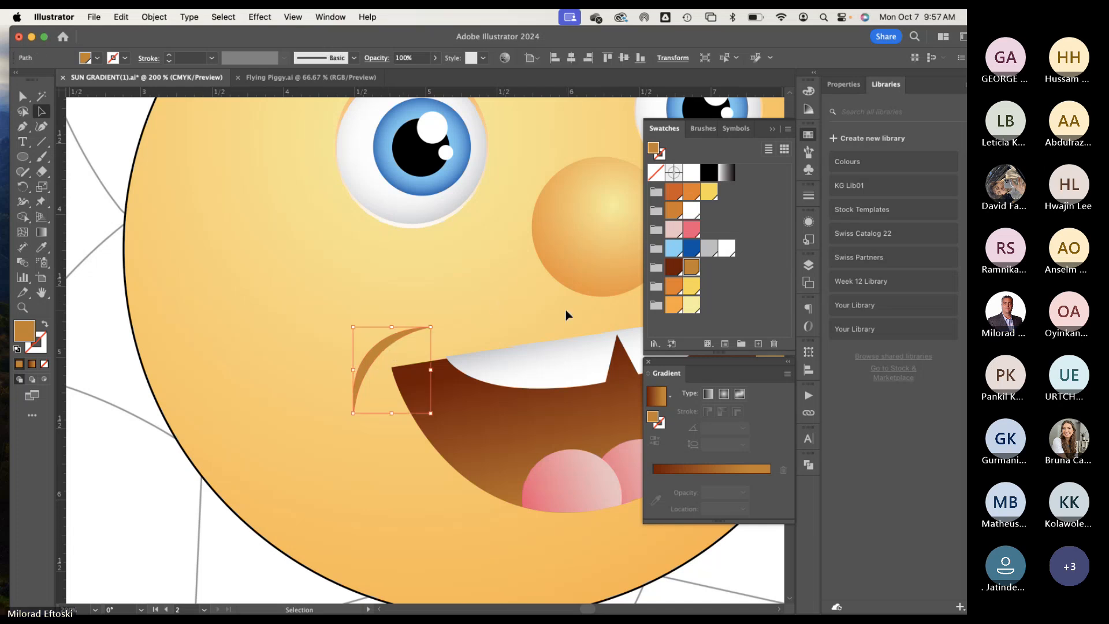
pyautogui.click(470, 340)
pyautogui.press('super+minus')
pyautogui.press('super+minus')
pyautogui.press('super+minus')
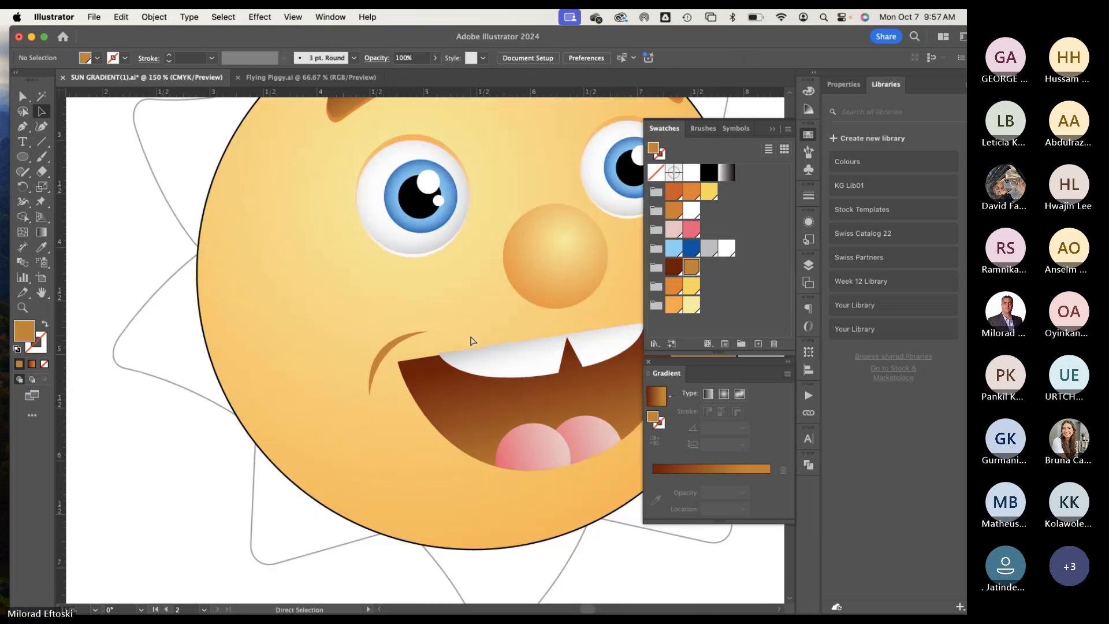
pyautogui.hscroll(-8, 363, 393)
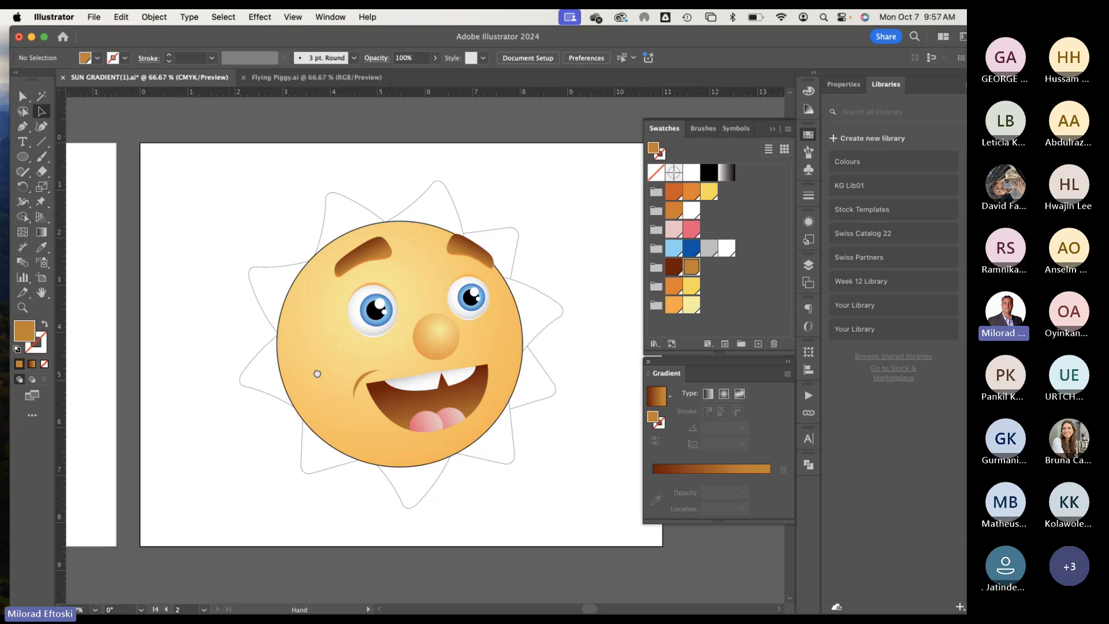
# Step: Duplicate the brown smile crease from the mouth's left corner to its right corner as a mirrored copy, and switch to outline view
pyautogui.hscroll(5, 357, 361)
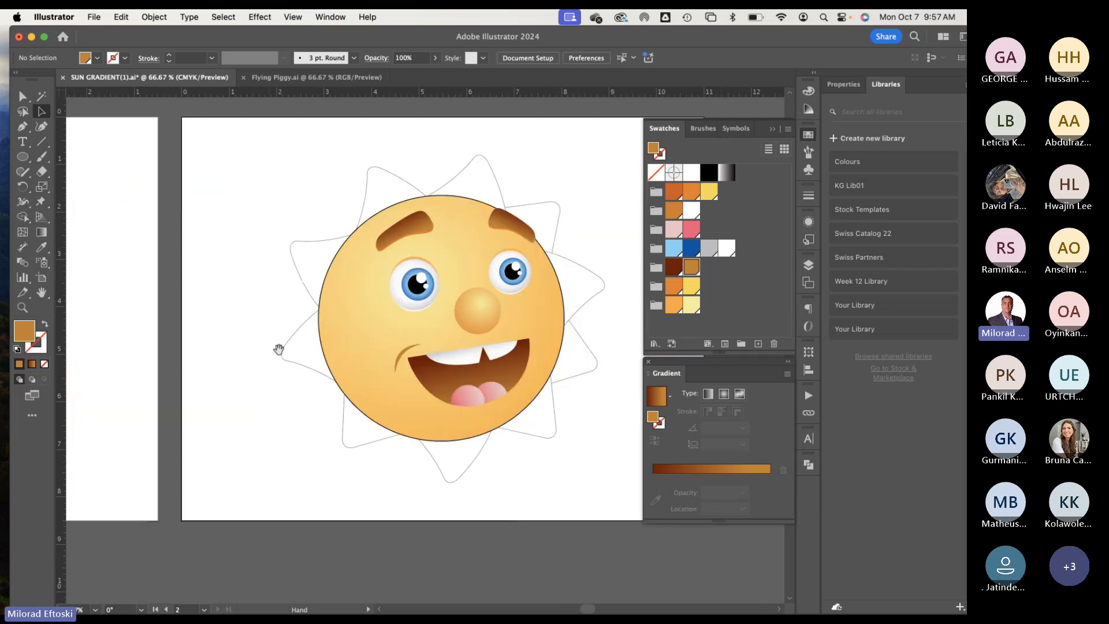
pyautogui.click(403, 356)
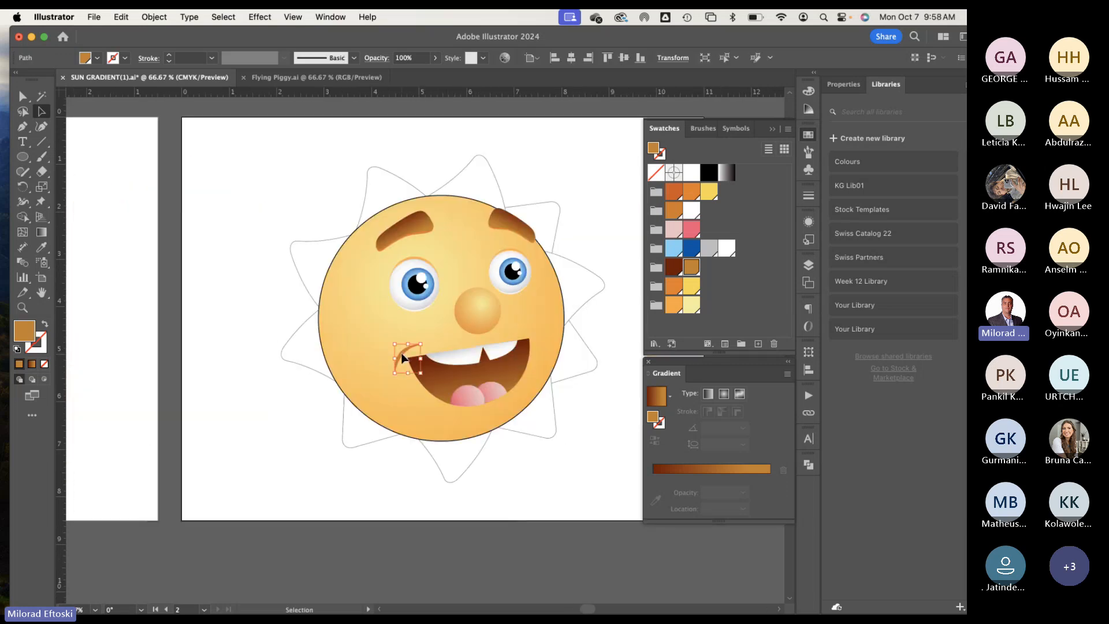
pyautogui.moveTo(402, 357); pyautogui.dragTo(530, 396)
pyautogui.press('a')
pyautogui.press('super+y')
pyautogui.press('v')
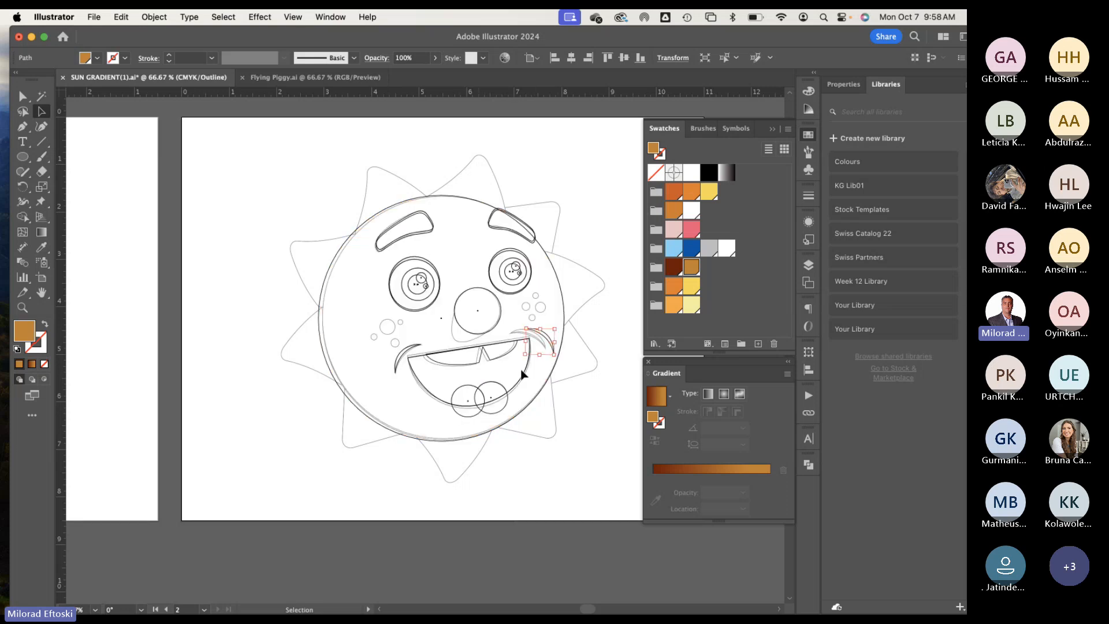
# Step: Rotate and nudge the mirrored crease onto the sketched crease at the mouth's right corner, return to preview and deselect it
pyautogui.scroll(3, 540, 355)
pyautogui.moveTo(572, 332); pyautogui.dragTo(534, 330)
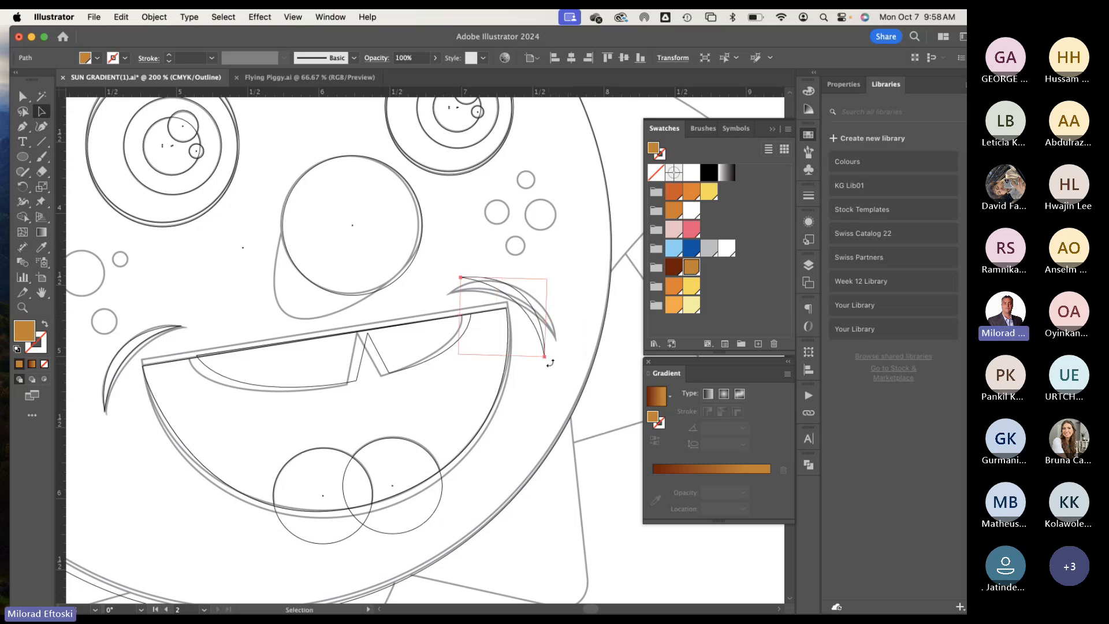
pyautogui.moveTo(548, 370); pyautogui.dragTo(564, 353)
pyautogui.press('Up')
pyautogui.press('Up')
pyautogui.press('Up')
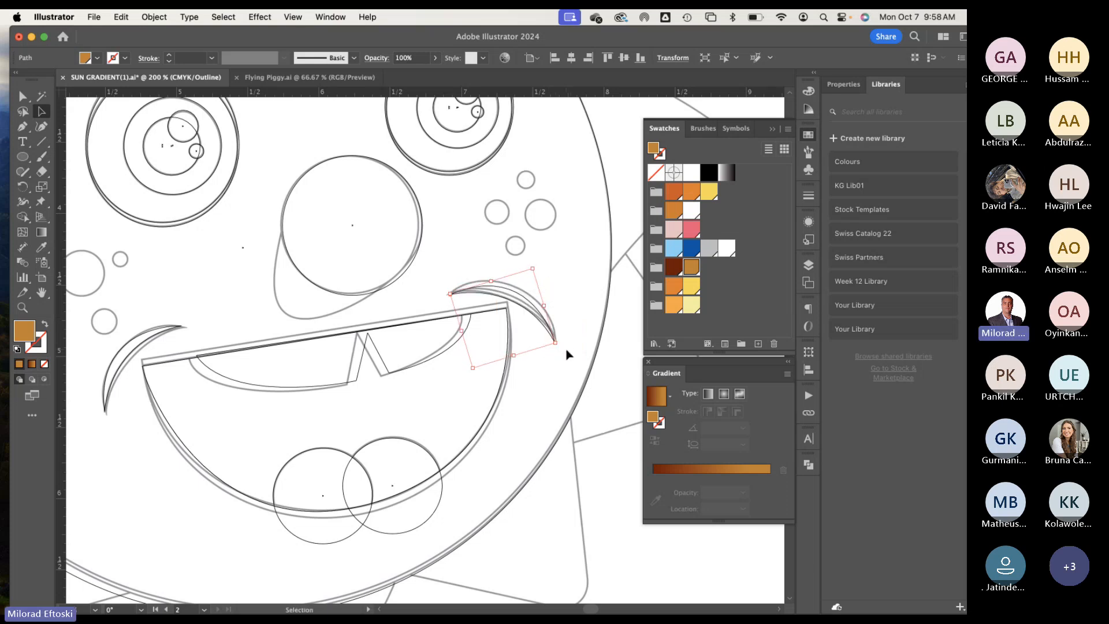
pyautogui.press('Right')
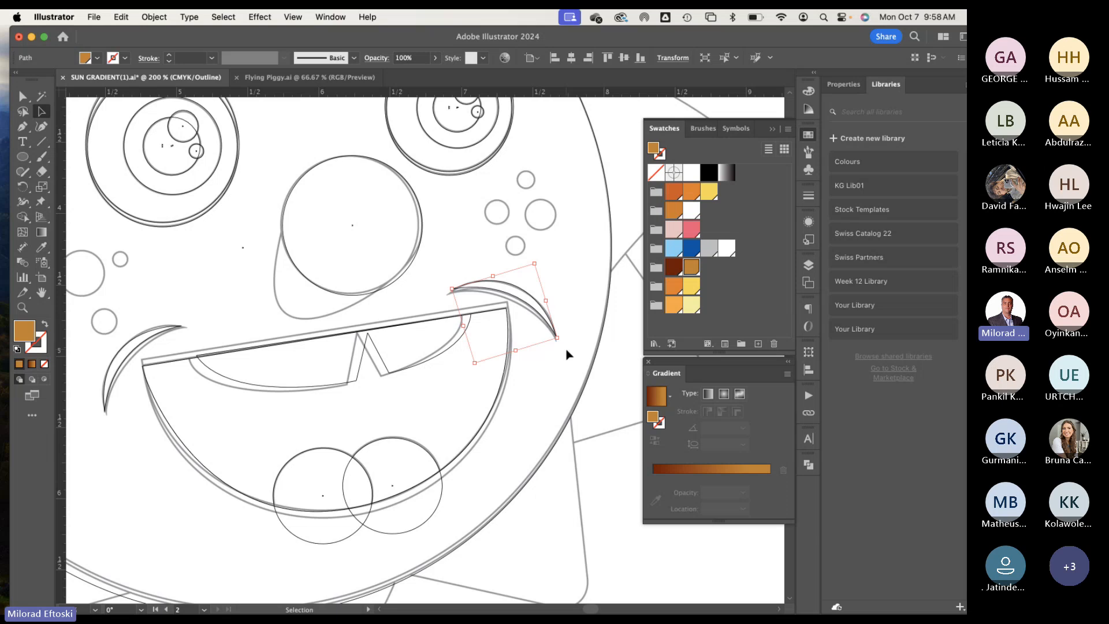
pyautogui.press('Right')
pyautogui.press('Down')
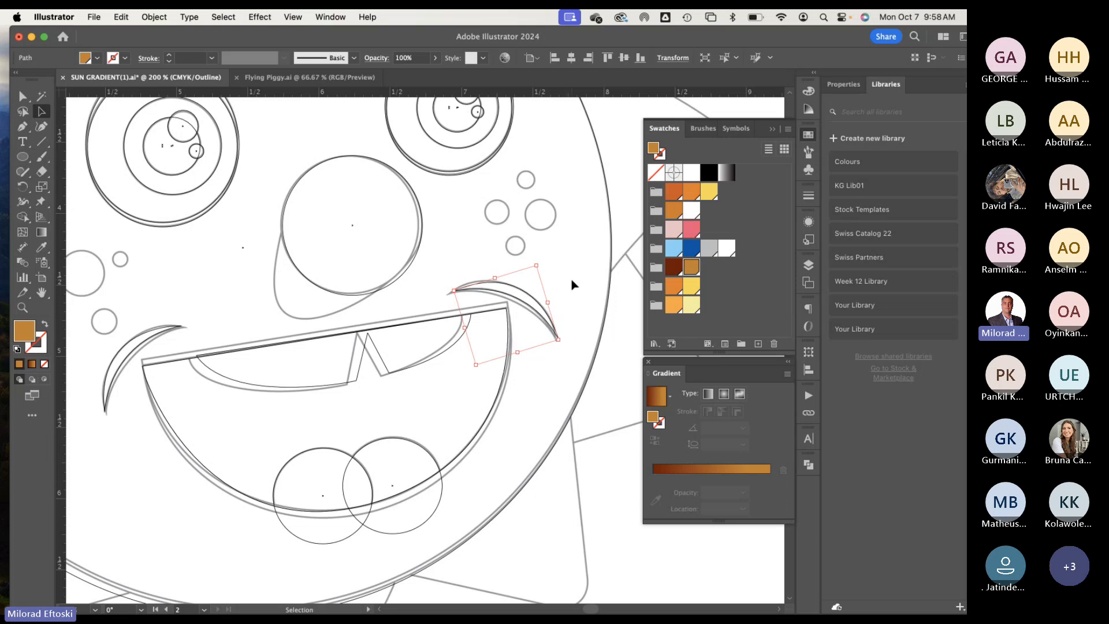
pyautogui.press('super+y')
pyautogui.press('shift+super+a')
# Step: Copy the left smile crease with a slight offset up and left, and fill the lower crease with the solid light orange swatch
pyautogui.press('a')
pyautogui.press('super+equal')
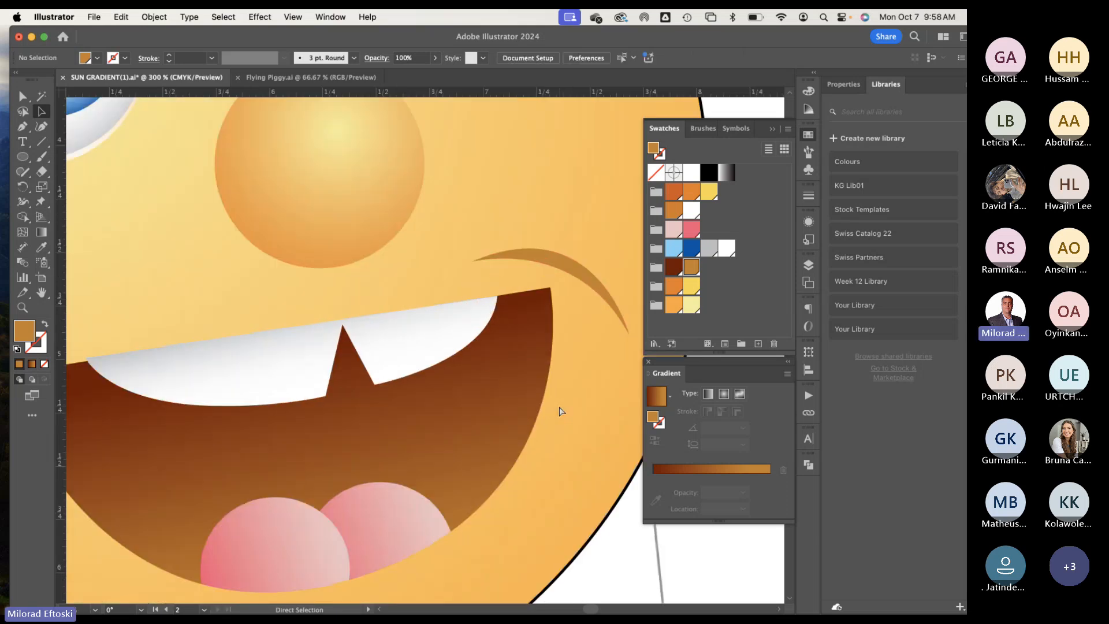
pyautogui.press('h')
pyautogui.moveTo(559, 411); pyautogui.dragTo(508, 396)
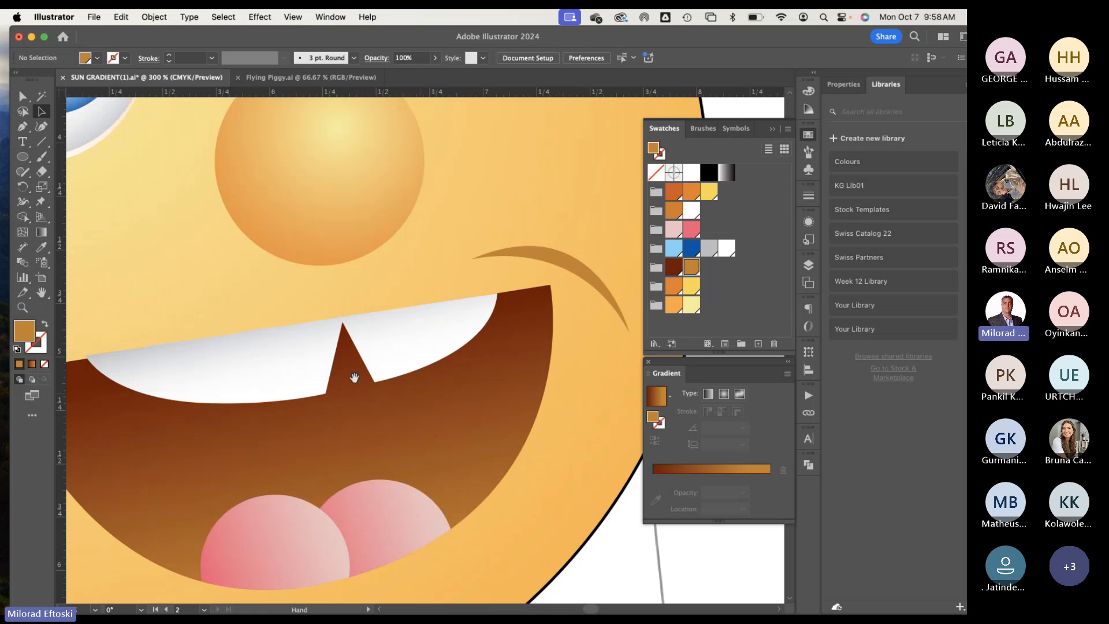
pyautogui.hscroll(-10, 354, 377)
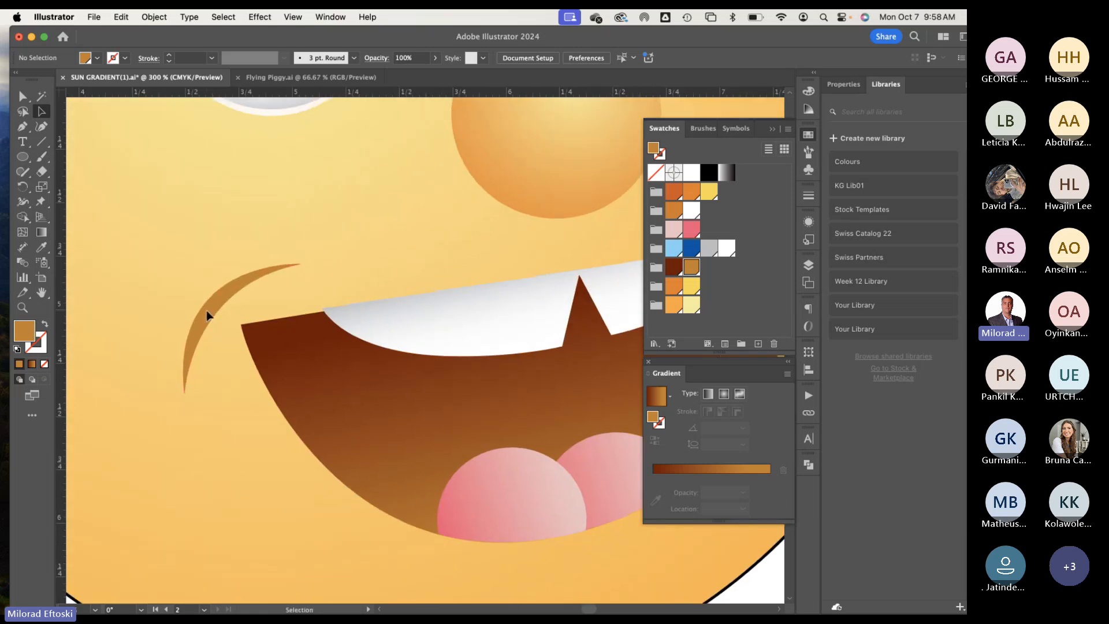
pyautogui.click(209, 315)
pyautogui.click(208, 315)
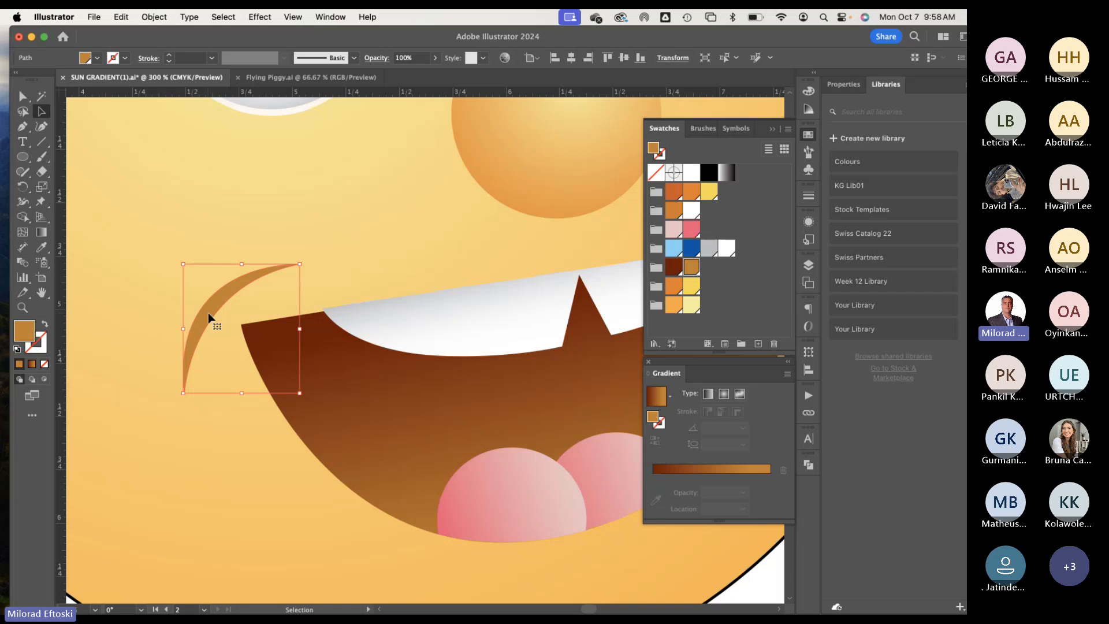
pyautogui.moveTo(206, 311); pyautogui.dragTo(209, 314)
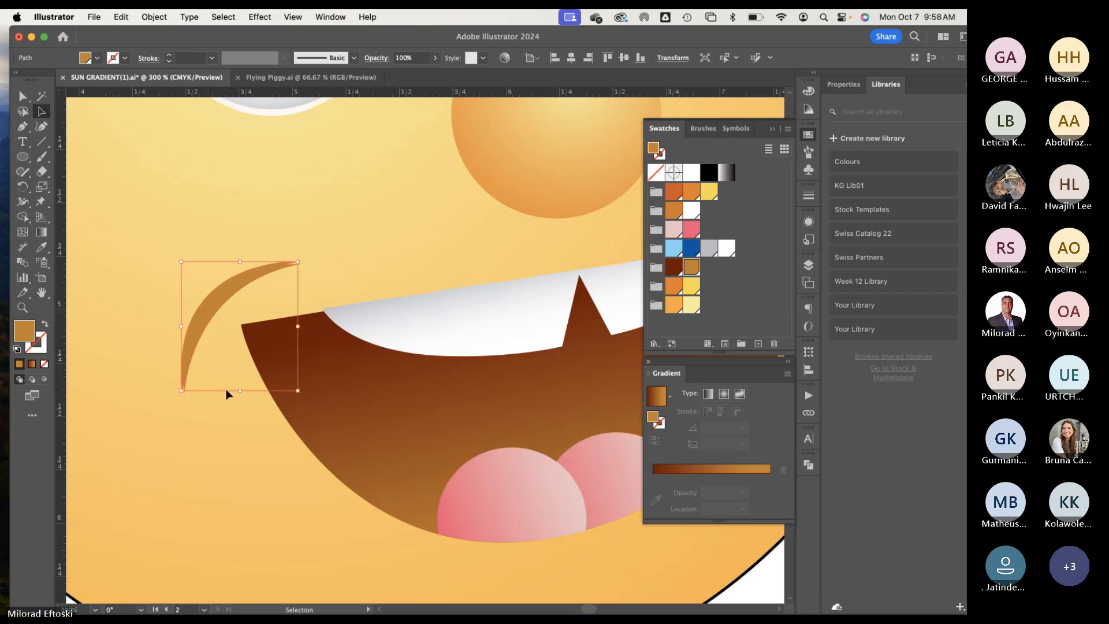
pyautogui.scroll(3, 199, 407)
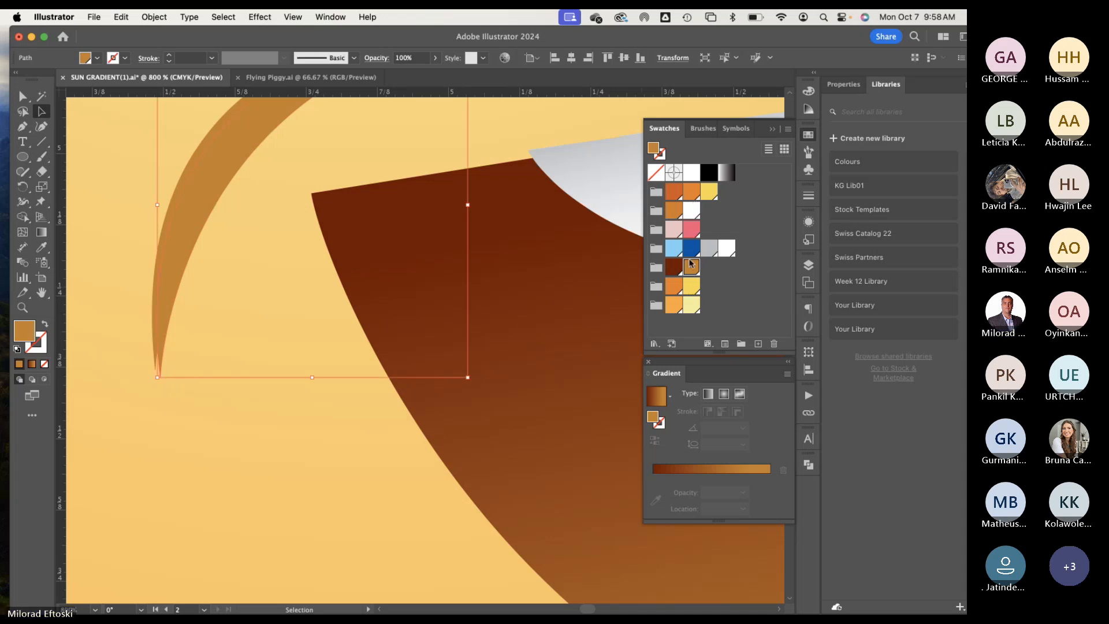
pyautogui.click(673, 305)
pyautogui.click(360, 456)
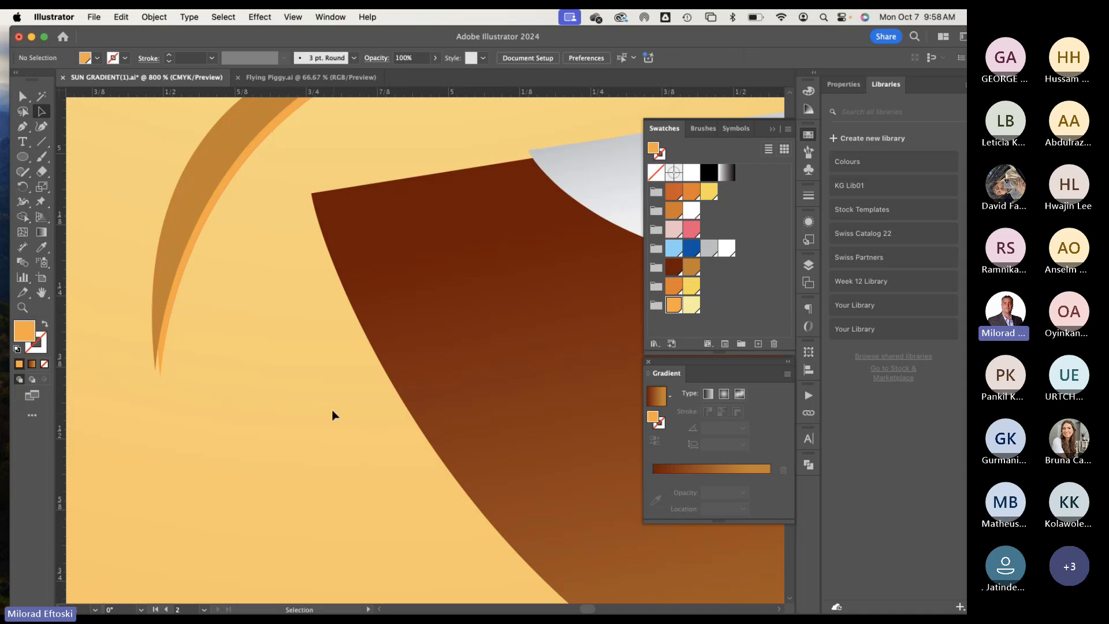
# Step: Copy the smile crease at the mouth's right corner with a slight offset up and to the right
pyautogui.scroll(-3, 330, 409)
pyautogui.hscroll(10, 400, 345)
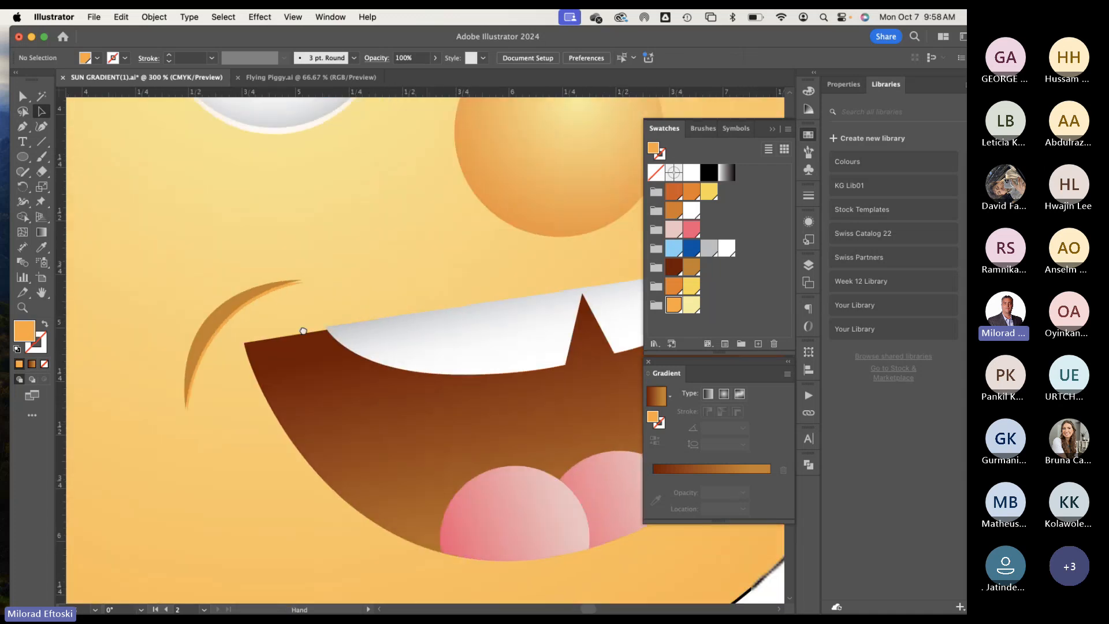
pyautogui.scroll(2, 379, 312)
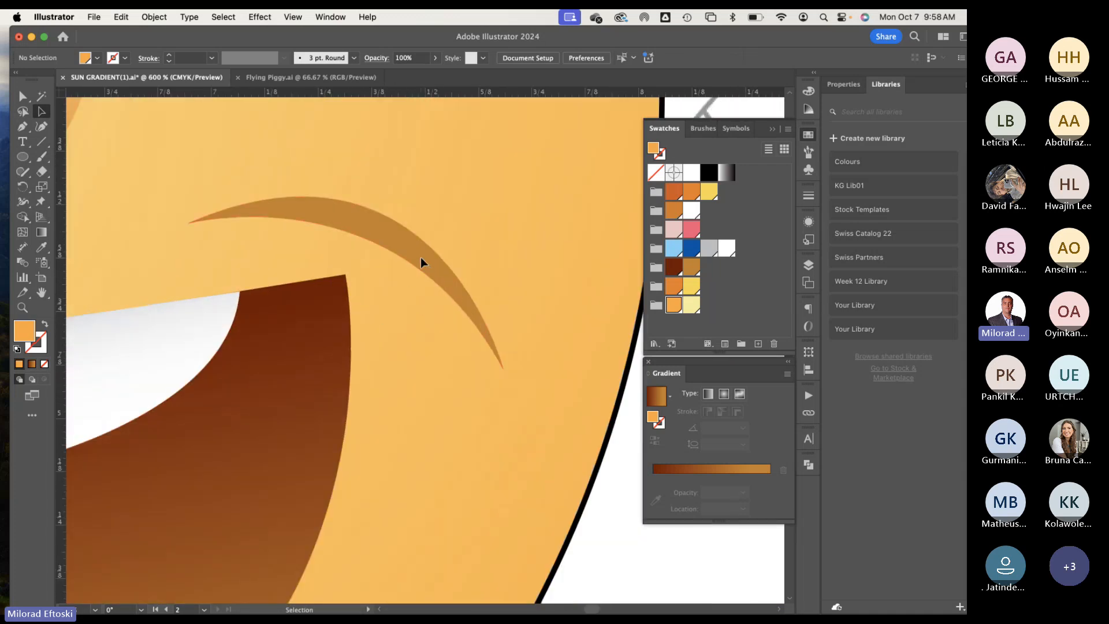
pyautogui.click(421, 258)
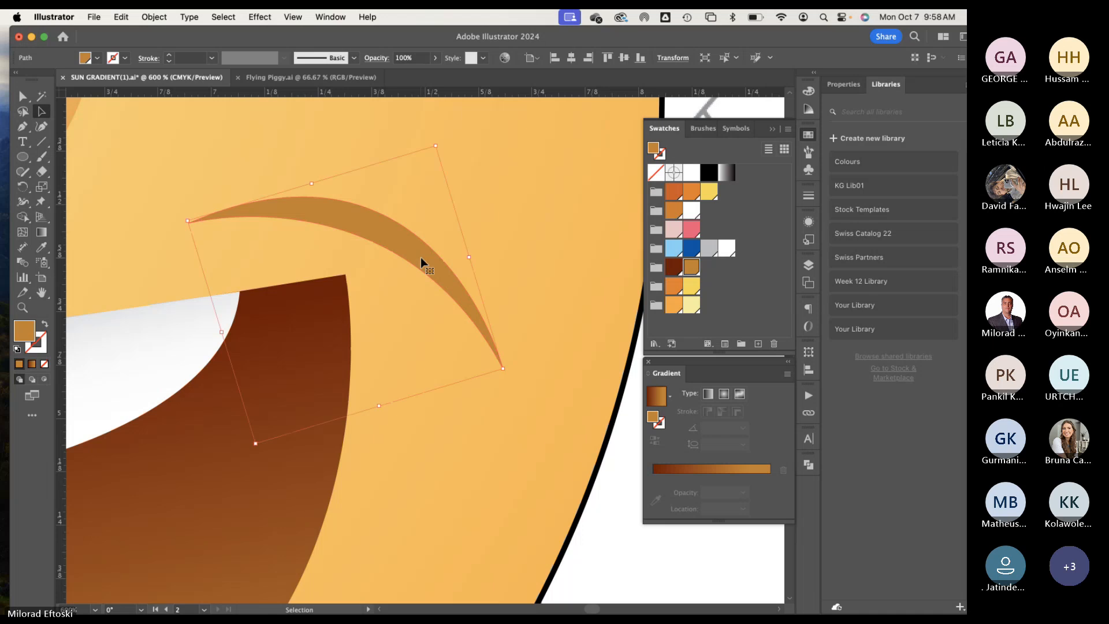
pyautogui.hotkey('alt', 'Up')
pyautogui.hotkey('alt', 'Right')
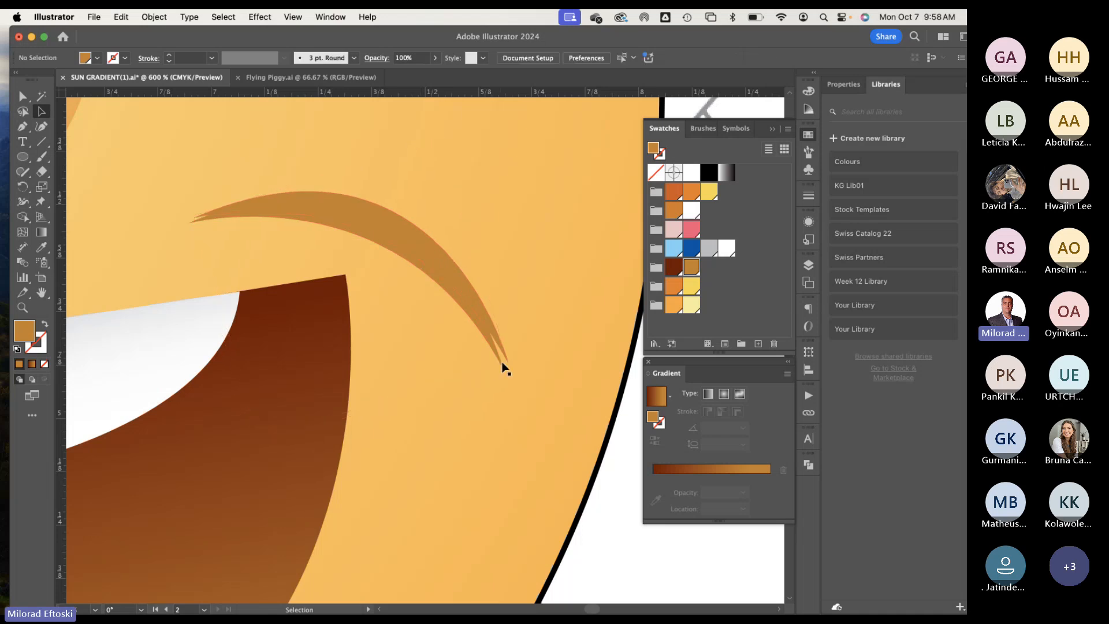
pyautogui.press('Down')
pyautogui.press('Left')
# Step: Fill the lower right crease with the solid light orange swatch, and shift the brown crease above it slightly to the left
pyautogui.click(673, 285)
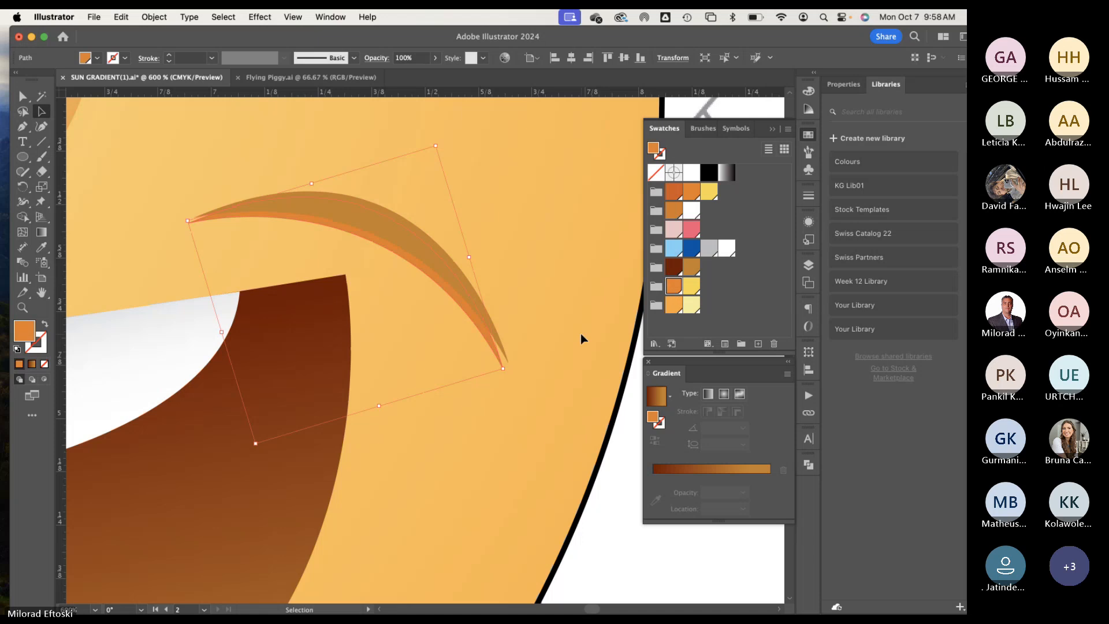
pyautogui.click(673, 304)
pyautogui.click(553, 298)
pyautogui.moveTo(483, 310); pyautogui.dragTo(479, 311)
pyautogui.click(559, 311)
# Step: Compare the drawn face with the reference sun on the neighbouring artboard, examining the smile creases and the cheek freckles
pyautogui.press('super+minus')
pyautogui.press('super+minus')
pyautogui.press('super+minus')
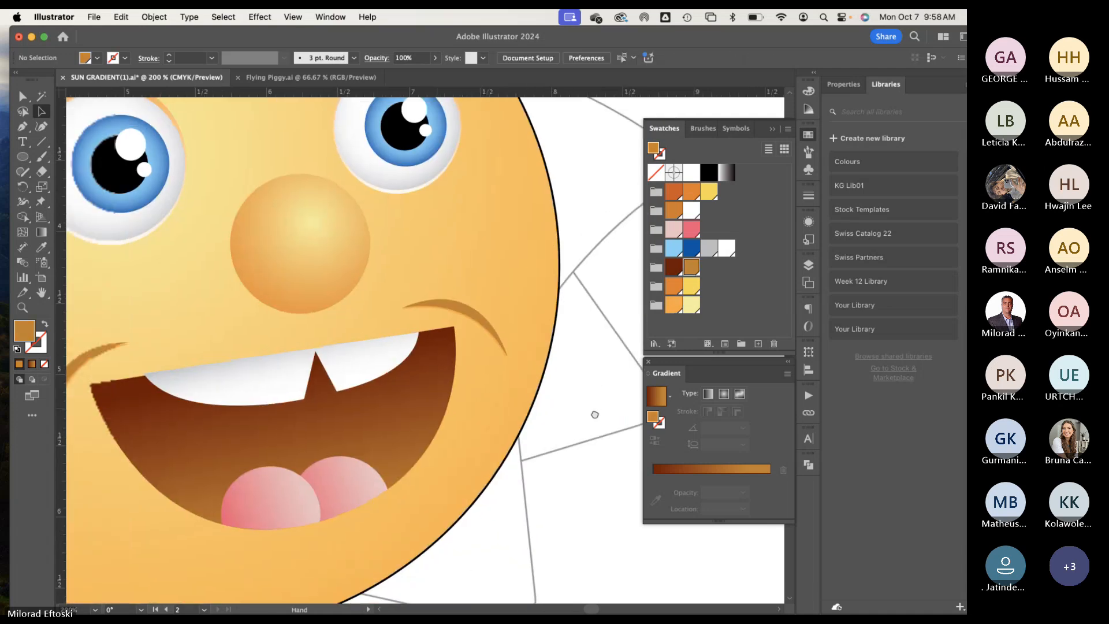
pyautogui.press('super+minus')
pyautogui.press('super+minus')
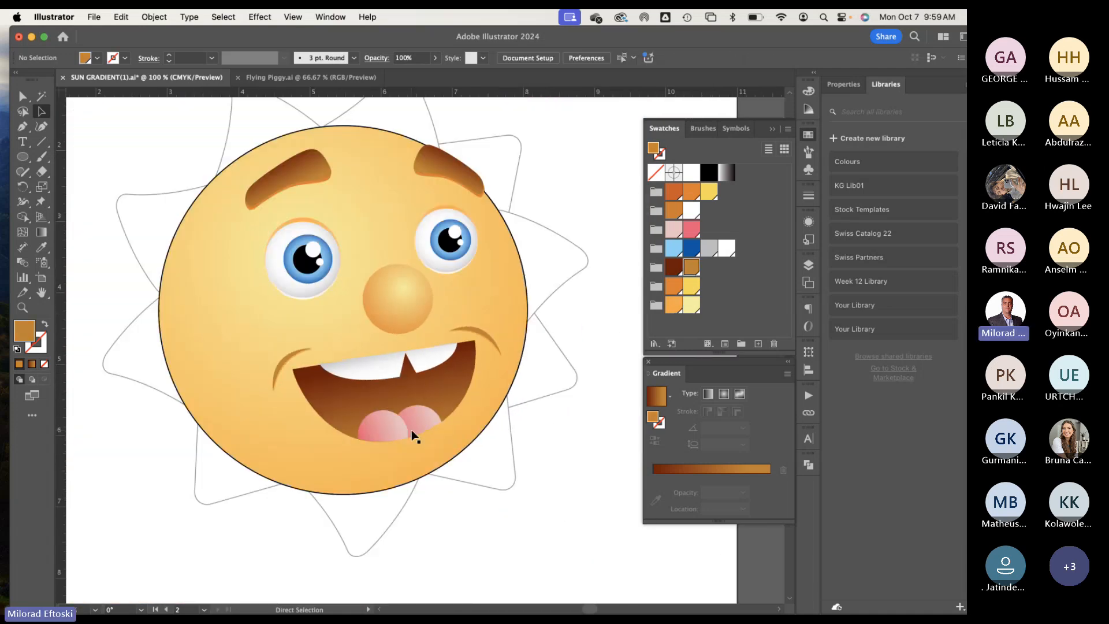
pyautogui.press('super')
pyautogui.press('super+minus')
pyautogui.moveTo(410, 435); pyautogui.dragTo(475, 485)
pyautogui.moveTo(233, 423); pyautogui.dragTo(287, 453)
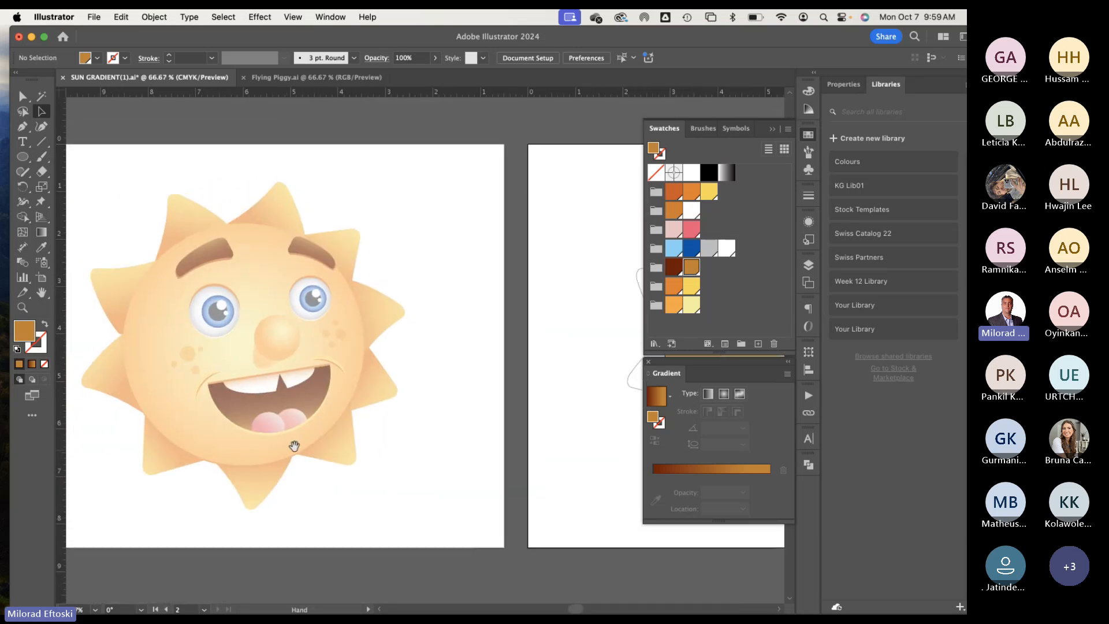
pyautogui.moveTo(346, 433); pyautogui.dragTo(293, 386)
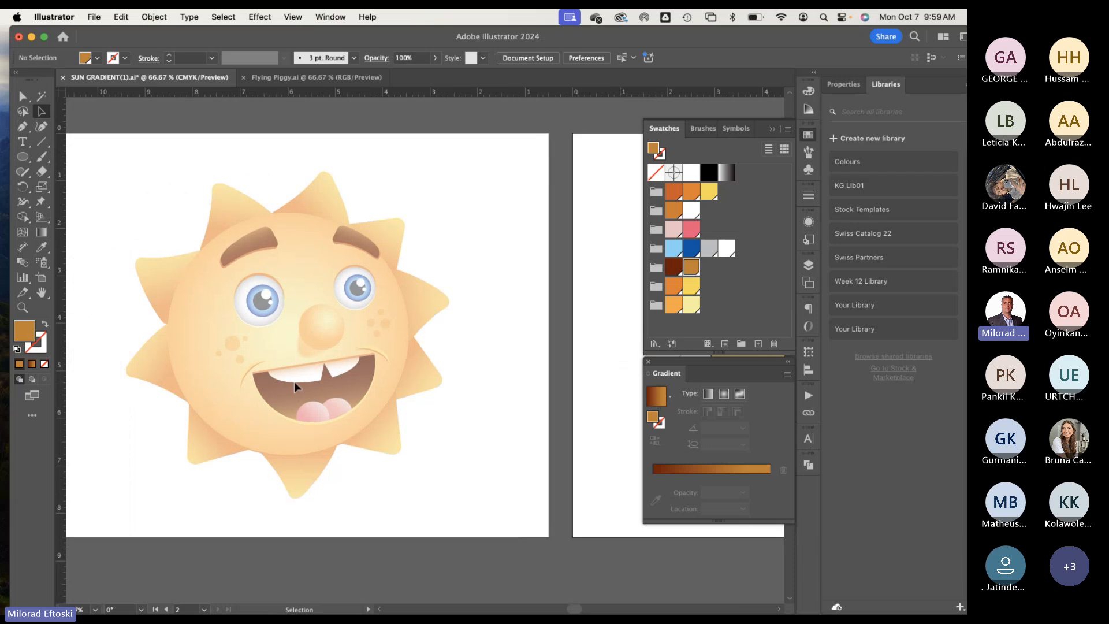
pyautogui.scroll(2, 237, 363)
pyautogui.scroll(-2, 294, 362)
pyautogui.press('space')
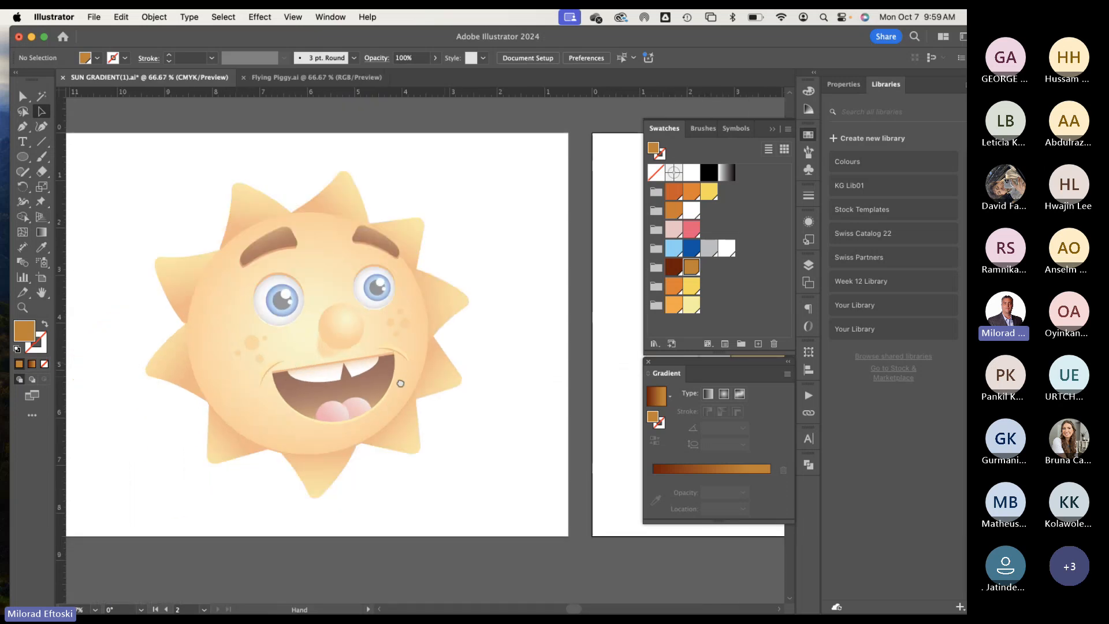
# Step: Draw a circle over the leftmost sketched freckle on the left cheek in outline view, fill it with the solid pale yellow swatch and deselect it
pyautogui.hscroll(10, 376, 386)
pyautogui.scroll(3, 297, 366)
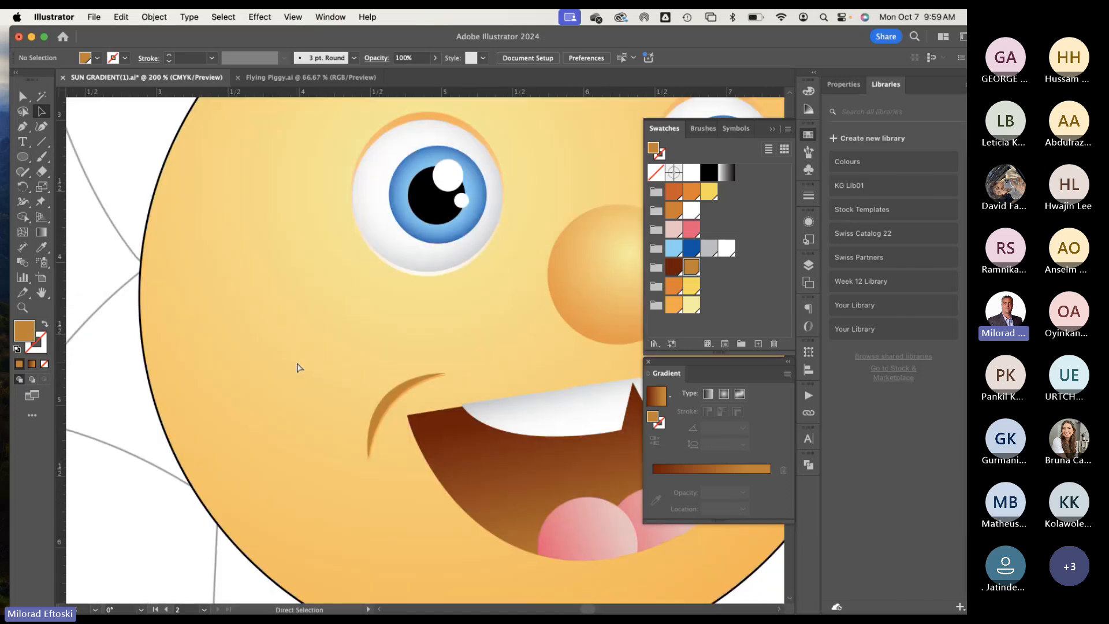
pyautogui.press('super+y')
pyautogui.hscroll(3, 185, 304)
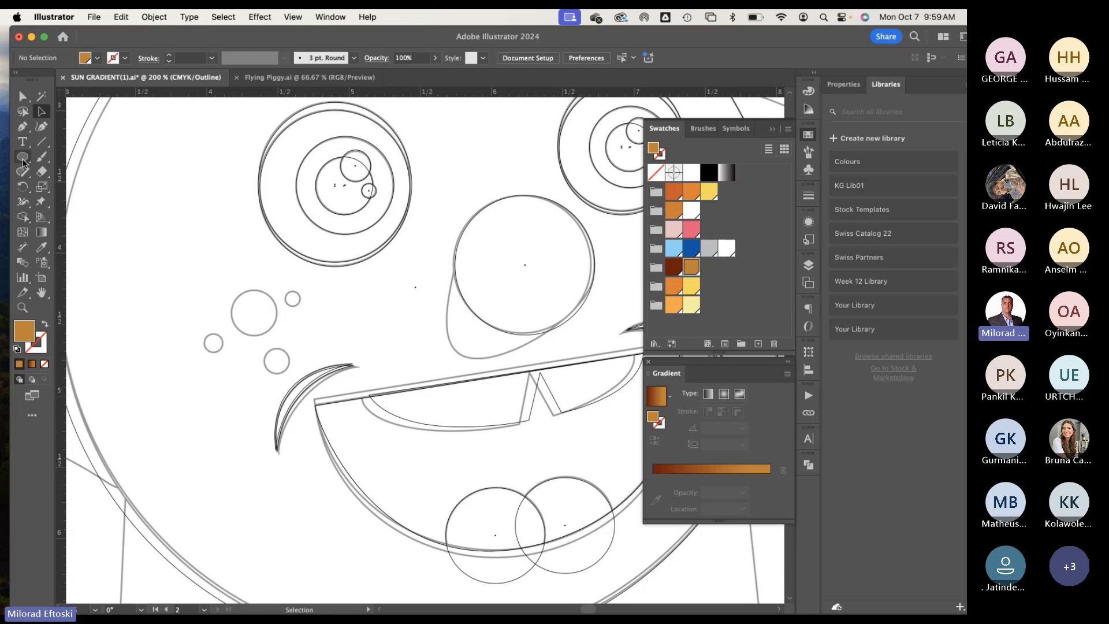
pyautogui.click(23, 158)
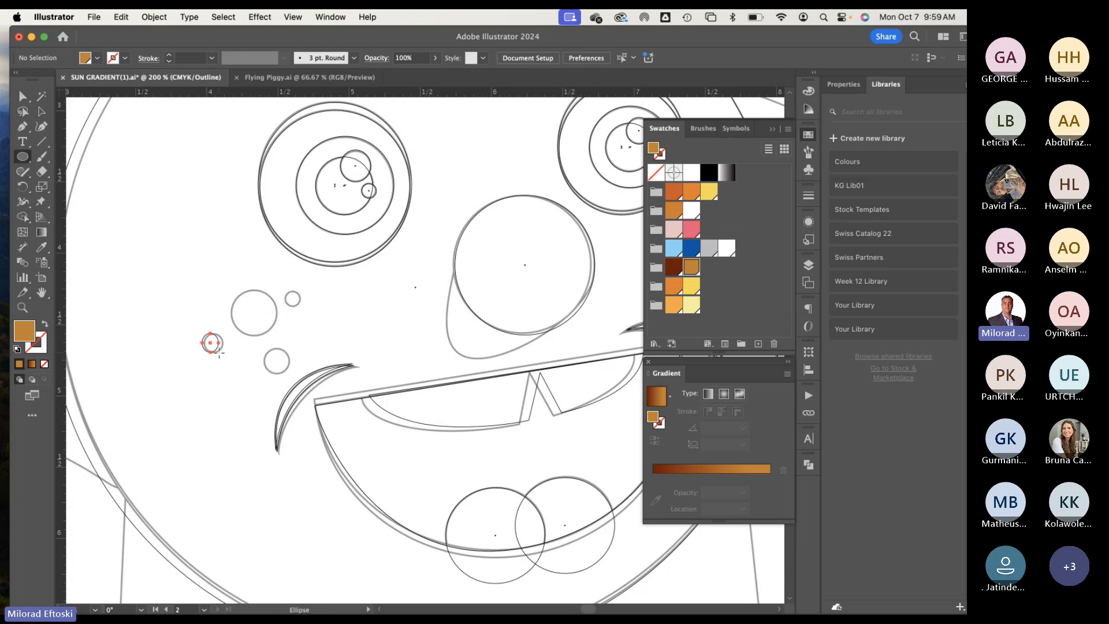
pyautogui.keyDown('super'); pyautogui.click(217, 347); pyautogui.keyUp('super')
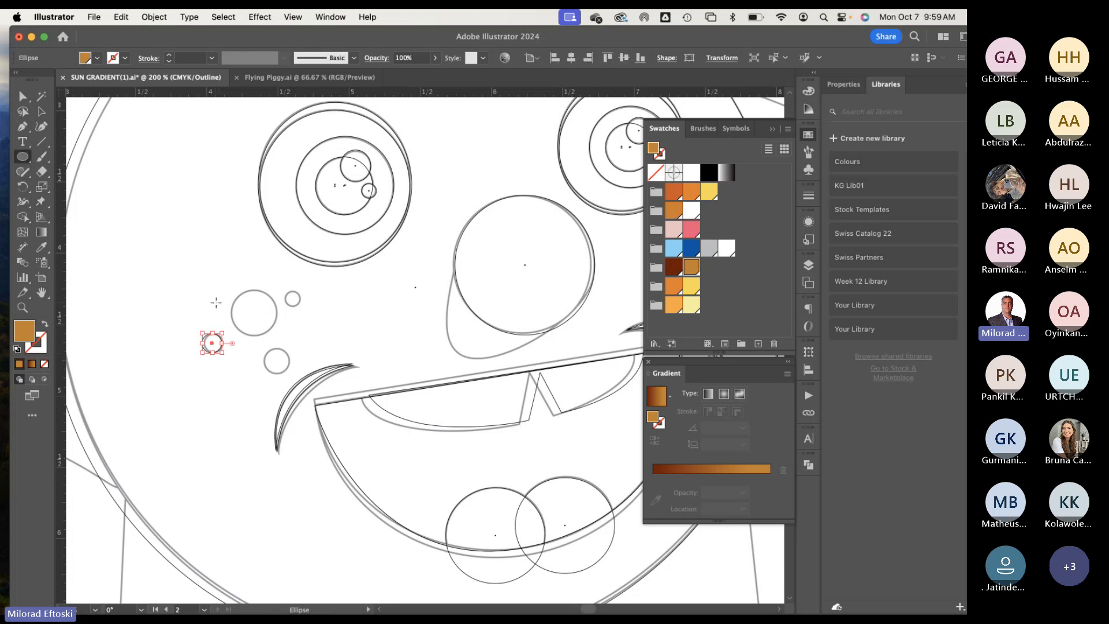
pyautogui.click(710, 193)
pyautogui.press('super+y')
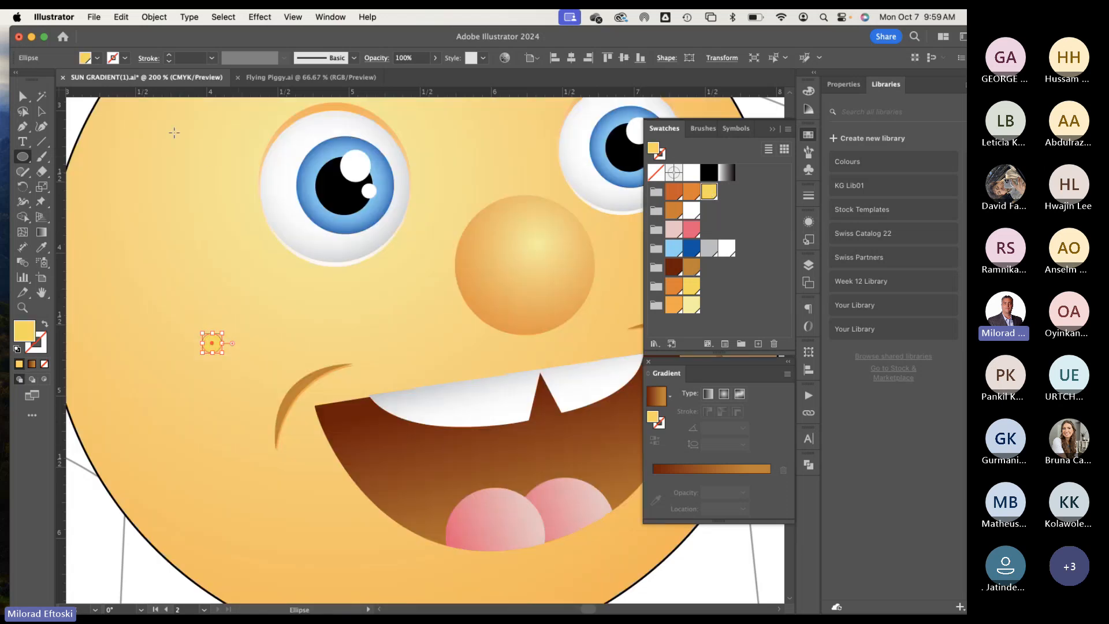
pyautogui.click(691, 304)
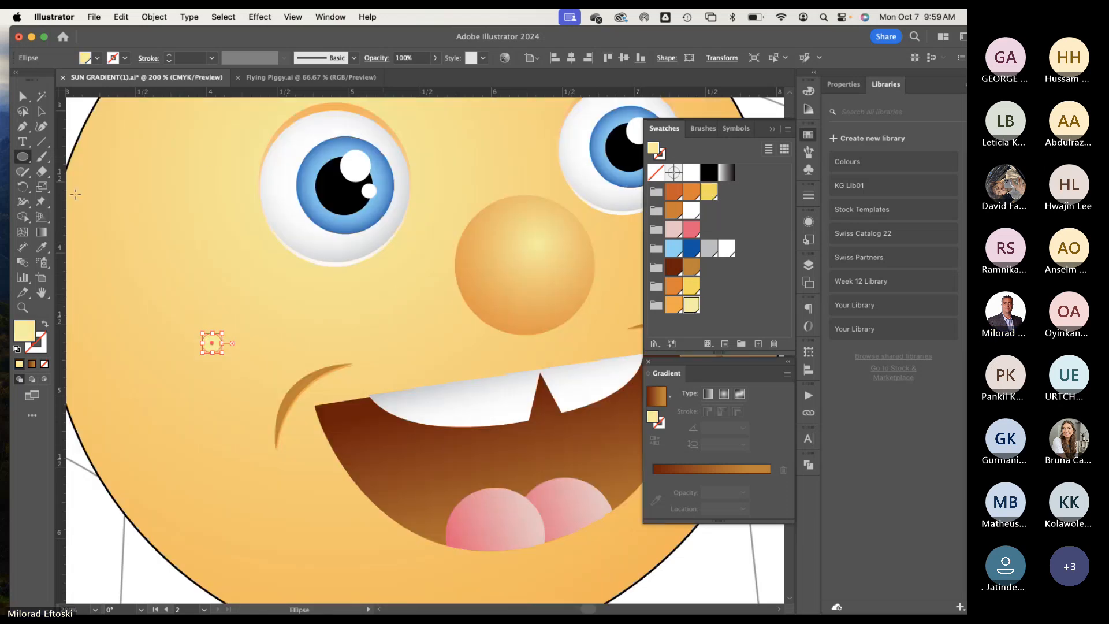
pyautogui.keyDown('super'); pyautogui.click(227, 235); pyautogui.keyUp('super')
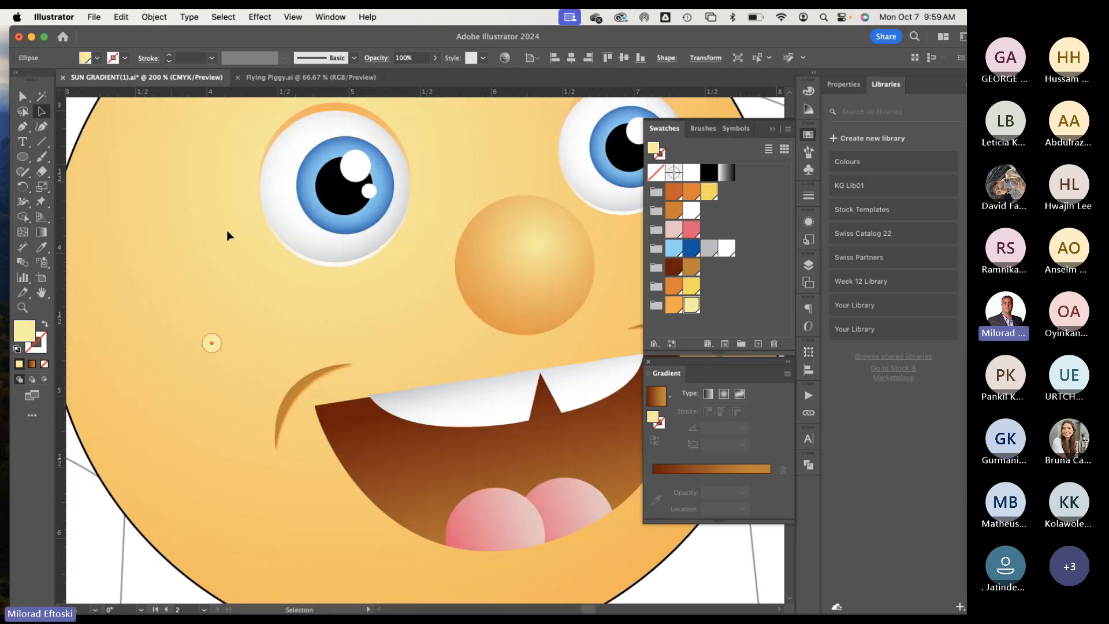
# Step: Duplicate the freckle onto the three other sketched circles on the left cheek, scale the copies to match, return to preview and deselect
pyautogui.press('super+y')
pyautogui.keyDown('super'); pyautogui.click(213, 344); pyautogui.keyUp('super')
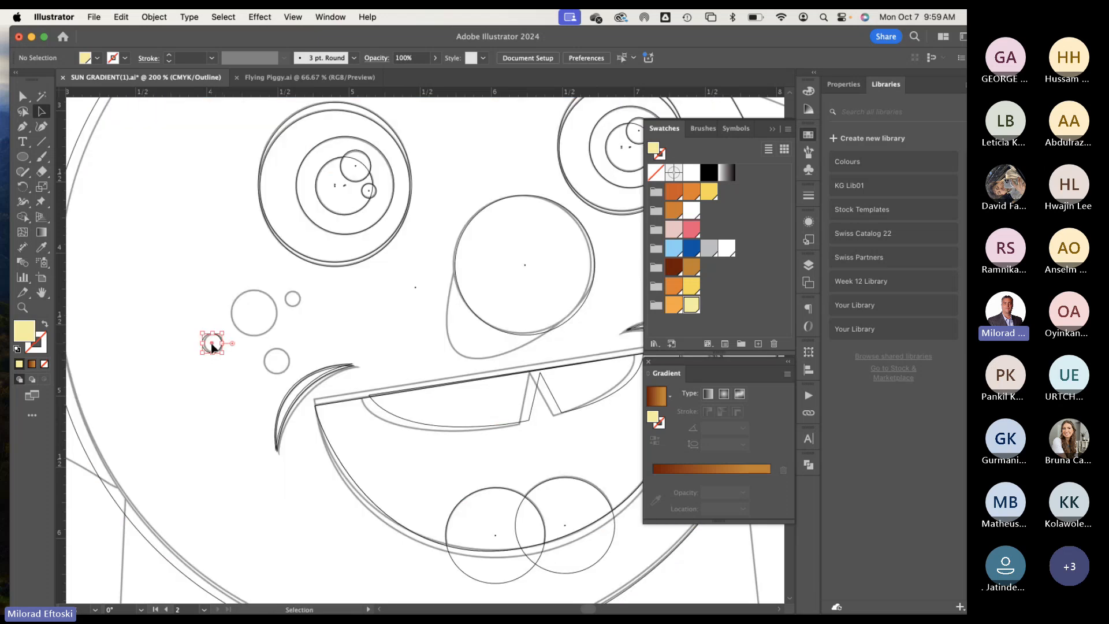
pyautogui.moveTo(213, 344); pyautogui.dragTo(284, 368)
pyautogui.click(253, 316)
pyautogui.press('super+z')
pyautogui.click(214, 353)
pyautogui.moveTo(215, 349); pyautogui.dragTo(301, 306)
pyautogui.hotkey('ctrl', 'y')
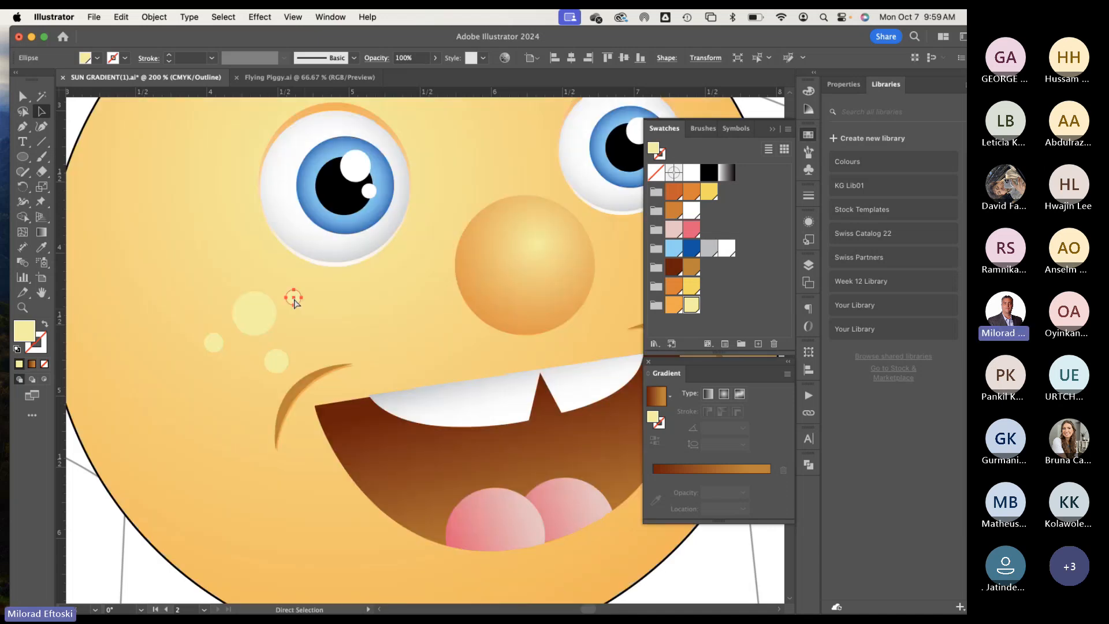
pyautogui.hotkey('ctrl', 'shift', 'a')
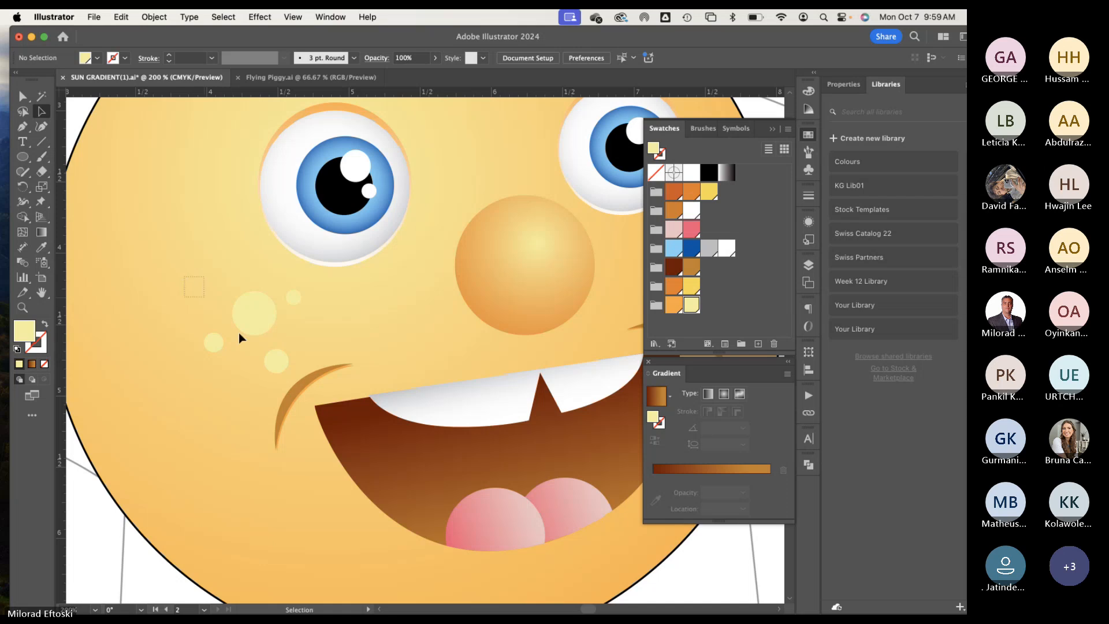
# Step: Fill the four freckles on the left cheek with the solid light brown swatch and deselect them
pyautogui.moveTo(238, 332); pyautogui.dragTo(287, 369)
pyautogui.hotkey('ctrl', '-')
pyautogui.hotkey('ctrl', '-')
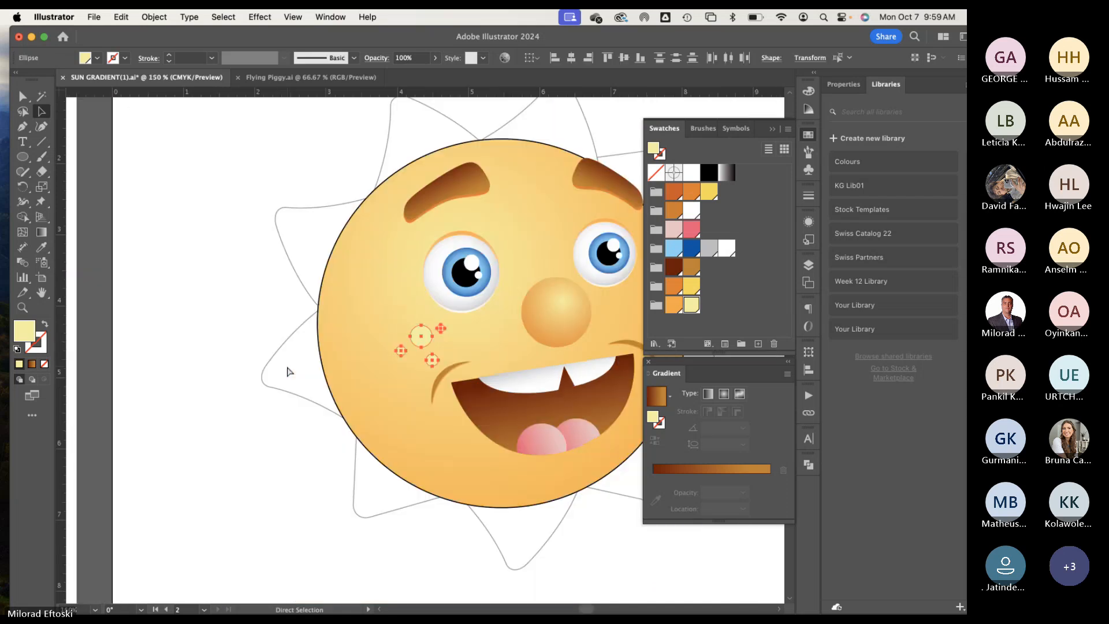
pyautogui.hotkey('ctrl', '-')
pyautogui.moveTo(447, 380); pyautogui.dragTo(324, 354)
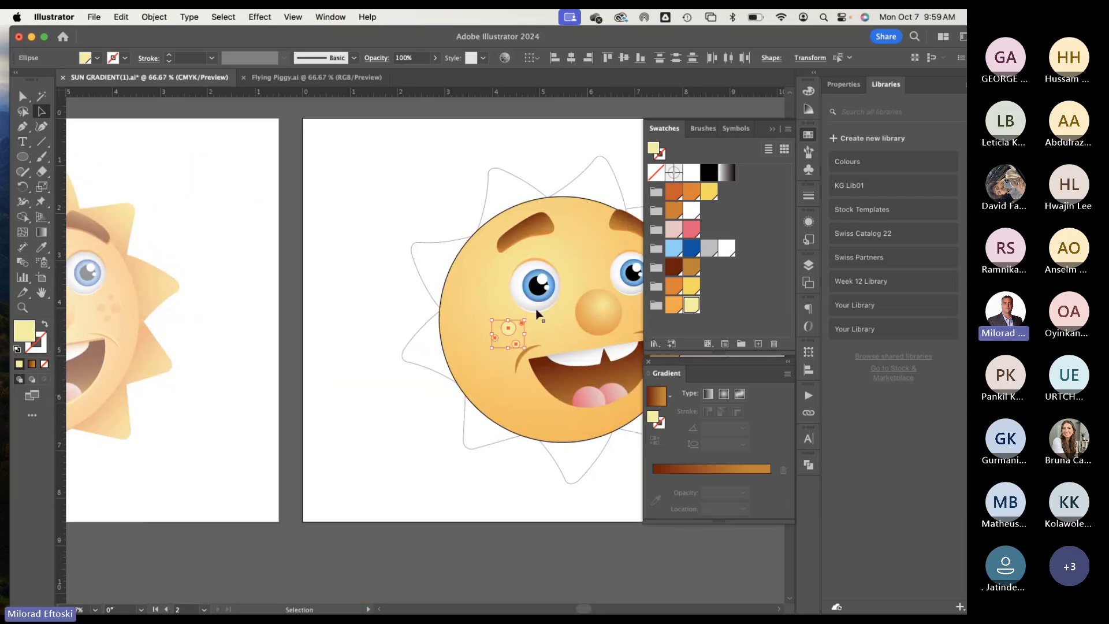
pyautogui.click(693, 268)
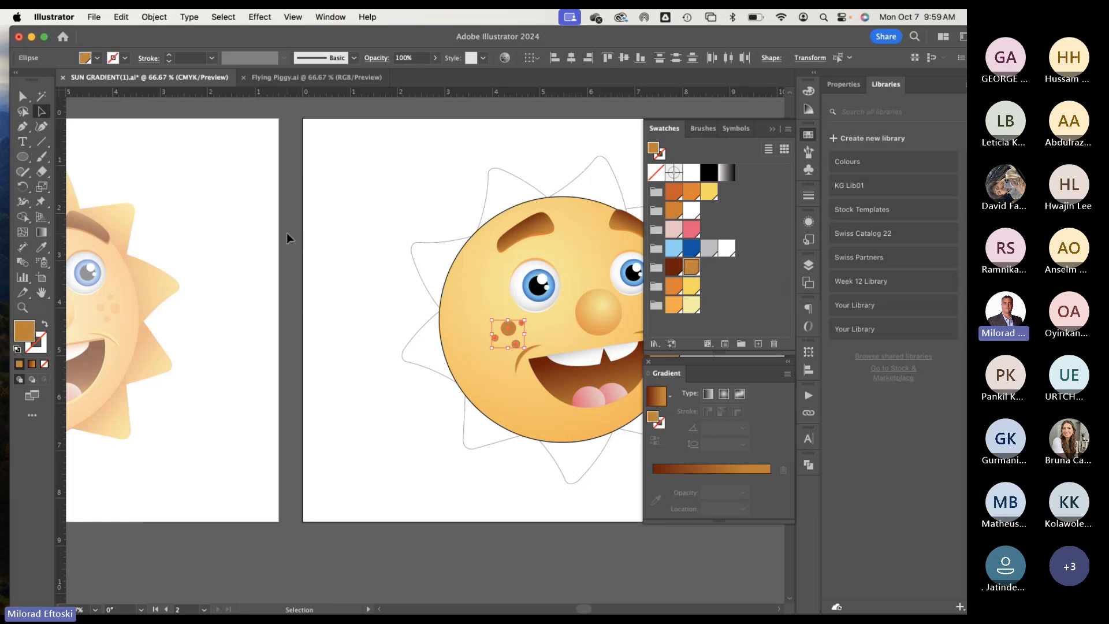
pyautogui.moveTo(317, 225); pyautogui.dragTo(79, 220)
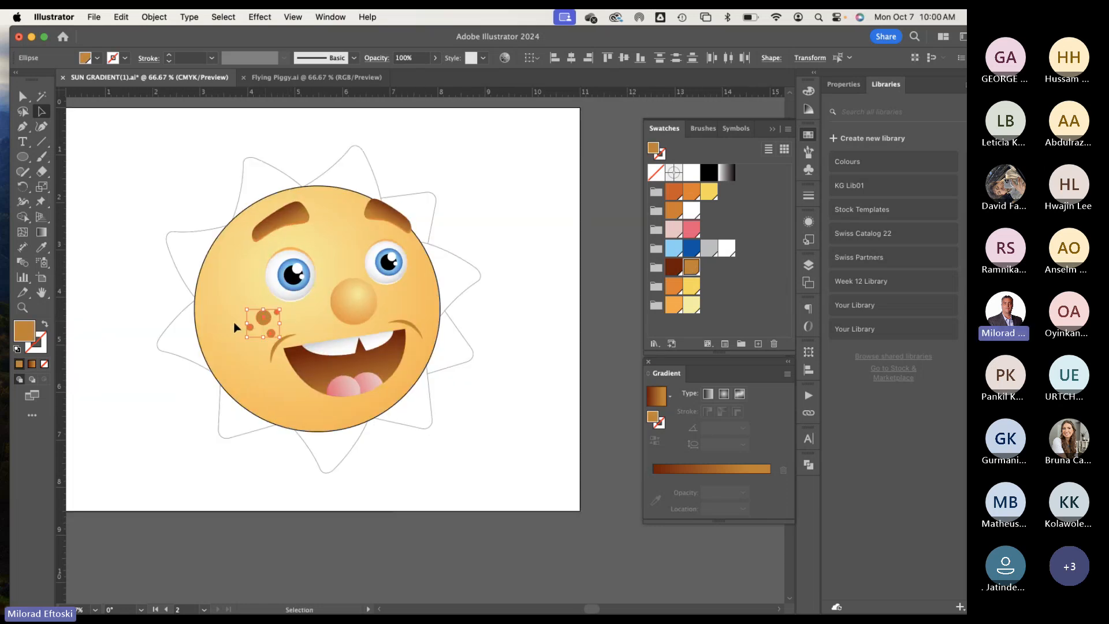
pyautogui.moveTo(158, 332); pyautogui.dragTo(109, 324)
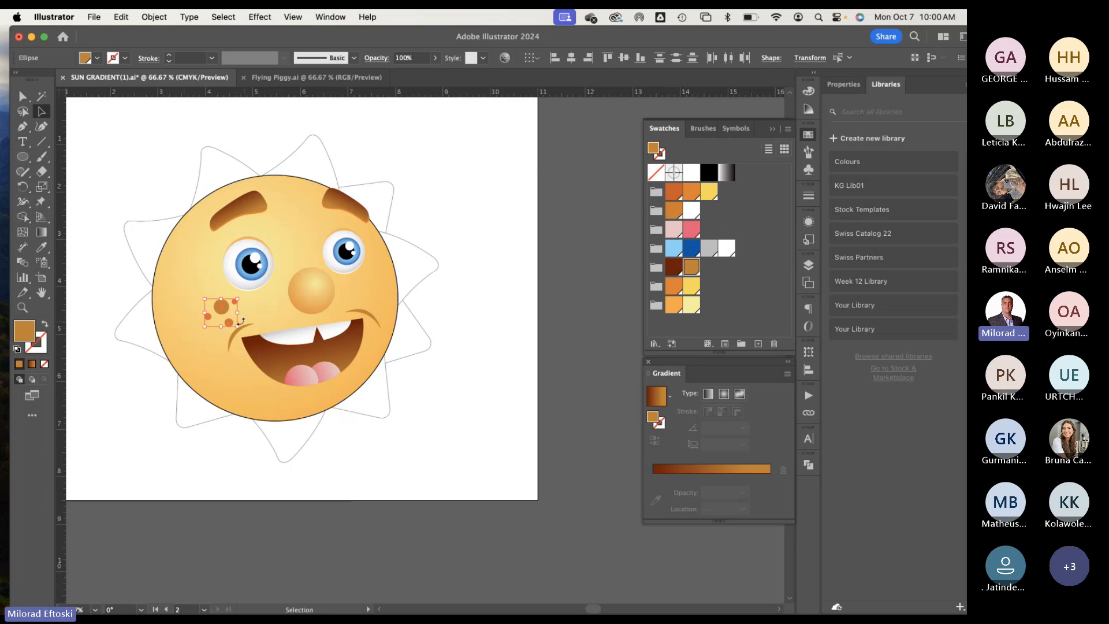
pyautogui.click(179, 368)
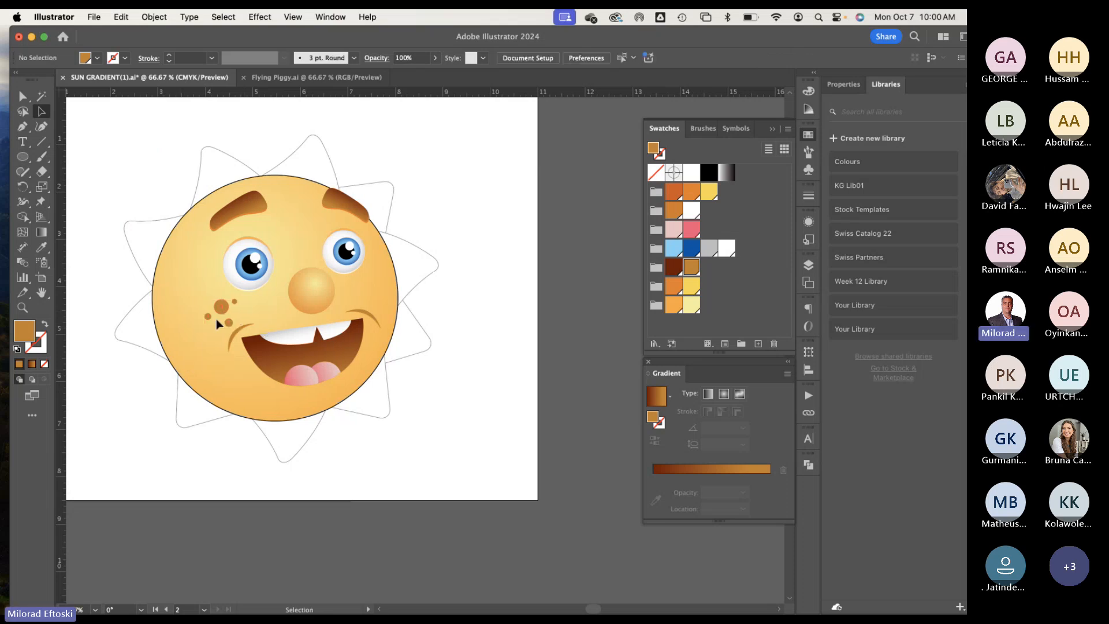
# Step: In outline view, copy the largest left-cheek freckle onto the largest sketched circle on the right cheek and scale it to match
pyautogui.press('super+y')
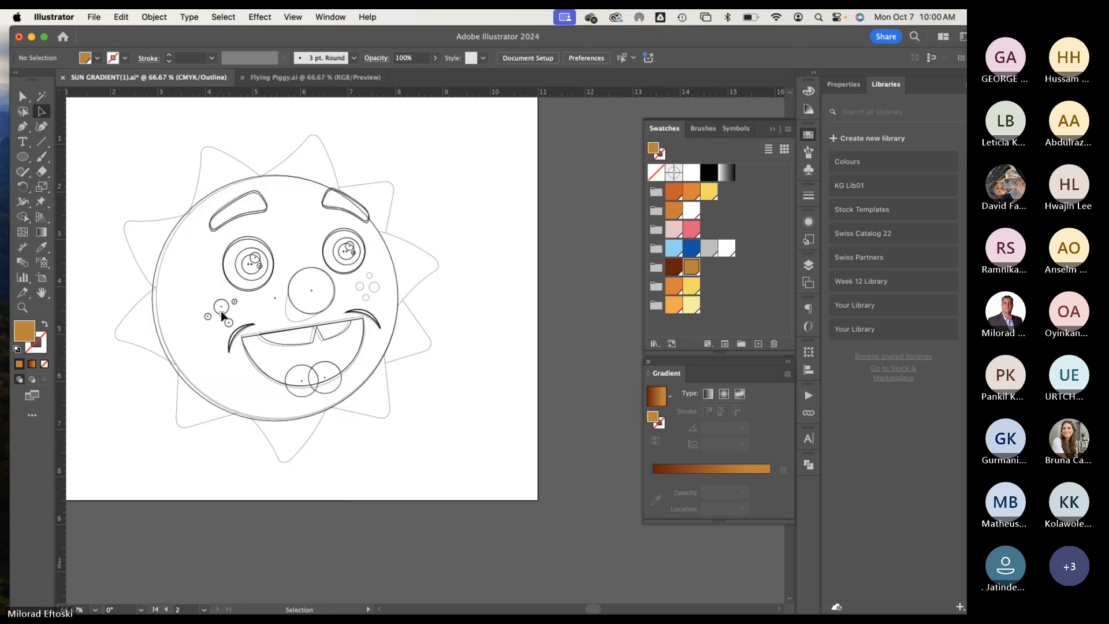
pyautogui.moveTo(222, 310); pyautogui.dragTo(434, 399)
pyautogui.scroll(10, 374, 292)
pyautogui.moveTo(546, 469); pyautogui.dragTo(480, 417)
pyautogui.moveTo(378, 310); pyautogui.dragTo(435, 349)
pyautogui.moveTo(534, 448); pyautogui.dragTo(523, 431)
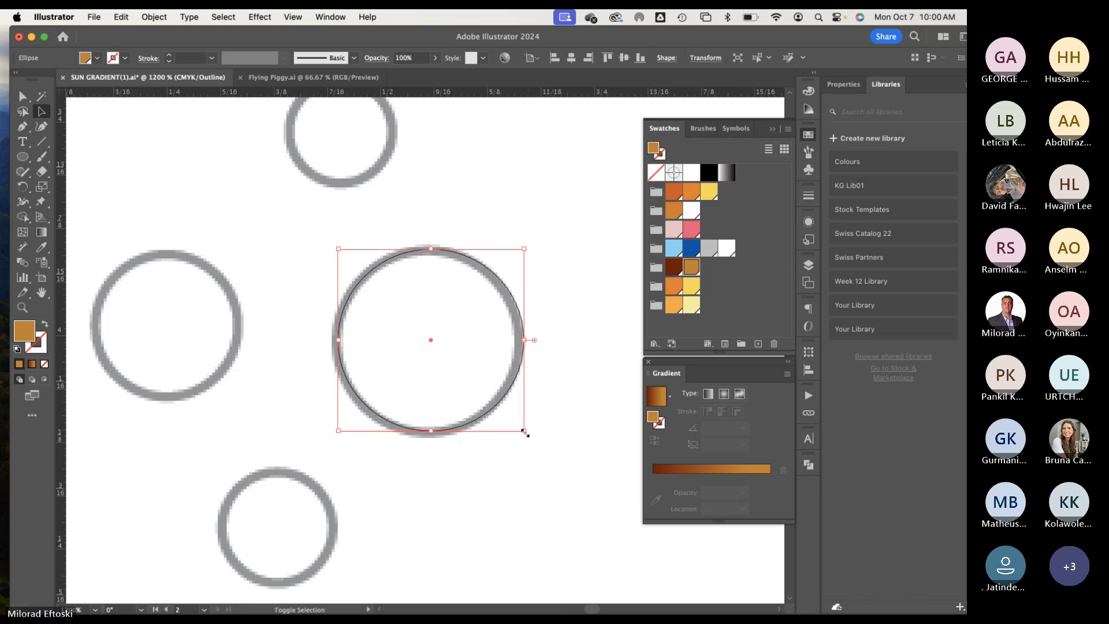
# Step: Duplicate the large right-cheek freckle onto the lowest sketched circle and reshape the copy to match its outline
pyautogui.press('a')
pyautogui.press('super+y')
pyautogui.press('v')
pyautogui.moveTo(434, 376); pyautogui.dragTo(283, 526)
pyautogui.press('super+y')
pyautogui.scroll(-2, 283, 525)
pyautogui.hscroll(-3, 283, 525)
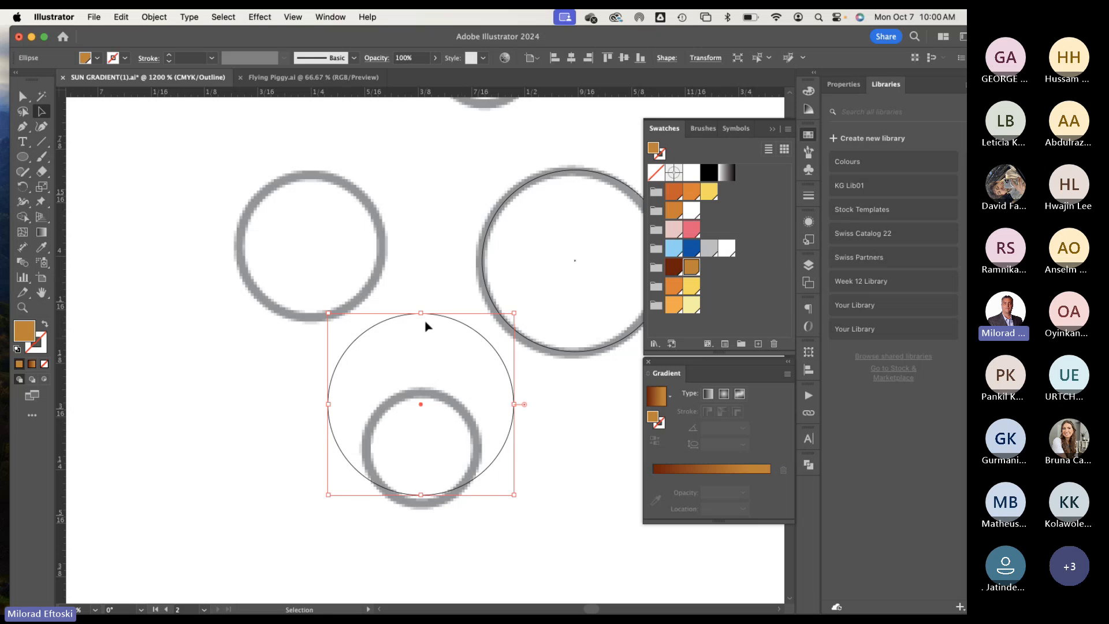
pyautogui.moveTo(424, 314); pyautogui.dragTo(424, 394)
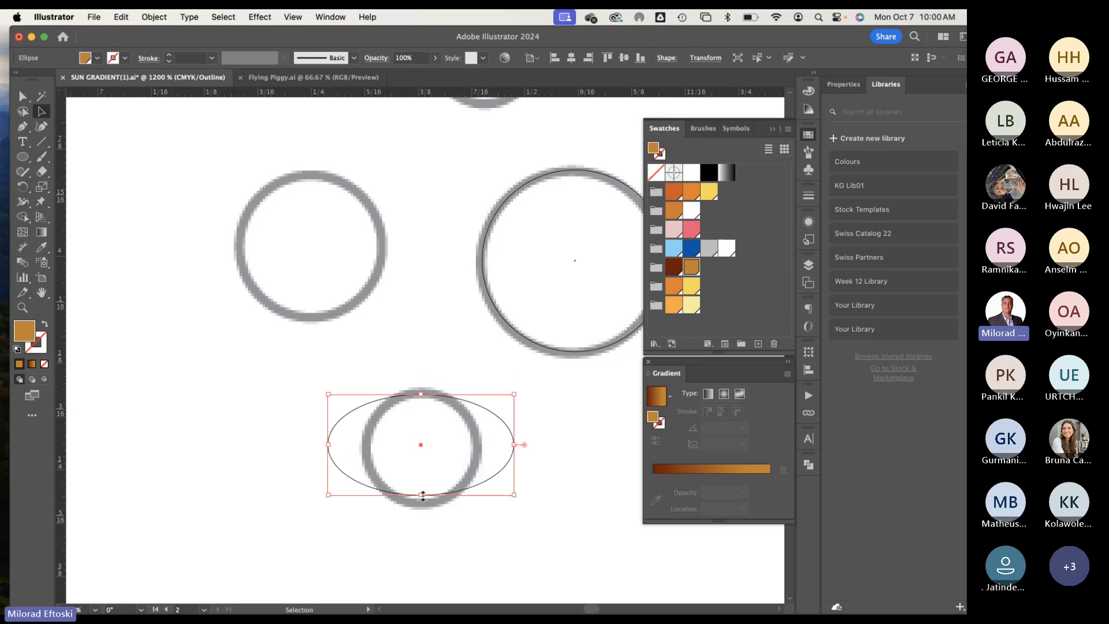
pyautogui.moveTo(420, 495); pyautogui.dragTo(419, 508)
pyautogui.moveTo(327, 451); pyautogui.dragTo(362, 451)
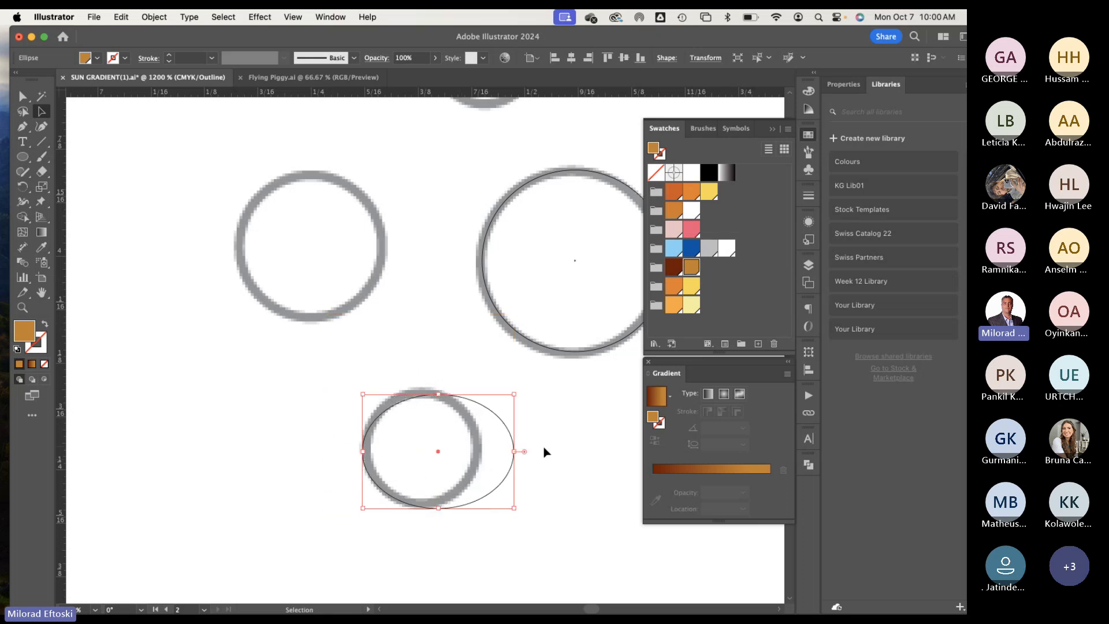
pyautogui.moveTo(513, 451); pyautogui.dragTo(464, 447)
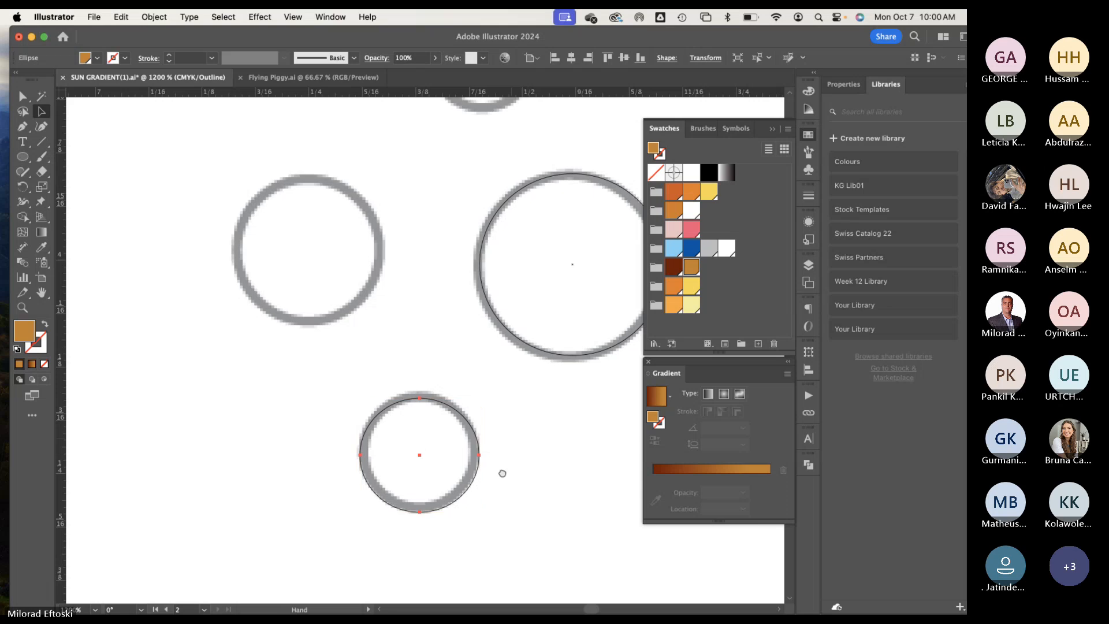
# Step: Duplicate the lowest right-cheek freckle onto the sketched circle nearest the nose and enlarge the copy to match
pyautogui.scroll(2, 439, 496)
pyautogui.hscroll(1, 439, 497)
pyautogui.click(401, 512)
pyautogui.moveTo(408, 514); pyautogui.dragTo(288, 298)
pyautogui.moveTo(347, 355); pyautogui.dragTo(372, 383)
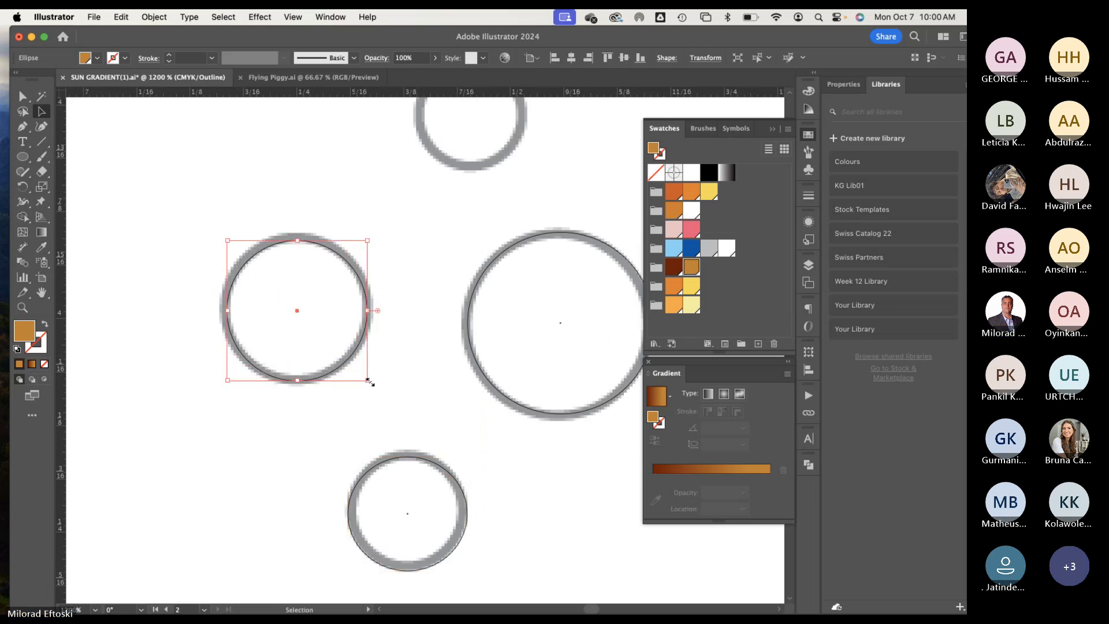
pyautogui.scroll(5, 435, 448)
pyautogui.moveTo(284, 436); pyautogui.dragTo(343, 371)
pyautogui.press('super+z')
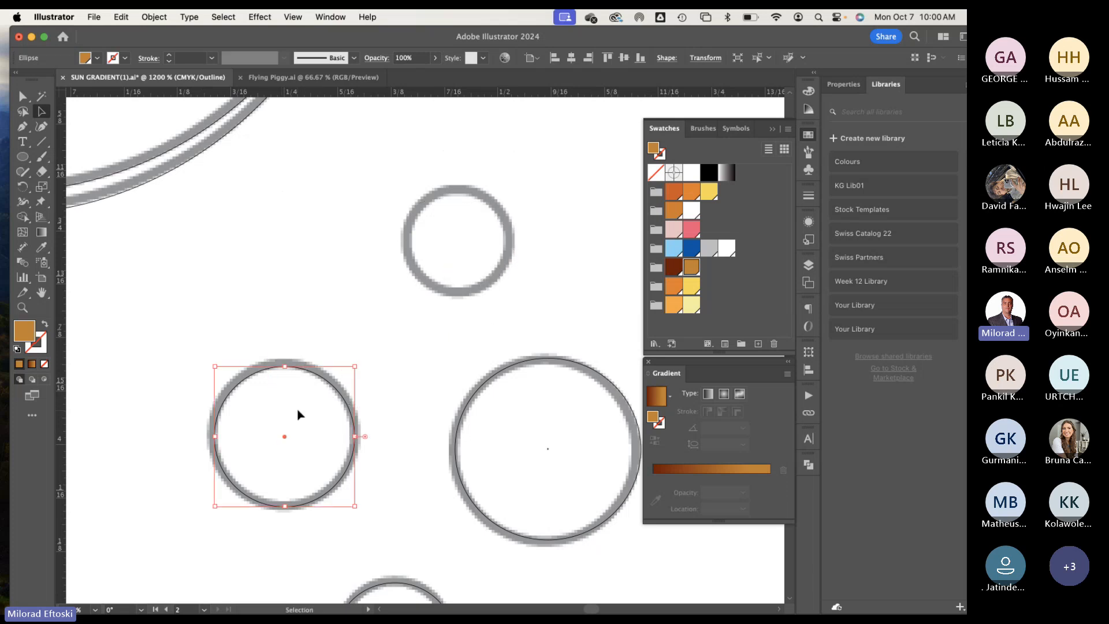
pyautogui.click(297, 413)
pyautogui.hscroll(1, 277, 407)
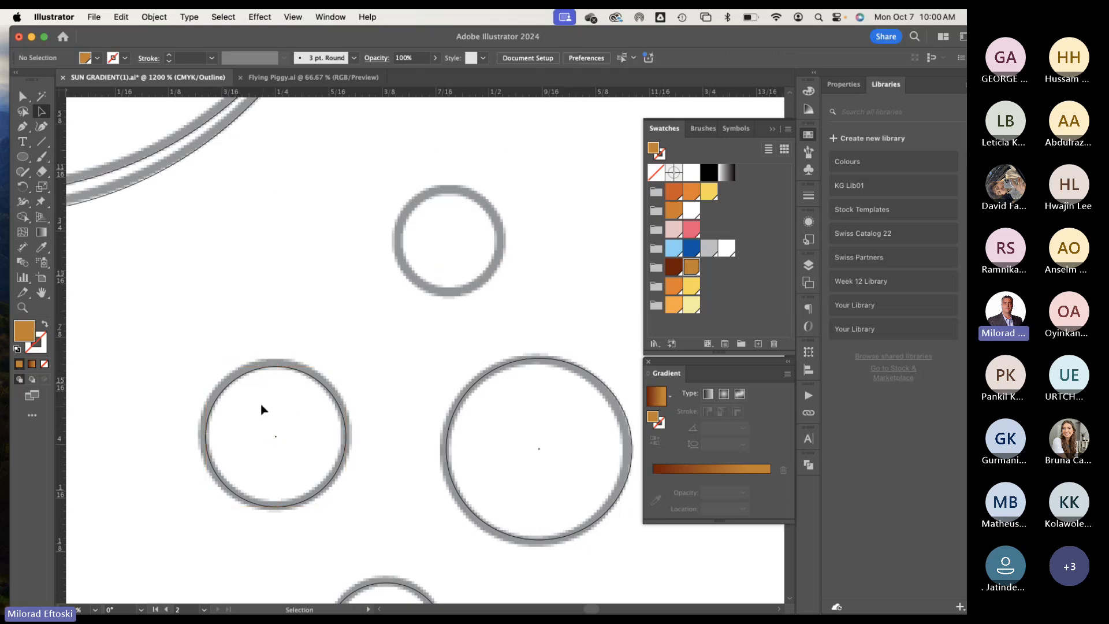
# Step: Duplicate the freckle nearest the nose onto the uppermost sketched circle on the right cheek and shrink it to match
pyautogui.click(317, 384)
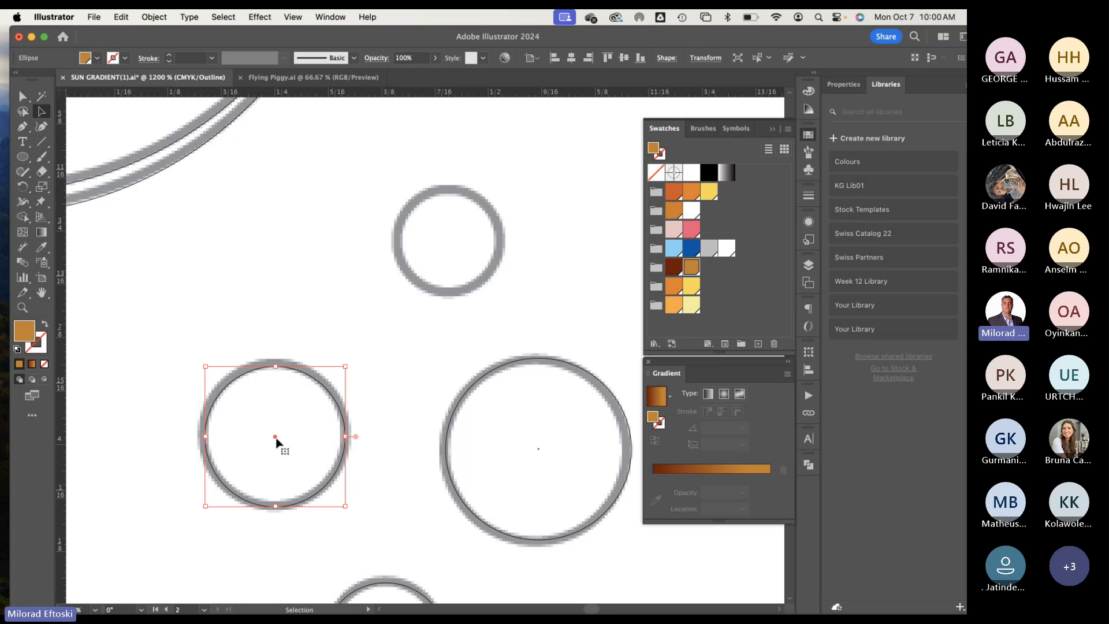
pyautogui.moveTo(276, 439); pyautogui.dragTo(459, 255)
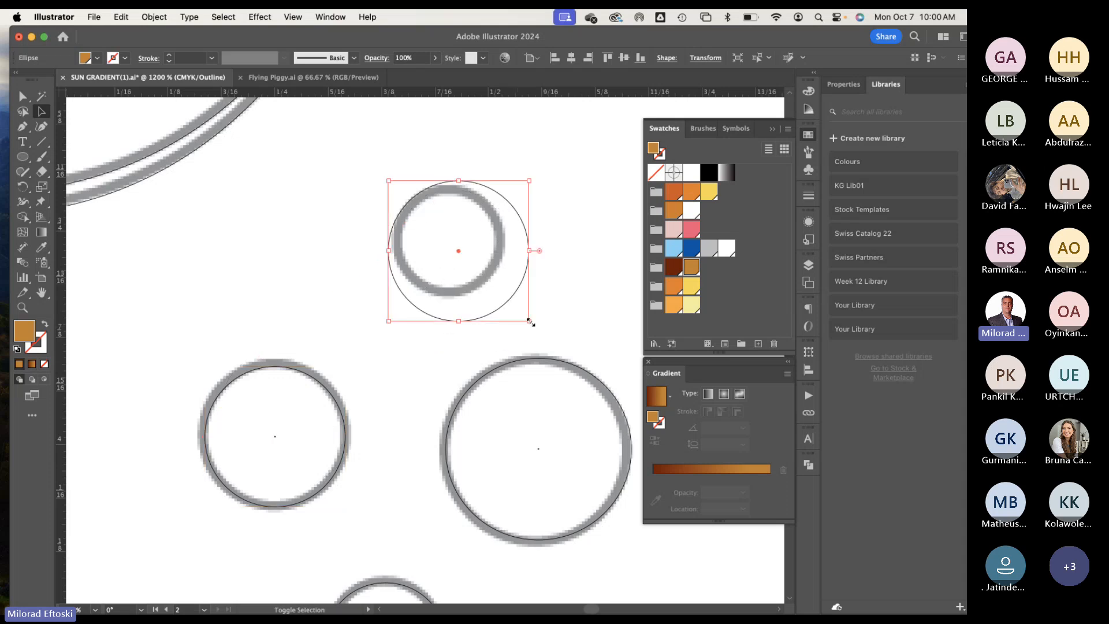
pyautogui.moveTo(527, 321); pyautogui.dragTo(487, 279)
pyautogui.moveTo(437, 233); pyautogui.dragTo(447, 243)
pyautogui.moveTo(496, 290); pyautogui.dragTo(501, 294)
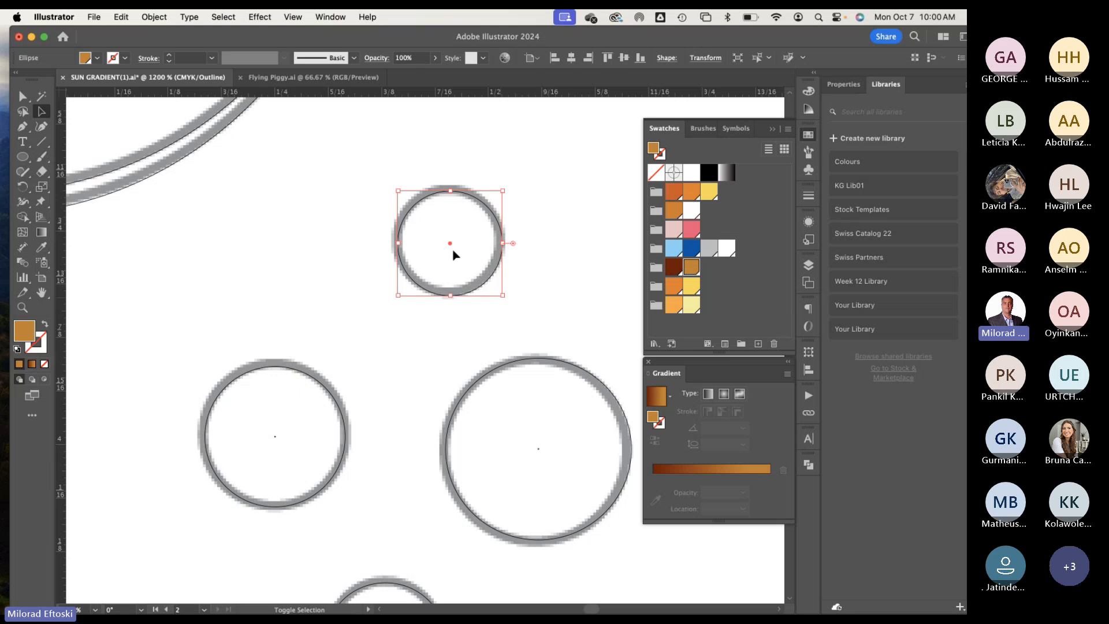
pyautogui.moveTo(448, 247); pyautogui.dragTo(453, 245)
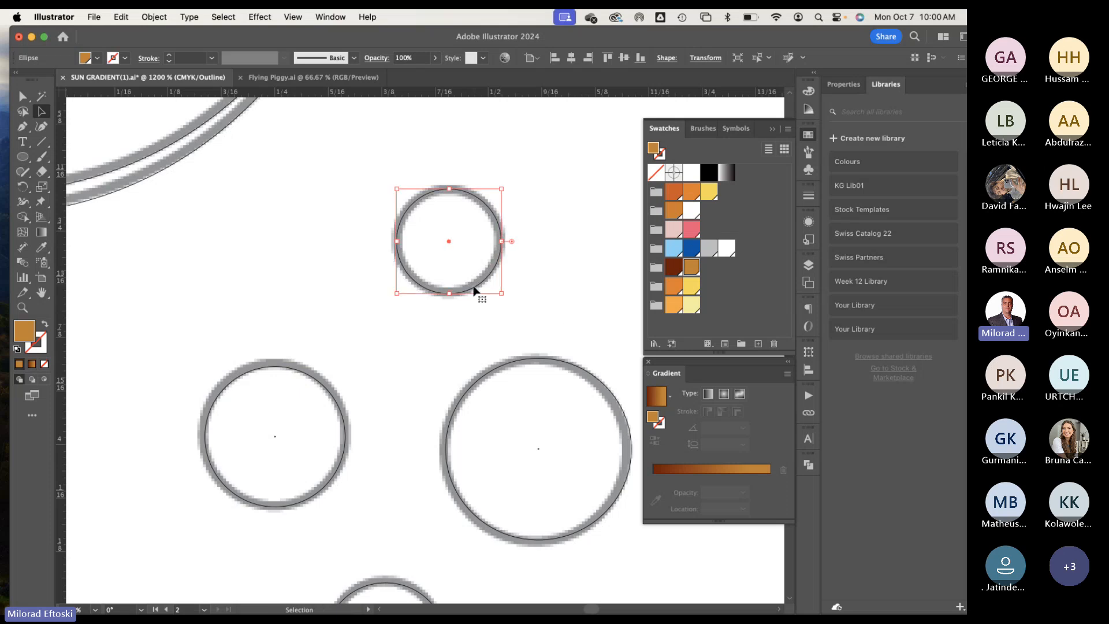
# Step: Nudge the uppermost right-cheek freckle into line with its sketched circle, return to preview at 100% and deselect it
pyautogui.moveTo(501, 294); pyautogui.dragTo(539, 365)
pyautogui.press('super+z')
pyautogui.moveTo(448, 245); pyautogui.dragTo(447, 245)
pyautogui.press('a')
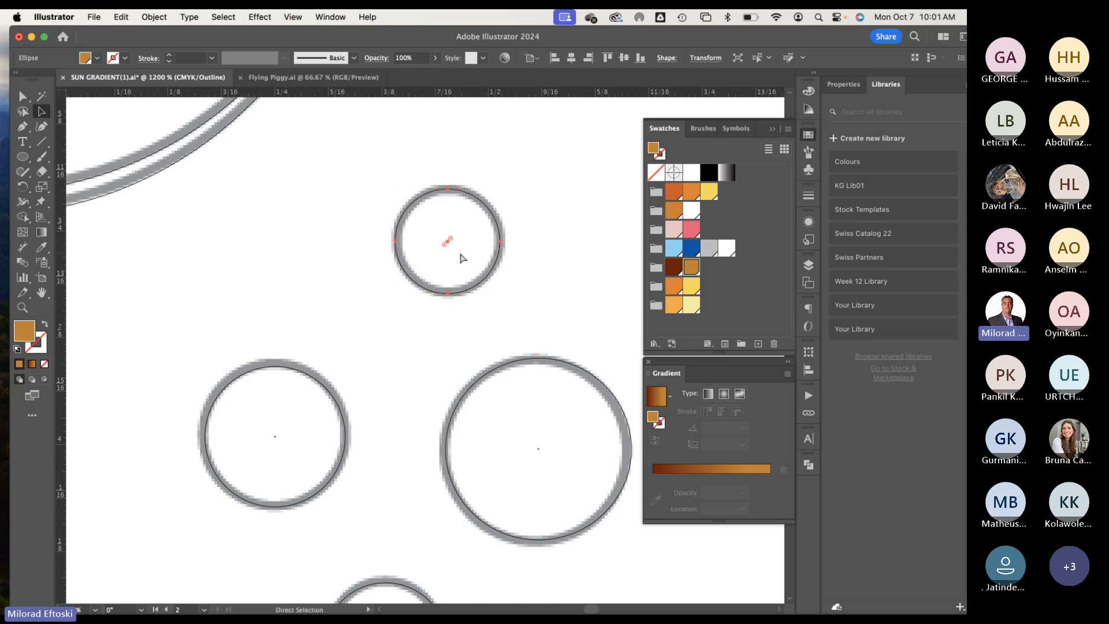
pyautogui.press('super+y')
pyautogui.press('super+y')
pyautogui.press('super+y')
pyautogui.press('super+1')
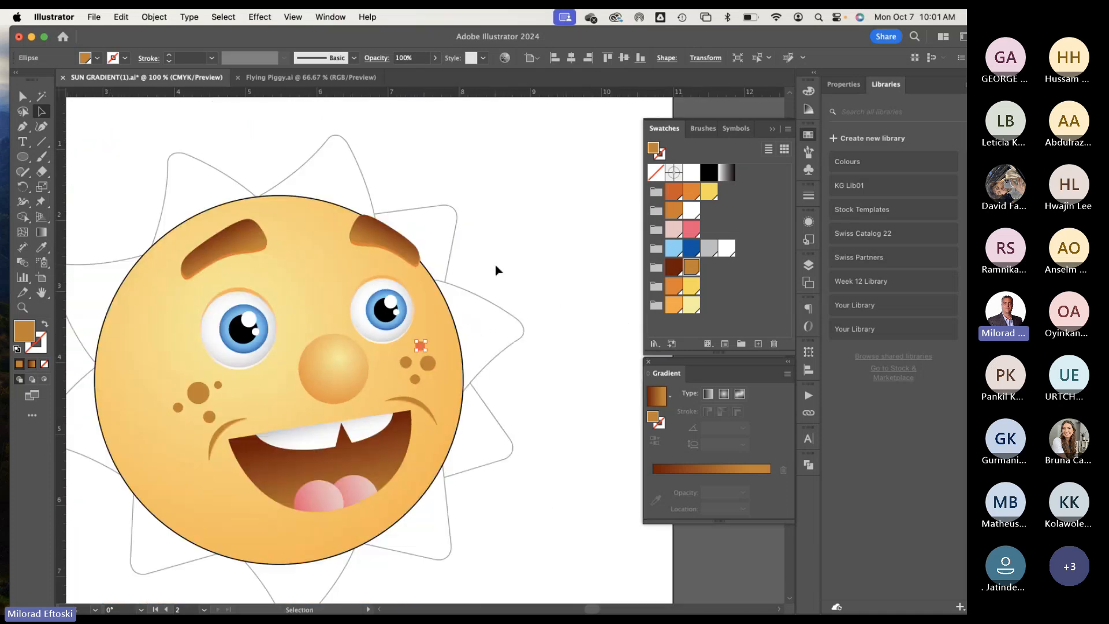
pyautogui.press('super+shift+a')
# Step: Lower the opacity of all the freckles on both cheeks to 30% and deselect them
pyautogui.click(197, 395)
pyautogui.moveTo(201, 406); pyautogui.dragTo(203, 406)
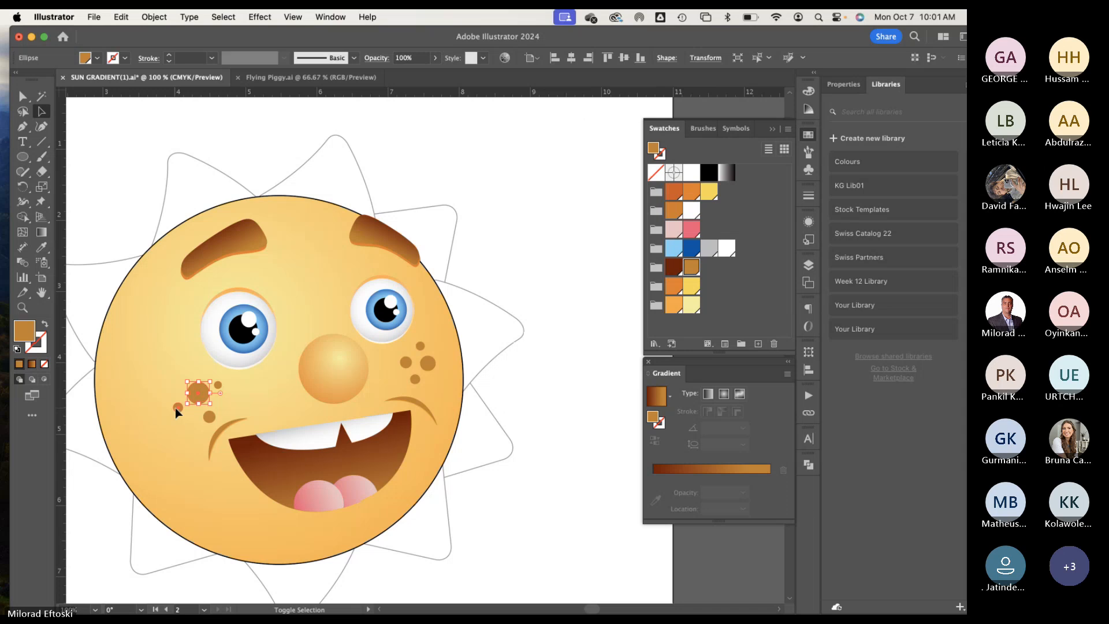
pyautogui.keyDown('shift'); pyautogui.click(176, 407); pyautogui.keyUp('shift')
pyautogui.keyDown('shift'); pyautogui.click(209, 420); pyautogui.keyUp('shift')
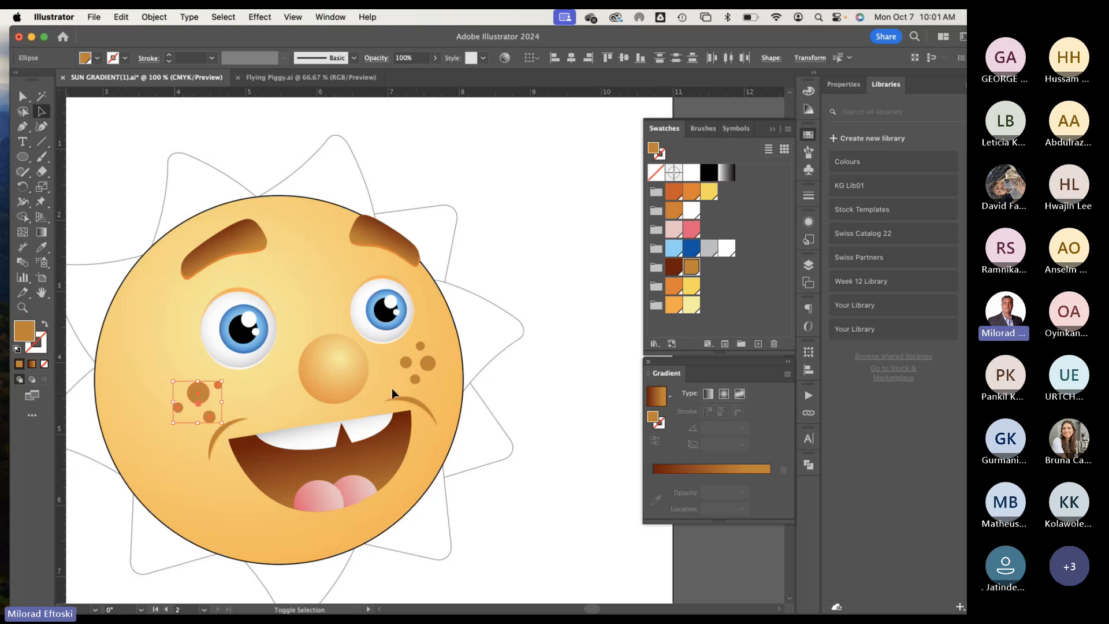
pyautogui.keyDown('shift'); pyautogui.click(408, 363); pyautogui.keyUp('shift')
pyautogui.keyDown('shift'); pyautogui.click(429, 366); pyautogui.keyUp('shift')
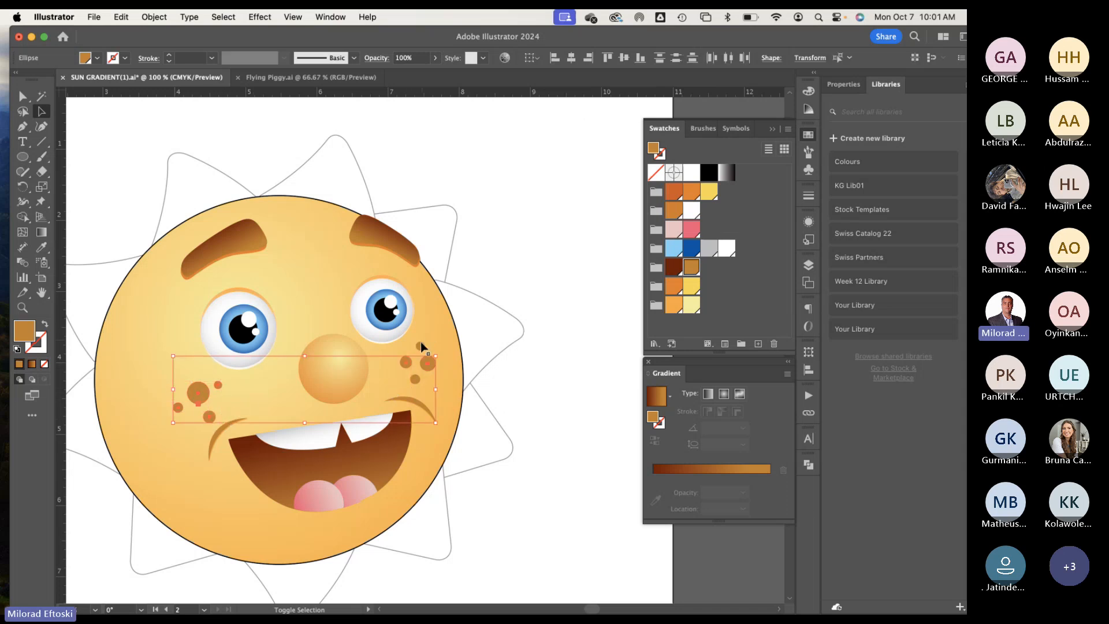
pyautogui.keyDown('shift'); pyautogui.click(421, 343); pyautogui.keyUp('shift')
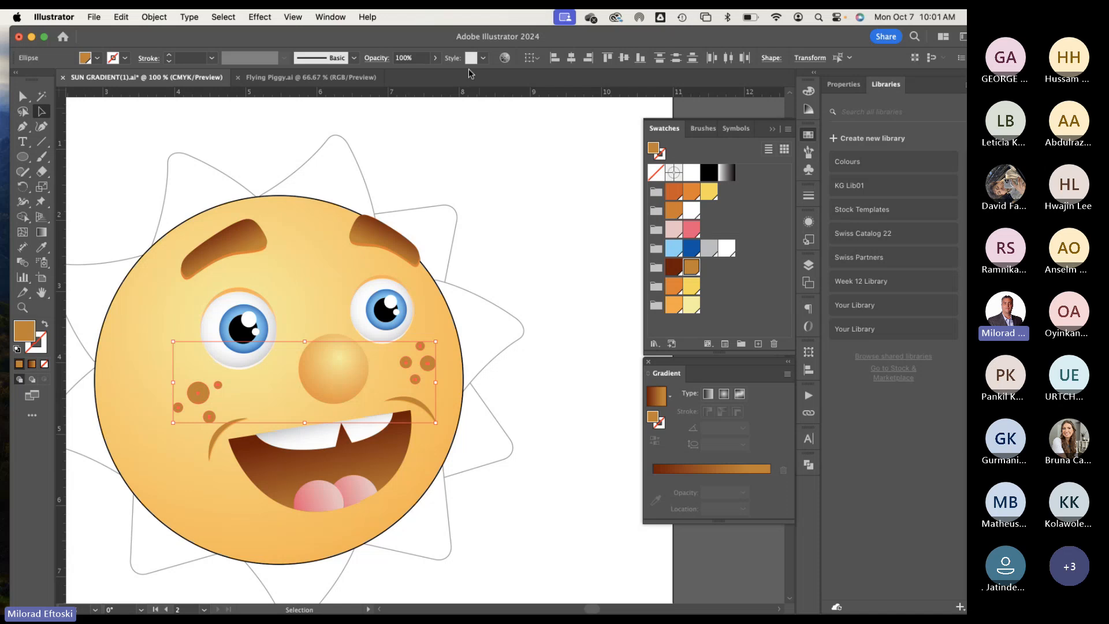
pyautogui.click(434, 57)
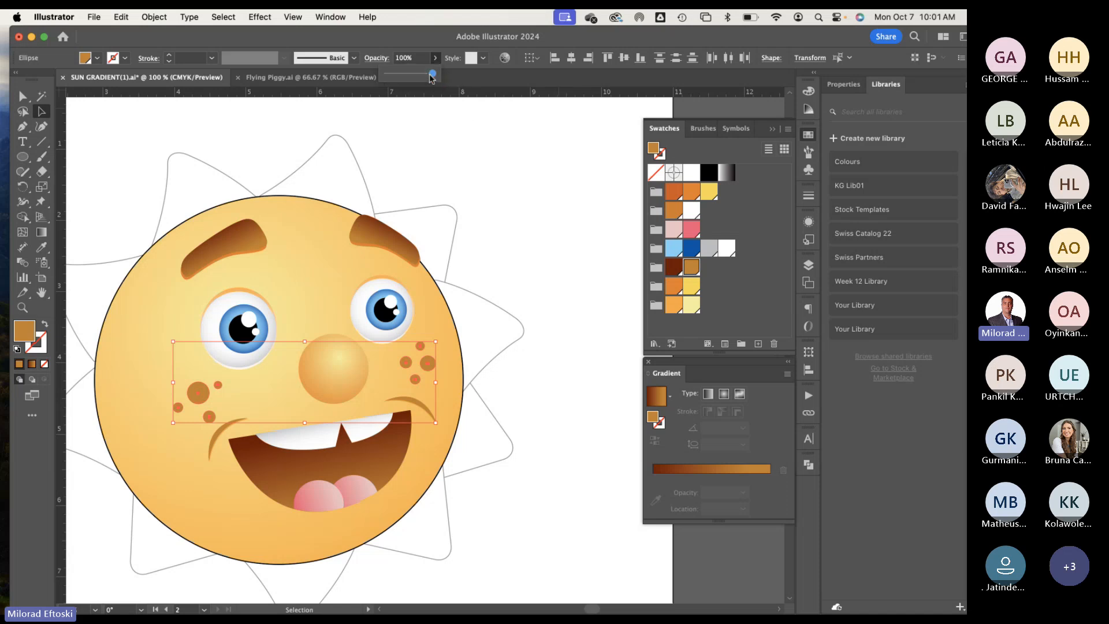
pyautogui.moveTo(435, 74); pyautogui.dragTo(401, 79)
pyautogui.click(522, 154)
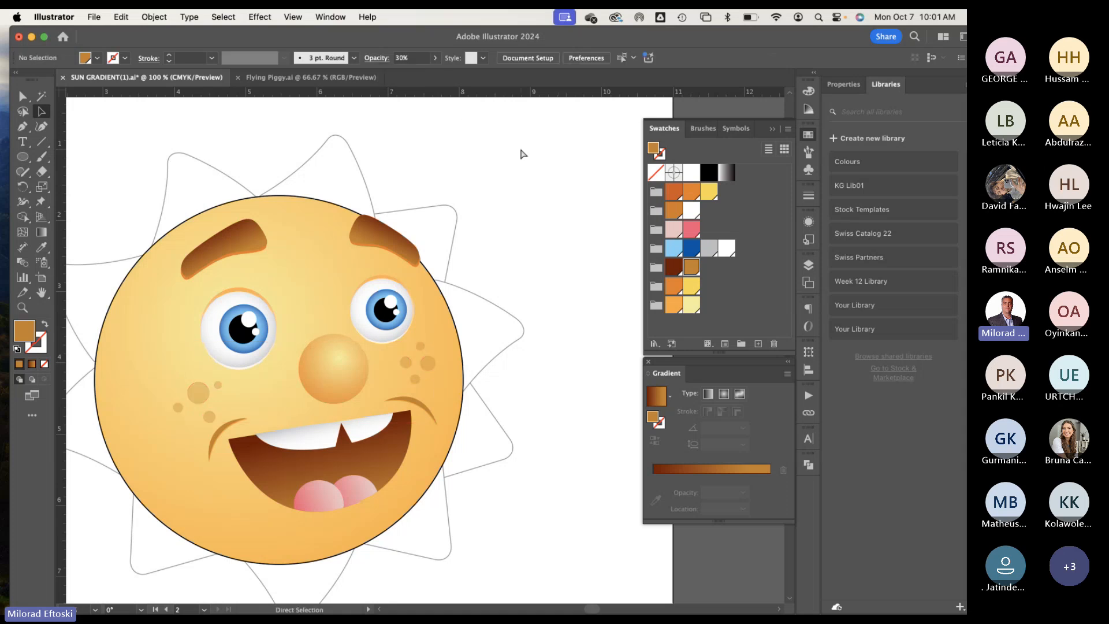
# Step: Compare the drawn face with the reference sun, checking the freckles on both cheeks in outline and preview
pyautogui.press('super+minus')
pyautogui.press('super+minus')
pyautogui.press('super+minus')
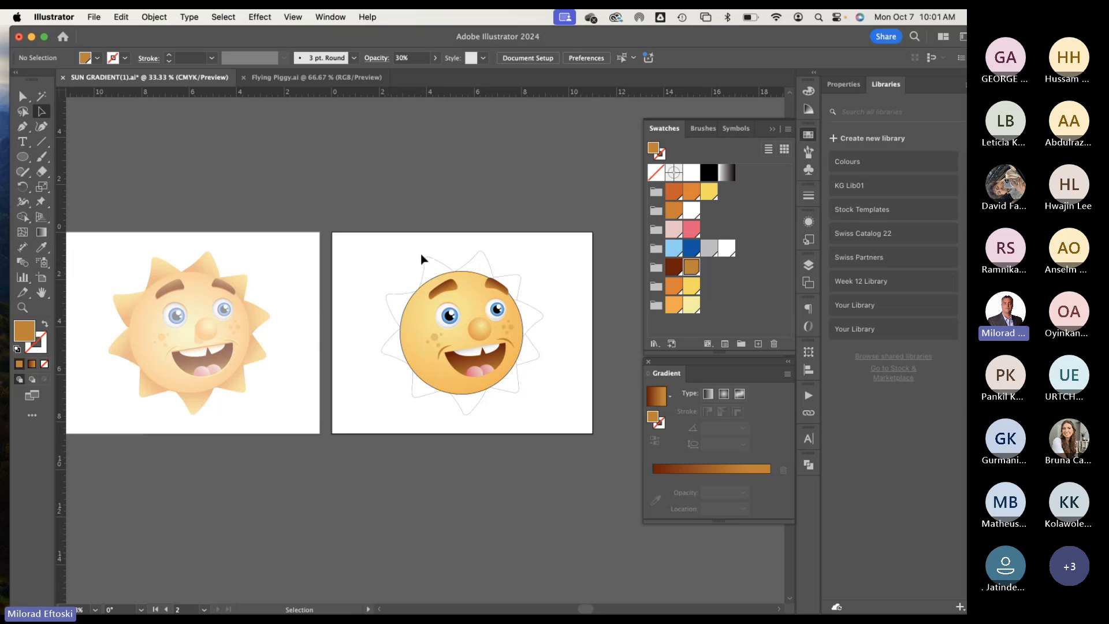
pyautogui.scroll(1, 560, 367)
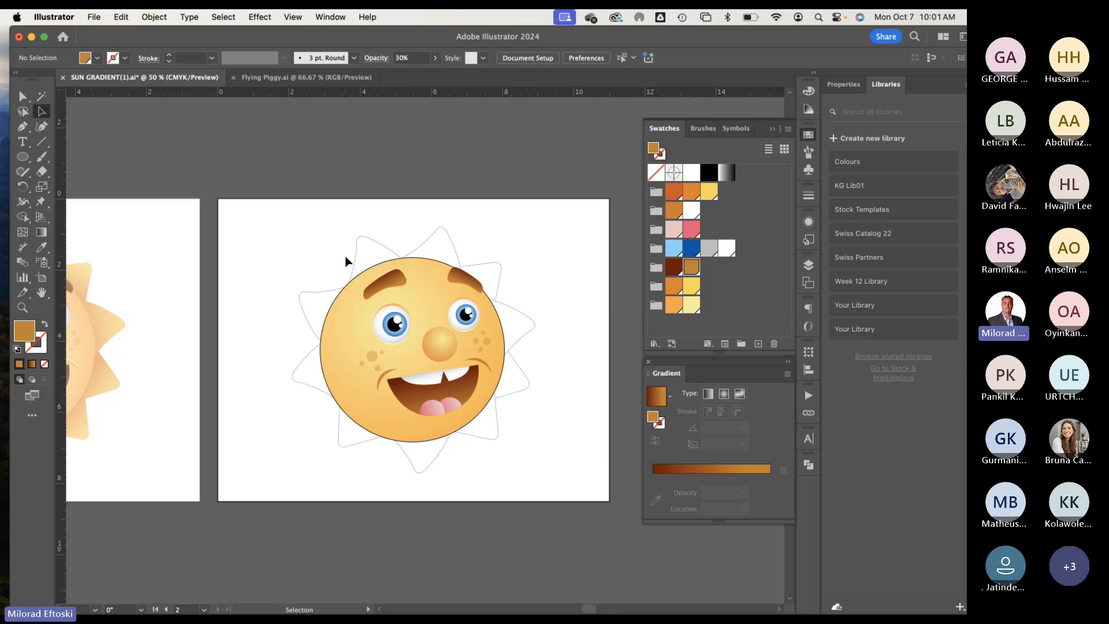
pyautogui.press('super+equal')
pyautogui.press('super+y')
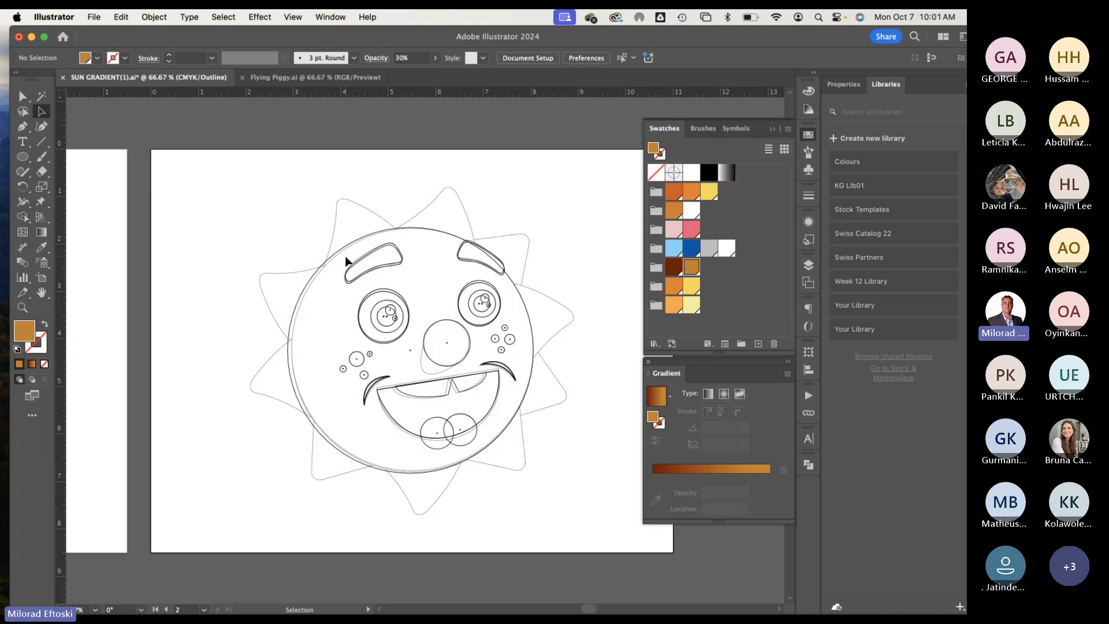
pyautogui.press('super+y')
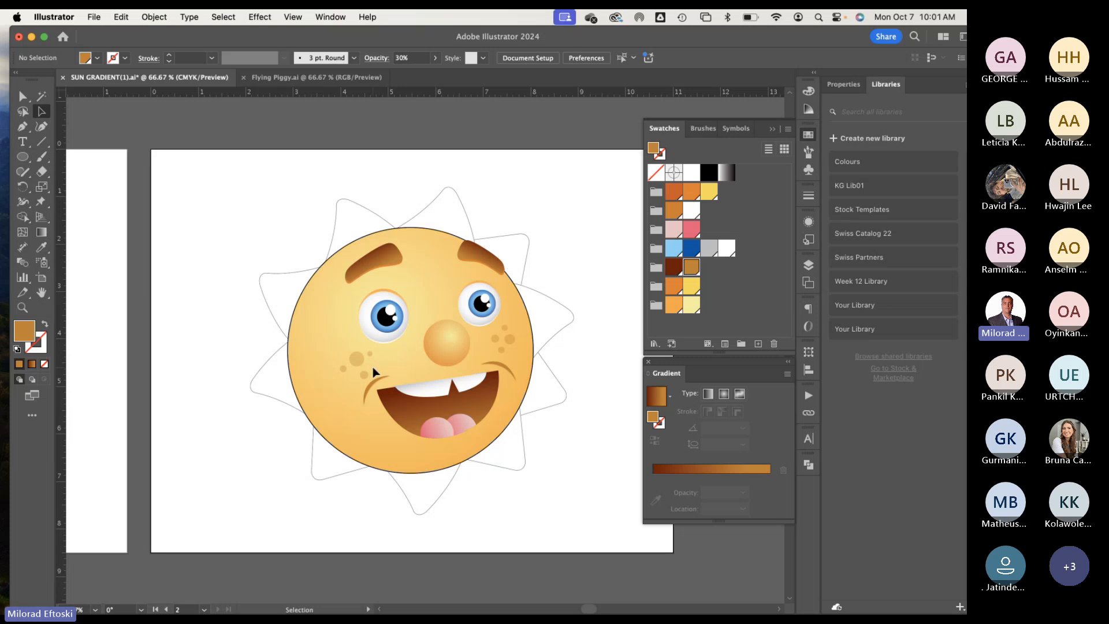
pyautogui.click(355, 358)
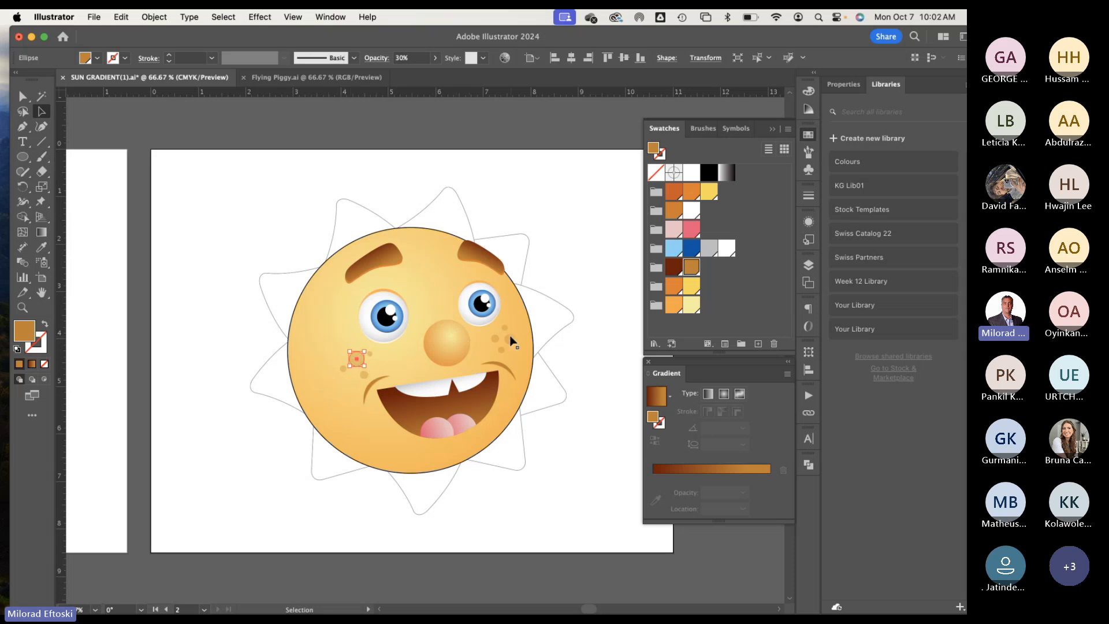
pyautogui.click(575, 425)
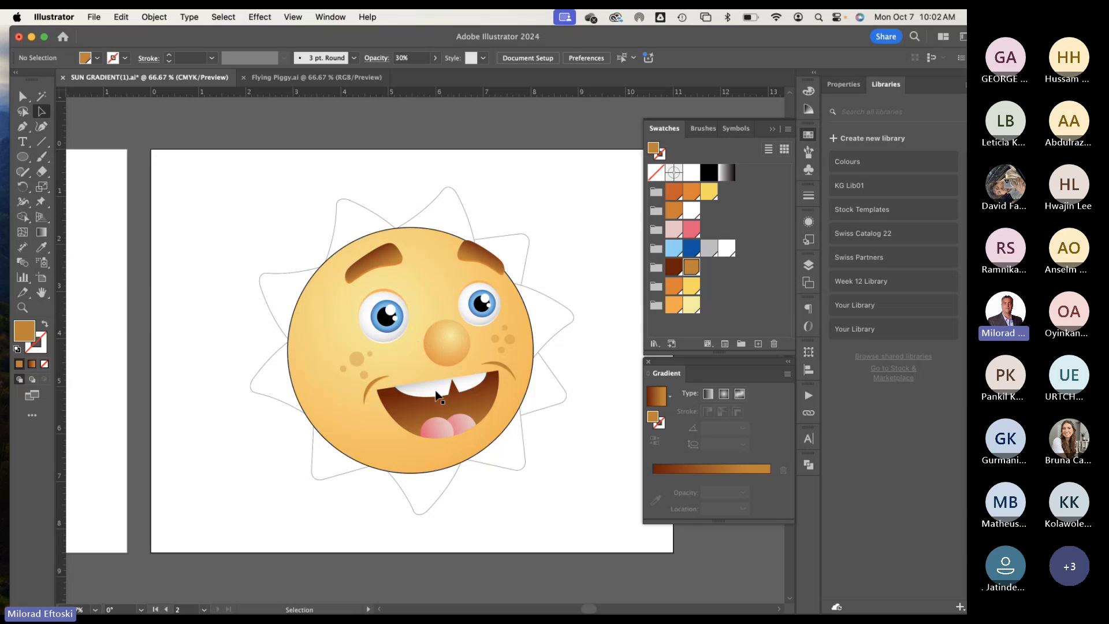
# Step: Try moving the tongue and the mouth shape out of place, and undo both moves
pyautogui.moveTo(447, 427); pyautogui.dragTo(385, 465)
pyautogui.moveTo(467, 412); pyautogui.dragTo(527, 420)
pyautogui.press('super+z')
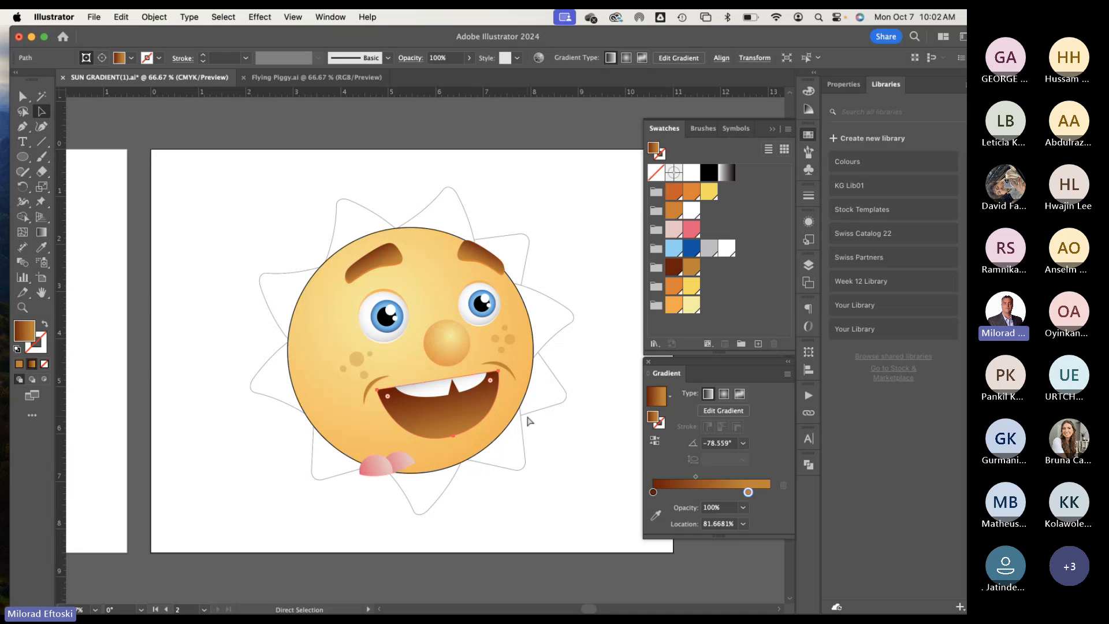
pyautogui.press('super+z')
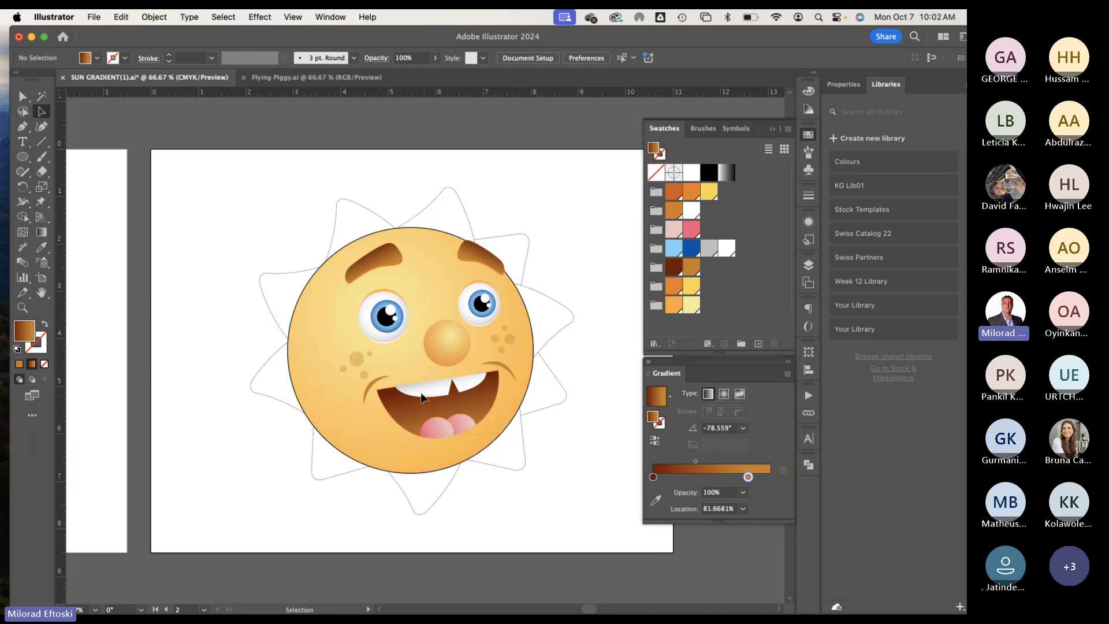
# Step: Try grouping the mouth parts and moving the mouth, the nose and the right eye out of place, and undo everything
pyautogui.click(421, 398)
pyautogui.moveTo(422, 397); pyautogui.dragTo(449, 414)
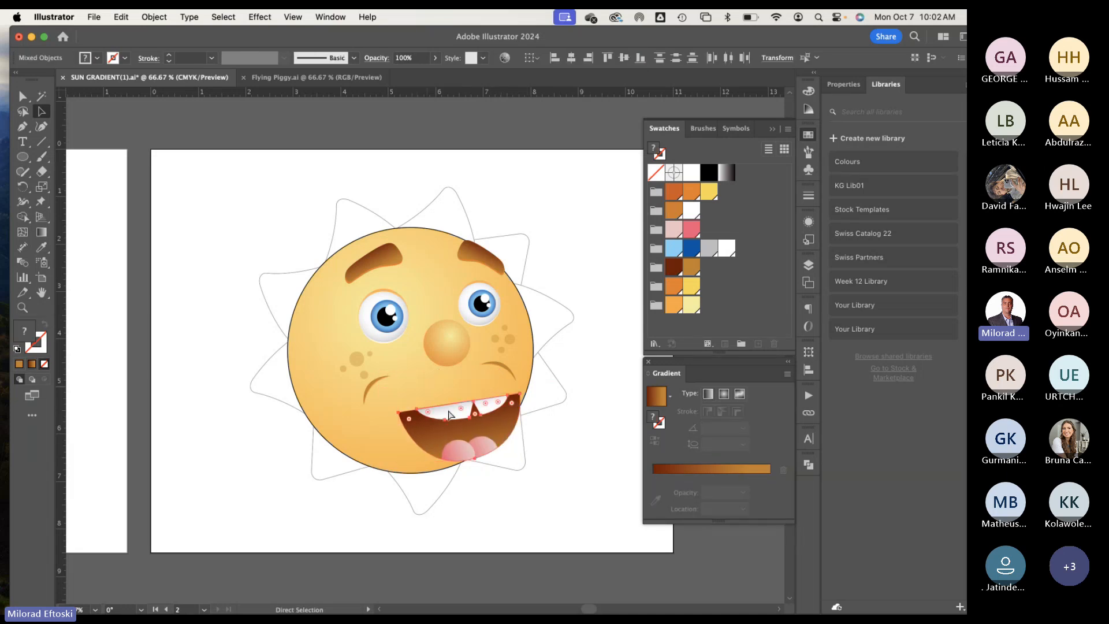
pyautogui.press('super+z')
pyautogui.rightClick(448, 410)
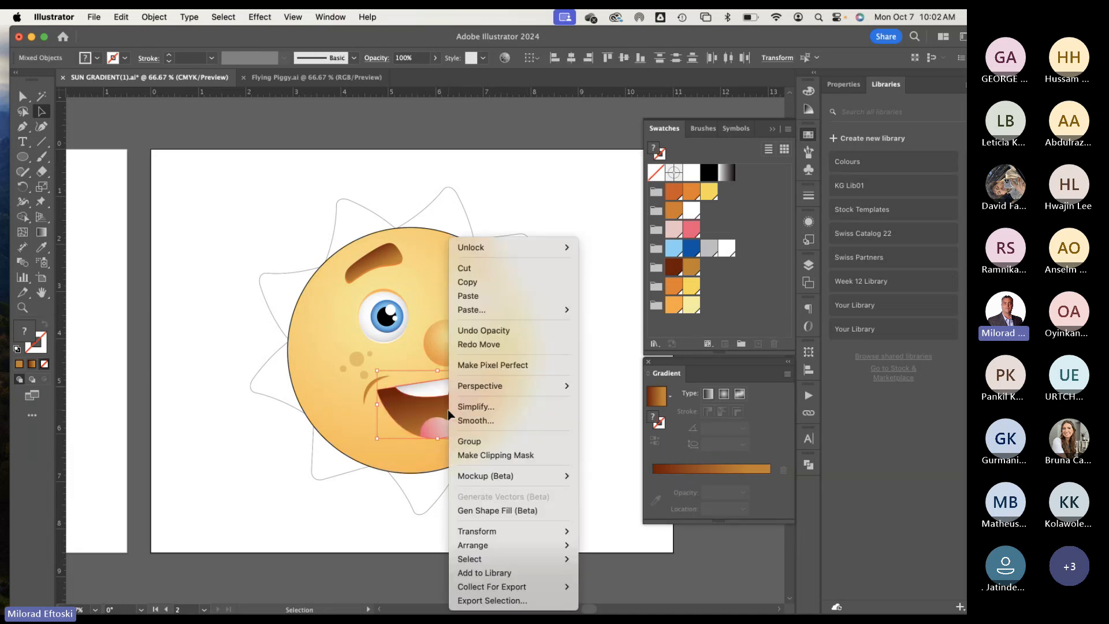
pyautogui.click(489, 441)
pyautogui.moveTo(470, 421); pyautogui.dragTo(501, 448)
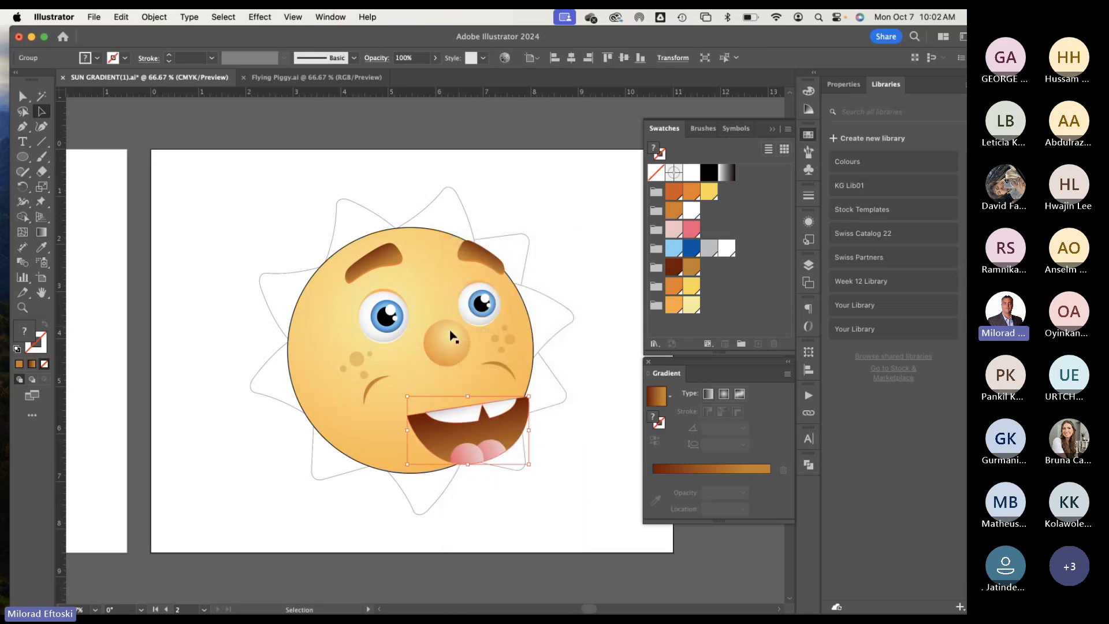
pyautogui.moveTo(452, 337); pyautogui.dragTo(435, 359)
pyautogui.moveTo(481, 303); pyautogui.dragTo(511, 306)
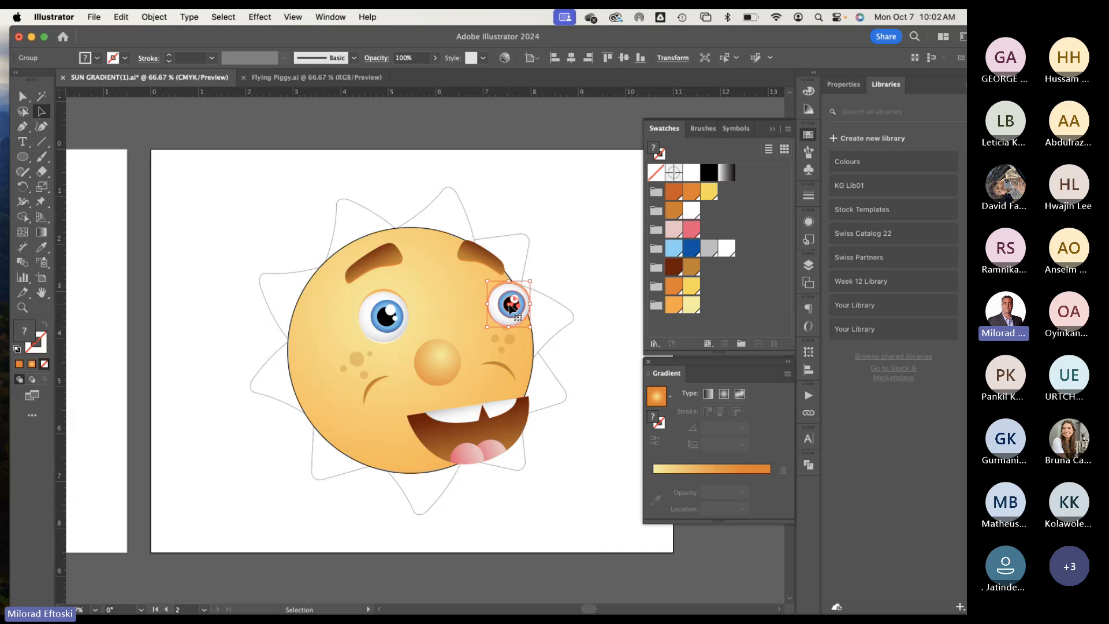
pyautogui.press('super+z')
pyautogui.press('super+z')
pyautogui.press('super+z')
pyautogui.press('super+z')
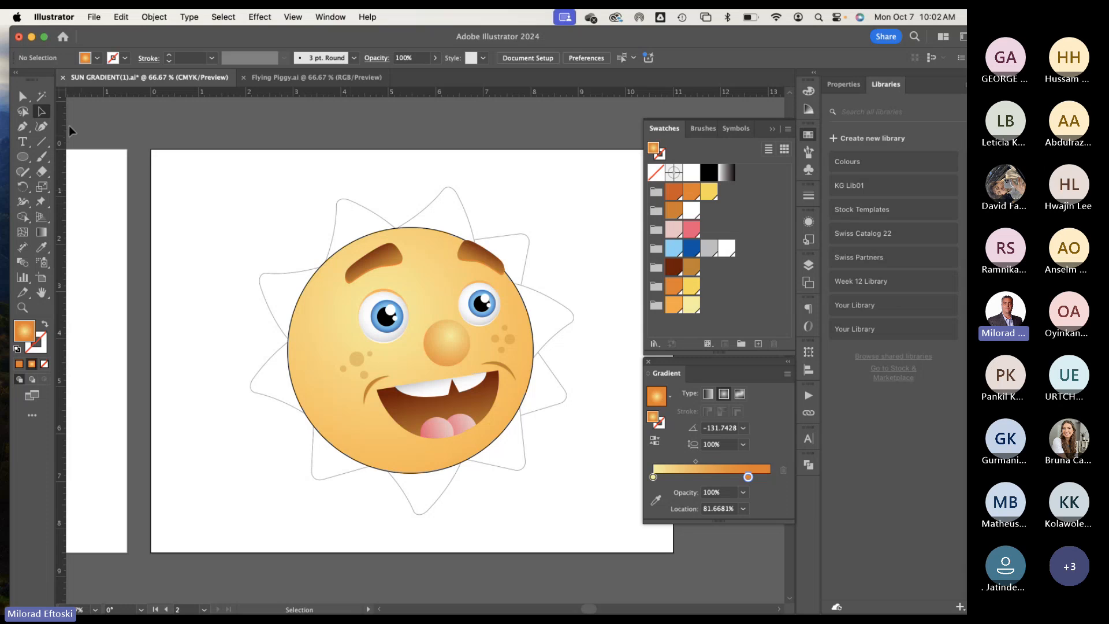
# Step: Trace the topmost pointed ray over its sketch with the Pen tool as a closed gradient-filled shape and deselect it
pyautogui.click(23, 127)
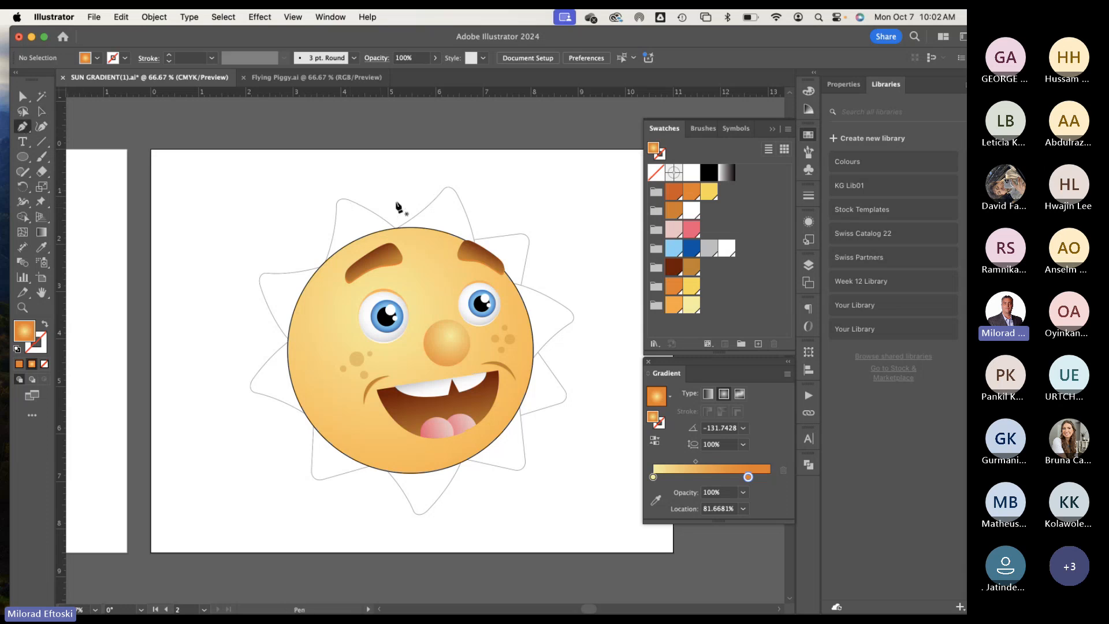
pyautogui.click(437, 193)
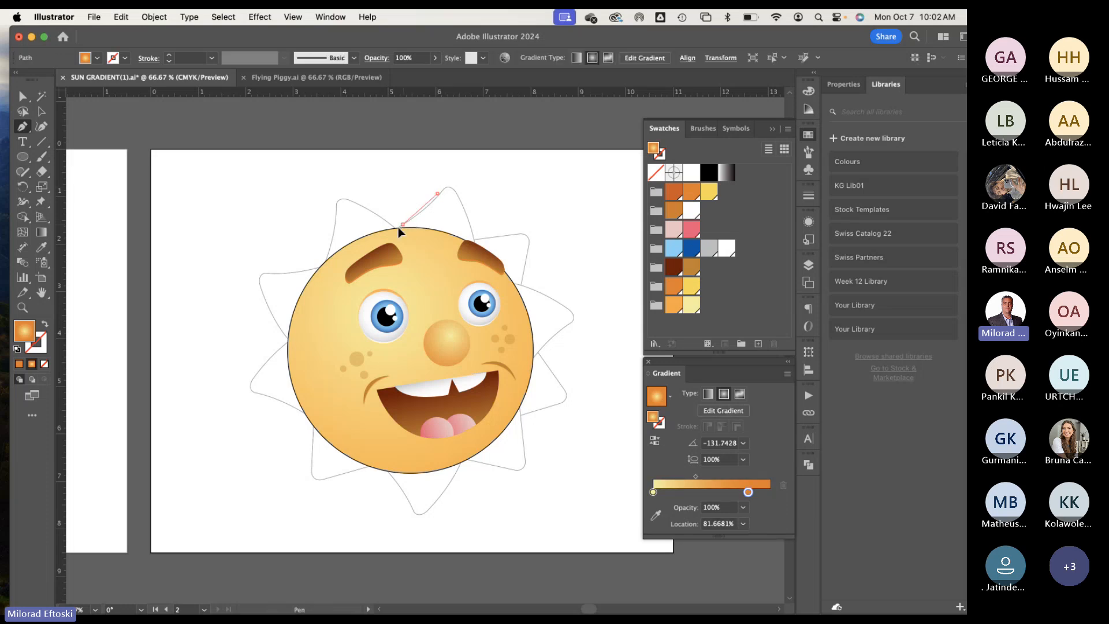
pyautogui.moveTo(402, 224); pyautogui.dragTo(387, 234)
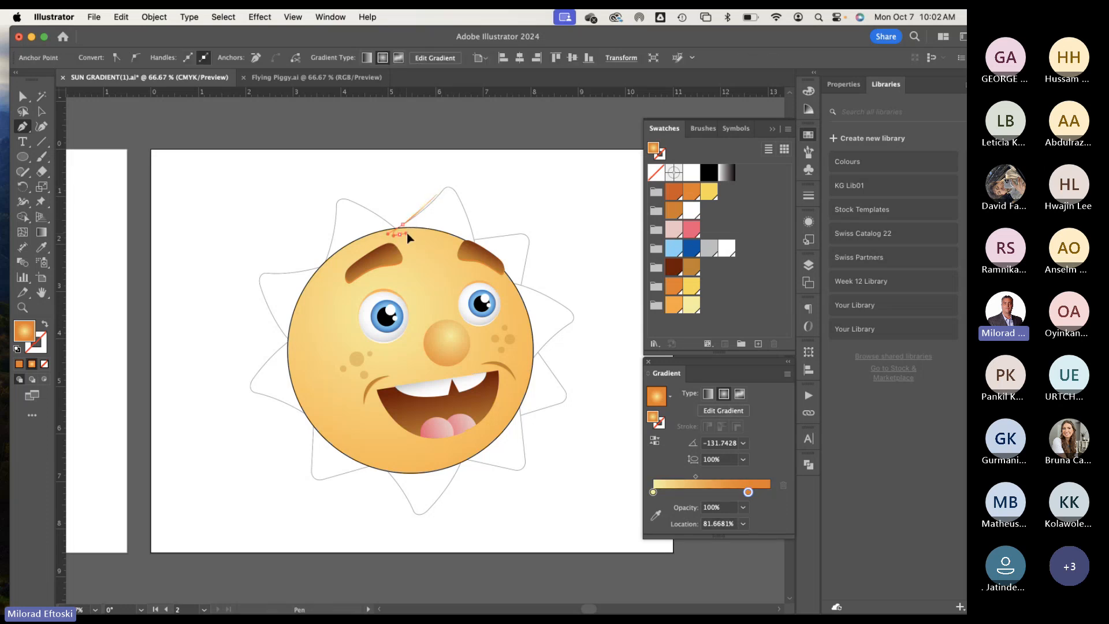
pyautogui.moveTo(453, 241); pyautogui.dragTo(465, 247)
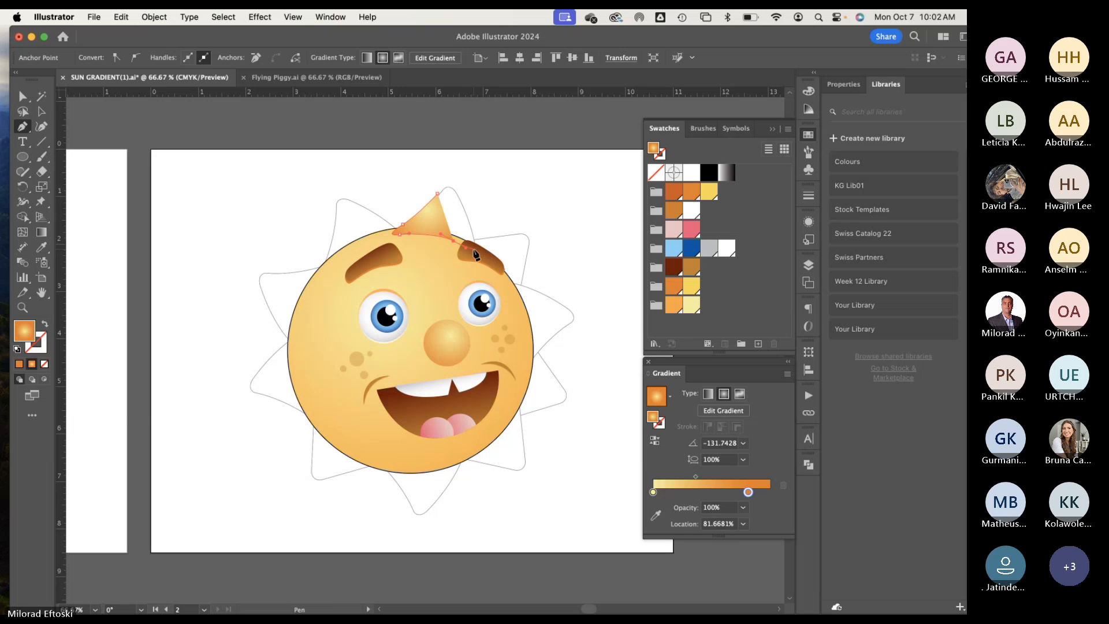
pyautogui.click(472, 246)
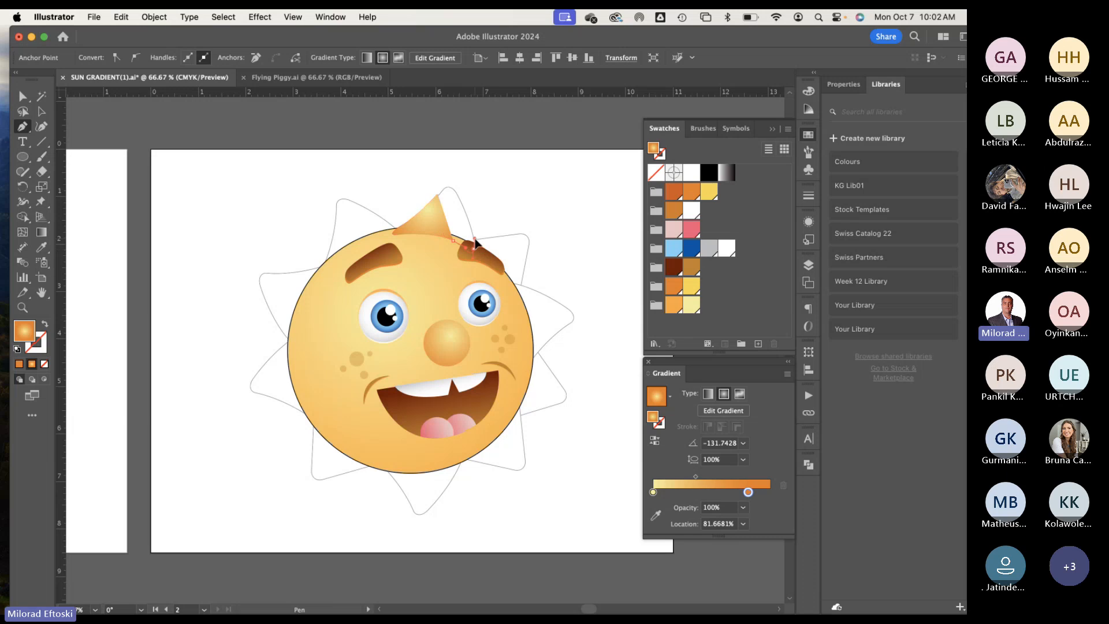
pyautogui.click(463, 206)
pyautogui.click(454, 189)
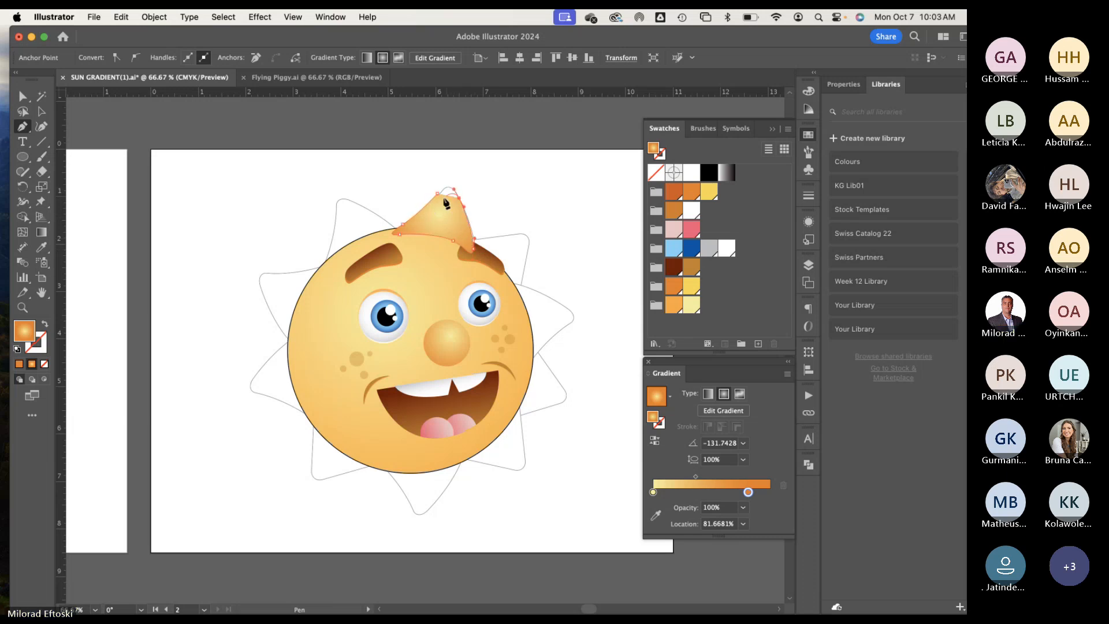
pyautogui.moveTo(437, 193); pyautogui.dragTo(426, 209)
pyautogui.click(41, 111)
pyautogui.click(181, 185)
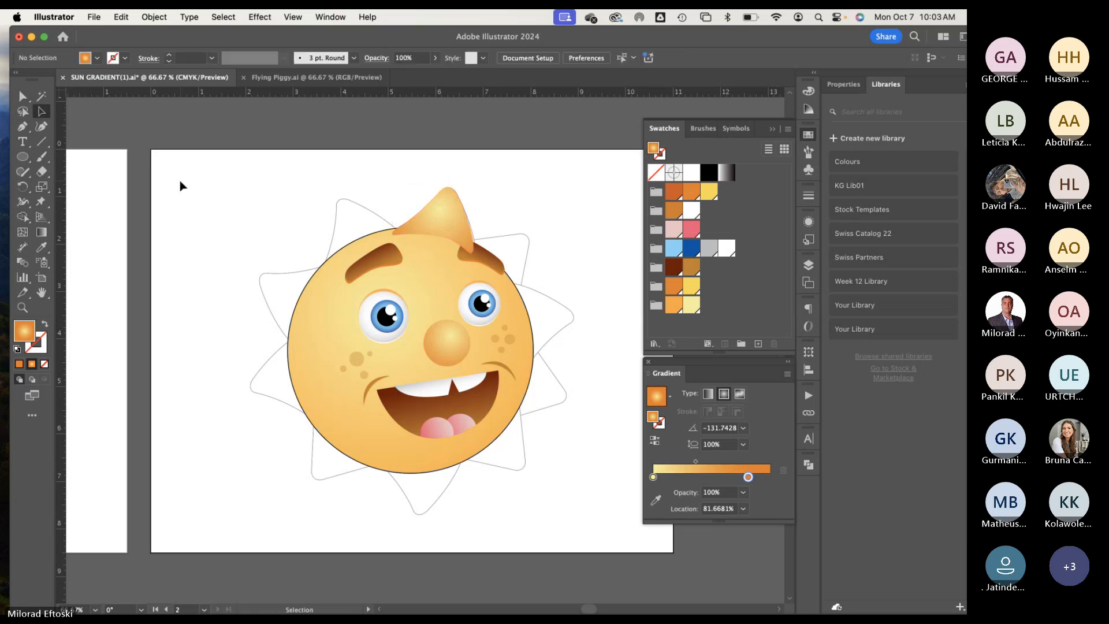
# Step: Nudge the new ray slightly along its sketched outline and locate the face circle's centre point in outline view
pyautogui.click(453, 225)
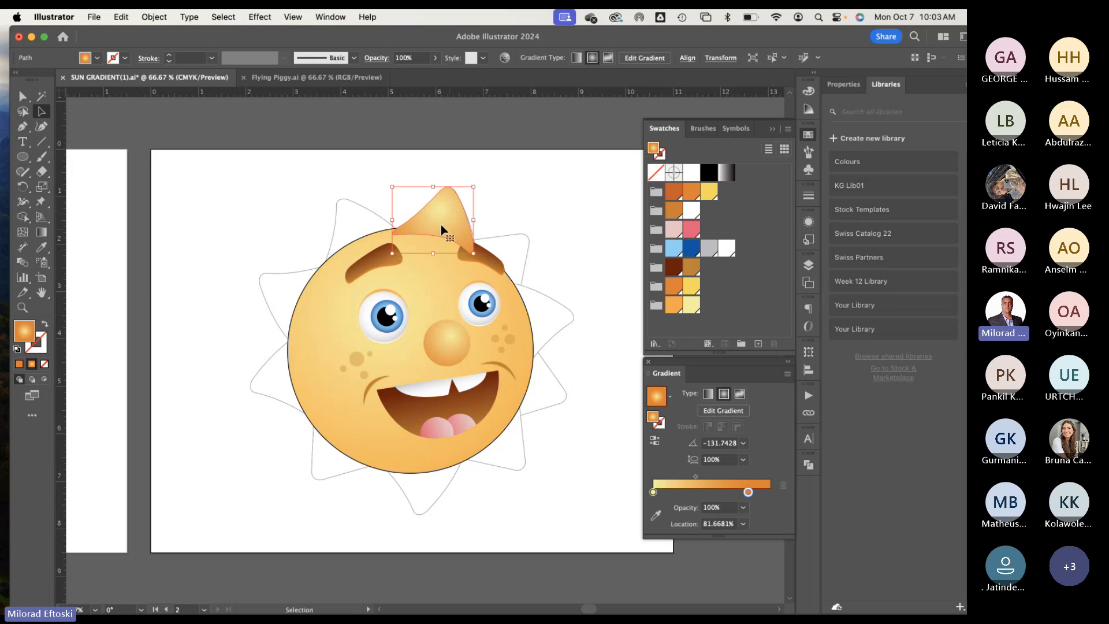
pyautogui.moveTo(439, 231); pyautogui.dragTo(439, 229)
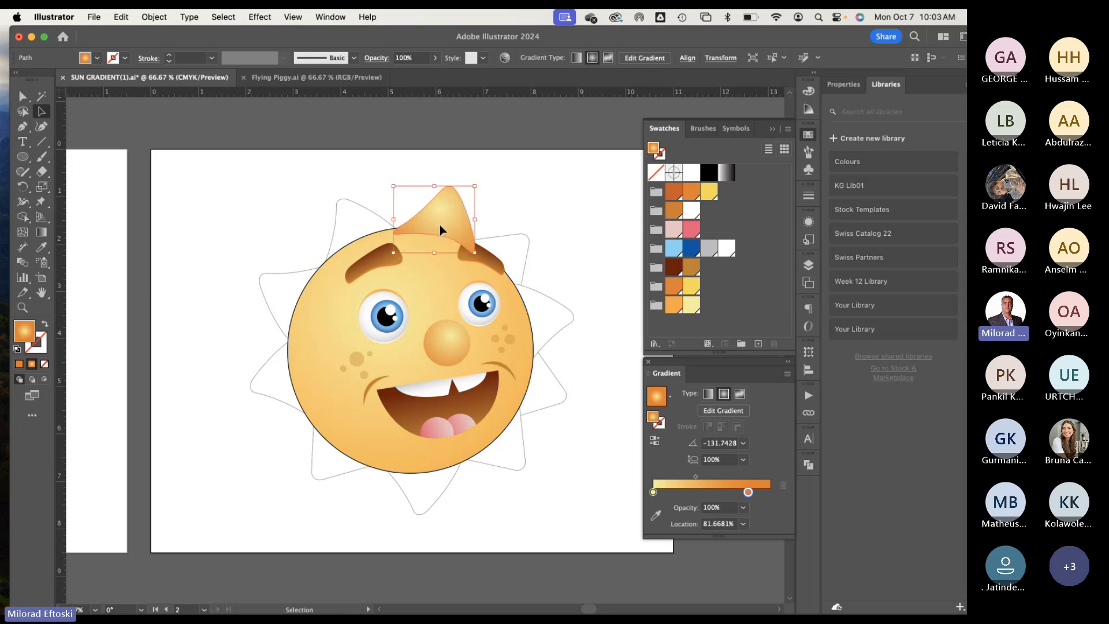
pyautogui.press('super+y')
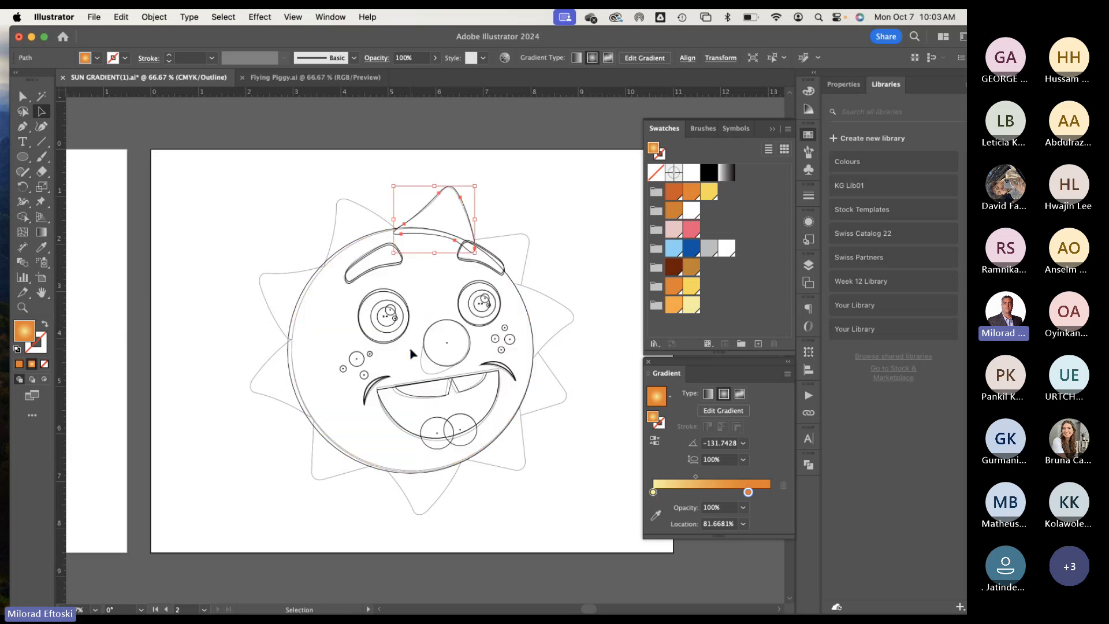
pyautogui.scroll(5, 411, 352)
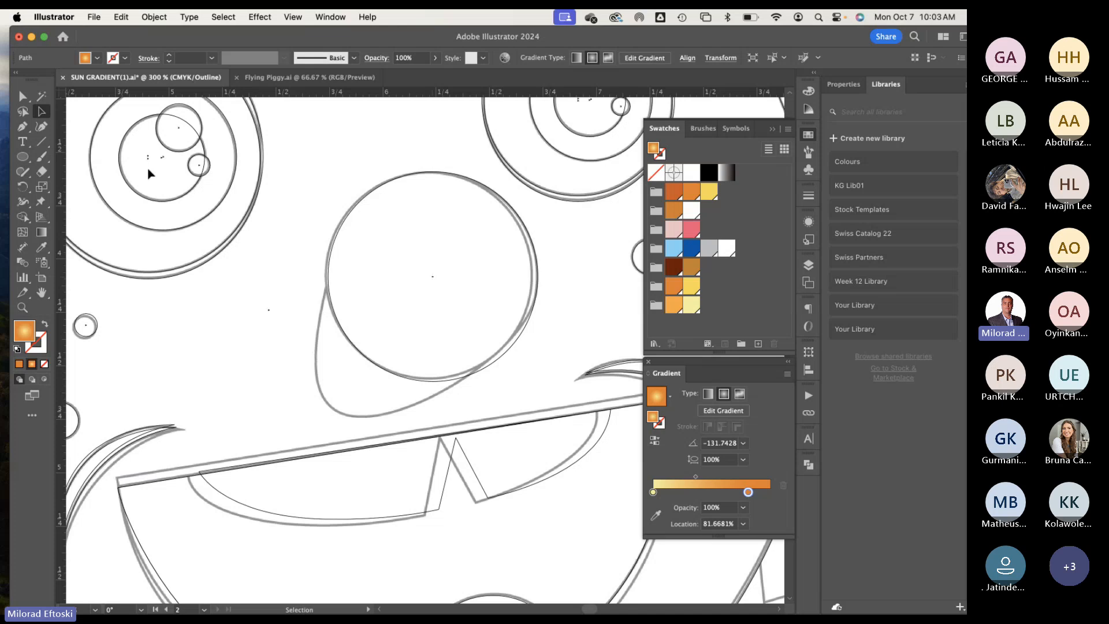
pyautogui.scroll(-2, 149, 168)
pyautogui.scroll(-3, 280, 310)
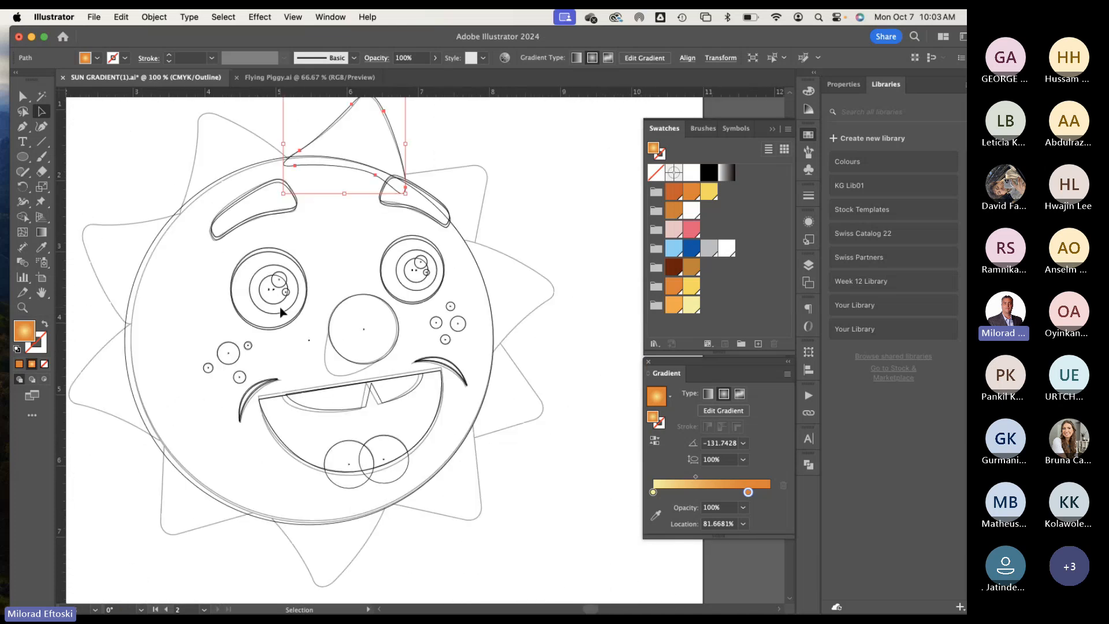
pyautogui.scroll(2, 293, 334)
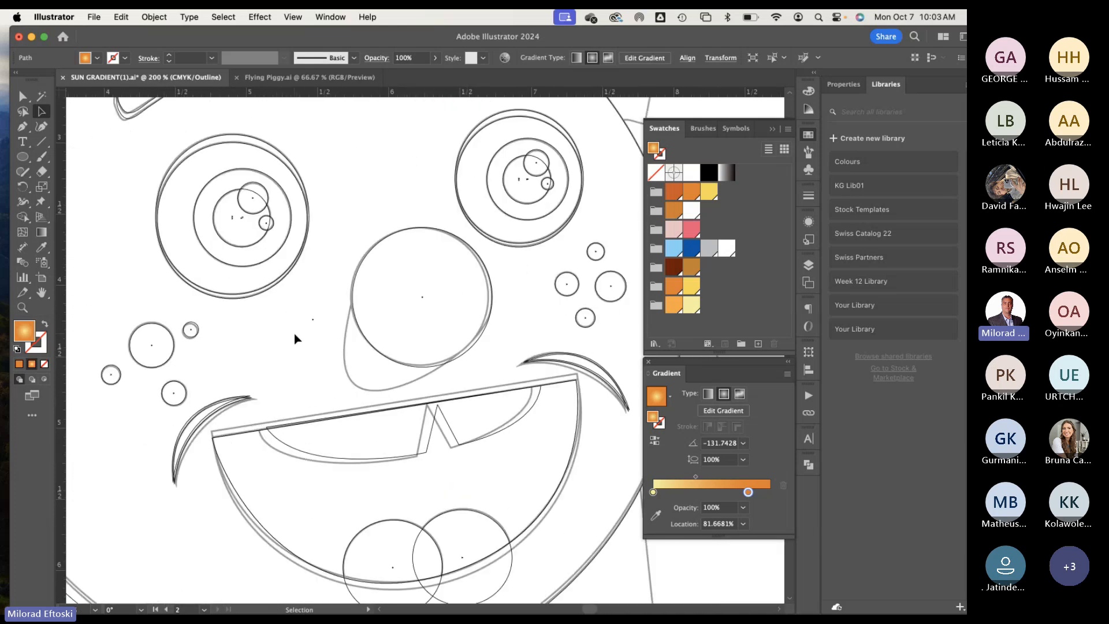
pyautogui.scroll(-3, 293, 334)
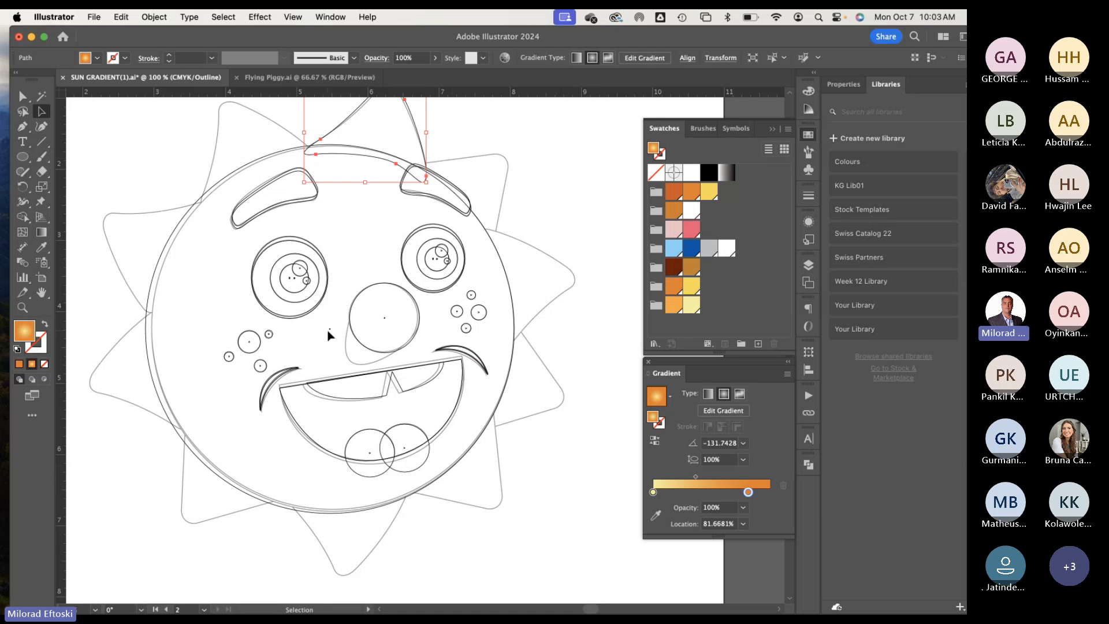
# Step: Rotate a copy of the ray by 36° around the centre of the face circle, comparing it with and without preview
pyautogui.click(23, 187)
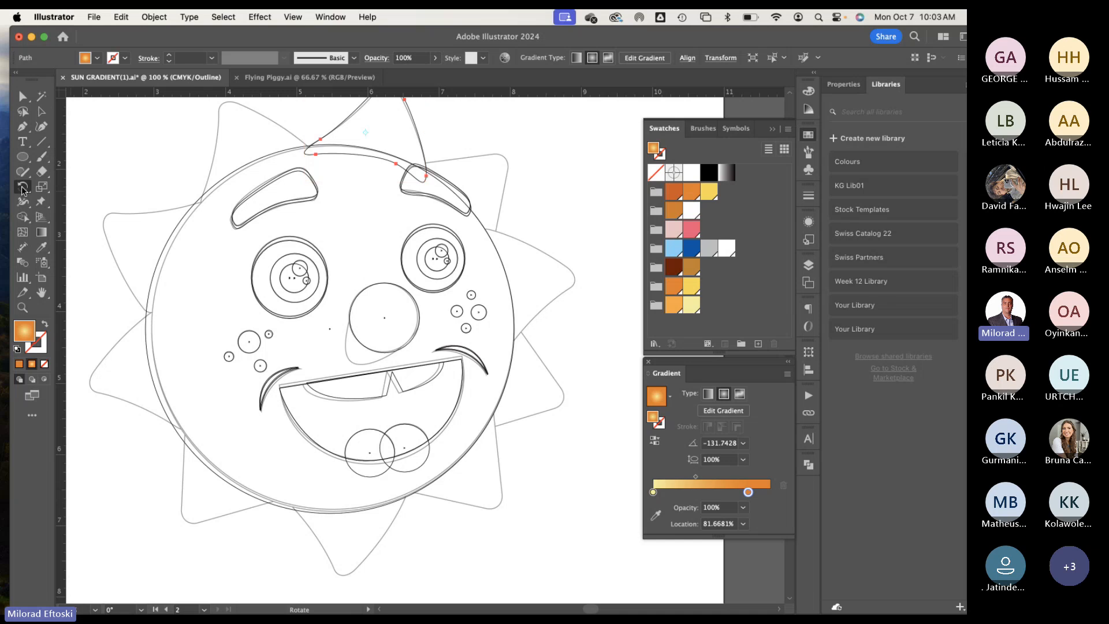
pyautogui.keyDown('alt'); pyautogui.click(330, 330); pyautogui.keyUp('alt')
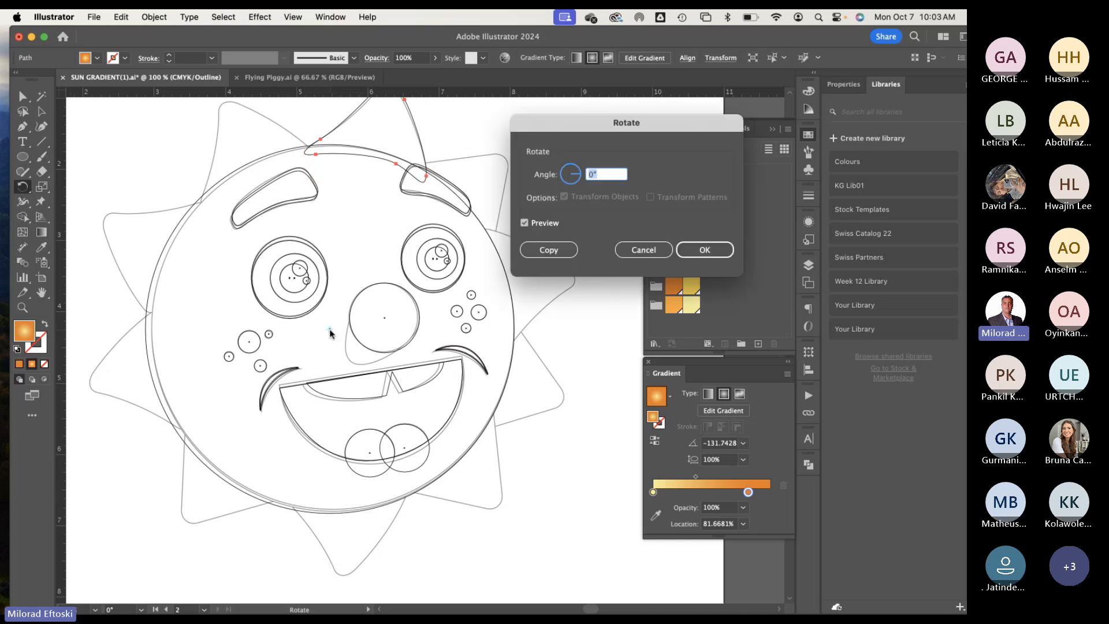
pyautogui.write('36')
pyautogui.click(535, 223)
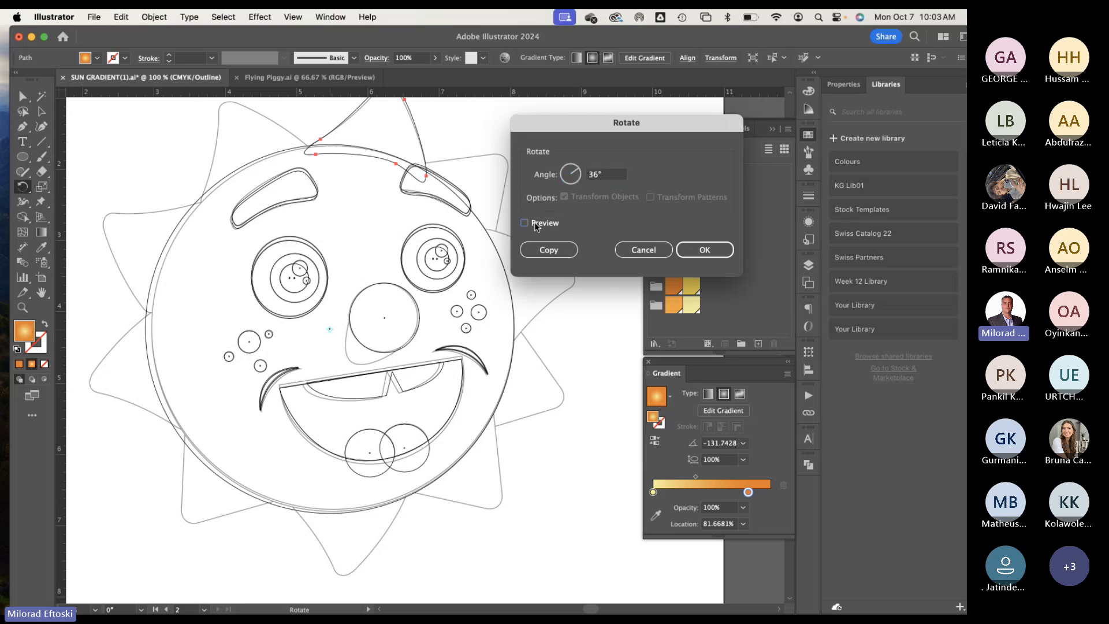
pyautogui.click(535, 222)
pyautogui.click(535, 223)
pyautogui.click(534, 223)
pyautogui.click(535, 223)
pyautogui.click(535, 223)
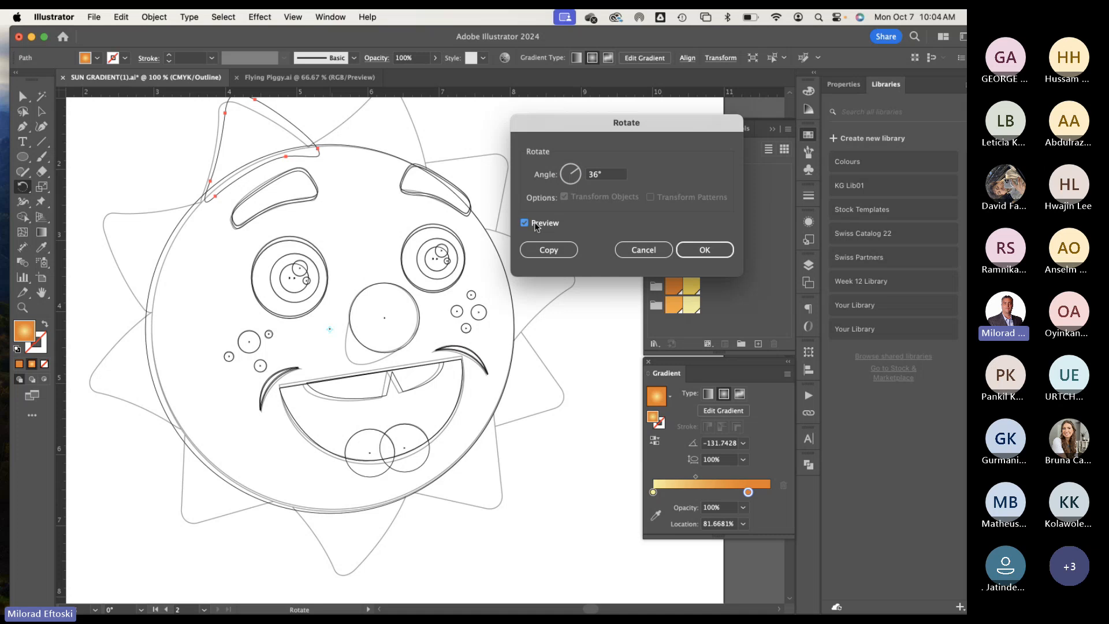
pyautogui.click(535, 223)
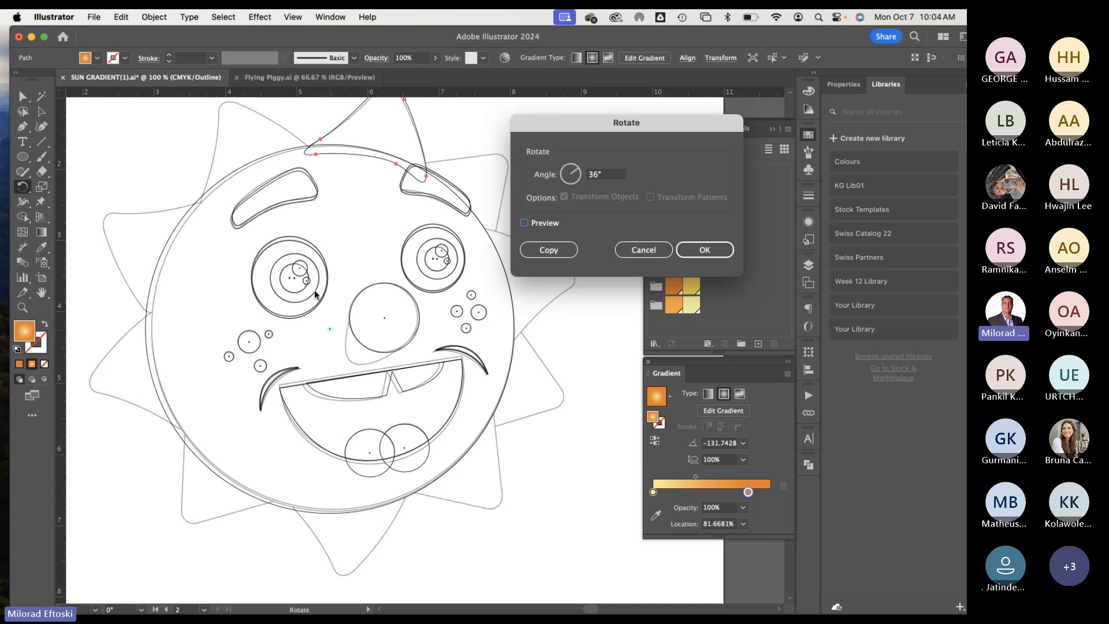
pyautogui.click(547, 250)
# Step: Repeat the rotated copy until ten rays surround the face, return to preview and deselect the last ray
pyautogui.press('super+minus')
pyautogui.press('super+minus')
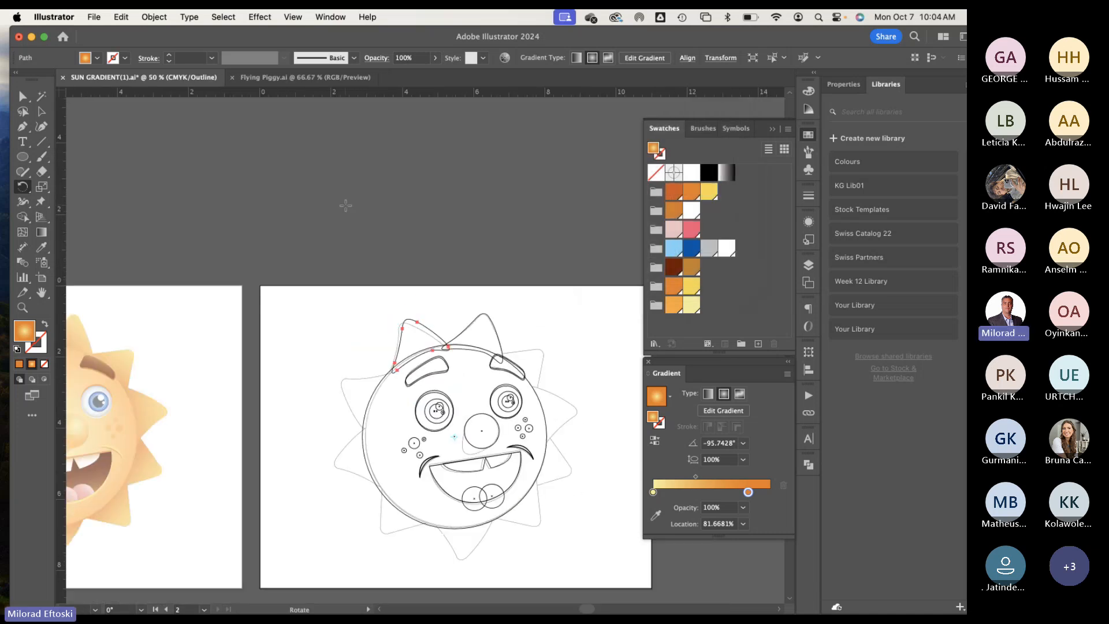
pyautogui.press('v')
pyautogui.press('super+d')
pyautogui.press('super+d')
pyautogui.press('super+d')
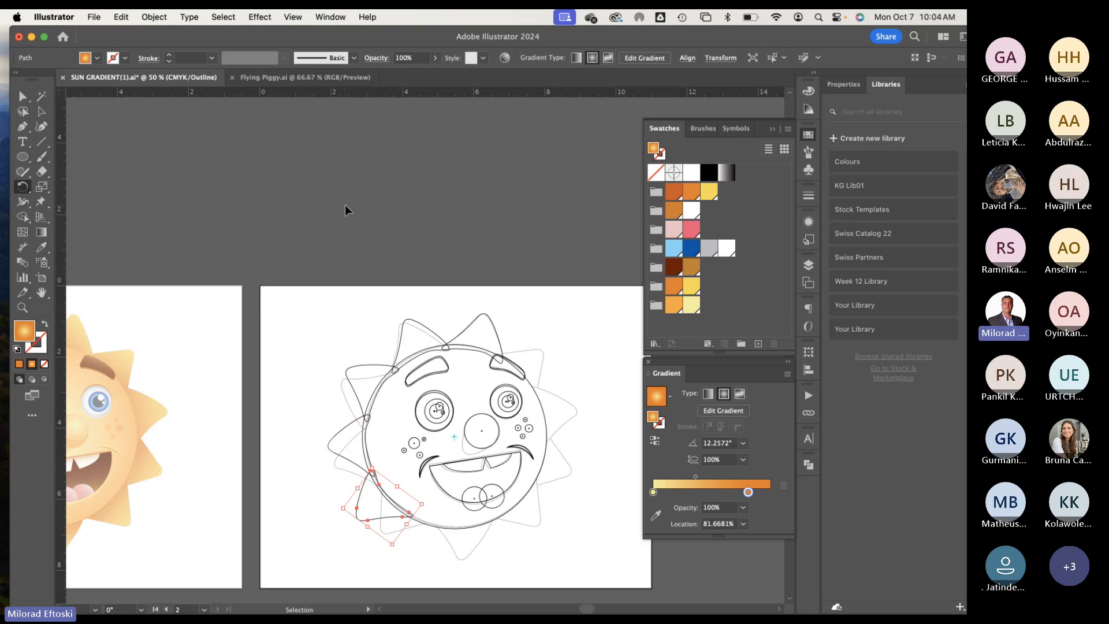
pyautogui.press('super+d')
pyautogui.press('super+d')
pyautogui.press('super+d')
pyautogui.press('super+d')
pyautogui.press('super+d')
pyautogui.press('r')
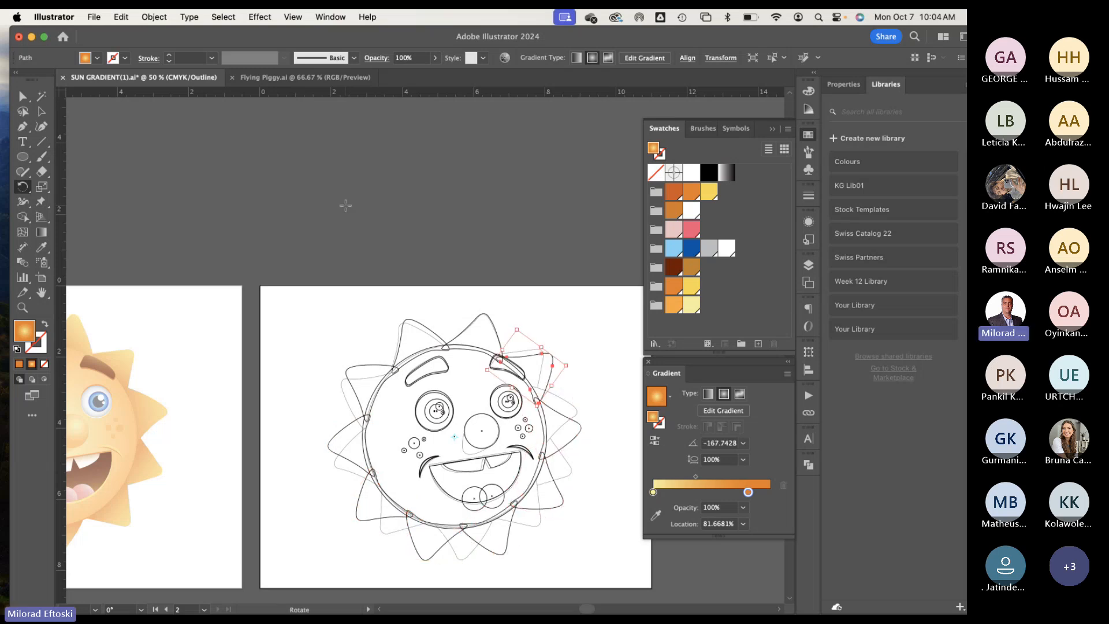
pyautogui.press('super+z')
pyautogui.press('super+y')
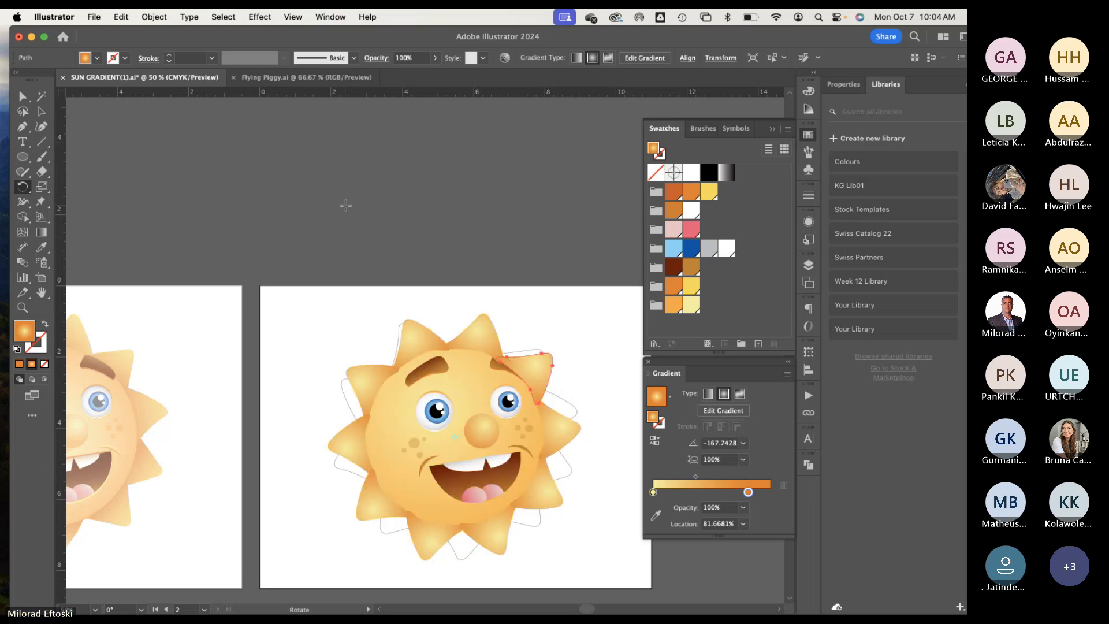
pyautogui.press('a')
pyautogui.click(221, 162)
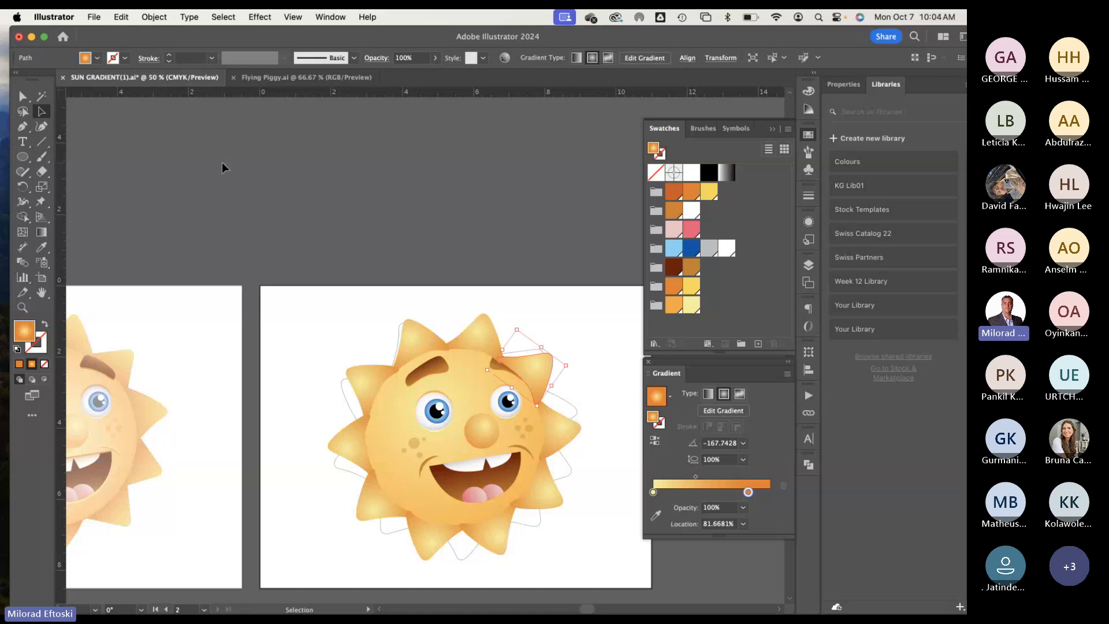
# Step: Select all ten rays around the face, send them to the back behind the face circle, and deselect them
pyautogui.scroll(-3, 222, 162)
pyautogui.hscroll(3, 222, 161)
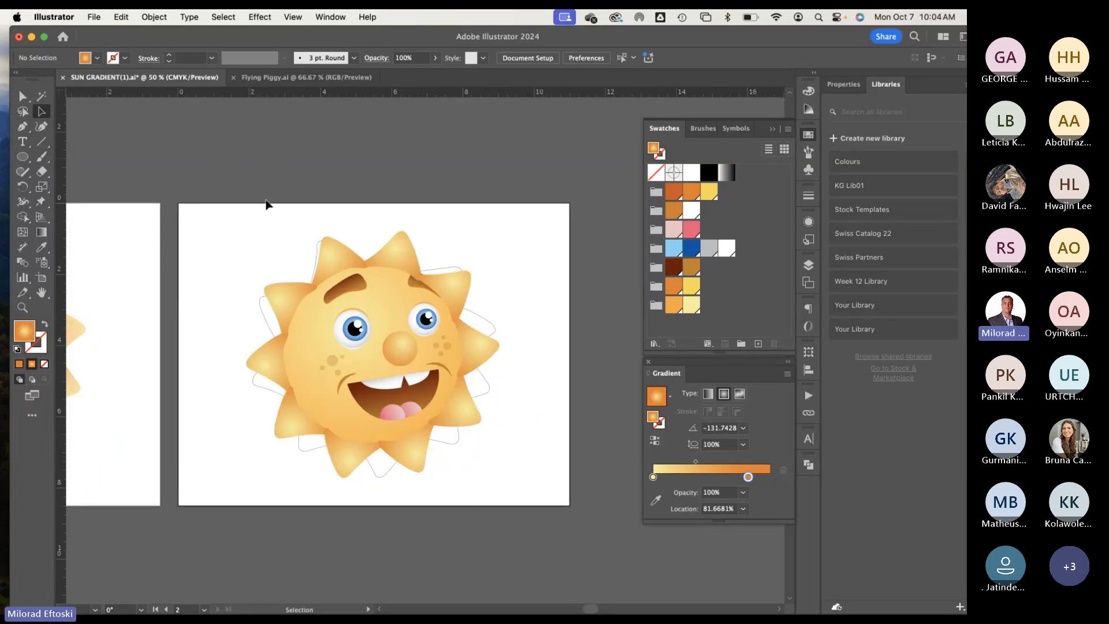
pyautogui.click(332, 264)
pyautogui.keyDown('shift'); pyautogui.click(399, 265); pyautogui.keyUp('shift')
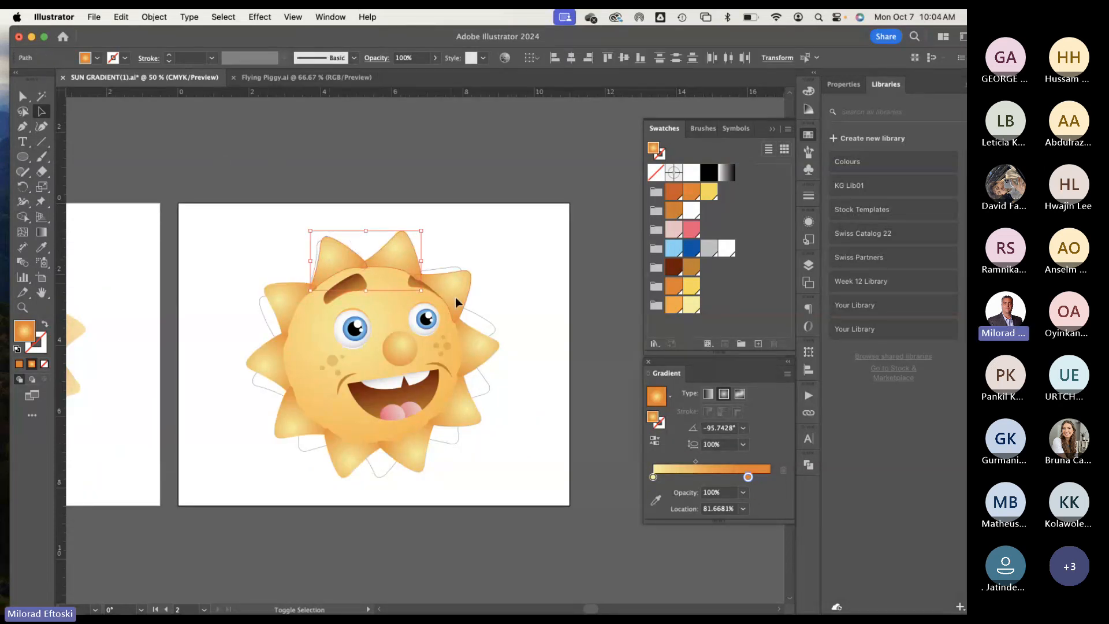
pyautogui.keyDown('shift'); pyautogui.click(465, 419); pyautogui.keyUp('shift')
pyautogui.keyDown('shift'); pyautogui.click(418, 465); pyautogui.keyUp('shift')
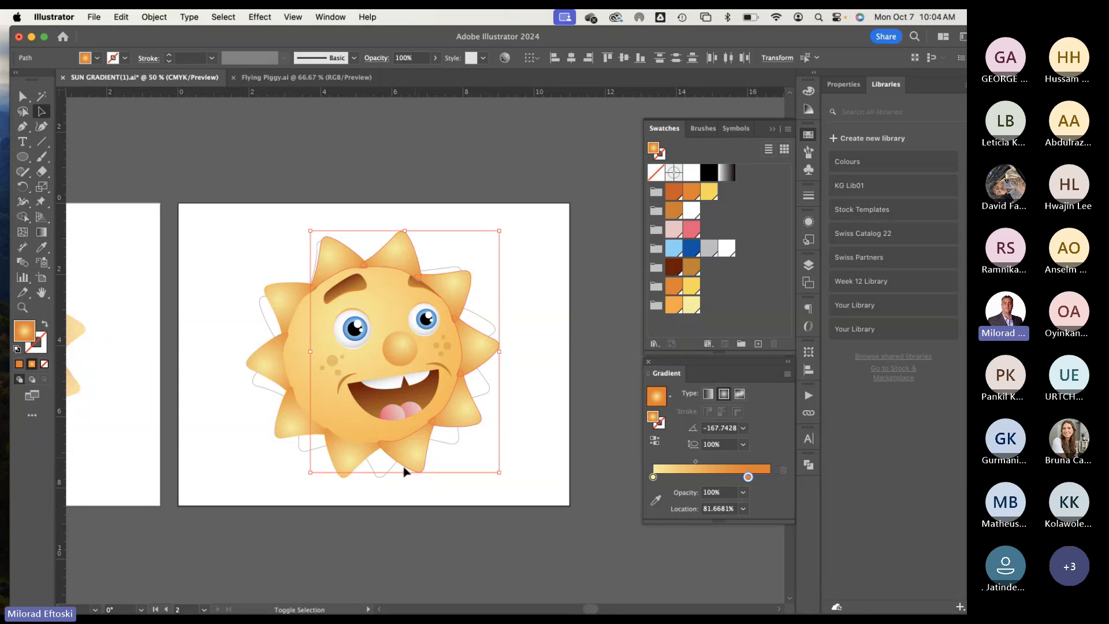
pyautogui.keyDown('shift'); pyautogui.click(347, 465); pyautogui.keyUp('shift')
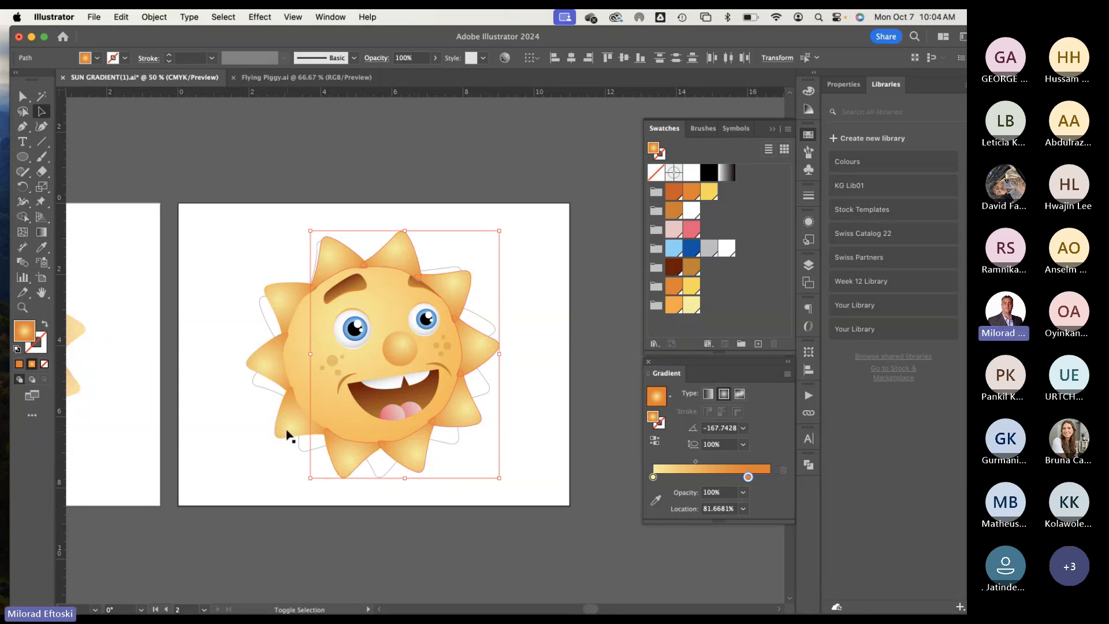
pyautogui.keyDown('shift'); pyautogui.click(288, 435); pyautogui.keyUp('shift')
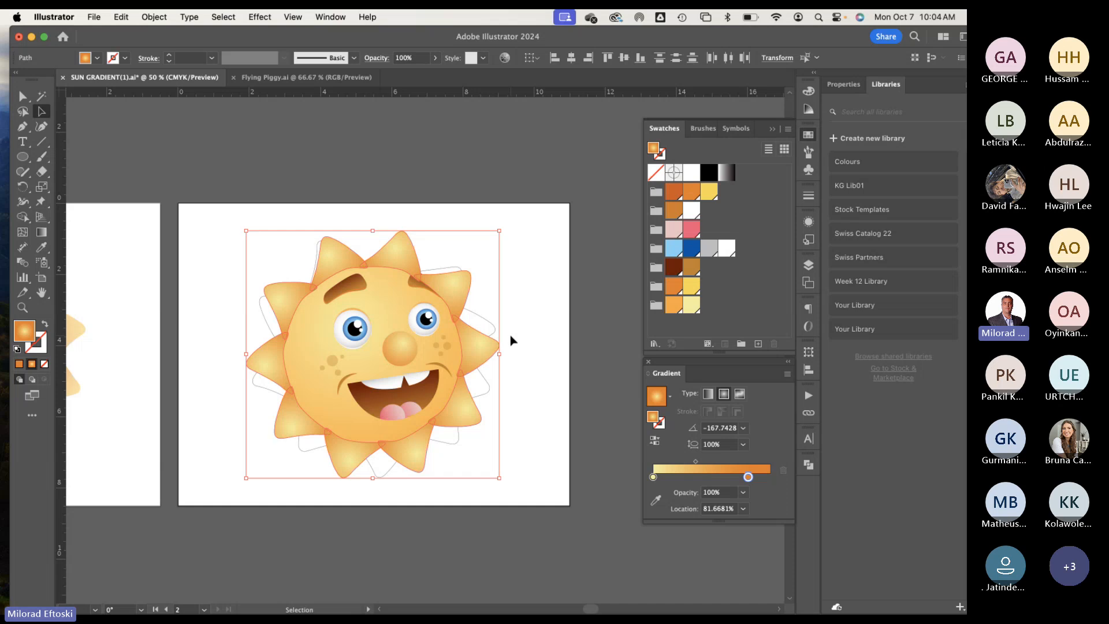
pyautogui.rightClick(483, 345)
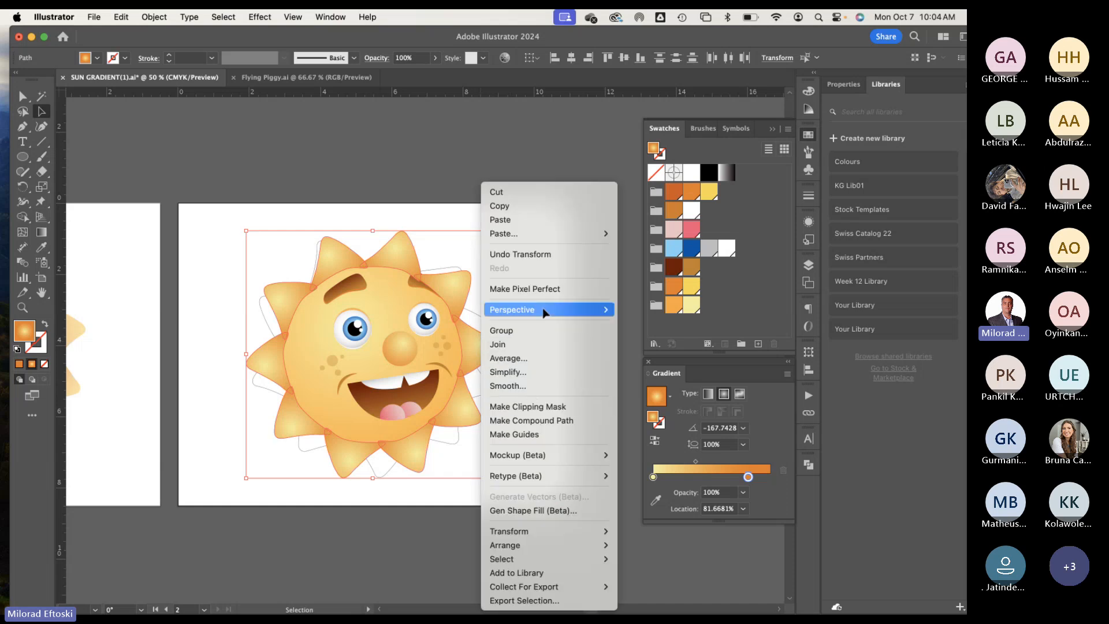
pyautogui.moveTo(523, 546)
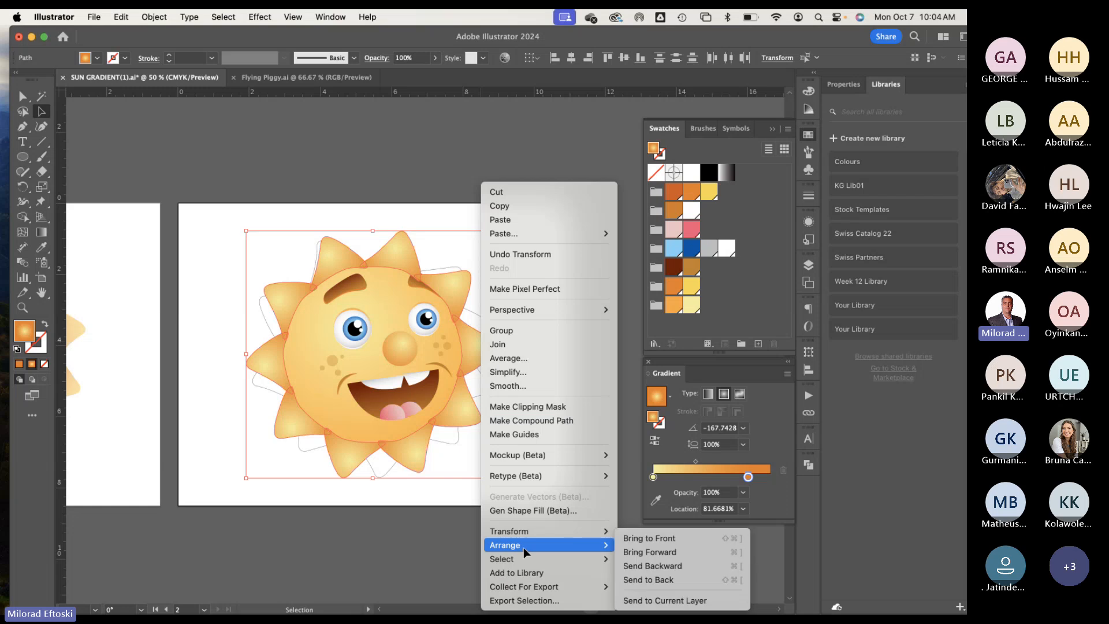
pyautogui.click(642, 578)
pyautogui.click(543, 542)
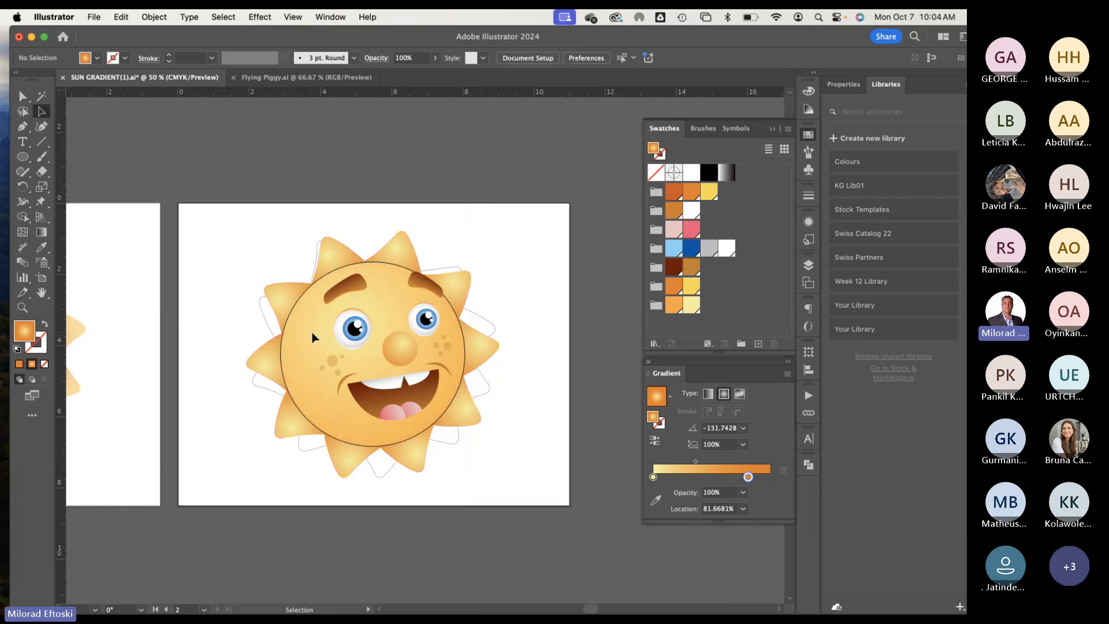
# Step: Unlock all objects and set the stroke of the large face circle to none
pyautogui.click(154, 17)
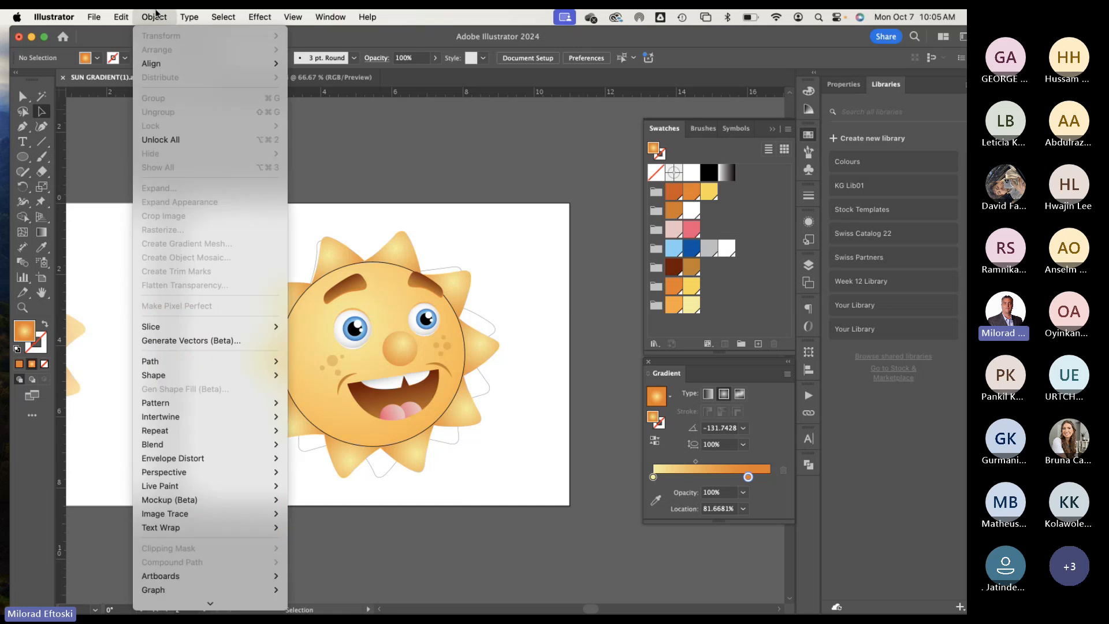
pyautogui.click(173, 140)
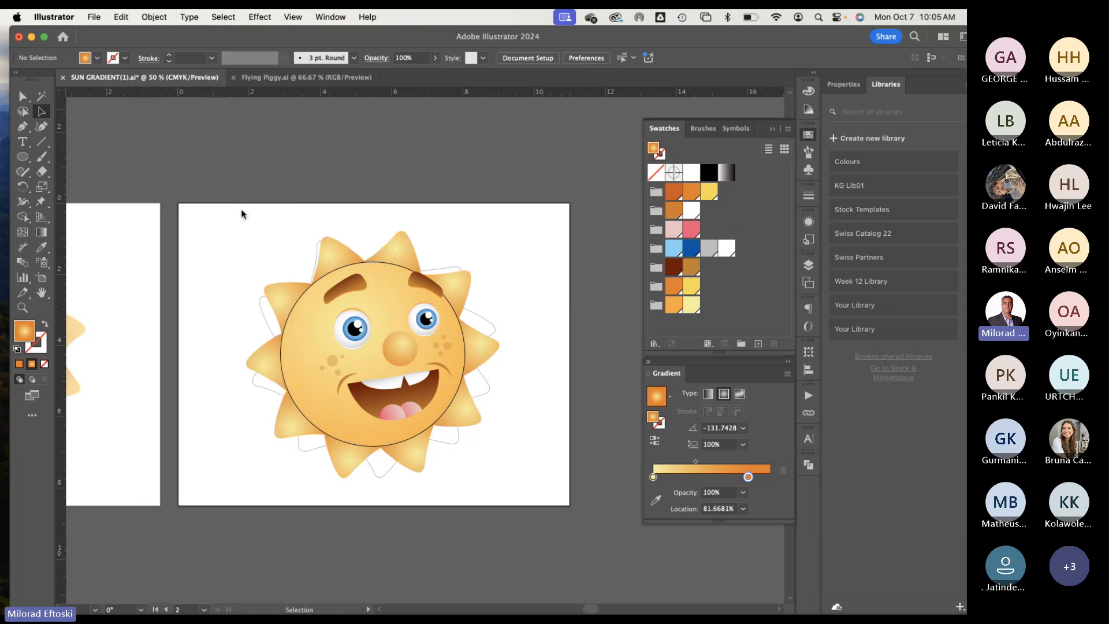
pyautogui.click(124, 58)
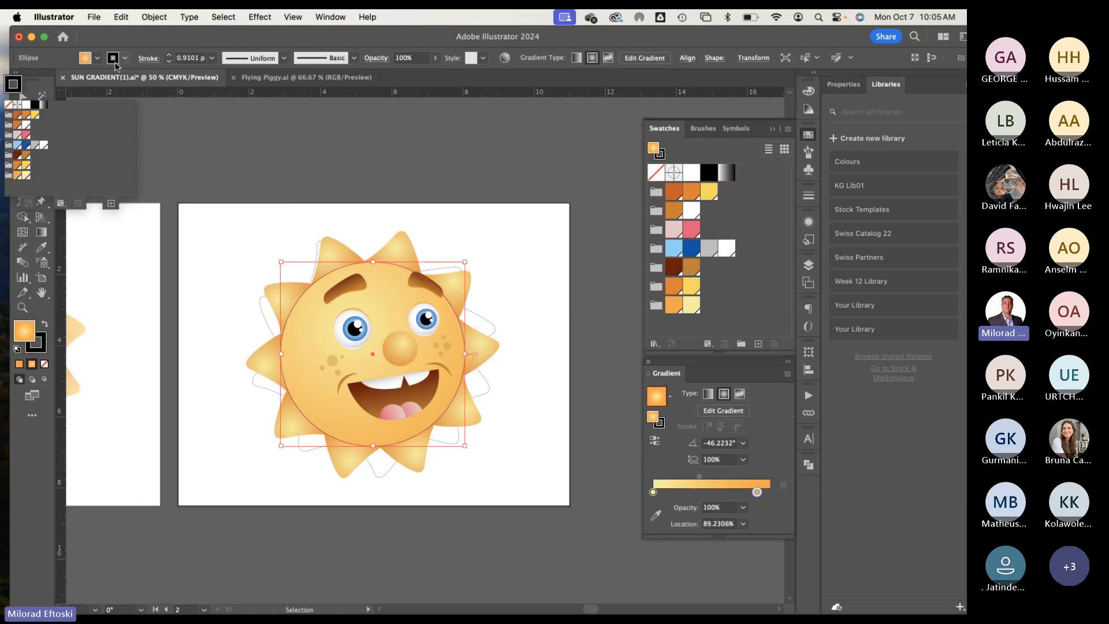
pyautogui.click(9, 105)
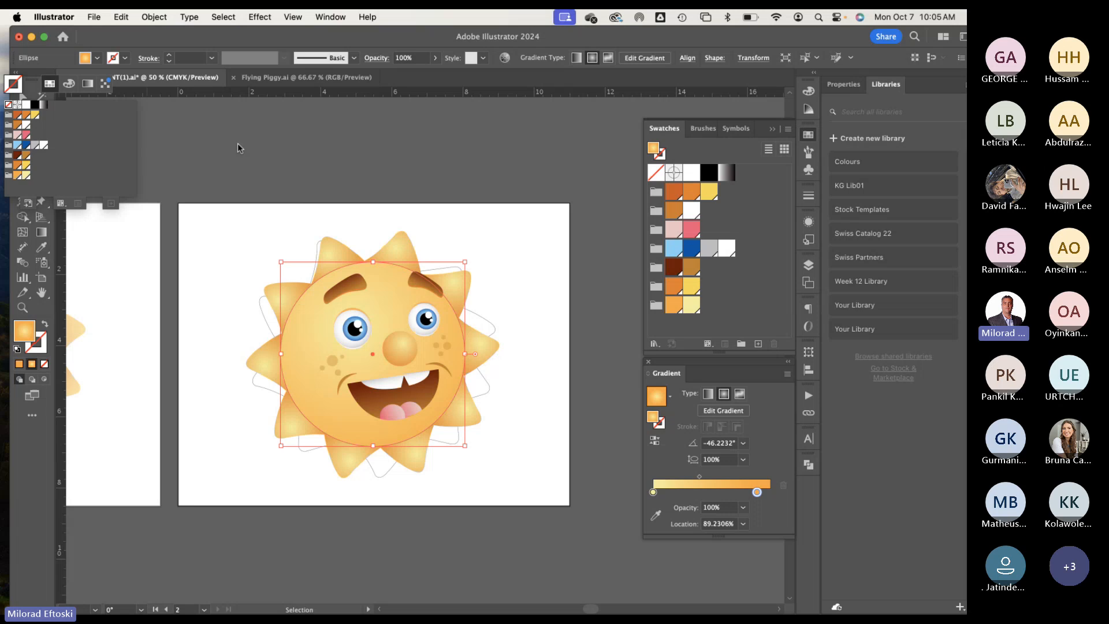
pyautogui.click(282, 152)
# Step: Group all parts of the finished sun and move the group onto the first artboard, partly overlapping the faded reference sun
pyautogui.press('super+minus')
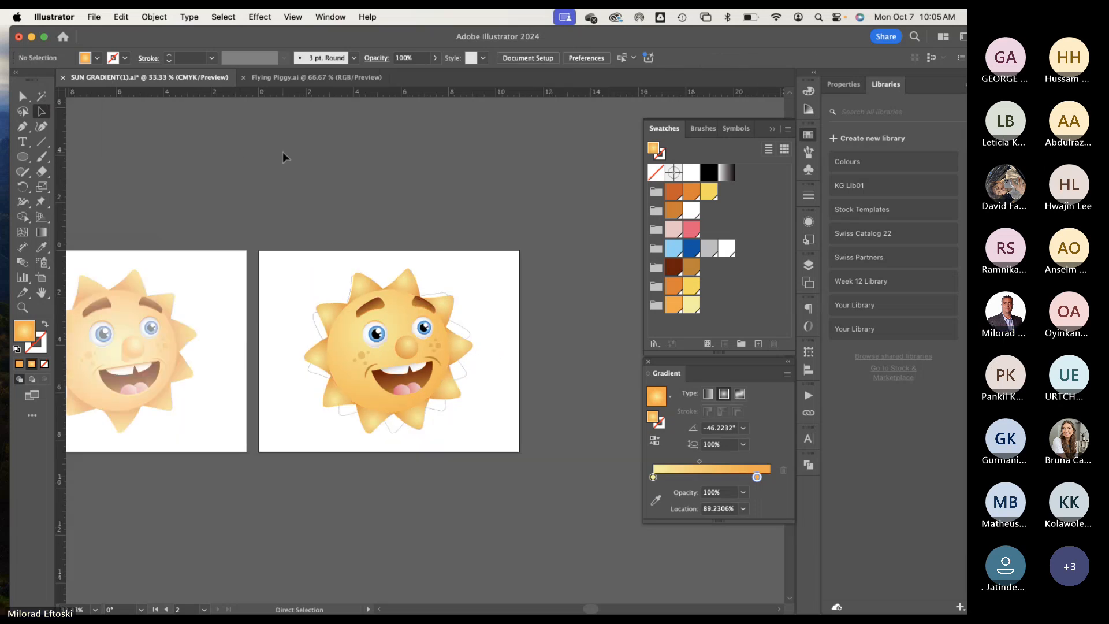
pyautogui.moveTo(329, 191); pyautogui.dragTo(386, 171)
pyautogui.moveTo(365, 238); pyautogui.dragTo(550, 435)
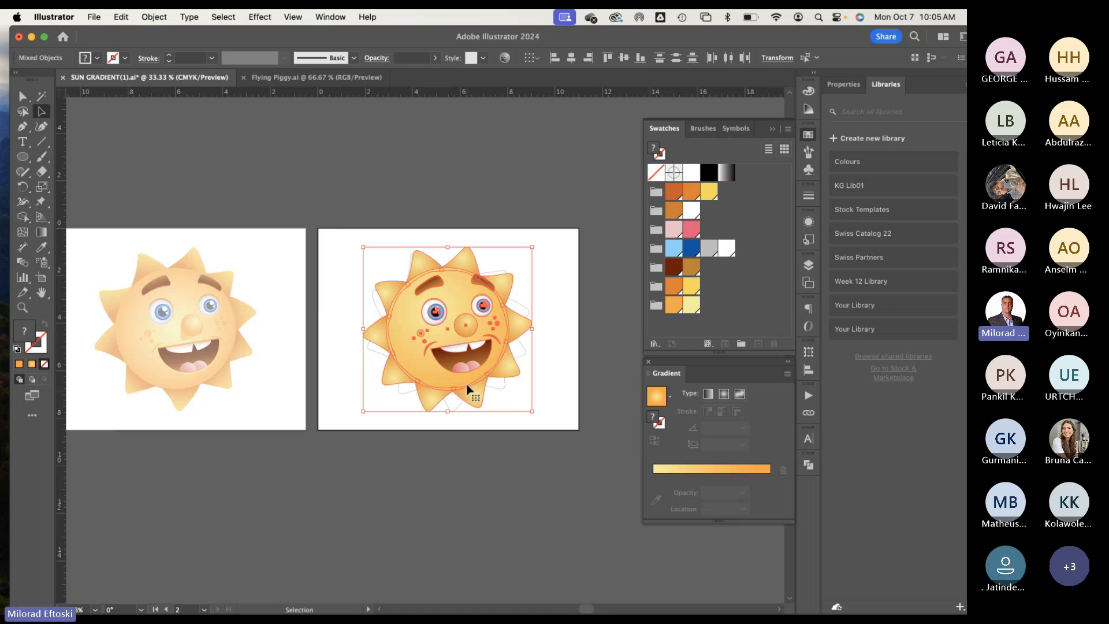
pyautogui.moveTo(468, 390); pyautogui.dragTo(463, 359)
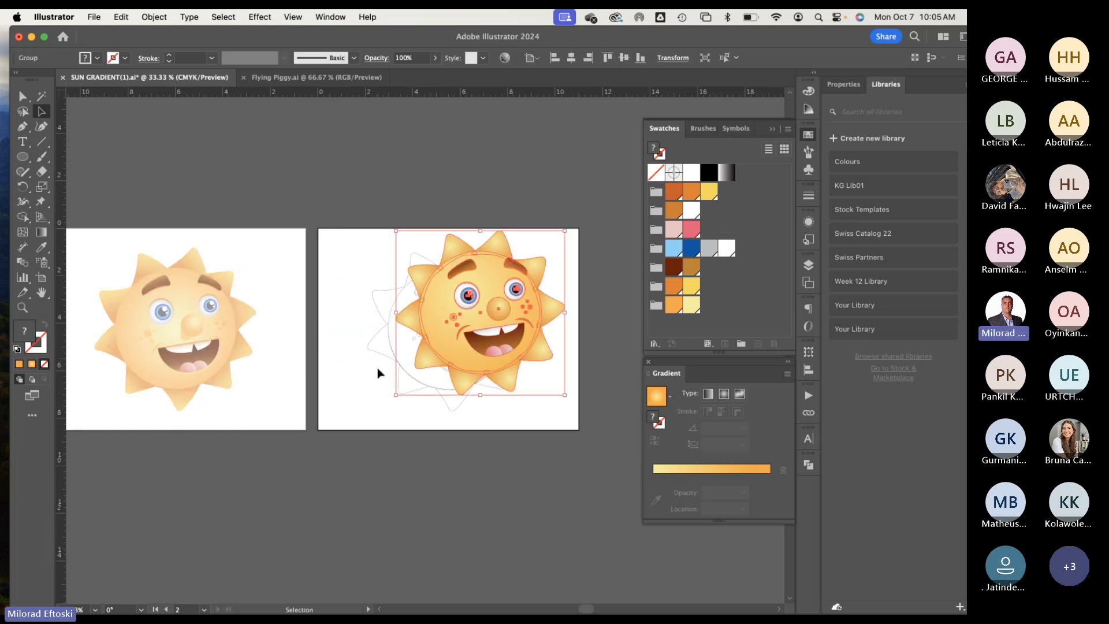
pyautogui.scroll(1, 318, 352)
pyautogui.moveTo(465, 384); pyautogui.dragTo(323, 363)
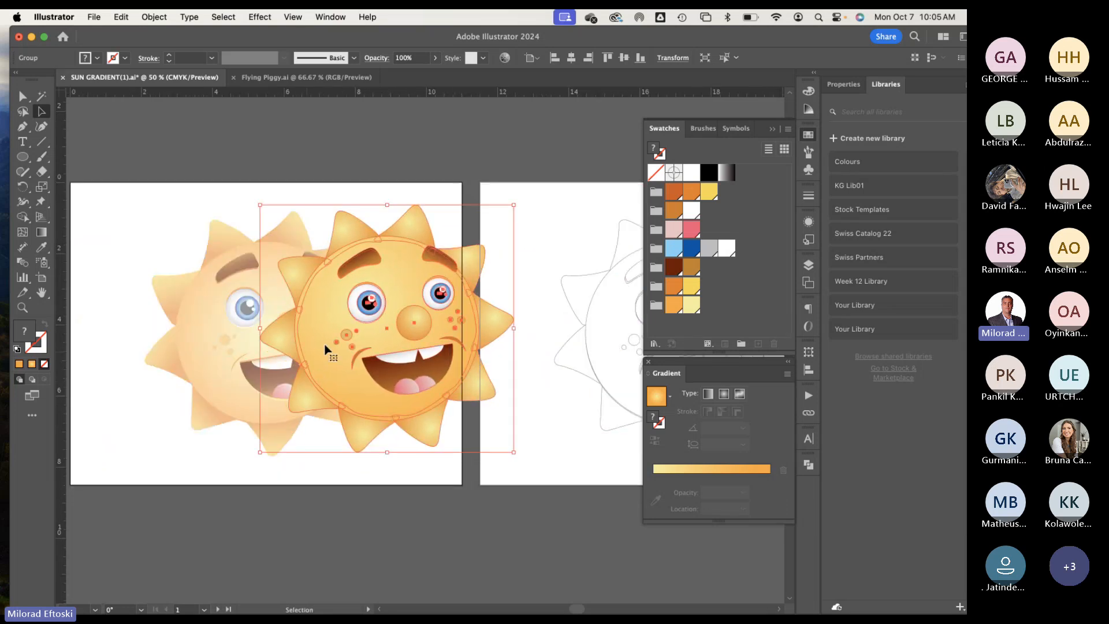
pyautogui.press('super+shift+a')
# Step: Examine the mouth, freckles and eyes at high magnification, comparing edge quality between the faded reference image and the vector sun
pyautogui.scroll(3, 243, 375)
pyautogui.scroll(6, 242, 378)
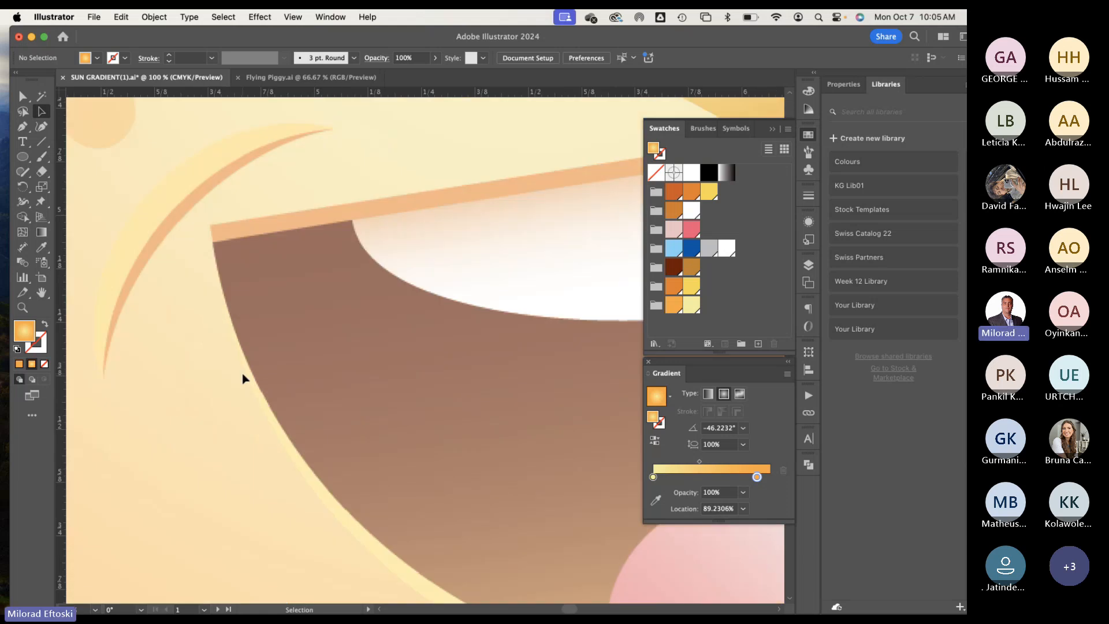
pyautogui.scroll(4, 296, 334)
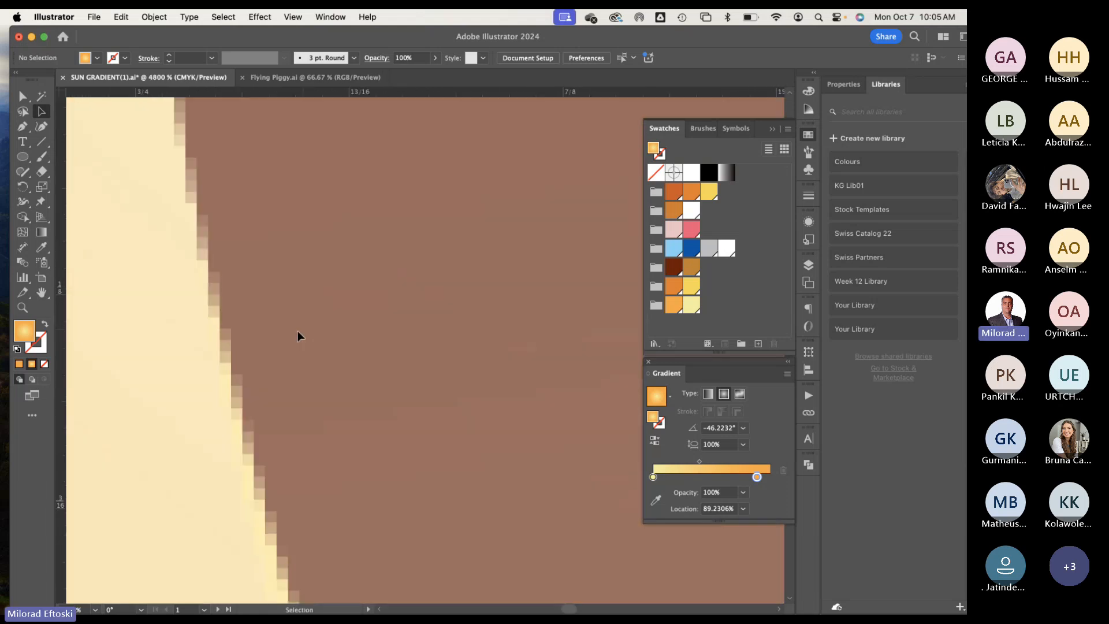
pyautogui.scroll(-5, 253, 333)
pyautogui.scroll(-6, 322, 341)
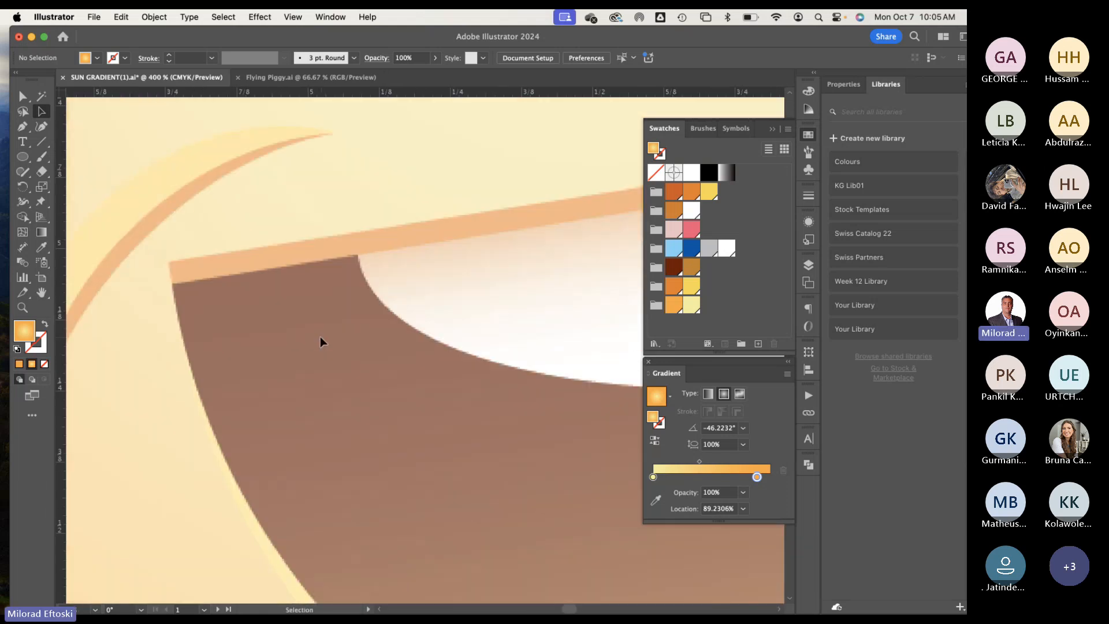
pyautogui.scroll(3, 285, 323)
pyautogui.scroll(2, 286, 324)
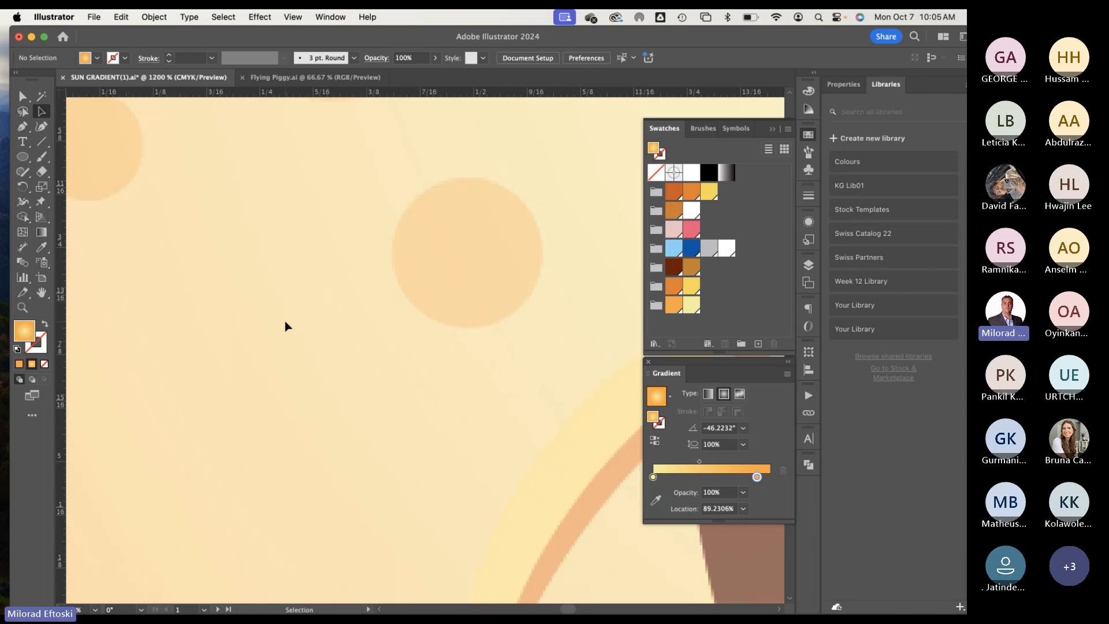
pyautogui.scroll(5, 379, 317)
pyautogui.scroll(5, 443, 563)
pyautogui.hscroll(5, 443, 563)
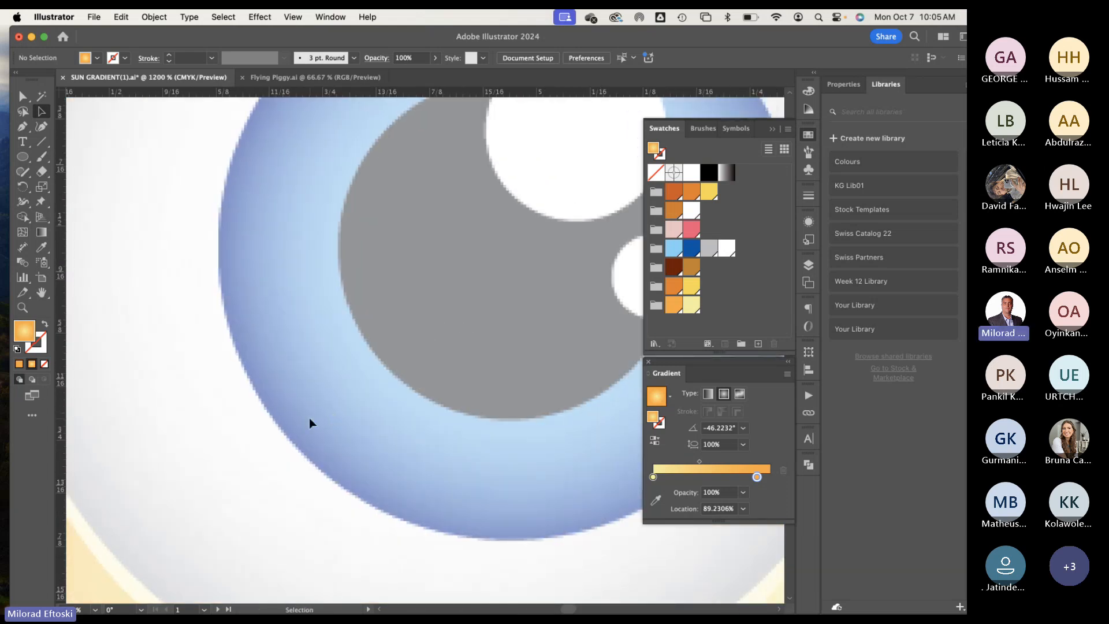
pyautogui.scroll(2, 310, 418)
pyautogui.scroll(-5, 310, 418)
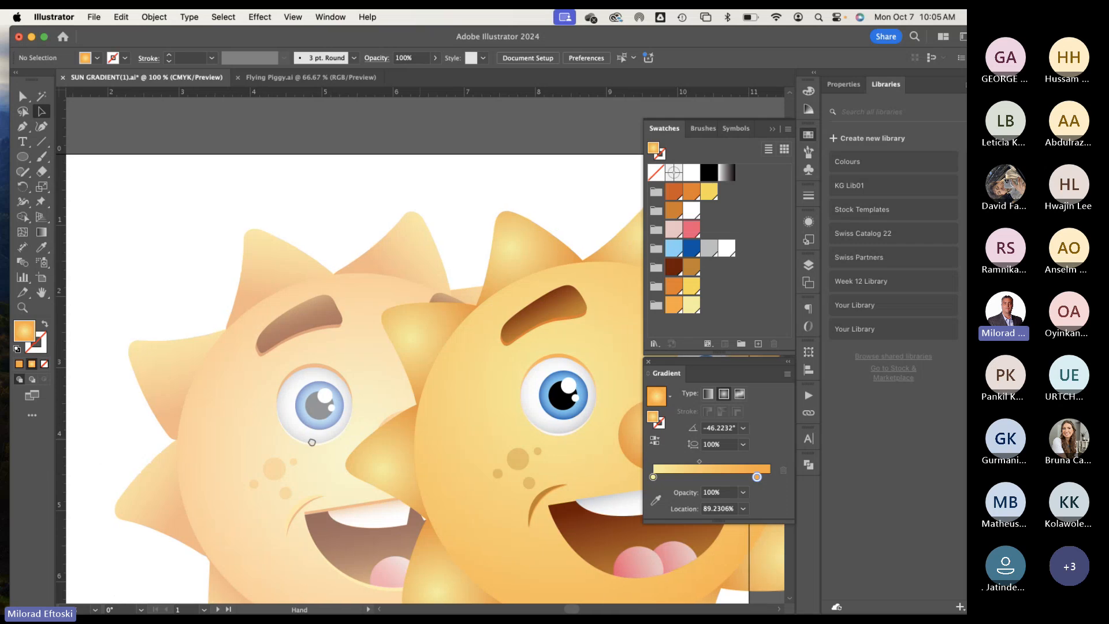
pyautogui.scroll(5, 398, 430)
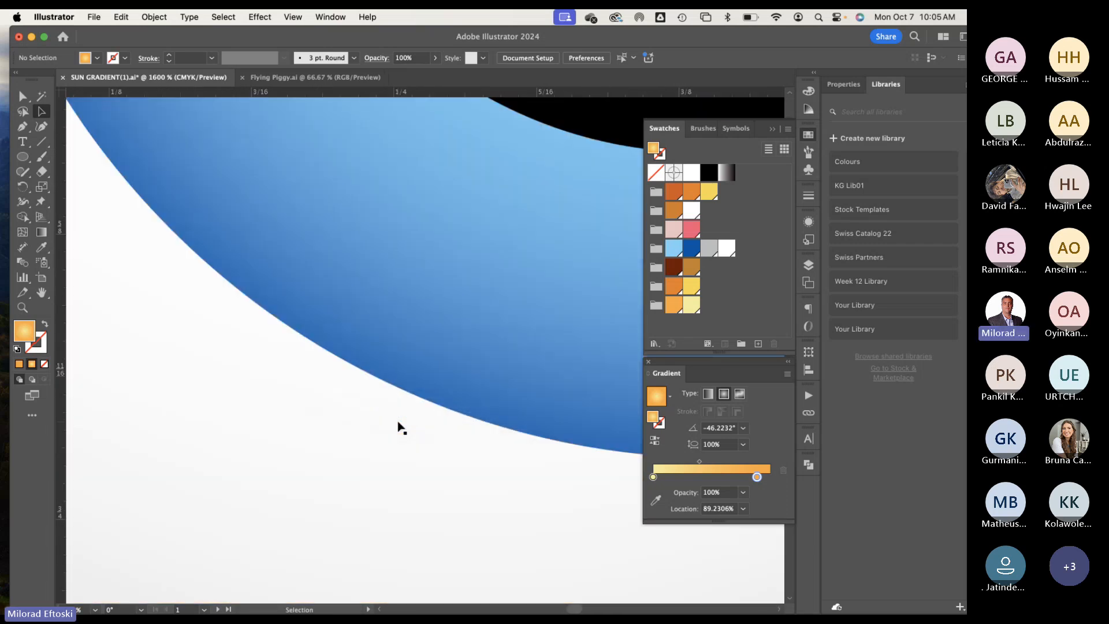
pyautogui.scroll(3, 398, 428)
pyautogui.scroll(-4, 398, 428)
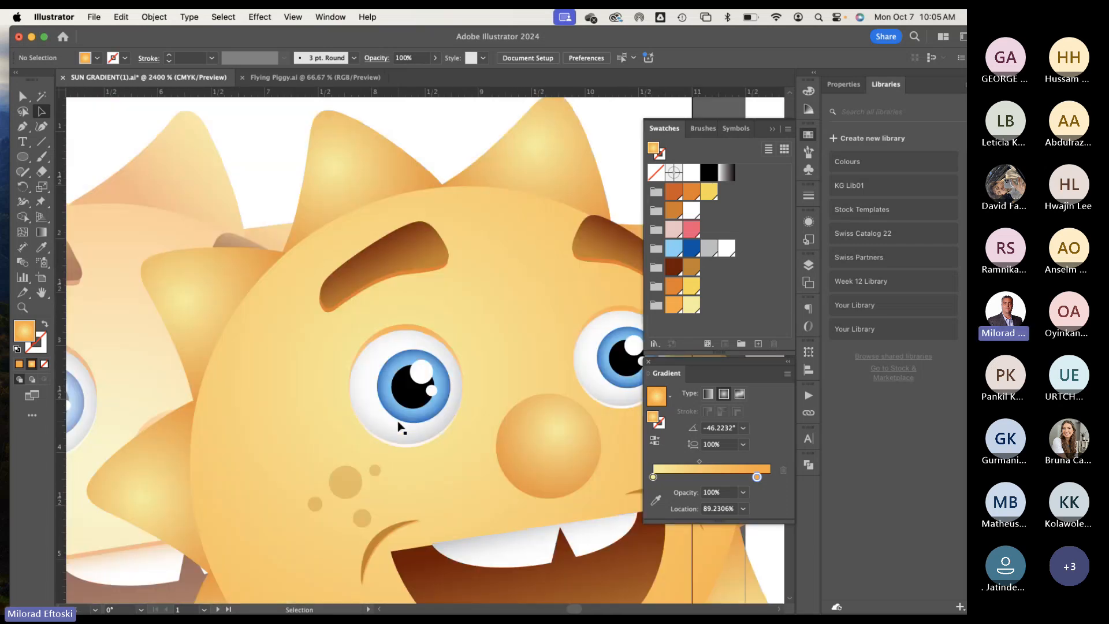
pyautogui.scroll(4, 398, 427)
pyautogui.scroll(-5, 398, 427)
pyautogui.scroll(-8, 398, 428)
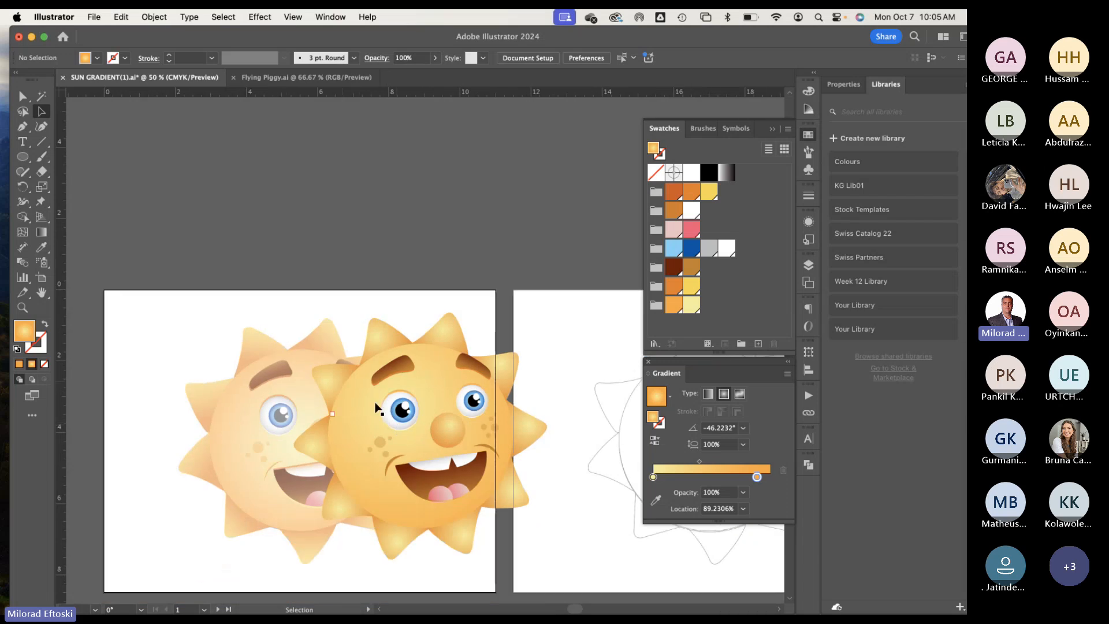
# Step: Try the grouped sun directly over the faded reference, return it onto its outline sketch on the second artboard, and deselect it
pyautogui.moveTo(379, 407); pyautogui.dragTo(271, 398)
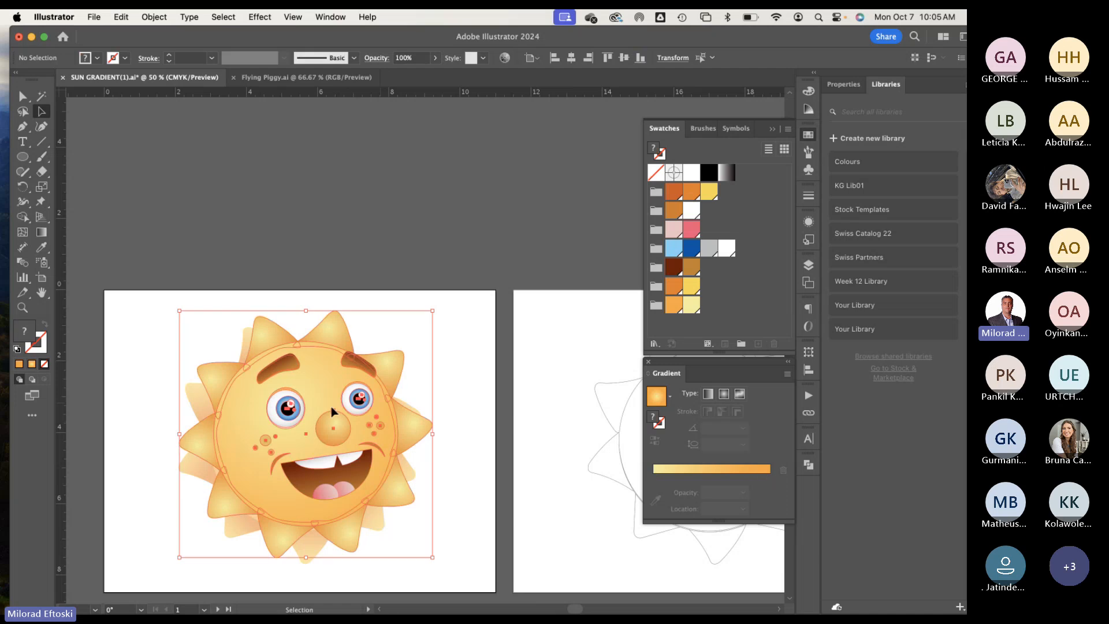
pyautogui.scroll(-2, 329, 410)
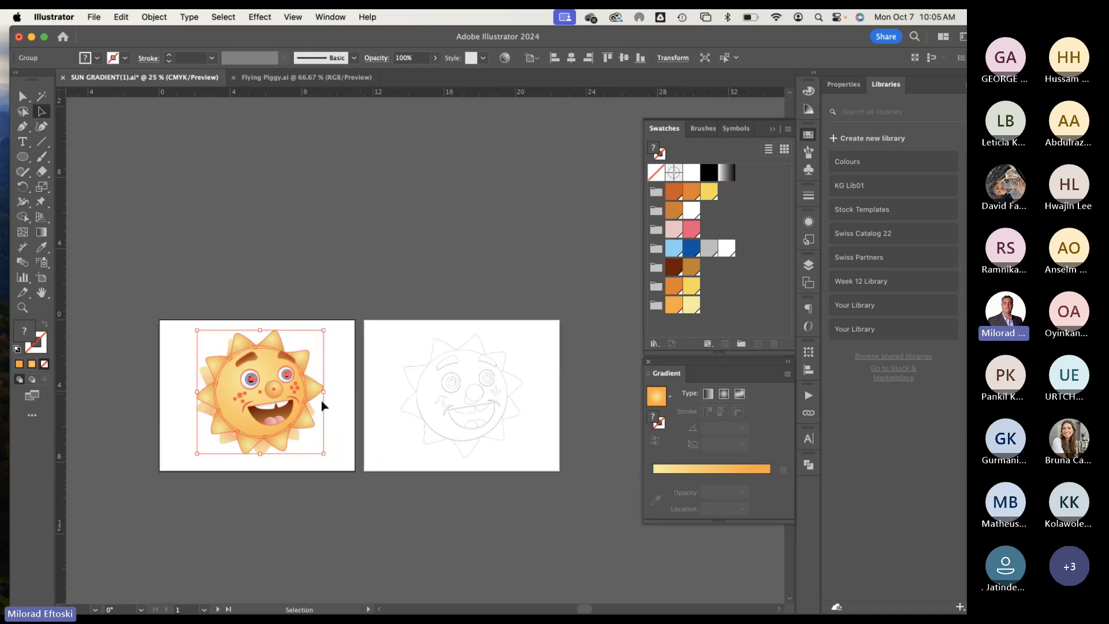
pyautogui.moveTo(282, 402); pyautogui.dragTo(476, 395)
pyautogui.scroll(2, 478, 394)
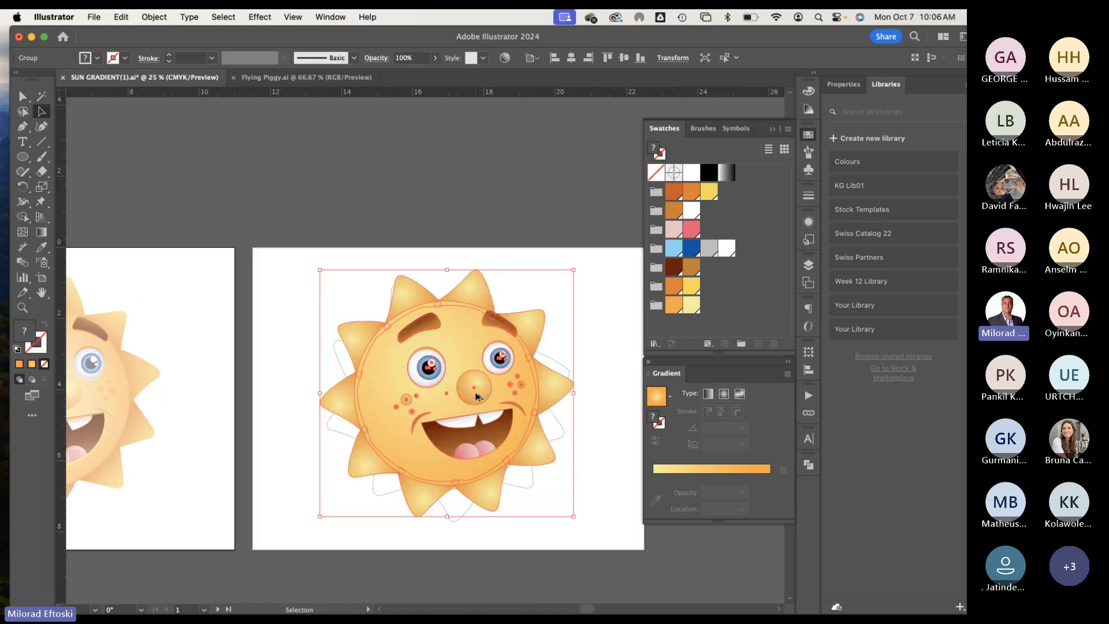
pyautogui.click(385, 243)
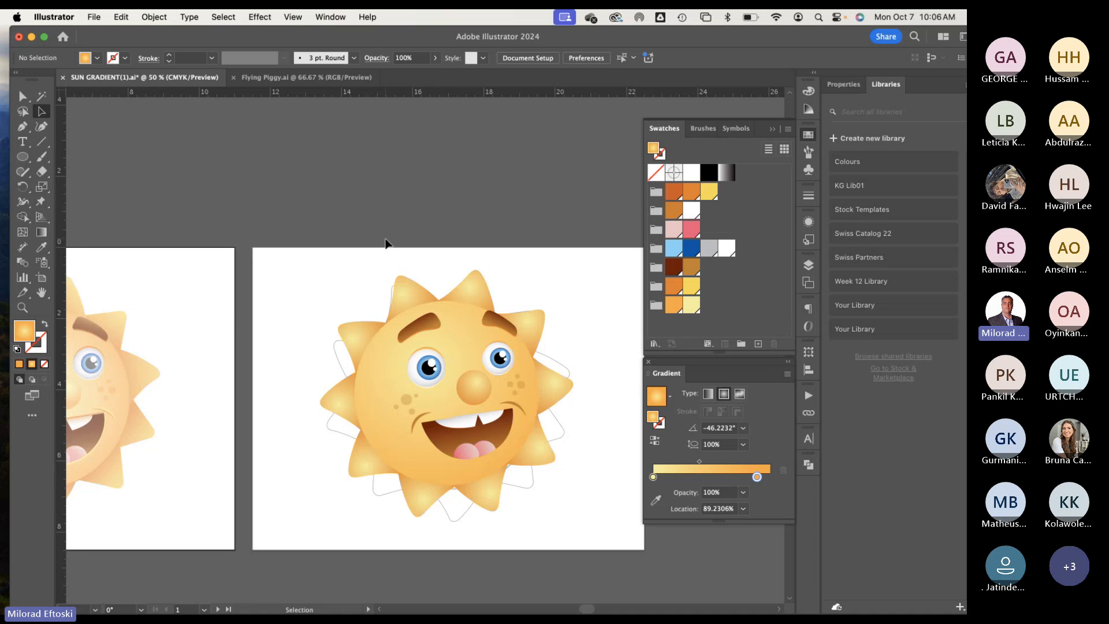
# Step: Save the sun document and close the Swatches and Gradient panels
pyautogui.press('super+minus')
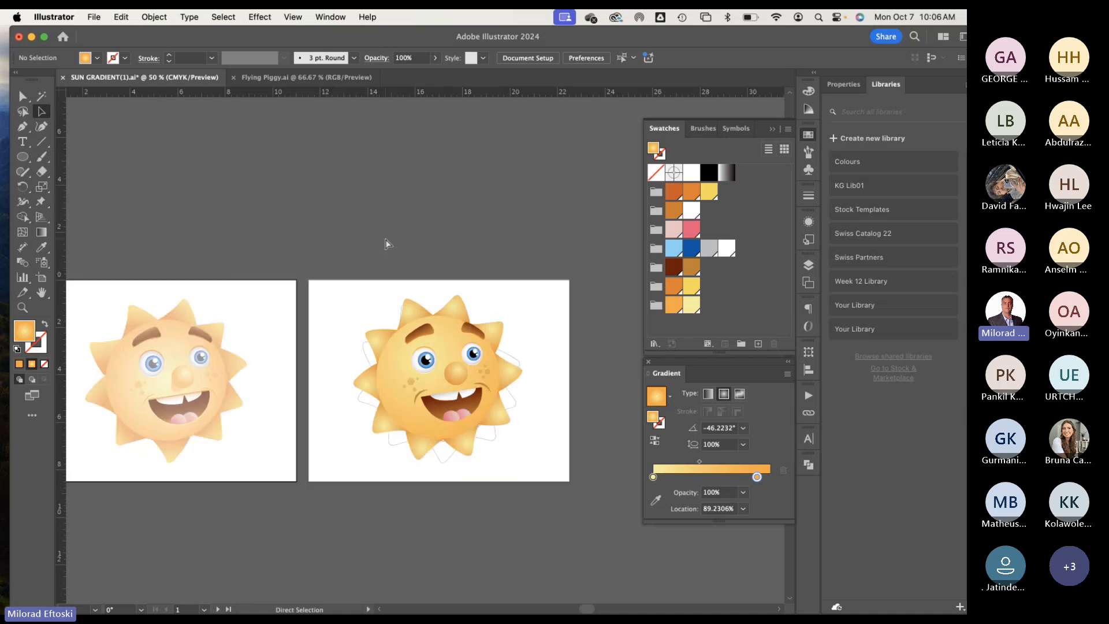
pyautogui.moveTo(460, 381); pyautogui.dragTo(460, 302)
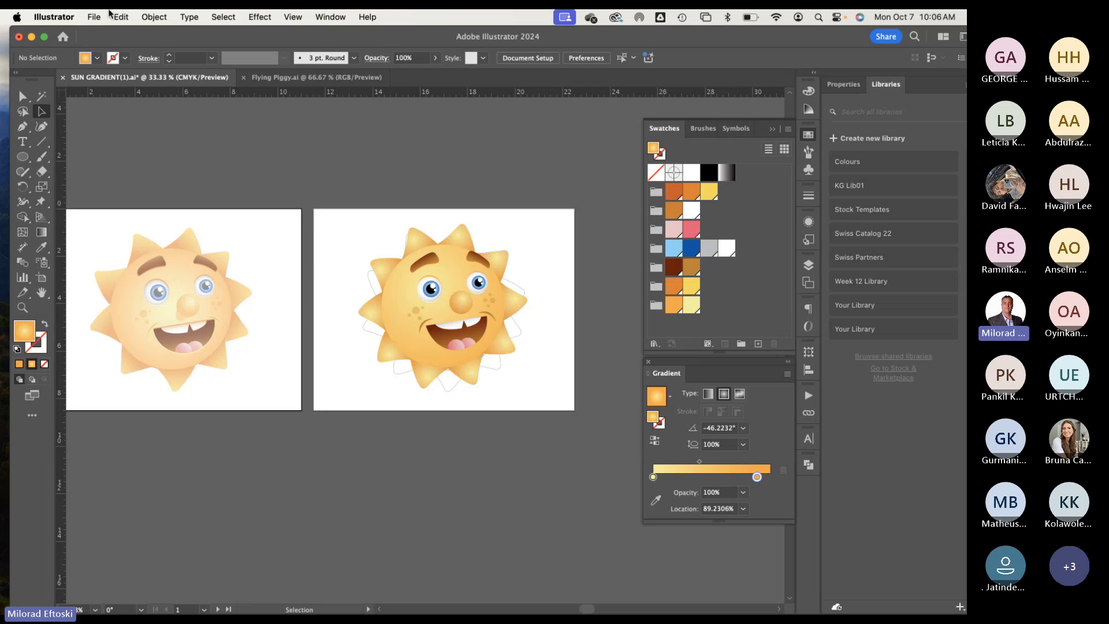
pyautogui.click(95, 17)
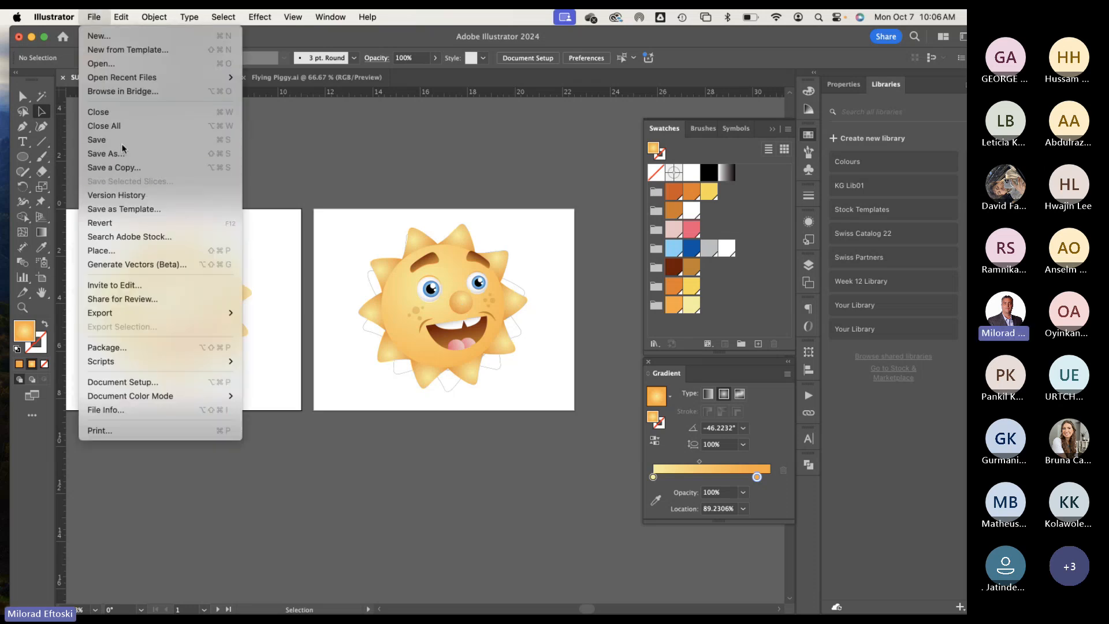
pyautogui.click(277, 173)
pyautogui.press('cmd+s')
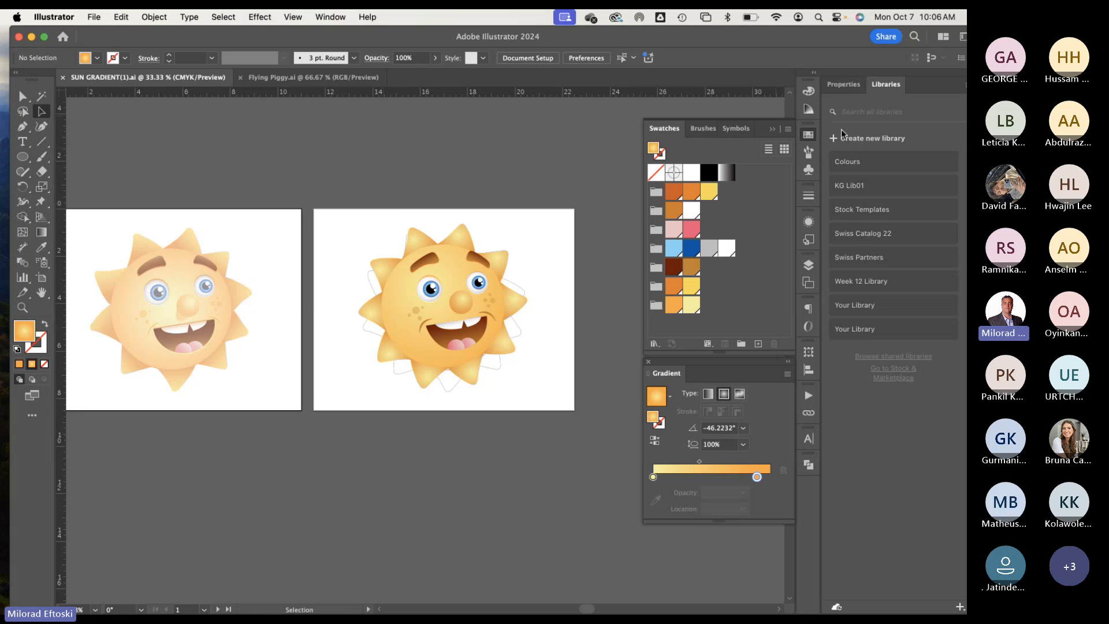
pyautogui.click(809, 136)
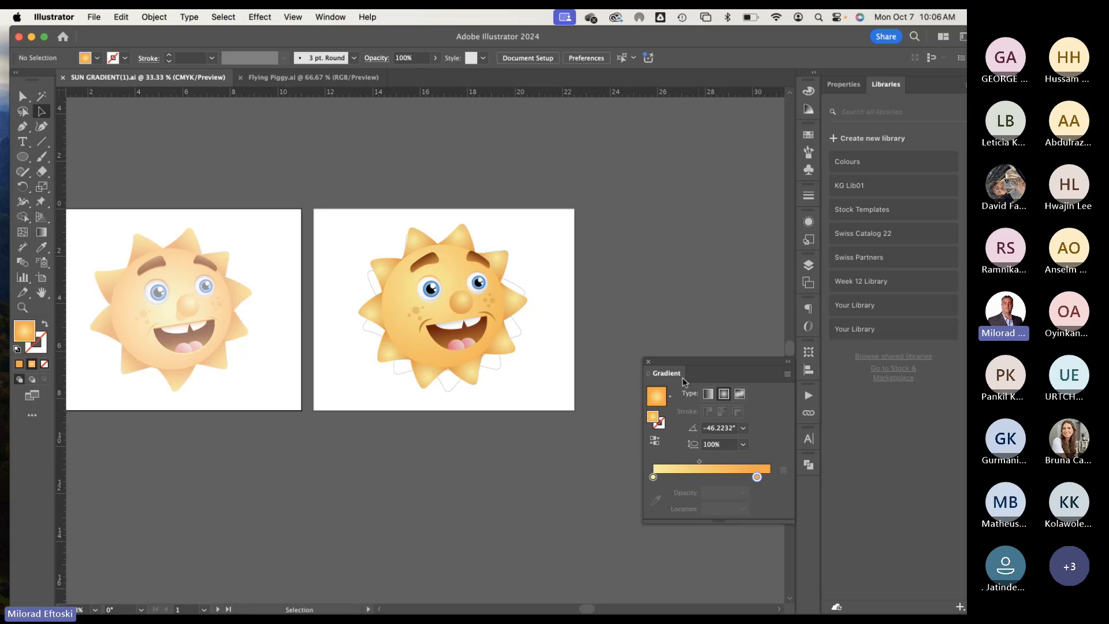
pyautogui.click(648, 362)
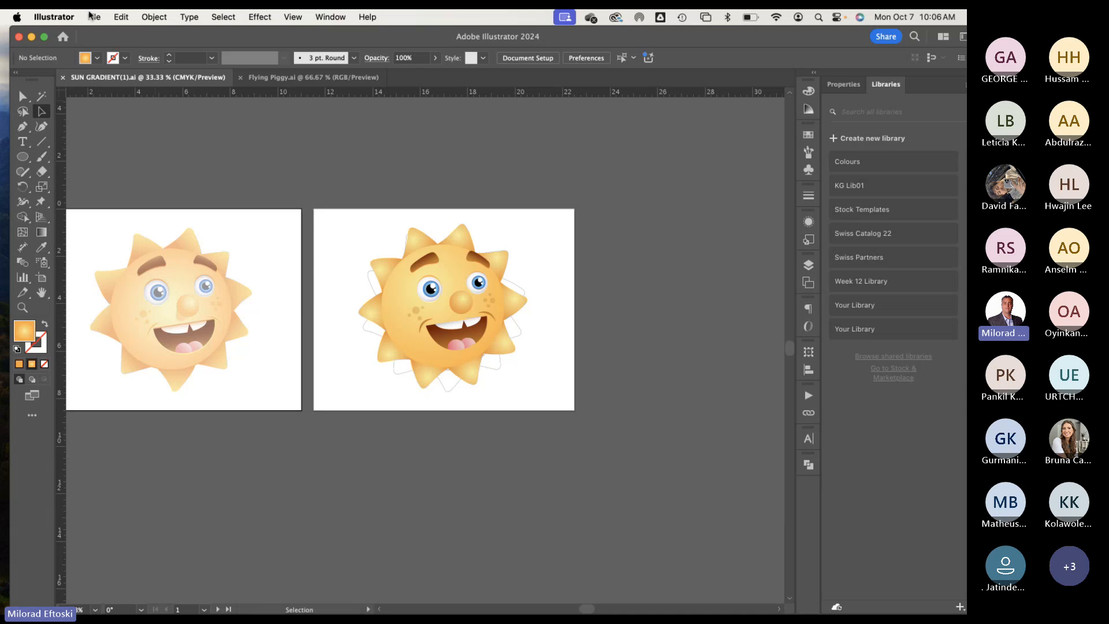
# Step: Save the sun drawing as a new Illustrator file named SUN GRADIENT(2).ai on the Desktop, accepting the offered Illustrator options
pyautogui.click(91, 17)
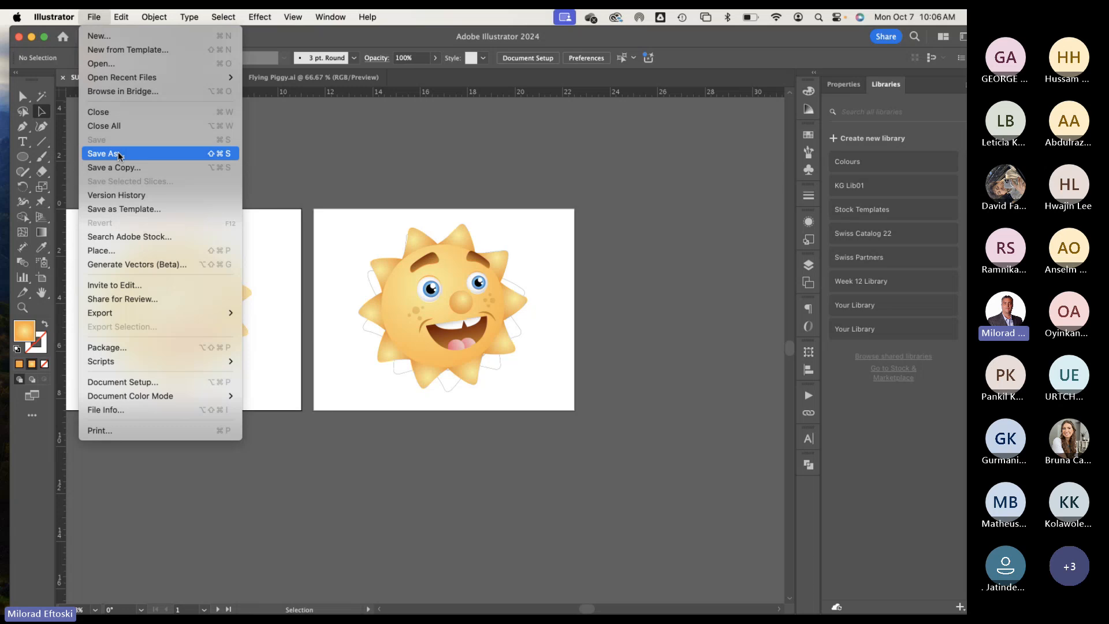
pyautogui.click(149, 156)
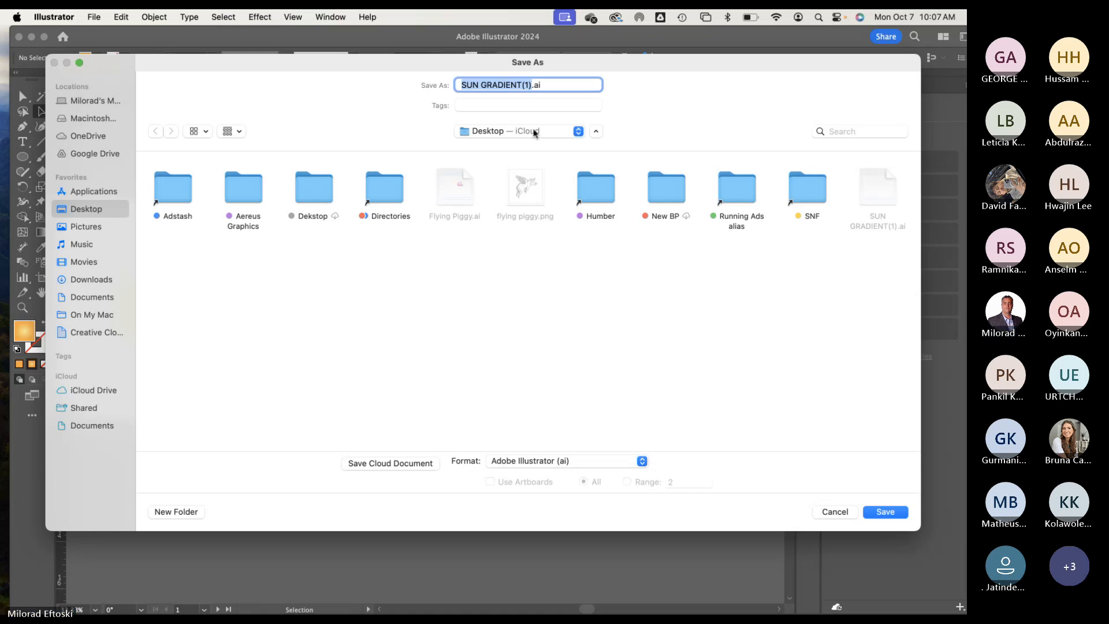
pyautogui.click(527, 86)
pyautogui.press('BackSpace')
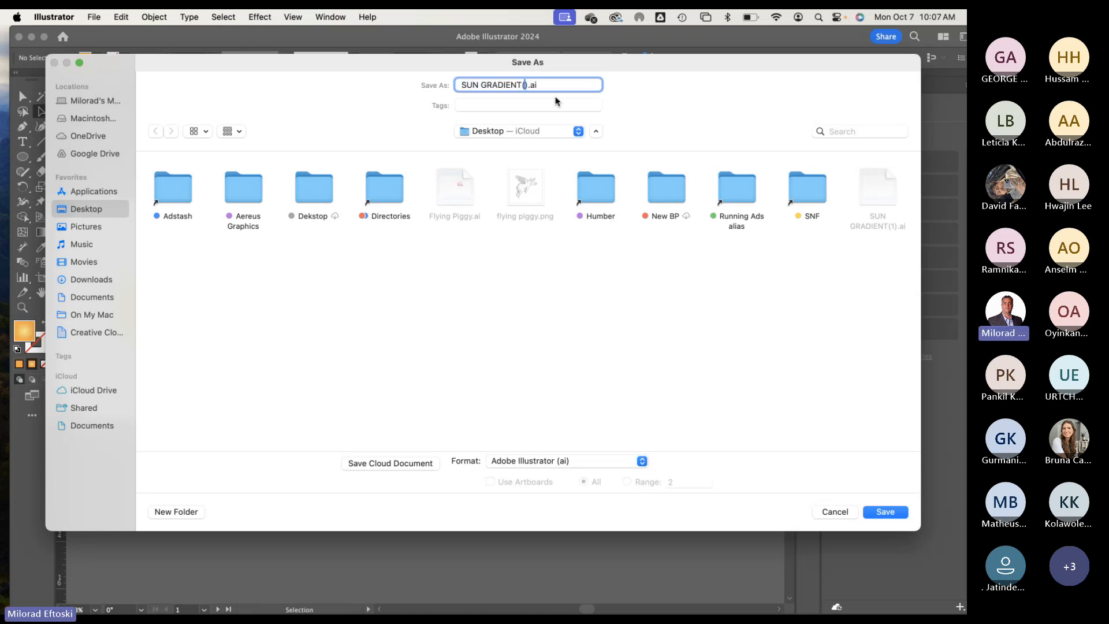
pyautogui.write('2')
pyautogui.click(883, 508)
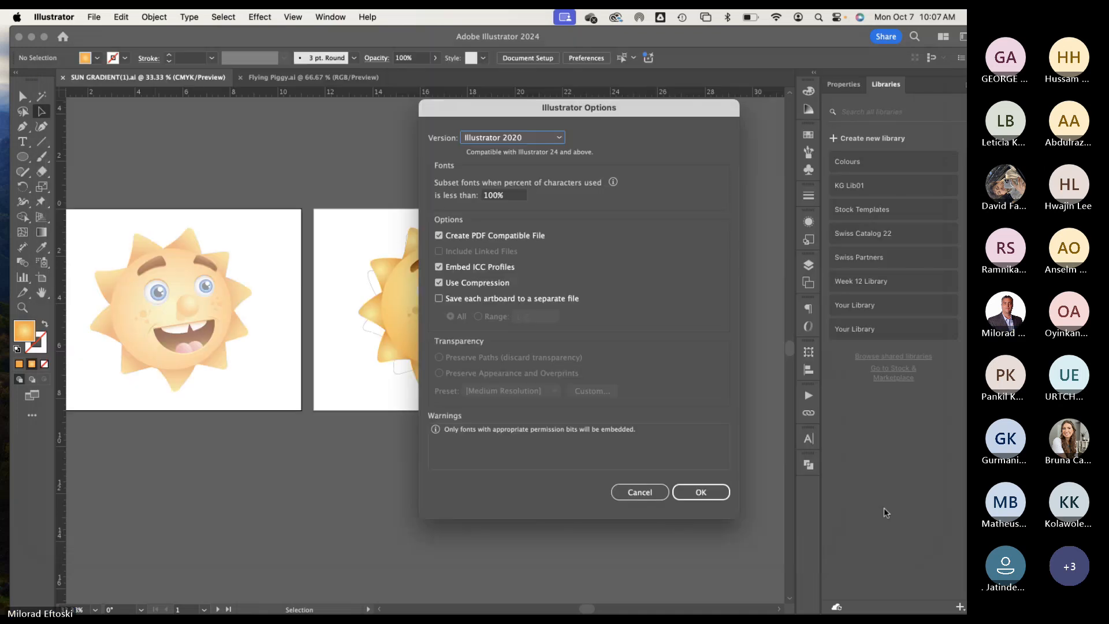
pyautogui.click(695, 491)
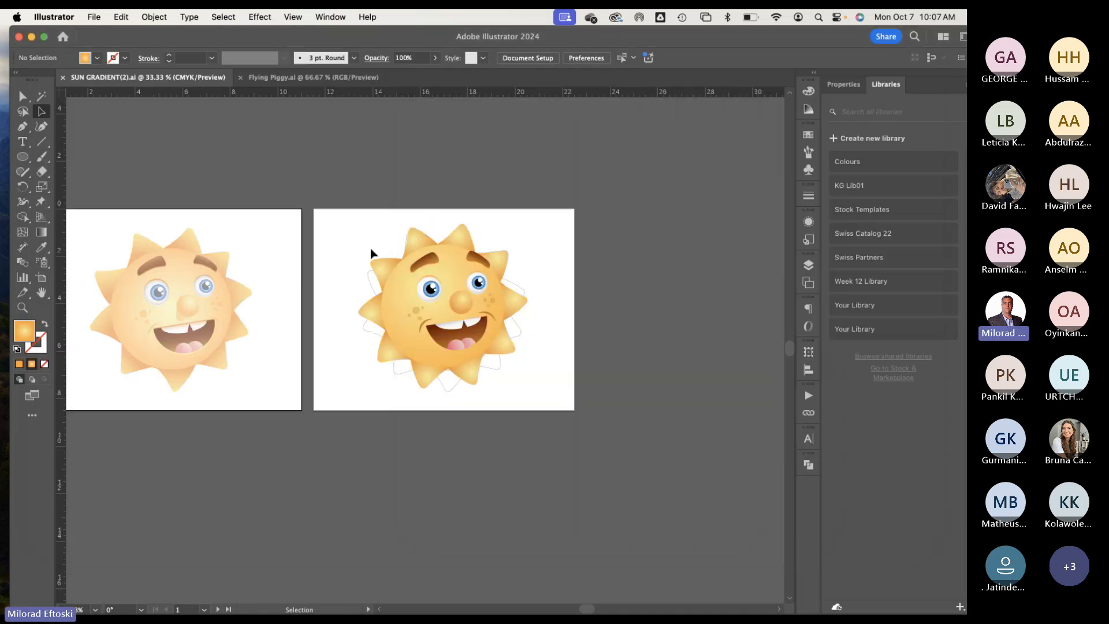
pyautogui.click(95, 17)
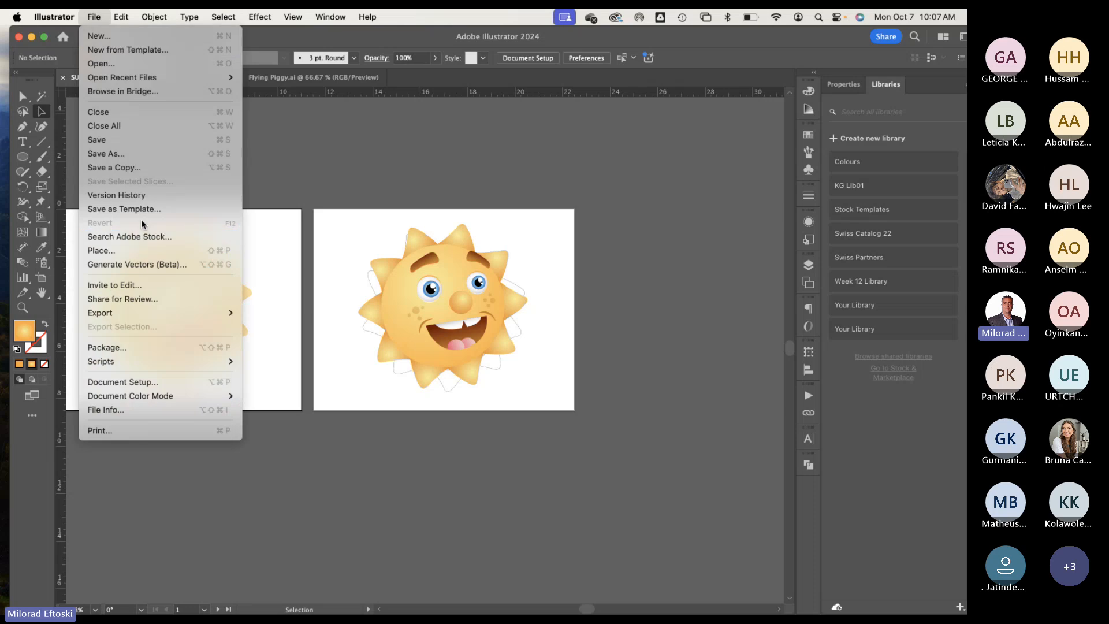
pyautogui.moveTo(141, 314)
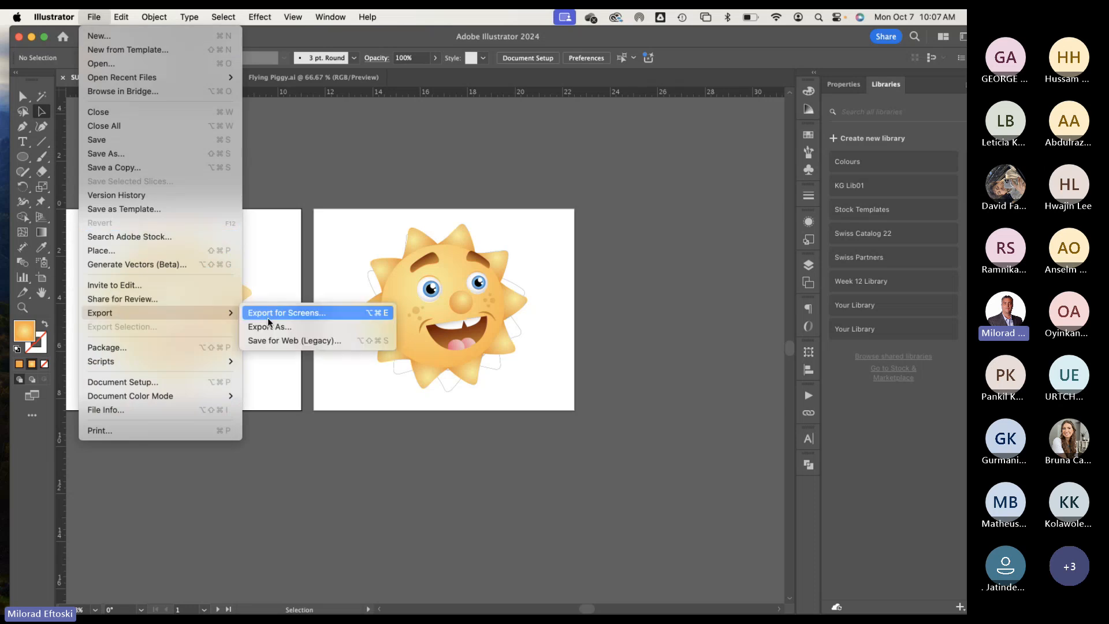
pyautogui.click(284, 341)
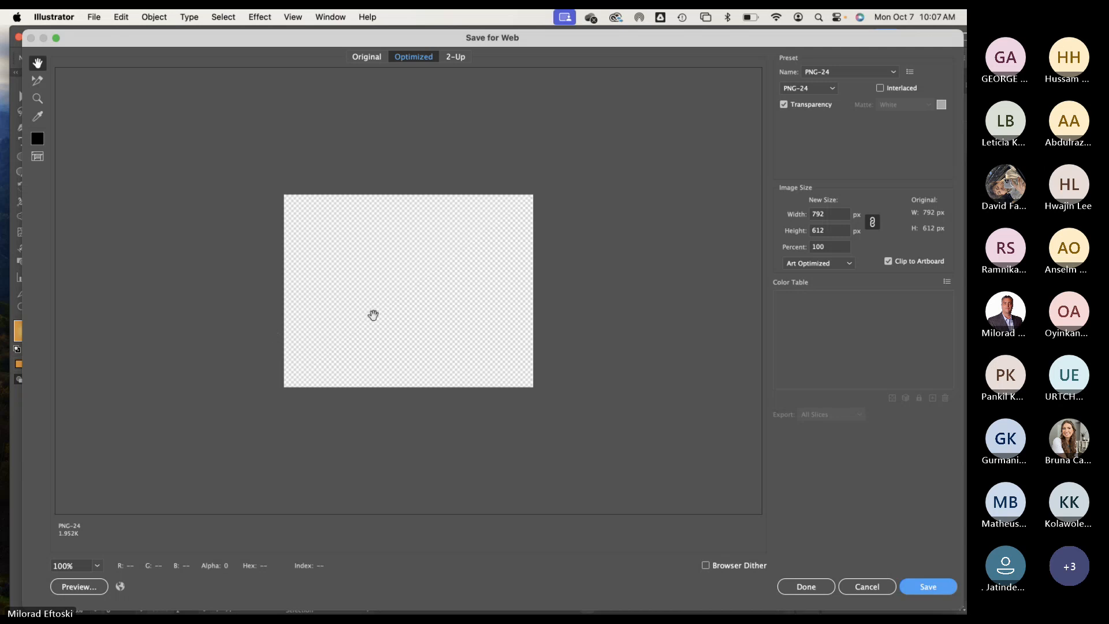
pyautogui.click(784, 105)
pyautogui.click(783, 105)
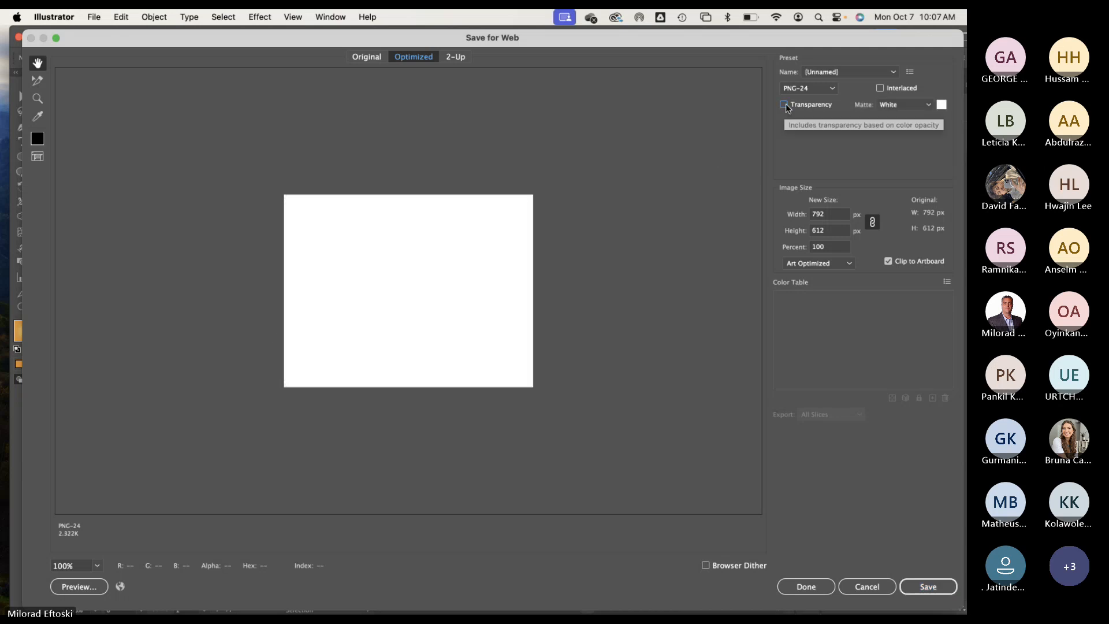
pyautogui.click(866, 586)
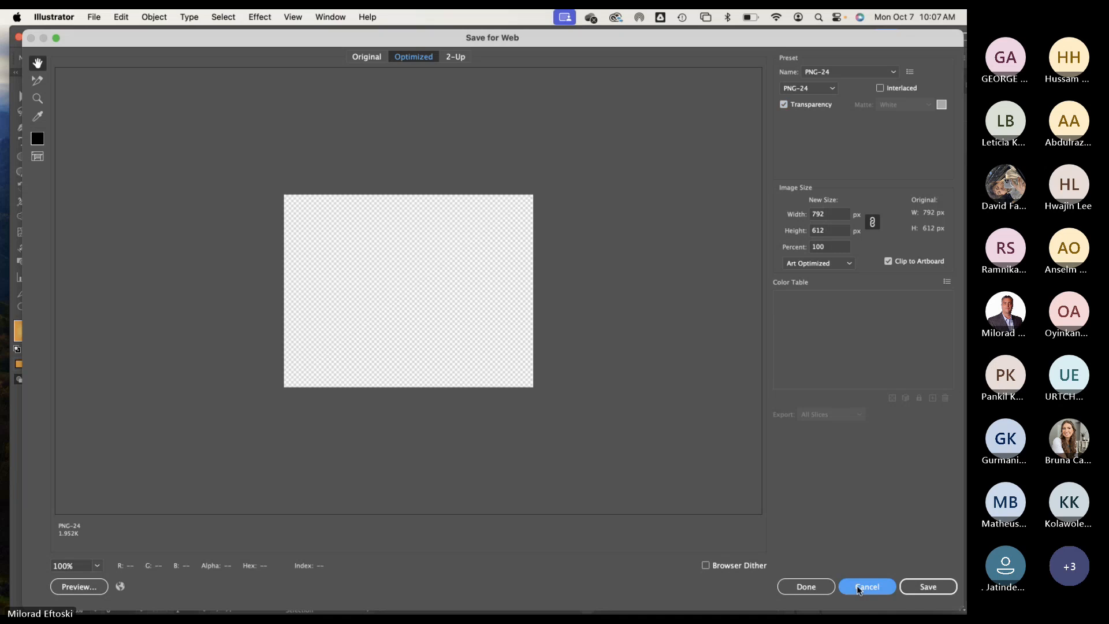
# Step: Export the sun drawing to the Desktop as SUN GRADIENT(2).jpg in JPEG format, with the color model set to RGB
pyautogui.click(94, 17)
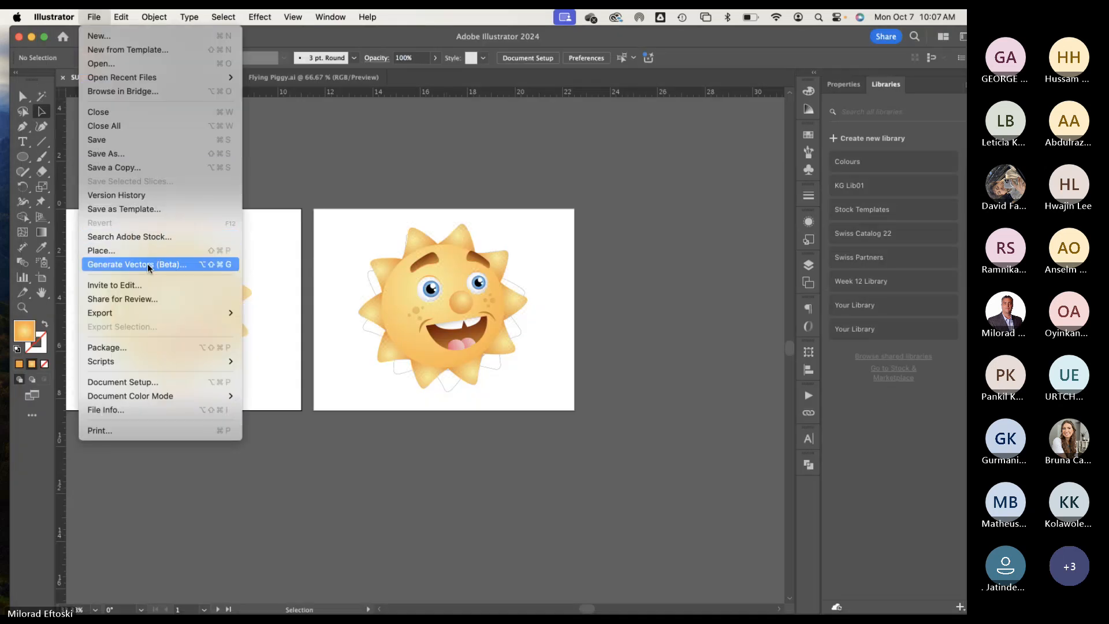
pyautogui.moveTo(141, 314)
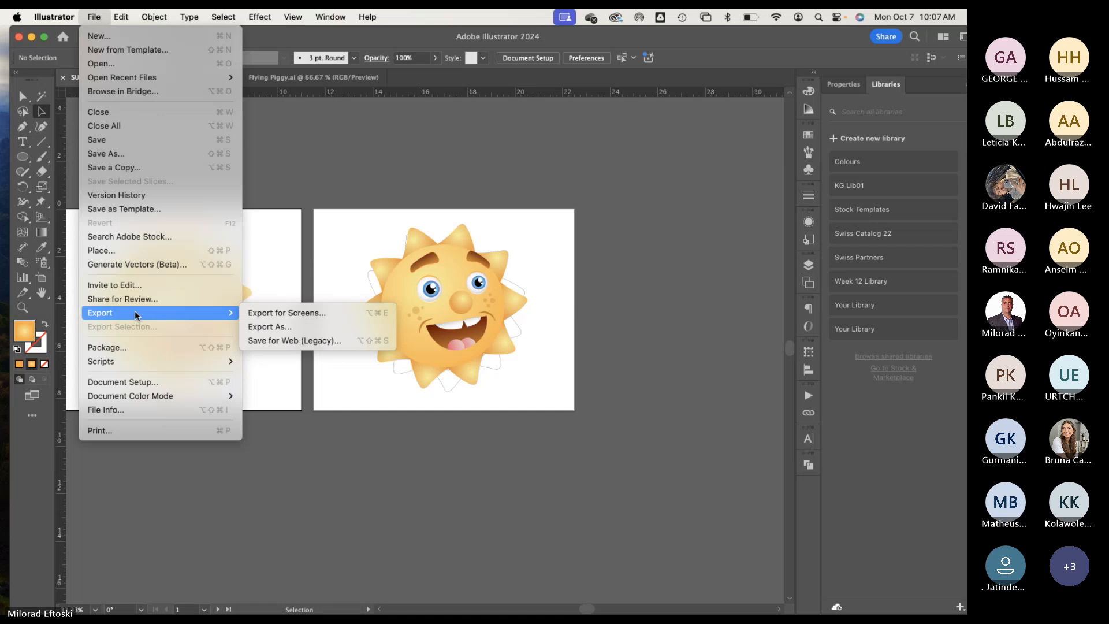
pyautogui.click(293, 328)
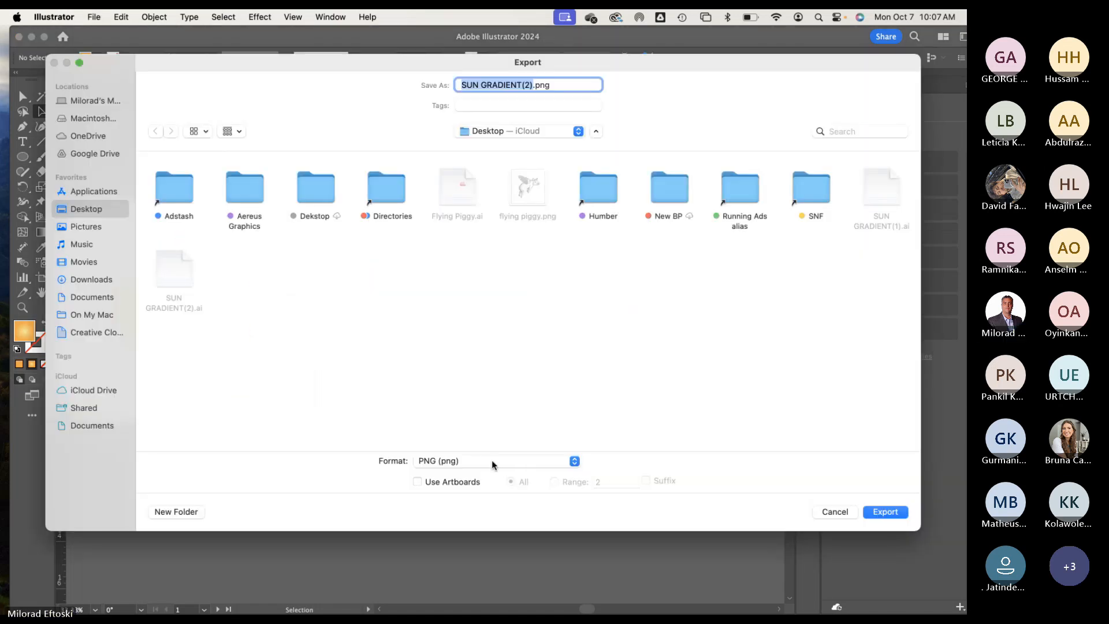
pyautogui.click(492, 461)
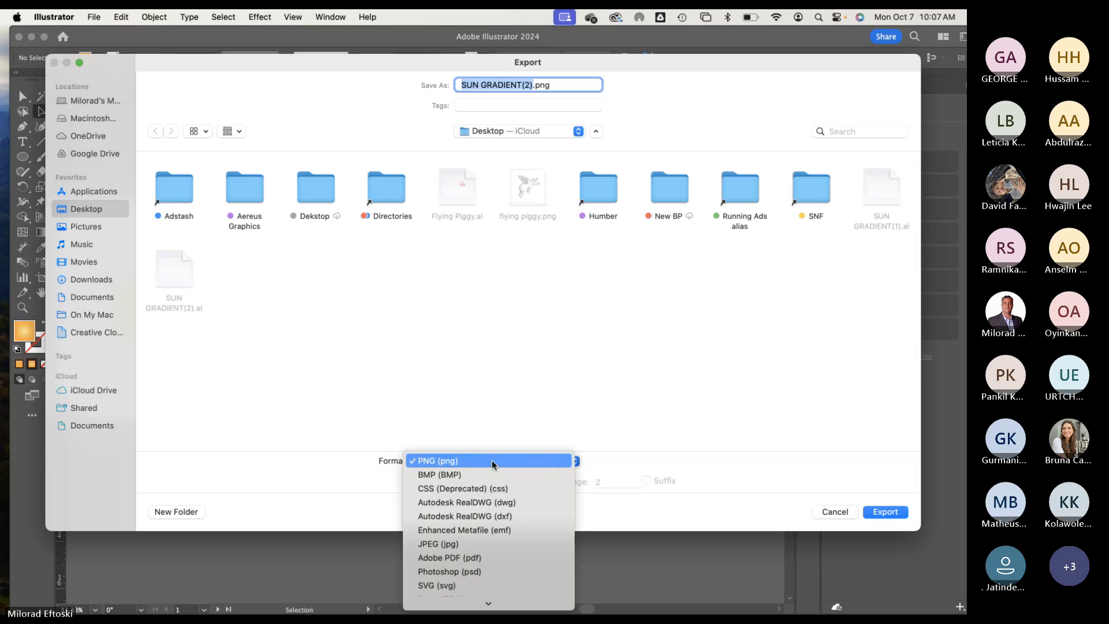
pyautogui.click(484, 544)
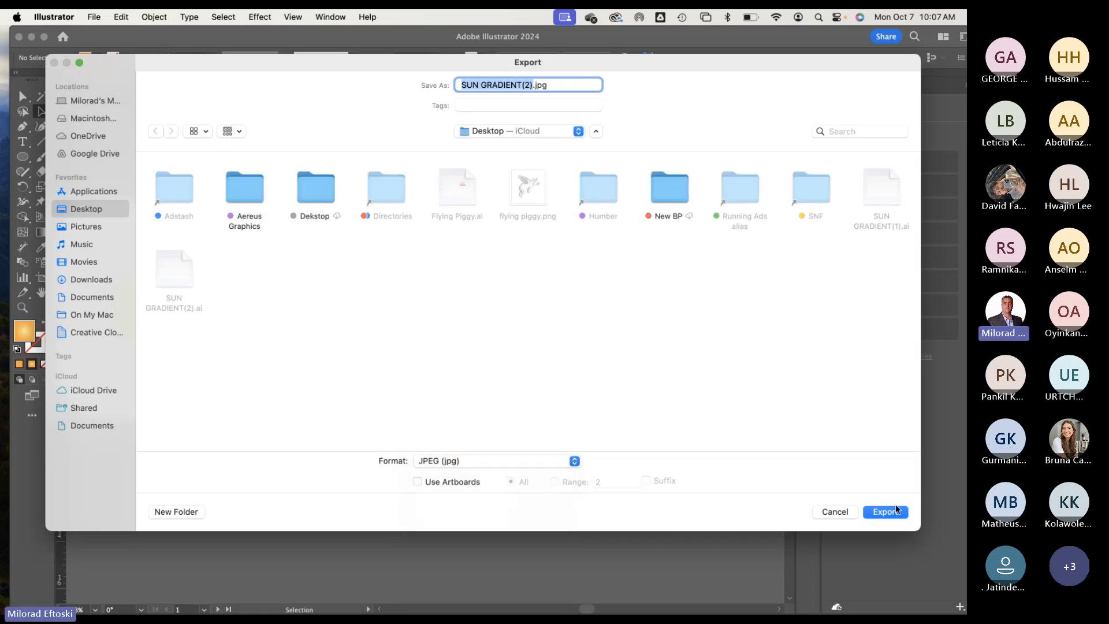
pyautogui.click(883, 511)
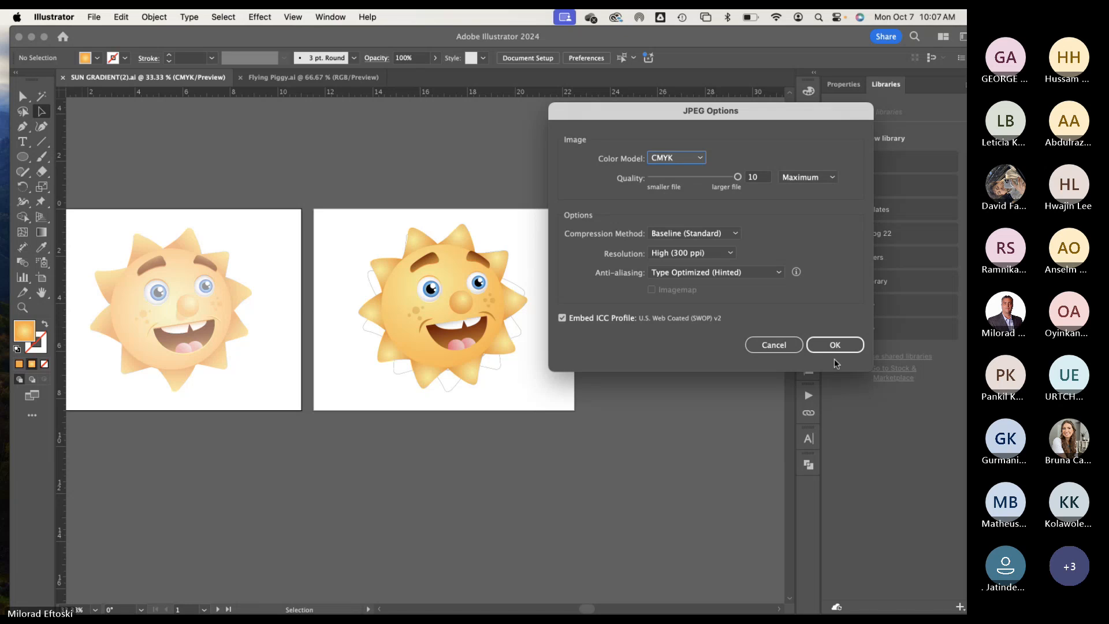
pyautogui.click(675, 158)
pyautogui.click(674, 172)
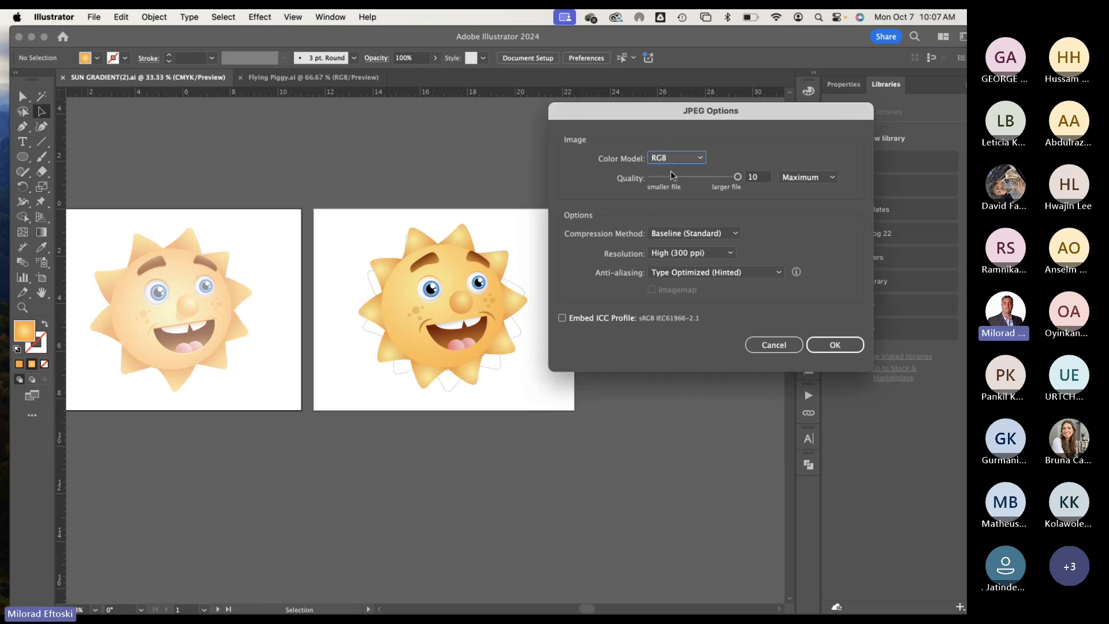
pyautogui.click(834, 345)
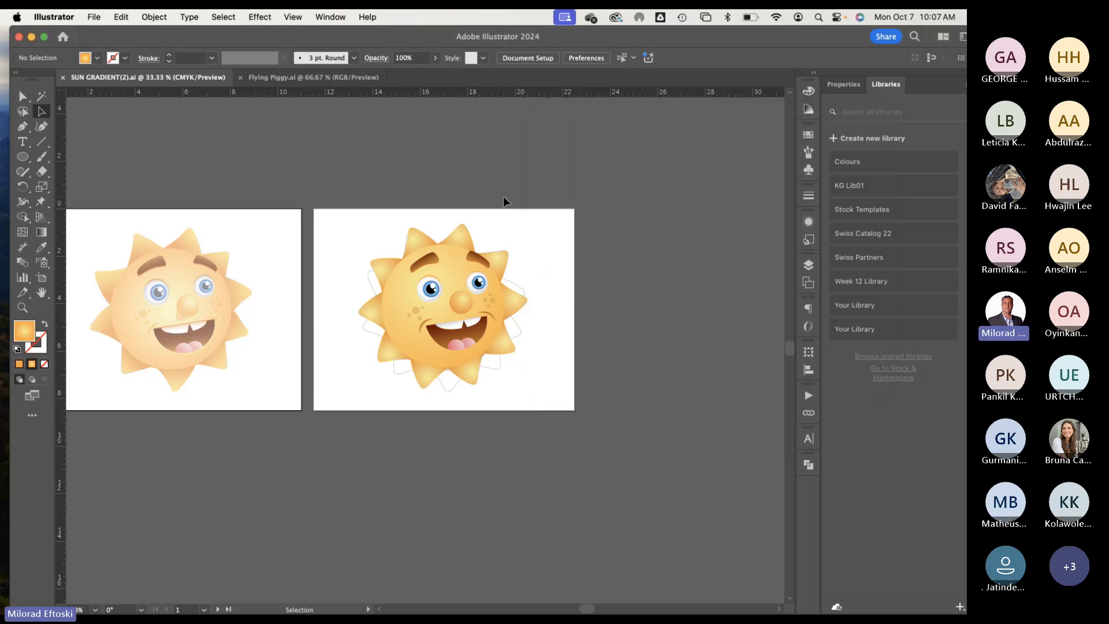
# Step: Minimize the drawing window, move SUN GRADIENT(2).jpg to an empty spot on the desktop, and preview it in Quick Look
pyautogui.click(32, 38)
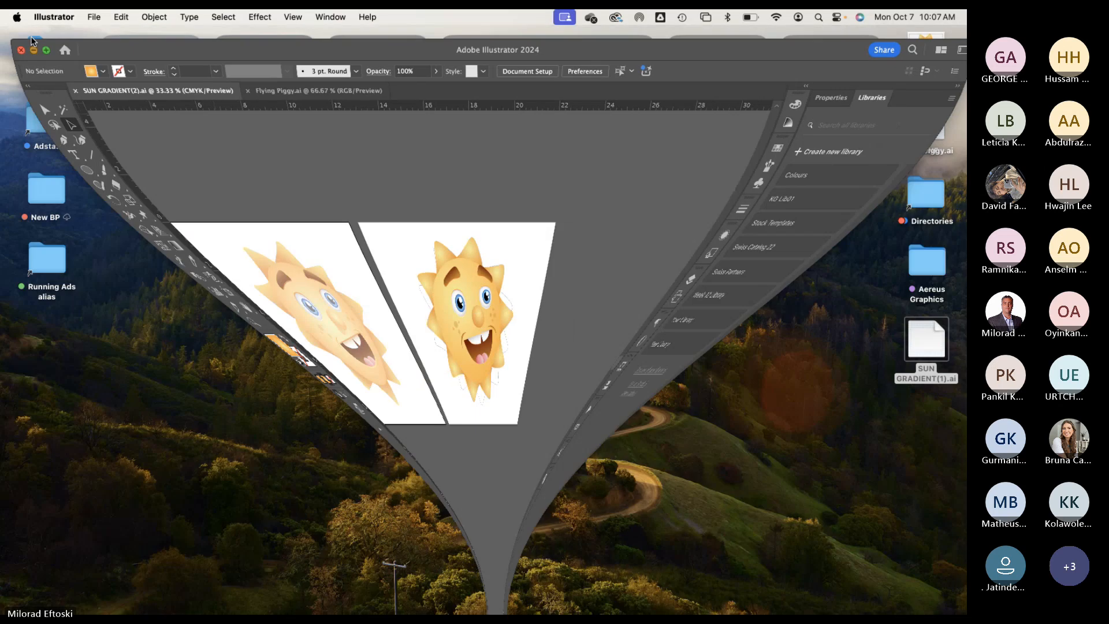
pyautogui.moveTo(926, 58); pyautogui.dragTo(824, 208)
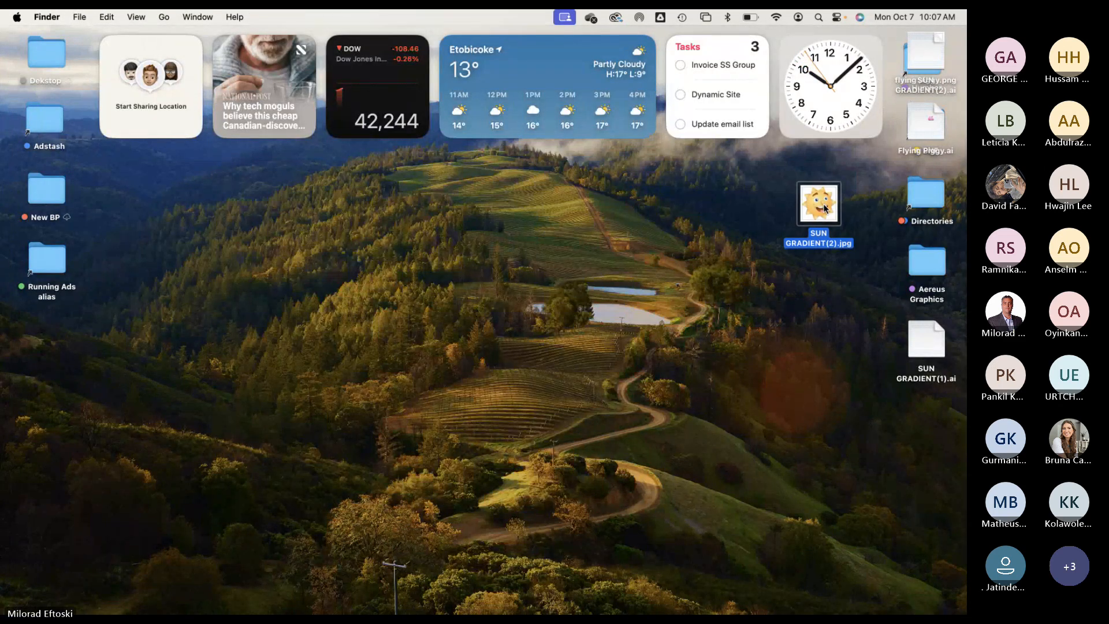
pyautogui.press('space')
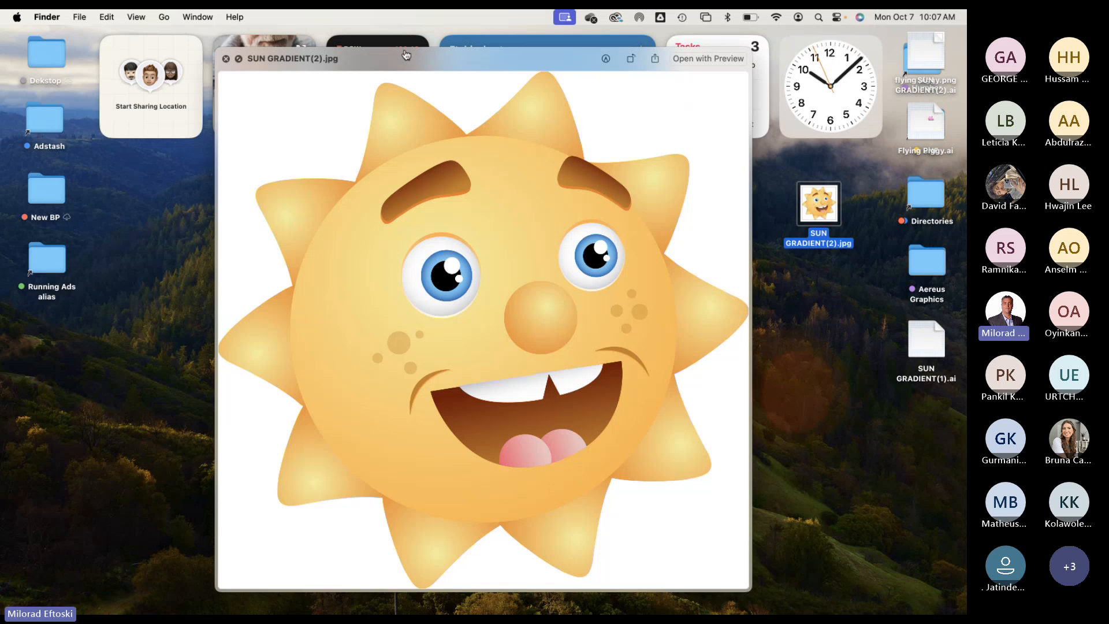
pyautogui.moveTo(372, 62); pyautogui.dragTo(257, 70)
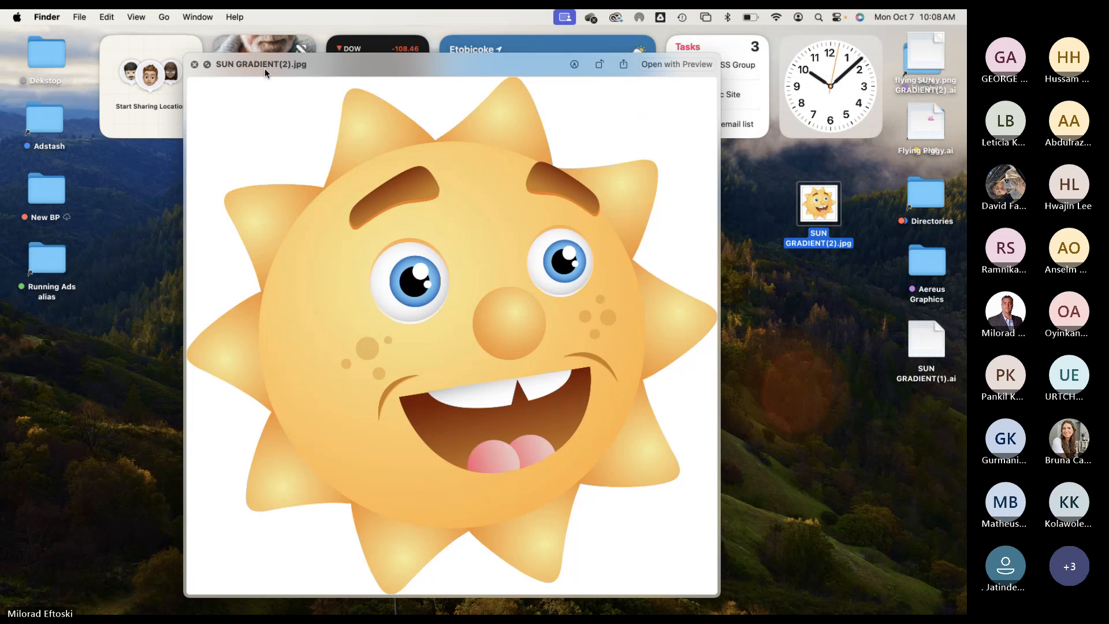
# Step: Preview SUN GRADIENT(2).ai, close the preview, and place the file below SUN GRADIENT(1).ai on the desktop
pyautogui.click(915, 64)
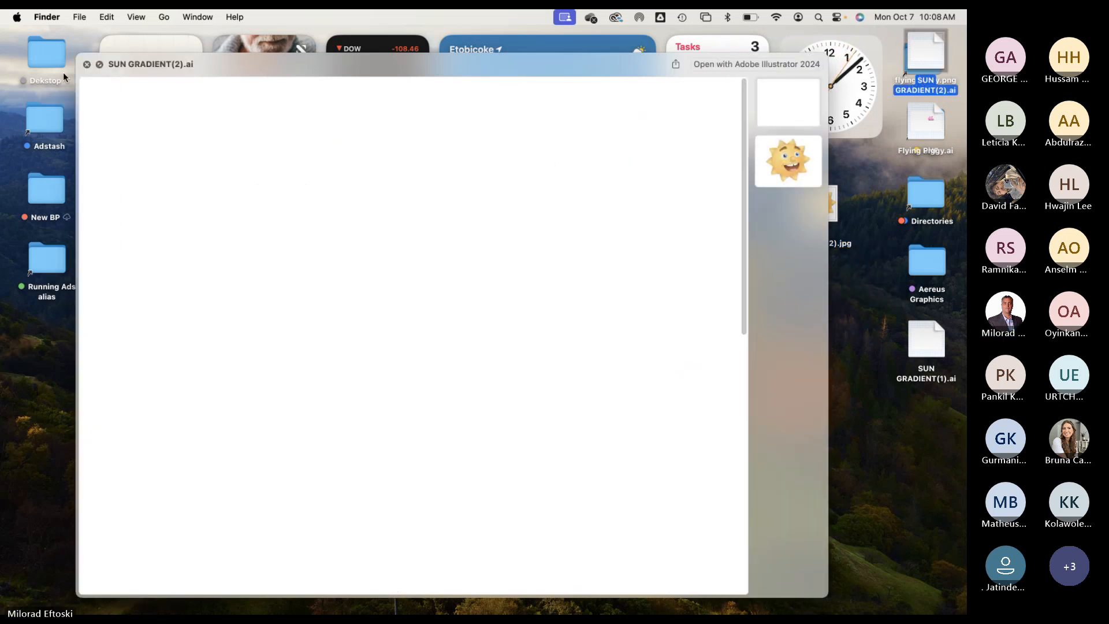
pyautogui.click(87, 66)
pyautogui.moveTo(924, 55); pyautogui.dragTo(923, 417)
# Step: Preview the exported sun JPEG again, then arrange it and flying piggy.png beside the Directories and Aereus Graphics folders
pyautogui.moveTo(813, 197); pyautogui.dragTo(816, 215)
pyautogui.press('space')
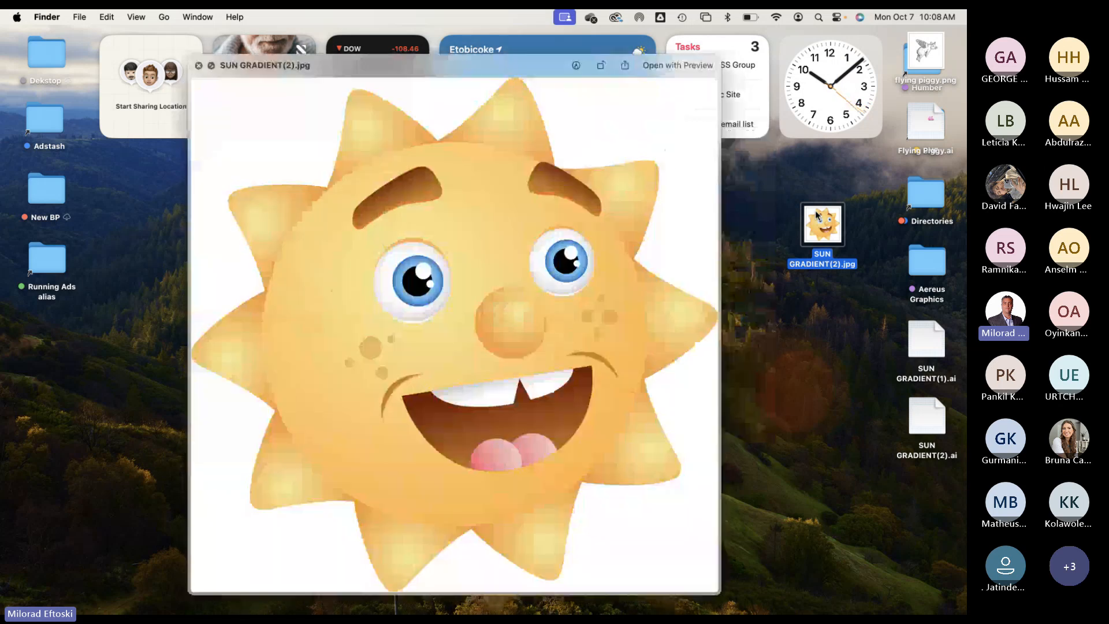
pyautogui.press('space')
pyautogui.press('space')
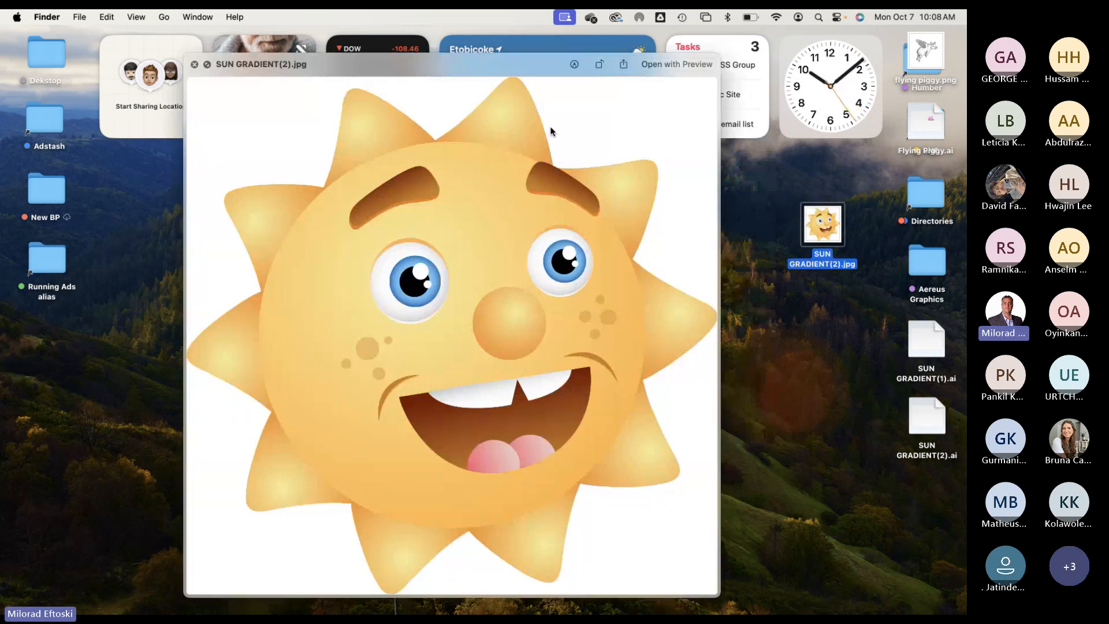
pyautogui.moveTo(471, 69); pyautogui.dragTo(490, 65)
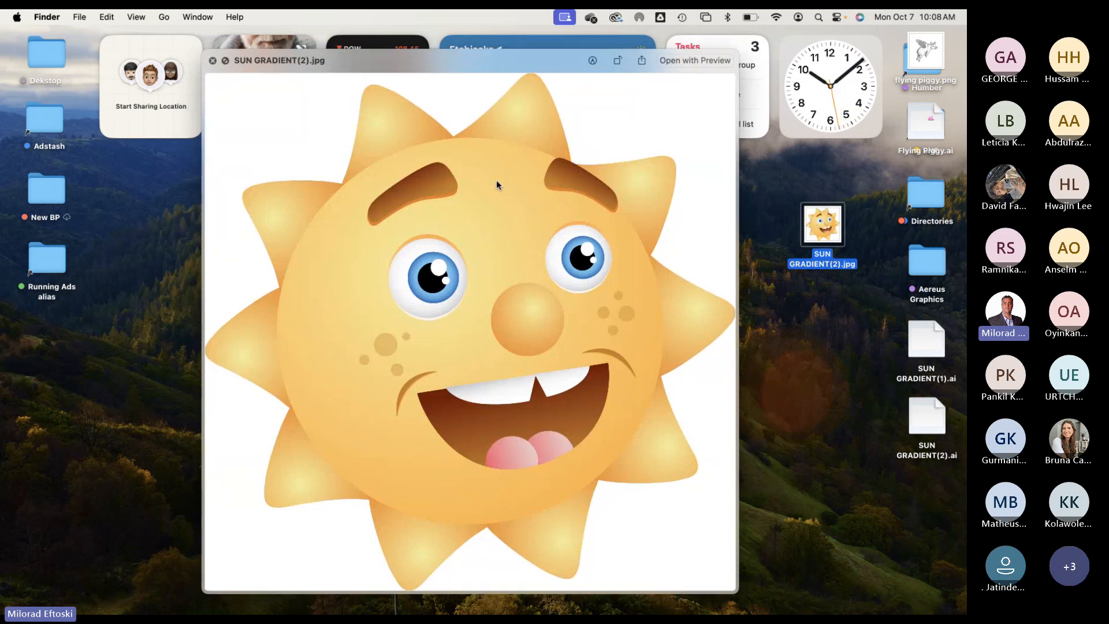
pyautogui.press('space')
pyautogui.moveTo(822, 224); pyautogui.dragTo(853, 193)
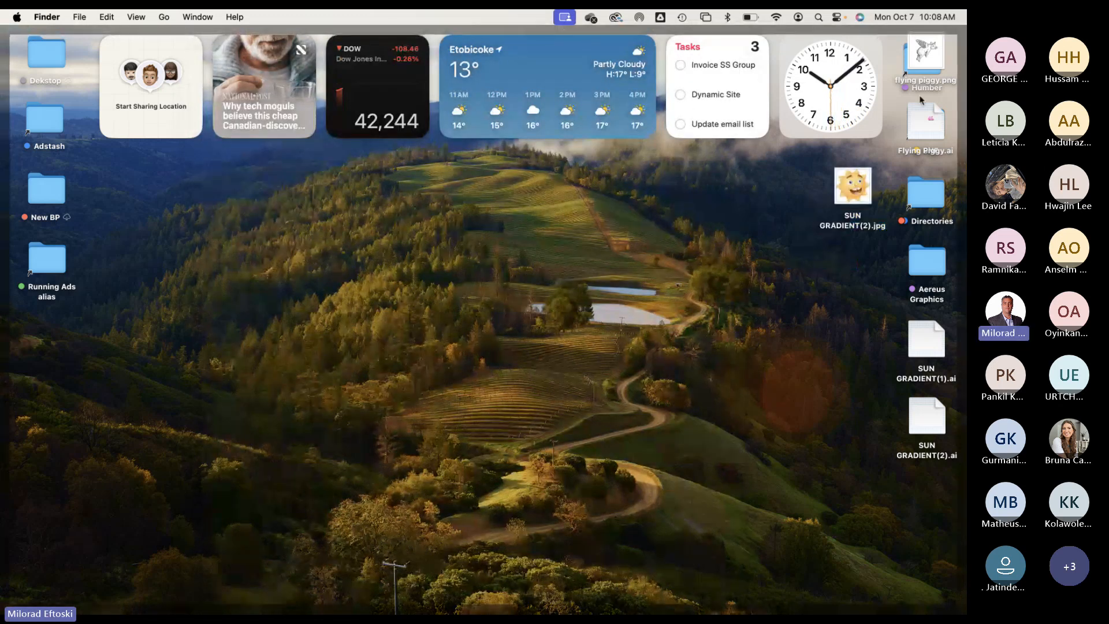
pyautogui.moveTo(926, 55); pyautogui.dragTo(850, 270)
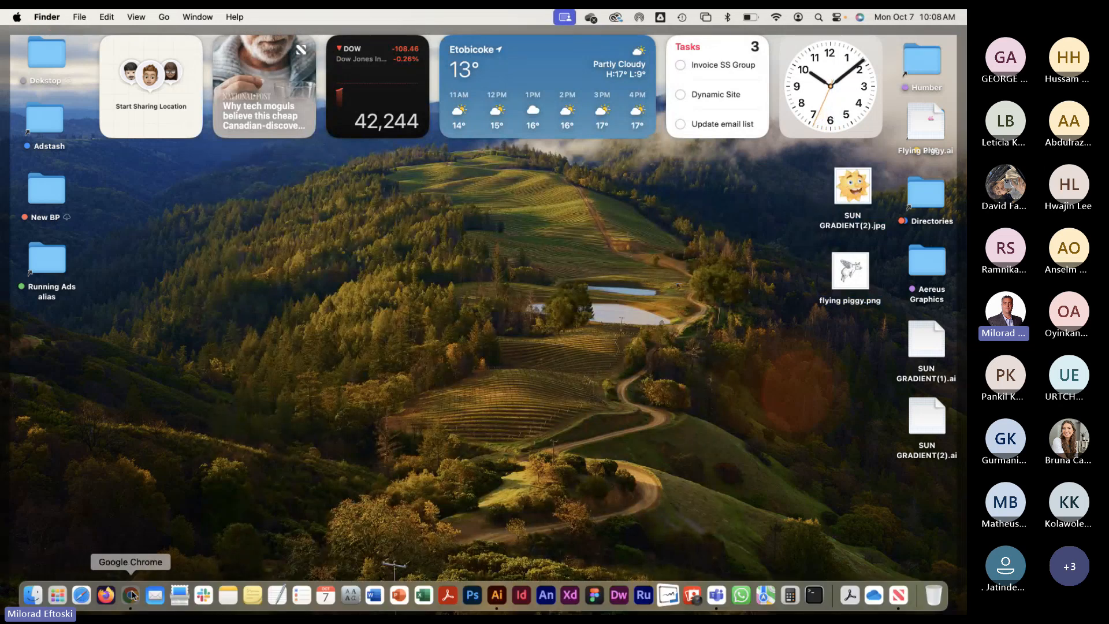
# Step: Switch to Google Chrome, open the Digital Illustration & Imaging - WDDM-128-0NA course, and dismiss the Blackboard news popup
pyautogui.click(131, 608)
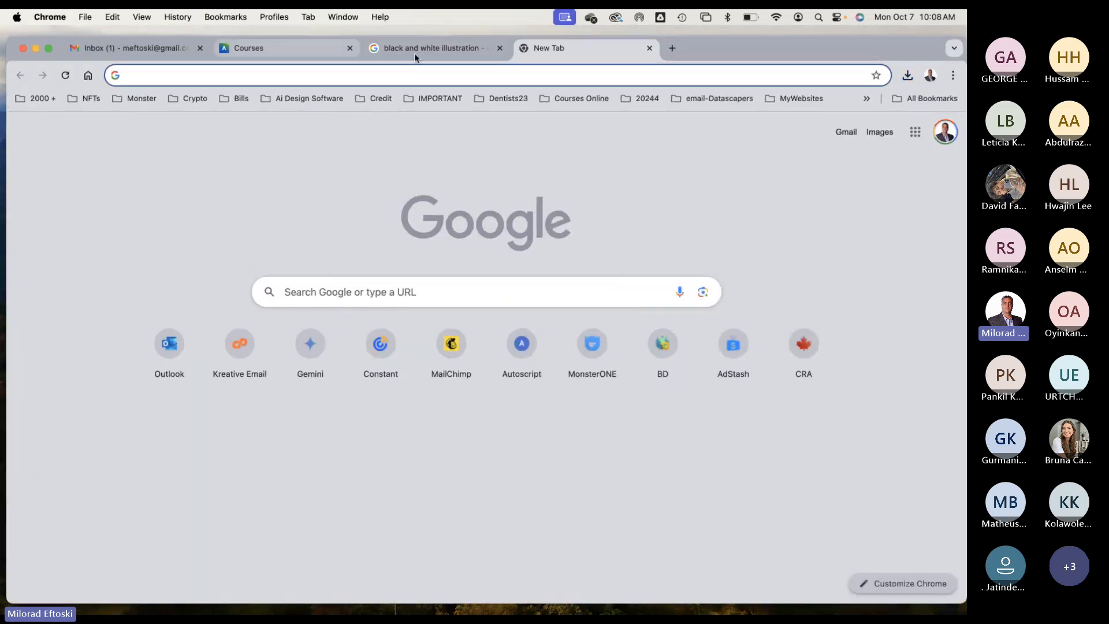
pyautogui.click(414, 51)
pyautogui.click(271, 47)
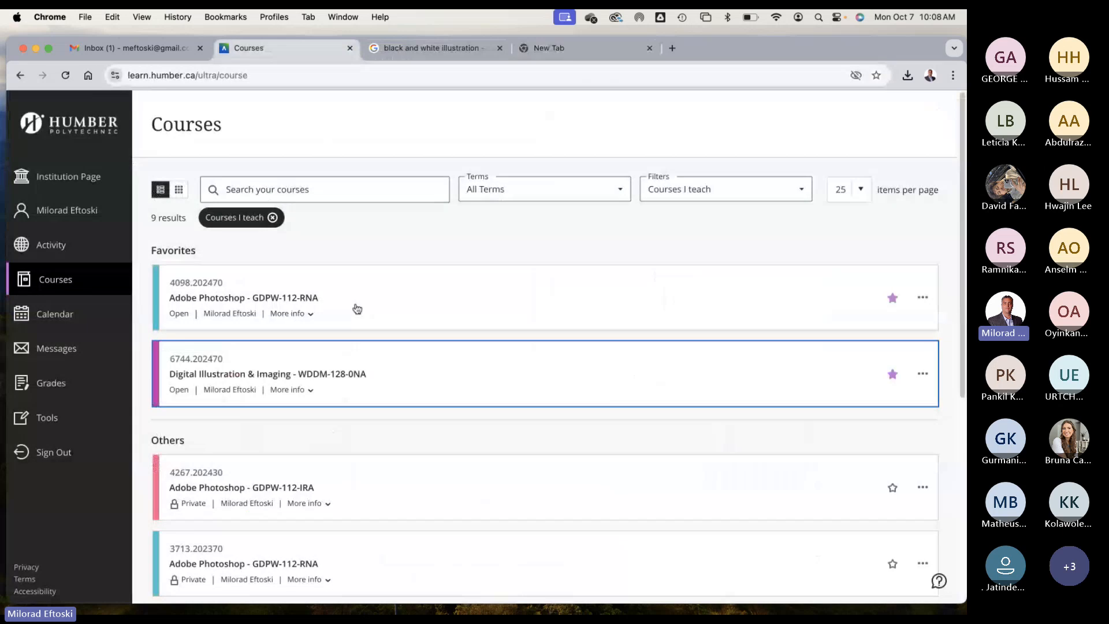
pyautogui.click(429, 374)
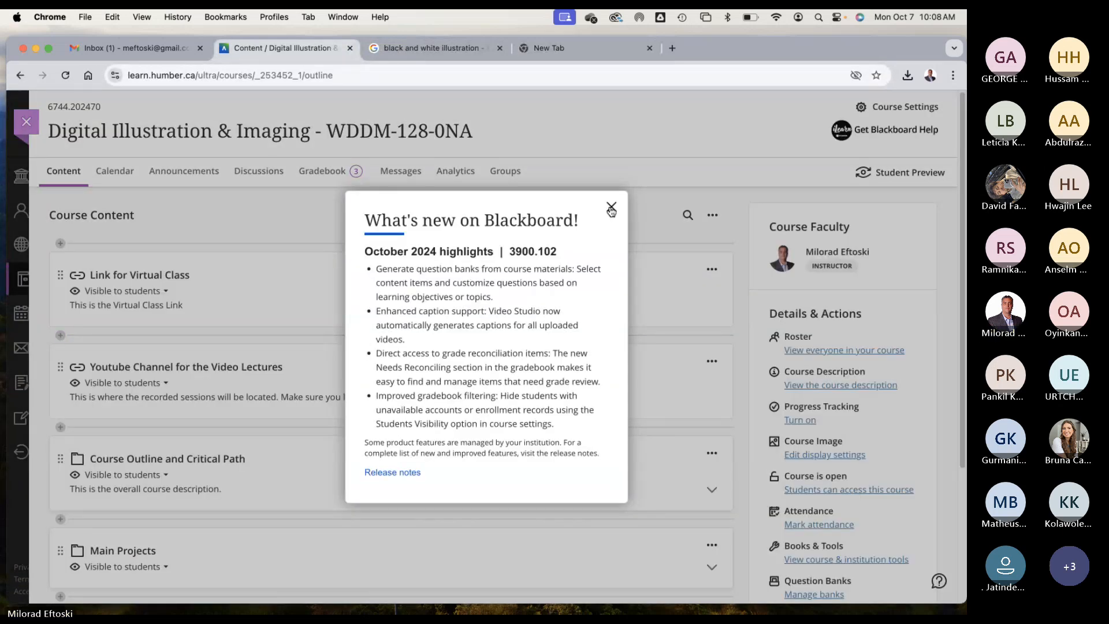
pyautogui.click(610, 209)
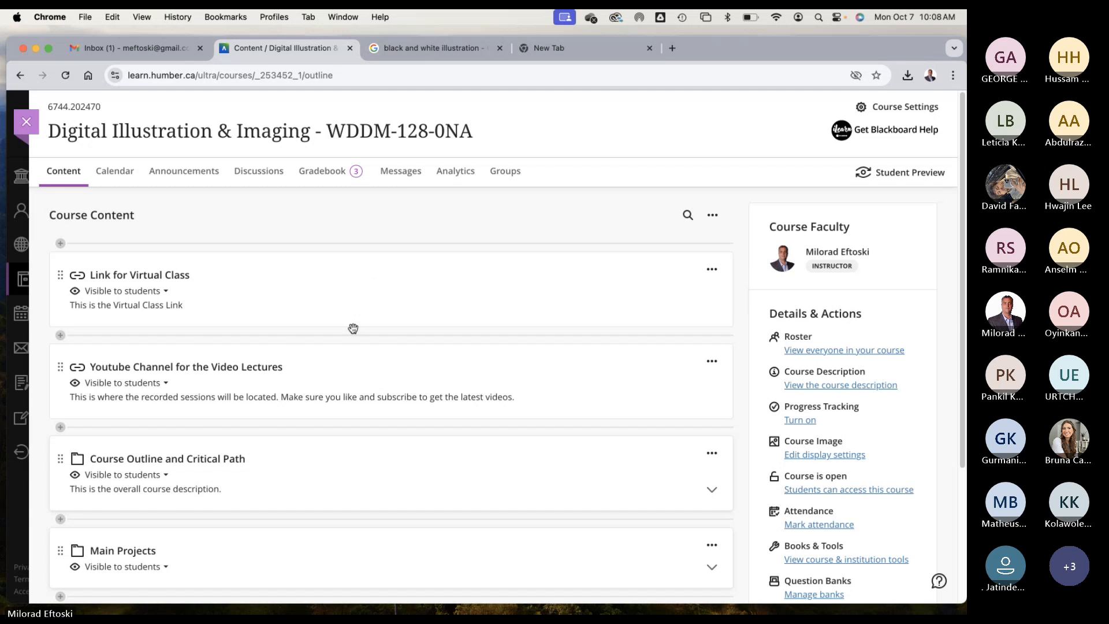
# Step: Expand the Illustrator Module in the course content and find the Class Six Advanced Fills folder
pyautogui.scroll(-2, 358, 346)
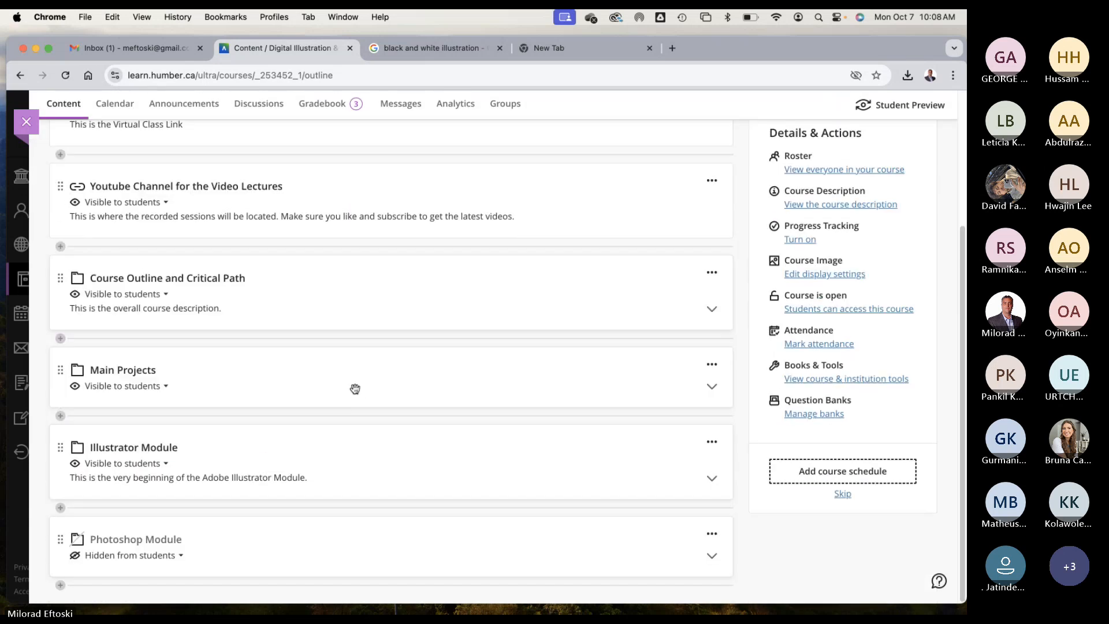
pyautogui.click(338, 462)
pyautogui.scroll(-2, 338, 461)
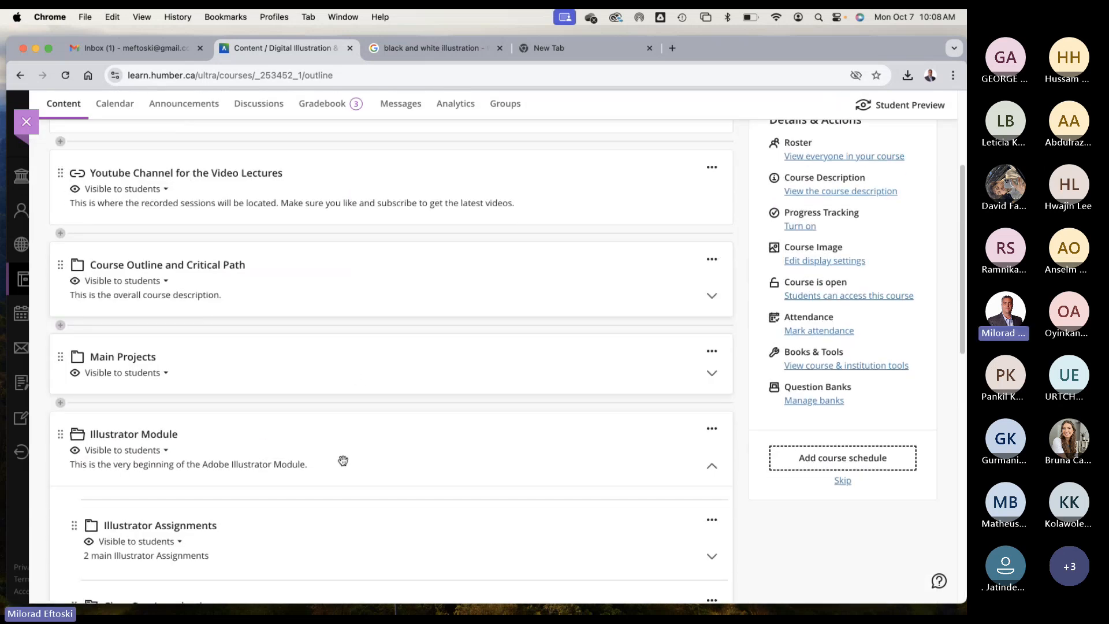
pyautogui.scroll(-4, 330, 461)
pyautogui.scroll(-6, 330, 462)
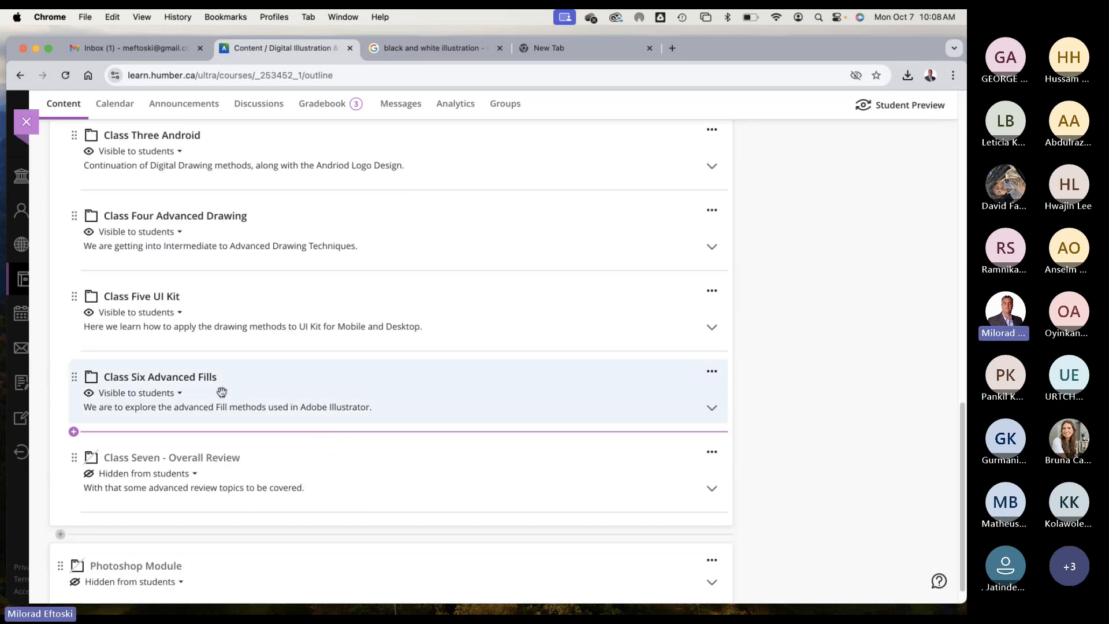
# Step: Expand the Class Six Advanced Fills folder and create a new discussion in it below SUN GRADIENT(1).ai
pyautogui.click(306, 376)
pyautogui.scroll(-1, 272, 387)
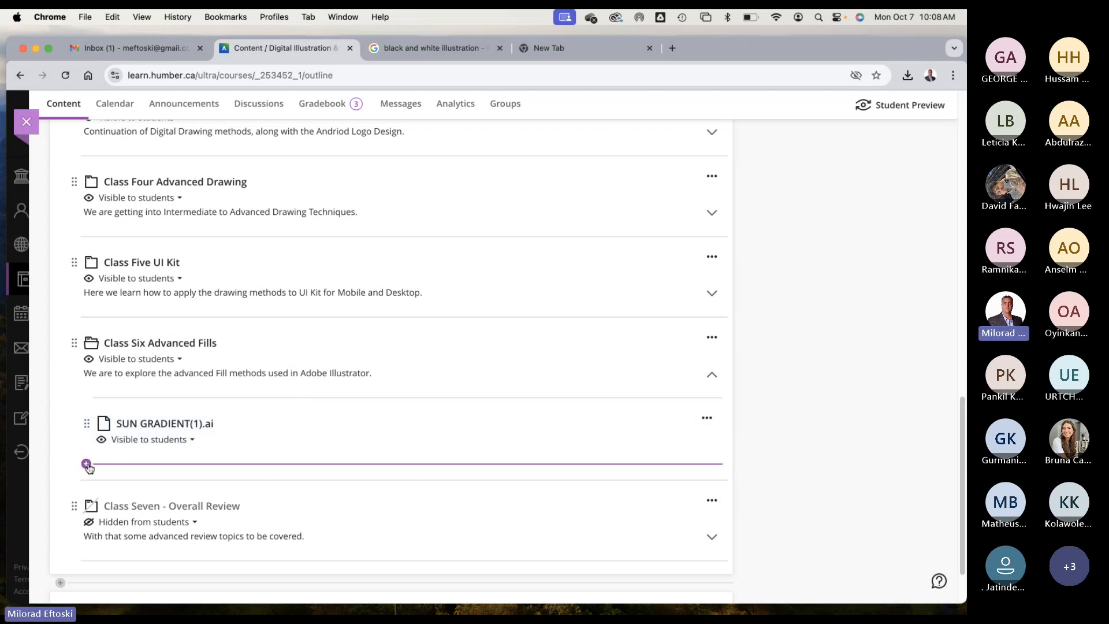
pyautogui.click(86, 463)
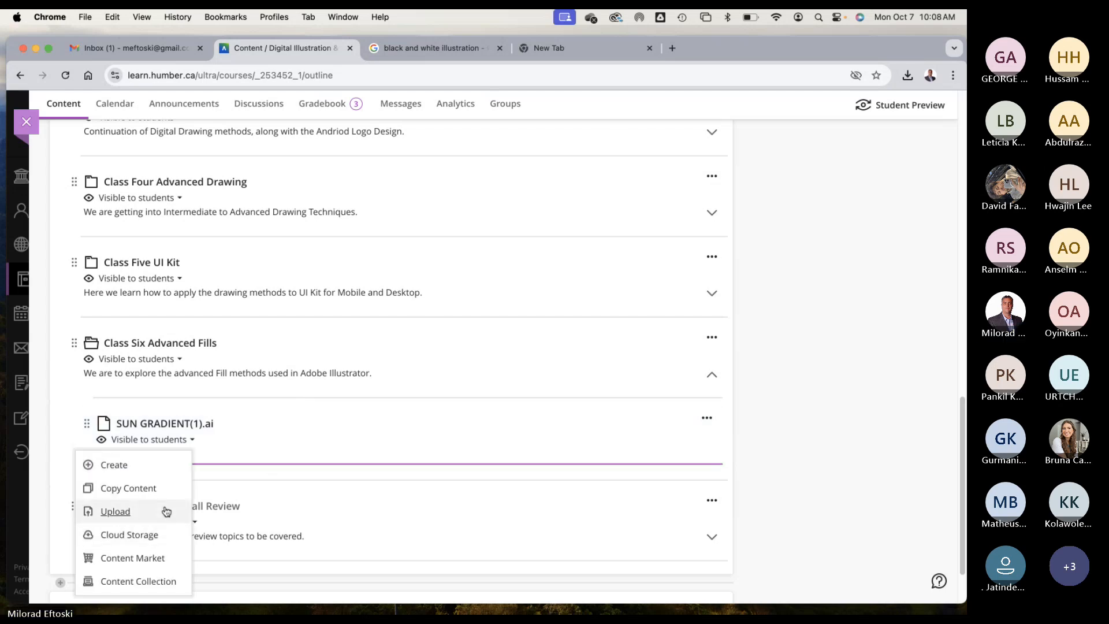
pyautogui.click(115, 465)
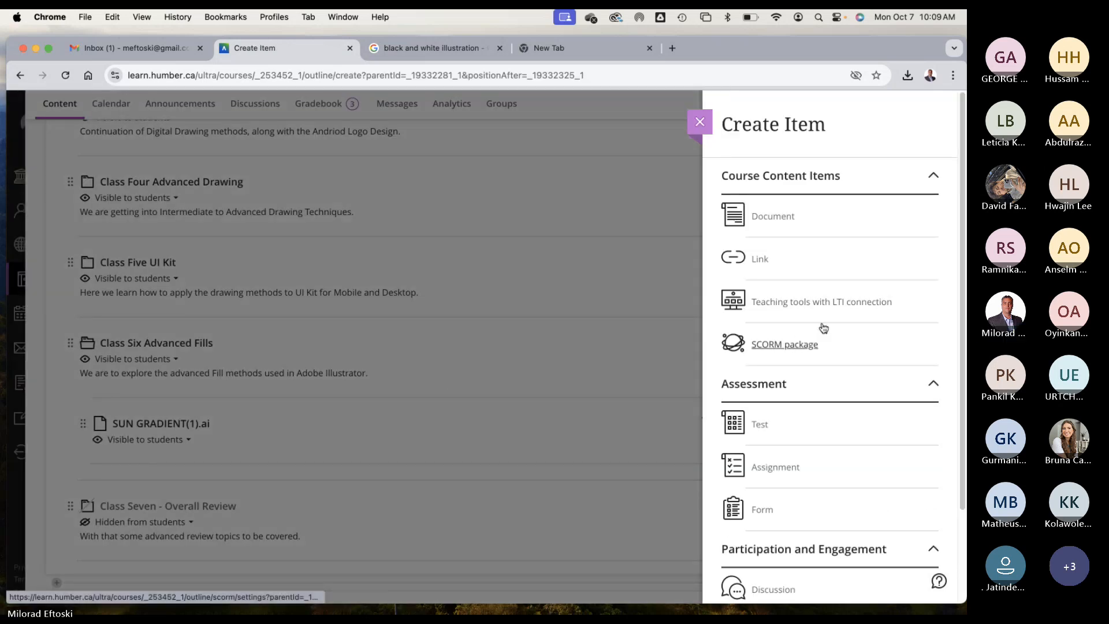
pyautogui.scroll(-3, 852, 374)
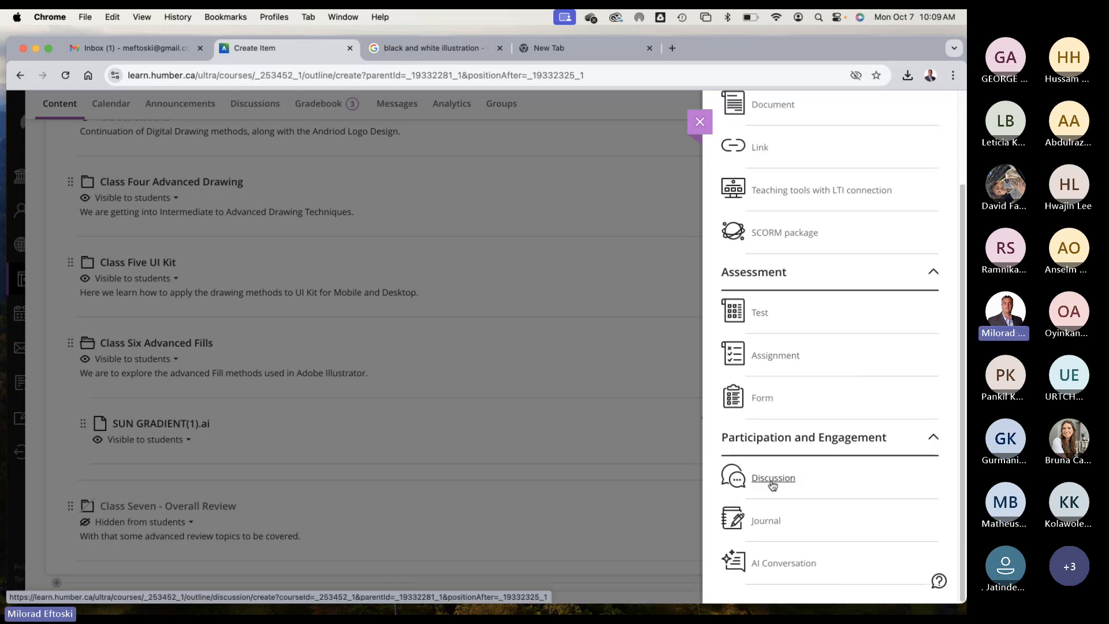
pyautogui.click(772, 478)
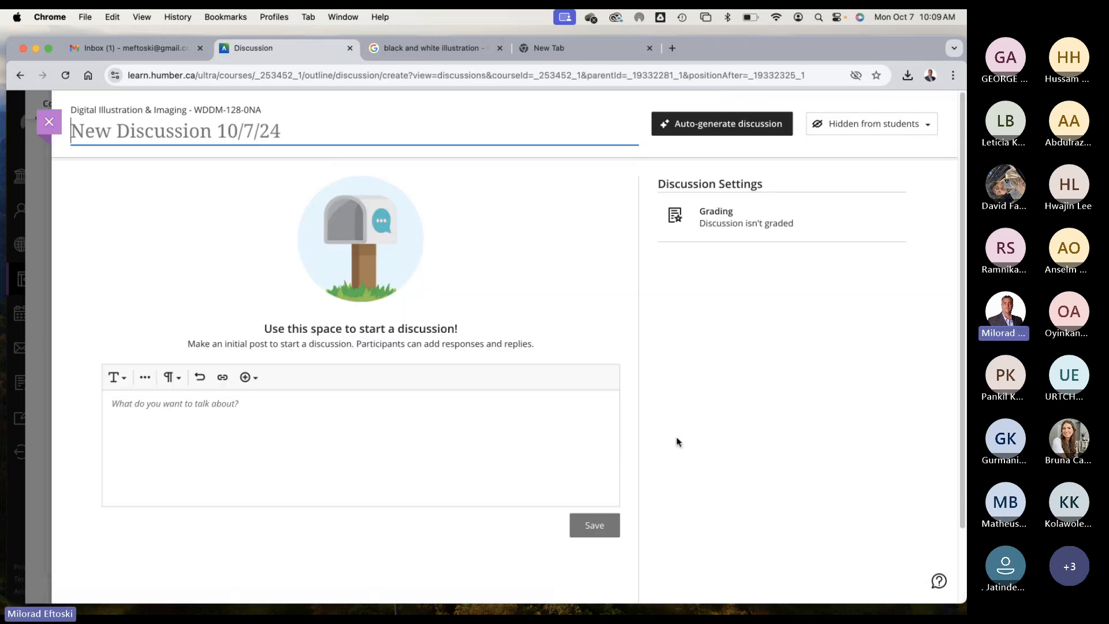
# Step: Title the discussion "Sun Gradient Exercise" and make it visible to students
pyautogui.click(182, 131)
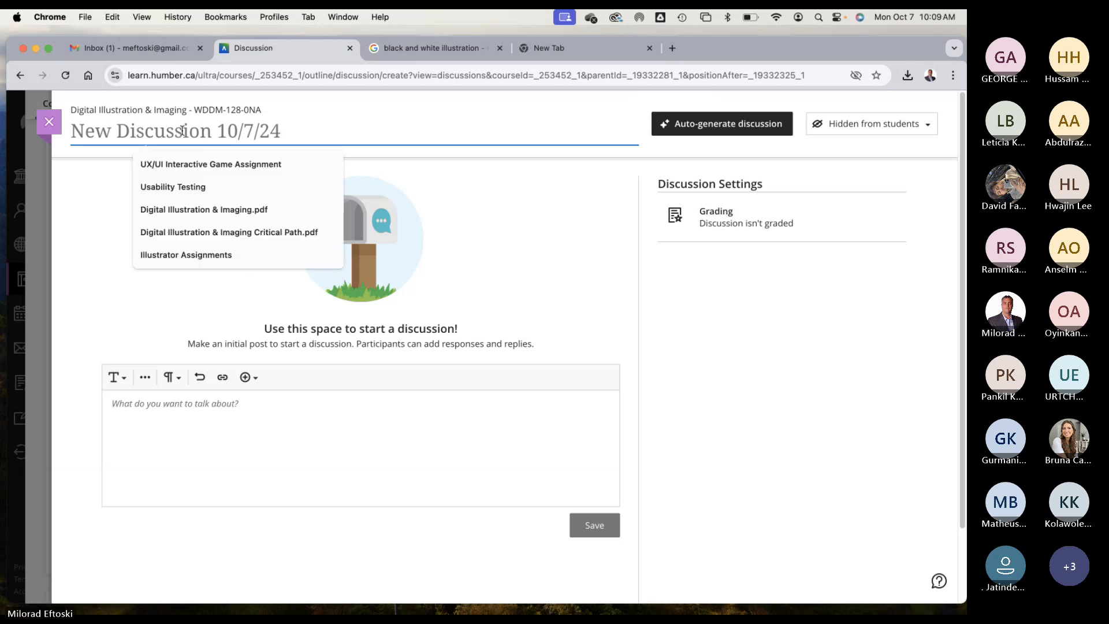
pyautogui.write('Sun Gra')
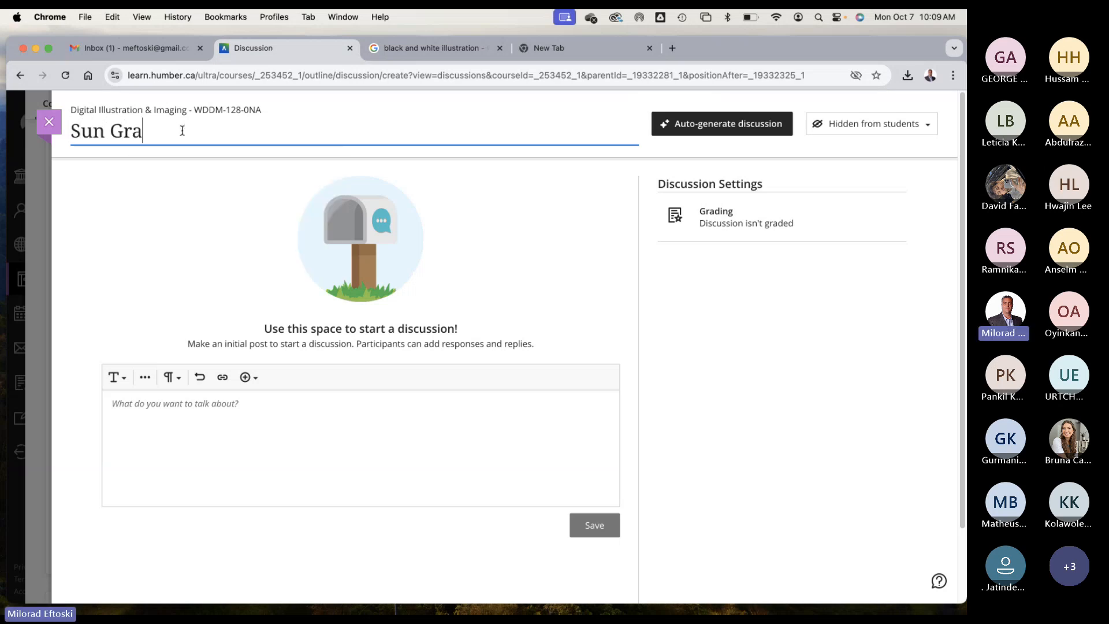
pyautogui.write('dient')
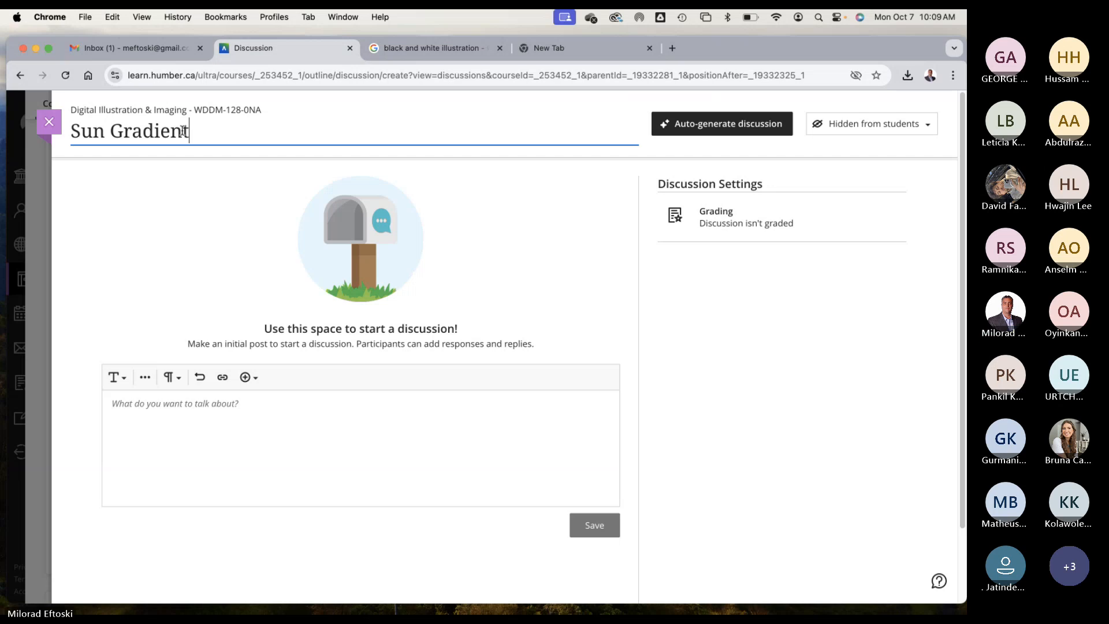
pyautogui.write(' Exercise')
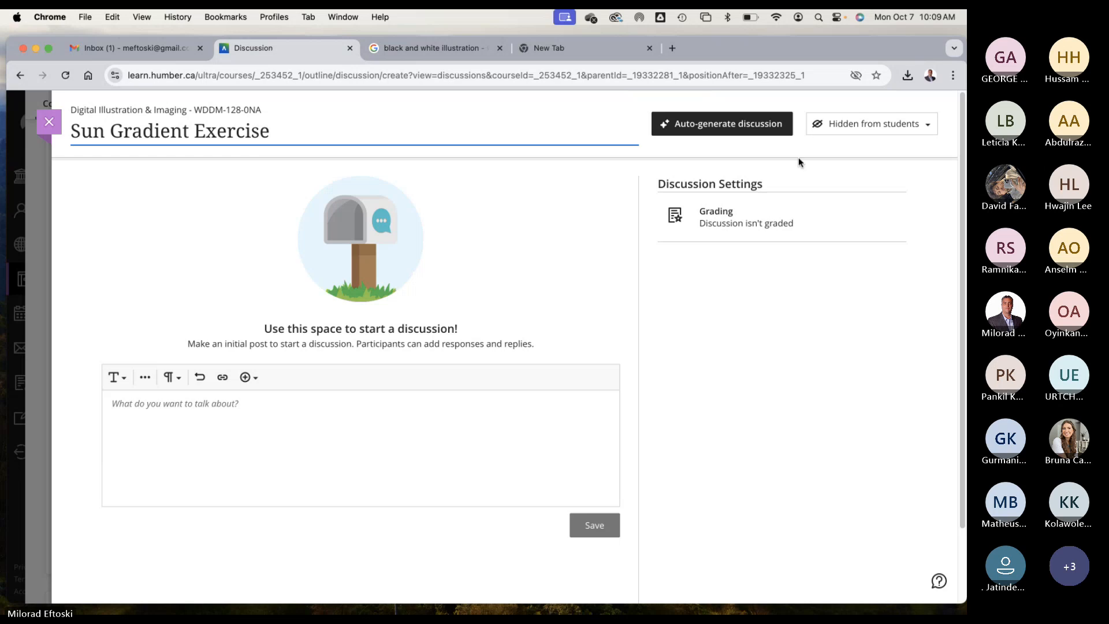
pyautogui.click(883, 123)
pyautogui.click(871, 148)
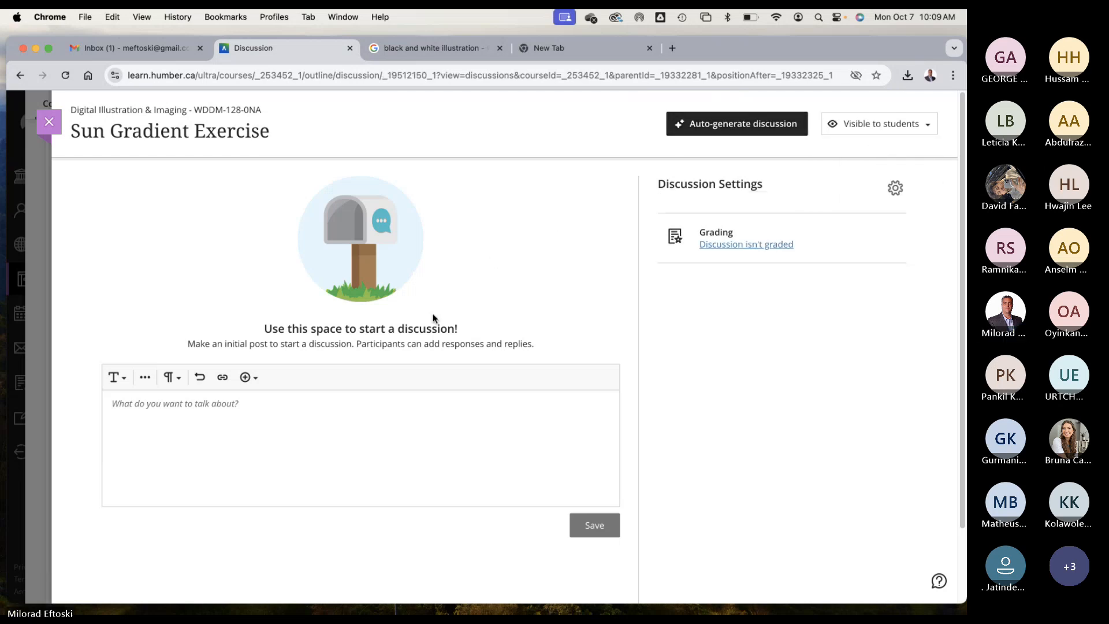
# Step: Enter "This is the technical Sun Gradient Exercise." as the discussion topic, save it, and close the discussion
pyautogui.click(291, 414)
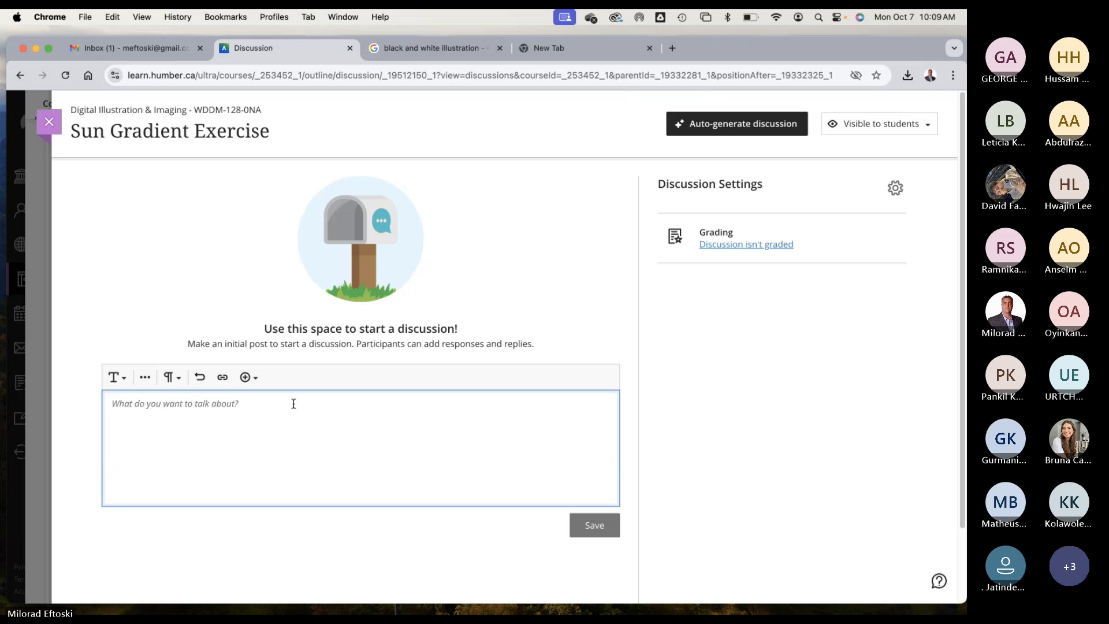
pyautogui.write('this')
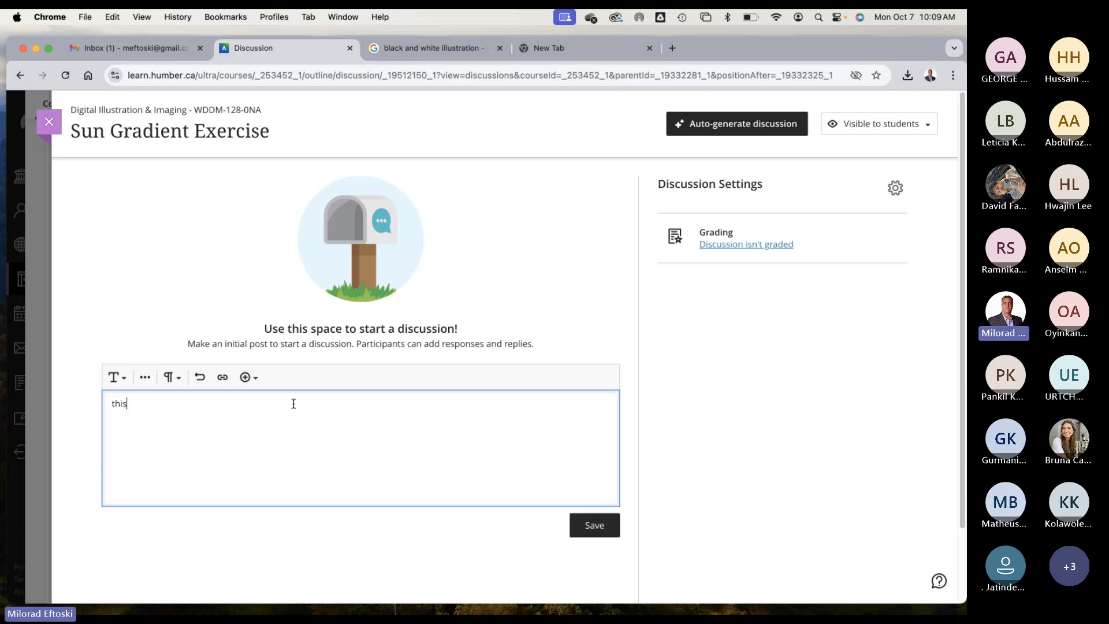
pyautogui.press('BackSpace')
pyautogui.press('BackSpace')
pyautogui.press('BackSpace')
pyautogui.press('BackSpace')
pyautogui.write('This is ')
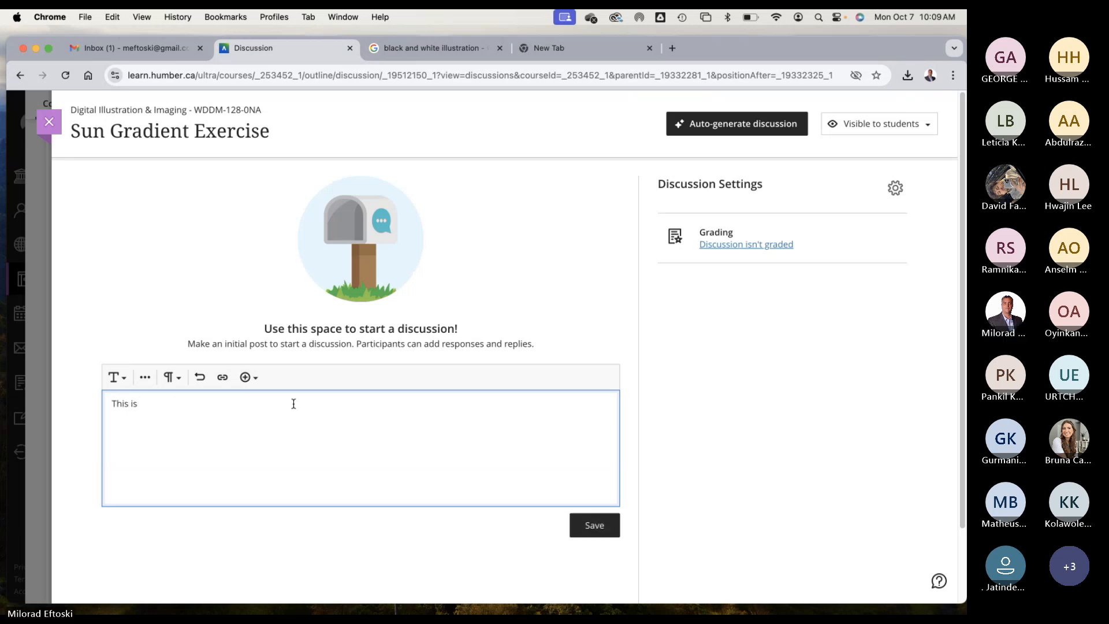
pyautogui.write('the technical Sun ')
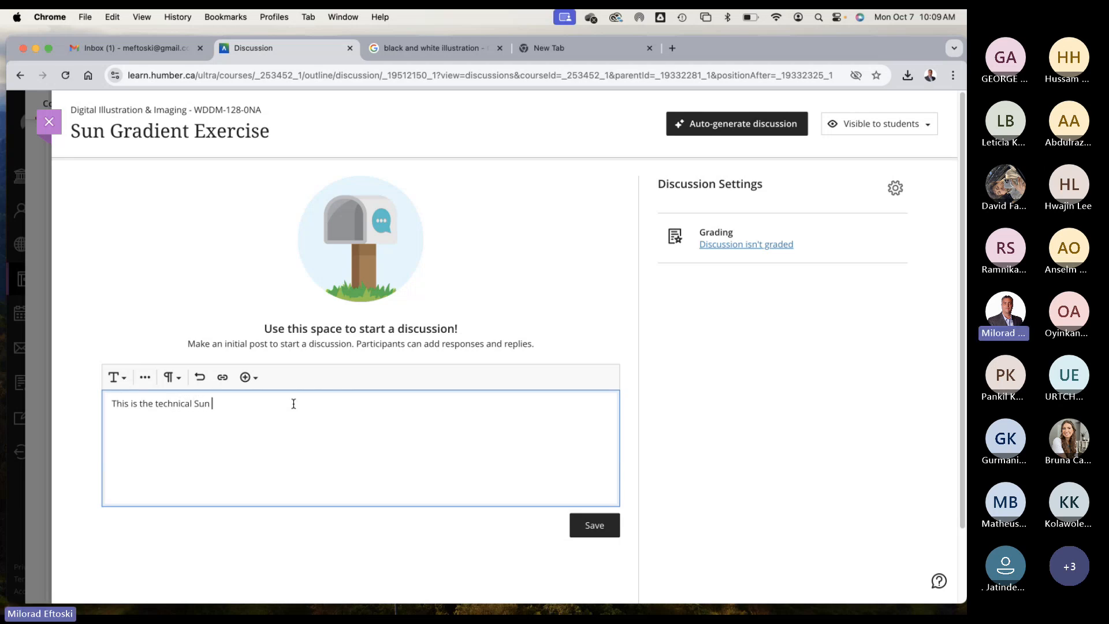
pyautogui.write('Gradient Ex')
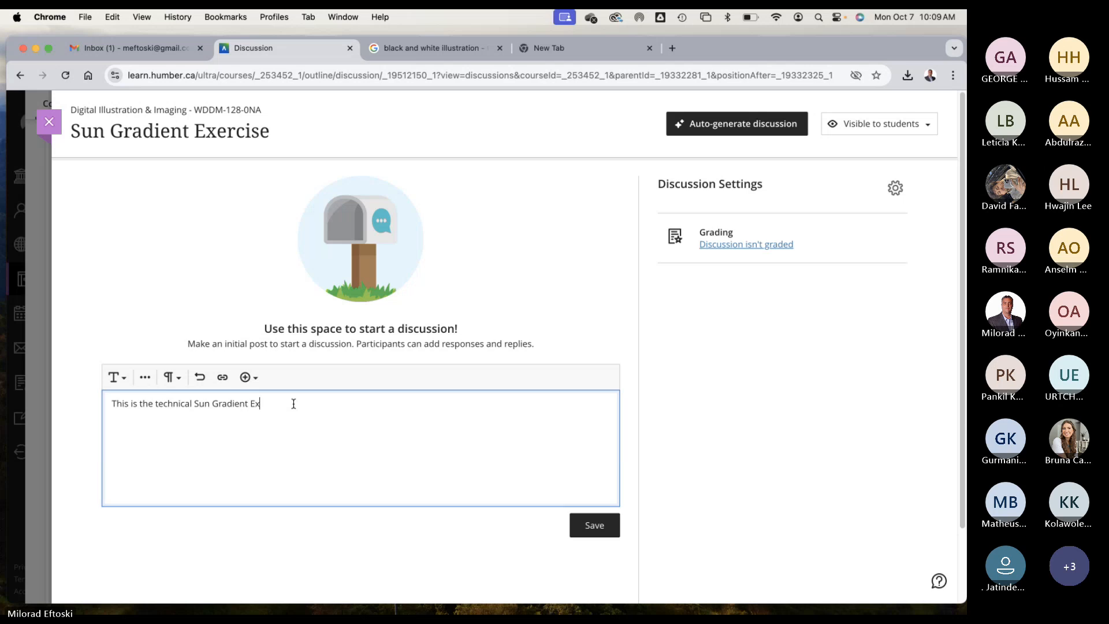
pyautogui.write('ercise.')
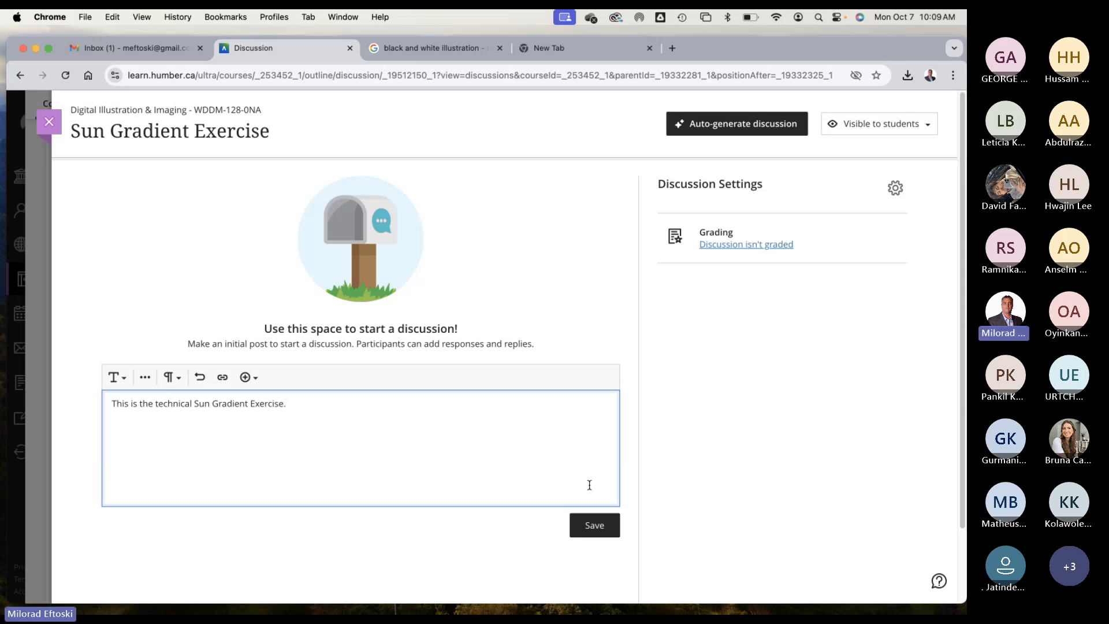
pyautogui.click(594, 525)
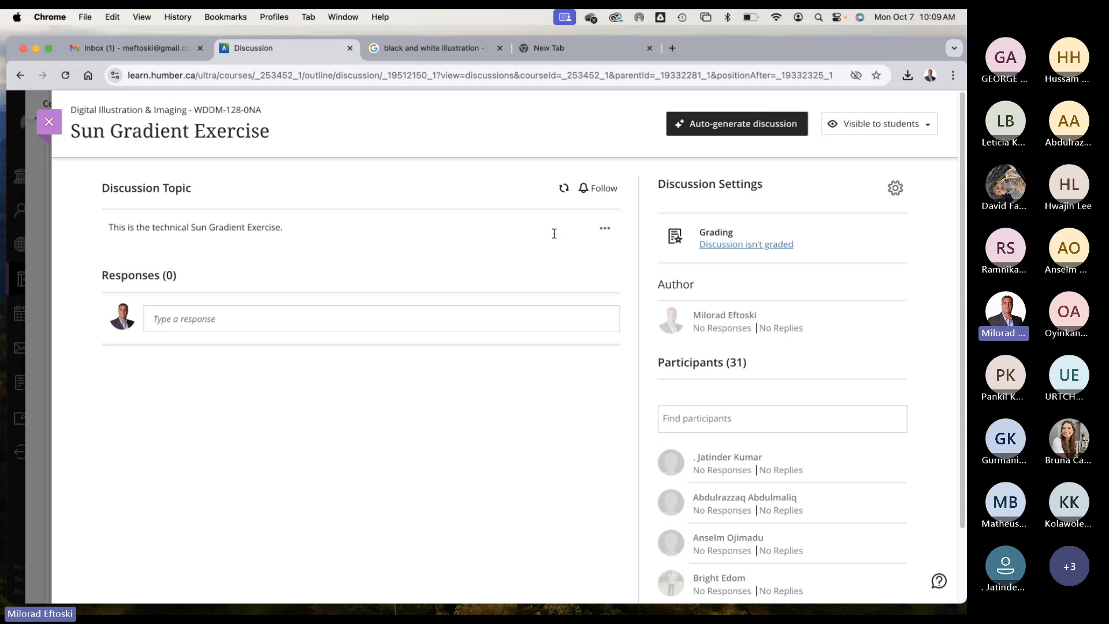
pyautogui.click(49, 122)
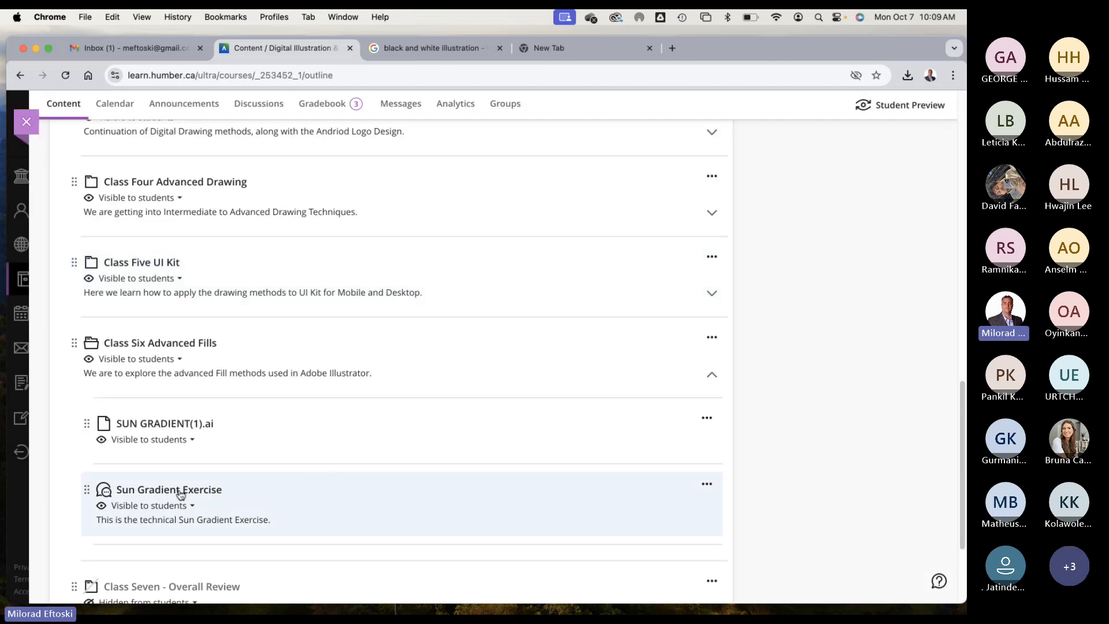
# Step: Open the Sun Gradient Exercise discussion, start a response, and select and preview SUN GRADIENT(2).jpg from the desktop as its attachment
pyautogui.scroll(-3, 316, 472)
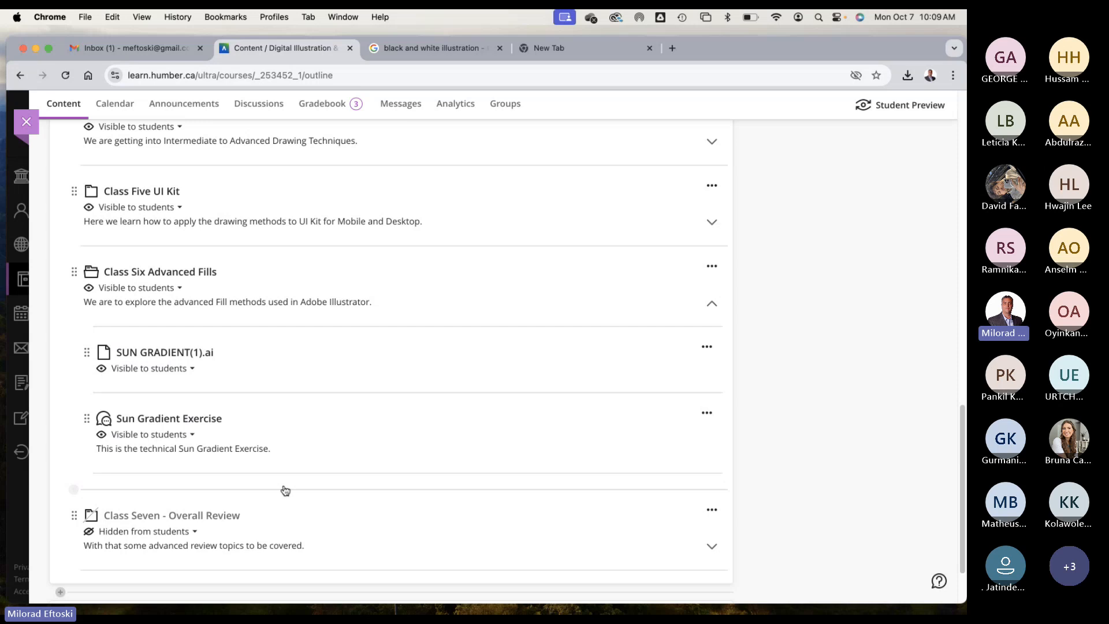
pyautogui.click(193, 420)
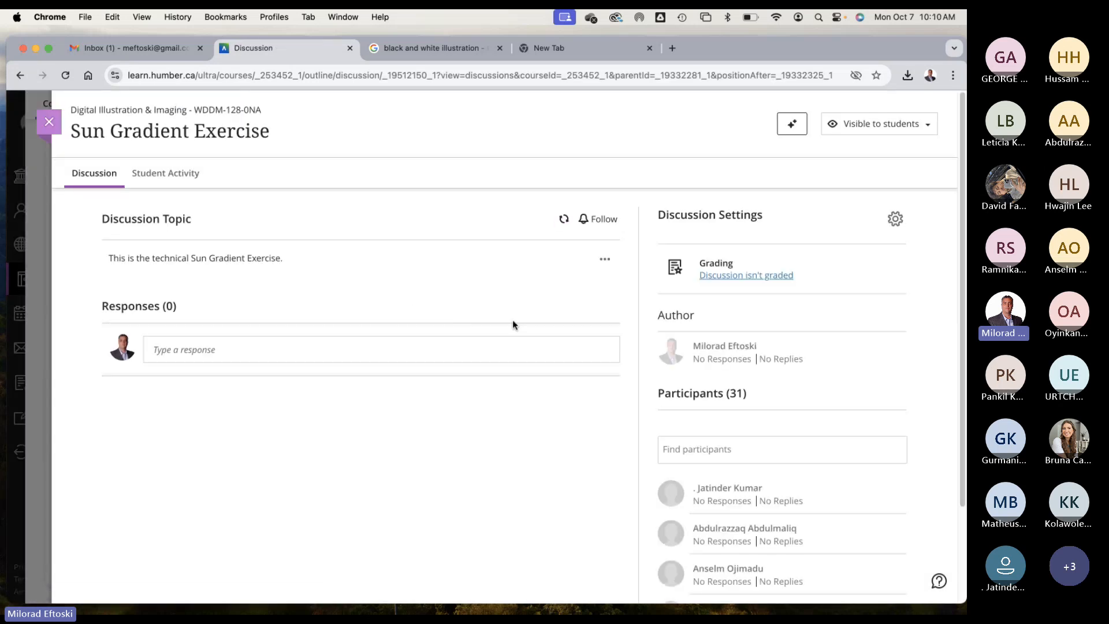
pyautogui.click(427, 355)
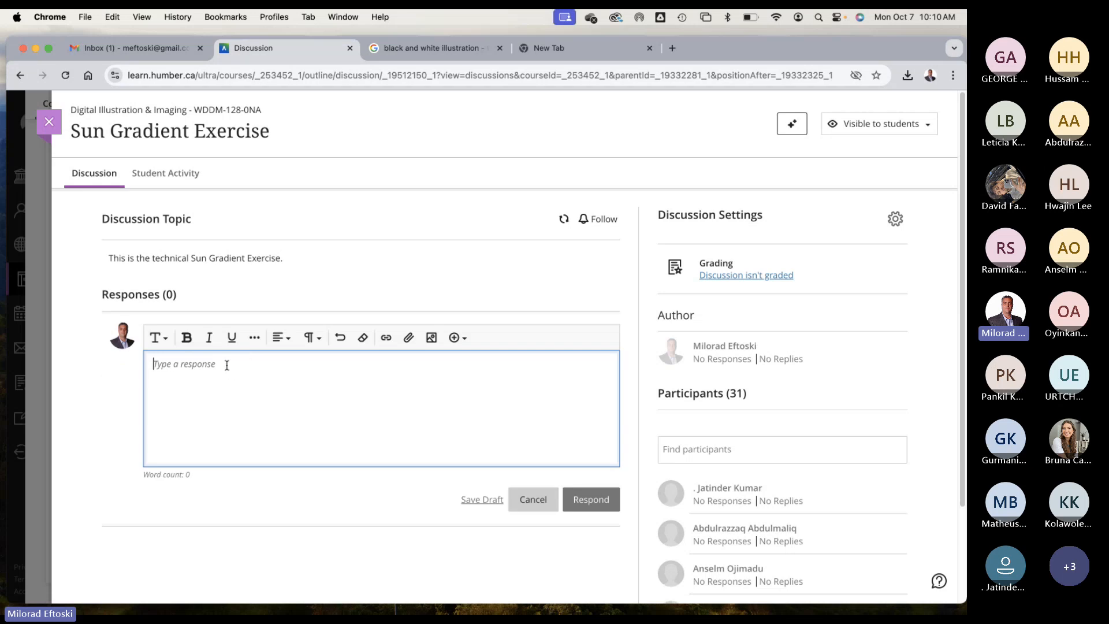
pyautogui.click(409, 342)
pyautogui.click(242, 246)
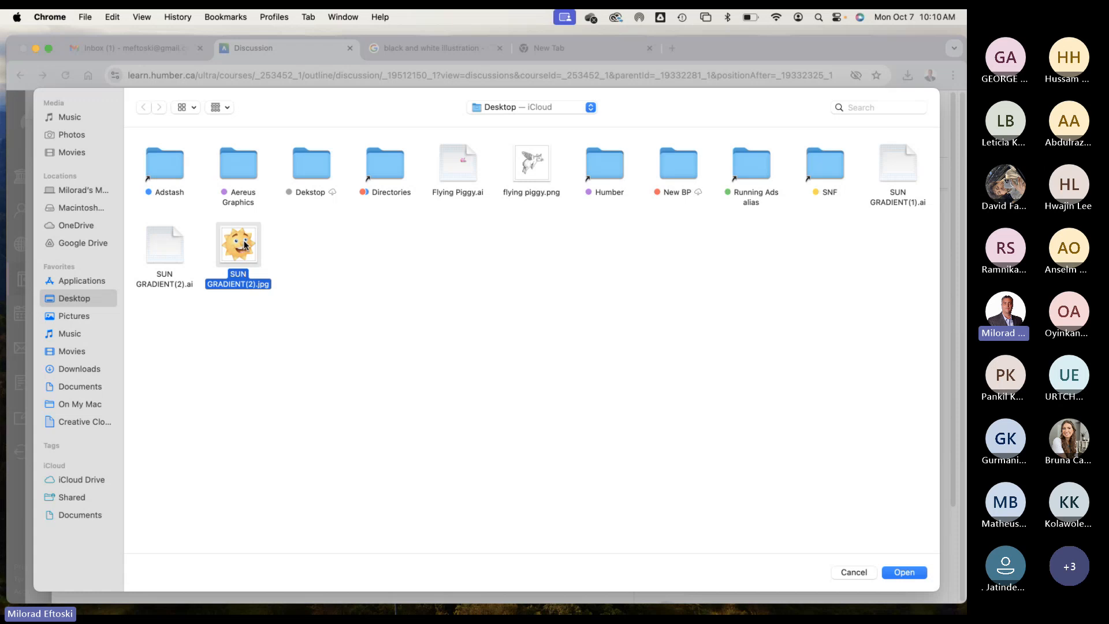
pyautogui.press('space')
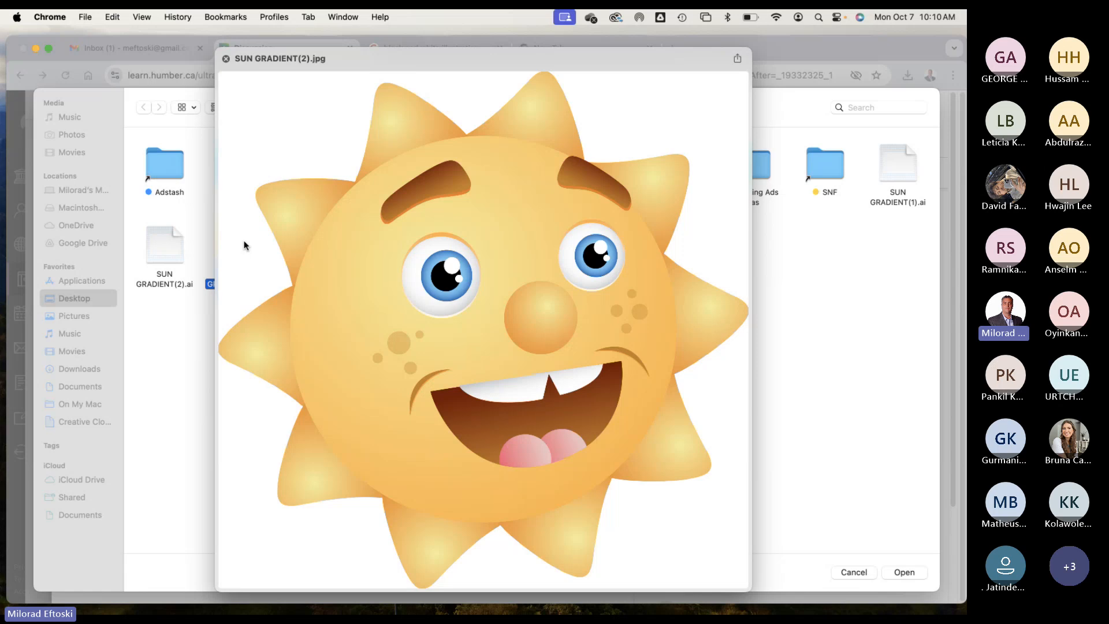
# Step: Insert SUN GRADIENT(2).jpg from the Desktop into the Sun Gradient Exercise discussion response with the View and download option
pyautogui.press('space')
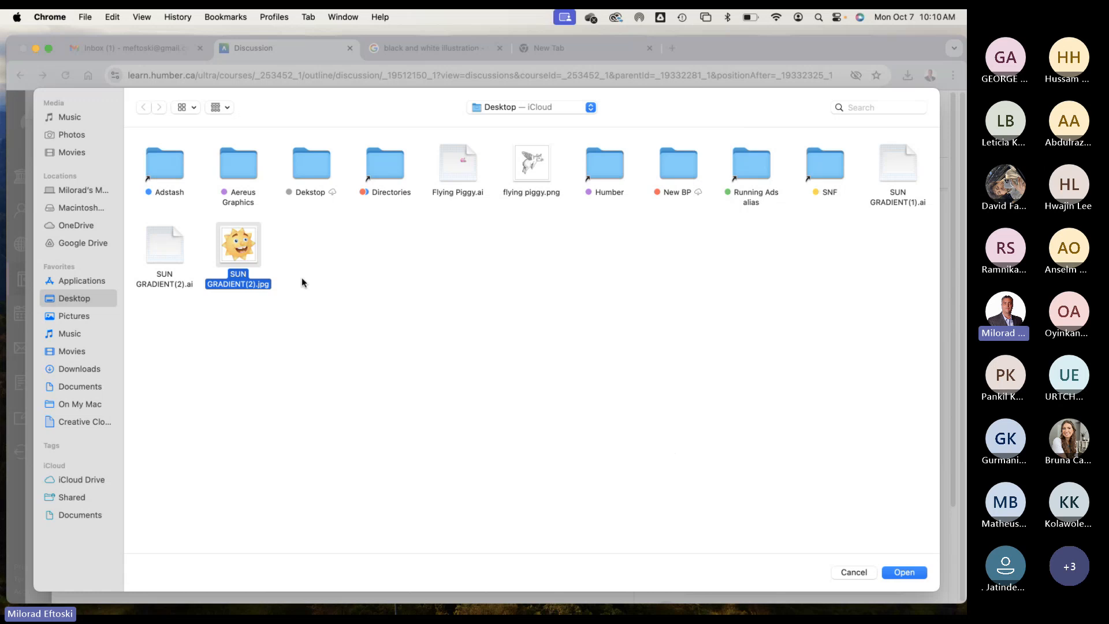
pyautogui.click(910, 572)
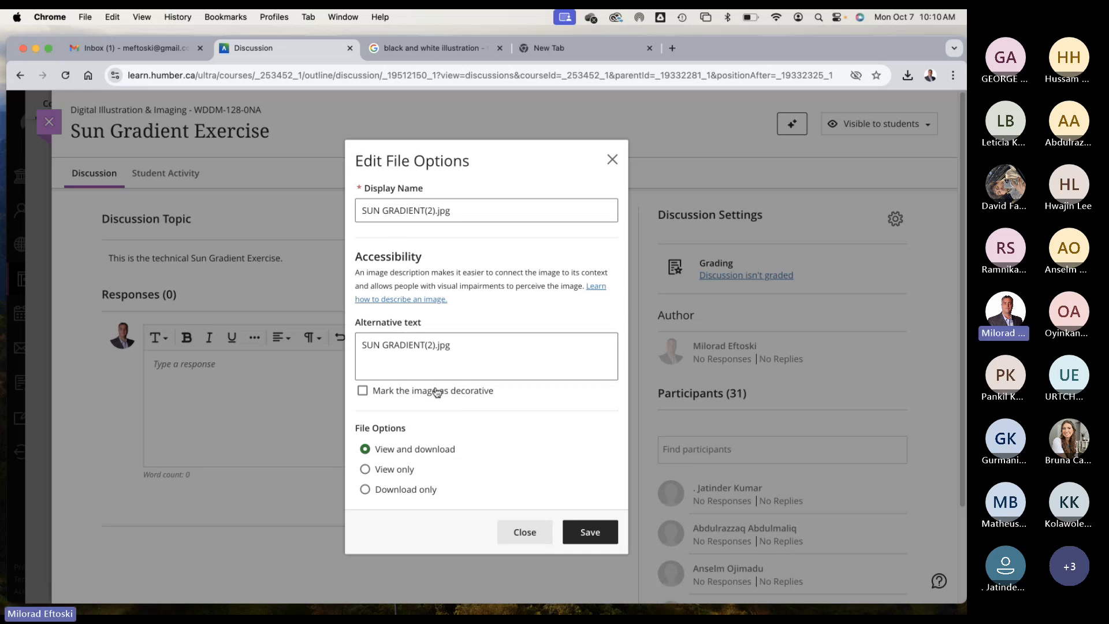
pyautogui.click(590, 532)
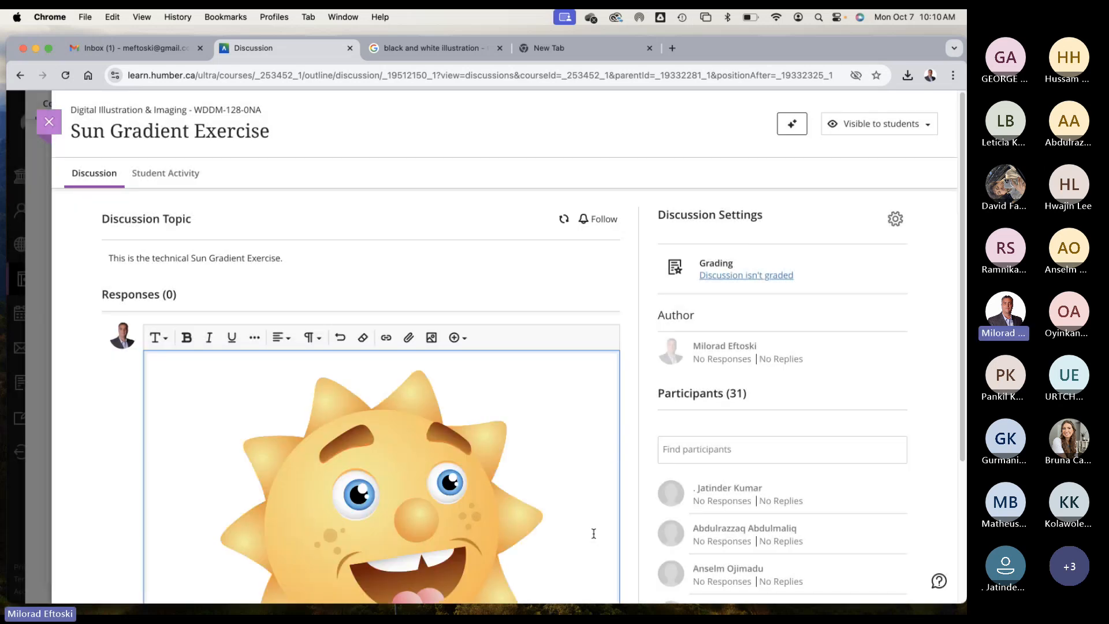
# Step: Examine the drafted response with the inserted sun image and the discussion topic above it
pyautogui.scroll(-3, 636, 513)
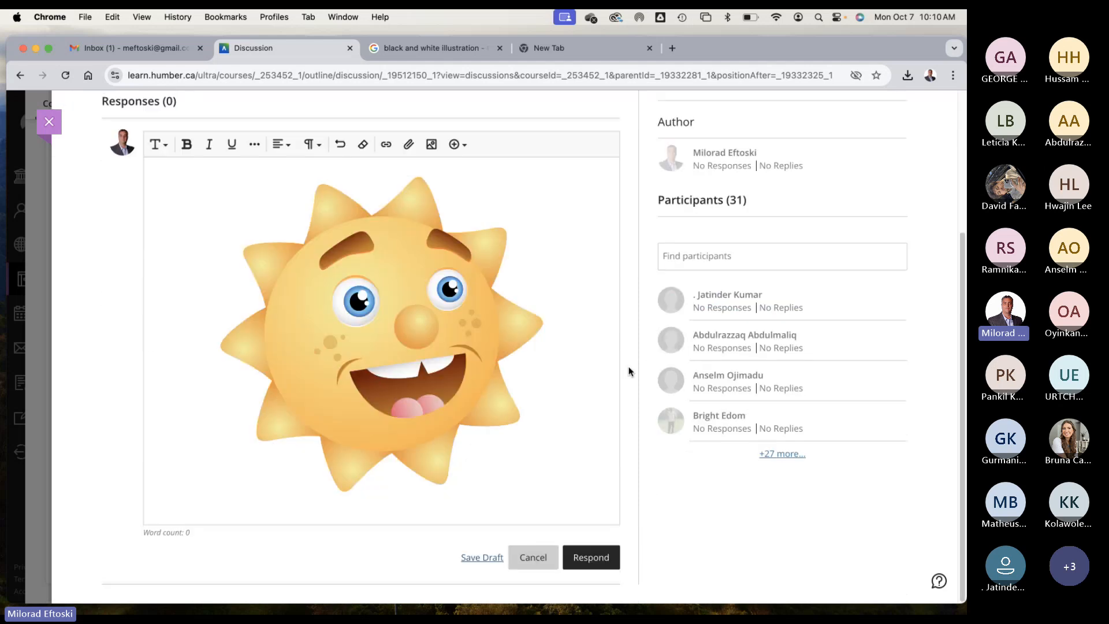
pyautogui.scroll(3, 589, 354)
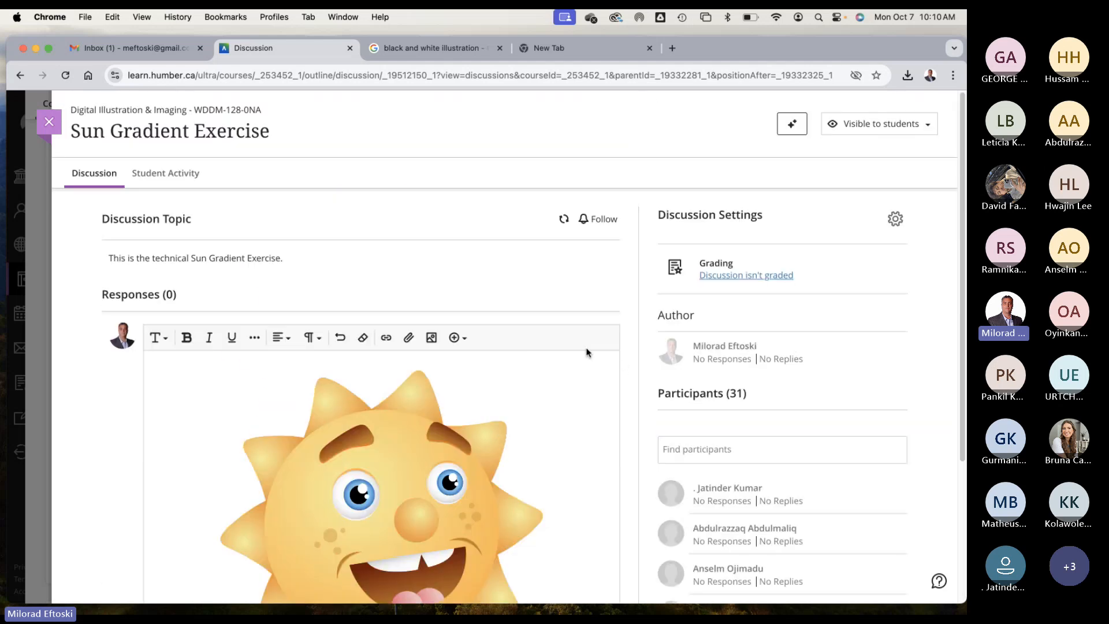
pyautogui.scroll(-3, 586, 352)
pyautogui.scroll(3, 587, 352)
pyautogui.scroll(-3, 588, 352)
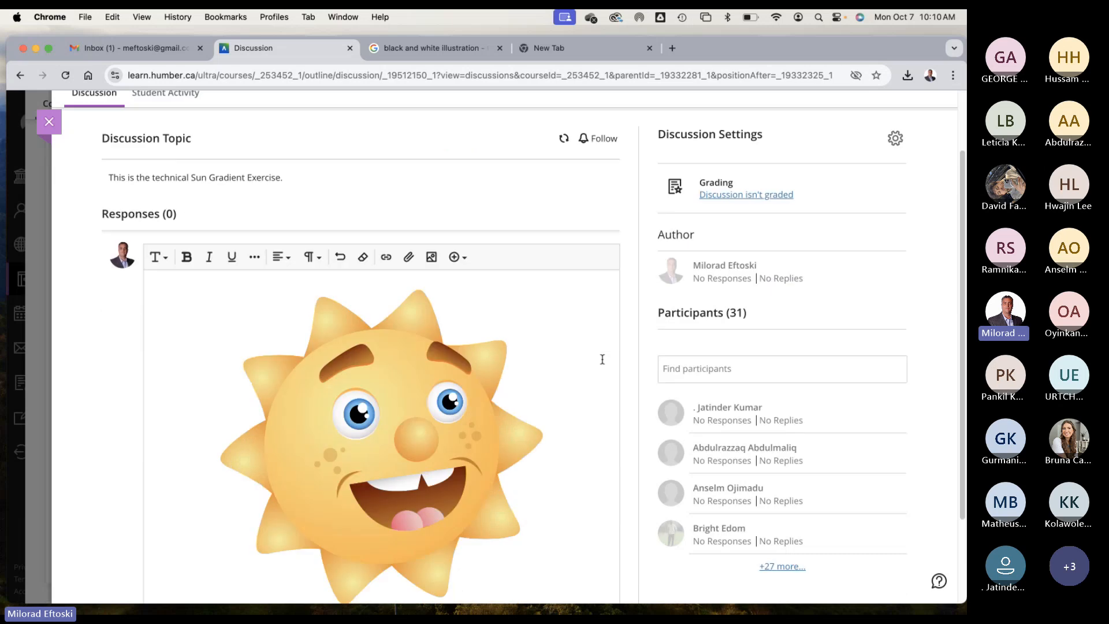
pyautogui.scroll(3, 595, 364)
pyautogui.scroll(-3, 600, 366)
pyautogui.scroll(3, 604, 367)
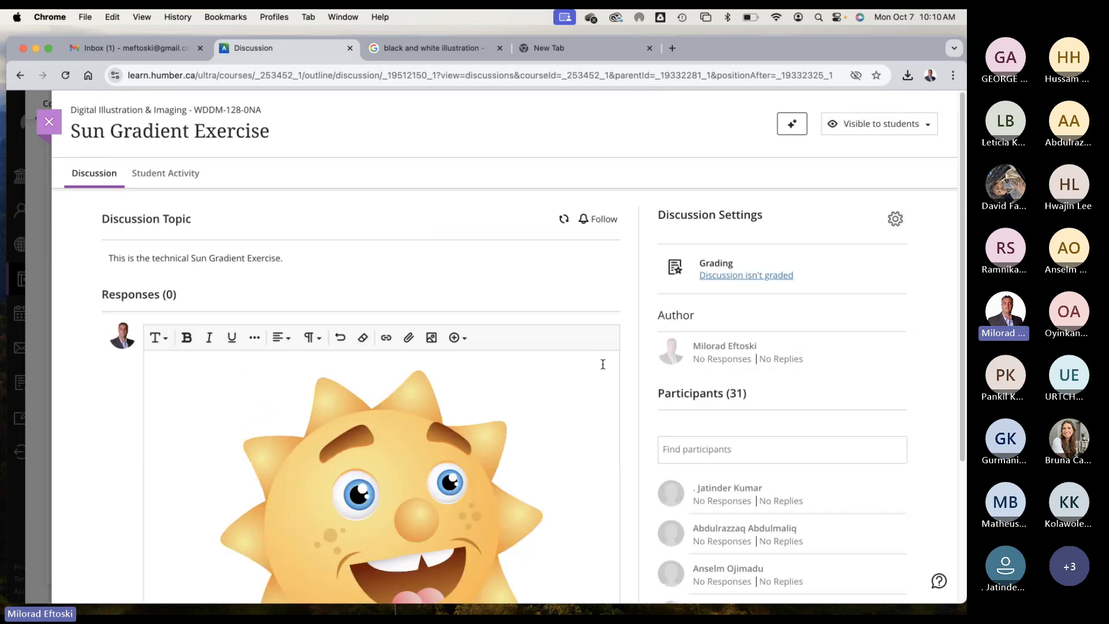
pyautogui.scroll(-3, 603, 364)
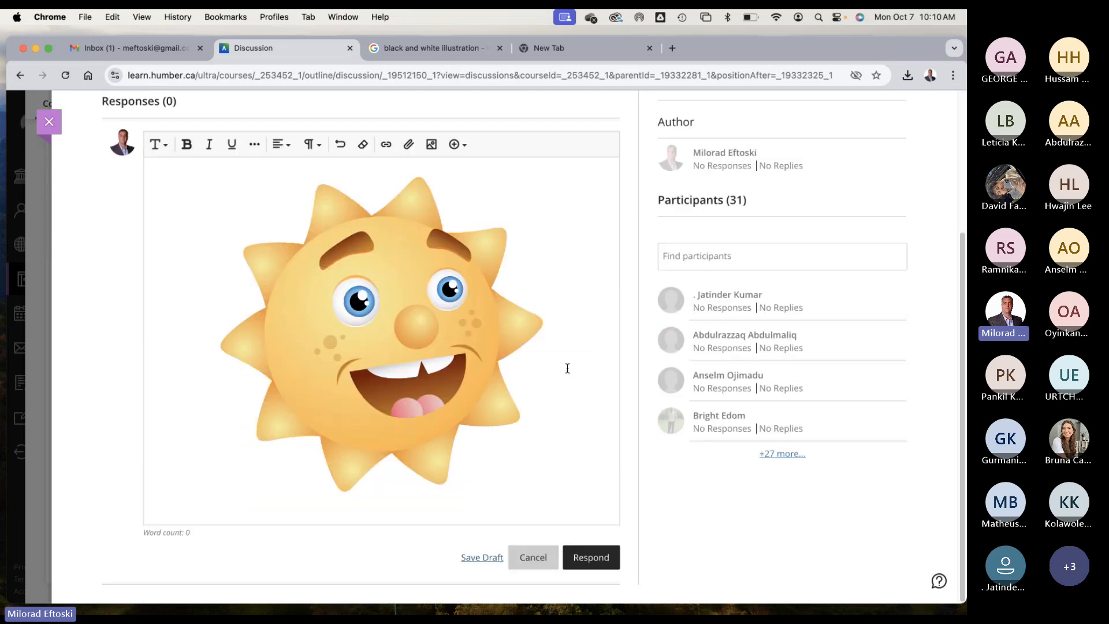
pyautogui.scroll(3, 567, 368)
pyautogui.scroll(-3, 308, 264)
pyautogui.scroll(3, 239, 217)
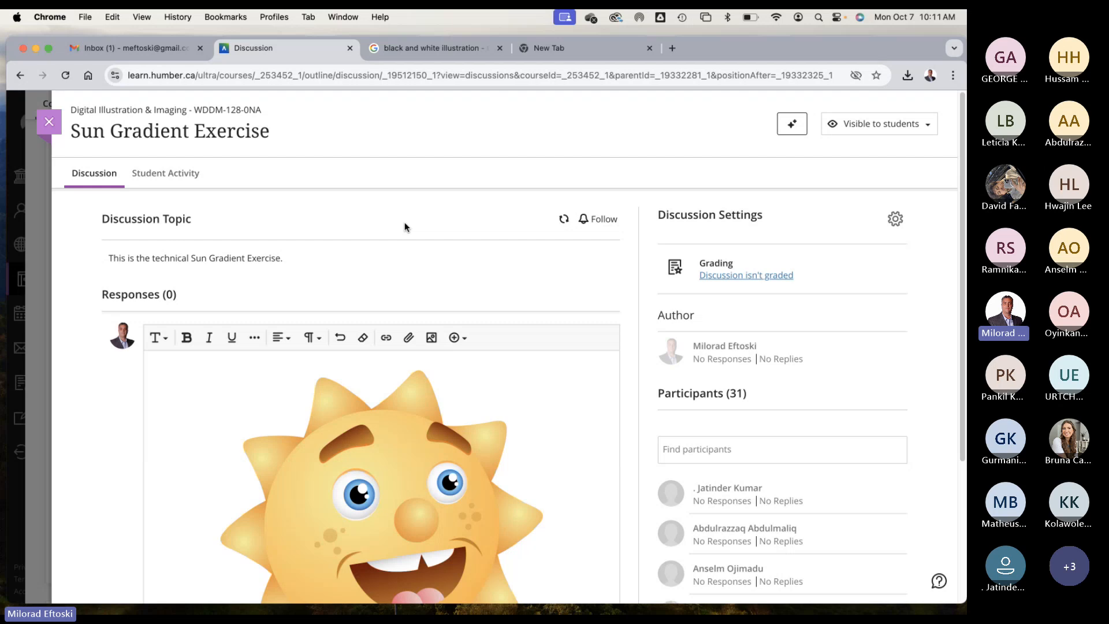
# Step: Close the Sun Gradient Exercise discussion without saving the drafted response
pyautogui.click(57, 124)
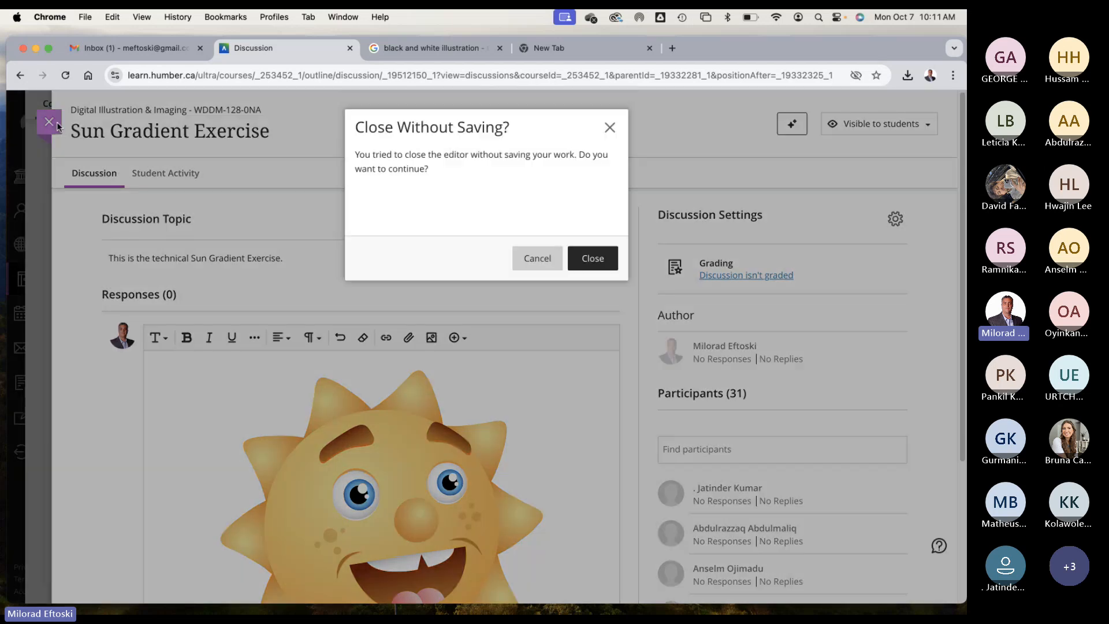
pyautogui.click(608, 128)
pyautogui.scroll(-3, 754, 427)
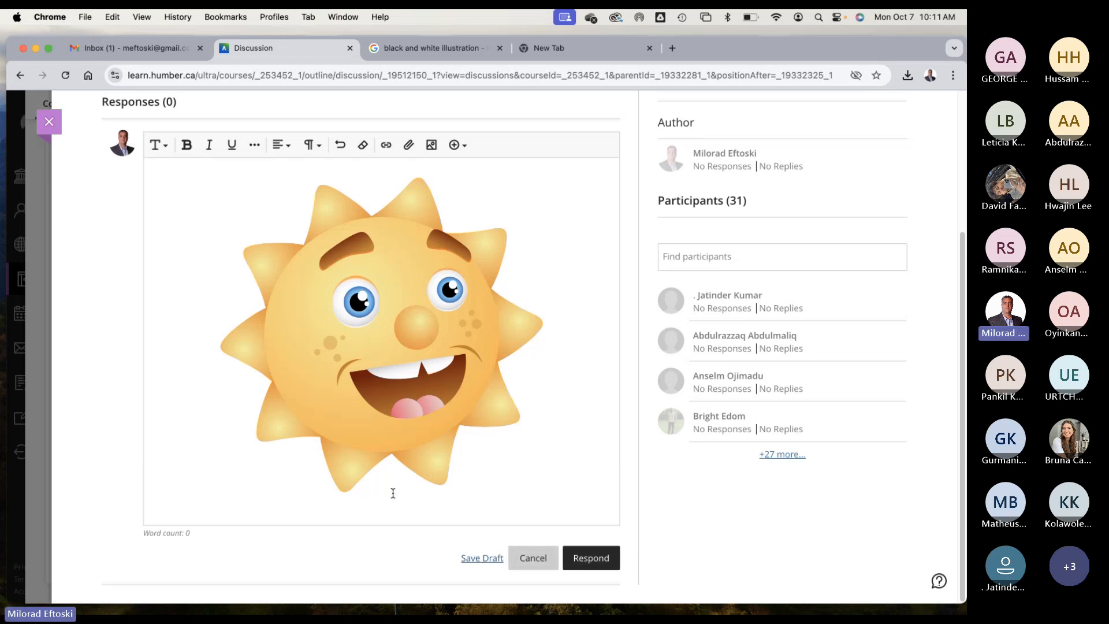
pyautogui.scroll(3, 393, 493)
pyautogui.click(49, 124)
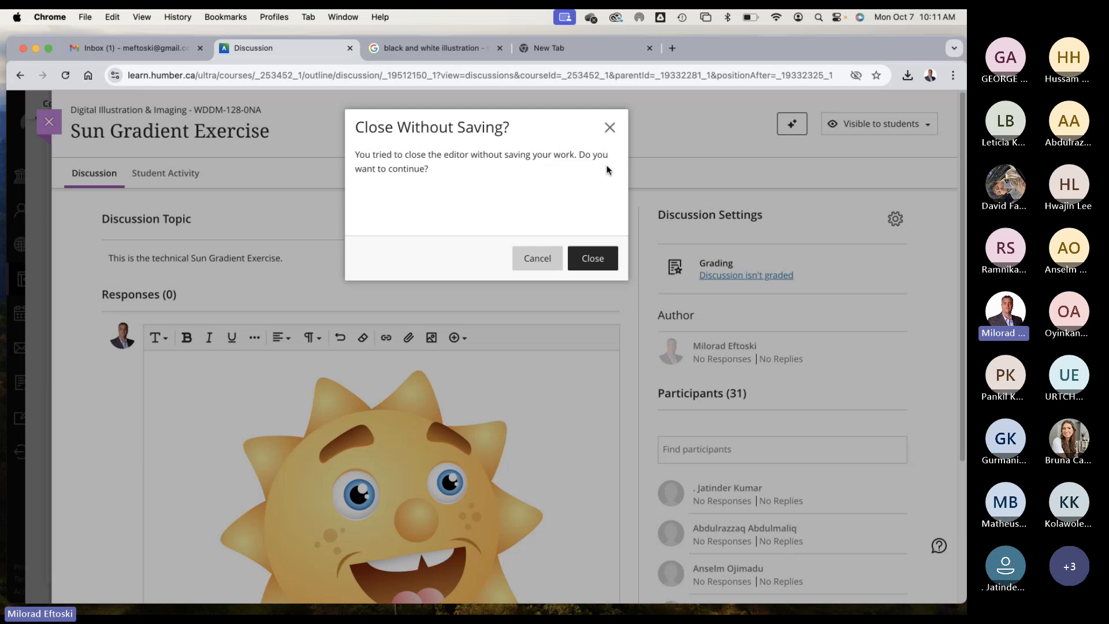
pyautogui.click(592, 258)
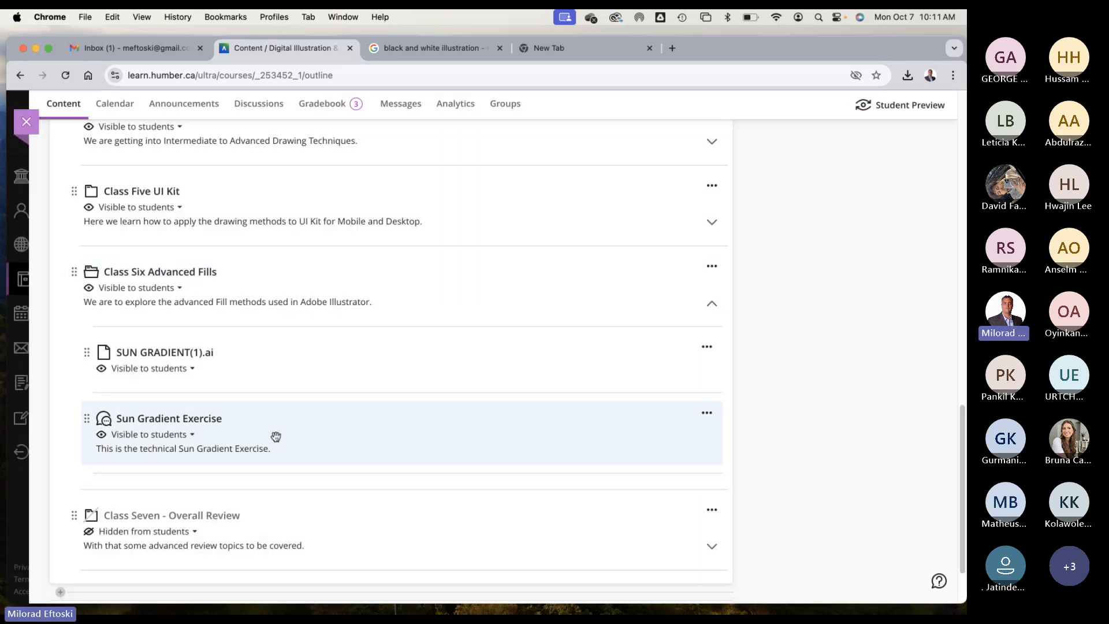
# Step: Open the Sun Gradient Exercise discussion and insert SUN GRADIENT(2).jpg into a new response with the View and download option
pyautogui.click(276, 436)
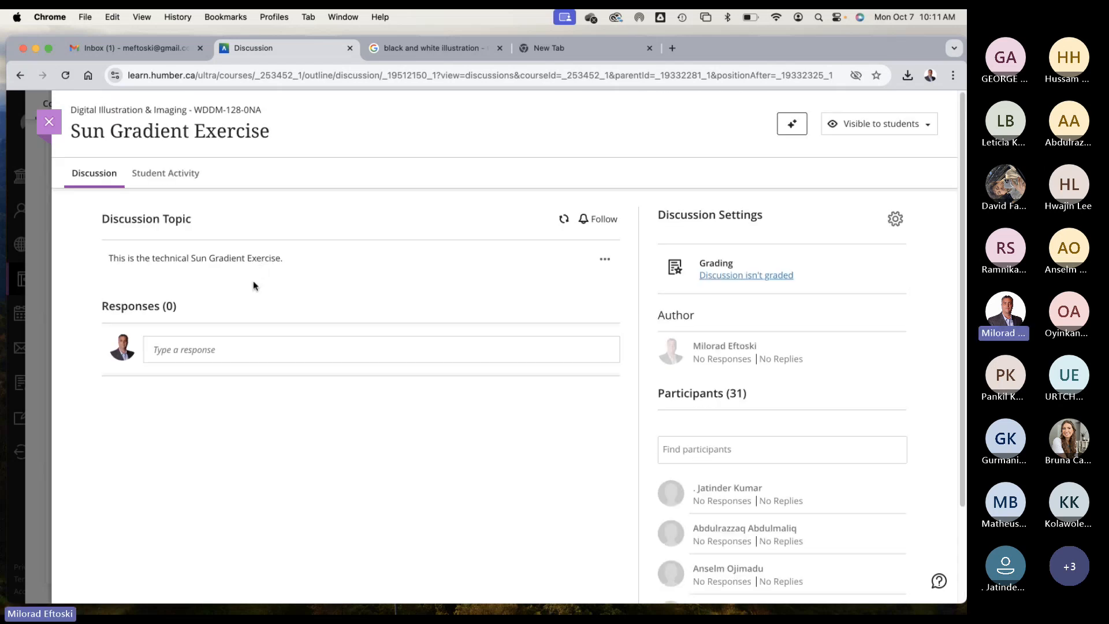
pyautogui.click(244, 350)
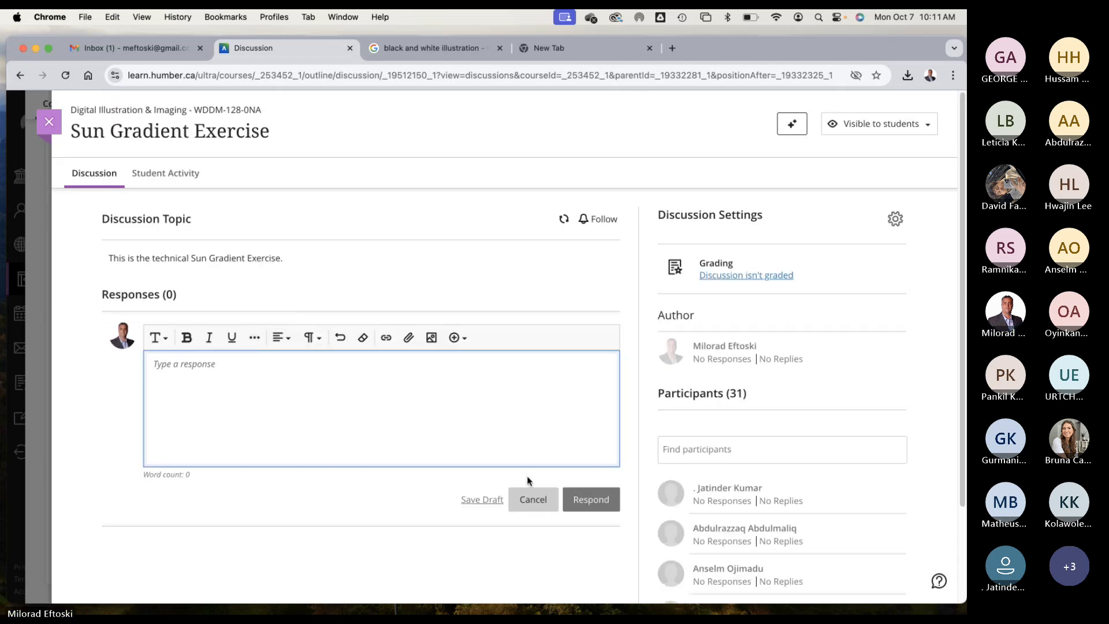
pyautogui.click(408, 337)
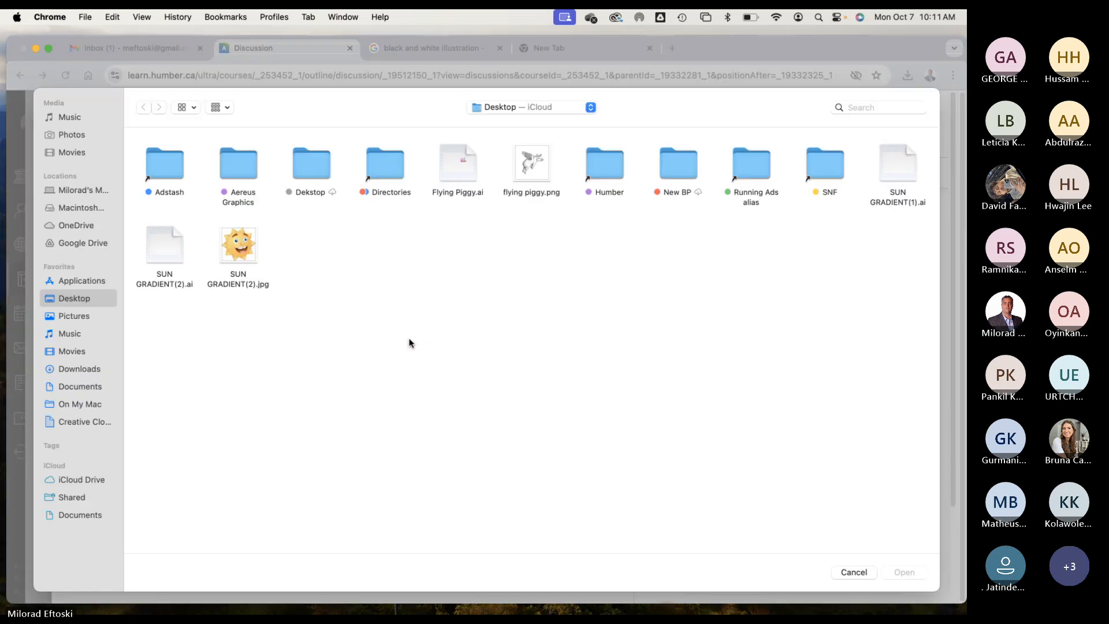
pyautogui.doubleClick(243, 252)
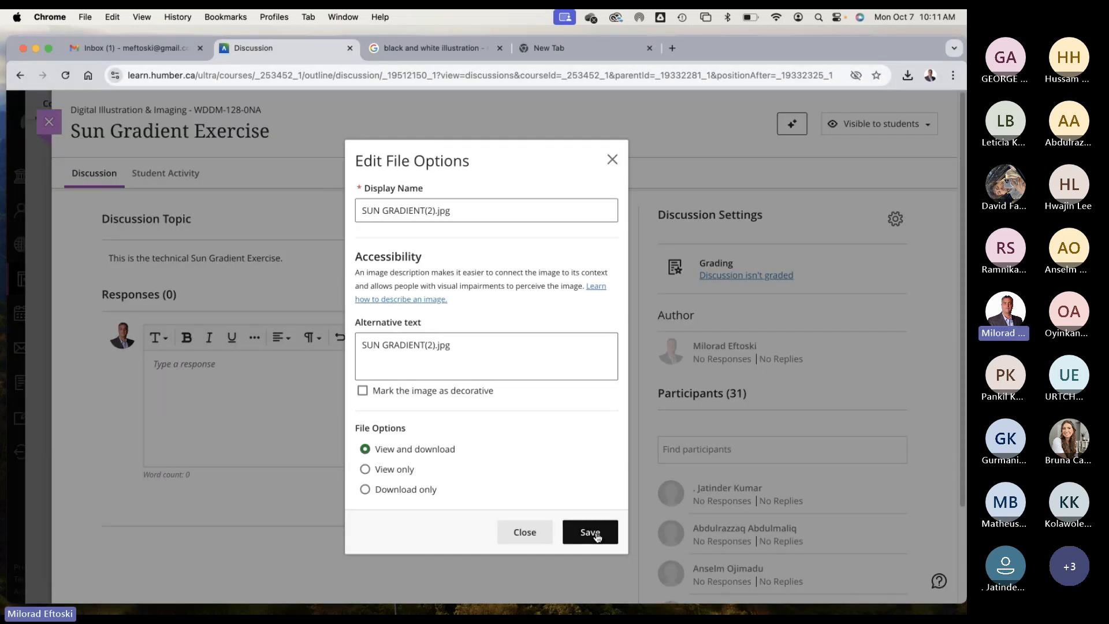
pyautogui.click(588, 530)
# Step: Post the sun image response and close the discussion to return to the course content
pyautogui.scroll(-5, 604, 513)
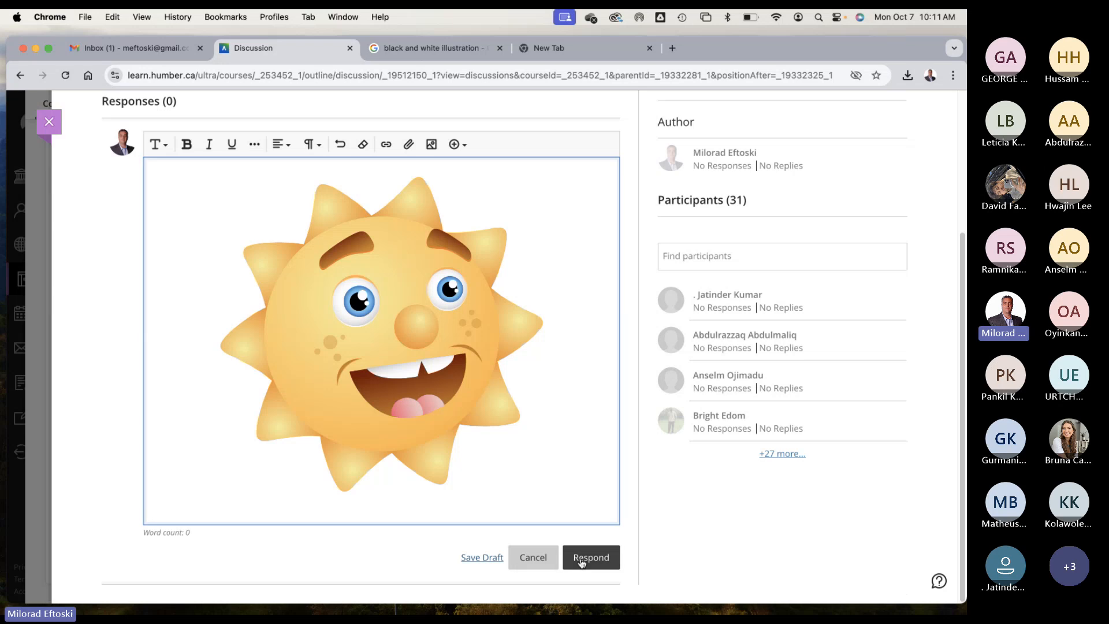
pyautogui.click(580, 561)
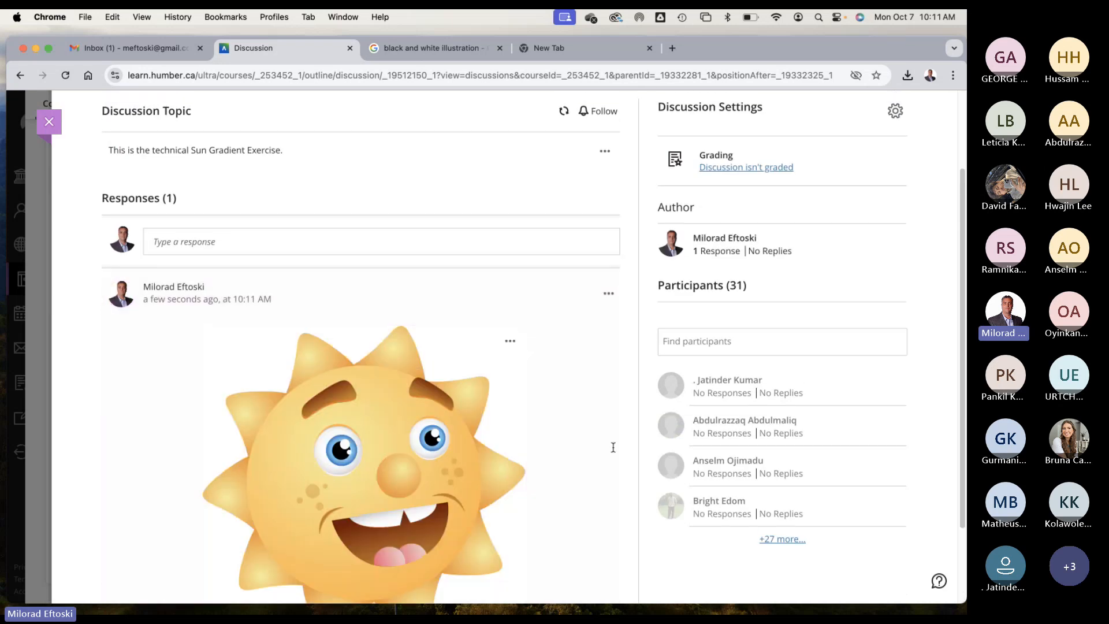
pyautogui.scroll(-2, 583, 432)
pyautogui.scroll(5, 571, 425)
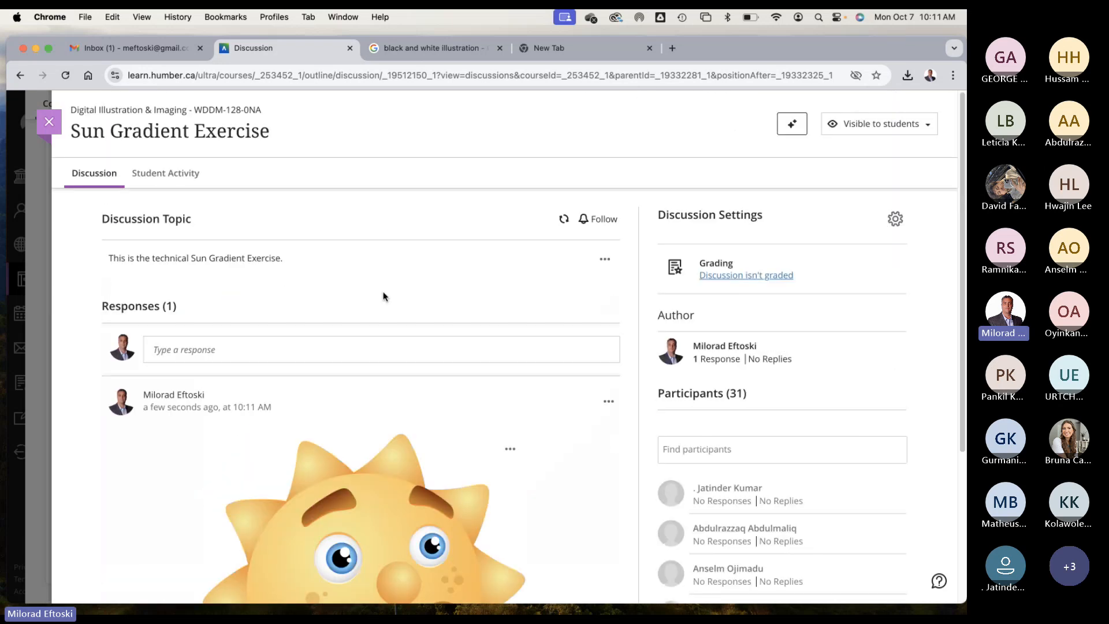
pyautogui.click(47, 125)
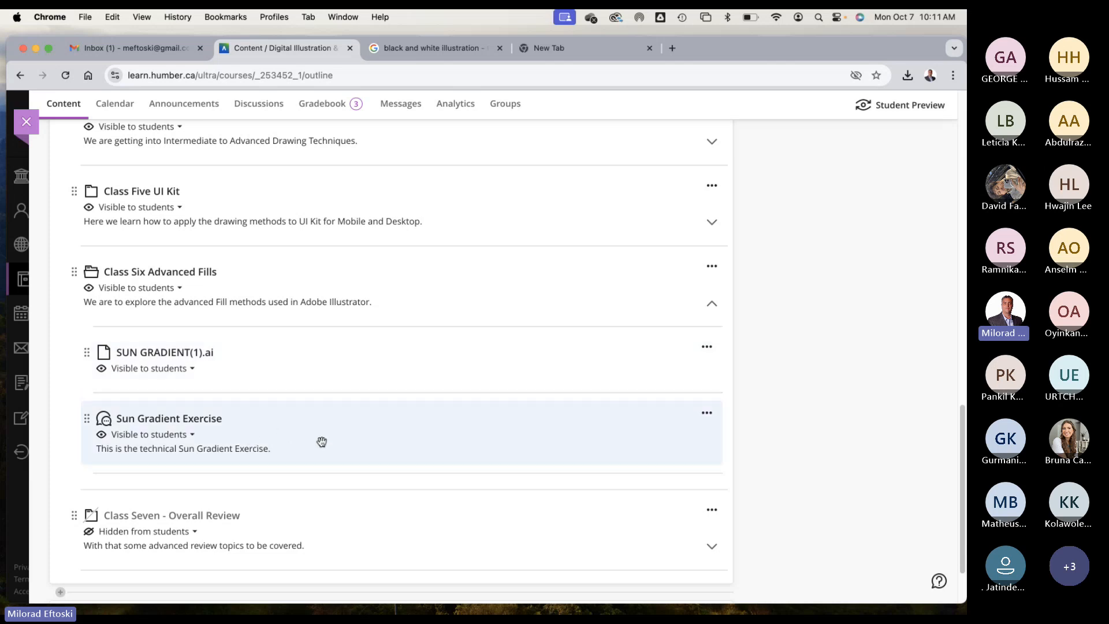
# Step: Reopen the Sun Gradient Exercise discussion and view the posted sun image enlarged
pyautogui.click(303, 433)
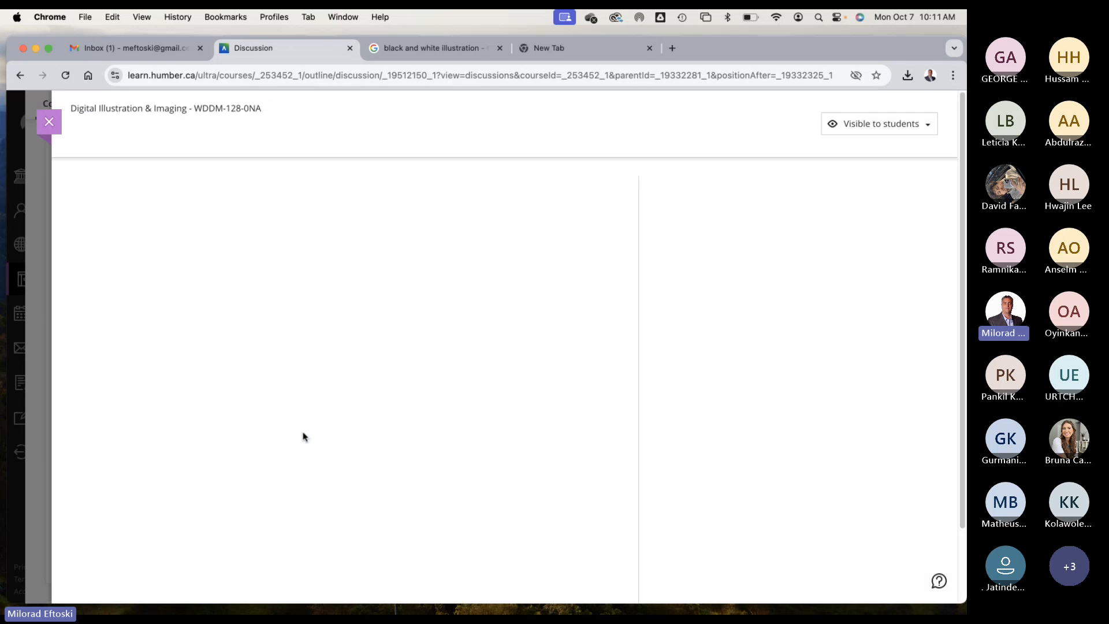
pyautogui.scroll(-5, 558, 442)
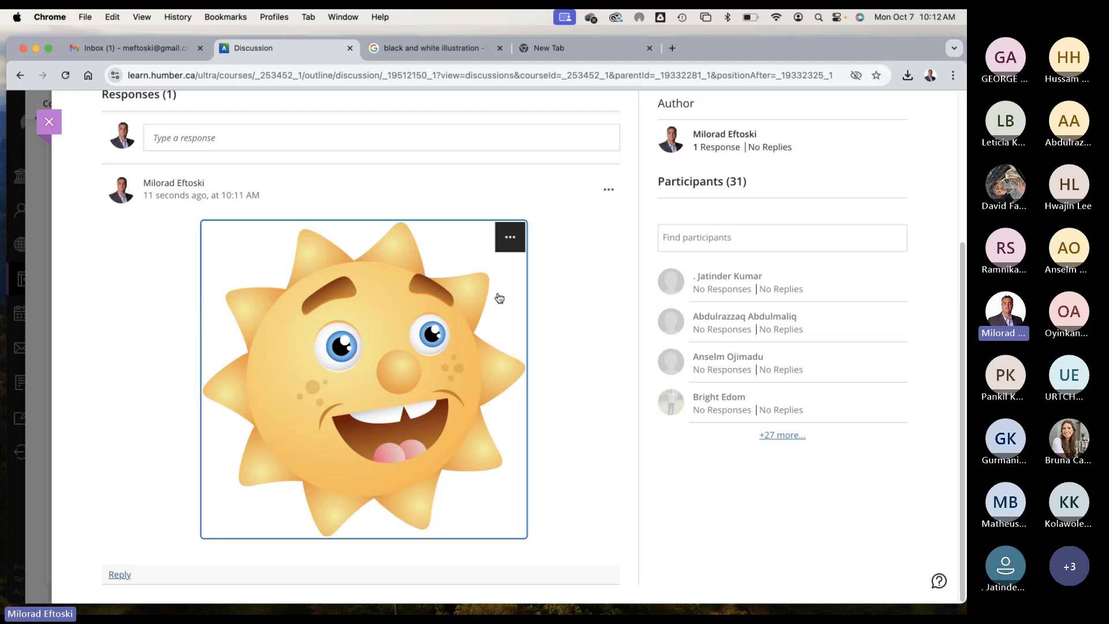
pyautogui.click(357, 298)
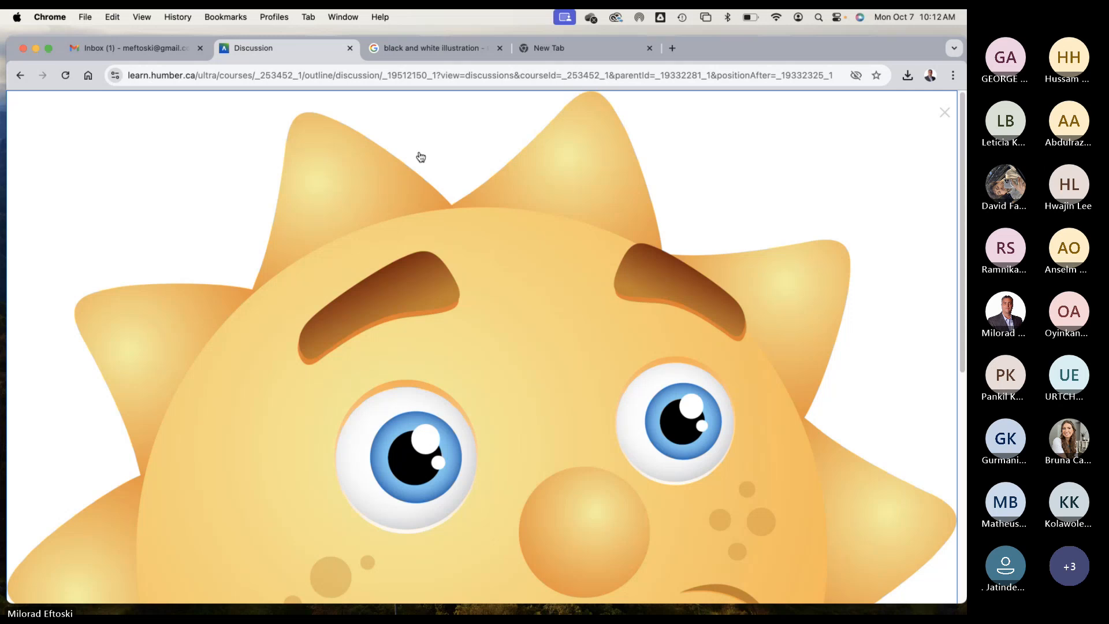
# Step: Close the browser tab showing the enlarged discussion image
pyautogui.click(350, 48)
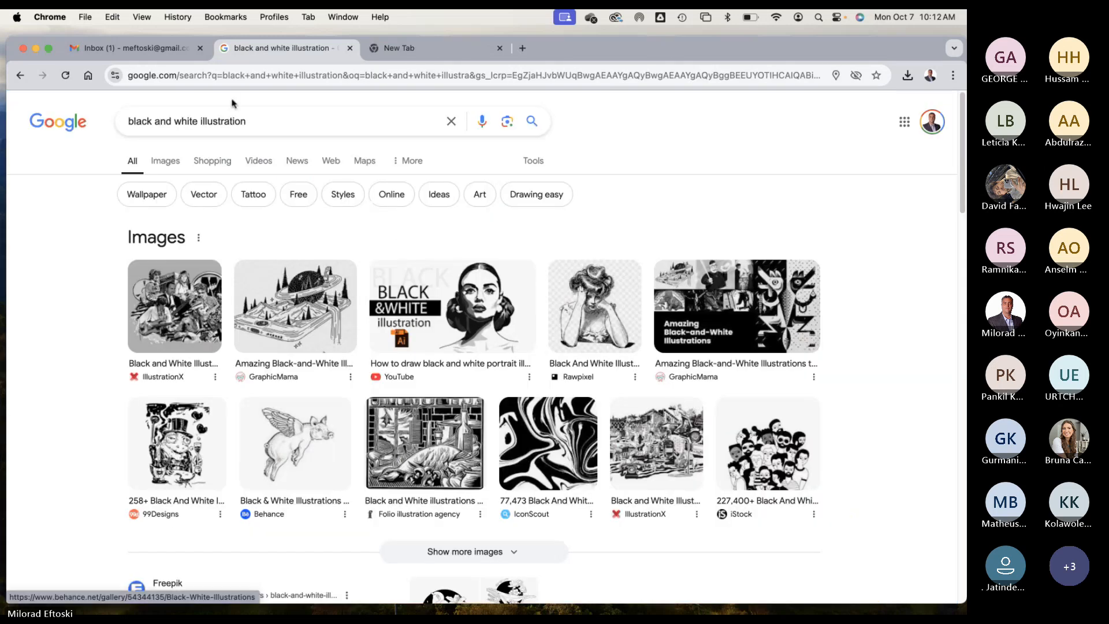
pyautogui.click(147, 48)
pyautogui.click(397, 49)
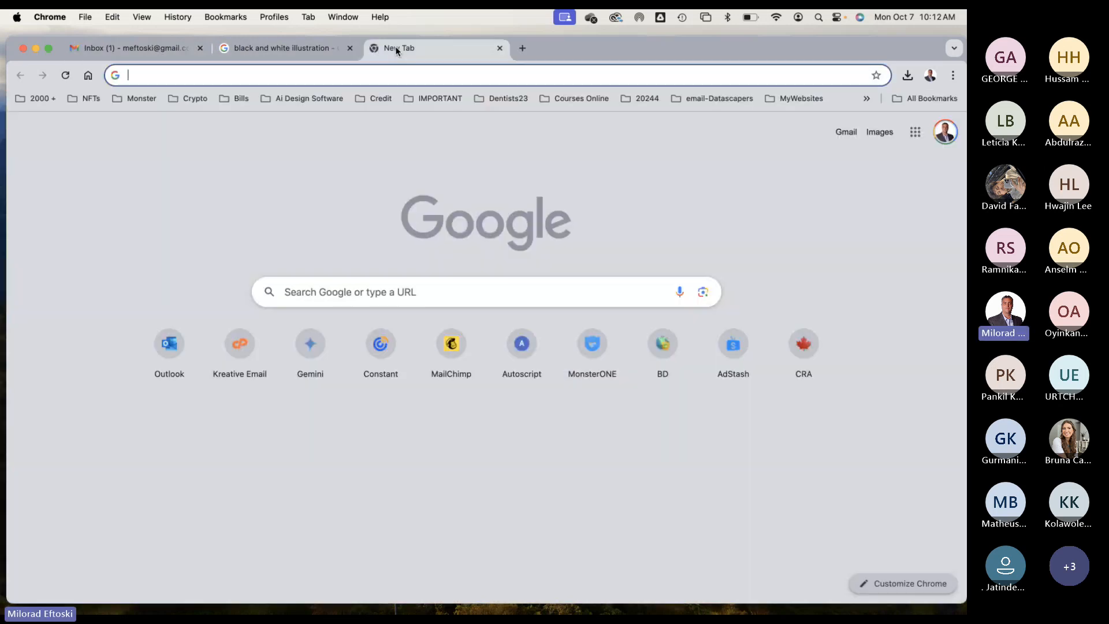
pyautogui.click(278, 43)
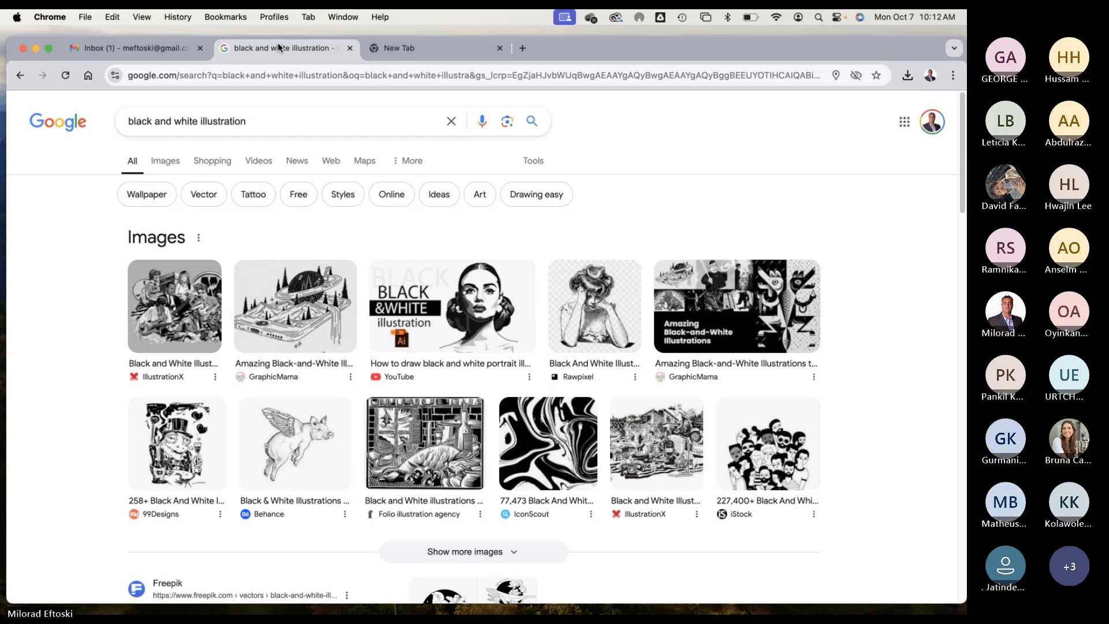
# Step: Load learn.humber.ca in the blank browser tab and open the Digital Illustration & Imaging - WDDM-128-0NA course
pyautogui.click(405, 48)
pyautogui.click(307, 71)
pyautogui.write('lear')
pyautogui.press('Return')
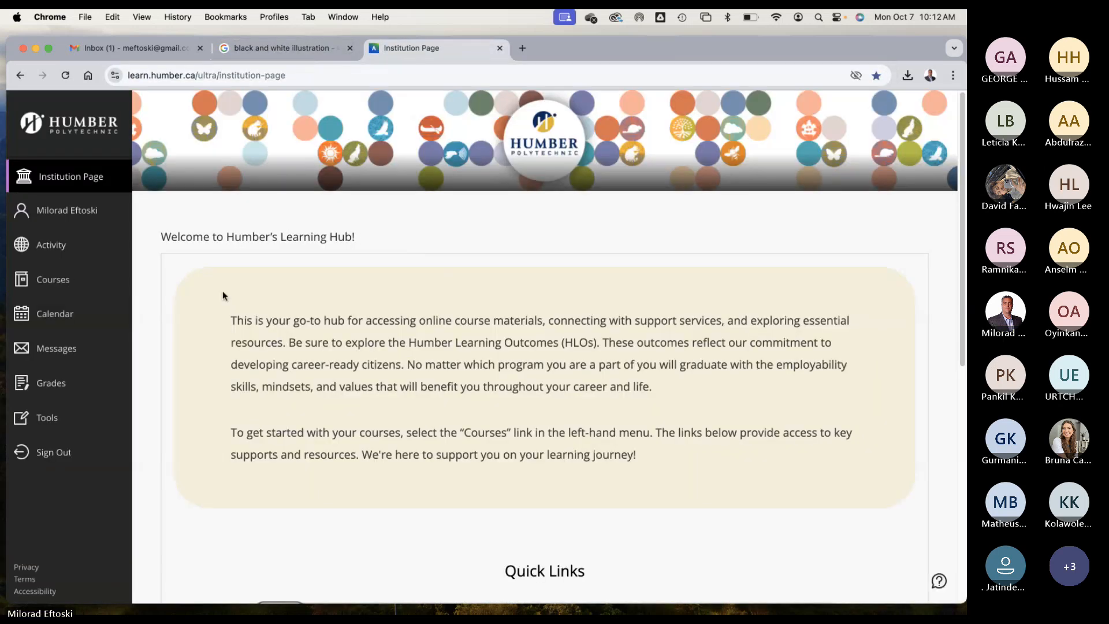
pyautogui.click(72, 277)
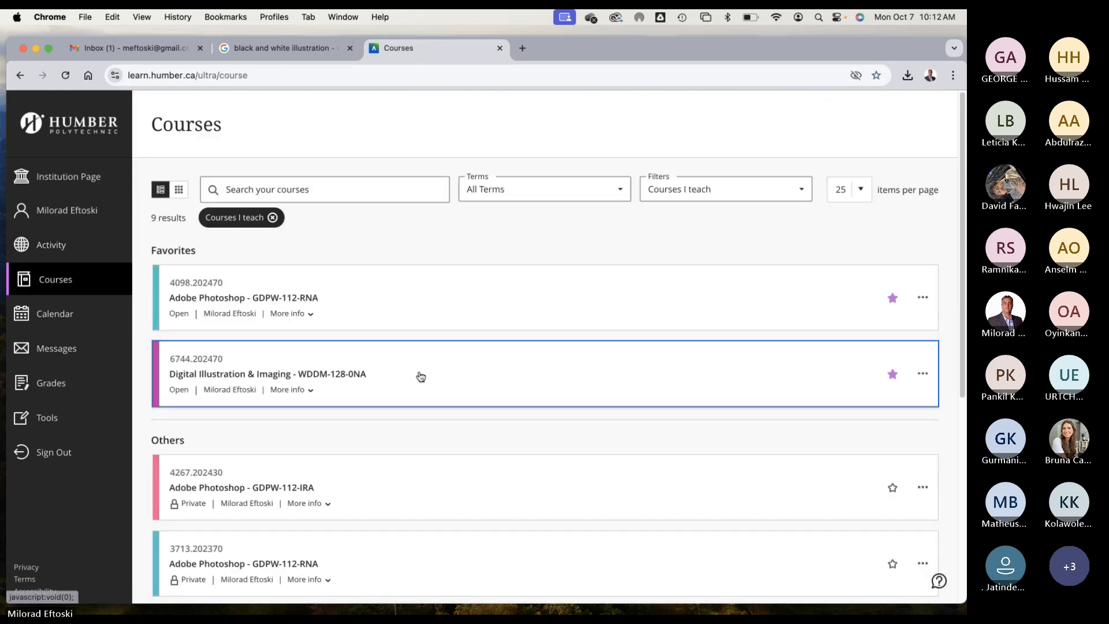
pyautogui.click(418, 375)
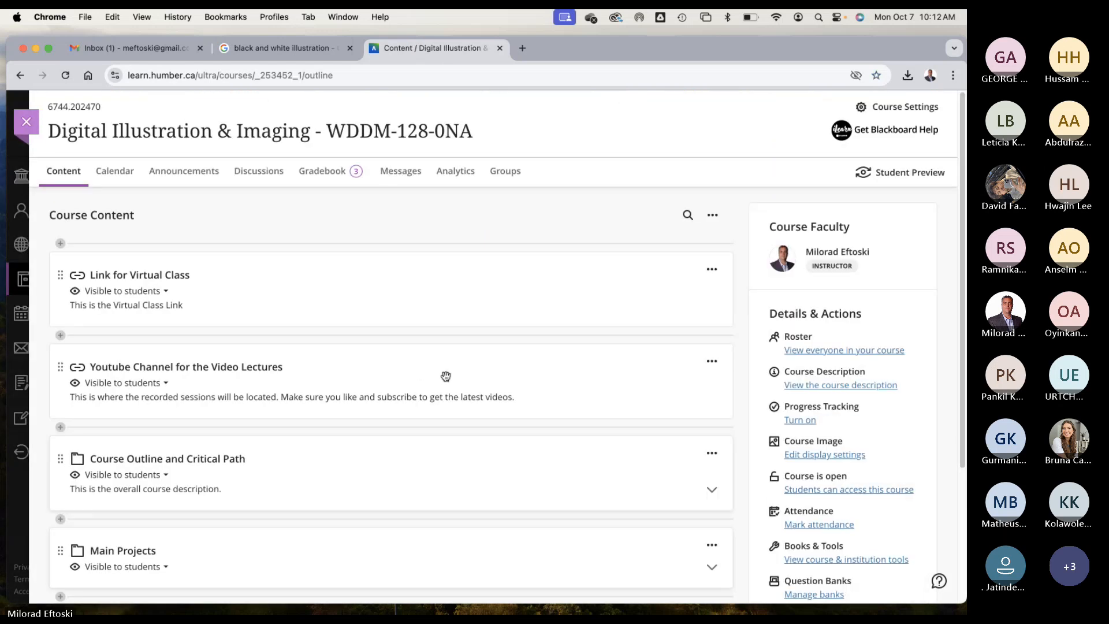
# Step: Expand the Illustrator Module in the course content and look through its class folders
pyautogui.scroll(-5, 431, 384)
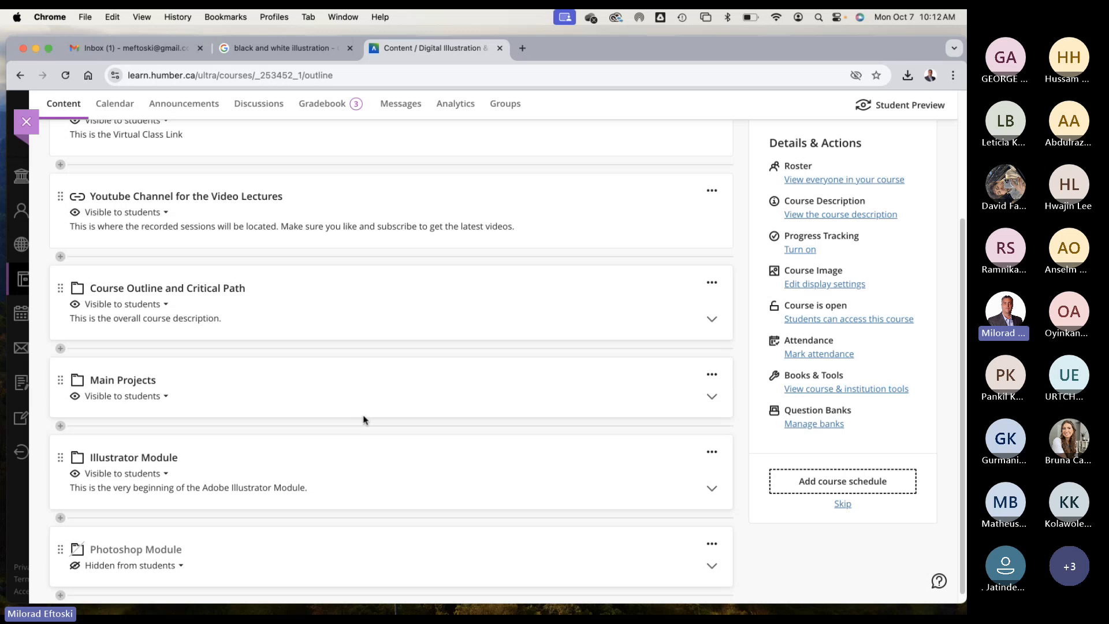
pyautogui.click(377, 468)
pyautogui.scroll(-6, 375, 471)
pyautogui.scroll(-2, 374, 472)
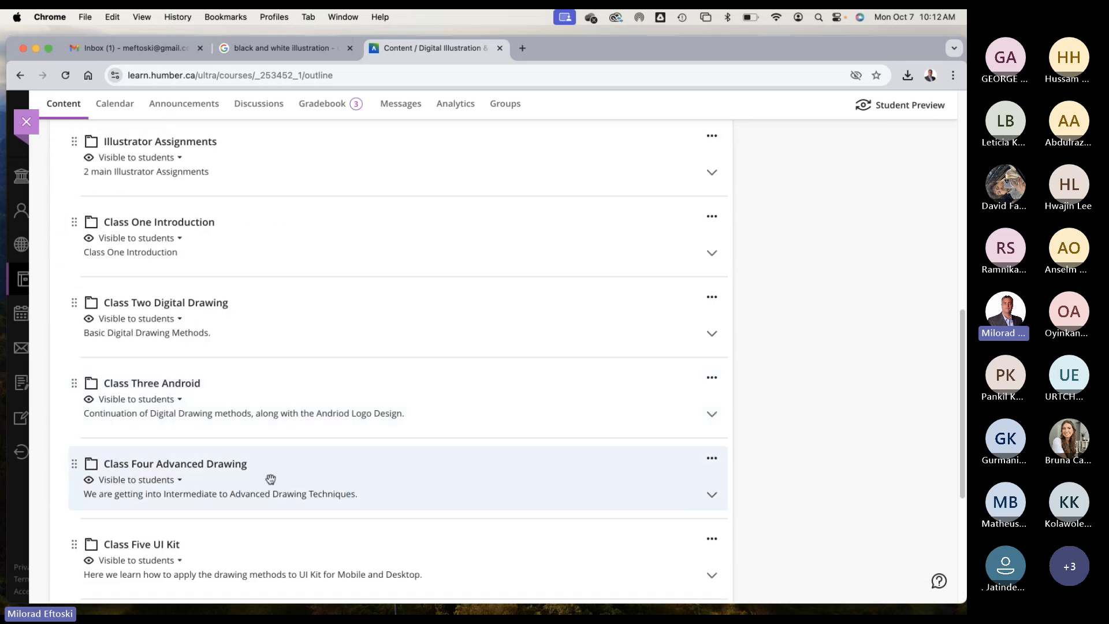
pyautogui.scroll(-4, 298, 482)
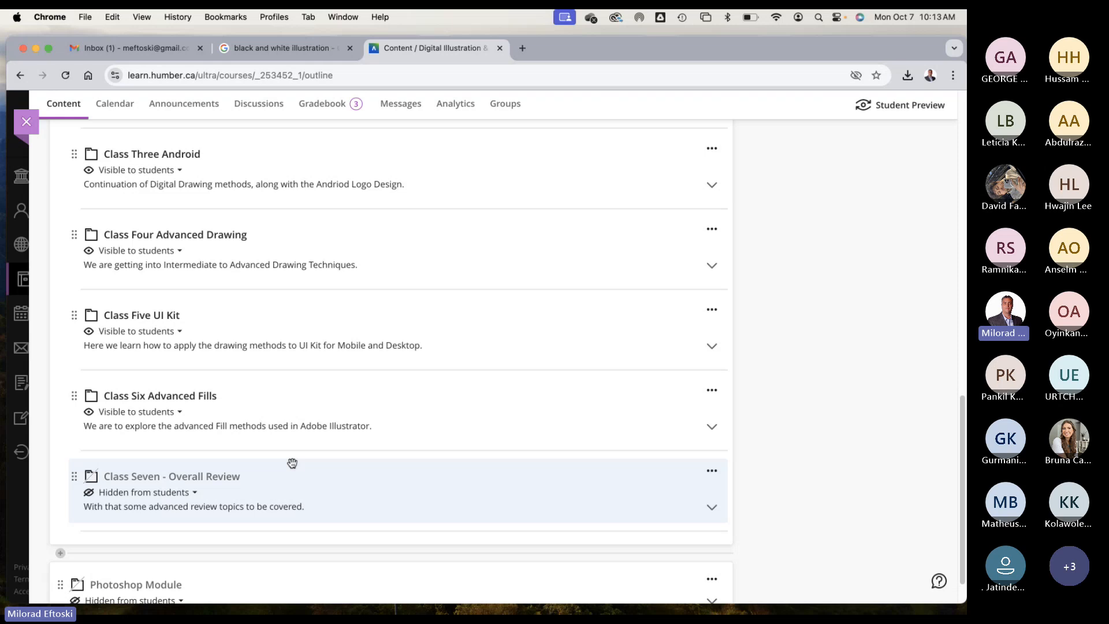
pyautogui.scroll(-1, 323, 488)
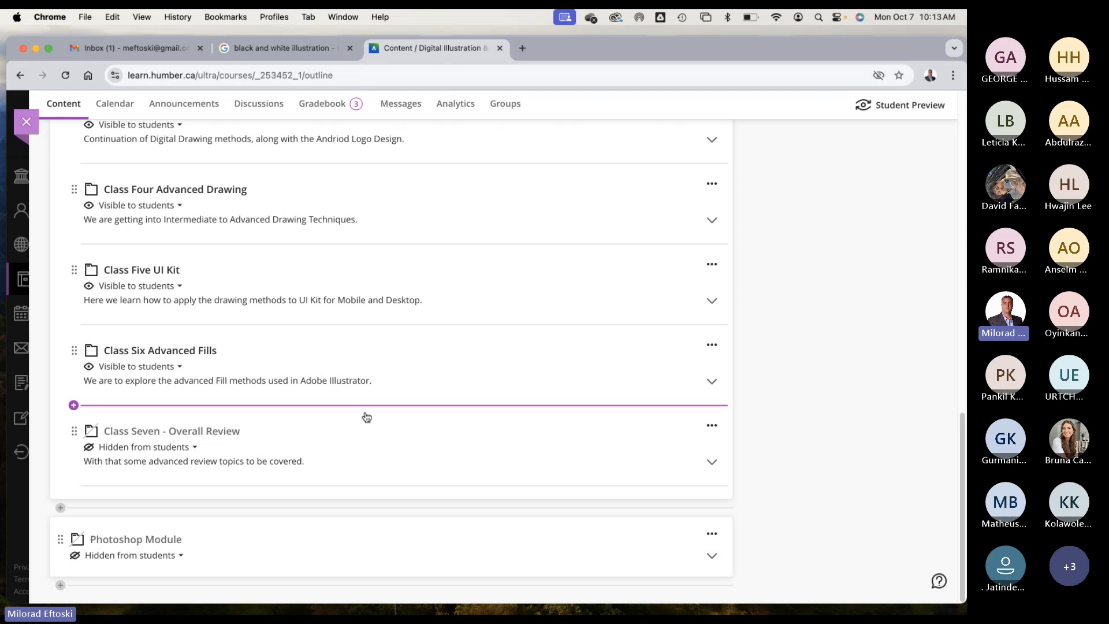
pyautogui.scroll(4, 383, 344)
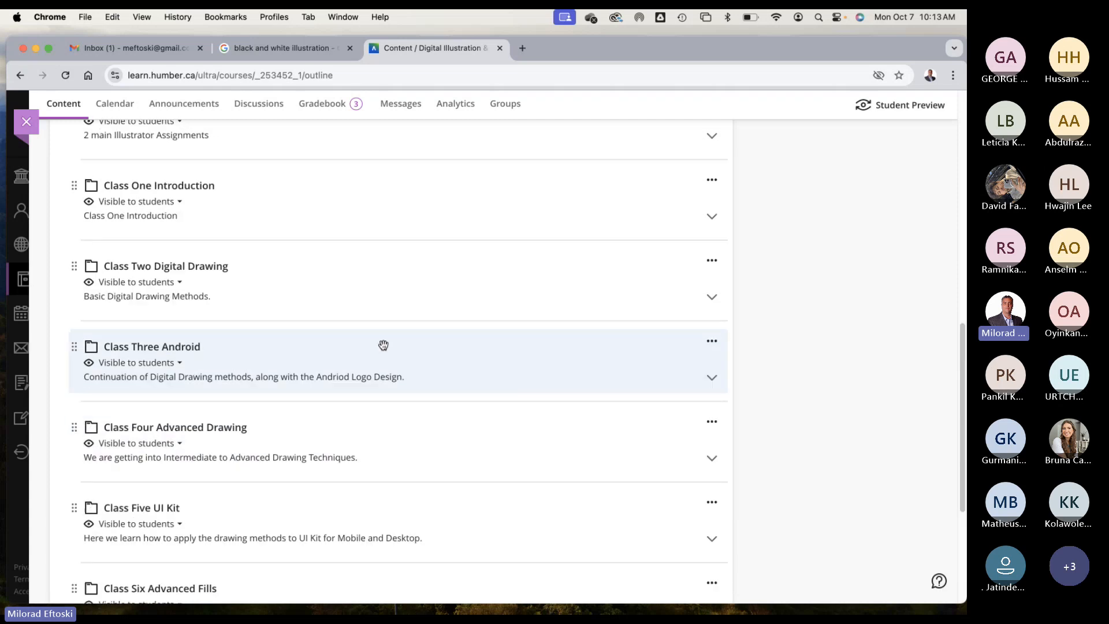
# Step: Open the course calendar and show its list of due dates
pyautogui.scroll(10, 384, 345)
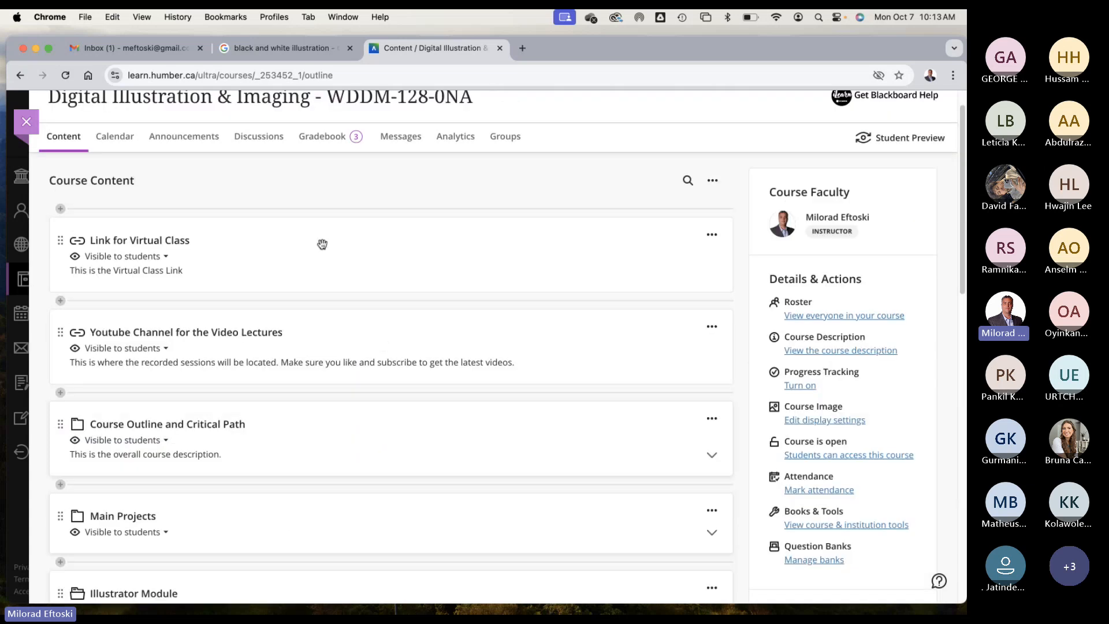
pyautogui.scroll(1, 322, 243)
pyautogui.click(118, 176)
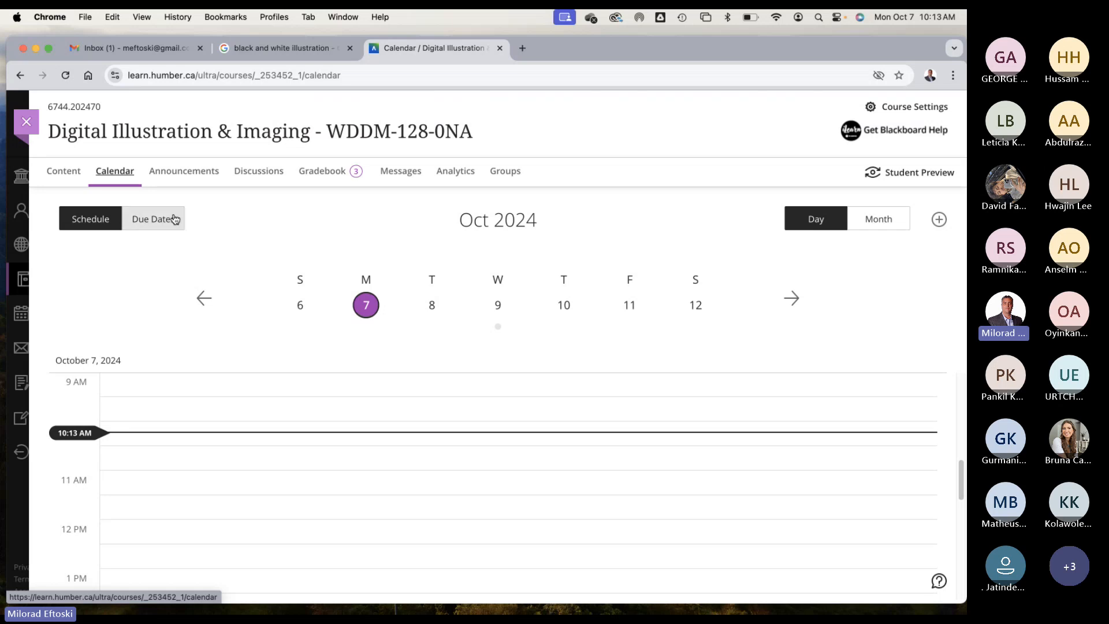
pyautogui.click(174, 218)
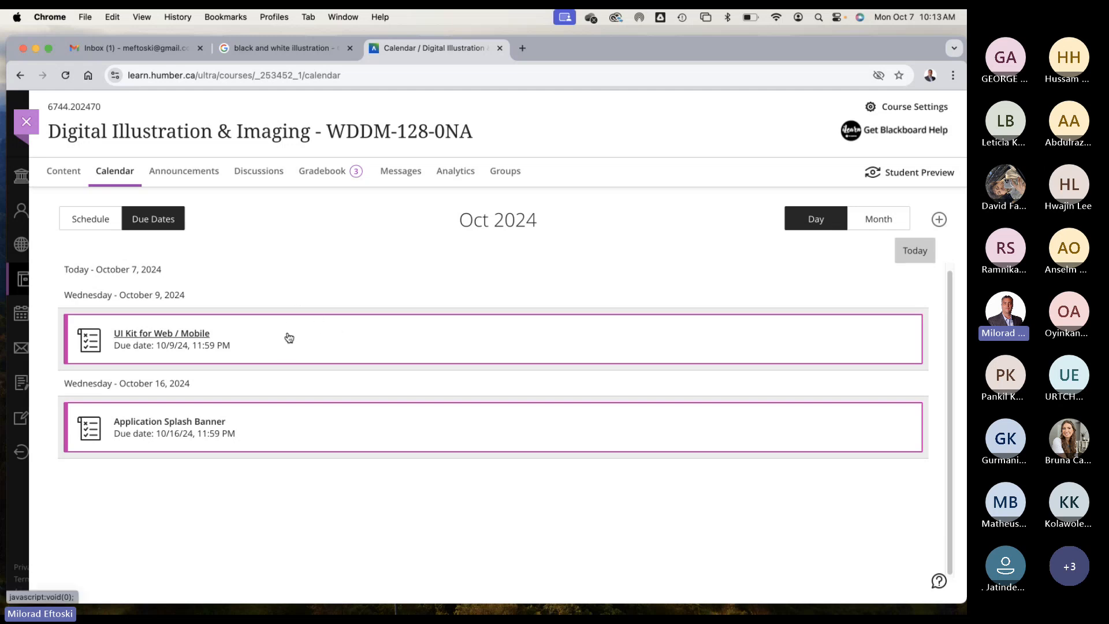
# Step: Open the Application Splash Banner assignment from the due dates and preview its WDDM-Proj01.pdf brief
pyautogui.click(214, 426)
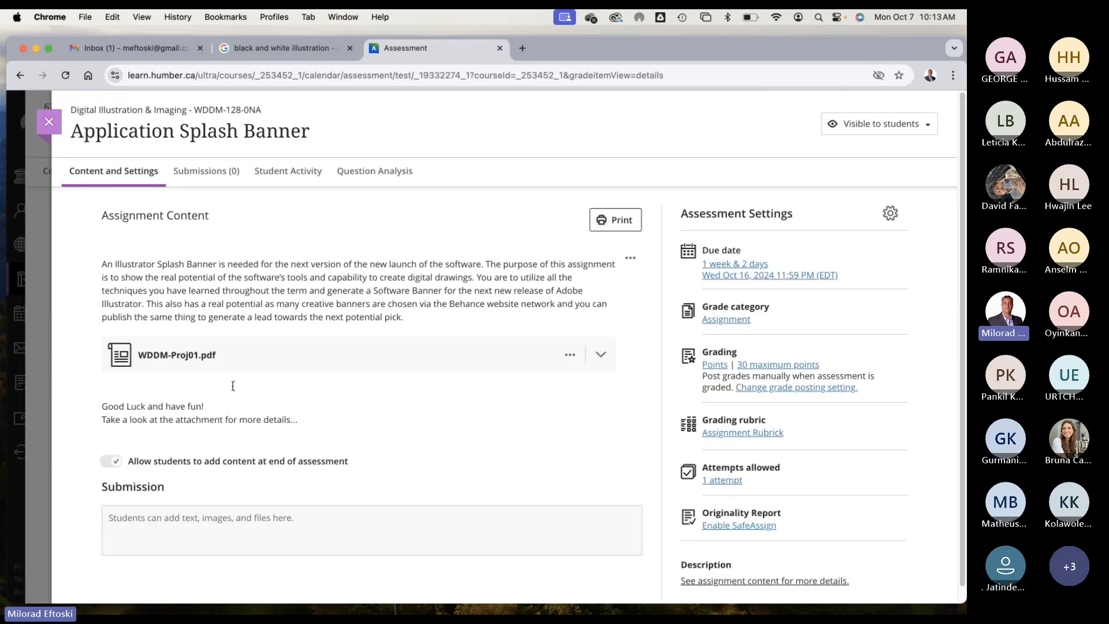
pyautogui.click(303, 361)
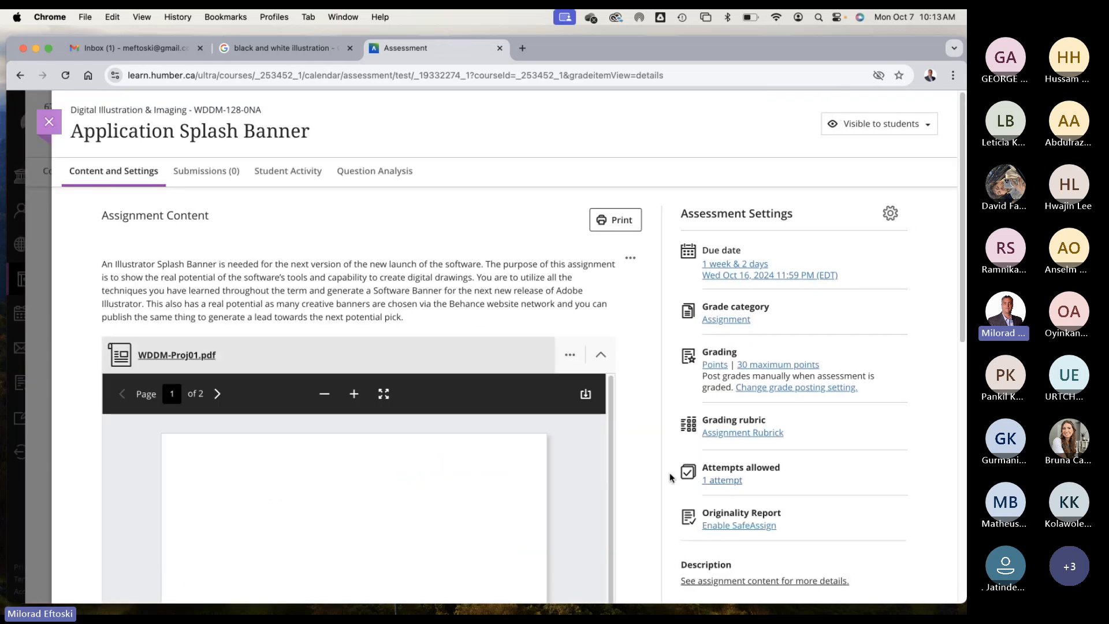
pyautogui.scroll(-6, 651, 462)
pyautogui.scroll(1, 357, 379)
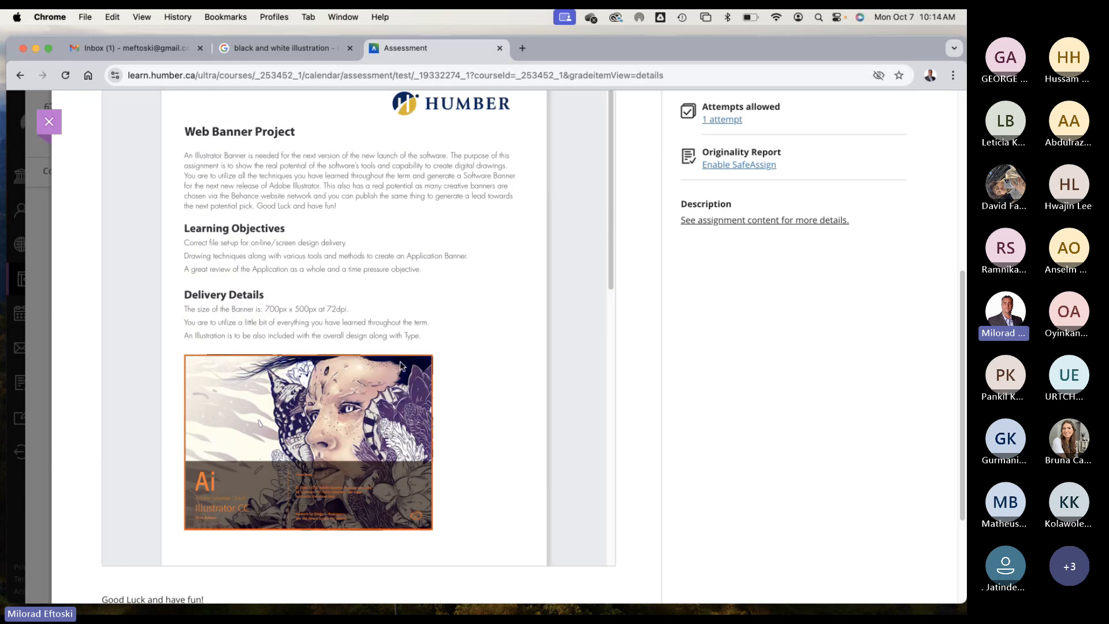
# Step: Look over the Web Banner Project's sample banner and grading rubric in the assignment PDF
pyautogui.scroll(-6, 415, 317)
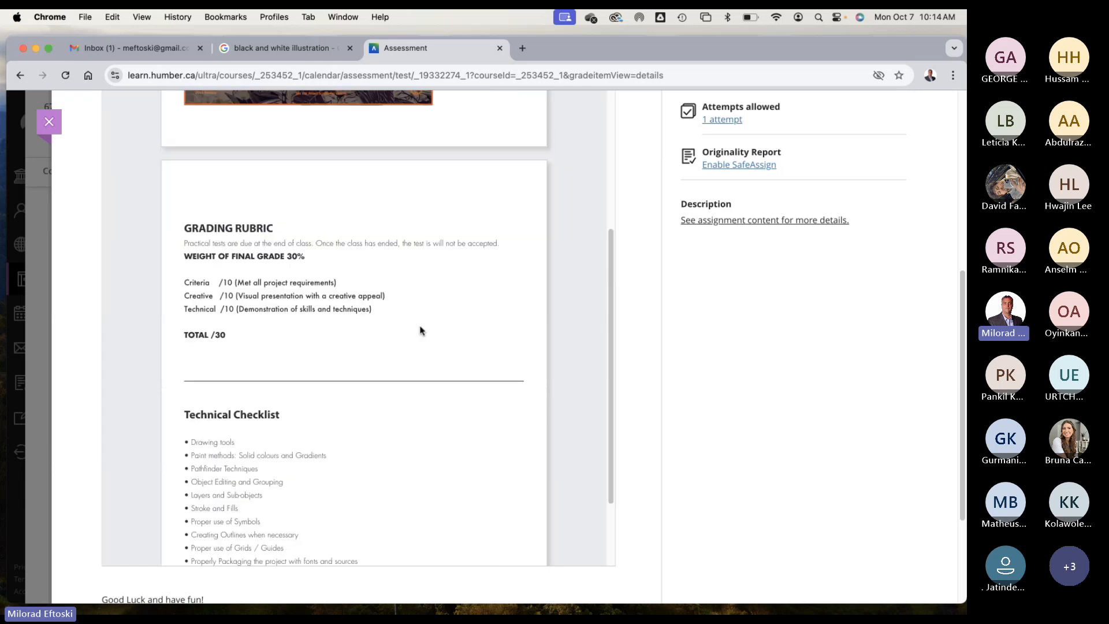
pyautogui.scroll(5, 421, 327)
pyautogui.moveTo(265, 227); pyautogui.dragTo(342, 227)
pyautogui.scroll(-3, 520, 354)
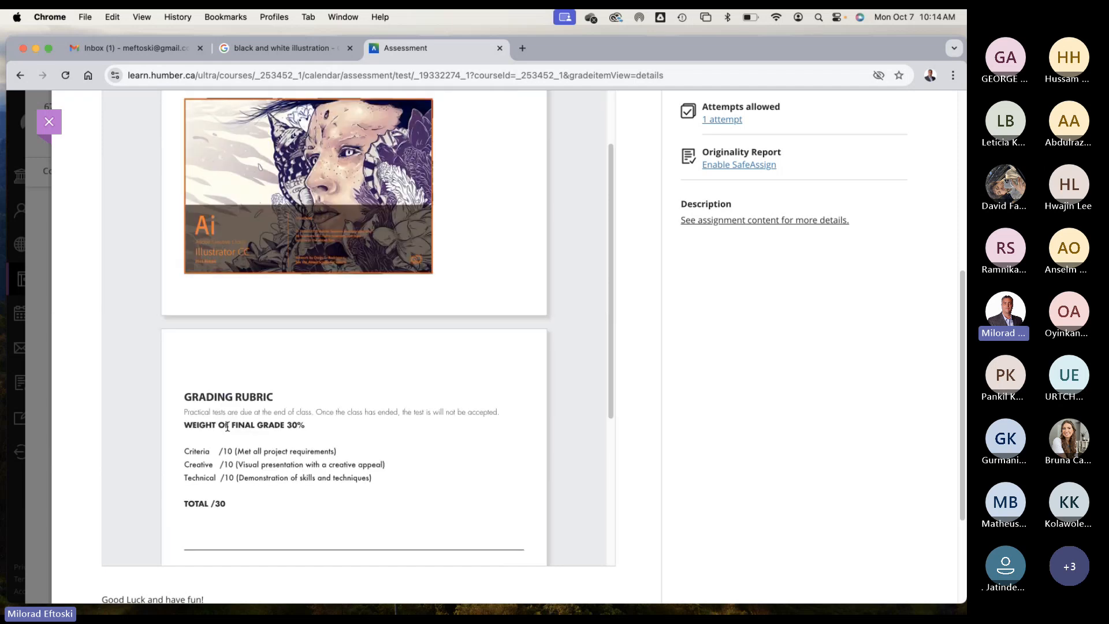
pyautogui.scroll(-5, 378, 454)
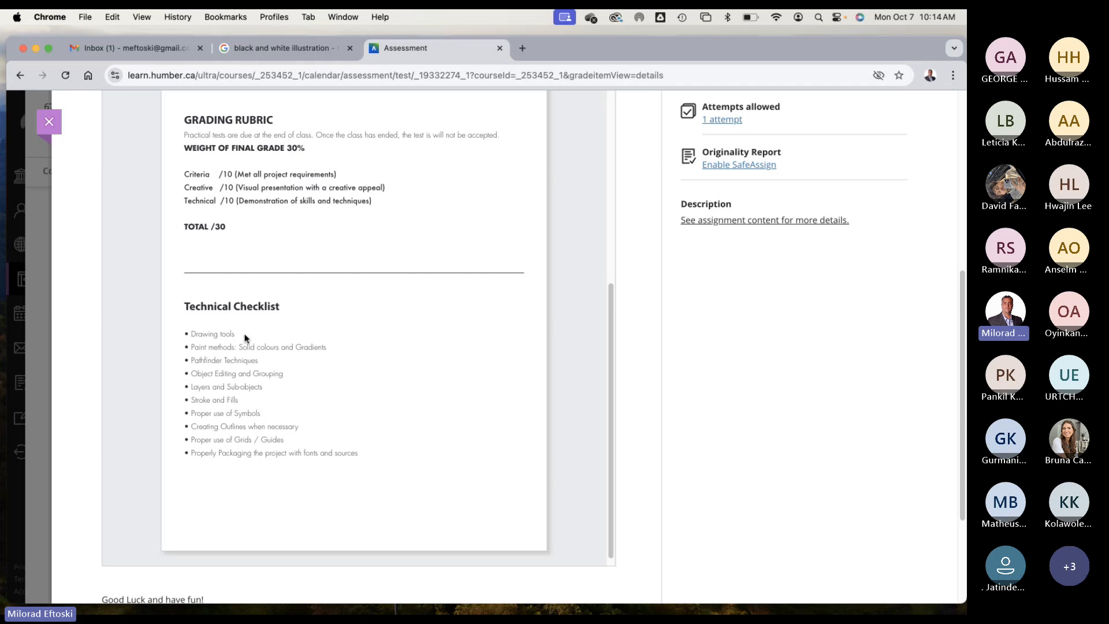
# Step: Go through the Technical Checklist line by line, from Drawing tools to Creating Outlines when necessary, highlighting the items
pyautogui.tripleClick(207, 334)
pyautogui.moveTo(239, 347); pyautogui.dragTo(324, 349)
pyautogui.click(315, 347)
pyautogui.tripleClick(210, 361)
pyautogui.tripleClick(229, 374)
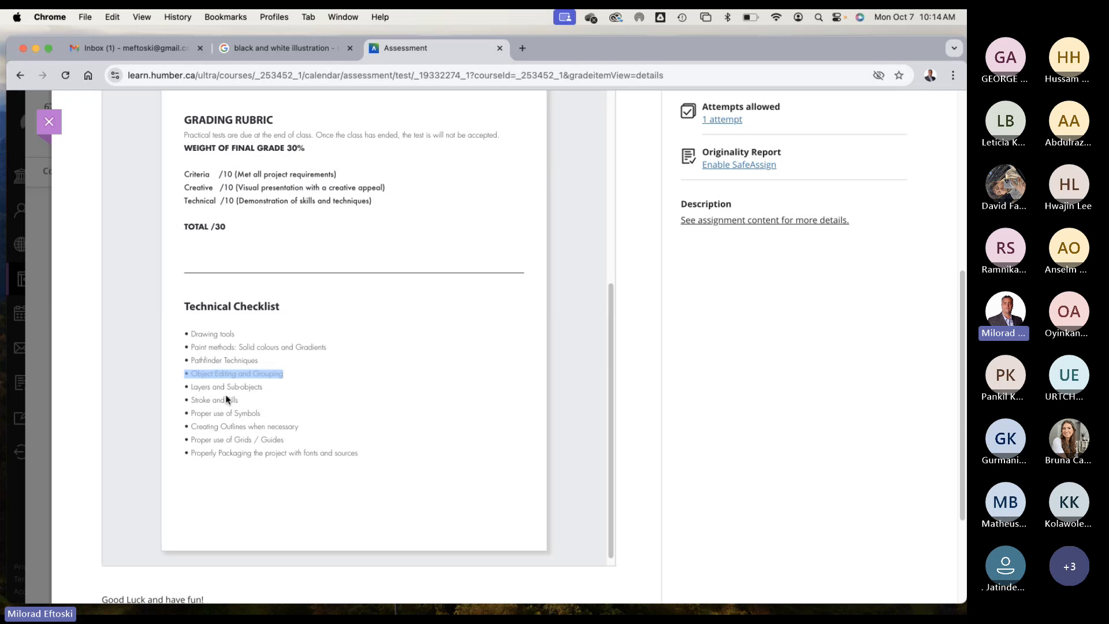
pyautogui.doubleClick(200, 387)
pyautogui.click(239, 390)
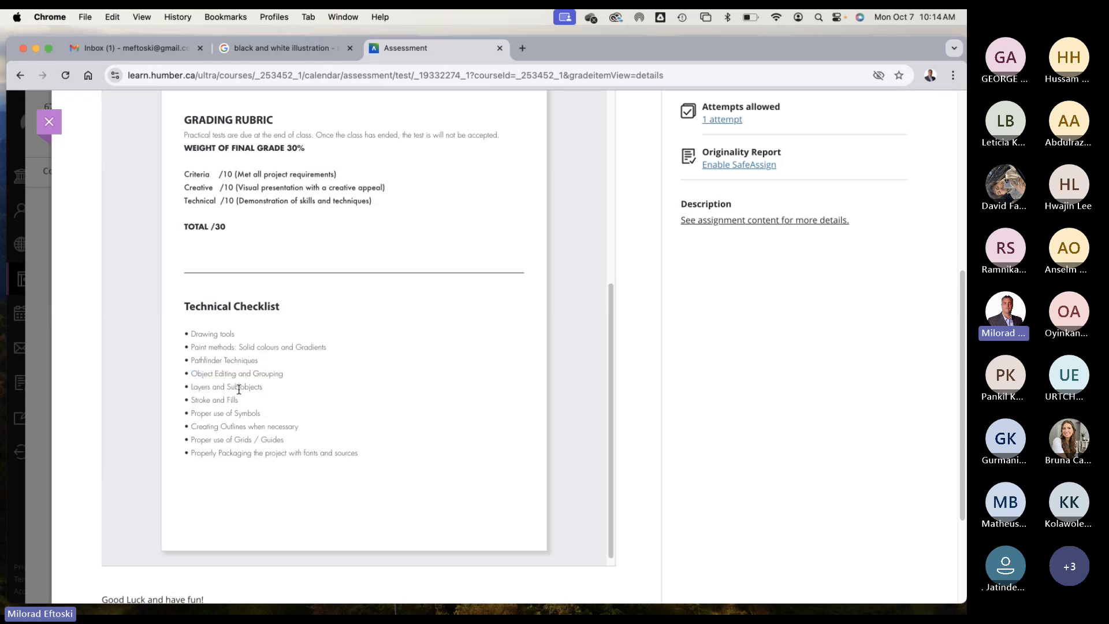
pyautogui.tripleClick(206, 400)
pyautogui.moveTo(261, 414); pyautogui.dragTo(188, 415)
pyautogui.tripleClick(208, 430)
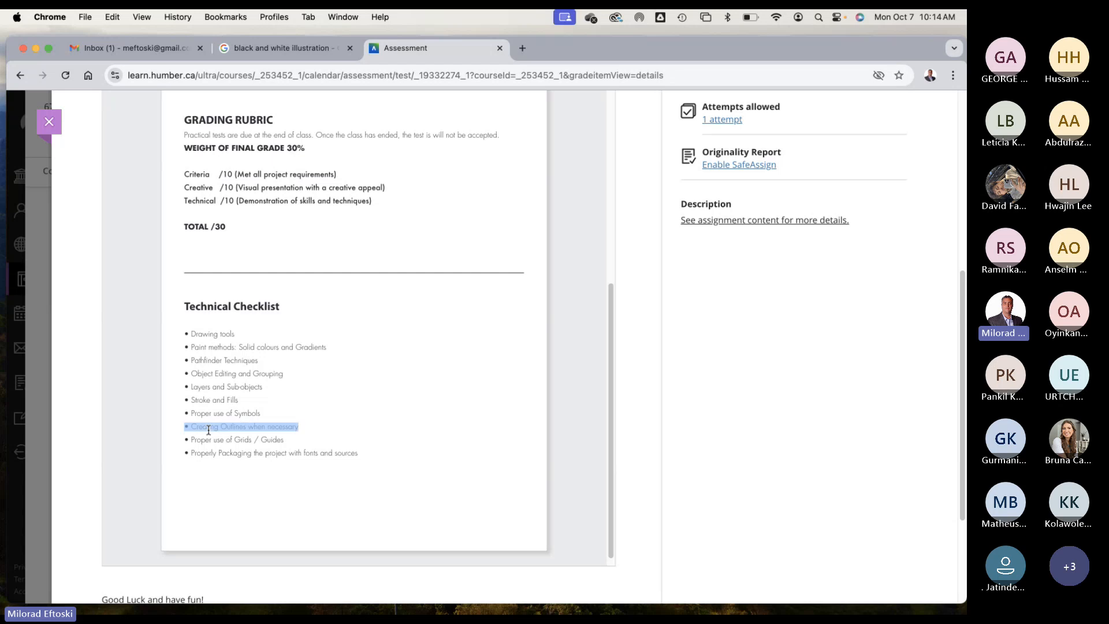
# Step: Highlight the checklist items on grids and guides and project packaging, and point out Proper use of Symbols again
pyautogui.click(239, 441)
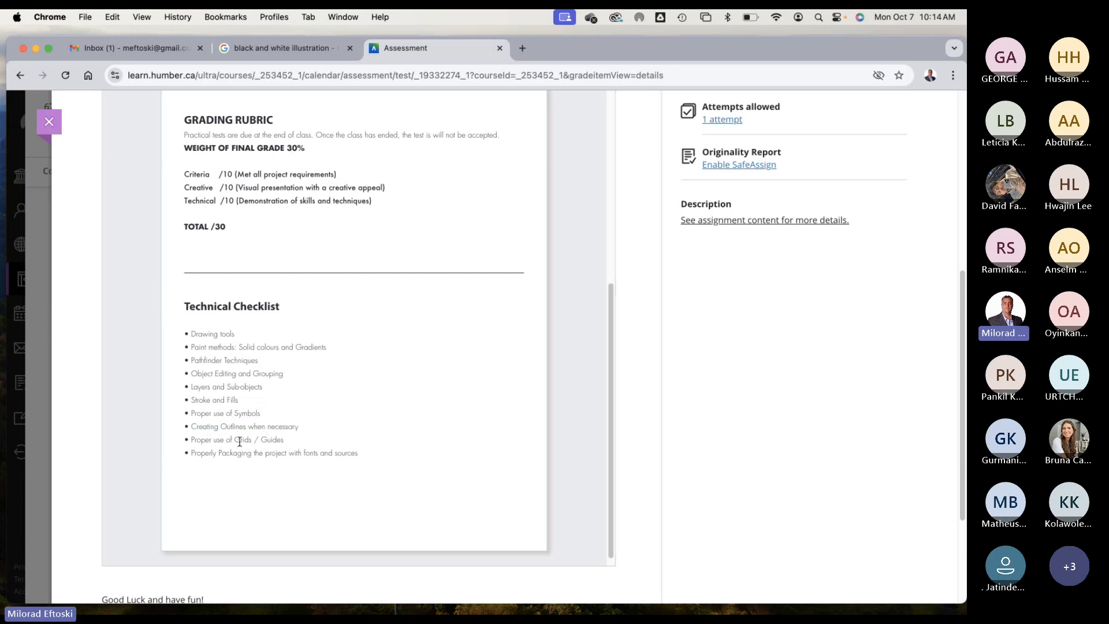
pyautogui.moveTo(189, 439); pyautogui.dragTo(358, 453)
pyautogui.click(211, 440)
pyautogui.tripleClick(242, 438)
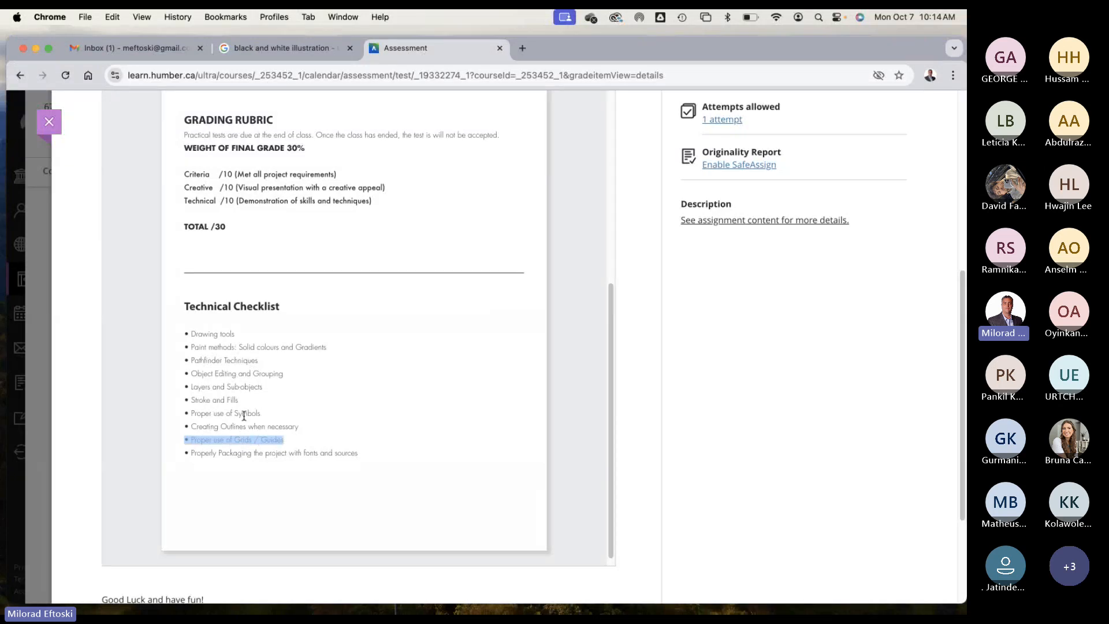
pyautogui.tripleClick(244, 416)
pyautogui.click(248, 453)
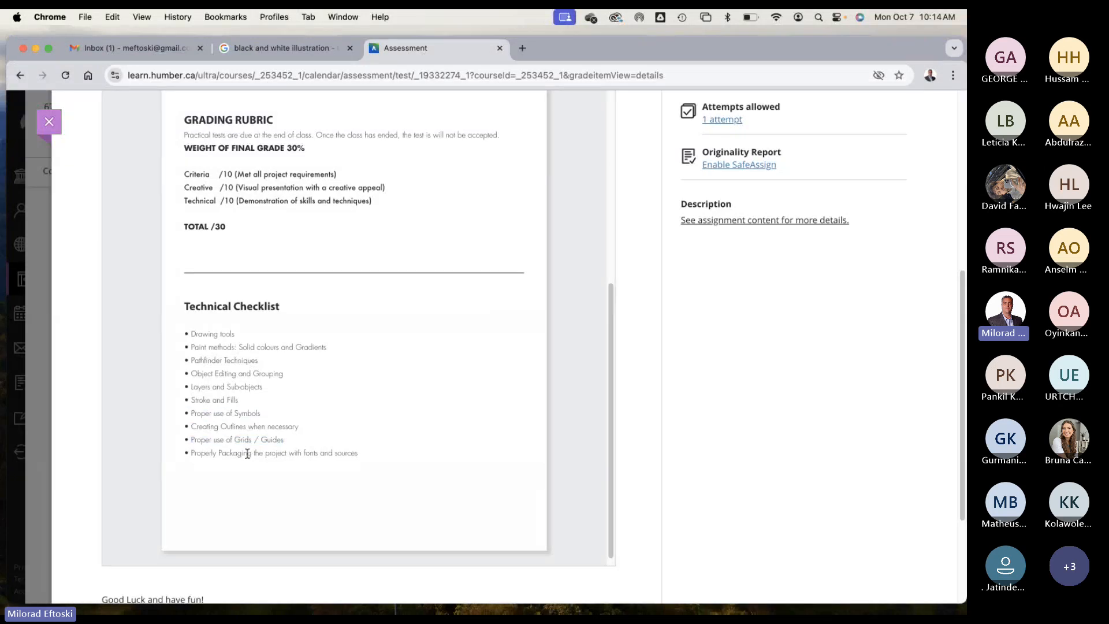
pyautogui.tripleClick(210, 454)
pyautogui.click(270, 454)
pyautogui.tripleClick(330, 452)
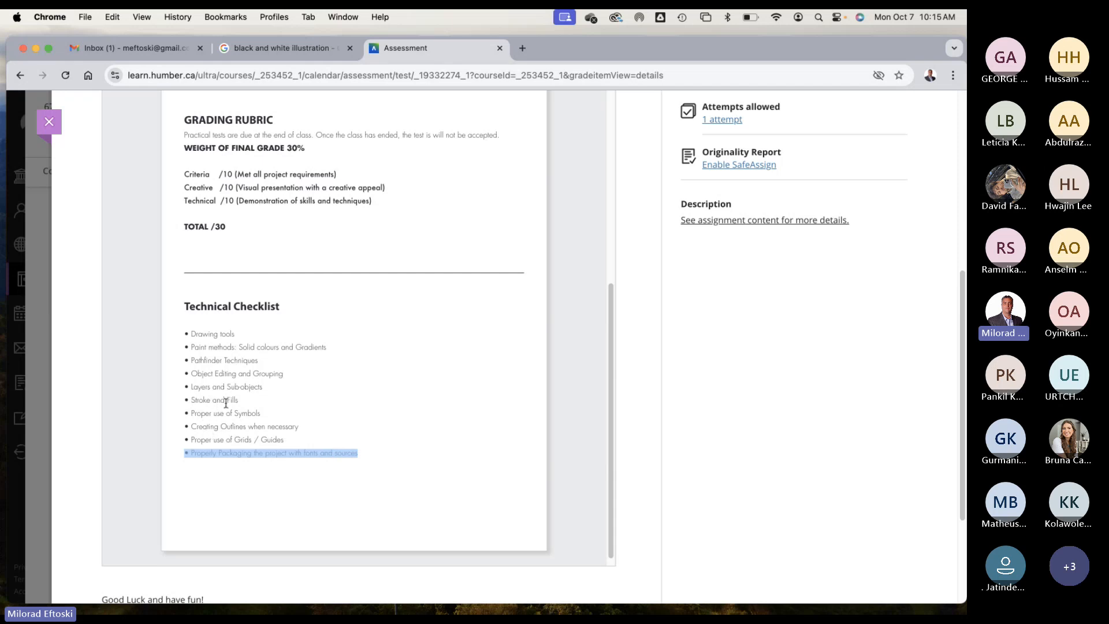
pyautogui.moveTo(184, 413); pyautogui.dragTo(261, 413)
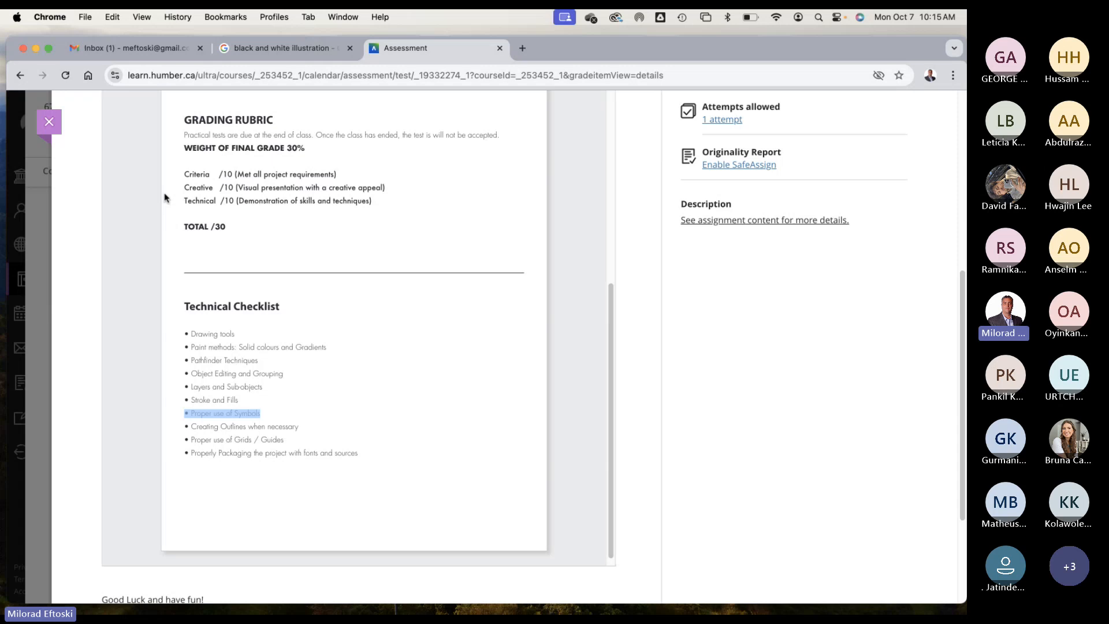
# Step: Minimize the browser, switch to Adobe Illustrator and ungroup the full-colour sun on the second artboard of SUN GRADIENT(2).ai
pyautogui.click(36, 49)
pyautogui.moveTo(323, 609)
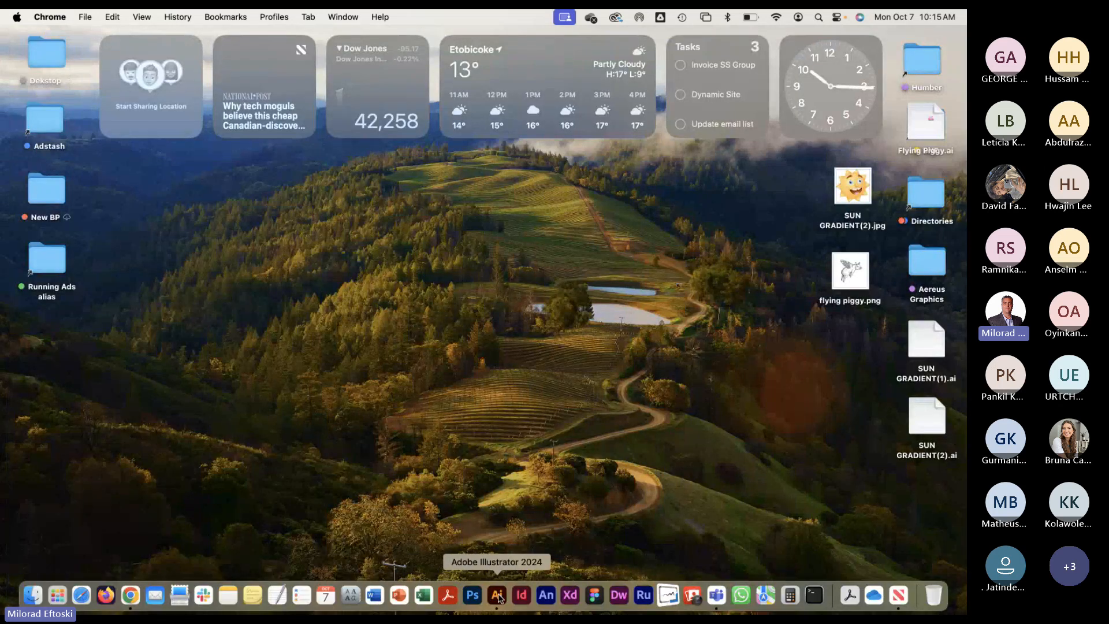
pyautogui.click(496, 595)
pyautogui.click(430, 288)
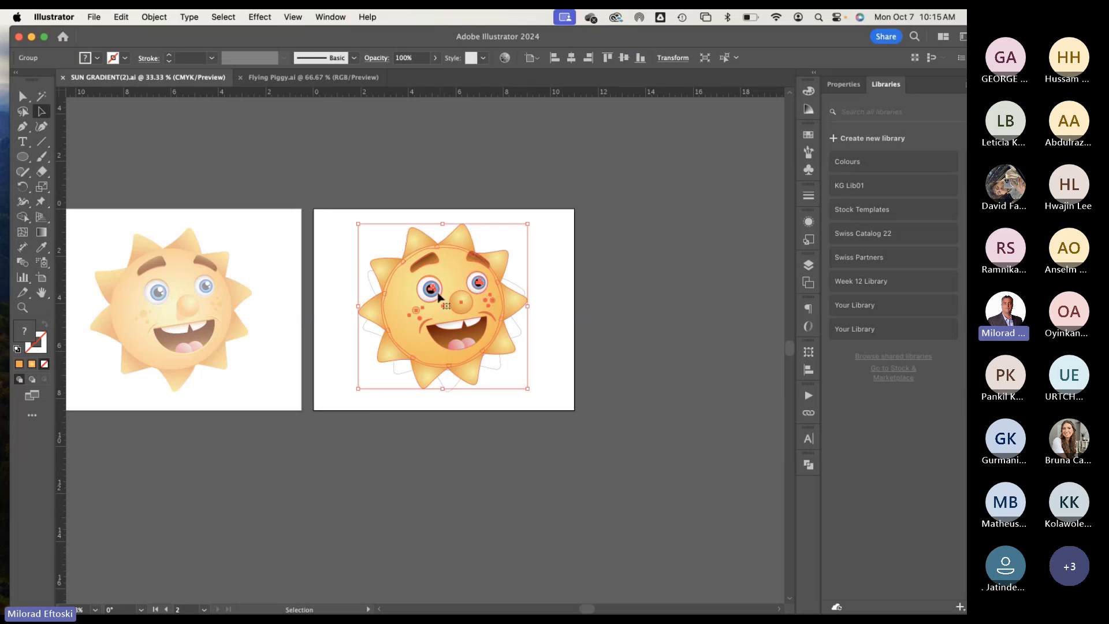
pyautogui.rightClick(438, 296)
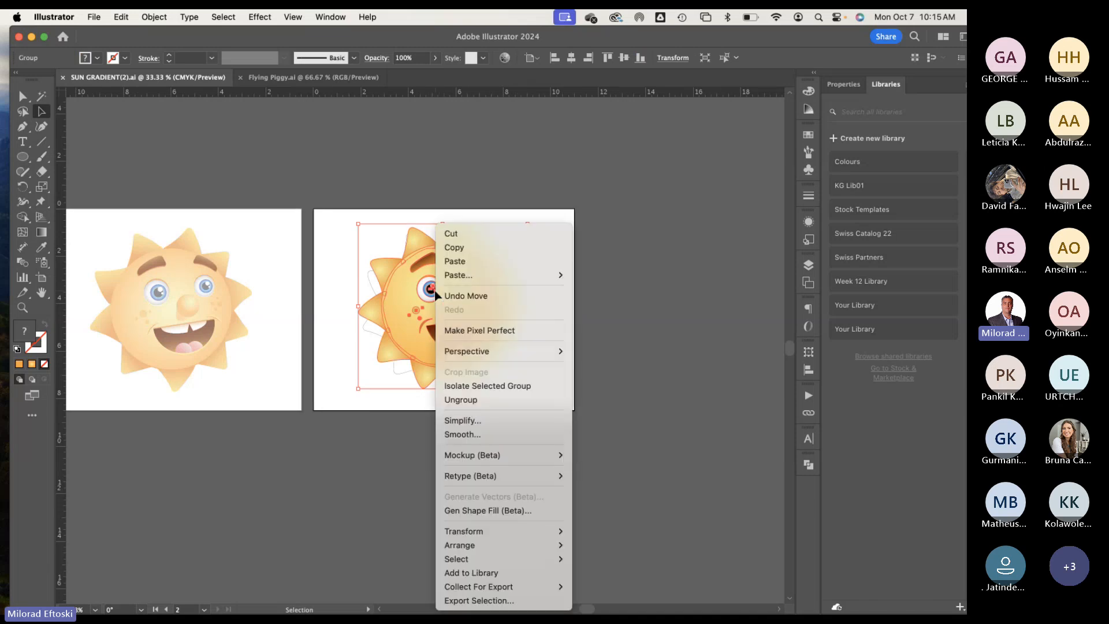
pyautogui.click(492, 403)
pyautogui.click(546, 307)
pyautogui.click(694, 319)
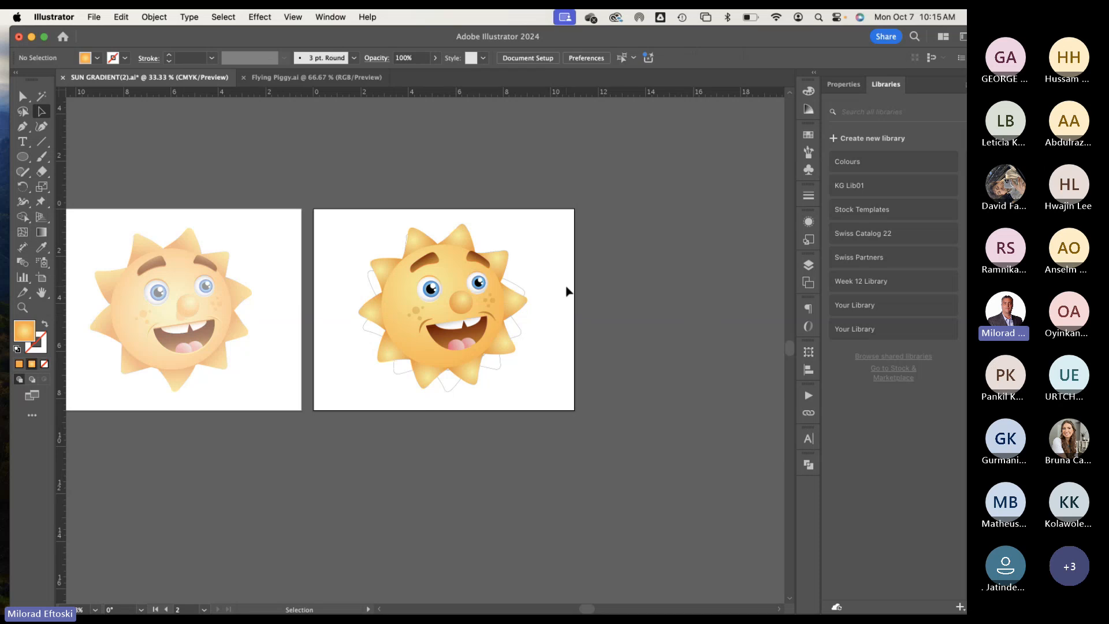
# Step: Display the document's symbols and turn the full-colour sun's right-hand eye into a symbol named Eye
pyautogui.click(327, 19)
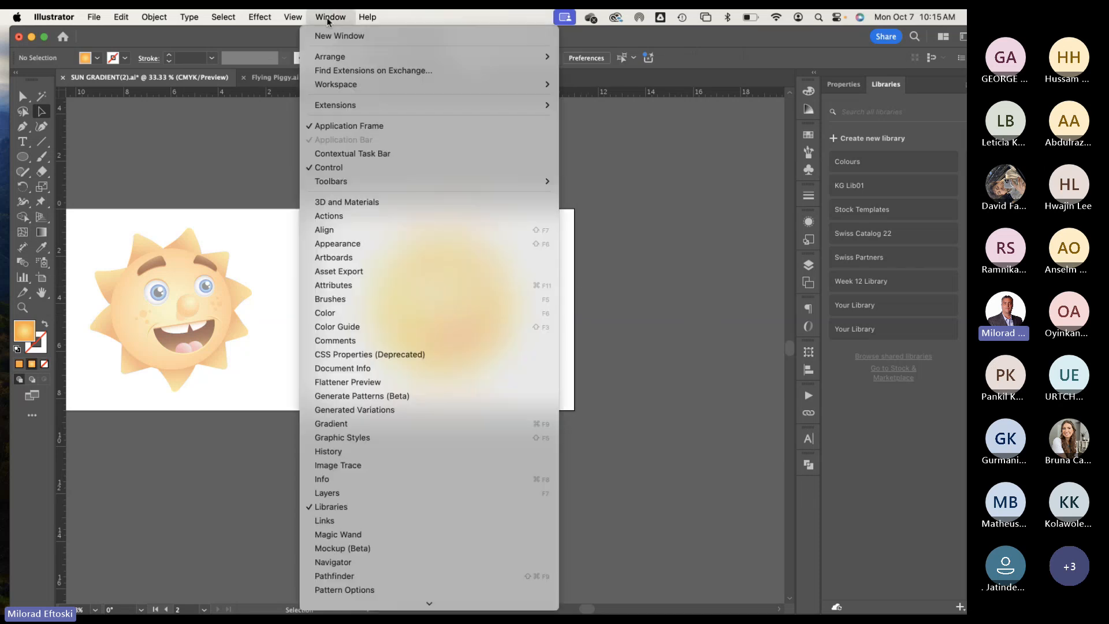
pyautogui.moveTo(418, 603)
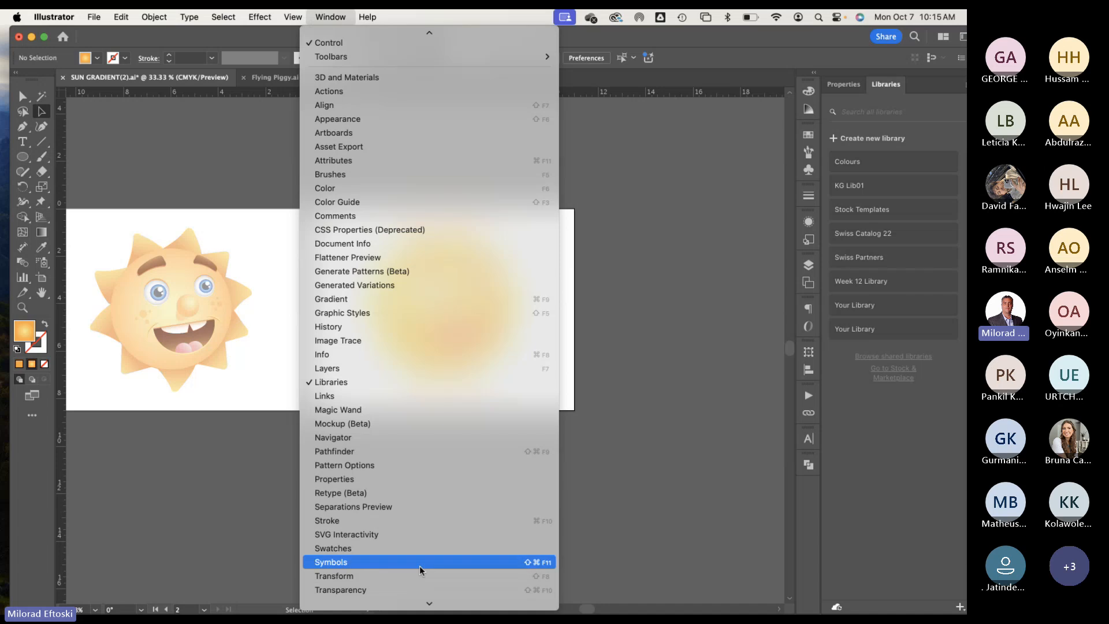
pyautogui.click(414, 561)
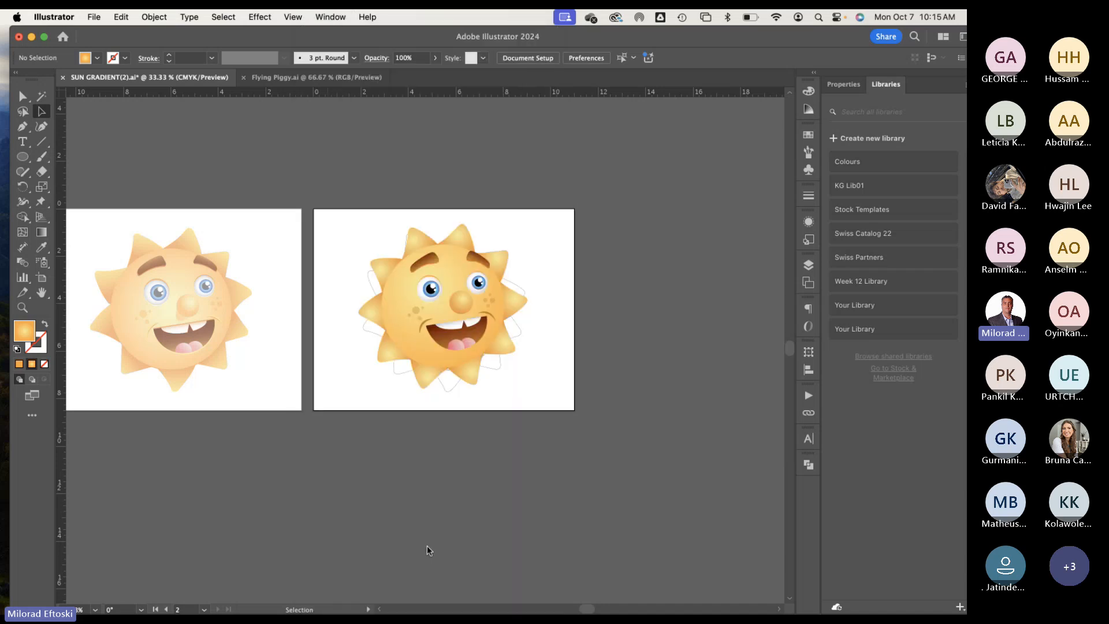
pyautogui.moveTo(479, 283); pyautogui.dragTo(684, 199)
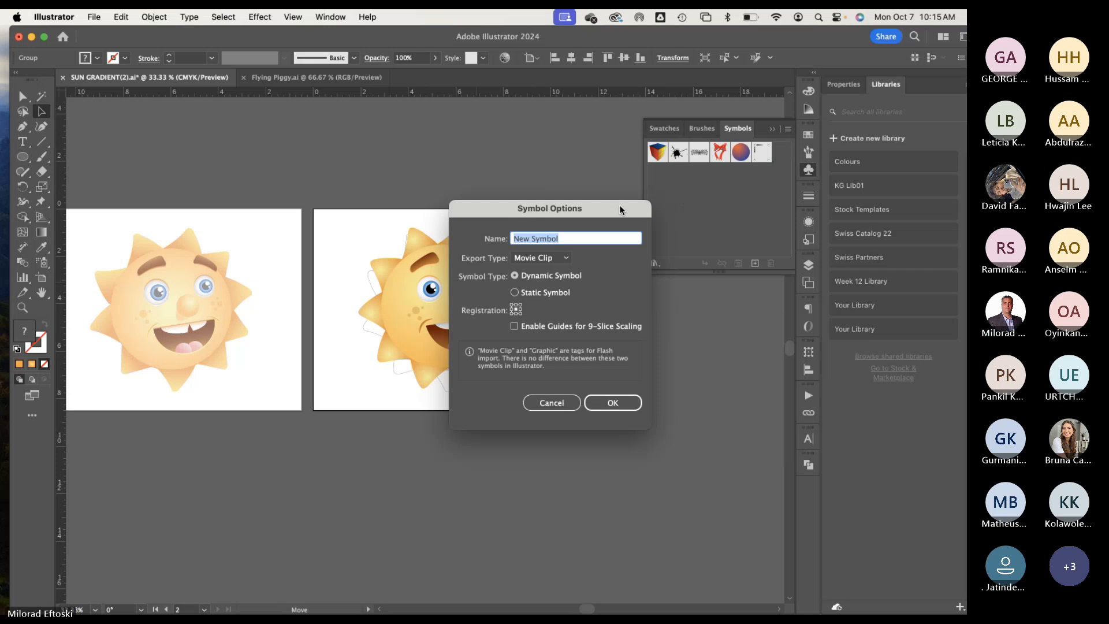
pyautogui.write('Ele')
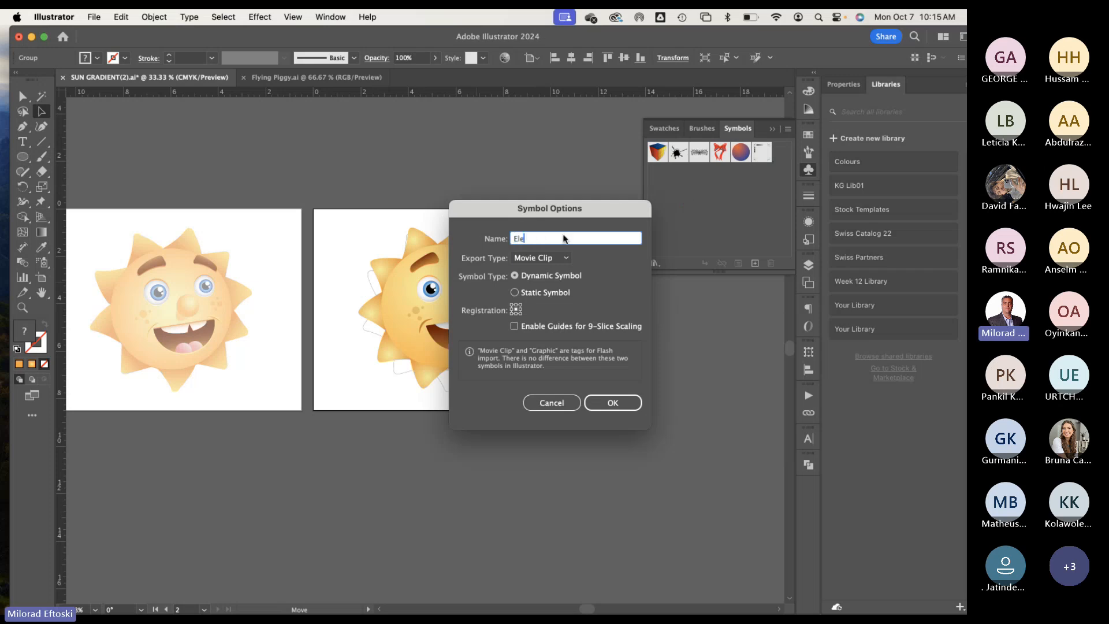
pyautogui.press('BackSpace')
pyautogui.press('BackSpace')
pyautogui.write('ye')
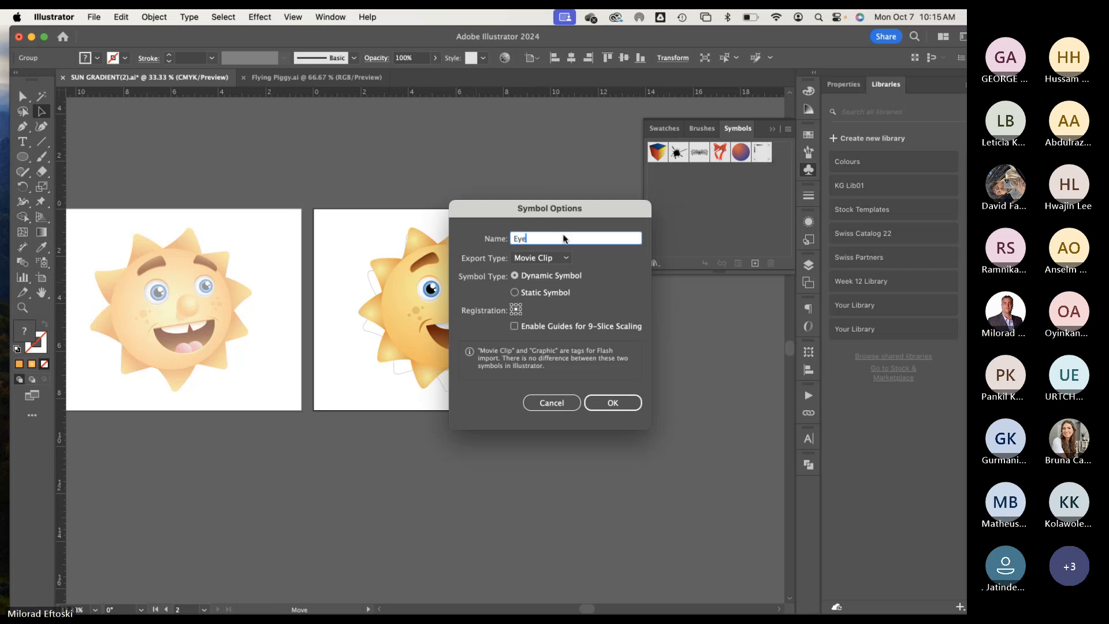
pyautogui.press('Return')
# Step: Turn the full-colour sun's mouth group into a symbol named mouth, and deselect it
pyautogui.click(467, 337)
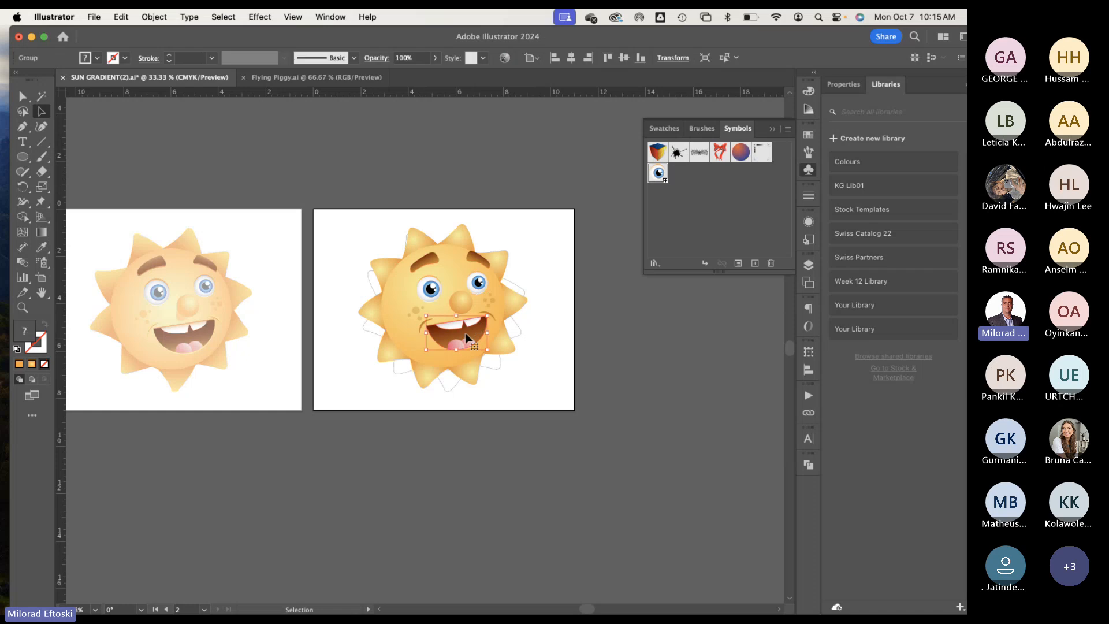
pyautogui.moveTo(468, 338); pyautogui.dragTo(702, 234)
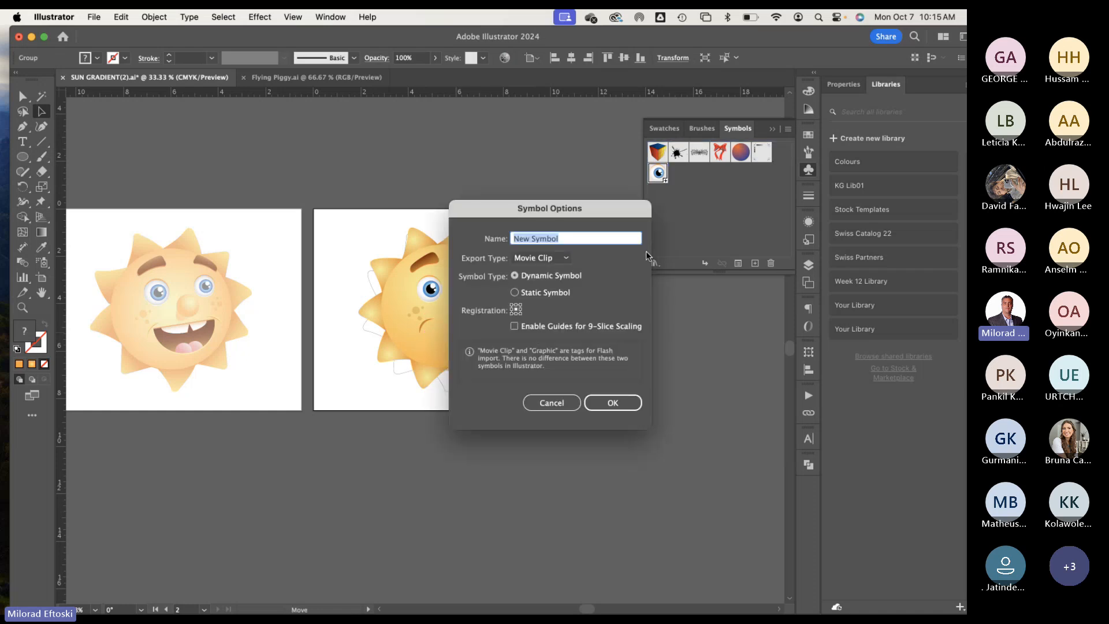
pyautogui.press('BackSpace')
pyautogui.write('mout')
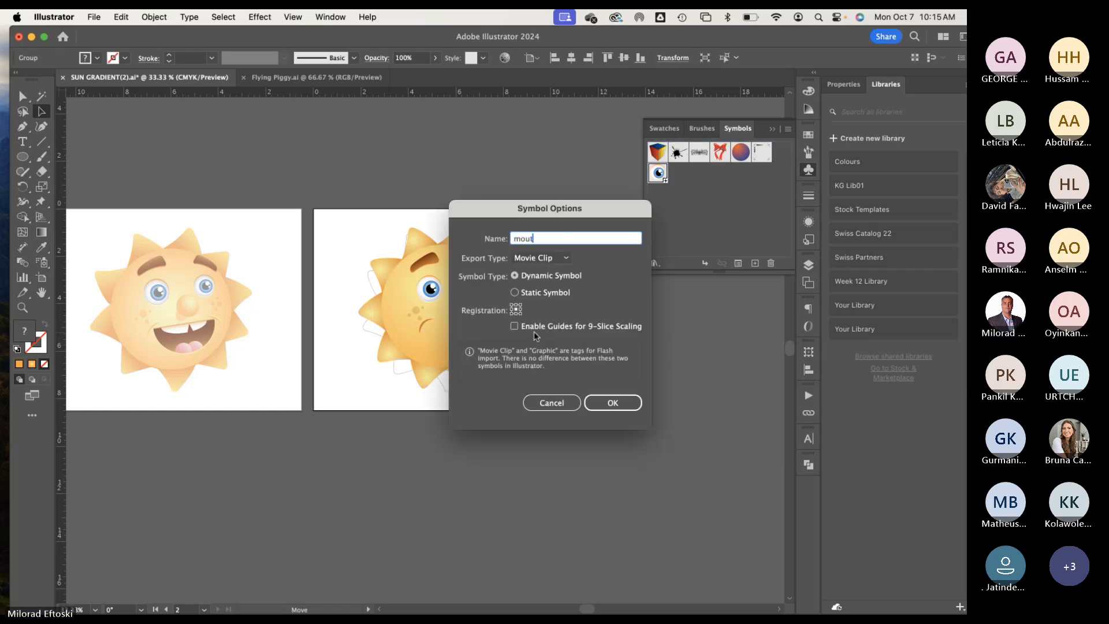
pyautogui.write('h')
pyautogui.click(611, 402)
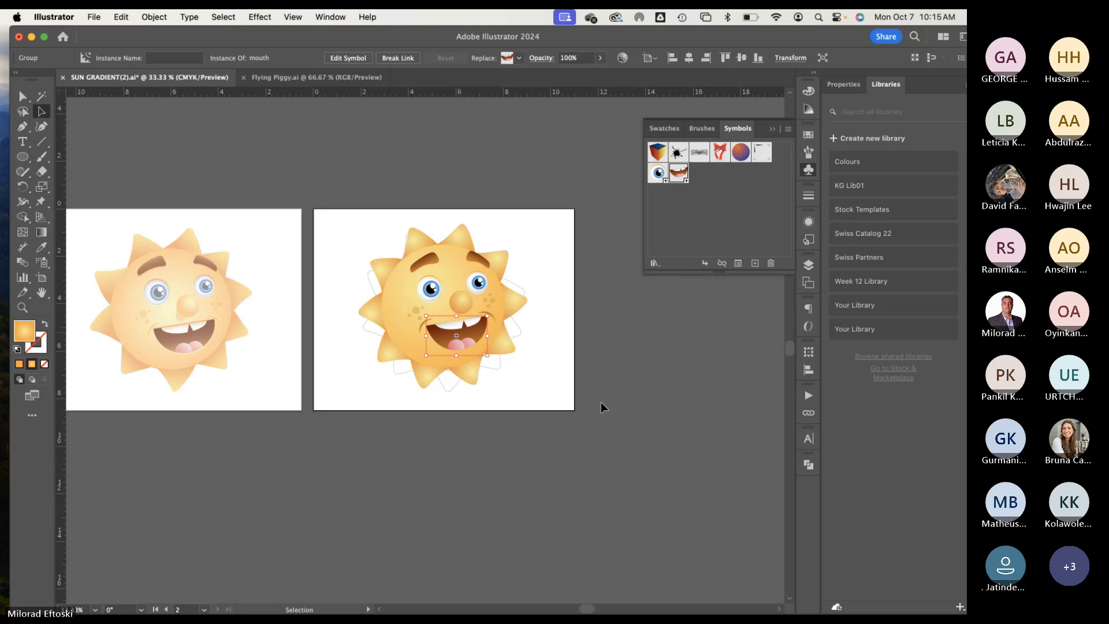
pyautogui.click(657, 415)
# Step: Turn the full-colour sun's nose ellipse into a symbol named nose
pyautogui.click(462, 306)
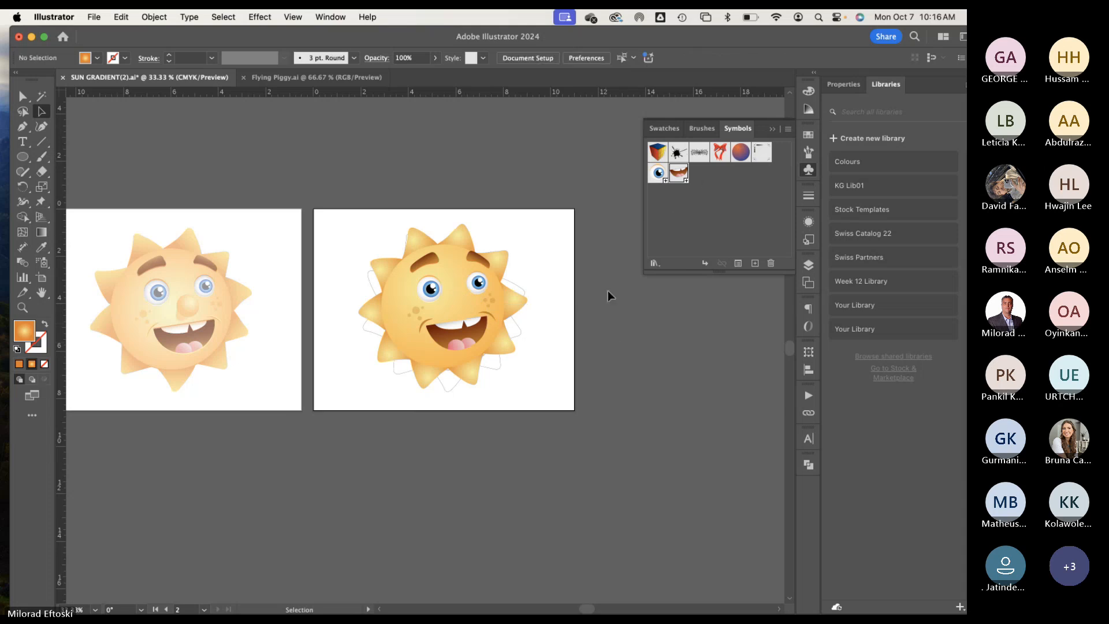
pyautogui.click(462, 308)
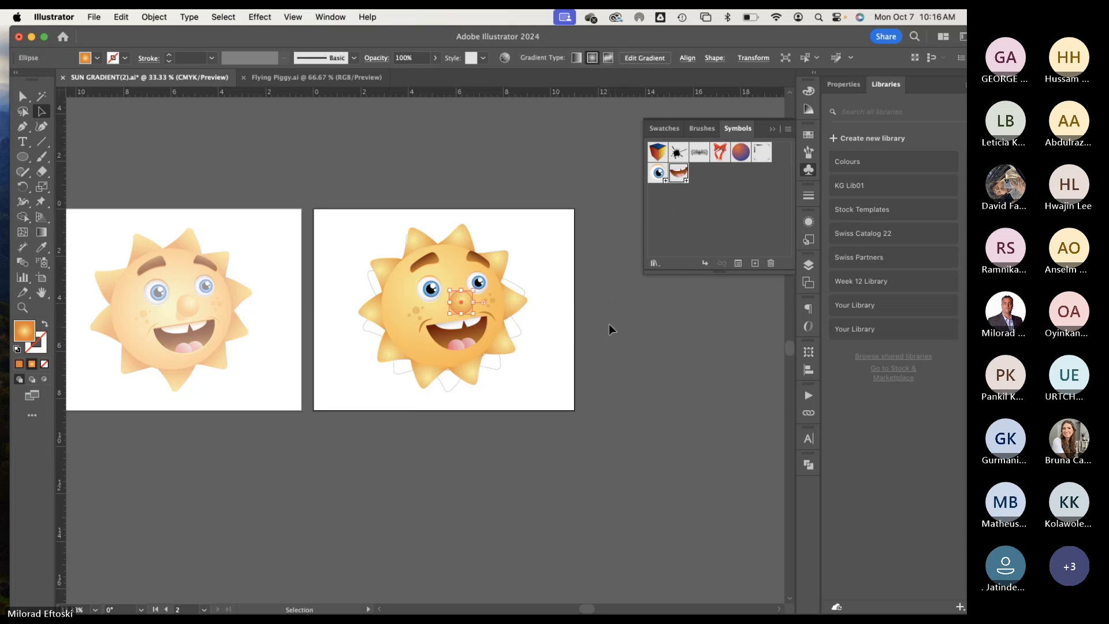
pyautogui.click(608, 324)
pyautogui.click(462, 302)
pyautogui.moveTo(459, 302); pyautogui.dragTo(693, 181)
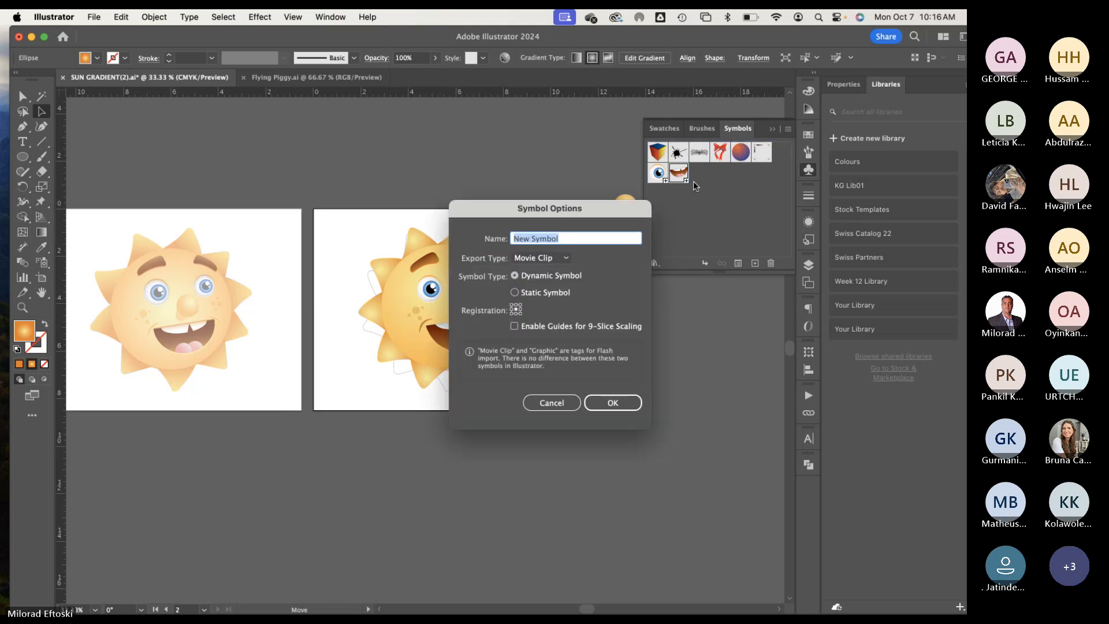
pyautogui.write('nose')
pyautogui.press('Return')
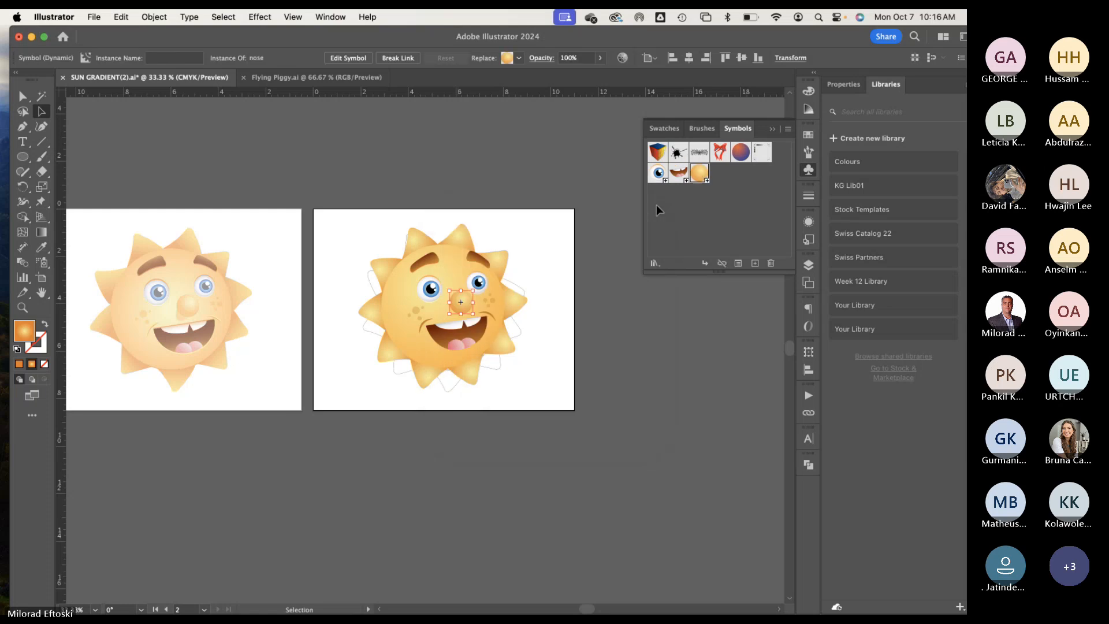
# Step: Draw a closed crescent moon with the Pen tool on the empty canvas to the right of the second artboard
pyautogui.click(615, 339)
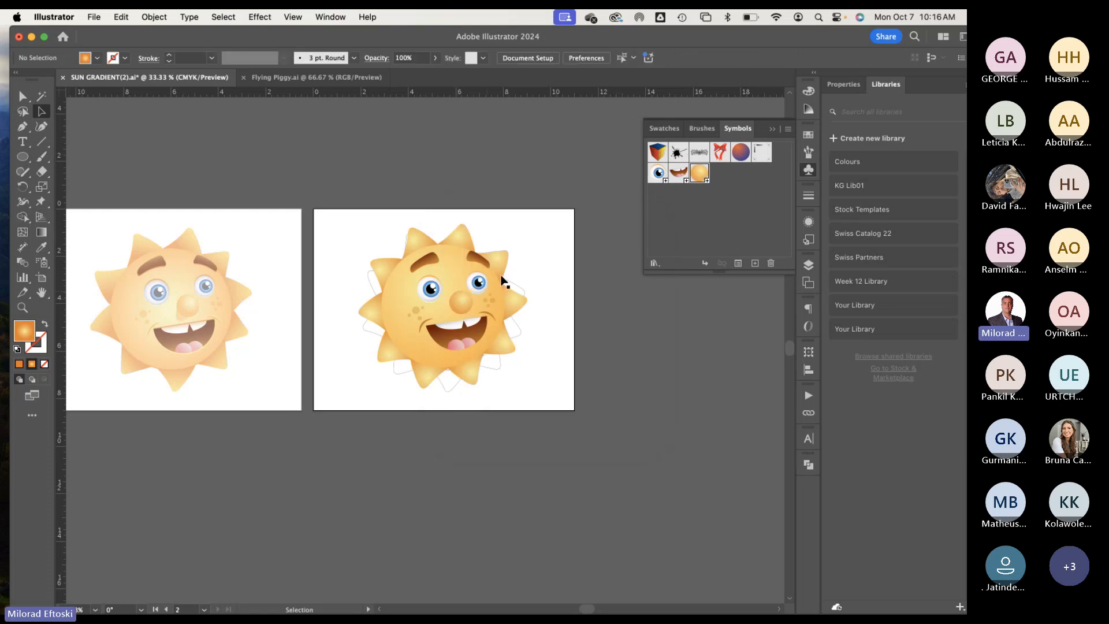
pyautogui.moveTo(527, 337); pyautogui.dragTo(349, 356)
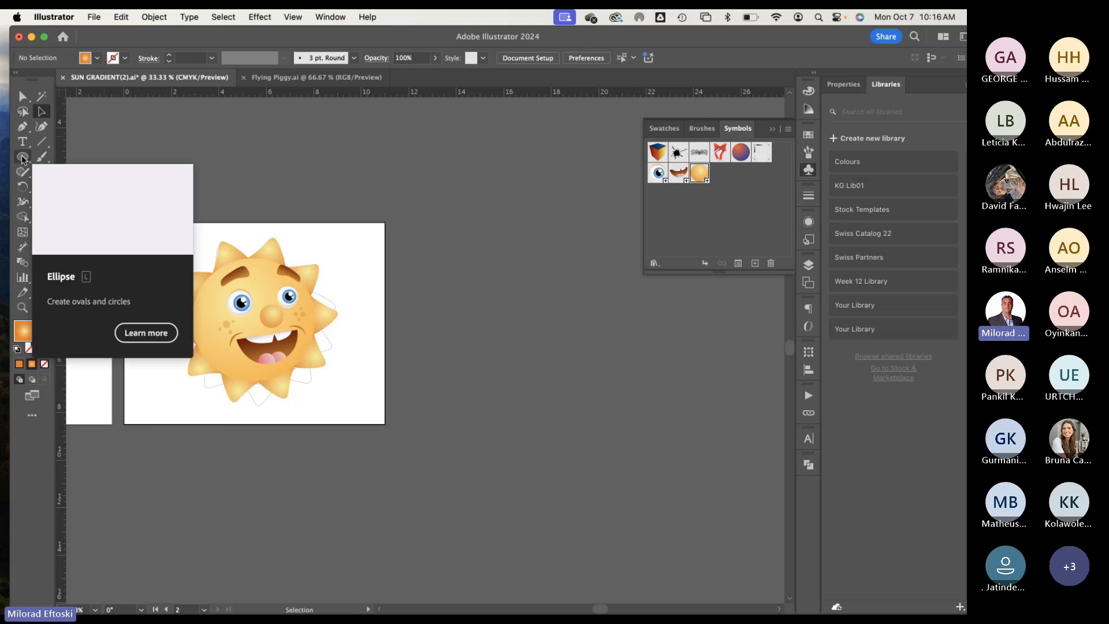
pyautogui.click(23, 126)
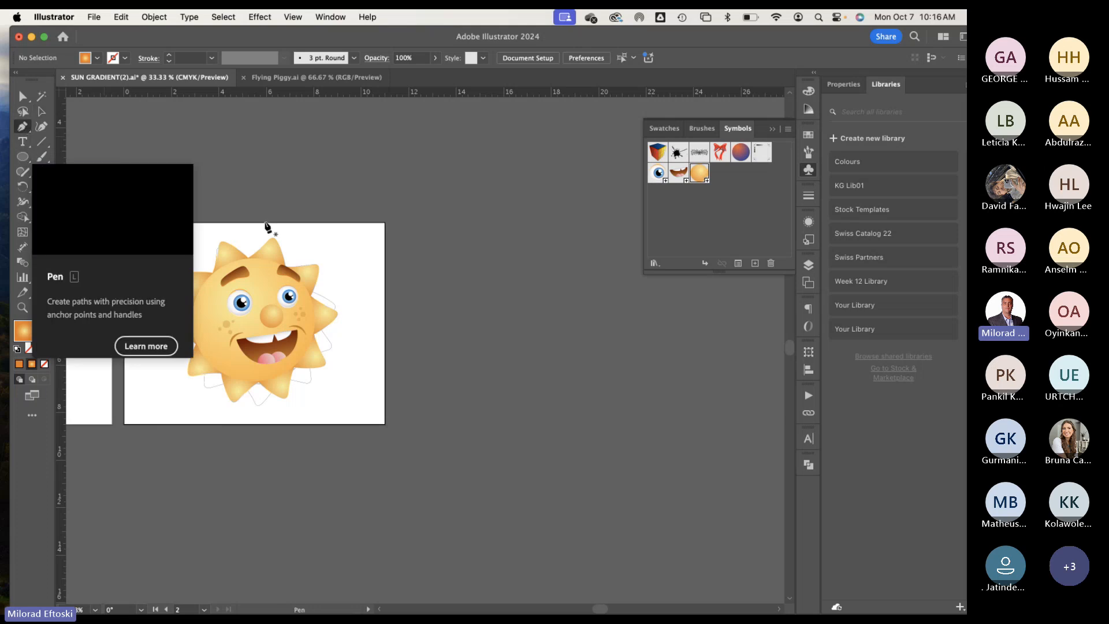
pyautogui.click(484, 243)
pyautogui.moveTo(537, 414); pyautogui.dragTo(681, 455)
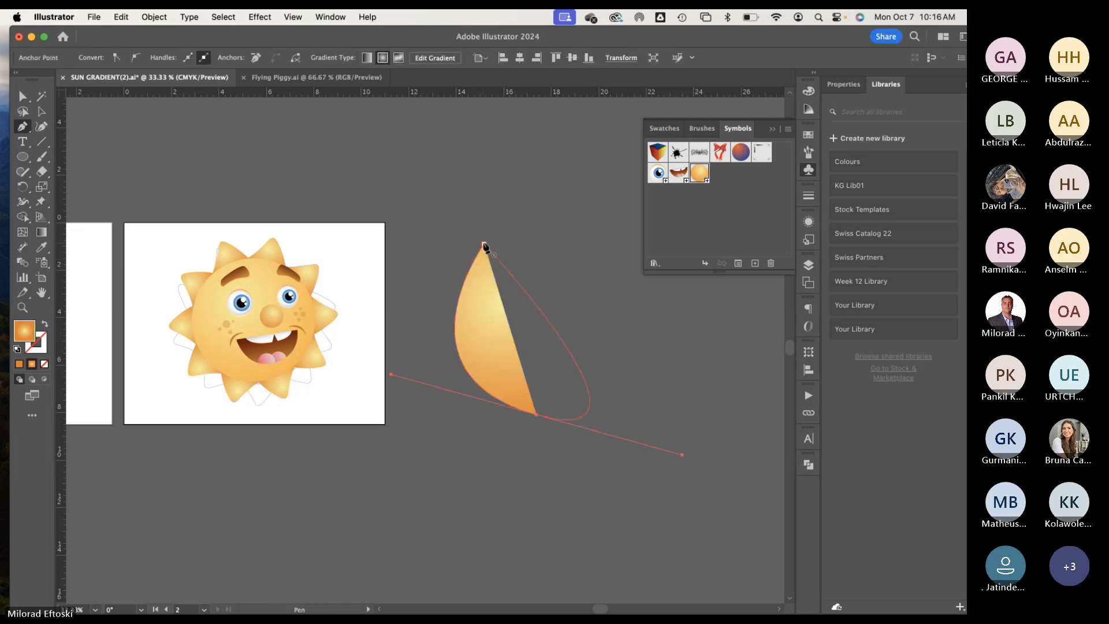
pyautogui.click(536, 414)
pyautogui.moveTo(483, 242); pyautogui.dragTo(514, 134)
pyautogui.click(42, 112)
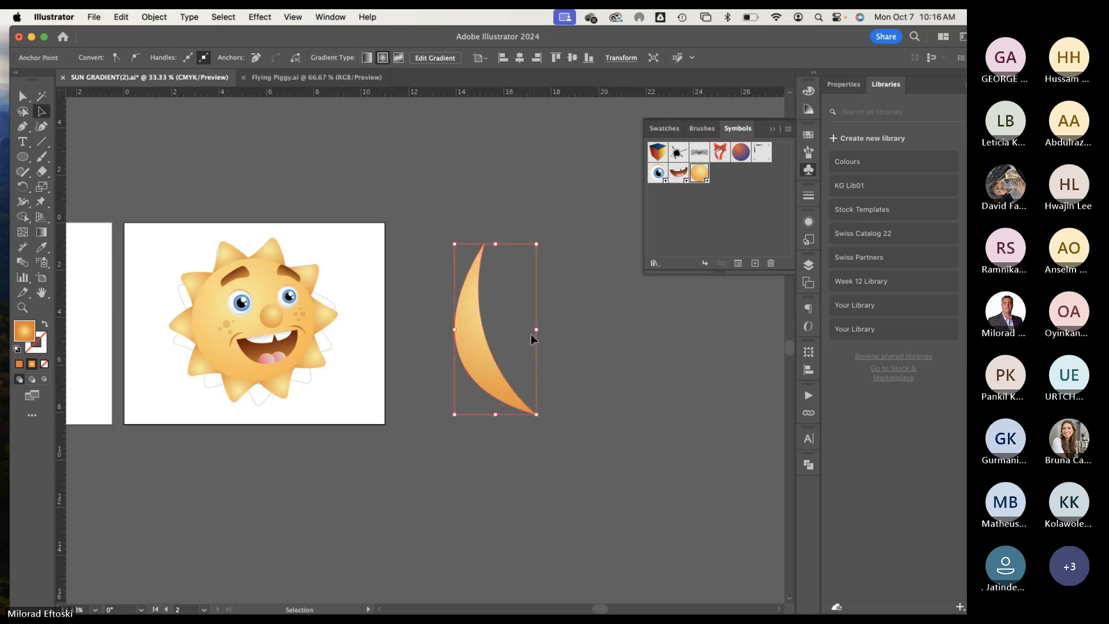
# Step: Stretch the crescent moon to about 5.96 in wide and 8.49 in high, shifting it slightly toward the artboard
pyautogui.moveTo(534, 330); pyautogui.dragTo(596, 330)
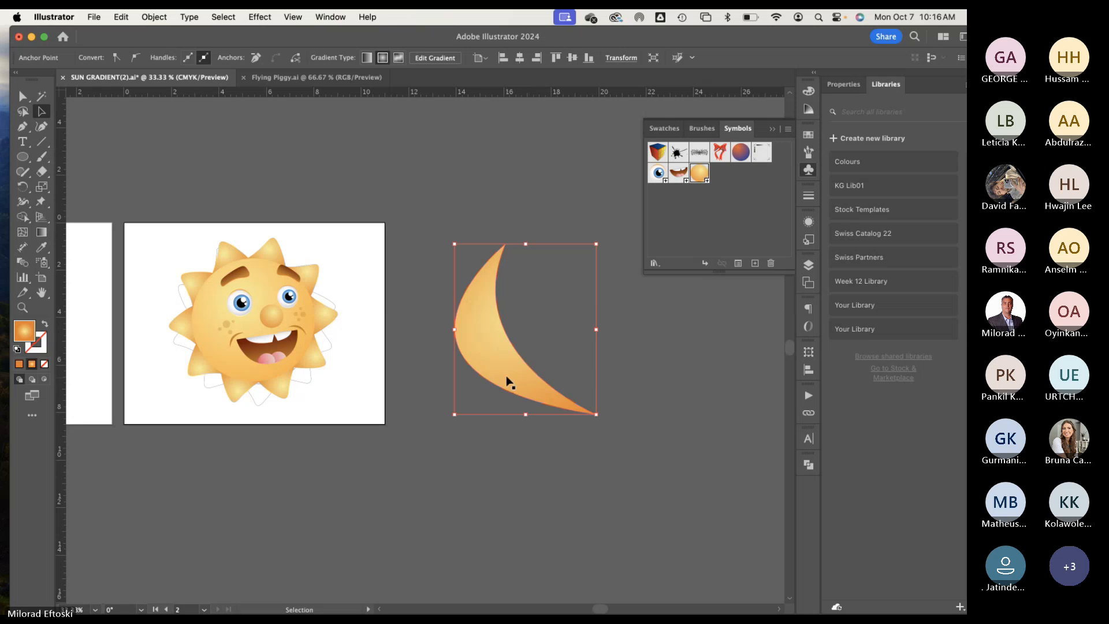
pyautogui.moveTo(506, 377); pyautogui.dragTo(485, 360)
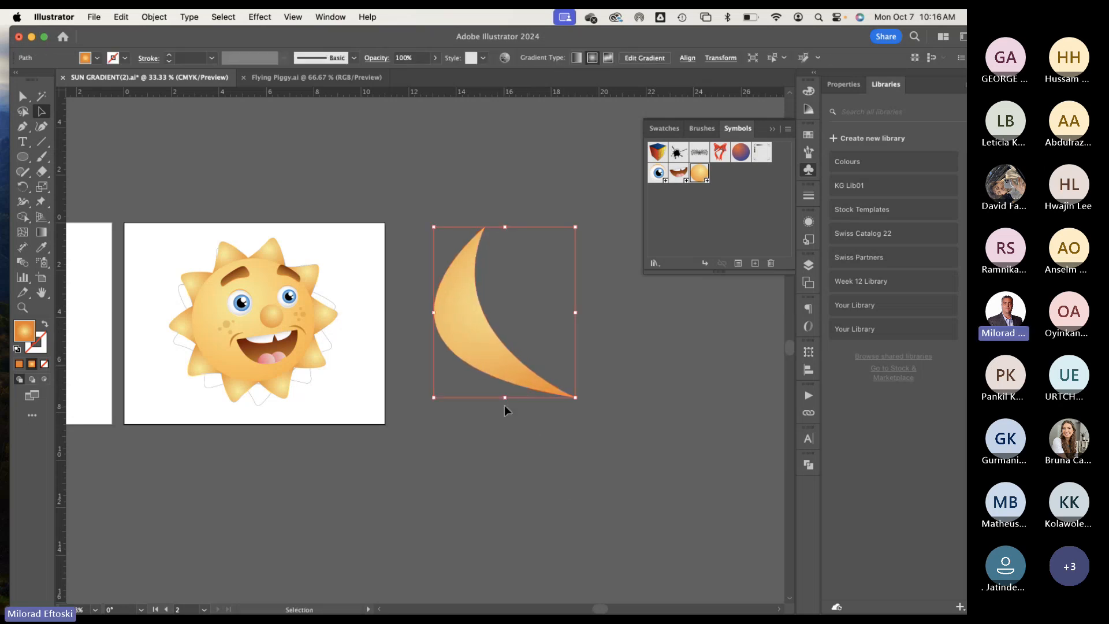
pyautogui.moveTo(504, 404); pyautogui.dragTo(502, 430)
pyautogui.click(502, 430)
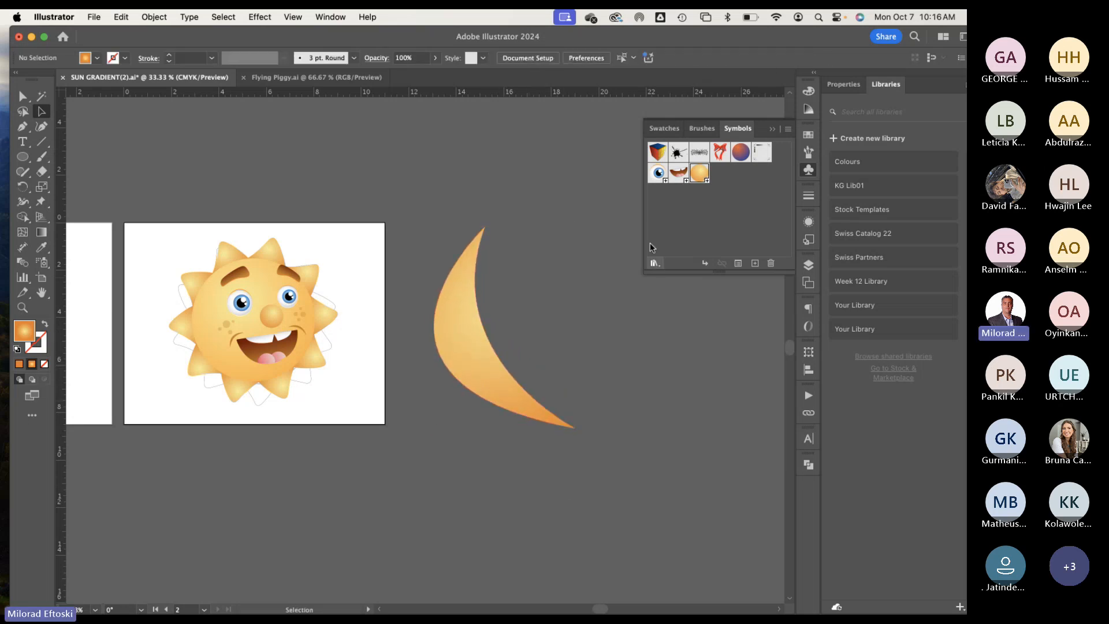
# Step: Place two instances of the Eye symbol side by side on the upper half of the crescent moon
pyautogui.moveTo(657, 174); pyautogui.dragTo(456, 311)
pyautogui.moveTo(658, 175); pyautogui.dragTo(486, 316)
pyautogui.click(542, 341)
pyautogui.click(484, 317)
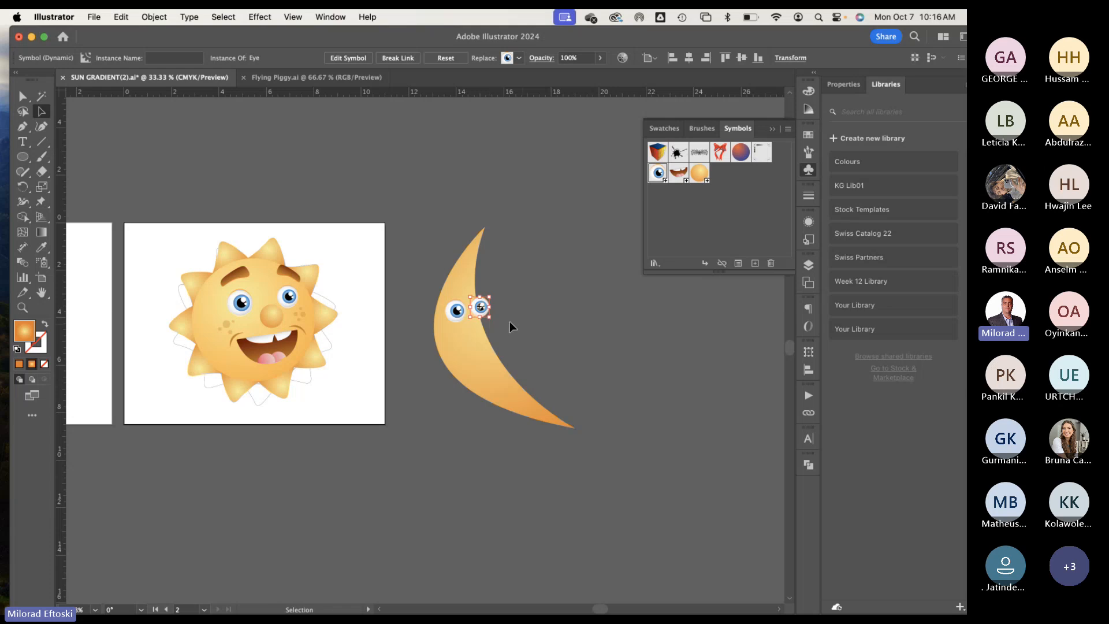
pyautogui.click(509, 321)
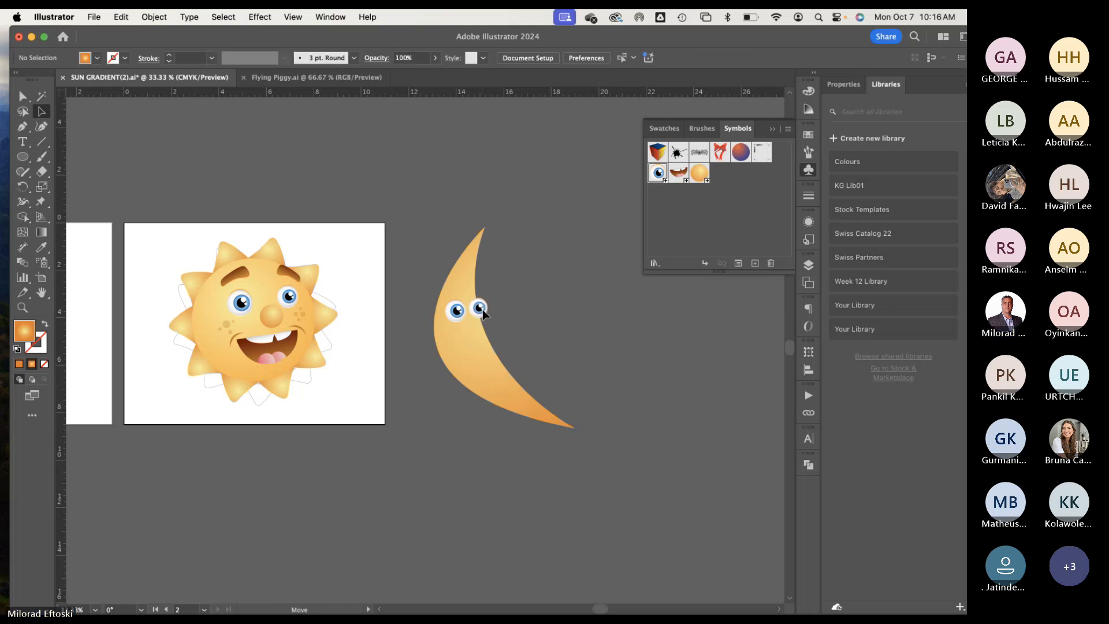
pyautogui.click(483, 309)
# Step: Add the mouth symbol to the moon's lower half and the nose symbol between the eyes and mouth
pyautogui.moveTo(680, 176); pyautogui.dragTo(514, 360)
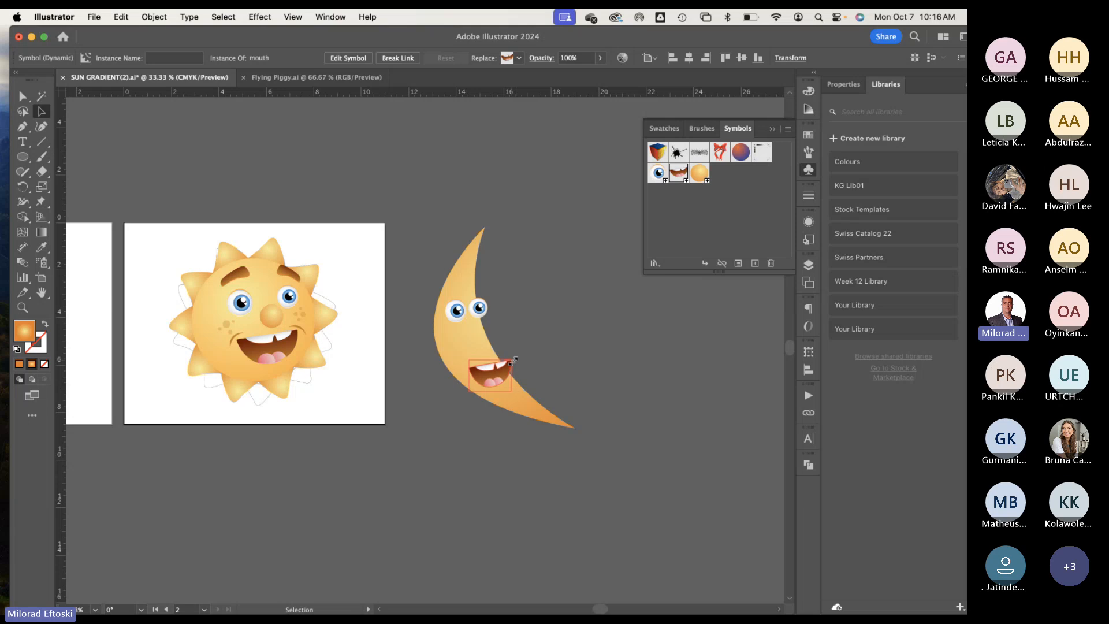
pyautogui.click(570, 359)
pyautogui.moveTo(699, 174); pyautogui.dragTo(488, 341)
pyautogui.click(535, 348)
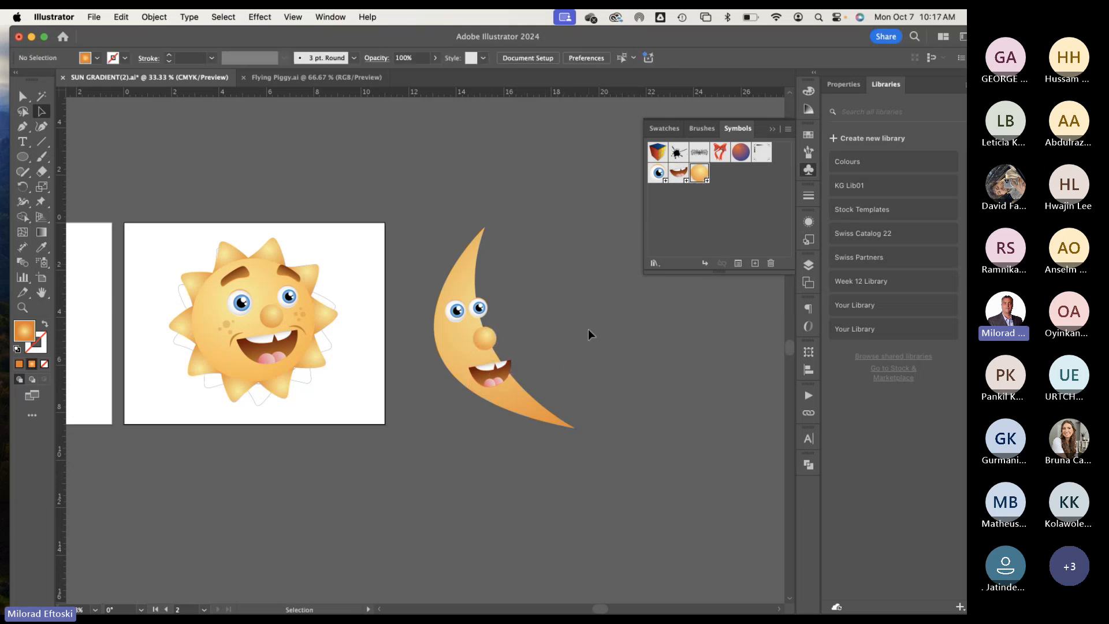
# Step: Move the moon together with its face symbols so that it overlaps the second artboard's right edge
pyautogui.moveTo(511, 469); pyautogui.dragTo(446, 270)
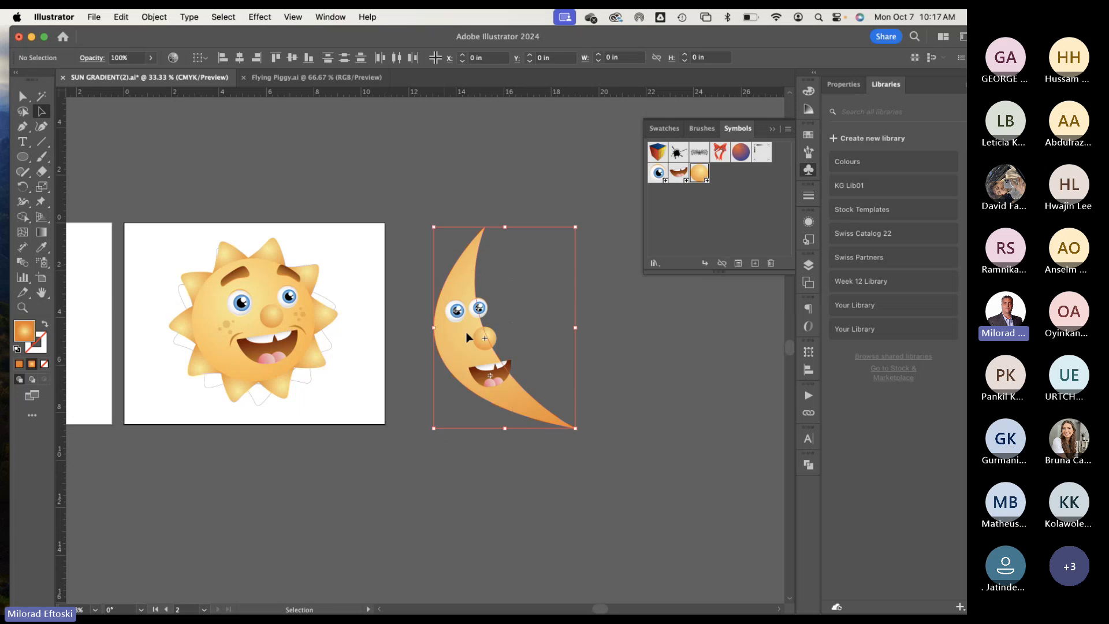
pyautogui.moveTo(466, 336); pyautogui.dragTo(383, 338)
pyautogui.moveTo(450, 500); pyautogui.dragTo(515, 486)
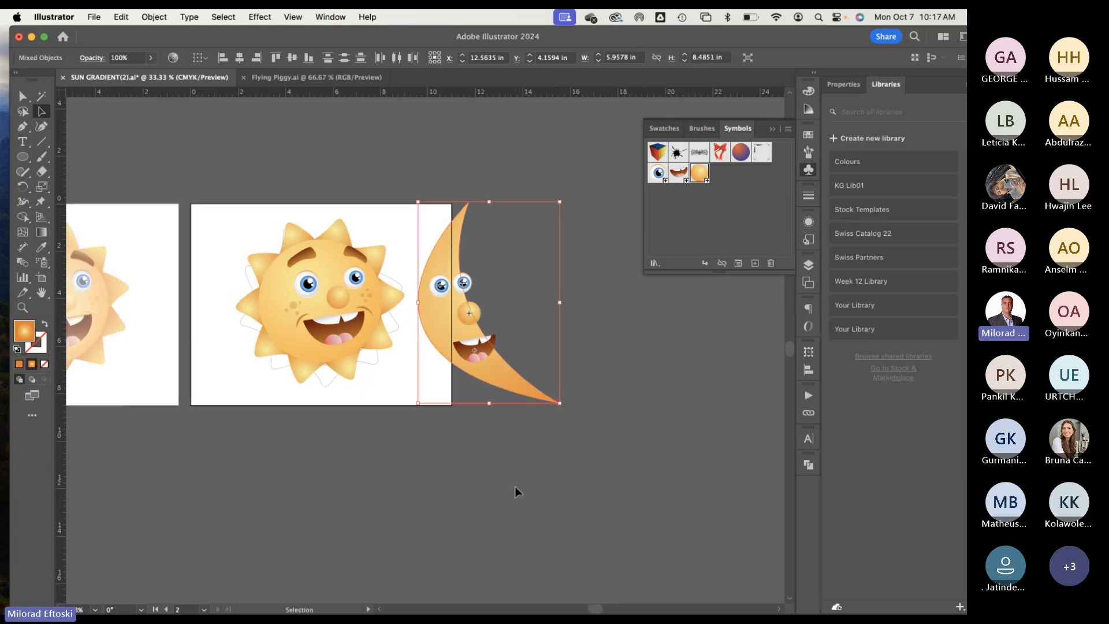
pyautogui.click(514, 486)
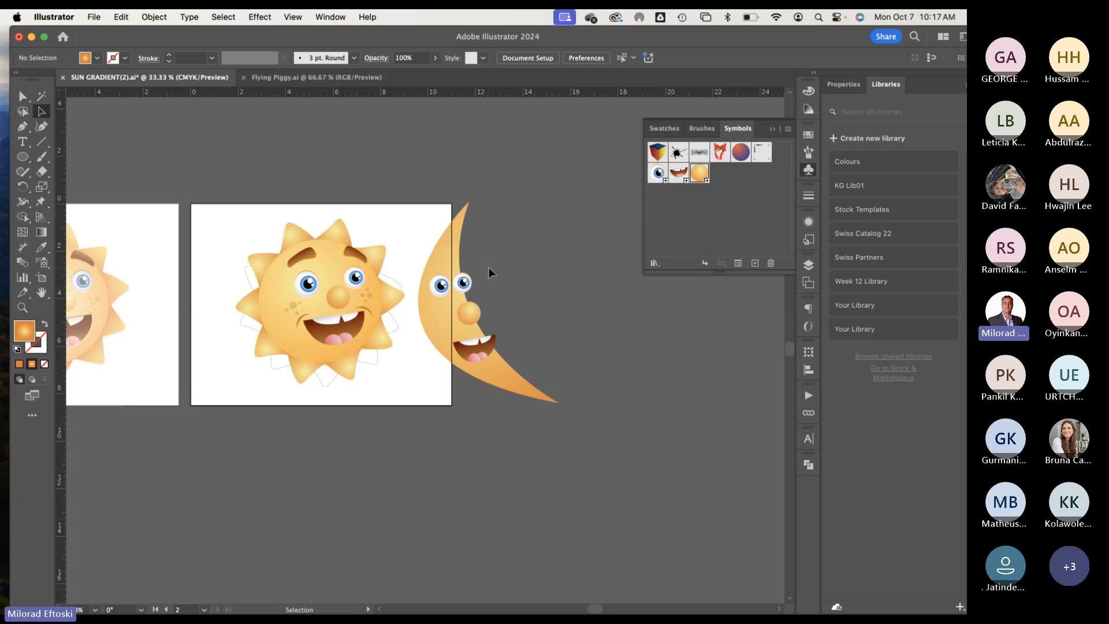
# Step: Nudge the moon's right-hand eye into place and save the document
pyautogui.moveTo(469, 282); pyautogui.dragTo(467, 284)
pyautogui.click(599, 289)
pyautogui.click(469, 285)
pyautogui.click(556, 288)
pyautogui.press('super+s')
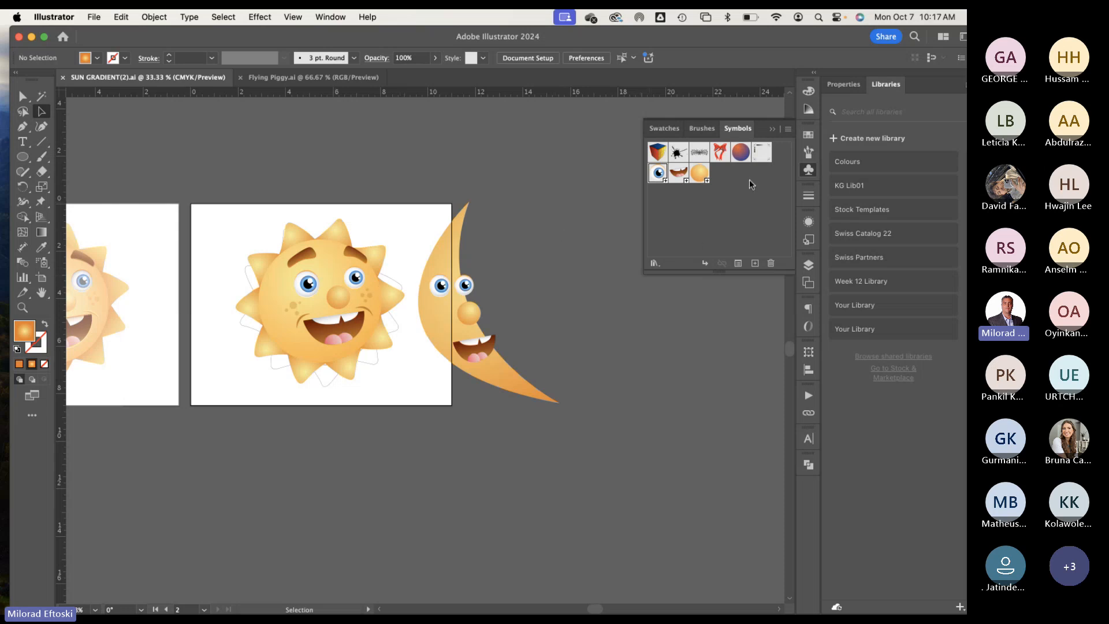
# Step: Delete the crescent moon and its face symbols
pyautogui.click(457, 390)
pyautogui.press('Delete')
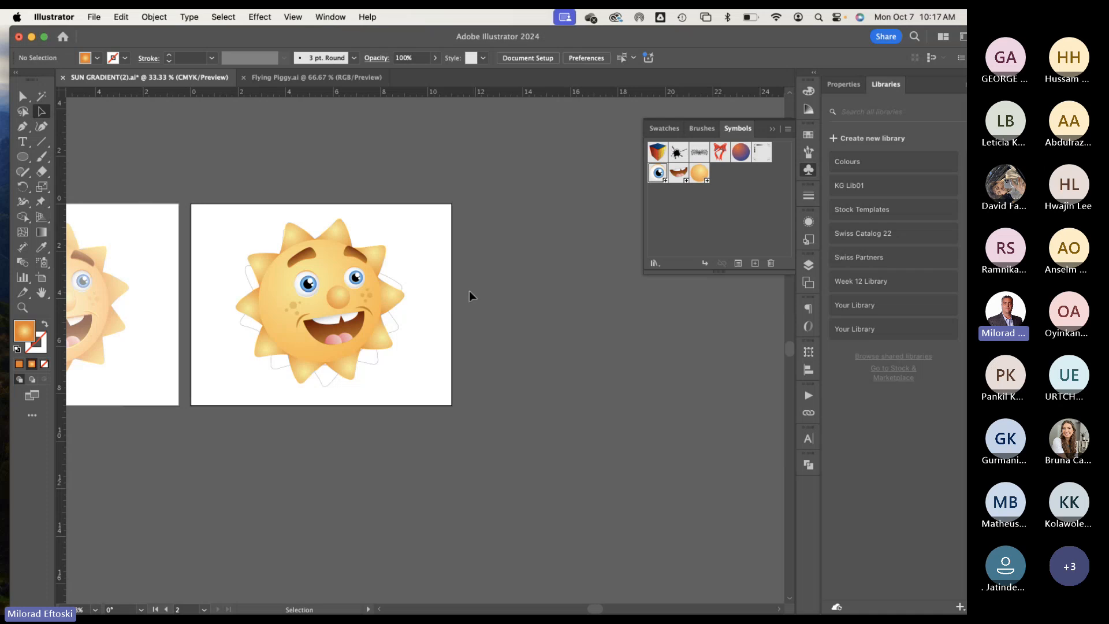
# Step: Switch to Google Chrome to check the assignment's Technical Checklist, minimize it and return to Illustrator
pyautogui.moveTo(325, 612)
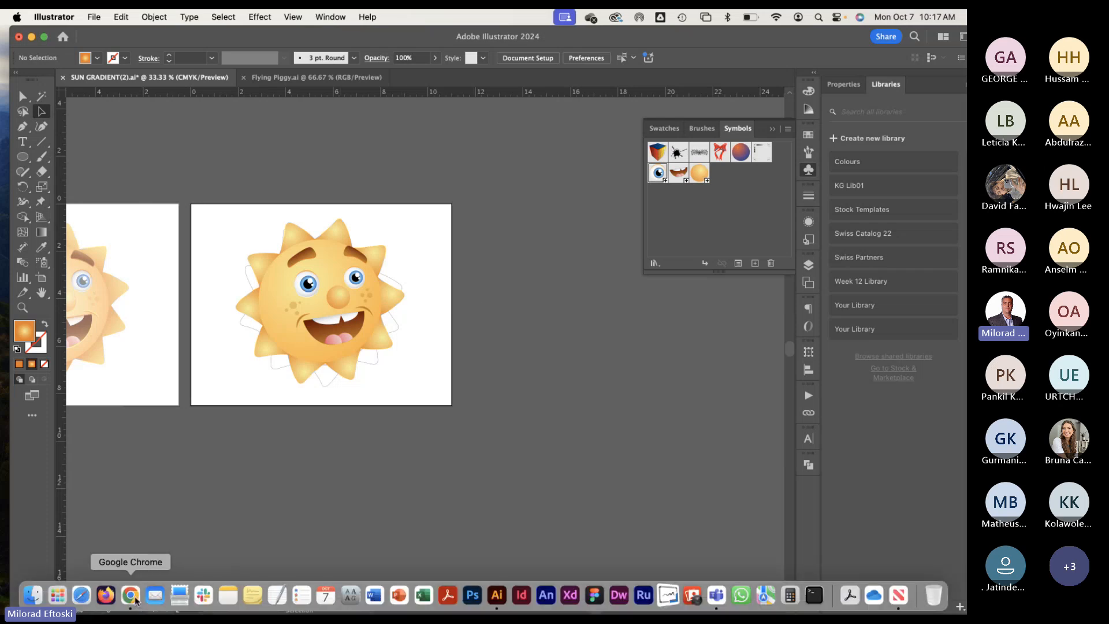
pyautogui.click(135, 598)
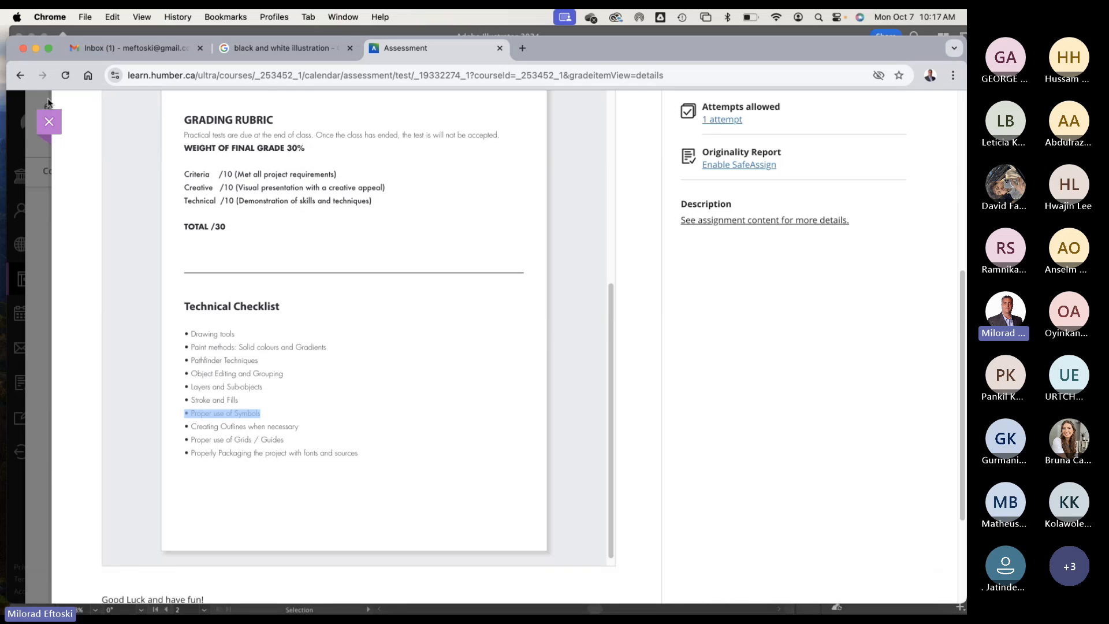
pyautogui.press('super+m')
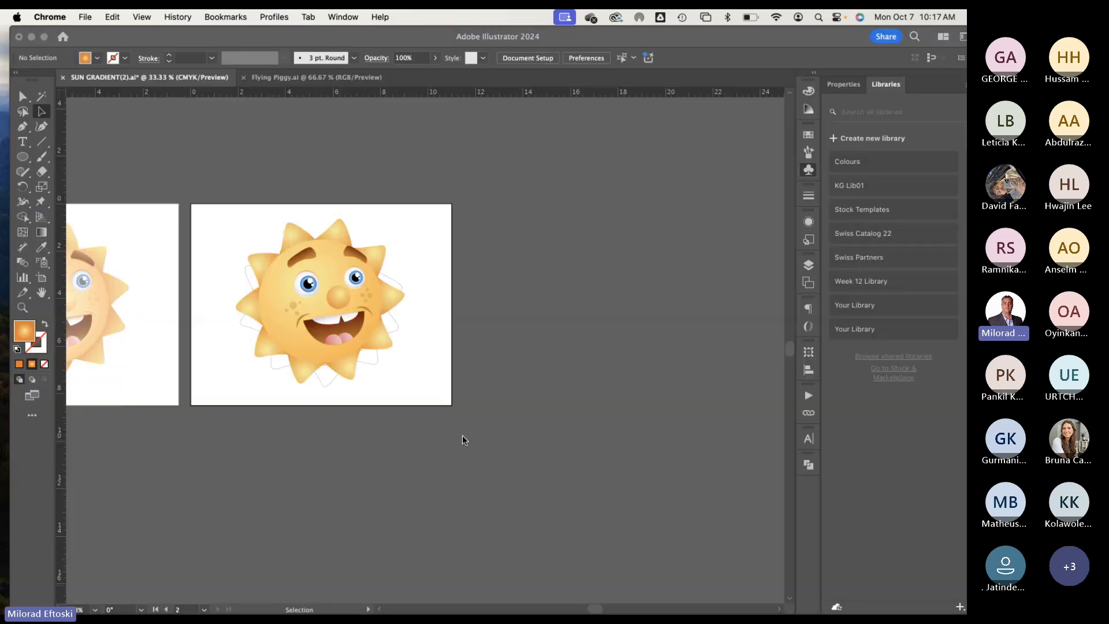
pyautogui.click(462, 440)
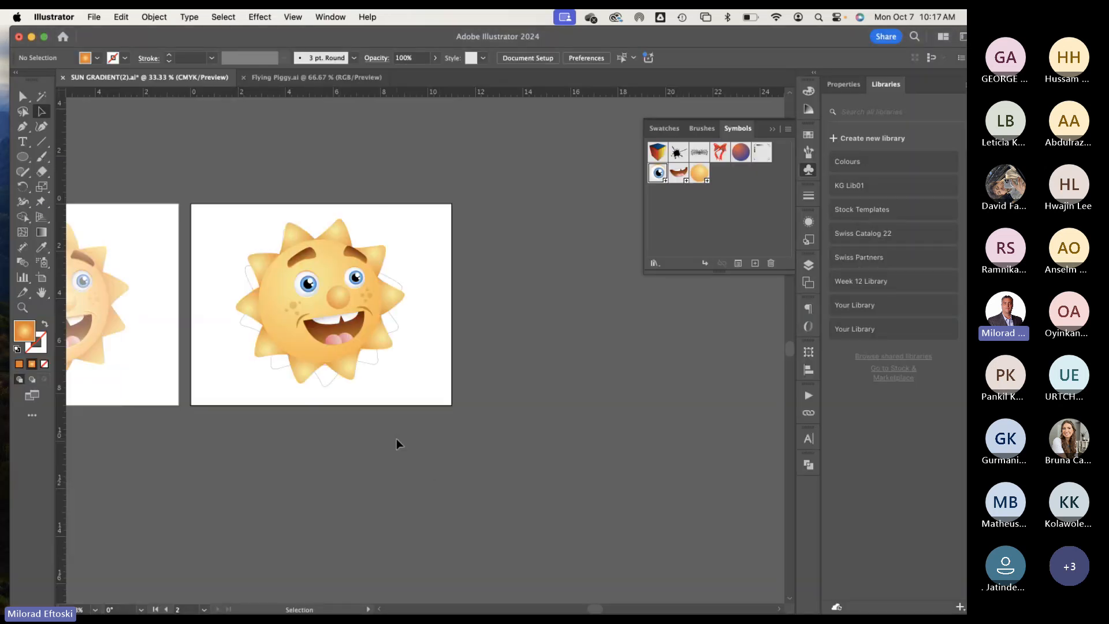
# Step: Display the document grid and the guides over the sun artboards at 50% zoom
pyautogui.press('super+equal')
pyautogui.hscroll(-5, 502, 486)
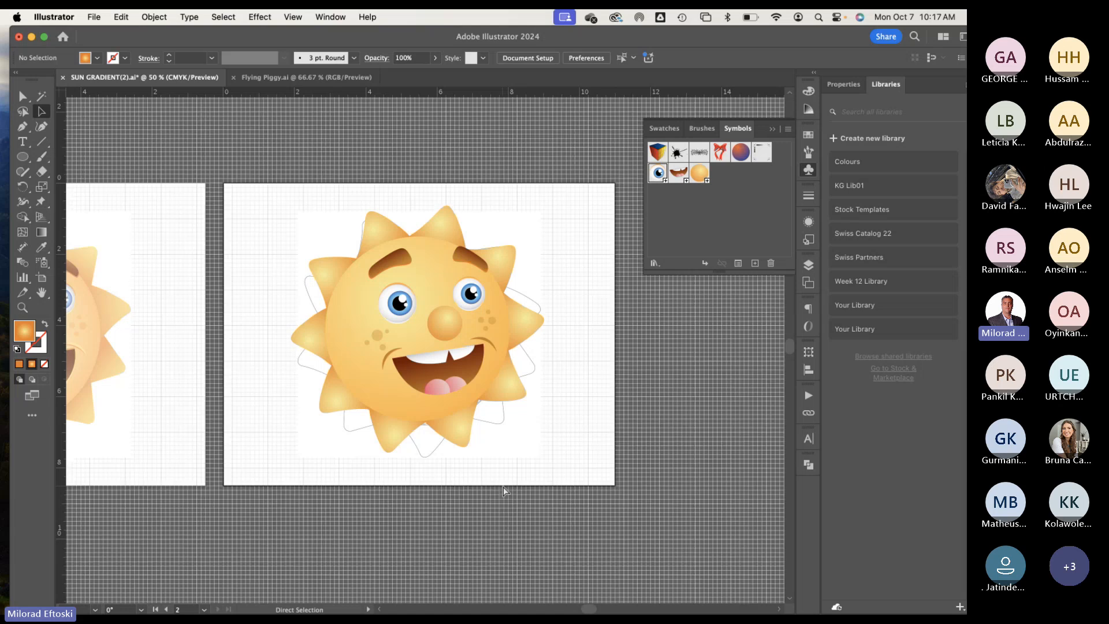
pyautogui.press('super+apostrophe')
pyautogui.click(67, 358)
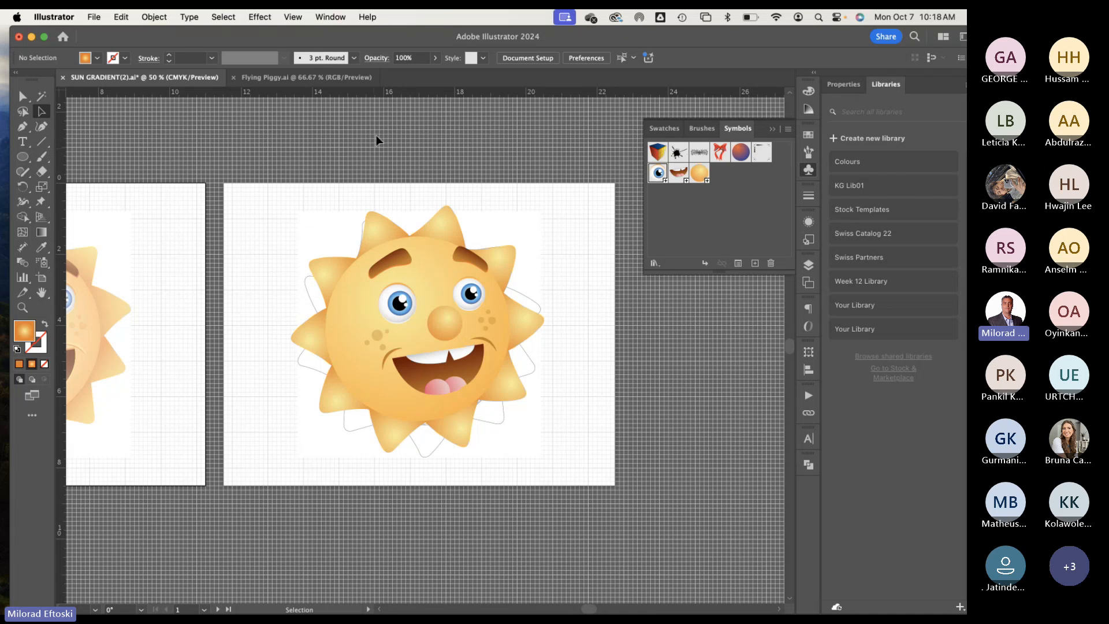
pyautogui.press('super+apostrophe')
pyautogui.press('super+apostrophe')
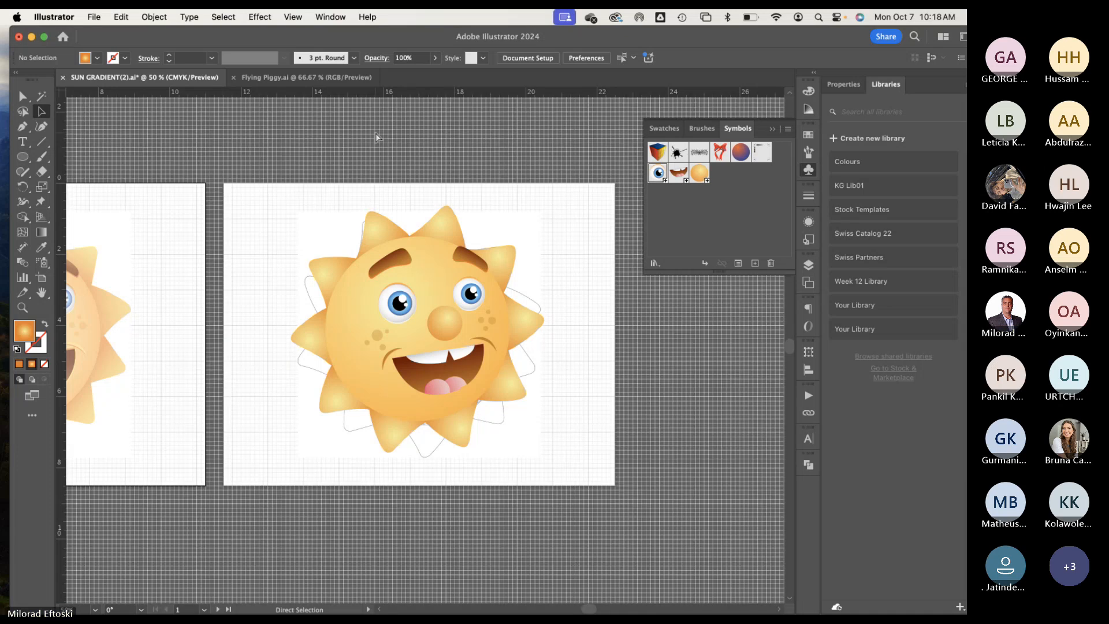
pyautogui.press('super+semicolon')
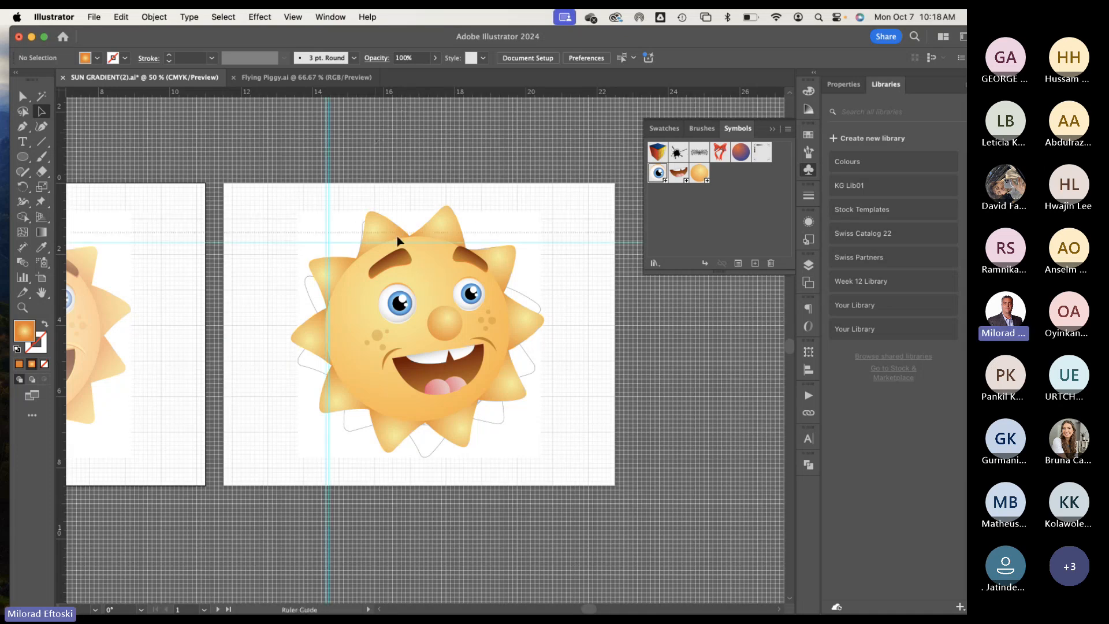
# Step: Place ruler guides along the lower and right-hand edges of the full-colour sun's round face
pyautogui.moveTo(397, 323); pyautogui.dragTo(396, 420)
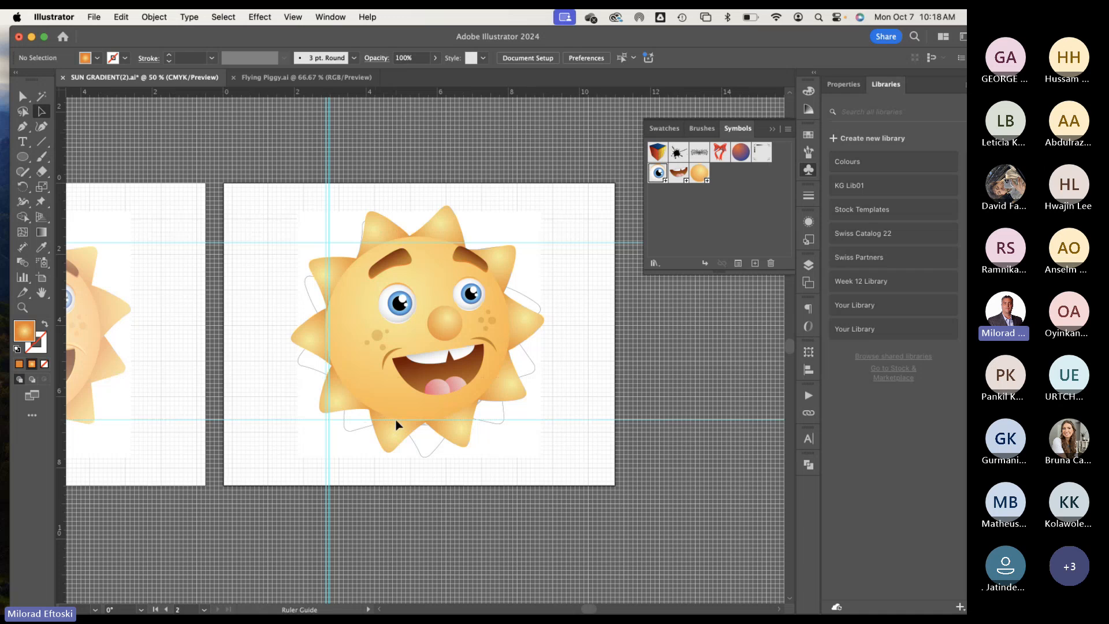
pyautogui.moveTo(62, 348); pyautogui.dragTo(507, 369)
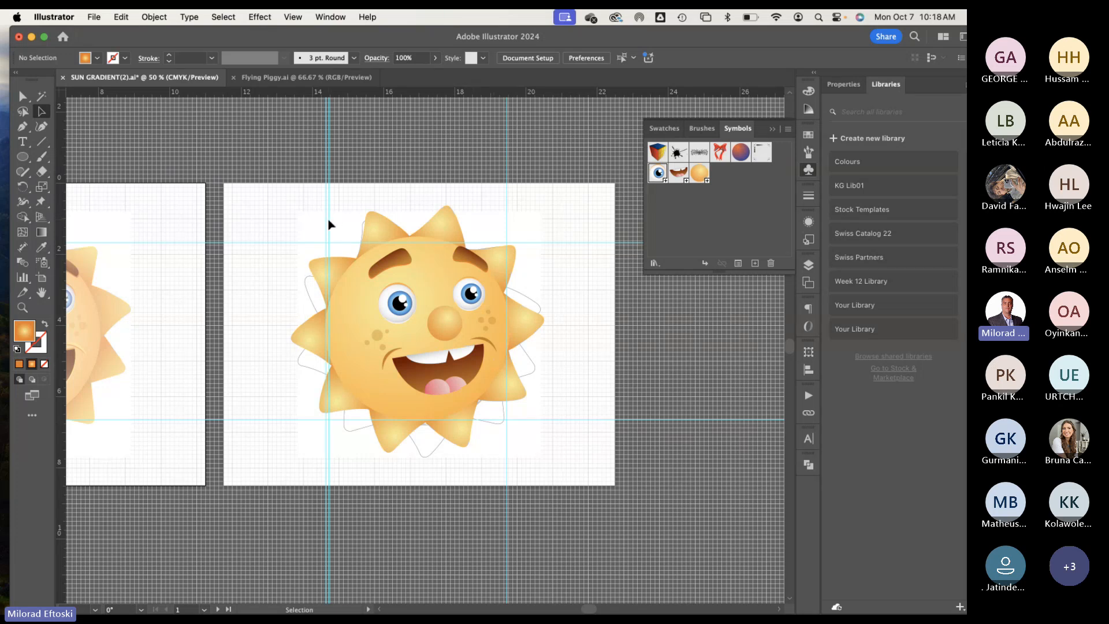
pyautogui.click(283, 225)
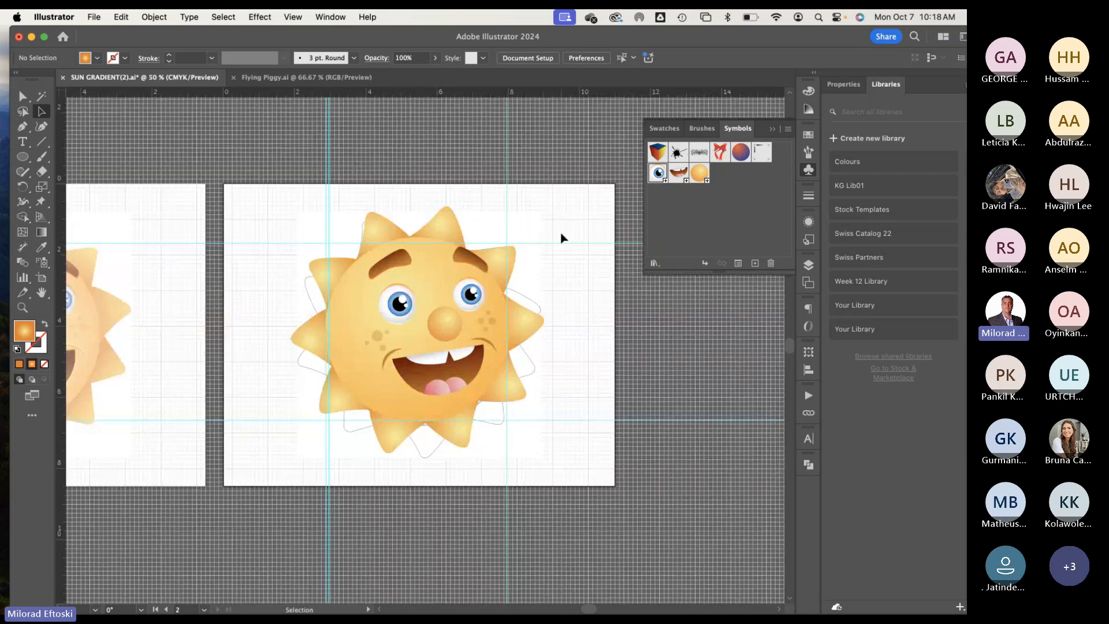
# Step: Switch to Google Chrome, review the checklist items on symbols, grids and guides, and project packaging, and minimize the browser
pyautogui.press('super+Tab')
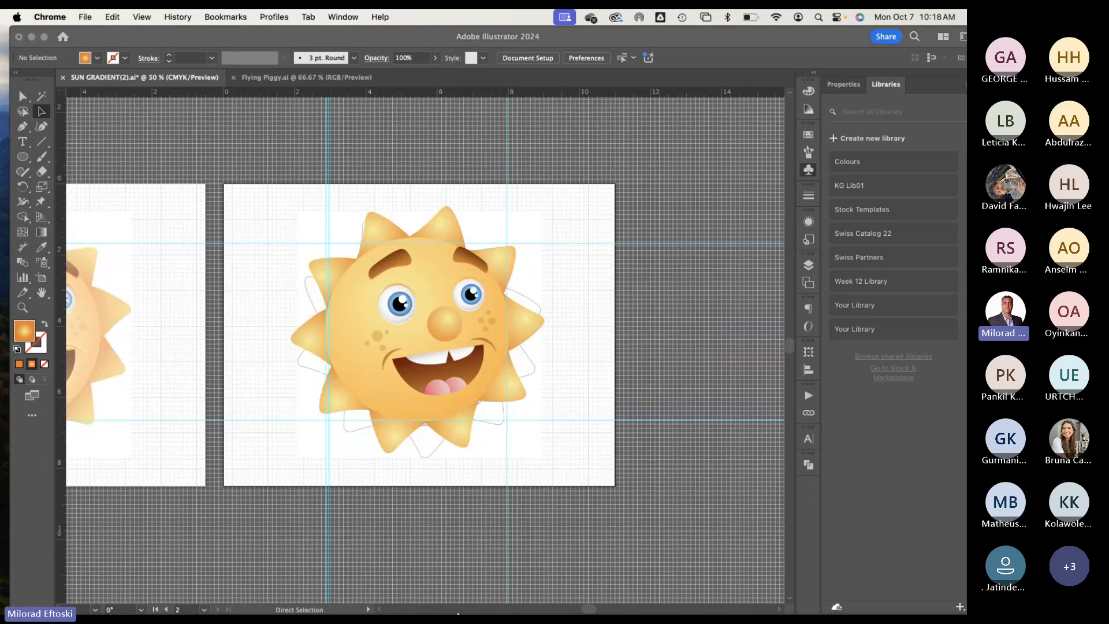
pyautogui.moveTo(447, 611)
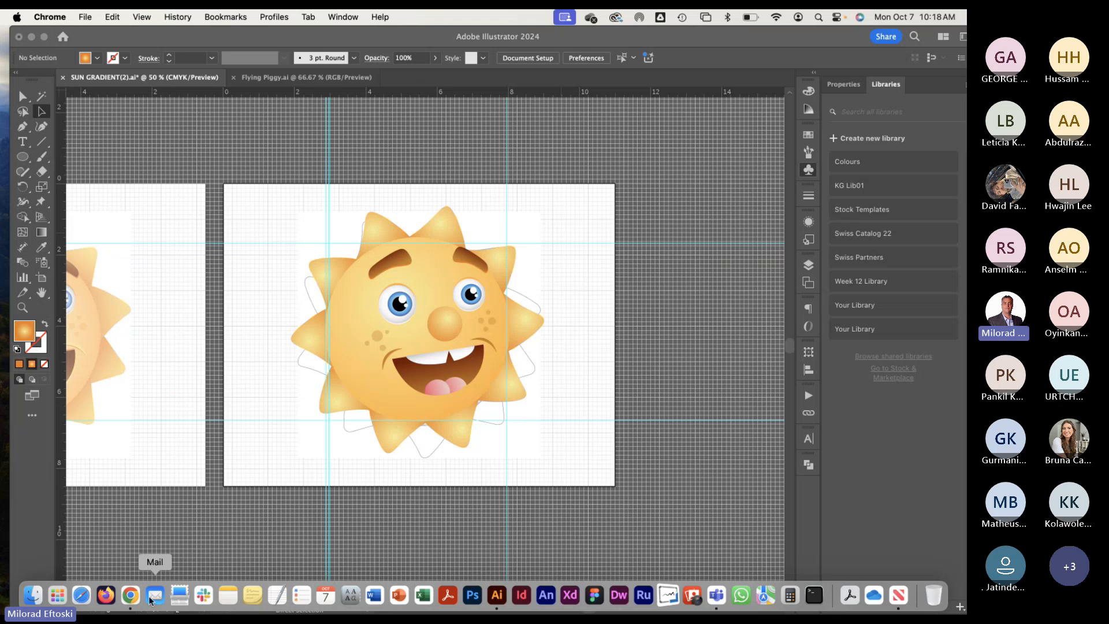
pyautogui.click(131, 595)
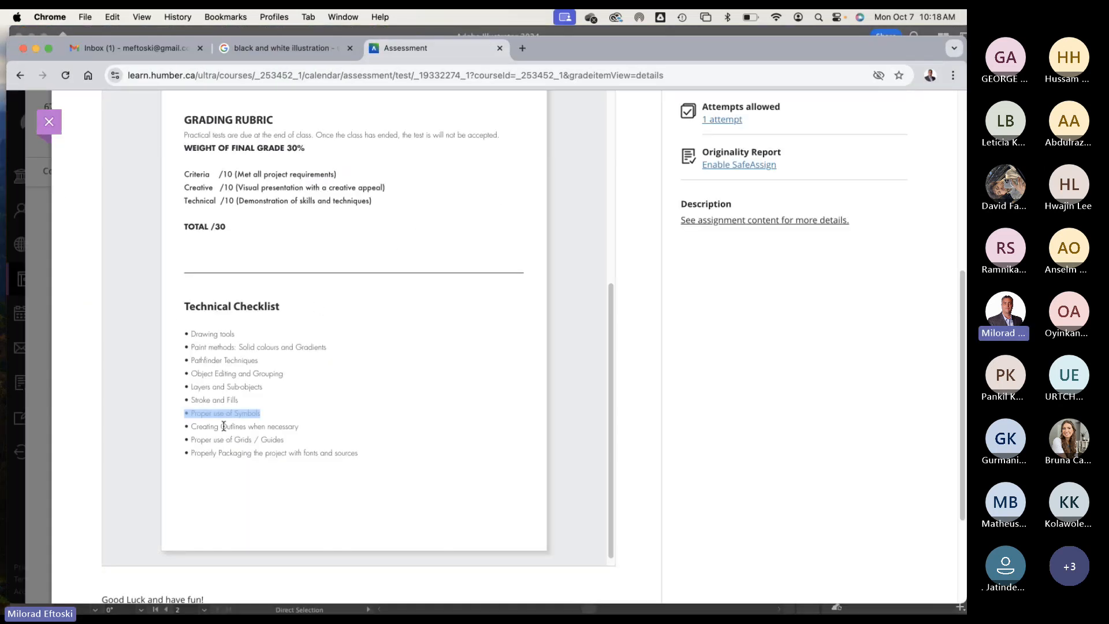
pyautogui.click(252, 398)
pyautogui.tripleClick(234, 412)
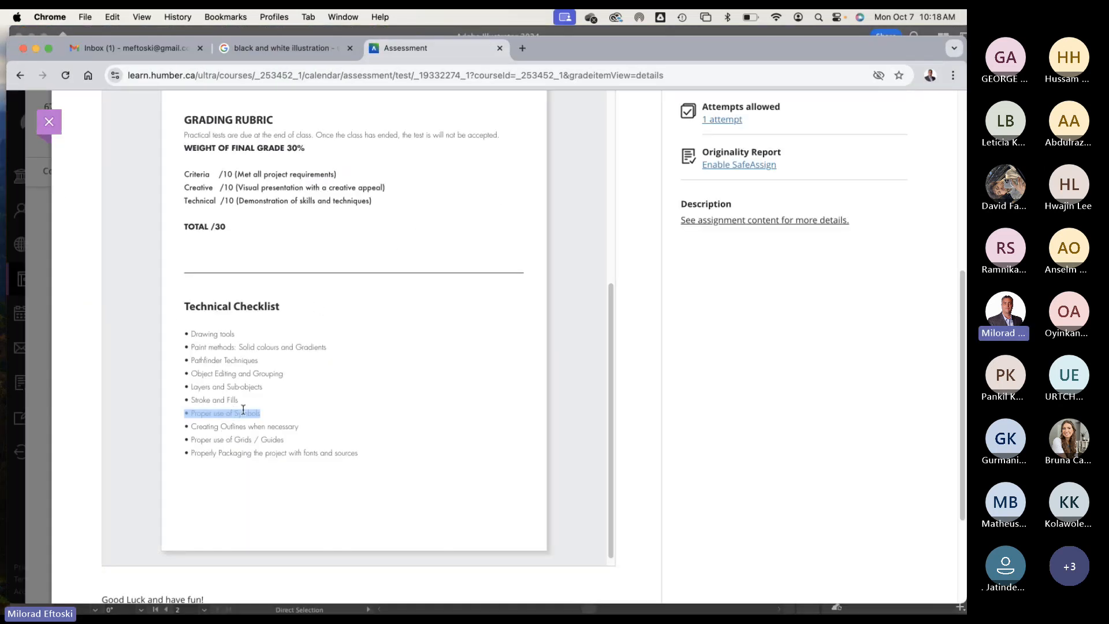
pyautogui.click(234, 439)
pyautogui.tripleClick(234, 439)
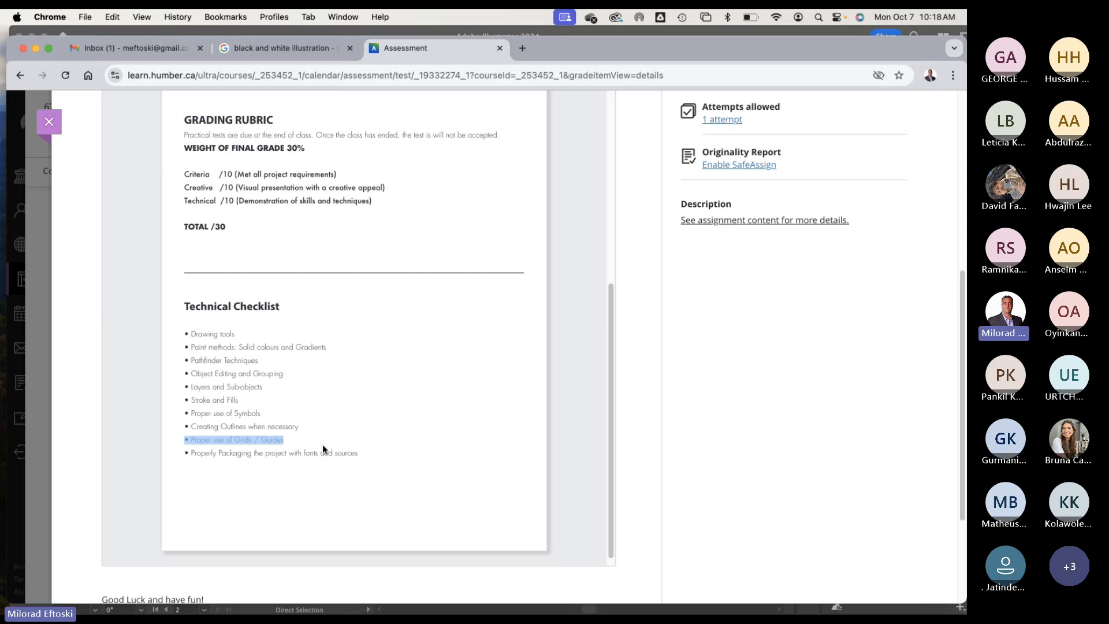
pyautogui.tripleClick(232, 453)
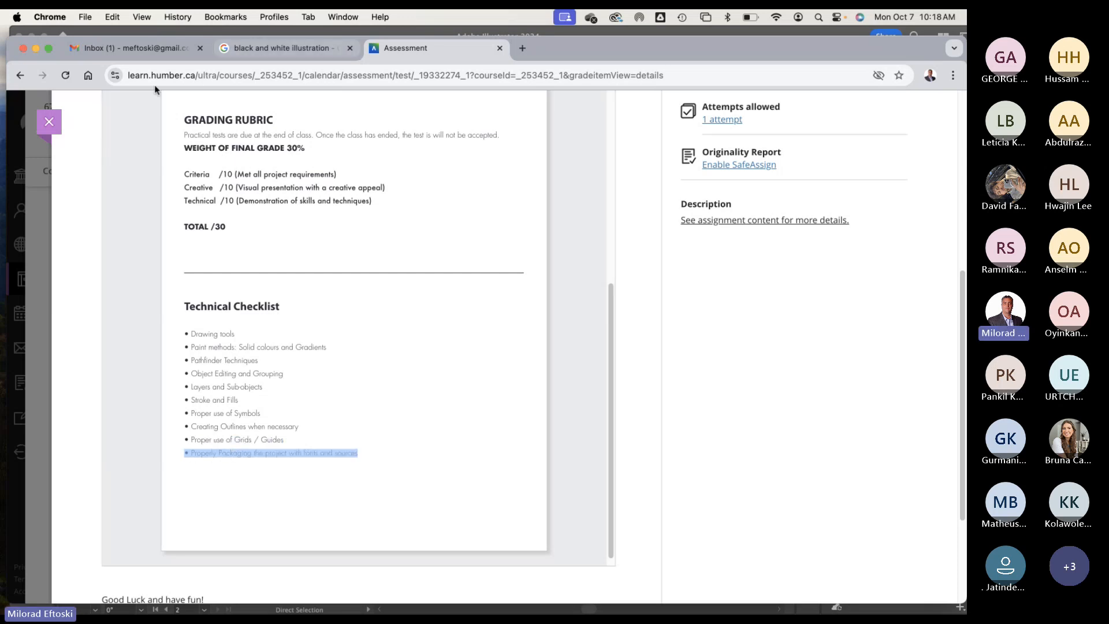
pyautogui.click(34, 50)
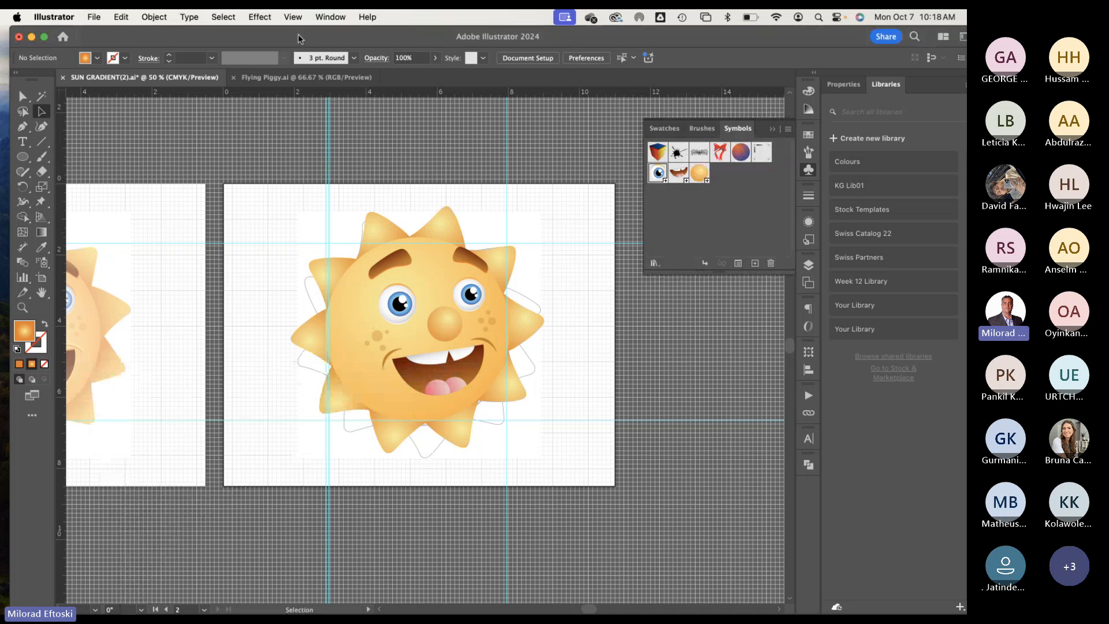
# Step: Clear all ruler guides and hide the document grid around the sun artboards, closing the Symbols panel
pyautogui.click(293, 17)
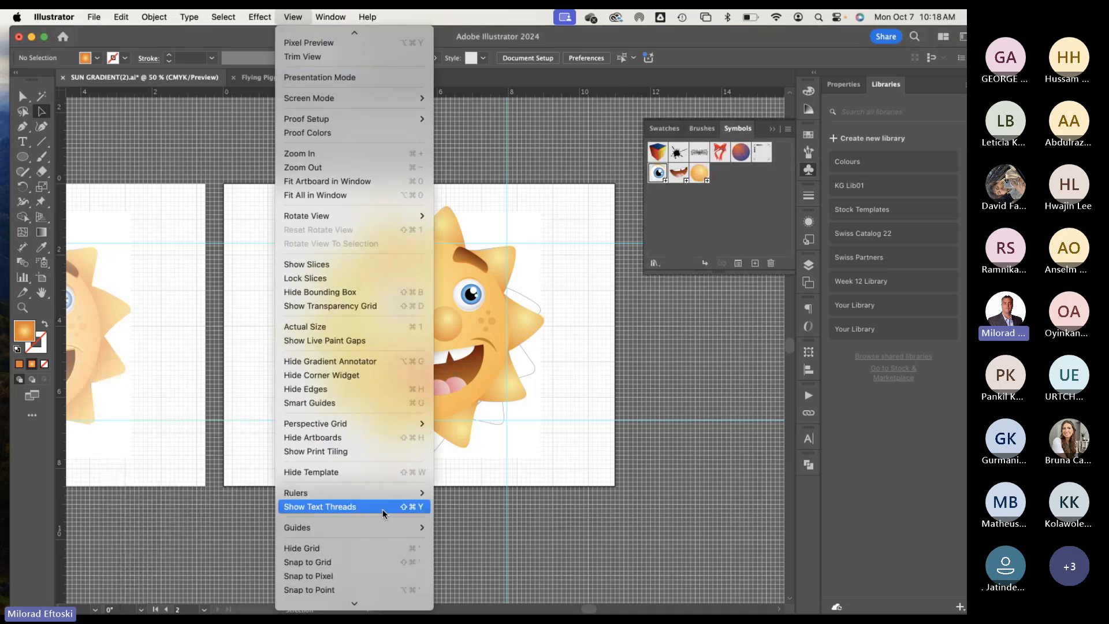
pyautogui.moveTo(413, 535)
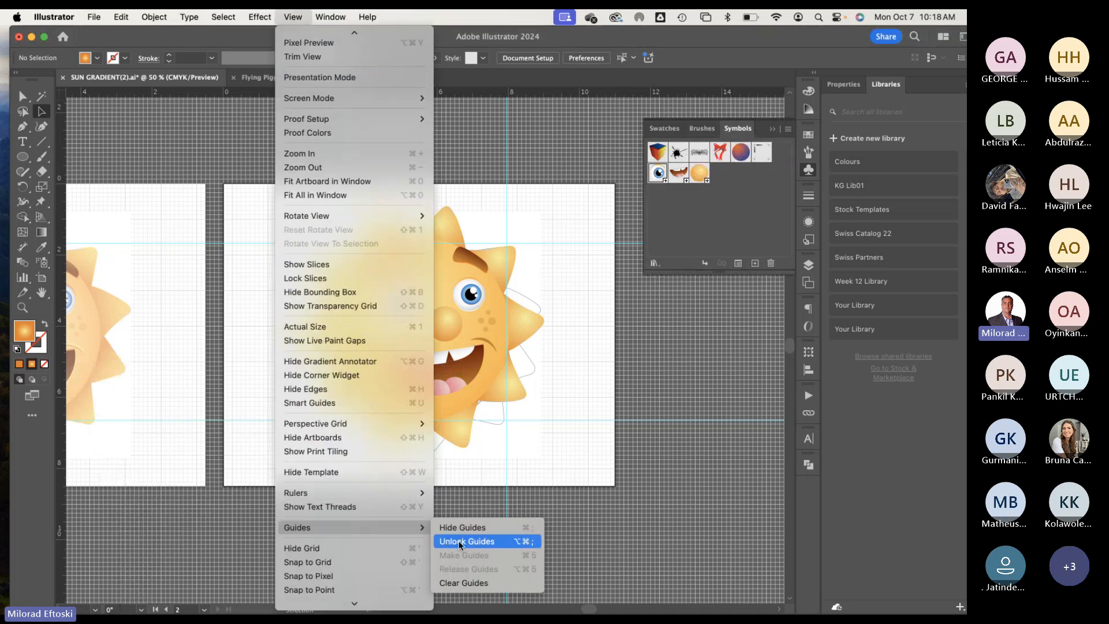
pyautogui.click(454, 583)
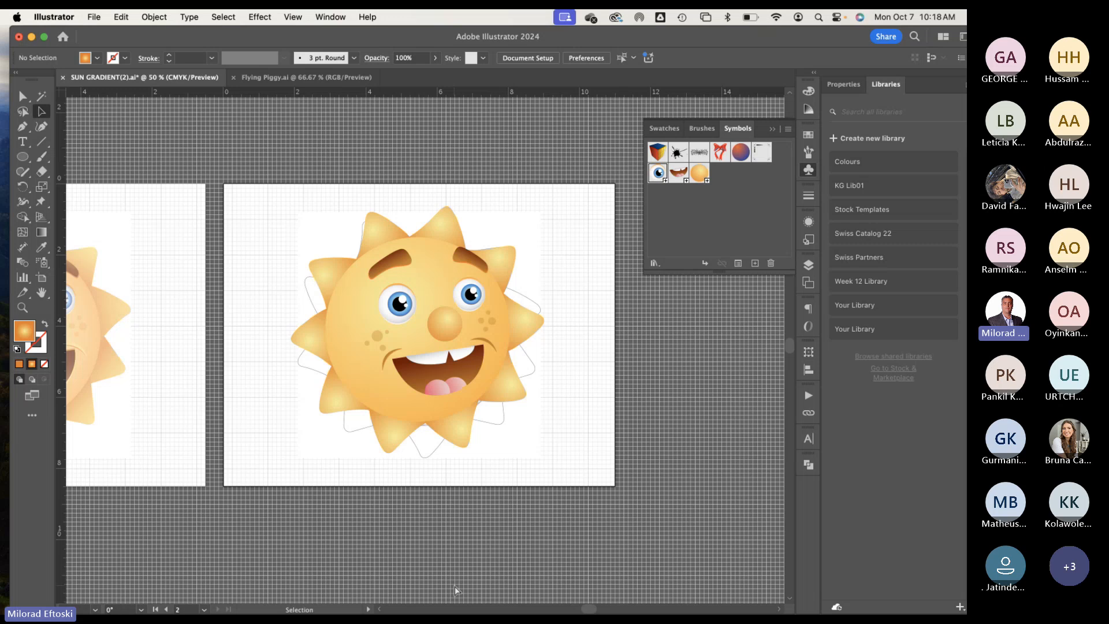
pyautogui.press('super+minus')
pyautogui.press('super+apostrophe')
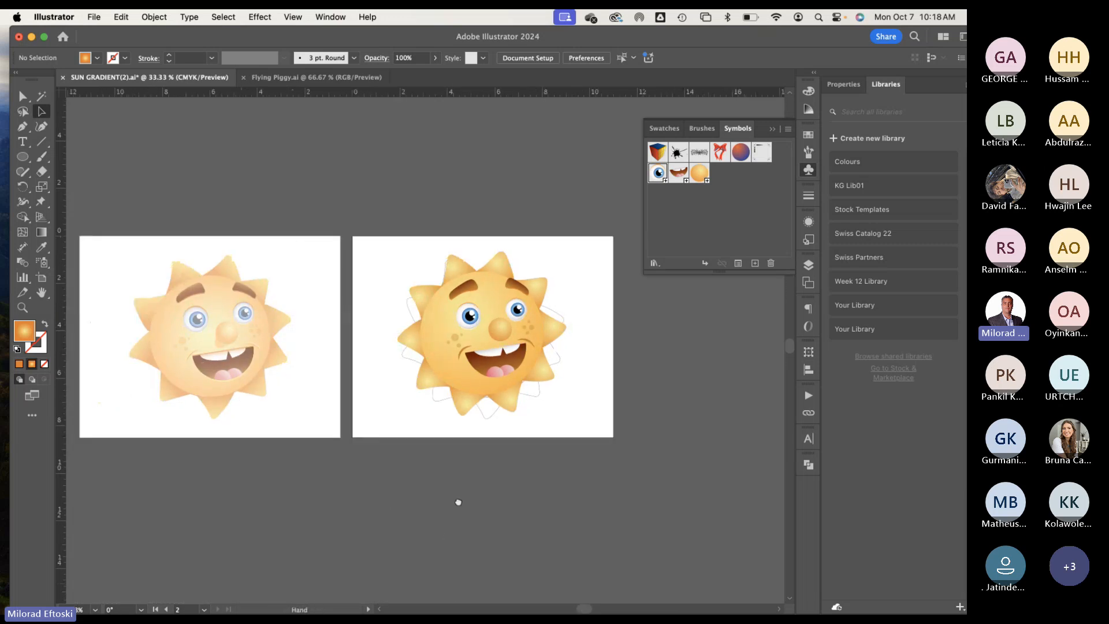
pyautogui.moveTo(458, 502); pyautogui.dragTo(312, 463)
pyautogui.press('super+minus')
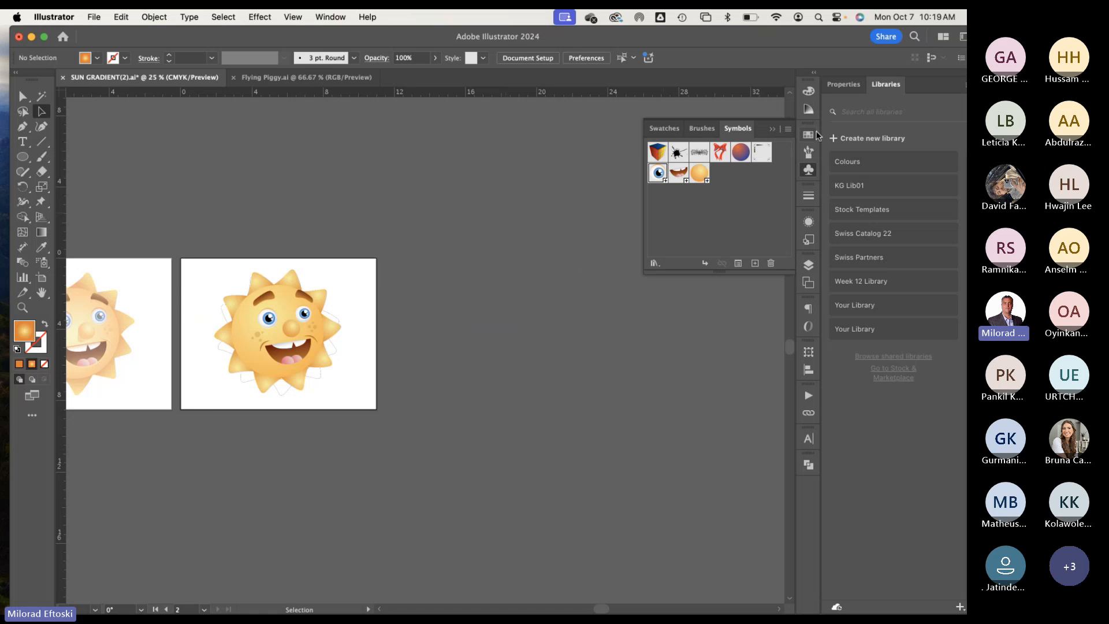
pyautogui.click(808, 170)
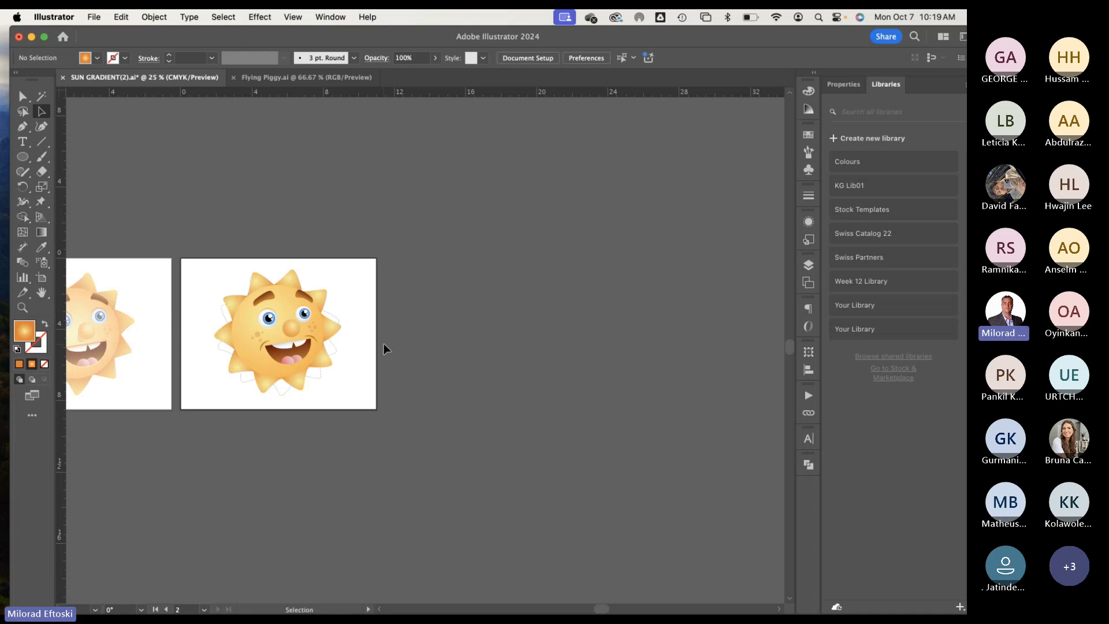
# Step: Switch to Google Chrome and review the assignment's Delivery Details and sample splash banner above the grading rubric
pyautogui.moveTo(327, 598)
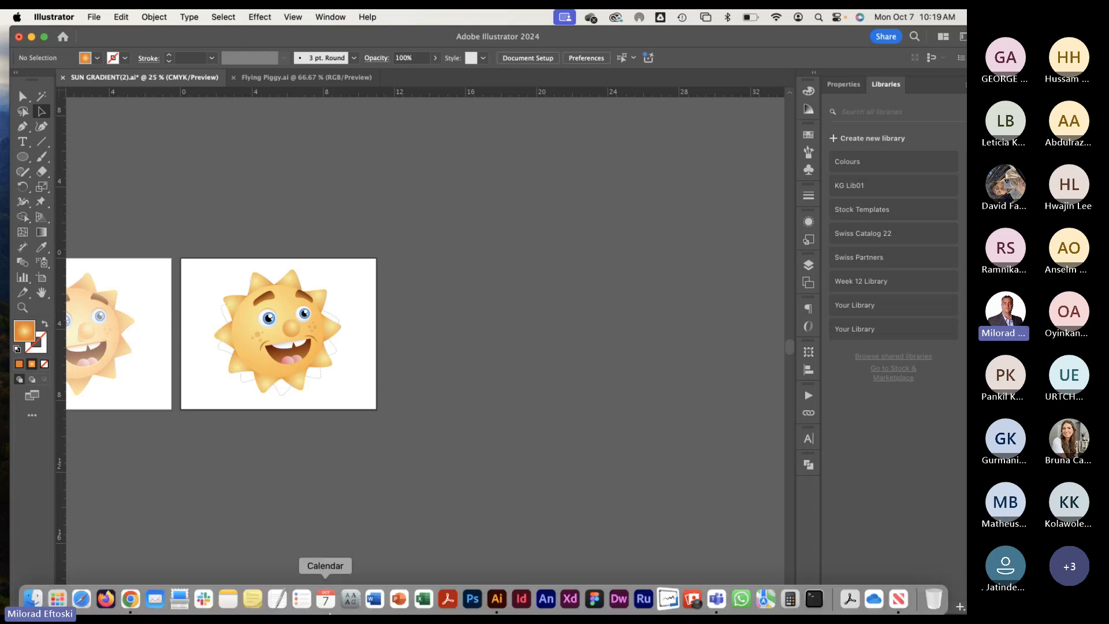
pyautogui.click(130, 595)
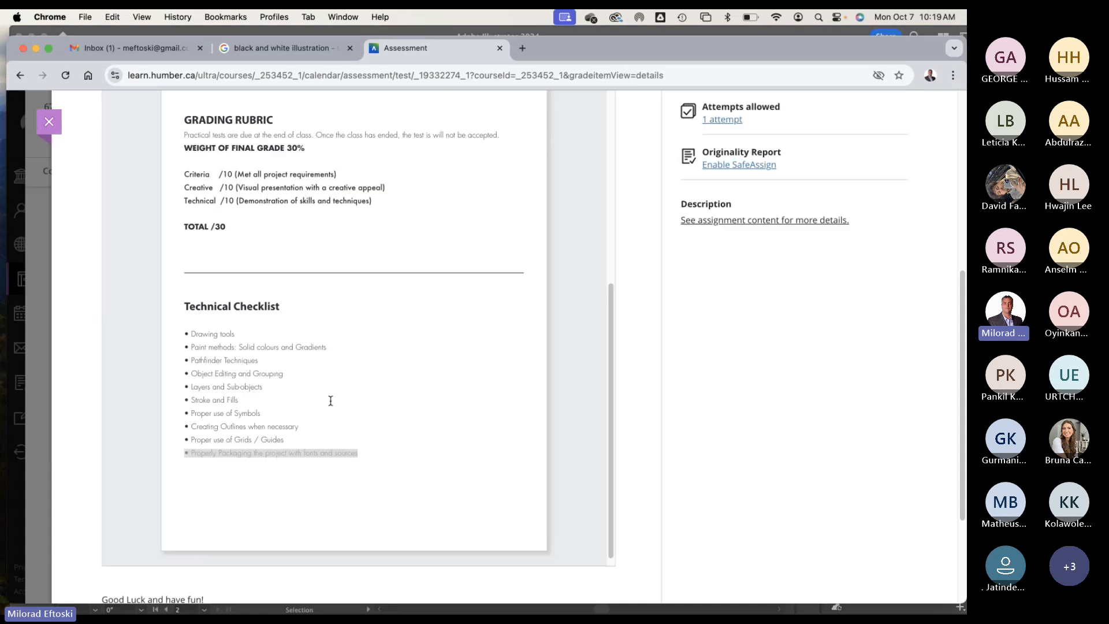
pyautogui.click(346, 342)
pyautogui.scroll(6, 348, 340)
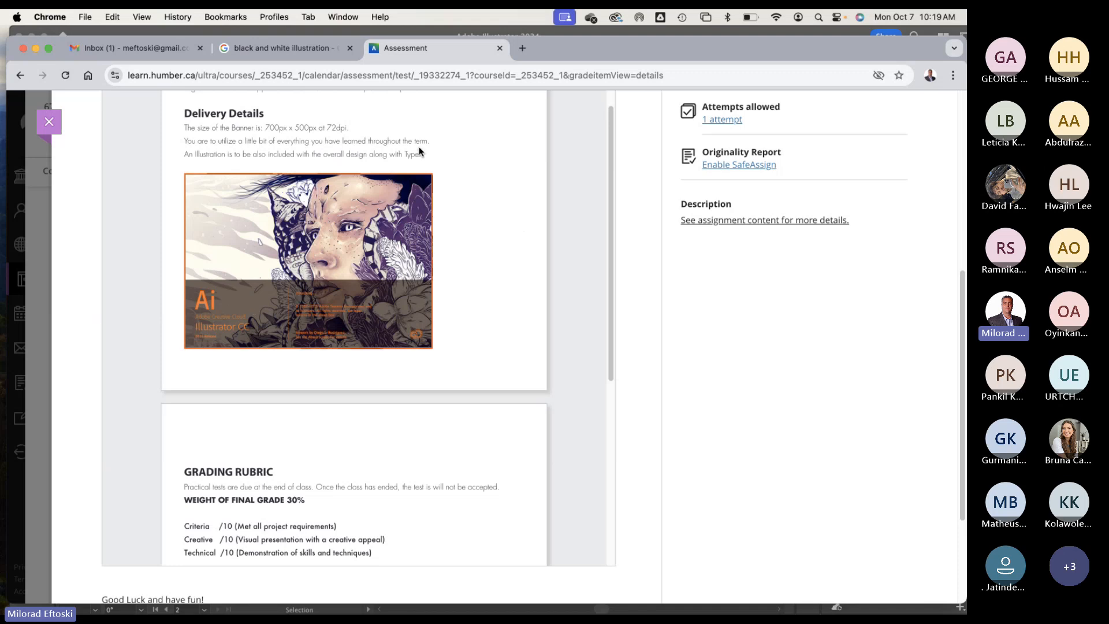
# Step: Search Google for "illustrator splash screen" in a new browser tab
pyautogui.click(522, 48)
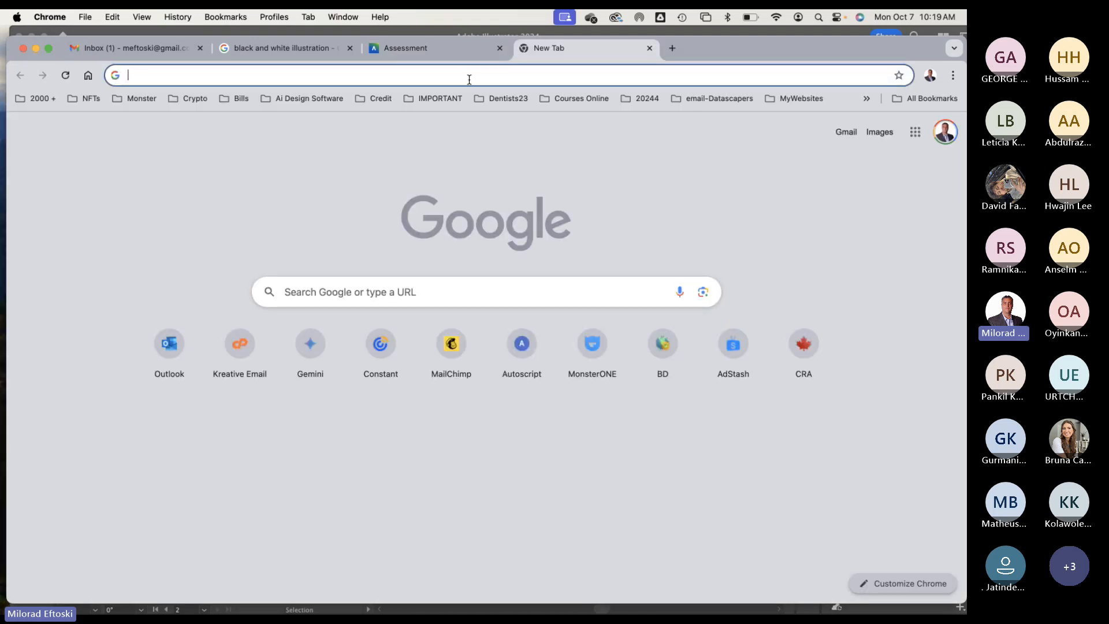
pyautogui.write('illustra')
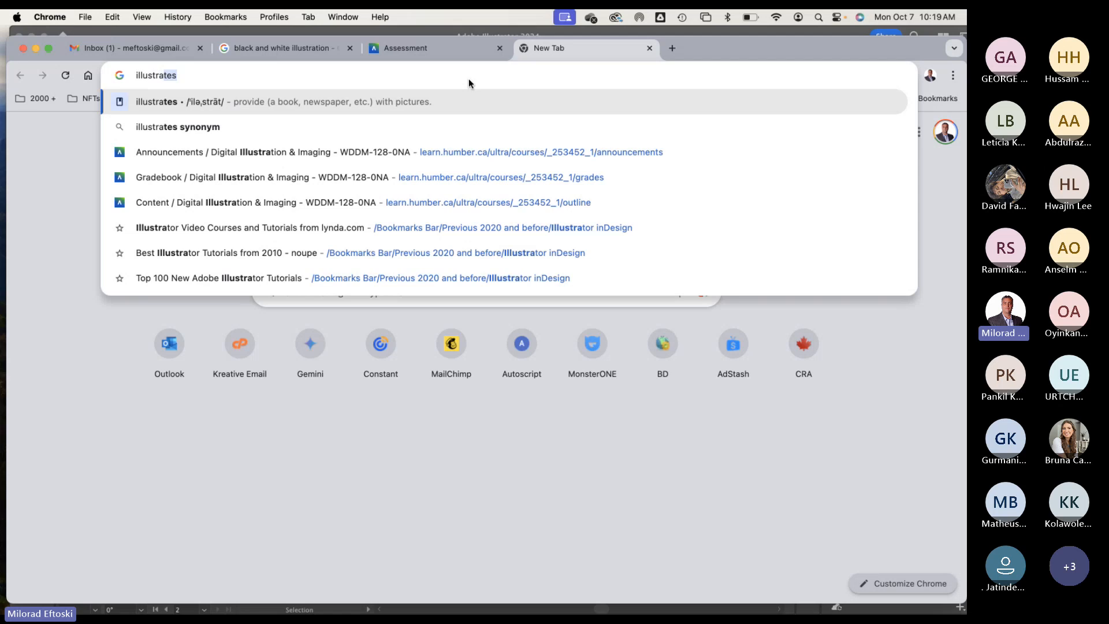
pyautogui.write('tor splash b')
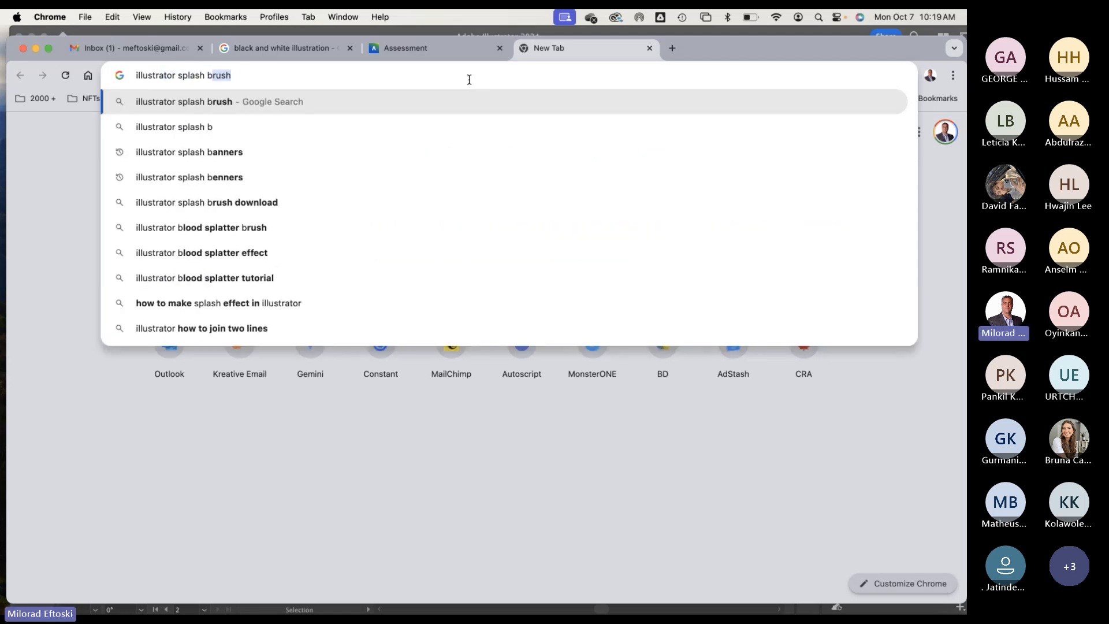
pyautogui.press('BackSpace')
pyautogui.press('BackSpace')
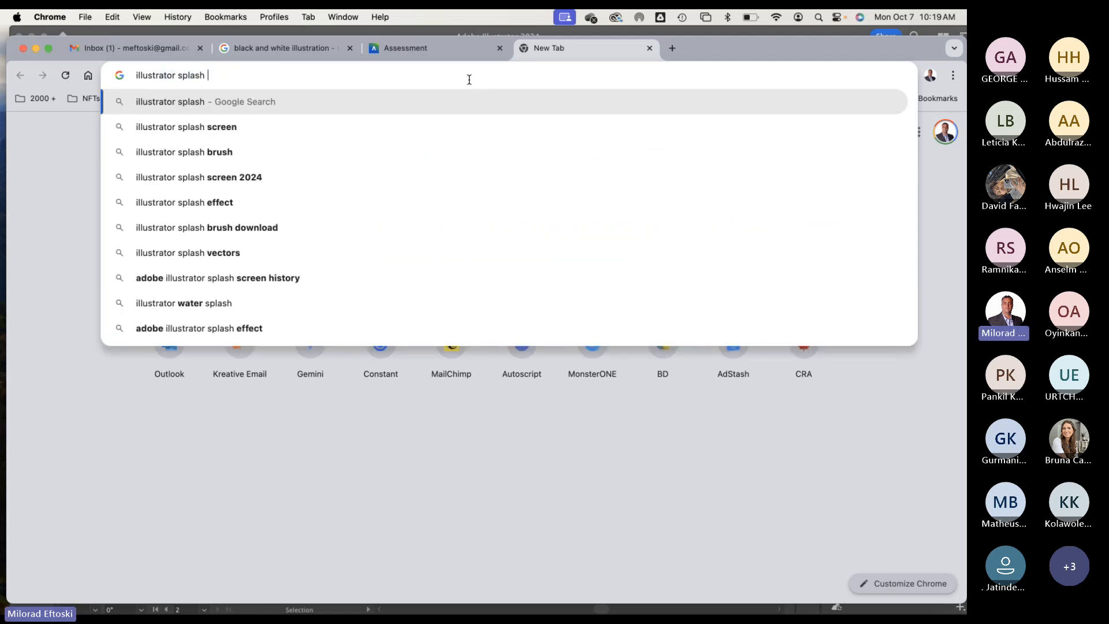
pyautogui.write('s')
pyautogui.press('Return')
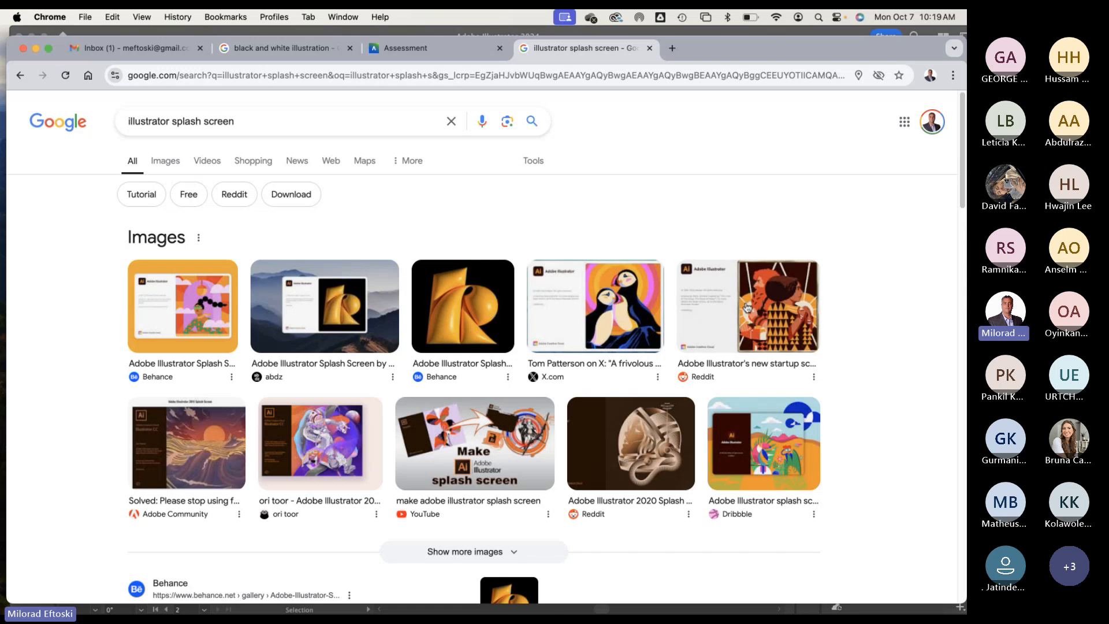
# Step: Preview splash screen results and save the Adobe Community image of the Illustrator 2015 splash screen to the Desktop
pyautogui.click(737, 313)
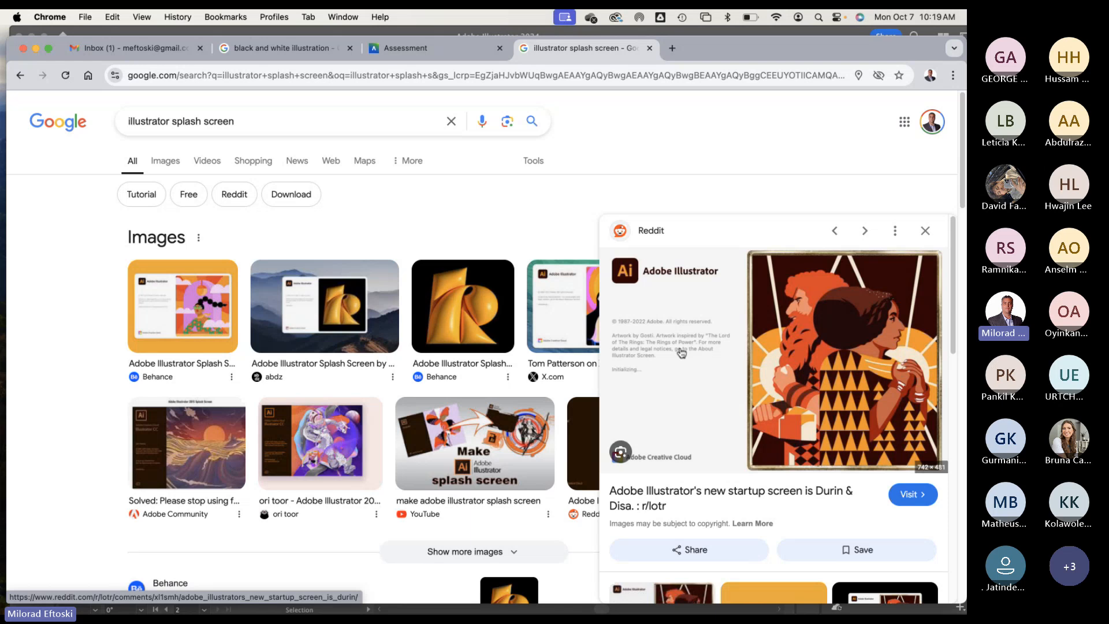
pyautogui.scroll(-2, 385, 406)
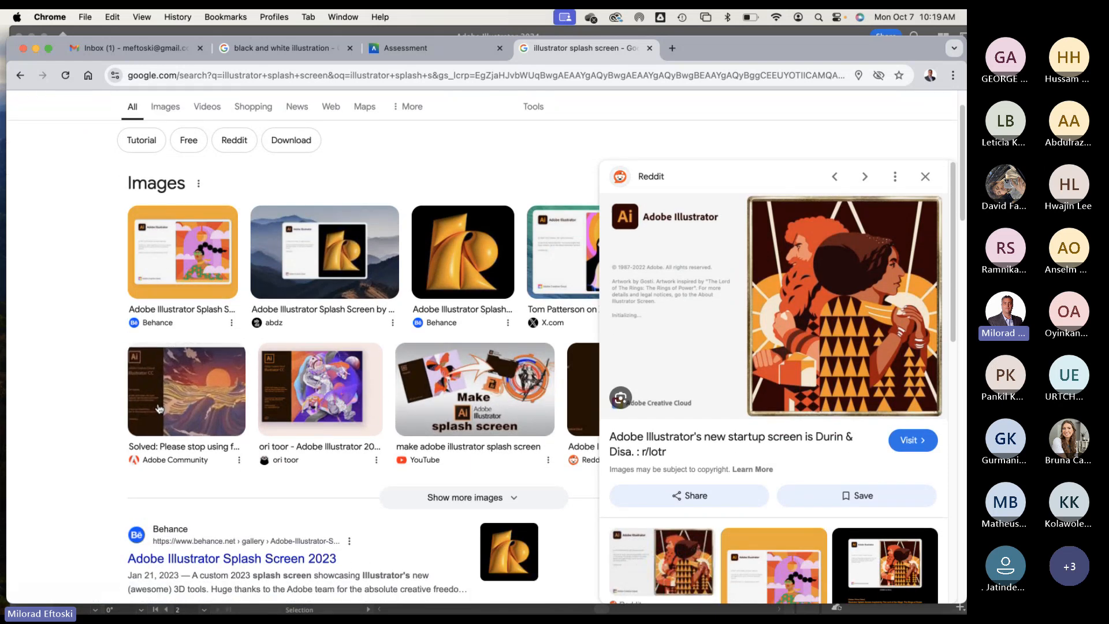
pyautogui.click(188, 390)
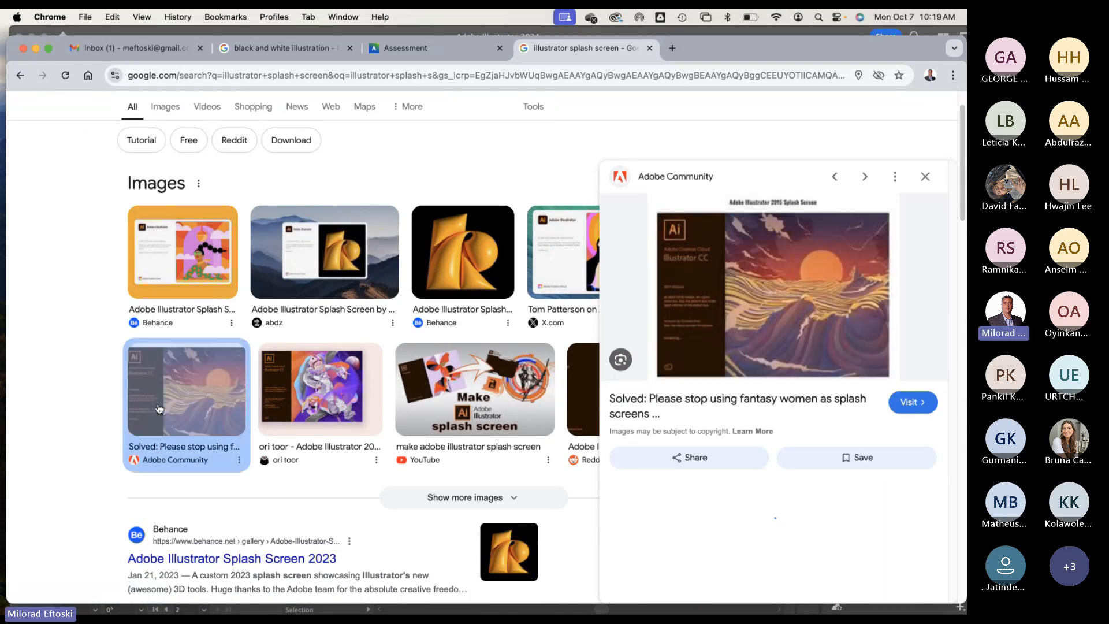
pyautogui.rightClick(755, 284)
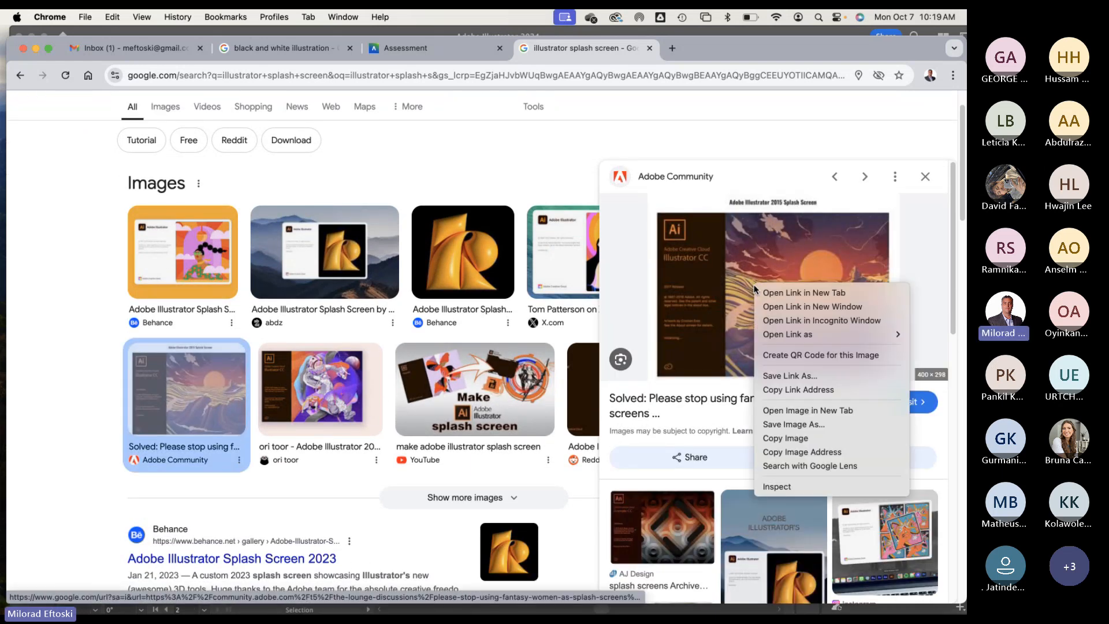
pyautogui.click(802, 438)
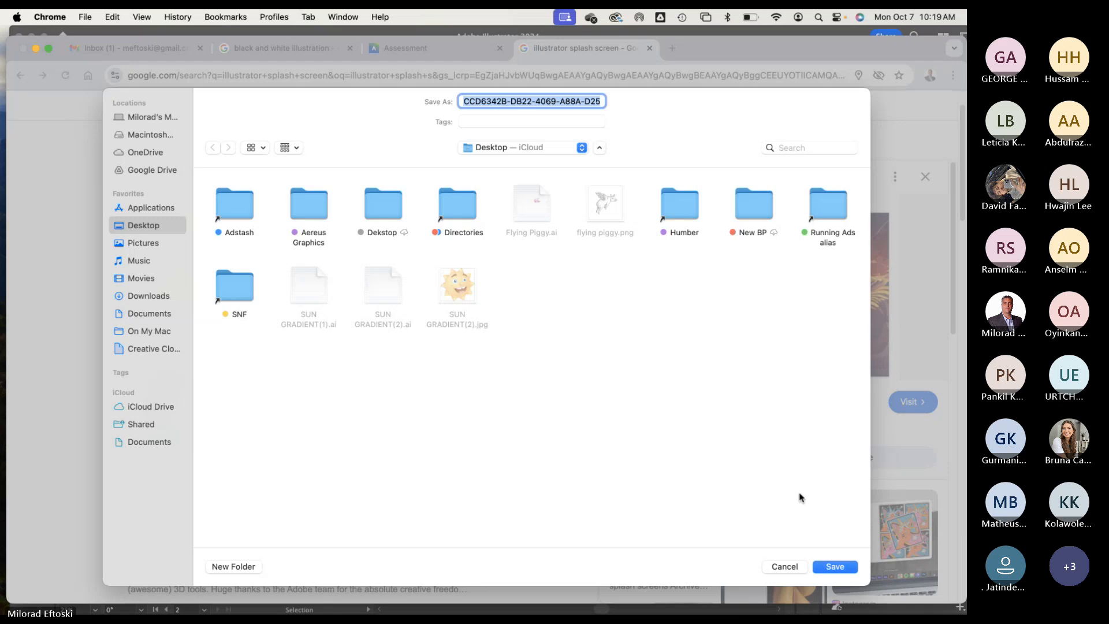
pyautogui.click(818, 562)
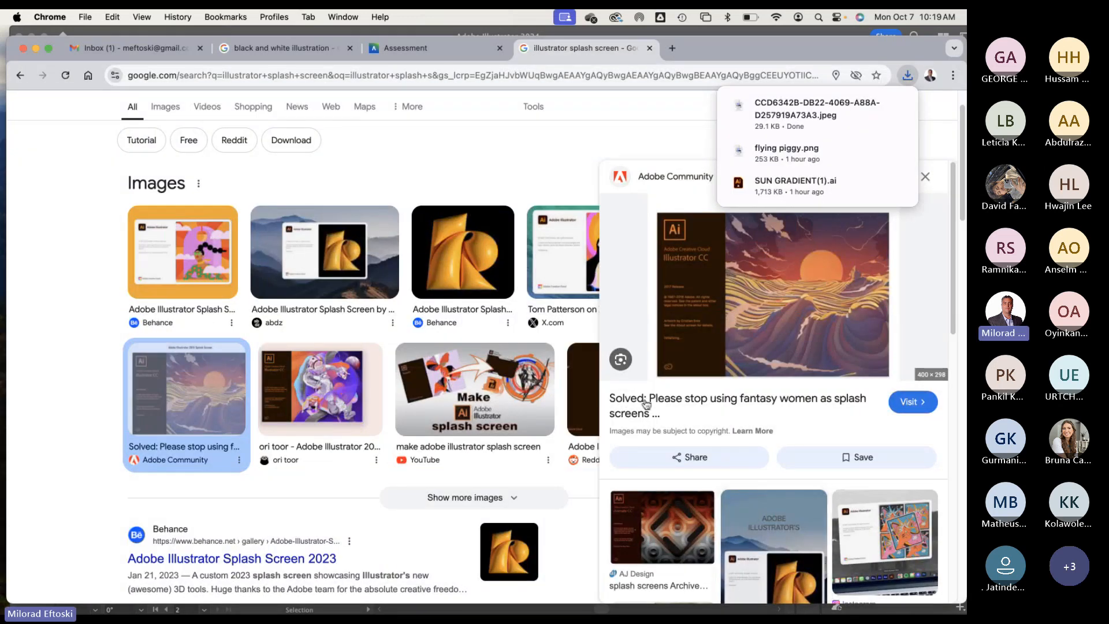
# Step: Change the Google search to "illustrator logo"
pyautogui.scroll(2, 299, 172)
pyautogui.tripleClick(233, 123)
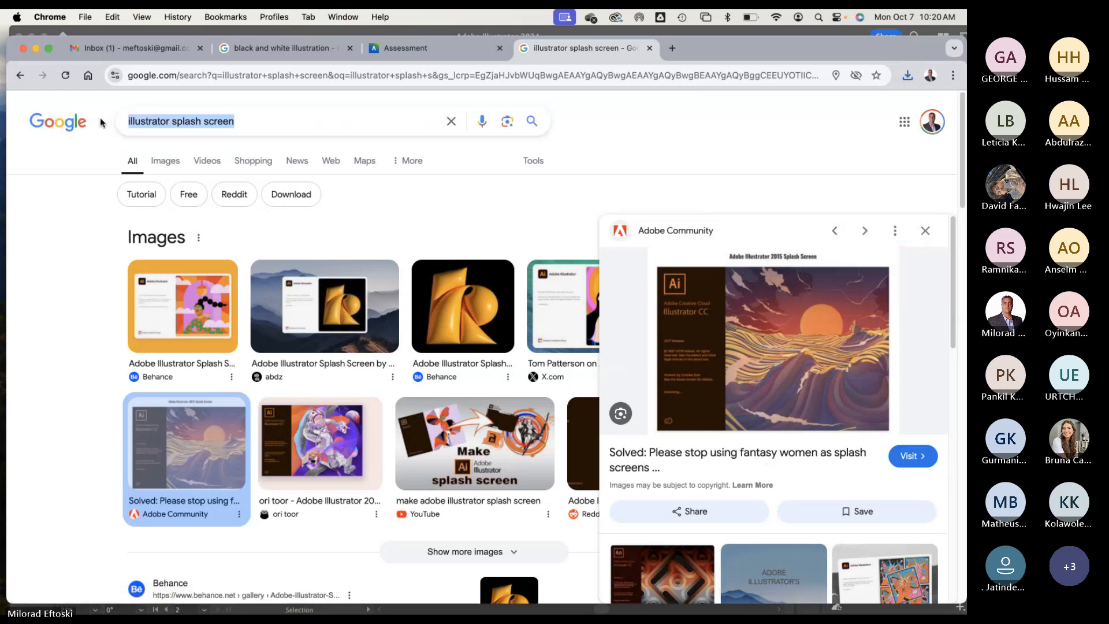
pyautogui.moveTo(246, 121); pyautogui.dragTo(172, 123)
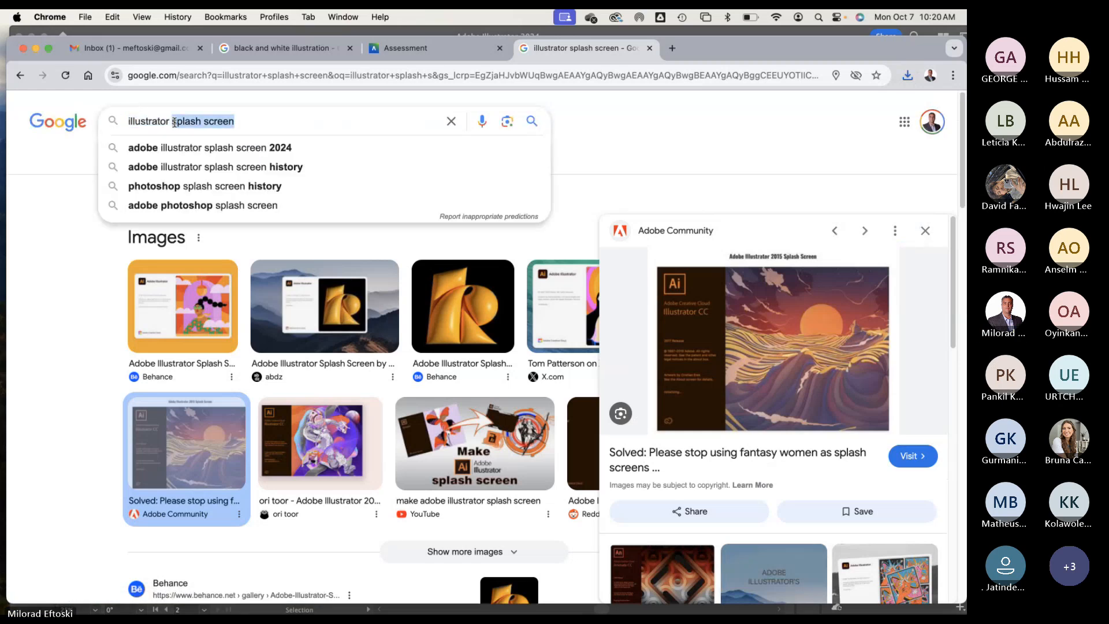
pyautogui.write('logo')
pyautogui.press('Return')
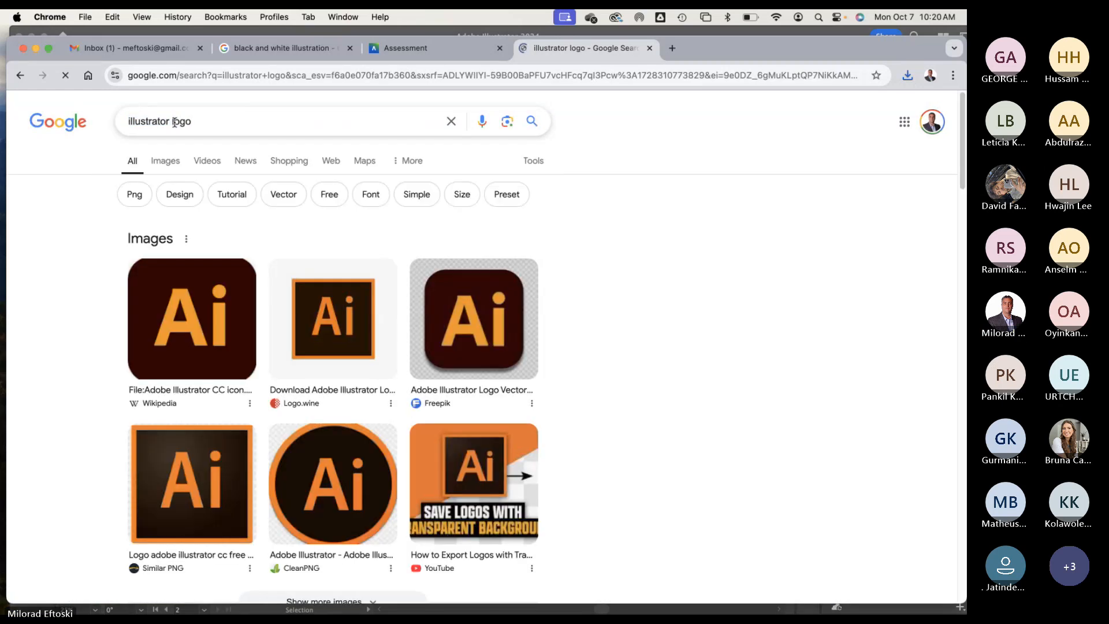
# Step: Save Wikipedia's Adobe Illustrator CC icon image to the Desktop as Adobe_Illustrator_CC_icon.svg.png
pyautogui.click(157, 302)
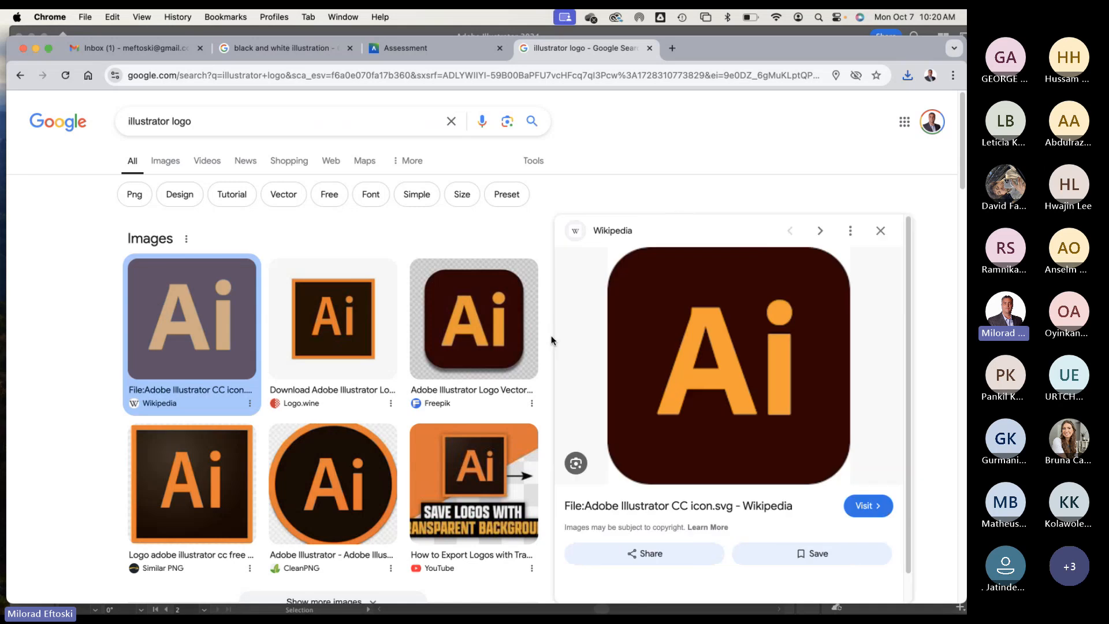
pyautogui.rightClick(662, 328)
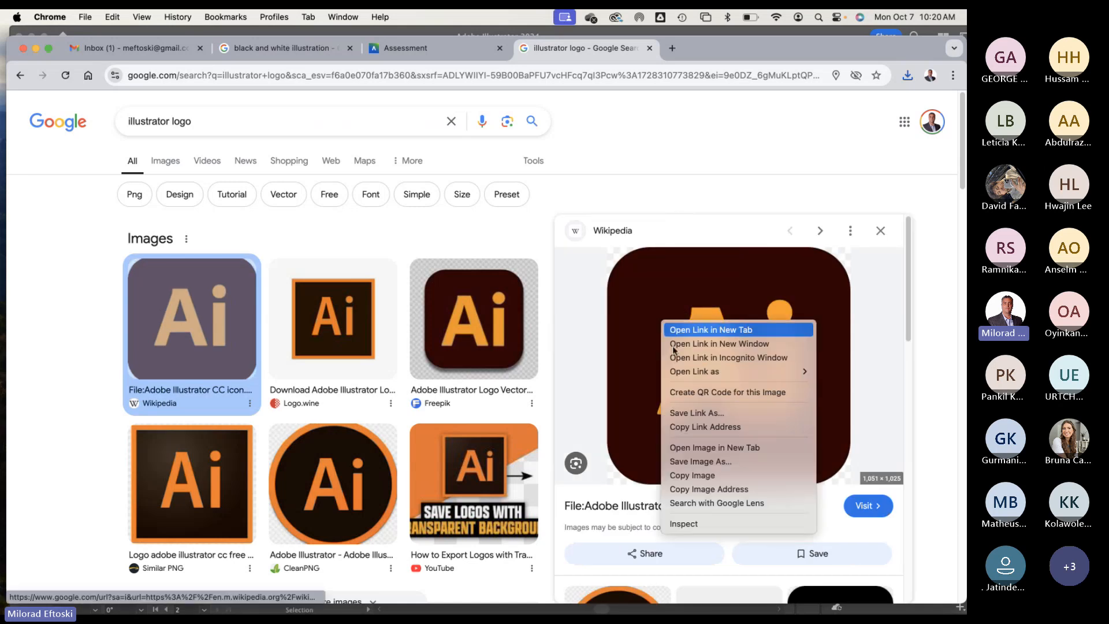
pyautogui.click(707, 470)
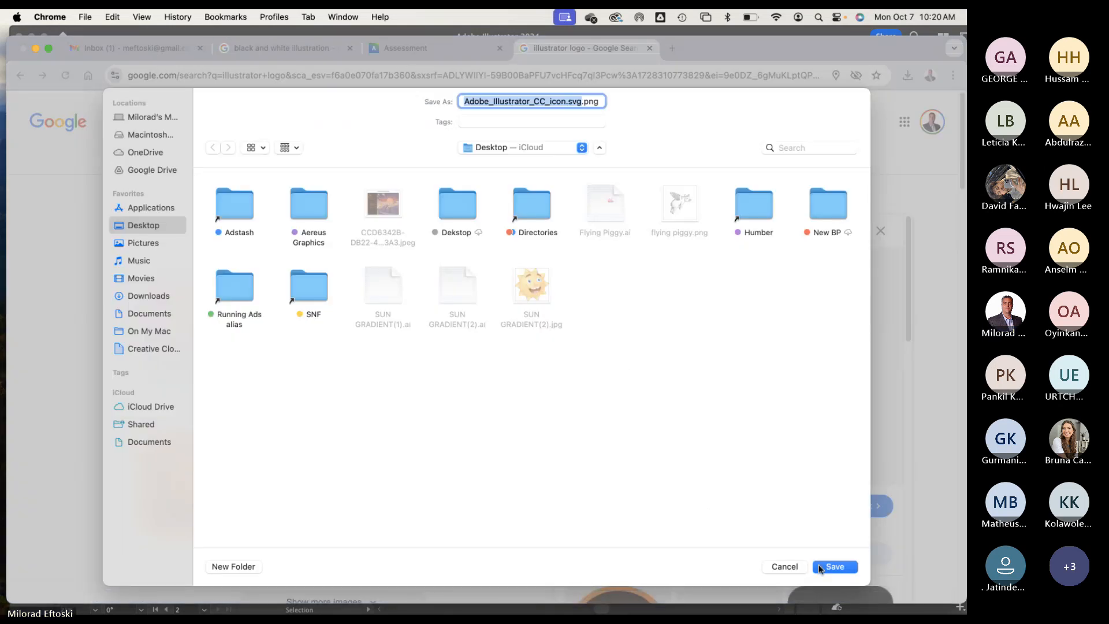
pyautogui.click(834, 566)
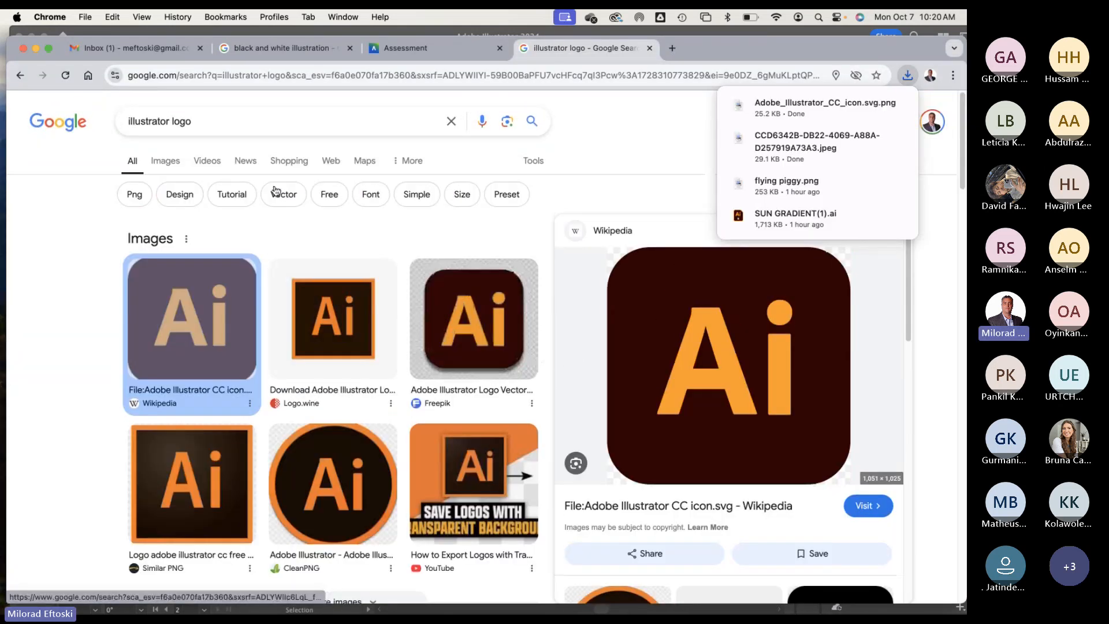
# Step: Change the Google search to "cc logo"
pyautogui.doubleClick(154, 120)
pyautogui.write('cc')
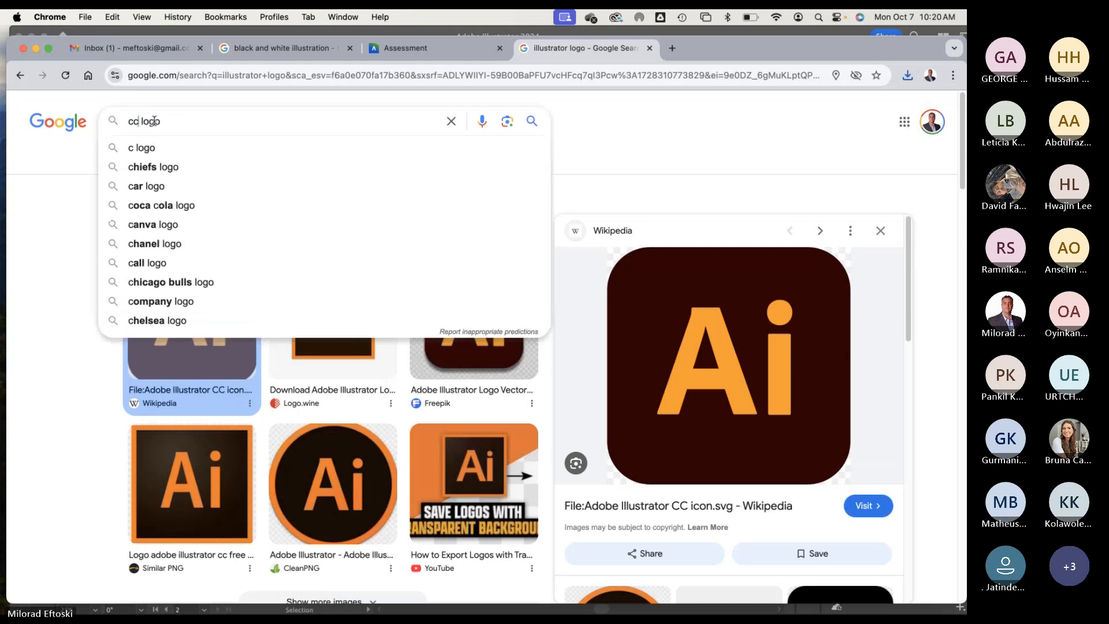
pyautogui.press('Return')
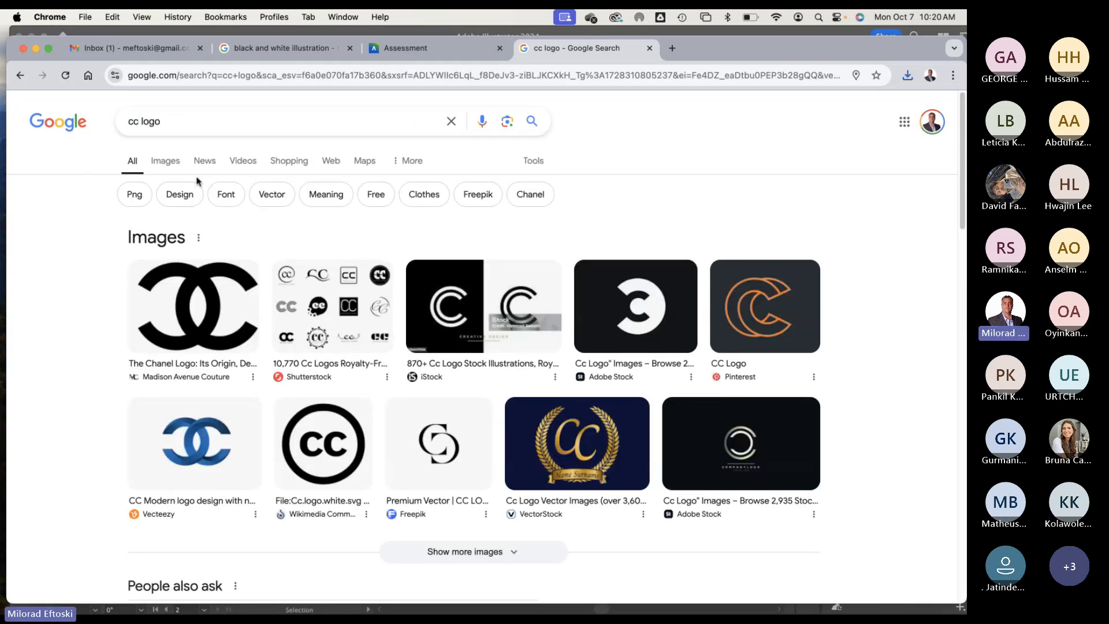
# Step: Search Google for "creative cloud logo"
pyautogui.click(136, 125)
pyautogui.press('BackSpace')
pyautogui.press('BackSpace')
pyautogui.write('creatiev')
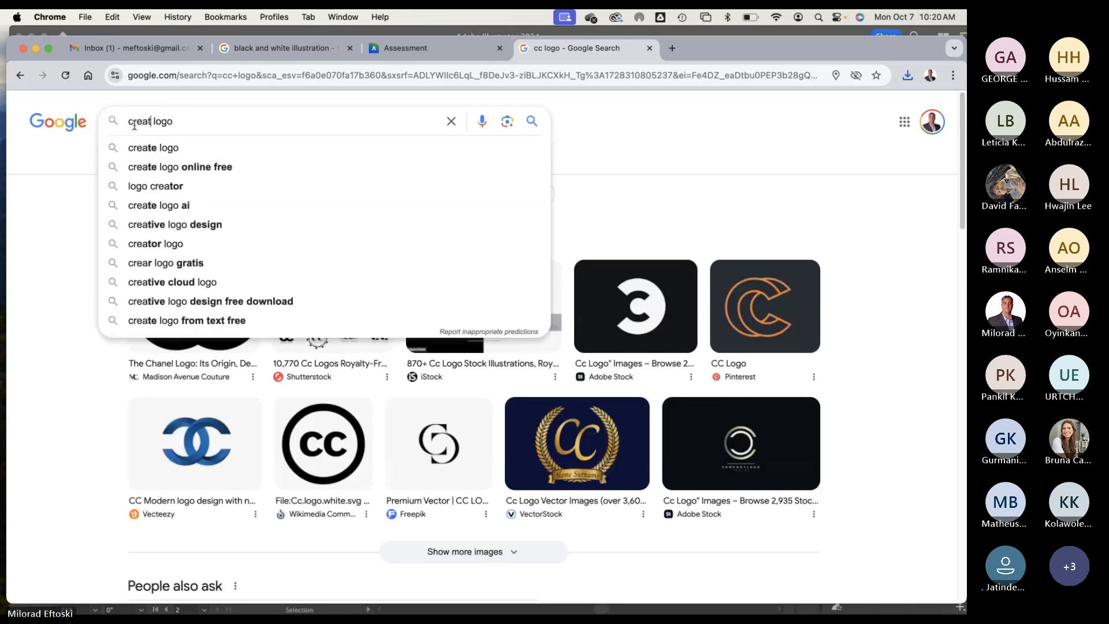
pyautogui.press('BackSpace')
pyautogui.press('BackSpace')
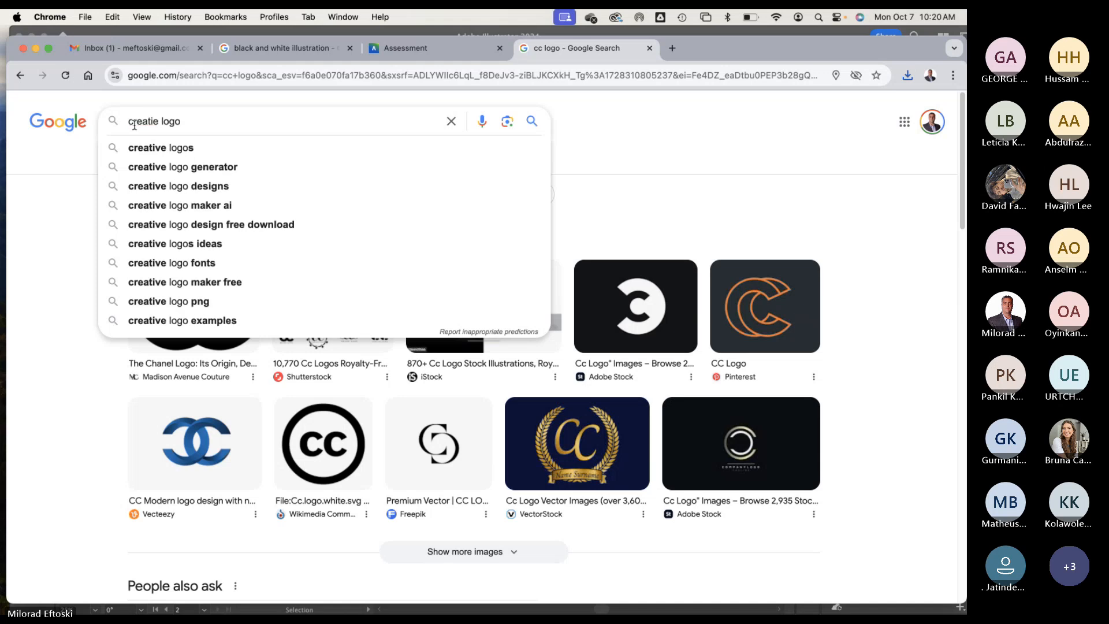
pyautogui.write('ve cloud')
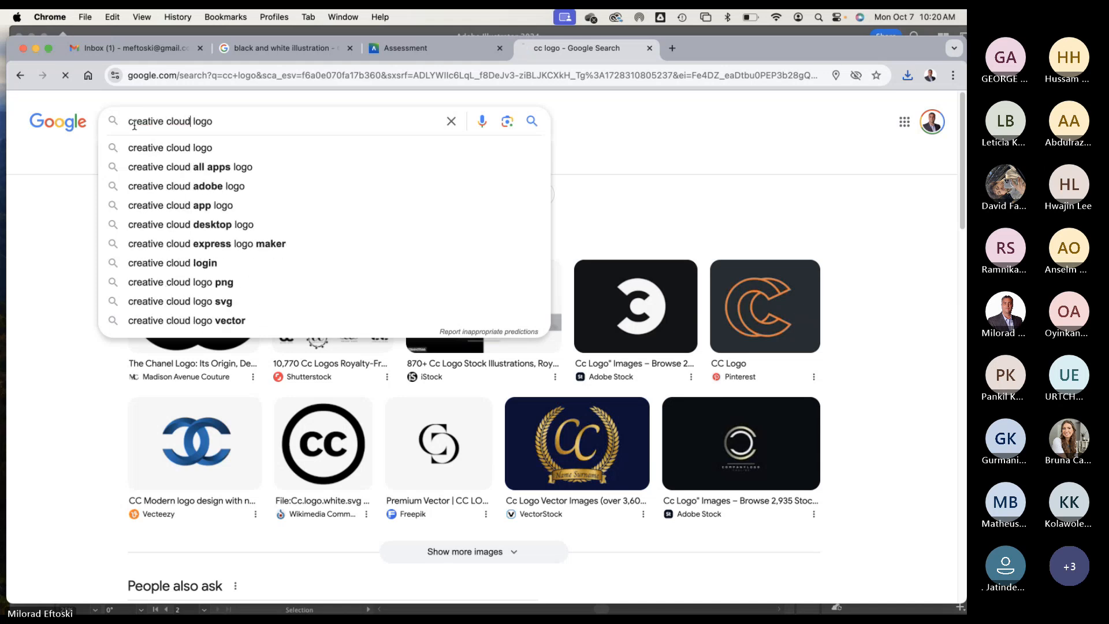
pyautogui.press('Return')
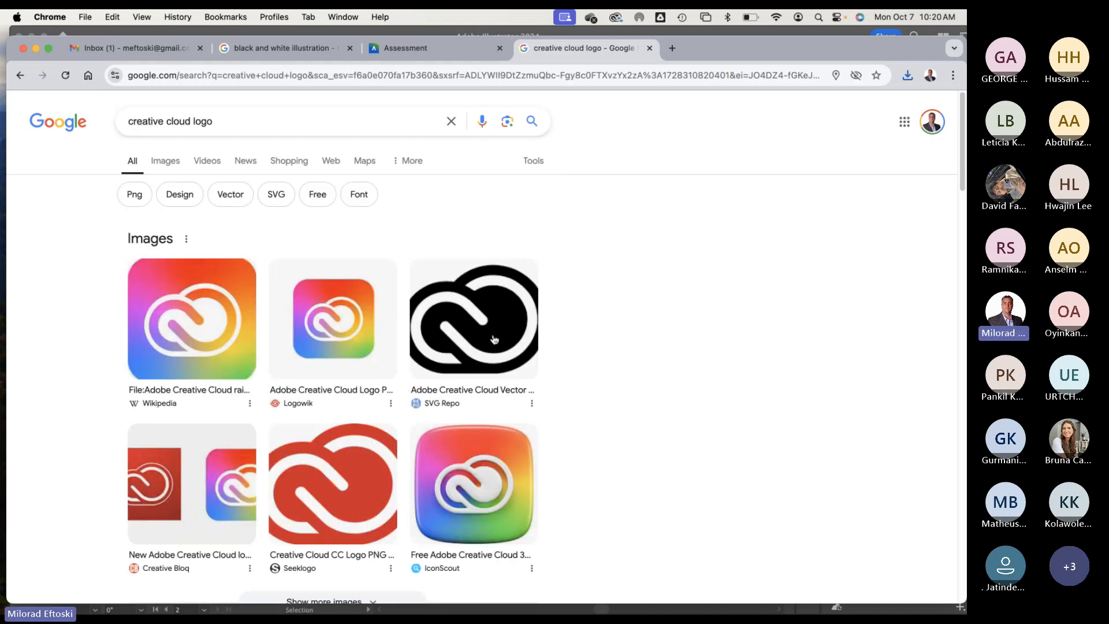
# Step: Save SVG Repo's black Adobe Creative Cloud vector icon to the Desktop as adobe-creative-cloud.svg
pyautogui.click(511, 346)
pyautogui.rightClick(722, 368)
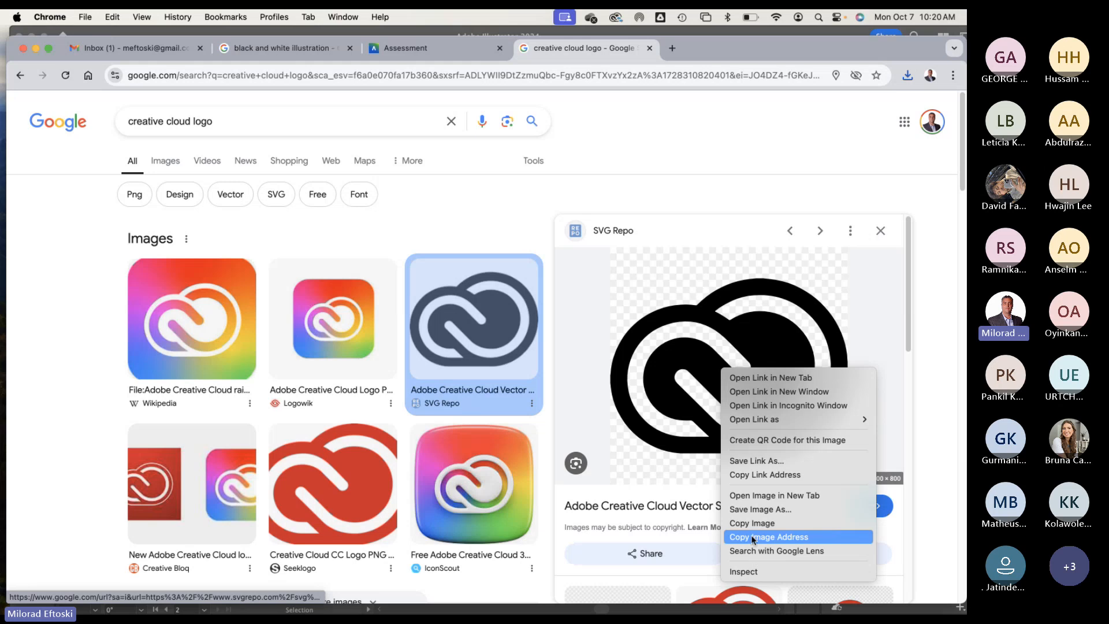
pyautogui.click(756, 511)
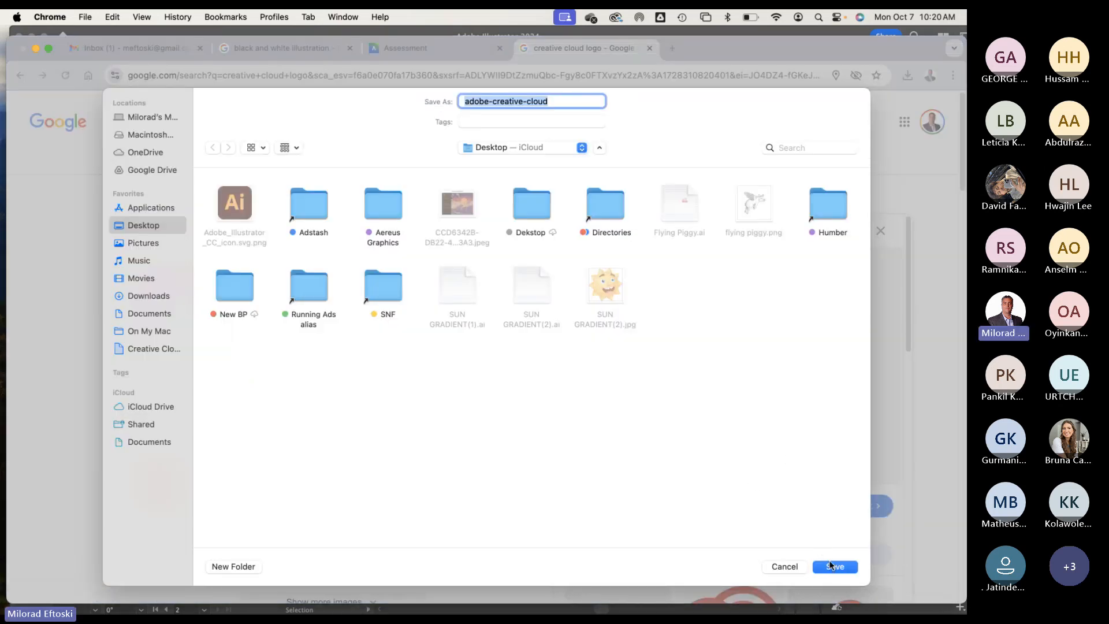
pyautogui.click(832, 566)
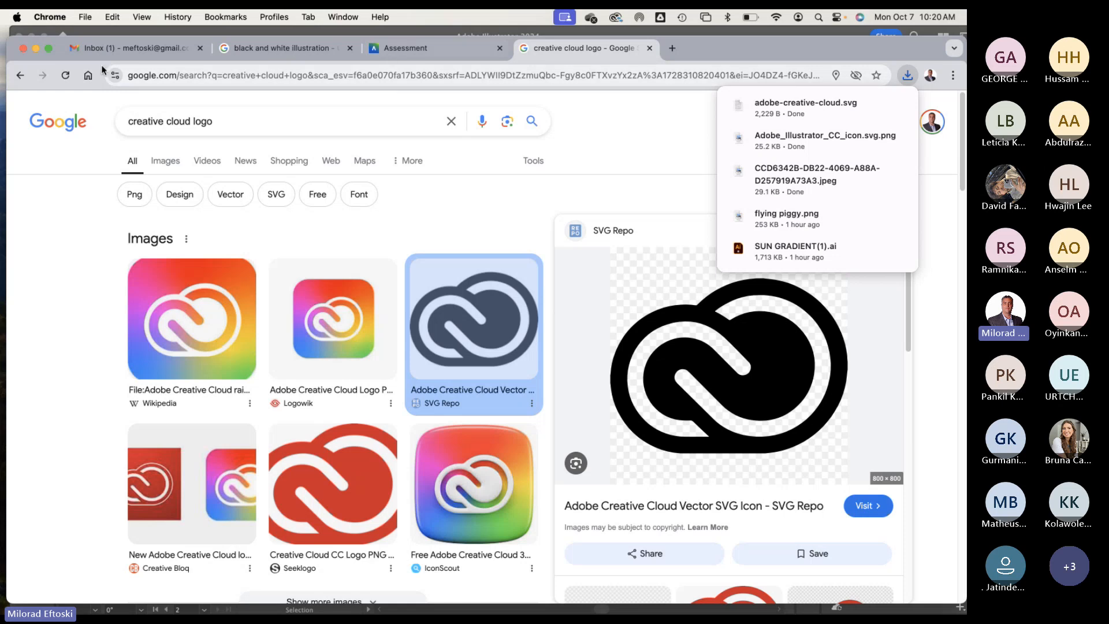
# Step: Switch to Illustrator and create a new 700 x 500 px landscape document in RGB Color at 72 ppi
pyautogui.press('super+Tab')
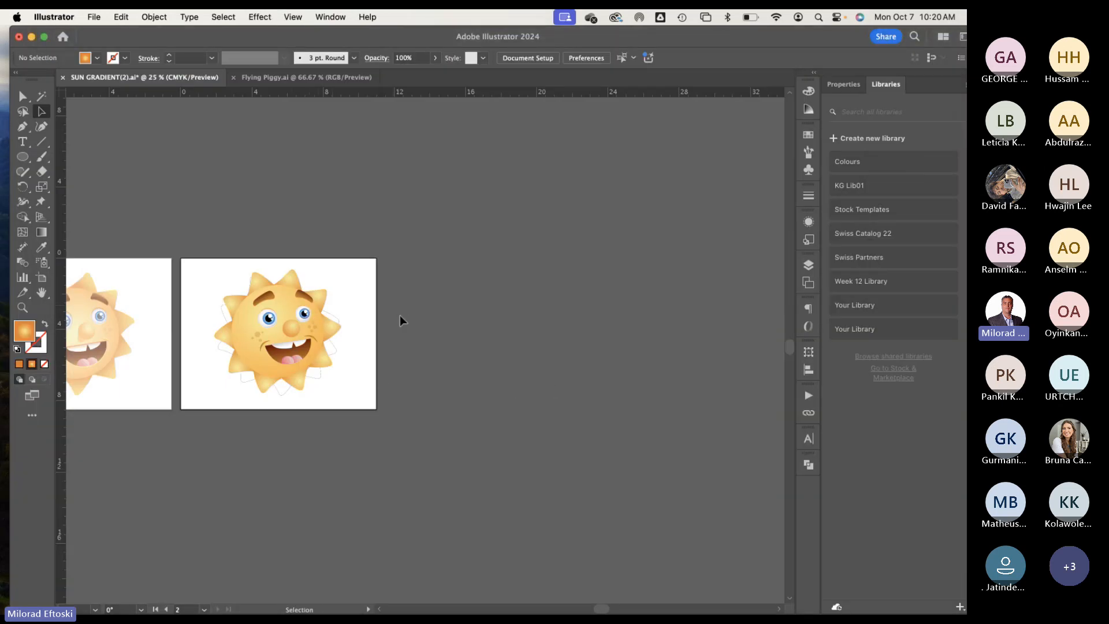
pyautogui.hscroll(-5, 400, 314)
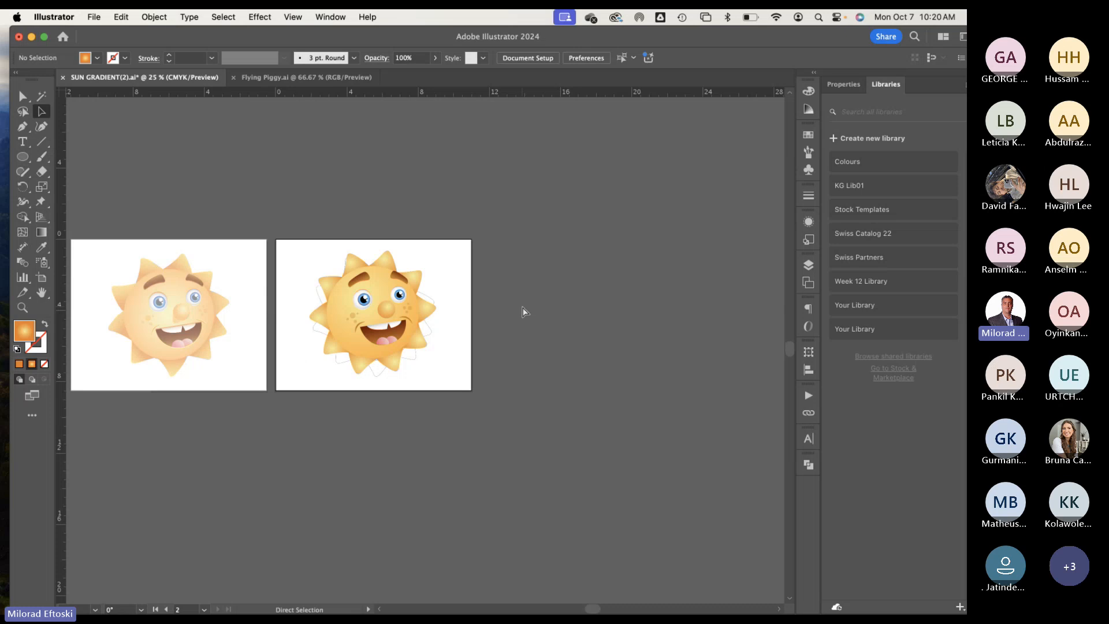
pyautogui.press('super+n')
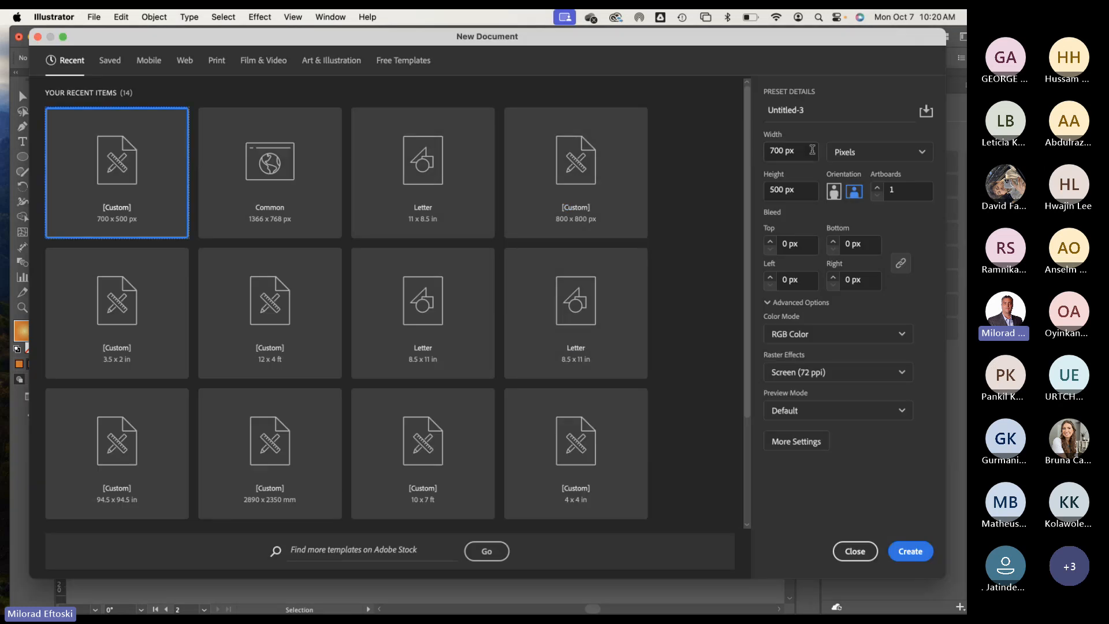
pyautogui.click(804, 151)
pyautogui.press('Tab')
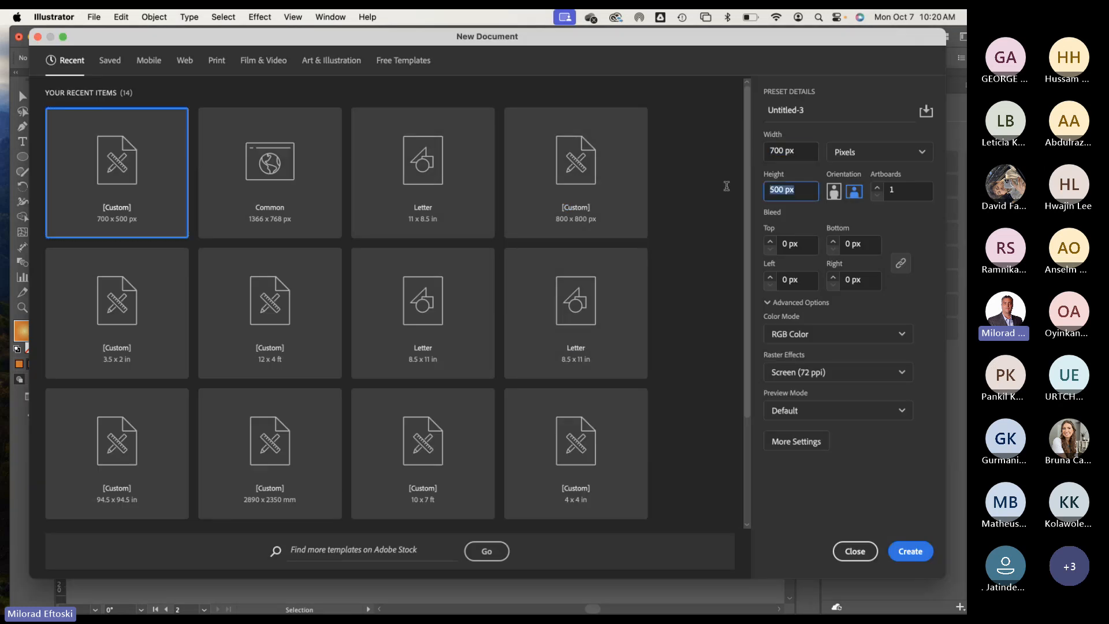
pyautogui.click(899, 543)
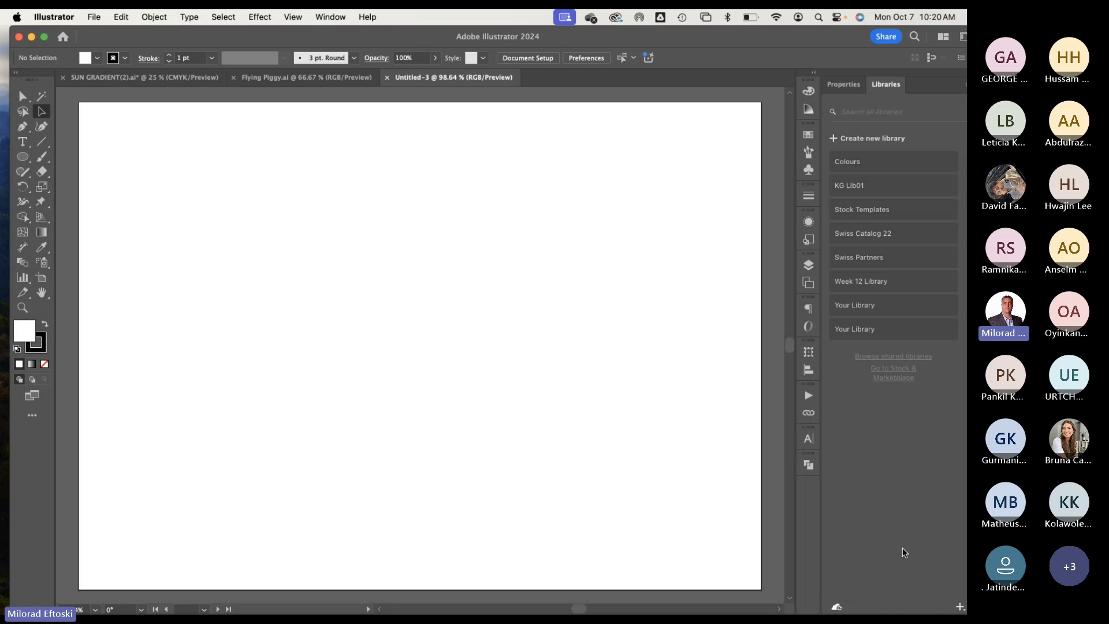
pyautogui.press('super+minus')
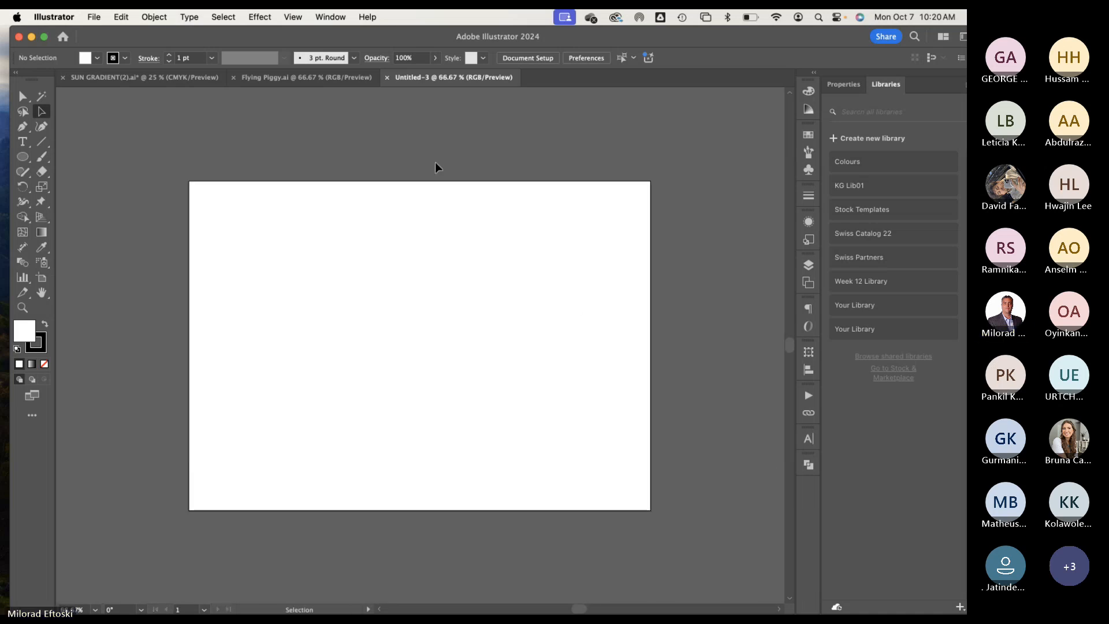
# Step: Group the finished sun artwork in SUN GRADIENT(2).ai and copy it into the new 700 x 500 px document
pyautogui.click(299, 81)
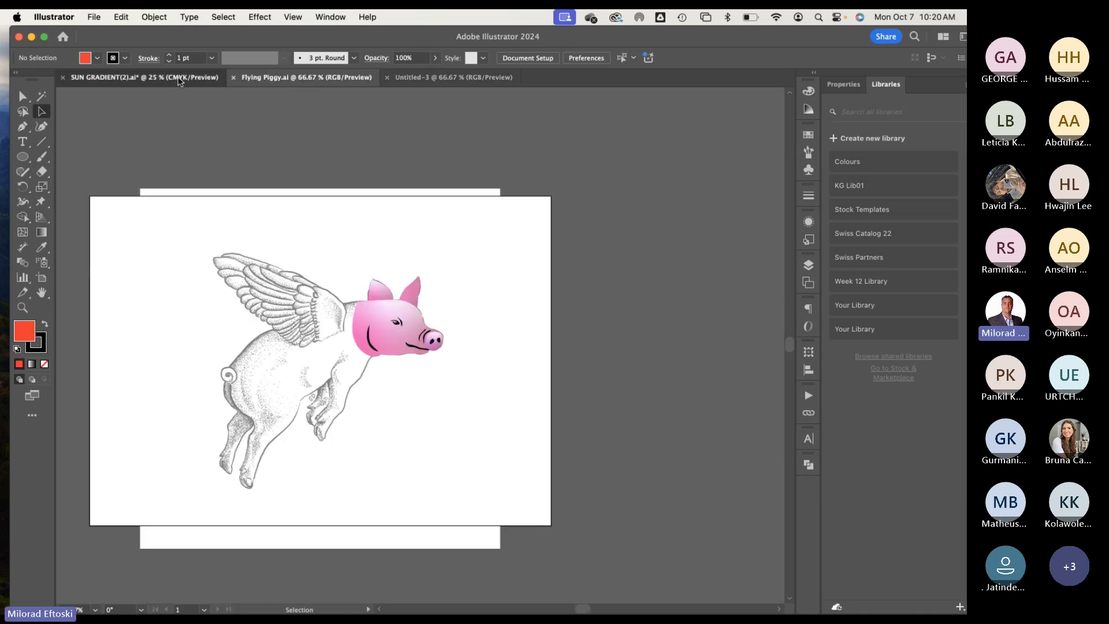
pyautogui.click(180, 82)
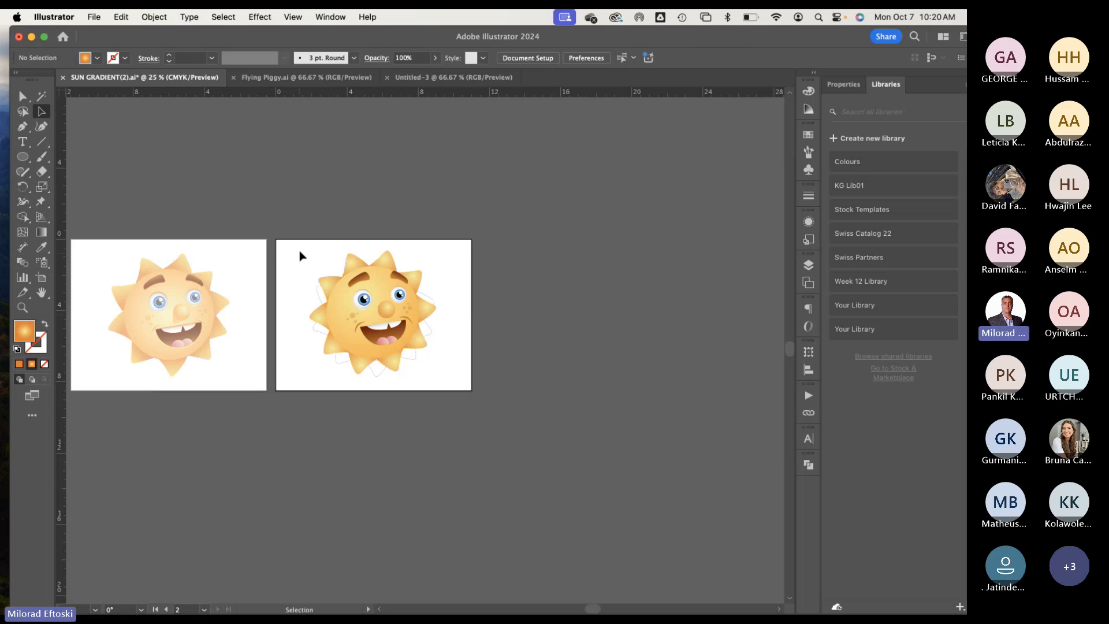
pyautogui.moveTo(300, 255); pyautogui.dragTo(404, 335)
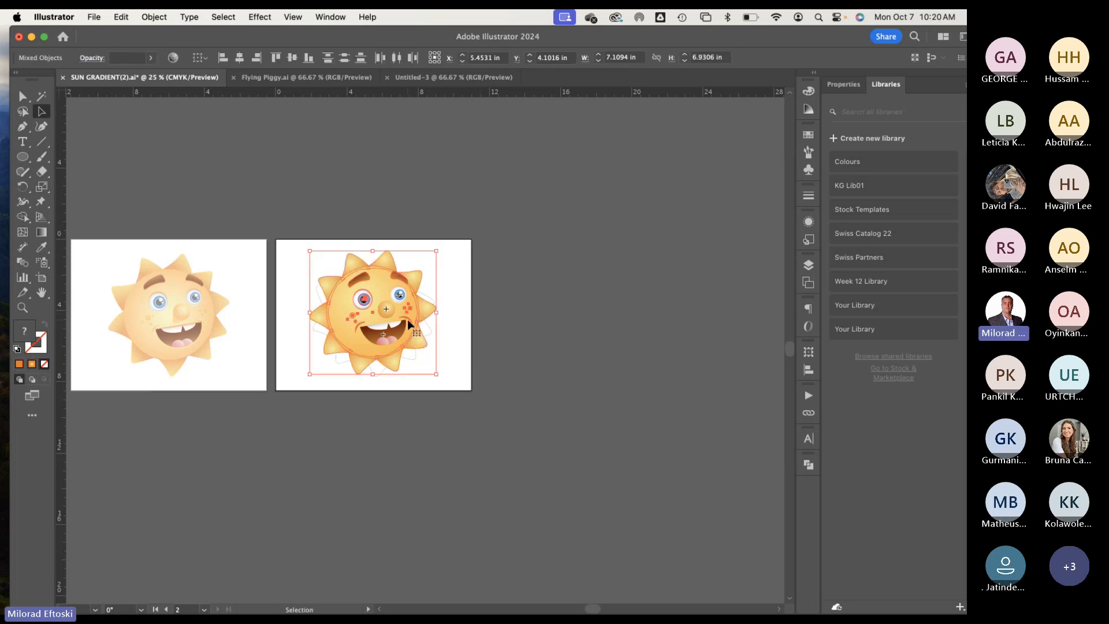
pyautogui.press('super+g')
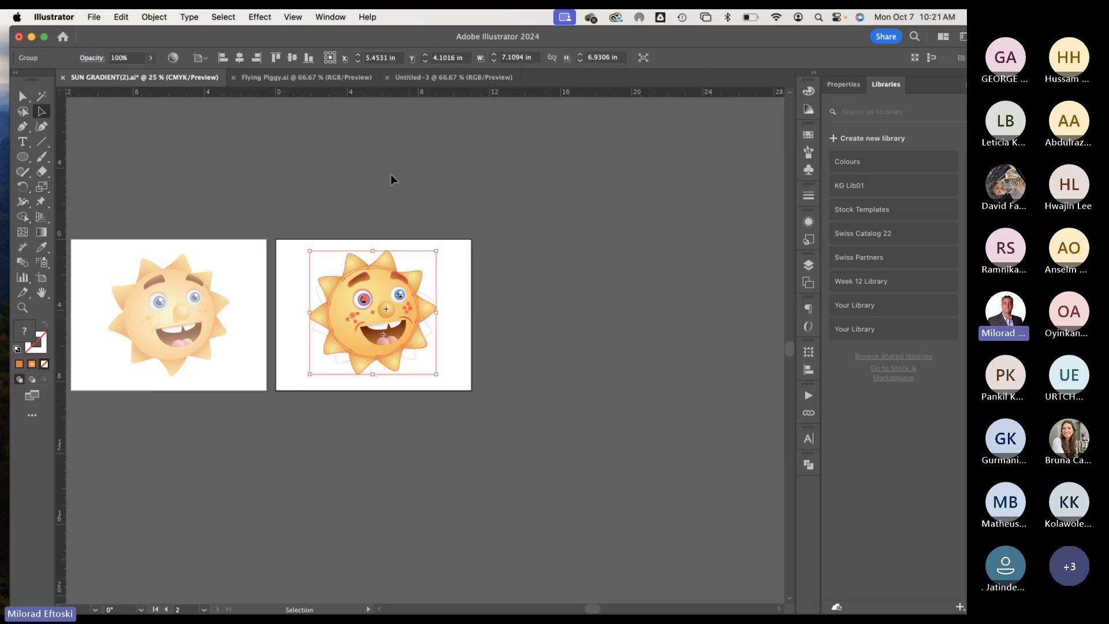
pyautogui.click(379, 80)
pyautogui.click(444, 76)
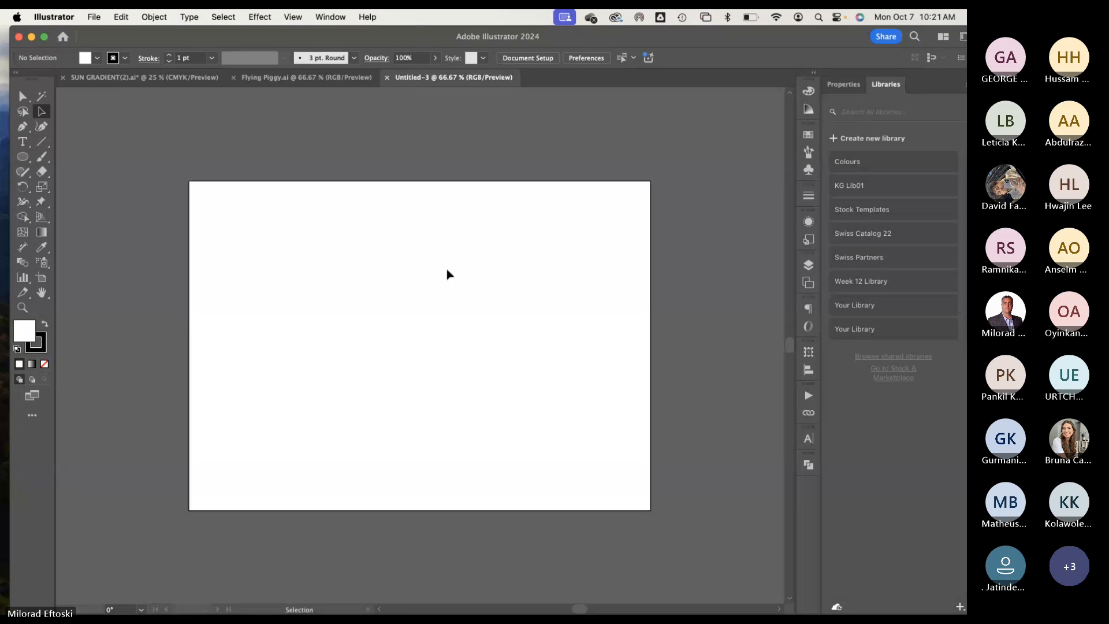
pyautogui.press('super+v')
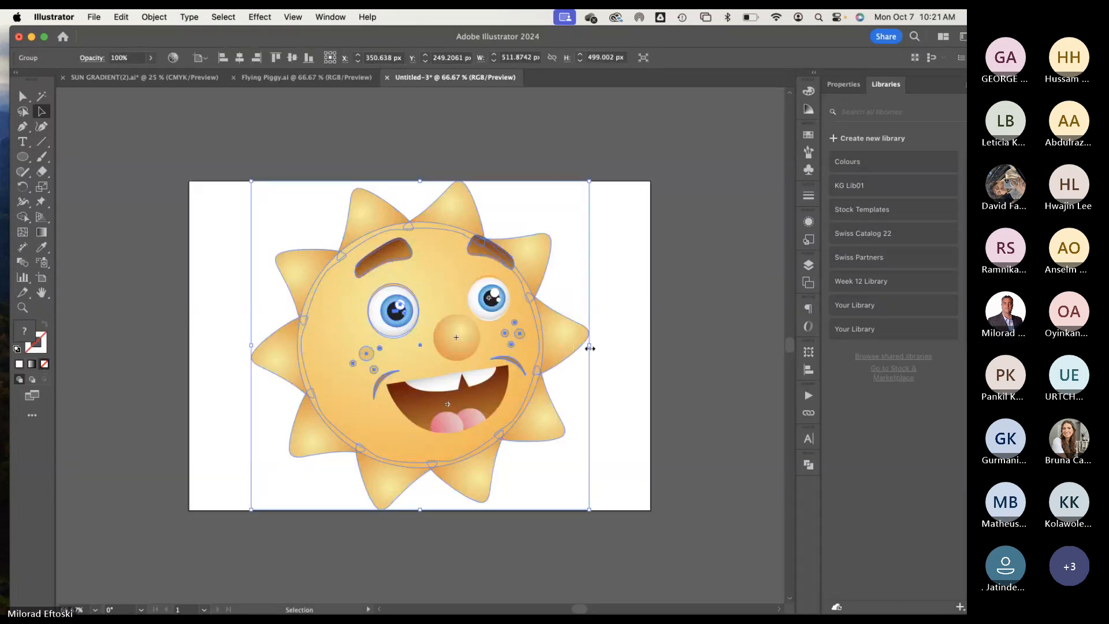
# Step: Scale the sun proportionally to about 376 x 367 px and position it right of centre on the artboard
pyautogui.moveTo(588, 345); pyautogui.dragTo(500, 345)
pyautogui.moveTo(387, 384); pyautogui.dragTo(503, 397)
pyautogui.keyDown('shift'); pyautogui.click(503, 397); pyautogui.keyUp('shift')
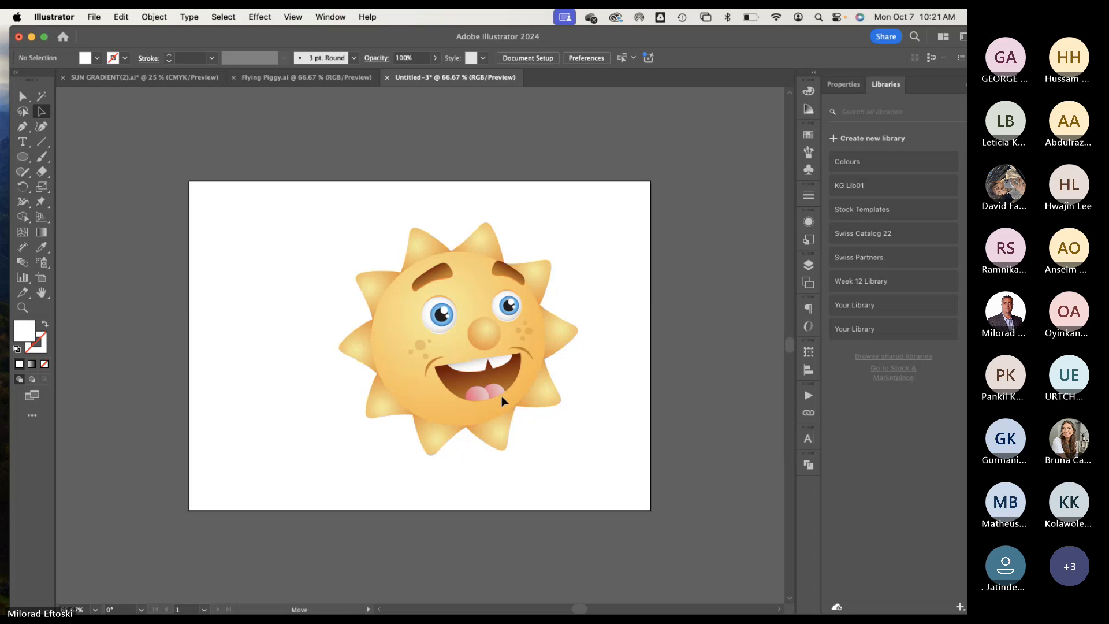
pyautogui.keyDown('shift'); pyautogui.click(503, 397); pyautogui.keyUp('shift')
pyautogui.moveTo(578, 456); pyautogui.dragTo(656, 455)
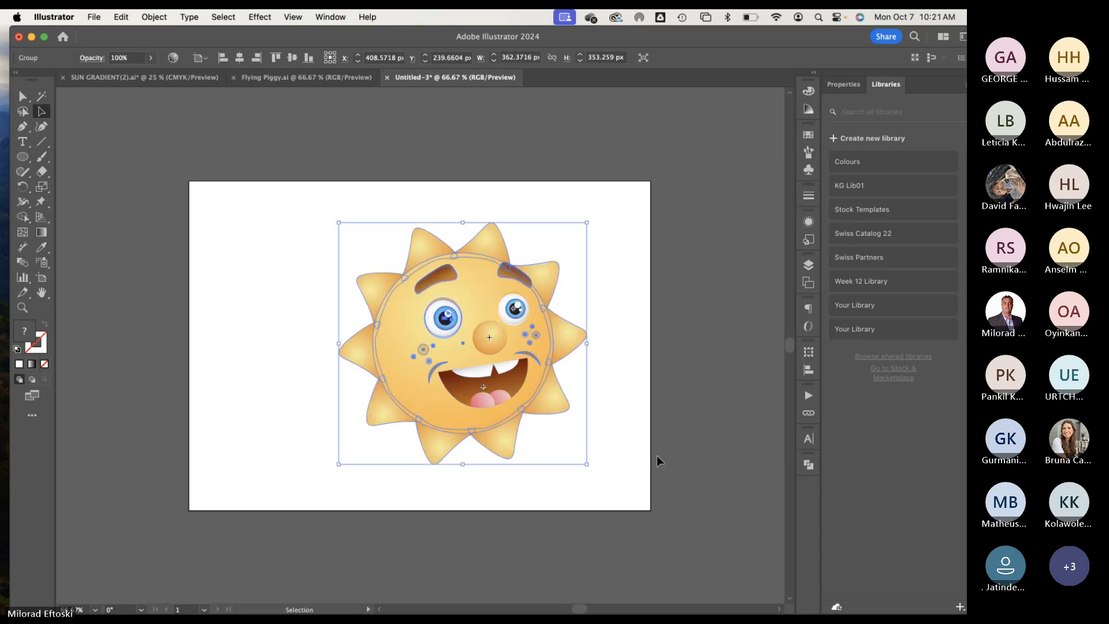
pyautogui.click(657, 455)
pyautogui.click(516, 372)
pyautogui.click(672, 407)
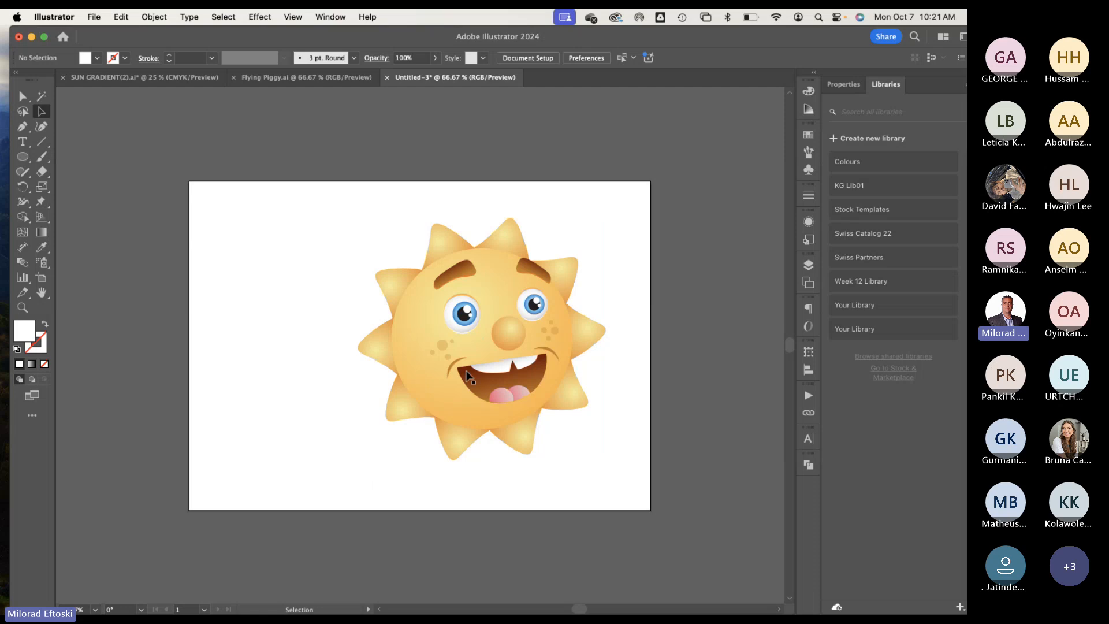
pyautogui.moveTo(462, 371)
pyautogui.mouseDown()
pyautogui.moveTo(489, 339)
pyautogui.moveTo(485, 378)
pyautogui.moveTo(474, 369)
pyautogui.mouseUp()
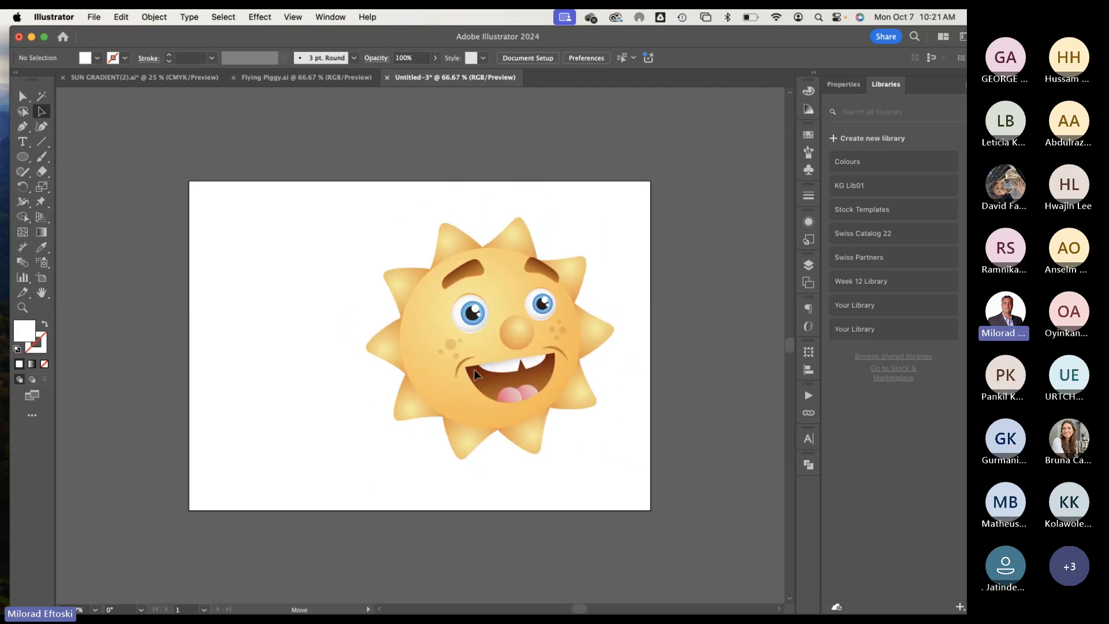
pyautogui.click(279, 314)
# Step: Draw a full-height rectangle over the left part of the artboard and fill it with the orange swatch
pyautogui.moveTo(23, 156); pyautogui.dragTo(64, 157)
pyautogui.moveTo(189, 181); pyautogui.dragTo(385, 511)
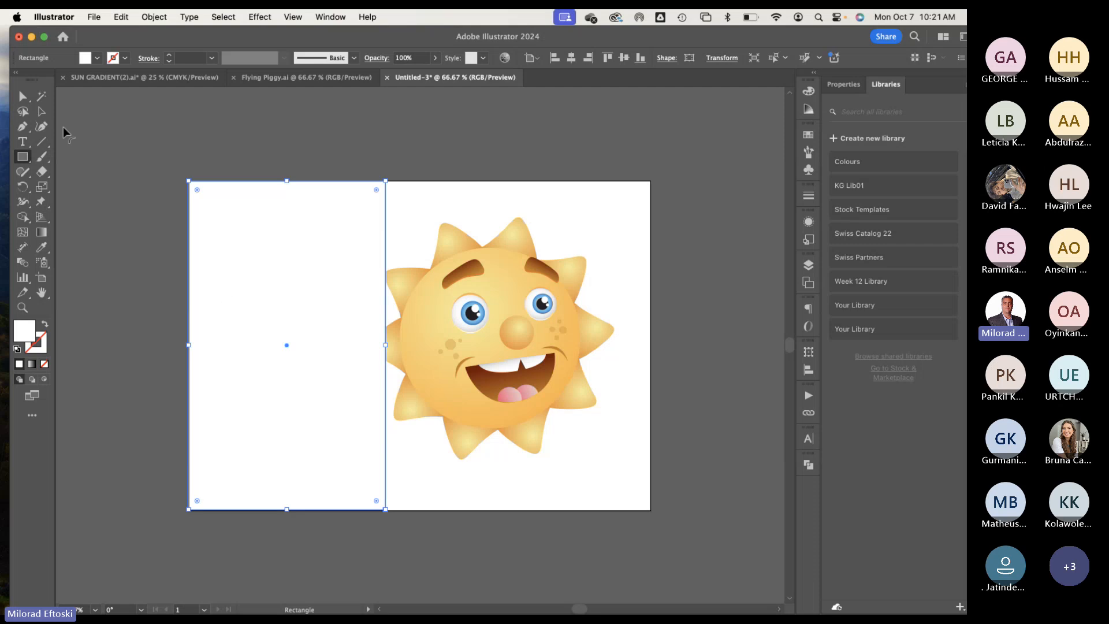
pyautogui.click(41, 112)
pyautogui.click(809, 135)
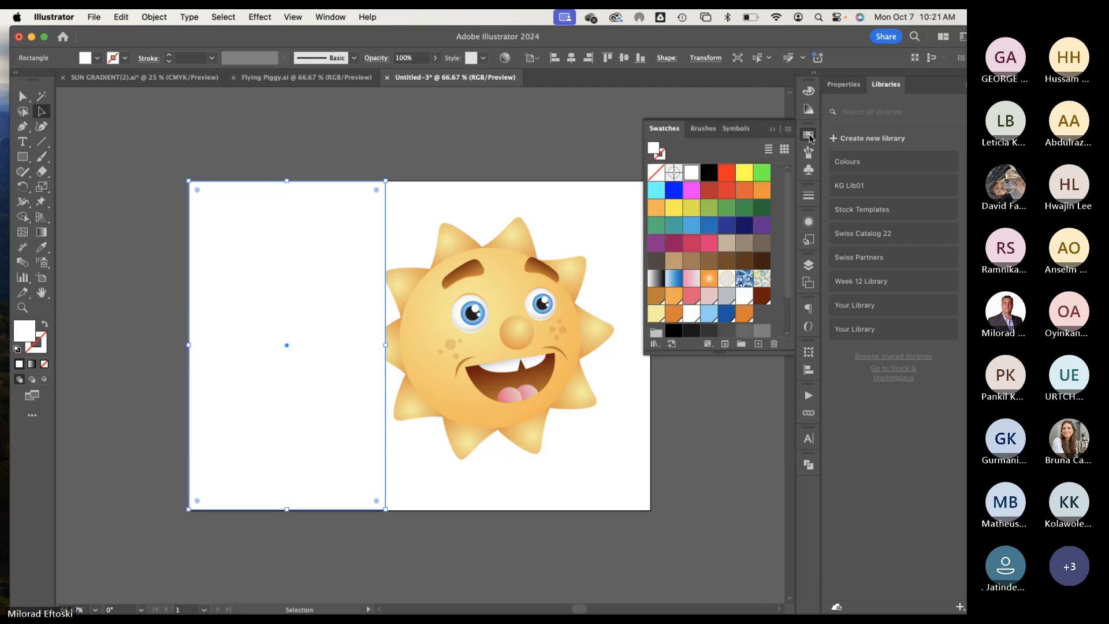
pyautogui.click(749, 312)
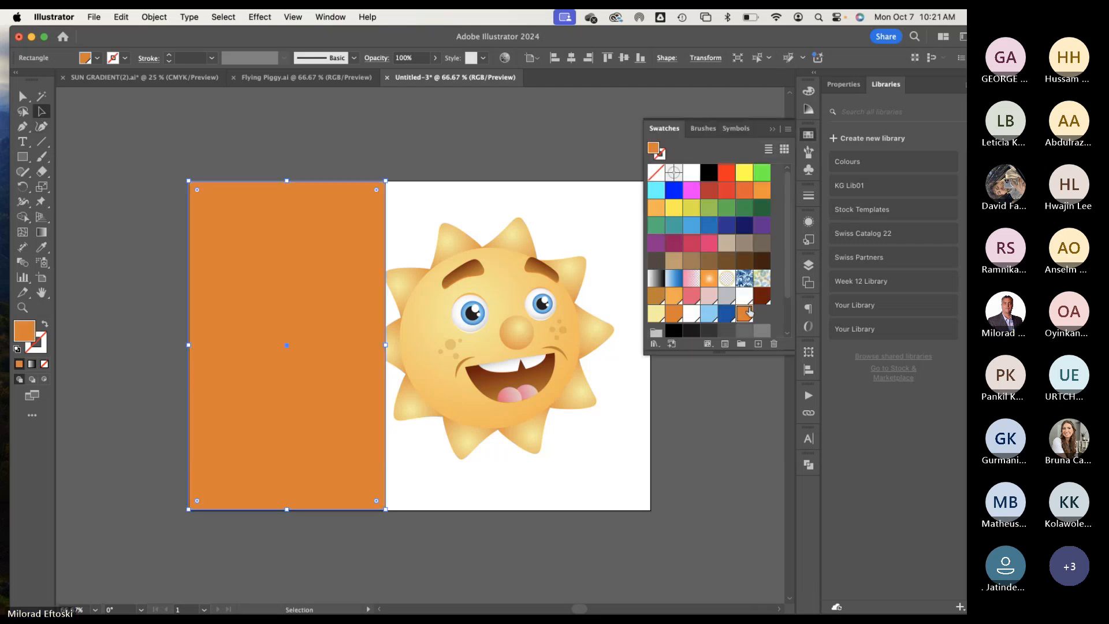
pyautogui.click(676, 314)
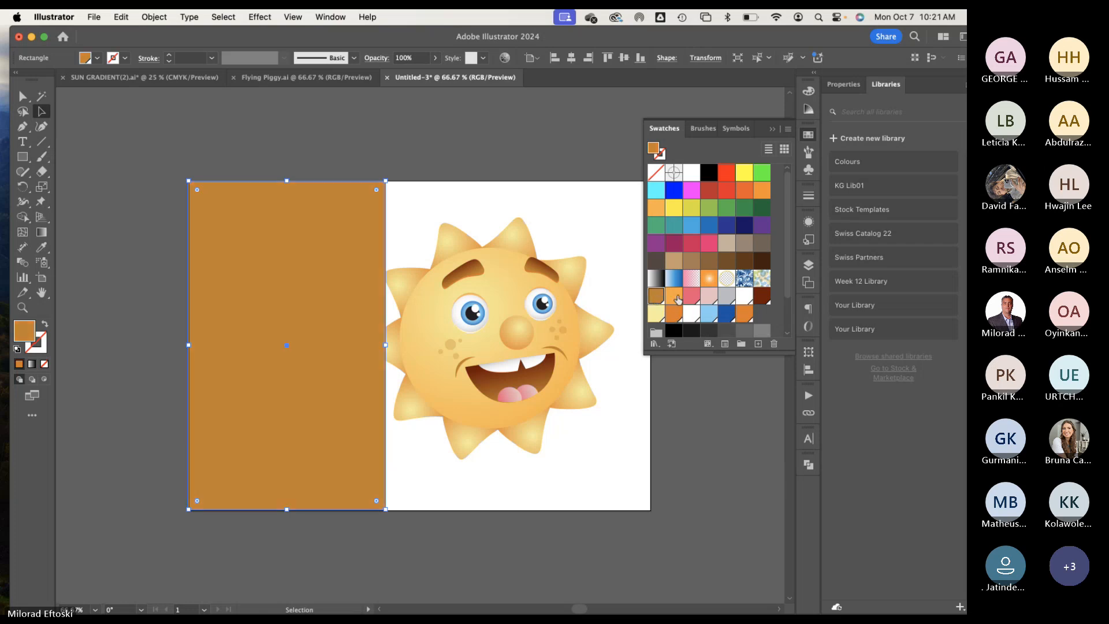
pyautogui.click(673, 295)
pyautogui.click(673, 314)
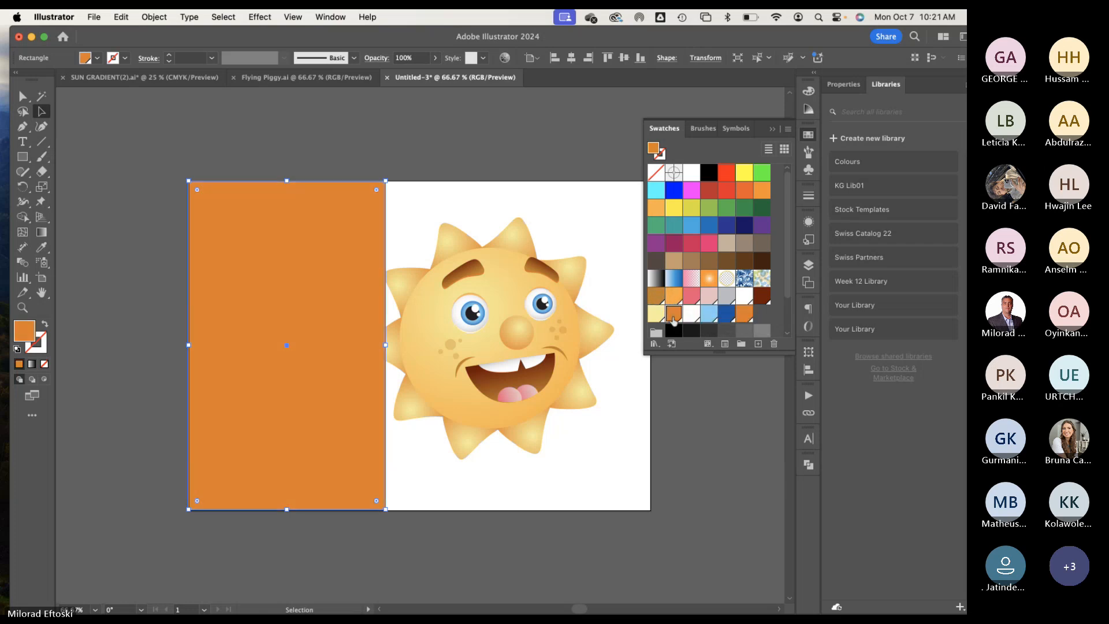
pyautogui.click(449, 152)
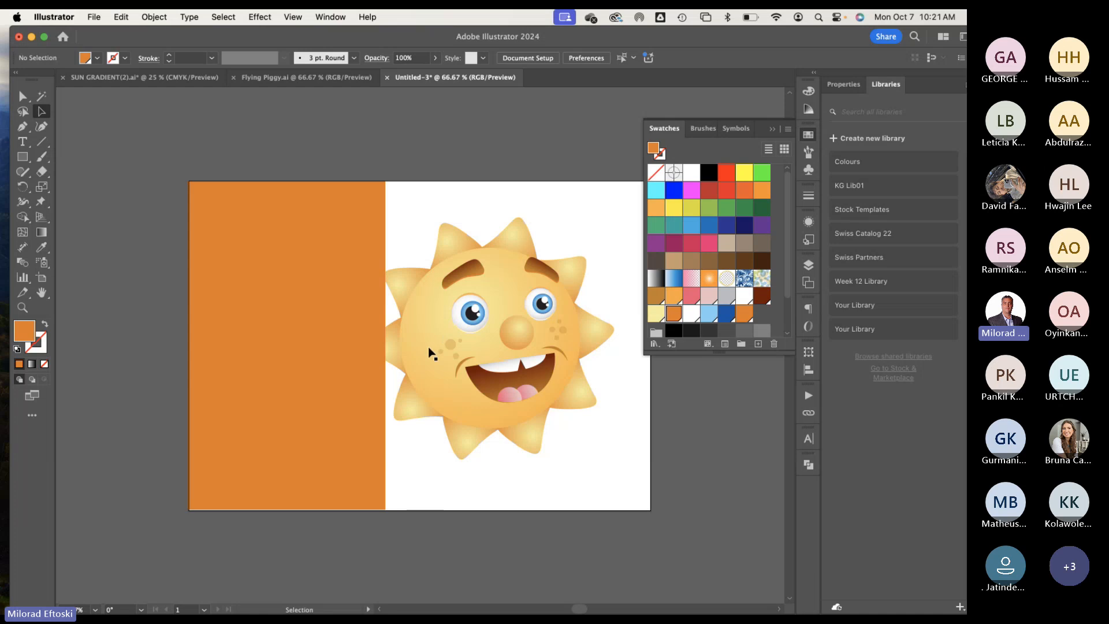
# Step: Bring the sun to the front and move it left so its rays overlap the orange panel
pyautogui.moveTo(434, 342)
pyautogui.mouseDown()
pyautogui.moveTo(418, 348)
pyautogui.moveTo(439, 352)
pyautogui.moveTo(425, 355)
pyautogui.mouseUp()
pyautogui.press('super+shift+bracketright')
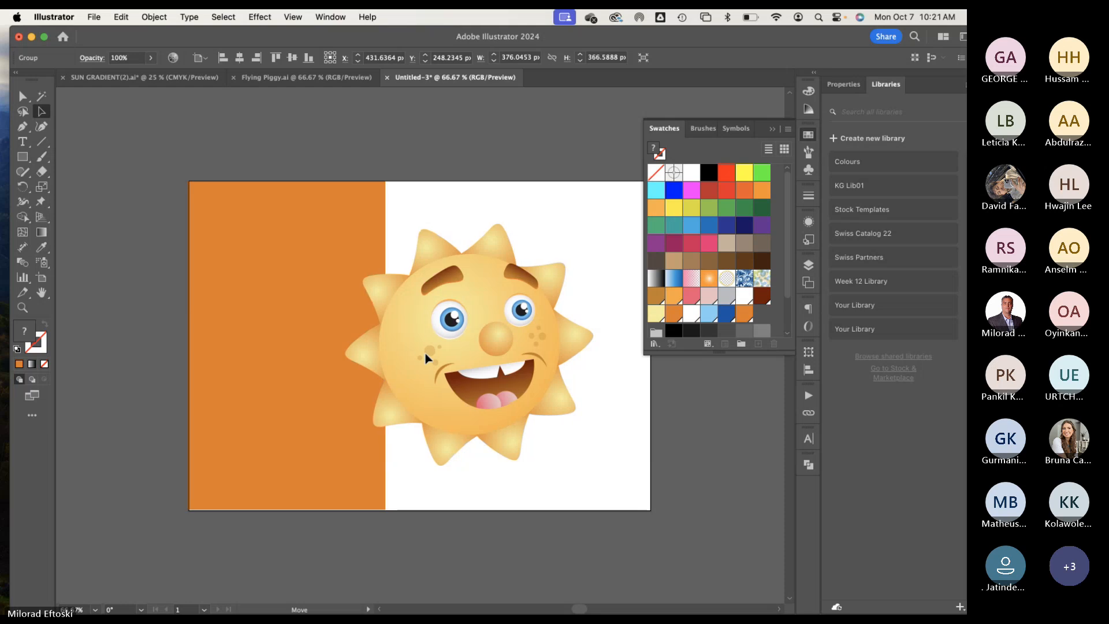
pyautogui.click(518, 519)
pyautogui.moveTo(518, 519); pyautogui.dragTo(469, 514)
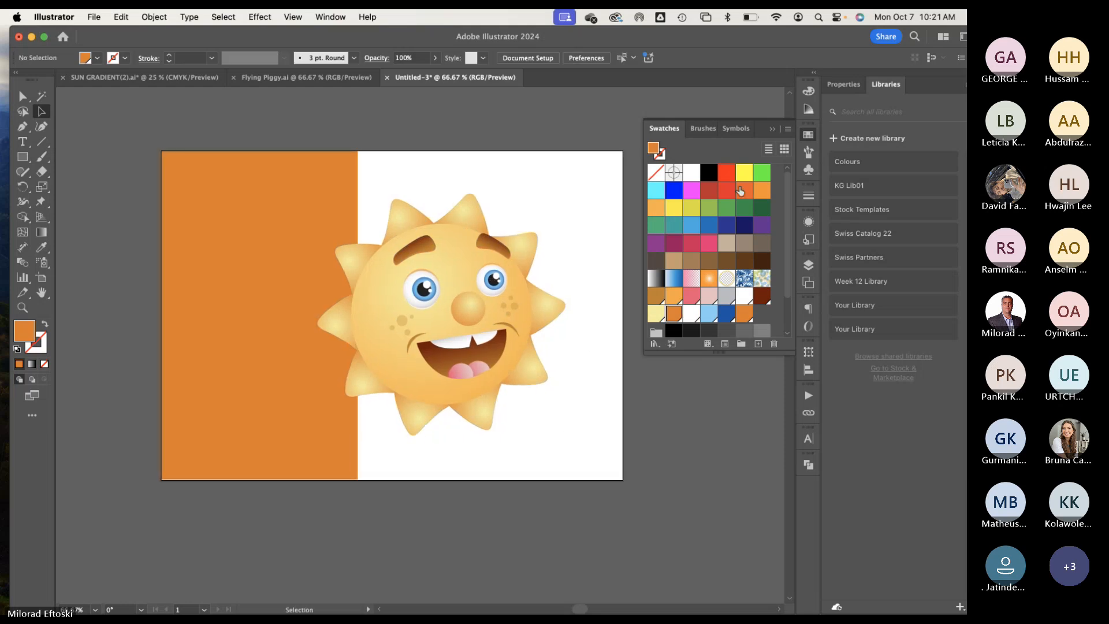
pyautogui.click(808, 134)
pyautogui.hscroll(-2, 627, 238)
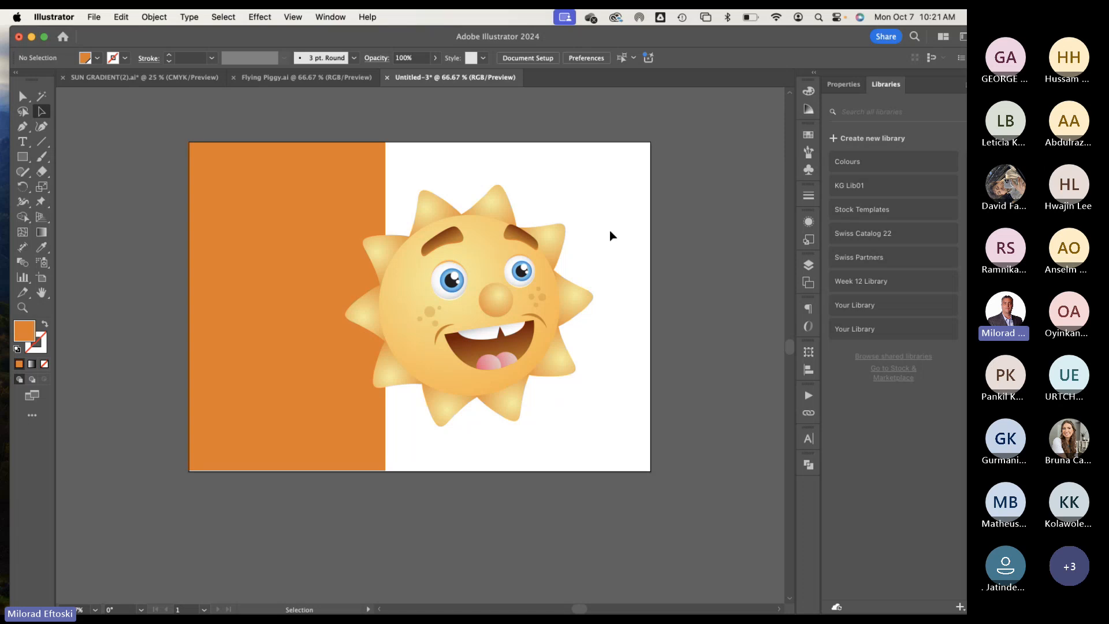
# Step: Draw a rectangle over the artboard's lower area beside the orange panel and fill it with a white-to-black linear gradient
pyautogui.click(24, 143)
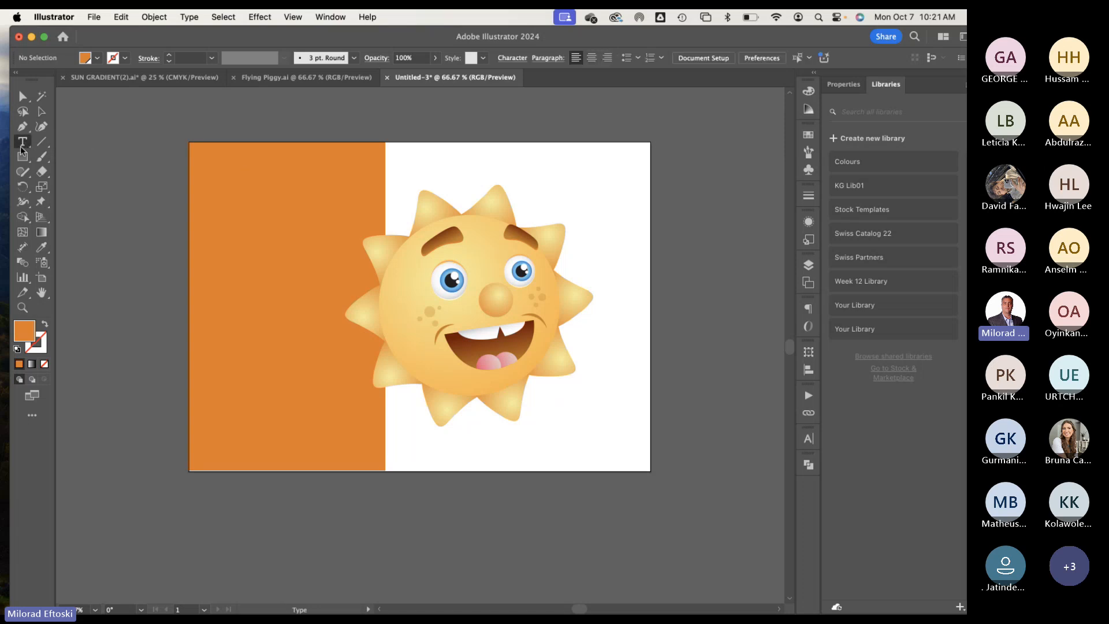
pyautogui.click(22, 157)
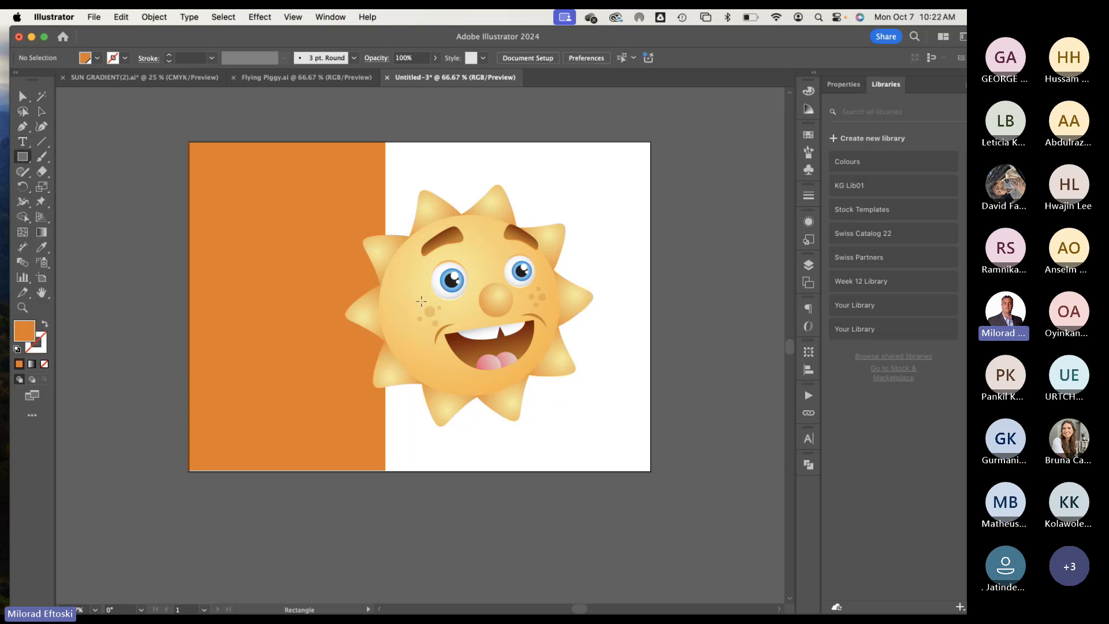
pyautogui.moveTo(385, 308)
pyautogui.mouseDown()
pyautogui.moveTo(606, 470)
pyautogui.moveTo(651, 472)
pyautogui.mouseUp()
pyautogui.press('a')
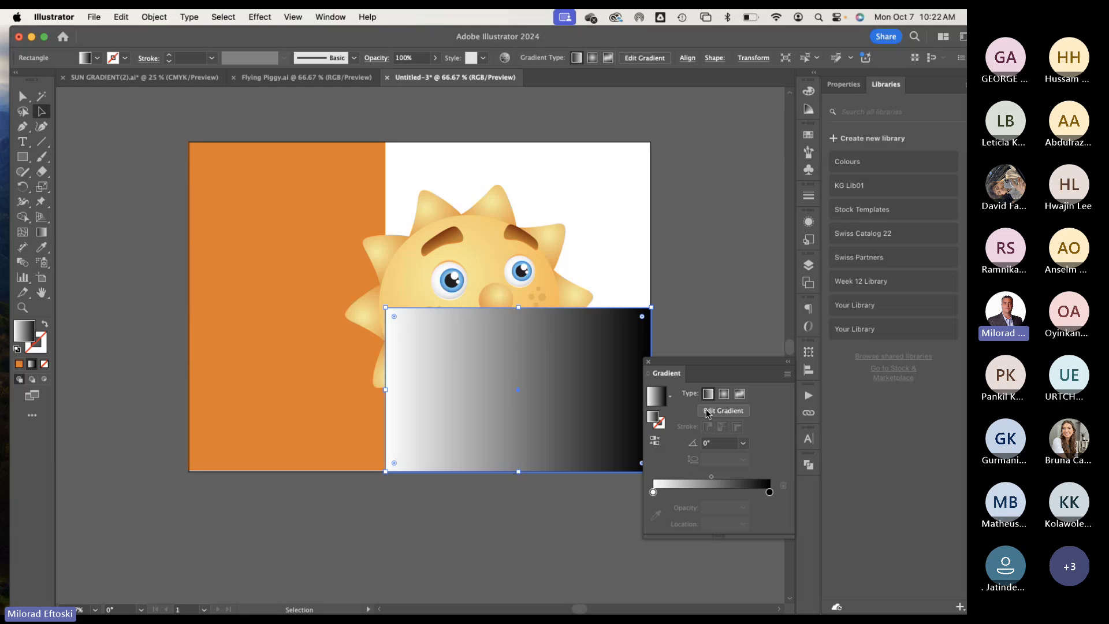
# Step: Redirect the rectangle's gradient downward at about -84° and set its starting colour stop to the light blue-grey swatch
pyautogui.click(41, 231)
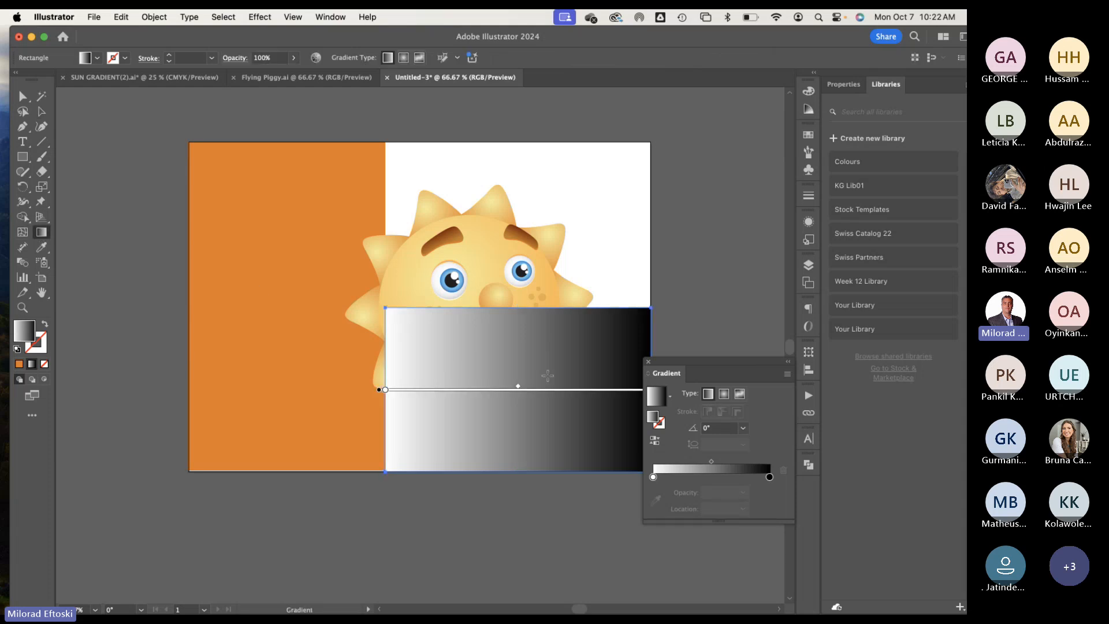
pyautogui.moveTo(510, 318); pyautogui.dragTo(530, 505)
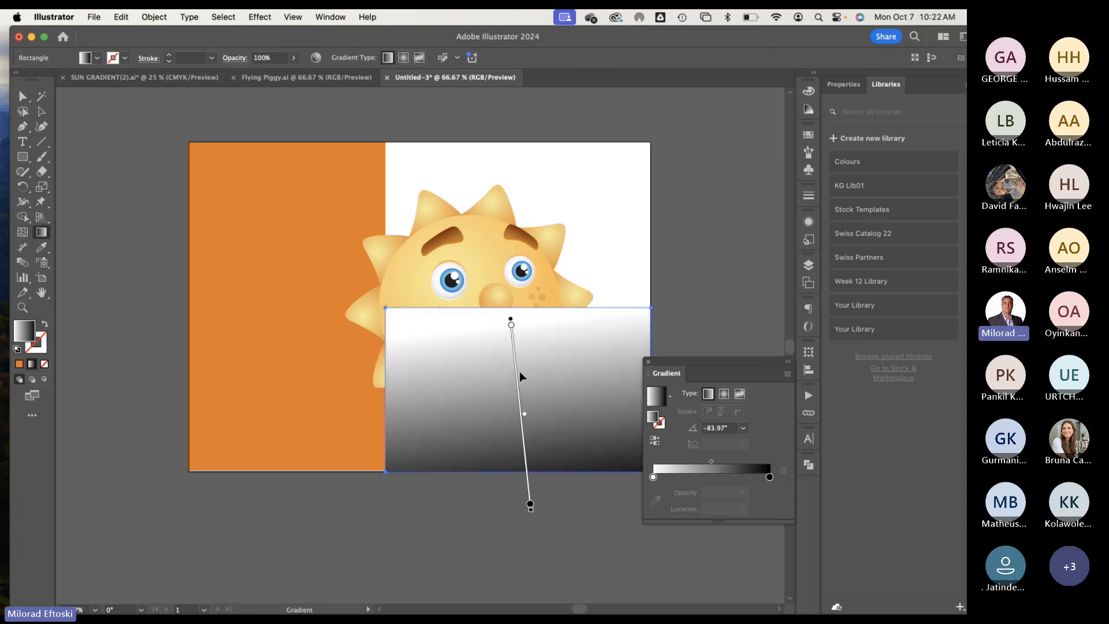
pyautogui.doubleClick(510, 325)
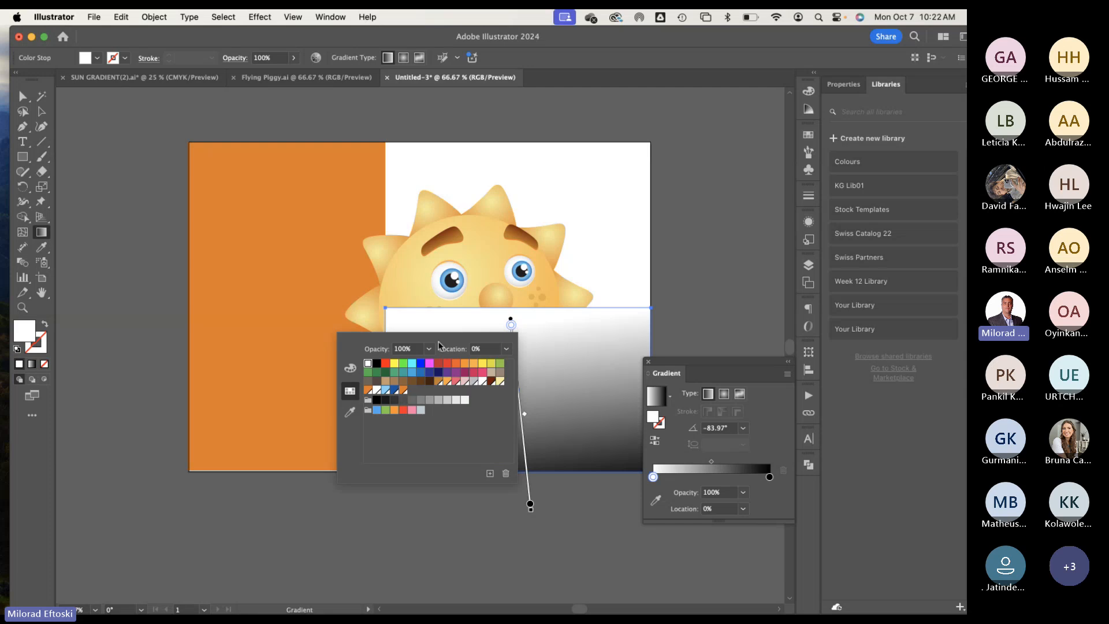
pyautogui.click(420, 411)
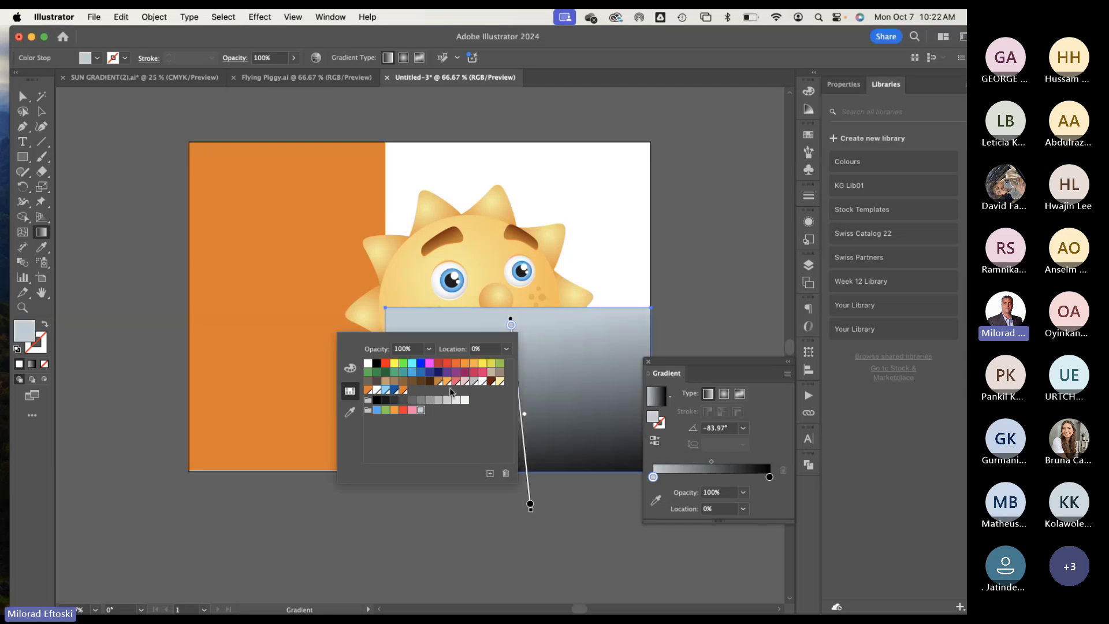
# Step: Set both colour stops of the lower rectangle's gradient to the light blue swatch C=45 M=0 Y=0 K=0
pyautogui.click(530, 504)
pyautogui.doubleClick(529, 504)
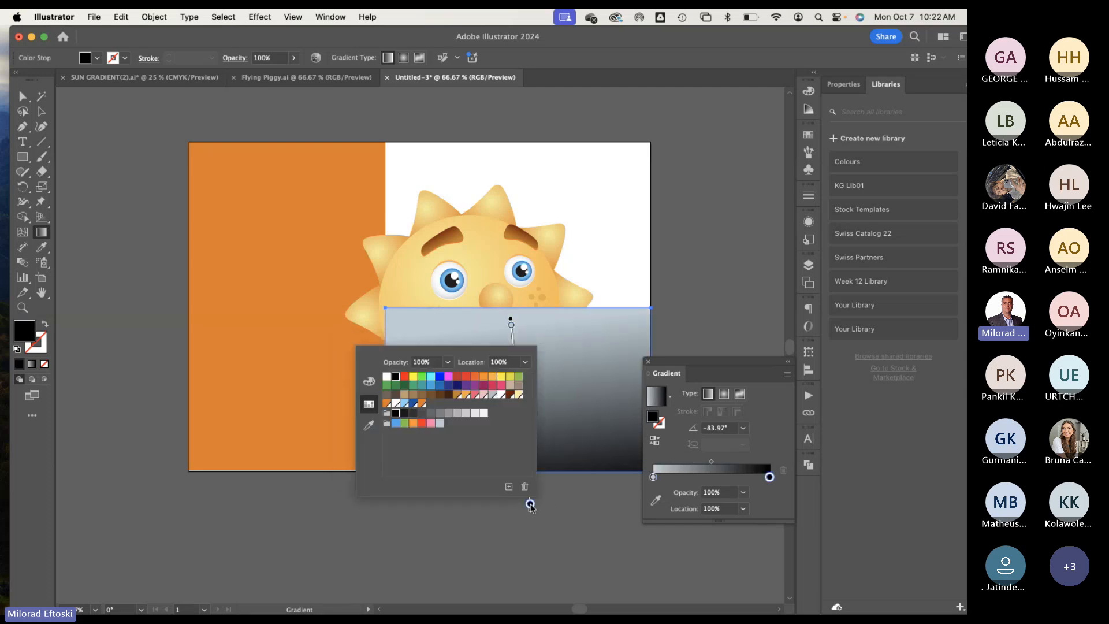
pyautogui.click(405, 403)
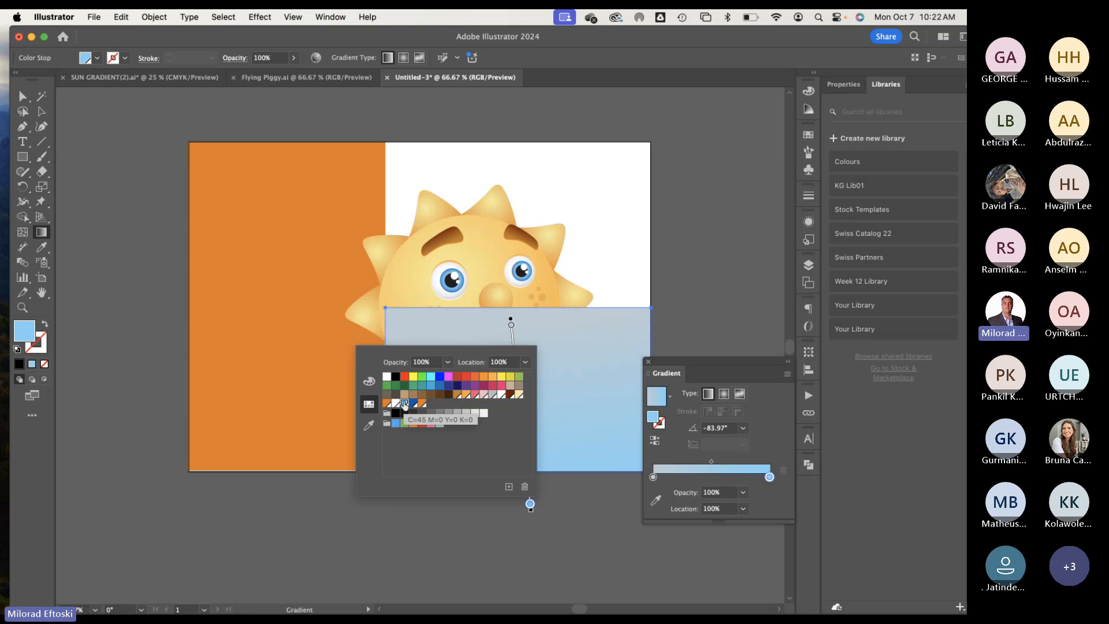
pyautogui.click(511, 325)
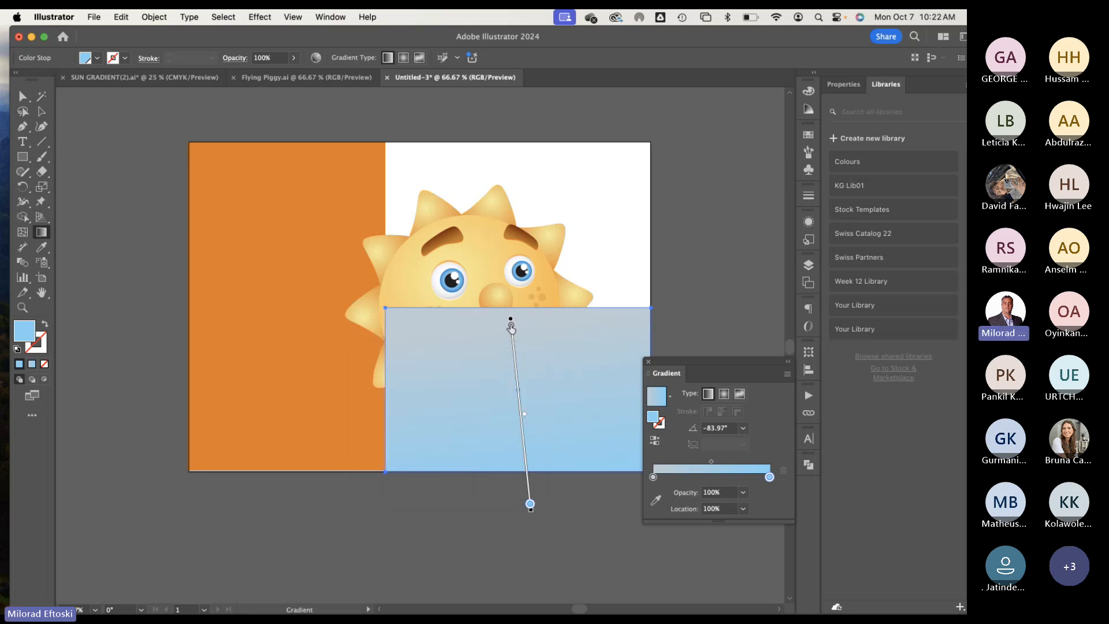
pyautogui.doubleClick(510, 325)
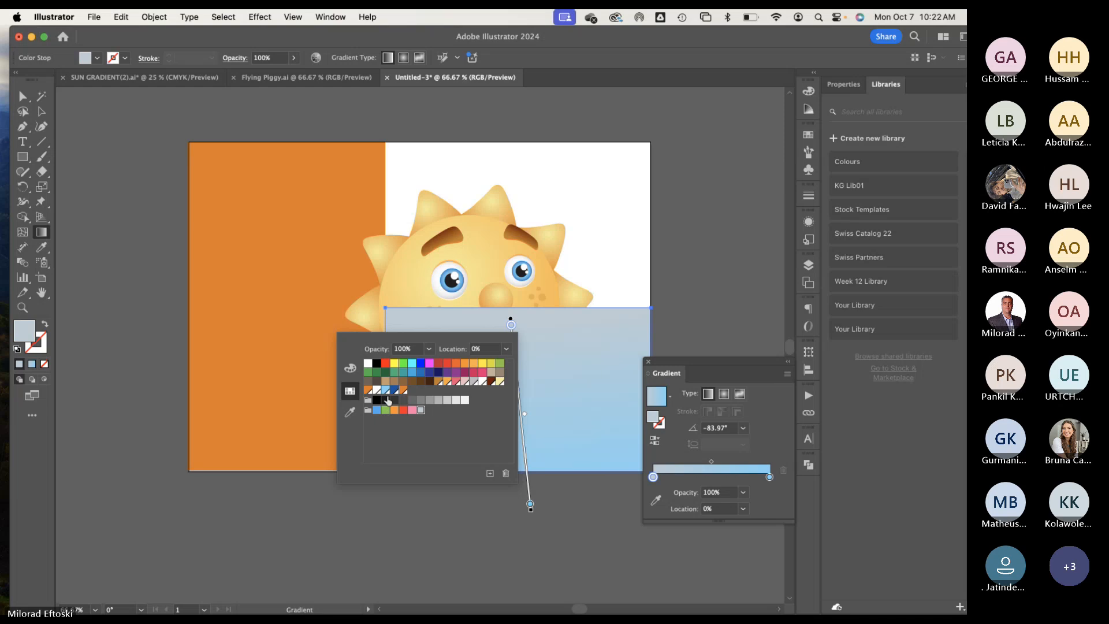
pyautogui.click(386, 390)
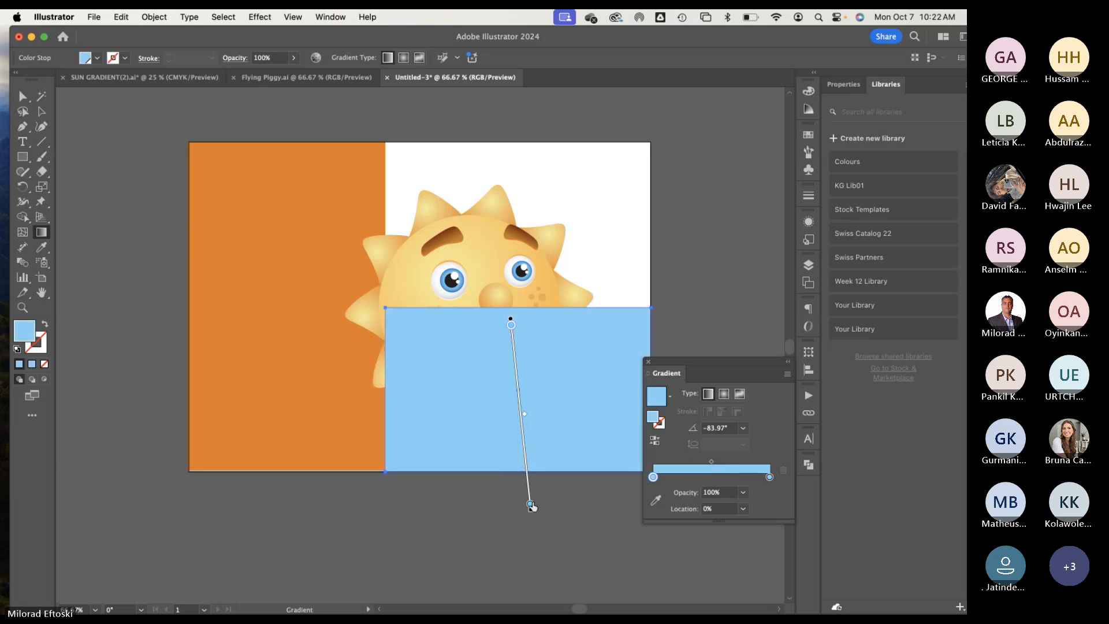
# Step: Set the gradient's ending colour stop to a deep blue swatch, trying lighter blues on the way
pyautogui.doubleClick(530, 504)
pyautogui.click(395, 426)
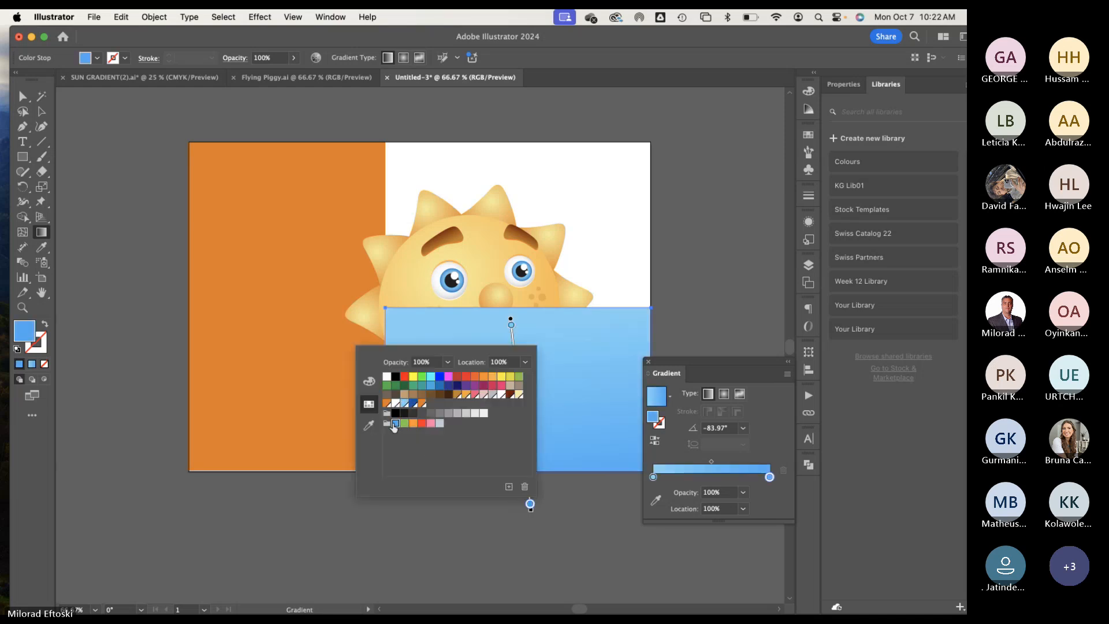
pyautogui.click(430, 386)
pyautogui.click(439, 386)
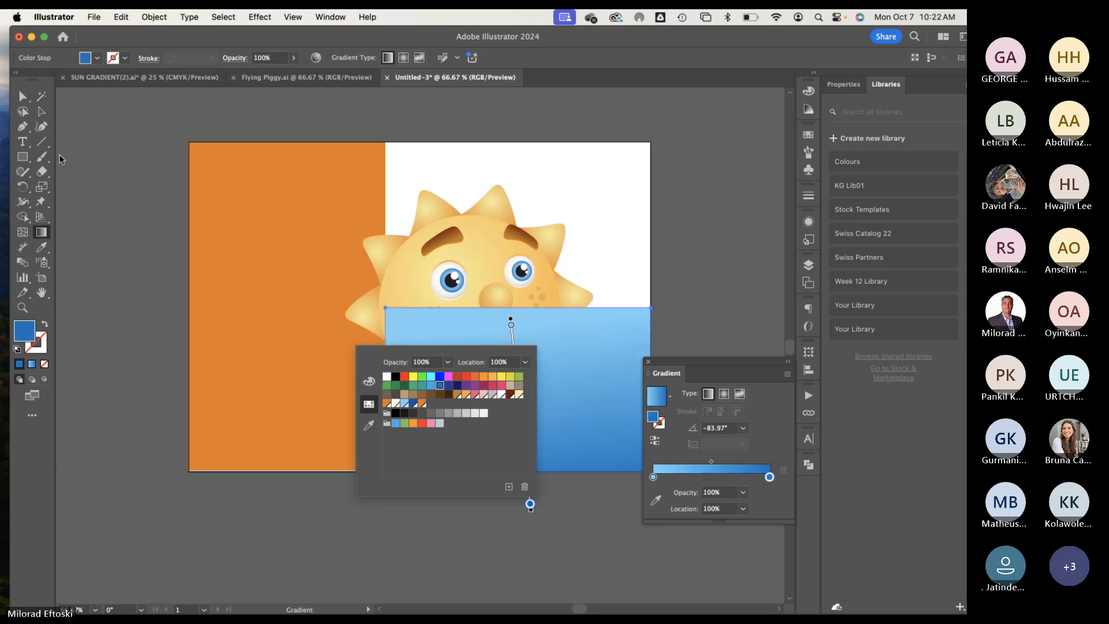
pyautogui.click(97, 134)
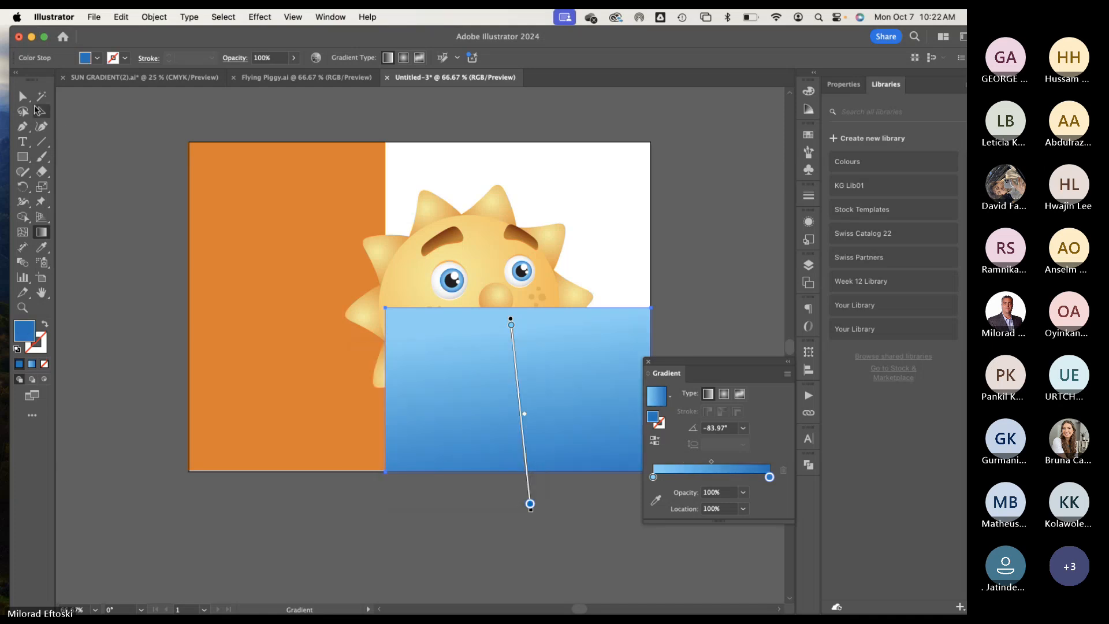
# Step: Duplicate the blue rectangle onto the artboard's upper area and redirect the copy's gradient upward at 90°
pyautogui.click(41, 111)
pyautogui.click(467, 406)
pyautogui.moveTo(468, 407); pyautogui.dragTo(461, 243)
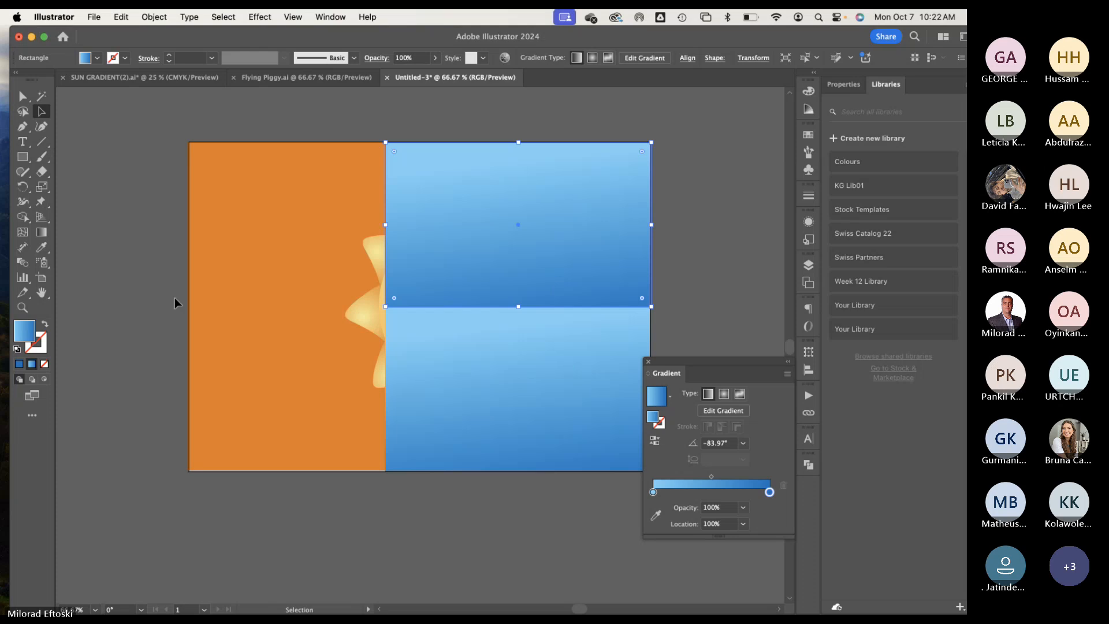
pyautogui.click(41, 232)
pyautogui.moveTo(566, 289); pyautogui.dragTo(554, 120)
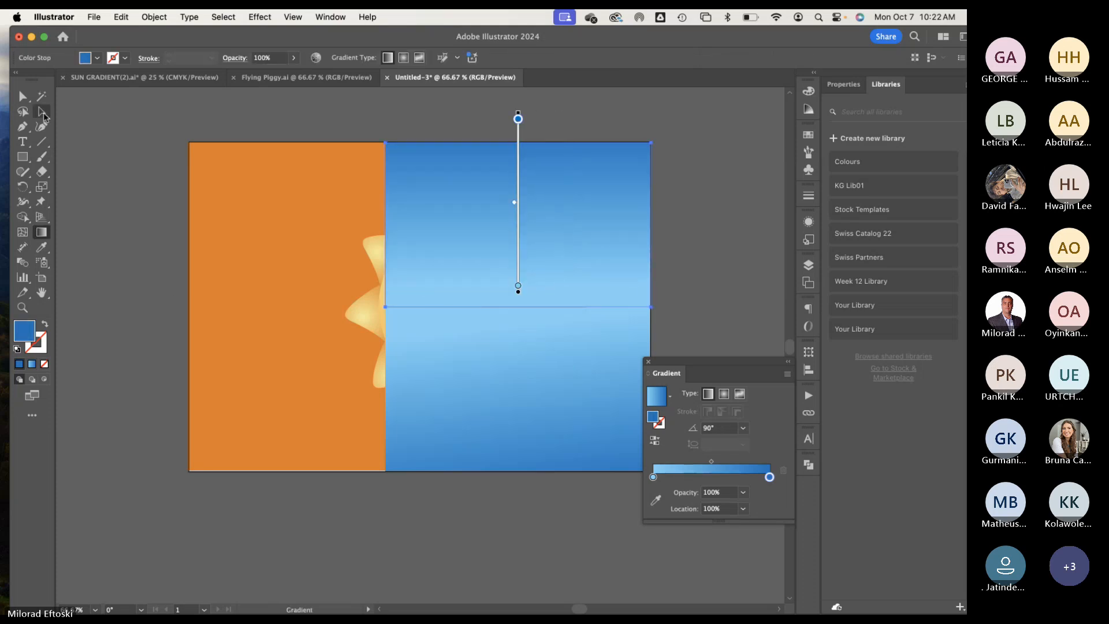
# Step: Change the starting colour stop of the lower rectangle's gradient to the yellow-green swatch
pyautogui.click(41, 111)
pyautogui.click(440, 391)
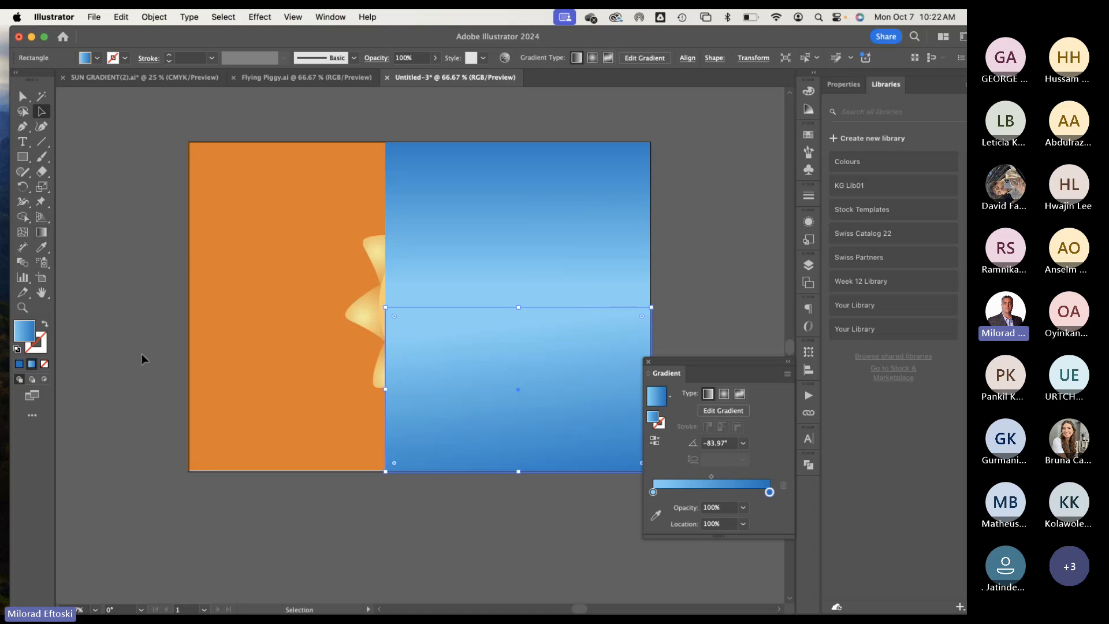
pyautogui.click(42, 232)
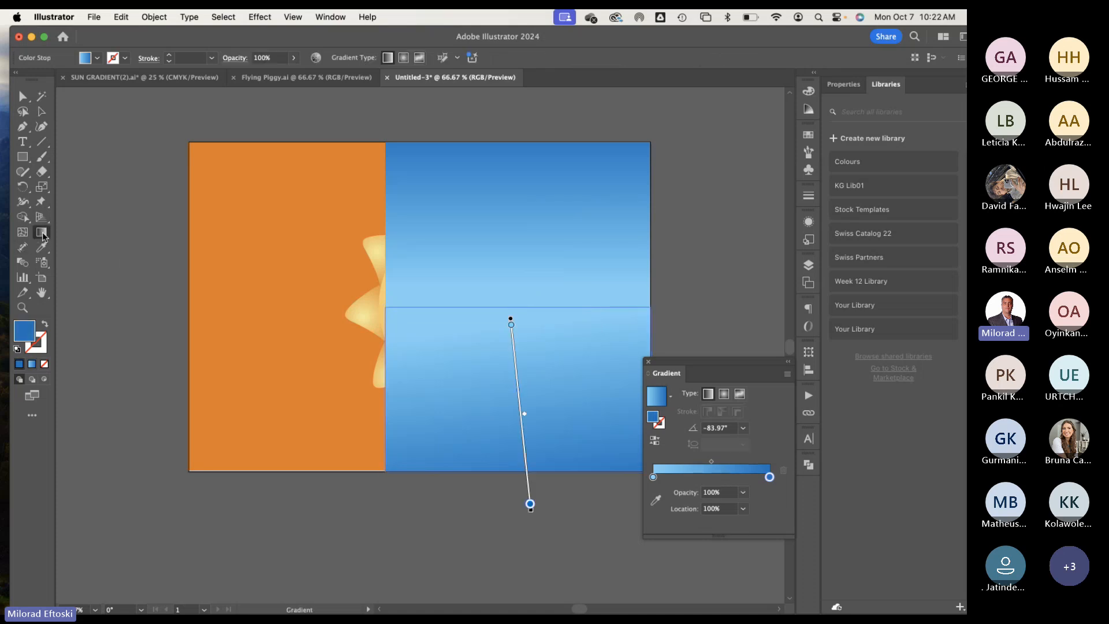
pyautogui.click(511, 325)
pyautogui.doubleClick(511, 325)
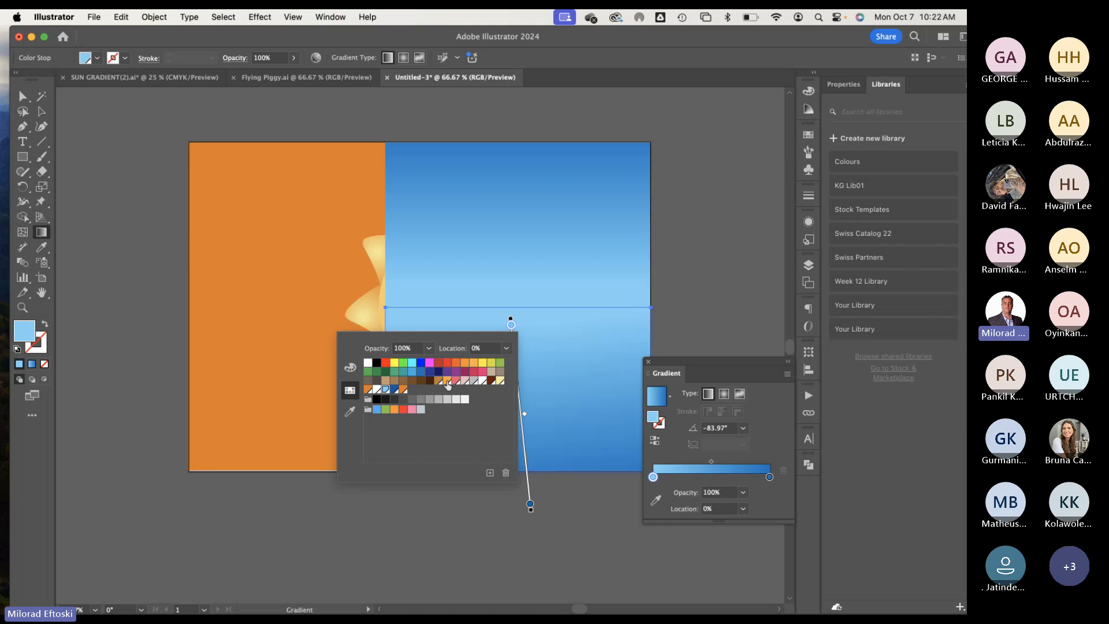
pyautogui.click(500, 363)
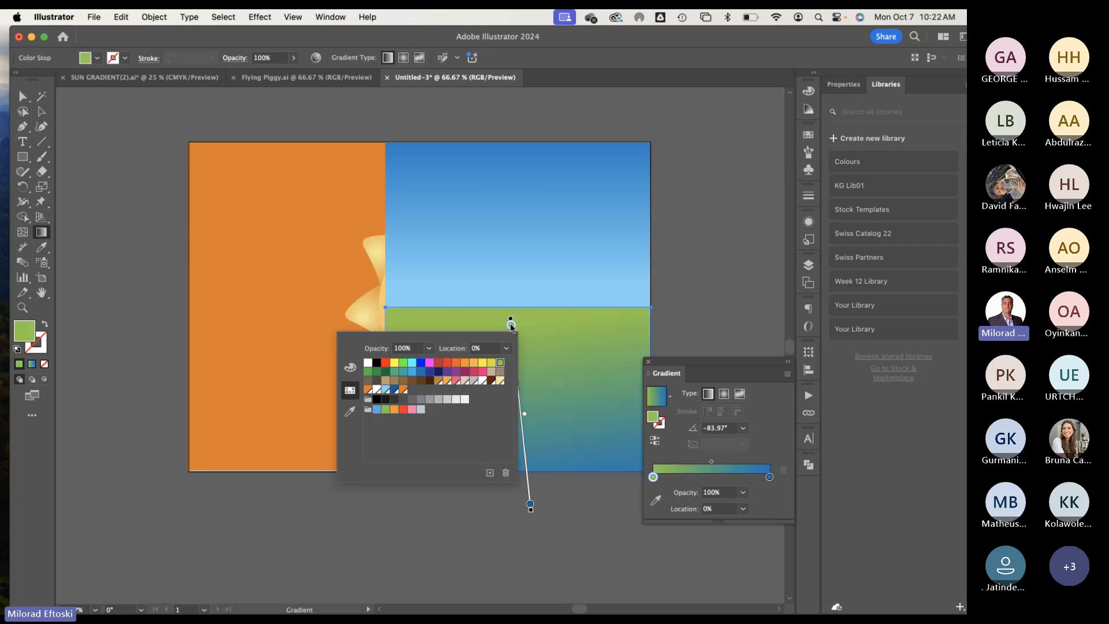
# Step: Change the ending colour stop of the lower rectangle's gradient to the dark green swatch
pyautogui.doubleClick(530, 505)
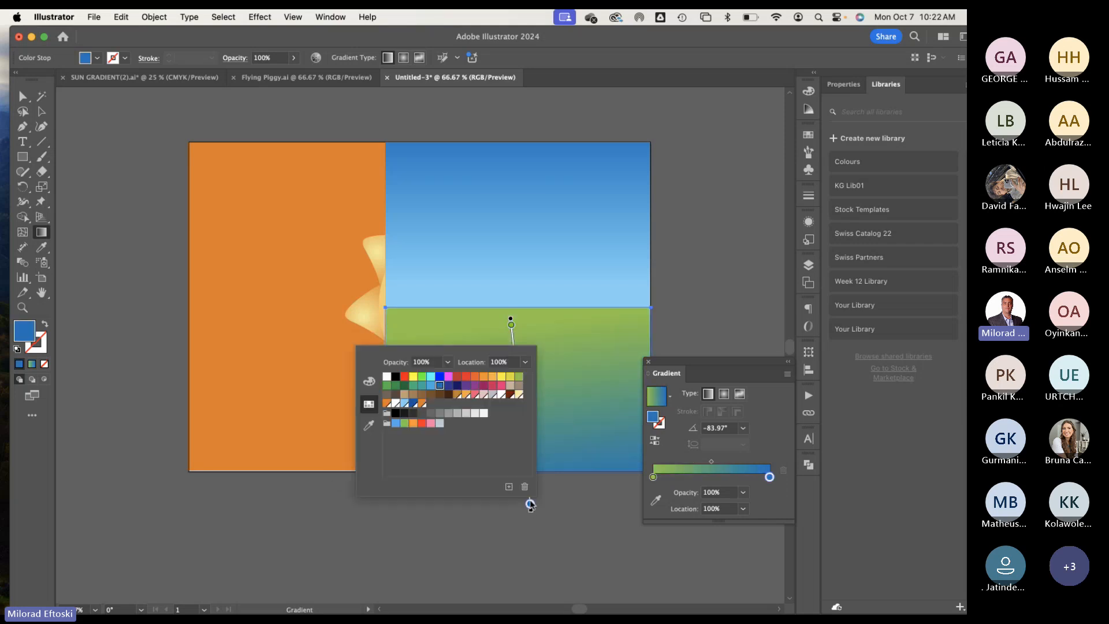
pyautogui.click(387, 385)
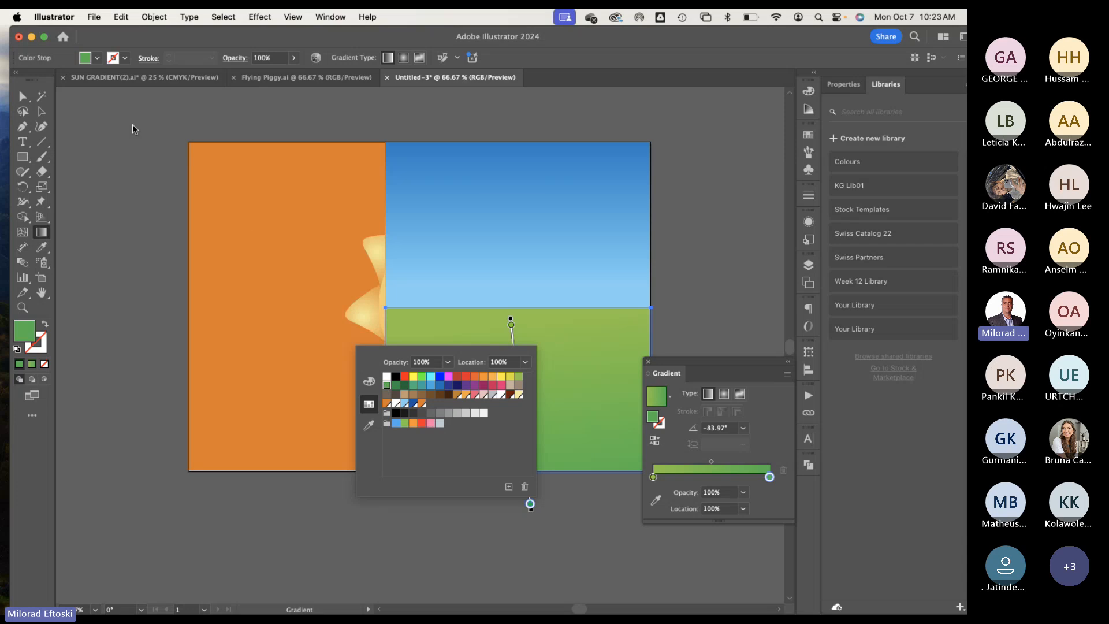
pyautogui.click(395, 386)
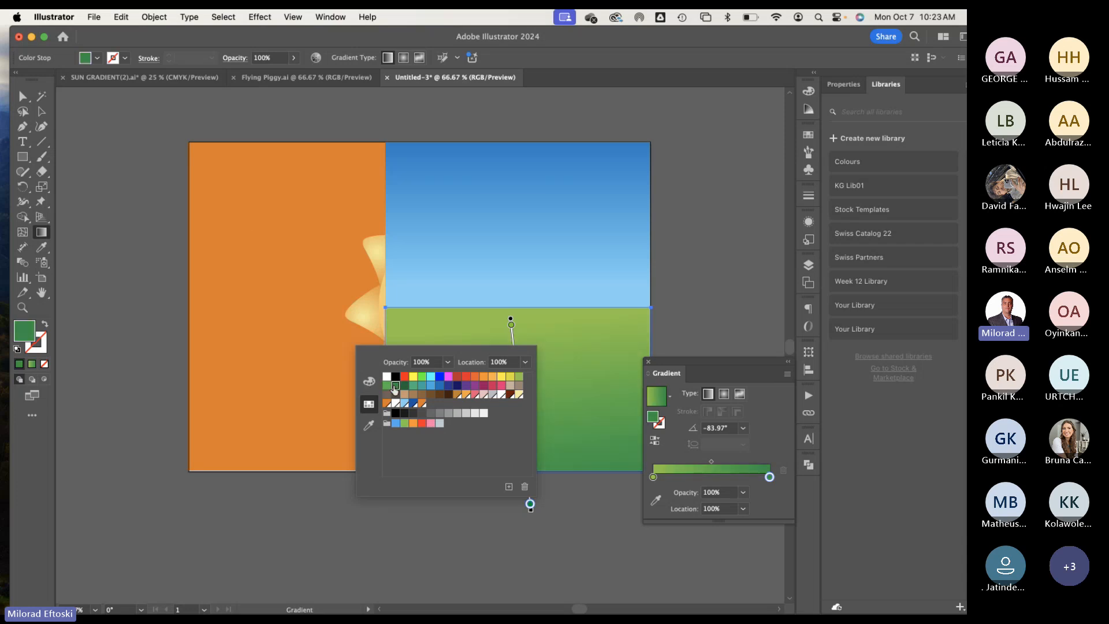
pyautogui.click(122, 131)
pyautogui.press('a')
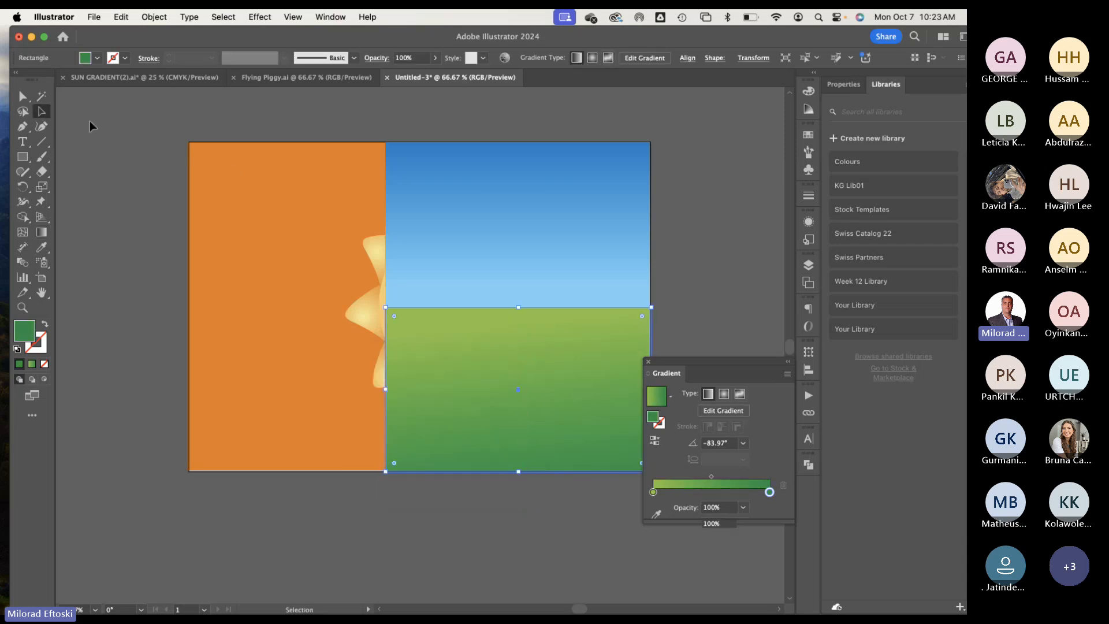
# Step: Send the blue sky and green ground rectangles to the back, behind the sun
pyautogui.click(497, 279)
pyautogui.keyDown('shift'); pyautogui.click(498, 349); pyautogui.keyUp('shift')
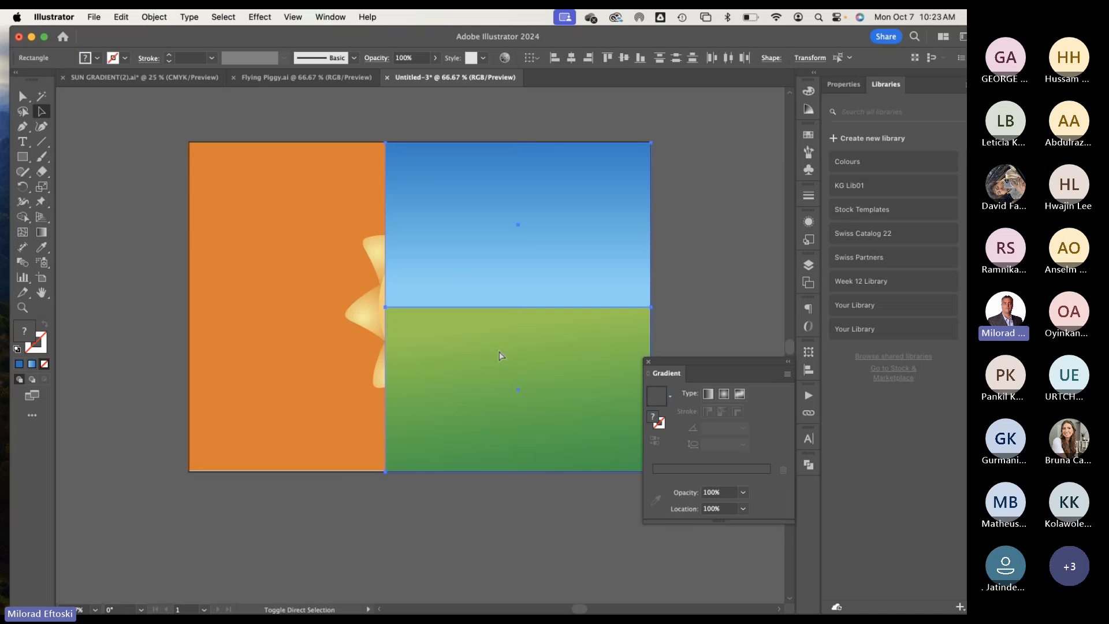
pyautogui.press('super+shift+bracketleft')
pyautogui.click(441, 601)
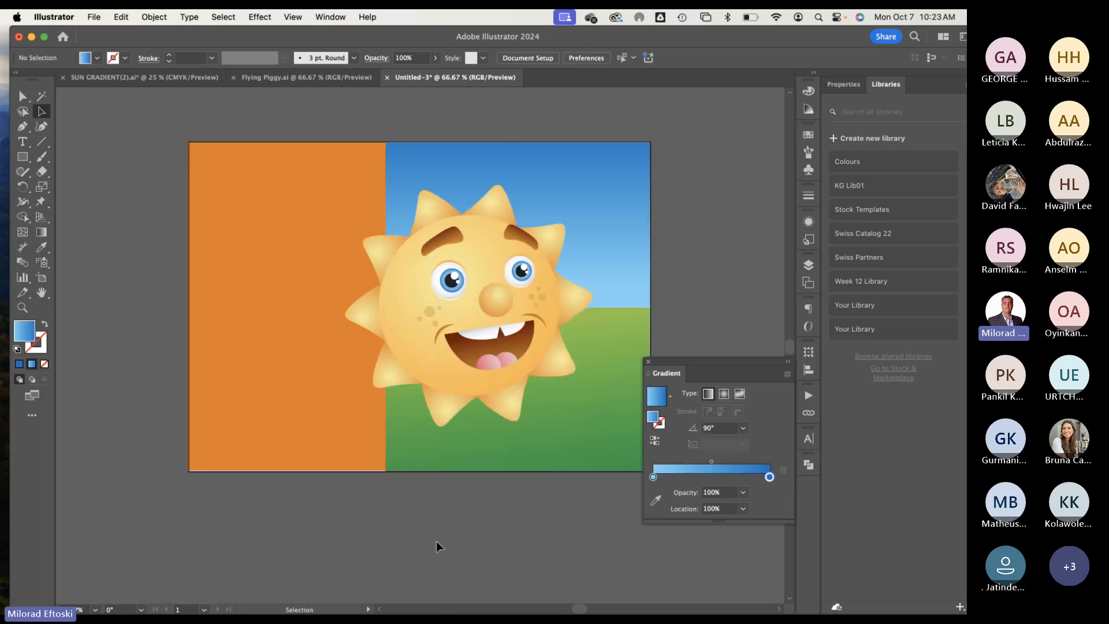
# Step: Examine the banner's orange panel, sky and ground rectangles and sun for their edges and overall composition
pyautogui.click(376, 459)
pyautogui.moveTo(288, 470); pyautogui.dragTo(253, 487)
pyautogui.click(385, 519)
pyautogui.click(307, 456)
pyautogui.scroll(3, 307, 456)
pyautogui.click(310, 518)
pyautogui.scroll(-5, 310, 523)
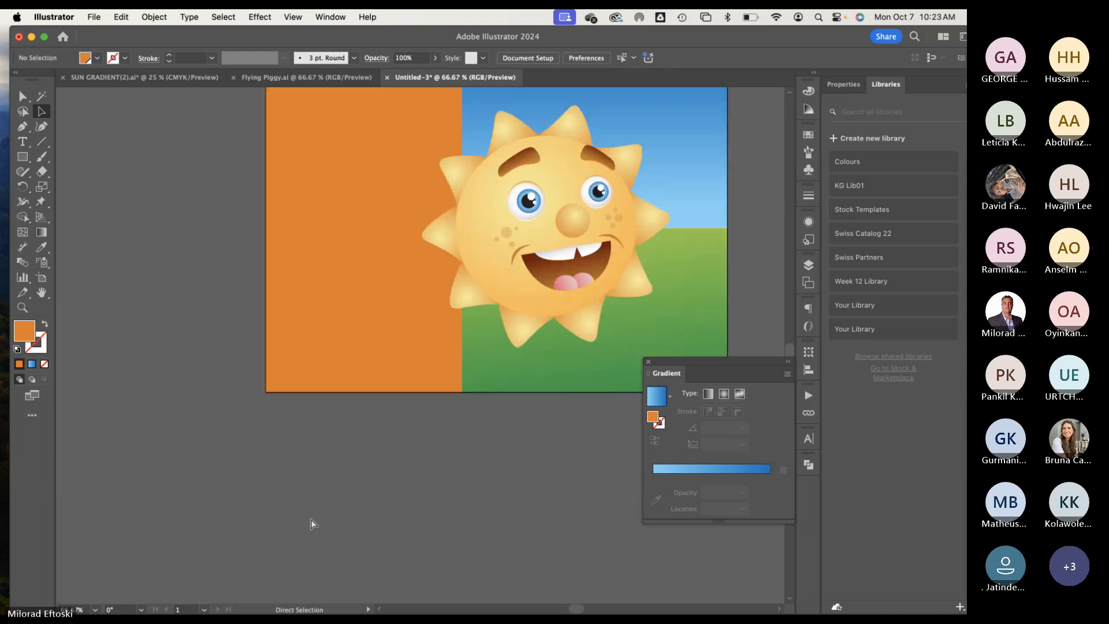
pyautogui.hscroll(2, 312, 522)
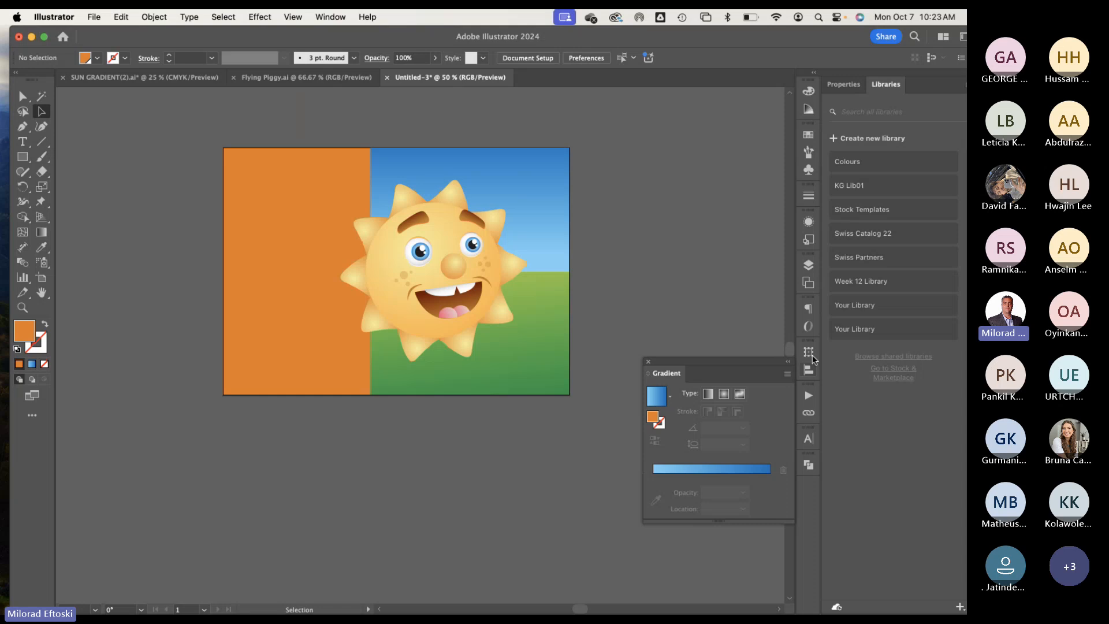
pyautogui.scroll(2, 521, 170)
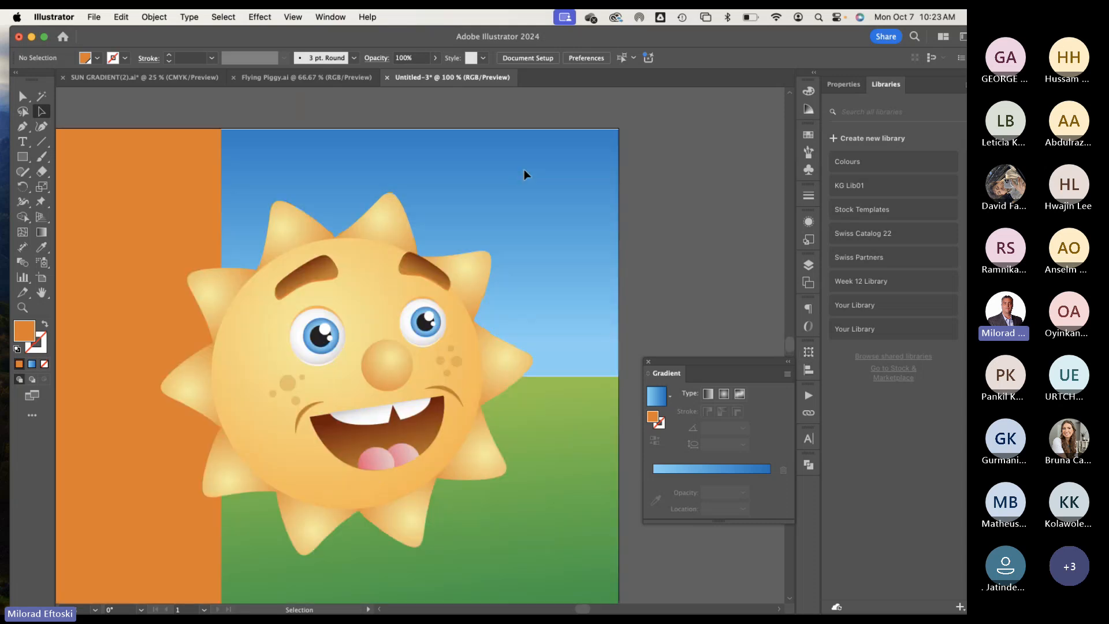
pyautogui.click(431, 139)
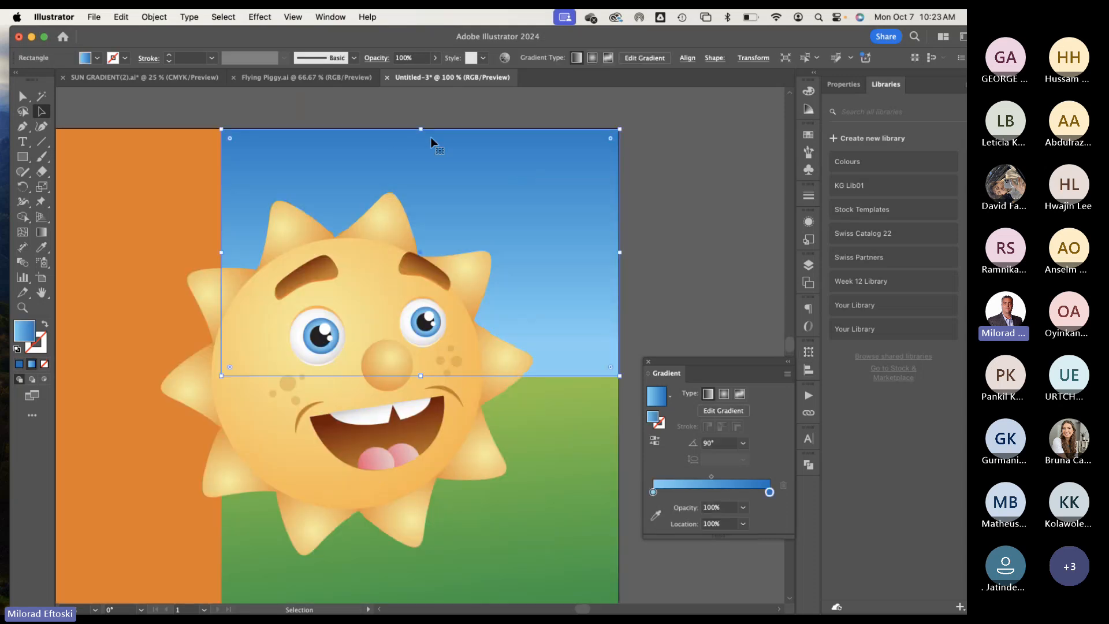
pyautogui.click(668, 213)
pyautogui.scroll(-2, 567, 220)
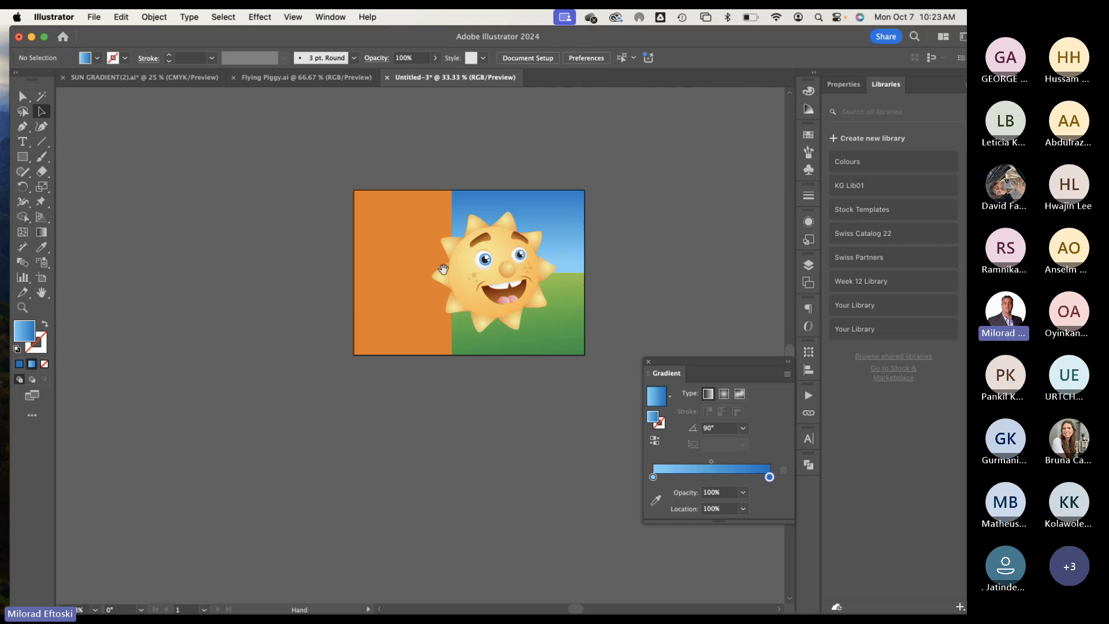
pyautogui.scroll(-2, 567, 222)
# Step: Minimise the Illustrator document and spread the Creative Cloud logo, Illustrator icon and splash screen image apart on the desktop
pyautogui.click(30, 38)
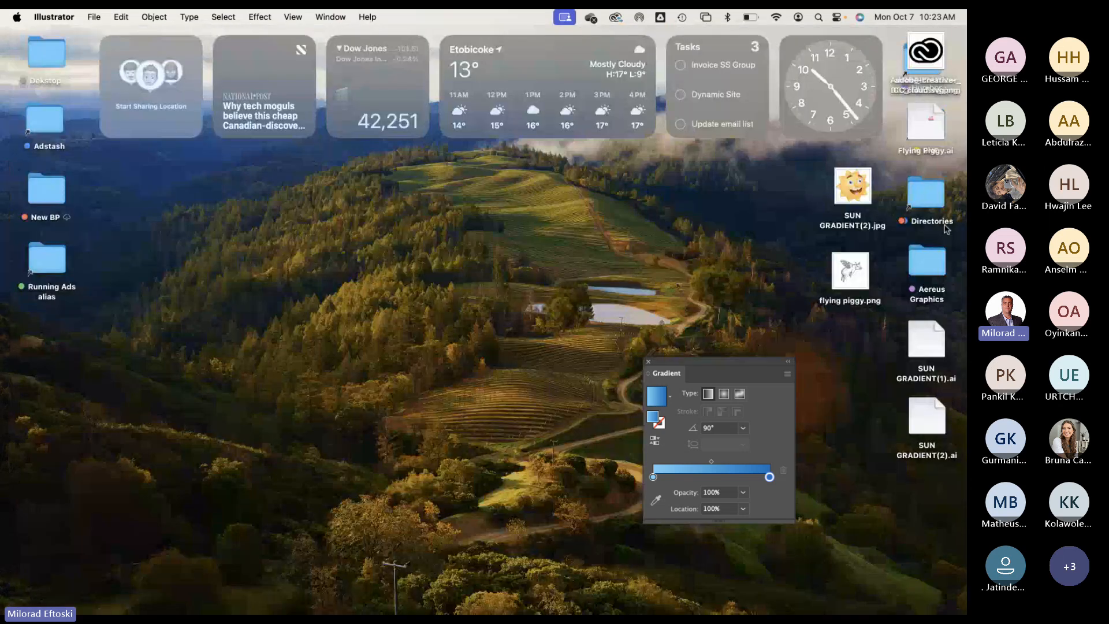
pyautogui.moveTo(926, 53); pyautogui.dragTo(687, 185)
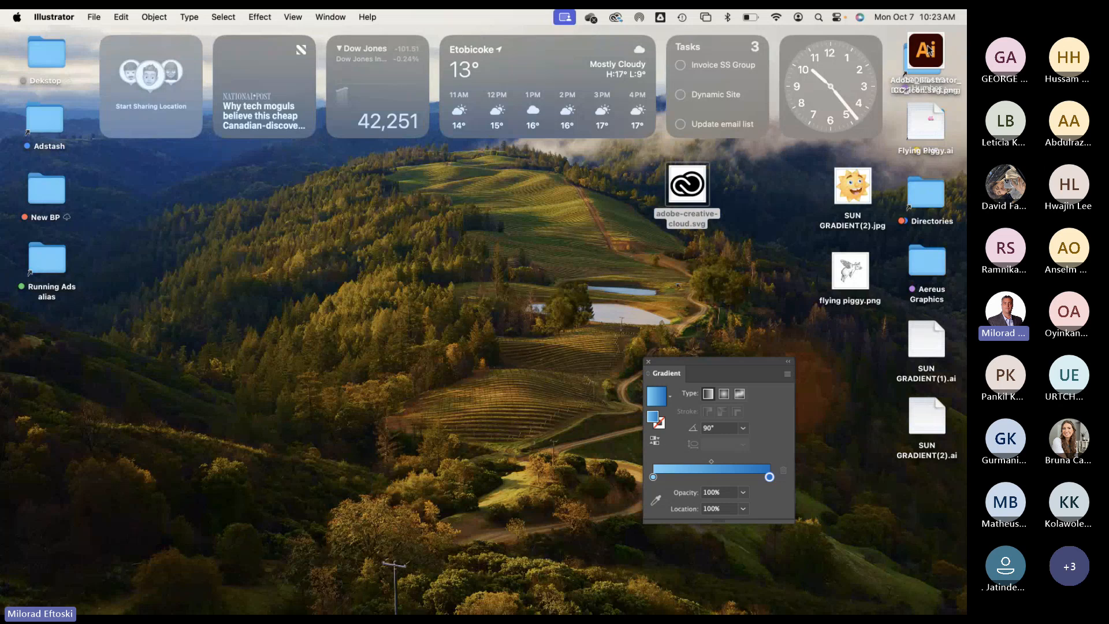
pyautogui.moveTo(928, 50); pyautogui.dragTo(679, 269)
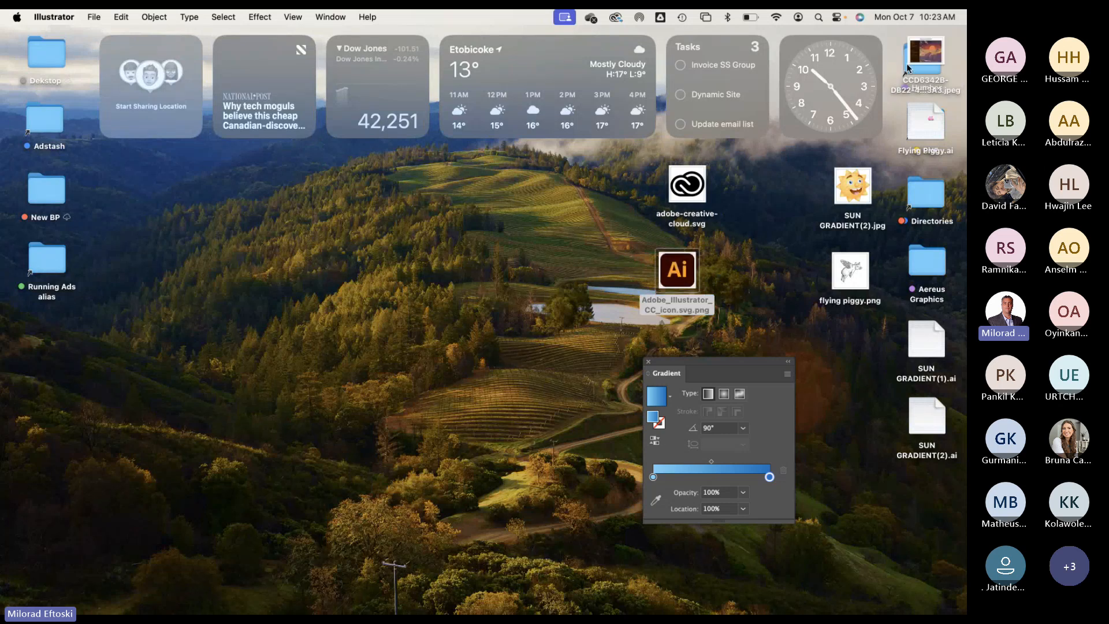
pyautogui.moveTo(907, 68); pyautogui.dragTo(570, 190)
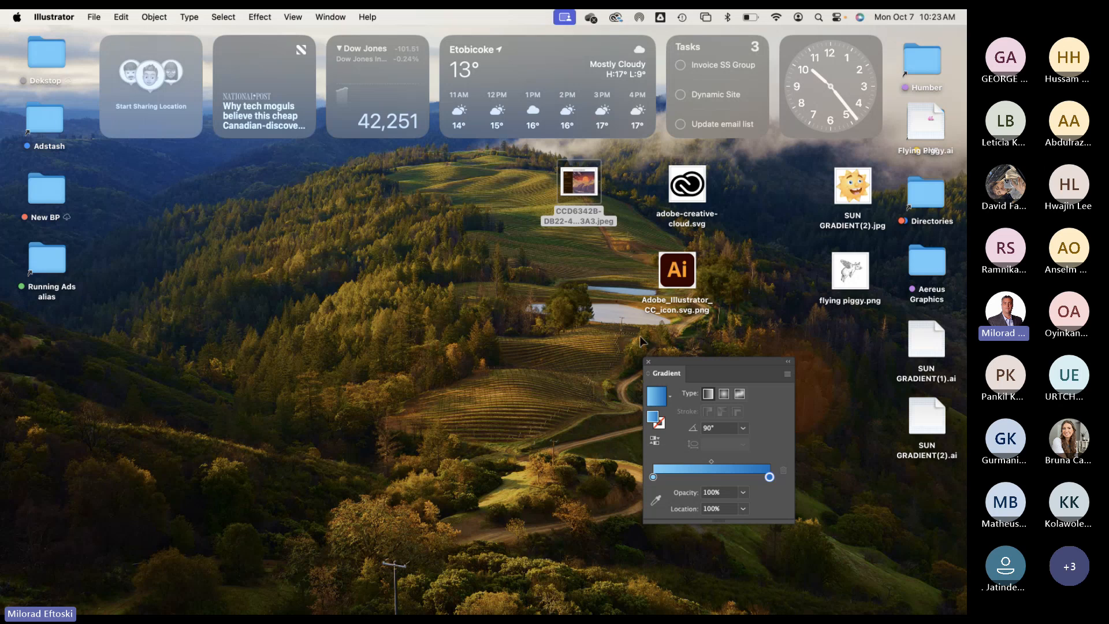
# Step: Preview the Adobe Illustrator 2015 splash screen image on the desktop to study its left-panel logo and text layout
pyautogui.click(541, 300)
pyautogui.press('space')
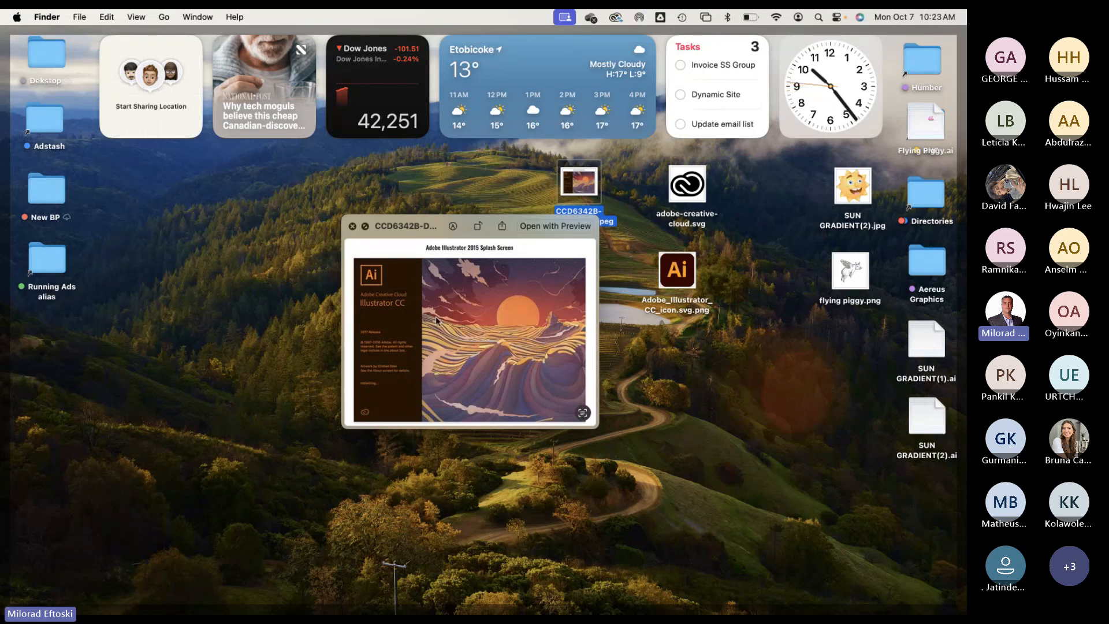
pyautogui.press('space')
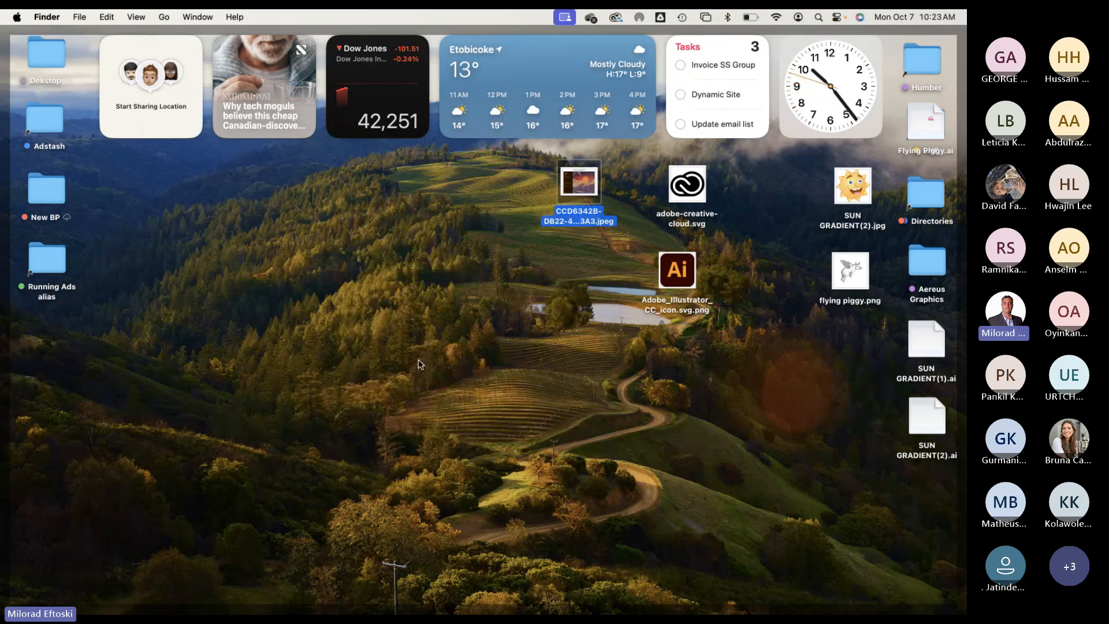
pyautogui.press('space')
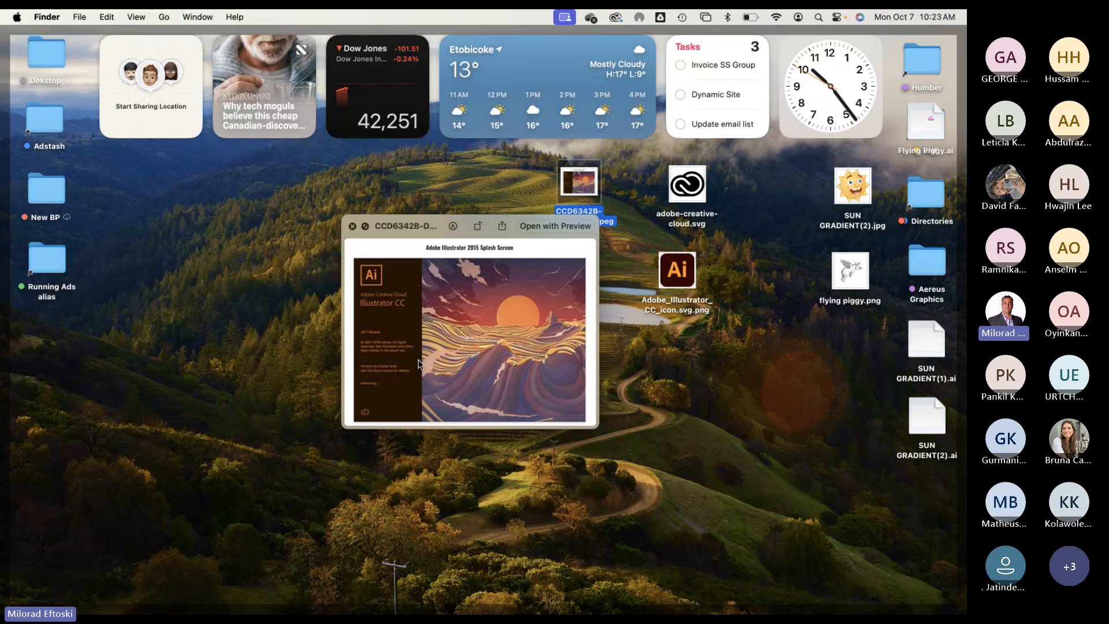
pyautogui.press('space')
pyautogui.press('space')
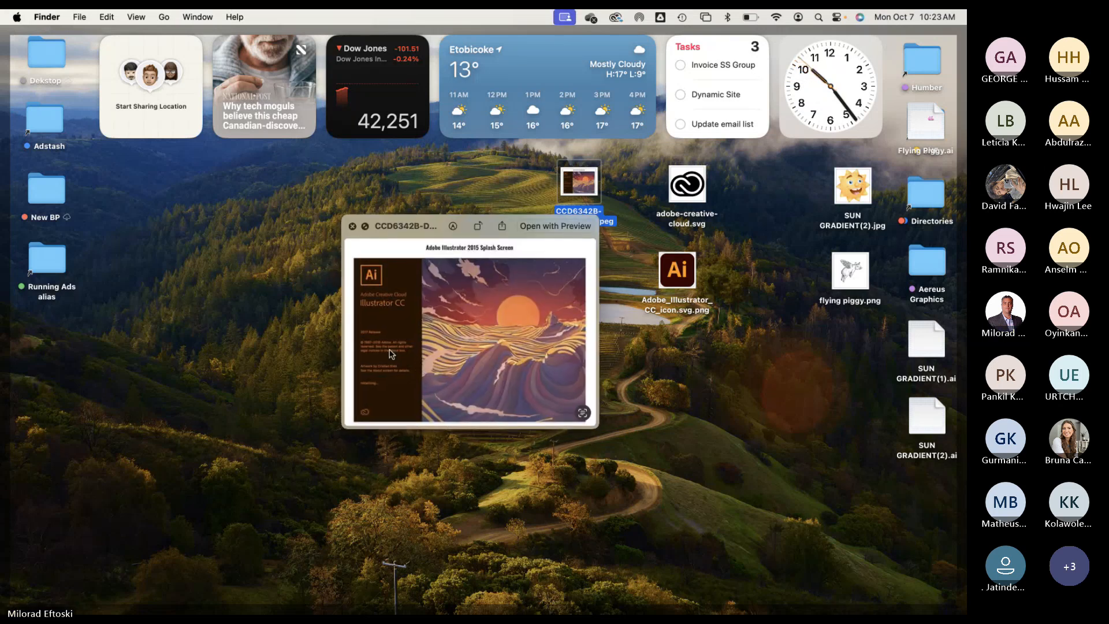
pyautogui.press('space')
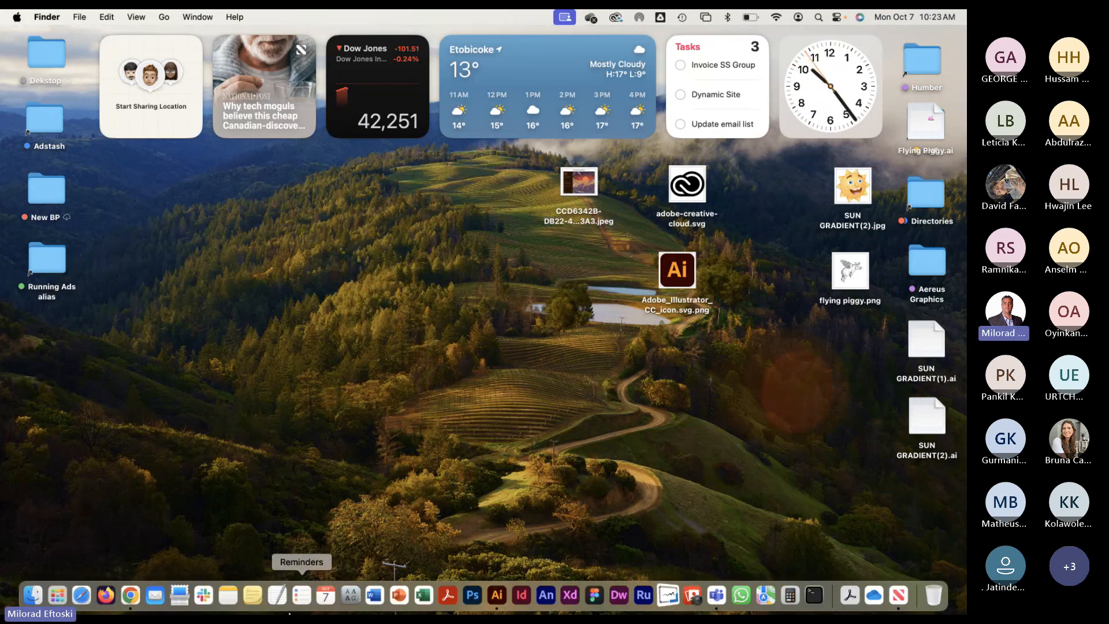
# Step: Minimise the Creative Cloud logo search window and switch back to the banner document in Illustrator
pyautogui.click(130, 598)
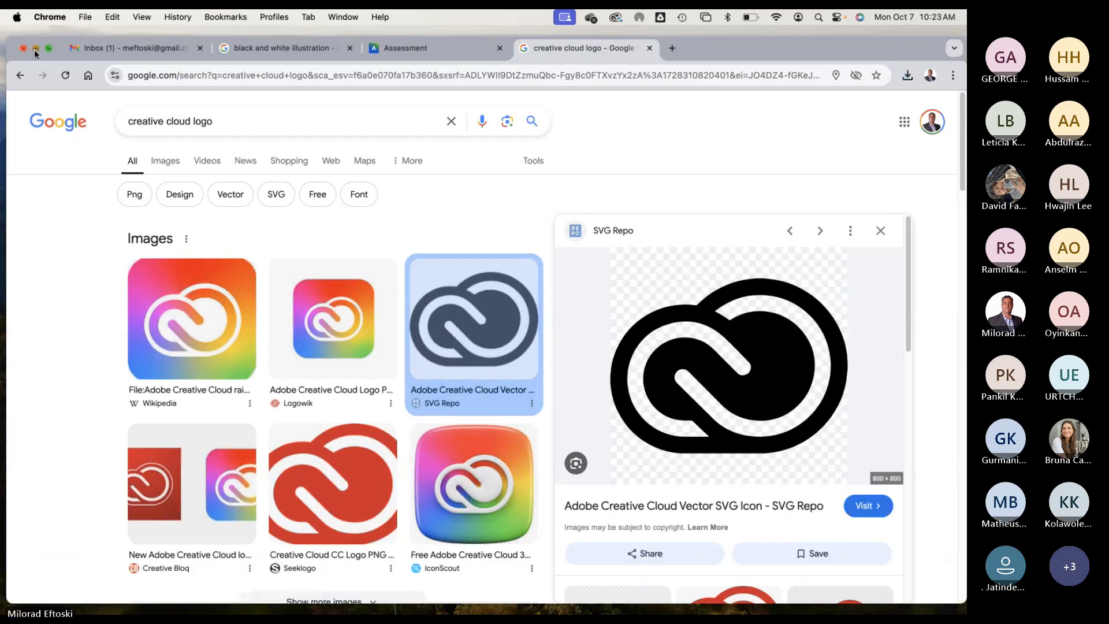
pyautogui.click(35, 48)
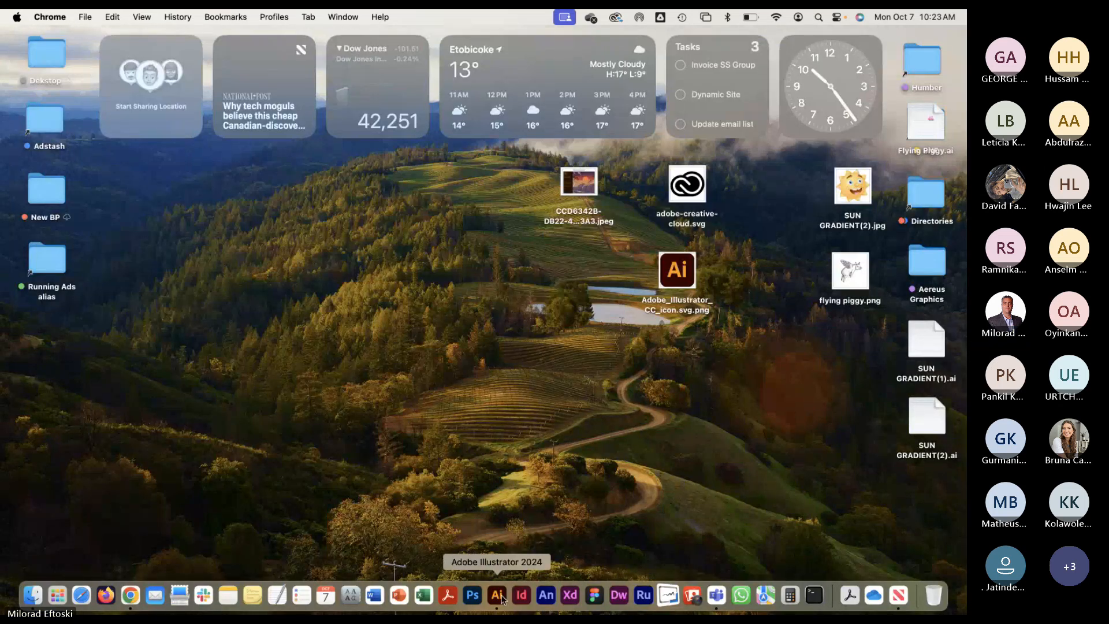
pyautogui.click(497, 595)
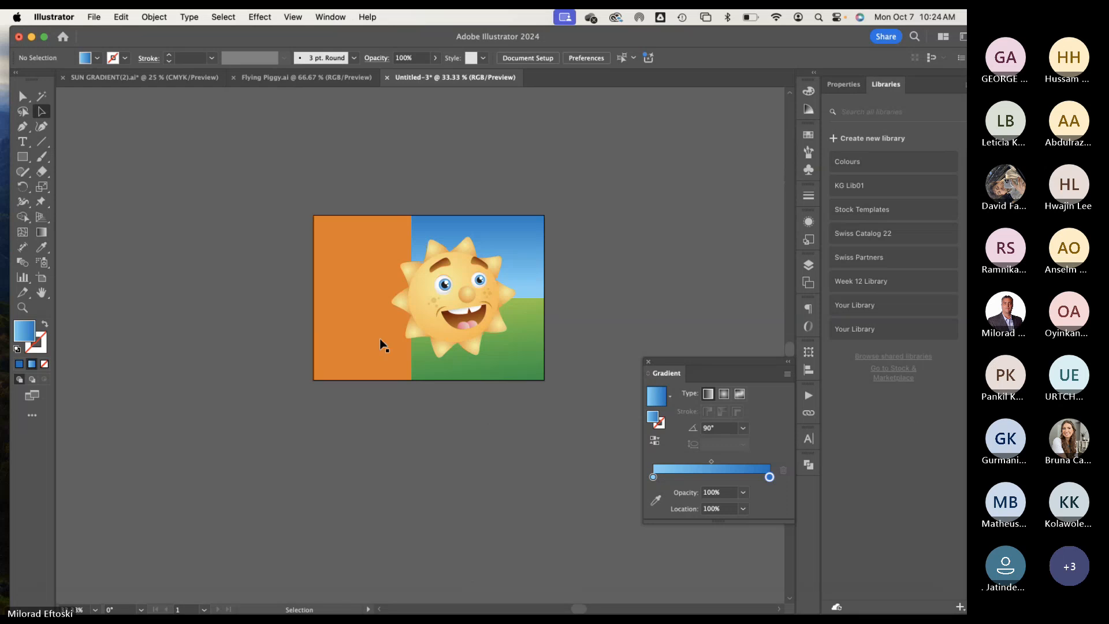
# Step: Place Adobe_Illustrator_CC_icon.svg.png into the banner and position it in the upper-left corner of the orange panel
pyautogui.click(93, 17)
pyautogui.click(294, 168)
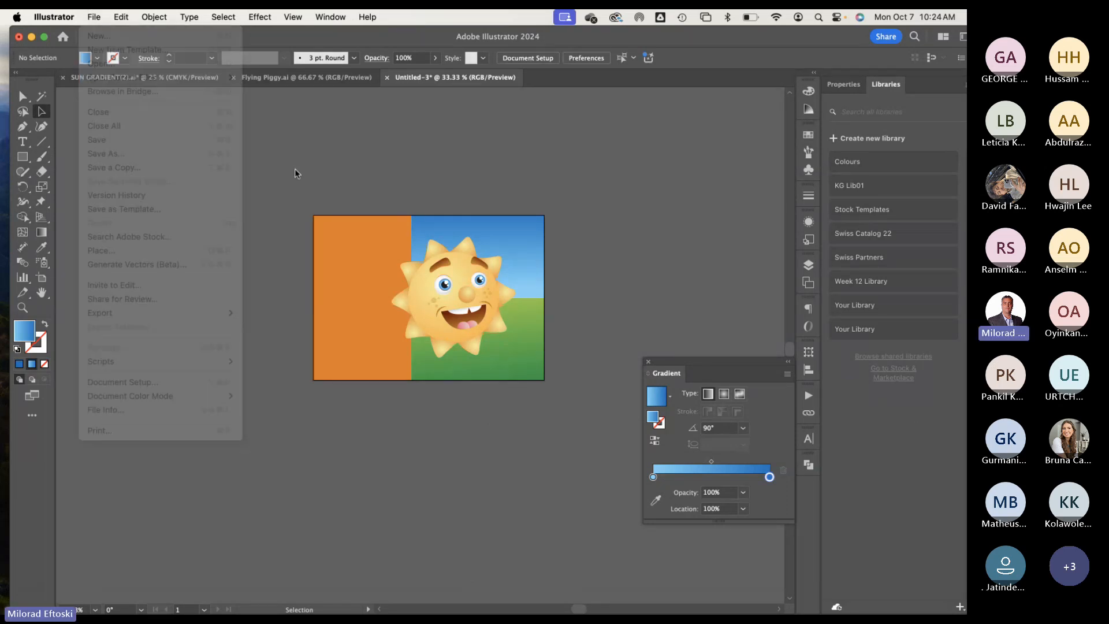
pyautogui.click(94, 17)
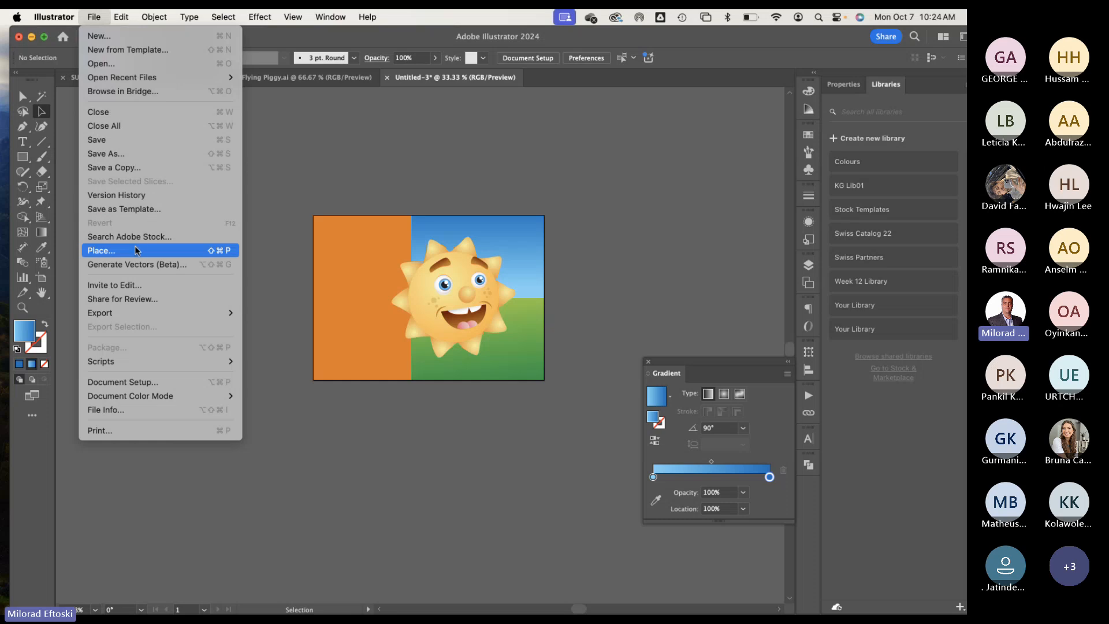
pyautogui.click(325, 248)
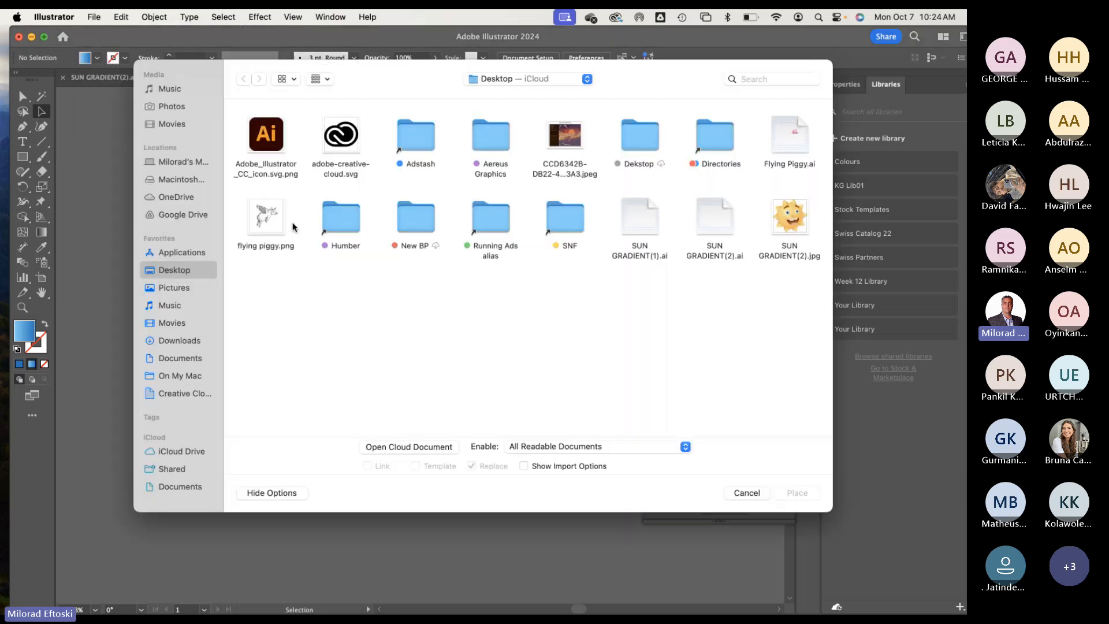
pyautogui.doubleClick(274, 139)
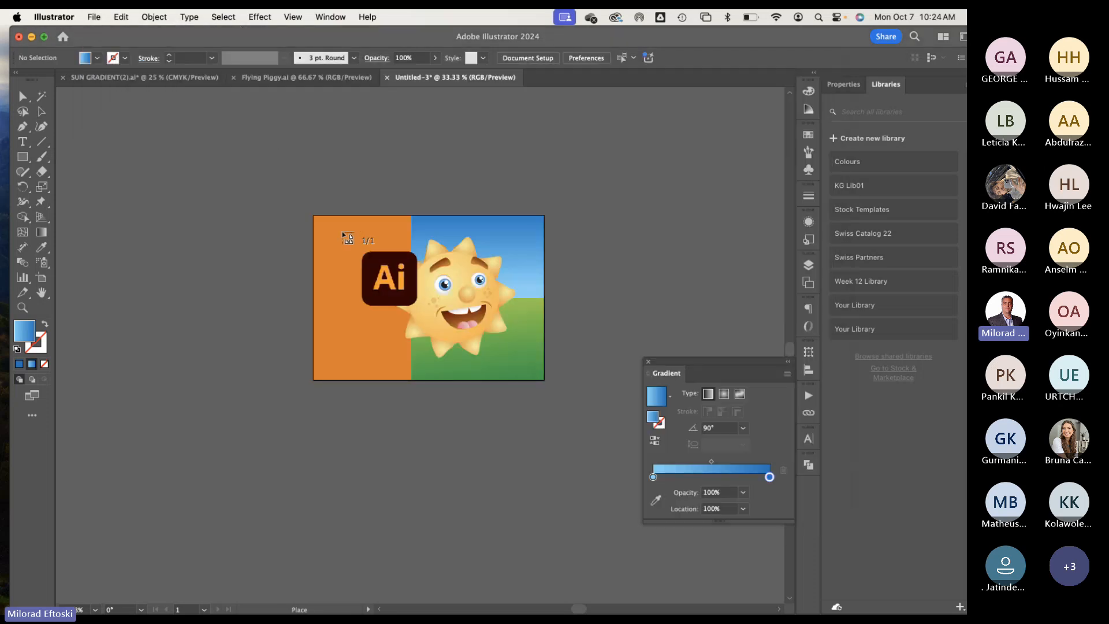
pyautogui.moveTo(356, 268)
pyautogui.mouseDown()
pyautogui.moveTo(375, 271)
pyautogui.moveTo(345, 257)
pyautogui.mouseUp()
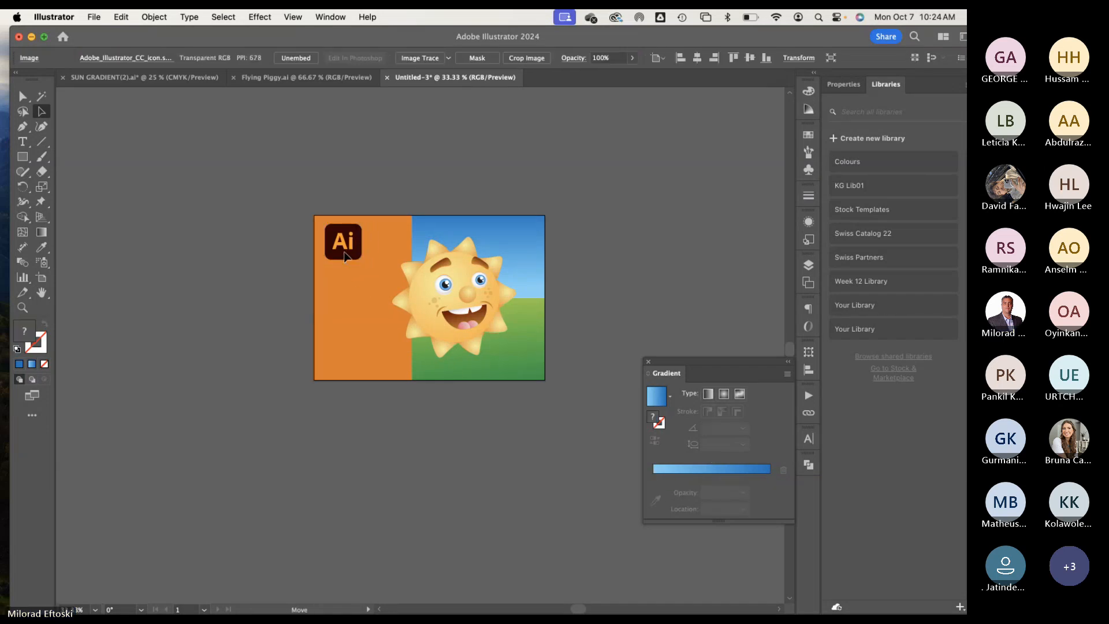
pyautogui.click(263, 232)
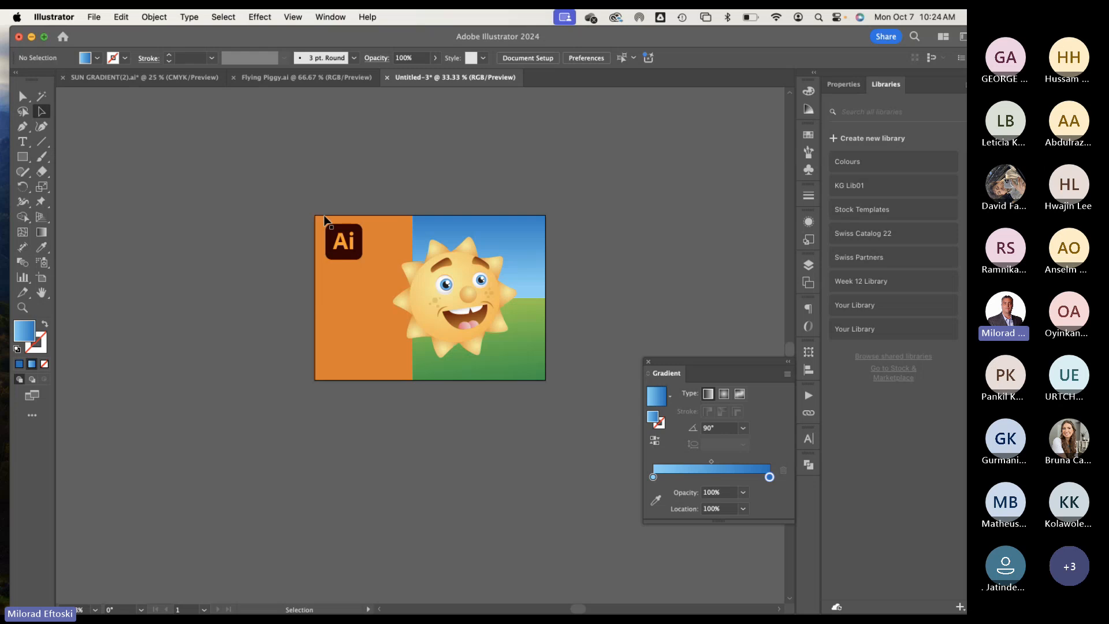
pyautogui.scroll(1, 358, 271)
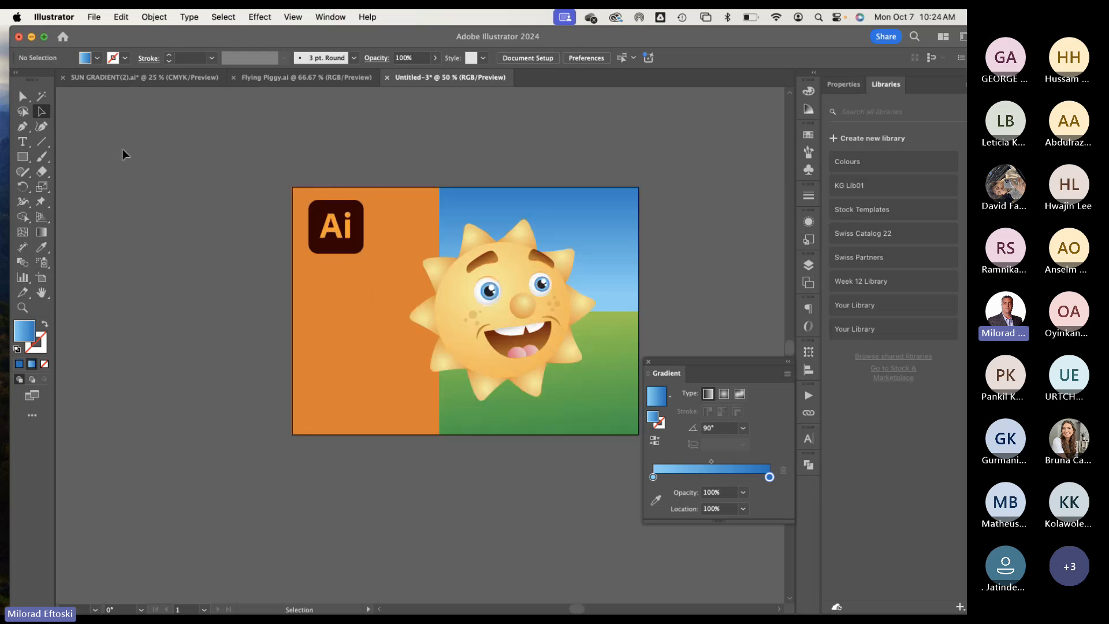
pyautogui.press('t')
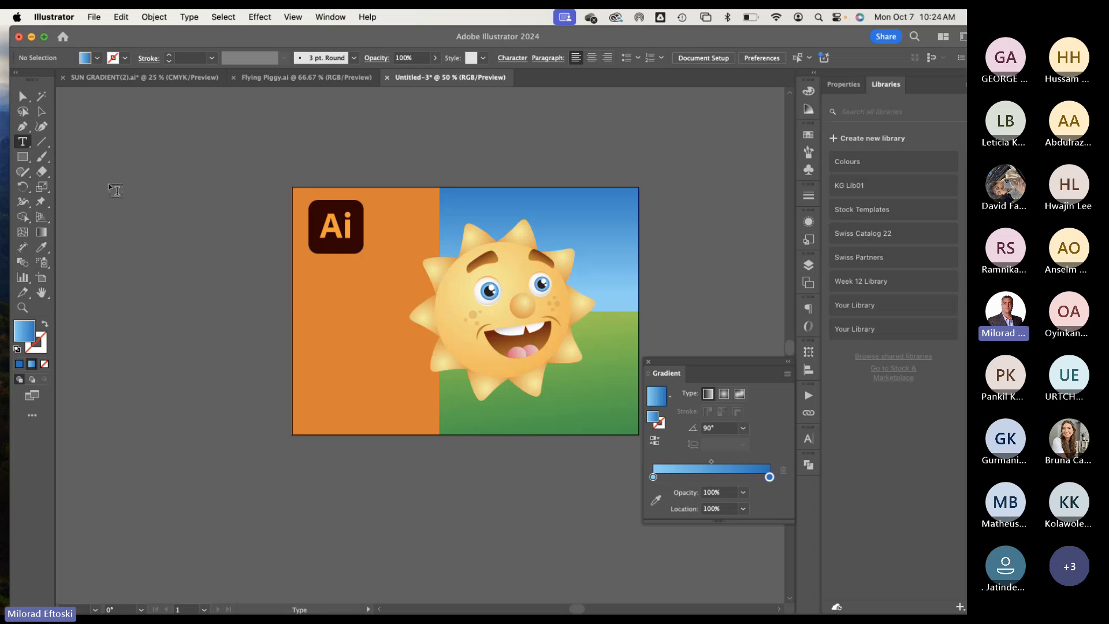
pyautogui.click(42, 111)
pyautogui.click(344, 284)
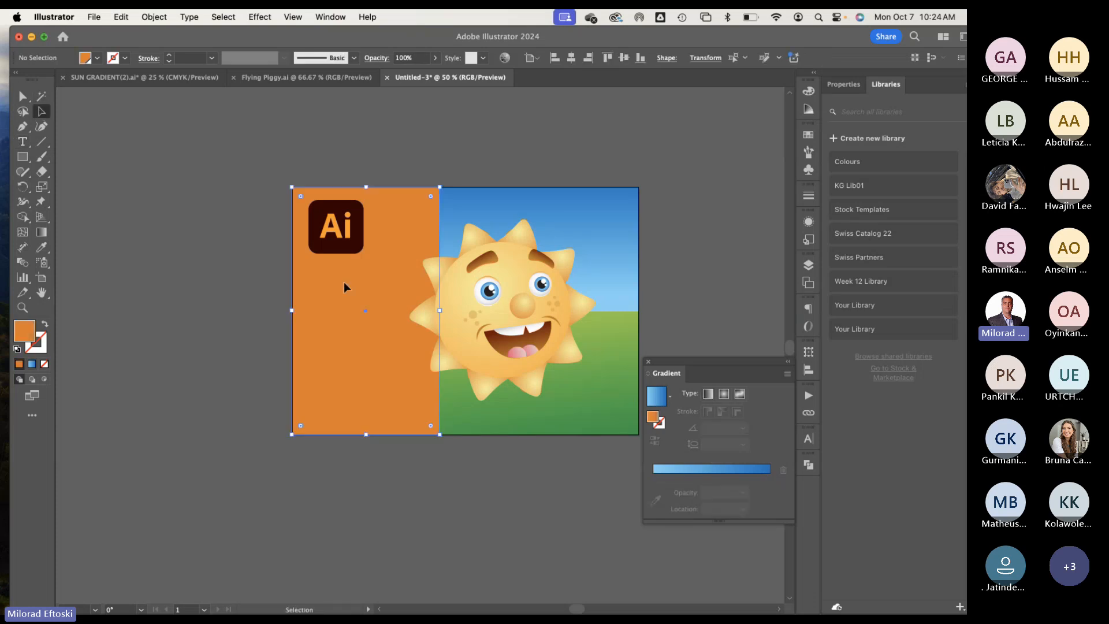
pyautogui.rightClick(330, 325)
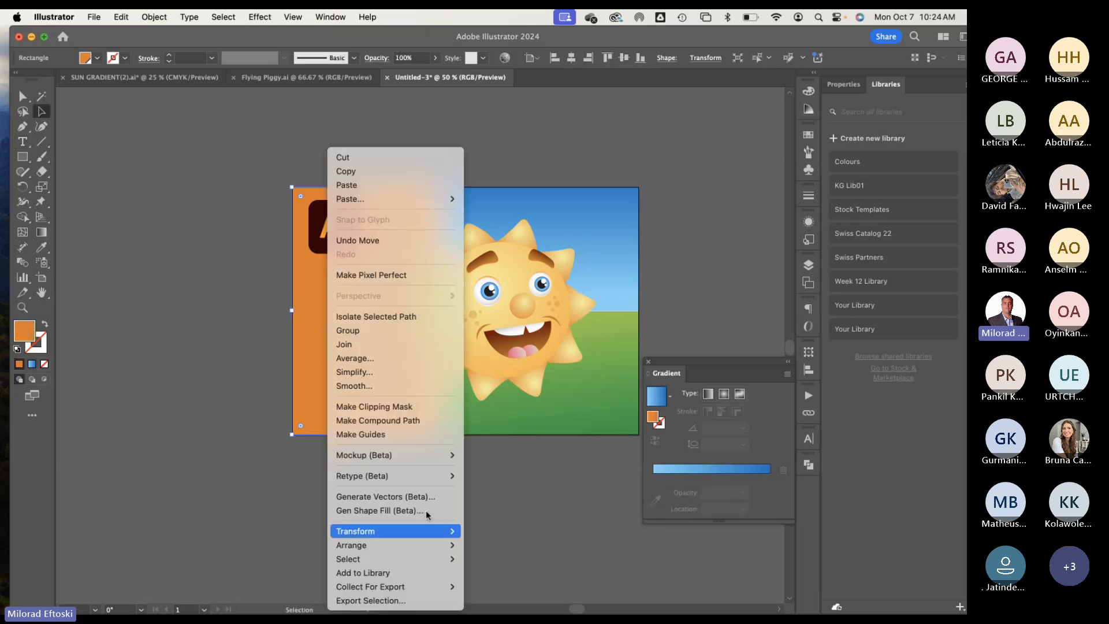
pyautogui.click(238, 149)
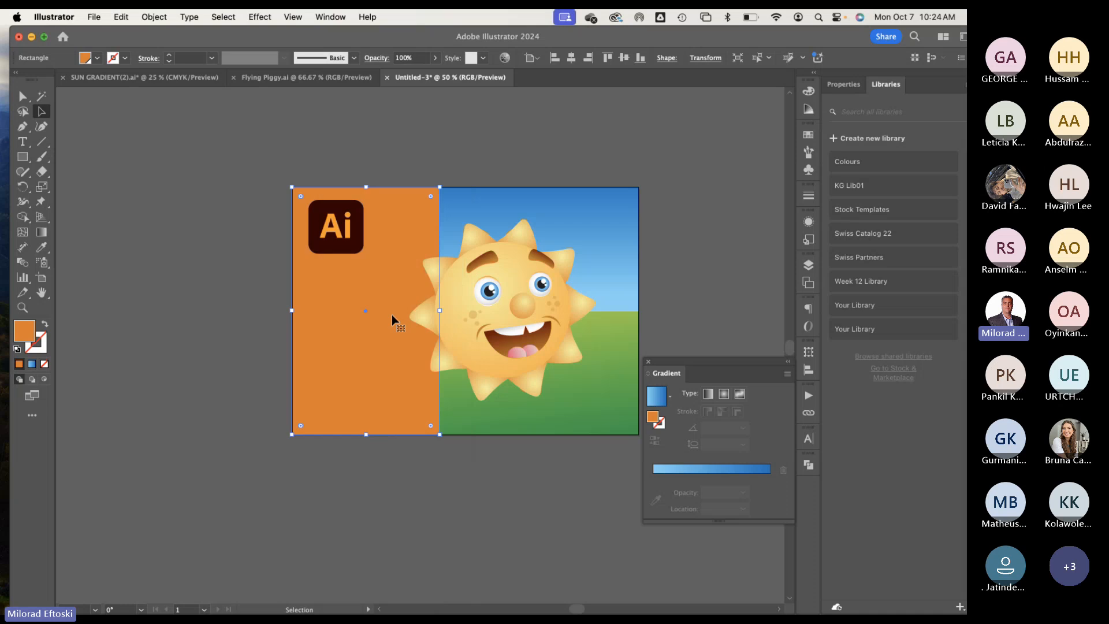
pyautogui.press('super+shift+a')
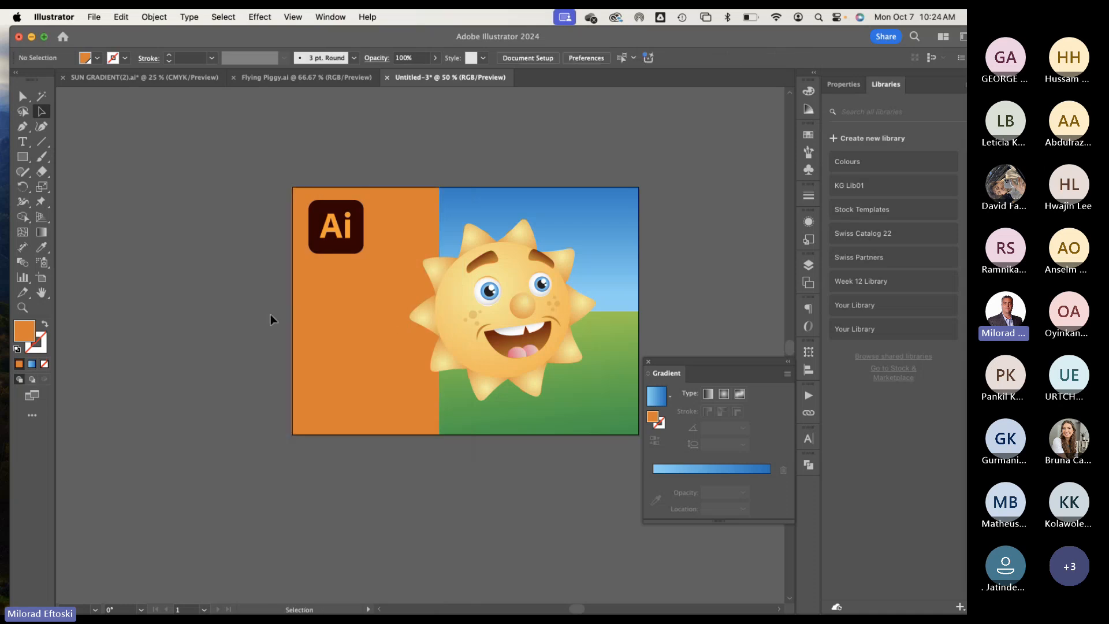
# Step: Create an area text frame below the Illustrator icon on the orange panel reading "Adobe Illustrator CC 2024"
pyautogui.click(23, 143)
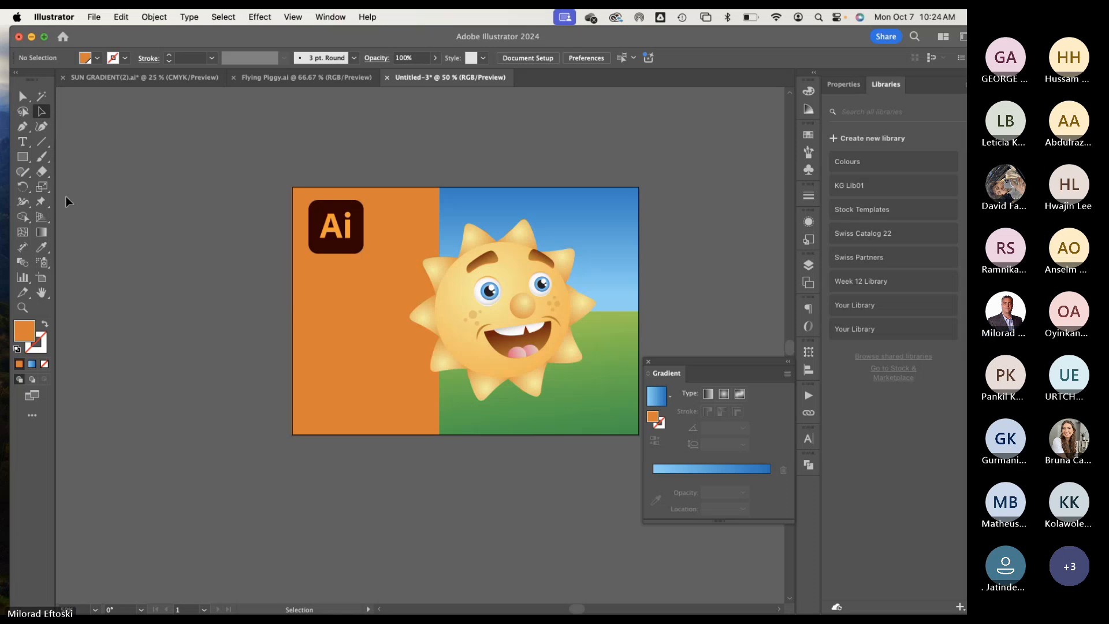
pyautogui.moveTo(305, 265); pyautogui.dragTo(408, 295)
pyautogui.press('BackSpace')
pyautogui.write('Ado')
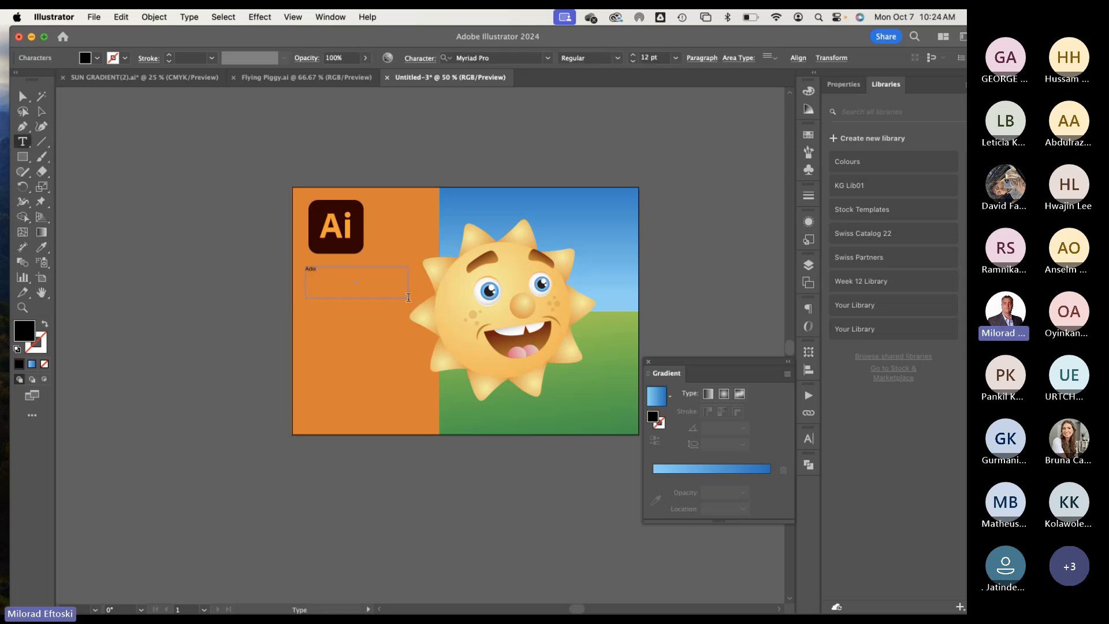
pyautogui.write('be Illustrat')
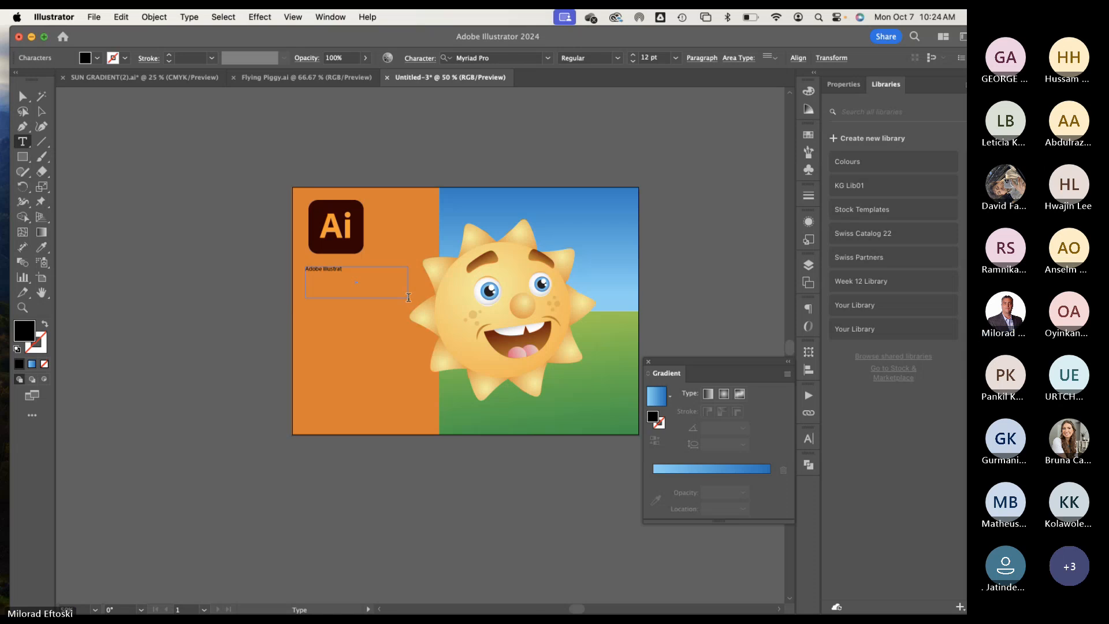
pyautogui.write('or CC 2024')
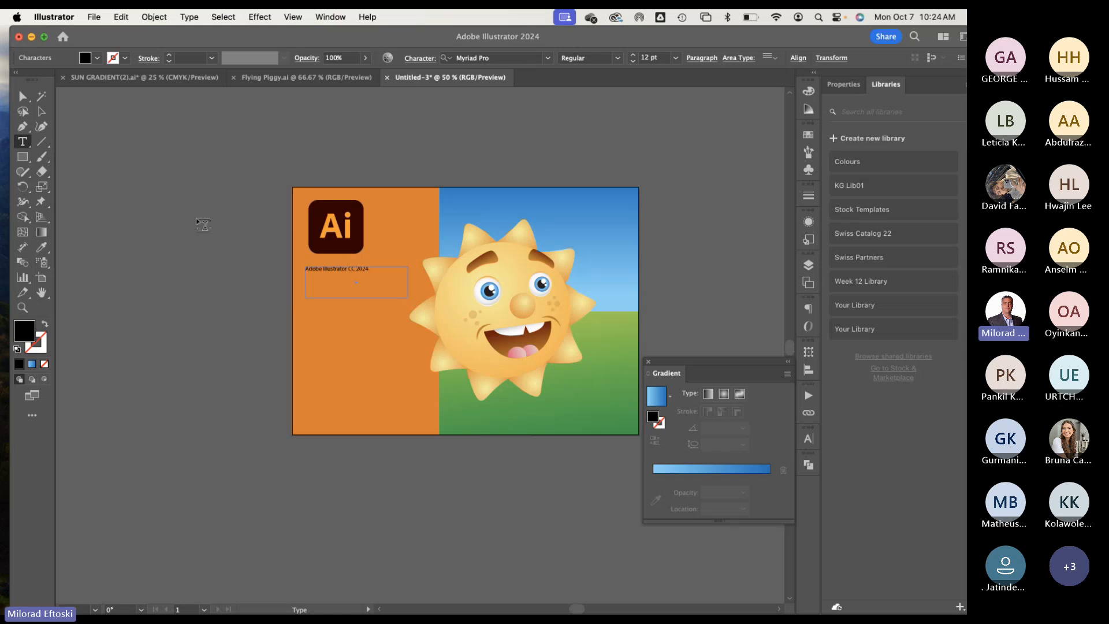
# Step: Enlarge the "Adobe Illustrator CC 2024" title to 18 pt and shorten its text frame to fit the single line
pyautogui.tripleClick(331, 267)
pyautogui.press('super+shift+period')
pyautogui.press('super+shift+period')
pyautogui.press('super+shift+period')
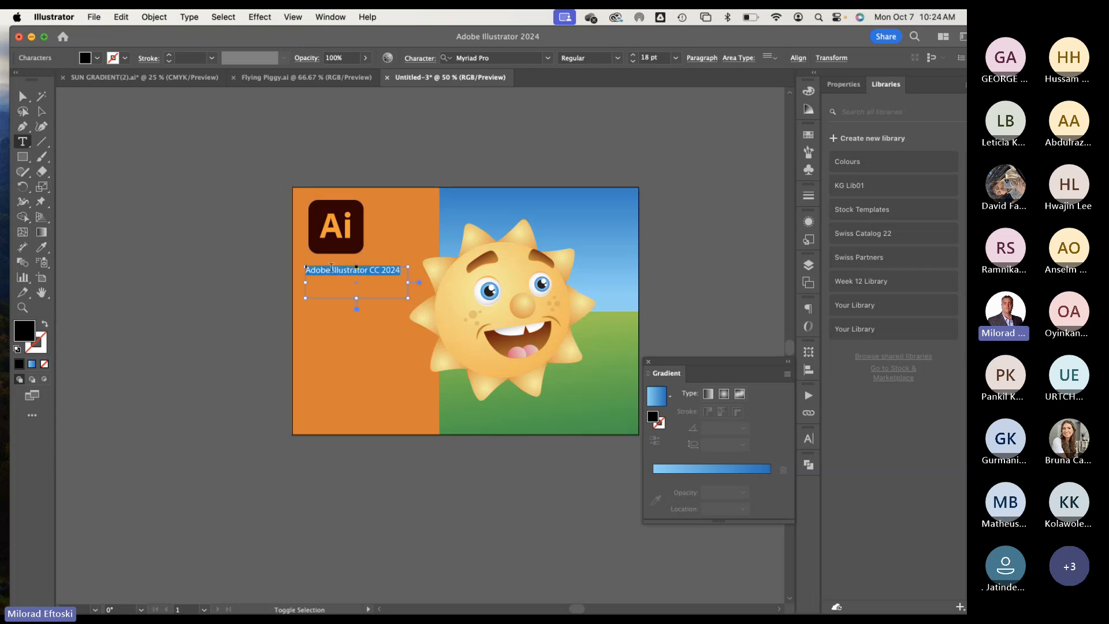
pyautogui.press('Escape')
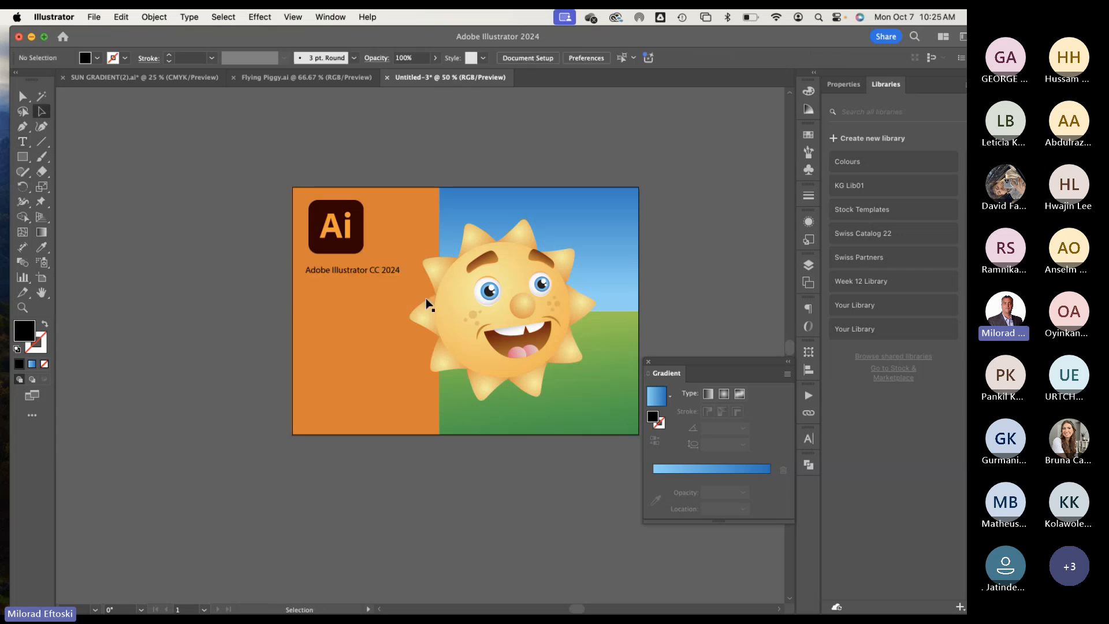
pyautogui.moveTo(406, 297); pyautogui.dragTo(410, 284)
pyautogui.click(135, 275)
# Step: Add an area text frame of Lorem ipsum placeholder copy below the title on the orange panel
pyautogui.click(23, 141)
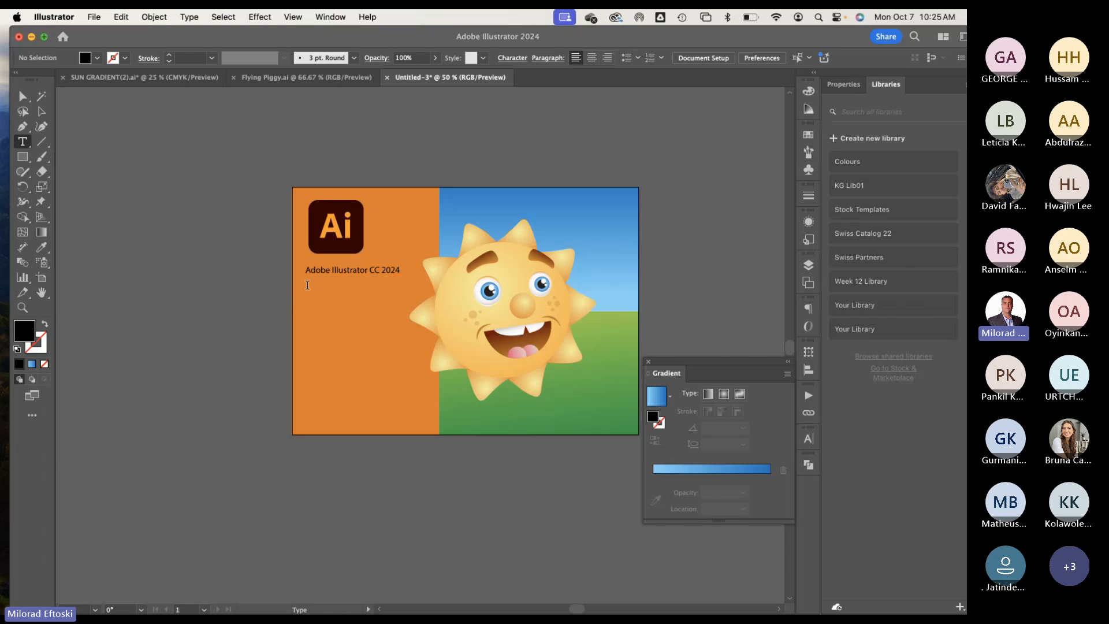
pyautogui.moveTo(305, 271); pyautogui.dragTo(352, 270)
pyautogui.press('super+shift+a')
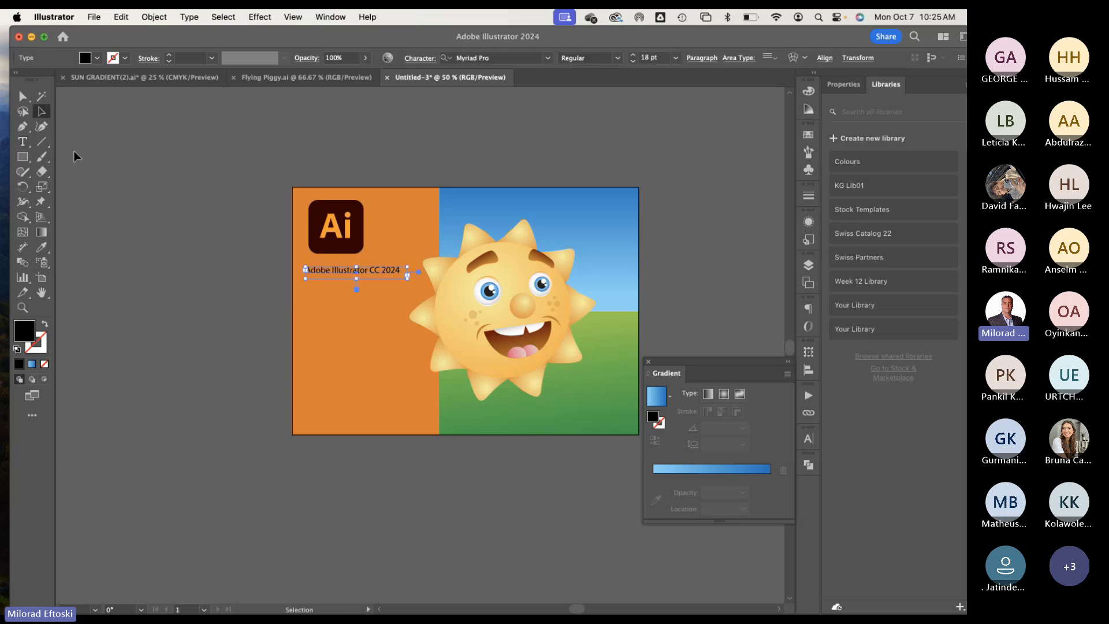
pyautogui.moveTo(310, 294); pyautogui.dragTo(419, 376)
pyautogui.click(42, 111)
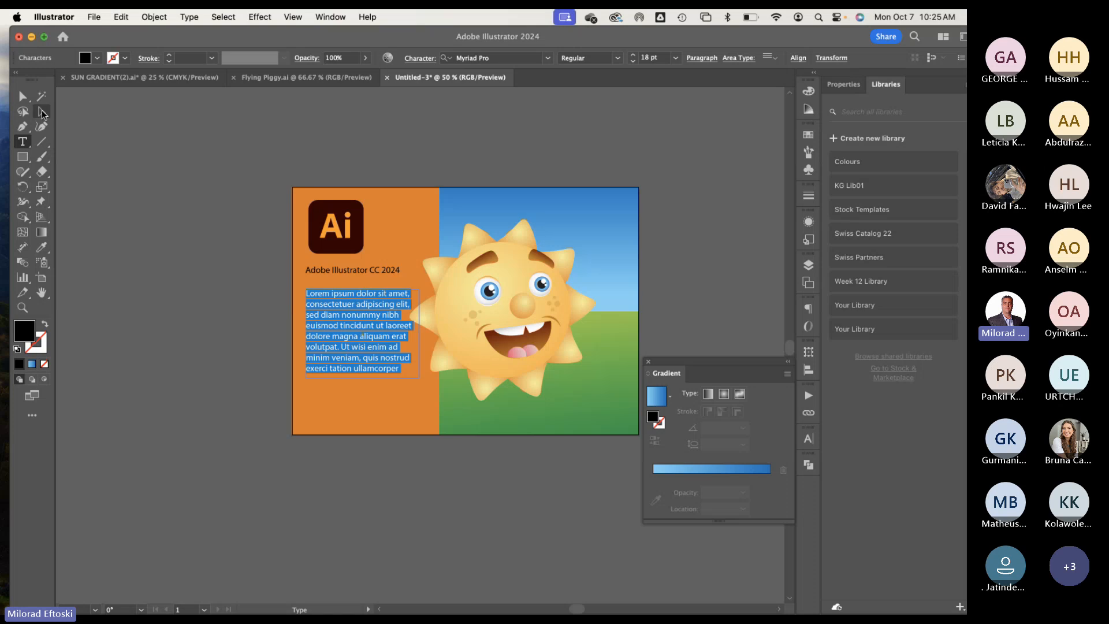
pyautogui.press('super+shift+a')
# Step: Reduce the Lorem ipsum paragraph to 12 pt and resize its frame to about the title's width
pyautogui.click(371, 347)
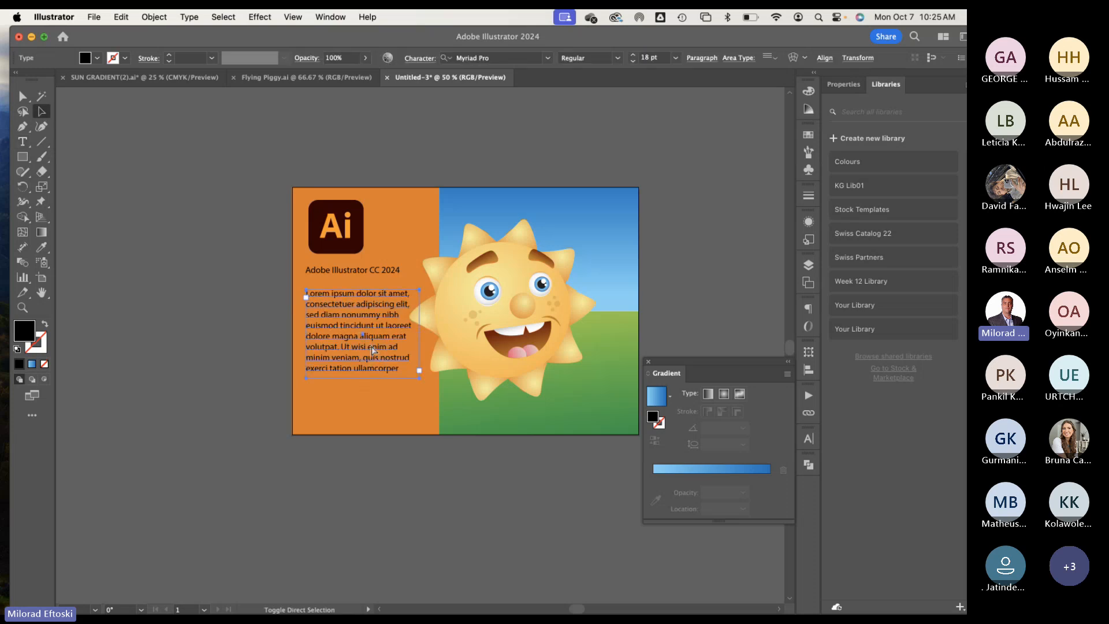
pyautogui.press('super+shift+comma')
pyautogui.press('super+shift+comma')
pyautogui.press('super+shift+comma')
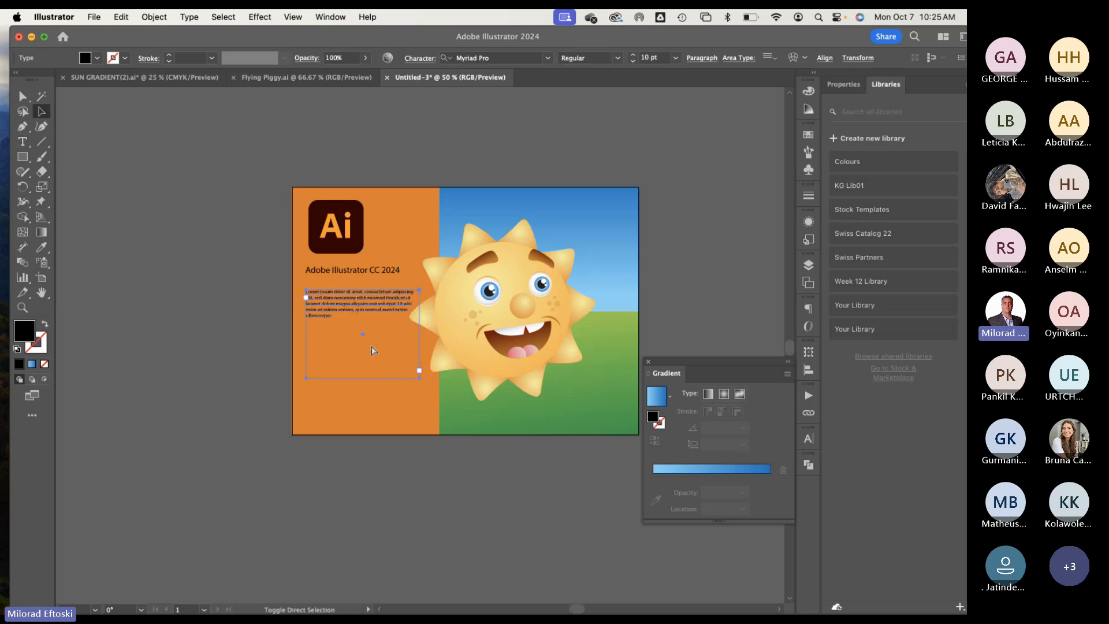
pyautogui.press('super+shift+period')
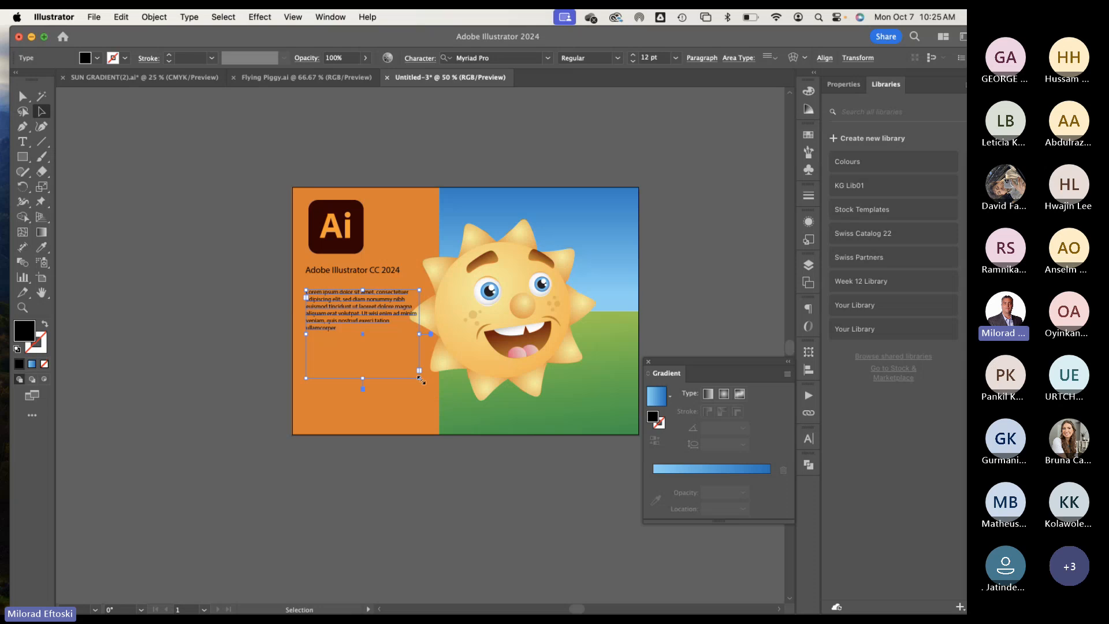
pyautogui.moveTo(420, 379); pyautogui.dragTo(400, 365)
pyautogui.click(258, 334)
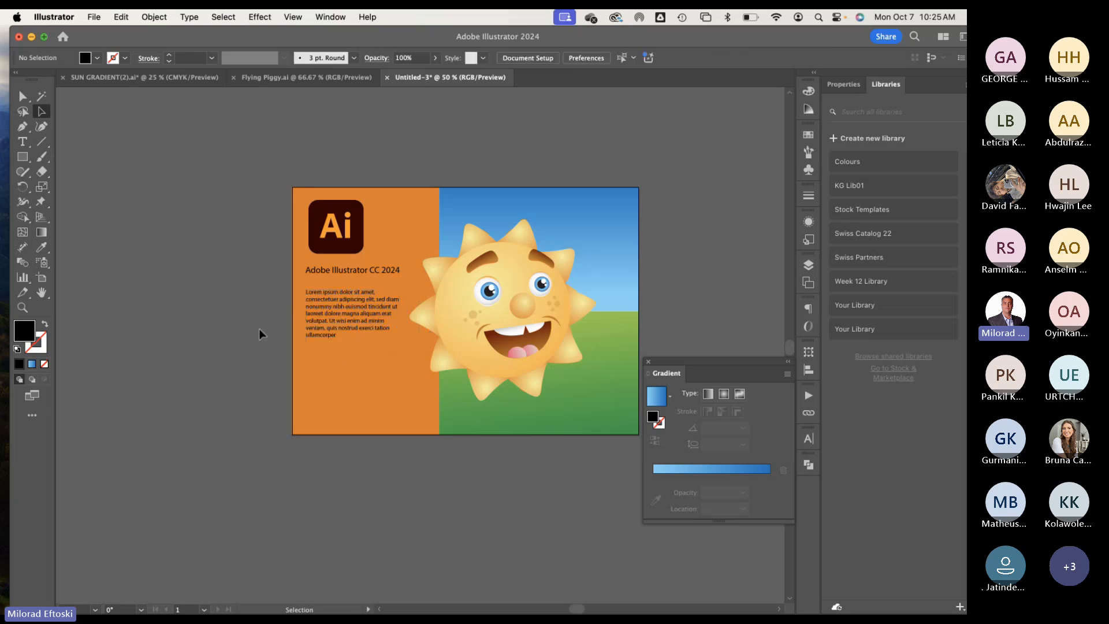
# Step: Move the Lorem ipsum paragraph up so it sits closer beneath the title
pyautogui.click(312, 334)
pyautogui.click(354, 351)
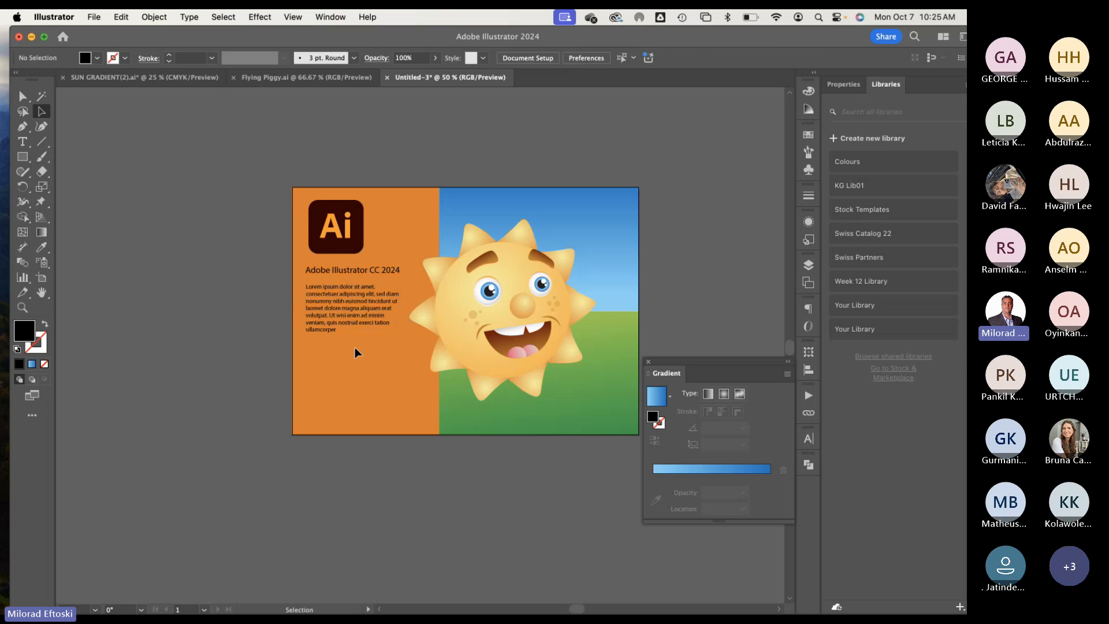
pyautogui.doubleClick(342, 316)
pyautogui.hotkey('ctrl', 'a')
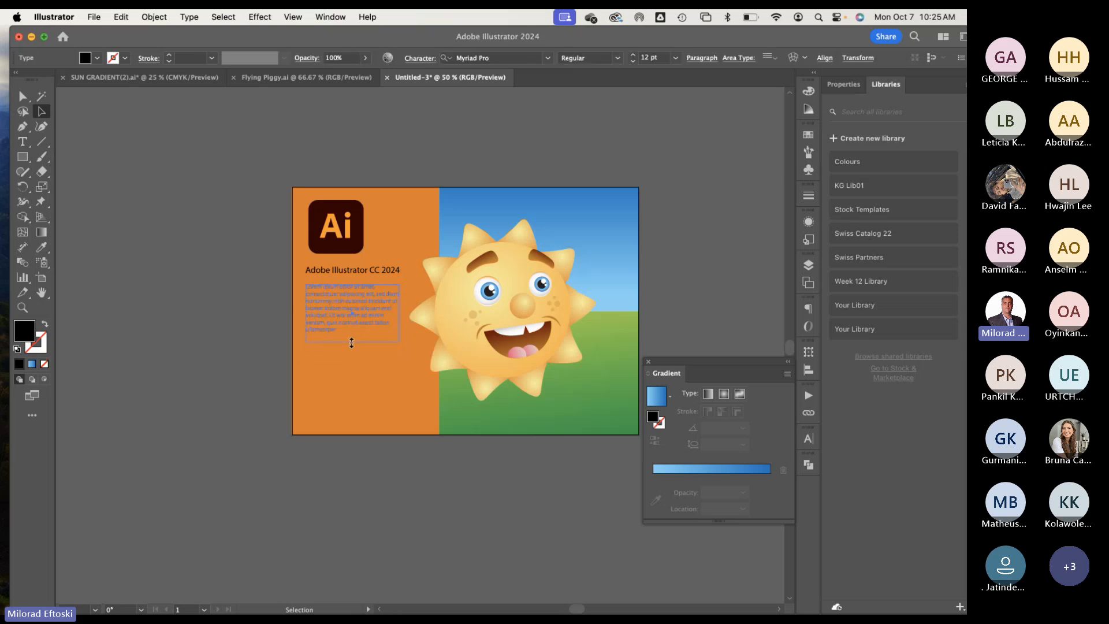
pyautogui.click(162, 347)
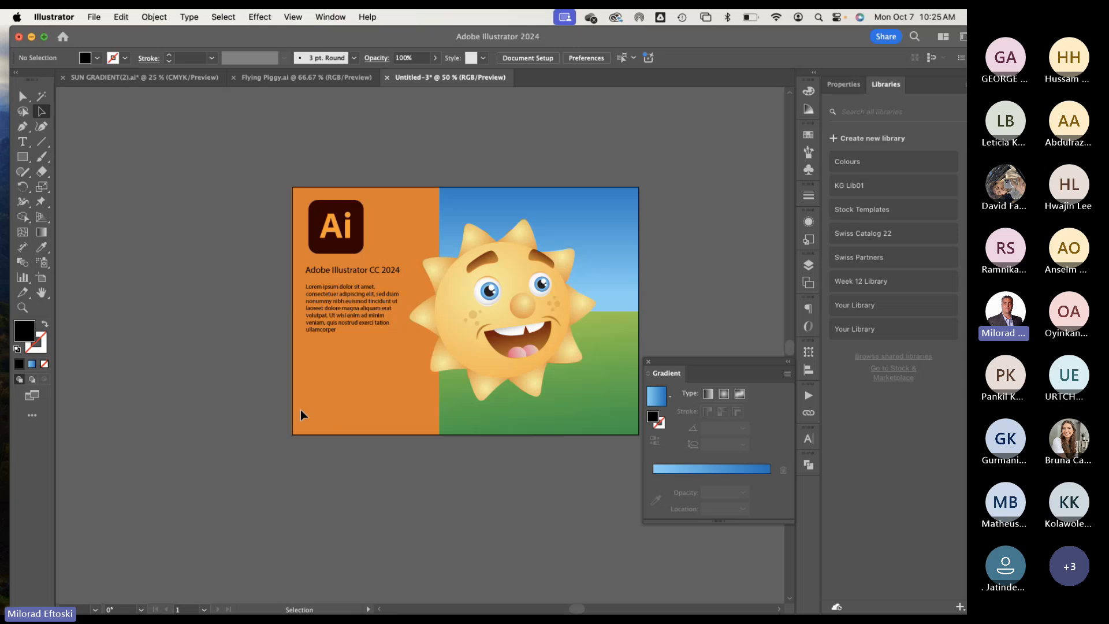
# Step: Change the "Adobe Illustrator CC 2024" title to a bold font style
pyautogui.click(358, 274)
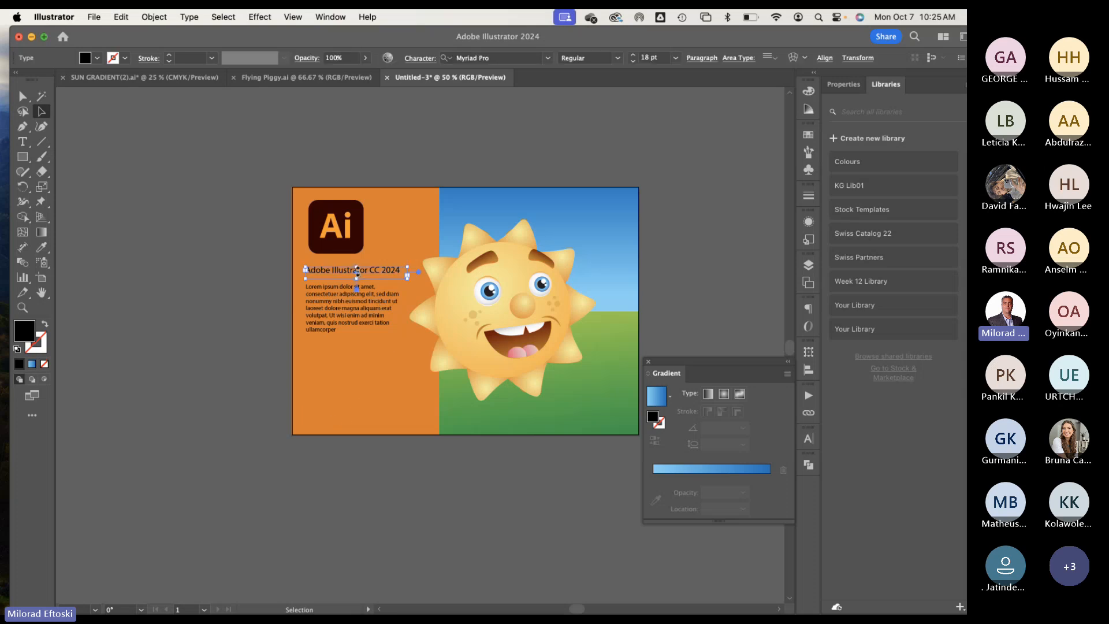
pyautogui.click(617, 60)
pyautogui.click(411, 126)
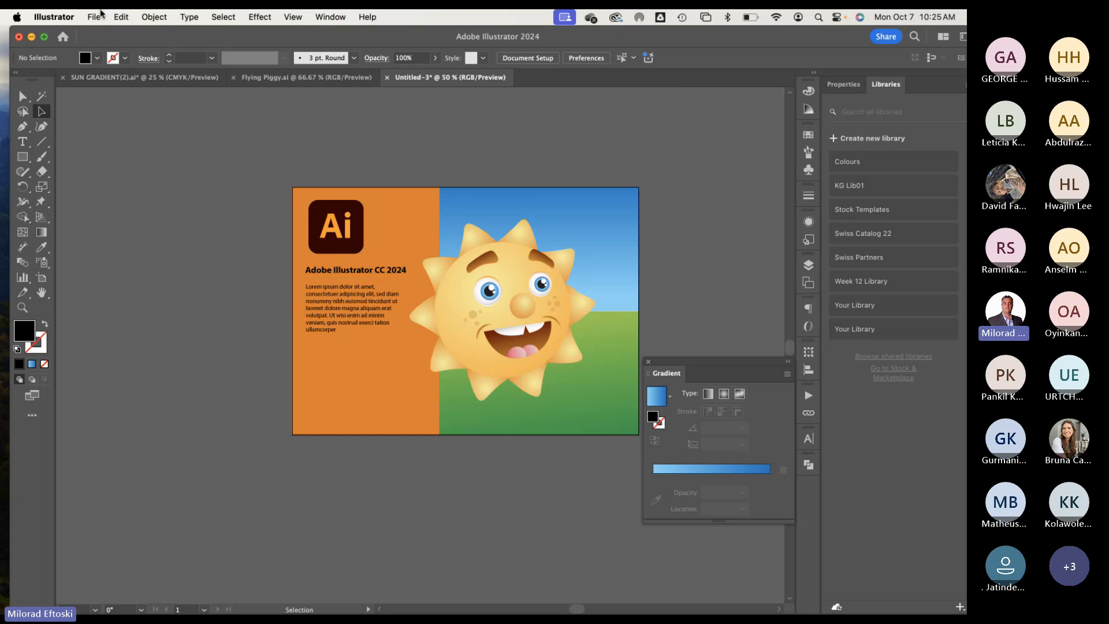
# Step: Place adobe-creative-cloud.svg as a small logo near the lower left corner of the orange panel
pyautogui.click(93, 16)
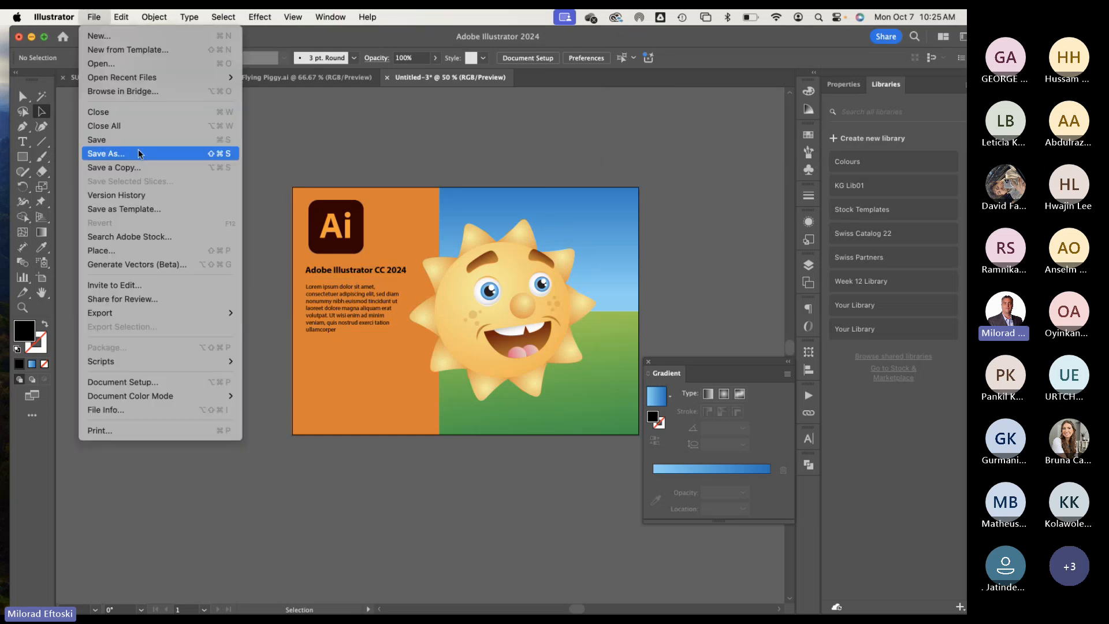
pyautogui.click(139, 250)
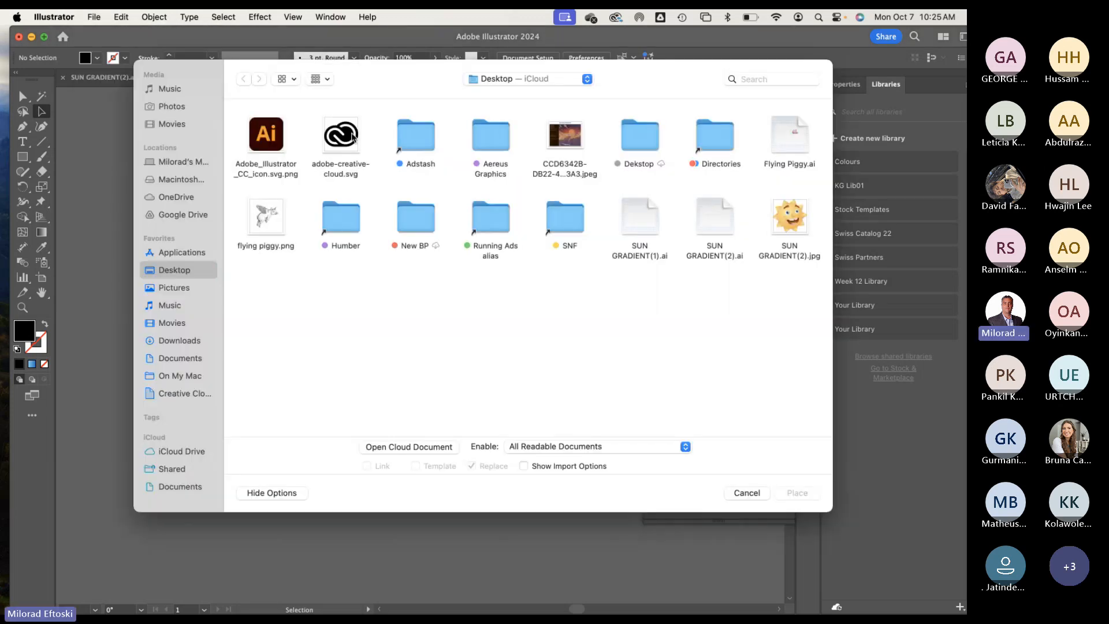
pyautogui.doubleClick(339, 138)
pyautogui.moveTo(309, 370); pyautogui.dragTo(338, 416)
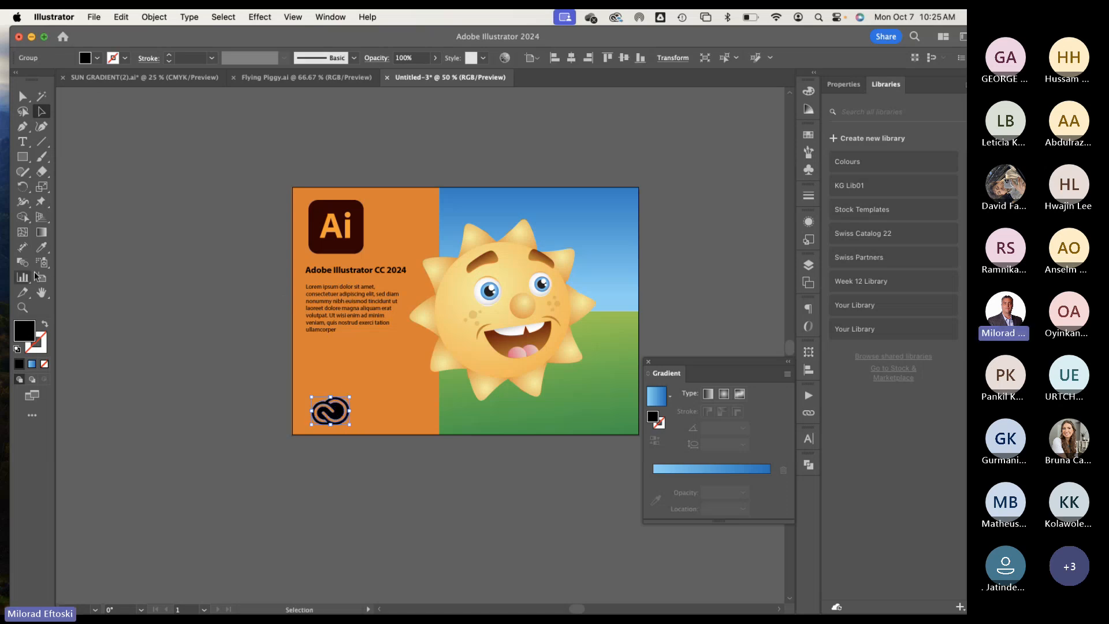
# Step: Recolour the Creative Cloud logo with the dark brown sampled from the Illustrator icon and scale it down slightly
pyautogui.click(41, 247)
pyautogui.click(316, 209)
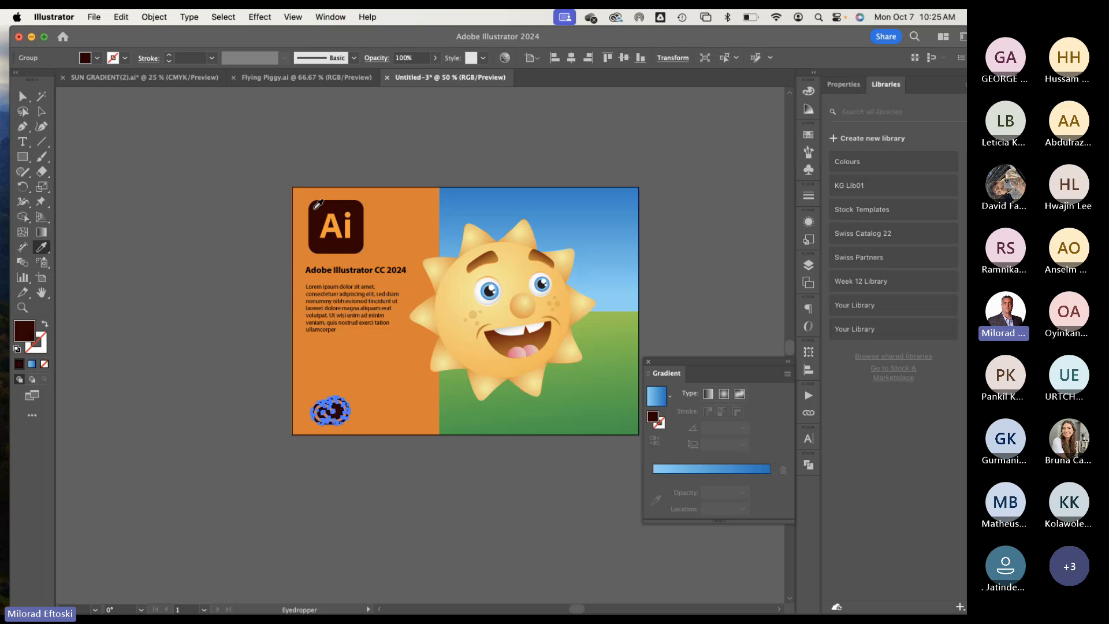
pyautogui.press('a')
pyautogui.click(116, 137)
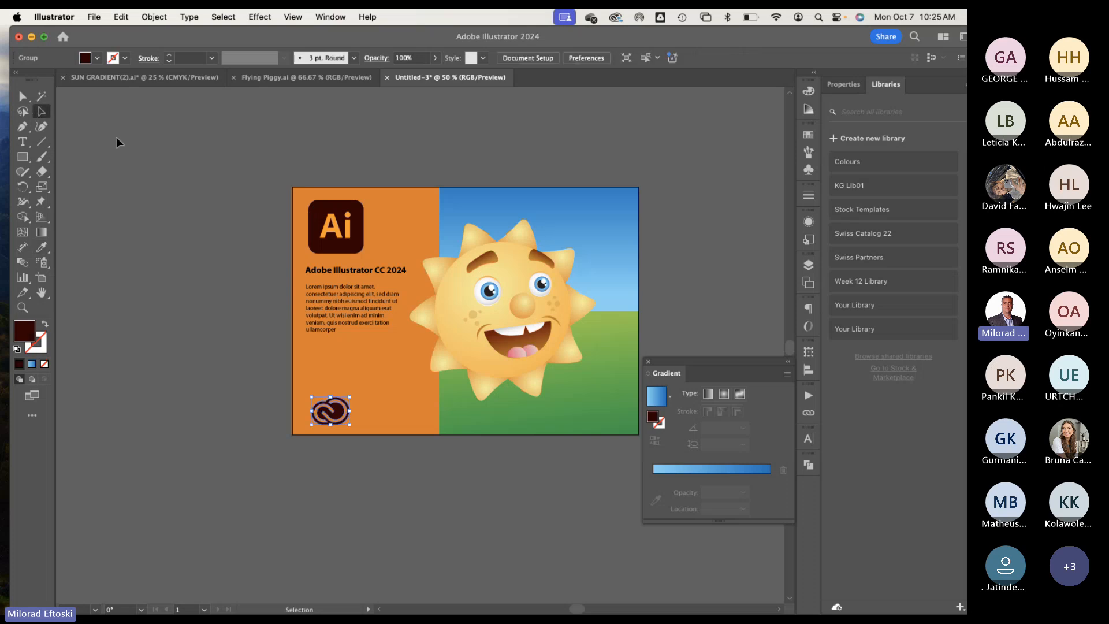
pyautogui.click(334, 411)
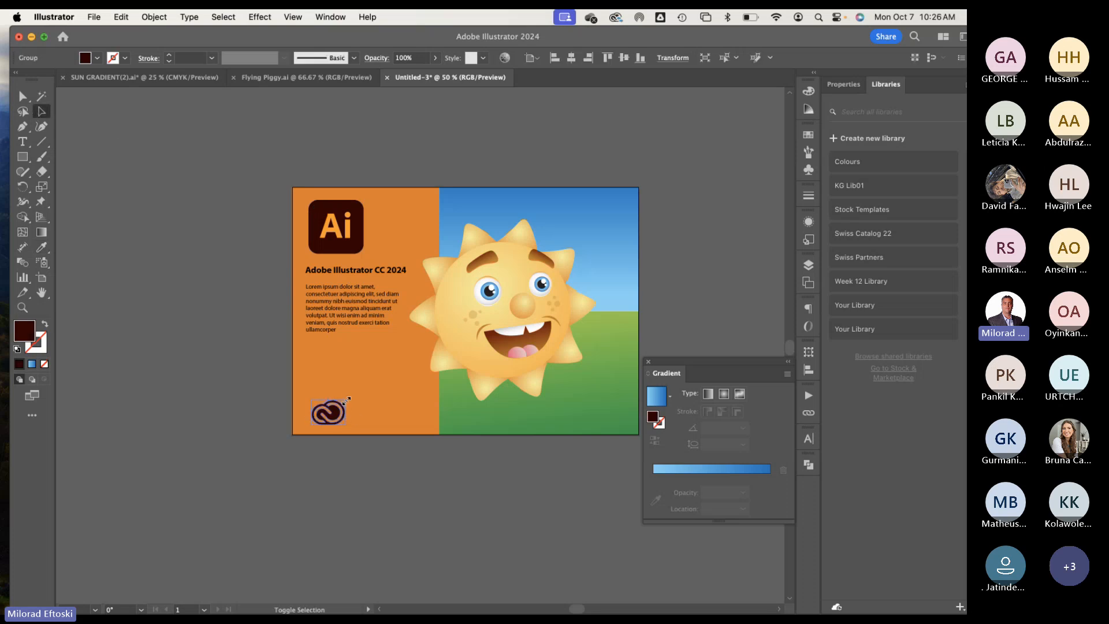
pyautogui.click(209, 374)
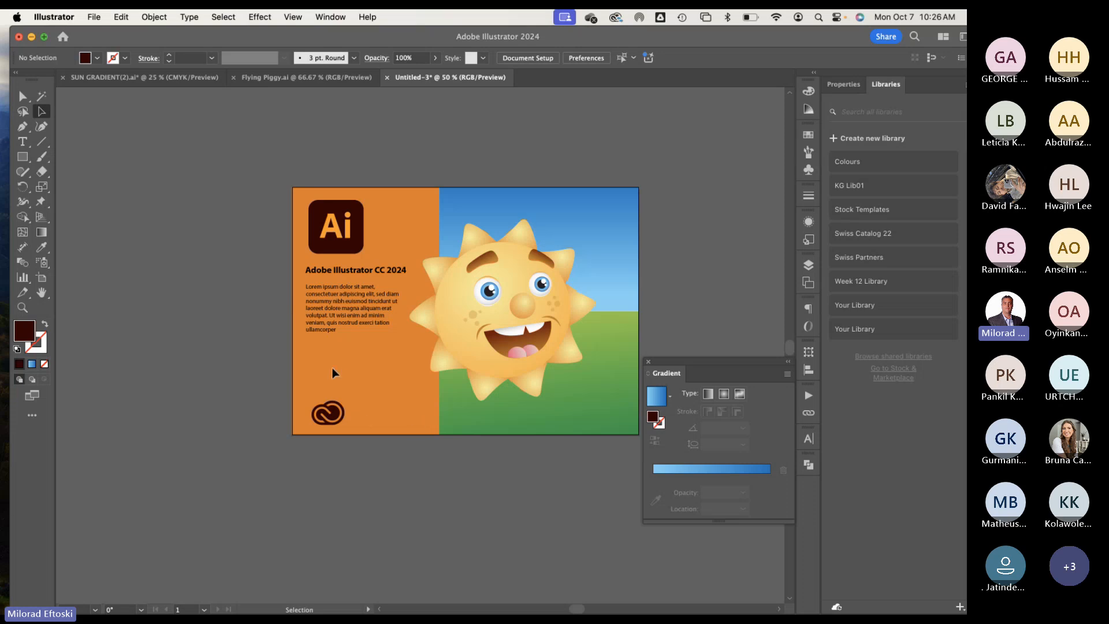
# Step: Add the author's full name as a text line and align it beneath the Lorem ipsum paragraph
pyautogui.click(23, 142)
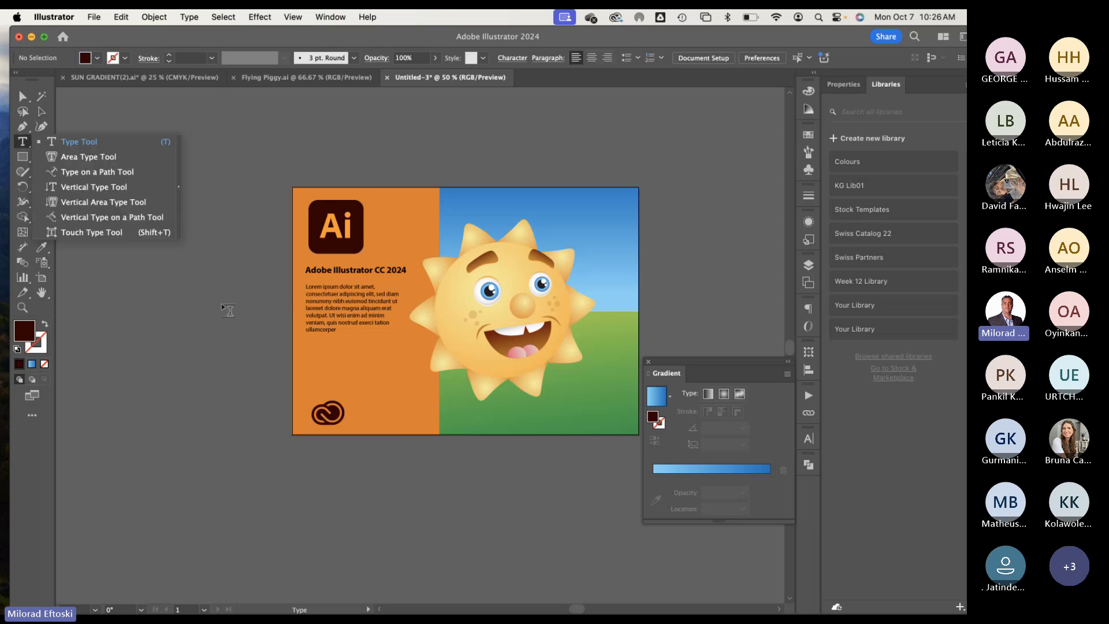
pyautogui.click(335, 369)
pyautogui.write('Milor')
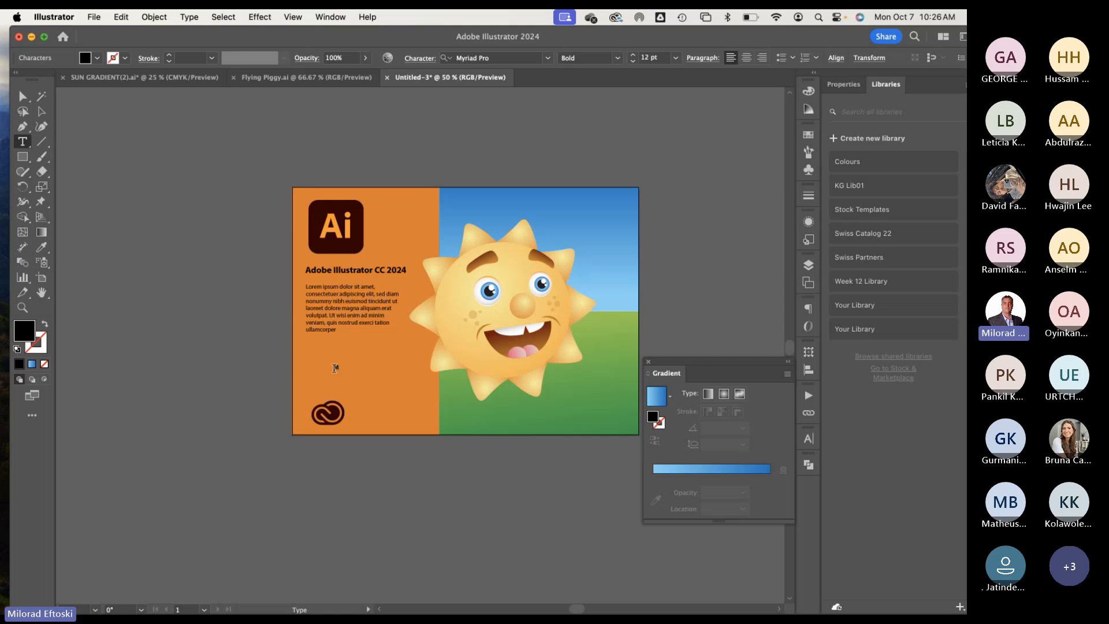
pyautogui.write('ad Eftoski')
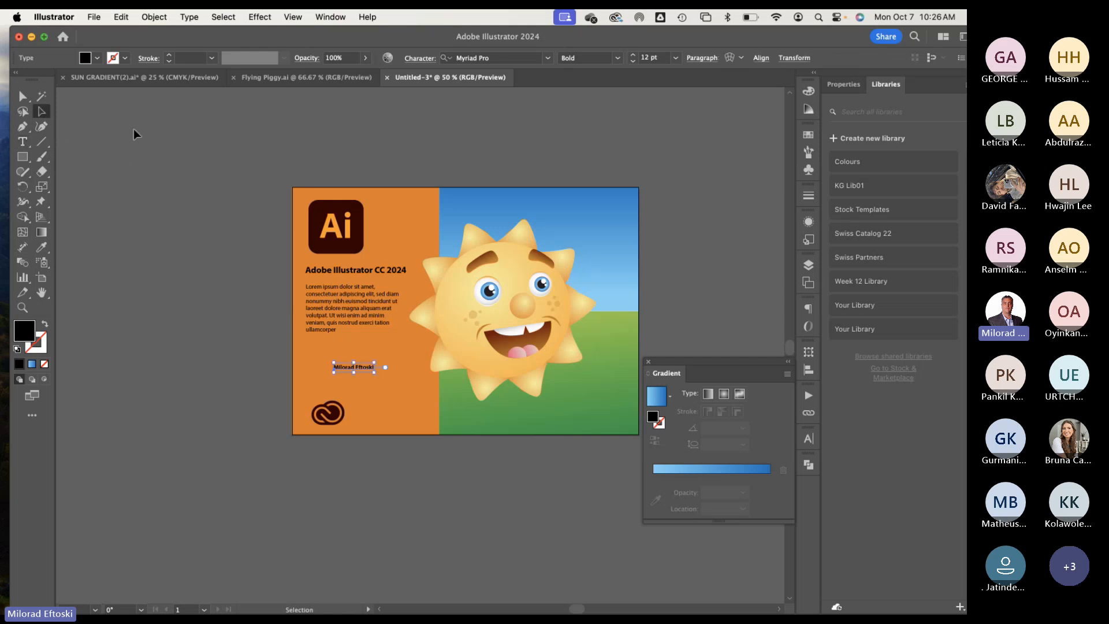
pyautogui.keyDown('super'); pyautogui.click(134, 130); pyautogui.keyUp('super')
pyautogui.moveTo(366, 369); pyautogui.dragTo(345, 363)
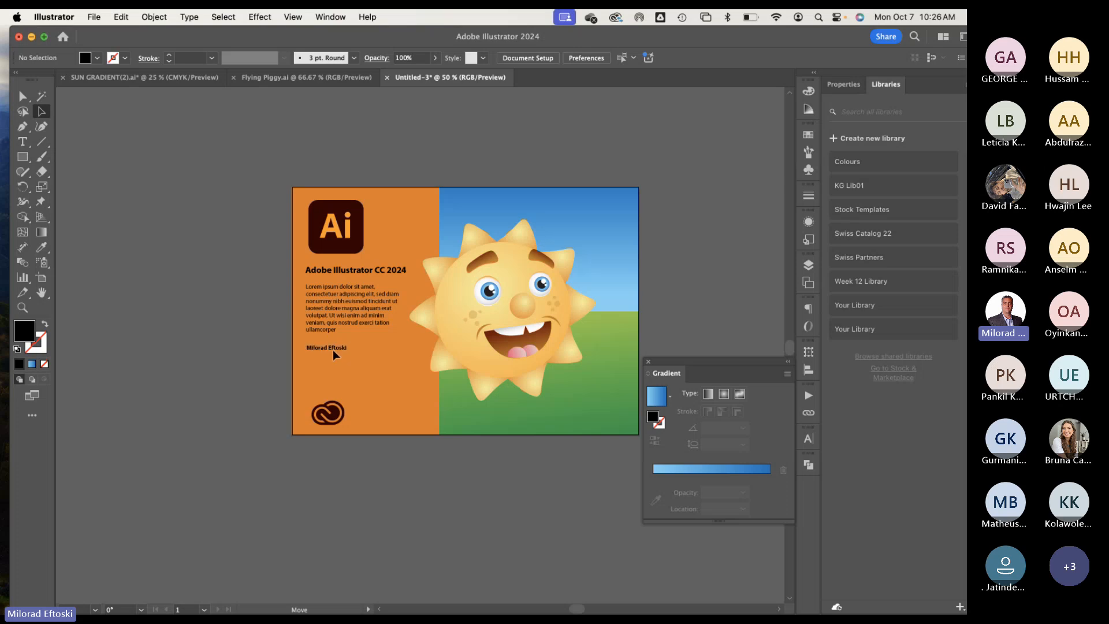
pyautogui.click(230, 362)
# Step: Dock the floating Gradient panel, then enlarge the banner title to 20 pt and widen its frame to fit the full text
pyautogui.moveTo(679, 361); pyautogui.dragTo(809, 489)
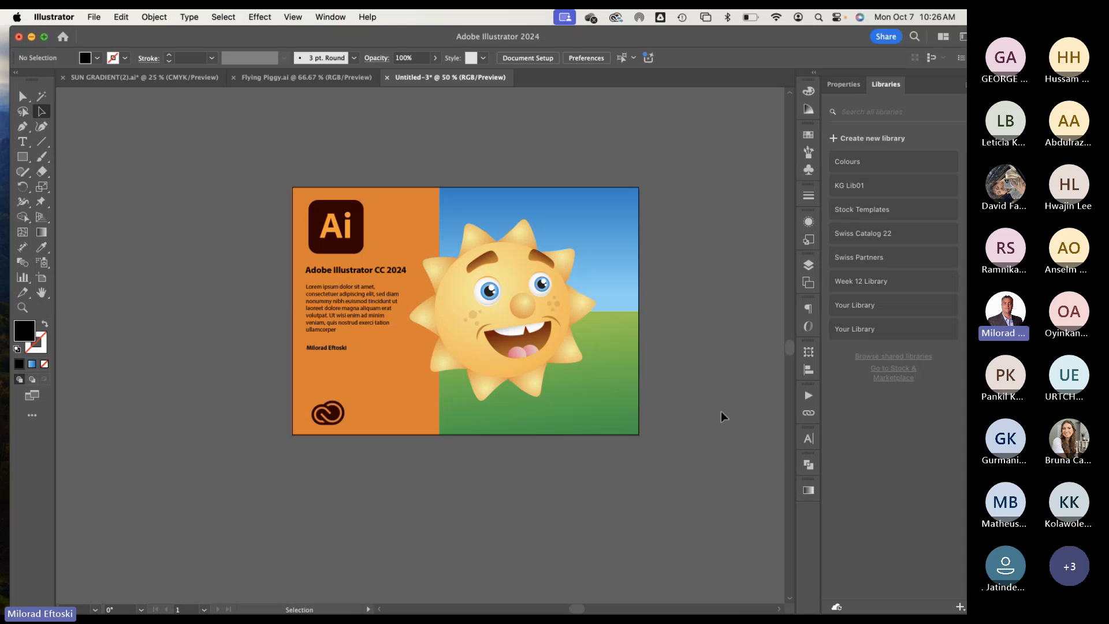
pyautogui.press('super+equal')
pyautogui.moveTo(580, 401); pyautogui.dragTo(528, 420)
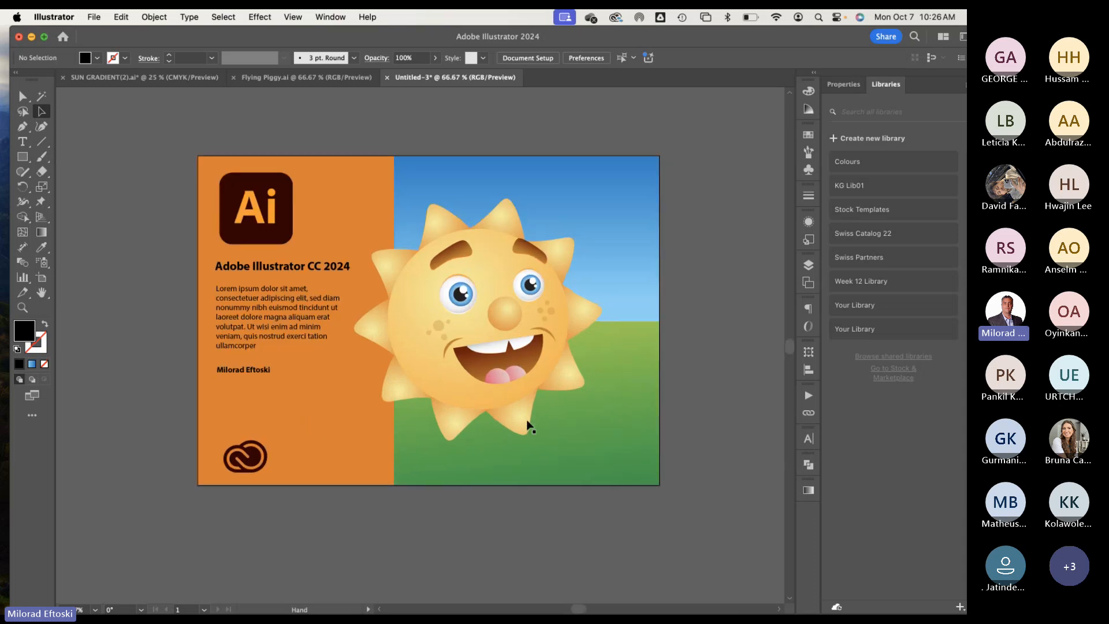
pyautogui.click(284, 272)
pyautogui.press('super+shift+period')
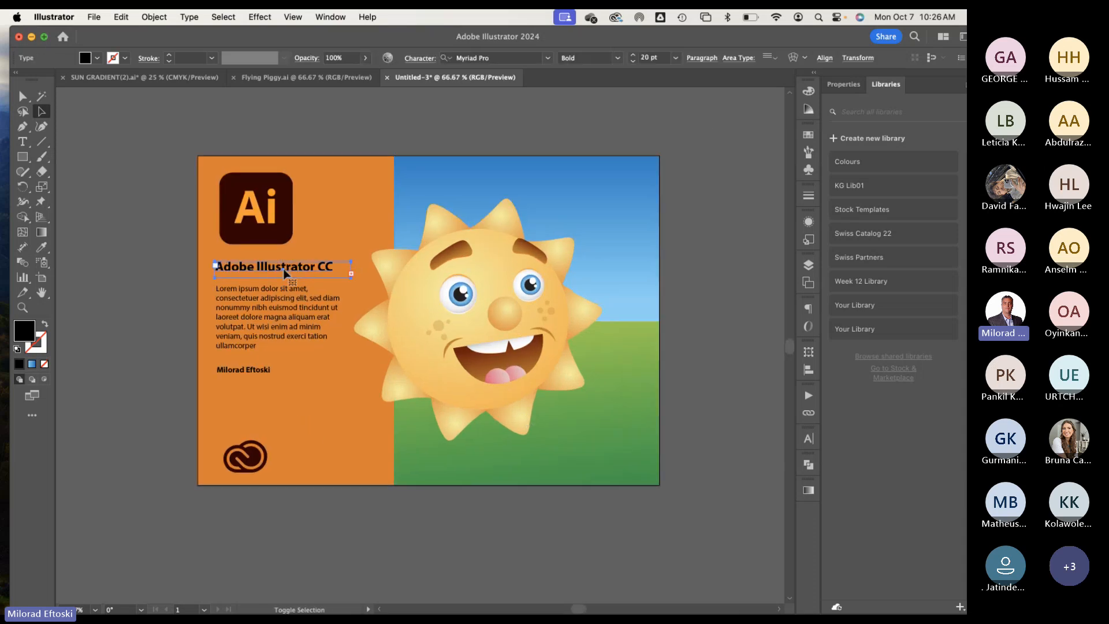
pyautogui.moveTo(354, 277); pyautogui.dragTo(376, 279)
pyautogui.click(397, 534)
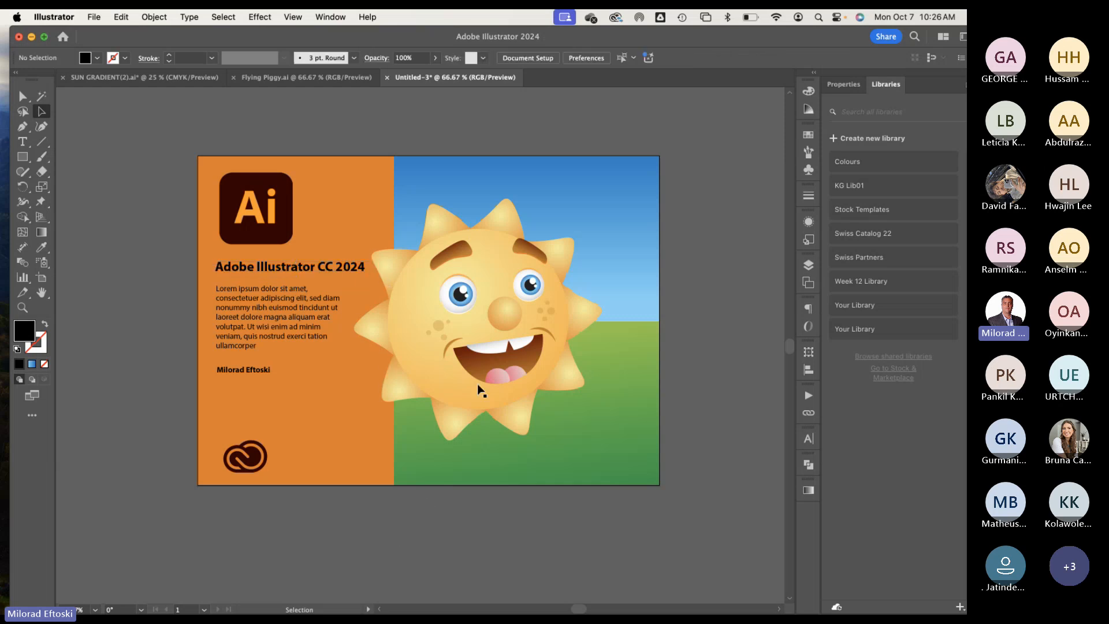
pyautogui.click(476, 383)
pyautogui.click(481, 572)
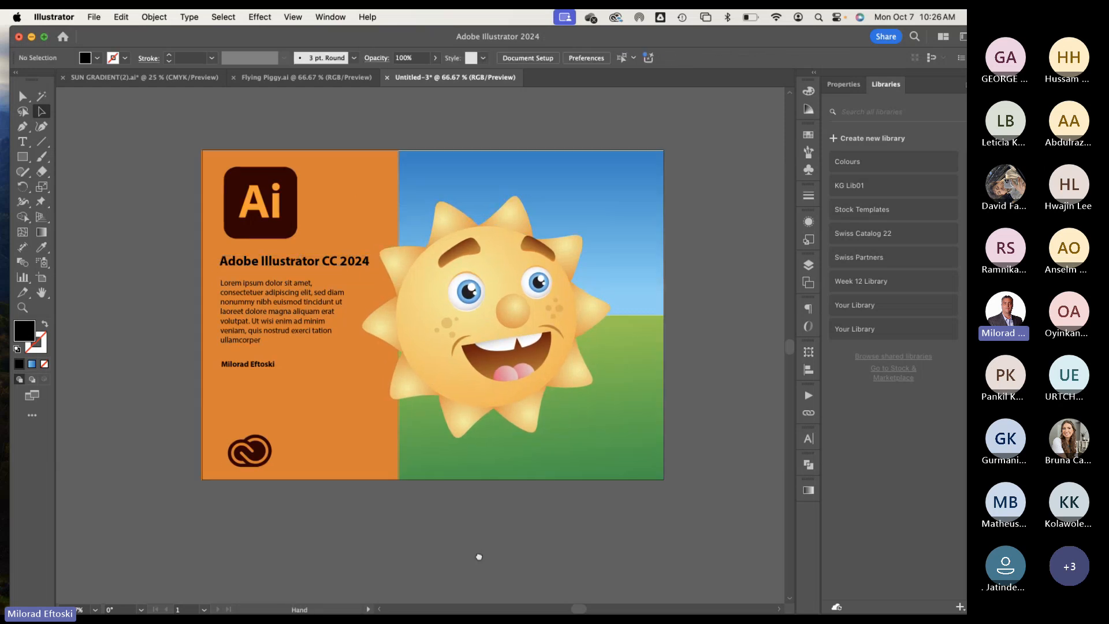
pyautogui.scroll(-2, 480, 563)
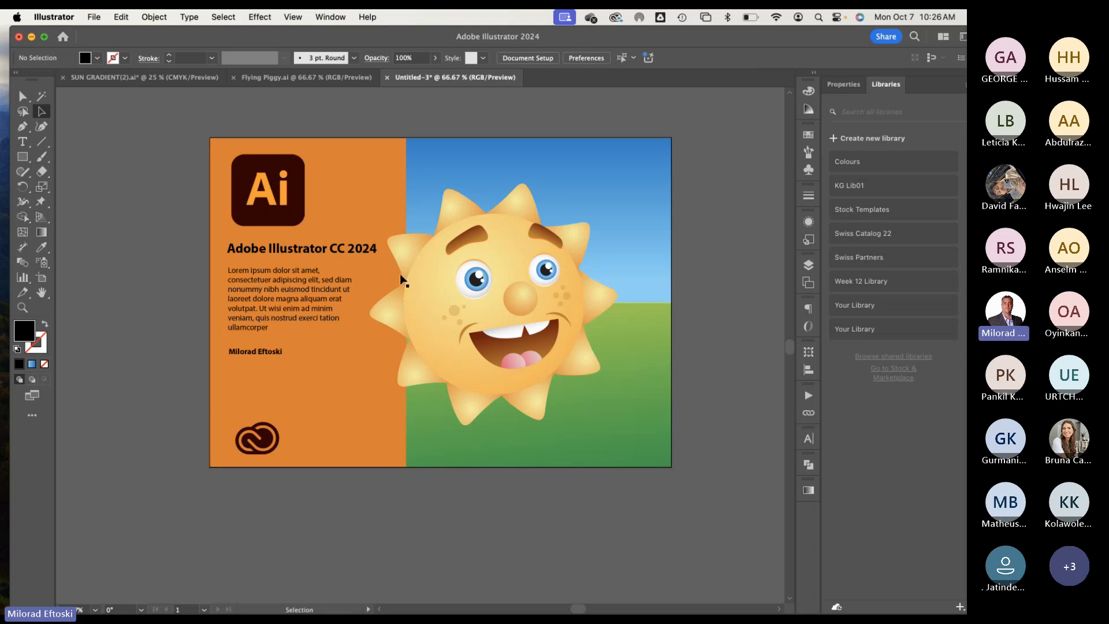
pyautogui.click(93, 17)
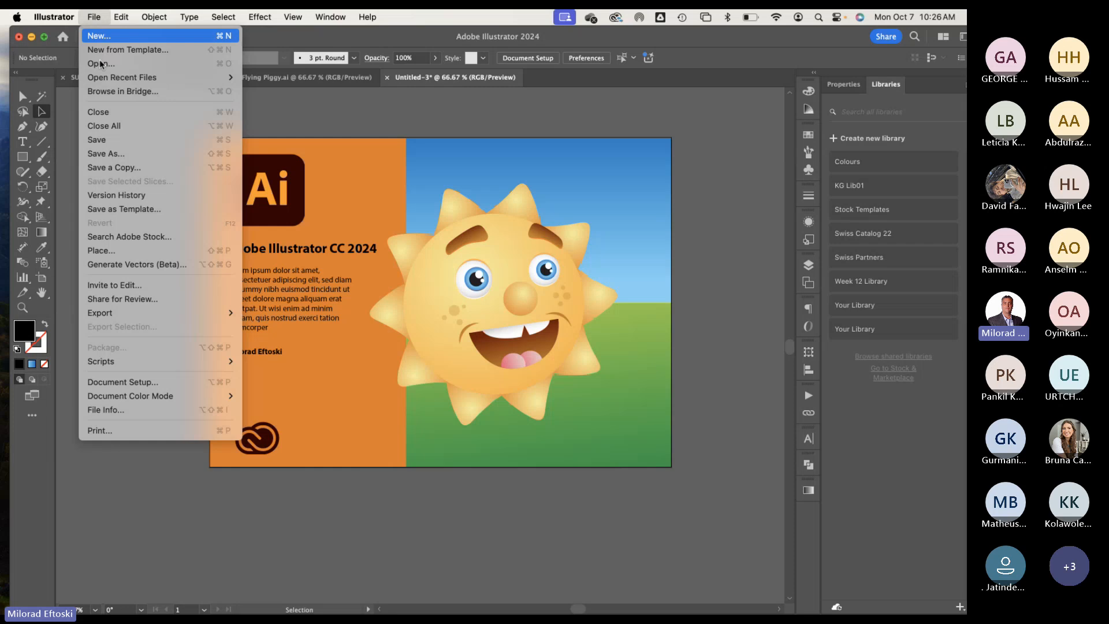
pyautogui.click(114, 154)
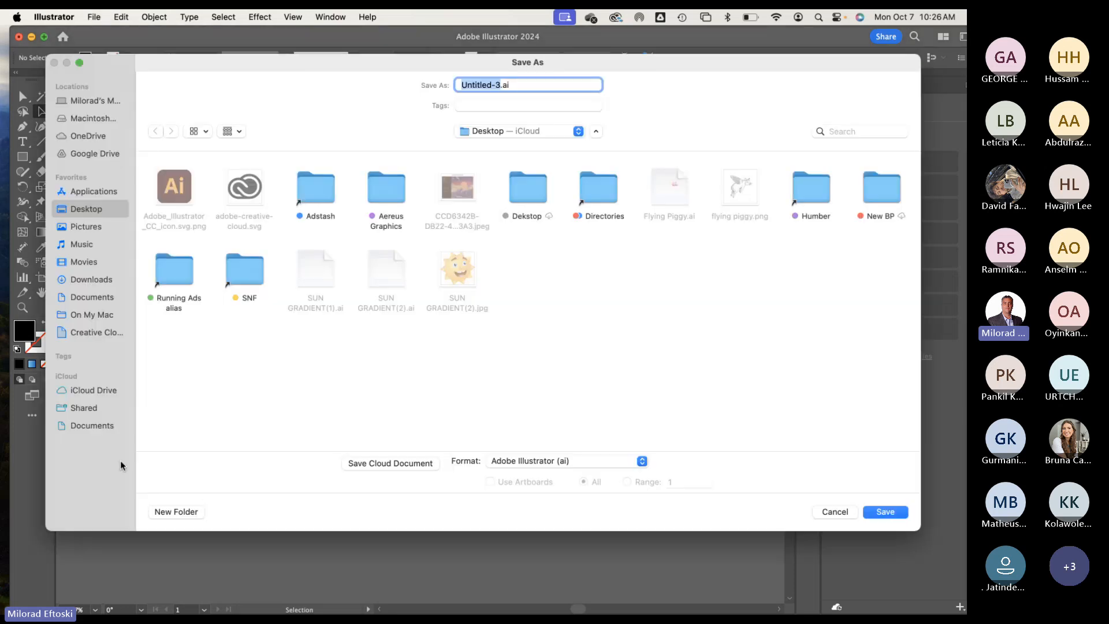
# Step: Switch to Chrome and review the Assessment page's delivery details, sample banner, grading rubric and Technical Checklist, including the packaging requirement
pyautogui.click(131, 595)
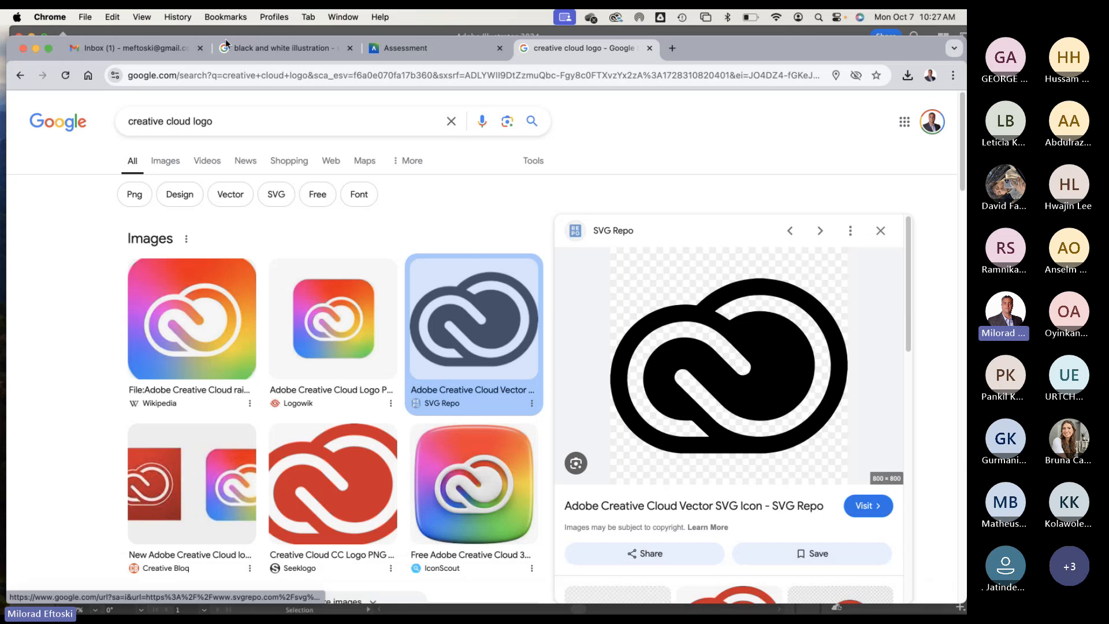
pyautogui.click(239, 47)
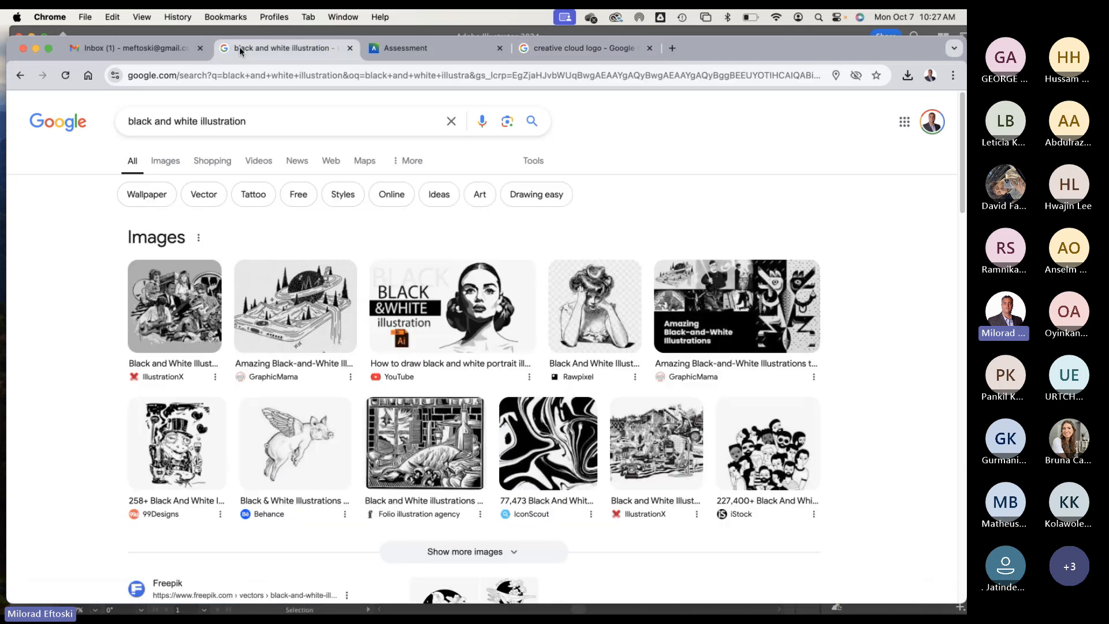
pyautogui.click(416, 48)
pyautogui.scroll(-2, 288, 396)
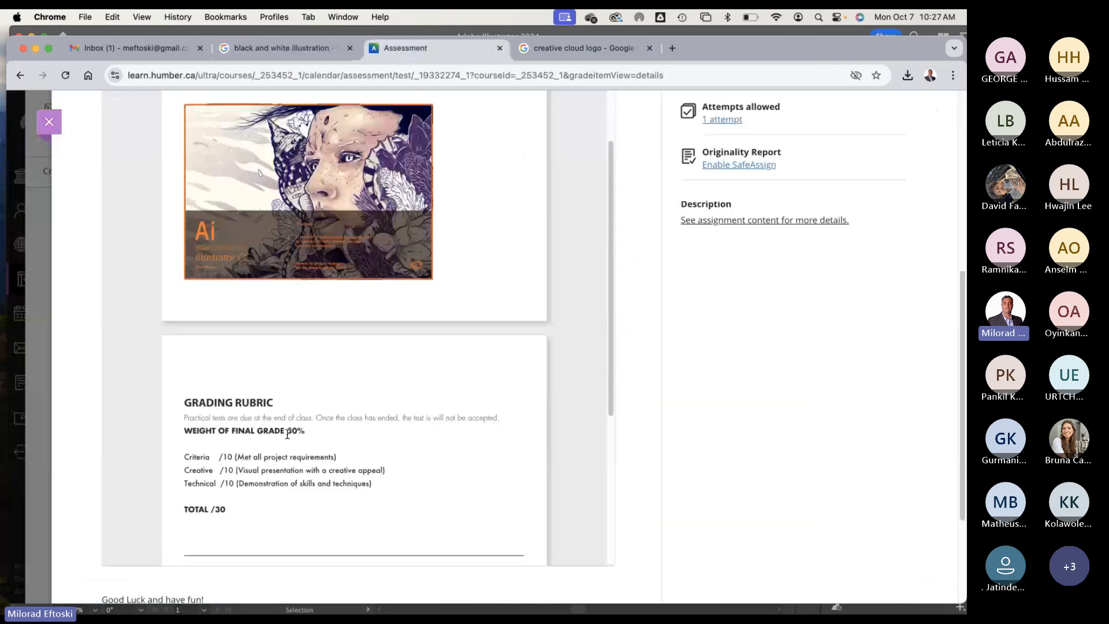
pyautogui.scroll(5, 287, 441)
pyautogui.scroll(1, 284, 439)
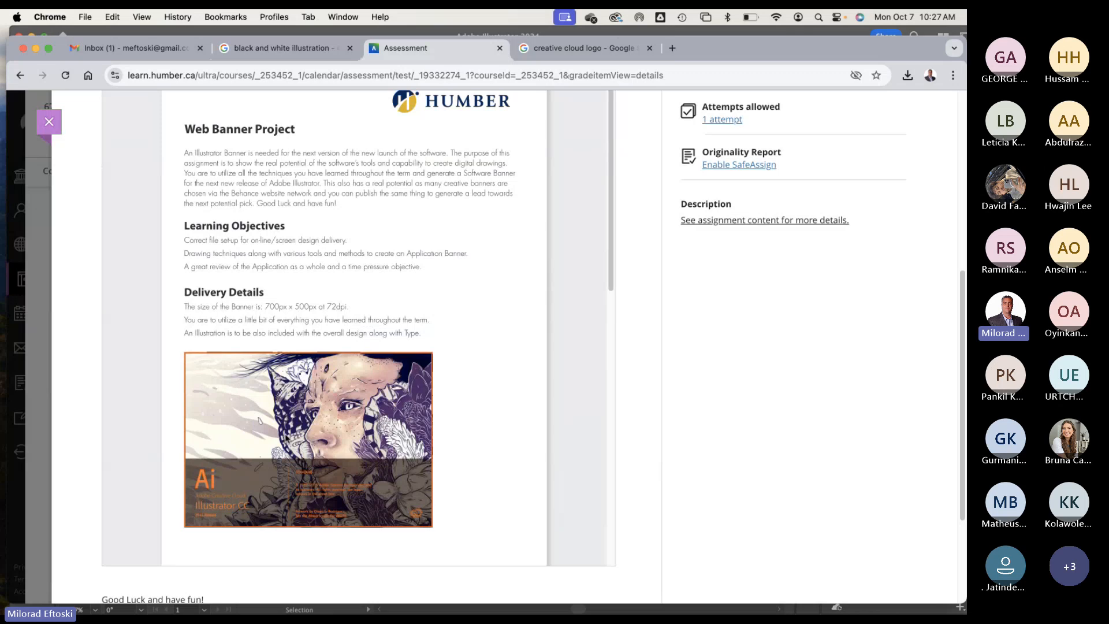
pyautogui.scroll(-8, 217, 274)
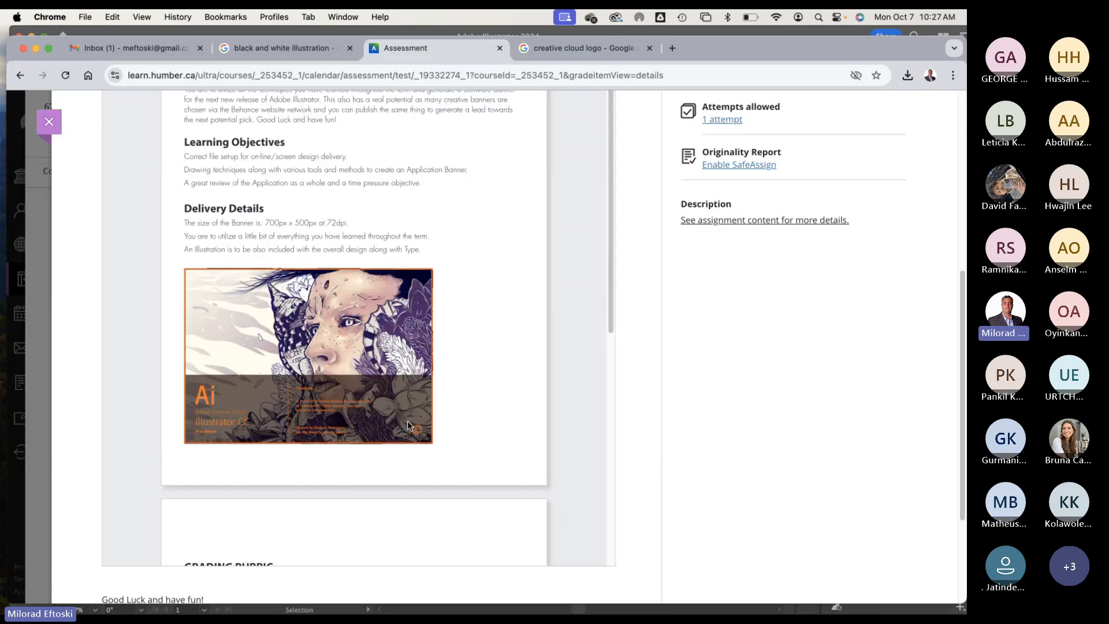
pyautogui.tripleClick(223, 440)
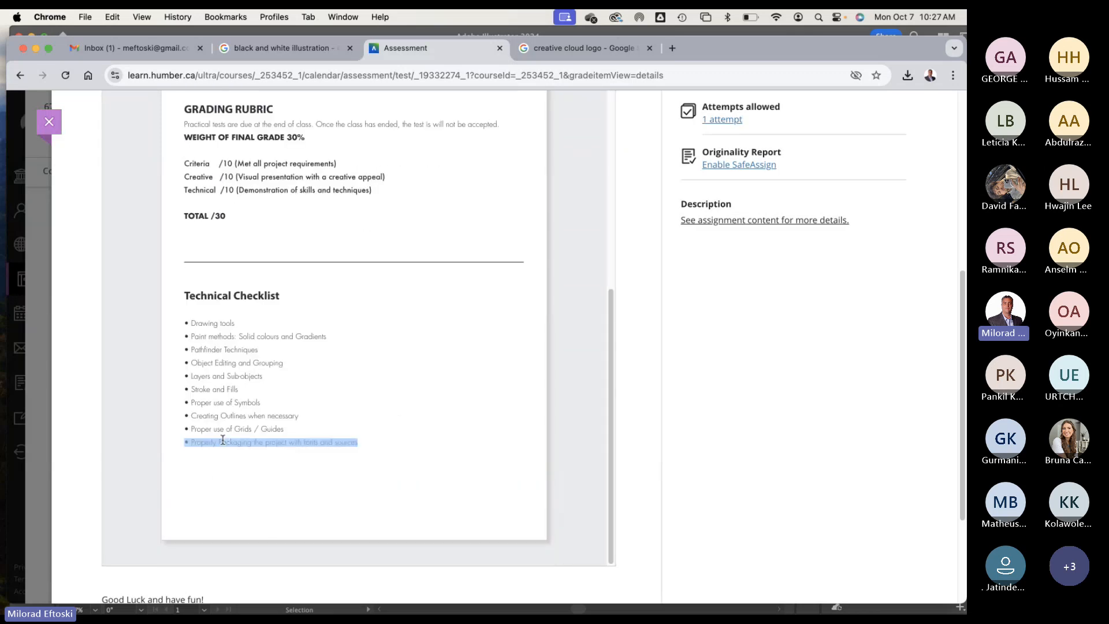
pyautogui.click(345, 443)
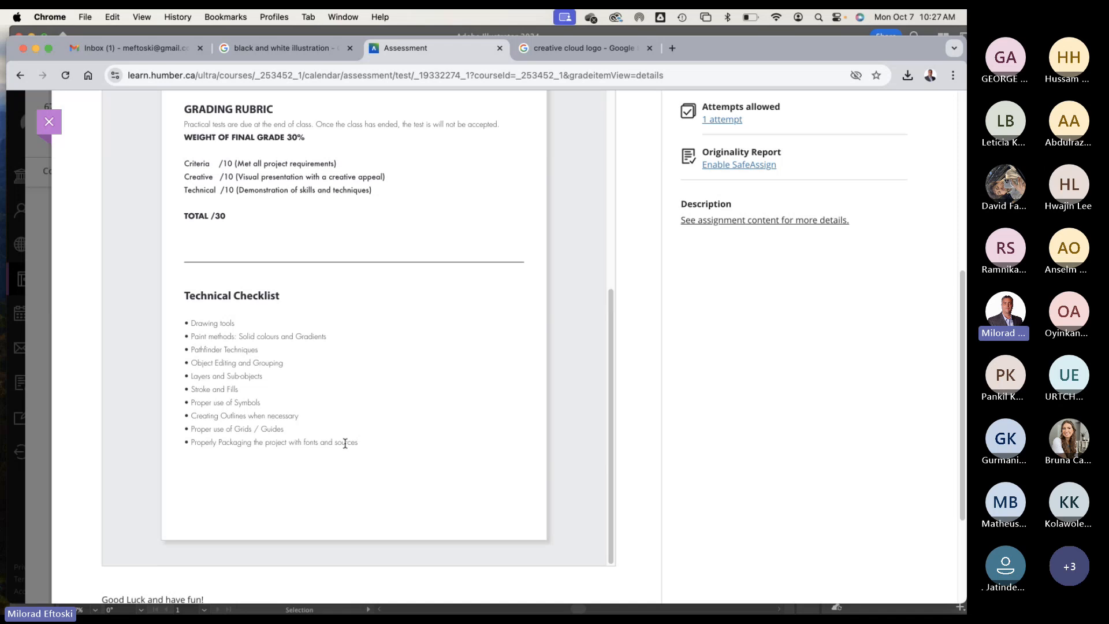
# Step: Switch back to Illustrator and cancel the open Save As dialog
pyautogui.press('super+Tab')
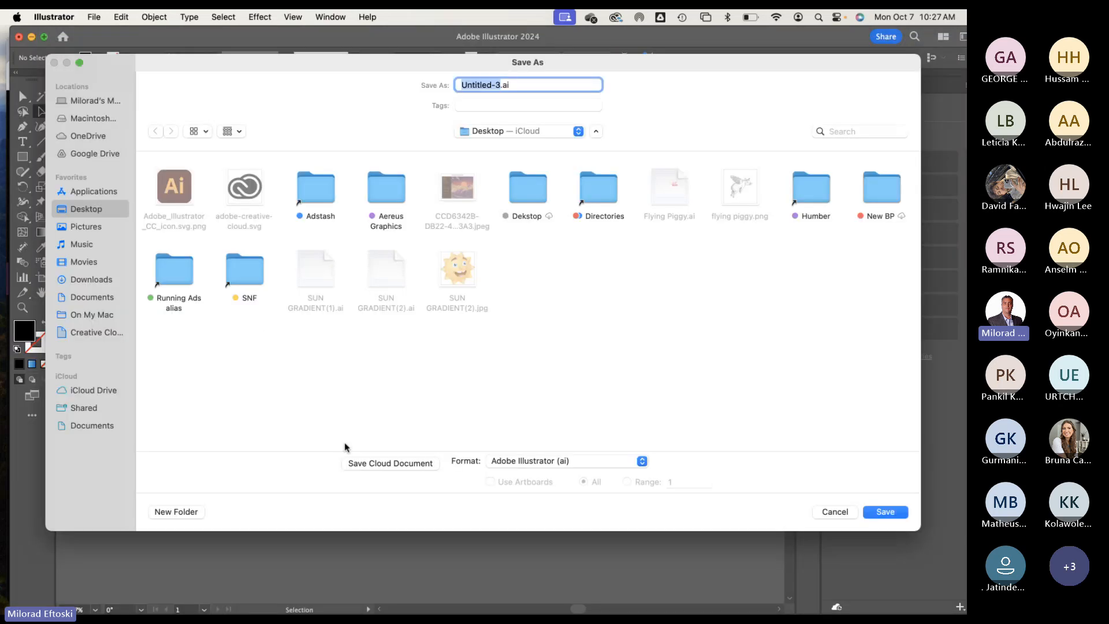
pyautogui.click(832, 513)
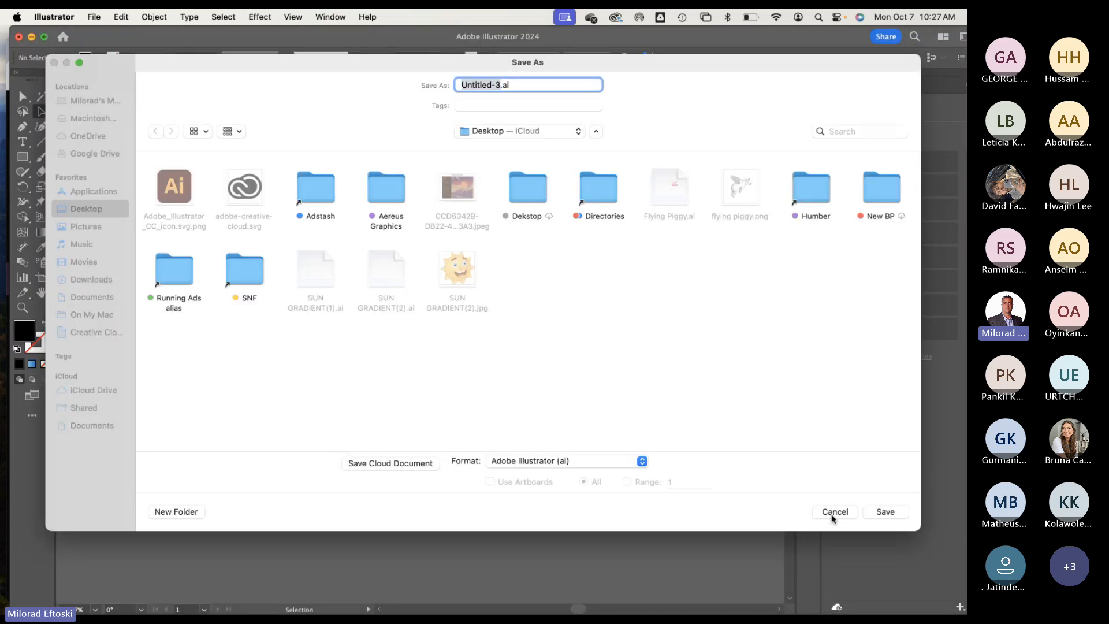
pyautogui.click(306, 274)
pyautogui.click(309, 249)
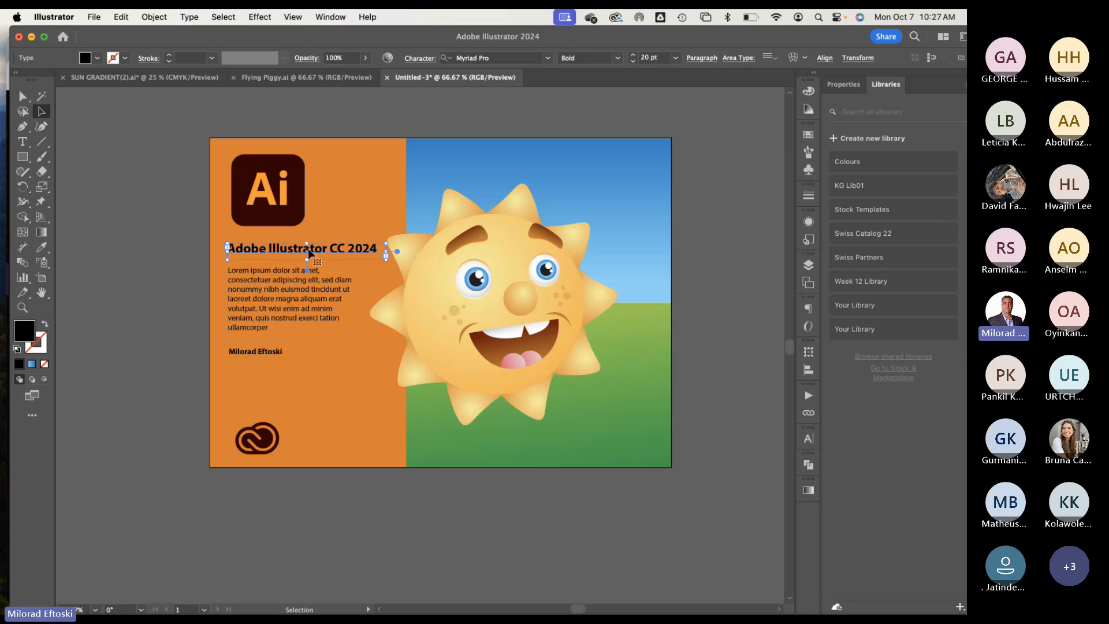
pyautogui.click(134, 310)
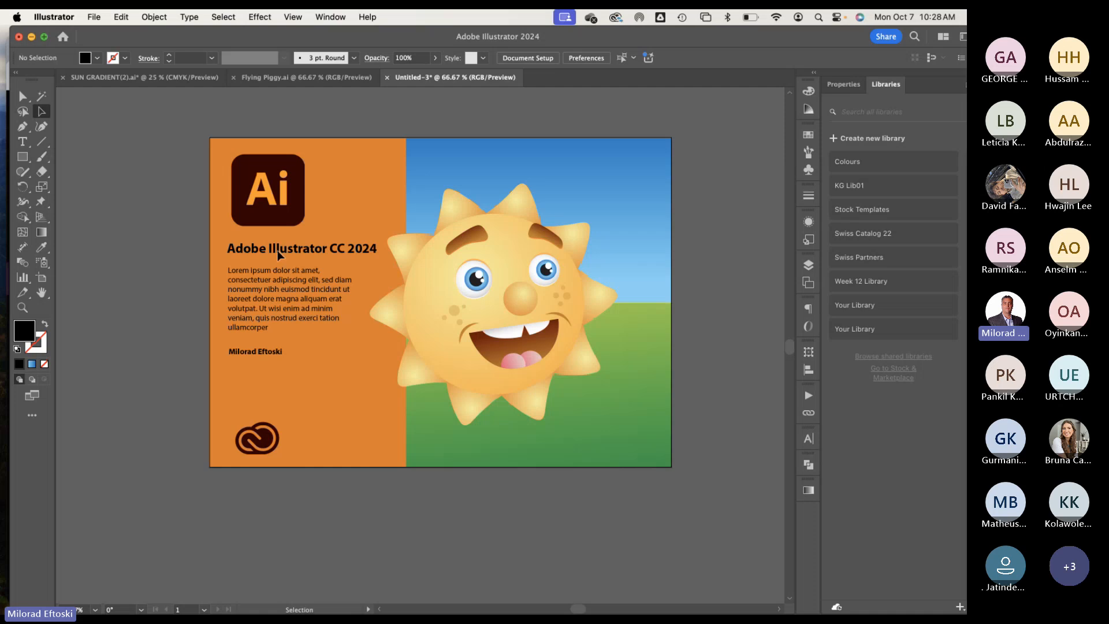
# Step: Start saving a copy of the banner under the name "Illustrator Splash Banner - " followed by the author's name
pyautogui.click(94, 17)
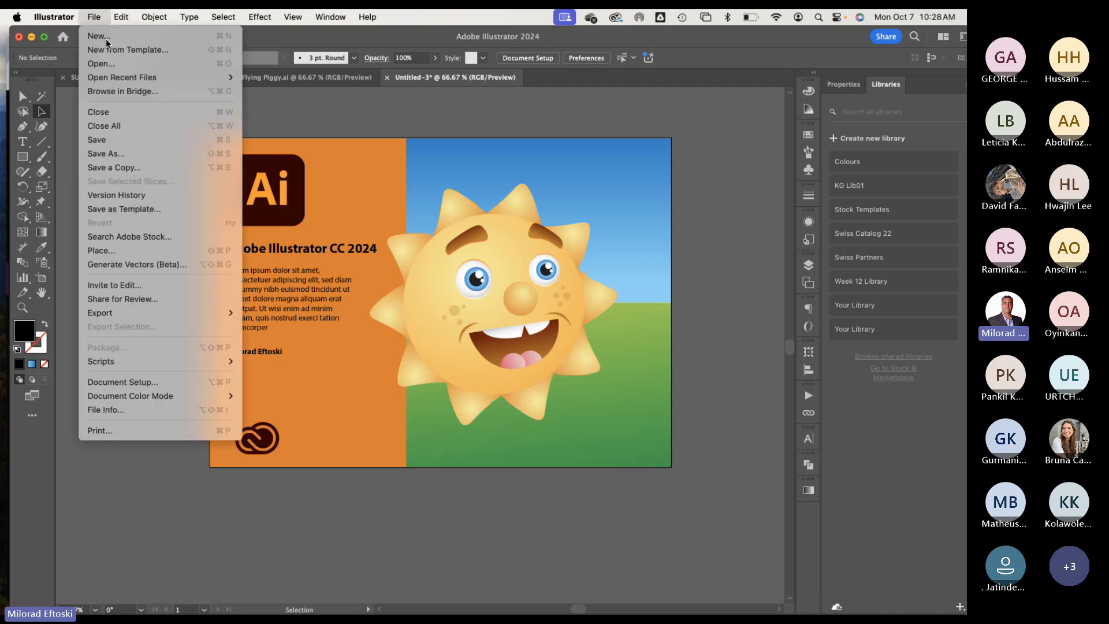
pyautogui.click(128, 154)
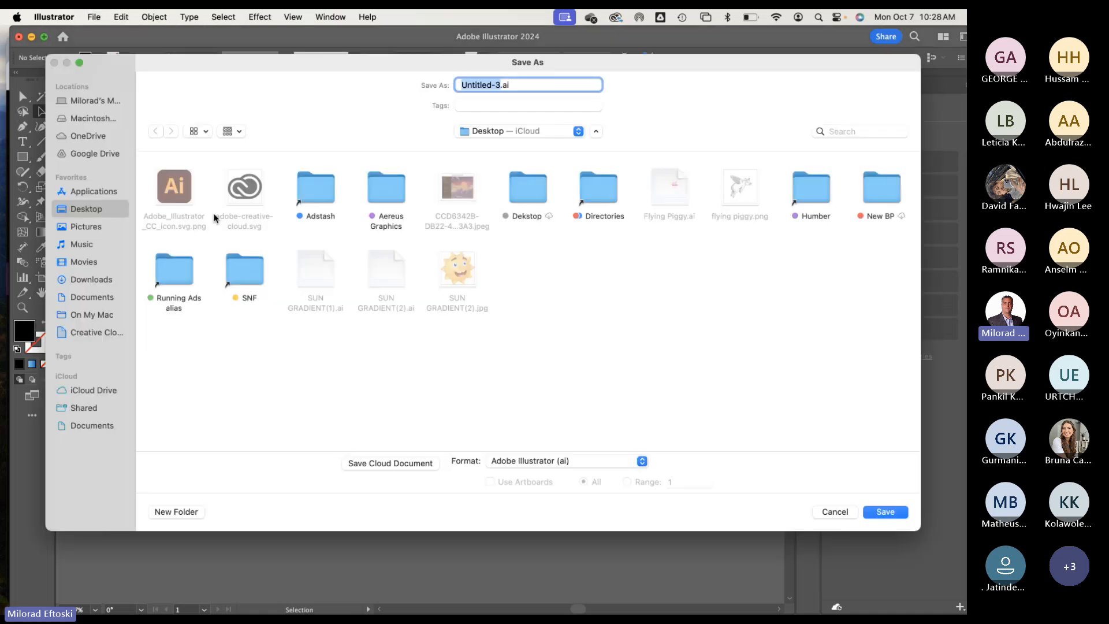
pyautogui.write('Illustrator Splash Banner')
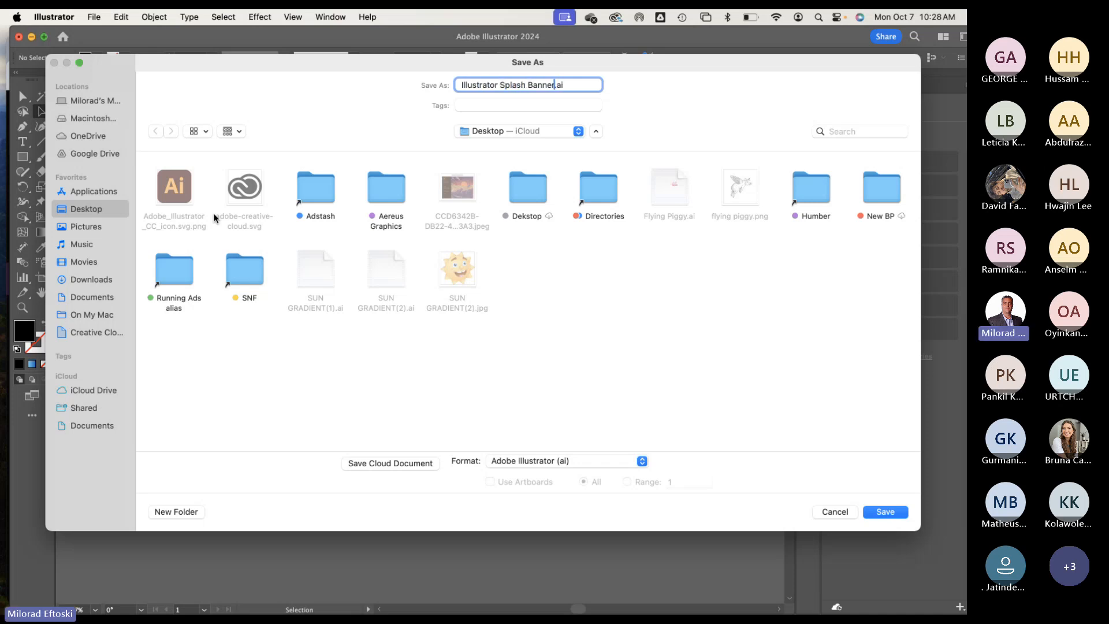
pyautogui.write(' - Milo Efotski')
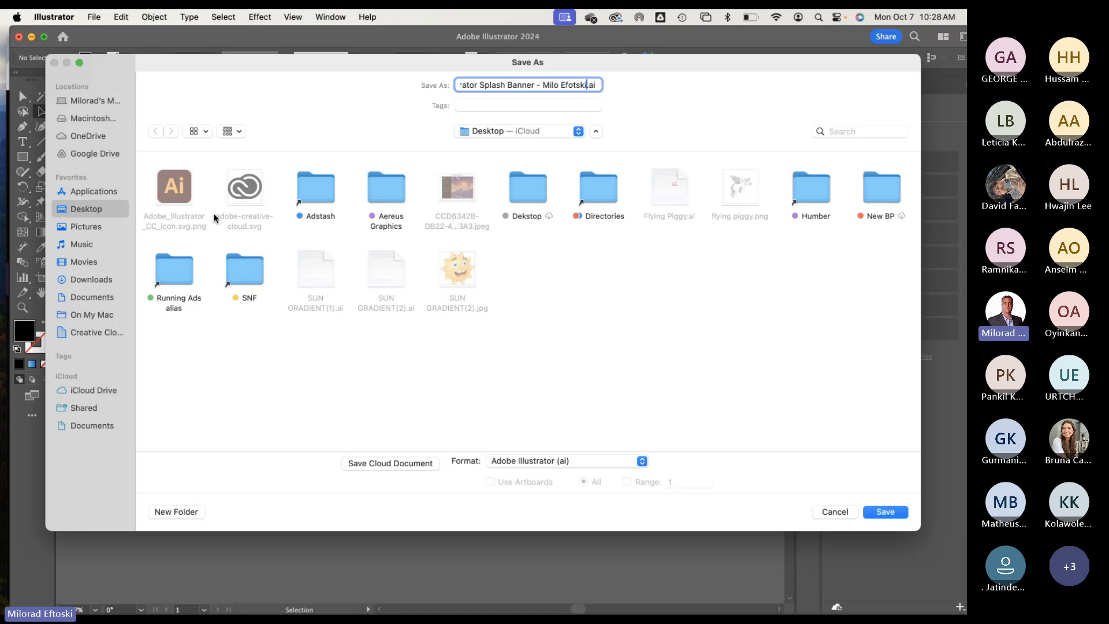
pyautogui.press('BackSpace')
pyautogui.press('BackSpace')
pyautogui.press('BackSpace')
pyautogui.press('BackSpace')
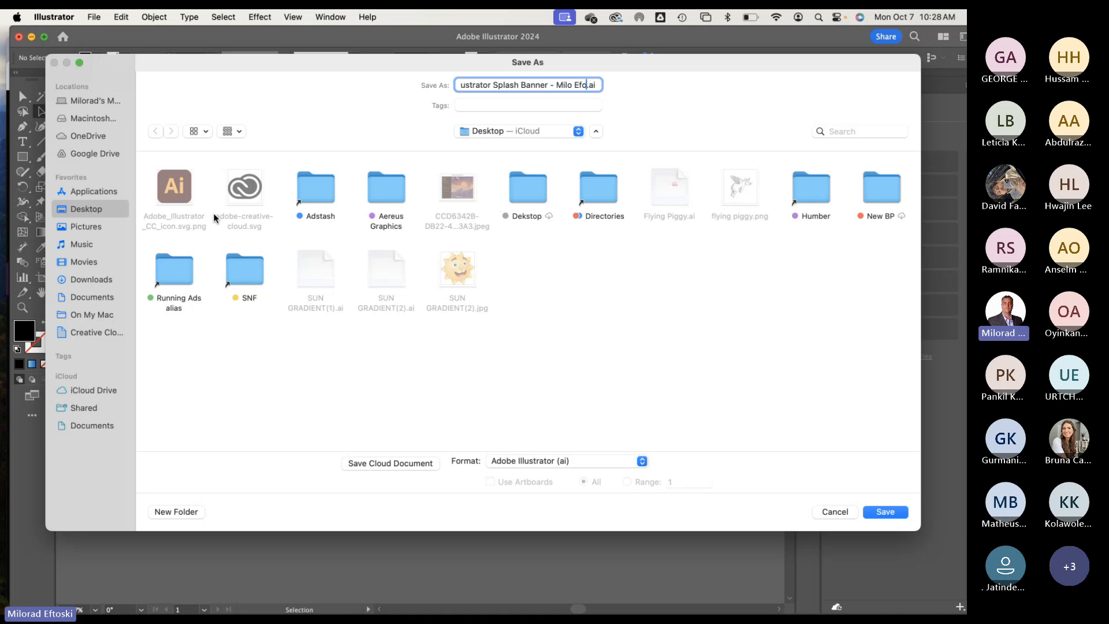
pyautogui.press('BackSpace')
pyautogui.write('toski')
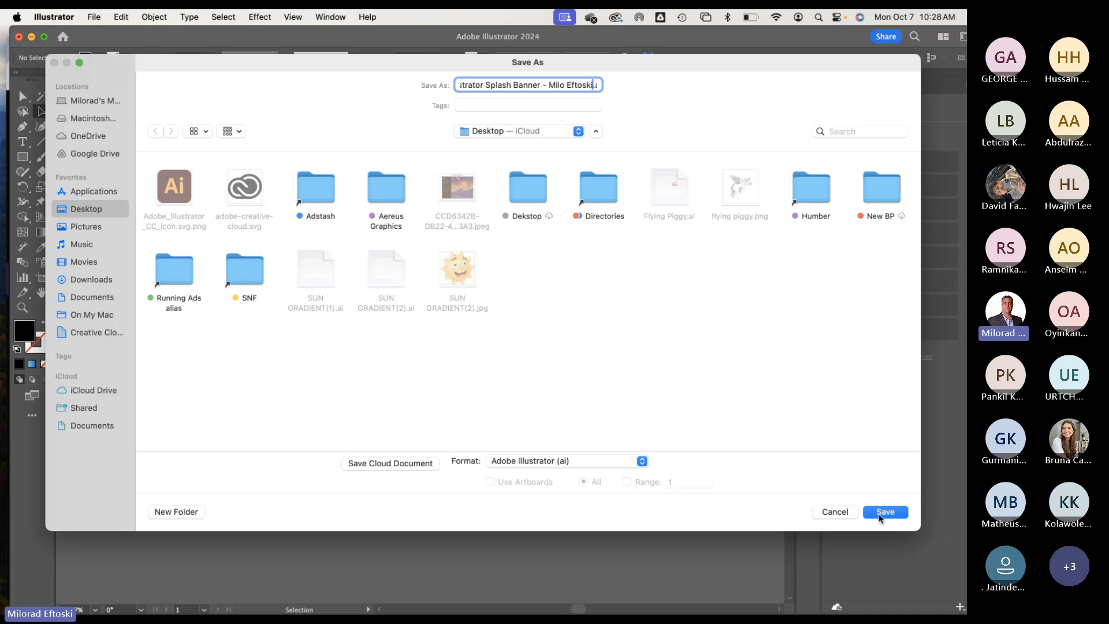
# Step: Create a new folder on the Desktop for the save, named with the author's first name followed by "Projects Folder"
pyautogui.click(176, 512)
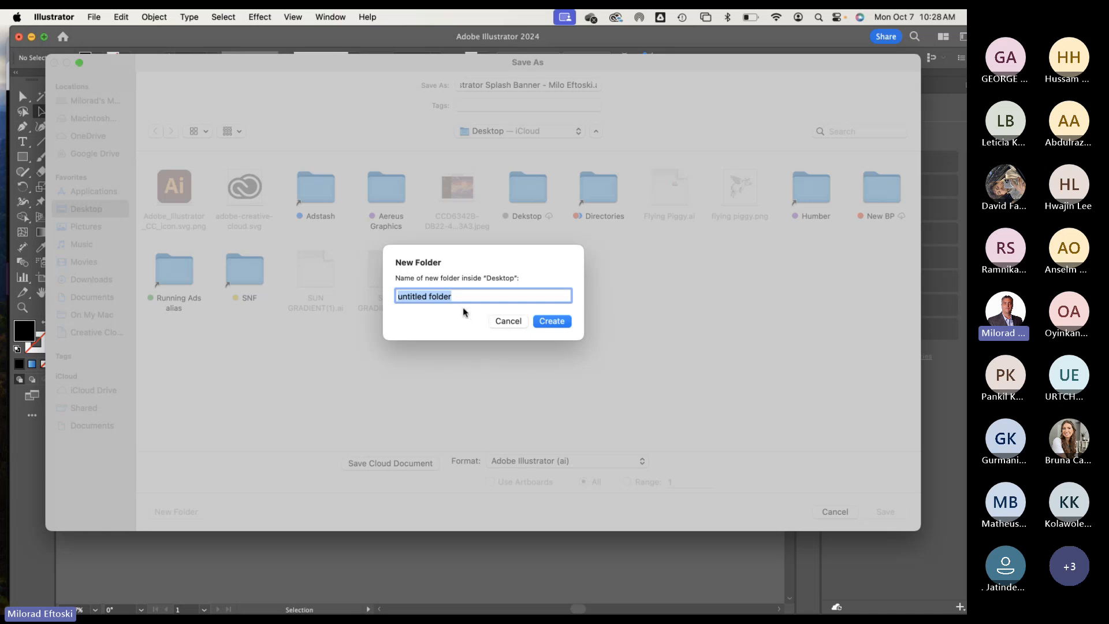
pyautogui.write('Pro')
pyautogui.press('BackSpace')
pyautogui.press('BackSpace')
pyautogui.press('BackSpace')
pyautogui.write('Milo Po')
pyautogui.press('BackSpace')
pyautogui.write('rojects Fi')
pyautogui.press('BackSpace')
pyautogui.press('BackSpace')
pyautogui.press('BackSpace')
pyautogui.press('BackSpace')
pyautogui.press('BackSpace')
pyautogui.write('older')
pyautogui.click(559, 324)
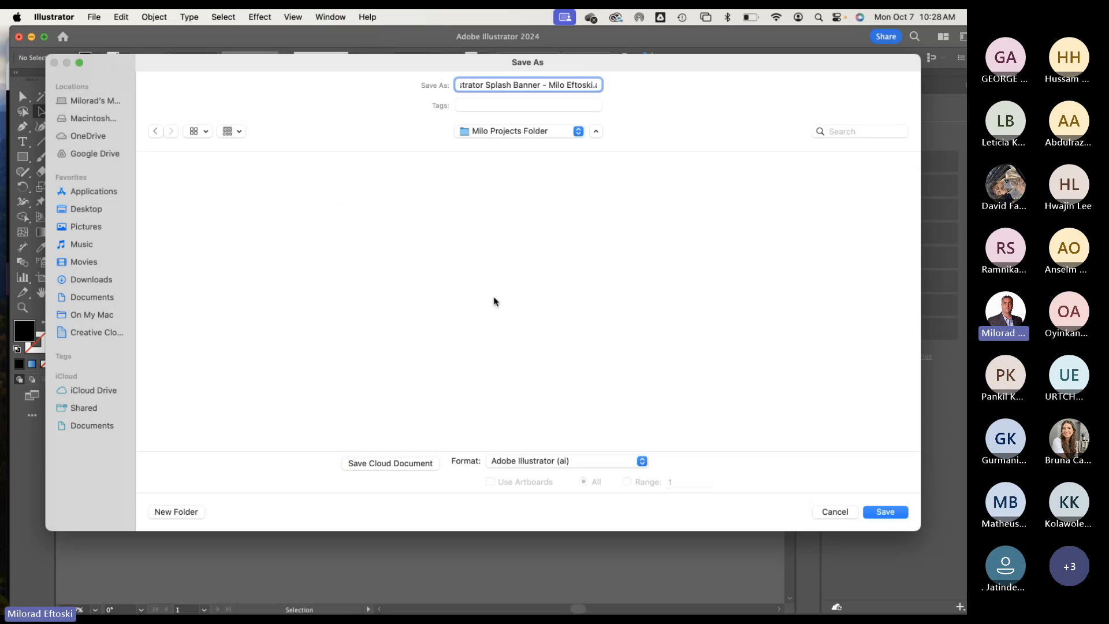
# Step: Save the banner into the new projects folder in Adobe Illustrator (ai) format, accepting the Illustrator 2020 options
pyautogui.click(535, 131)
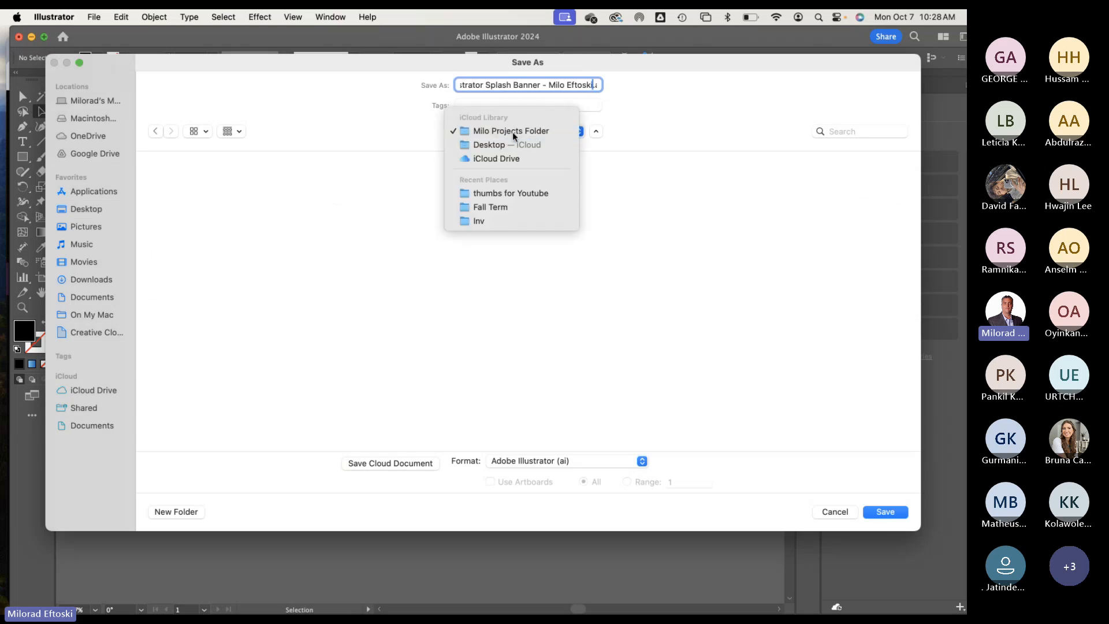
pyautogui.click(513, 131)
pyautogui.click(490, 85)
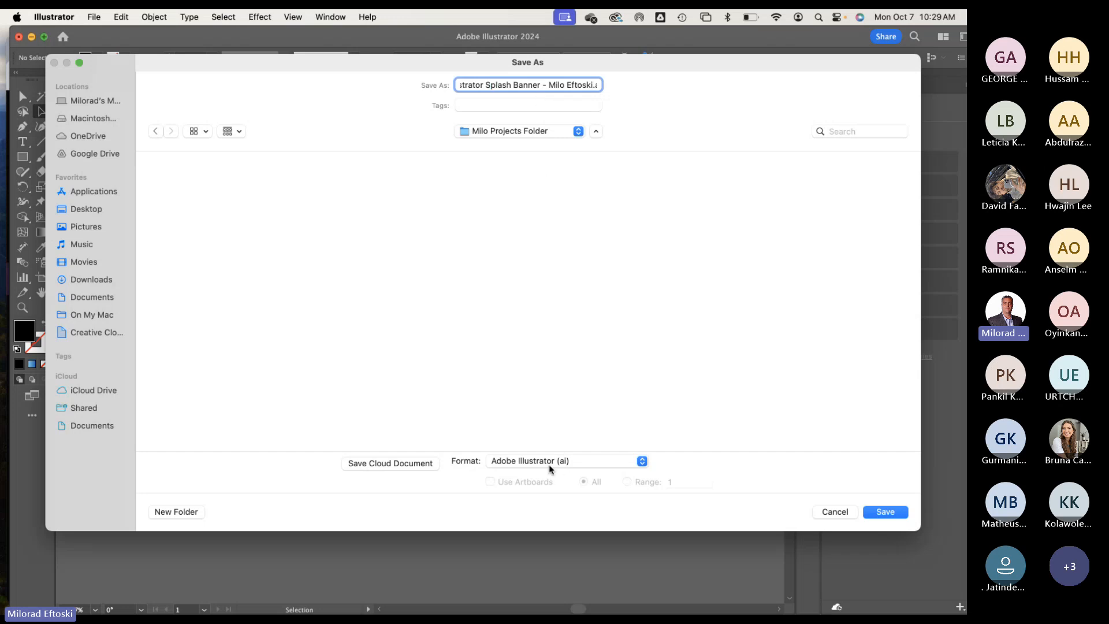
pyautogui.click(529, 465)
pyautogui.click(530, 462)
pyautogui.click(890, 515)
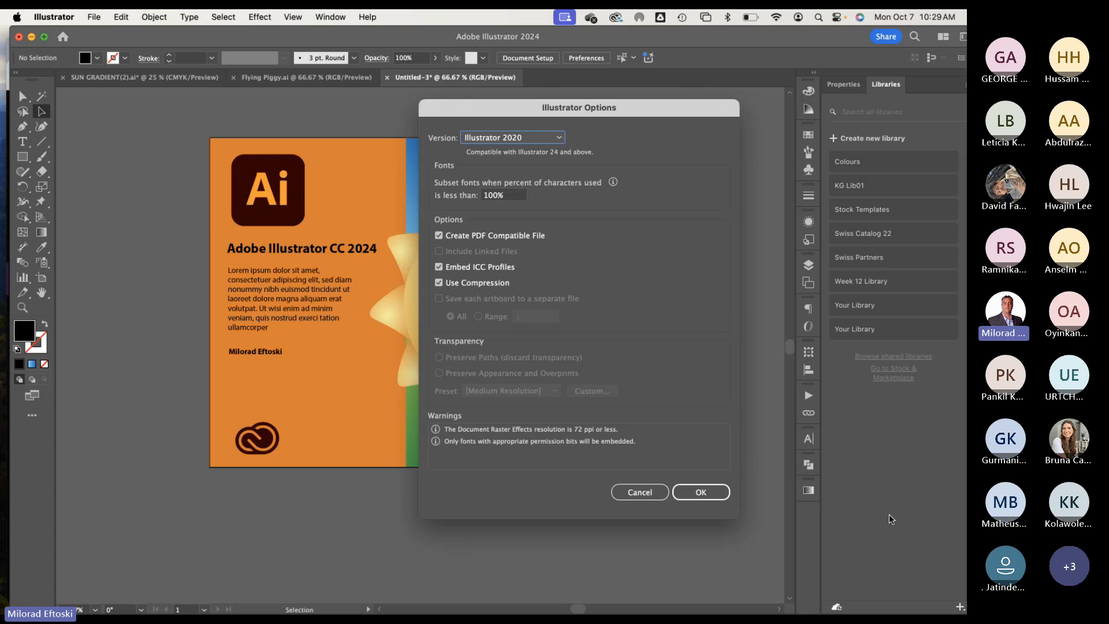
pyautogui.click(701, 491)
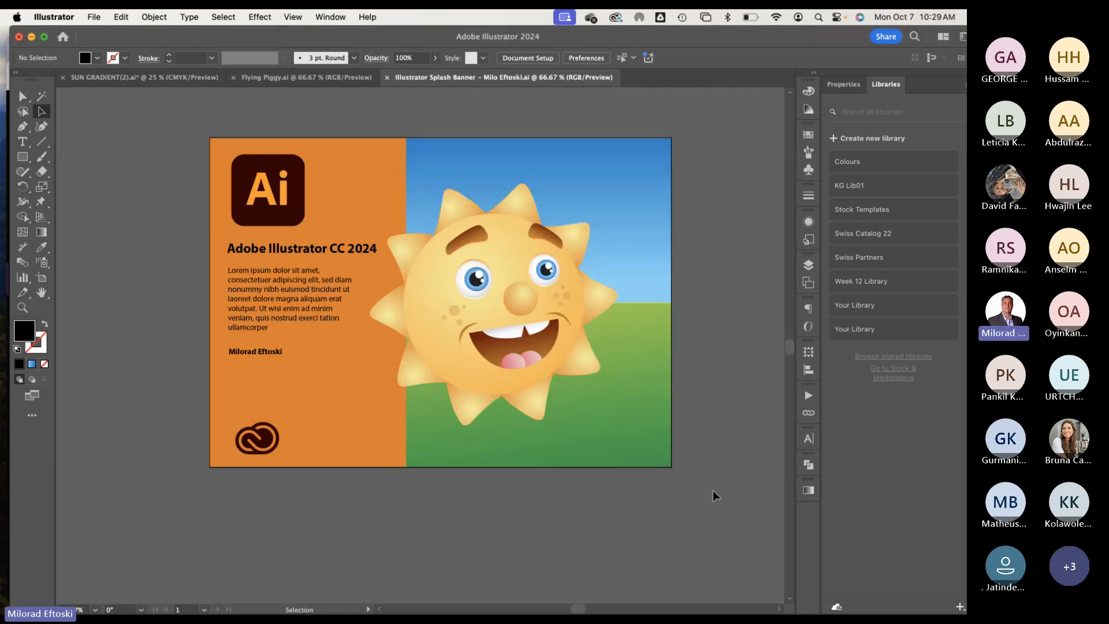
# Step: Switch the banner repeatedly between Outline and Preview views to examine its paths, ending in Preview
pyautogui.press('super+y')
pyautogui.press('super+y')
pyautogui.press('super+y')
pyautogui.press('super+y')
pyautogui.press('super+y')
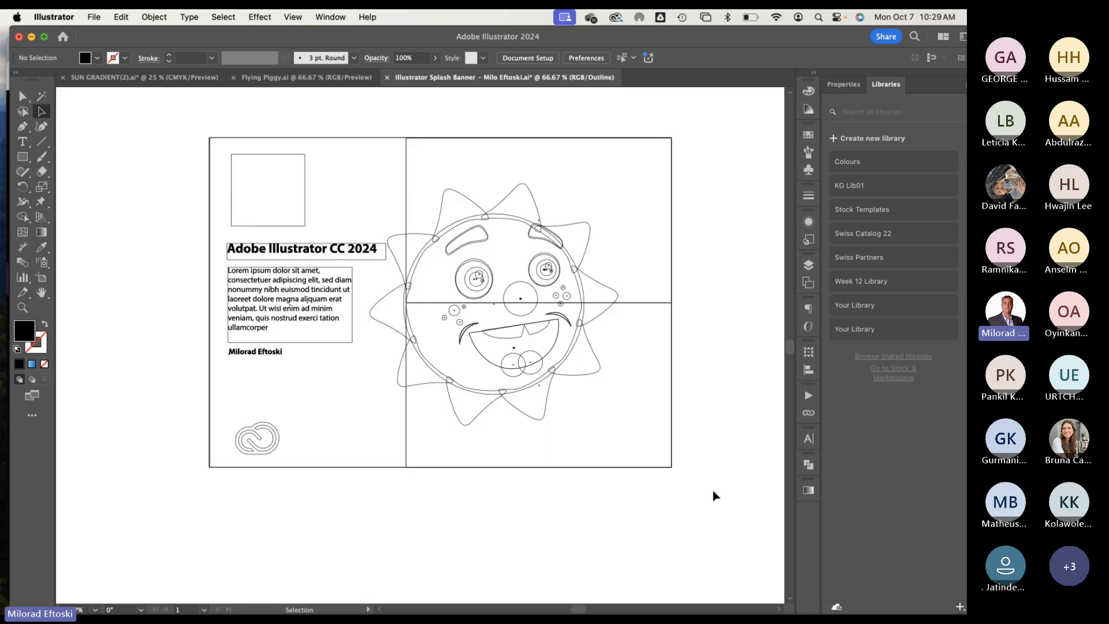
pyautogui.press('super+y')
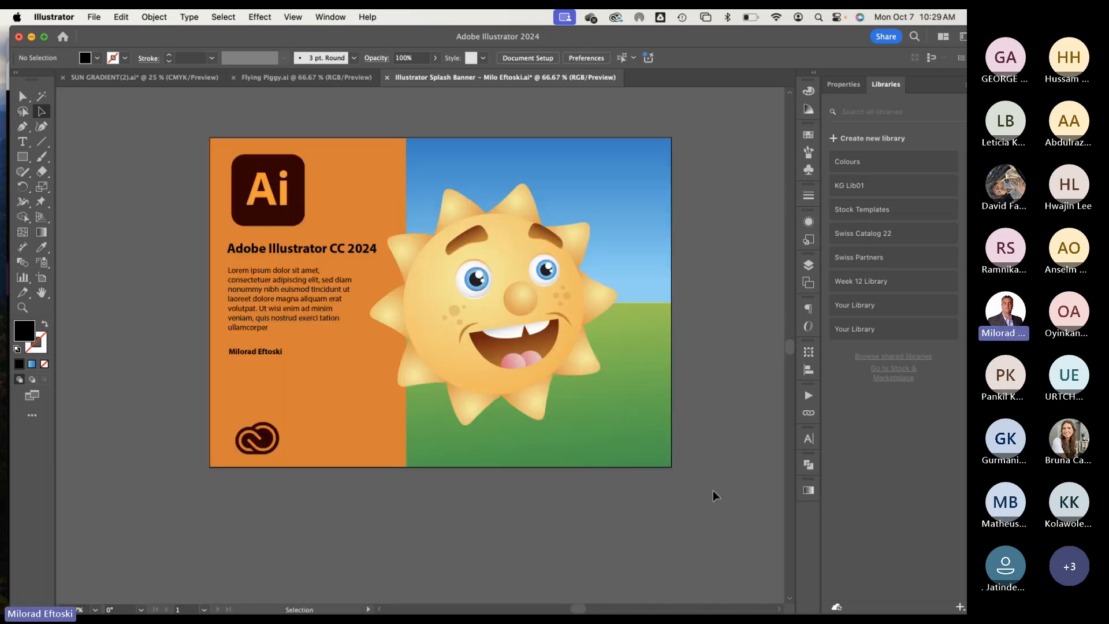
pyautogui.press('super+y')
pyautogui.press('super+y')
# Step: Save the document and package it to the Desktop with links, fonts and a report included
pyautogui.click(94, 17)
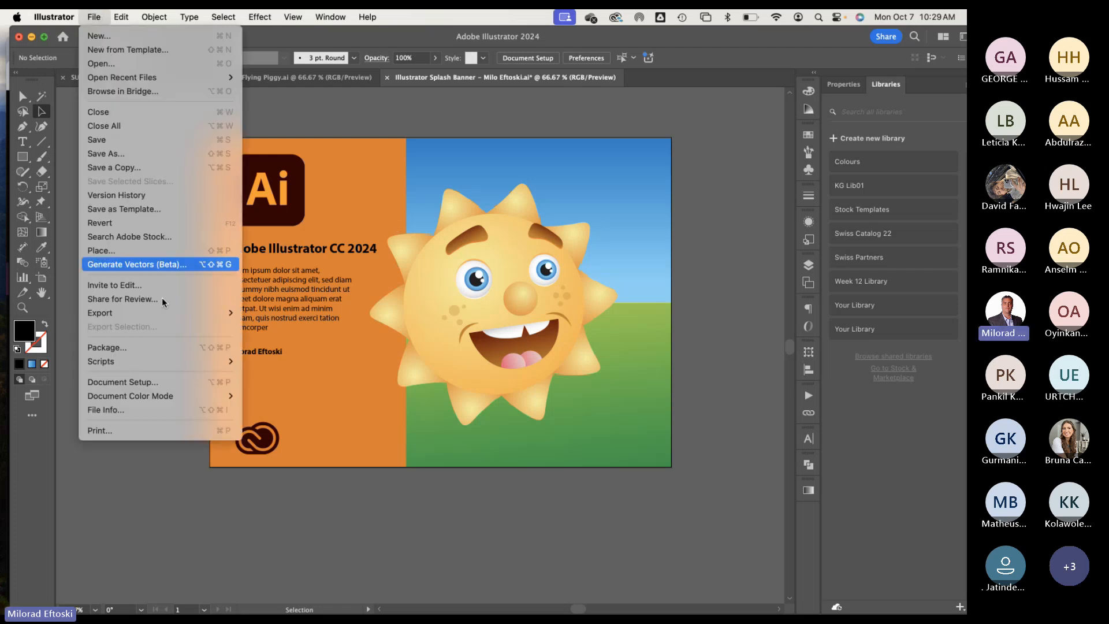
pyautogui.click(153, 348)
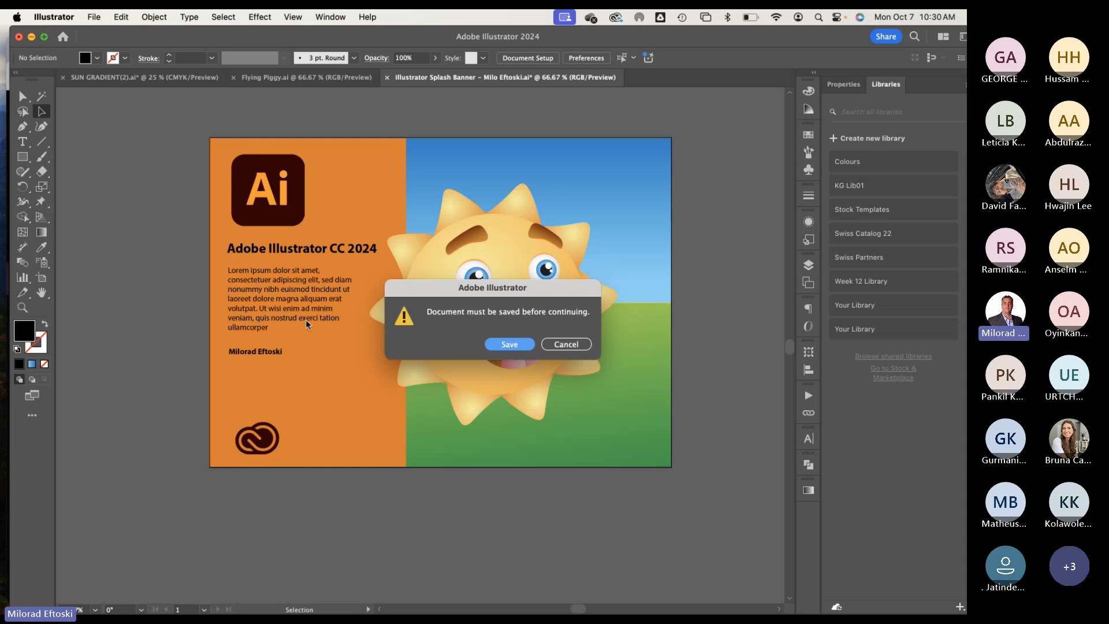
pyautogui.click(508, 344)
pyautogui.moveTo(653, 130); pyautogui.dragTo(590, 121)
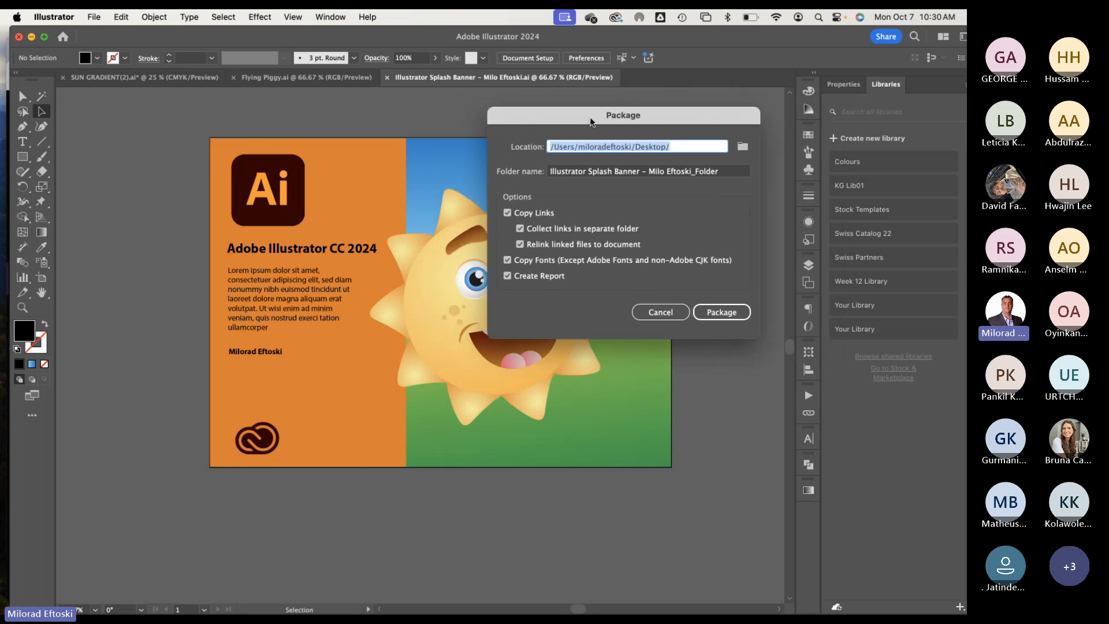
pyautogui.click(671, 146)
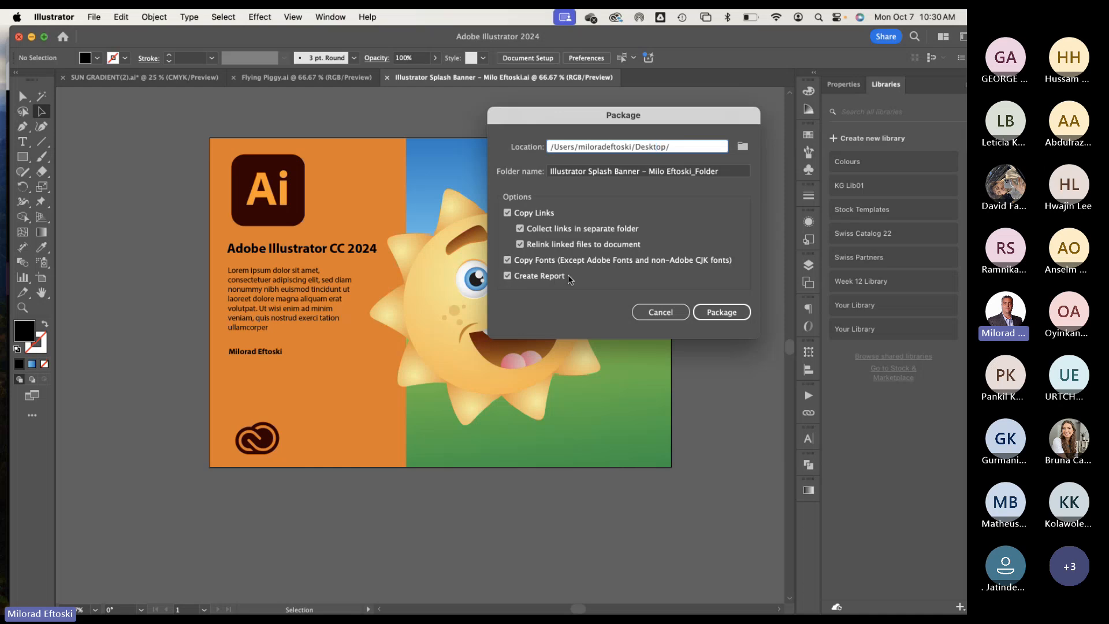
pyautogui.moveTo(557, 119); pyautogui.dragTo(554, 108)
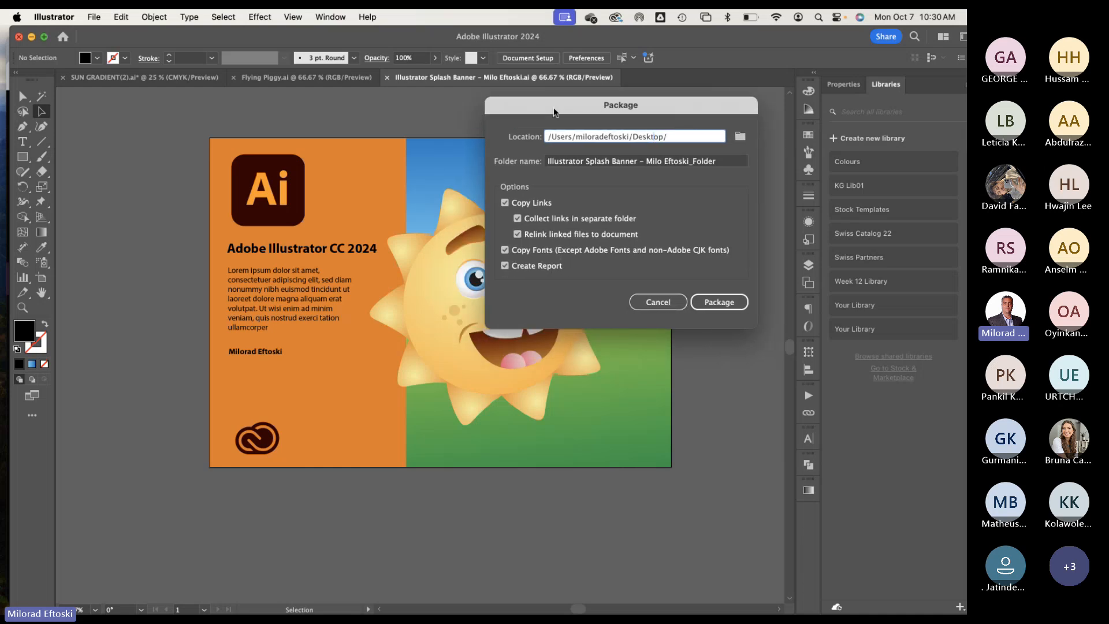
pyautogui.click(718, 303)
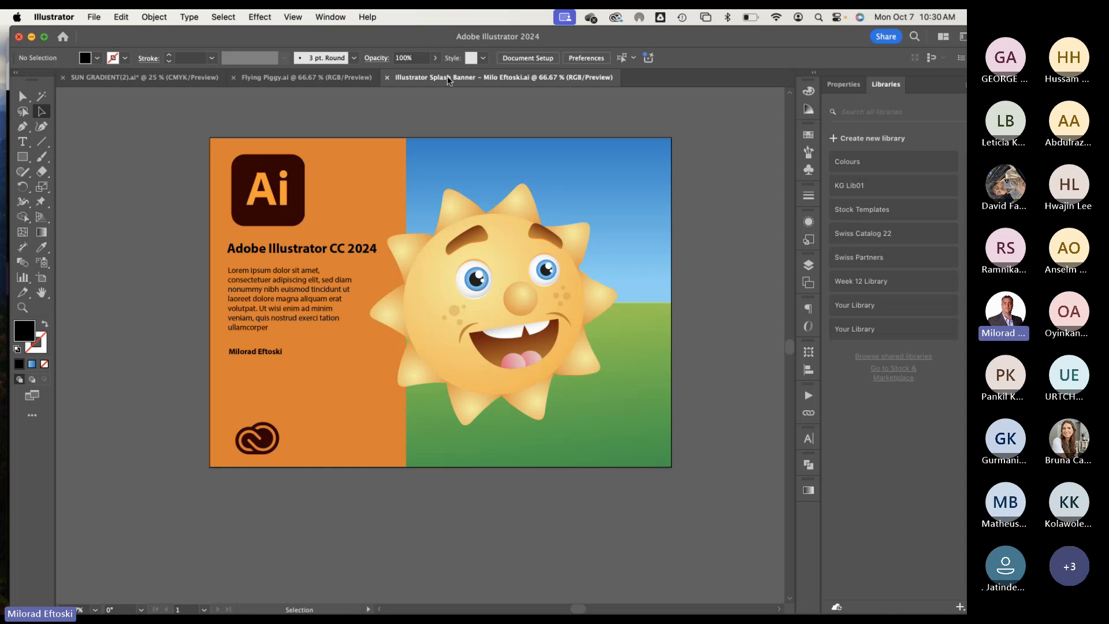
# Step: Close the splash banner, Flying Piggy.ai and SUN GRADIENT(2).ai documents, saving the changes to SUN GRADIENT(2).ai
pyautogui.click(387, 78)
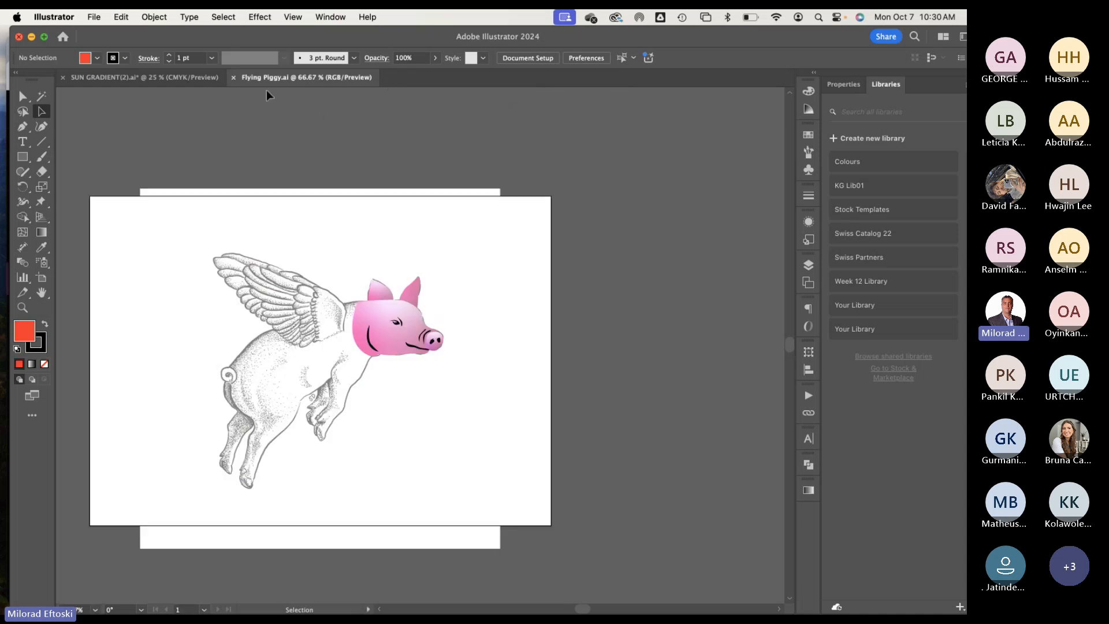
pyautogui.click(234, 77)
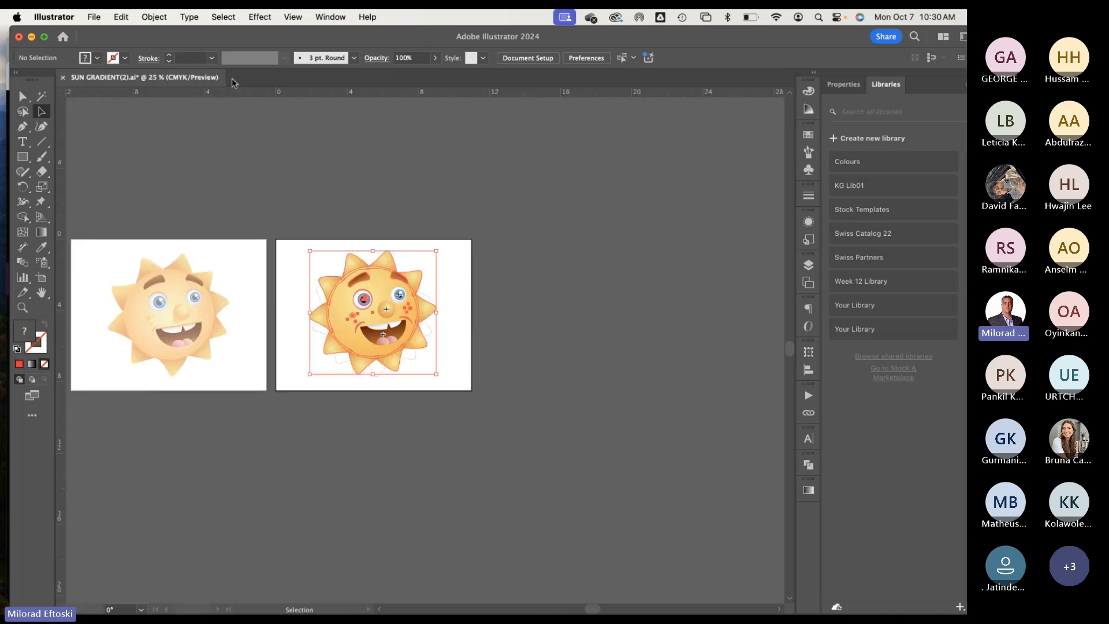
pyautogui.click(294, 168)
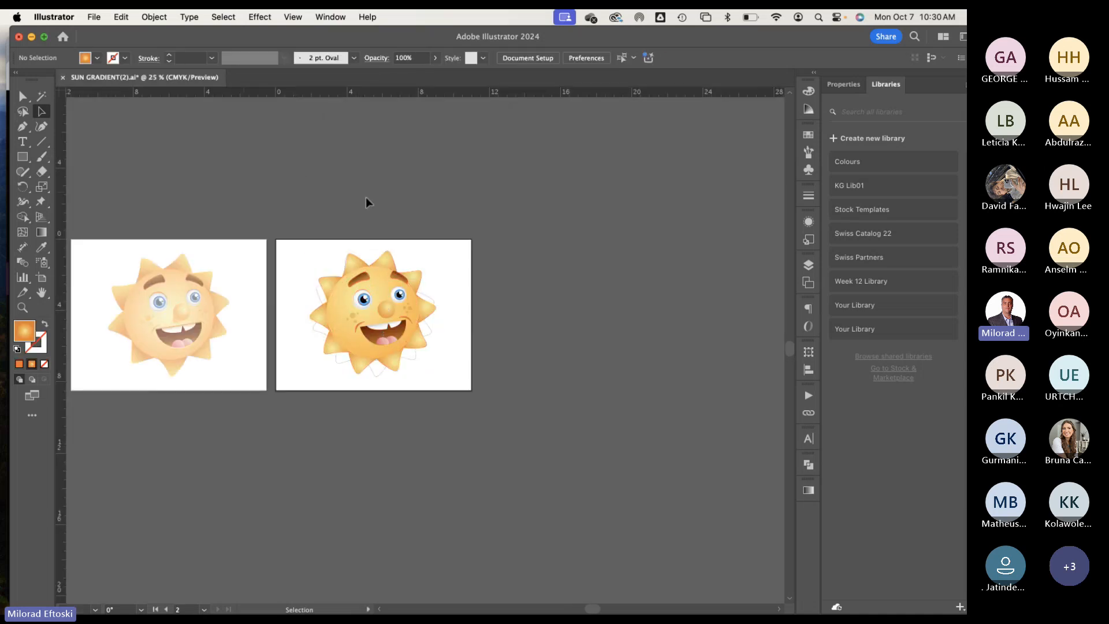
pyautogui.click(63, 78)
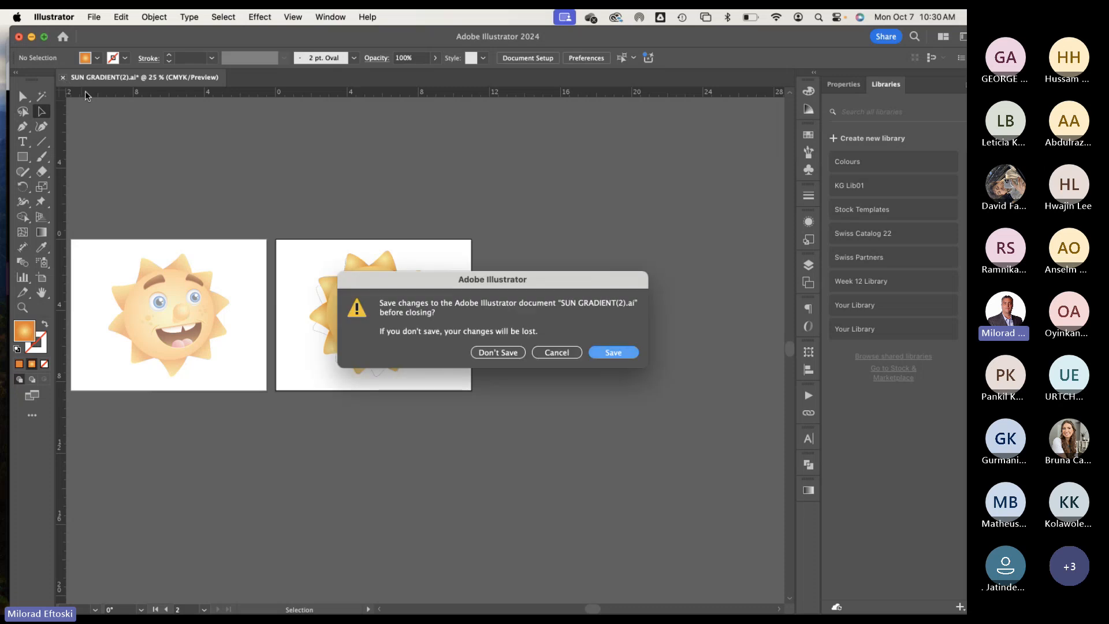
pyautogui.click(610, 353)
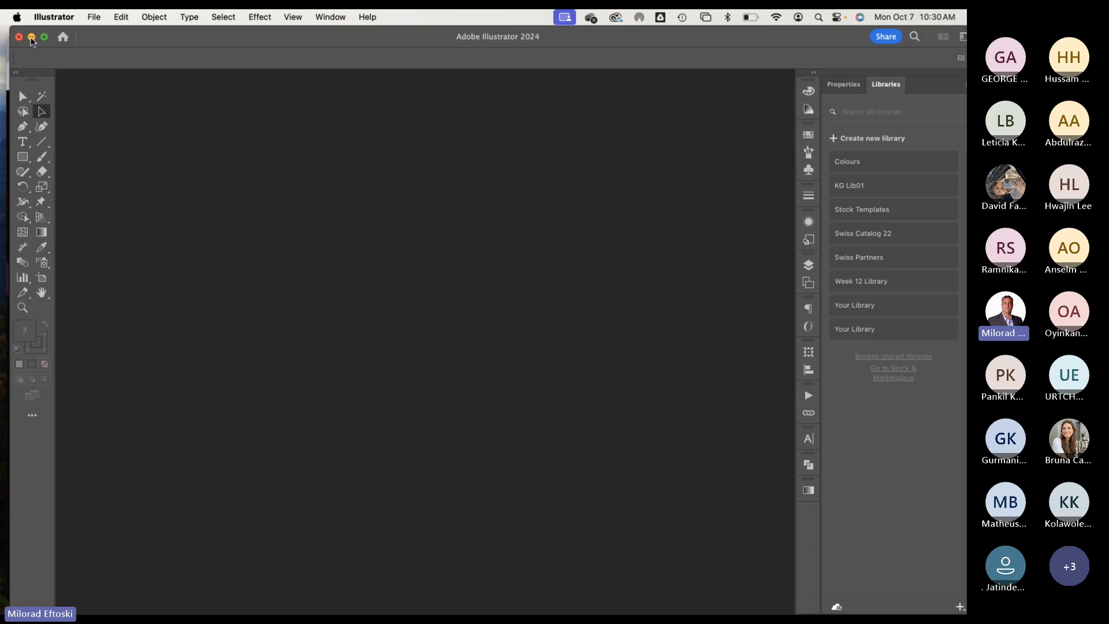
# Step: Minimize Illustrator to return to Chrome and highlight the packaging requirement in the Technical Checklist
pyautogui.click(32, 38)
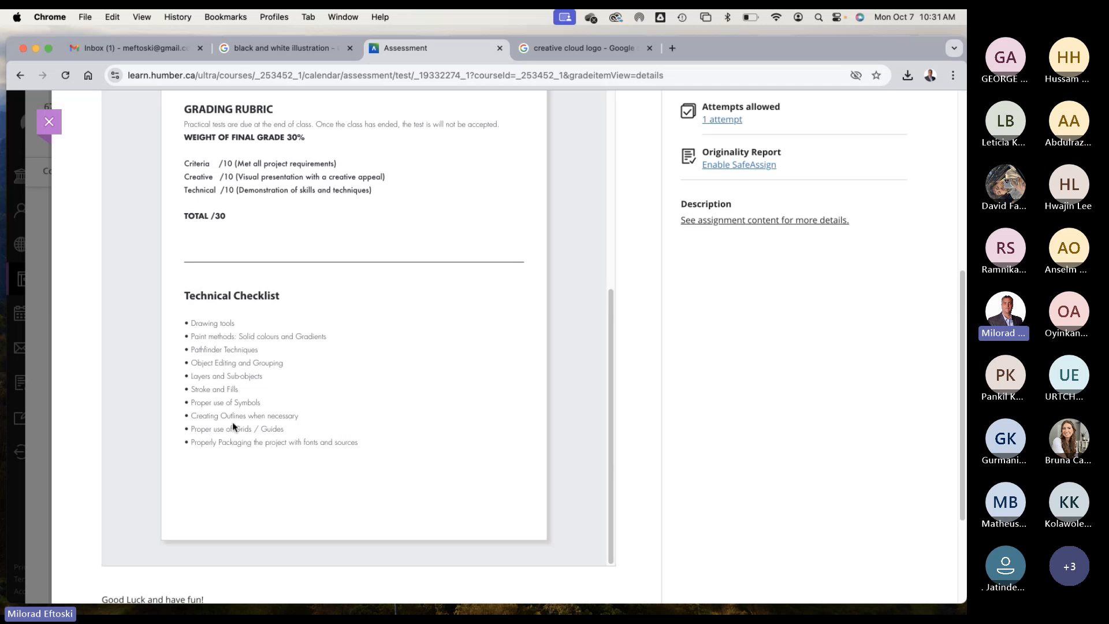
pyautogui.tripleClick(230, 441)
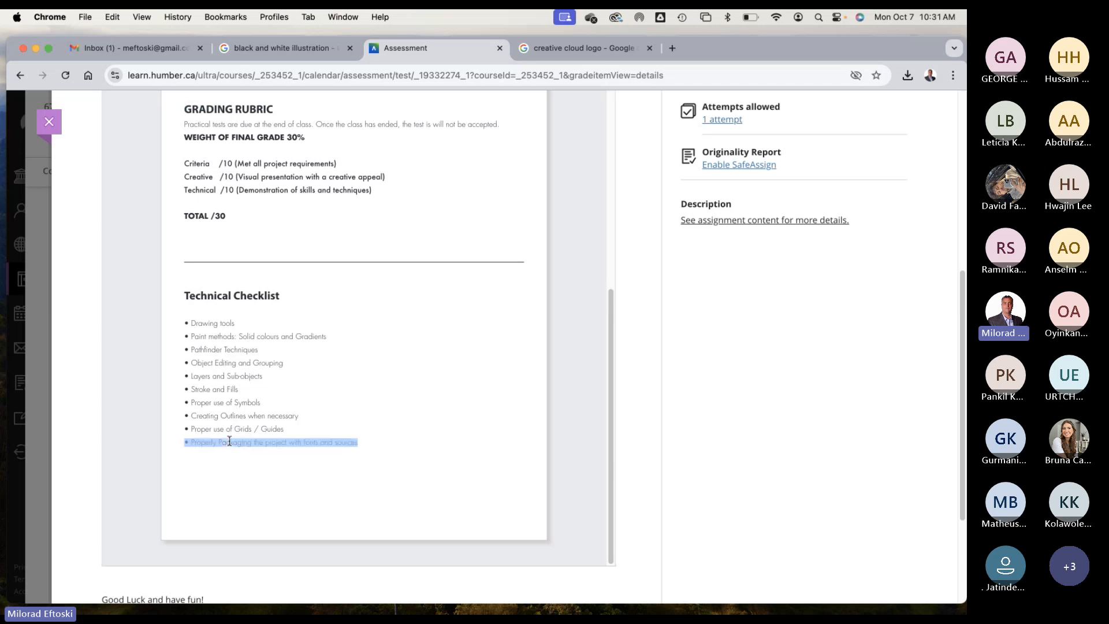
pyautogui.moveTo(226, 441); pyautogui.dragTo(357, 442)
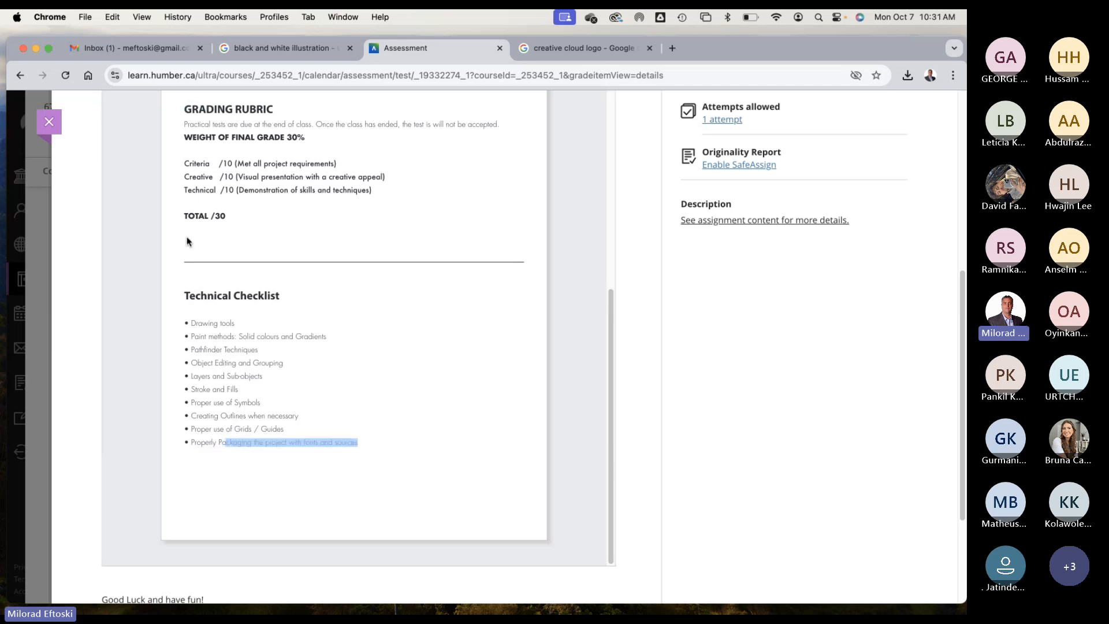
# Step: Minimize Chrome, move the packaged Illustrator Splash Banner folder to a clear area of the desktop and open it
pyautogui.click(37, 47)
pyautogui.moveTo(601, 197); pyautogui.dragTo(771, 239)
pyautogui.moveTo(918, 54); pyautogui.dragTo(202, 198)
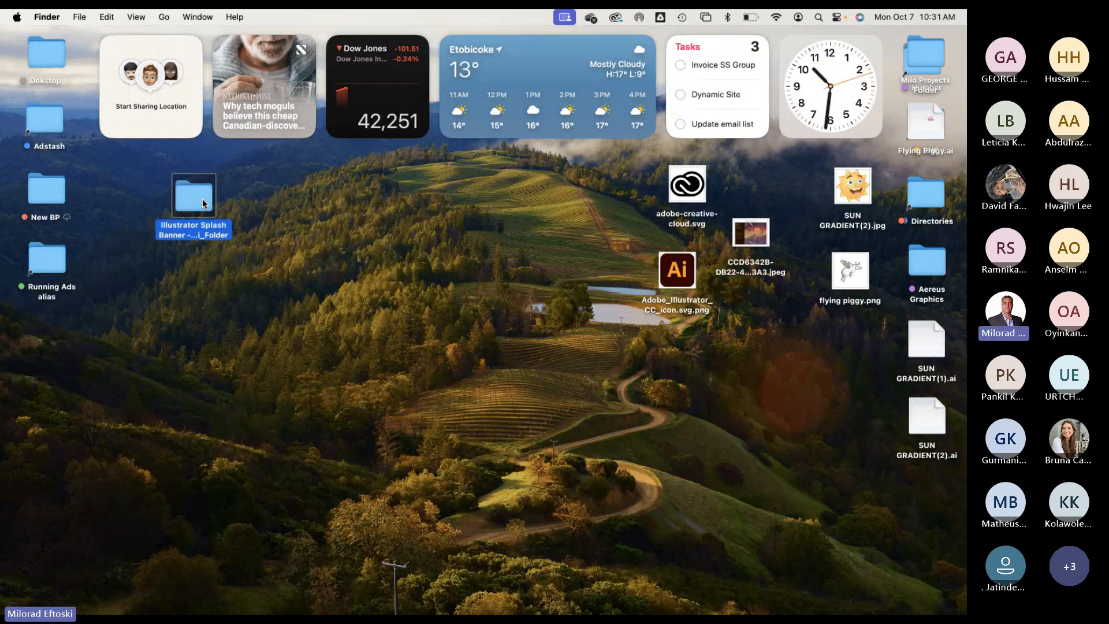
pyautogui.doubleClick(203, 199)
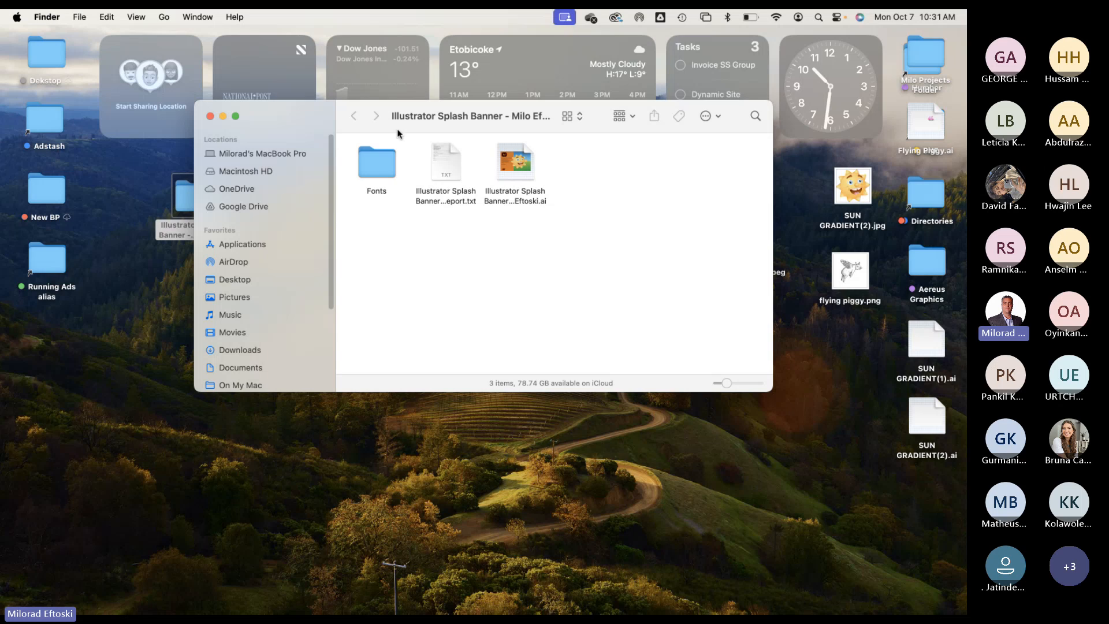
# Step: Check the font files in the package's Fonts subfolder and return to the main package folder
pyautogui.moveTo(397, 132); pyautogui.dragTo(358, 202)
pyautogui.doubleClick(337, 232)
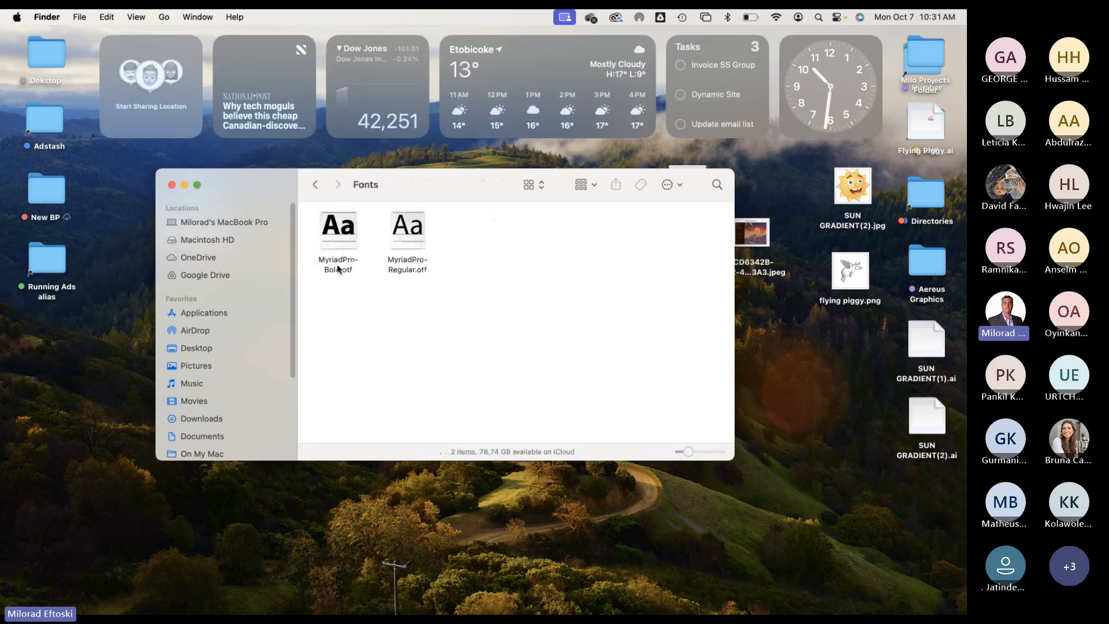
pyautogui.click(407, 257)
pyautogui.click(339, 263)
pyautogui.click(316, 186)
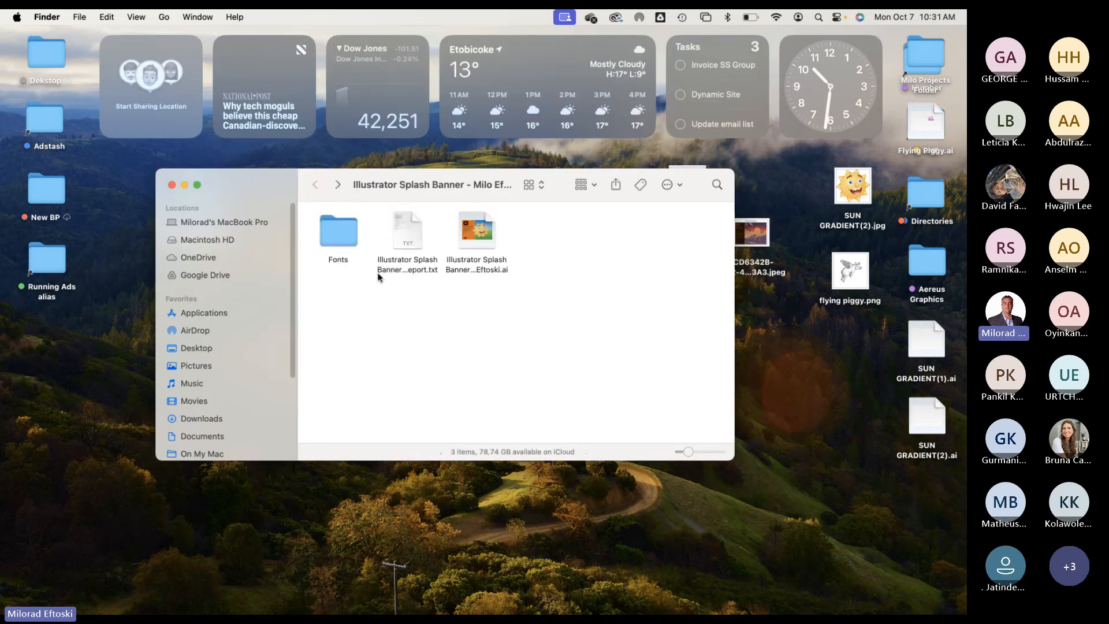
# Step: Preview the package report text file and review its document settings and font listings
pyautogui.click(404, 266)
pyautogui.press('space')
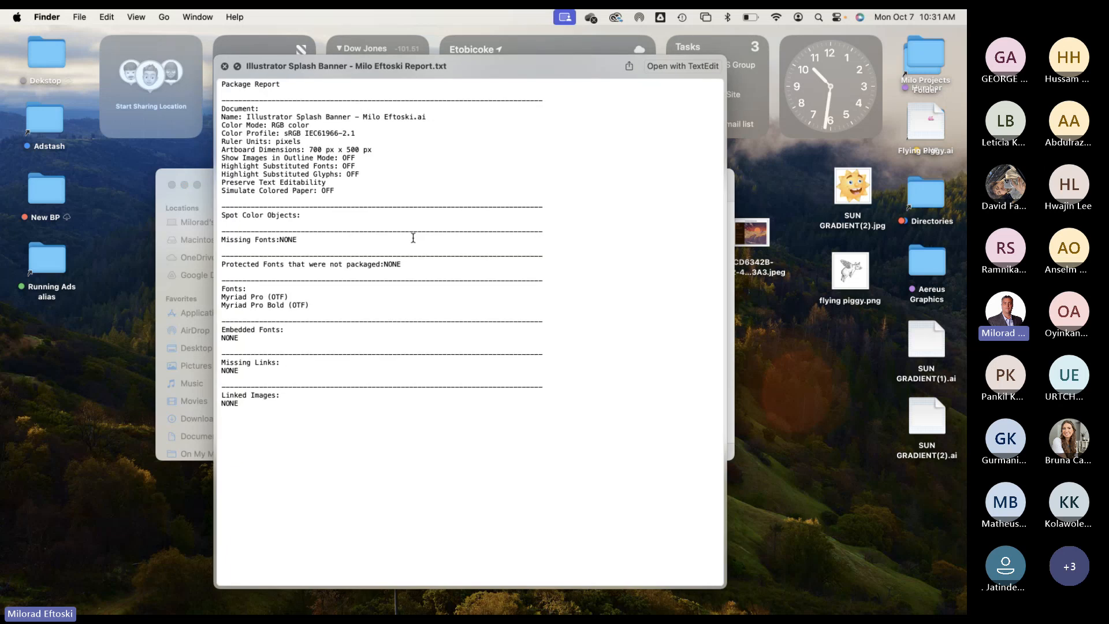
pyautogui.moveTo(283, 134); pyautogui.dragTo(341, 317)
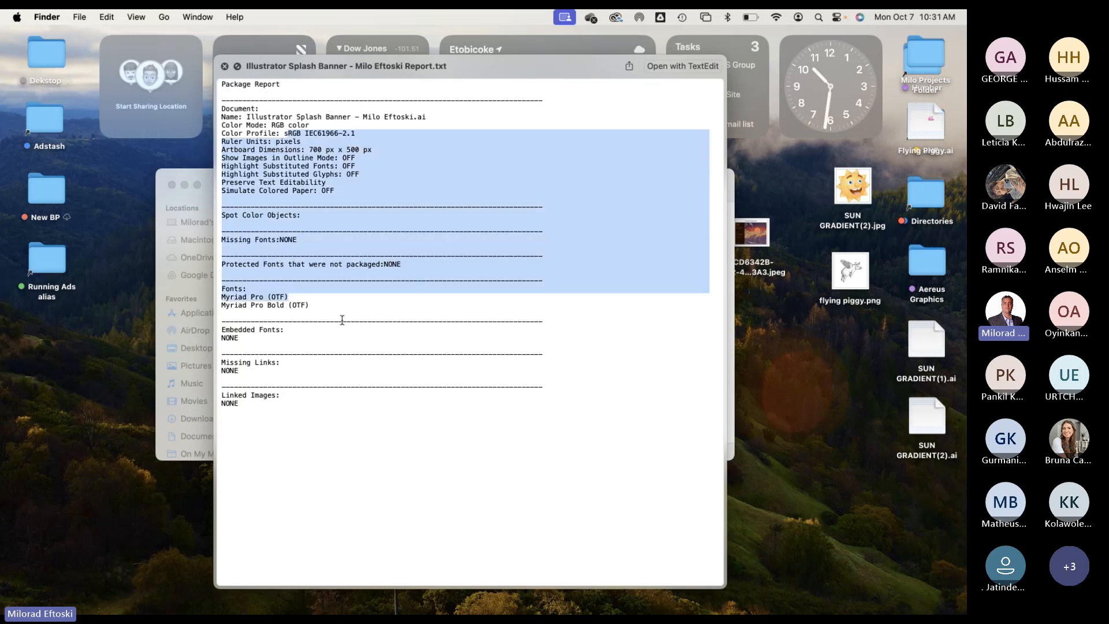
pyautogui.click(342, 317)
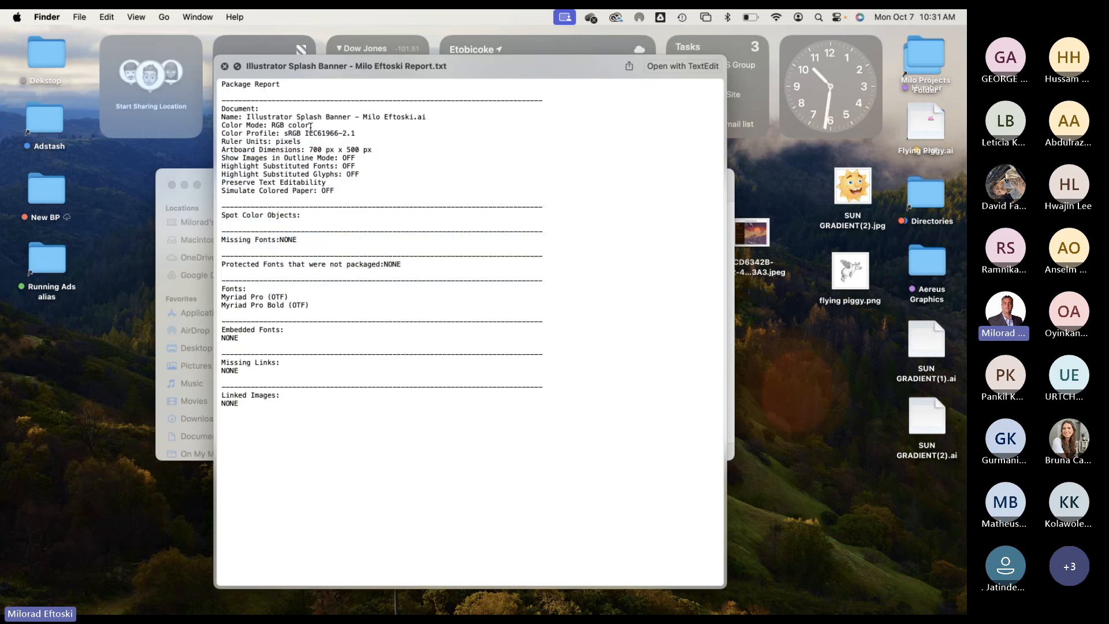
# Step: Close the package report preview, preview the packaged Illustrator Splash Banner .ai file and close its preview
pyautogui.click(225, 66)
pyautogui.click(479, 232)
pyautogui.press('space')
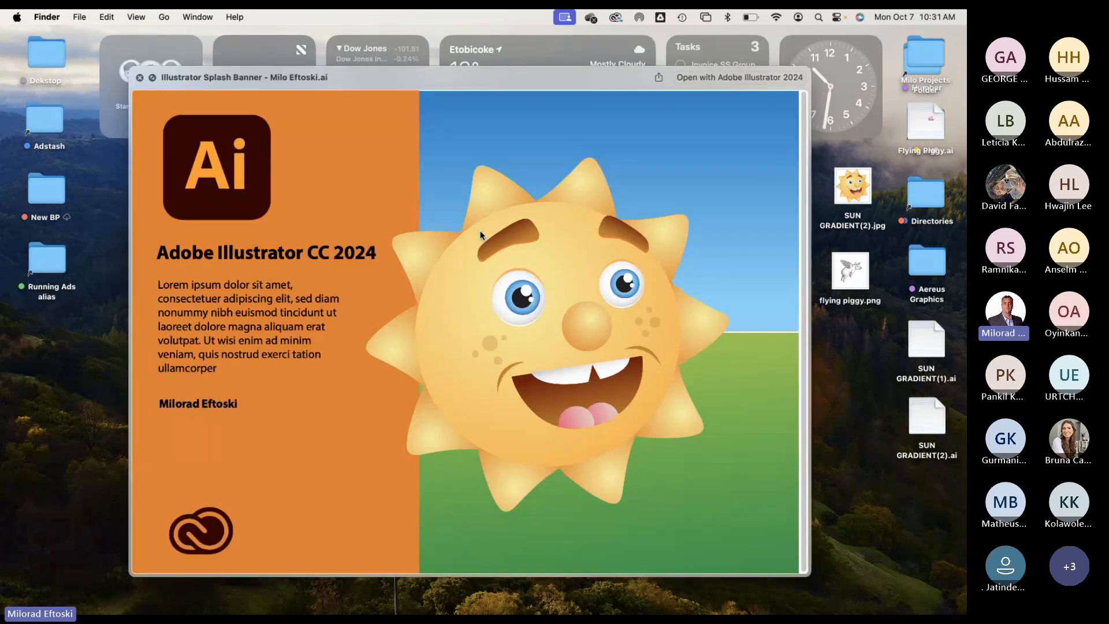
pyautogui.click(139, 77)
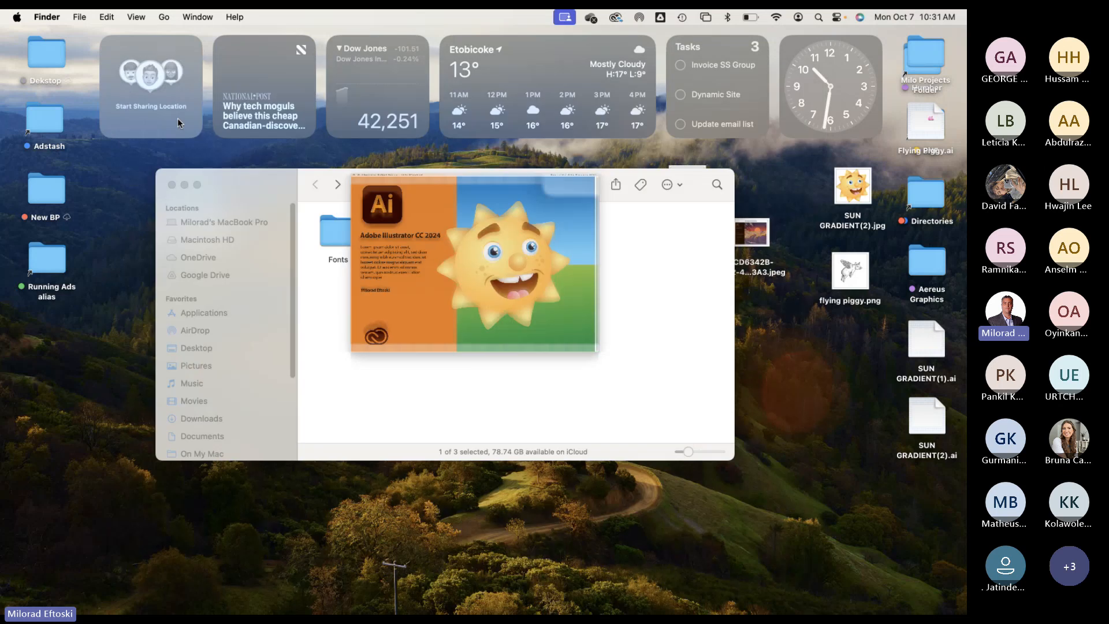
# Step: Close the package folder window and compress the packaged Illustrator Splash Banner folder into a zip archive on the desktop
pyautogui.click(172, 184)
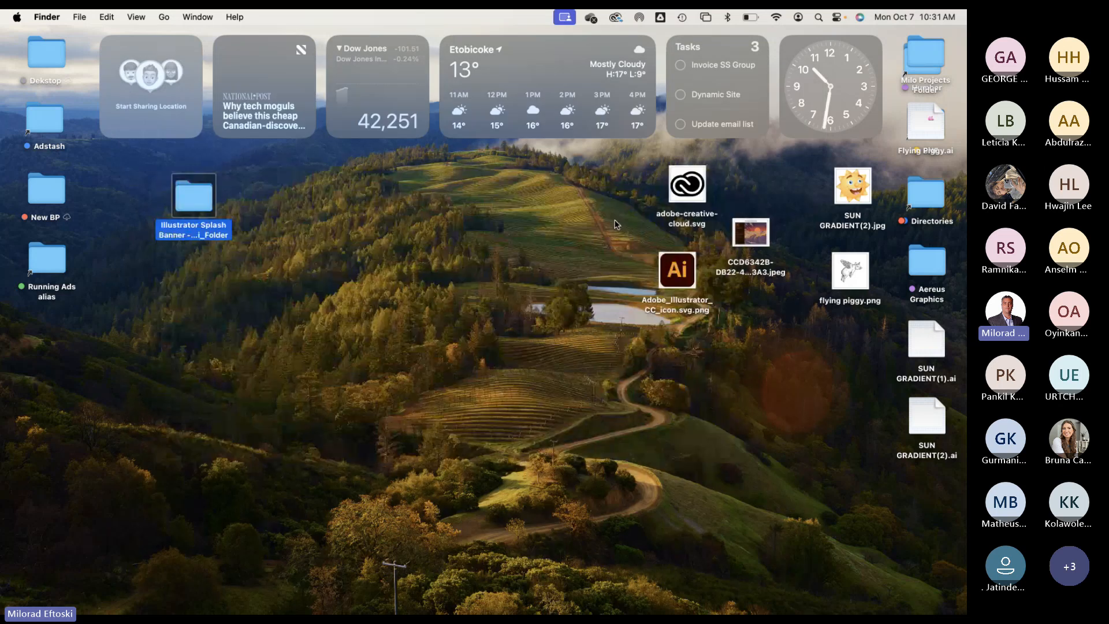
pyautogui.rightClick(195, 202)
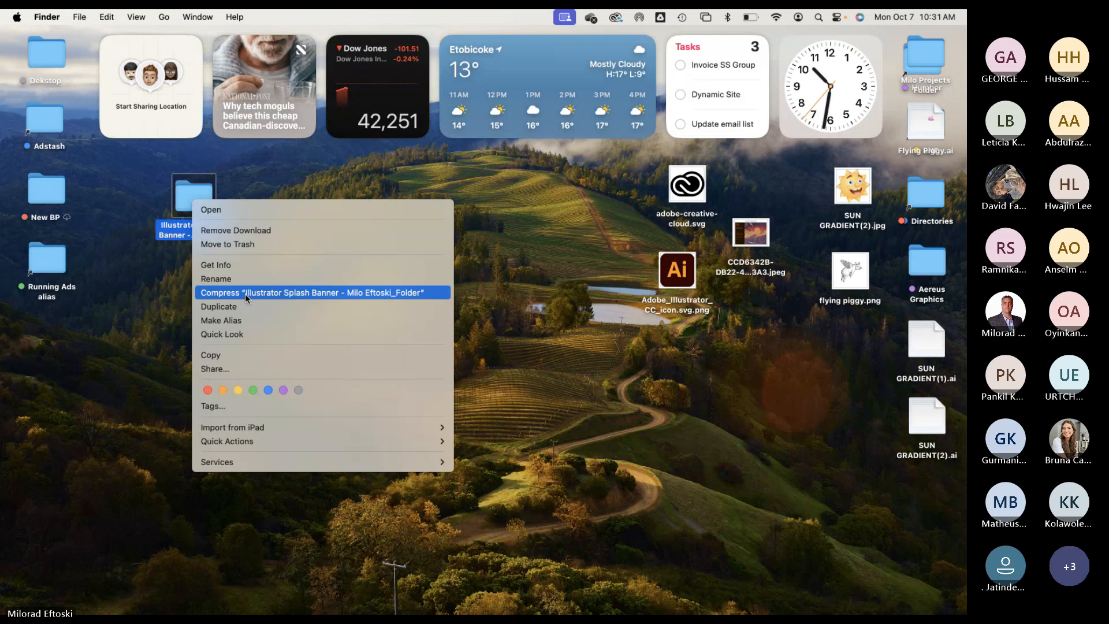
pyautogui.click(247, 293)
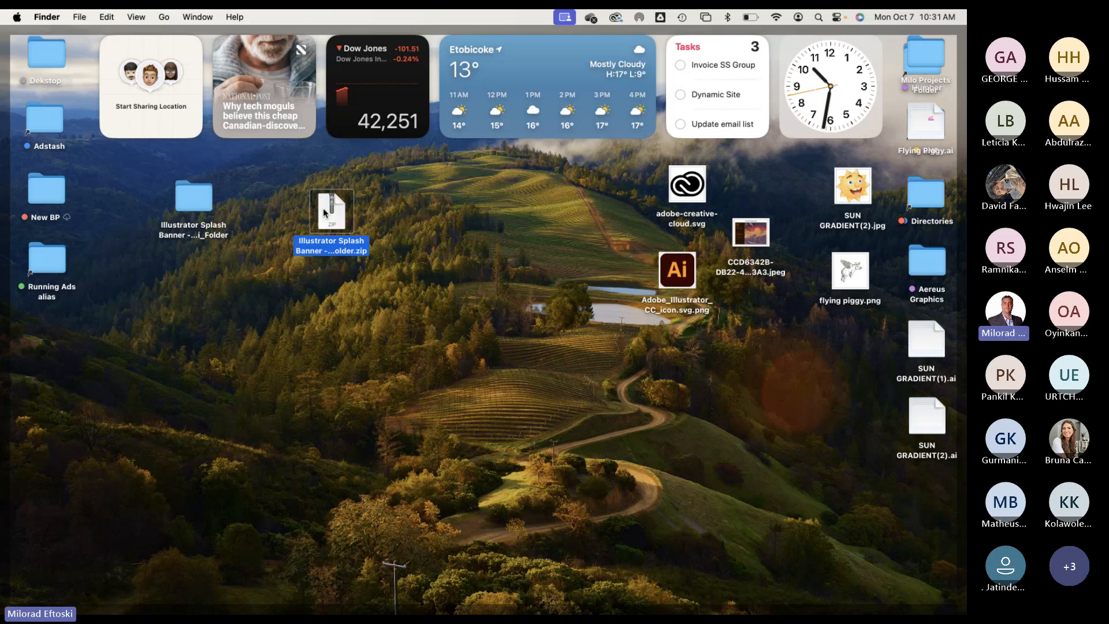
# Step: Line up the Illustrator icon PNG, the CCD6342B JPEG and adobe-creative-cloud.svg in a column beneath flying piggy.png on the desktop
pyautogui.moveTo(649, 171); pyautogui.dragTo(790, 384)
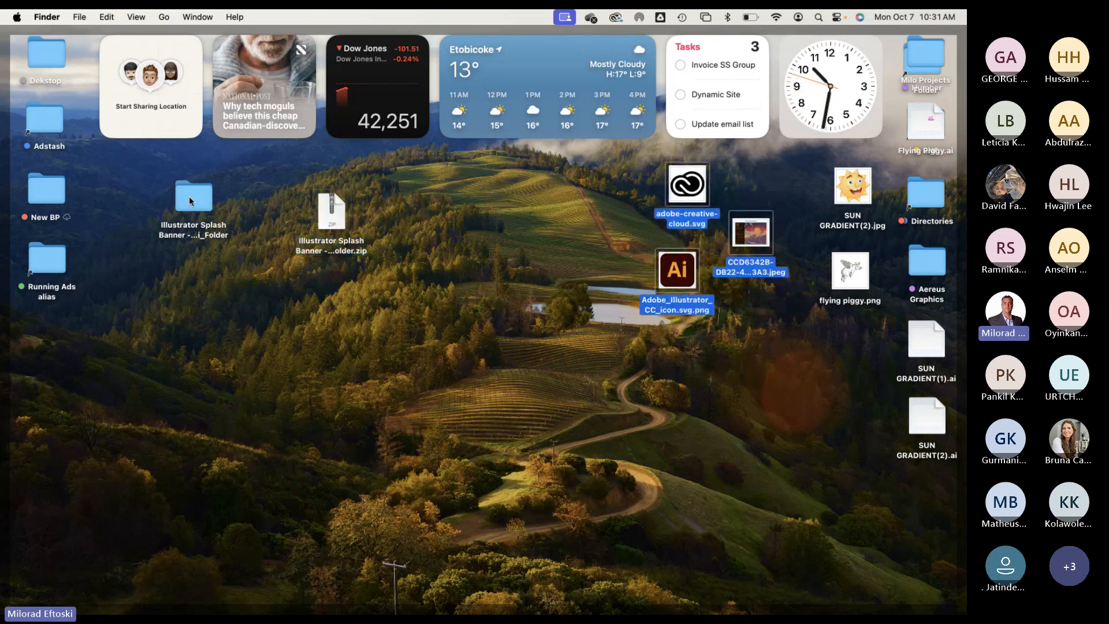
pyautogui.click(677, 269)
pyautogui.moveTo(677, 269); pyautogui.dragTo(794, 327)
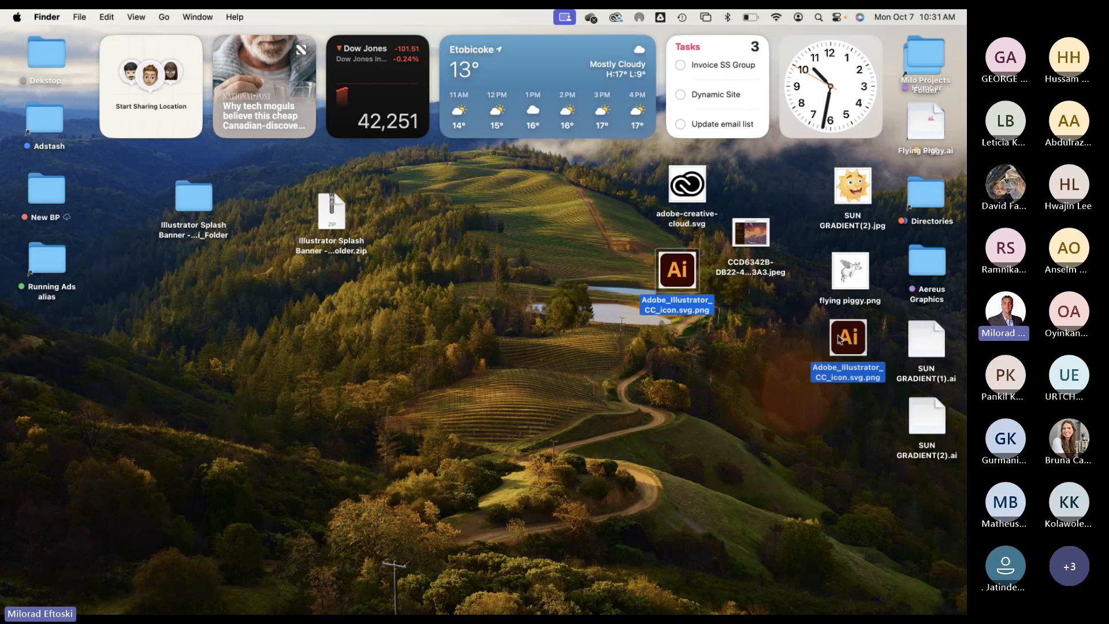
pyautogui.moveTo(750, 232); pyautogui.dragTo(850, 418)
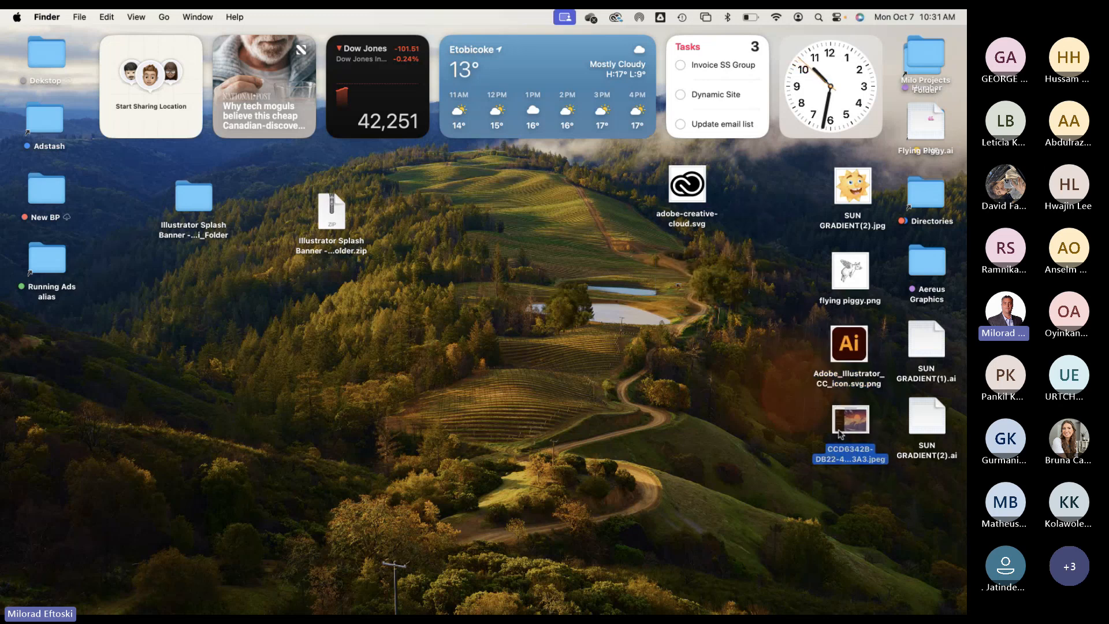
pyautogui.moveTo(689, 202); pyautogui.dragTo(852, 518)
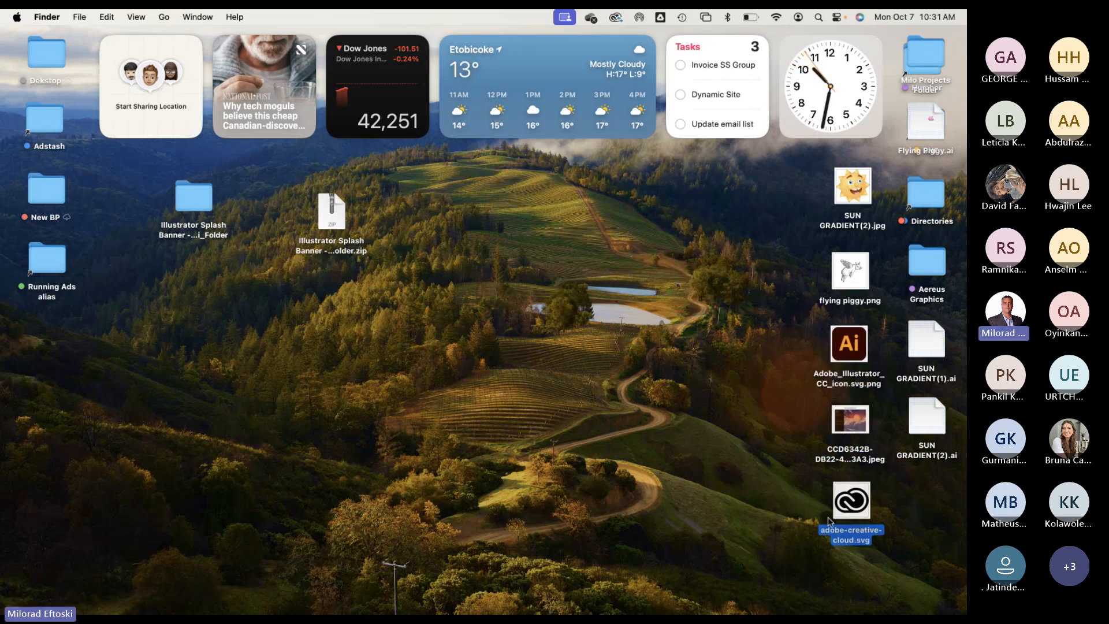
pyautogui.click(630, 455)
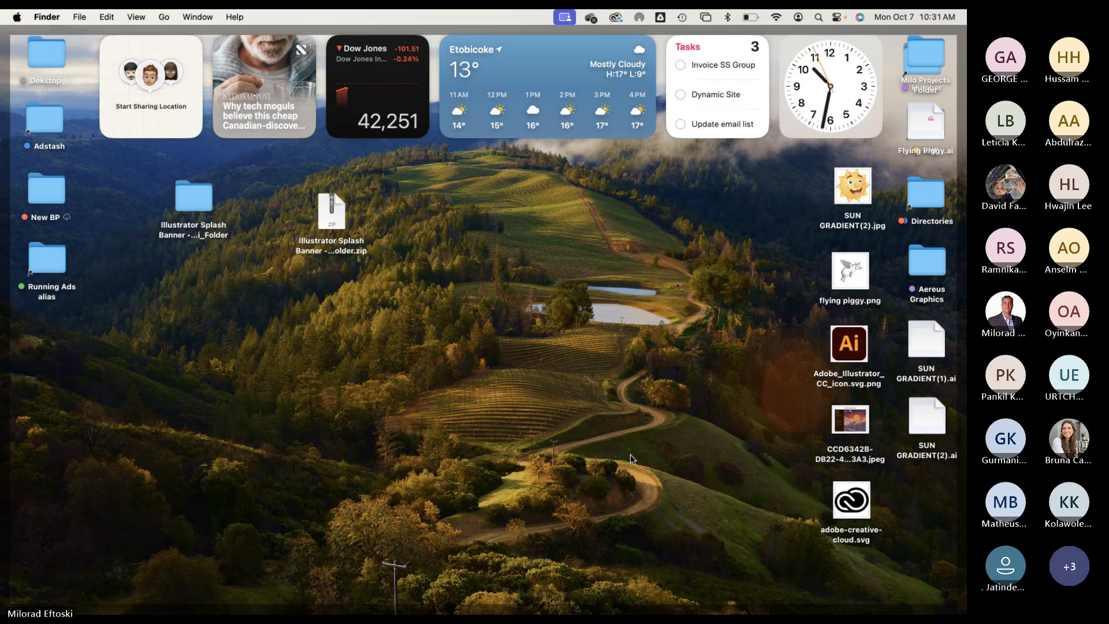
# Step: Open the packaged Illustrator Splash Banner folder, check its contents and close the window
pyautogui.doubleClick(190, 186)
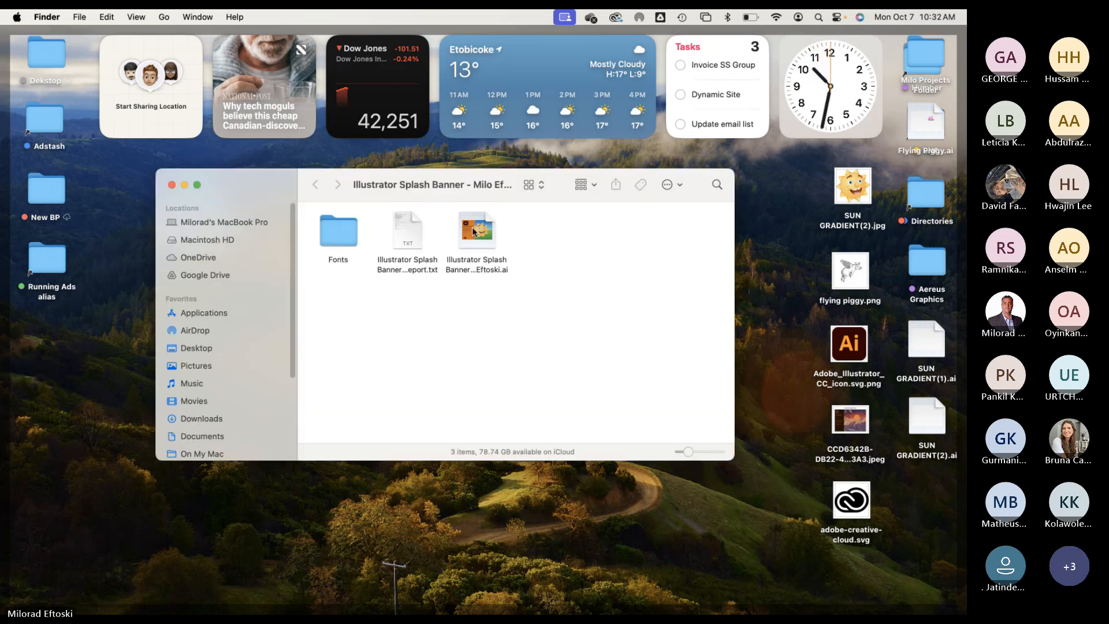
pyautogui.click(171, 184)
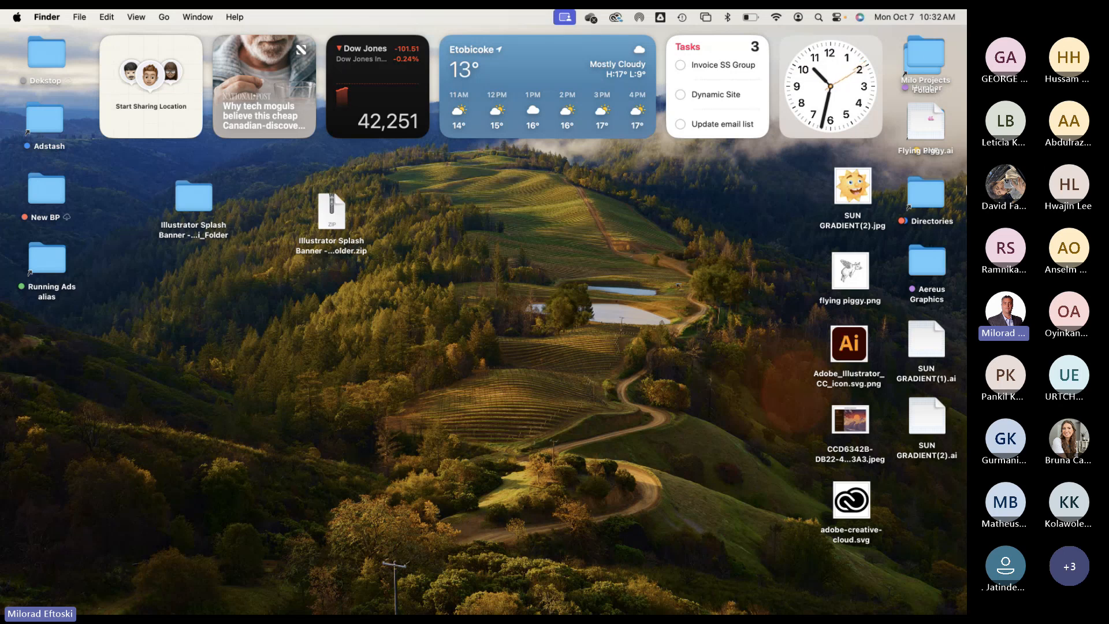
# Step: Move the overlapping projects folder and Flying Piggy.ai to free desktop spots beside SUN GRADIENT(2).jpg and flying piggy.png
pyautogui.moveTo(925, 55); pyautogui.dragTo(779, 174)
pyautogui.click(722, 235)
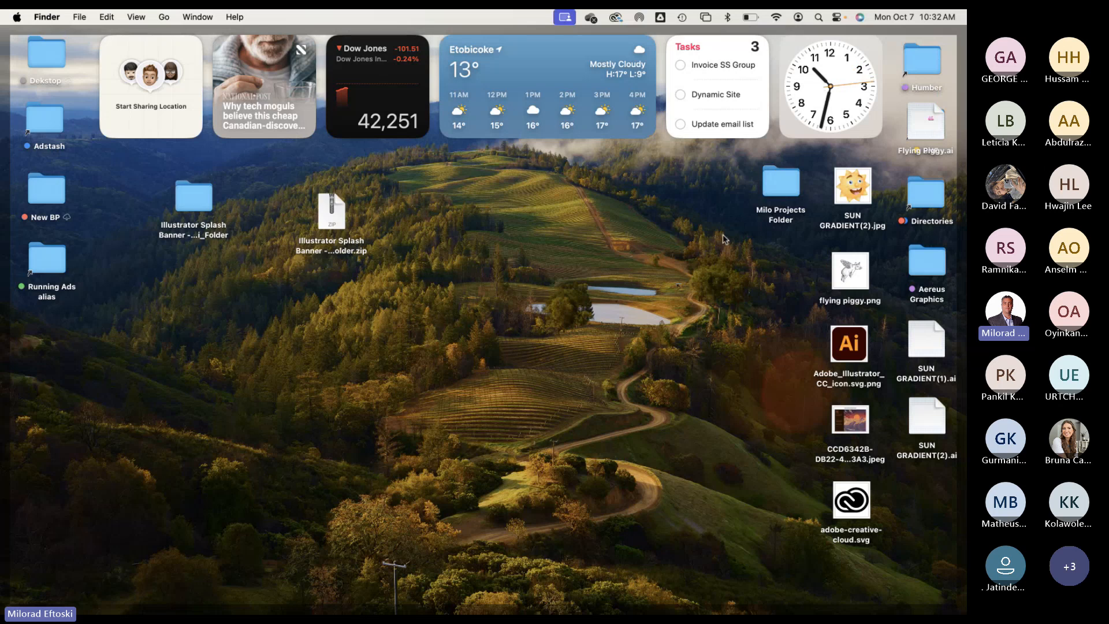
pyautogui.moveTo(911, 151); pyautogui.dragTo(770, 271)
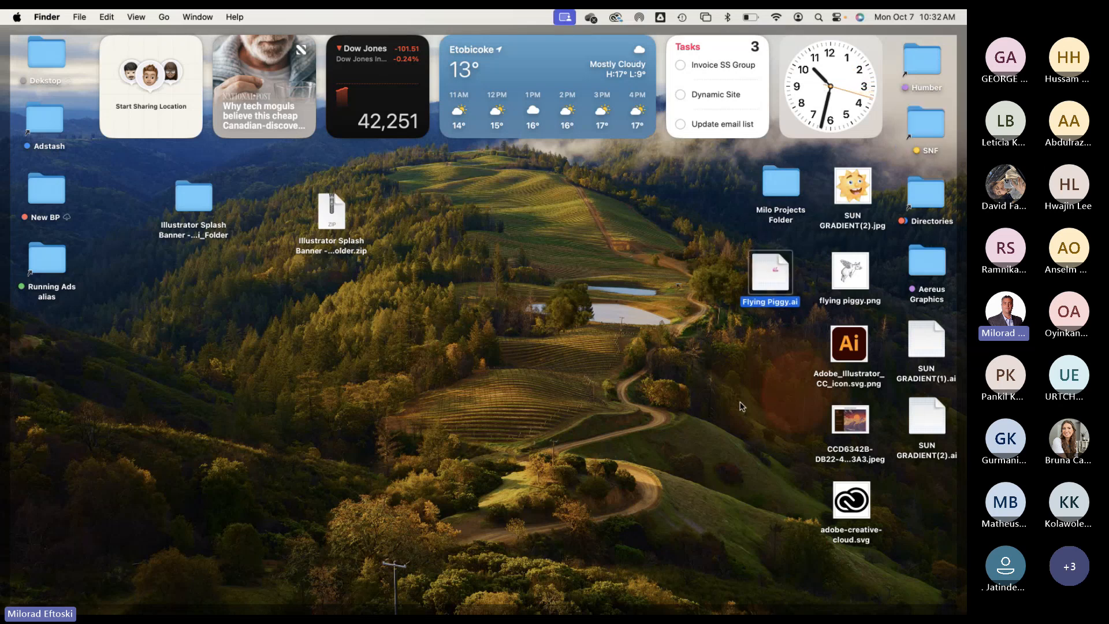
pyautogui.click(741, 405)
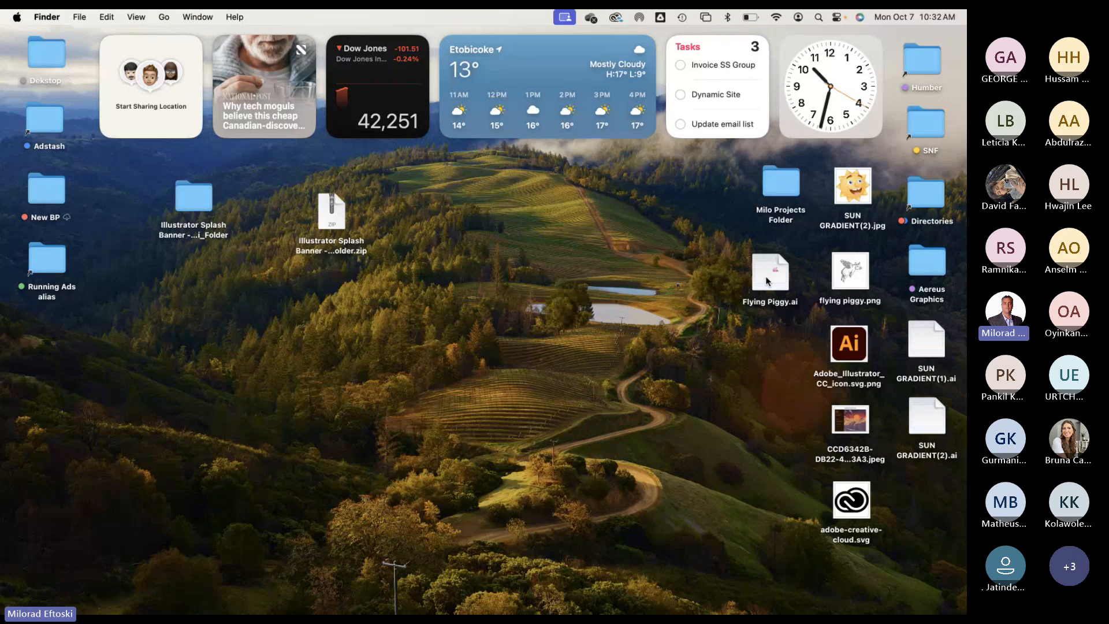
pyautogui.moveTo(774, 271); pyautogui.dragTo(785, 265)
# Step: Switch to Chrome and review the assessment brief from the Technical Checklist back to the Web Banner Project's delivery details
pyautogui.moveTo(335, 613)
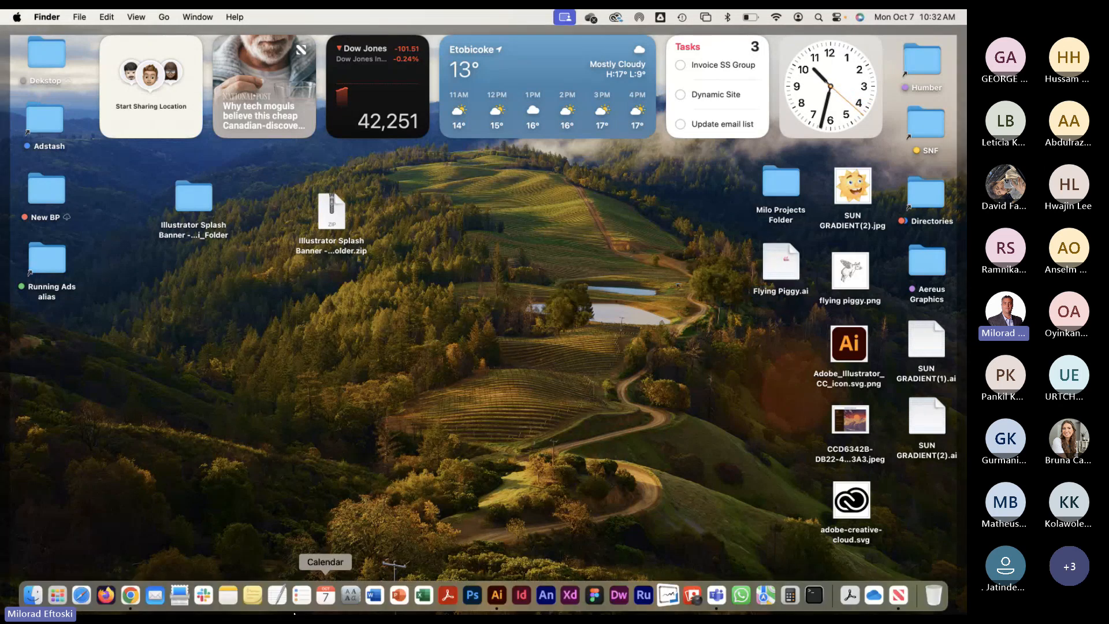
pyautogui.click(130, 594)
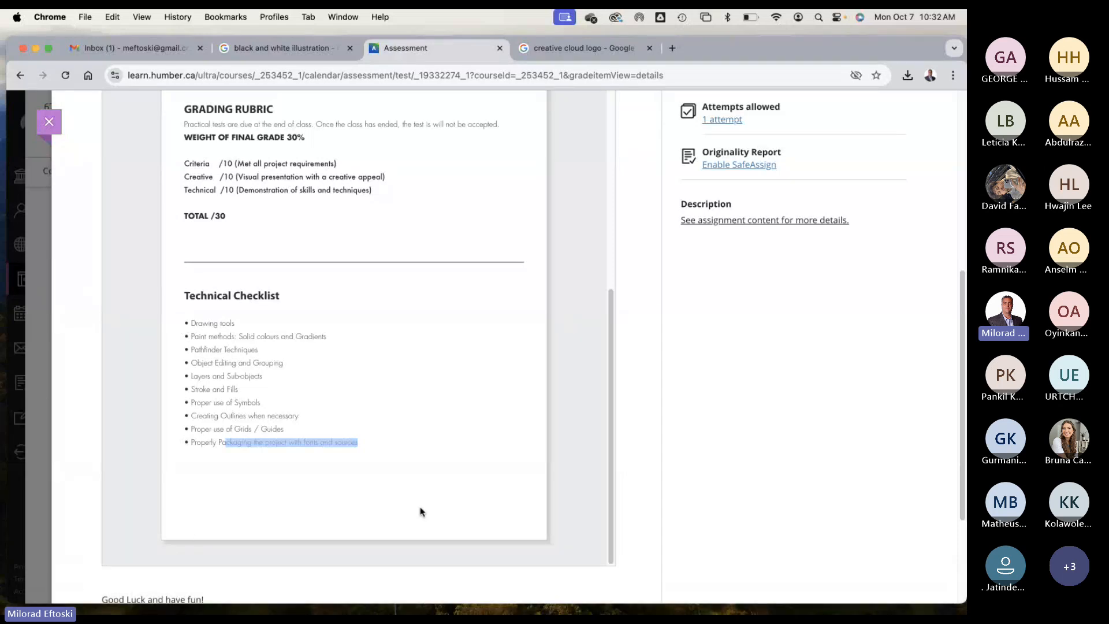
pyautogui.scroll(10, 448, 466)
pyautogui.scroll(-10, 448, 467)
pyautogui.scroll(10, 441, 466)
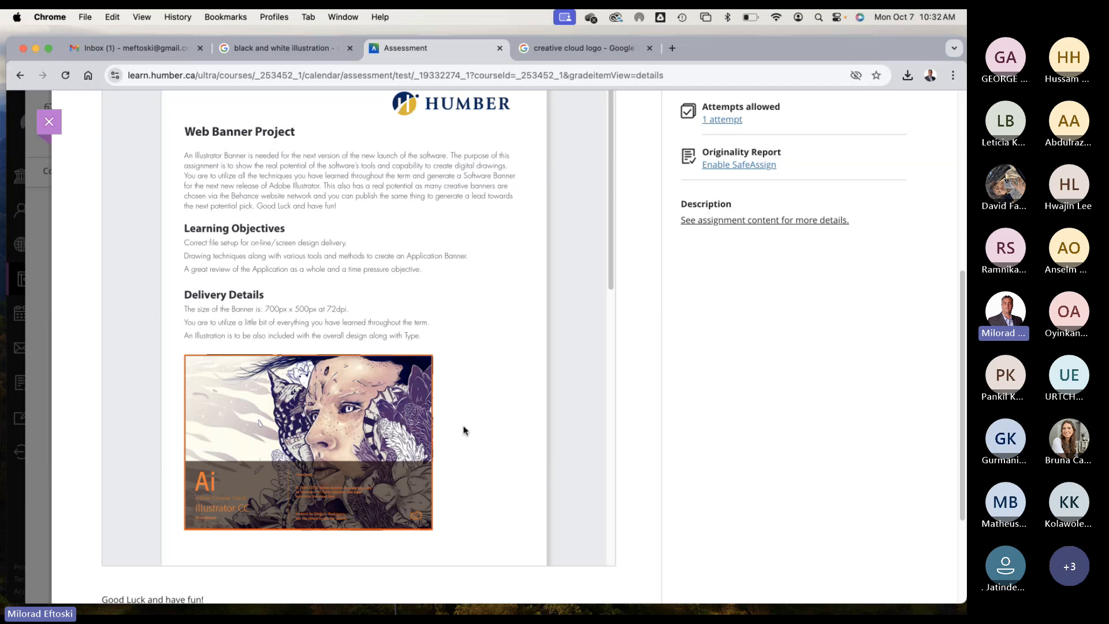
# Step: Switch to Microsoft Teams and bring the Meeting in "General" window to the front
pyautogui.moveTo(619, 596)
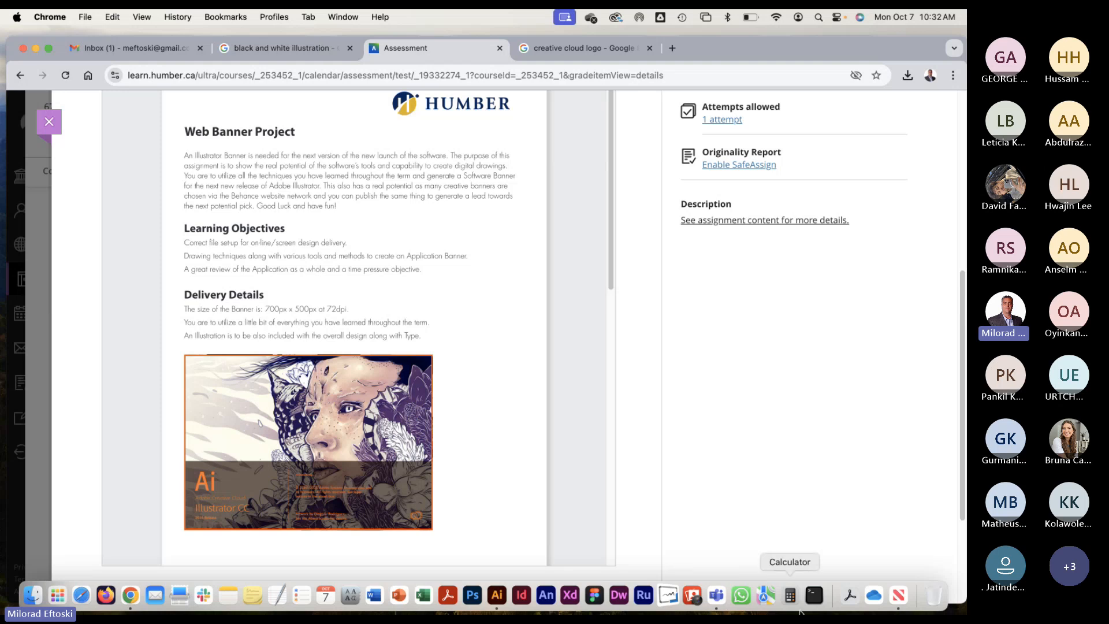
pyautogui.click(713, 595)
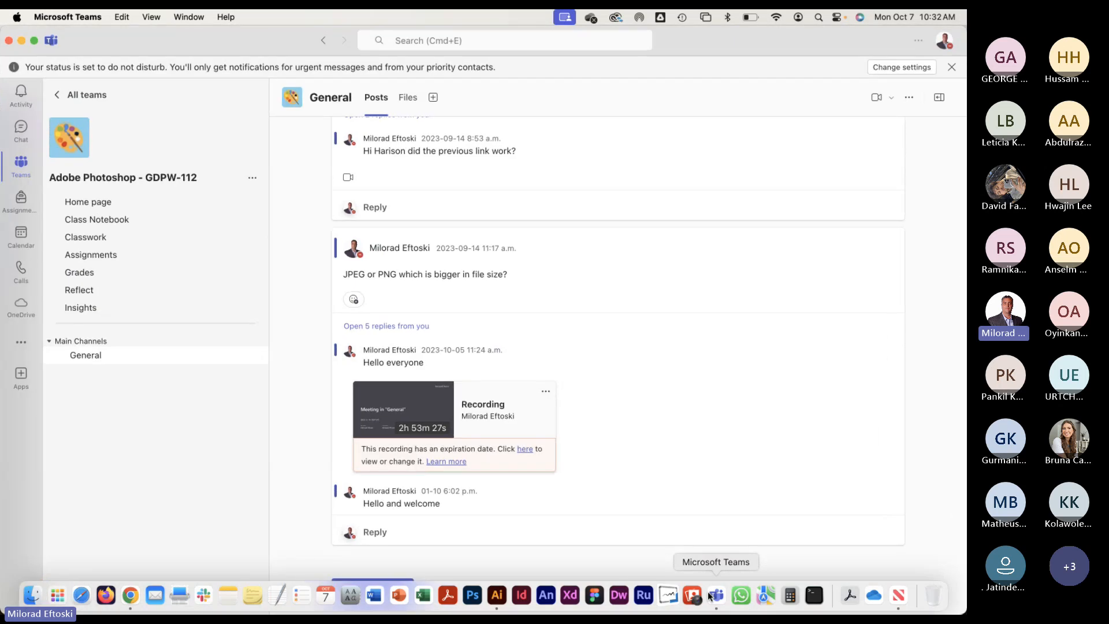
pyautogui.click(191, 17)
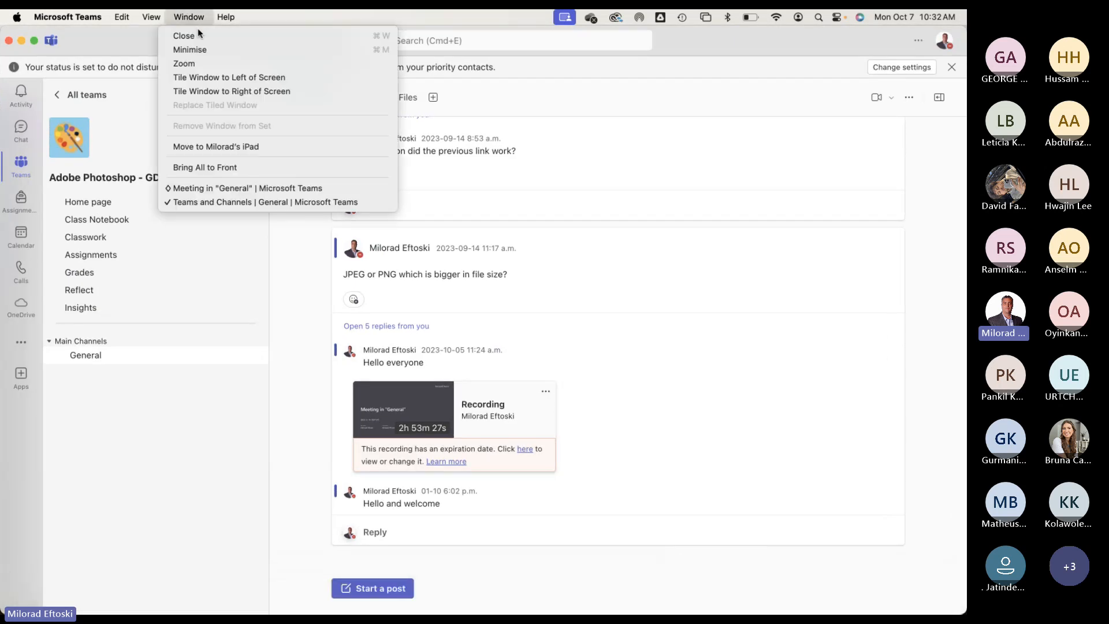
pyautogui.click(258, 189)
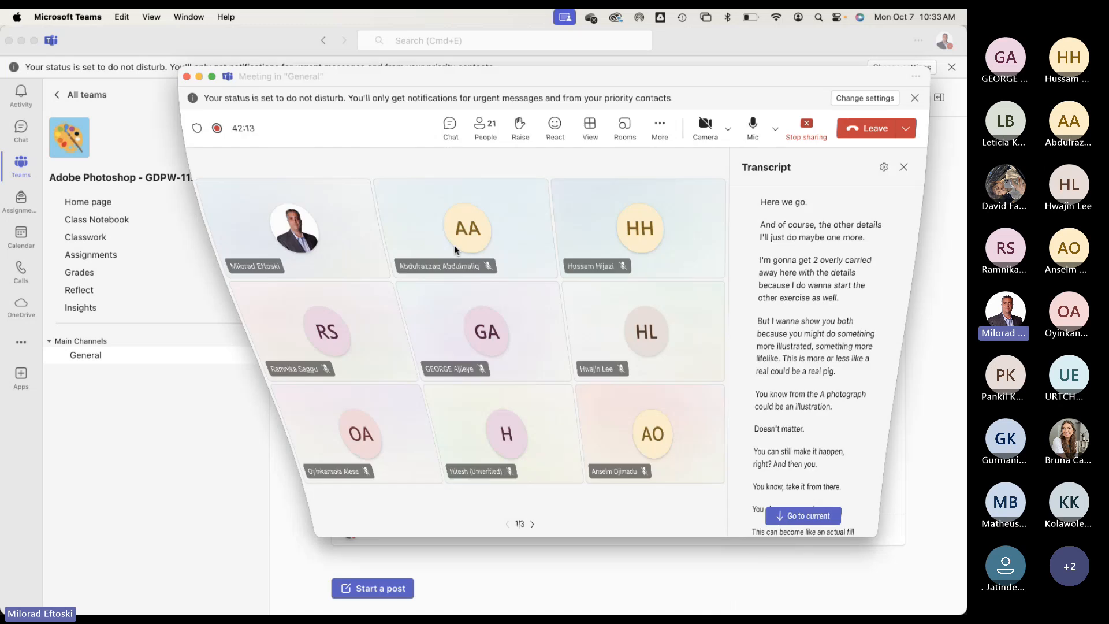
# Step: Turn on the camera in the Teams meeting and stop sharing the screen
pyautogui.click(700, 135)
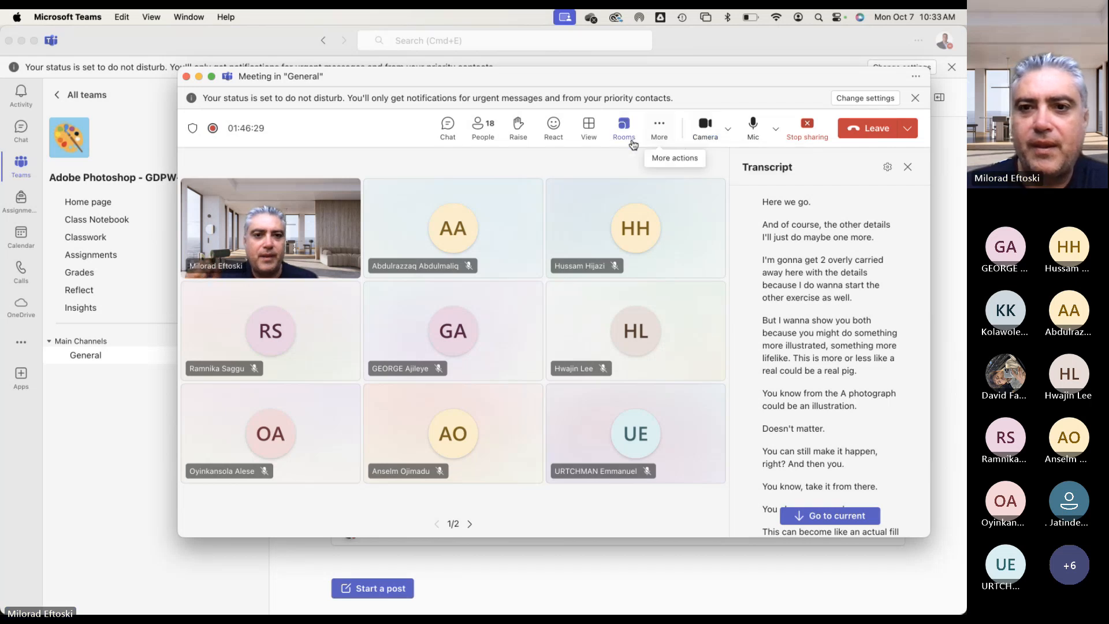
pyautogui.click(806, 128)
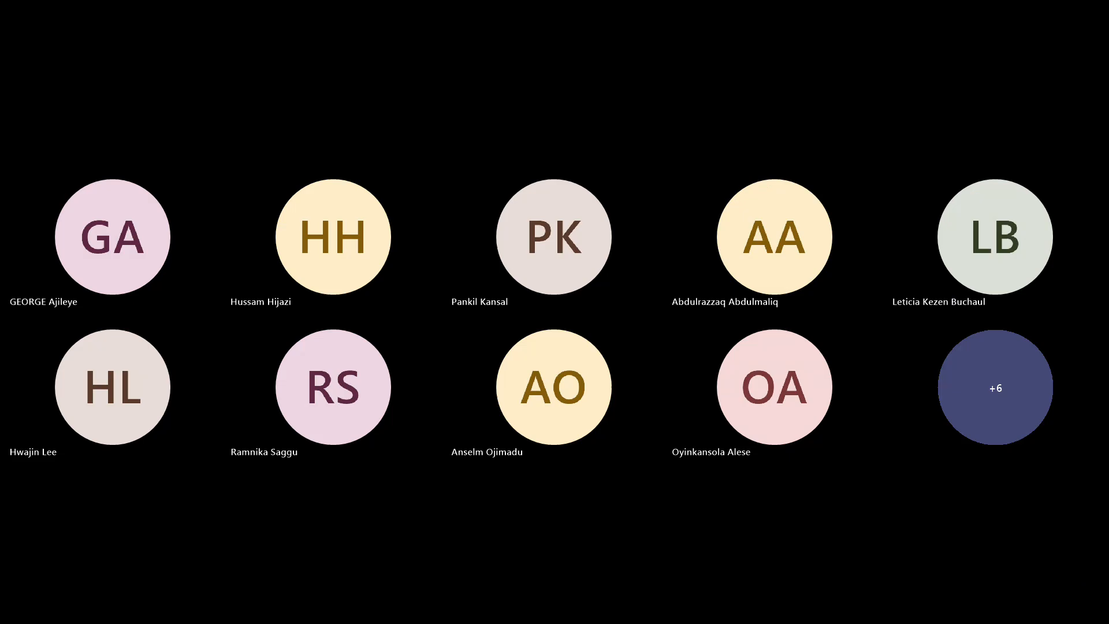